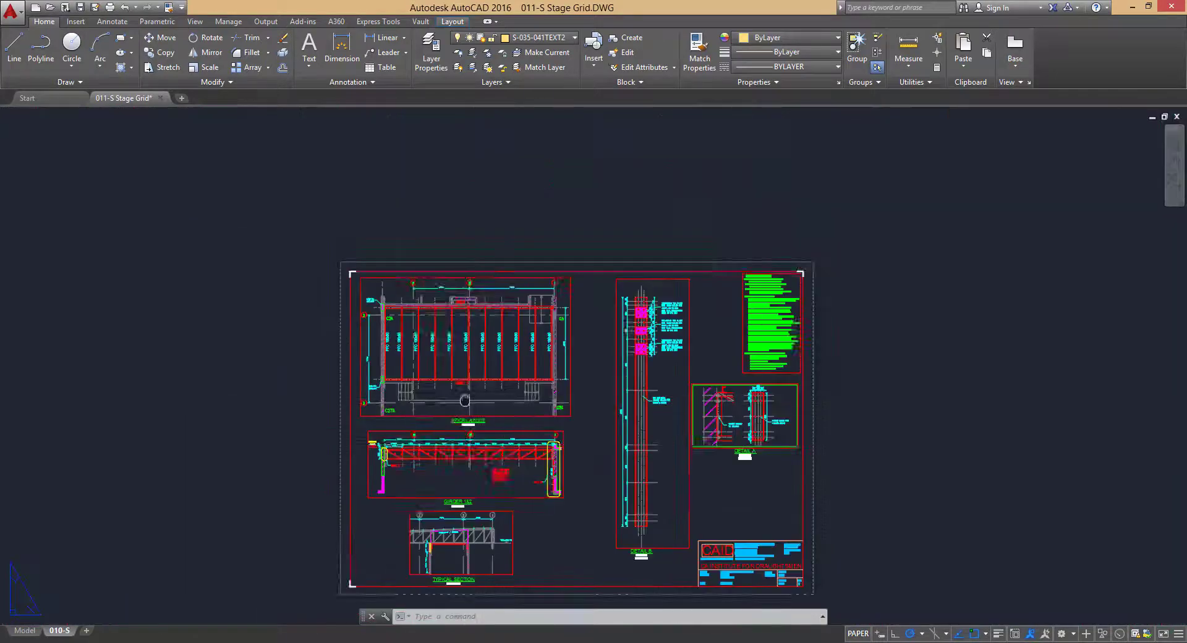
Step: Examine the stage grid sheet and the Girder 1&2 elevation from Detail A to the wall connection at grid F
scroll(488, 359, up, 4)
scroll(470, 346, down, 2)
middle_drag(556, 365, 528, 354)
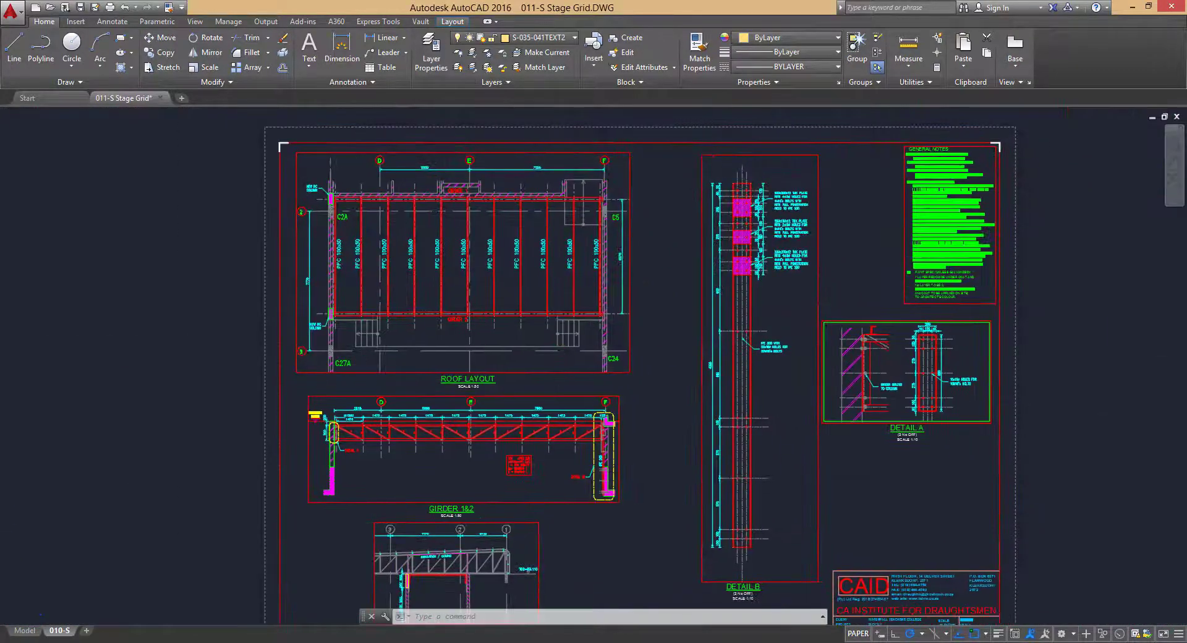
middle_drag(913, 539, 804, 436)
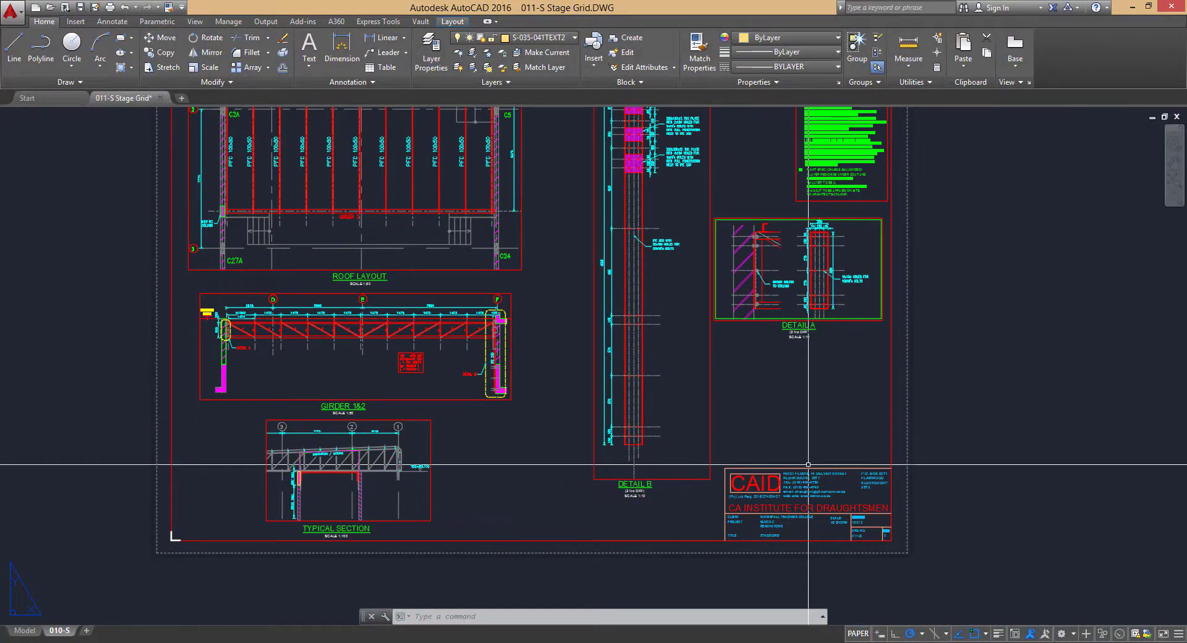
middle_drag(562, 397, 574, 429)
middle_drag(483, 405, 492, 433)
scroll(234, 346, up, 5)
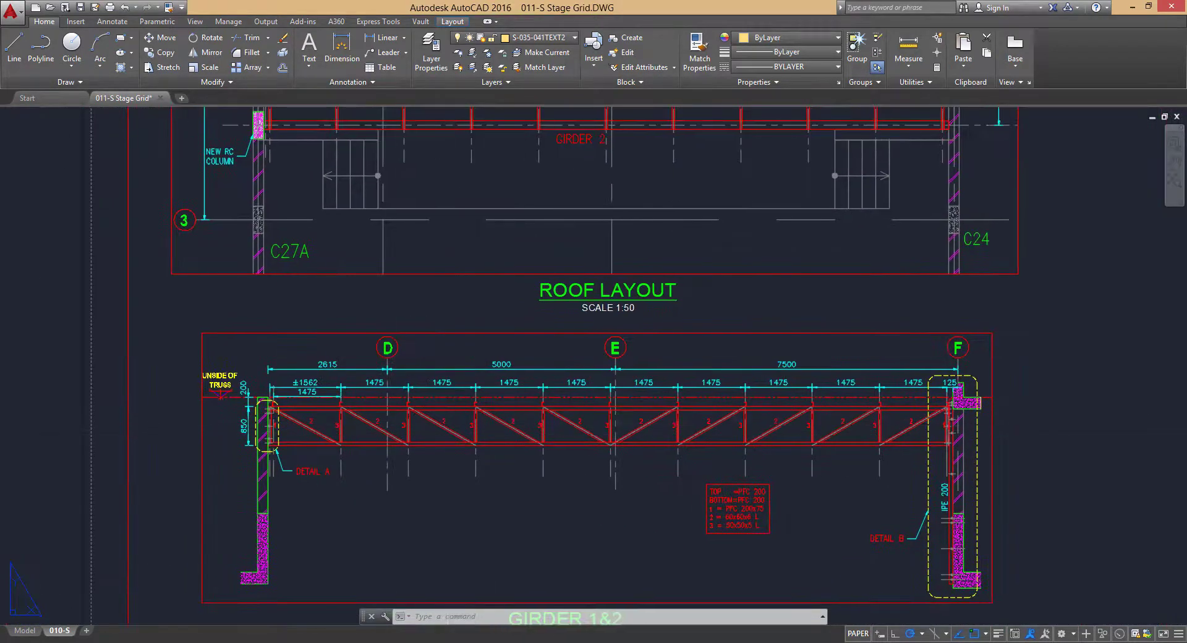
scroll(279, 423, up, 4)
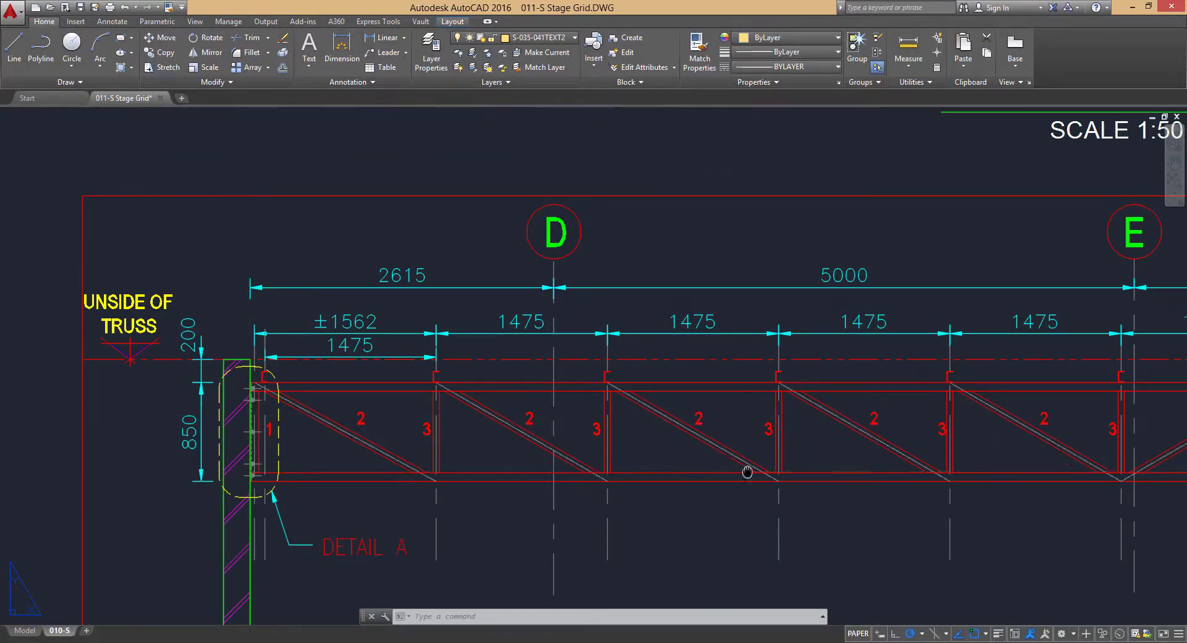
mouse_move(747, 472)
middle_down()
mouse_move(583, 346)
mouse_move(530, 241)
middle_up()
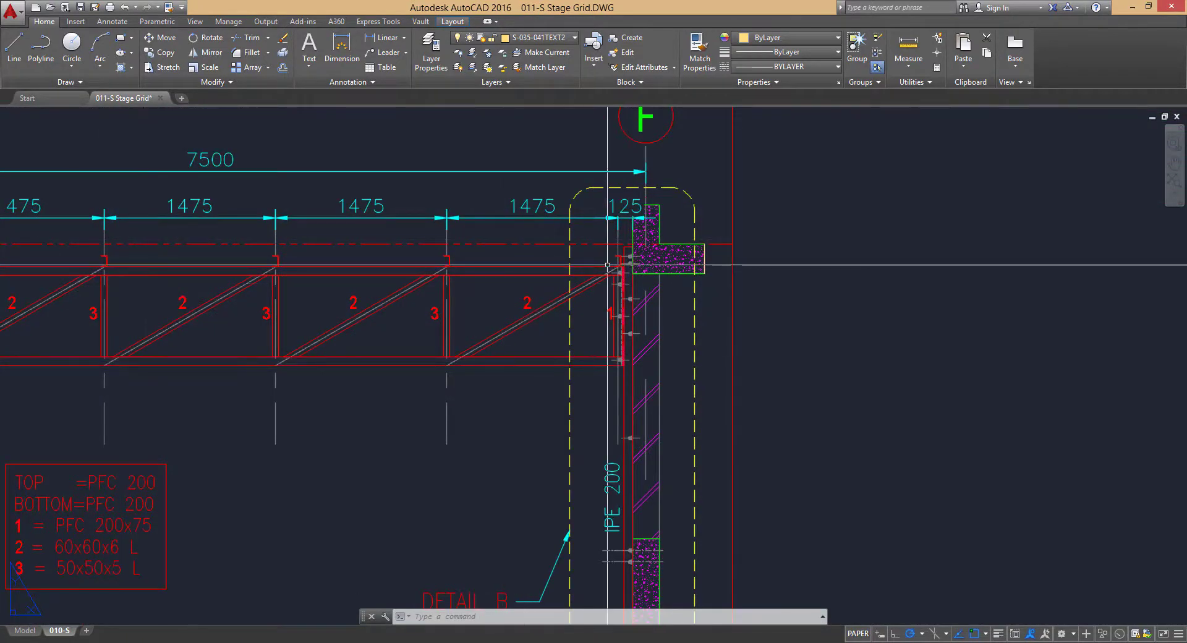
scroll(607, 265, up, 2)
middle_drag(647, 451, 633, 586)
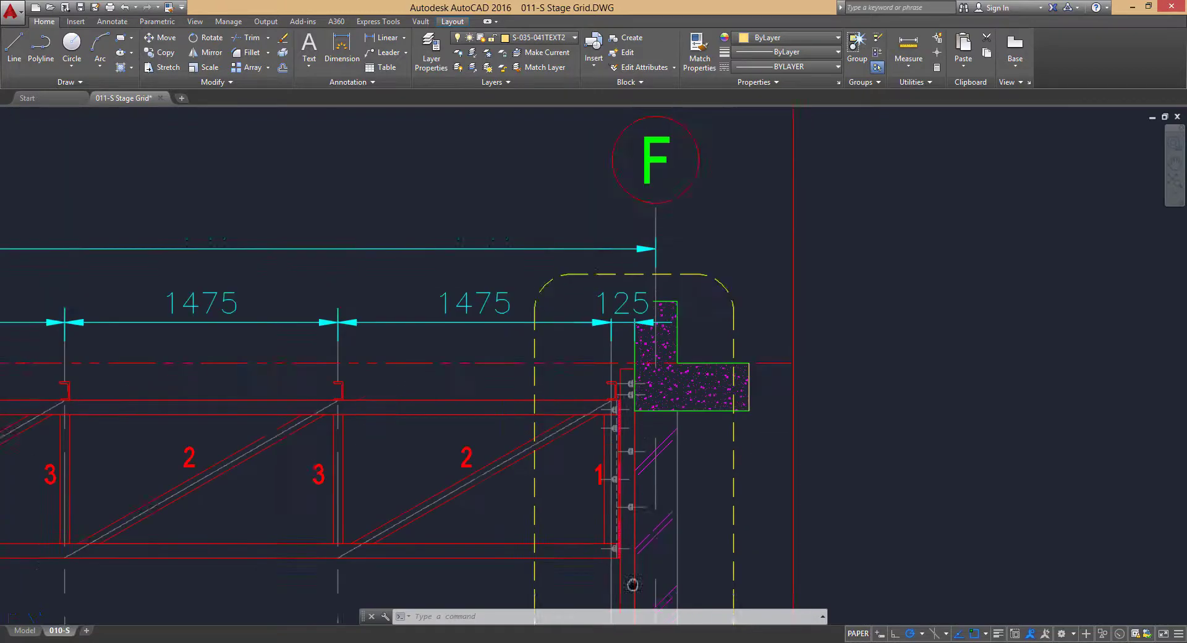
Step: Examine the girder's end near grid F in the roof layout, then the overall sheet
scroll(601, 560, down, 4)
middle_drag(588, 309, 590, 527)
scroll(600, 236, up, 6)
scroll(604, 301, down, 6)
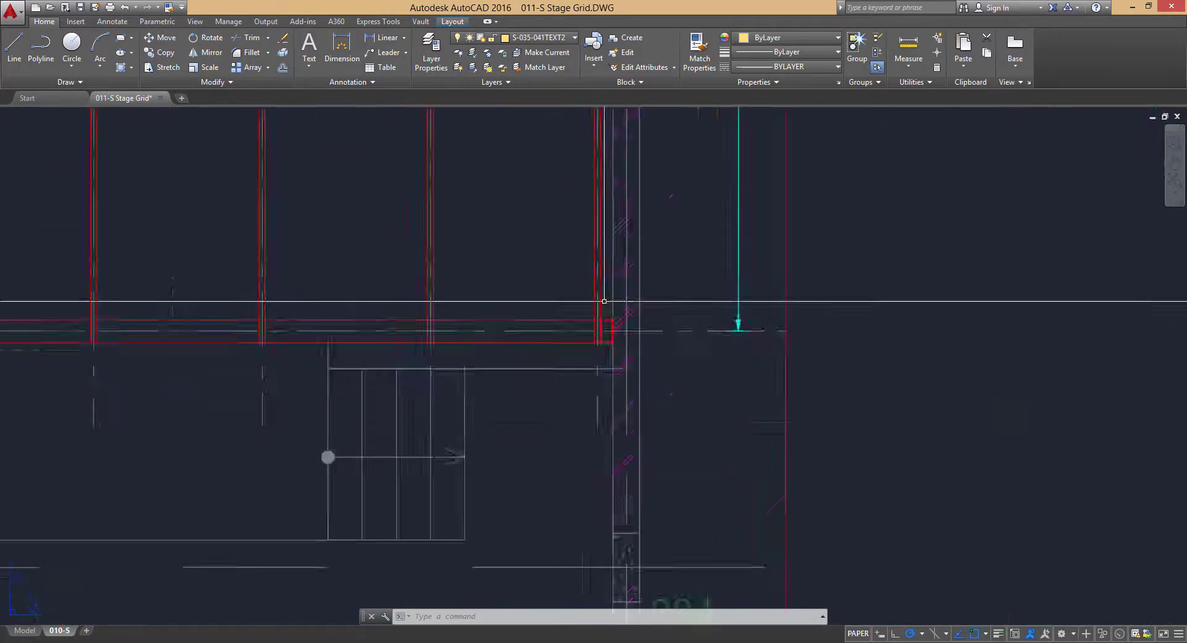
middle_drag(627, 468, 397, 339)
scroll(642, 316, down, 4)
scroll(742, 241, down, 3)
scroll(785, 167, up, 1)
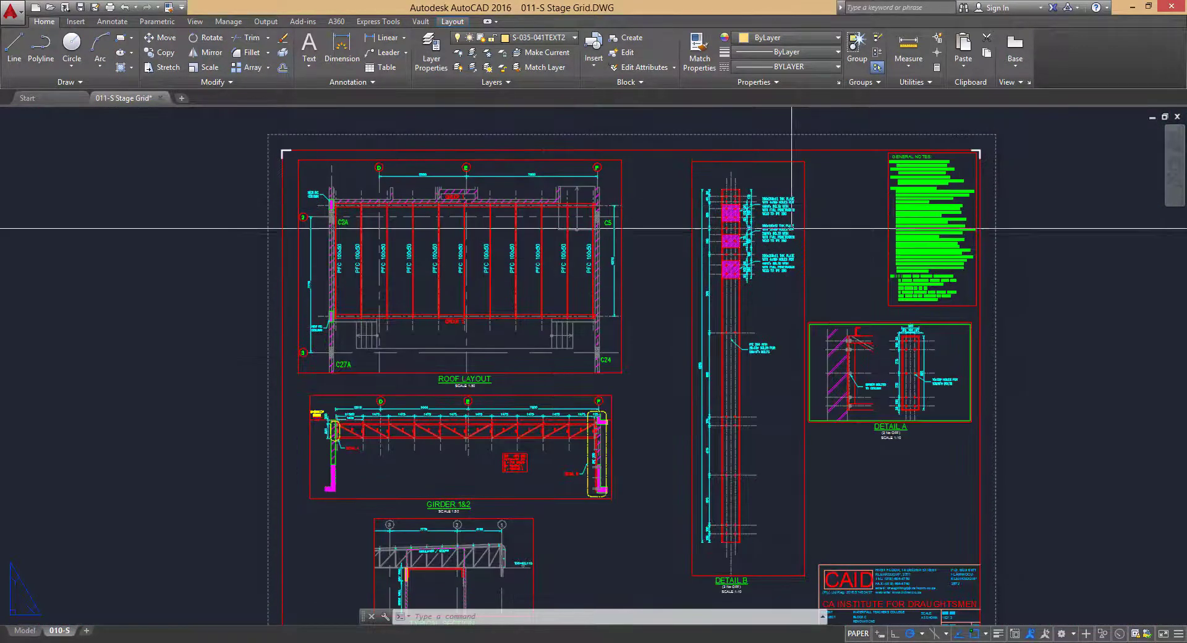
Step: Examine the girder's connection to the IPE 200 column at grid F in the Detail B area of the elevation
scroll(582, 424, up, 8)
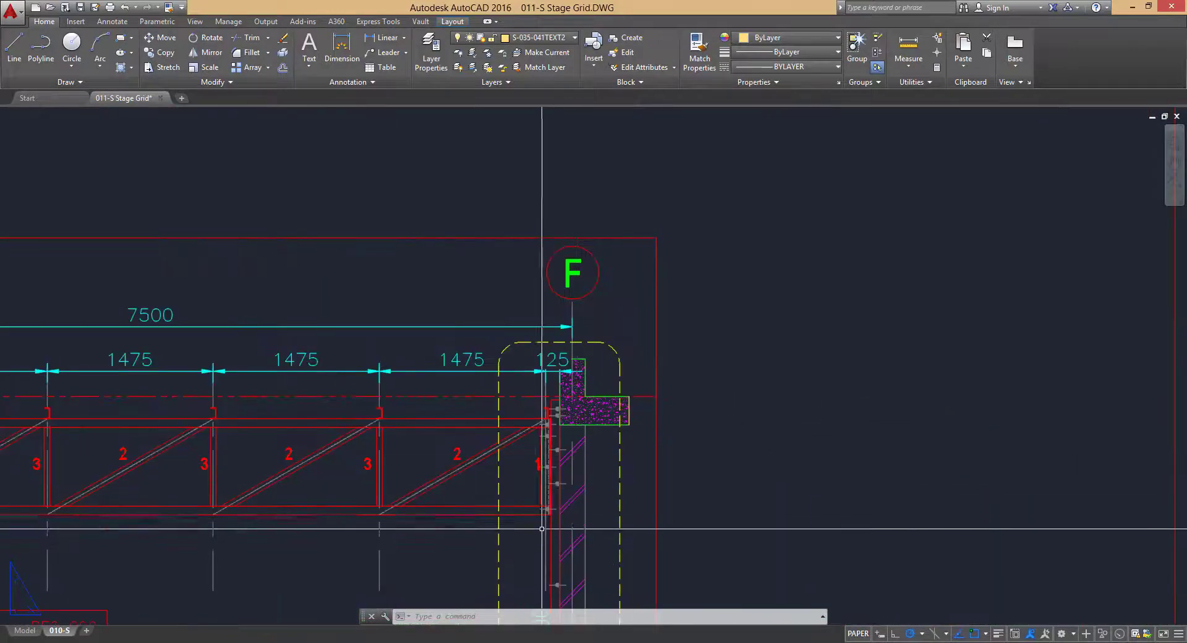
middle_drag(542, 529, 515, 415)
scroll(517, 368, down, 4)
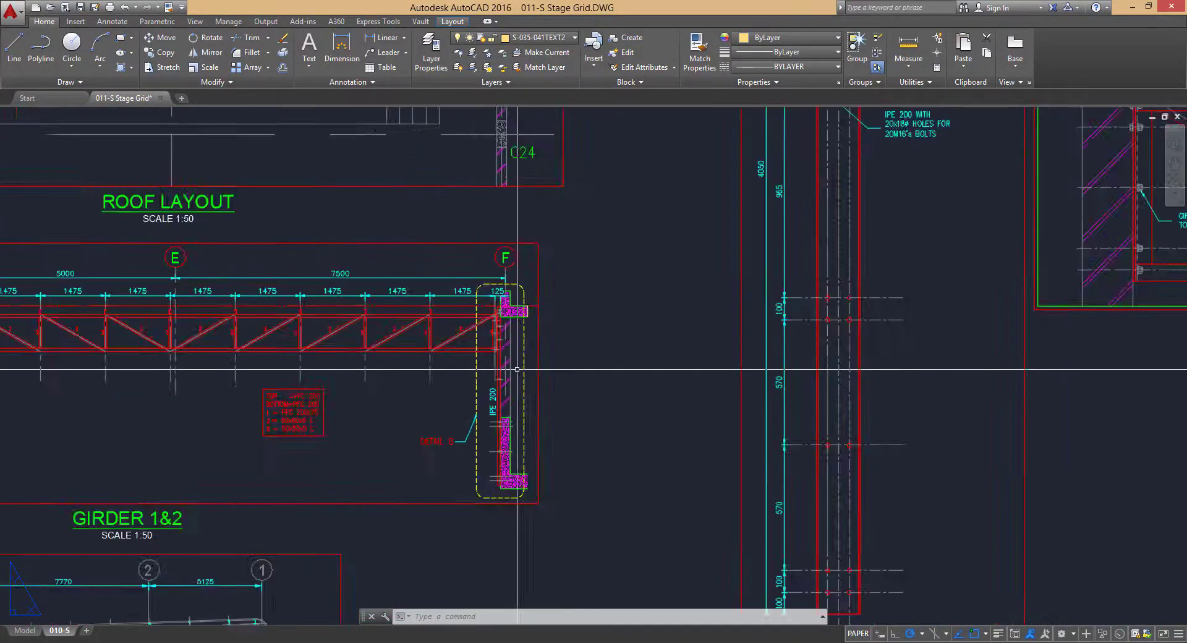
scroll(517, 369, down, 4)
scroll(535, 493, up, 8)
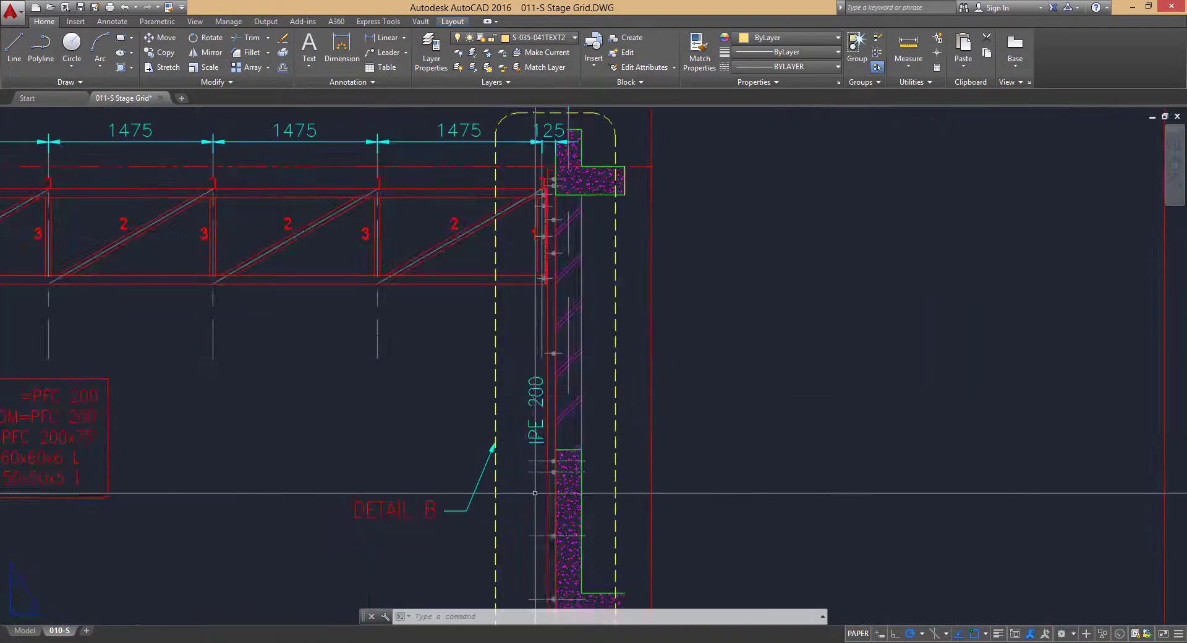
scroll(544, 418, up, 2)
scroll(579, 247, down, 4)
mouse_move(578, 247)
middle_down()
mouse_move(748, 363)
mouse_move(1184, 351)
mouse_move(583, 334)
middle_up()
scroll(584, 334, up, 2)
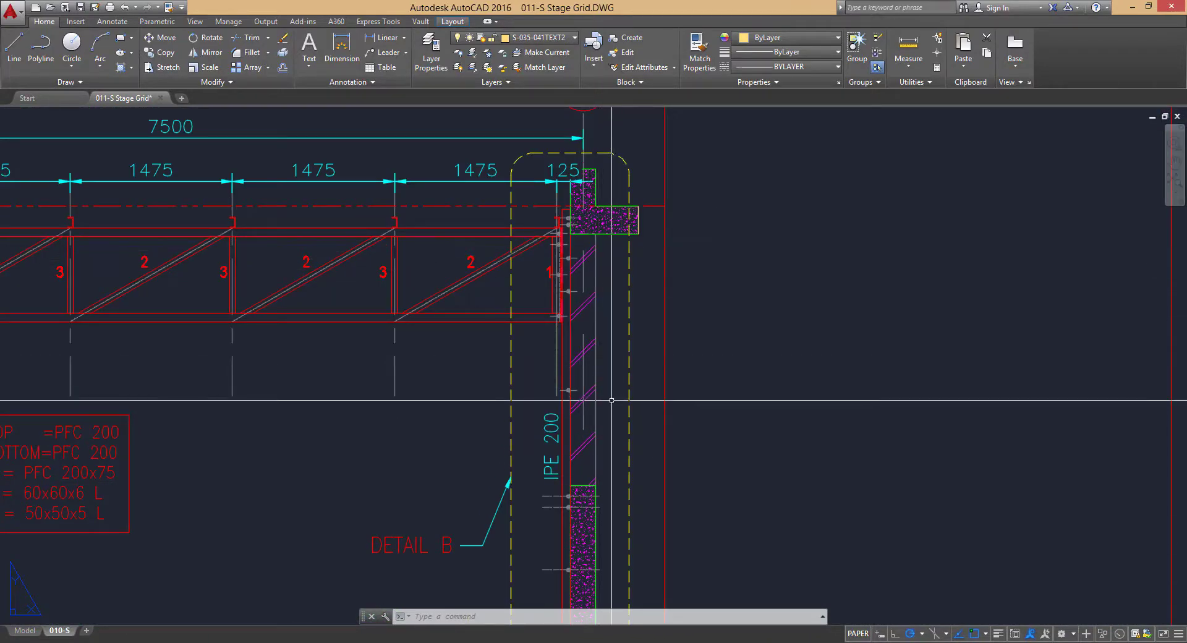
scroll(586, 384, down, 3)
scroll(562, 392, up, 1)
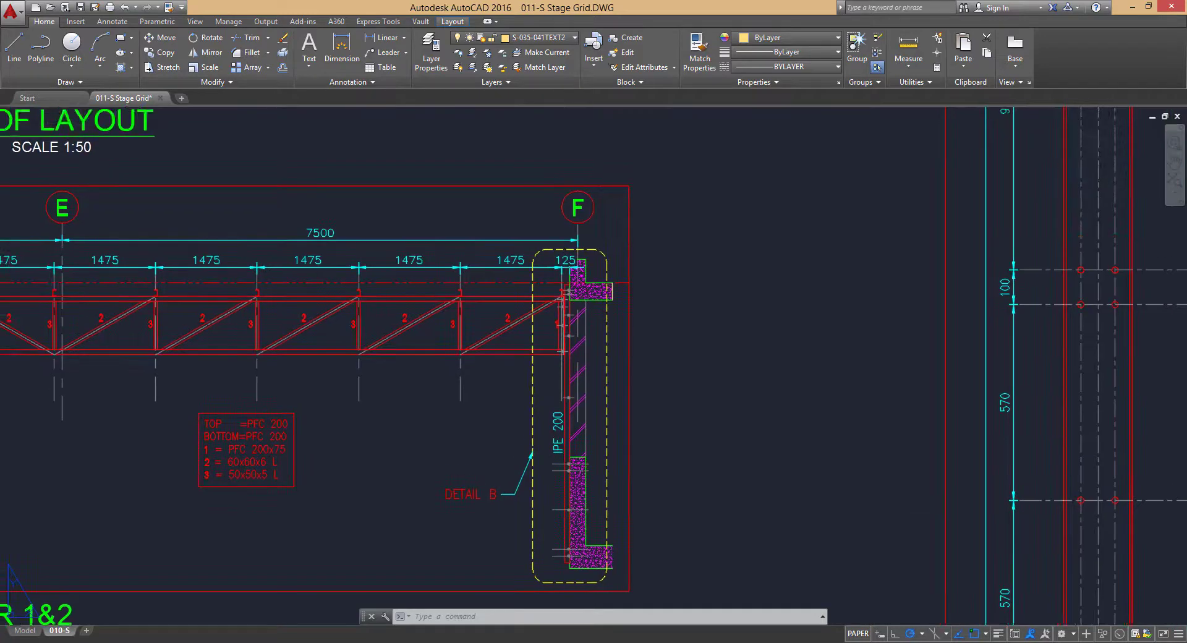
scroll(575, 319, up, 1)
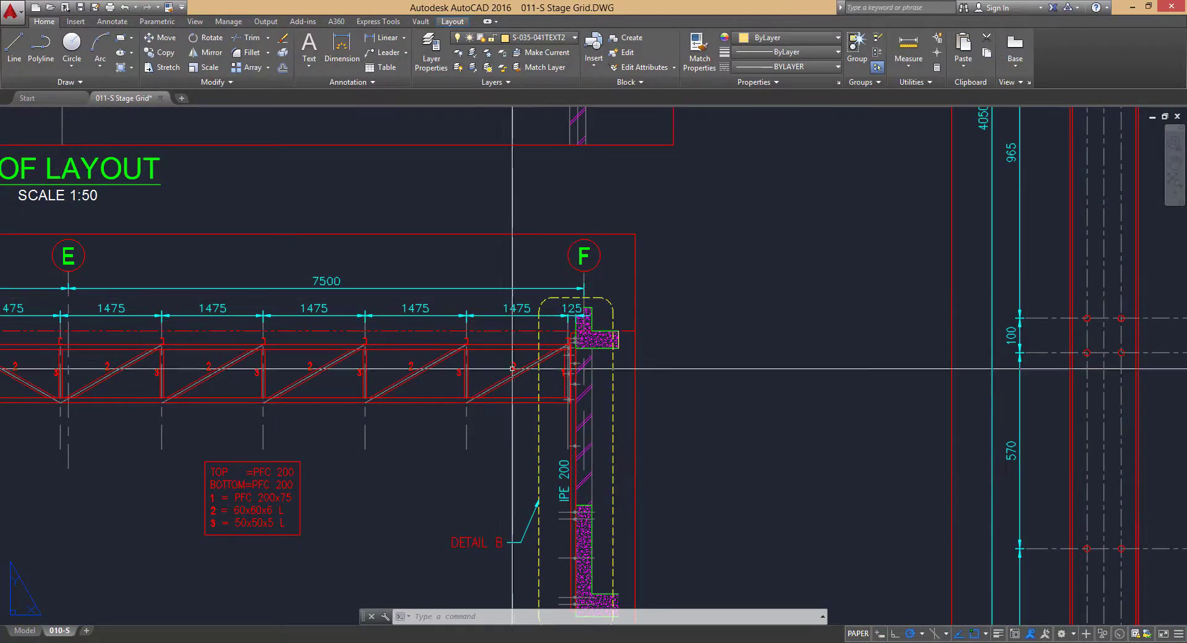
Step: Examine the roof layout with its PFC 100x50 purlins and compare it with the Girder 1&2 elevation
scroll(609, 433, down, 6)
scroll(604, 265, up, 4)
mouse_move(604, 265)
middle_down()
mouse_move(706, 320)
mouse_move(779, 340)
middle_up()
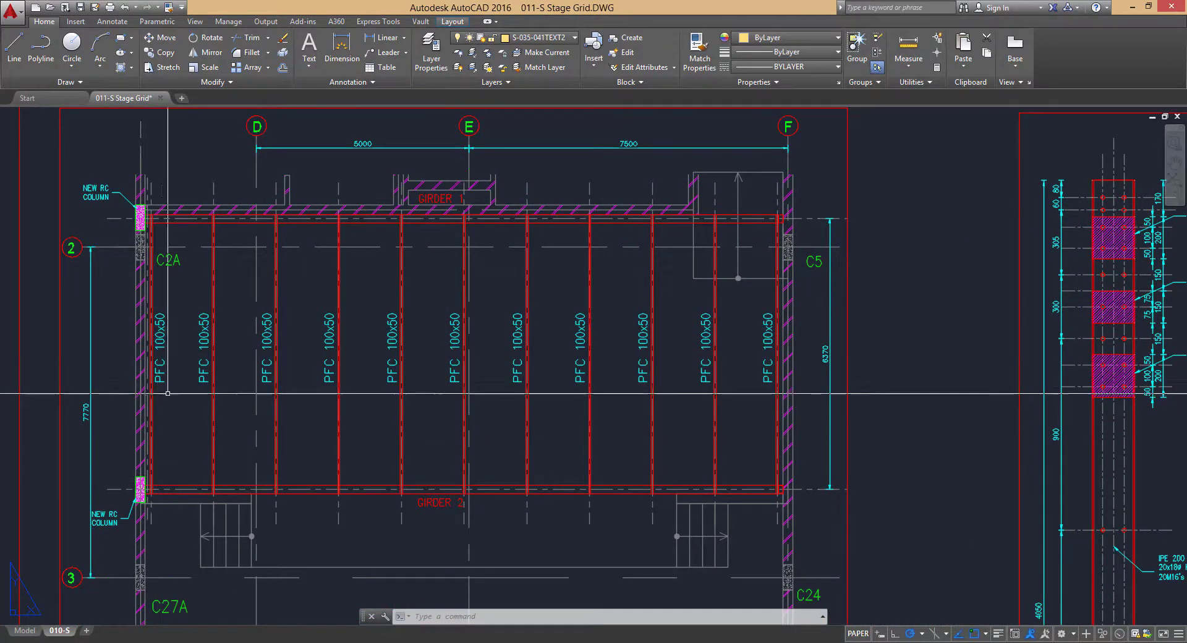
mouse_move(773, 400)
middle_down()
mouse_move(680, 368)
mouse_move(529, 358)
middle_up()
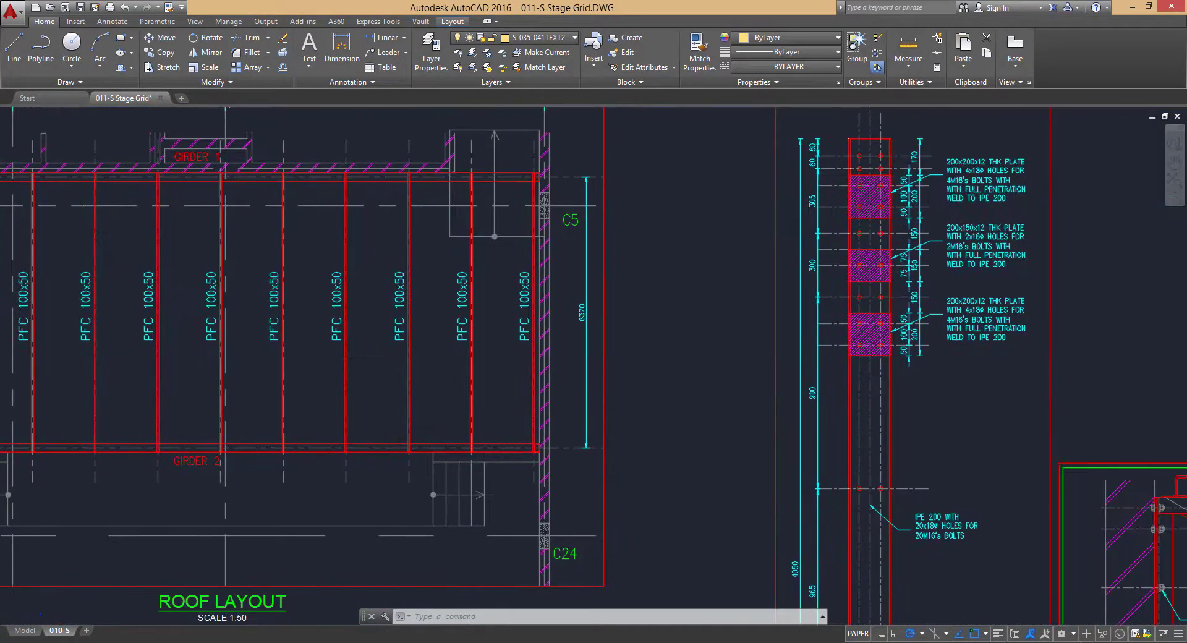
scroll(530, 347, down, 5)
scroll(527, 333, up, 3)
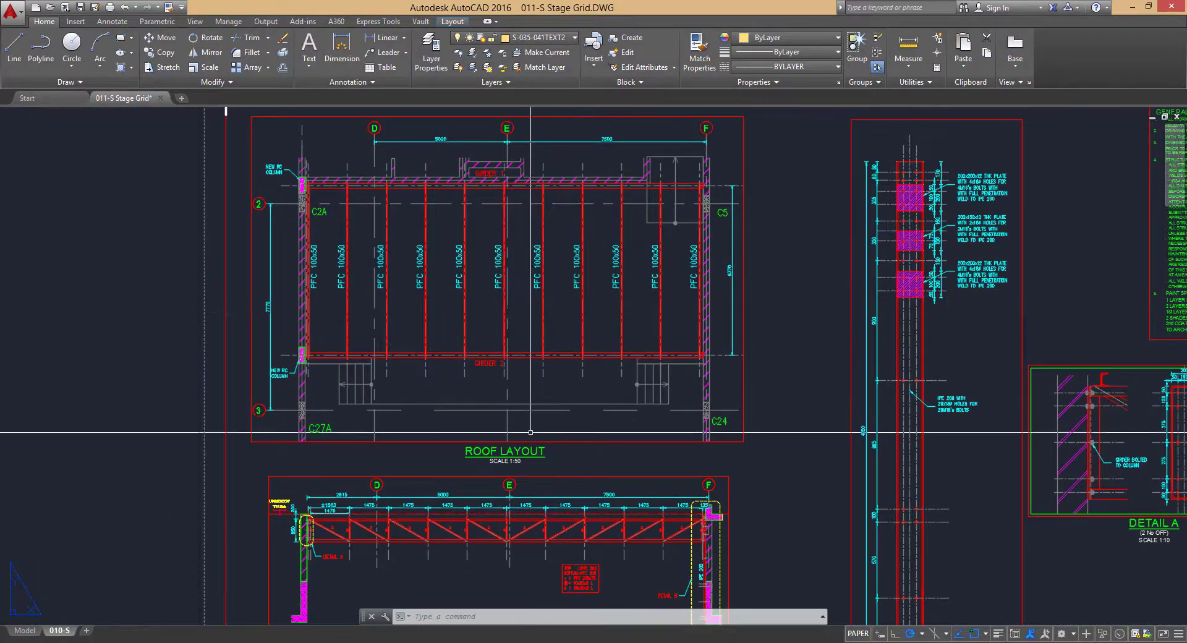
middle_drag(407, 324, 406, 359)
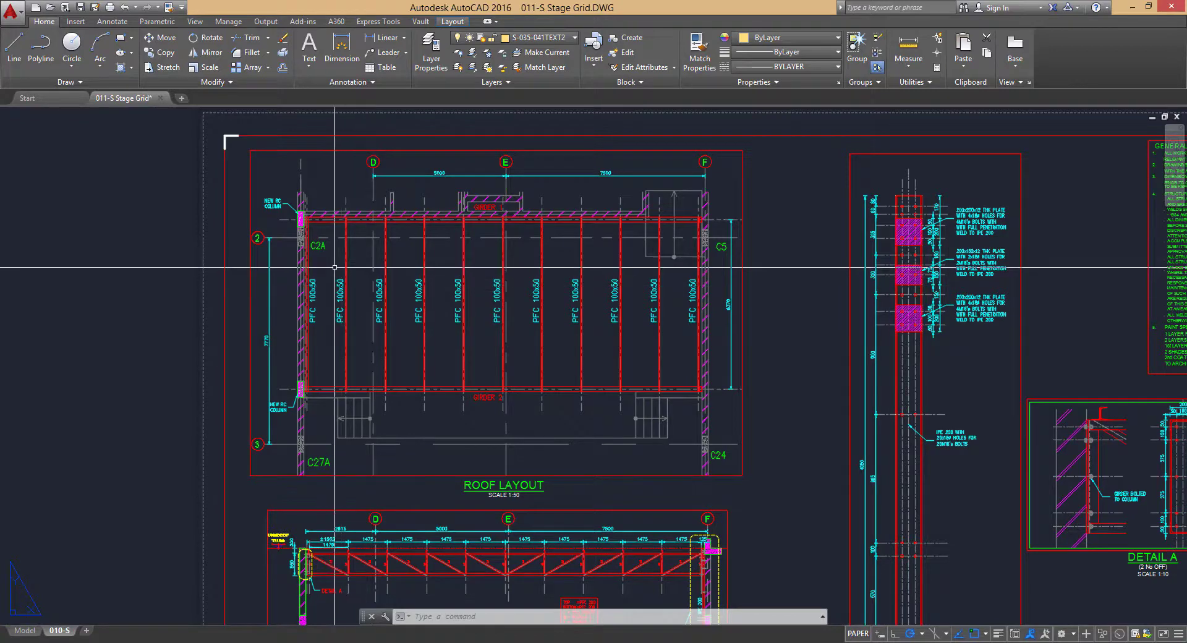
middle_drag(564, 505, 568, 380)
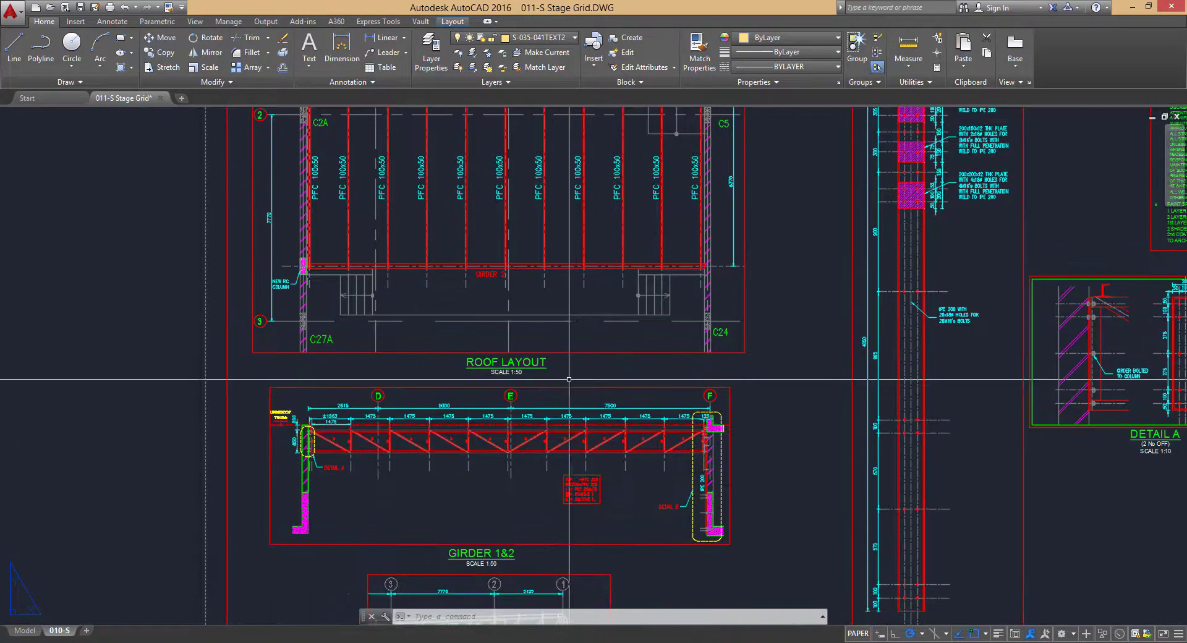
scroll(518, 449, up, 2)
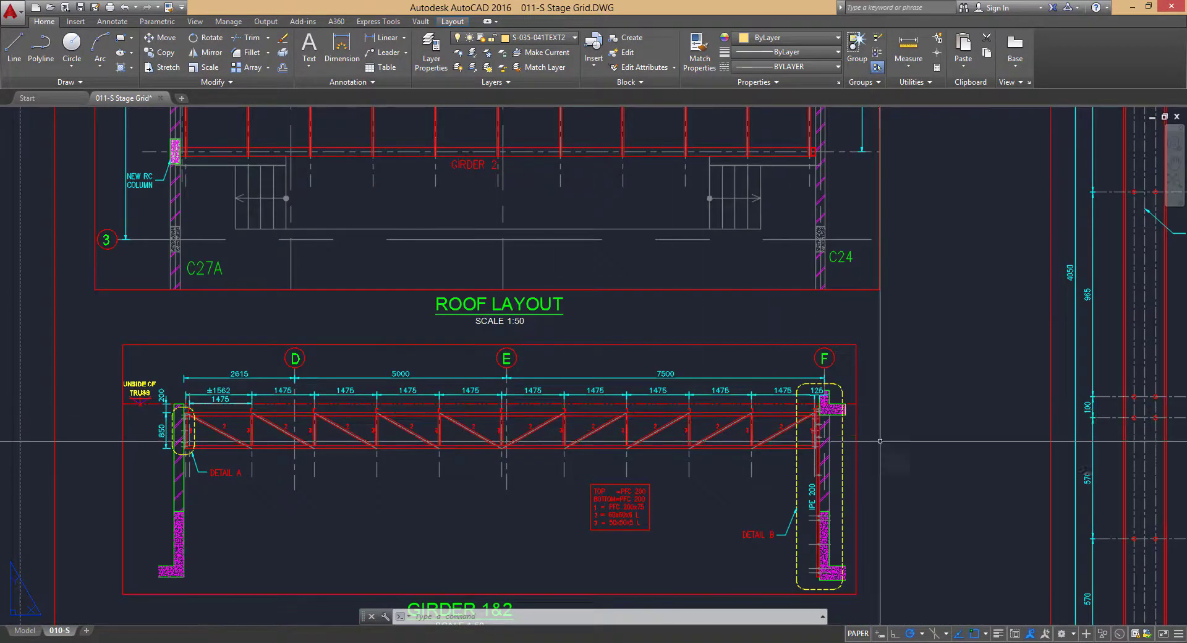
middle_drag(516, 445, 422, 394)
scroll(622, 414, up, 2)
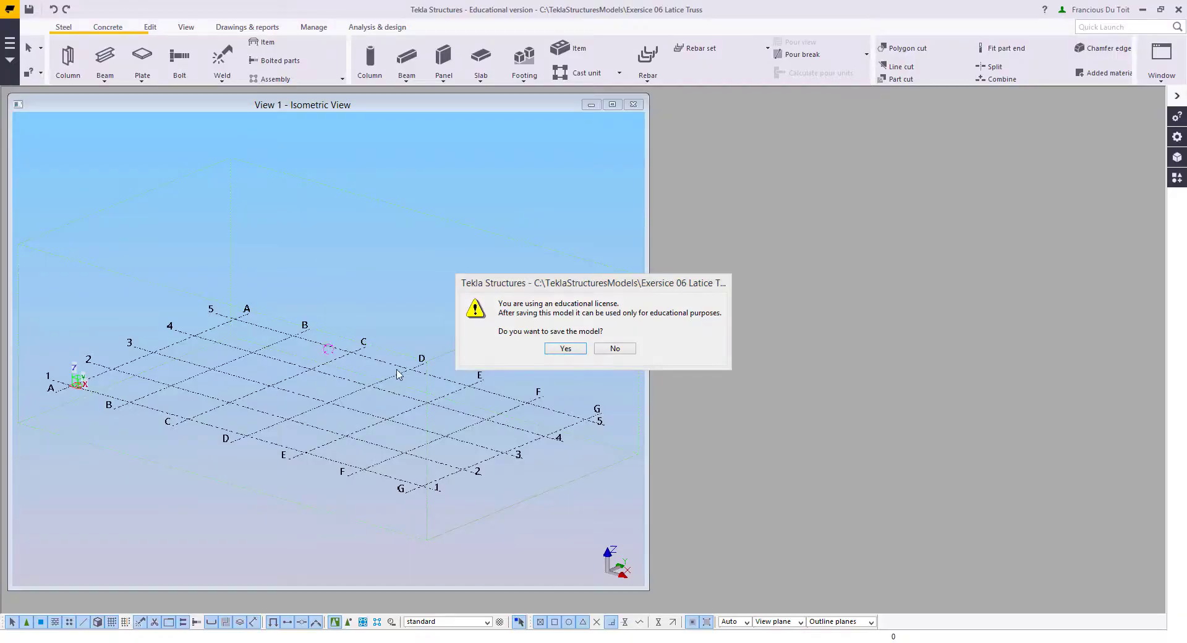
Step: Switch to Tekla Structures and accept saving the lattice truss model under the educational license
click(565, 350)
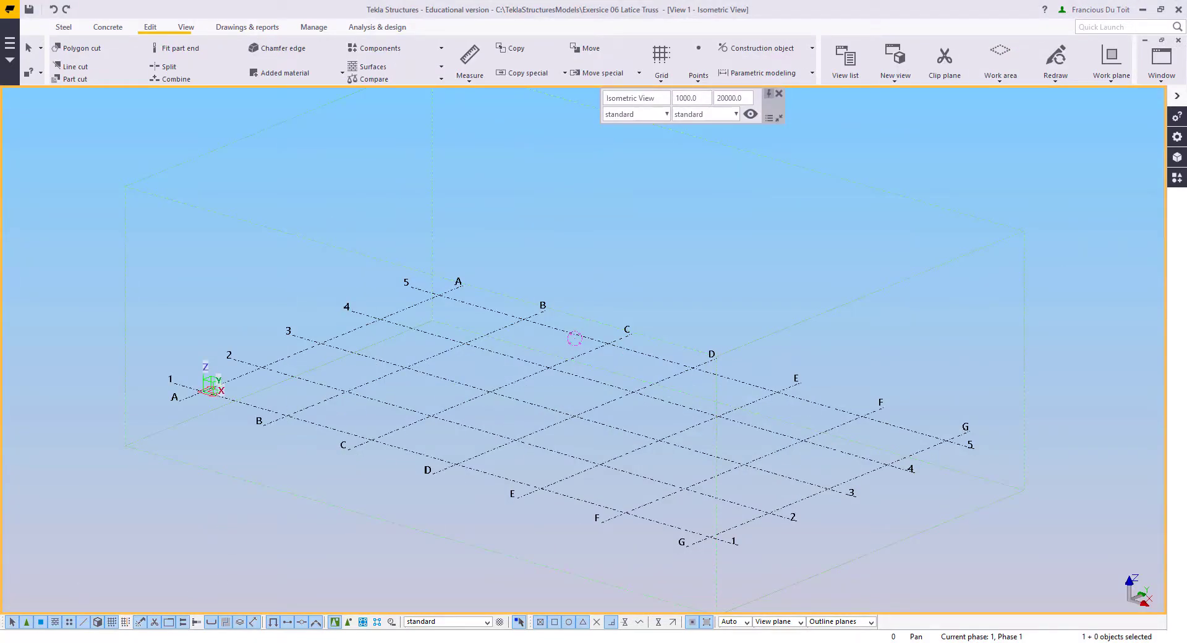
Step: Switch back to the AutoCAD drawing and examine the roof layout and the sheet's title block
key(alt+Tab)
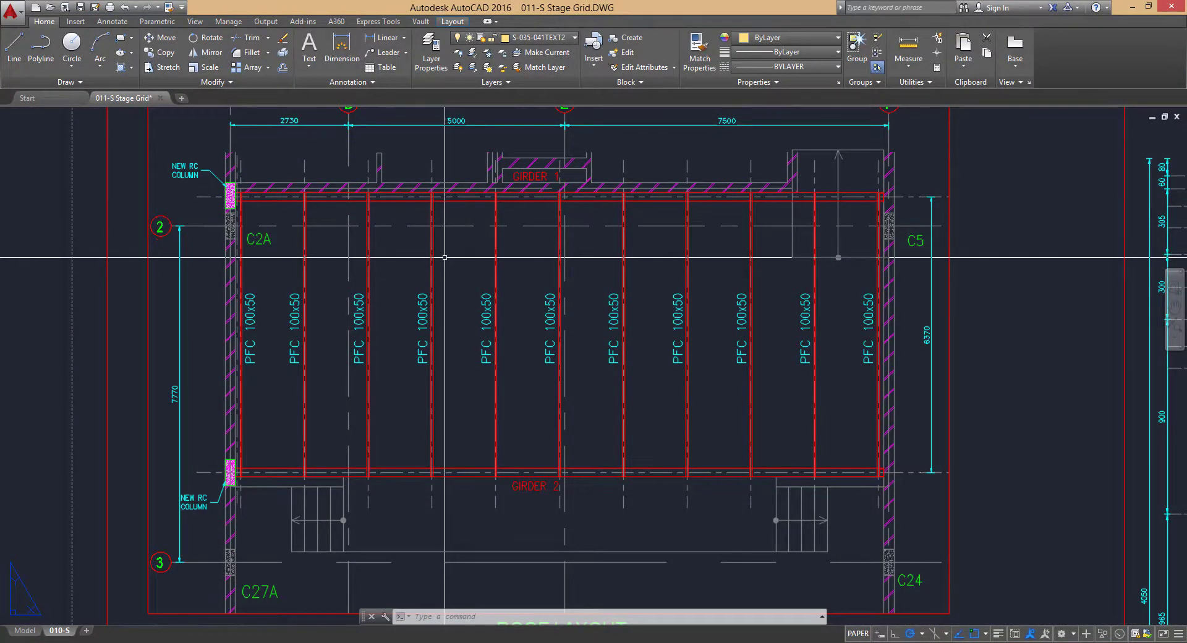
scroll(444, 256, down, 3)
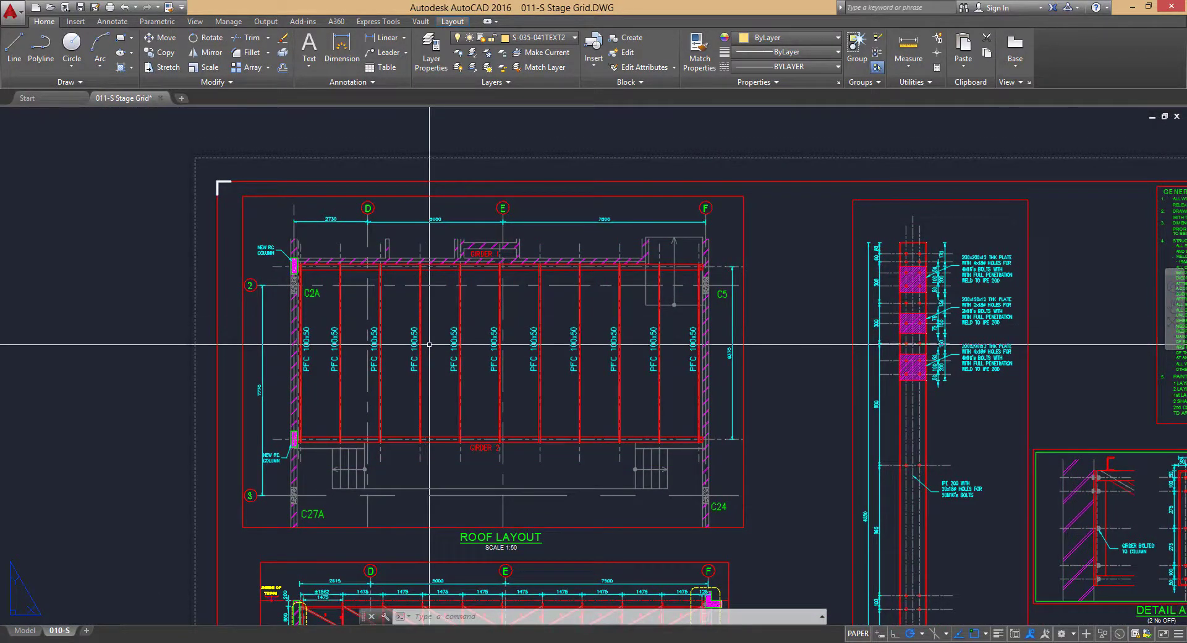
middle_drag(431, 386, 431, 361)
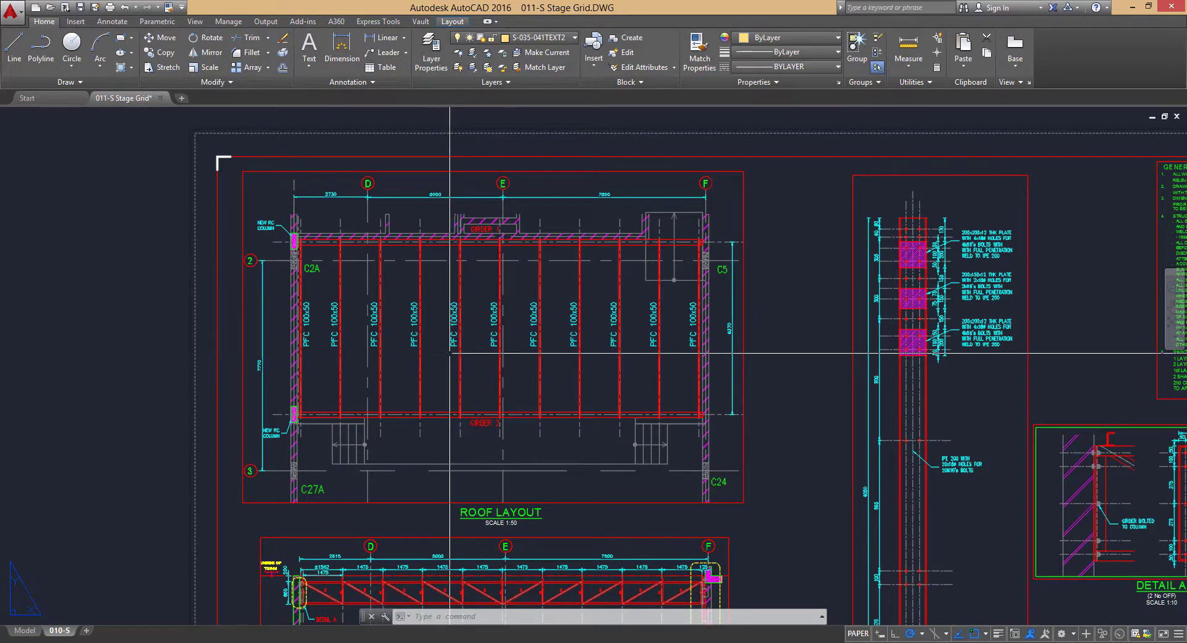
middle_drag(454, 370, 457, 388)
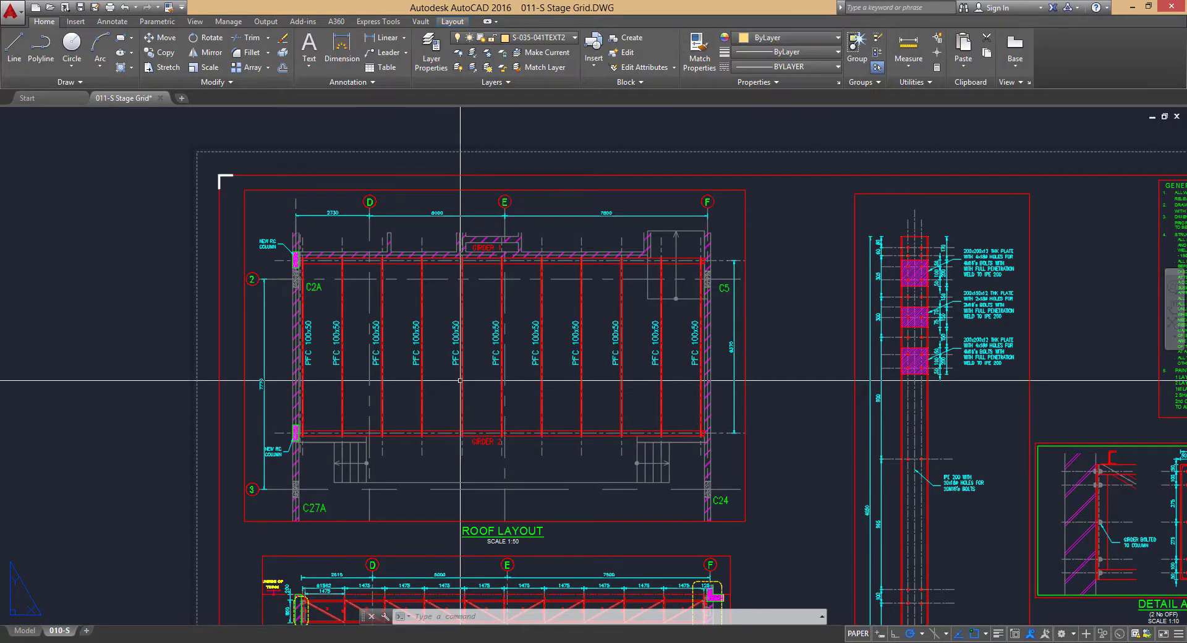
scroll(461, 380, down, 5)
scroll(697, 455, up, 6)
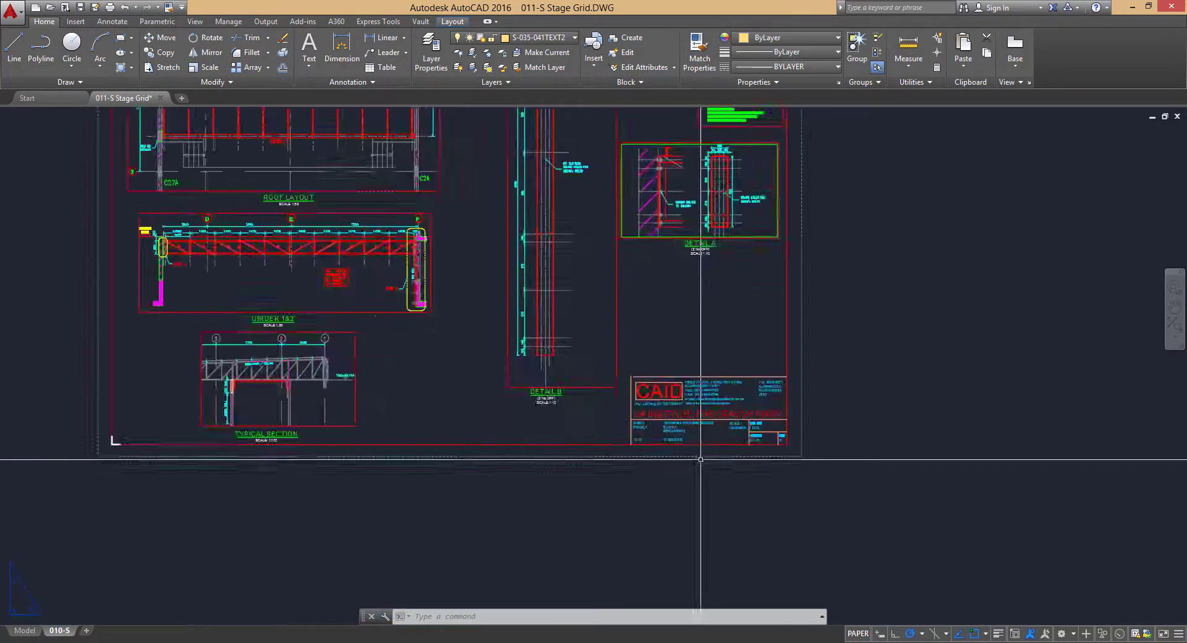
scroll(777, 448, up, 2)
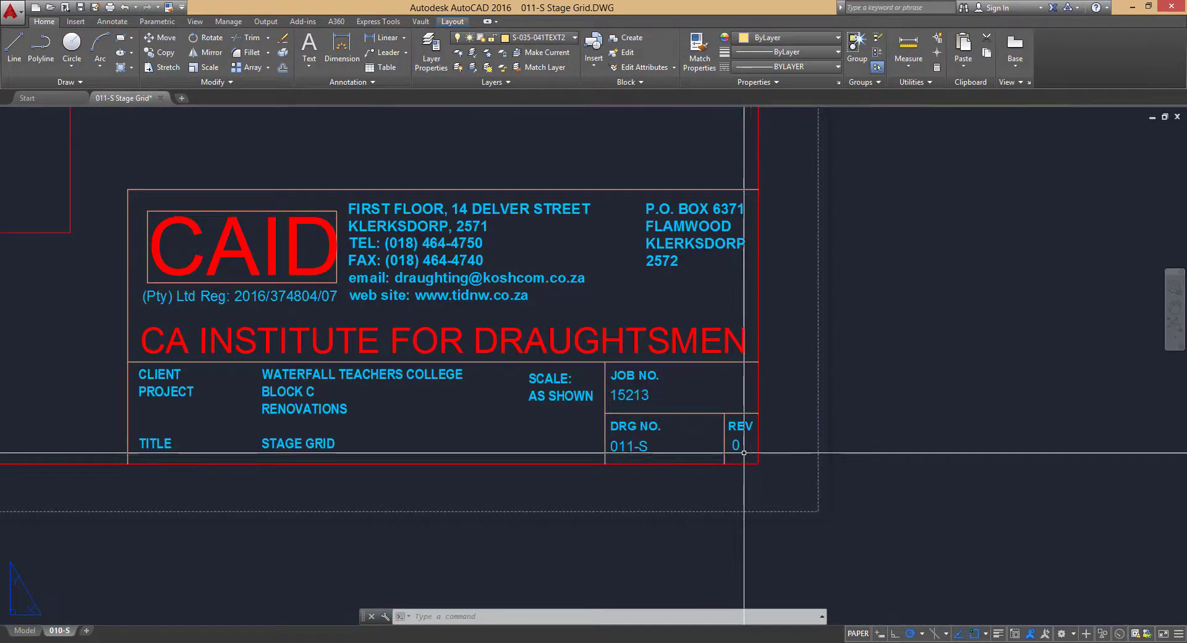
scroll(711, 473, down, 4)
Step: Examine the Girder 1&2 elevation again and the roof layout's grid lines, dimensions and new RC columns
middle_drag(302, 312, 485, 402)
middle_drag(456, 288, 509, 396)
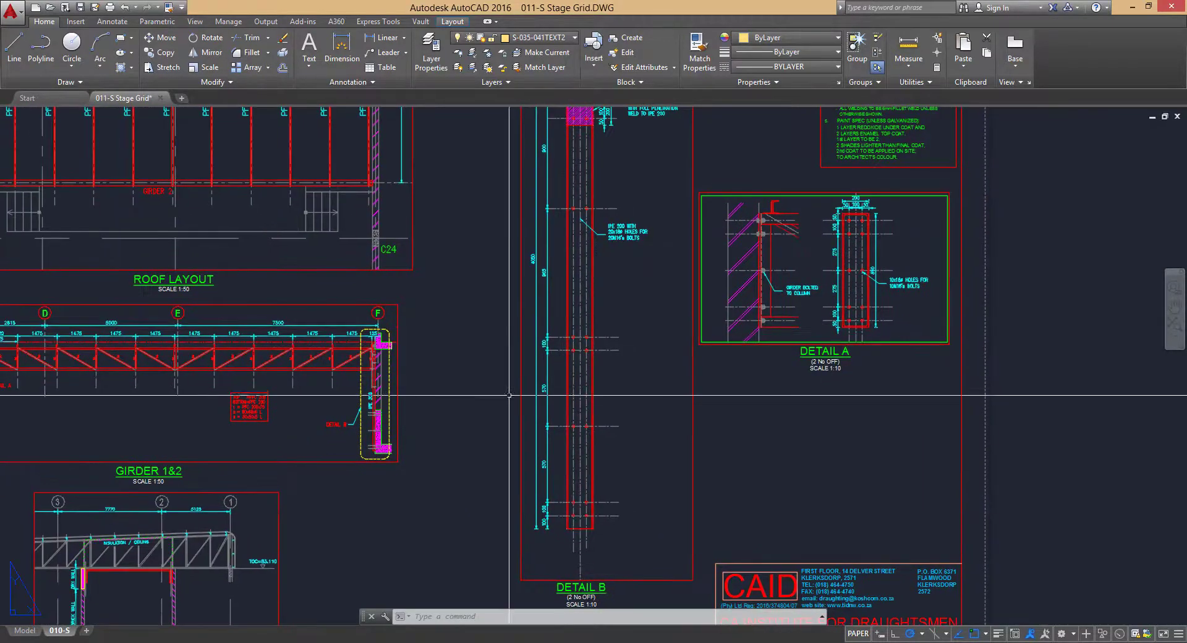
middle_drag(457, 336, 607, 353)
scroll(422, 359, up, 2)
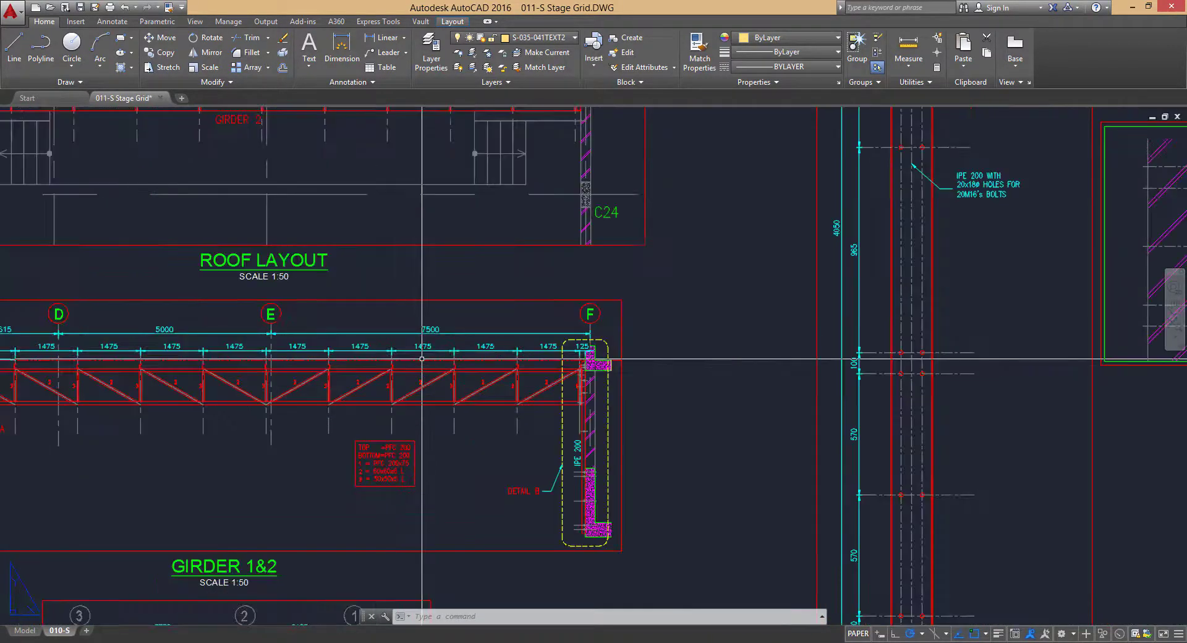
middle_drag(421, 358, 690, 384)
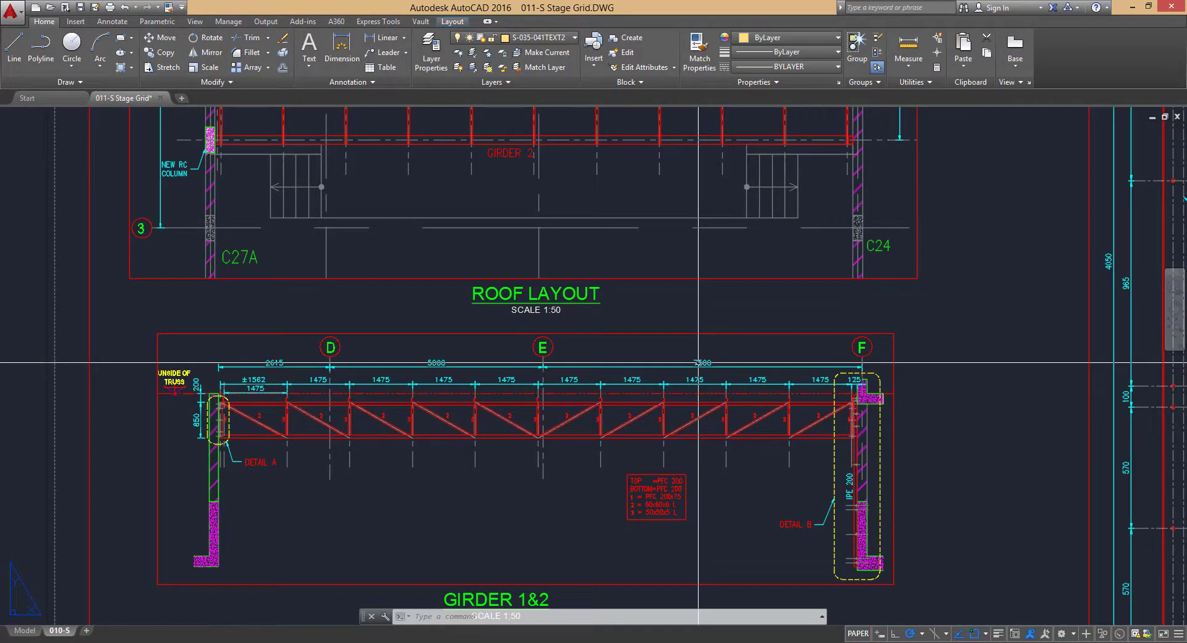
middle_drag(443, 274, 475, 314)
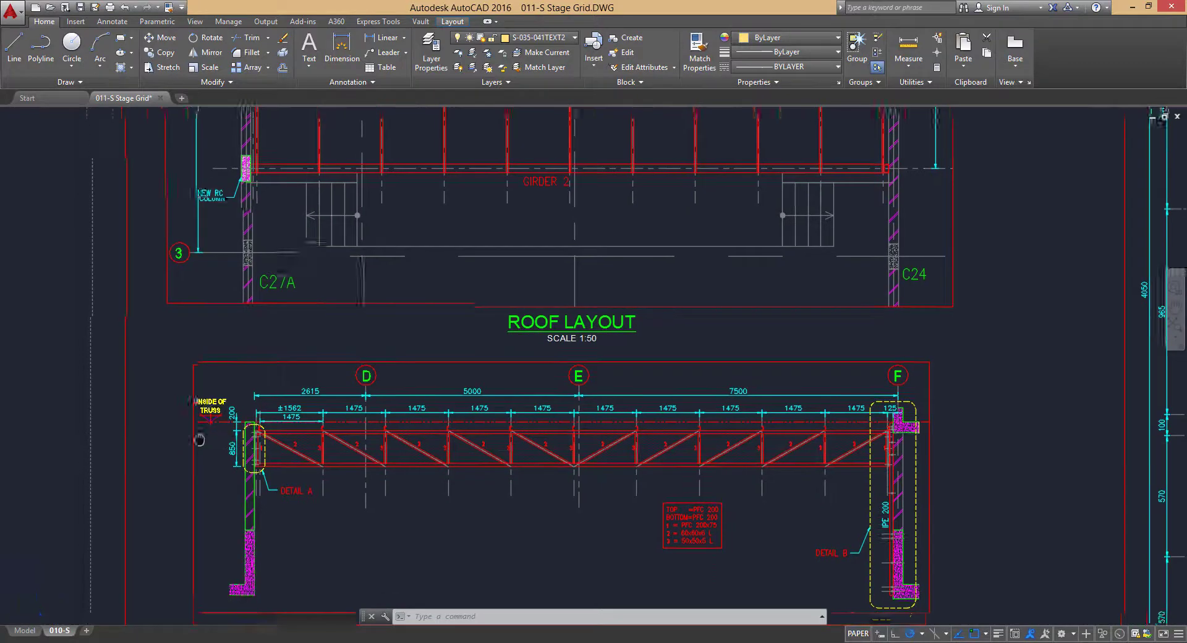
middle_drag(199, 439, 292, 336)
middle_drag(312, 201, 334, 472)
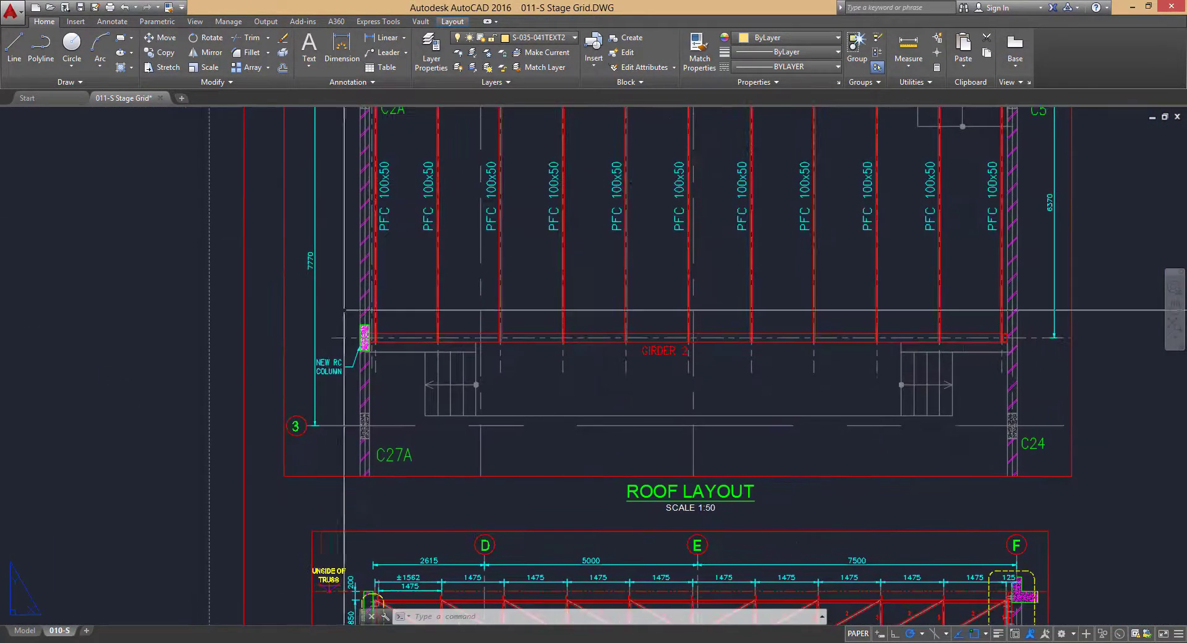
middle_drag(357, 293, 363, 375)
scroll(363, 375, down, 2)
middle_drag(385, 336, 384, 366)
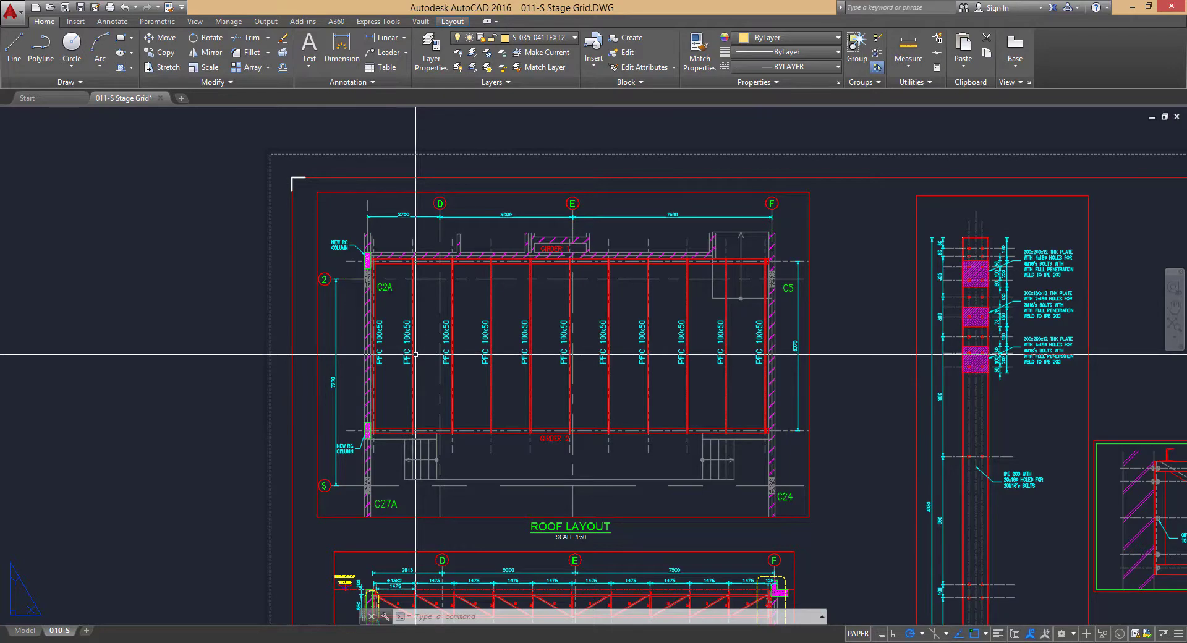
scroll(392, 334, up, 2)
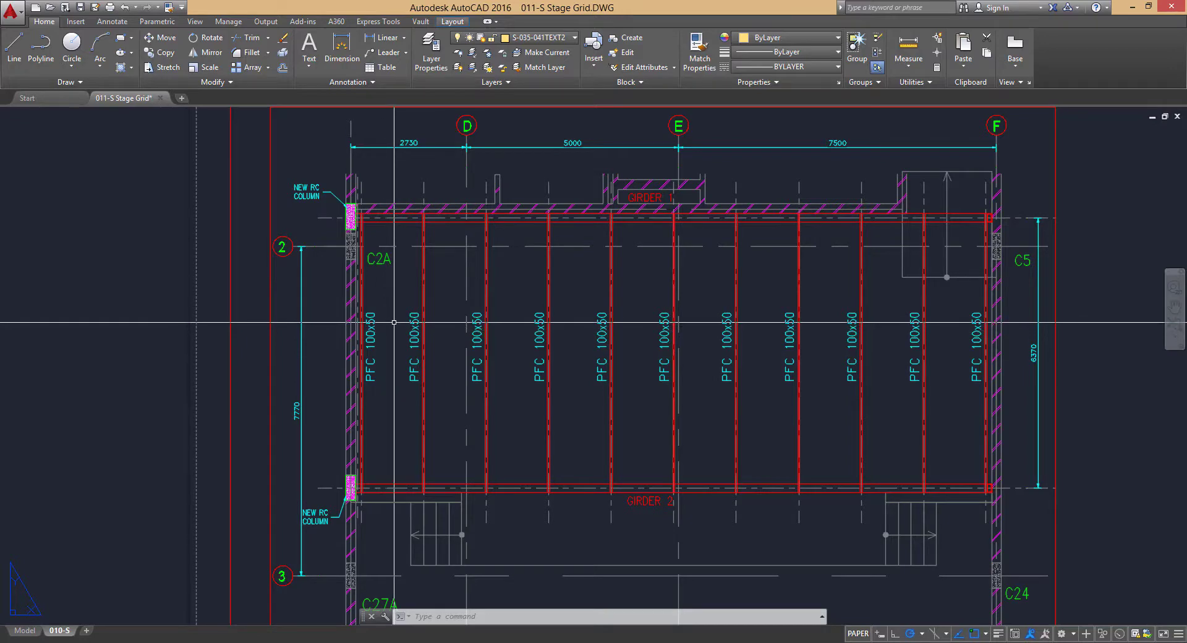
Step: Switch the drawing to model space and examine the roof layout's grids, purlins, girders and new RC columns
scroll(394, 322, down, 2)
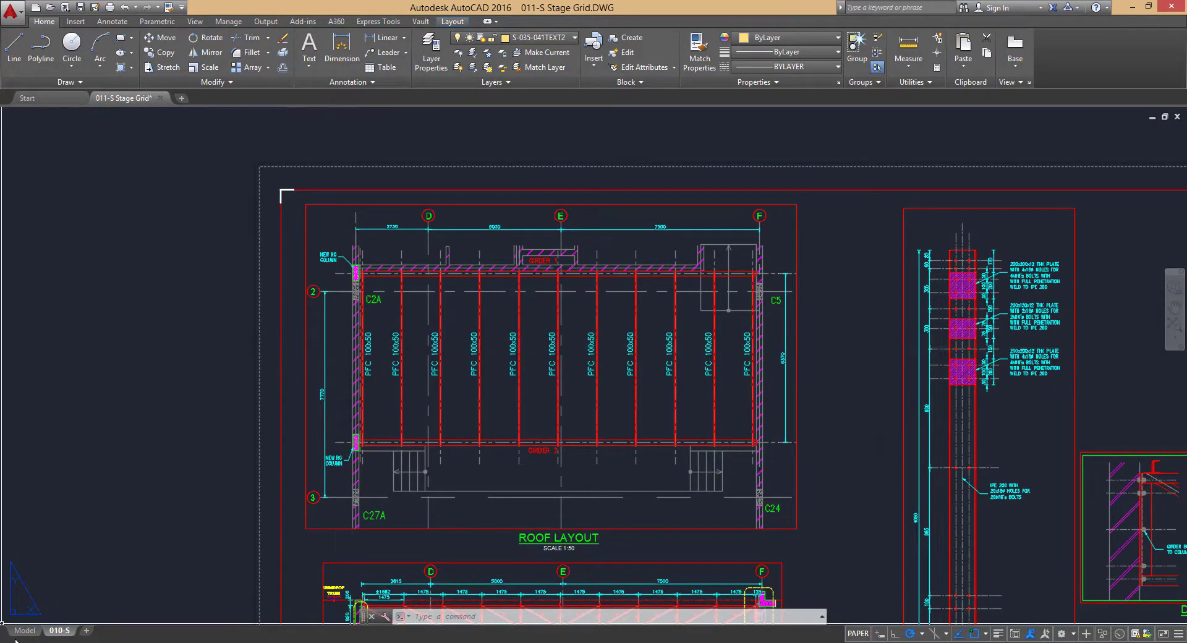
click(25, 630)
scroll(330, 272, down, 3)
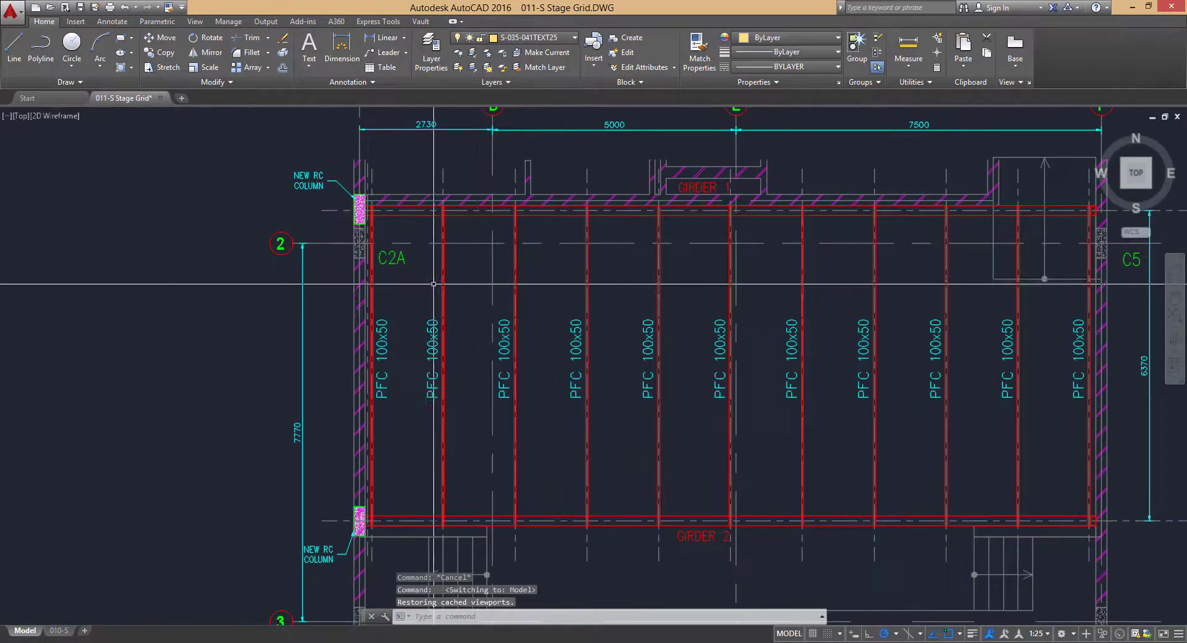
scroll(331, 269, up, 2)
scroll(337, 259, down, 2)
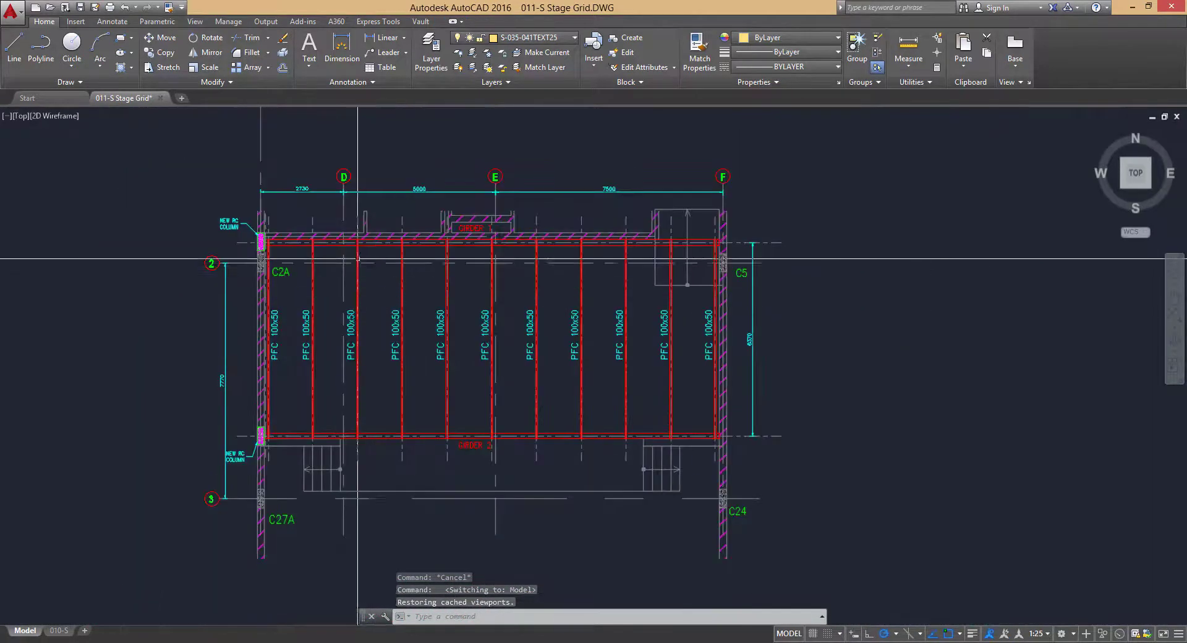
scroll(342, 254, up, 2)
scroll(342, 254, down, 2)
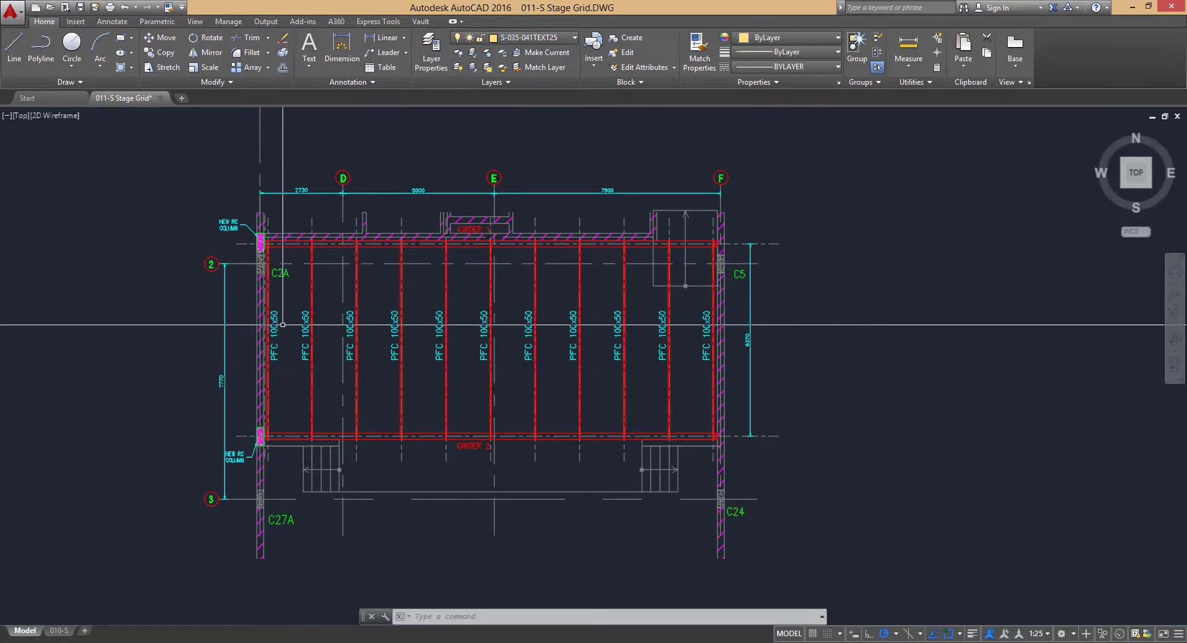
scroll(245, 368, up, 3)
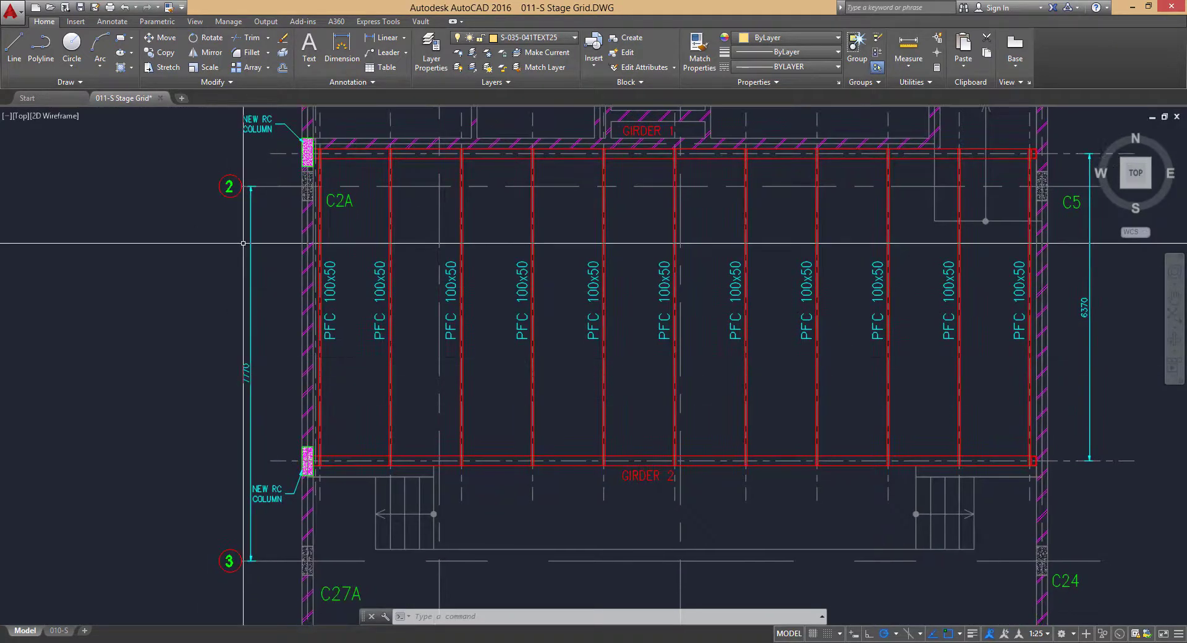
scroll(240, 371, down, 3)
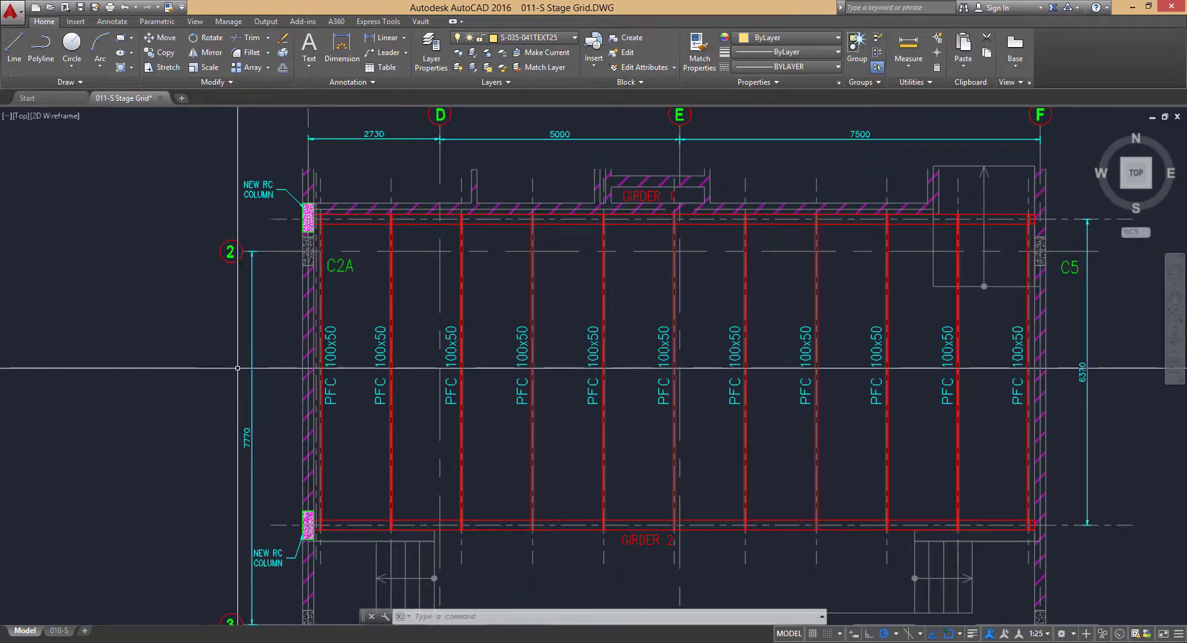
Step: Inspect the roof layout's dimensions between grids 2 and 3, D and E, E and F, and between the two girders
click(244, 410)
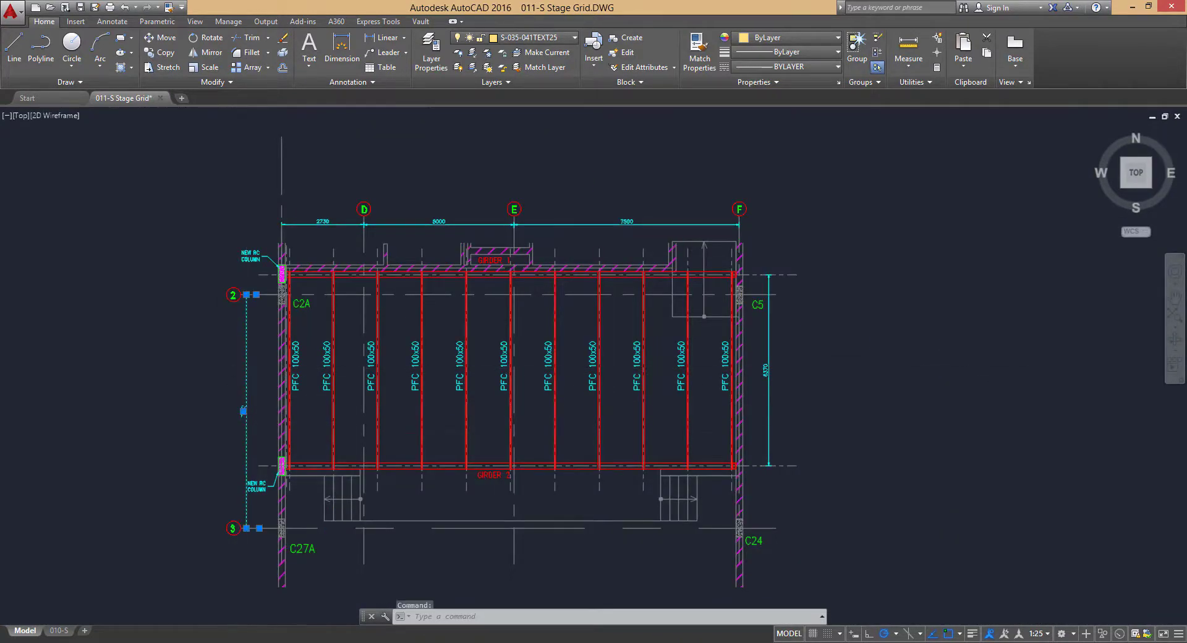
key(Escape)
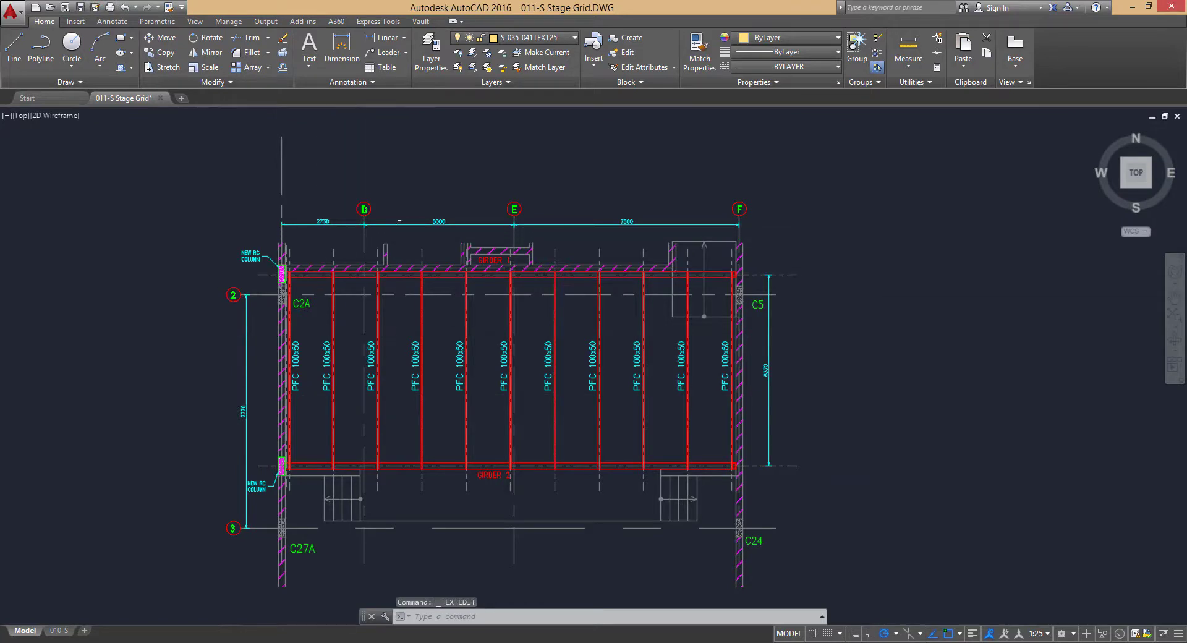
click(438, 222)
double_click(439, 221)
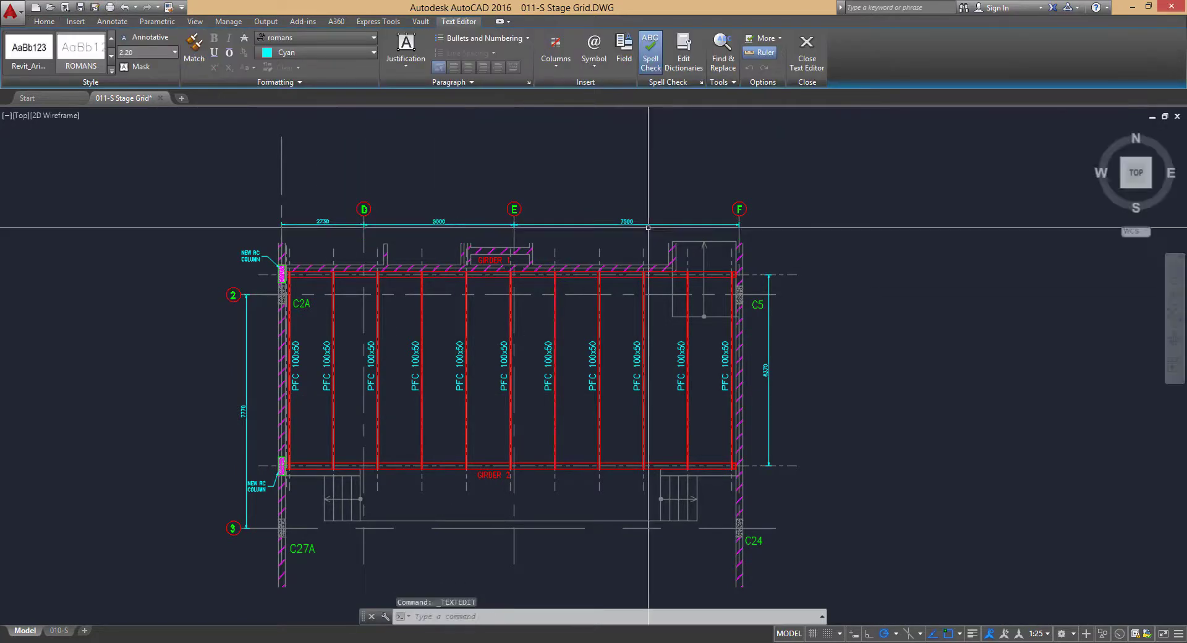
key(Escape)
click(627, 221)
click(626, 222)
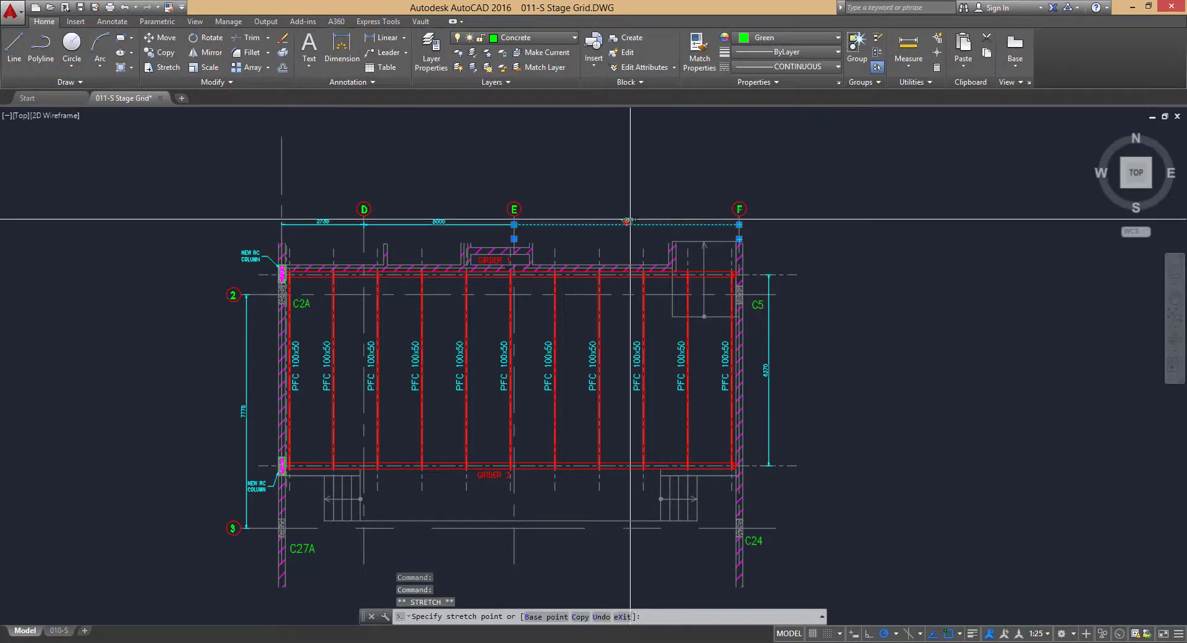
double_click(631, 220)
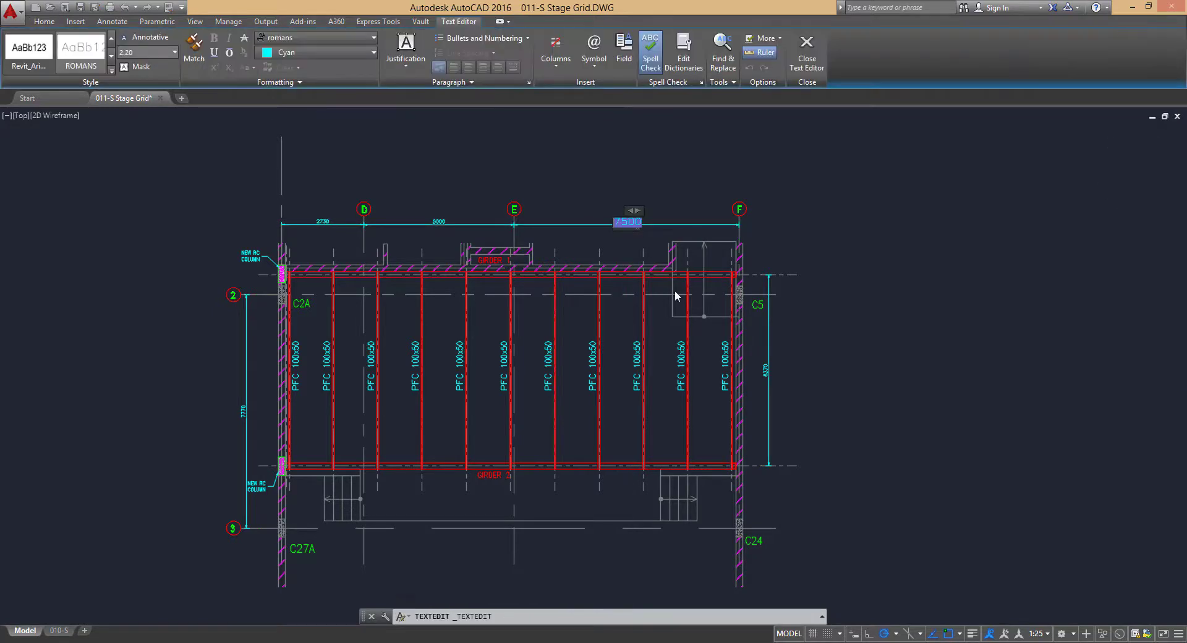
key(Escape)
double_click(766, 371)
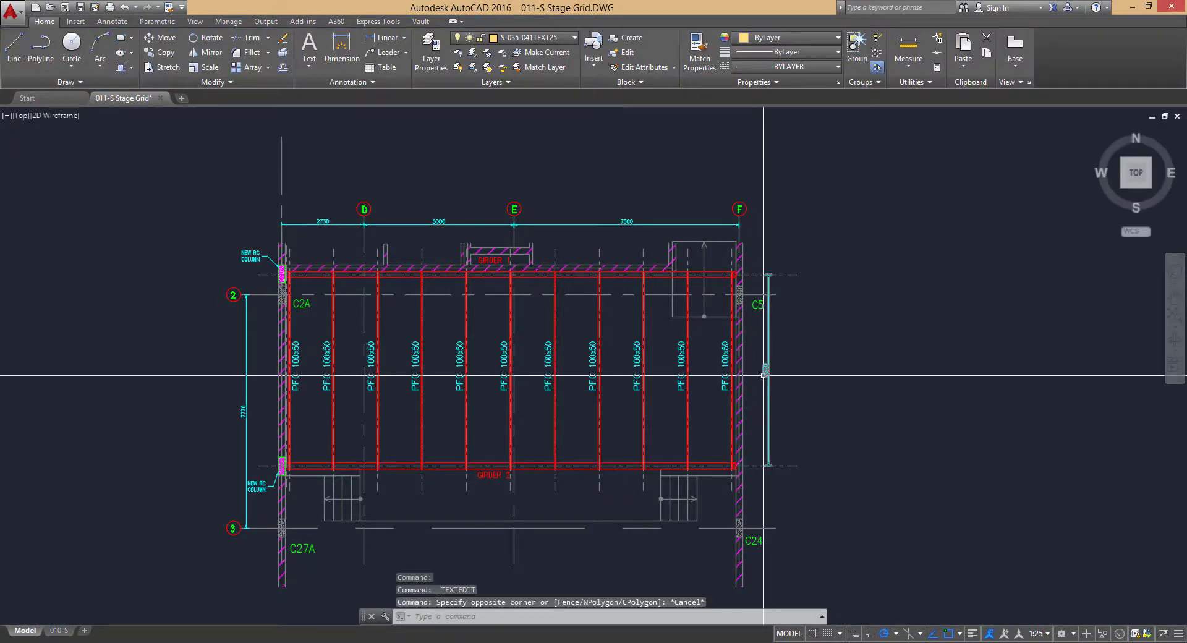
click(788, 410)
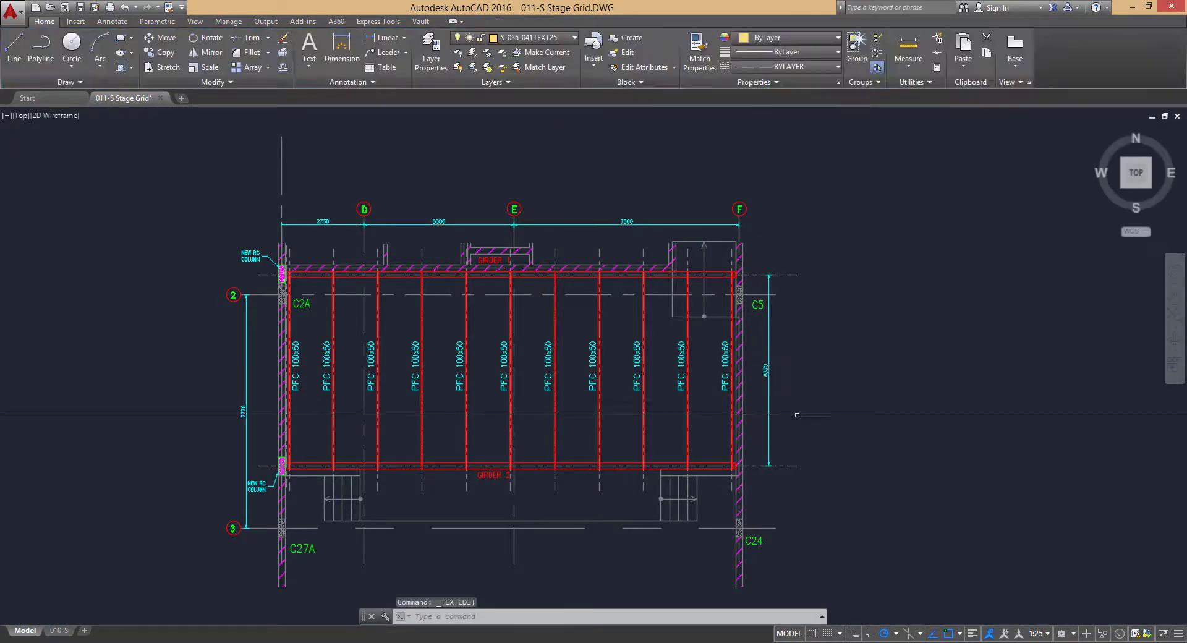
Step: Add a vertical linear dimension from the Girder 2 centreline to grid line 2, between the wall and the overall grid dimension
mouse_move(684, 386)
middle_down()
mouse_move(702, 377)
mouse_move(686, 382)
middle_up()
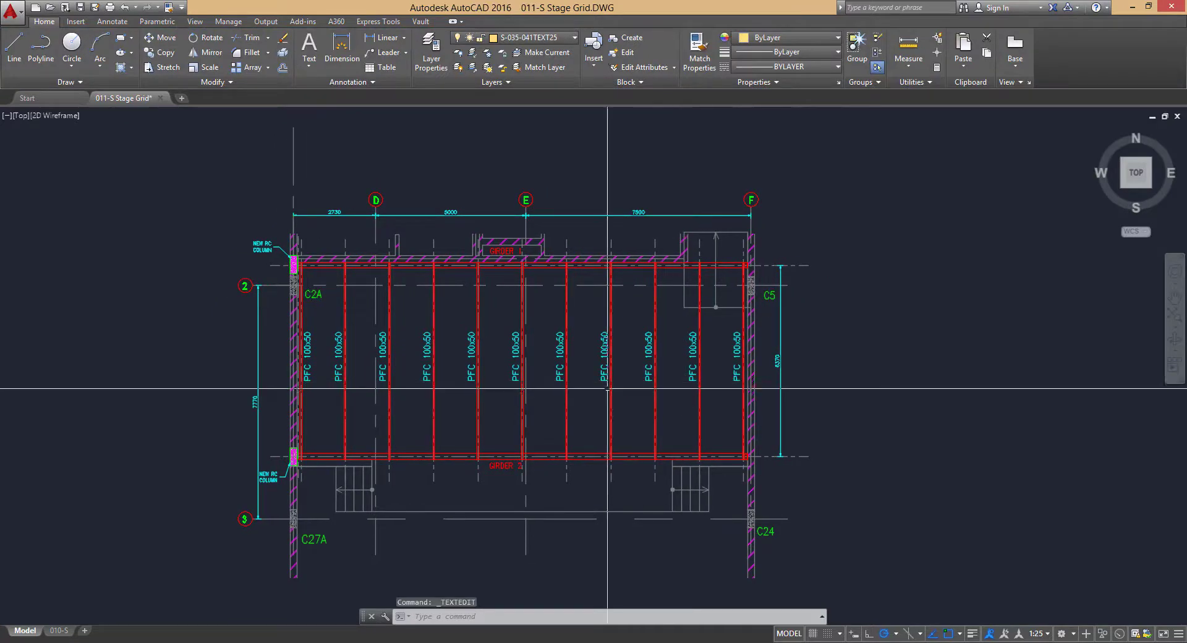
scroll(512, 396, up, 2)
scroll(508, 397, down, 2)
middle_drag(506, 399, 496, 405)
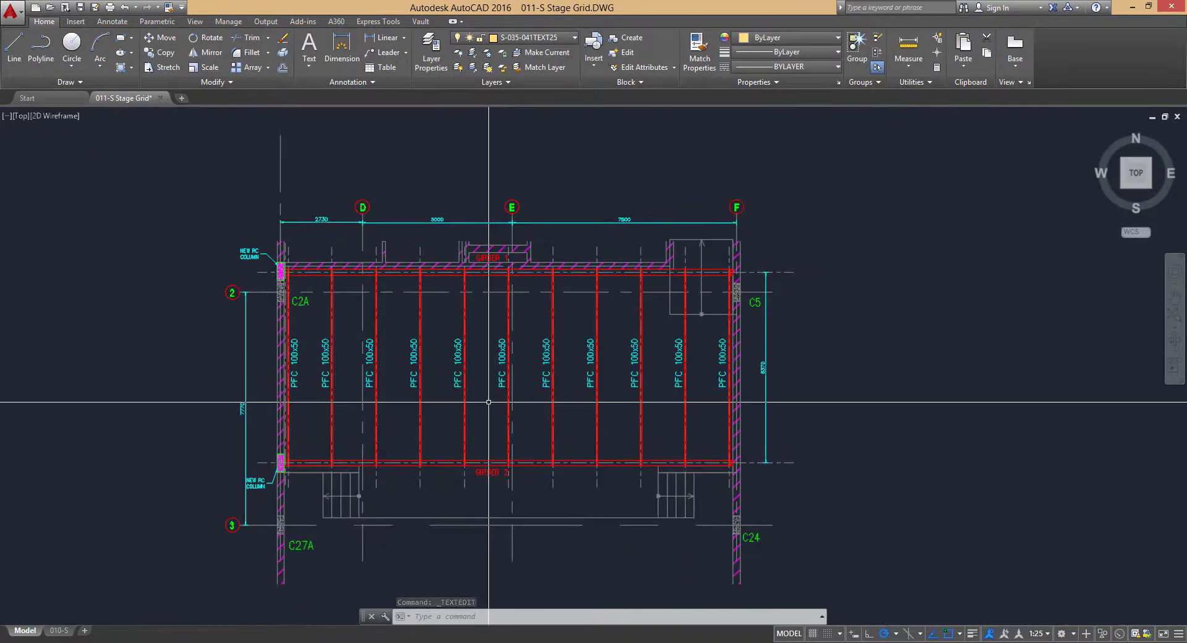
scroll(321, 404, up, 3)
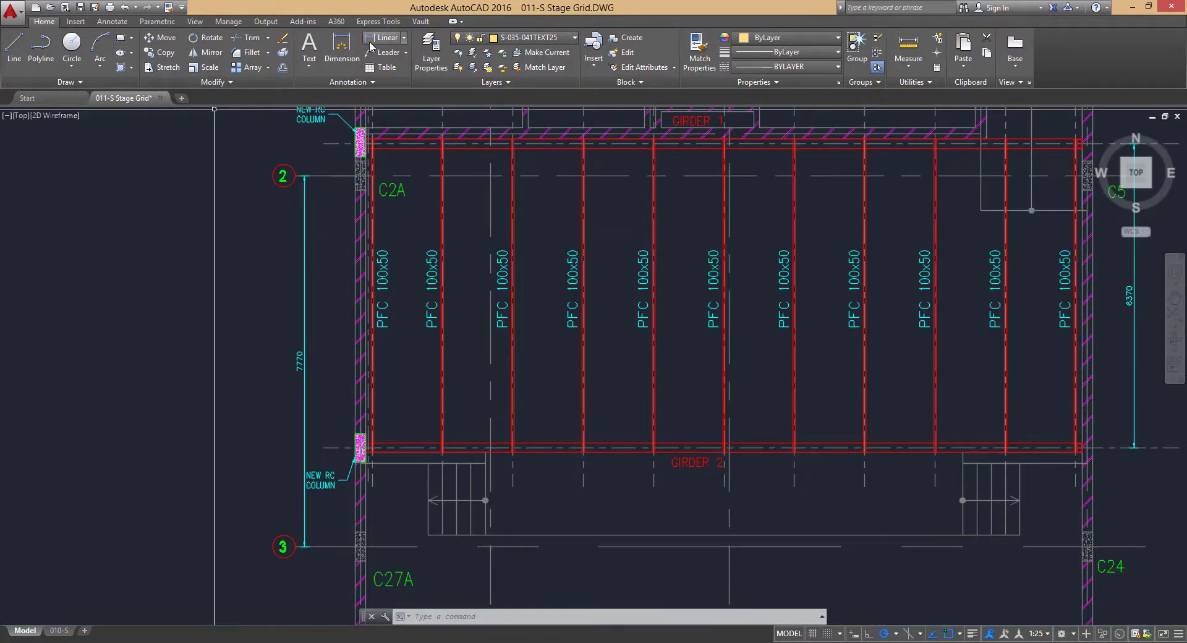
click(374, 38)
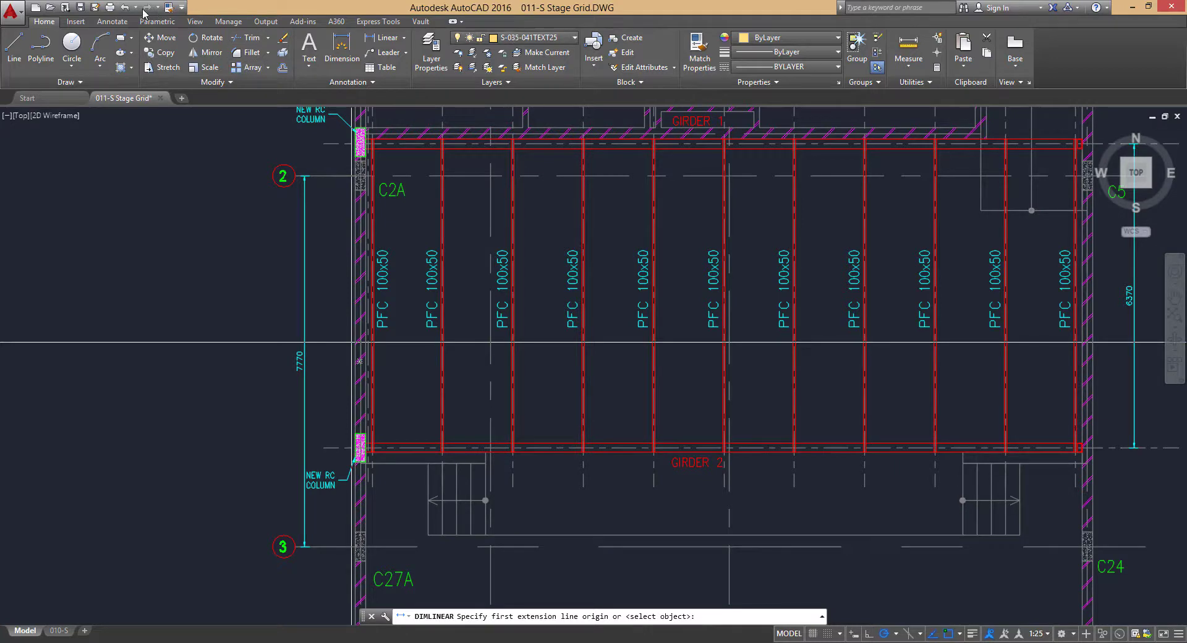
click(109, 22)
middle_drag(280, 390, 347, 309)
click(385, 368)
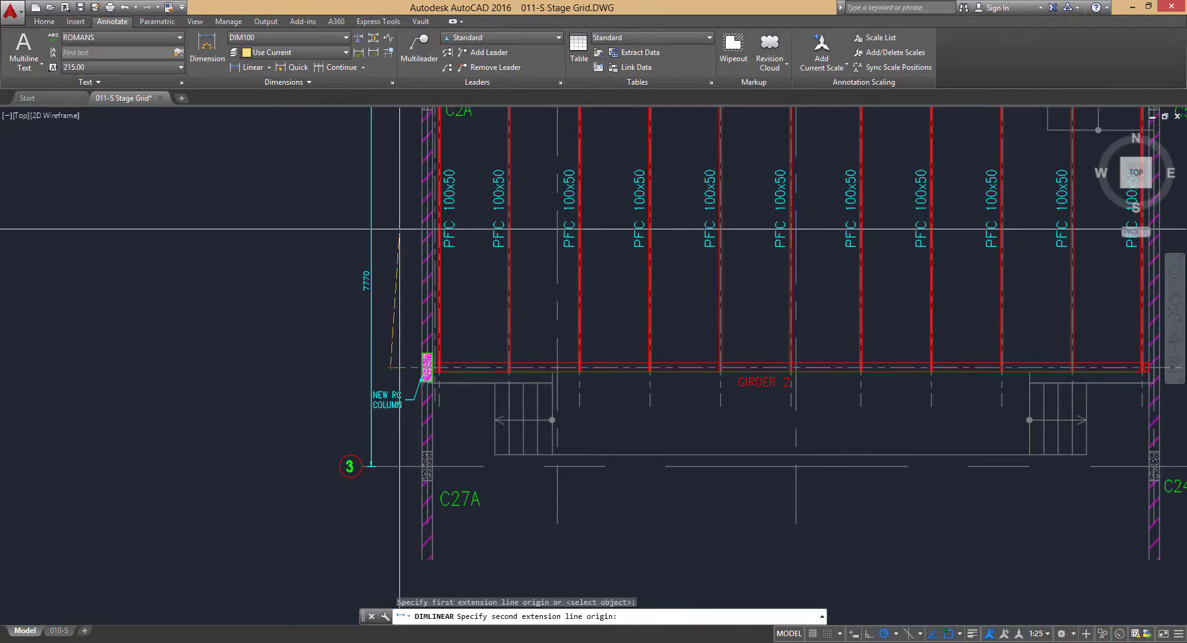
middle_drag(377, 94, 397, 254)
click(406, 256)
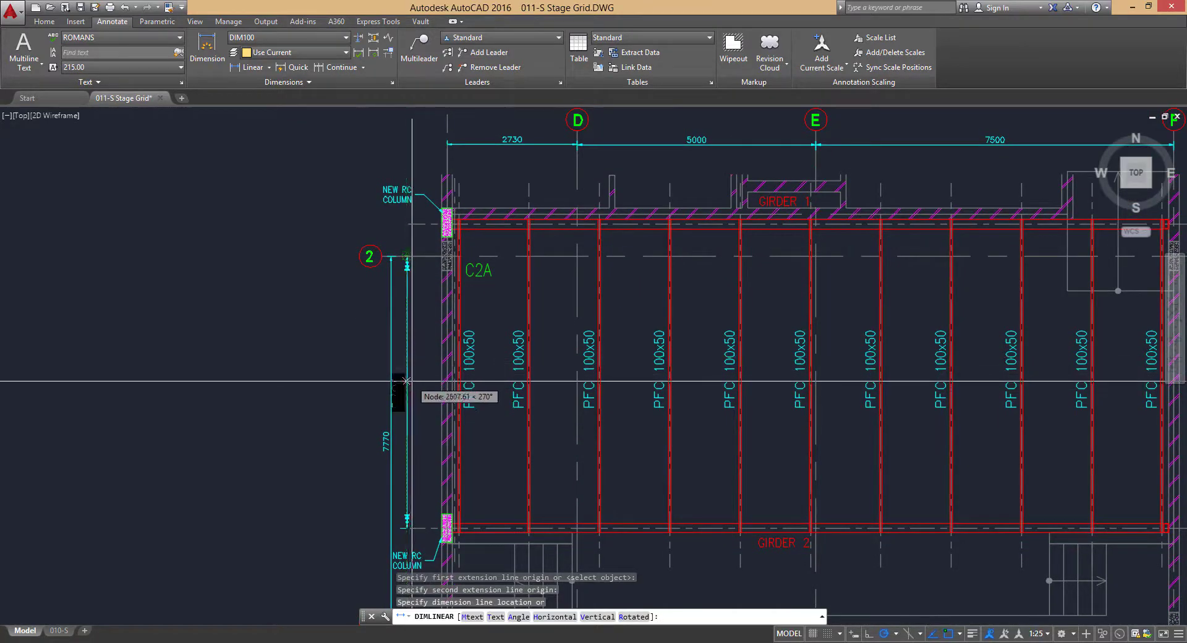
click(413, 331)
Step: Add a linear dimension between the Girder 1 centreline and grid line 2, aligned with the first new dimension
key(Return)
scroll(420, 281, up, 2)
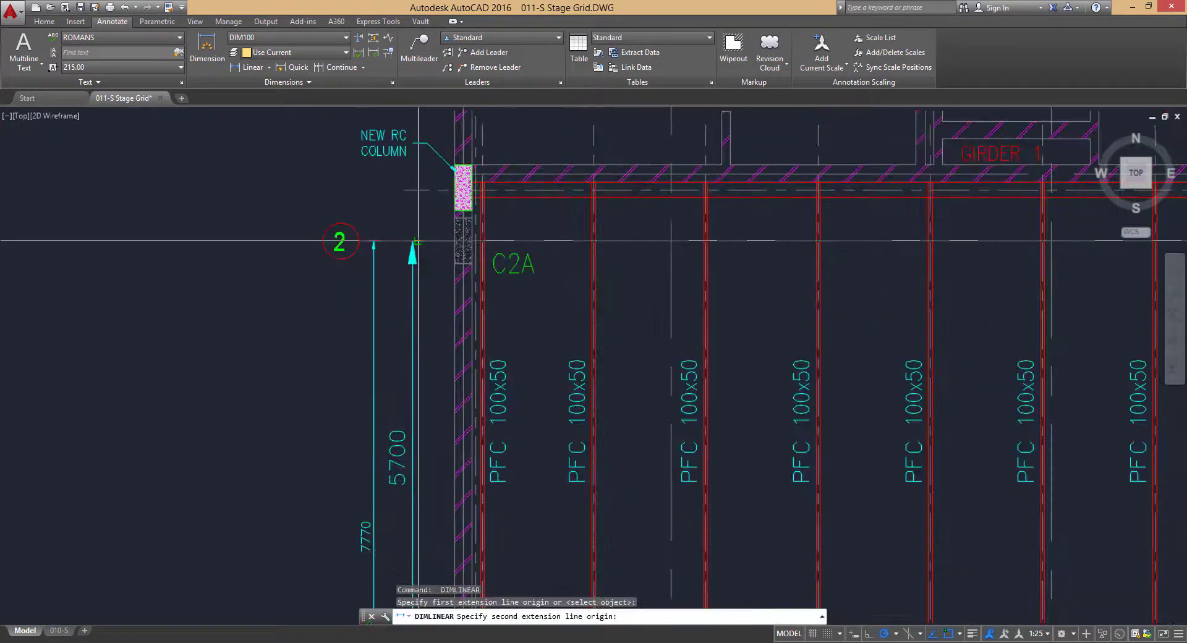
click(418, 190)
click(413, 241)
middle_drag(410, 371, 400, 127)
Step: Add a linear dimension between the Girder 2 centreline and grid line 3, aligned with the other new dimensions
key(Return)
middle_drag(422, 515, 411, 398)
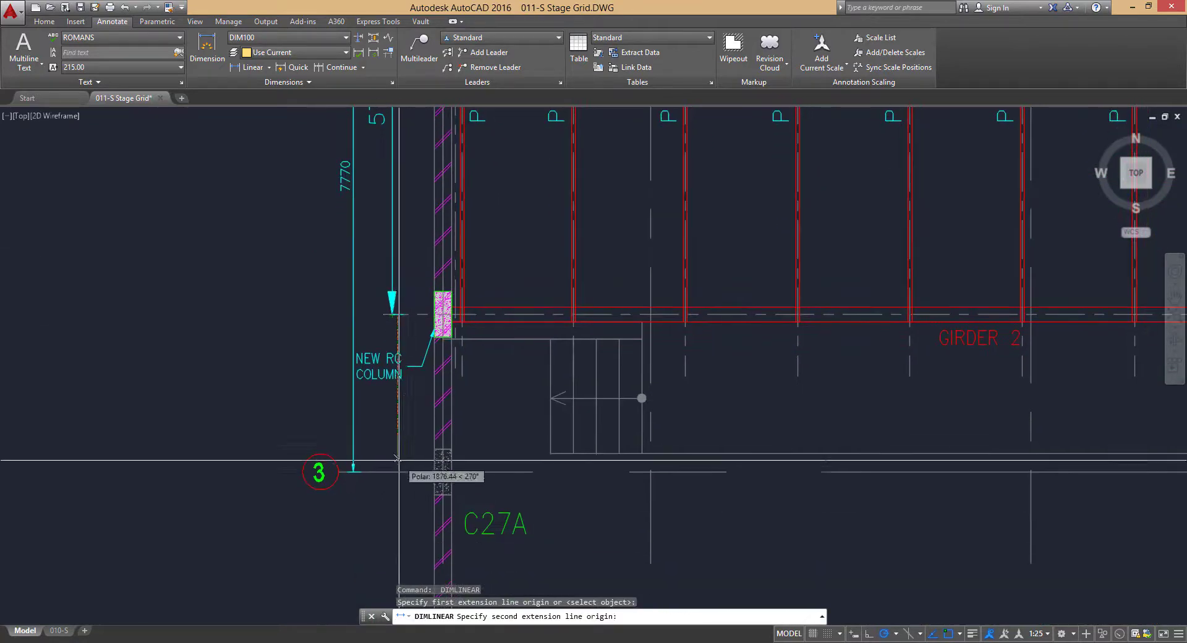
click(395, 472)
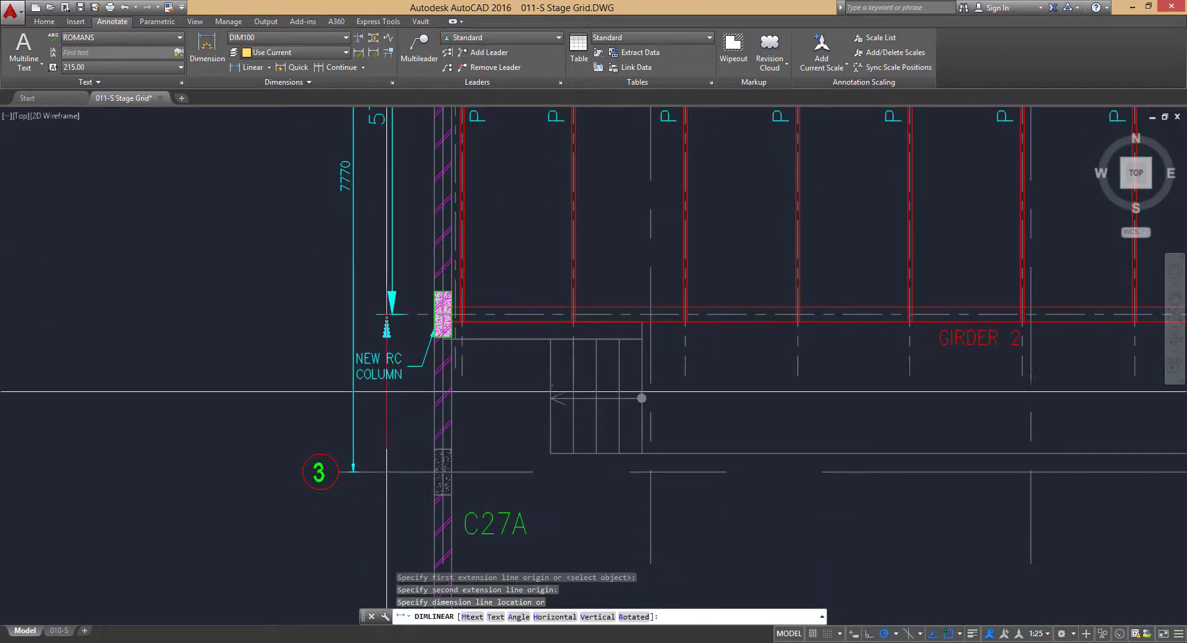
click(391, 319)
key(Escape)
Step: Move the NEW RC COLUMN text near Girder 2 clear of the new dimension, to the stair side of the wall
click(407, 365)
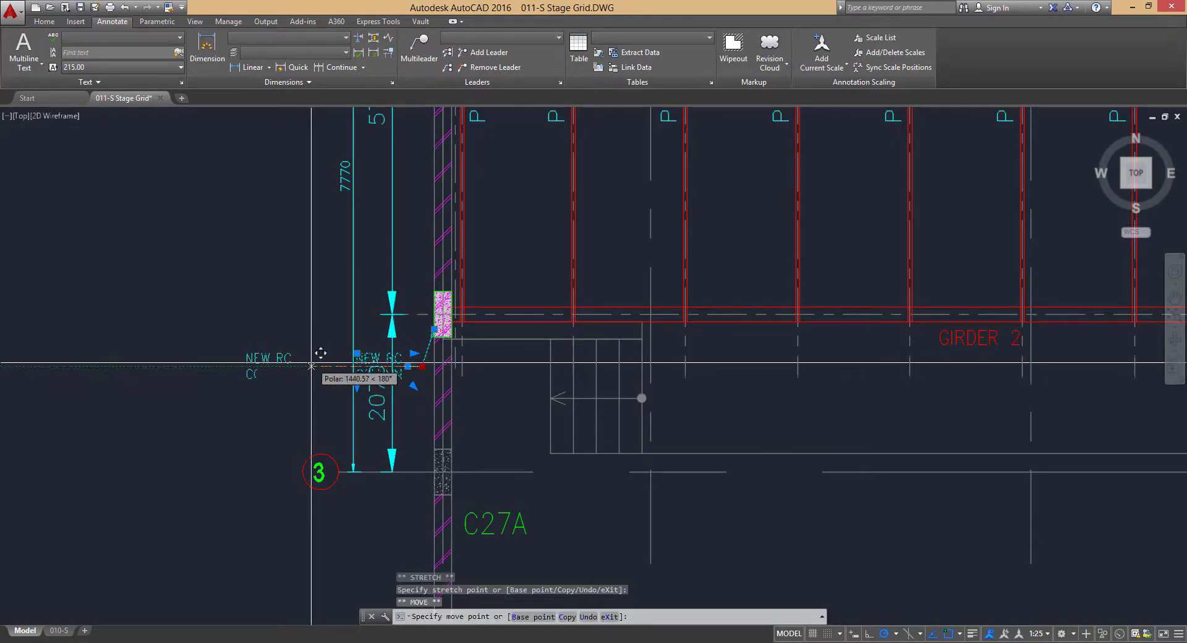
key(space)
key(Escape)
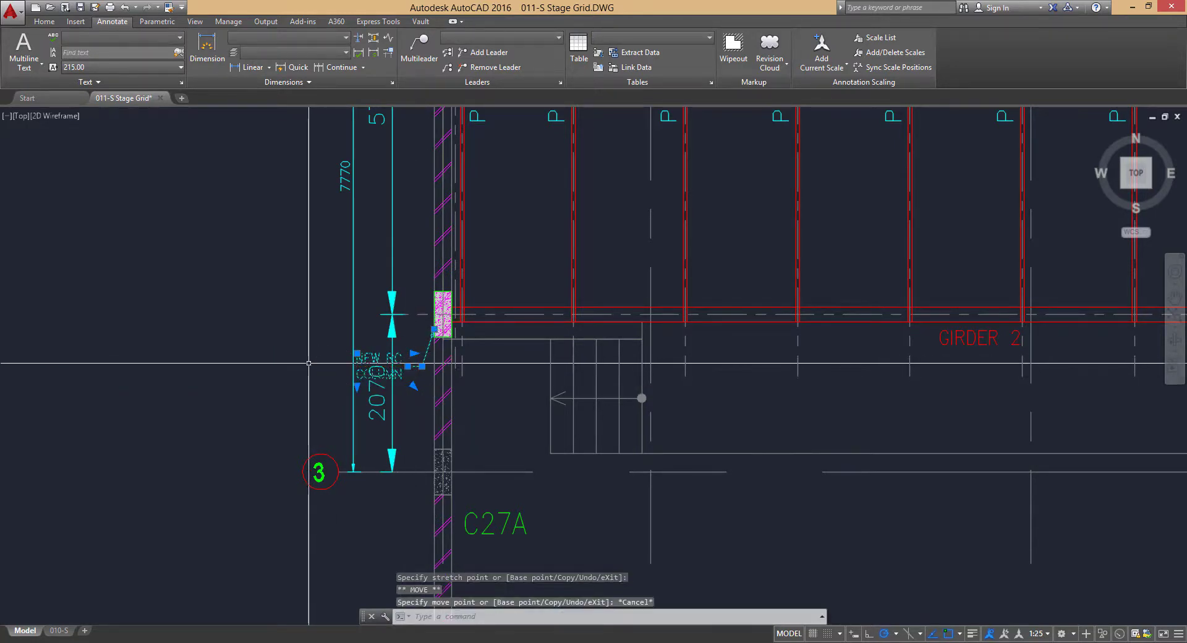
click(357, 354)
click(473, 393)
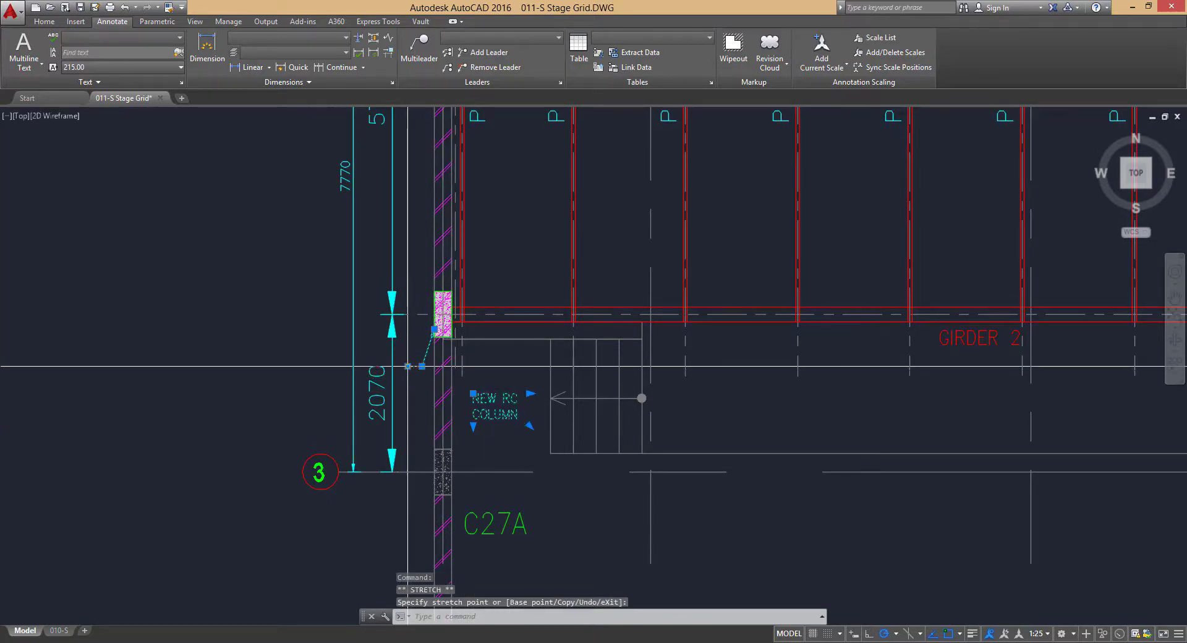
Step: Reshape the leader near Girder 2 so it runs from the new RC column to the relocated NEW RC COLUMN text
key(Escape)
click(408, 346)
click(421, 367)
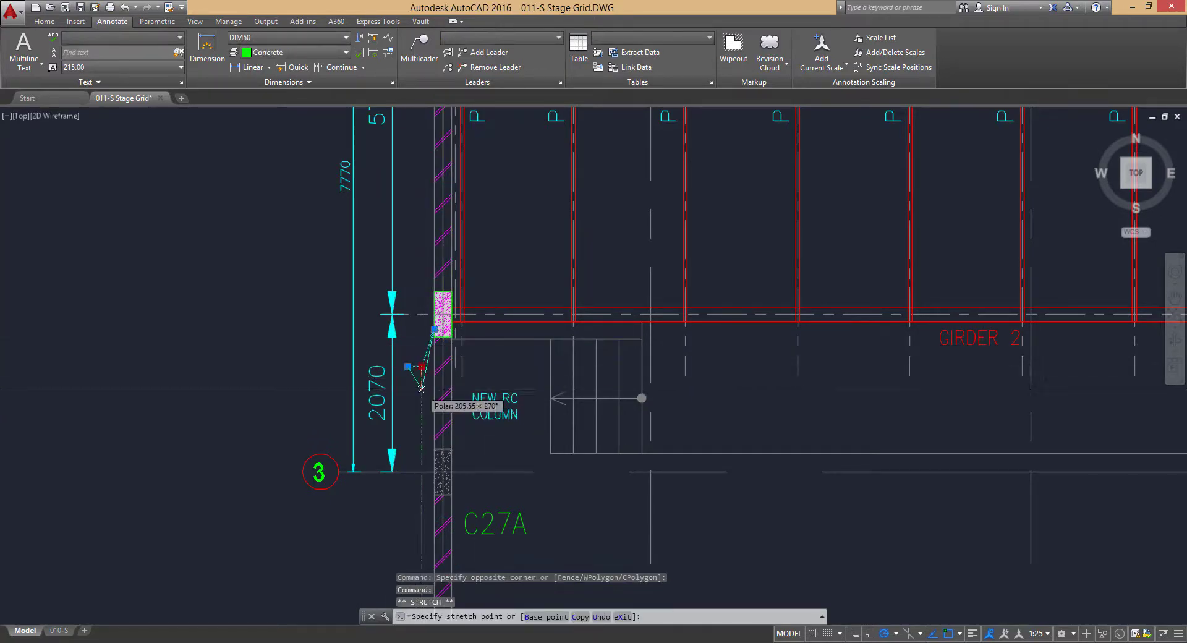
click(408, 367)
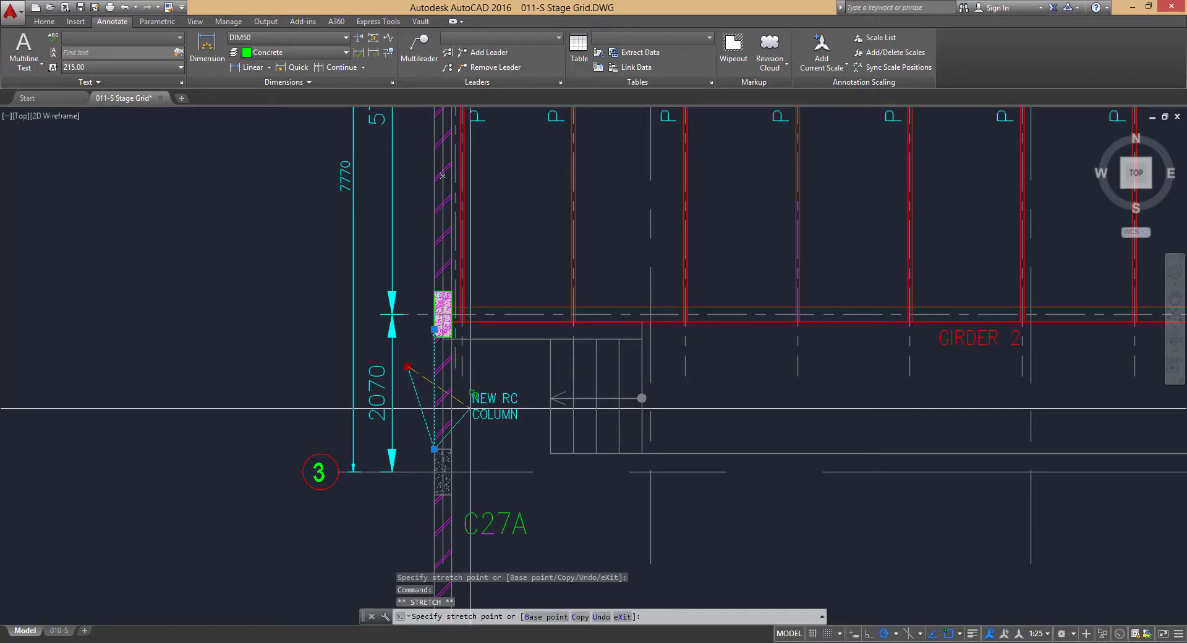
click(413, 387)
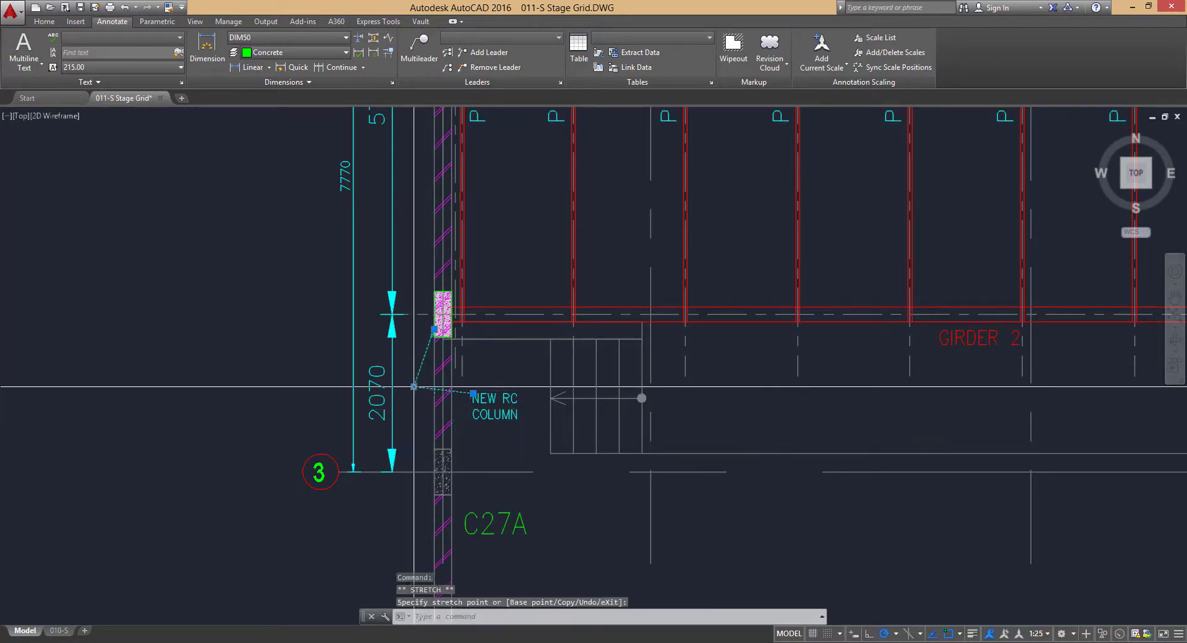
key(Escape)
Step: Match the three new dimensions' properties to the overall dimension between grids 2 and 3
scroll(404, 424, down, 2)
middle_drag(391, 343, 390, 378)
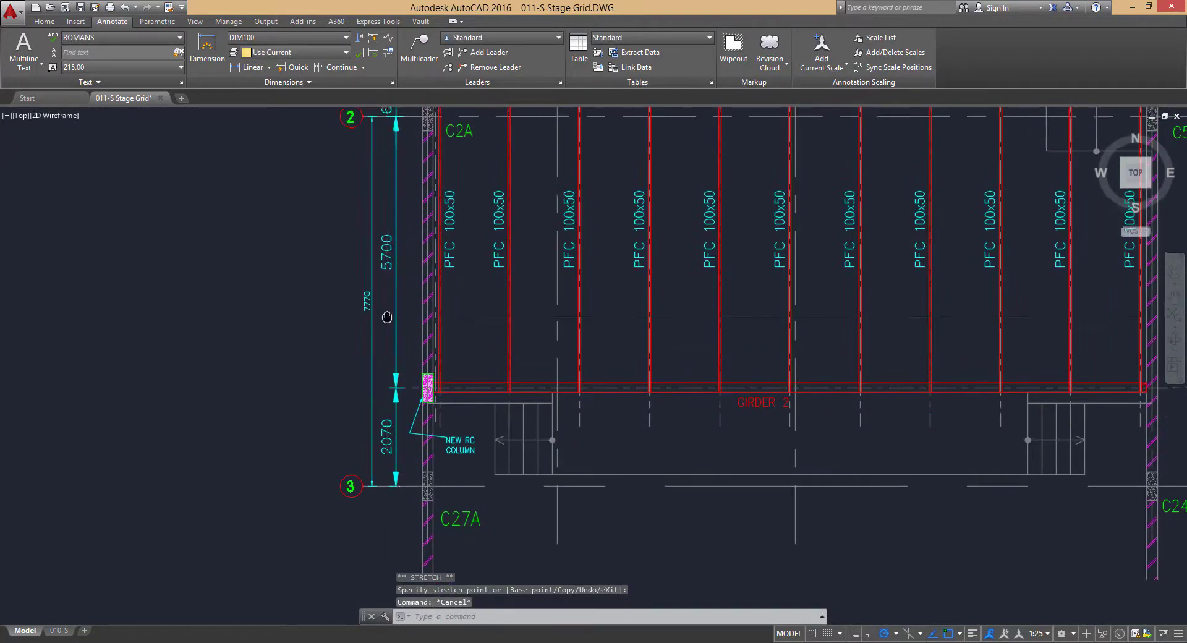
click(167, 7)
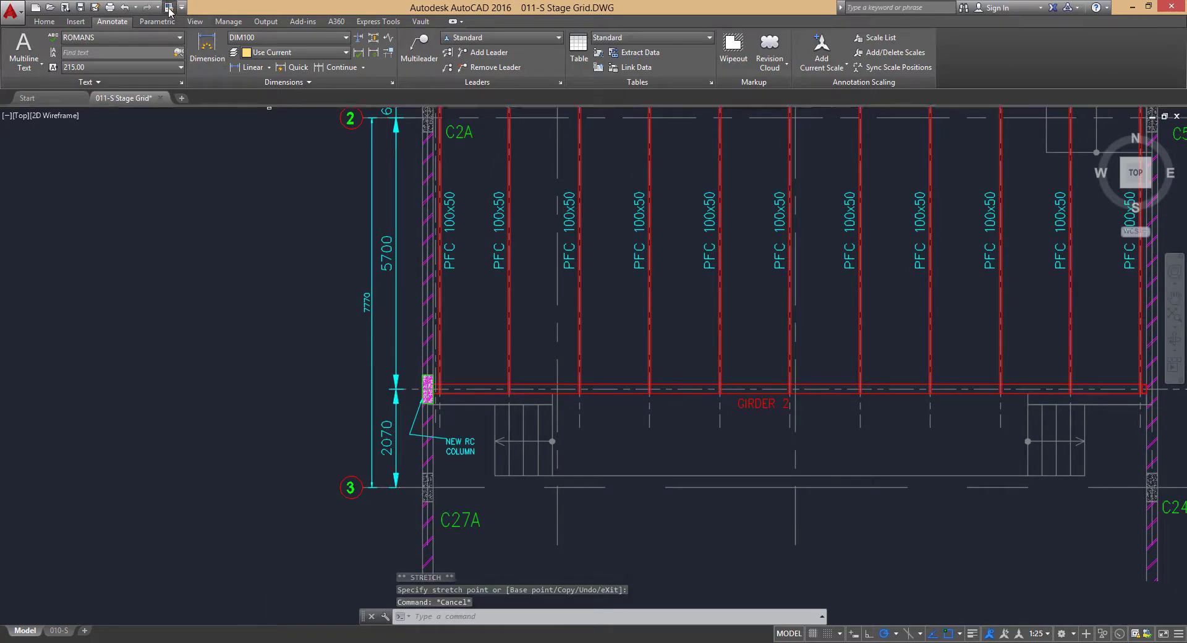
click(405, 228)
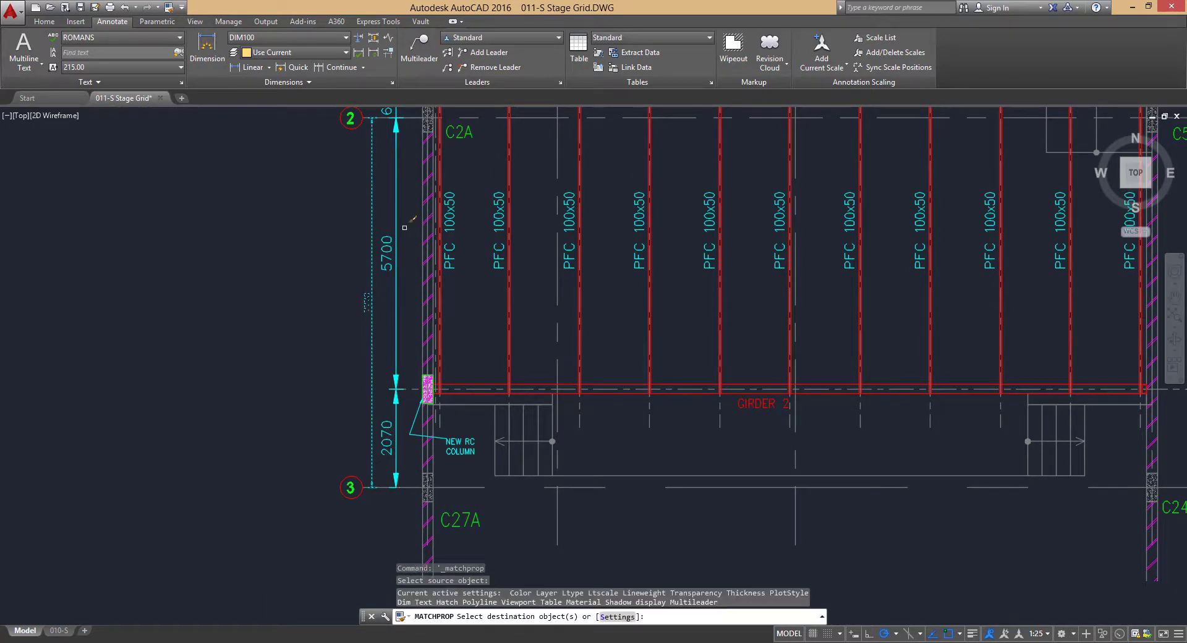
click(379, 260)
click(406, 413)
click(385, 425)
middle_drag(401, 270, 427, 390)
key(Escape)
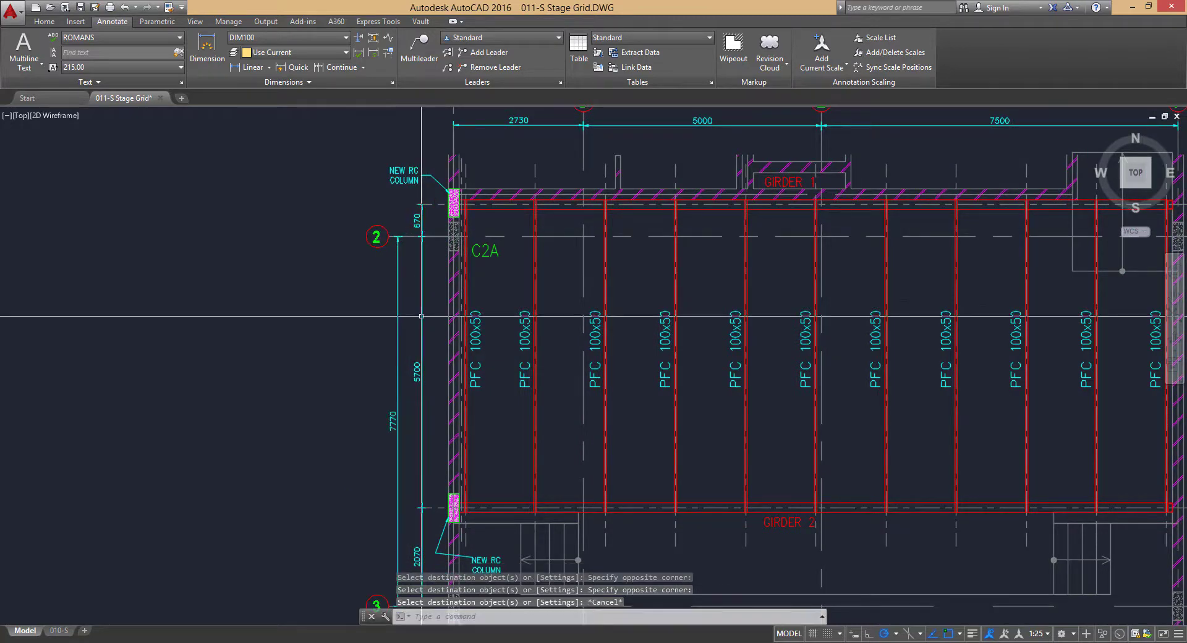
Step: Compare the DIM100 dimension style with its style overrides in the Dimension Style Manager
middle_drag(409, 233, 387, 168)
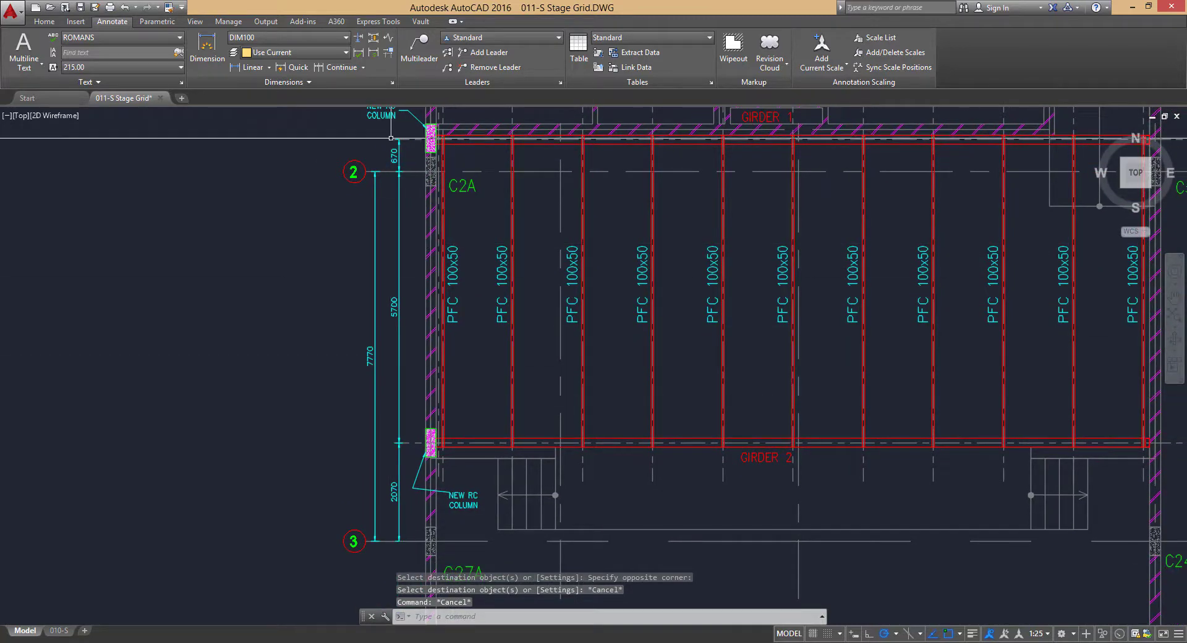
click(396, 308)
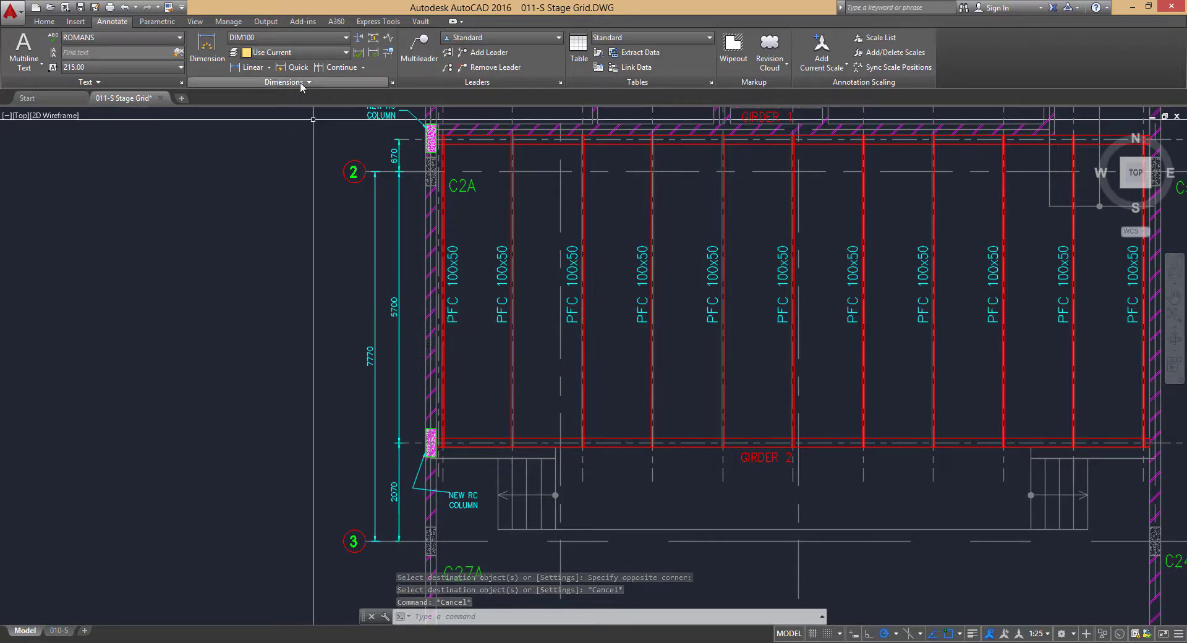
click(303, 38)
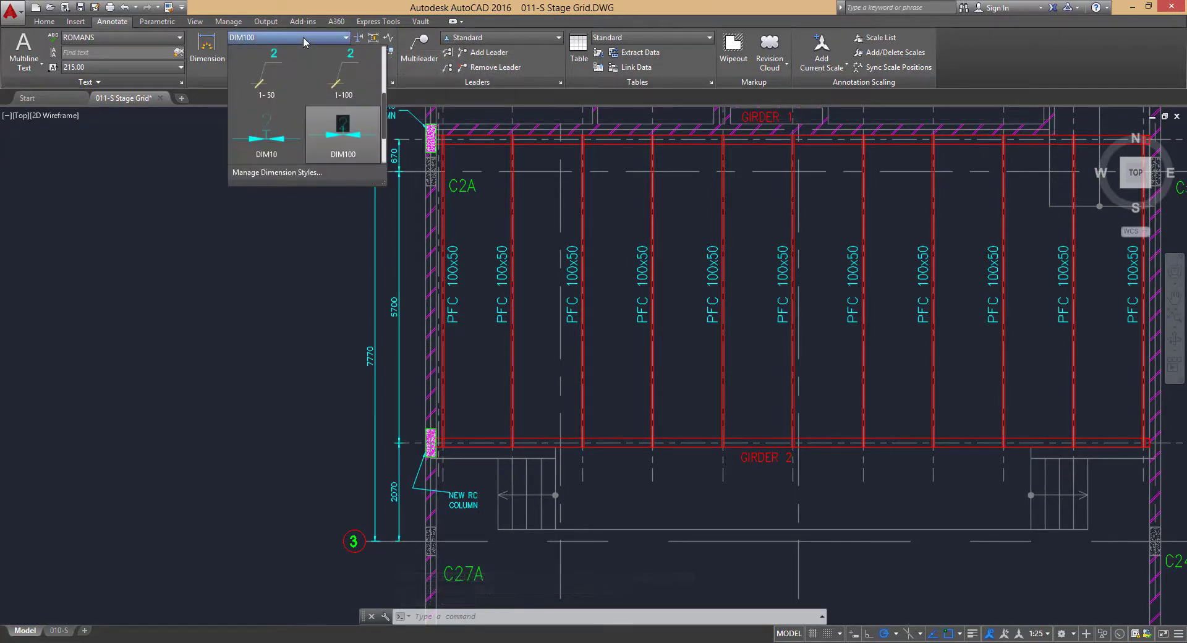
click(287, 172)
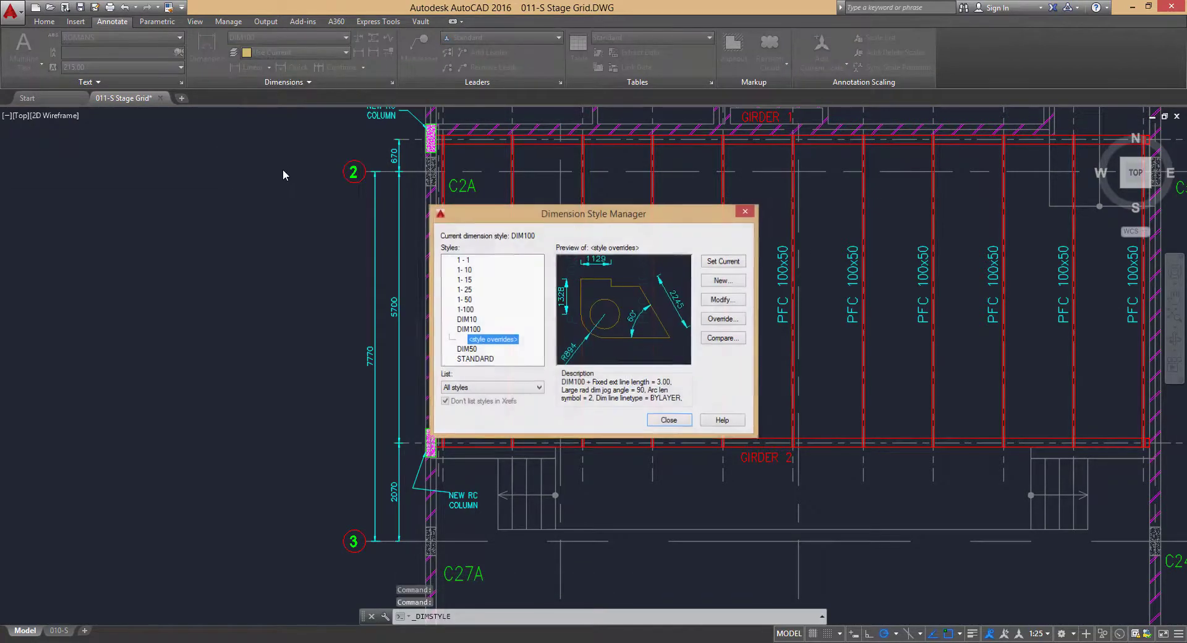
click(470, 330)
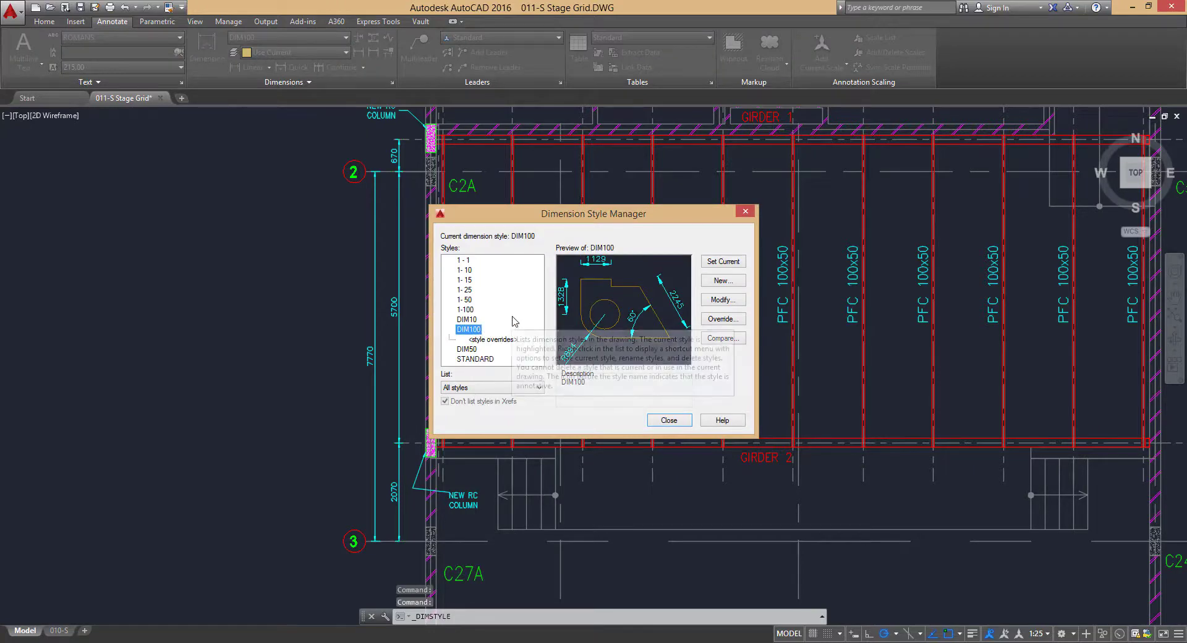
click(500, 339)
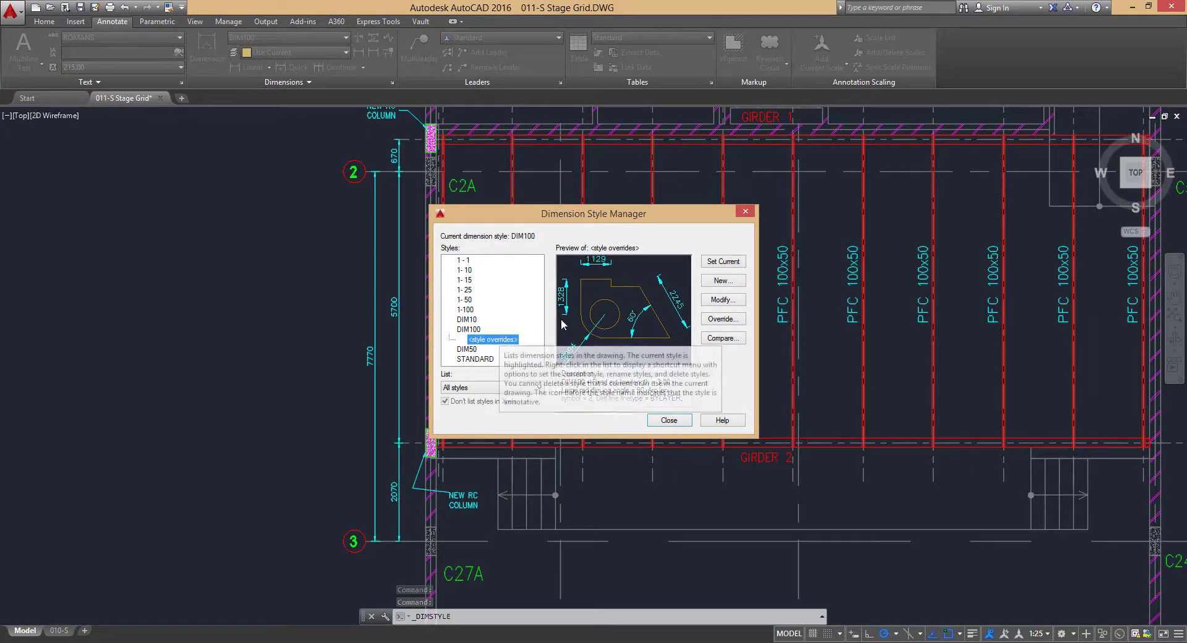
Step: Check the measurement scale factor and fit settings of the DIM100 style overrides, and leave the style manager
click(713, 302)
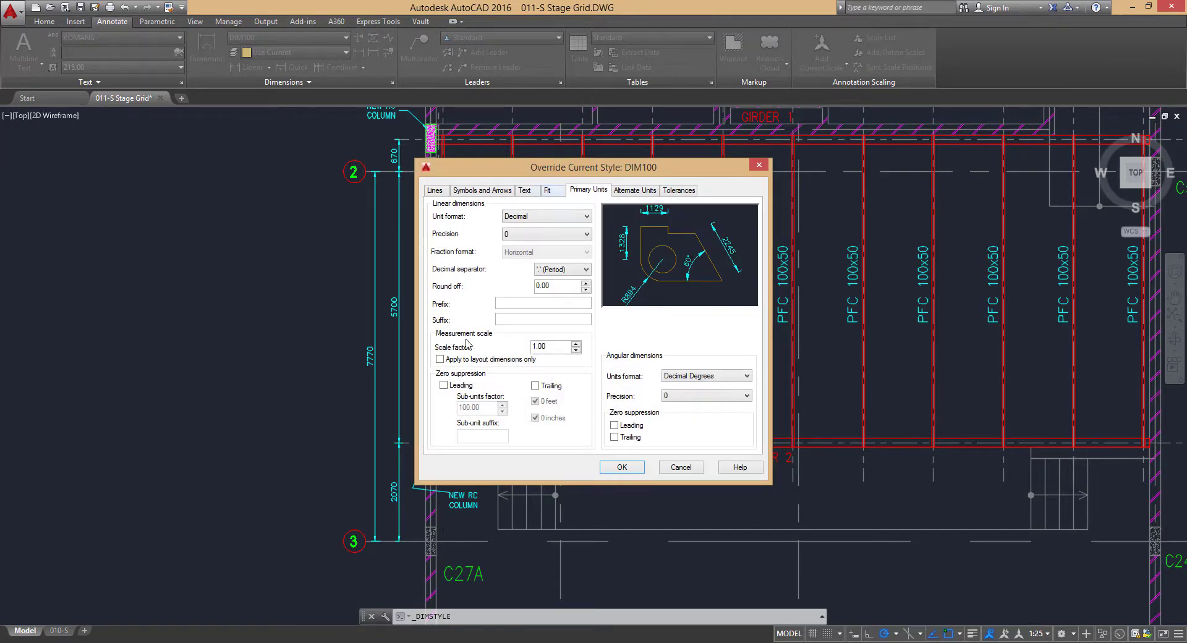
double_click(552, 347)
click(547, 191)
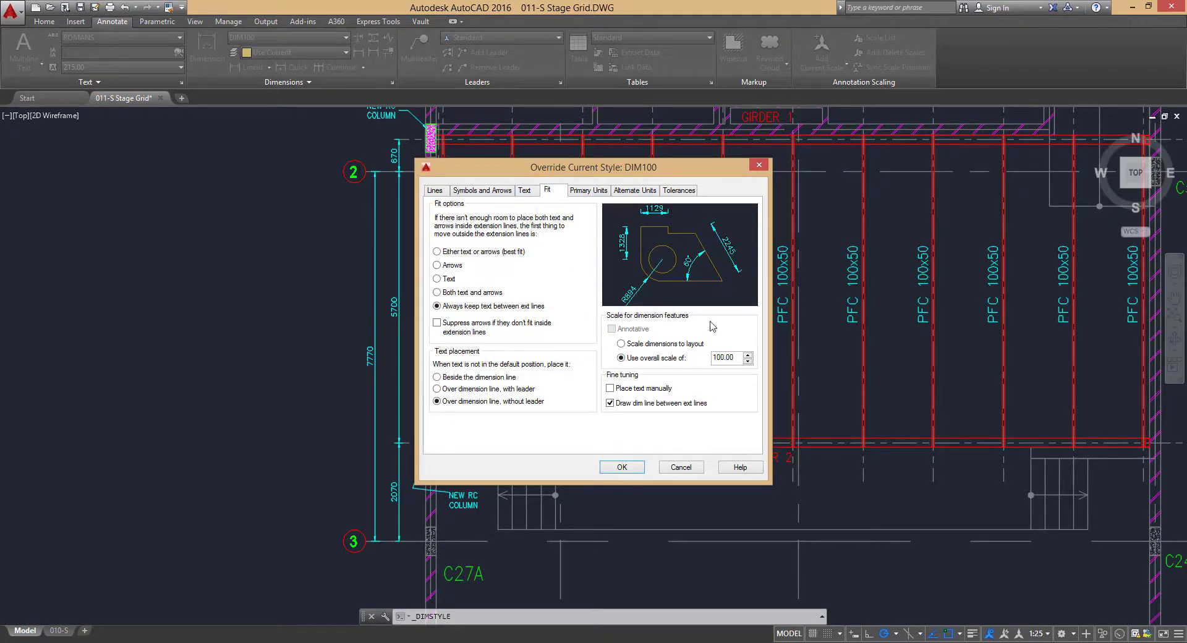
click(626, 192)
click(586, 192)
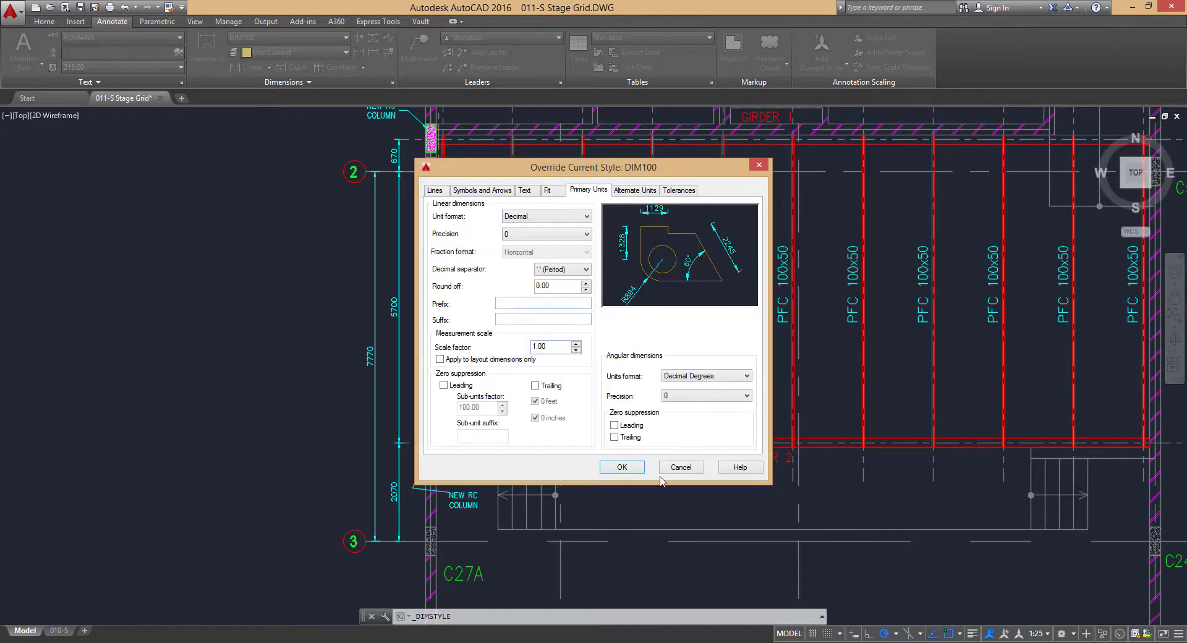
click(681, 467)
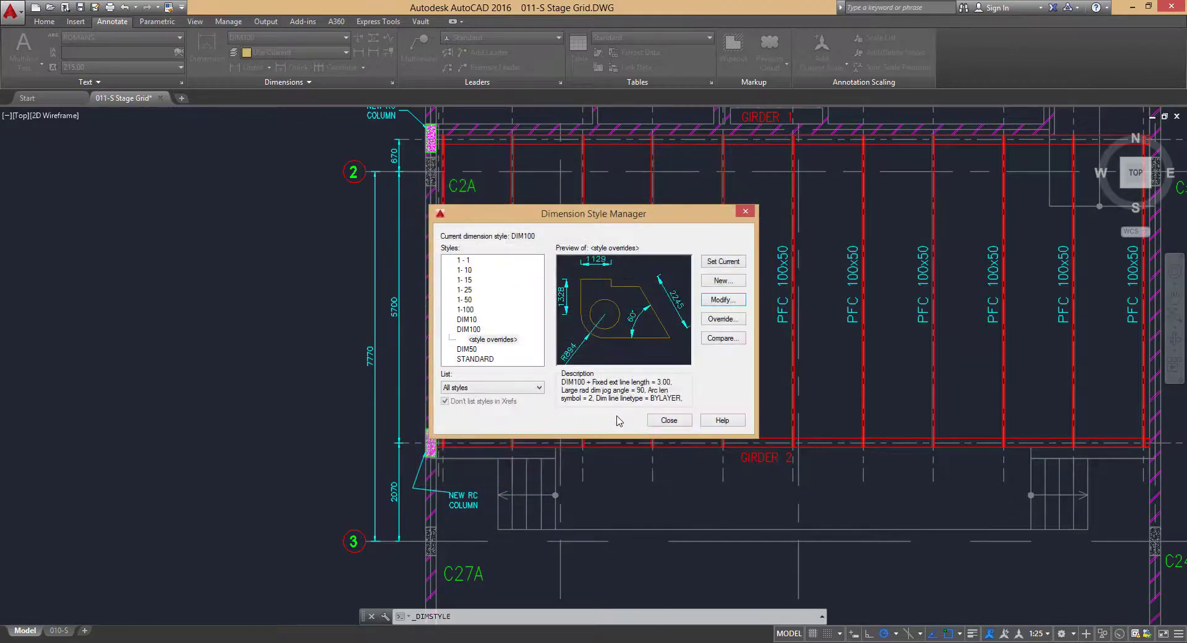
click(667, 420)
Step: Examine the roof layout's girder and grid line dimensions in model space
scroll(544, 350, down, 4)
scroll(575, 331, up, 2)
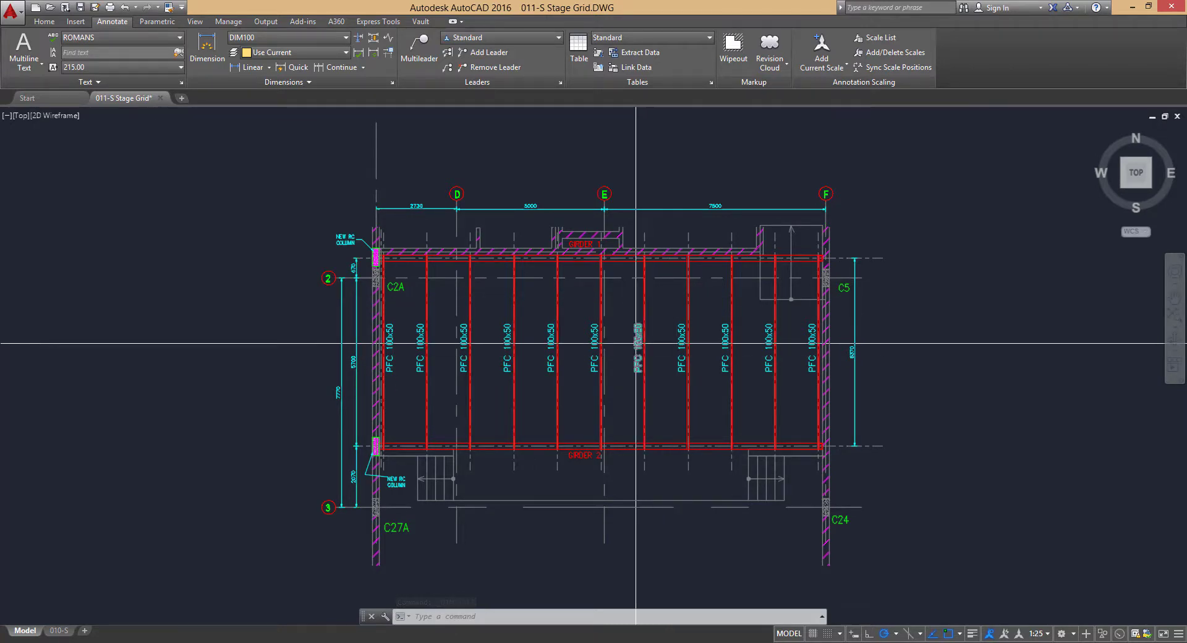
middle_drag(633, 361, 626, 361)
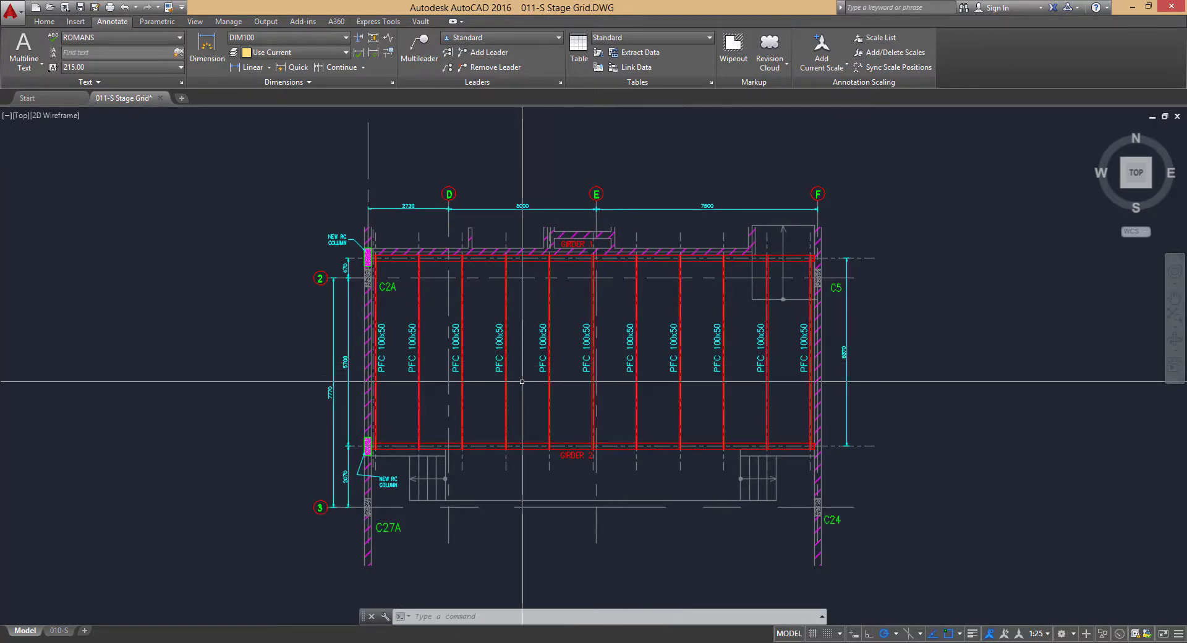
middle_drag(522, 382, 510, 382)
scroll(630, 371, up, 3)
scroll(646, 396, down, 2)
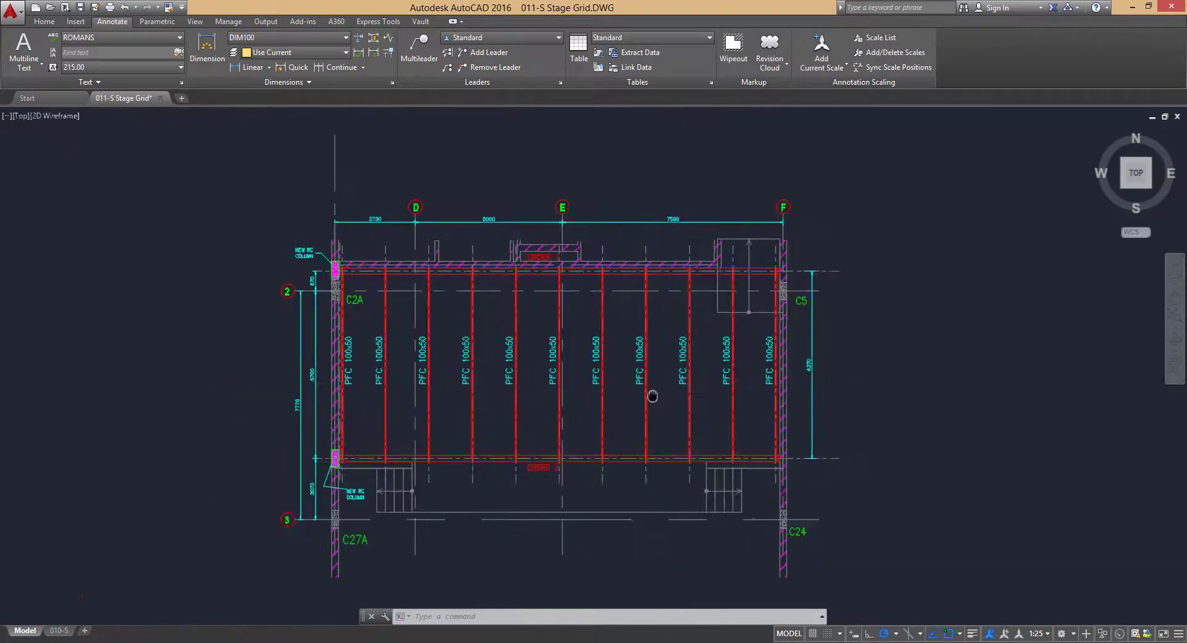
scroll(631, 399, up, 2)
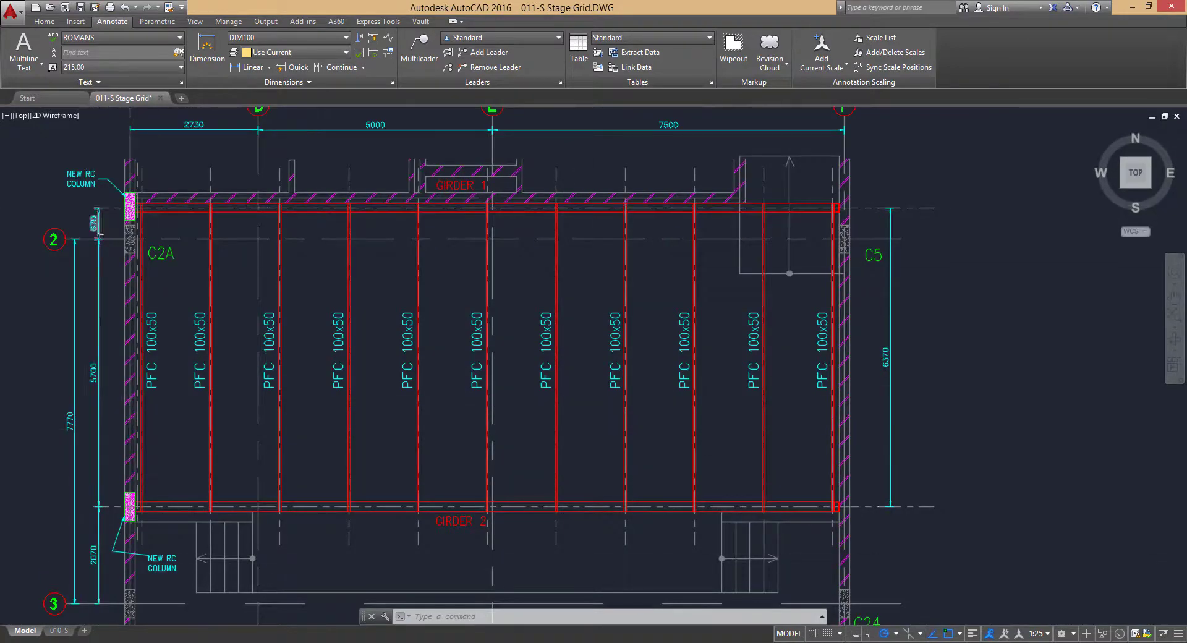
middle_drag(454, 323, 496, 337)
scroll(495, 341, down, 2)
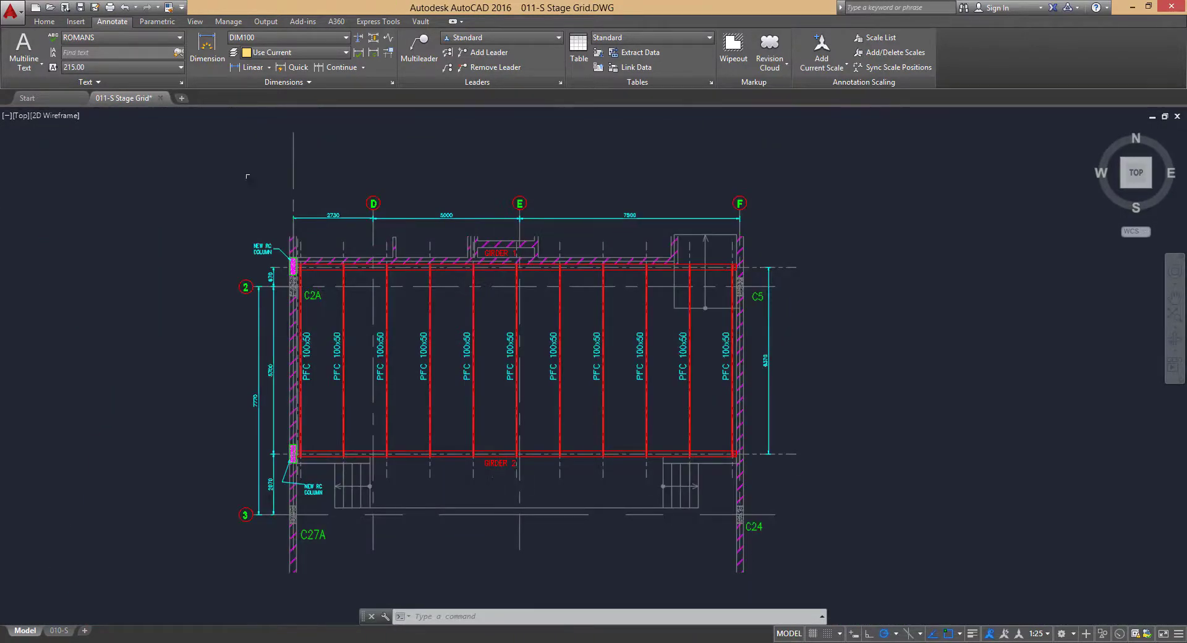
Step: Open the 010-S layout and examine the roof layout's grid spacings there
click(59, 630)
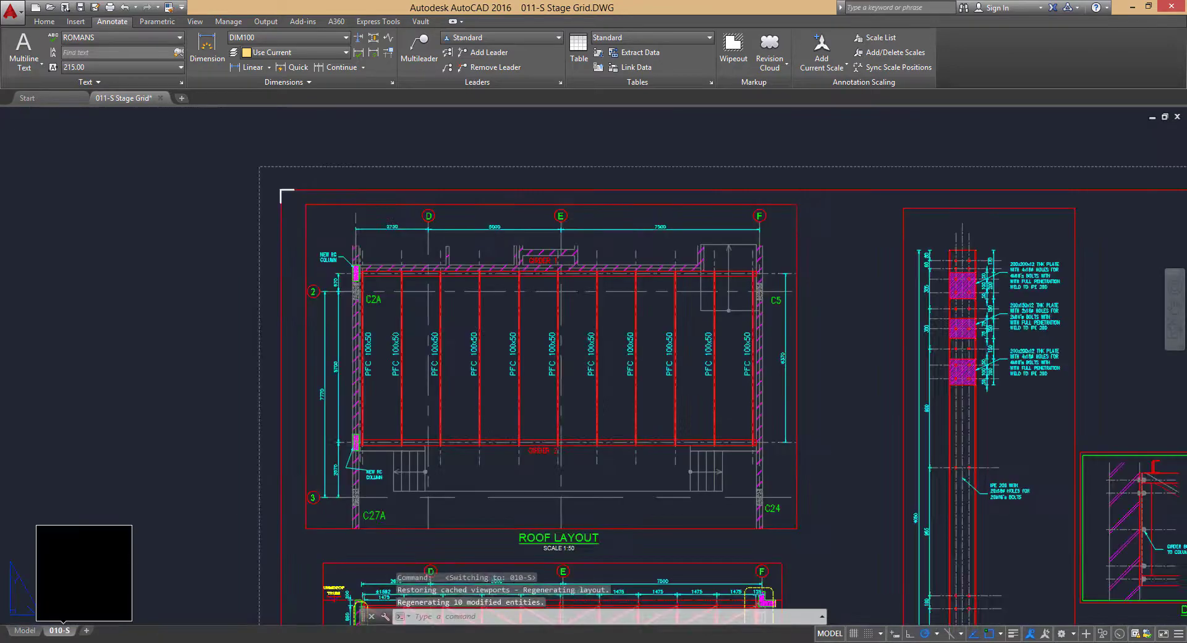
middle_drag(394, 382, 392, 356)
scroll(339, 332, up, 2)
middle_drag(475, 419, 457, 431)
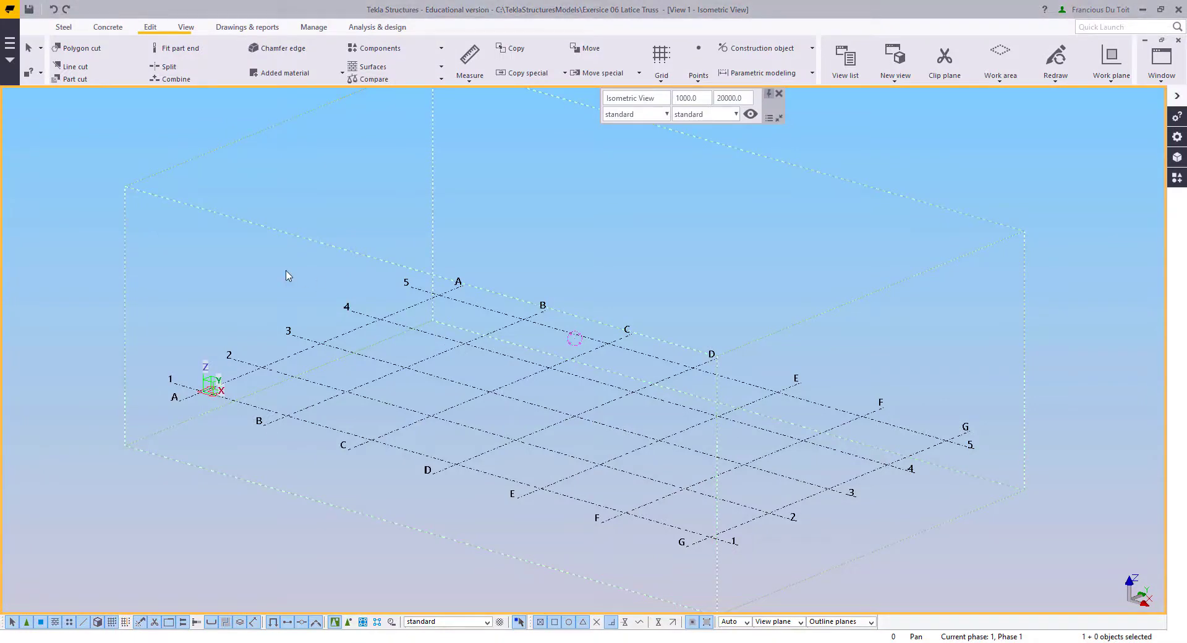
Step: Switch to the Tekla Structures model, show the grid in plan and open its grid properties
key(ctrl+p)
middle_drag(321, 412, 340, 370)
double_click(318, 405)
middle_drag(253, 476, 294, 456)
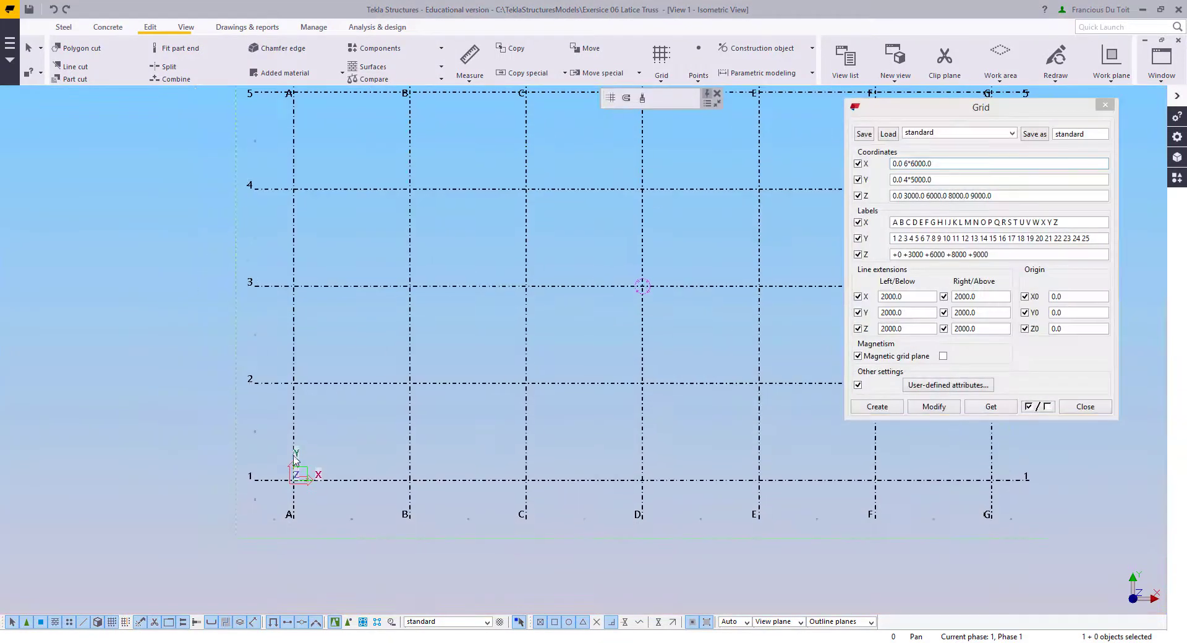
scroll(295, 459, up, 5)
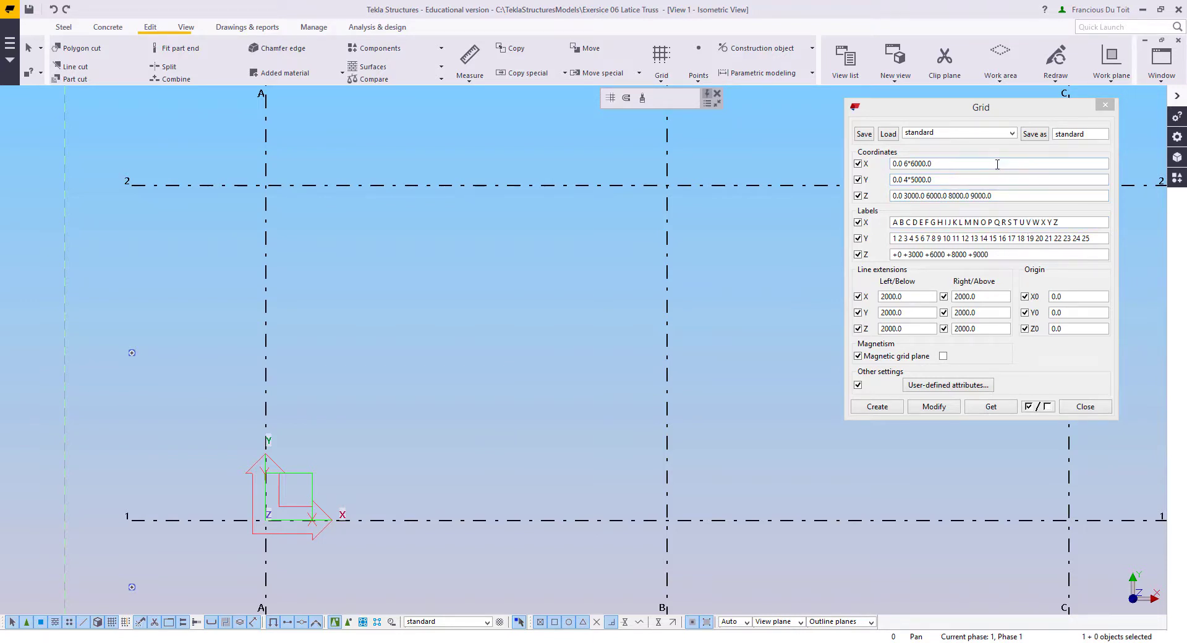
triple_click(965, 180)
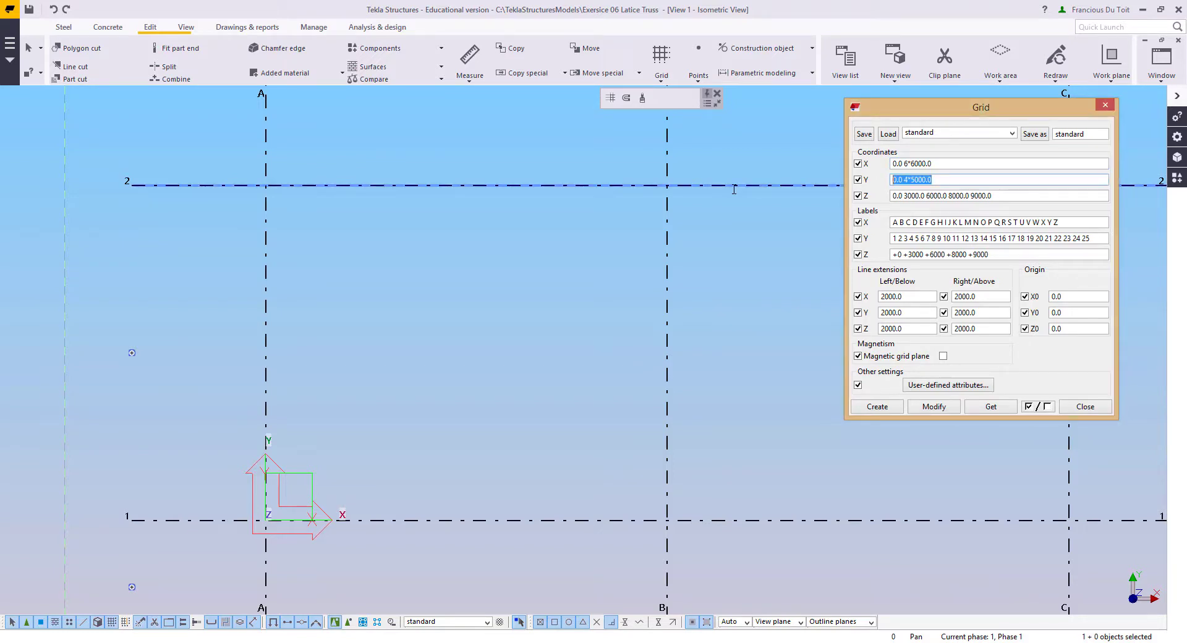
text(070 5700 67)
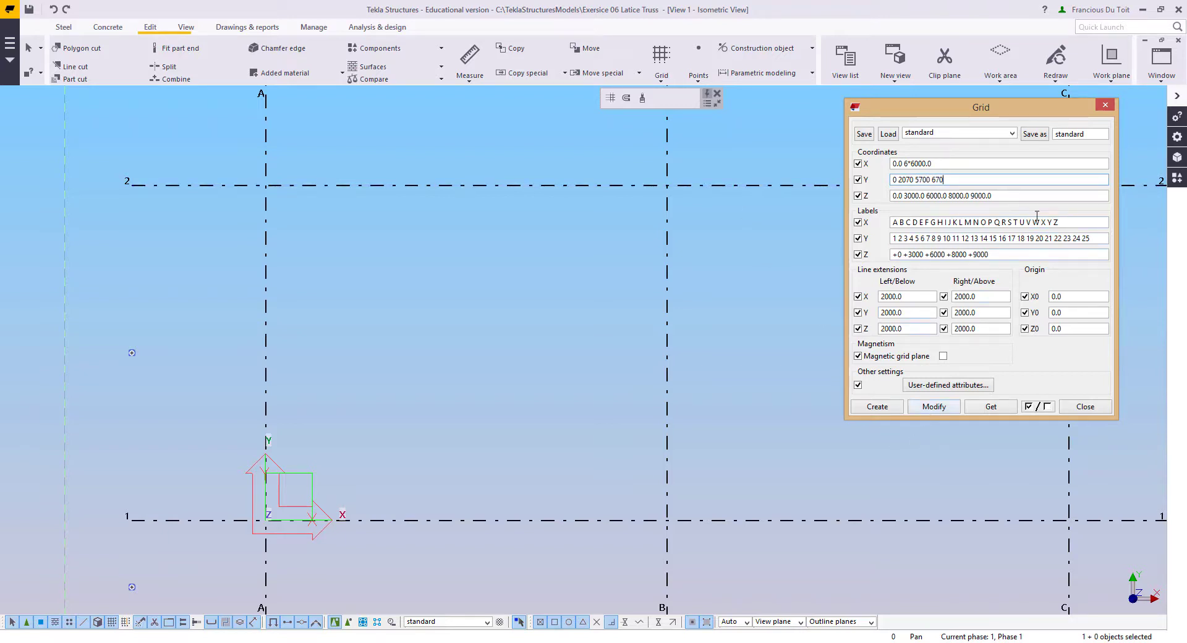
drag(1081, 238, 854, 227)
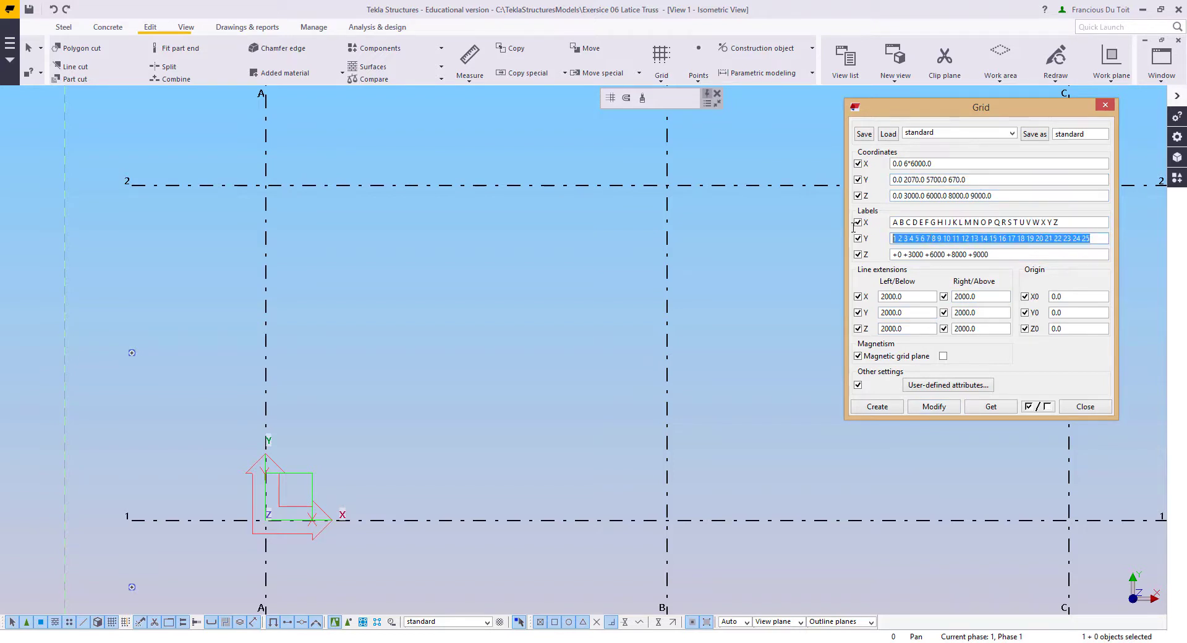
text(3)
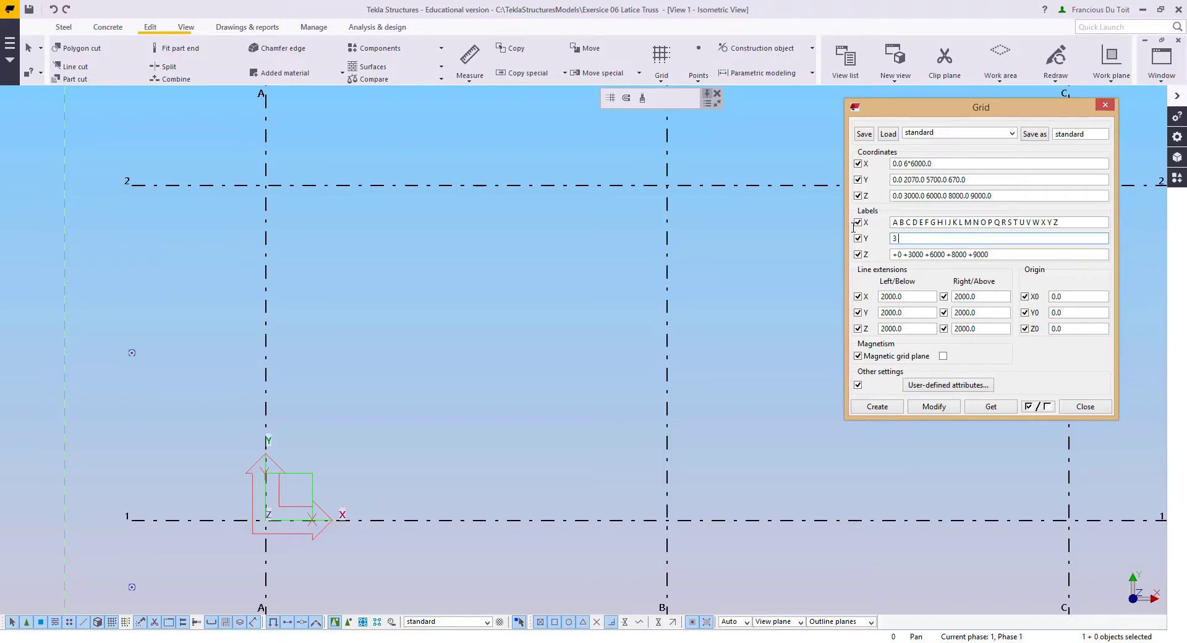
text(GR2 2 GR1)
click(935, 408)
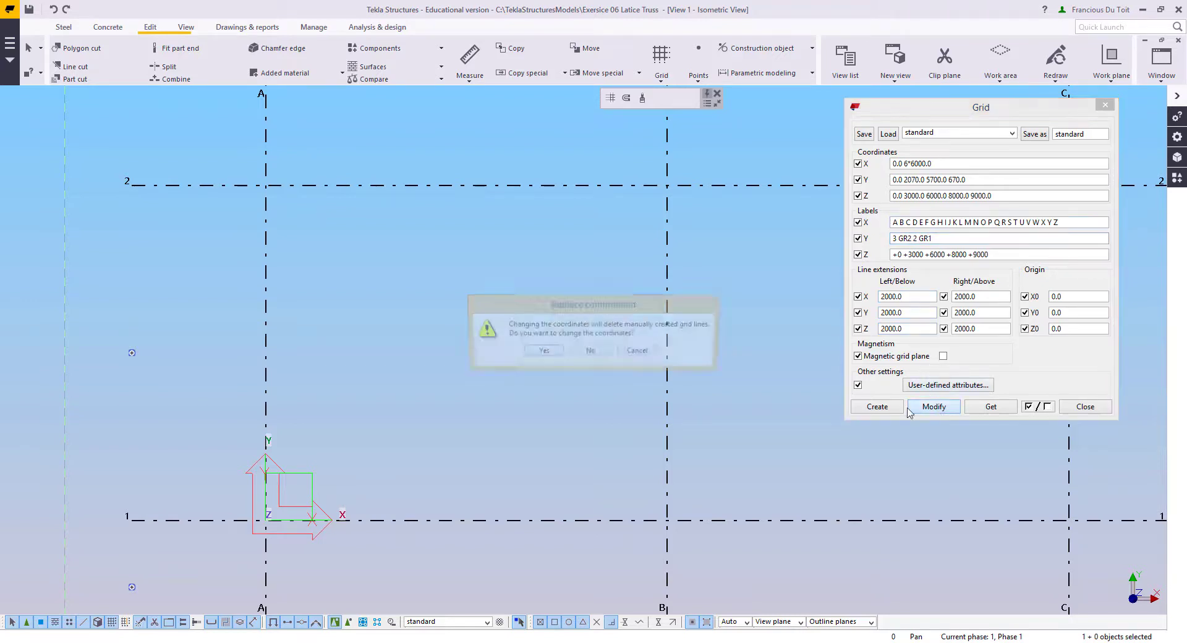
click(550, 353)
middle_drag(427, 379, 422, 410)
scroll(459, 405, down, 4)
scroll(417, 438, up, 2)
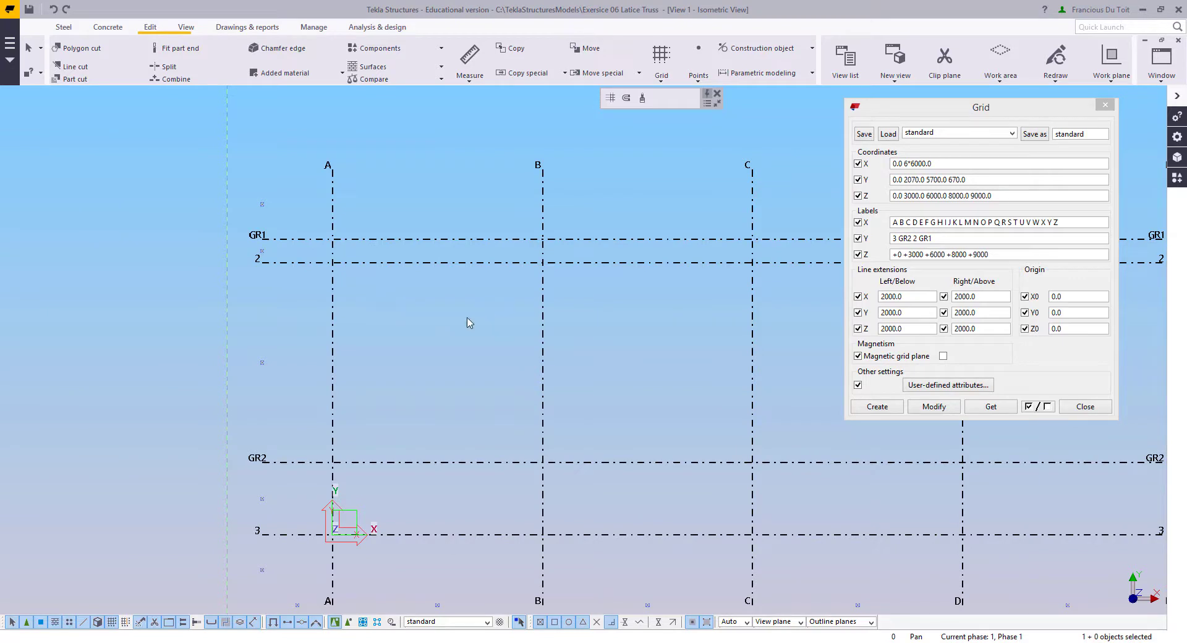
middle_drag(451, 326, 421, 337)
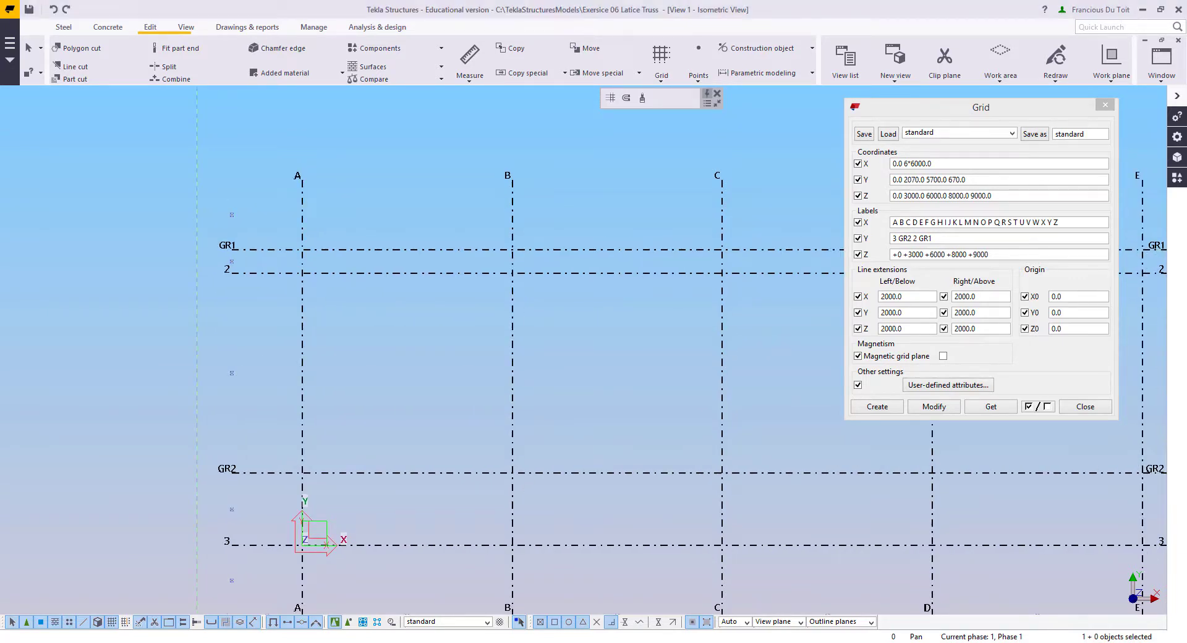
drag(972, 165, 805, 163)
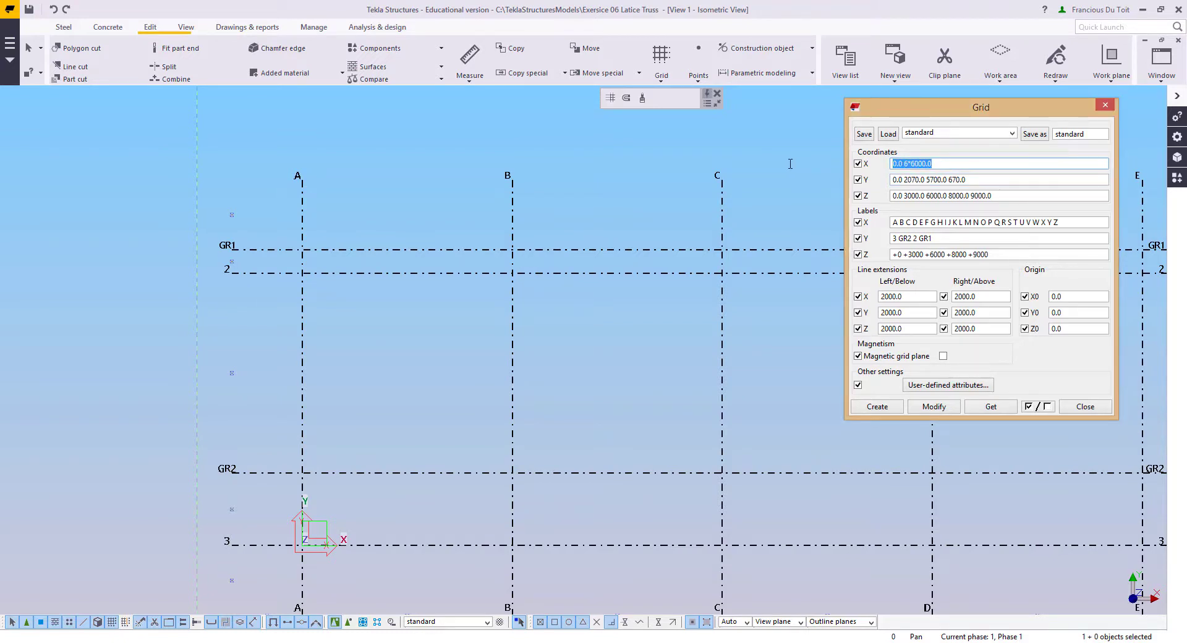
text(0)
text(50000)
drag(1086, 222, 854, 238)
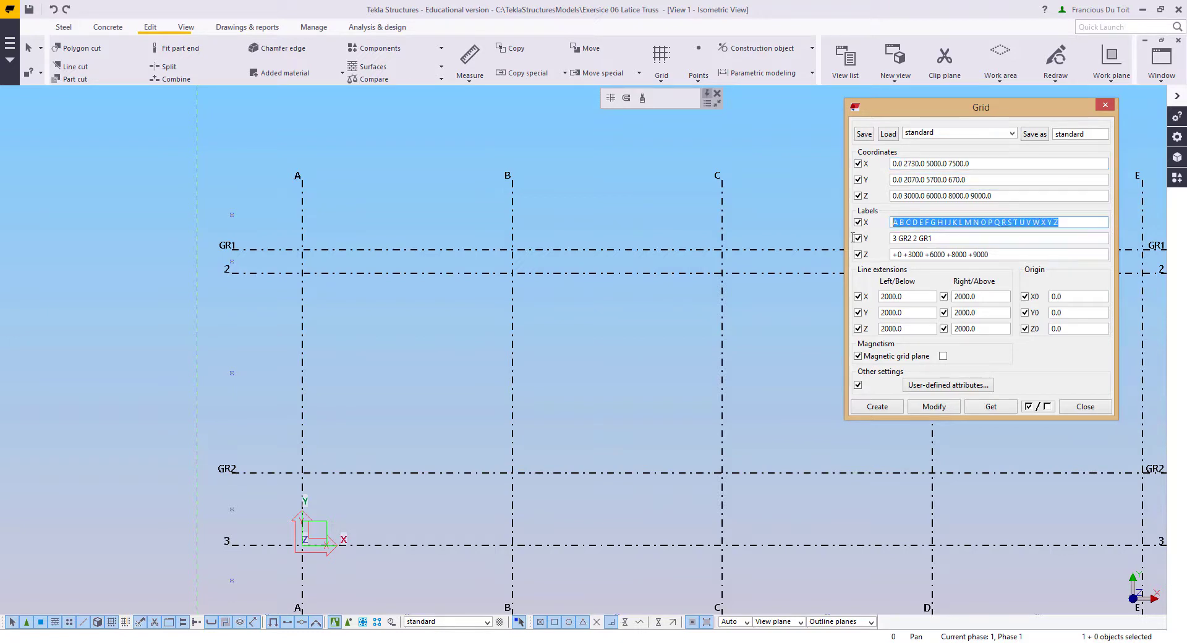
text(C1 D E F)
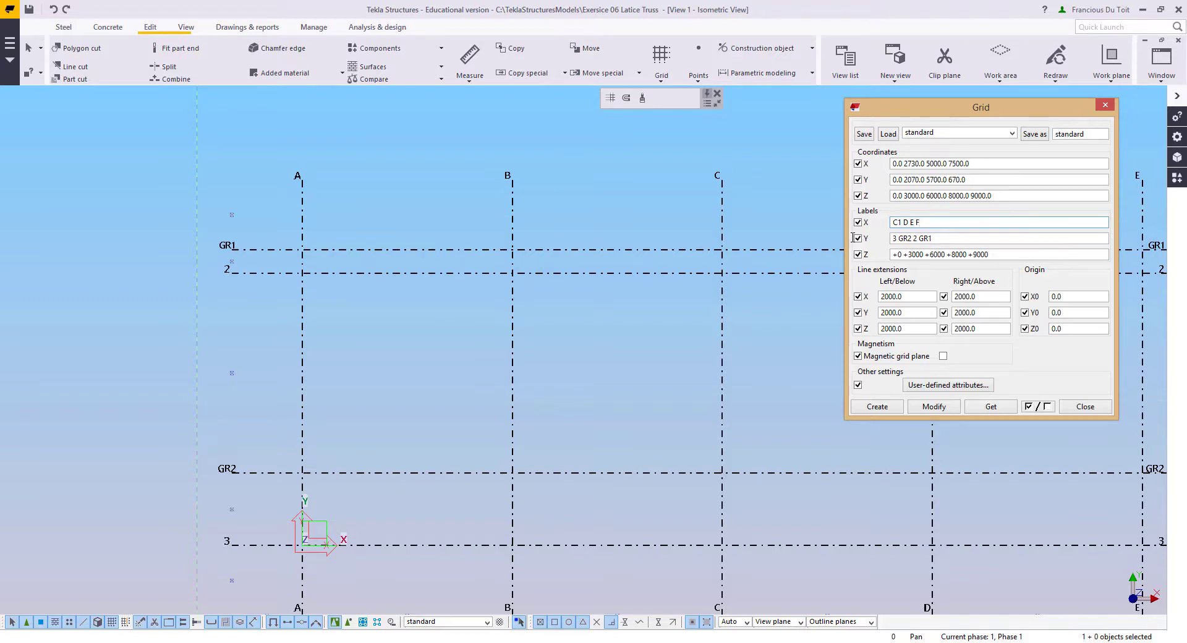
click(937, 407)
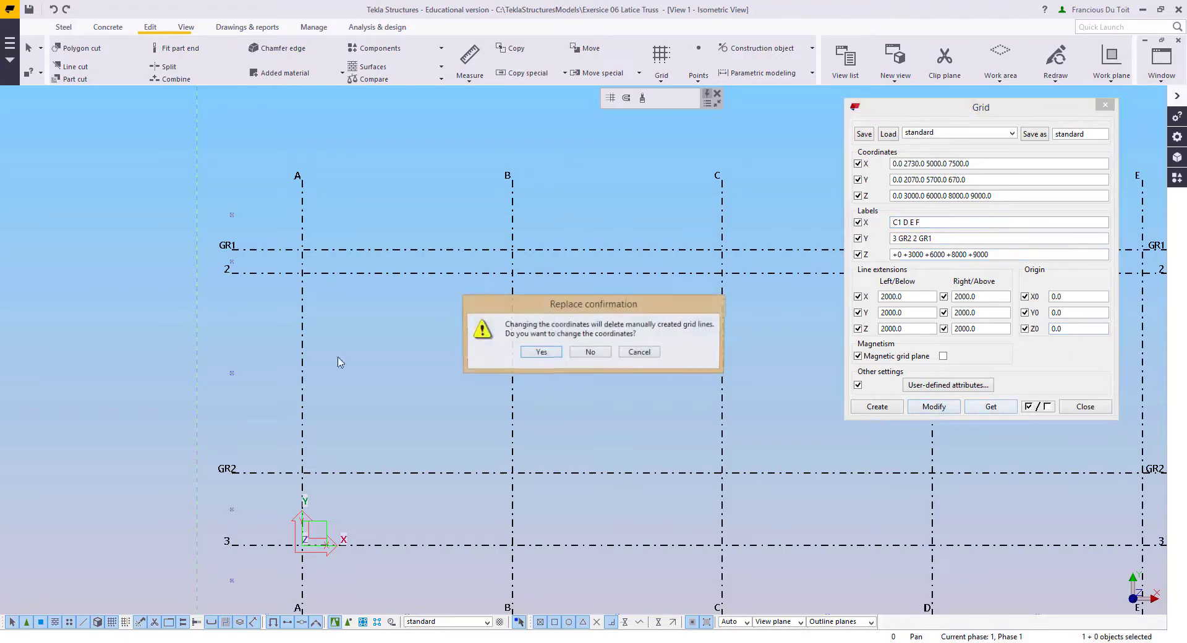
click(536, 353)
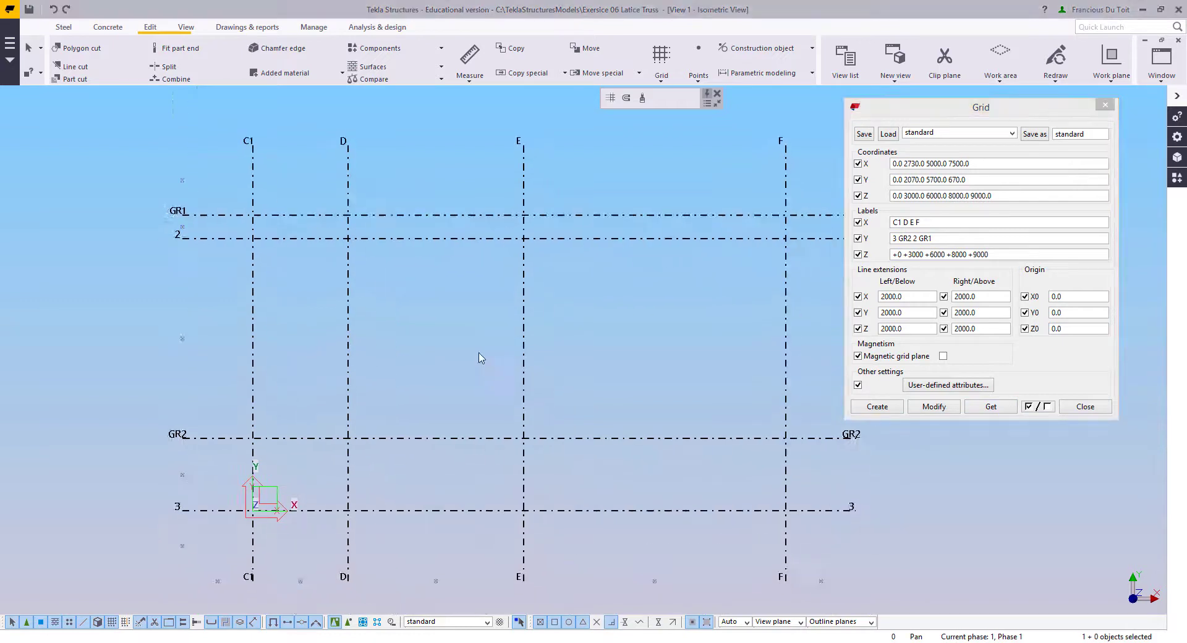
scroll(457, 329, down, 2)
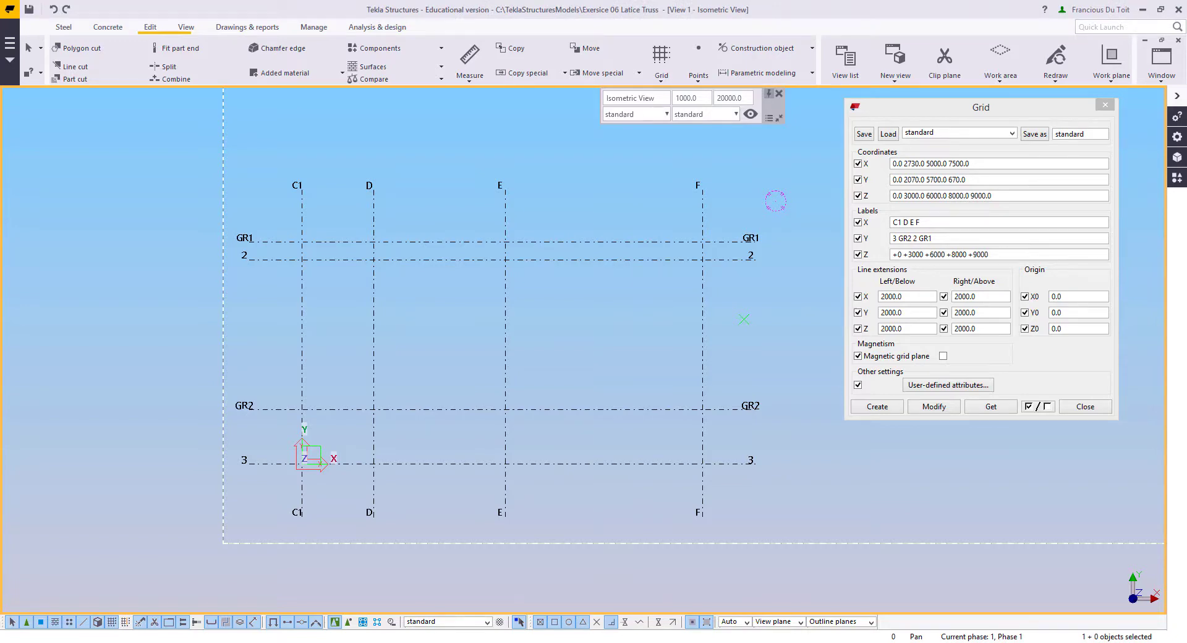
Step: Switch to the AutoCAD drawing and examine the Girder 1&2 elevation's panel spacings, depth and member list
drag(0, 61, 455, 1)
middle_drag(128, 362, 253, 311)
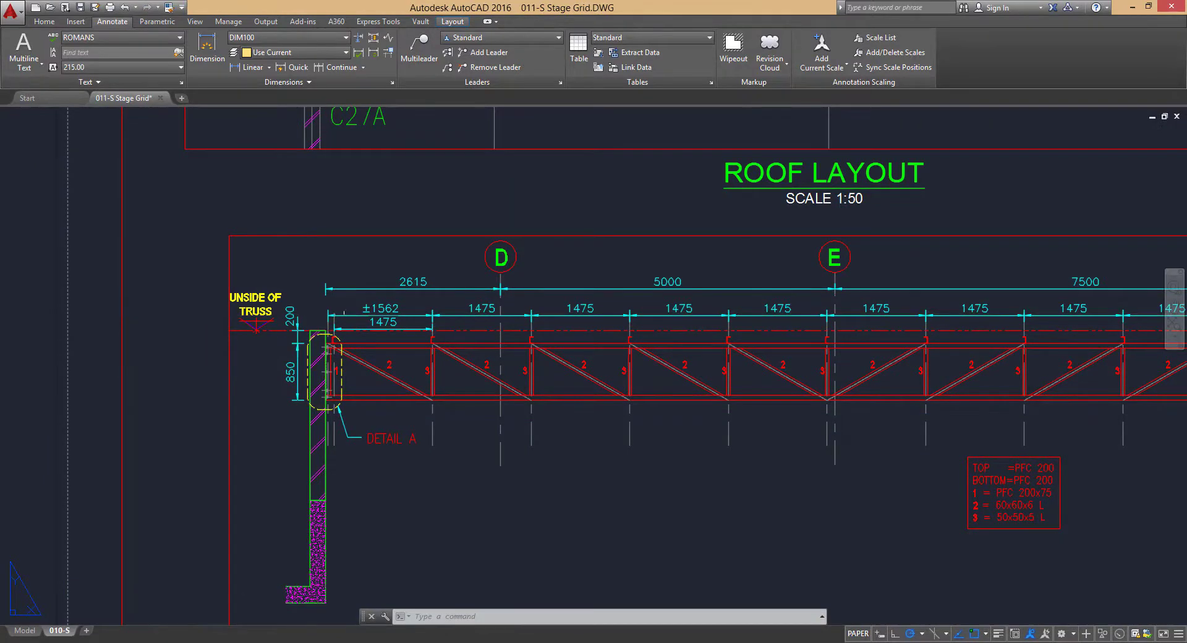
middle_drag(763, 339, 189, 361)
middle_drag(470, 493, 722, 444)
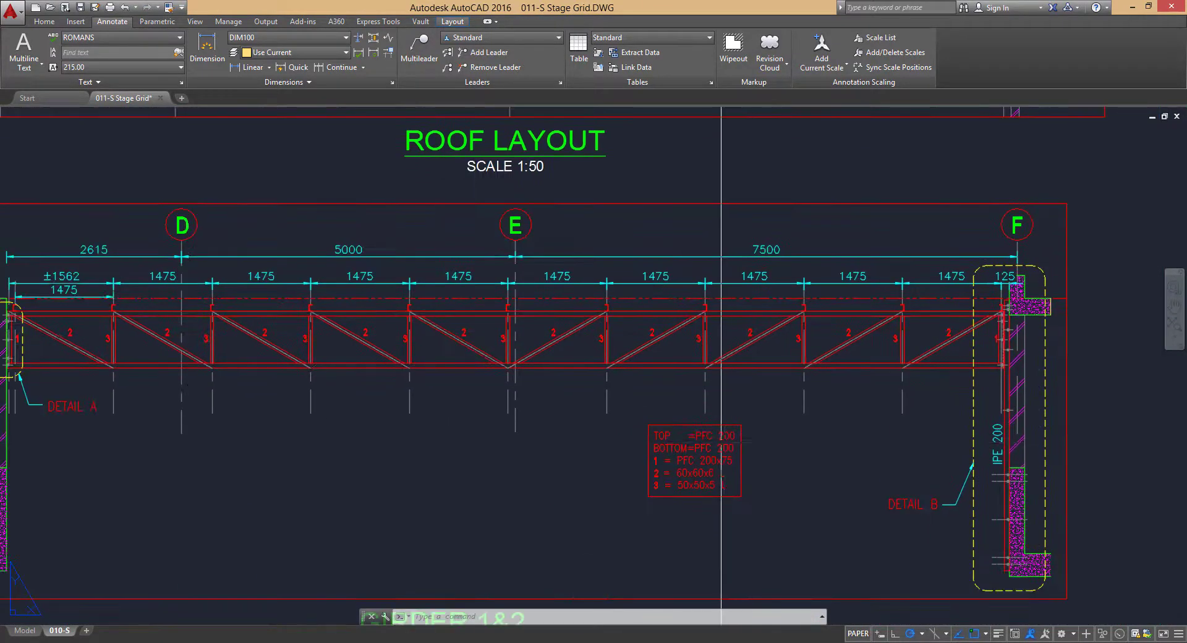
mouse_move(617, 435)
middle_down()
mouse_move(663, 410)
mouse_move(515, 390)
middle_up()
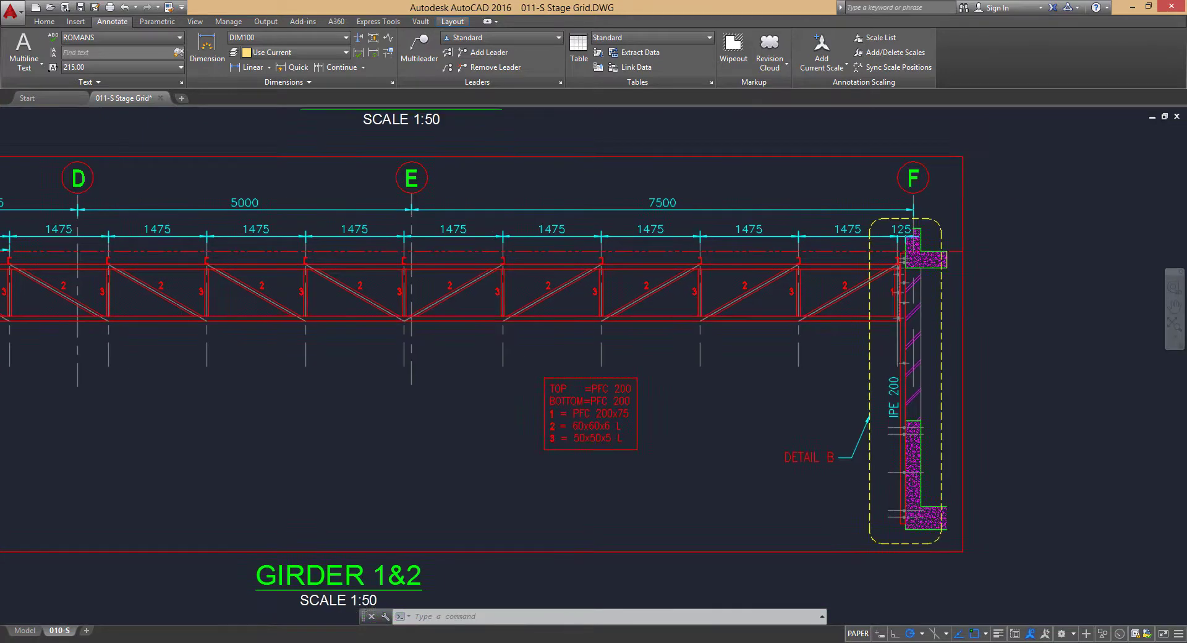
Step: Examine the Girder 1&2 elevation from Detail A to Detail B, including the truss depth and the offset above it
scroll(508, 374, down, 2)
scroll(213, 319, up, 2)
middle_drag(214, 319, 495, 337)
middle_drag(574, 377, 451, 347)
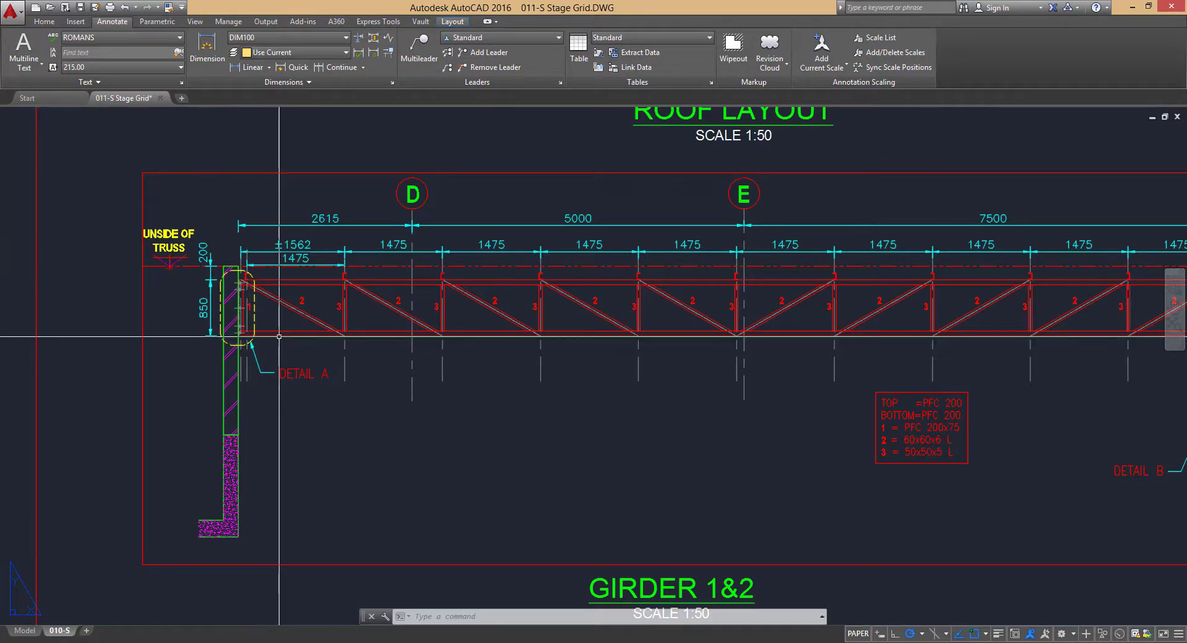
middle_drag(641, 396, 266, 329)
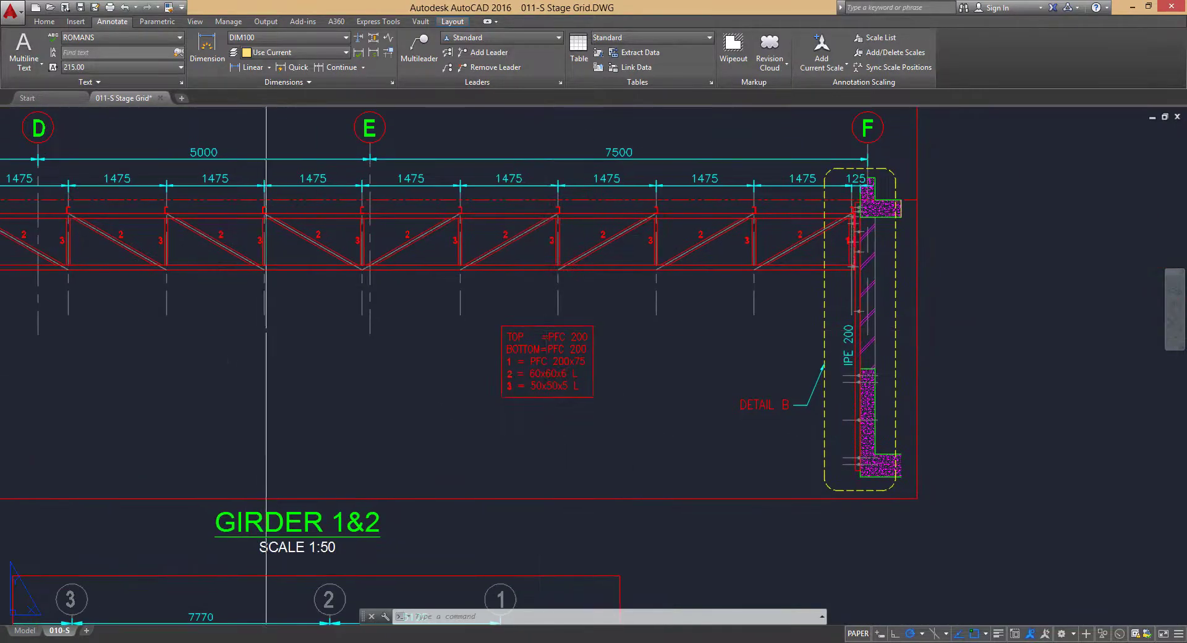
scroll(811, 445, down, 2)
middle_drag(811, 446, 736, 410)
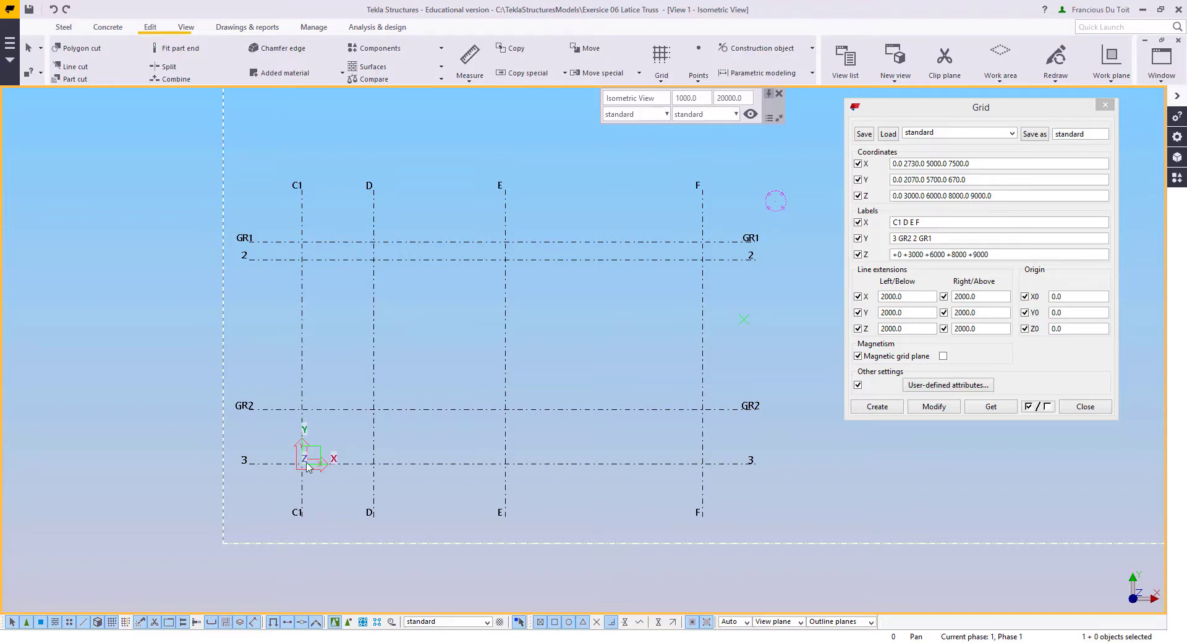
Step: Switch to the Tekla Structures model and set the grid's Z coordinates to 0 1050 and Z labels to +US_GIRDER +US_TRUSS
scroll(401, 337, up, 3)
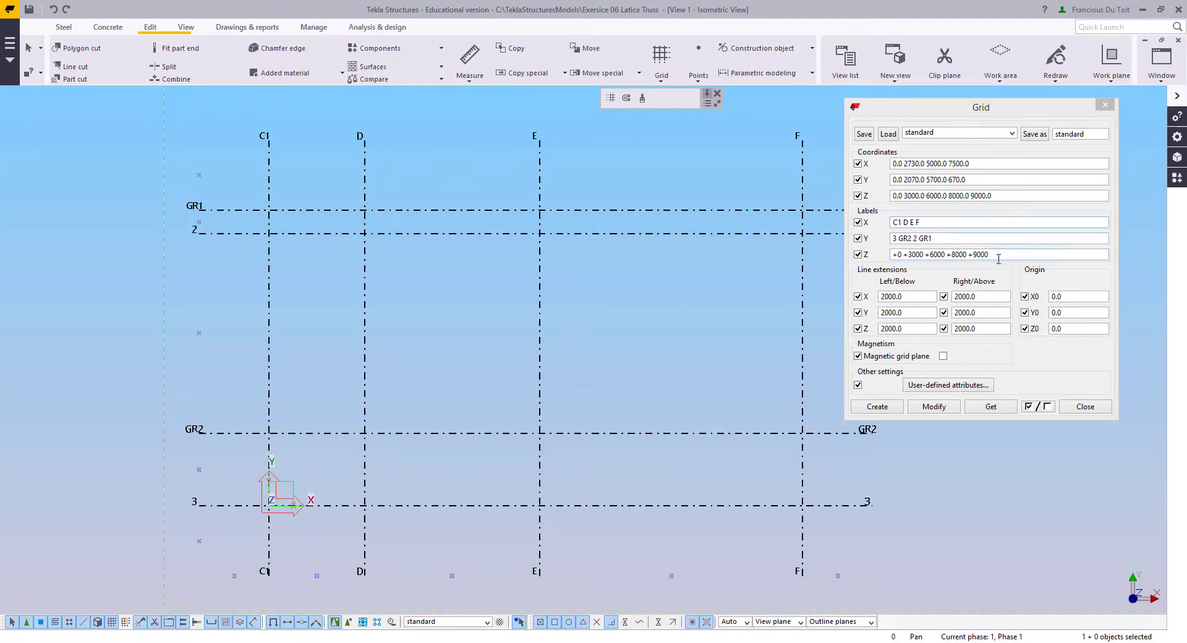
drag(997, 196, 763, 196)
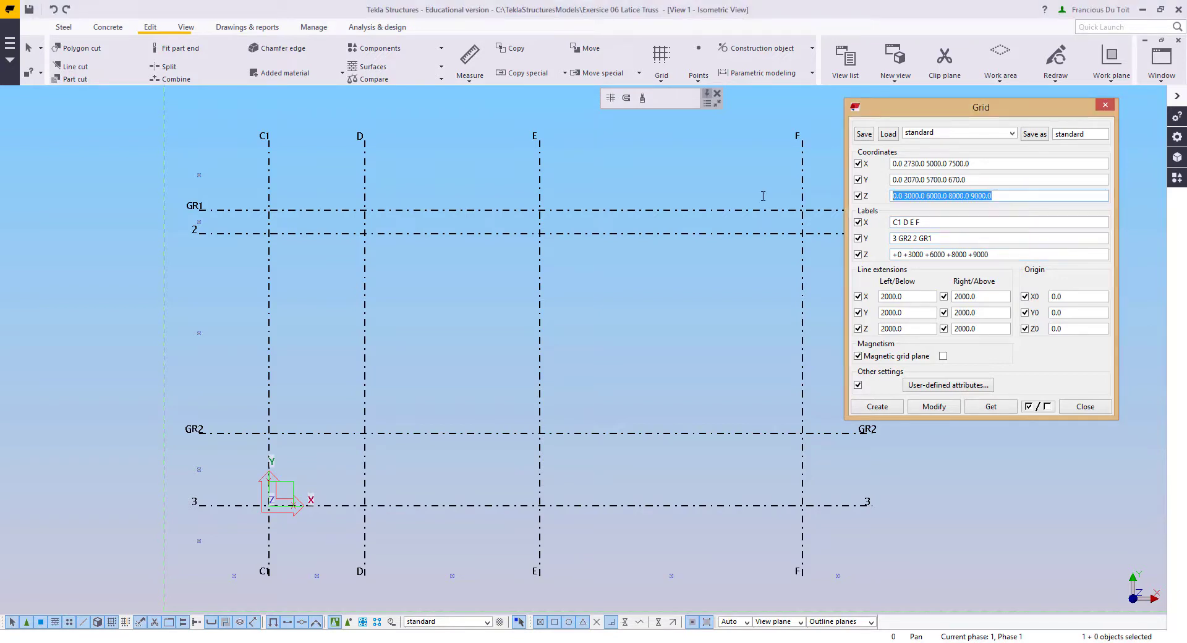
text(0 1)
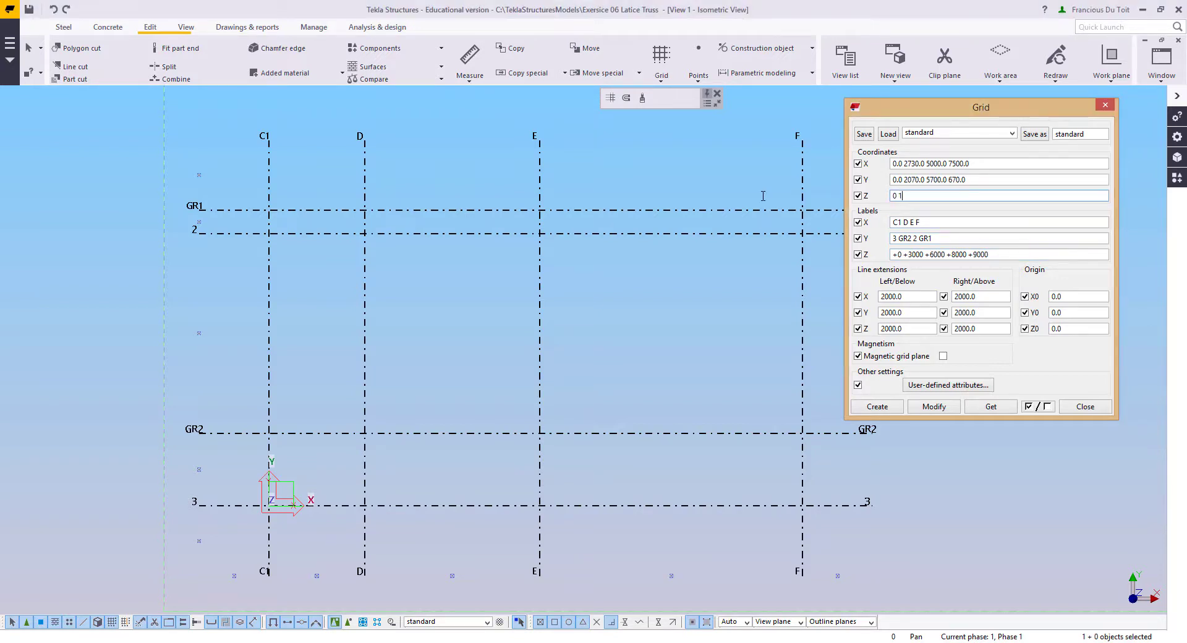
text(050)
click(1033, 254)
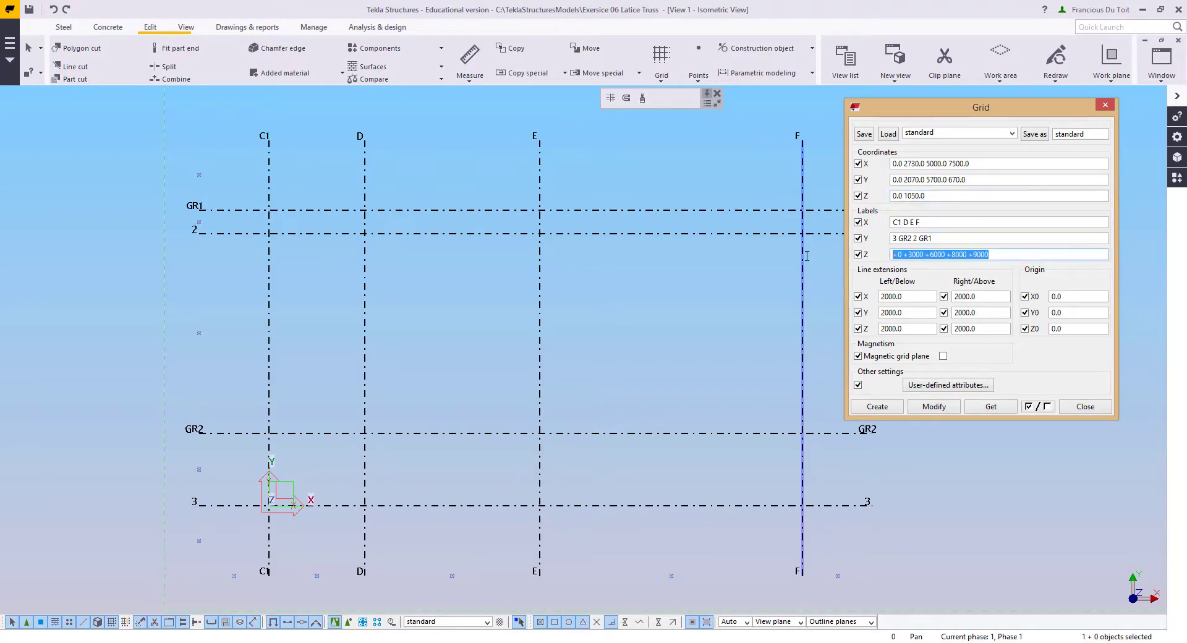
text(+)
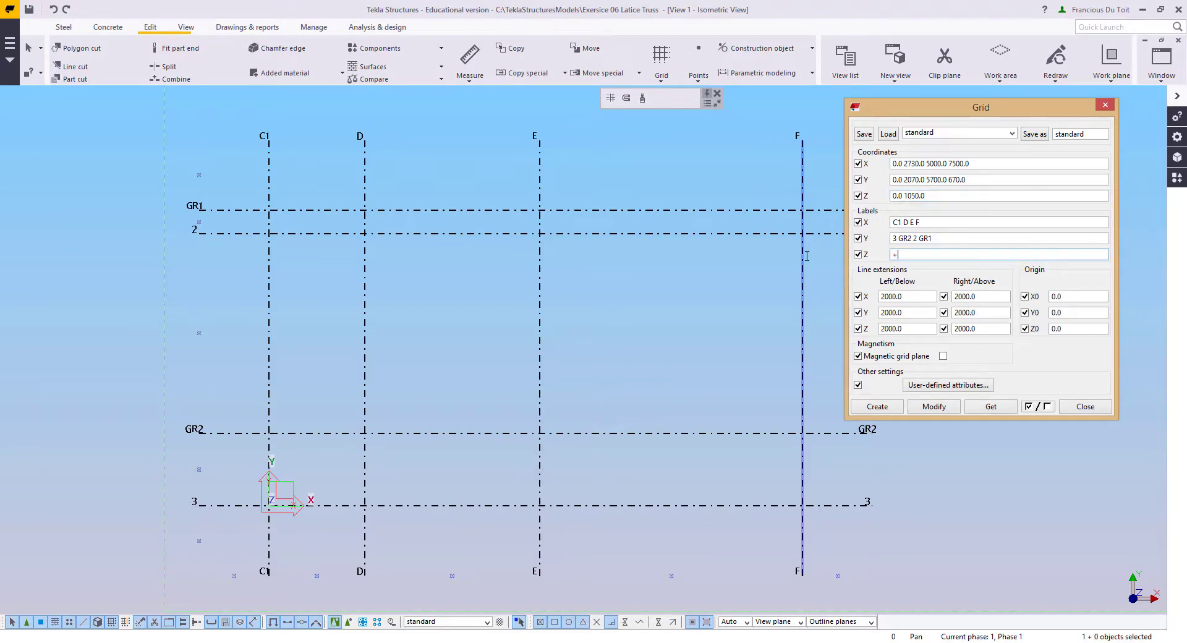
text(US_GIRDER)
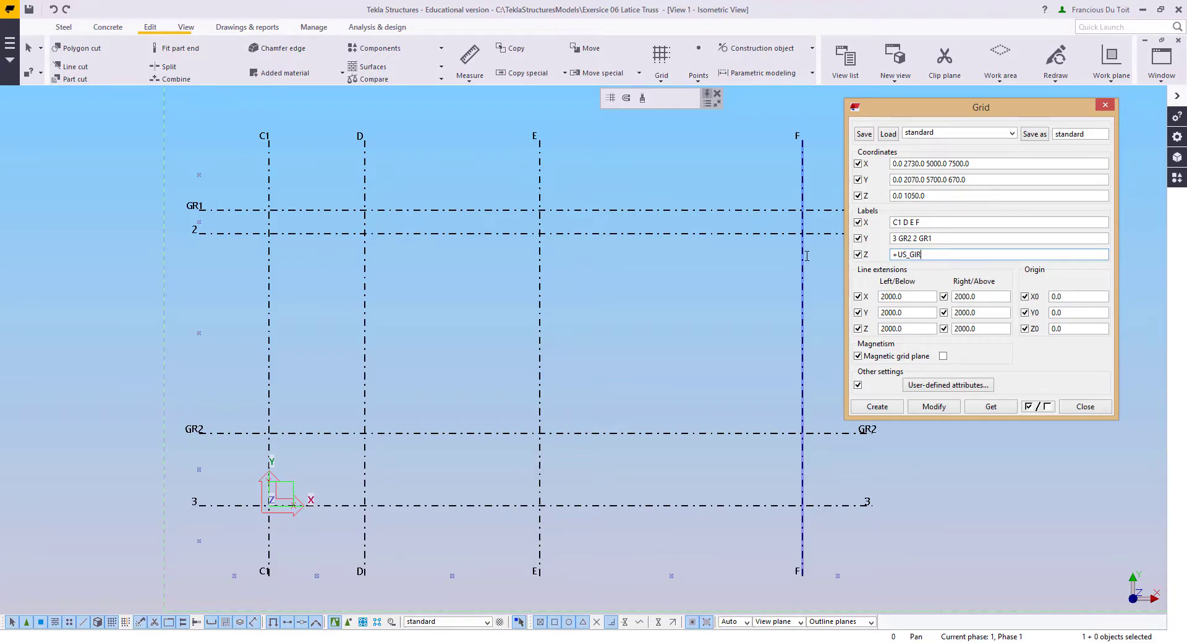
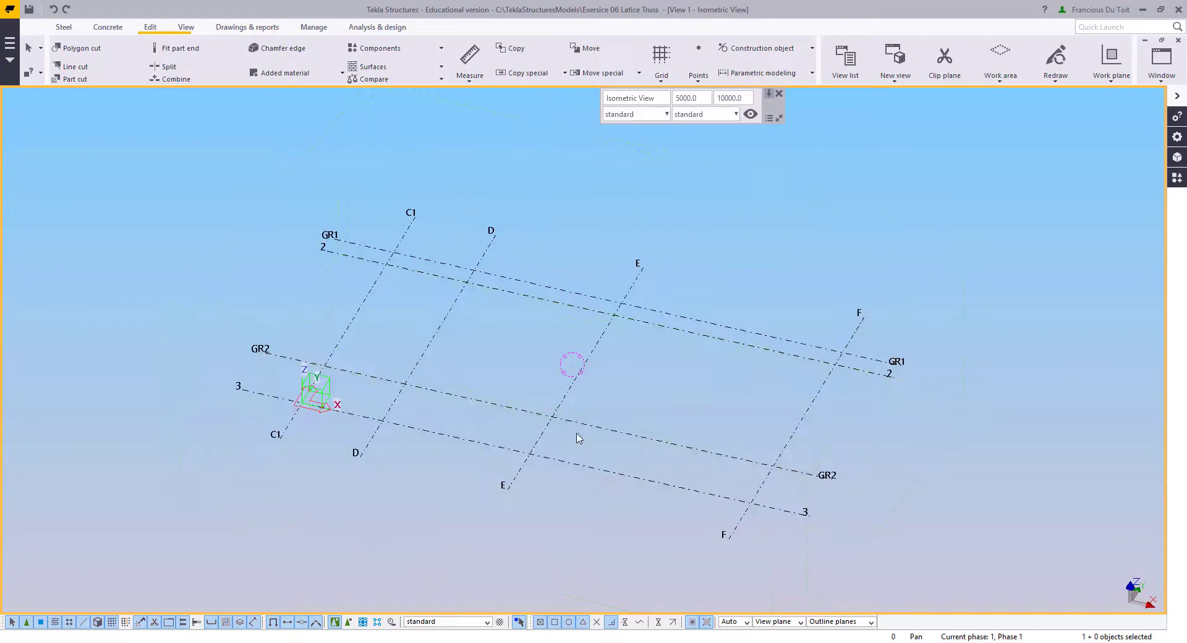
Step: Open the grid's properties and set the left/below line extensions to 500 for X, Y and Z
double_click(492, 280)
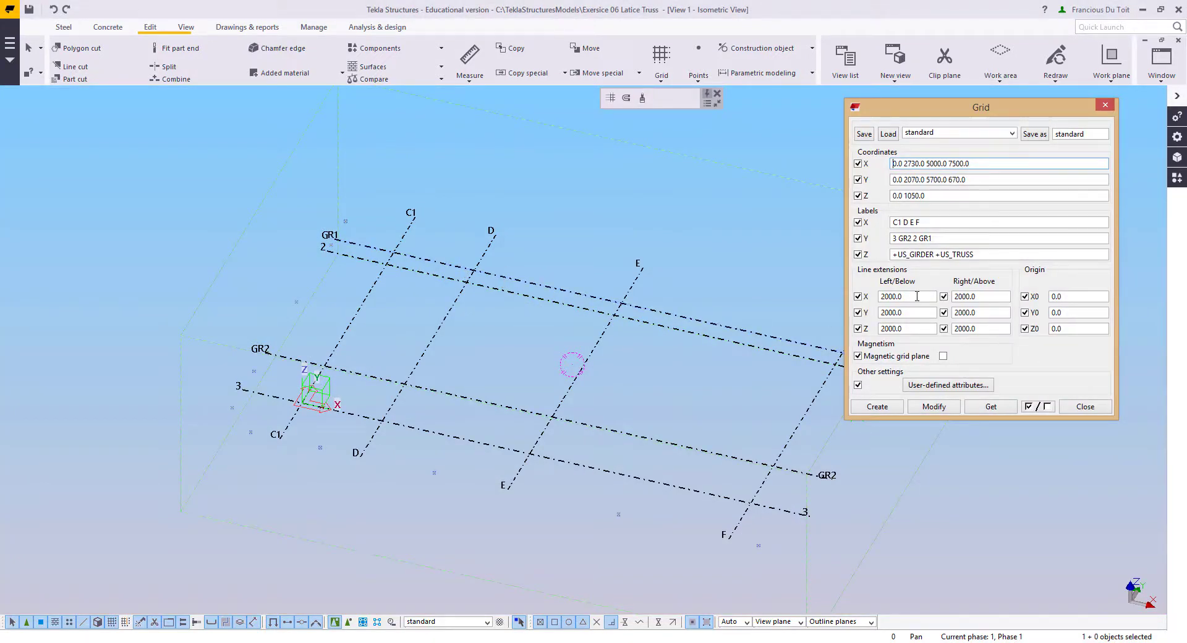
text(100)
key(BackSpace)
key(BackSpace)
key(BackSpace)
text(500)
text(500)
drag(905, 314, 837, 334)
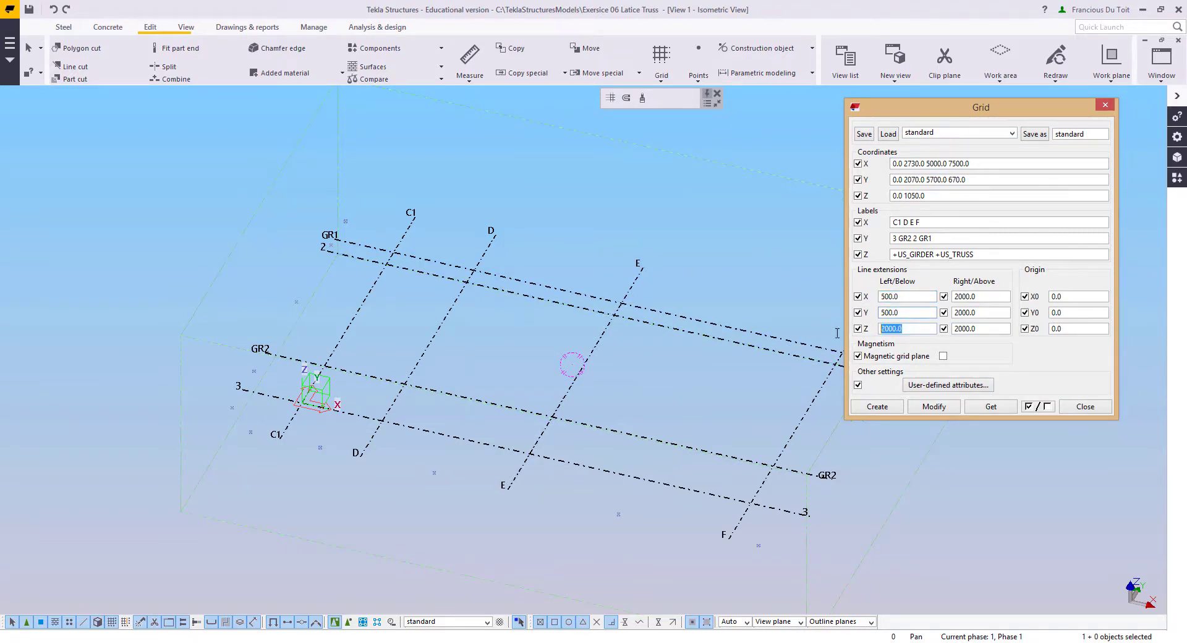
text(500)
Step: Set the grid's right/above line extensions to 500 for X, Y and Z
double_click(985, 297)
text(500)
double_click(988, 313)
text(500)
drag(989, 329, 906, 328)
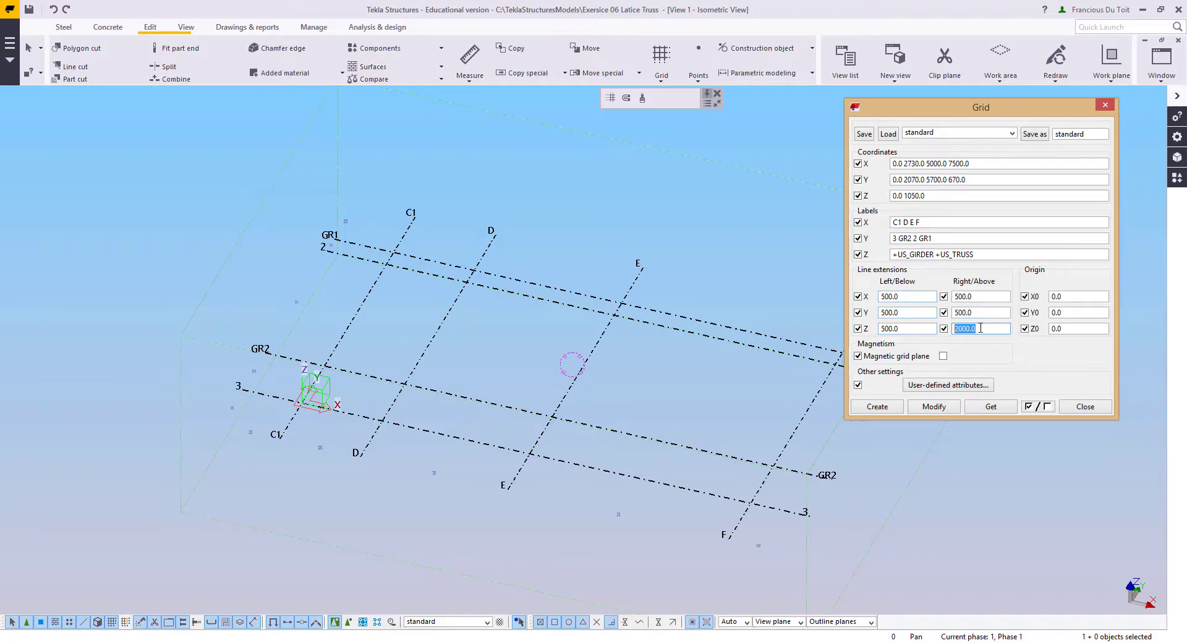
text(500)
Step: Set the grid's left/below Z line extension to 4000, apply the changes to the grid and close its properties
text(40)
click(935, 407)
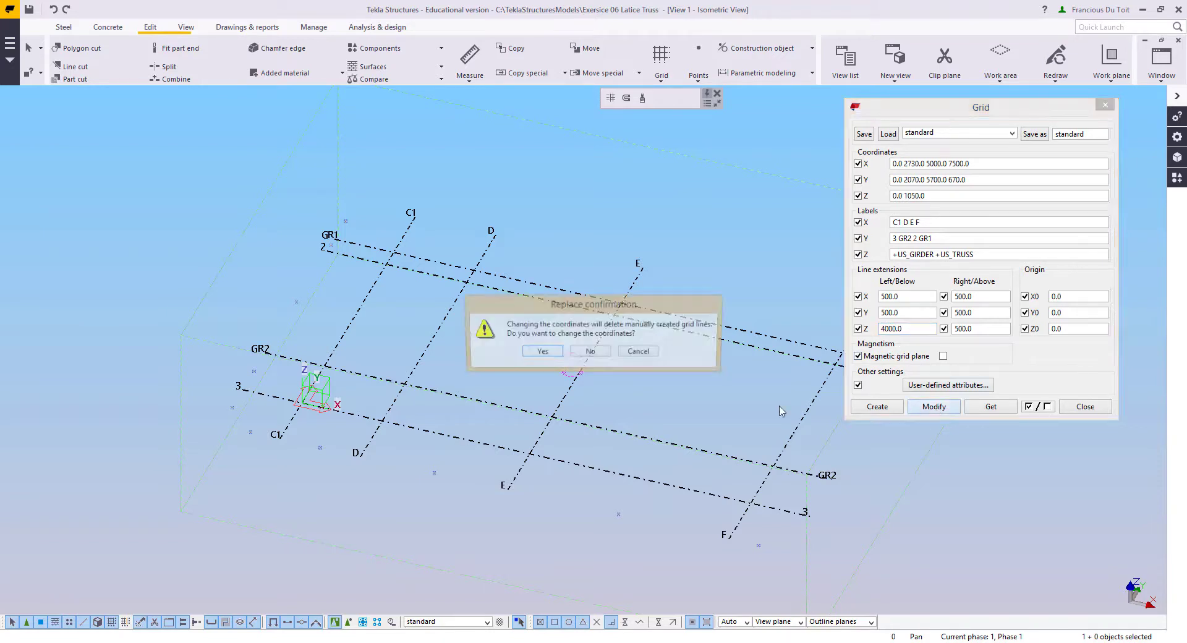
click(539, 363)
click(493, 371)
right_click(462, 287)
click(488, 295)
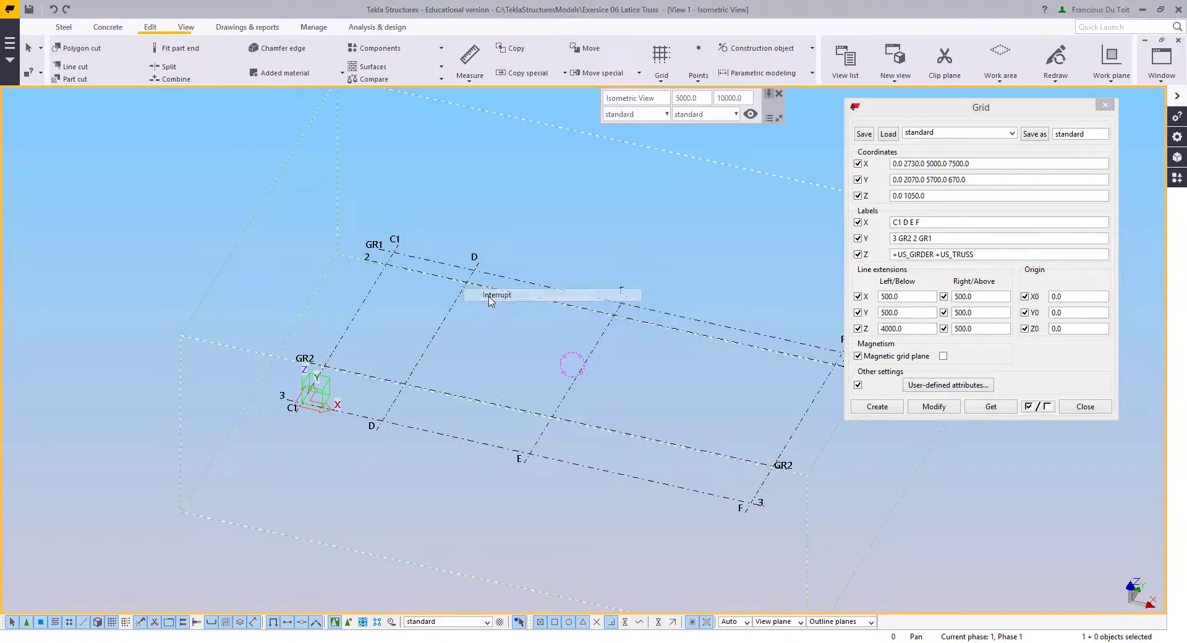
click(1086, 406)
right_click(576, 275)
click(588, 283)
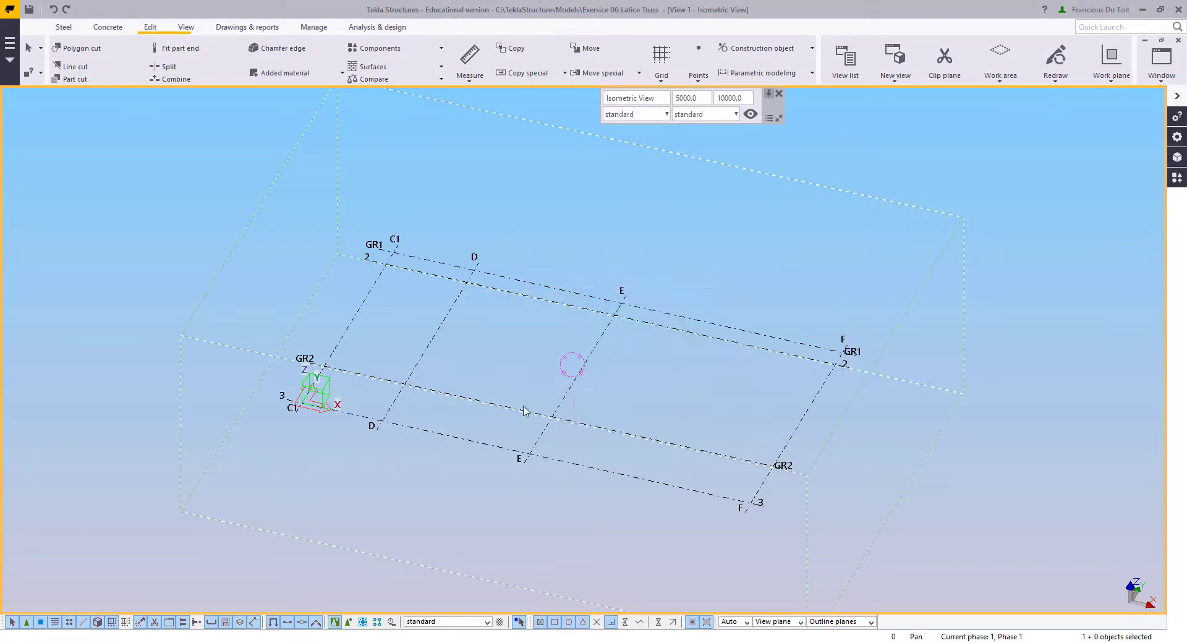
Step: Create views along all the grid lines in the XY, ZY and XZ planes
scroll(520, 409, up, 2)
ctrl+middle_drag(312, 440, 302, 408)
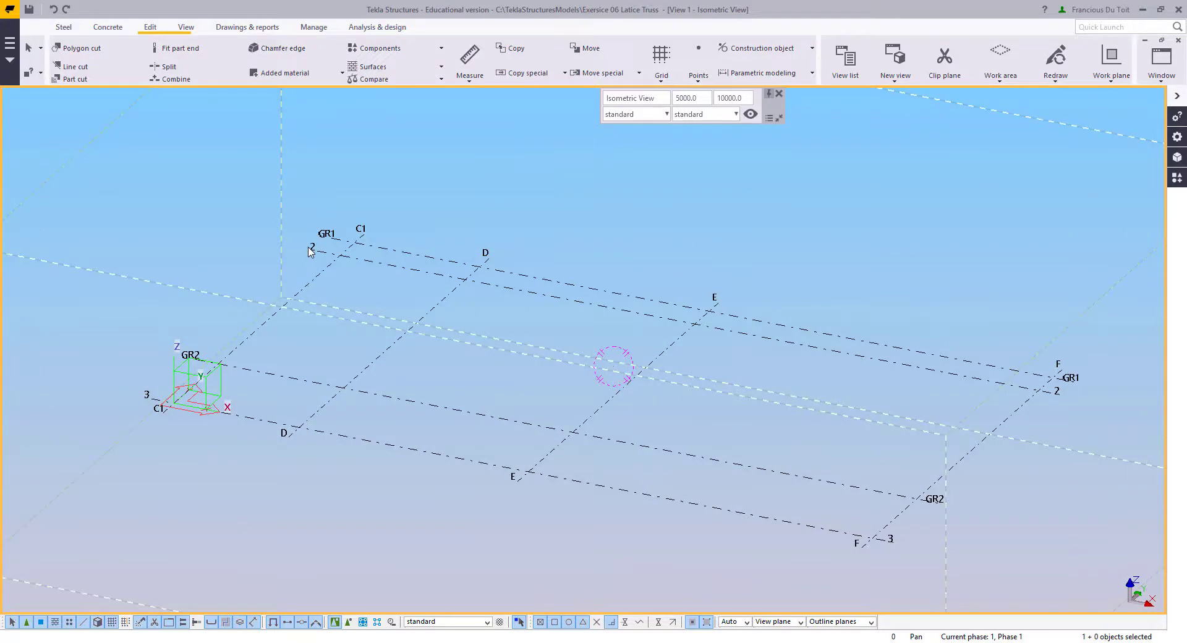
key(ctrl+p)
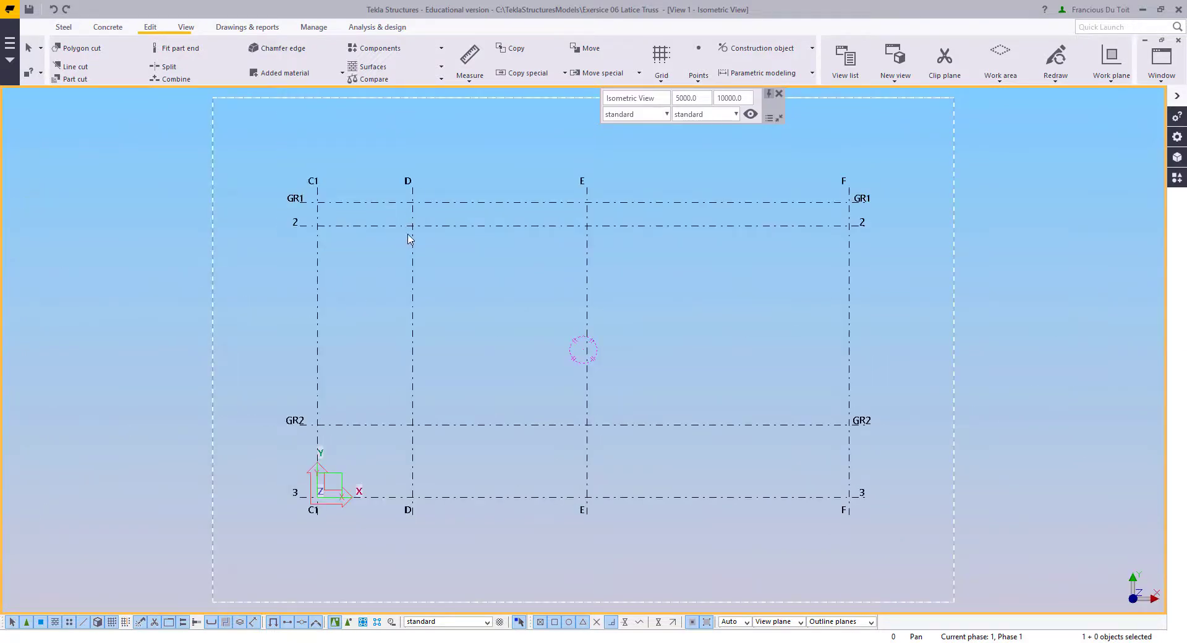
key(ctrl+p)
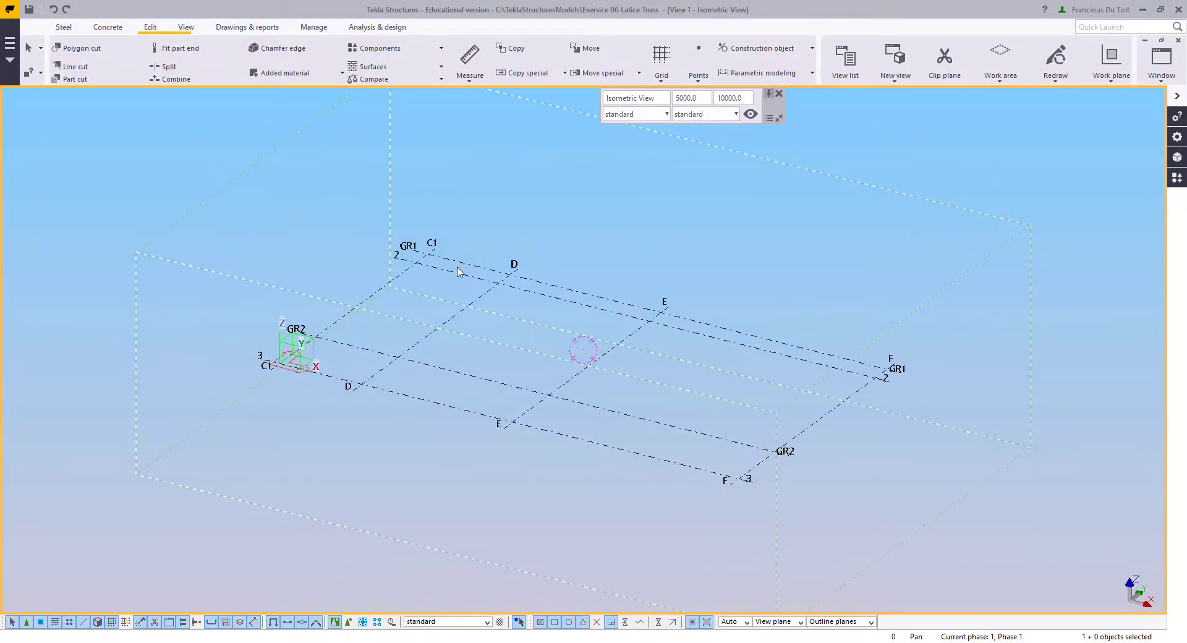
click(458, 272)
right_click(455, 250)
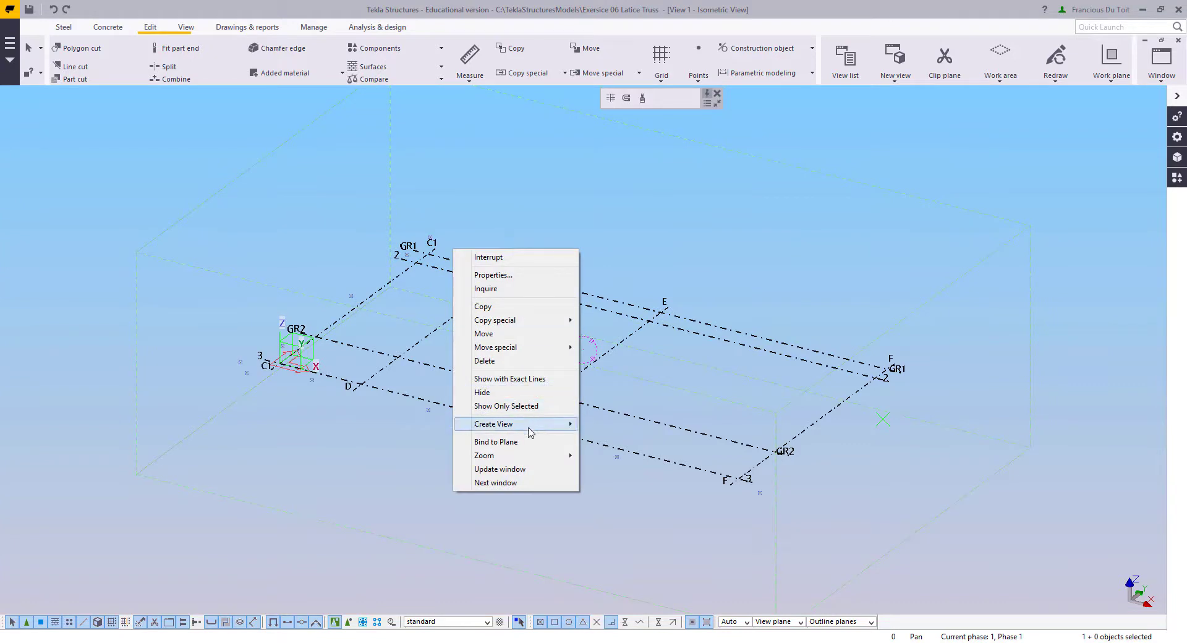
mouse_move(531, 433)
click(626, 439)
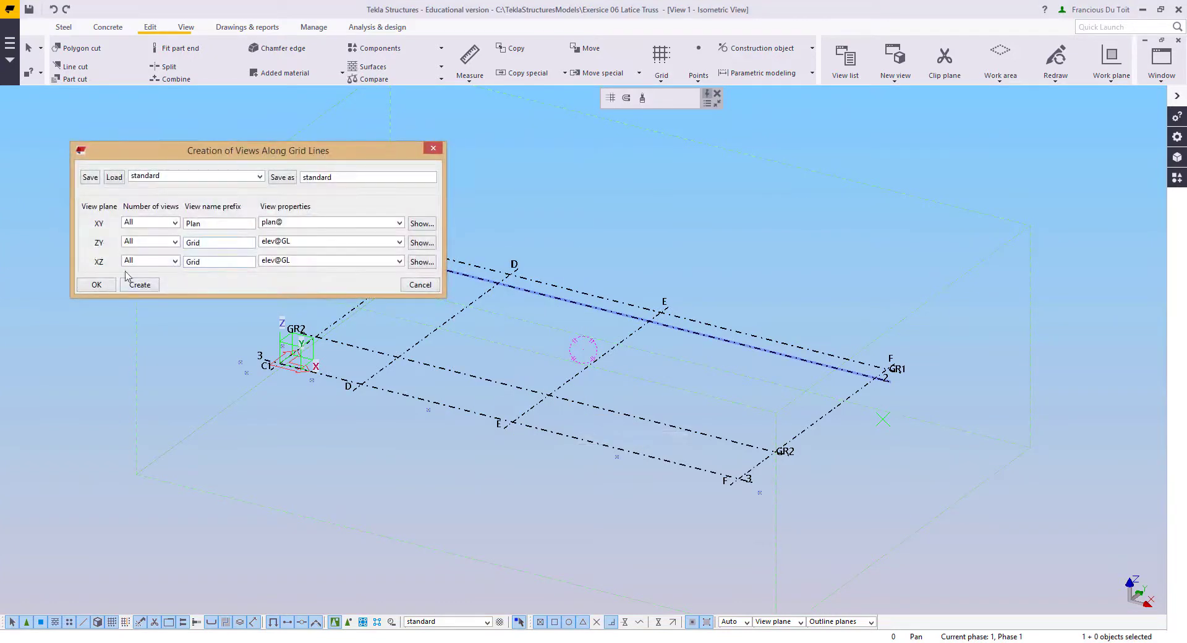
click(147, 285)
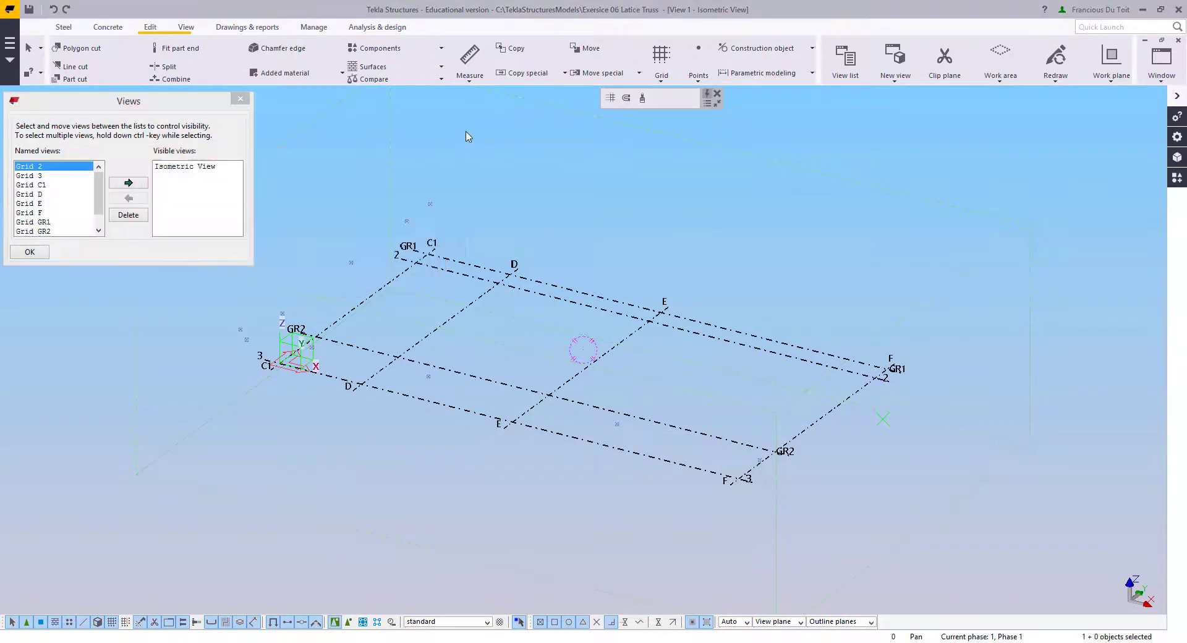
right_click(466, 132)
click(334, 211)
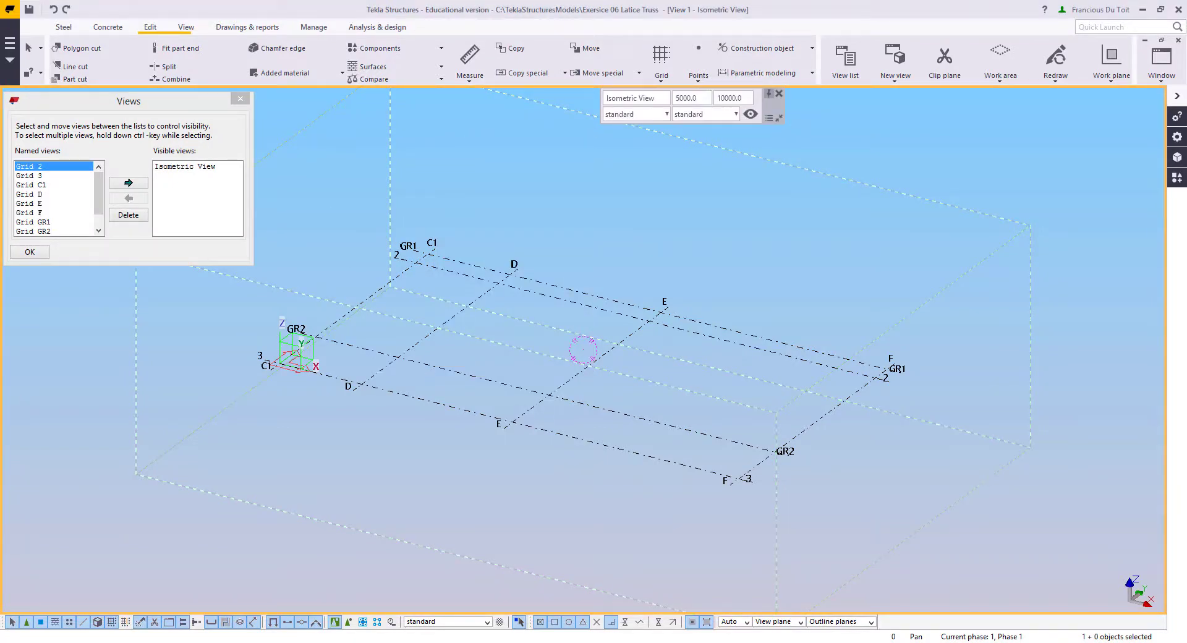
Step: Make the Grid GR1, Grid GR2 and Plan +US_TRUSS views visible and bring Grid GR1 to the front
click(65, 194)
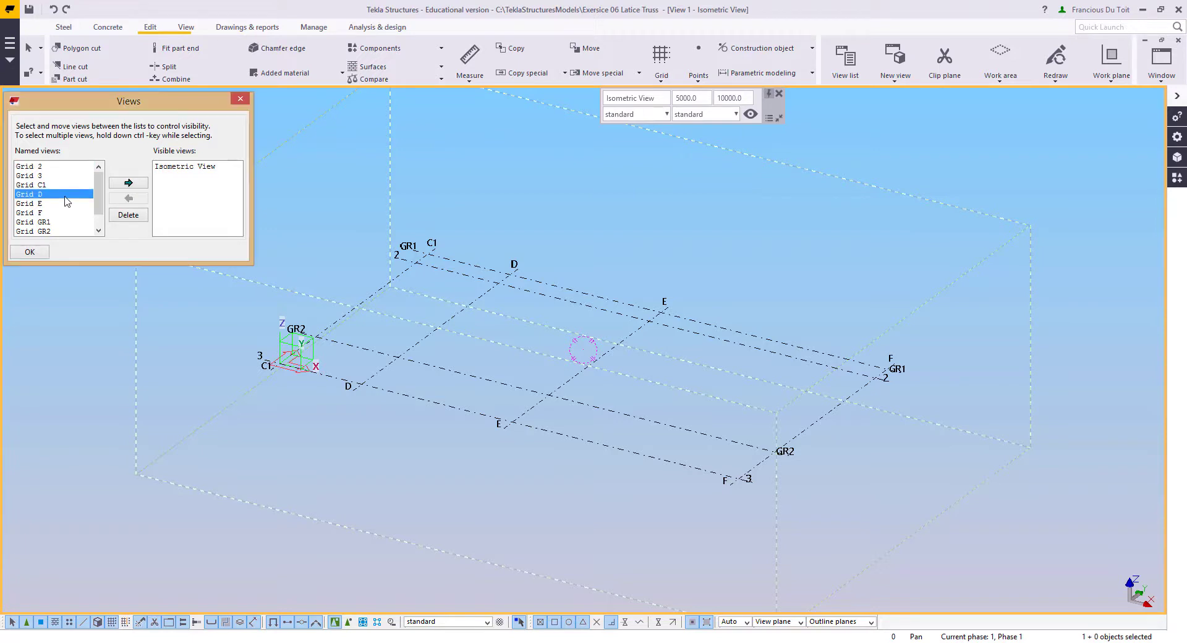
scroll(61, 201, down, 2)
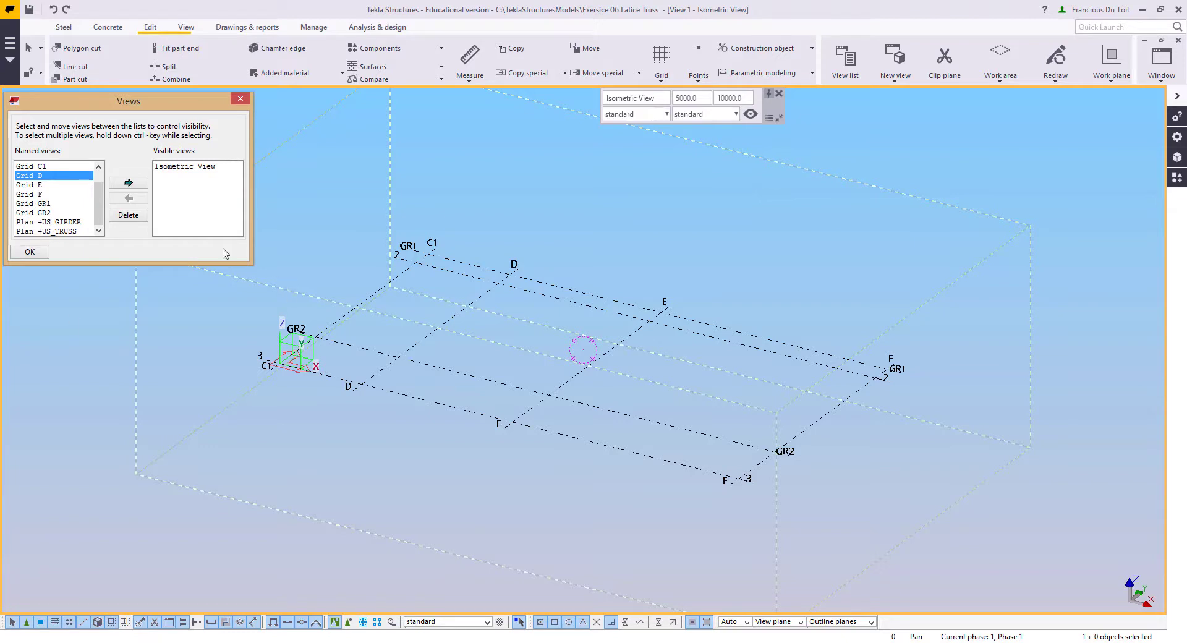
click(57, 231)
ctrl+click(50, 204)
ctrl+click(45, 213)
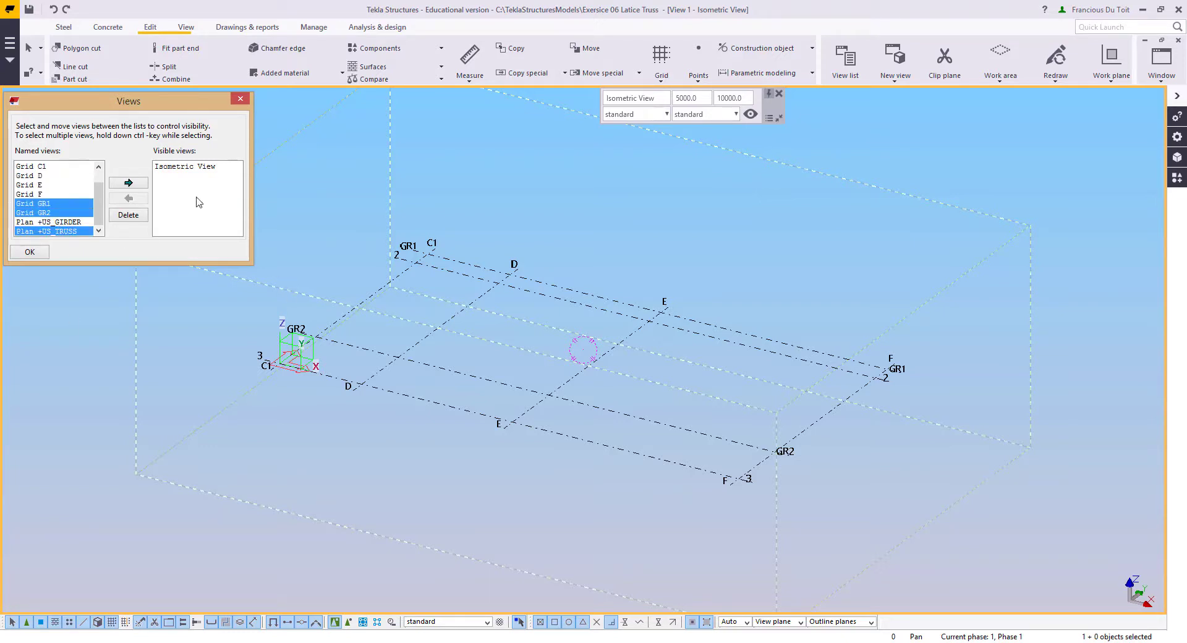
click(129, 183)
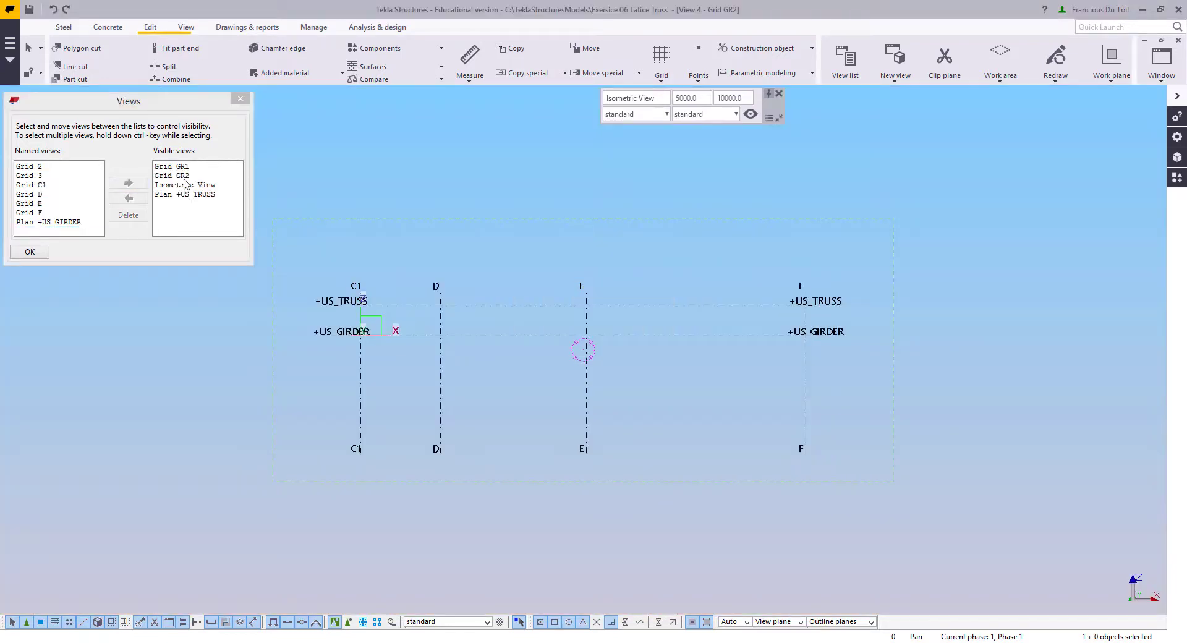
click(180, 167)
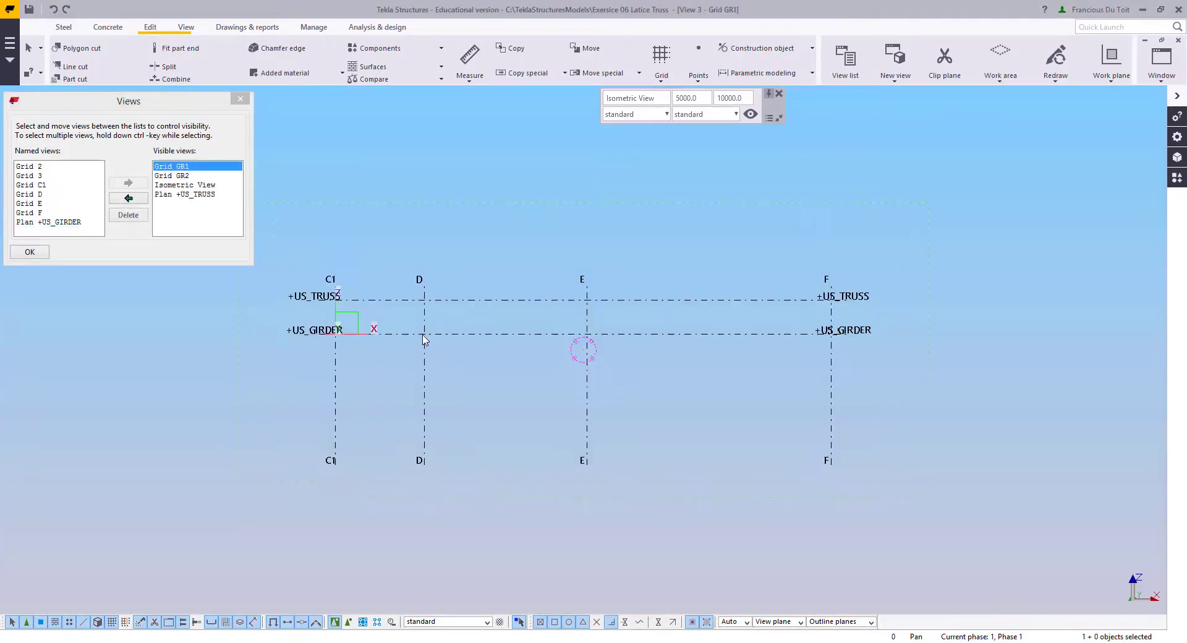
click(240, 99)
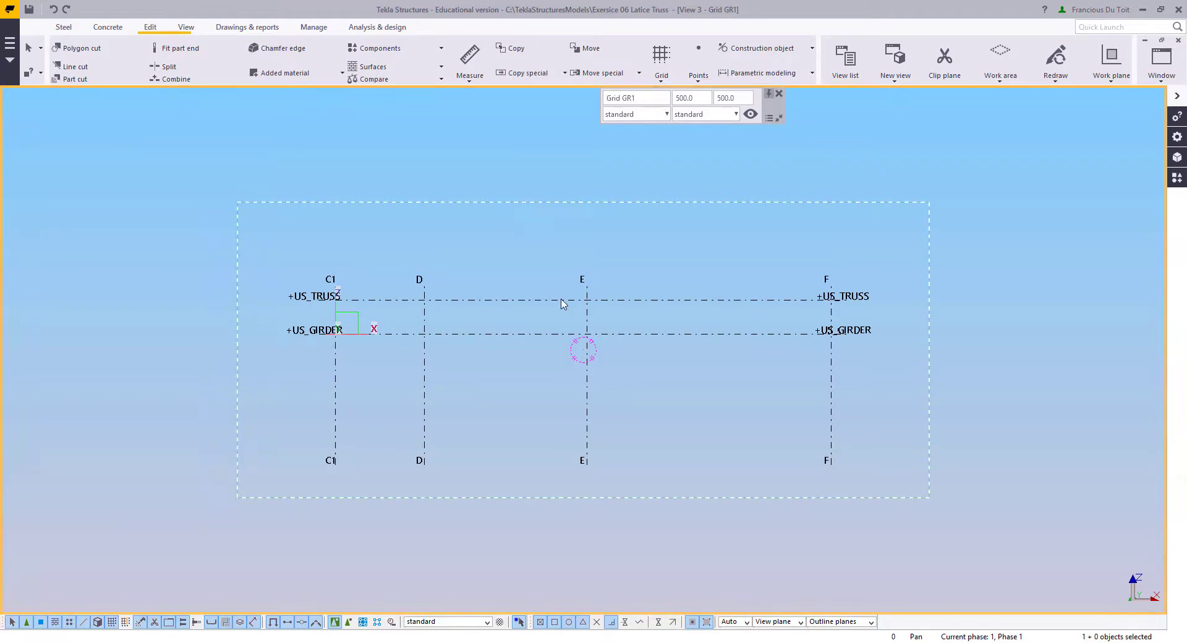
Step: Draw a construction line along grid line D through the +US_TRUSS and +US_GIRDER levels in the Grid GR1 view
middle_drag(442, 439, 428, 400)
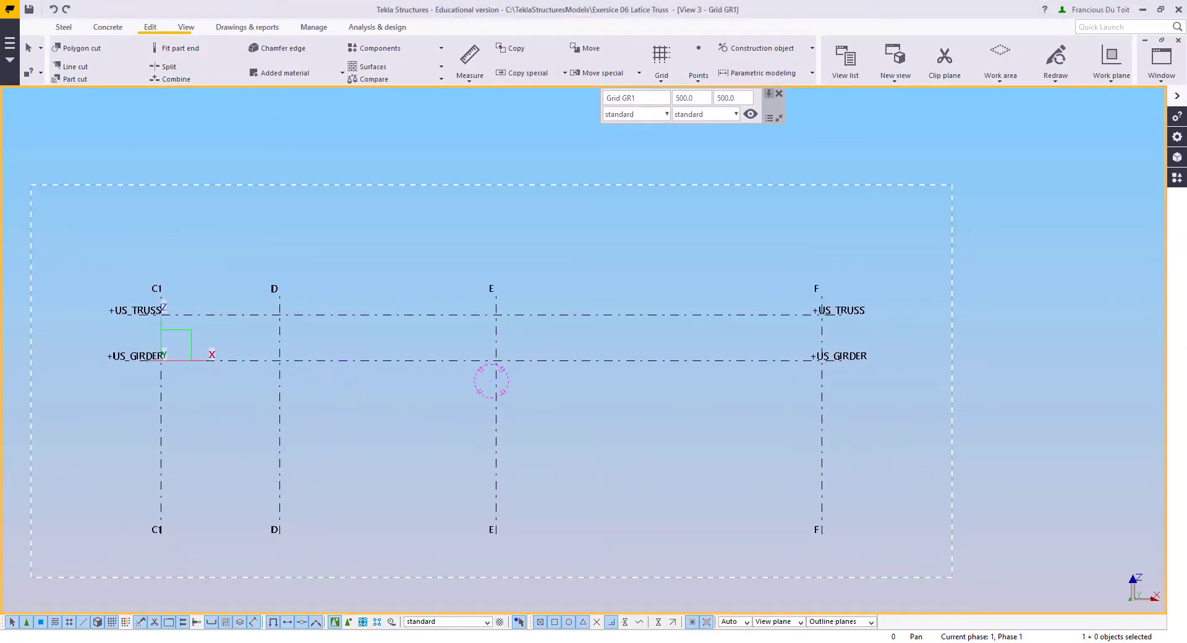
middle_drag(300, 353, 327, 361)
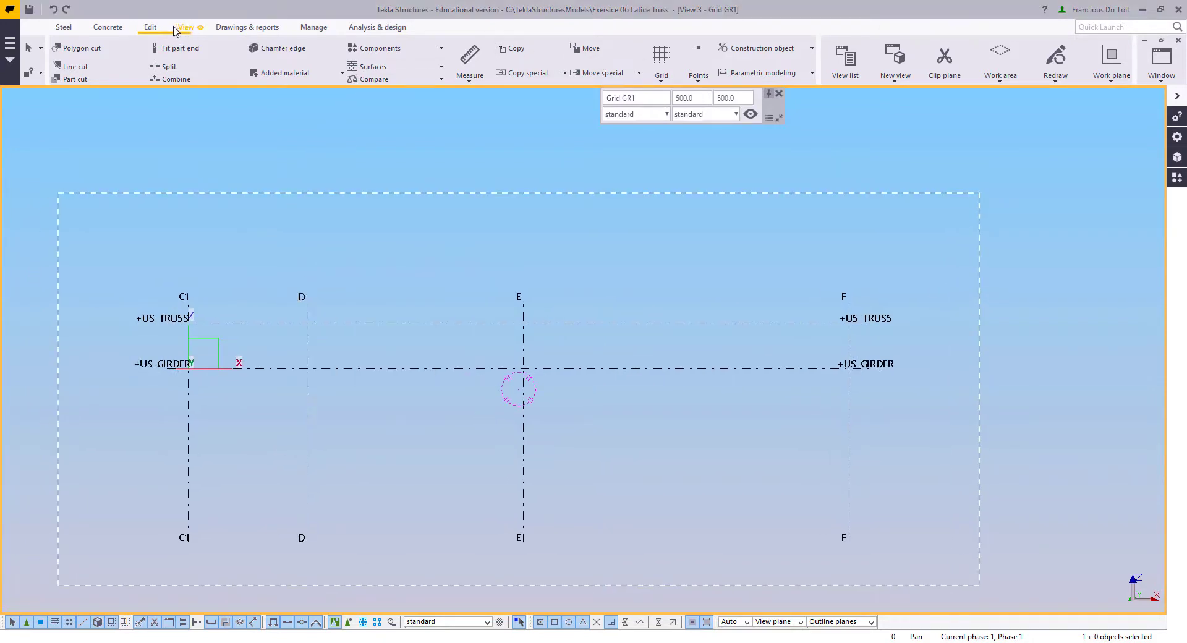
click(145, 29)
click(742, 48)
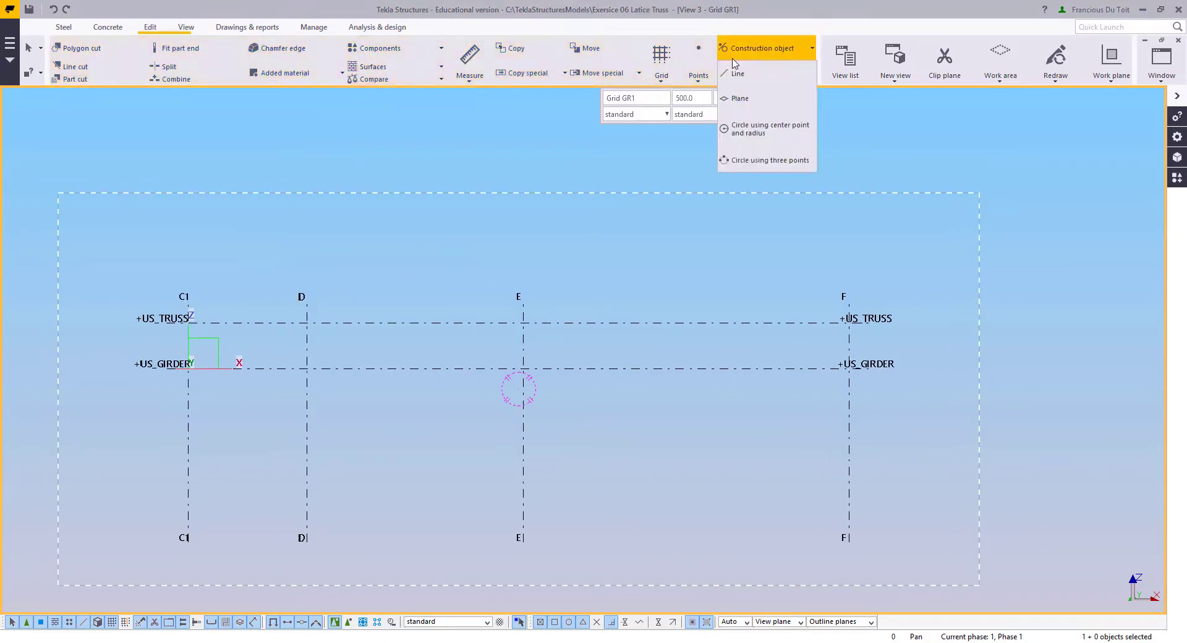
click(738, 76)
middle_drag(328, 368, 409, 340)
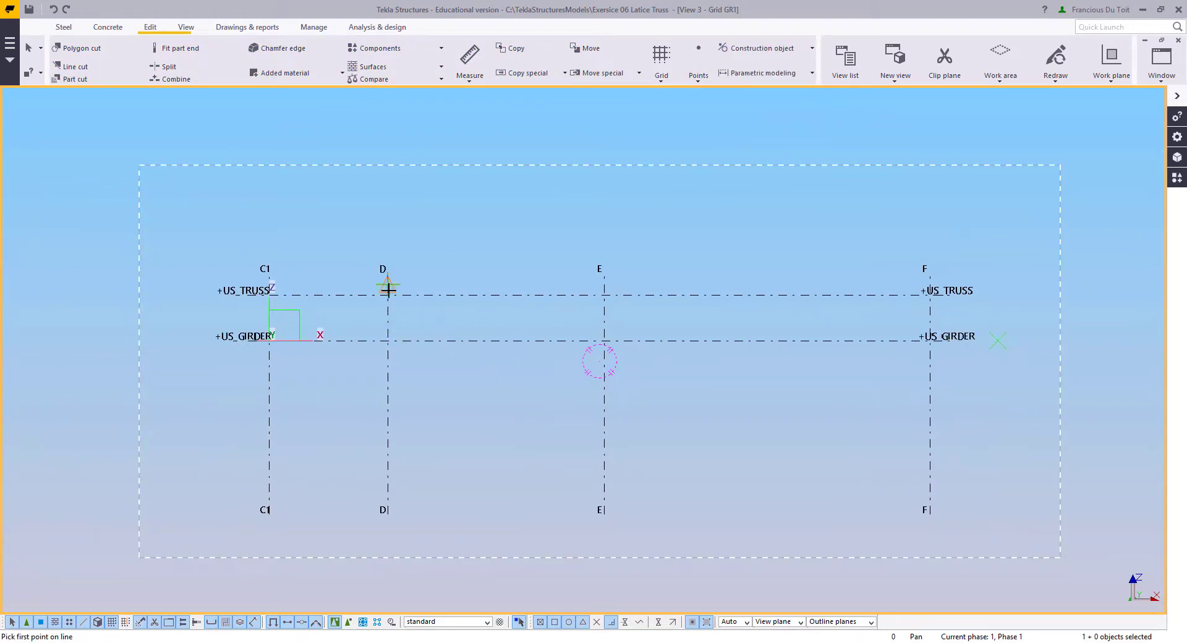
click(388, 295)
click(386, 341)
right_click(322, 256)
click(347, 263)
Step: Copy the construction line on grid line D 2615 mm along the +US_TRUSS level towards grid line C1, finishing with nothing selected
scroll(373, 297, up, 4)
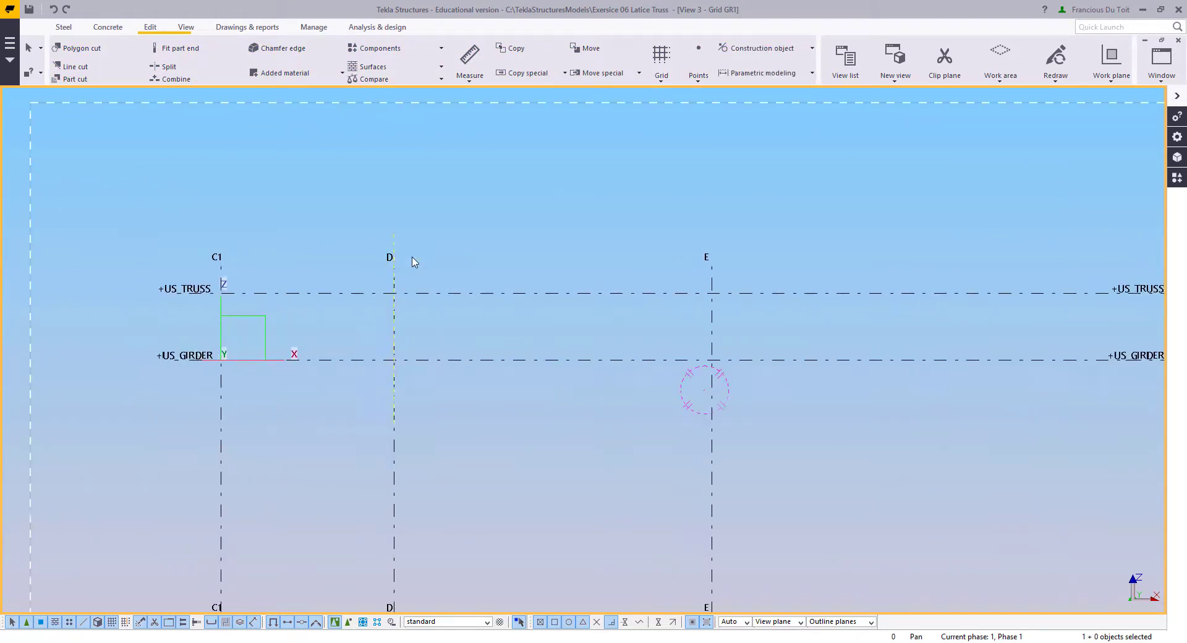
click(396, 236)
scroll(303, 346, up, 4)
middle_drag(304, 347, 321, 352)
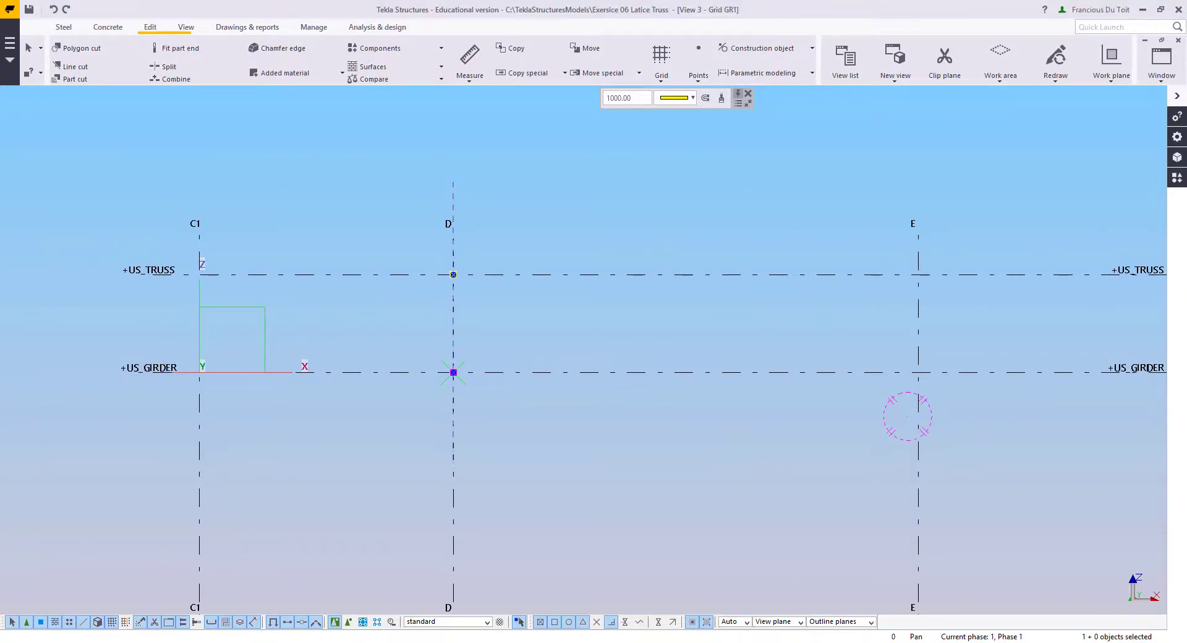
right_click(454, 272)
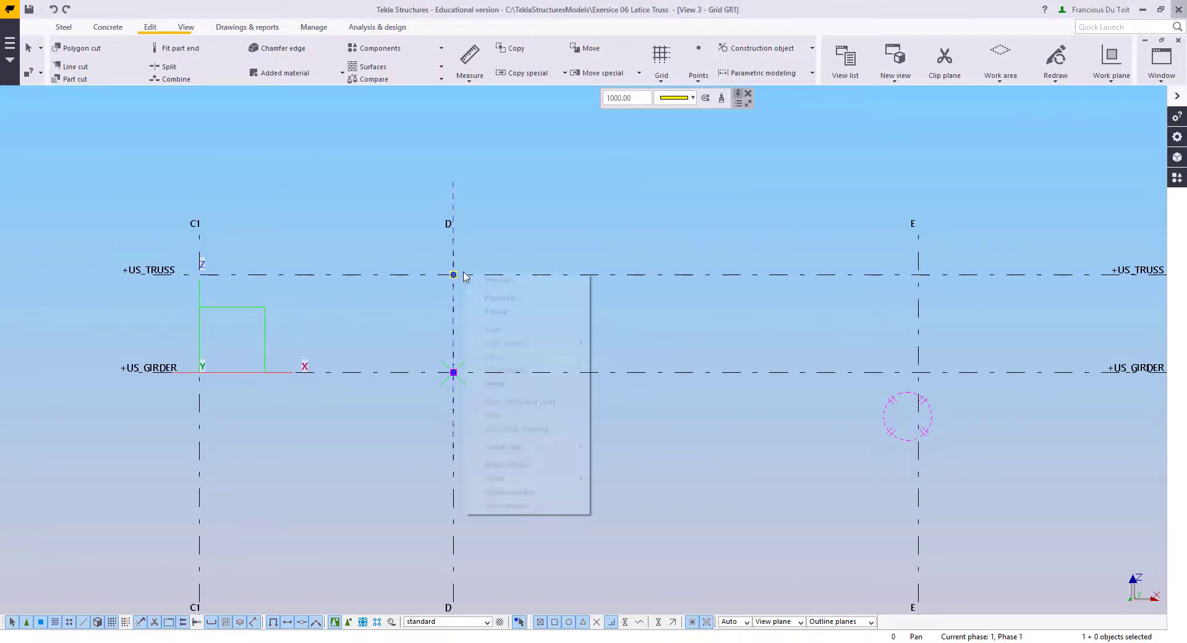
click(493, 330)
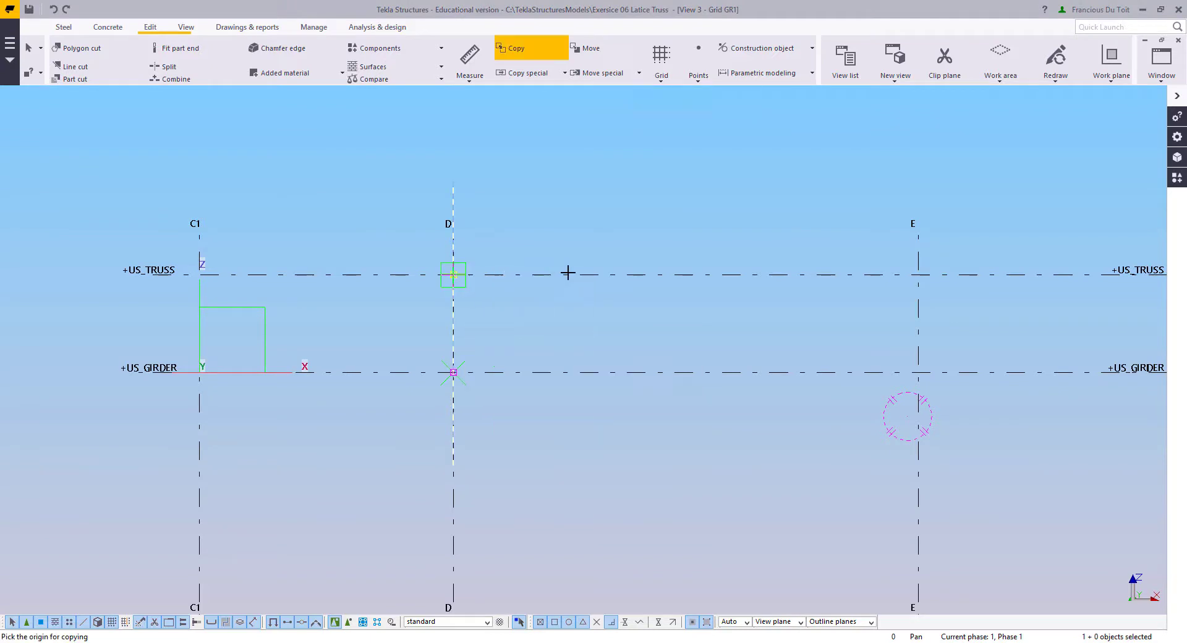
click(544, 273)
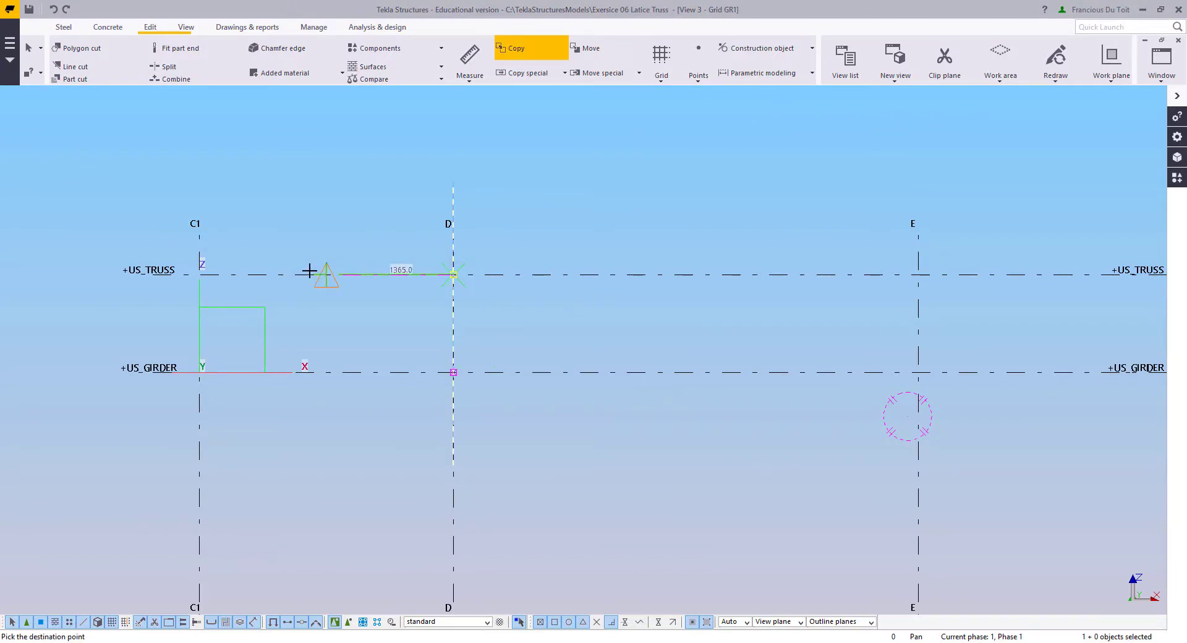
text(2615)
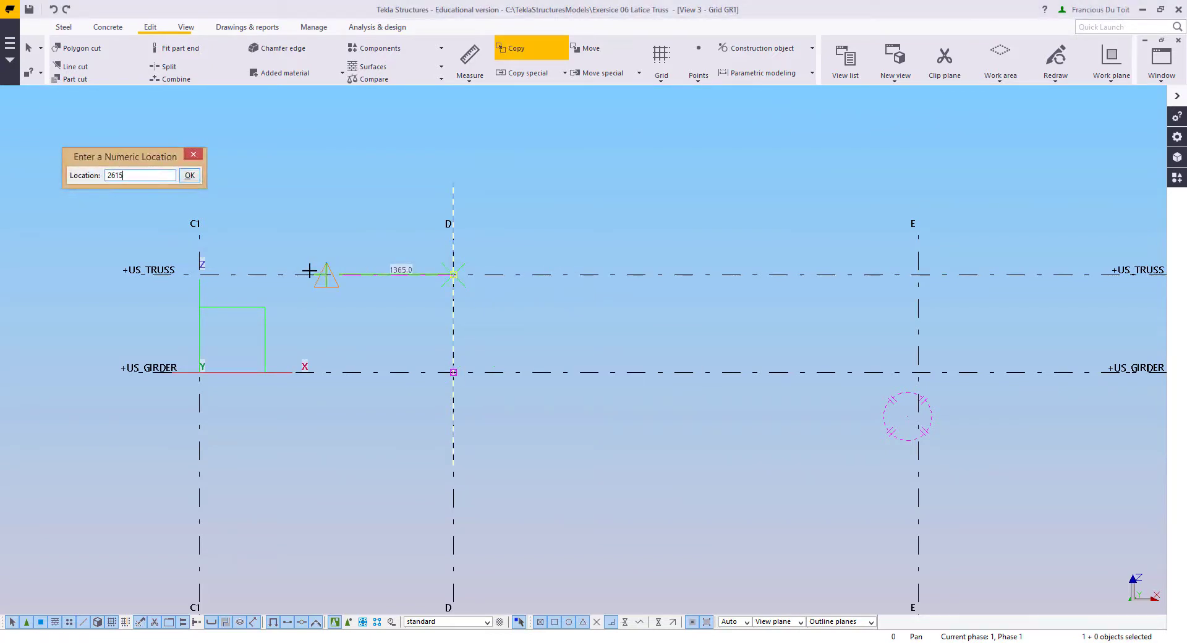
key(Return)
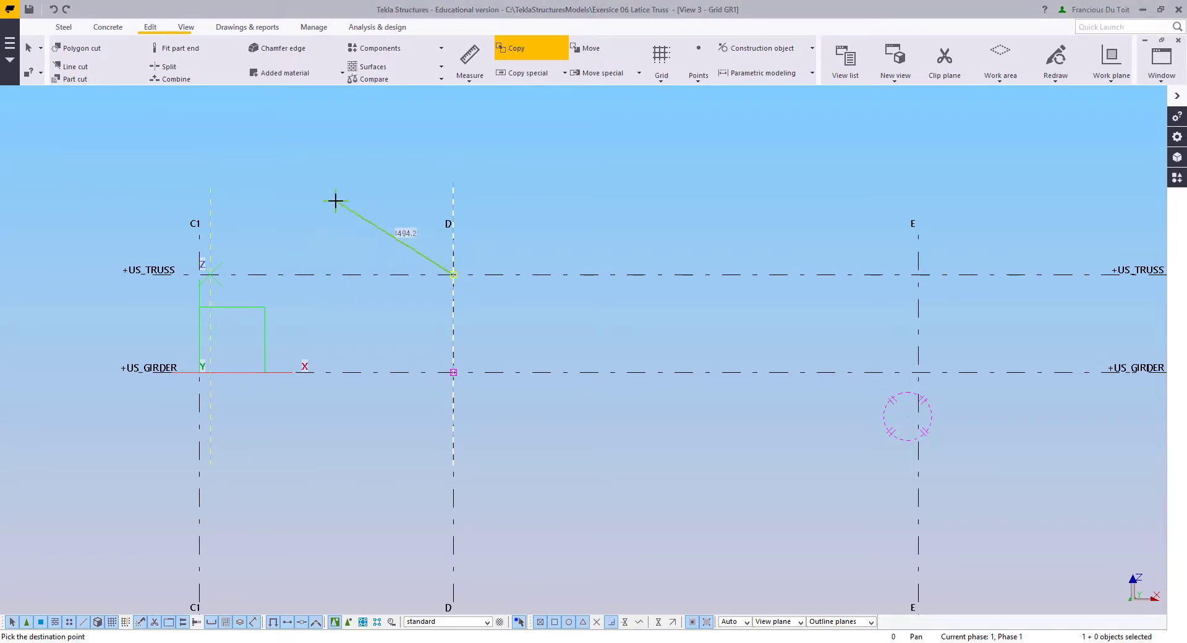
right_click(314, 210)
click(337, 216)
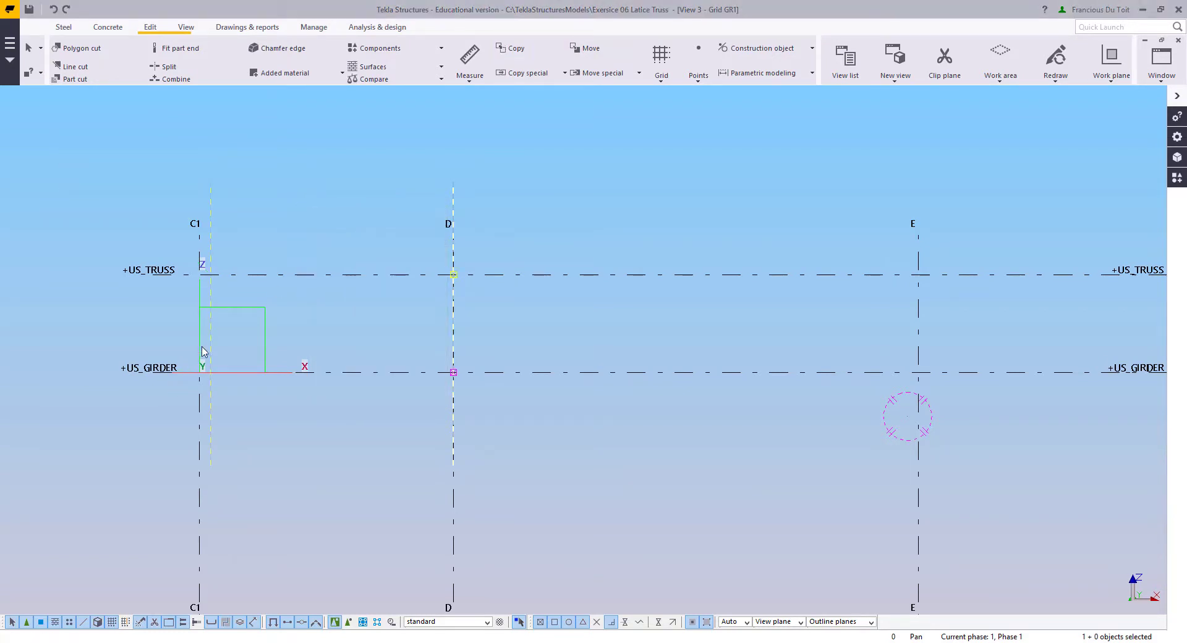
scroll(206, 297, up, 2)
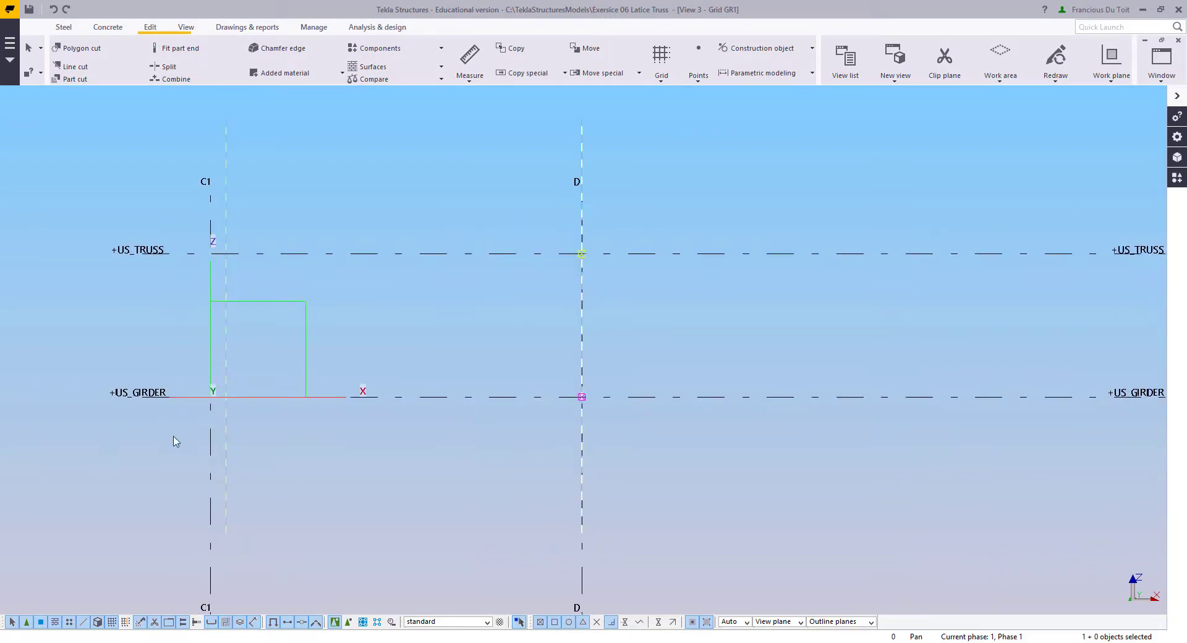
click(403, 362)
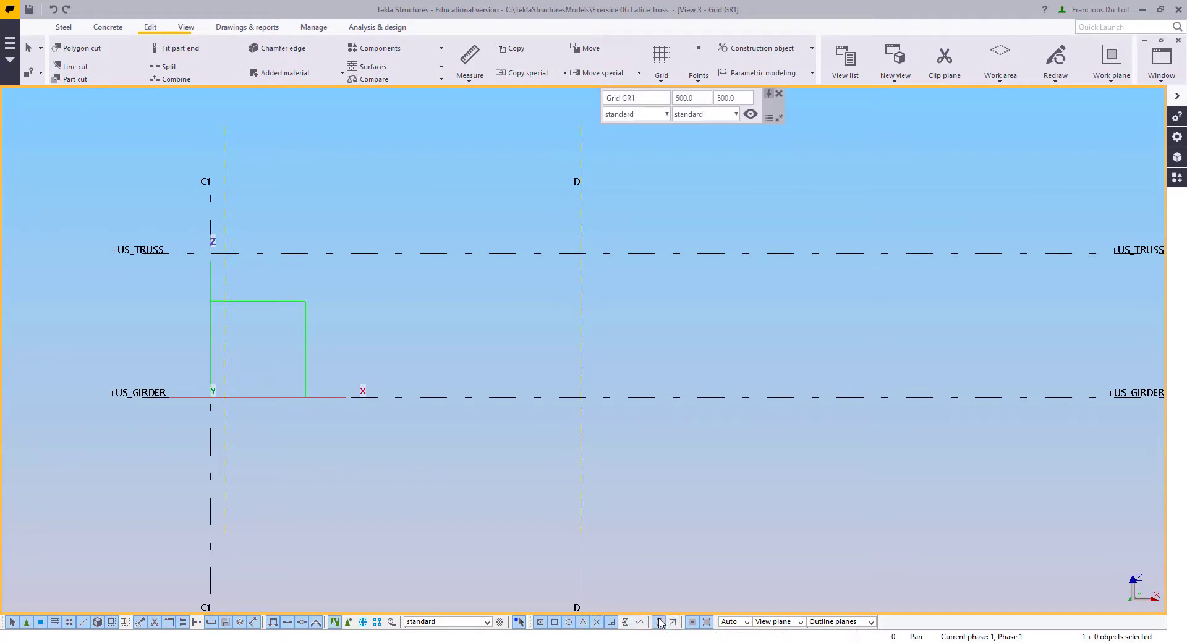
scroll(370, 445, down, 1)
scroll(225, 332, up, 1)
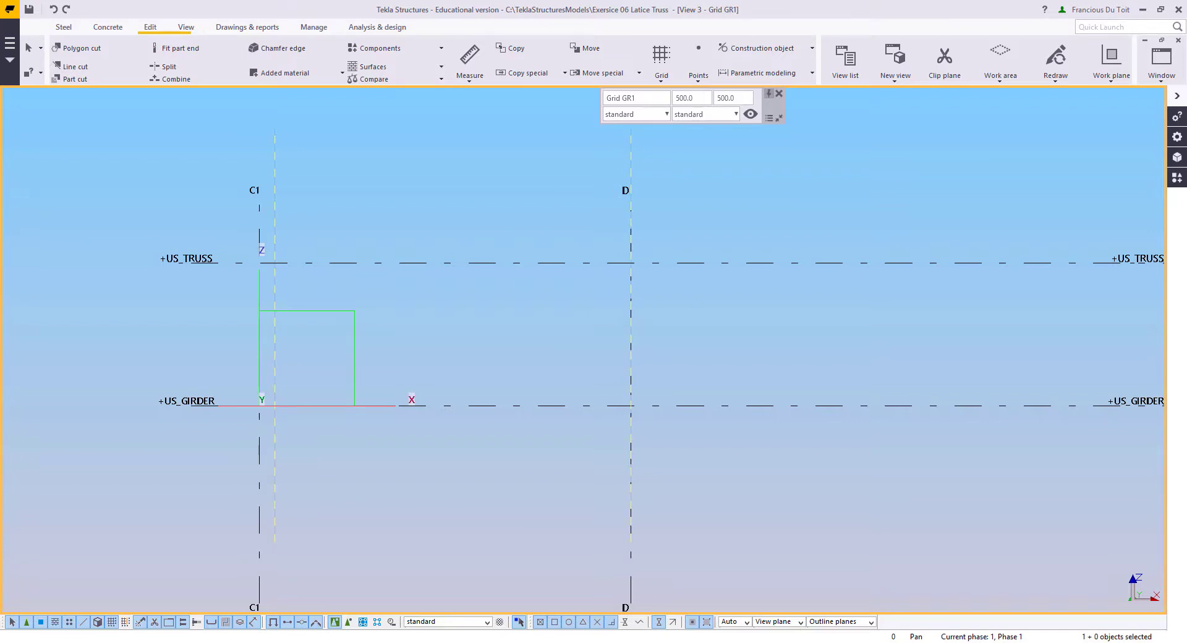
scroll(441, 293, down, 4)
middle_drag(442, 293, 327, 315)
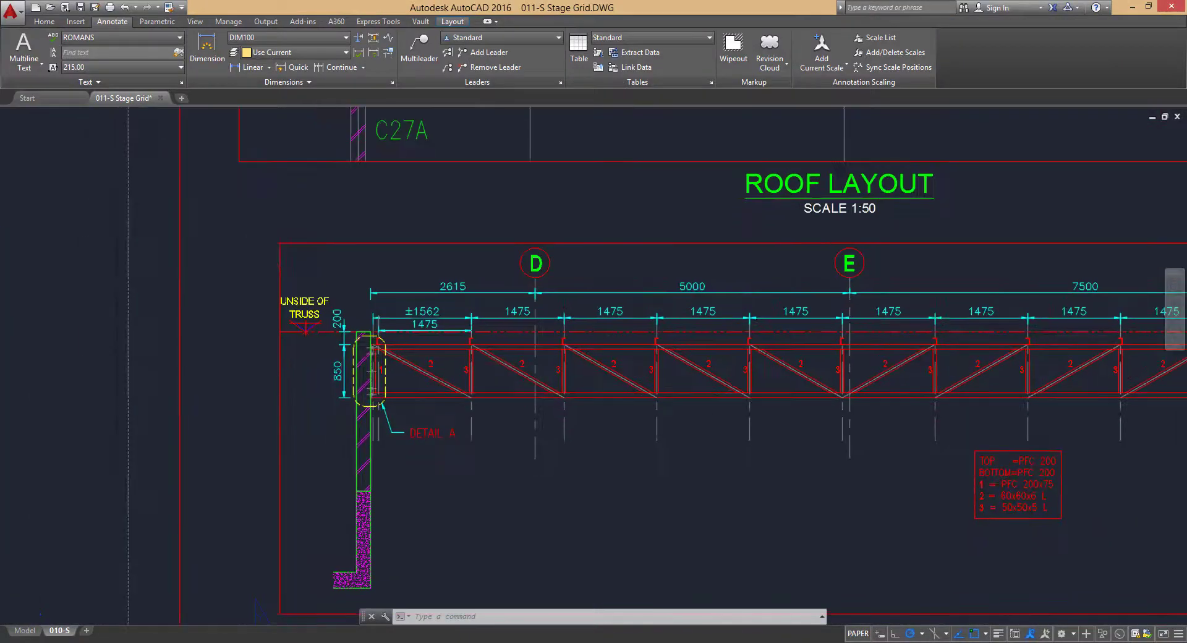
Step: Switch to the 011-S Stage Grid drawing in AutoCAD and examine the girder elevation's dimensions at both ends and the roof layout
middle_drag(755, 352, 596, 352)
middle_drag(903, 352, 639, 363)
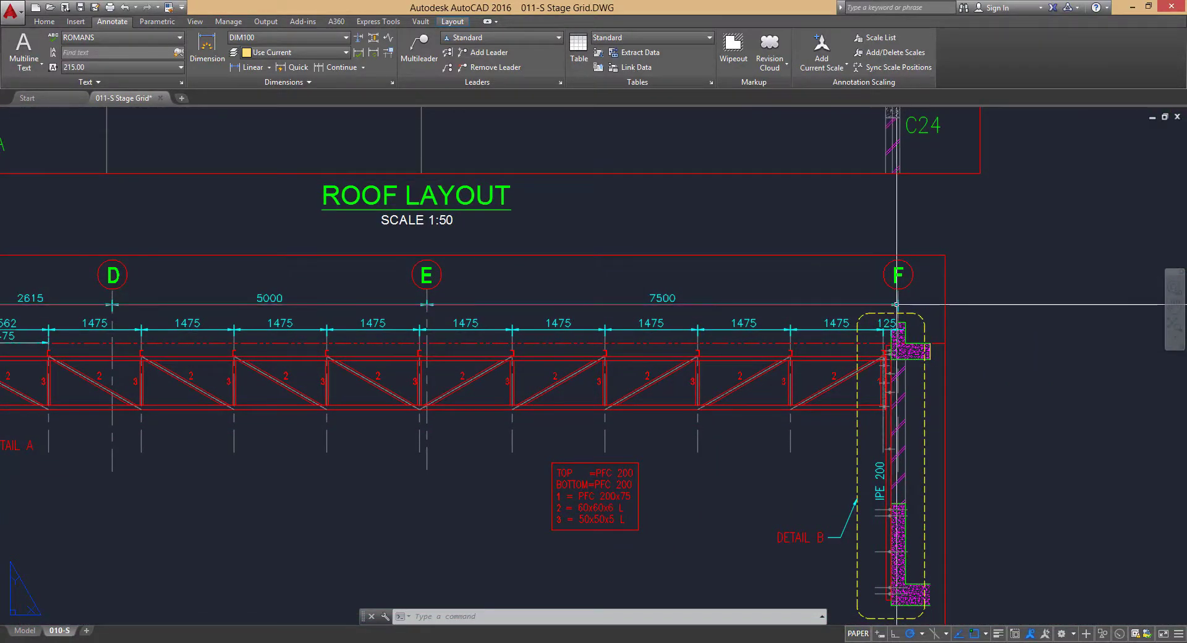
scroll(897, 305, up, 5)
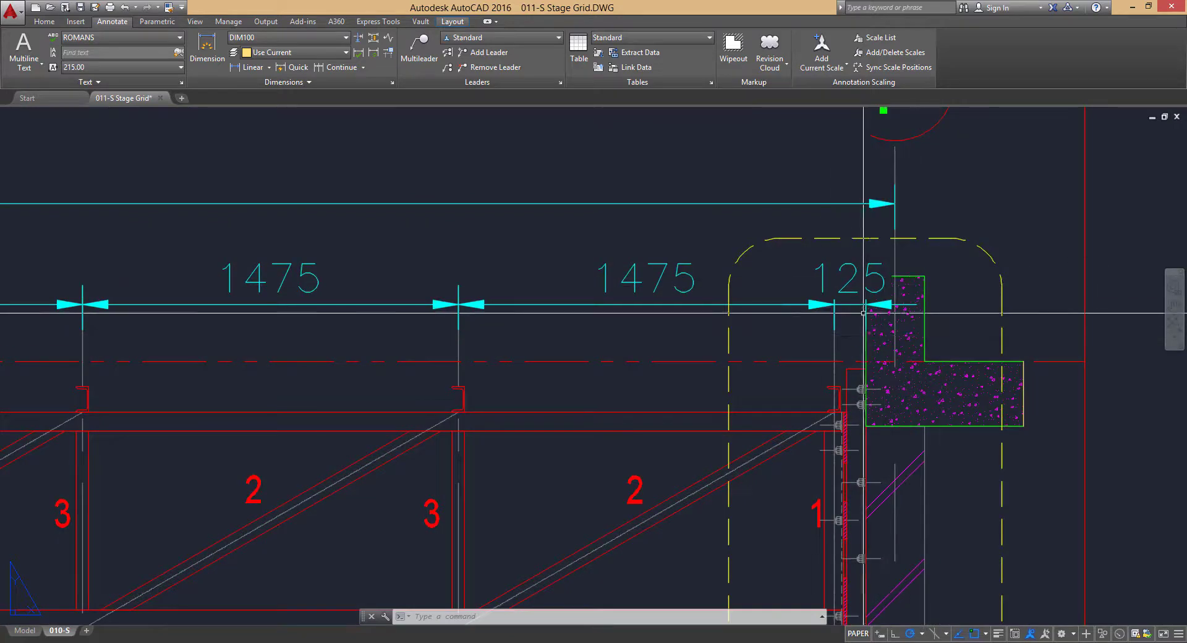
scroll(863, 313, down, 3)
middle_drag(106, 320, 769, 320)
middle_drag(13, 291, 278, 292)
scroll(290, 279, up, 2)
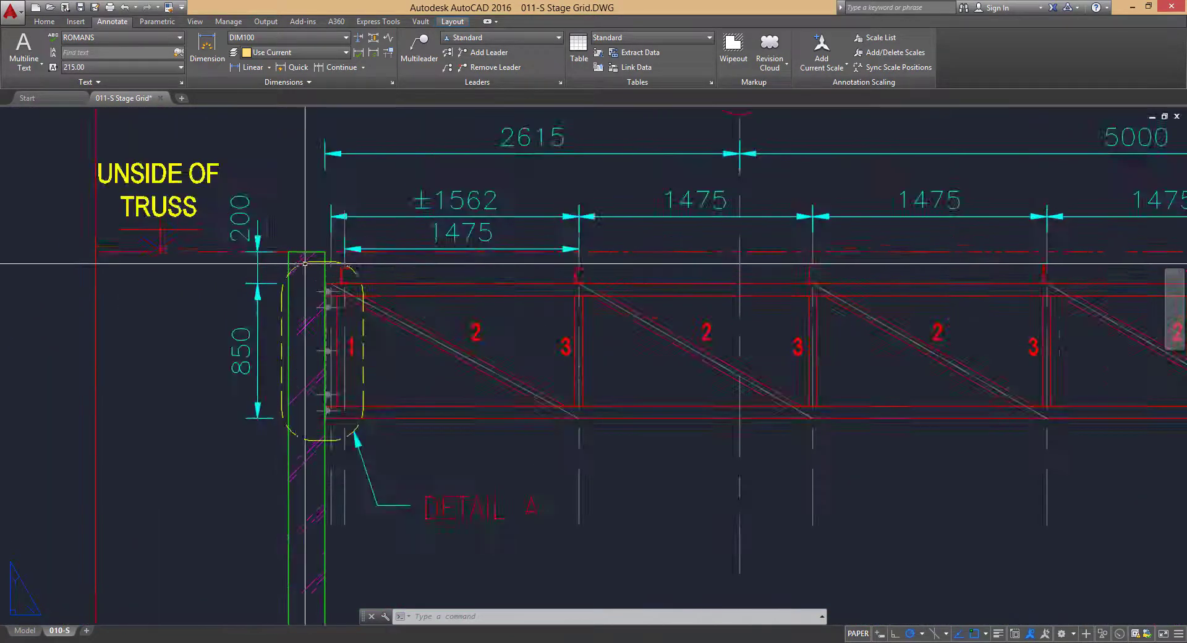
scroll(305, 263, up, 1)
scroll(305, 263, down, 1)
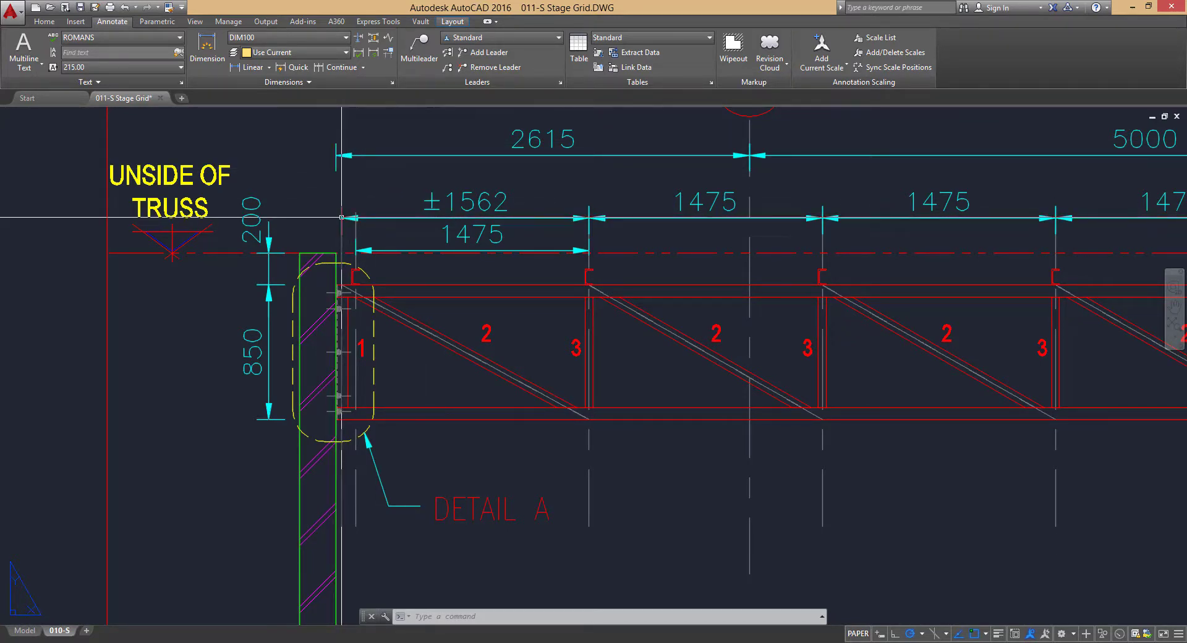
scroll(343, 286, up, 2)
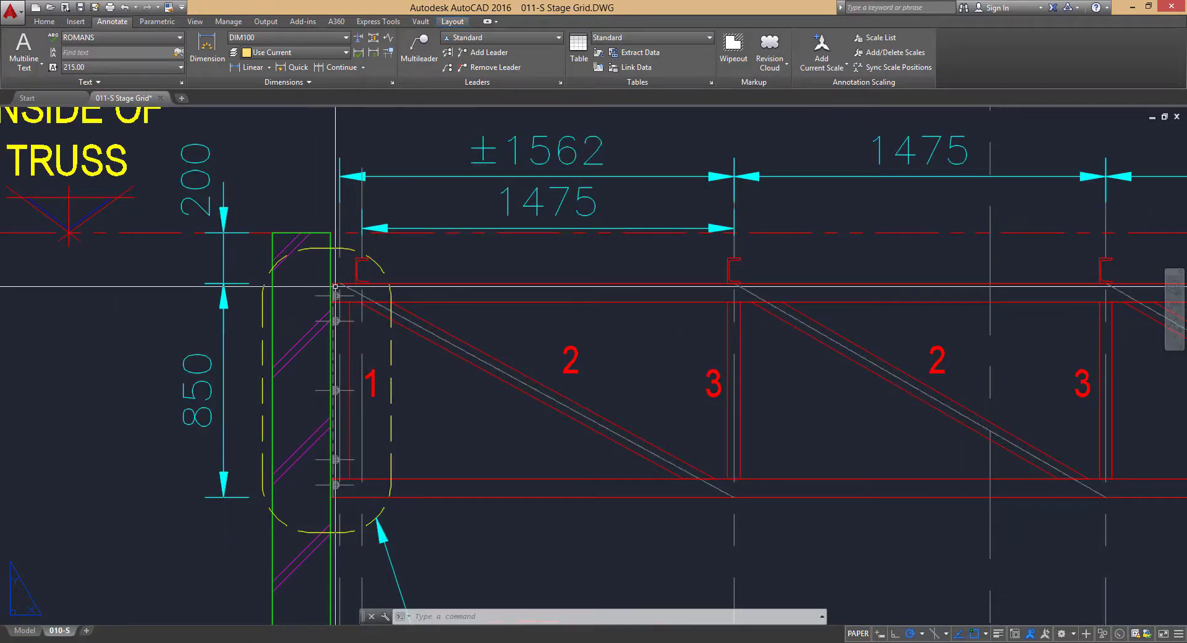
scroll(335, 286, down, 8)
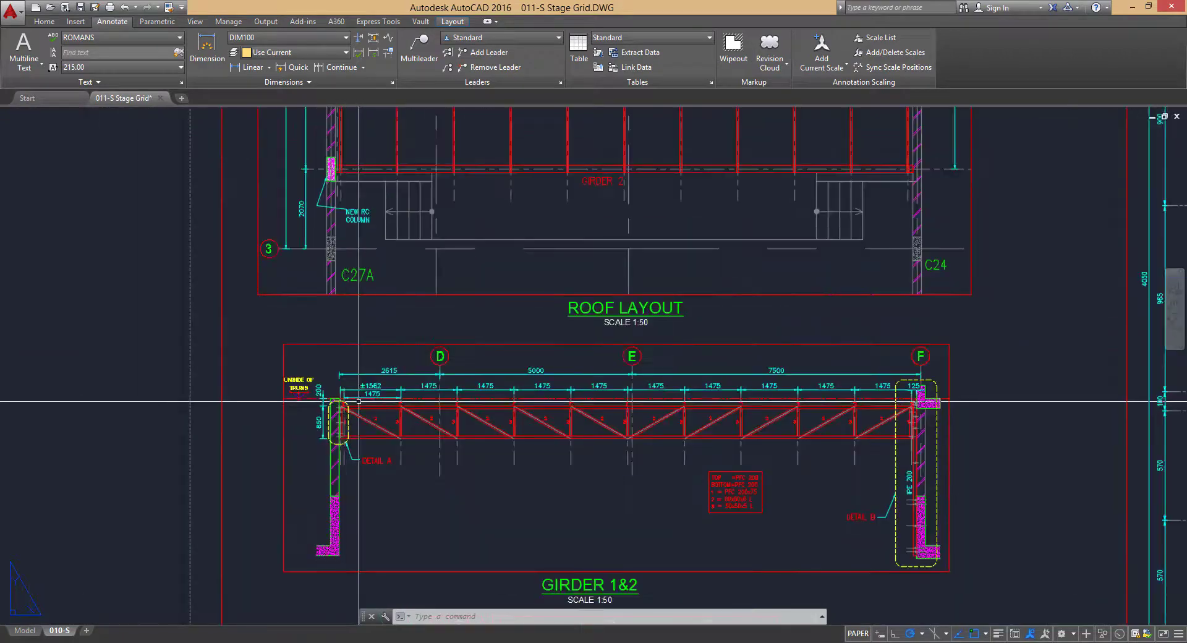
middle_drag(612, 376, 597, 499)
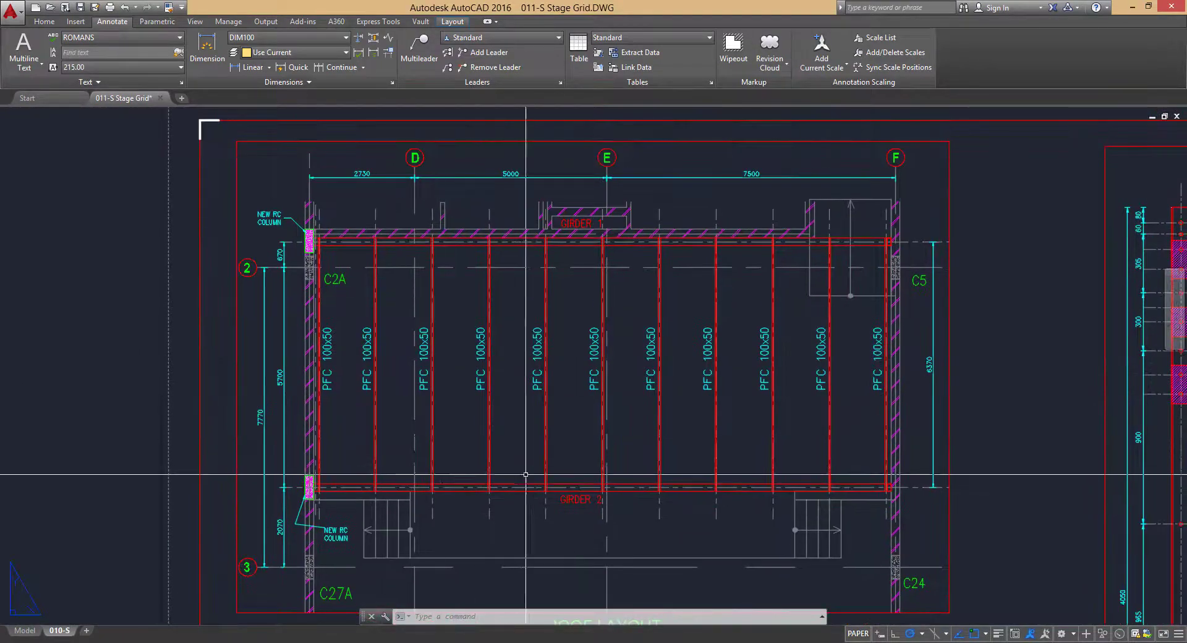
mouse_move(742, 556)
middle_down()
mouse_move(530, 376)
mouse_move(406, 414)
mouse_move(415, 498)
middle_up()
scroll(446, 464, down, 2)
middle_drag(449, 462, 526, 407)
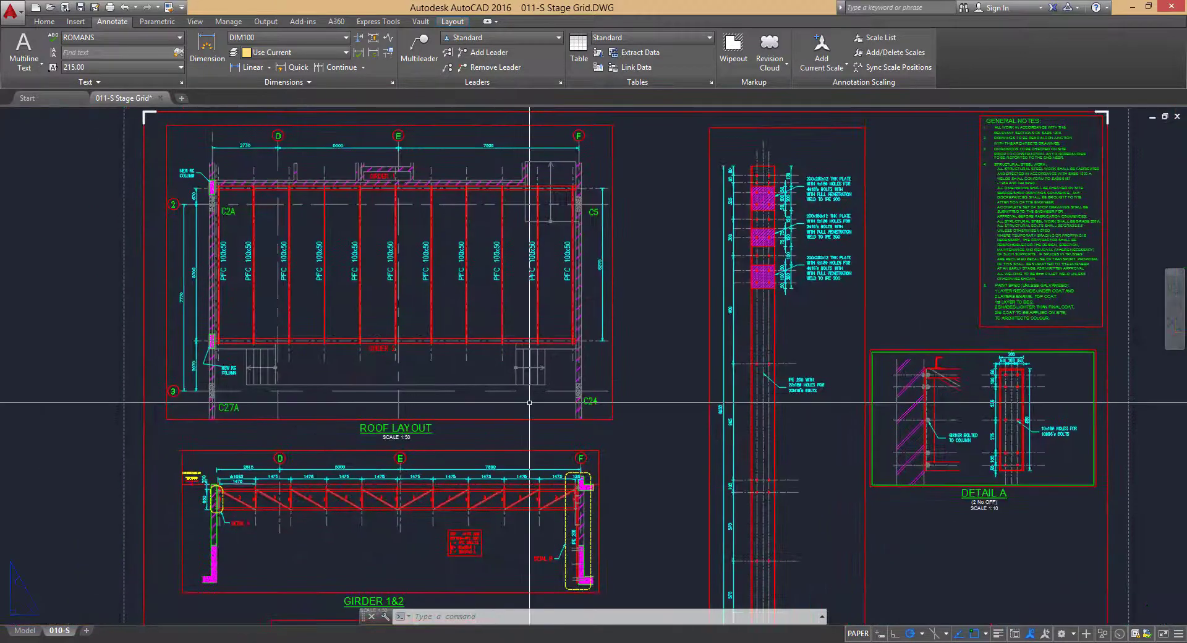
Step: In model space, add a horizontal linear dimension between grid line F and the concrete's inner face, placed above the F grid bubble
click(28, 631)
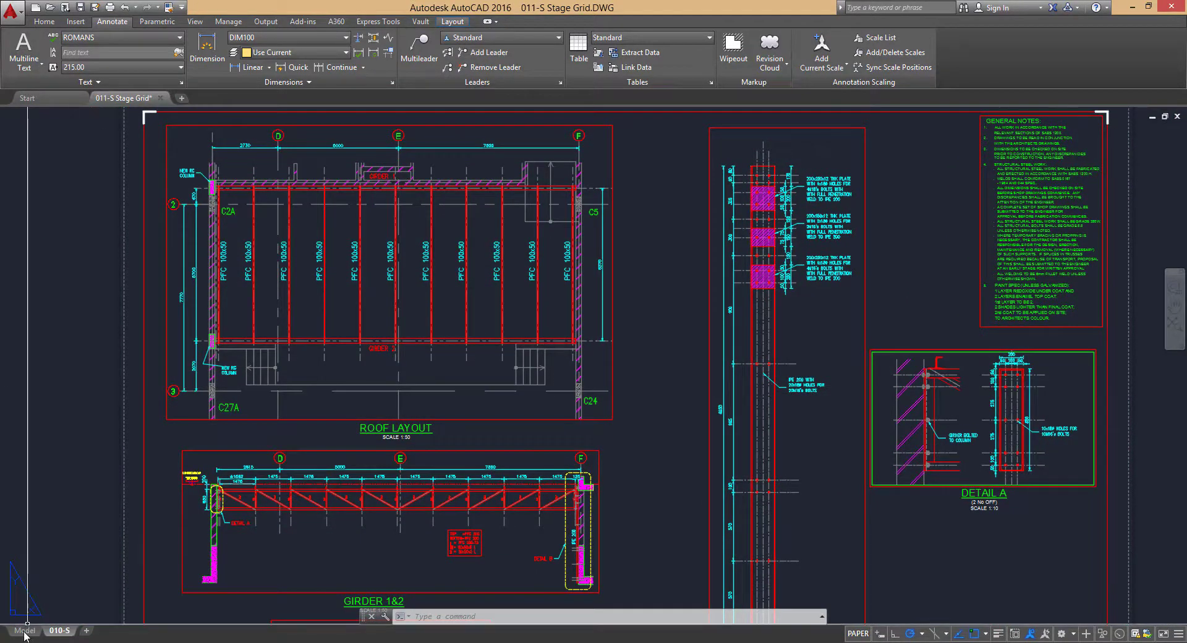
scroll(697, 503, up, 2)
mouse_move(701, 429)
middle_down()
mouse_move(697, 503)
mouse_move(648, 335)
middle_up()
scroll(692, 499, down, 4)
scroll(648, 335, down, 6)
middle_drag(649, 430, 705, 460)
scroll(731, 260, up, 10)
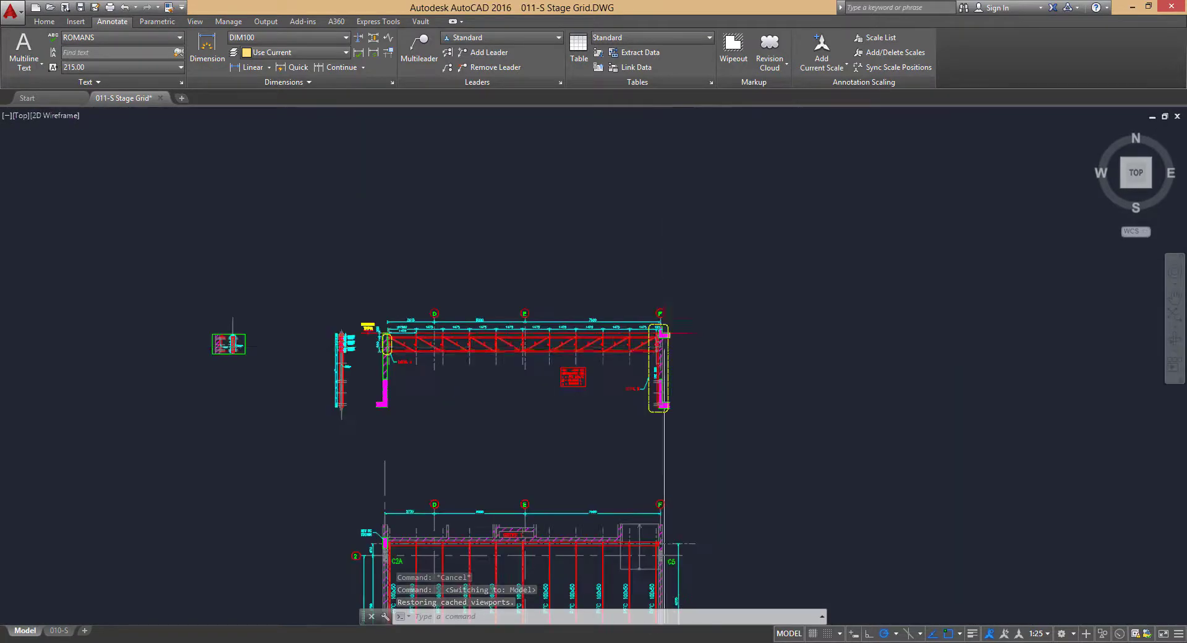
scroll(640, 374, up, 6)
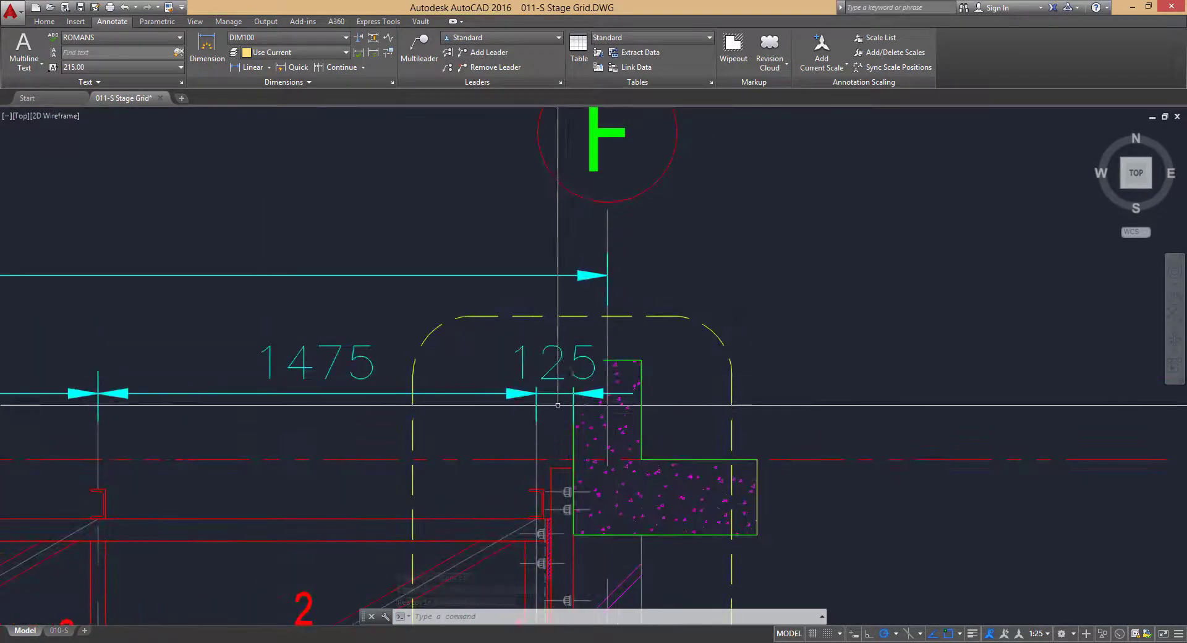
click(248, 68)
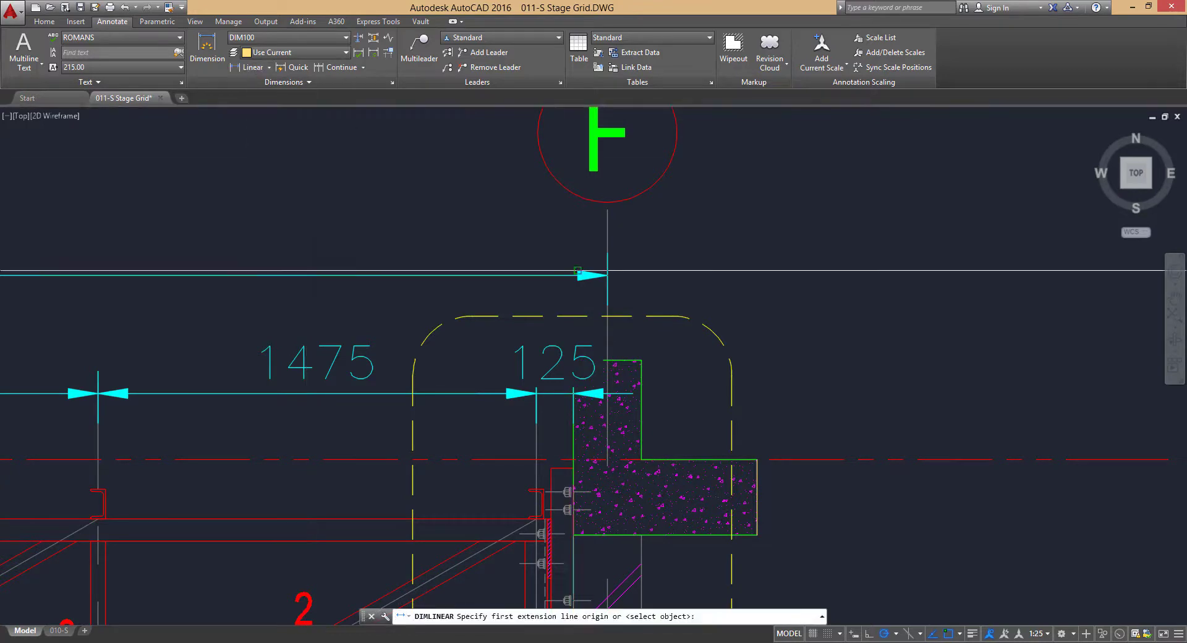
click(608, 301)
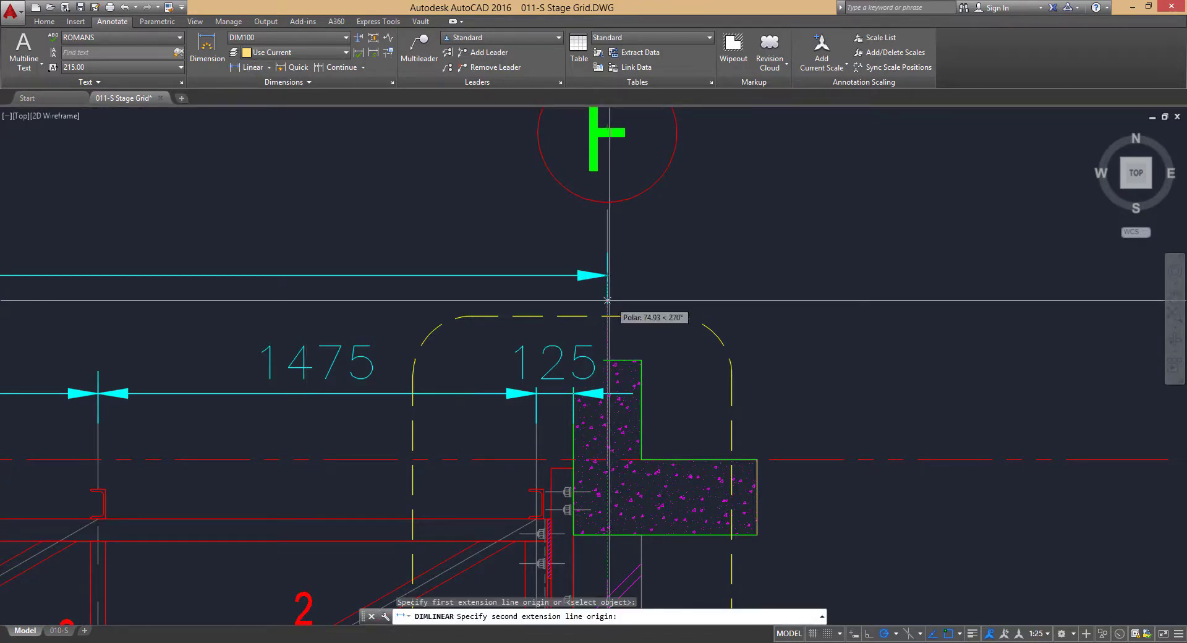
click(572, 361)
scroll(669, 249, down, 4)
middle_drag(669, 250, 650, 362)
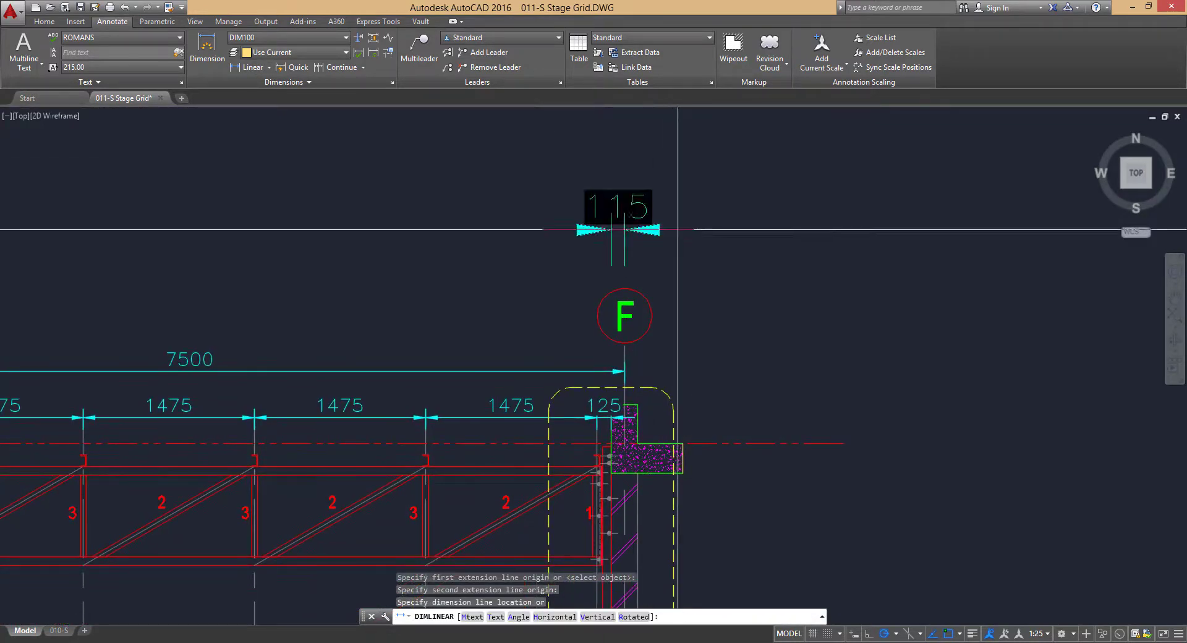
click(625, 216)
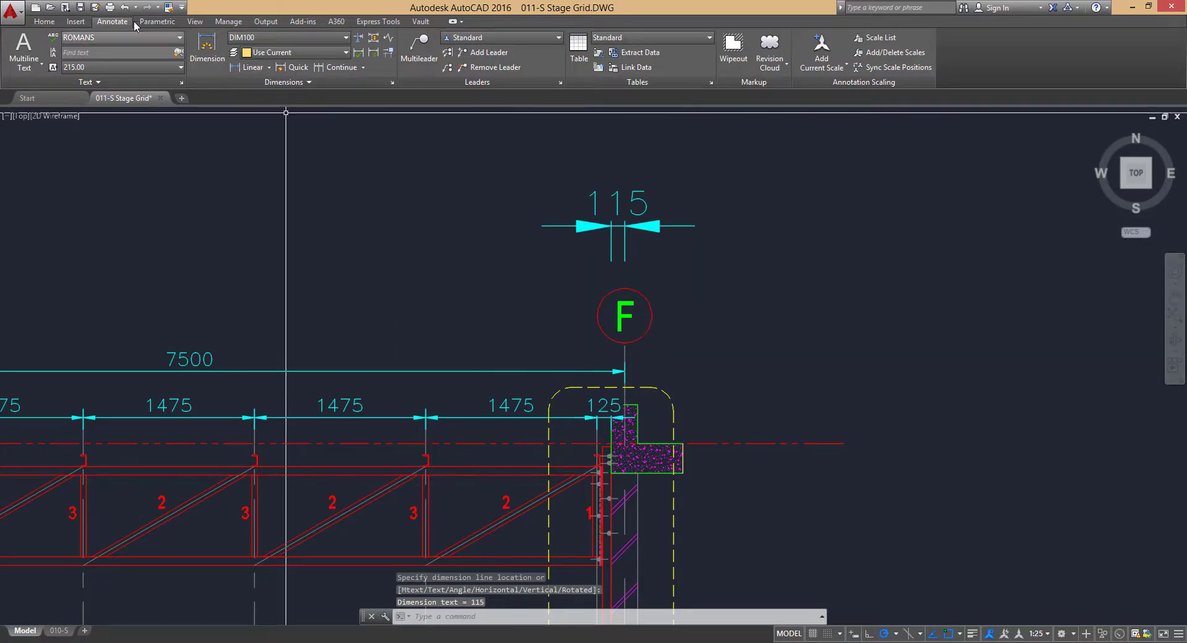
Step: Match the properties of the new dimension above grid bubble F to those of the adjacent 1475 panel dimension
click(168, 8)
click(506, 400)
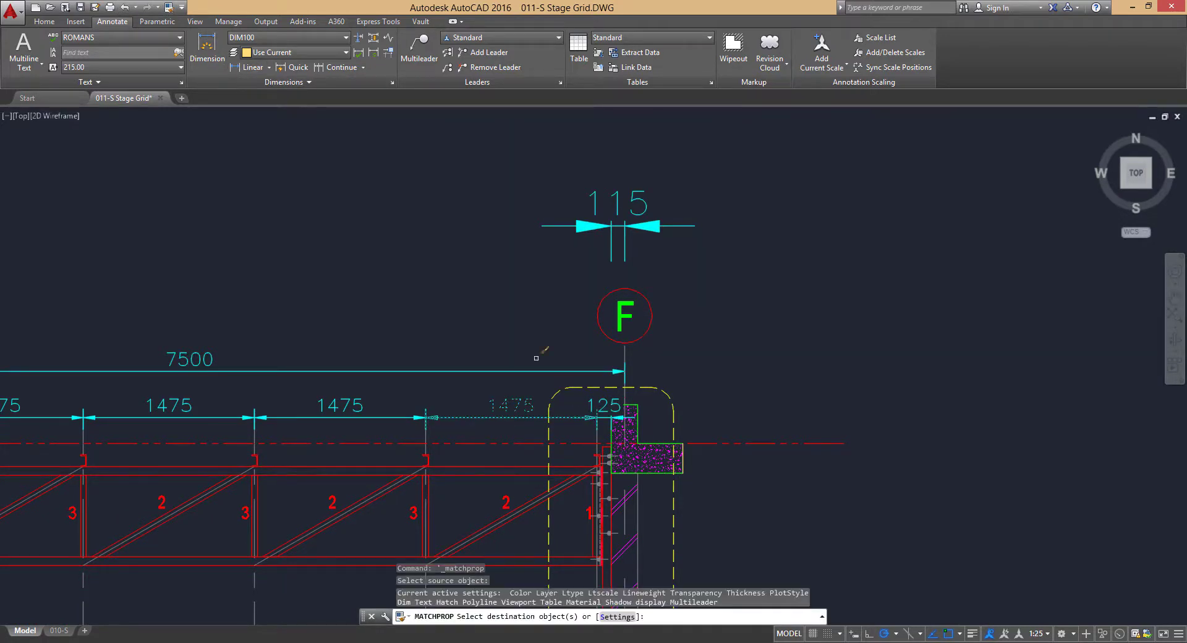
click(671, 179)
click(507, 244)
right_click(448, 213)
click(476, 222)
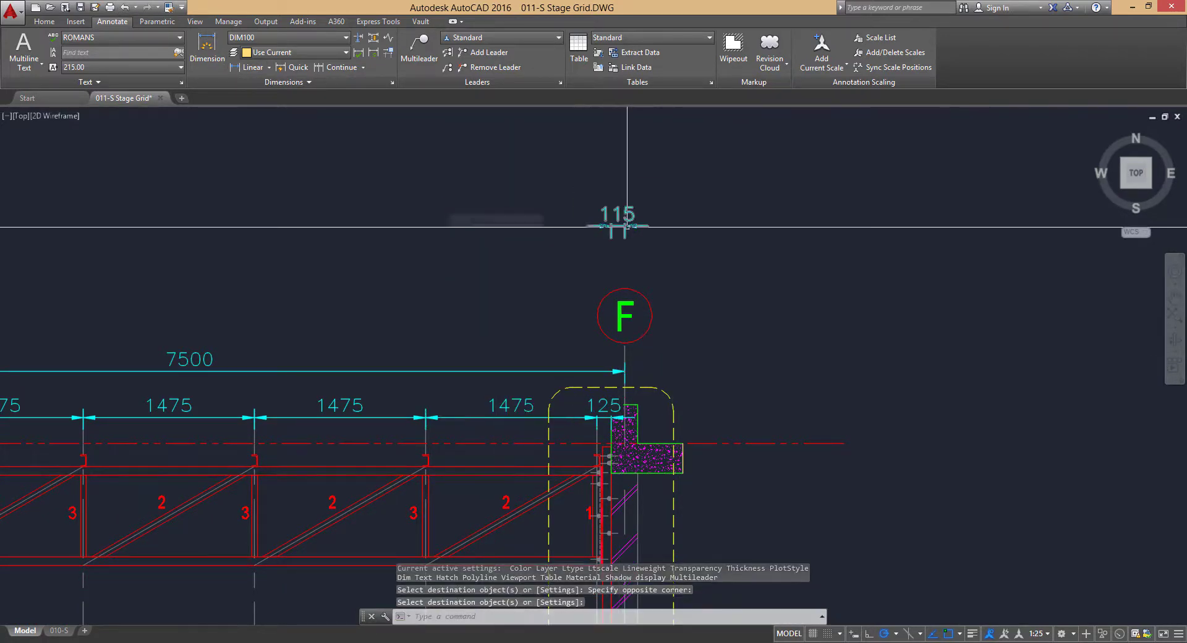
Step: Move the new dimension's line down so it sits just above grid bubble F, and clear the selection
click(657, 208)
click(620, 240)
click(611, 226)
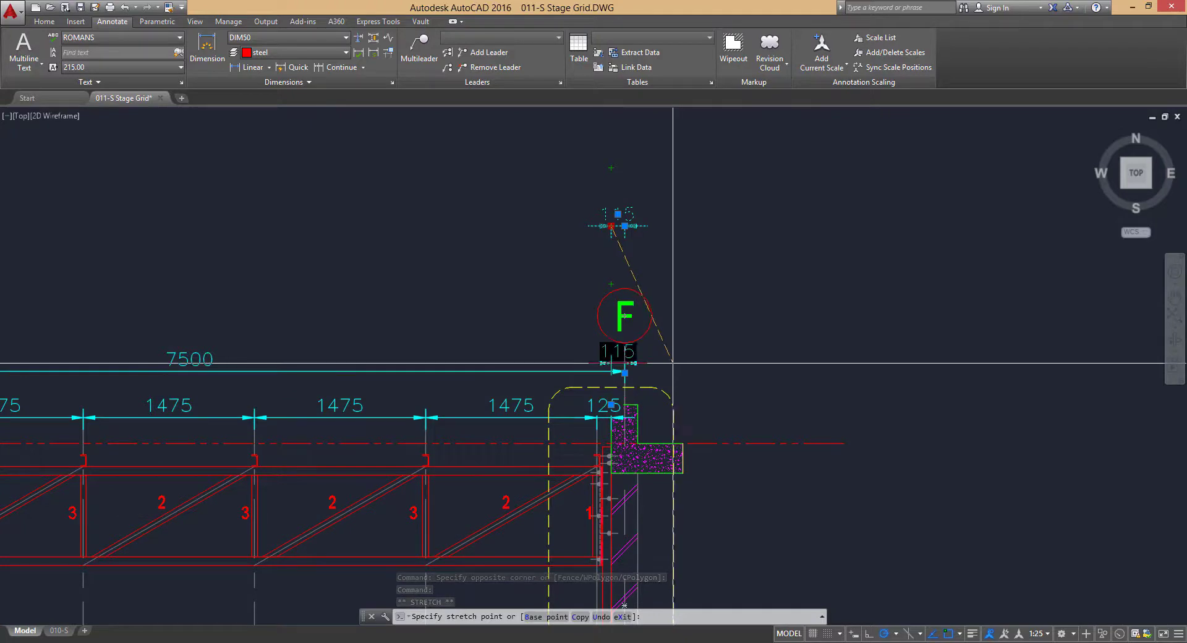
click(611, 255)
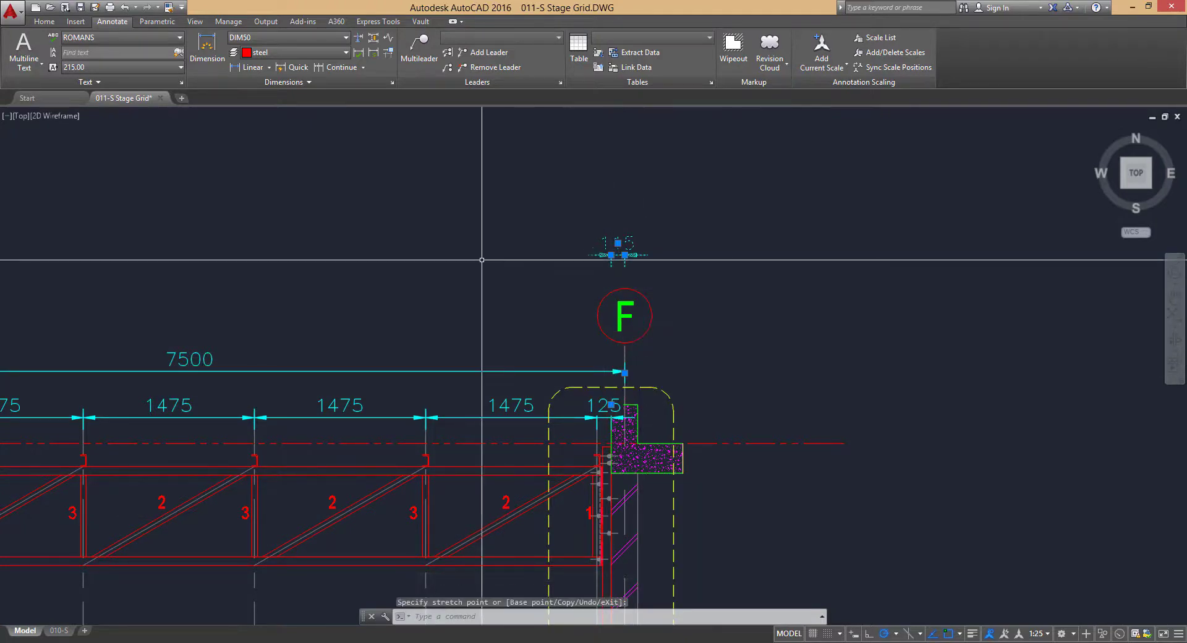
key(Escape)
key(Escape)
Step: Review the dimensions near grid line F, then return to layout 010-S and examine the drawing there
middle_drag(537, 356, 628, 307)
click(626, 302)
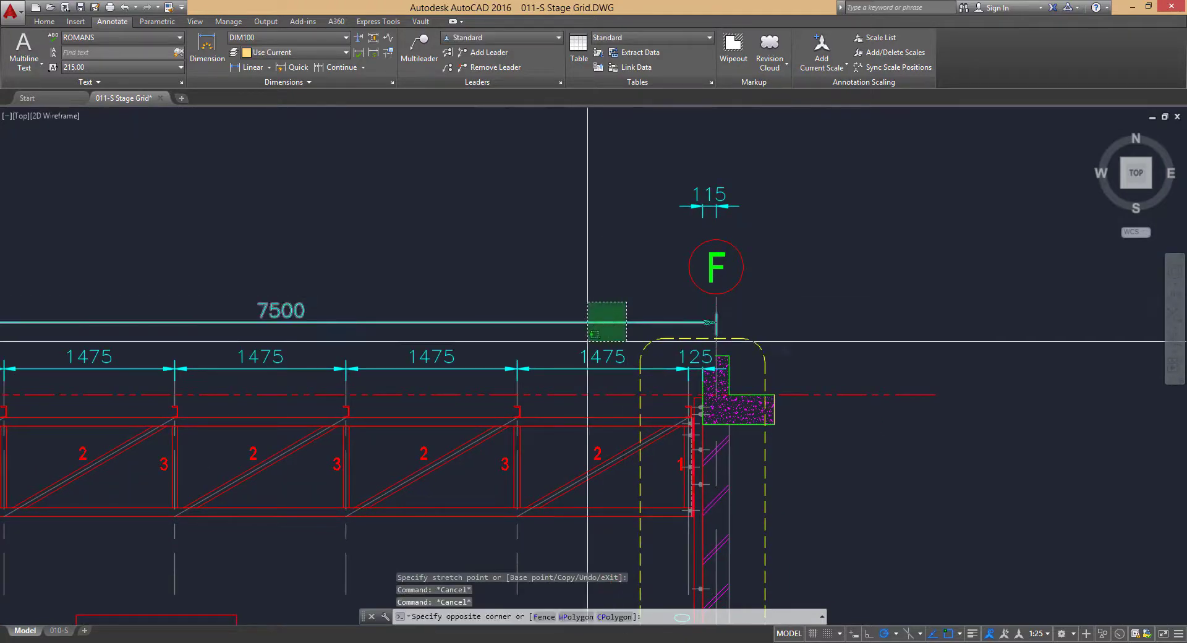
scroll(640, 302, down, 2)
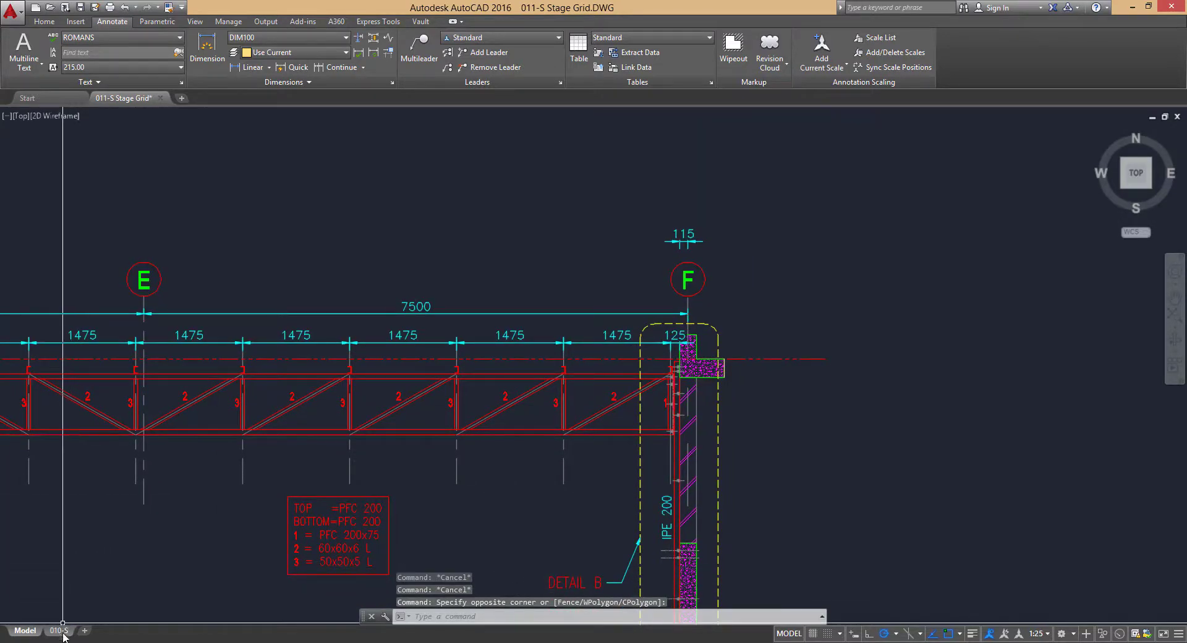
click(59, 630)
scroll(498, 449, up, 4)
scroll(499, 448, up, 2)
middle_drag(499, 448, 671, 482)
scroll(674, 480, down, 2)
Step: Switch to the Tekla Structures model, select the two vertical construction lines near C1 and D, and display the Isometric View
double_click(595, 7)
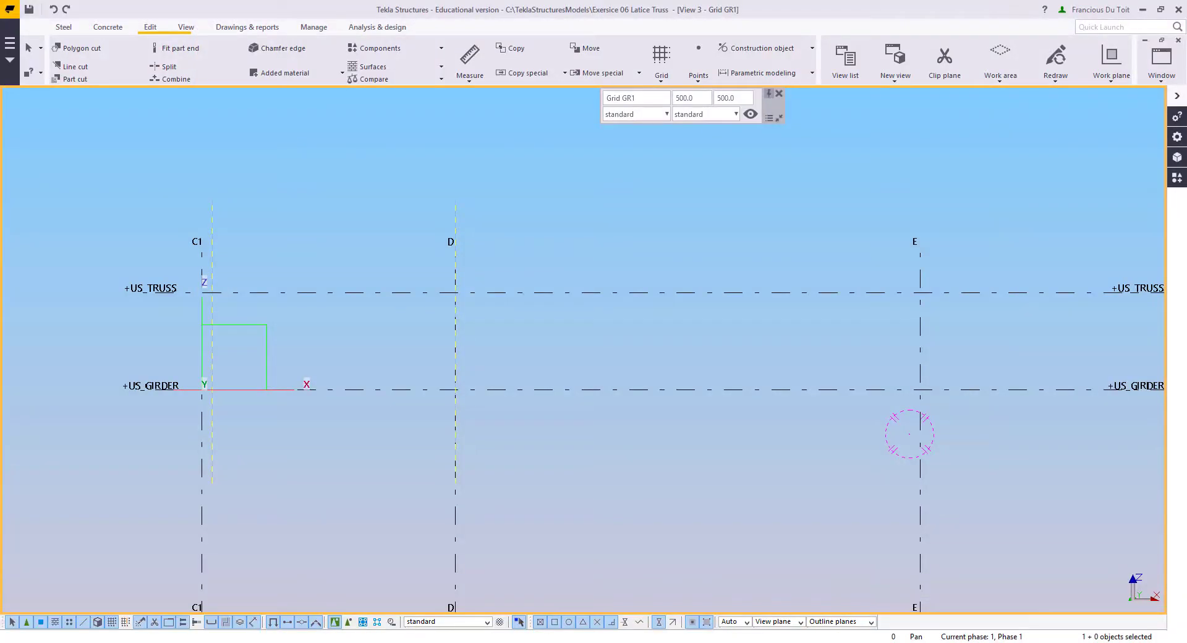
scroll(419, 403, down, 3)
mouse_move(441, 180)
mouse_down()
mouse_move(299, 231)
mouse_move(121, 223)
mouse_move(132, 223)
mouse_up()
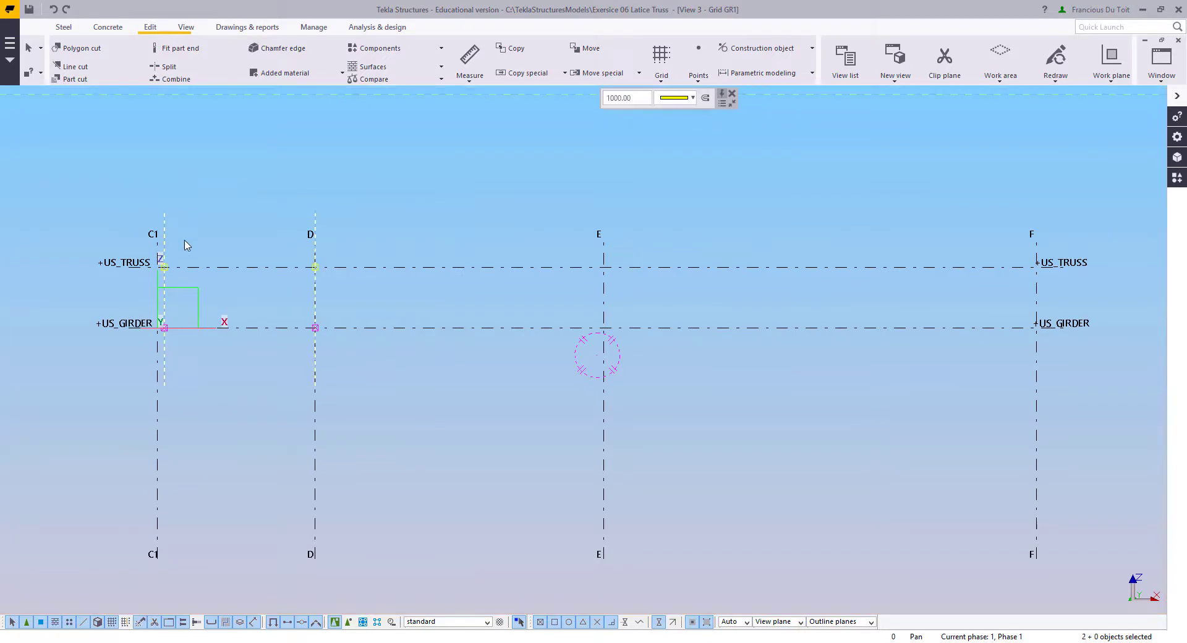
scroll(217, 309, up, 3)
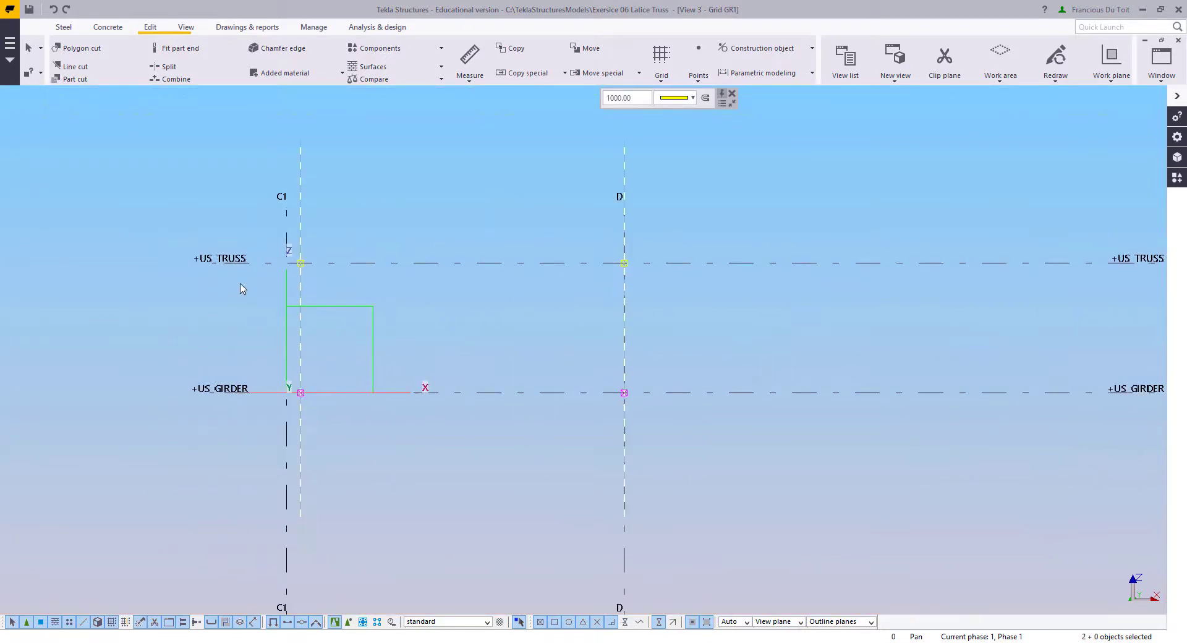
click(1160, 65)
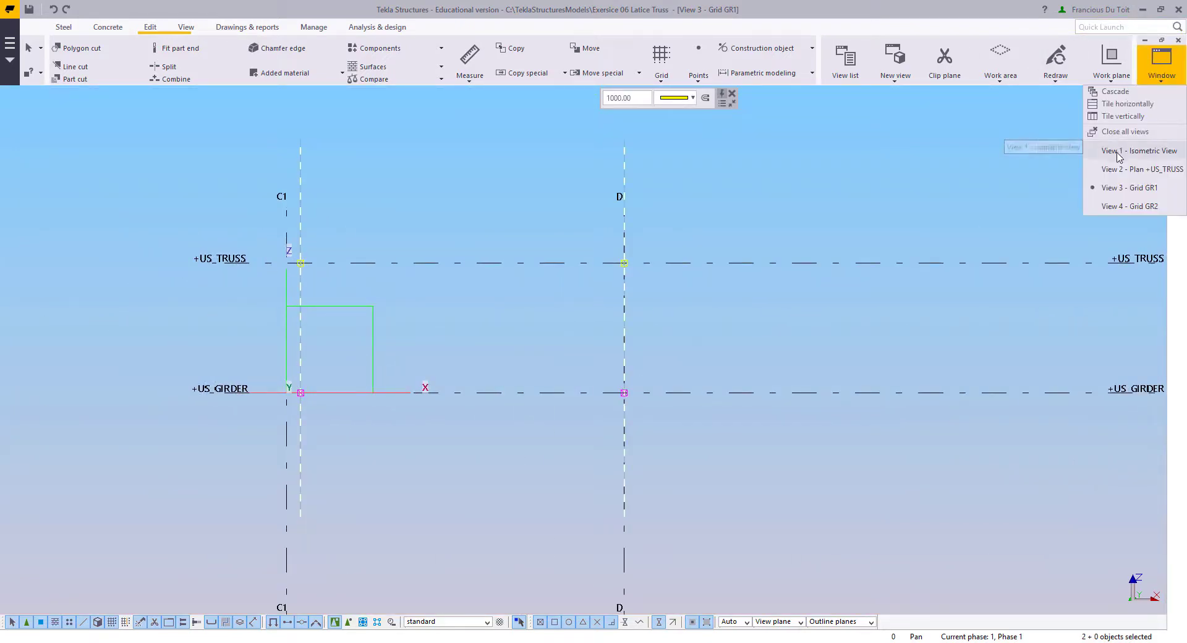
click(1119, 152)
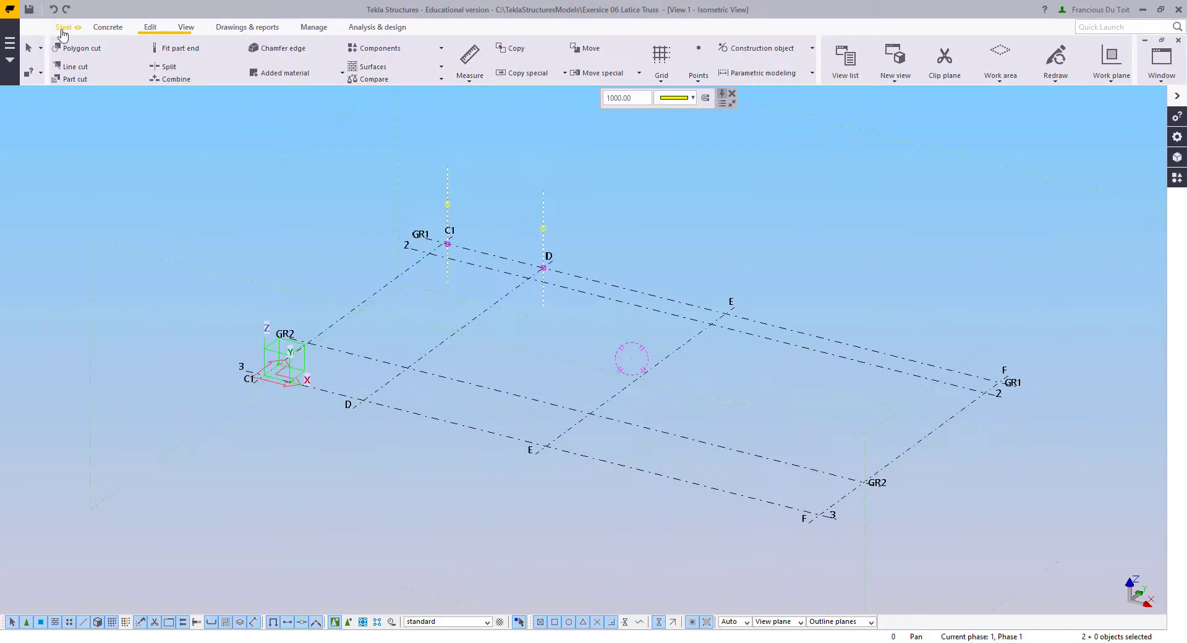
Step: Model two concrete beams from grid line 3 to GR1, one along grid line C1 and one along grid line F
scroll(151, 72, up, 2)
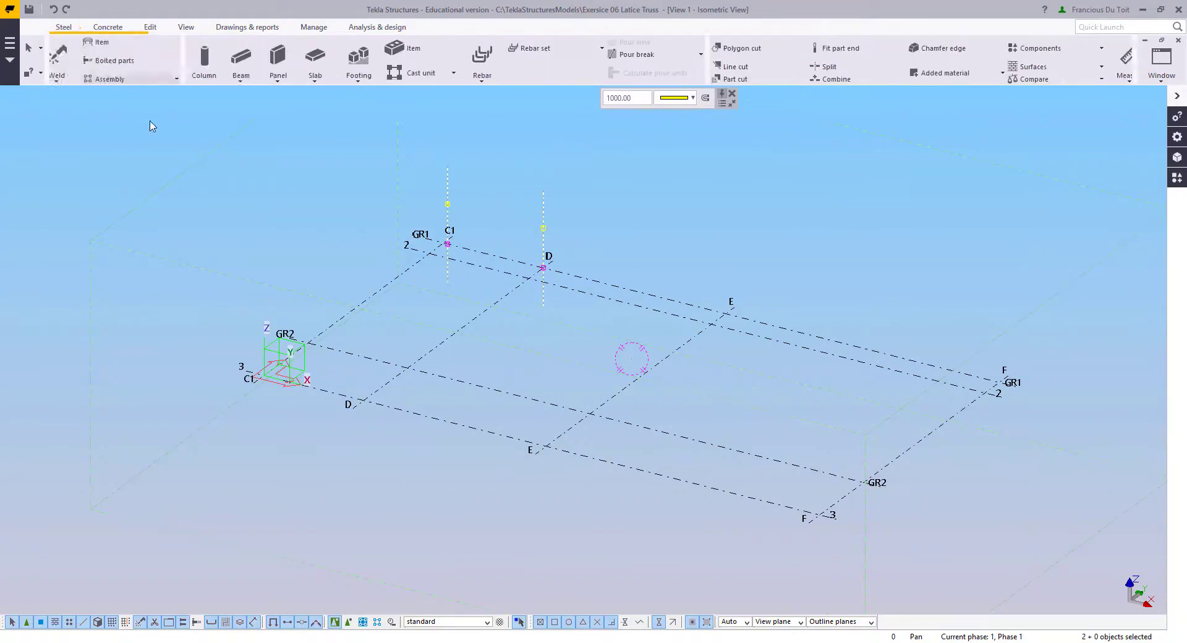
click(113, 27)
click(105, 57)
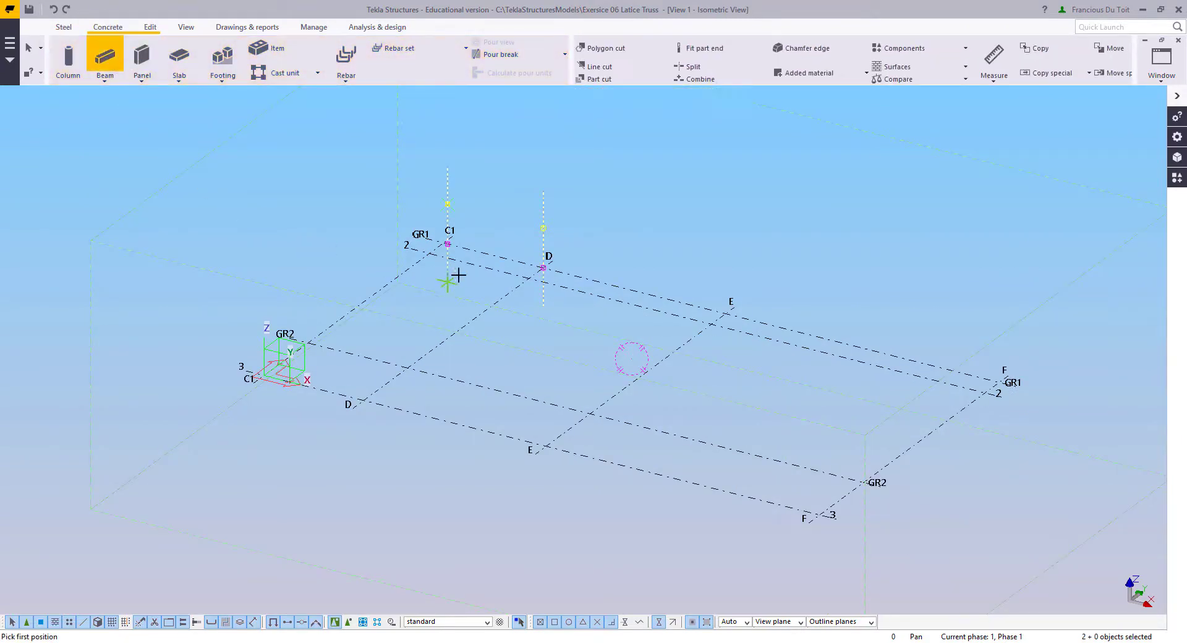
middle_drag(455, 273, 331, 318)
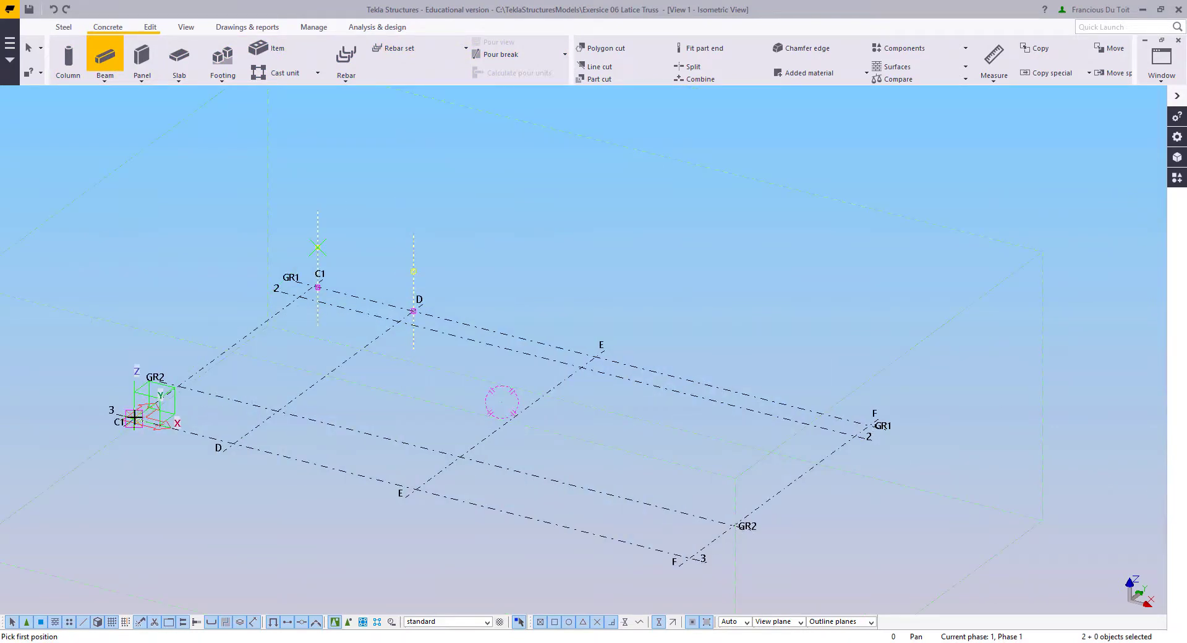
click(133, 419)
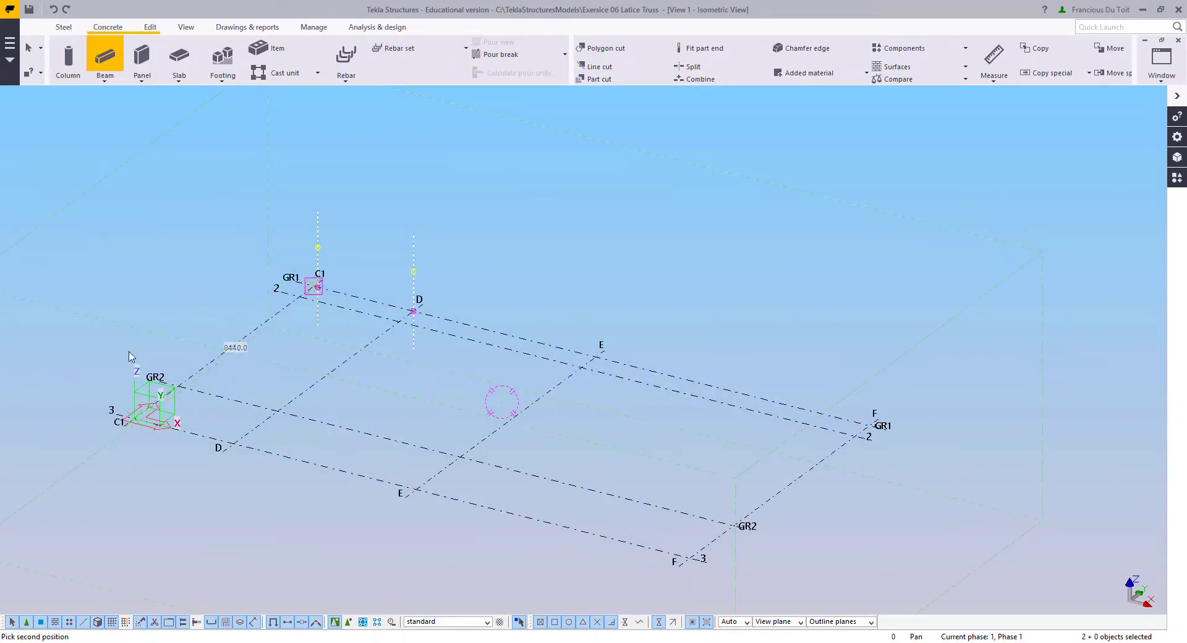
click(318, 287)
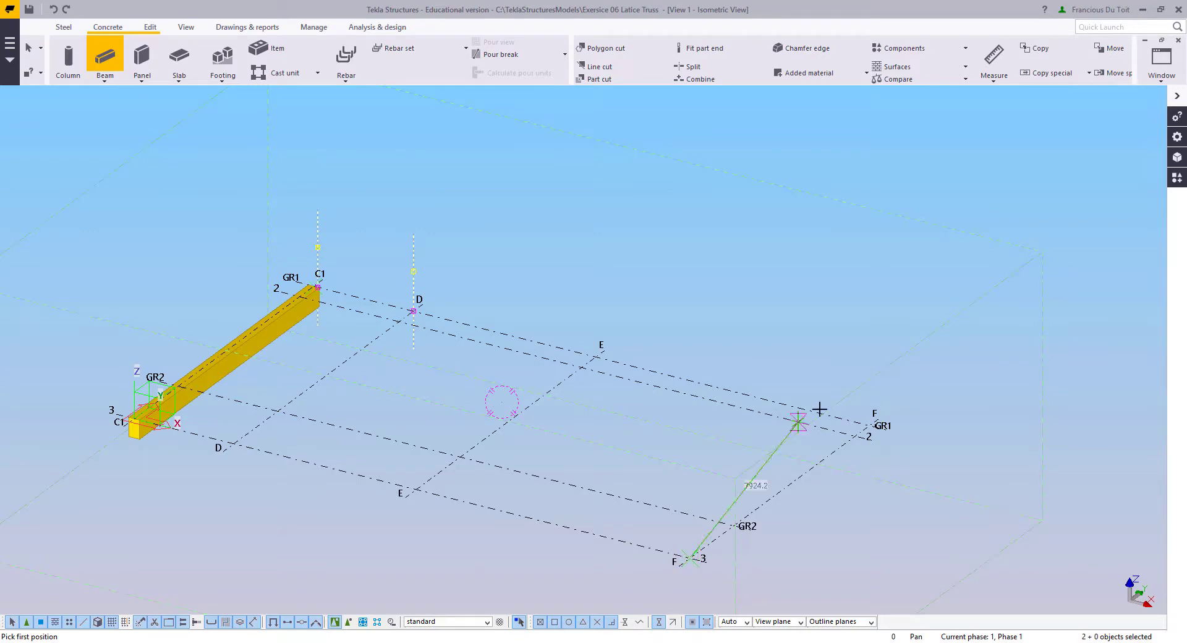
click(873, 425)
right_click(757, 295)
click(795, 299)
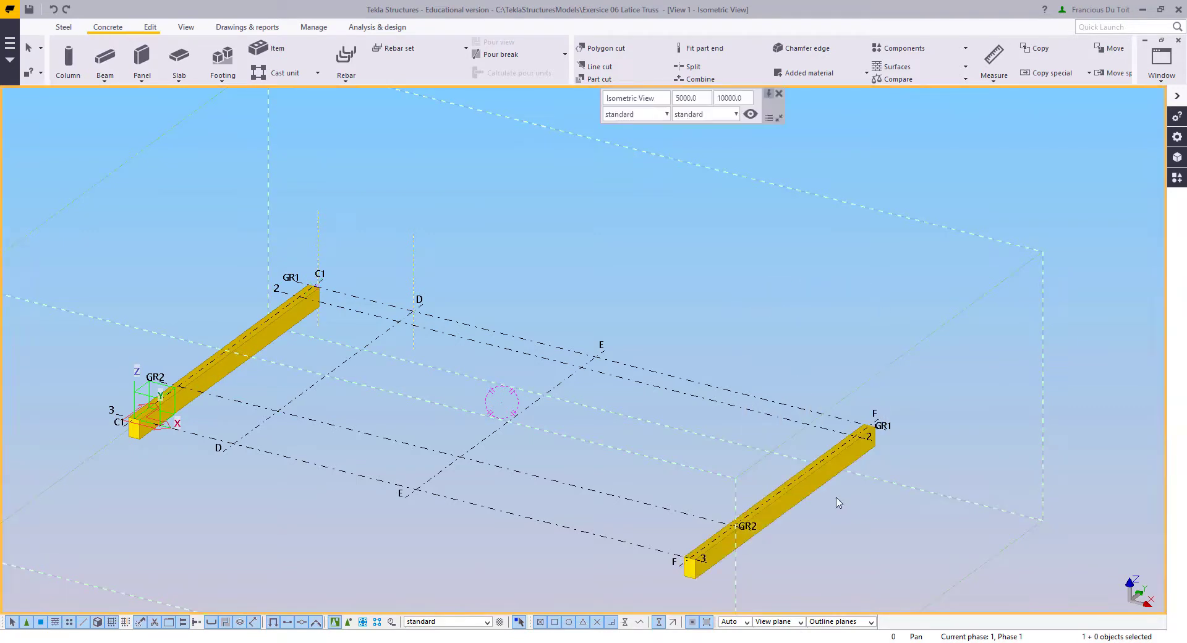
Step: Set the class of both concrete beams on grid lines C1 and F to 8 and clear the selection
double_click(828, 479)
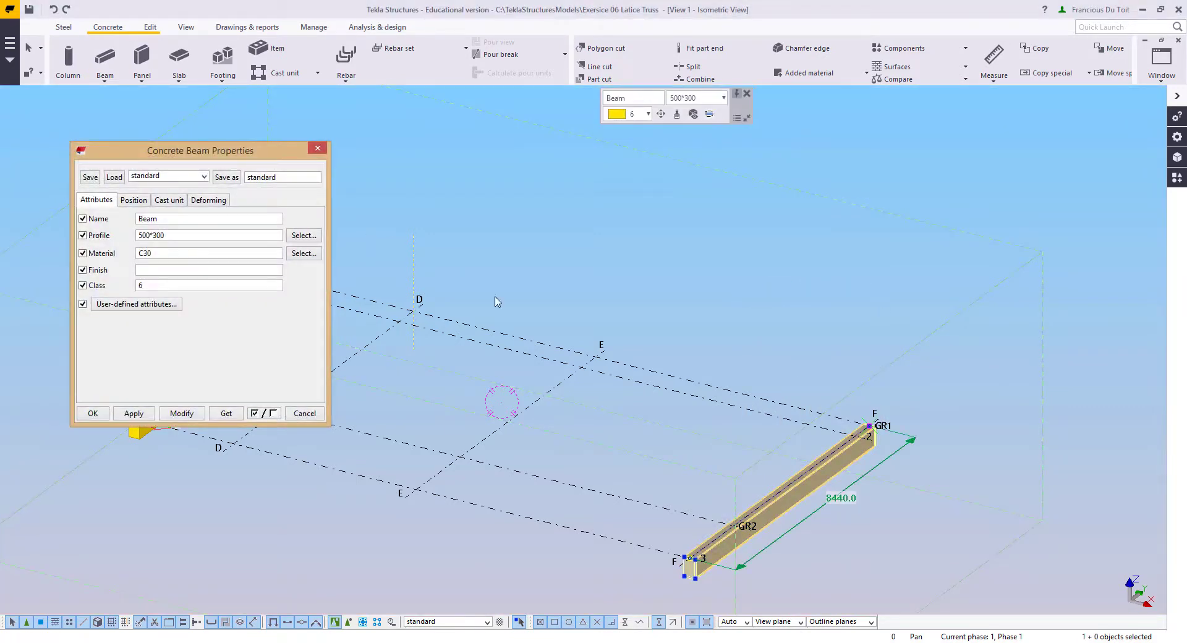
middle_drag(496, 298, 759, 284)
ctrl+click(496, 355)
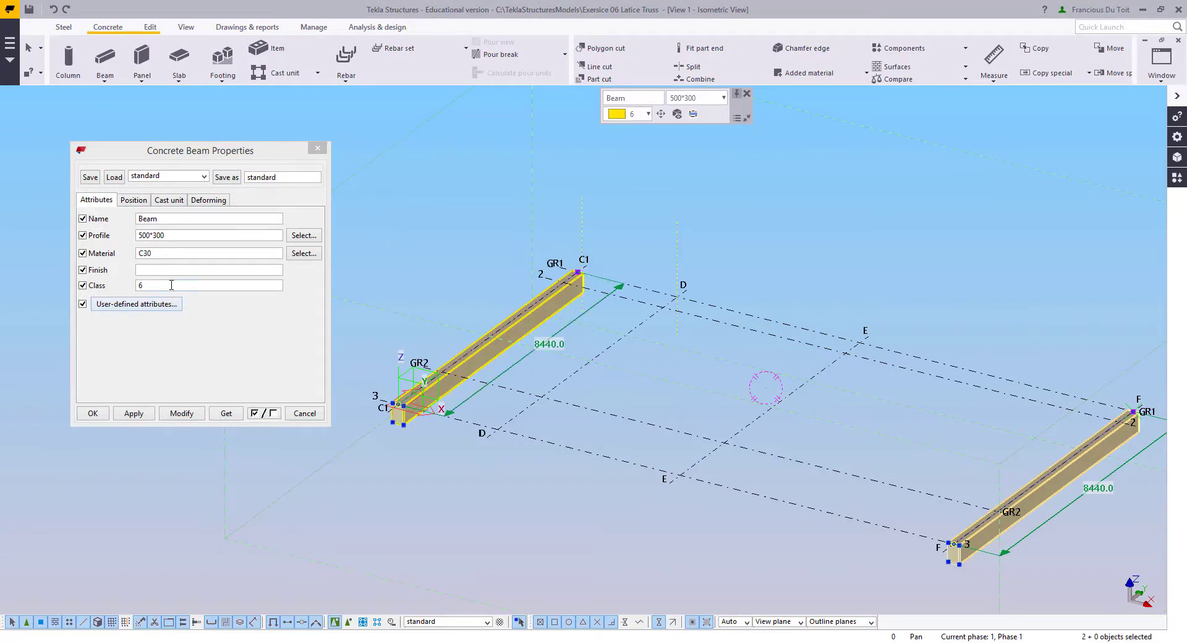
drag(172, 285, 114, 286)
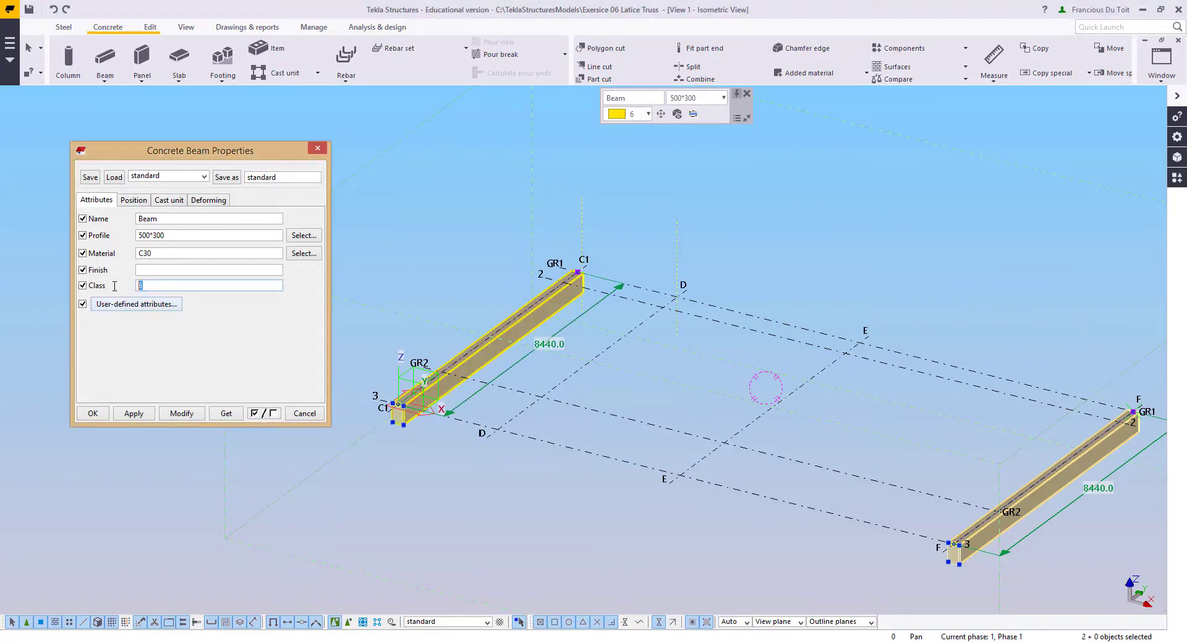
click(177, 418)
middle_drag(493, 412, 548, 446)
scroll(548, 446, up, 1)
click(458, 539)
scroll(487, 414, up, 2)
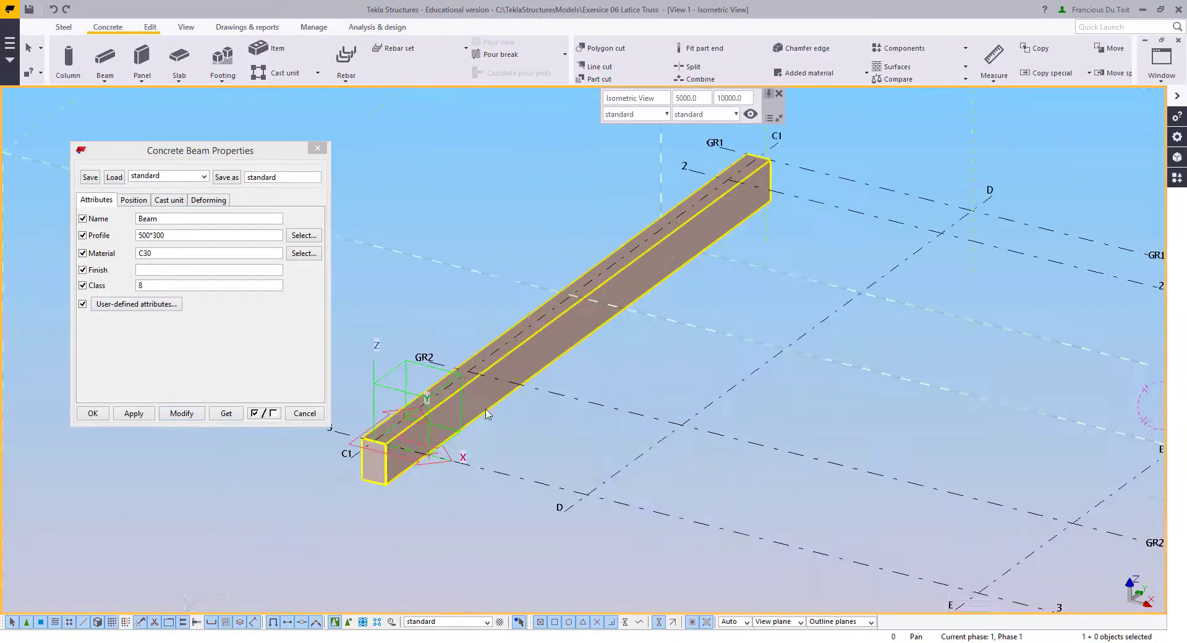
Step: Select both concrete beams on grid lines C1 and F, and calculate 115 × 2 in the calculator for their width
click(487, 414)
scroll(487, 414, down, 2)
middle_drag(1037, 477, 807, 426)
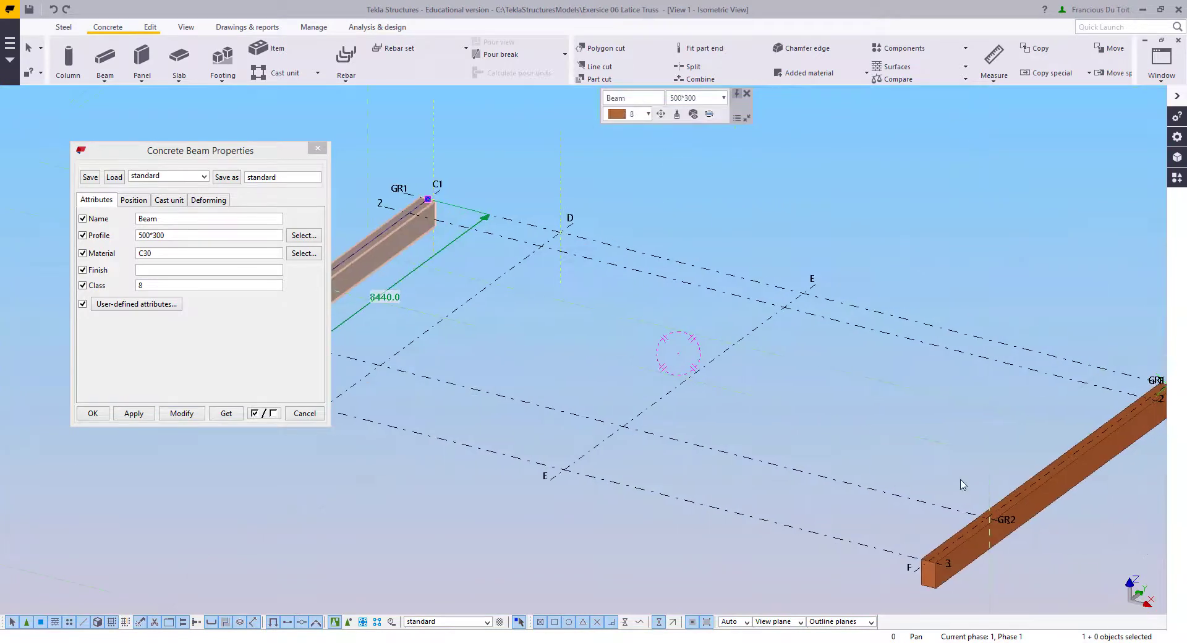
ctrl+click(1016, 512)
key(XF86Calculator)
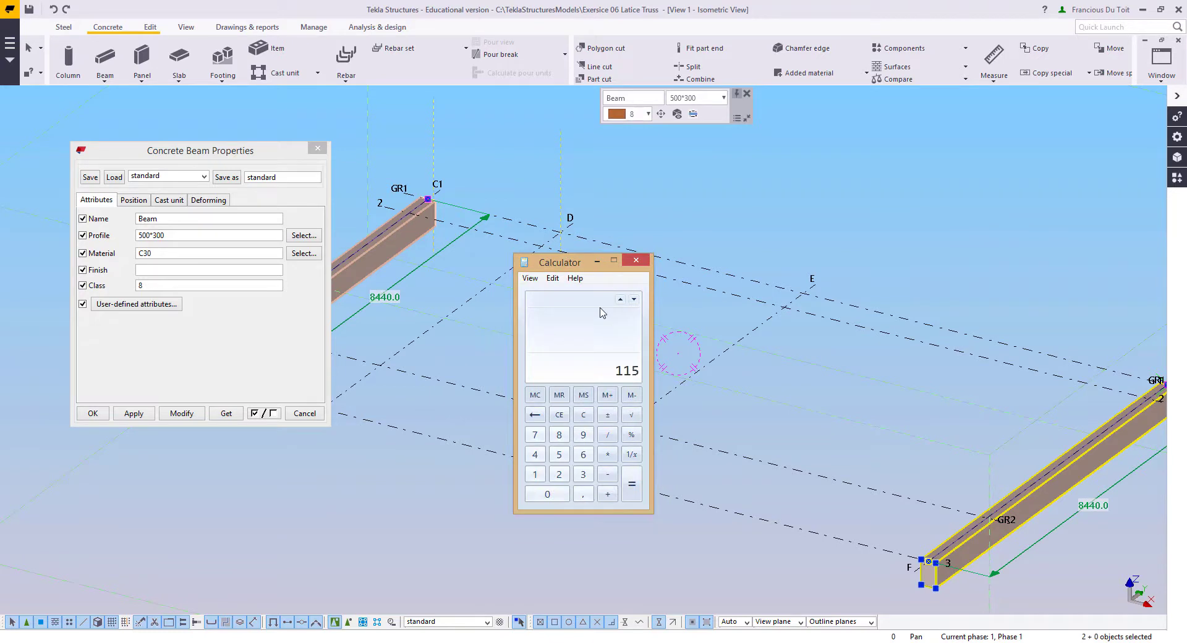
text(2)
key(Return)
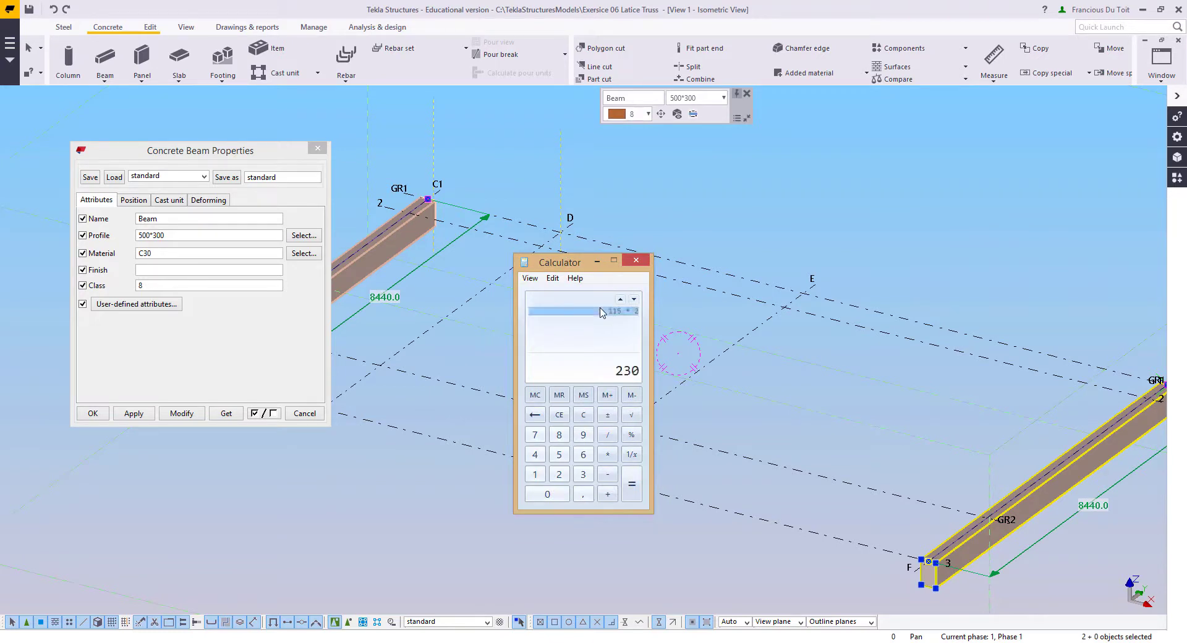
click(636, 260)
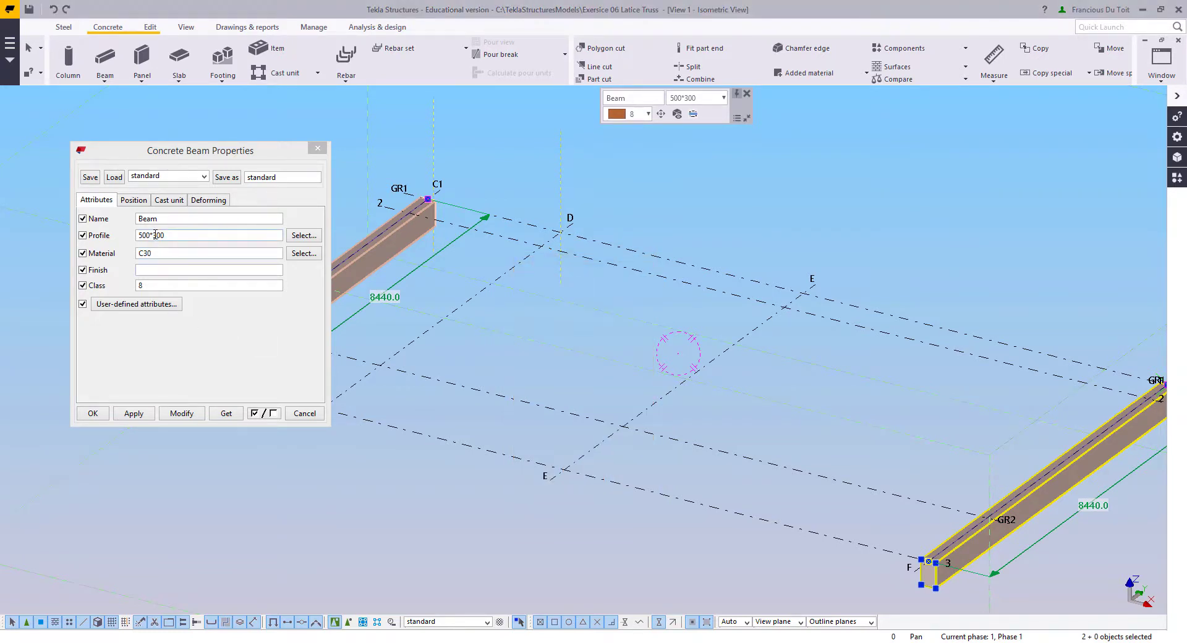
Step: Set the profile of both concrete beams to 4500*230, clear the selection and close the beam properties
drag(155, 234, 213, 235)
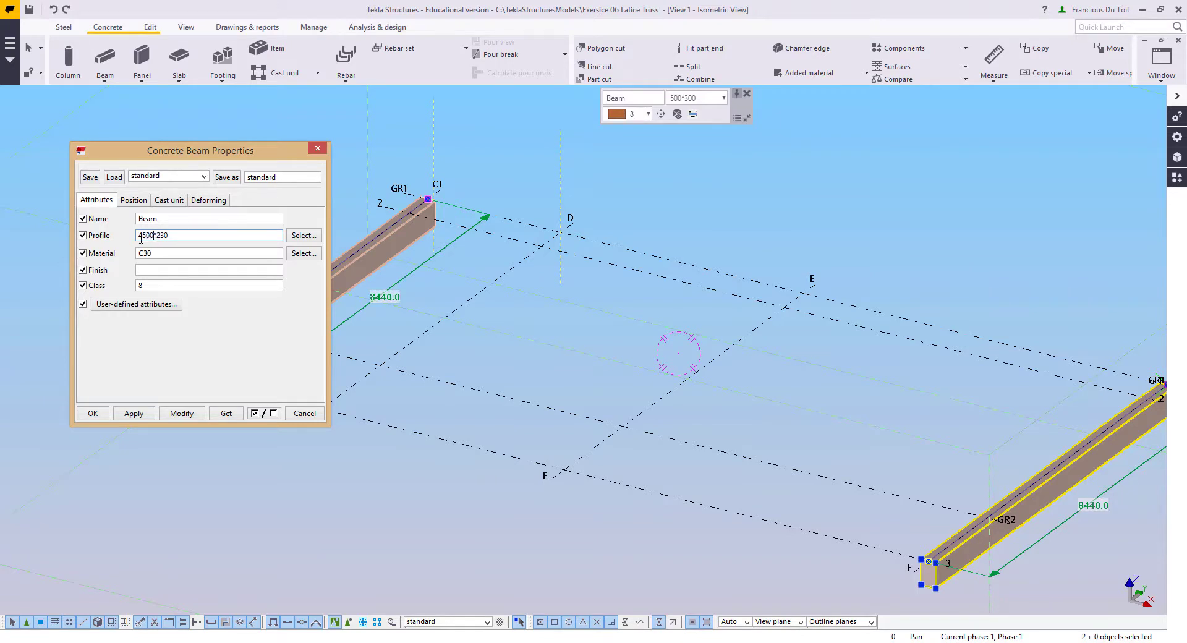
click(186, 414)
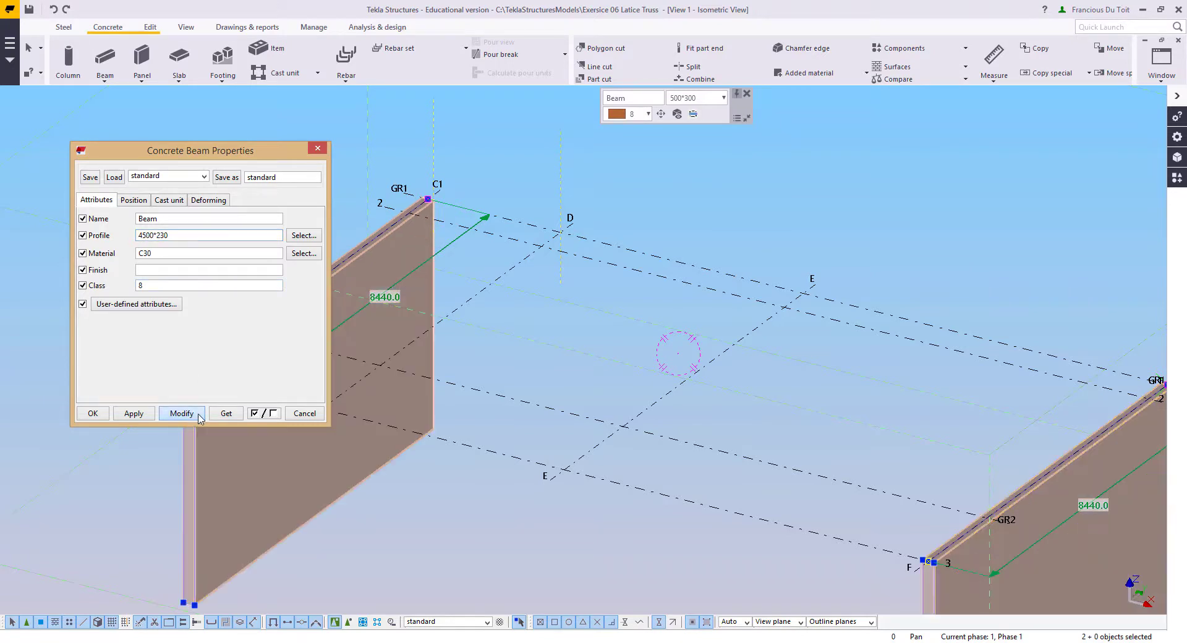
scroll(736, 405, down, 4)
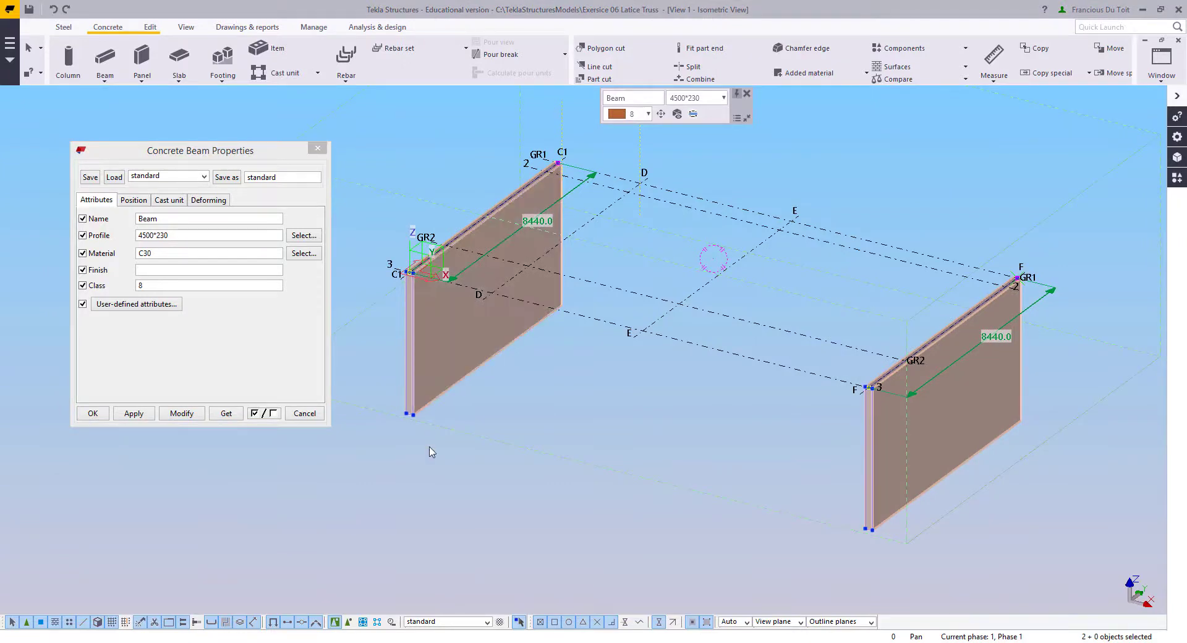
click(585, 422)
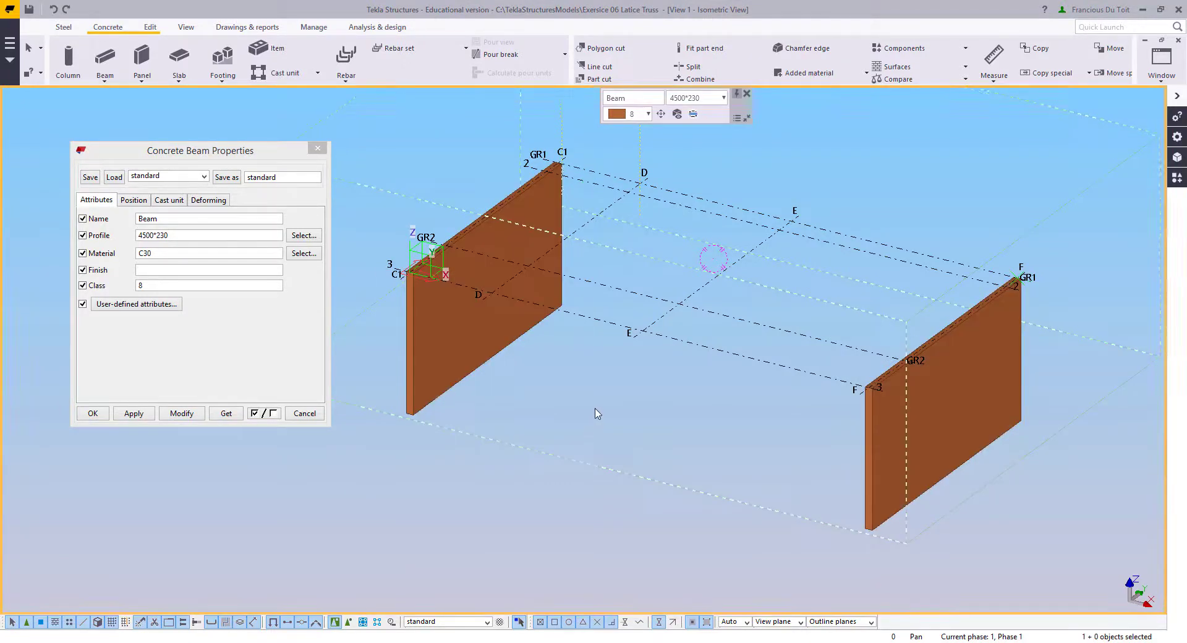
middle_drag(790, 301, 694, 359)
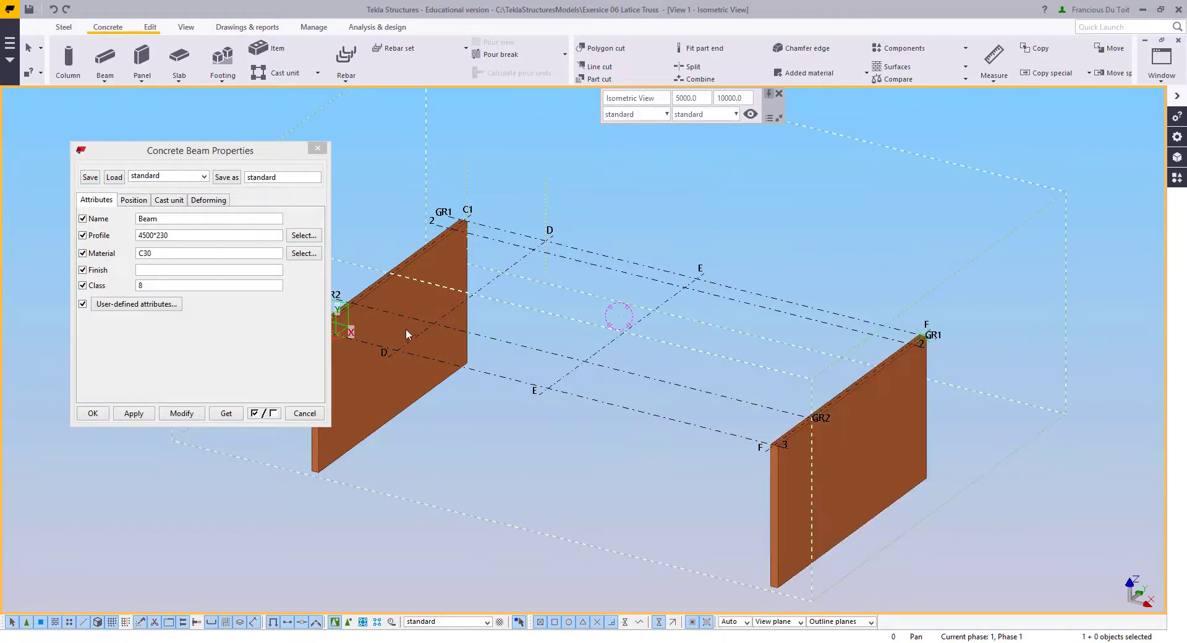
middle_drag(599, 513, 536, 445)
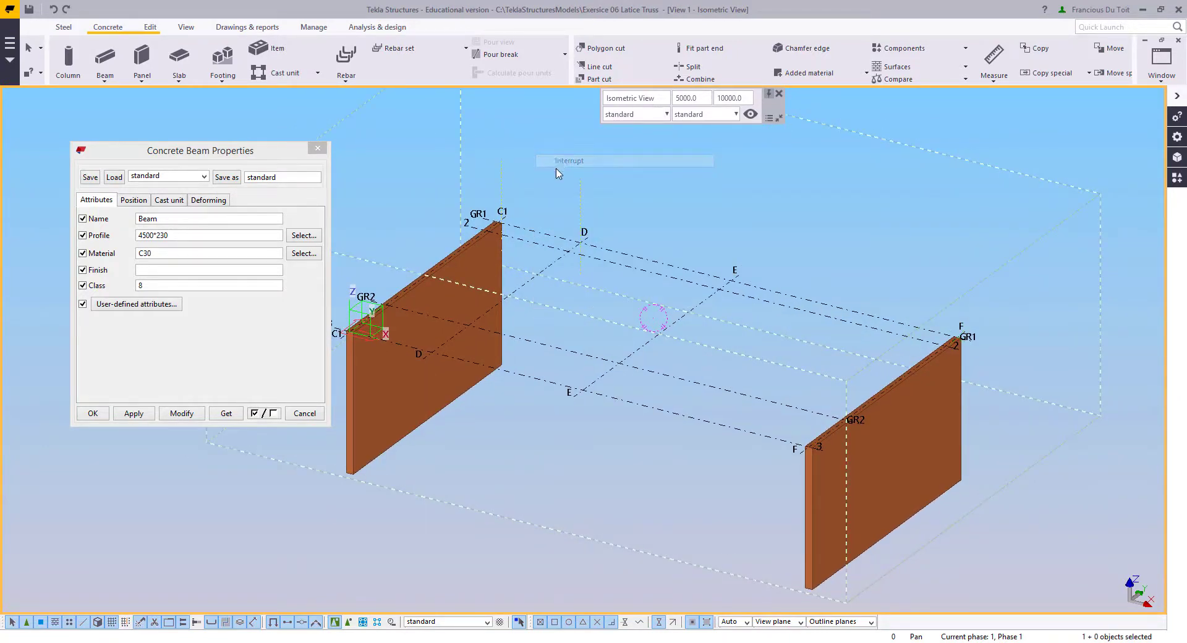
click(319, 149)
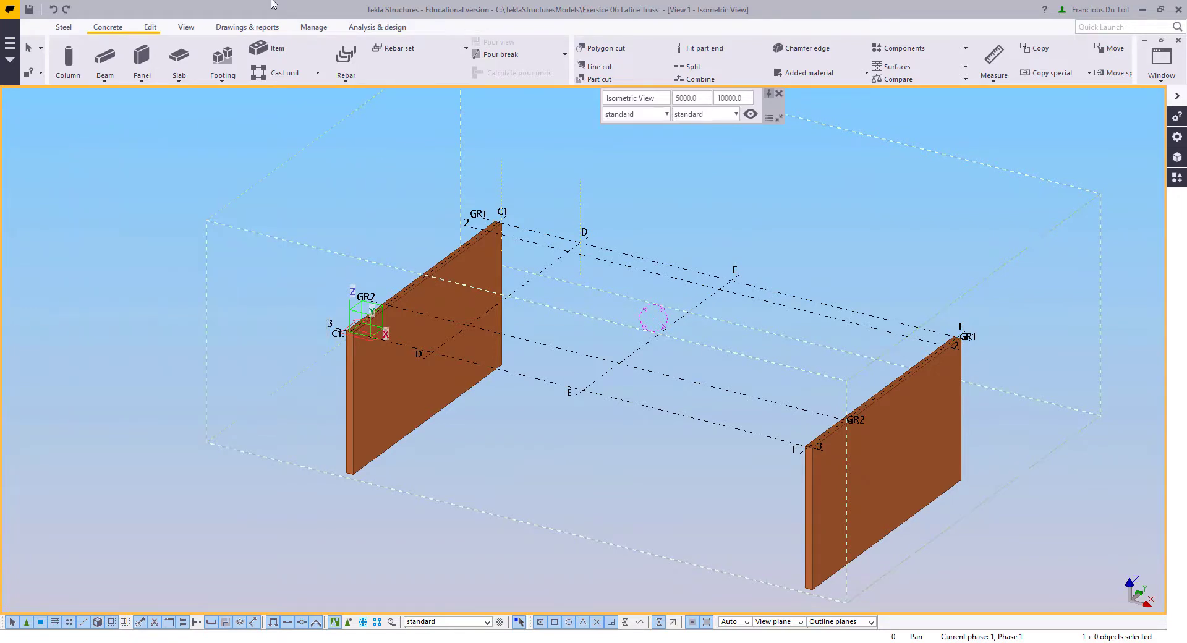
Step: In the Grid GR1 view, measure the distance from grid line F to the concrete wall's inner face at US_GIRDER level
click(1161, 62)
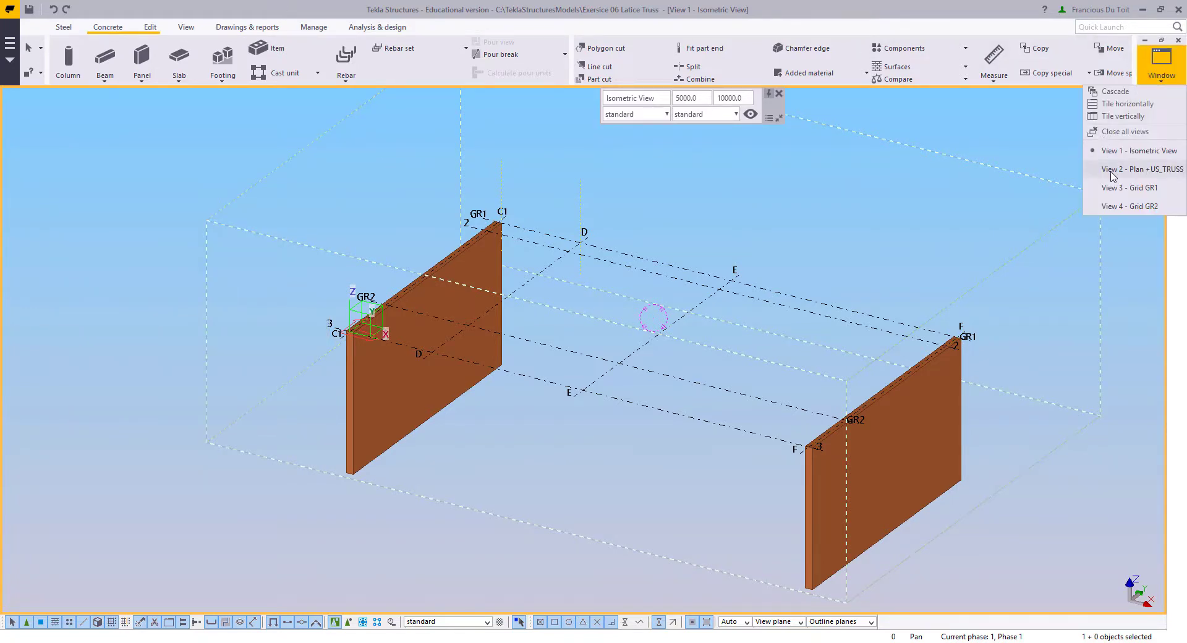
click(1132, 187)
scroll(643, 377, down, 3)
scroll(613, 382, down, 2)
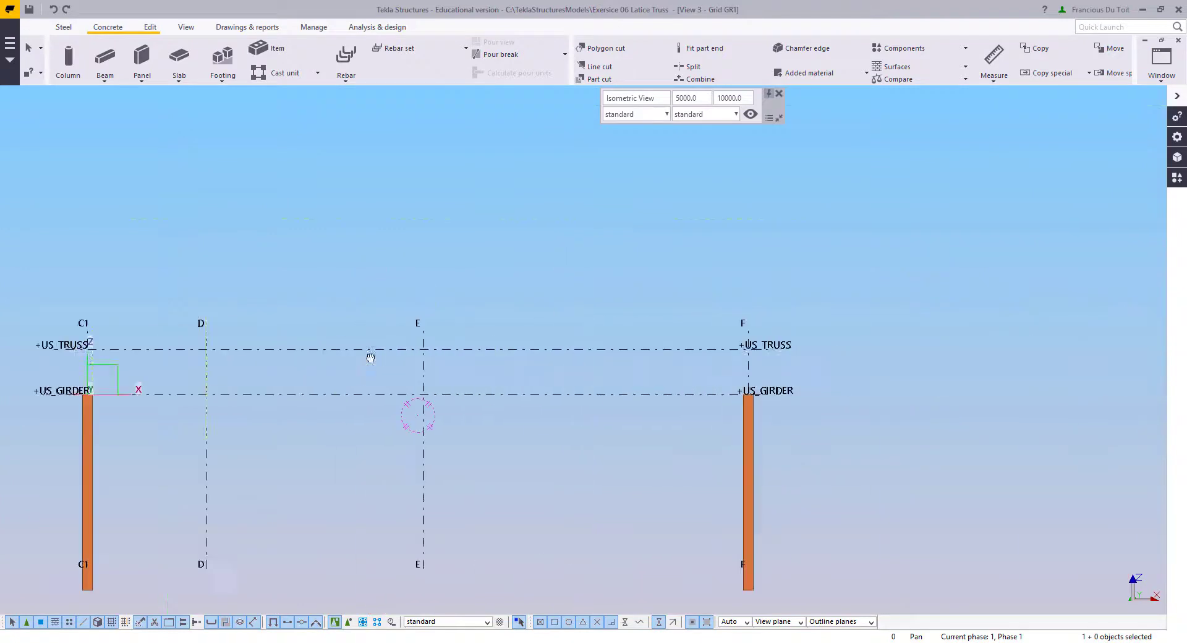
scroll(777, 405, up, 6)
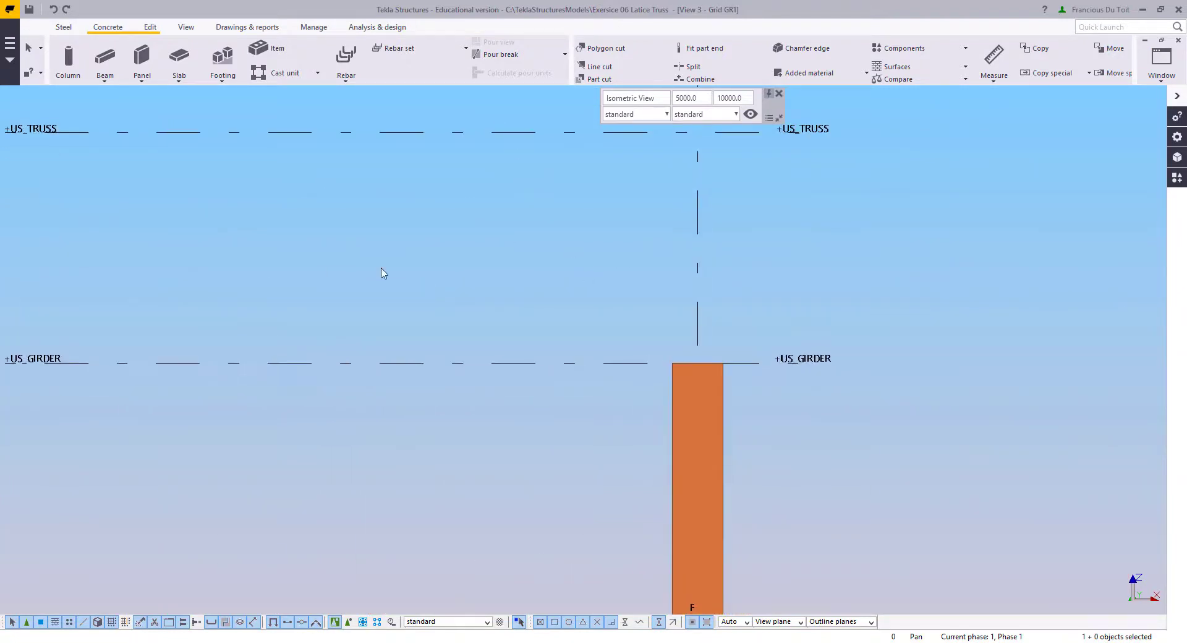
key(f)
click(701, 357)
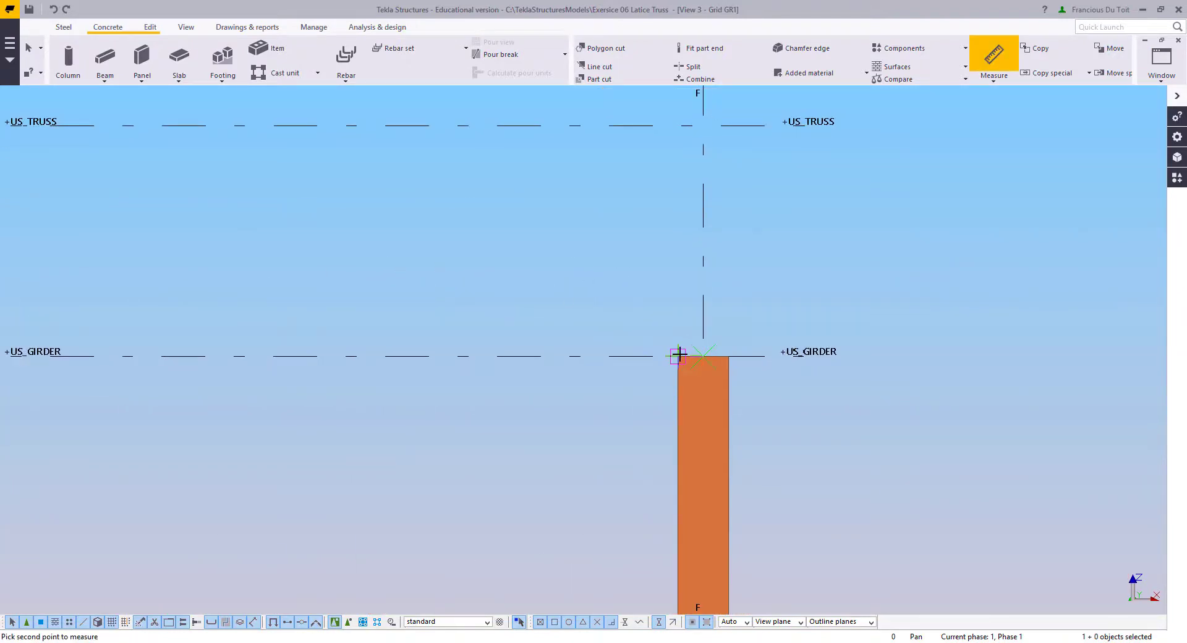
click(679, 355)
scroll(564, 305, down, 2)
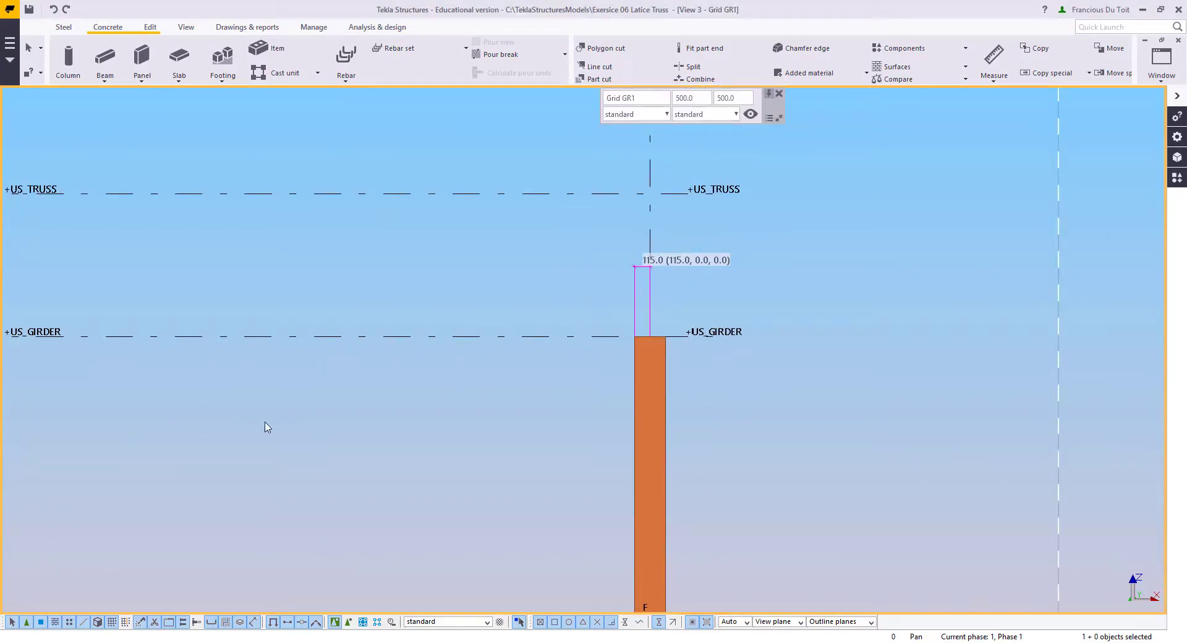
Step: Draw a vertical construction line along the inner face of the concrete wall at grid line F, starting at US_GIRDER level
middle_drag(302, 478, 371, 425)
scroll(369, 439, down, 2)
middle_drag(410, 325, 422, 375)
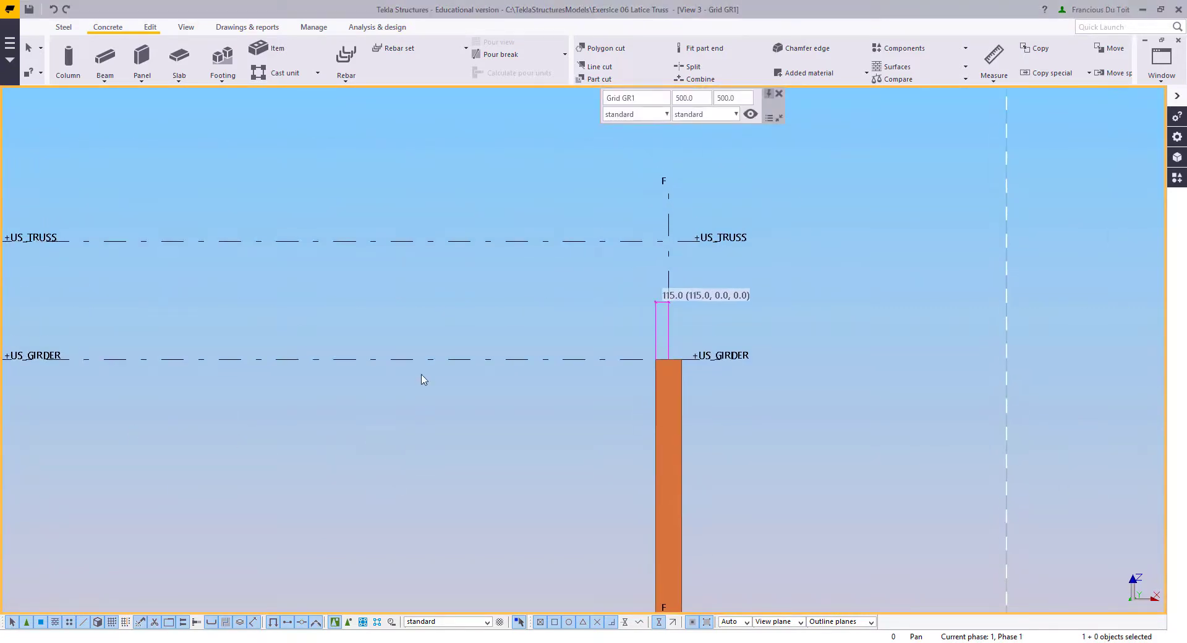
right_click(413, 315)
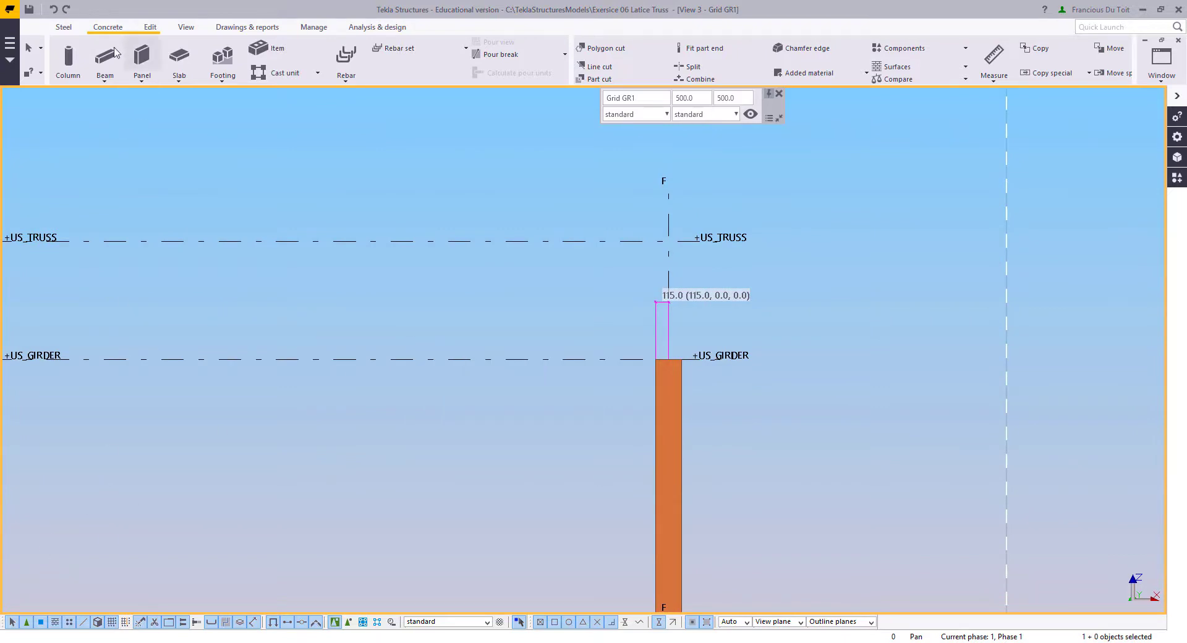
click(64, 27)
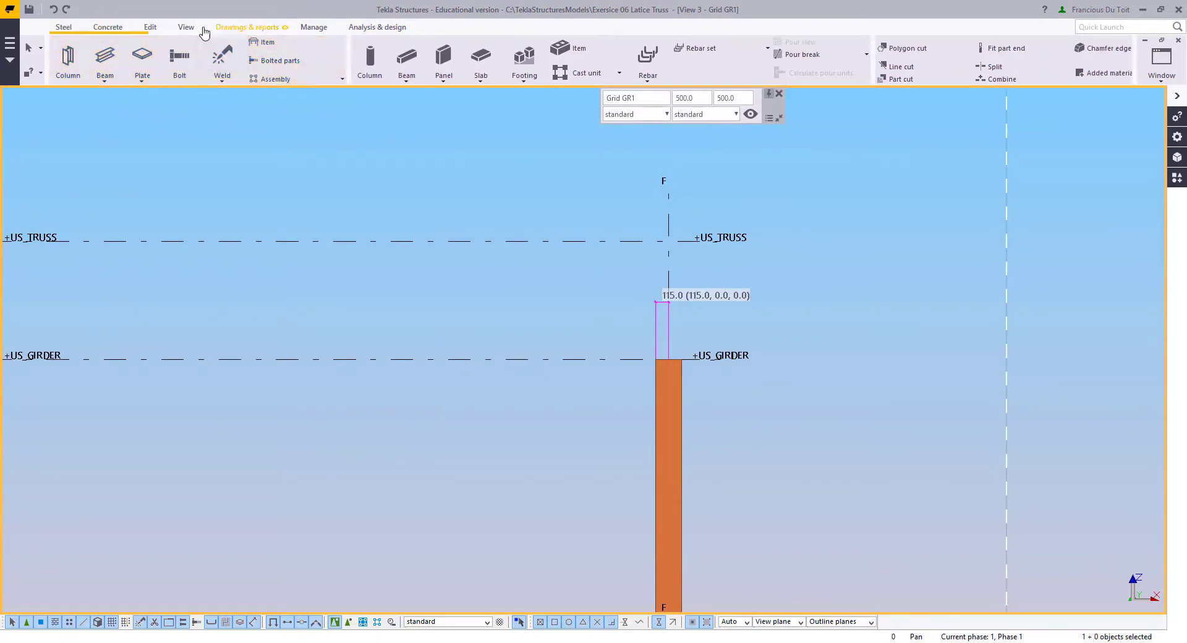
click(150, 27)
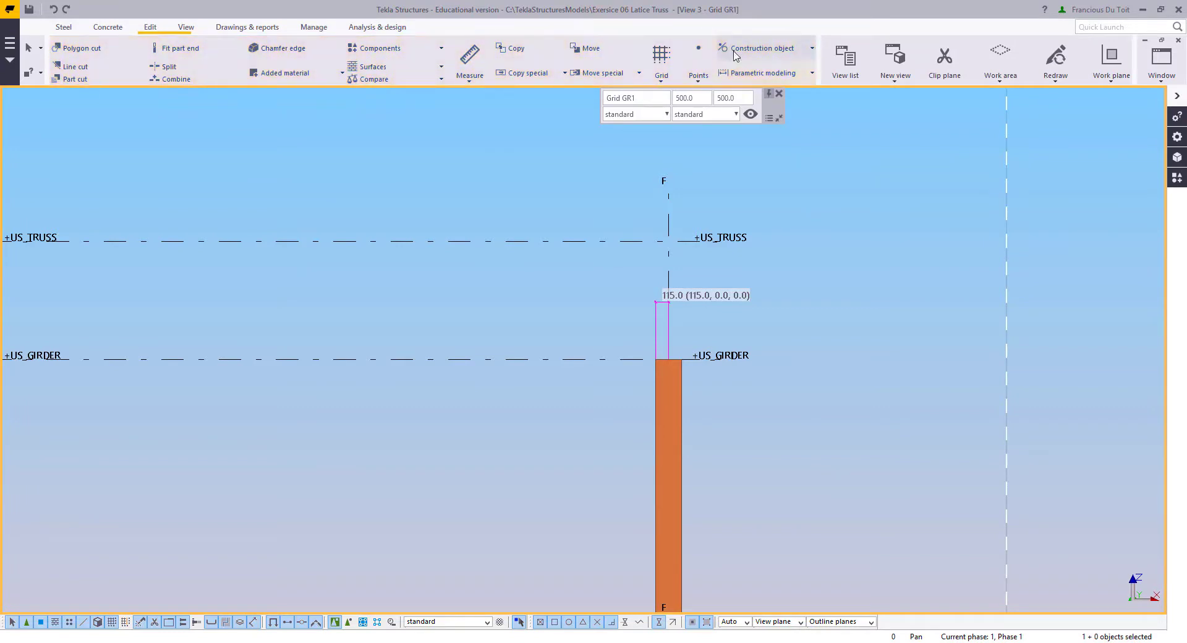
click(812, 48)
click(736, 74)
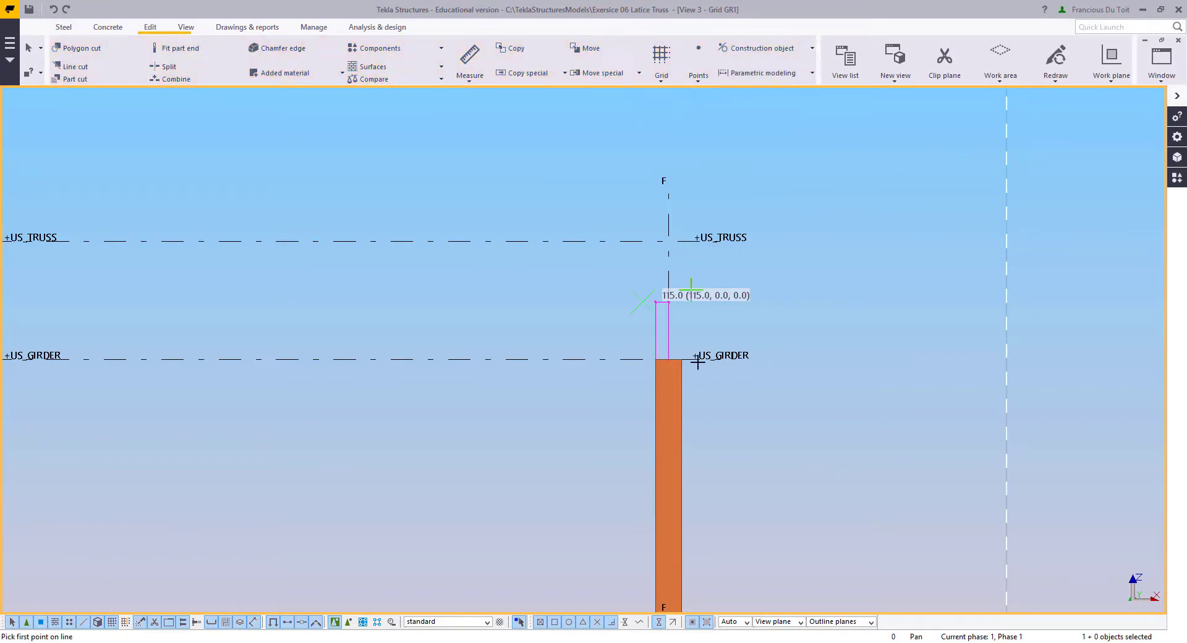
click(646, 359)
click(759, 51)
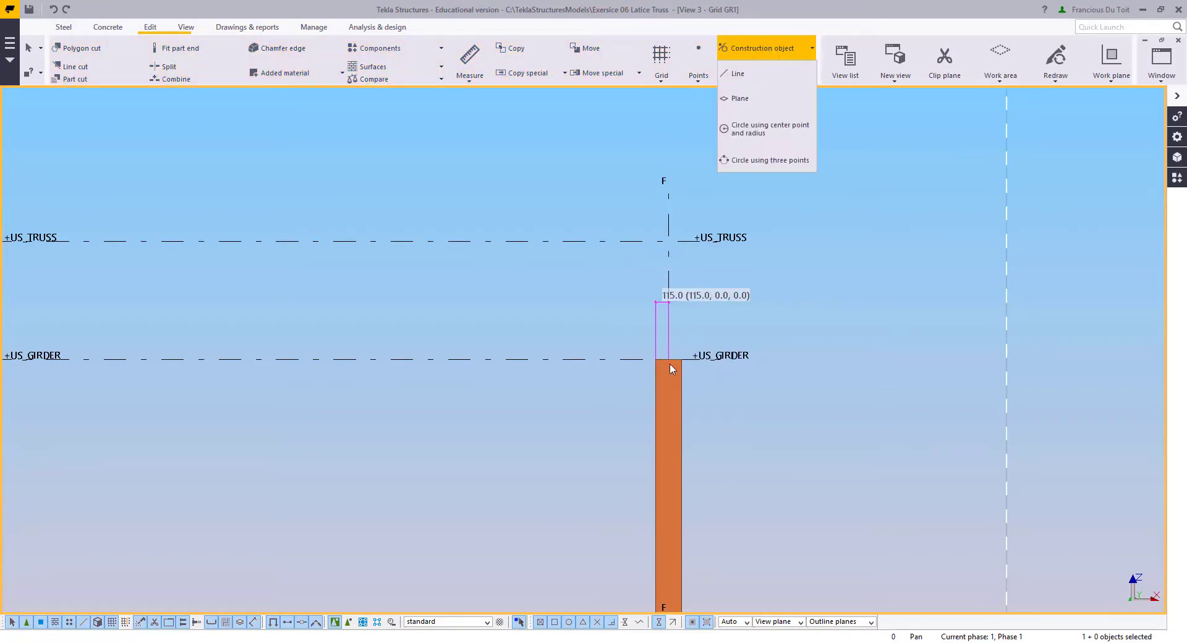
click(734, 74)
middle_drag(685, 280, 651, 204)
scroll(622, 281, up, 2)
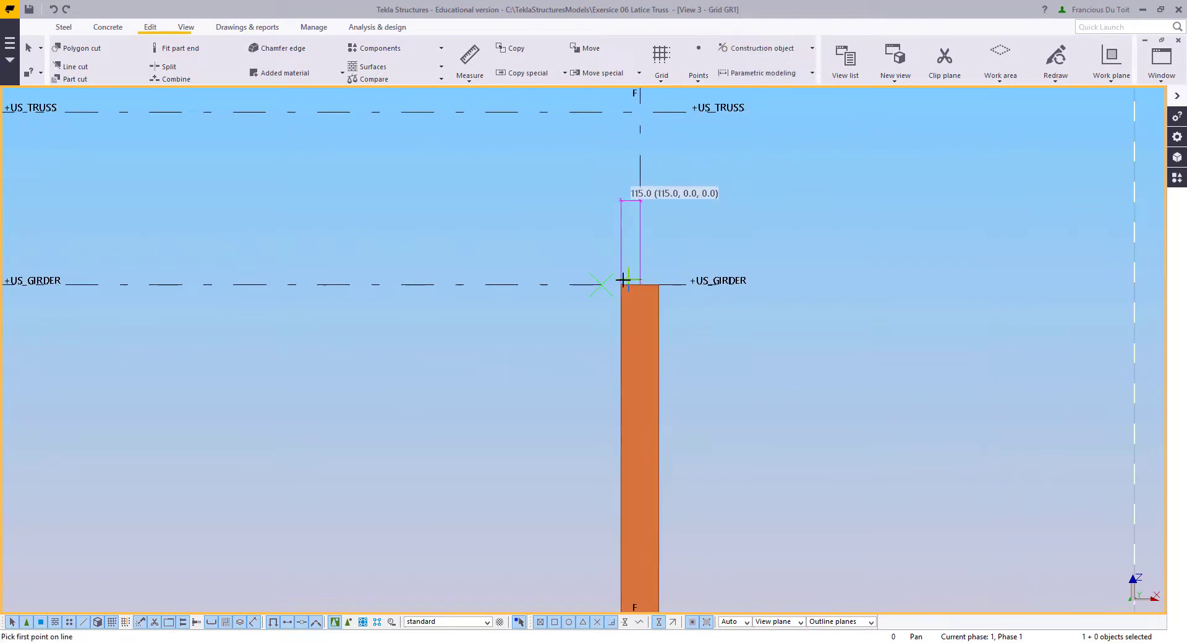
click(620, 283)
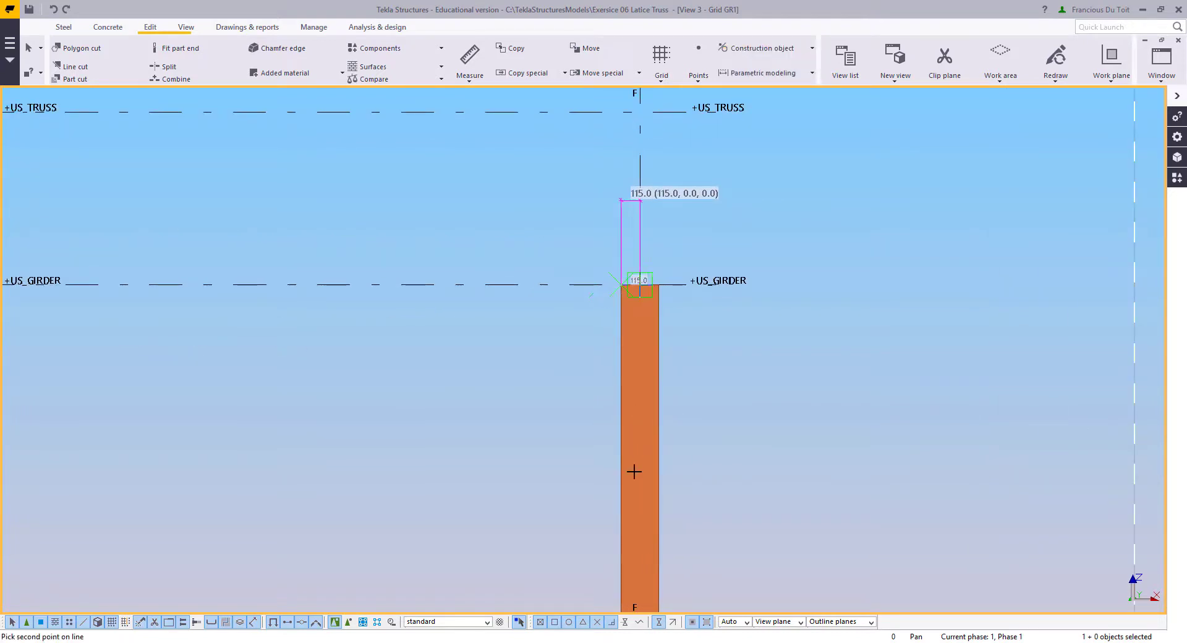
click(621, 542)
right_click(436, 349)
click(456, 357)
Step: Copy the construction line at the wall's inner face linearly once, with dX -125 and dY and dZ at 0
click(626, 187)
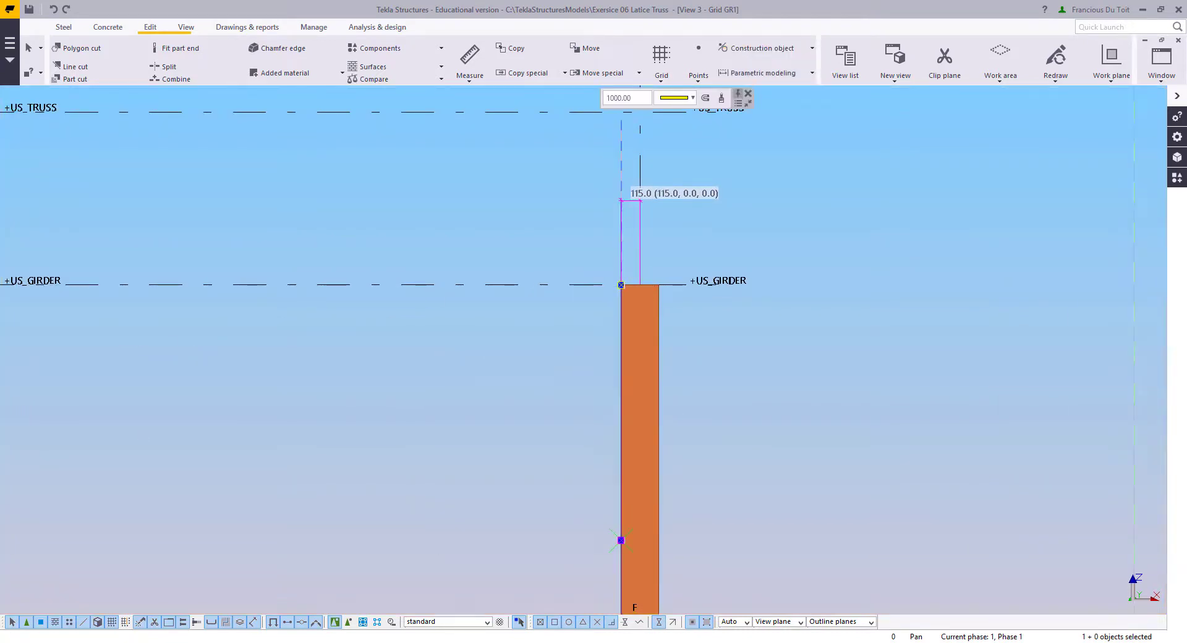
right_click(444, 223)
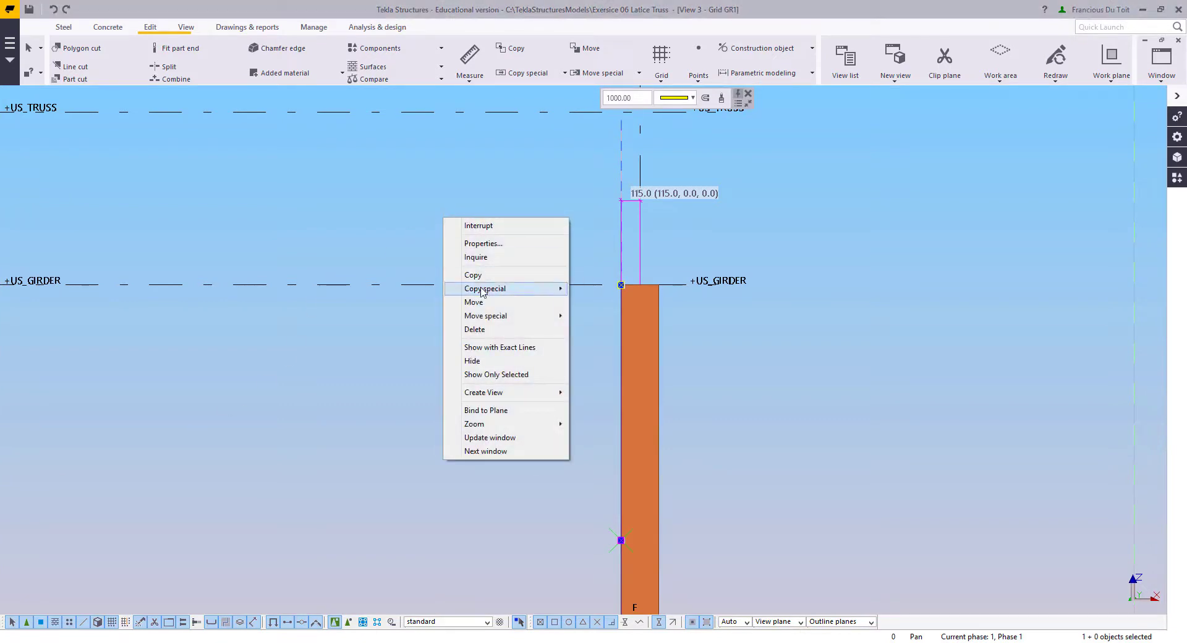
mouse_move(487, 289)
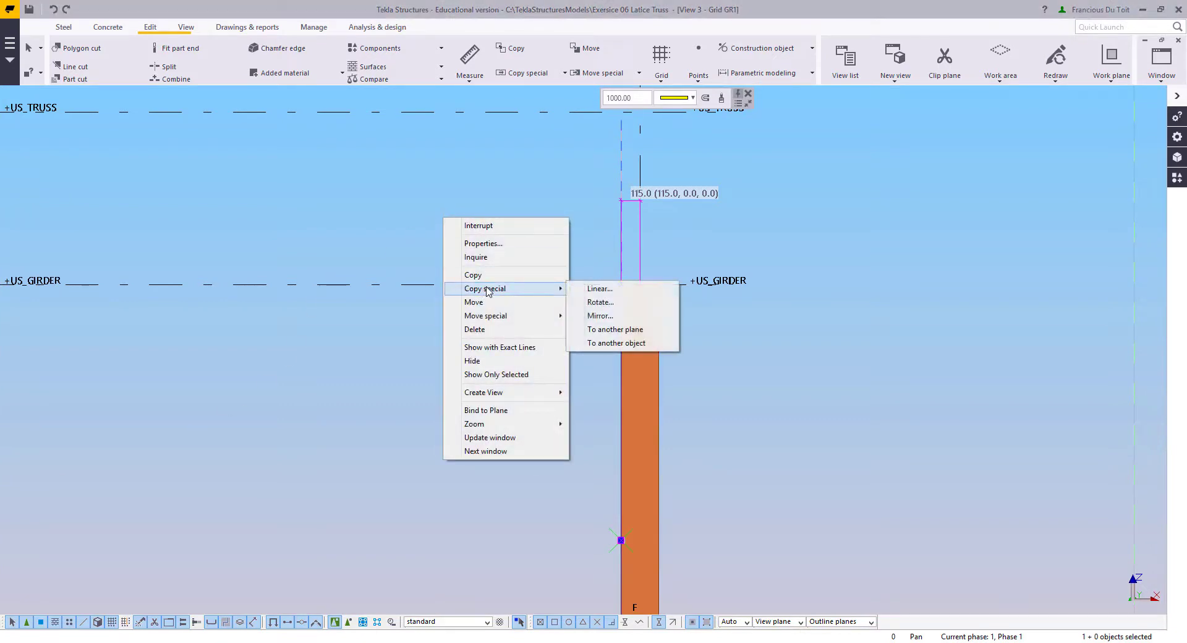
click(597, 289)
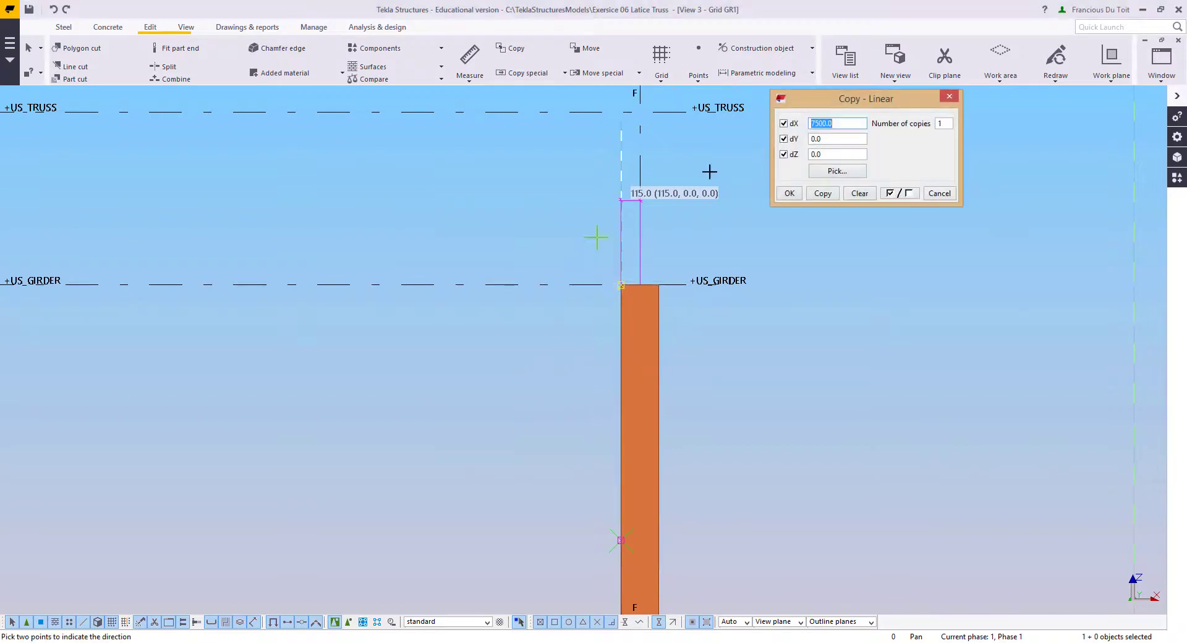
click(861, 197)
right_click(686, 226)
click(702, 234)
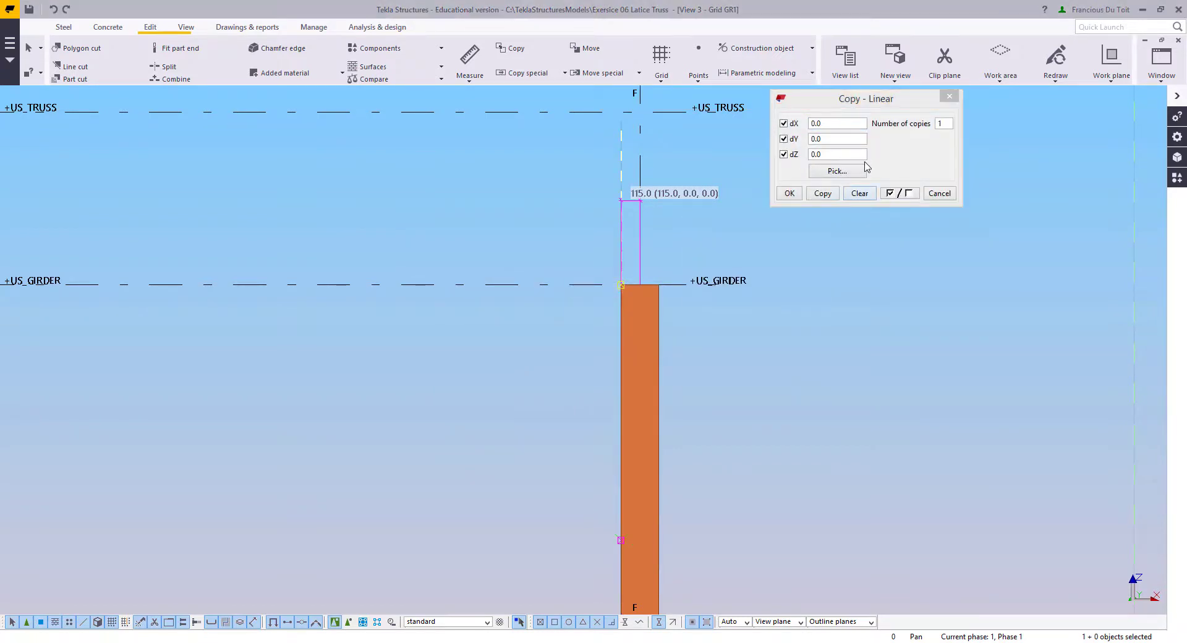
click(828, 123)
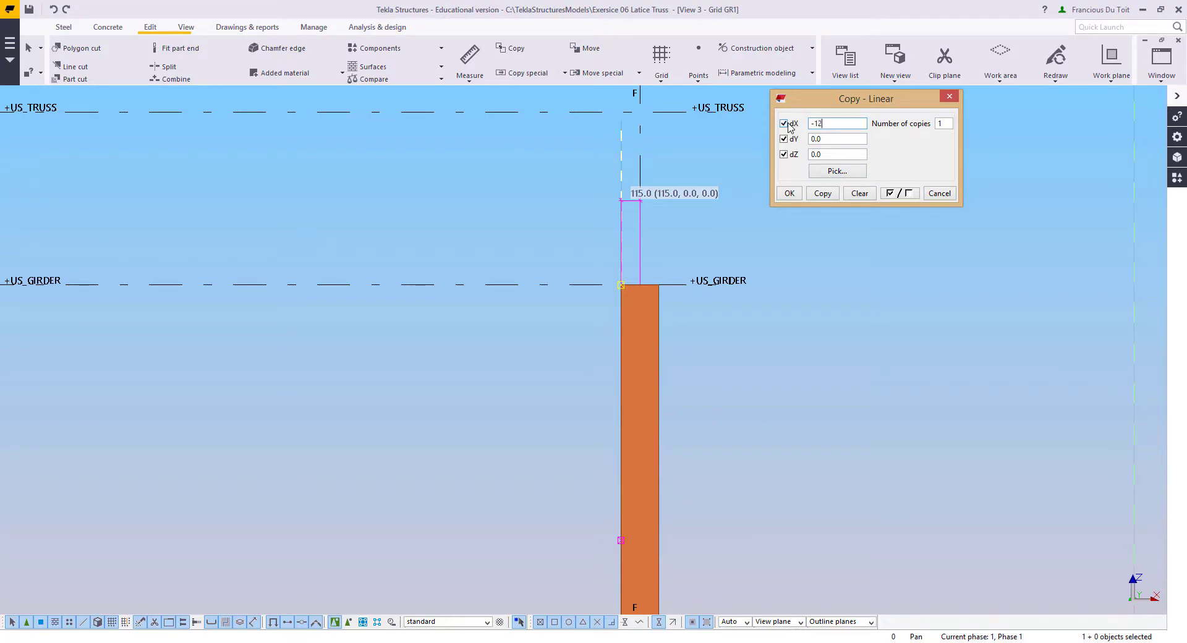
click(825, 193)
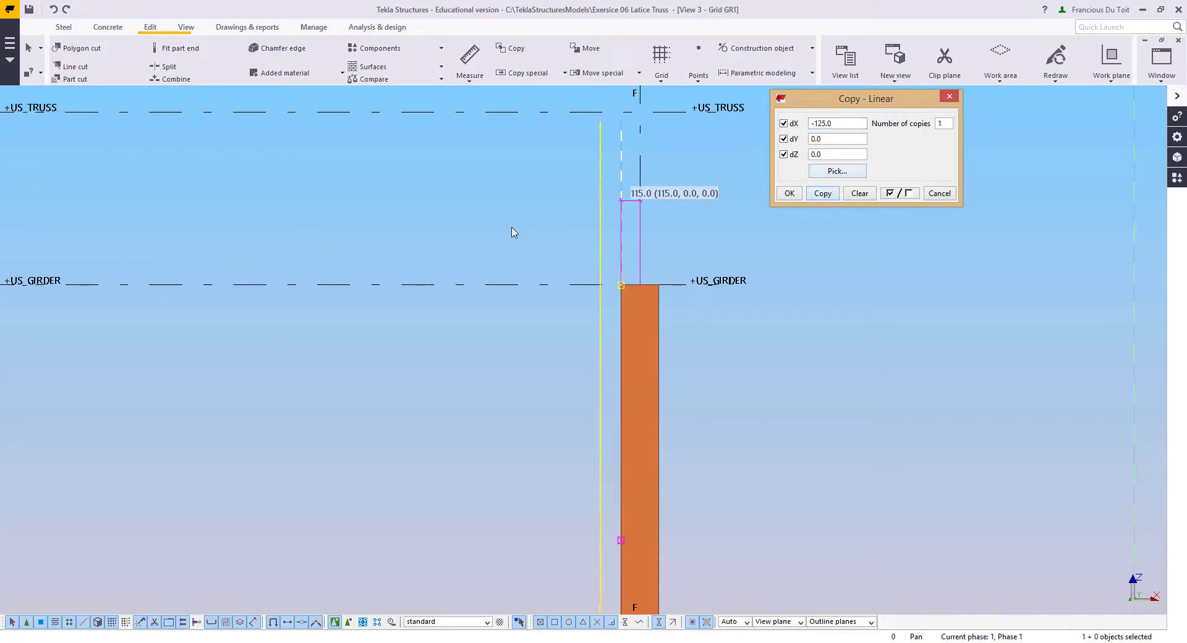
Step: Copy the offset construction line beside the wall at F linearly with dX -1475 and 10 copies
click(843, 123)
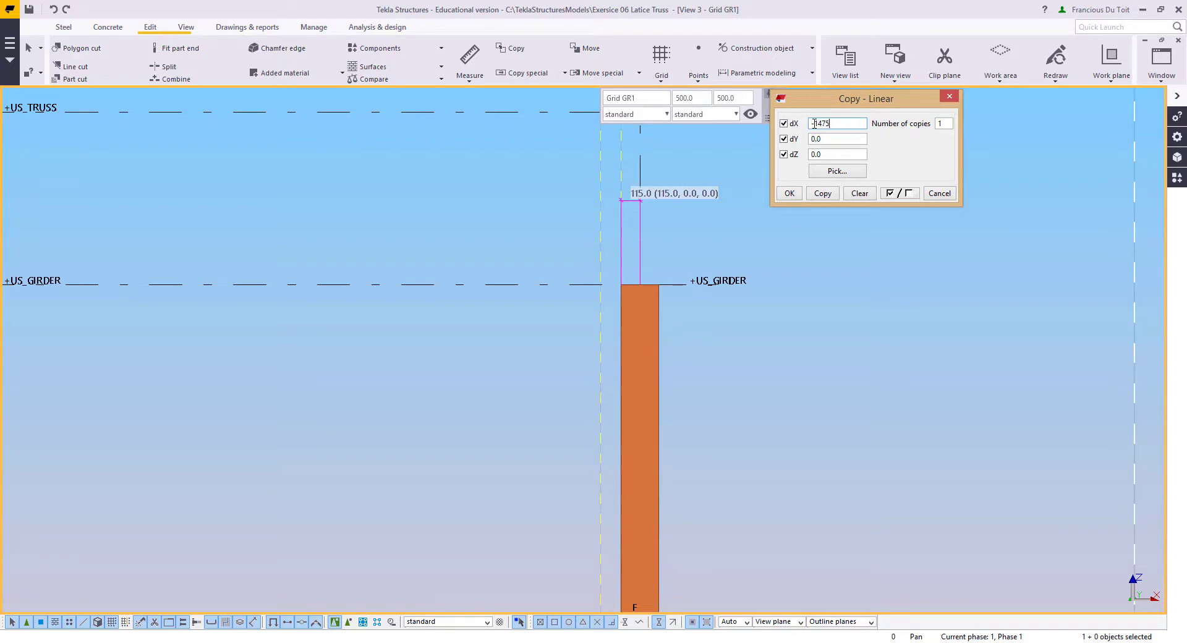
key(Return)
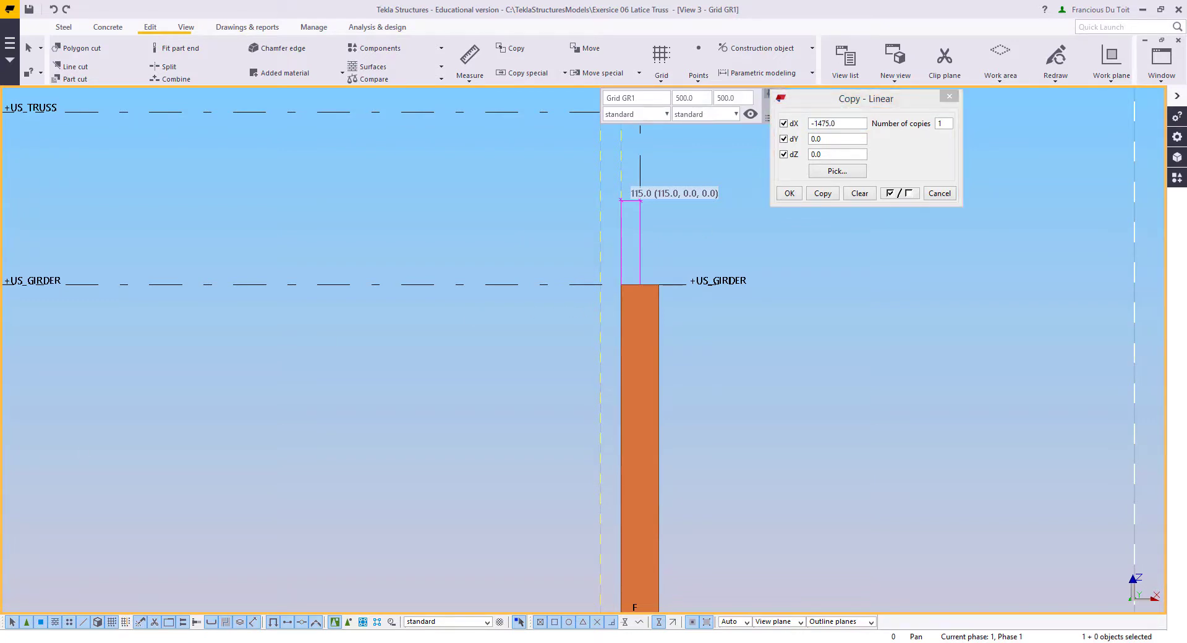
scroll(199, 446, down, 5)
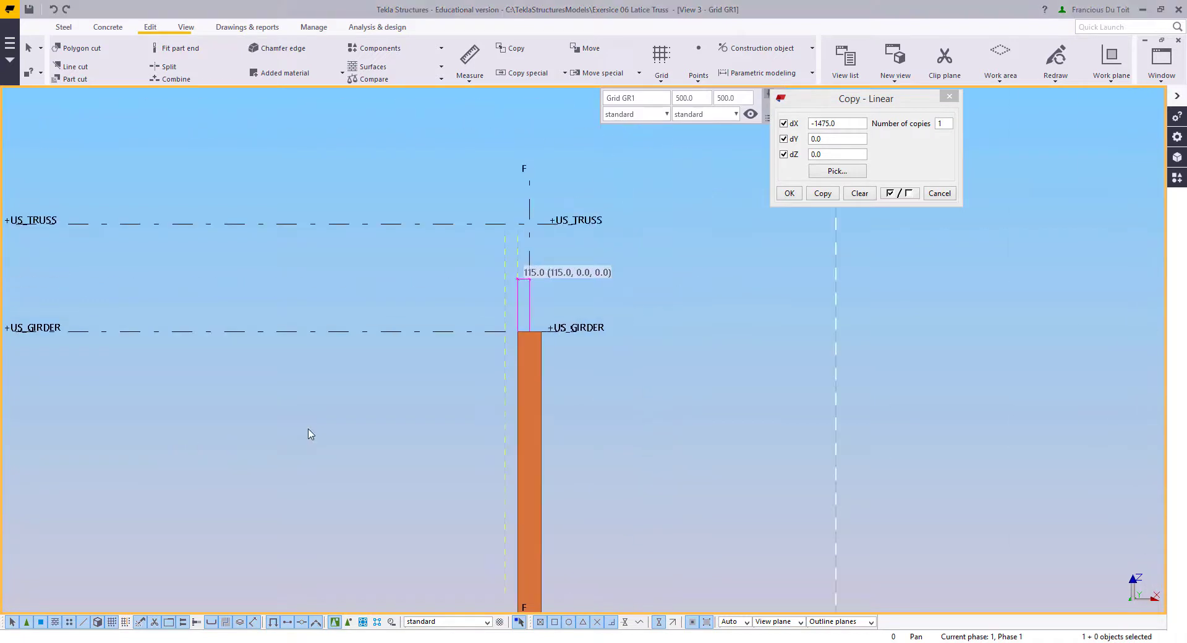
middle_drag(701, 408, 530, 401)
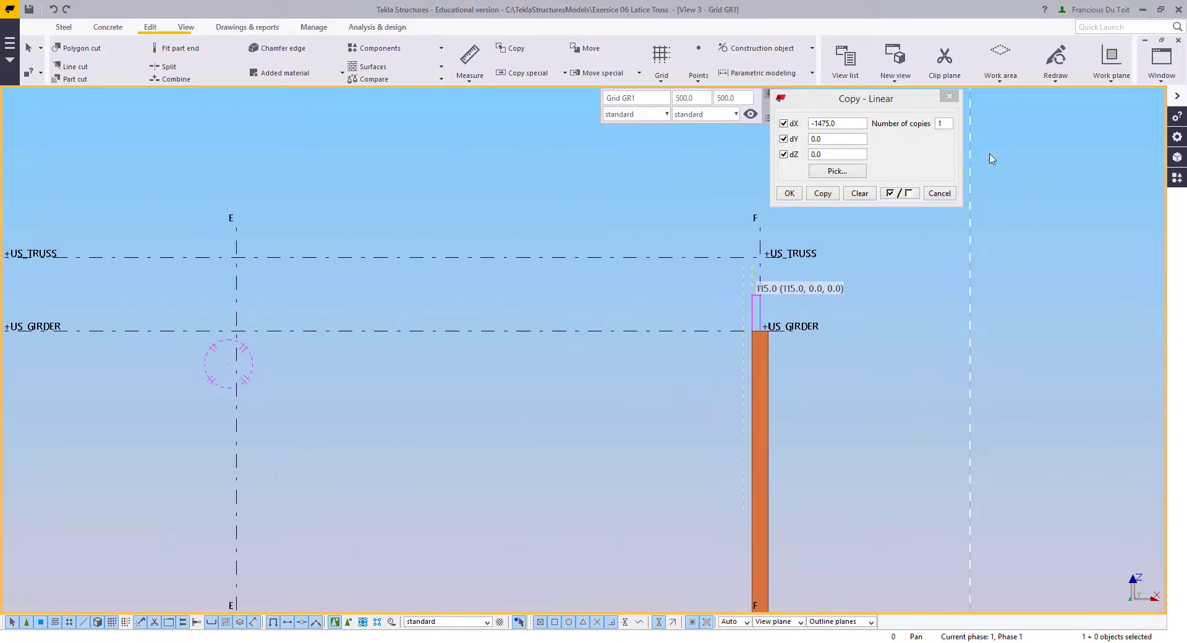
click(946, 124)
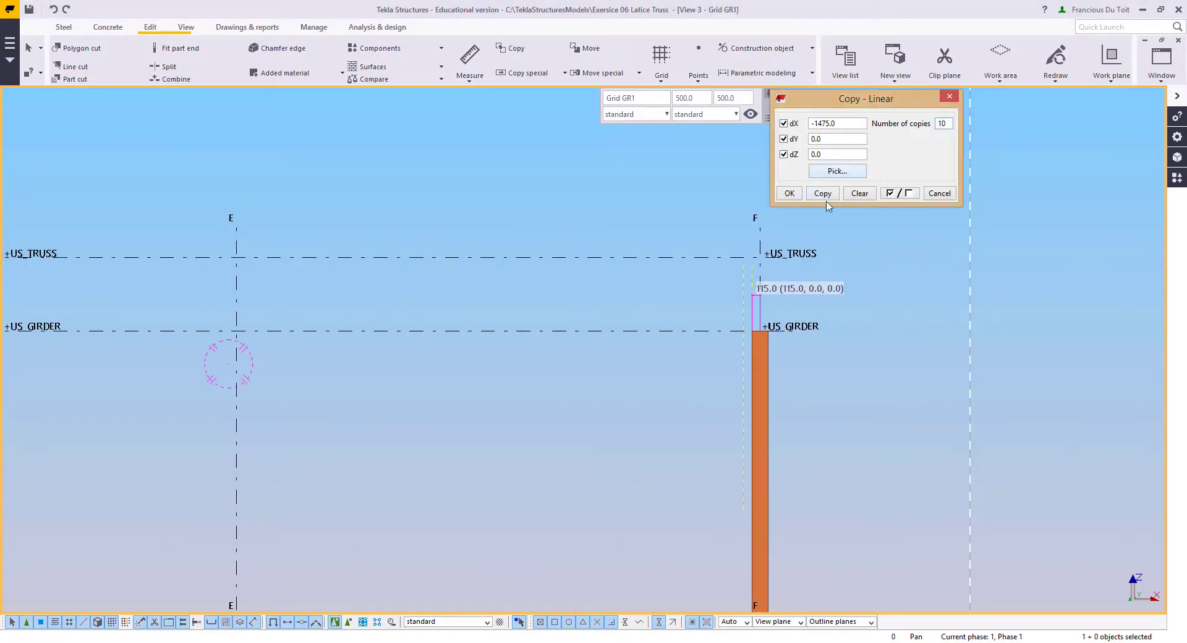
middle_drag(695, 275, 794, 321)
scroll(685, 300, down, 1)
scroll(904, 311, down, 1)
scroll(797, 321, up, 1)
click(879, 318)
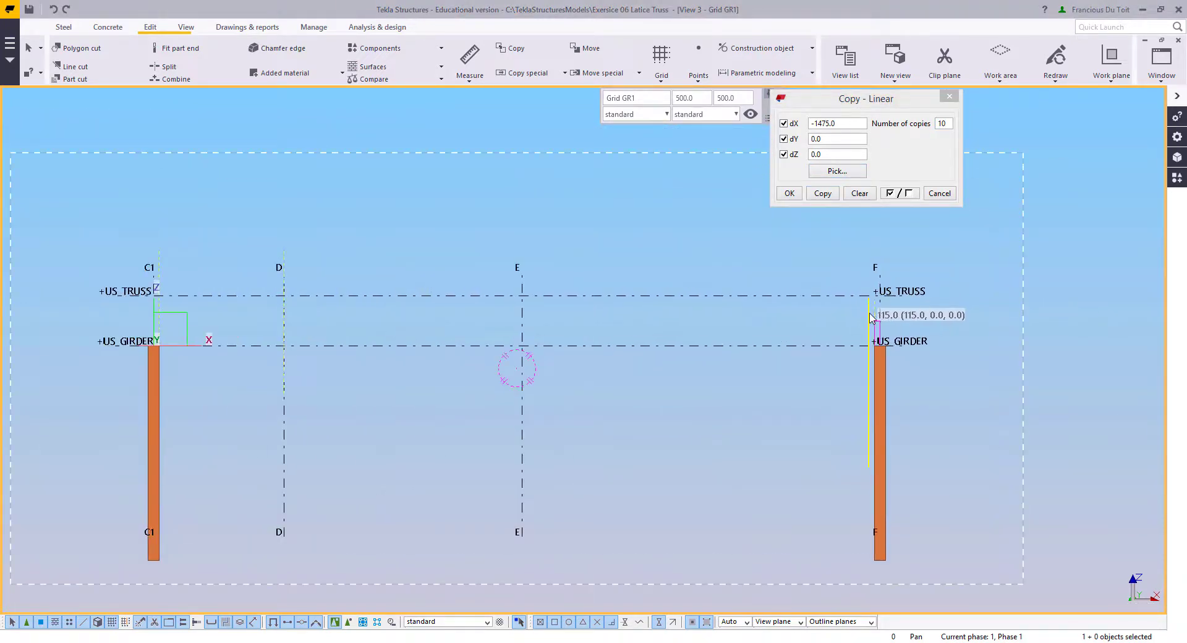
click(823, 194)
middle_drag(660, 367, 883, 346)
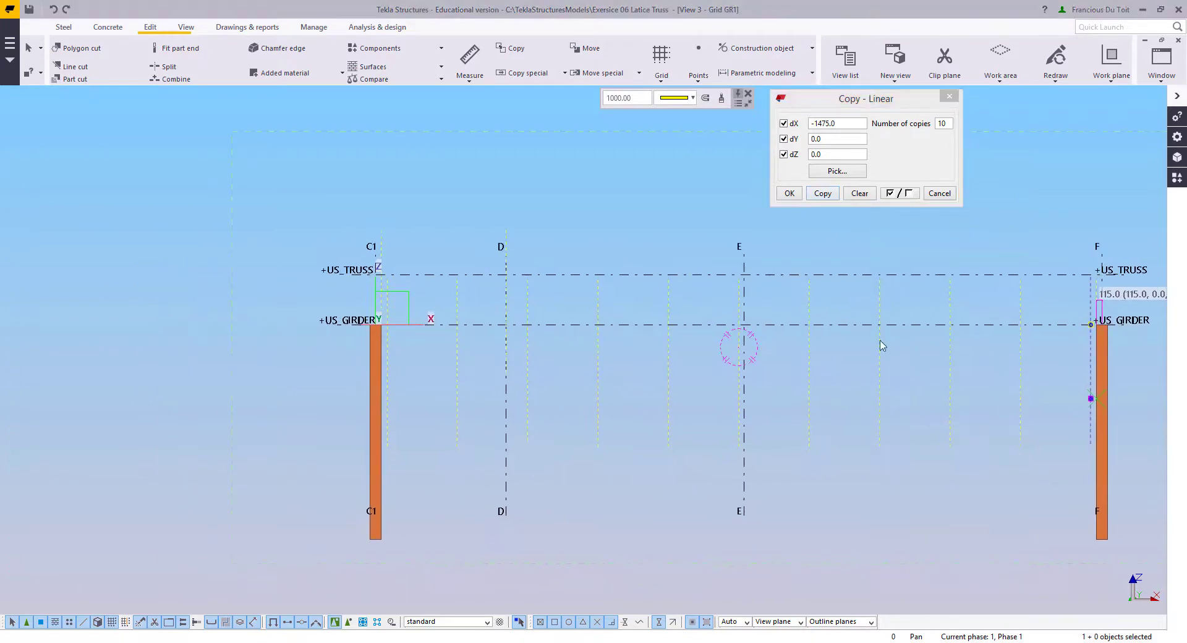
Step: Measure the spacing between the last two copied construction lines near grid line C1, and redraw the view to clear the dimension
click(387, 328)
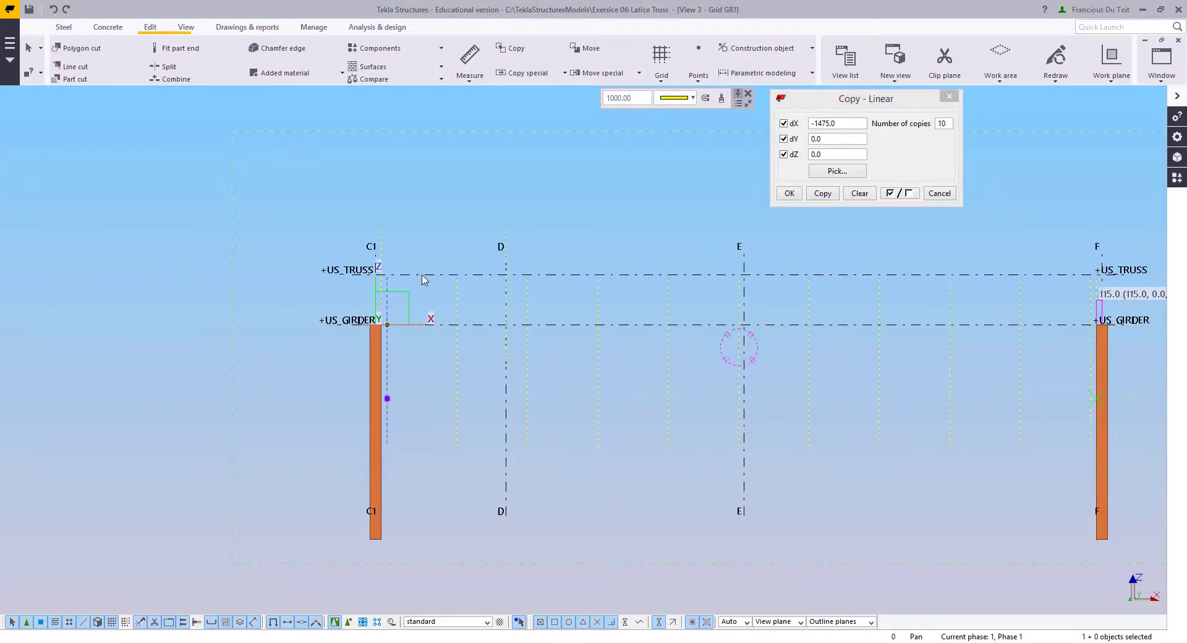
key(f)
scroll(408, 374, up, 5)
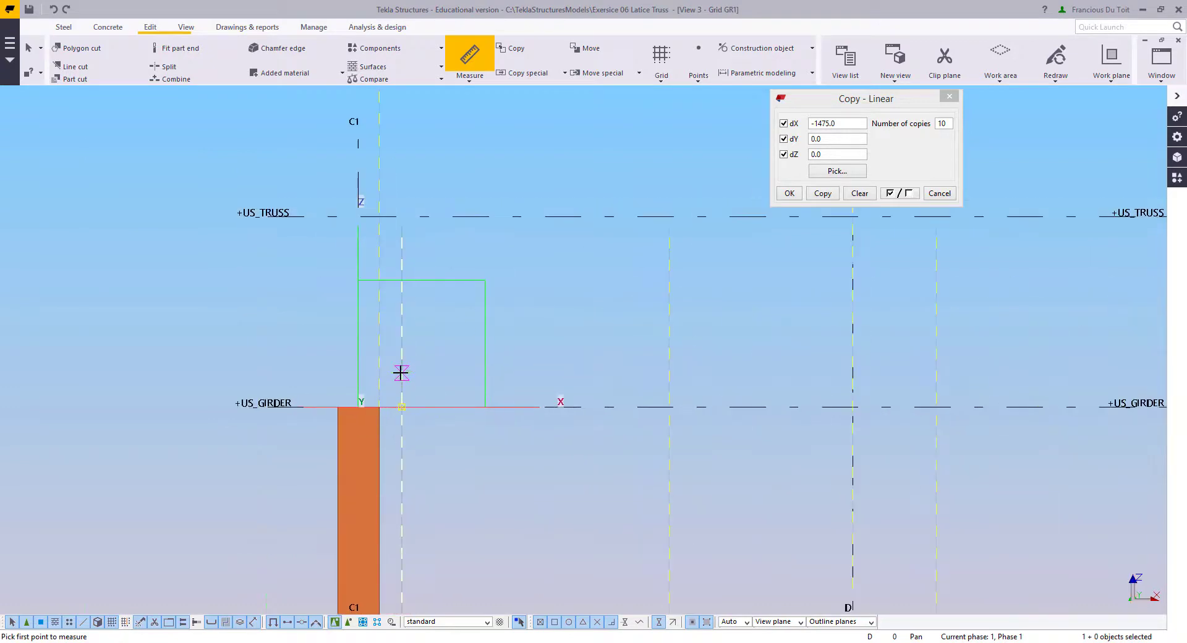
click(402, 372)
click(668, 370)
click(594, 361)
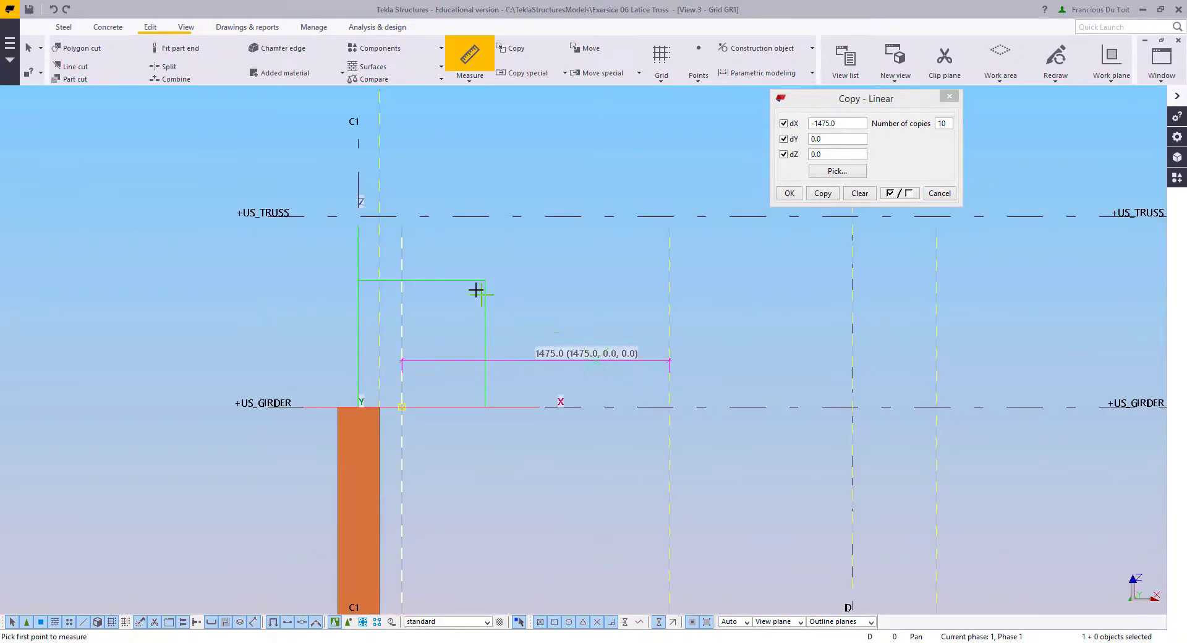
key(Escape)
middle_drag(546, 359, 513, 421)
right_click(512, 374)
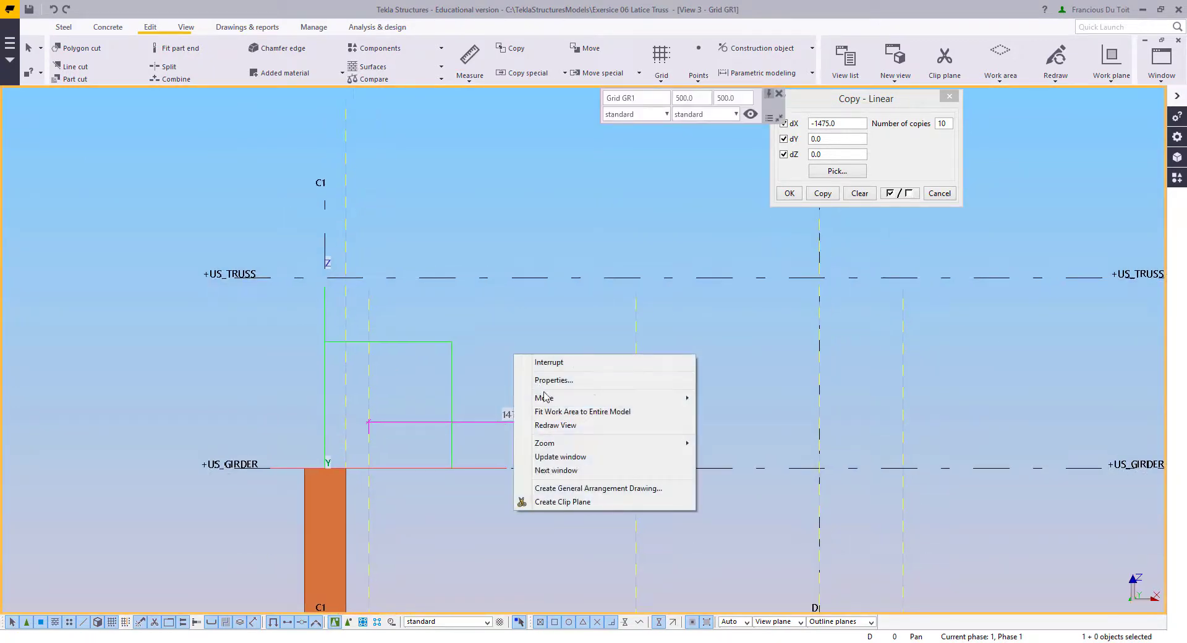
click(548, 425)
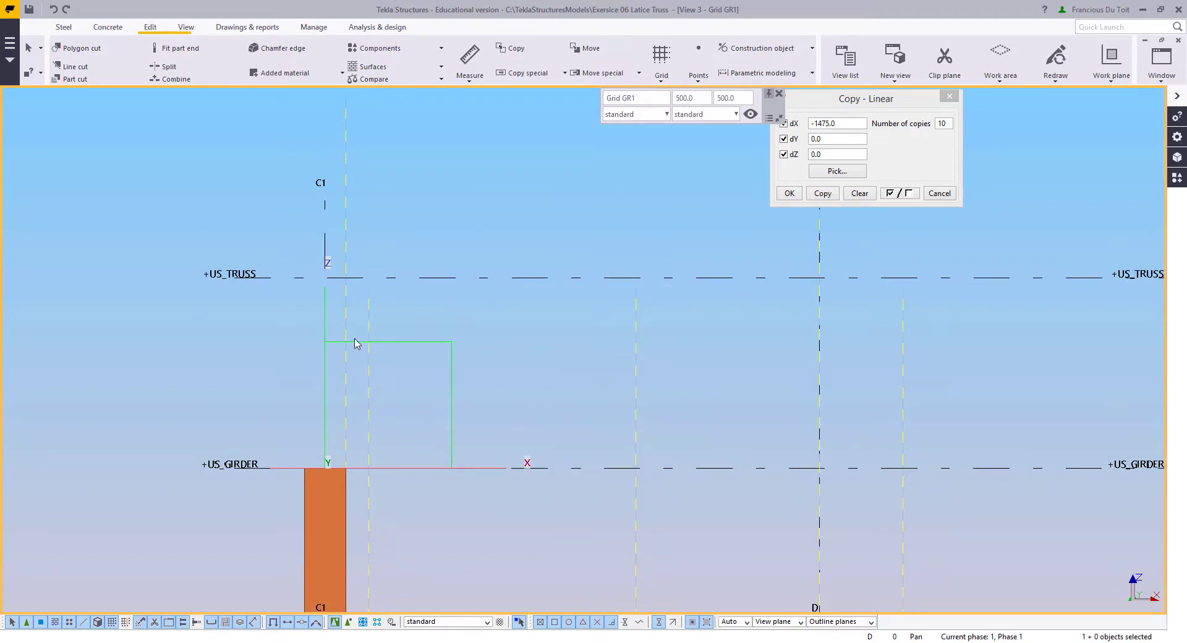
Step: Copy the second-last construction line, between grid lines C1 and D, linearly once with dX -1562
middle_drag(505, 360, 501, 375)
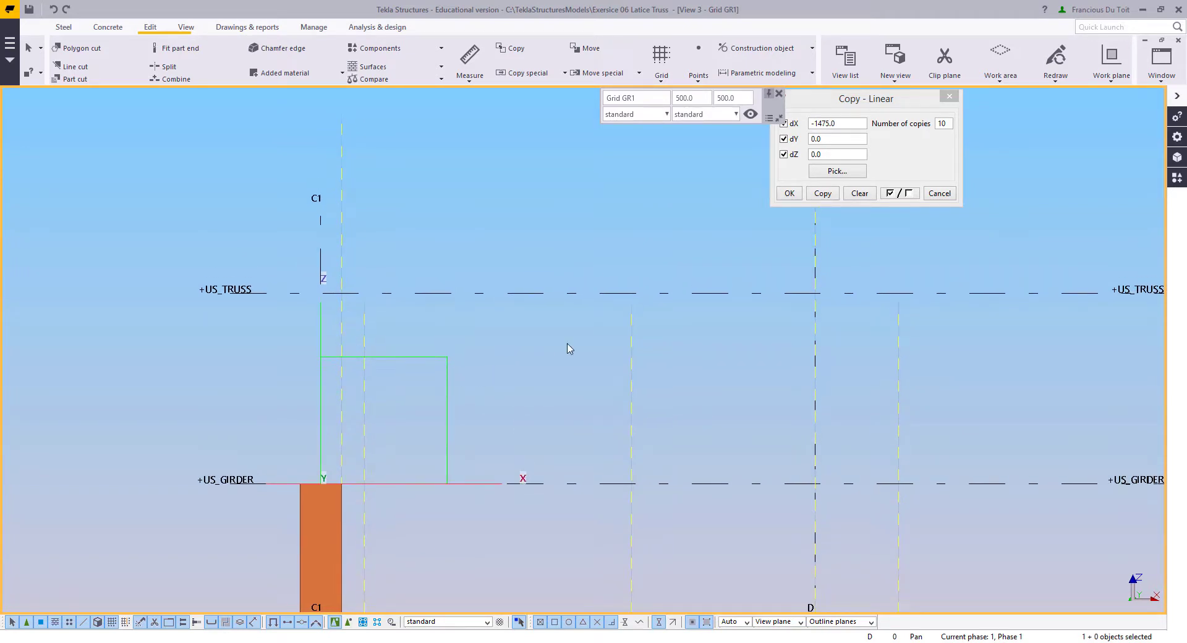
click(631, 337)
click(858, 193)
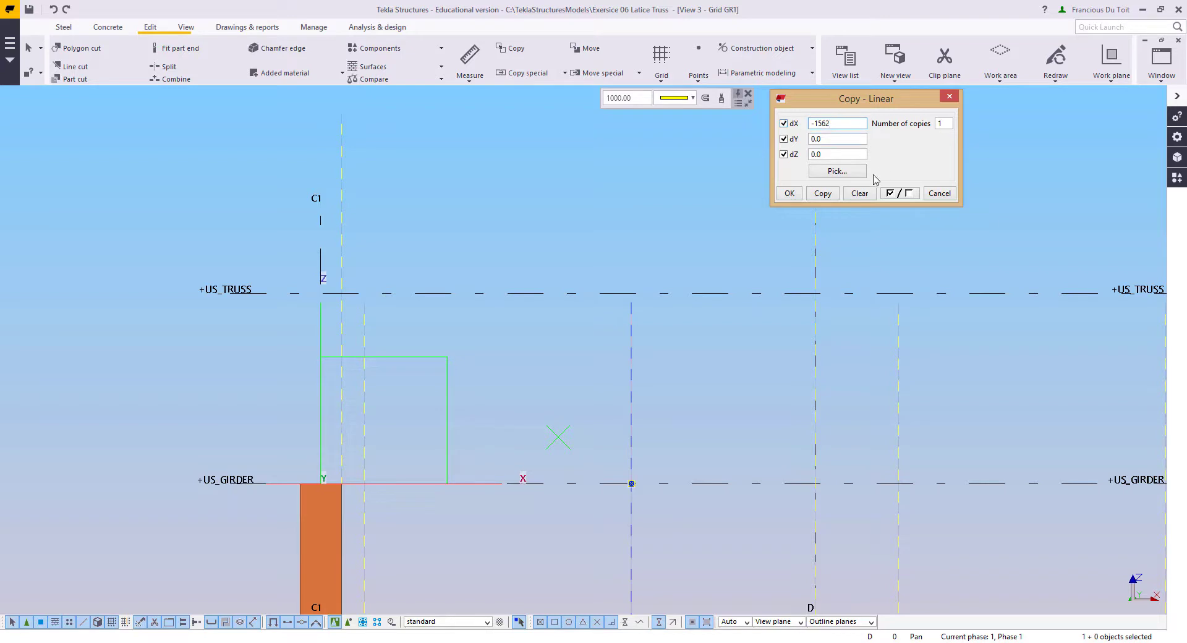
right_click(329, 219)
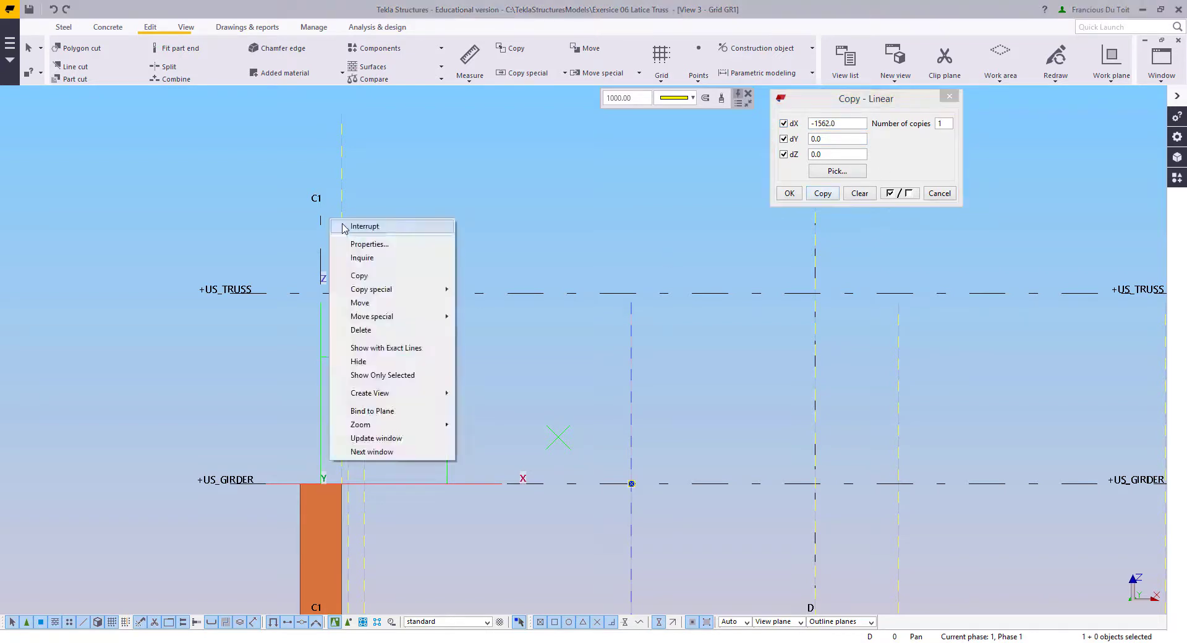
click(365, 384)
click(349, 395)
Step: Select both concrete walls at grid lines C1 and F and move them up from US_GIRDER to US_TRUSS level
middle_drag(448, 531, 466, 371)
scroll(403, 178, down, 5)
scroll(458, 379, up, 2)
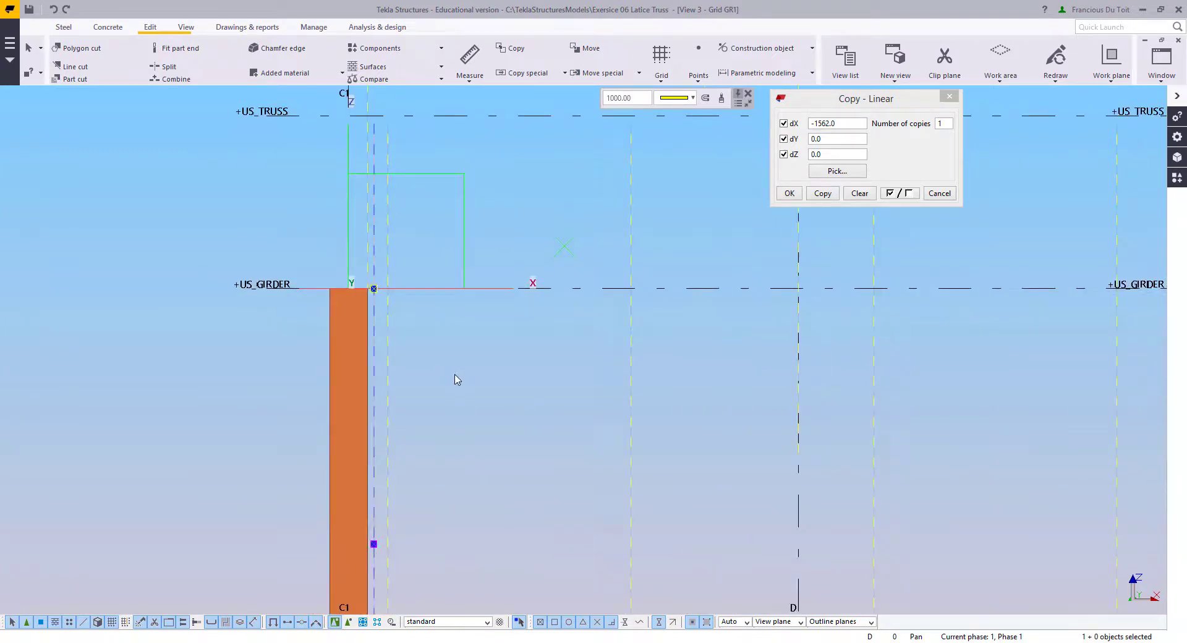
click(337, 373)
scroll(185, 386, down, 3)
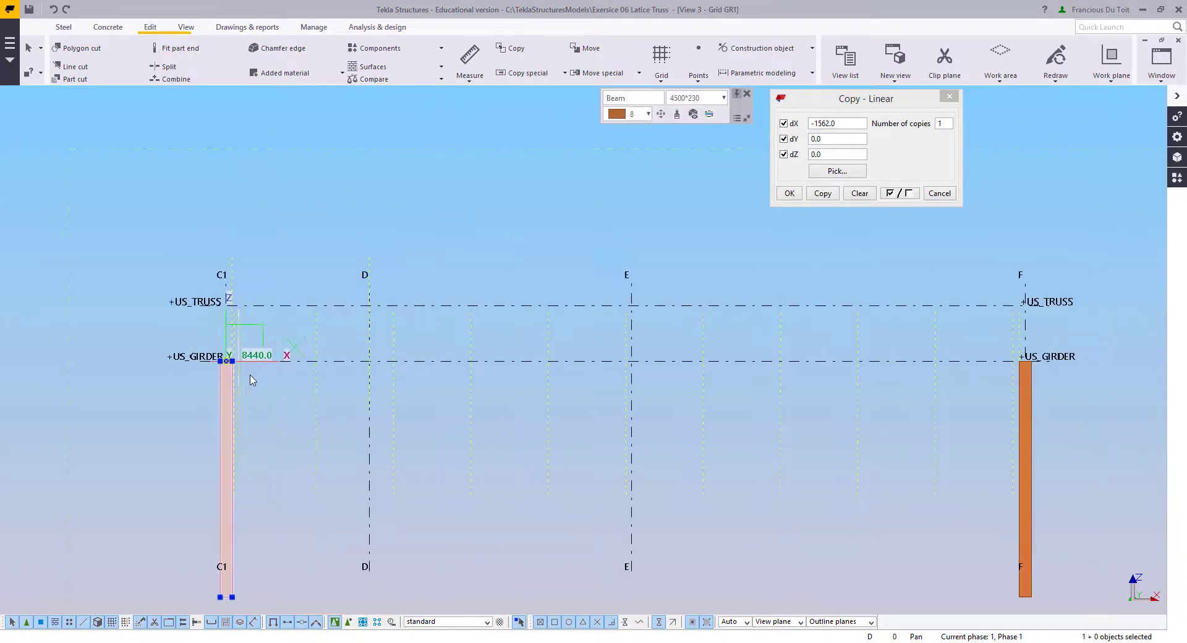
scroll(711, 390, up, 3)
shift+click(668, 355)
scroll(678, 316, up, 5)
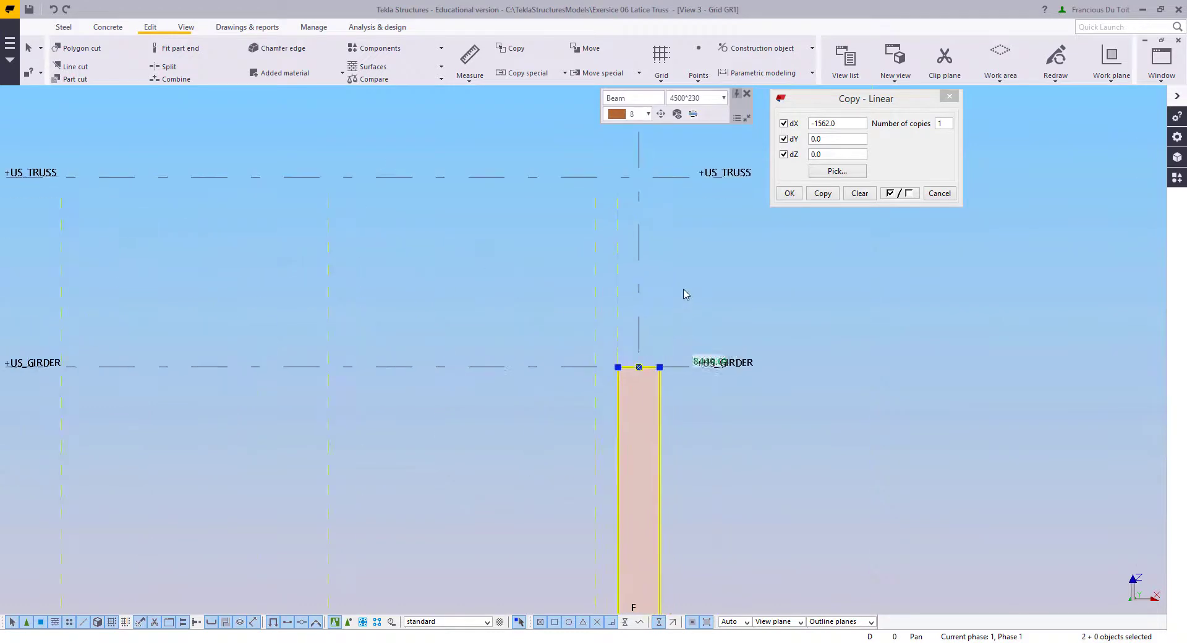
right_click(685, 290)
click(714, 342)
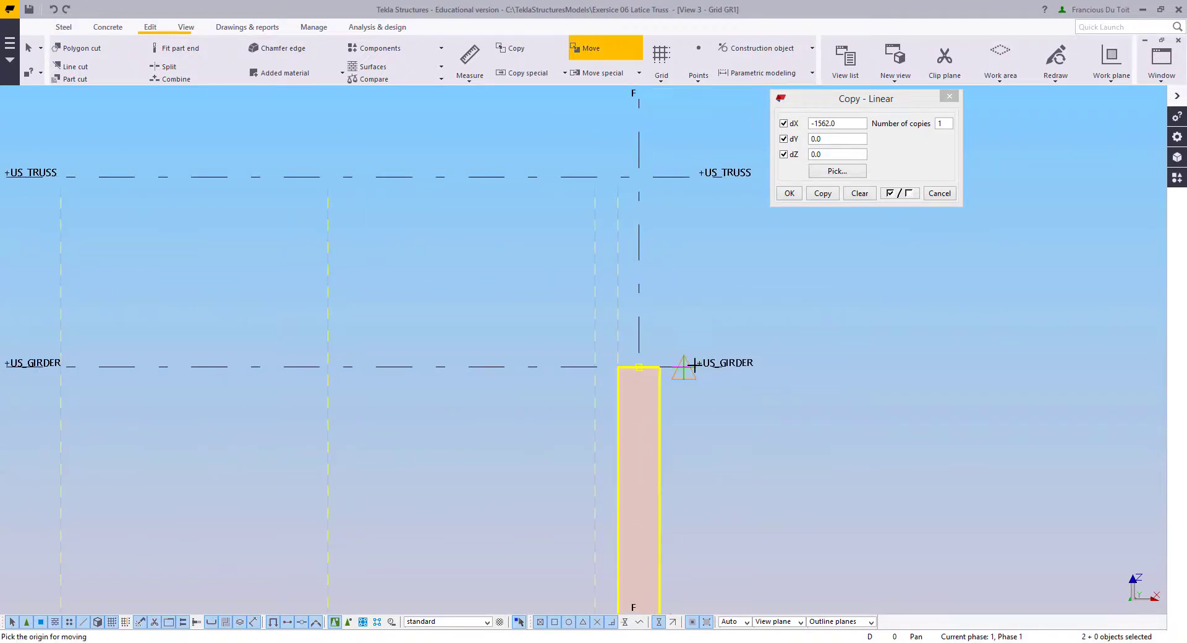
click(683, 366)
click(682, 178)
right_click(700, 224)
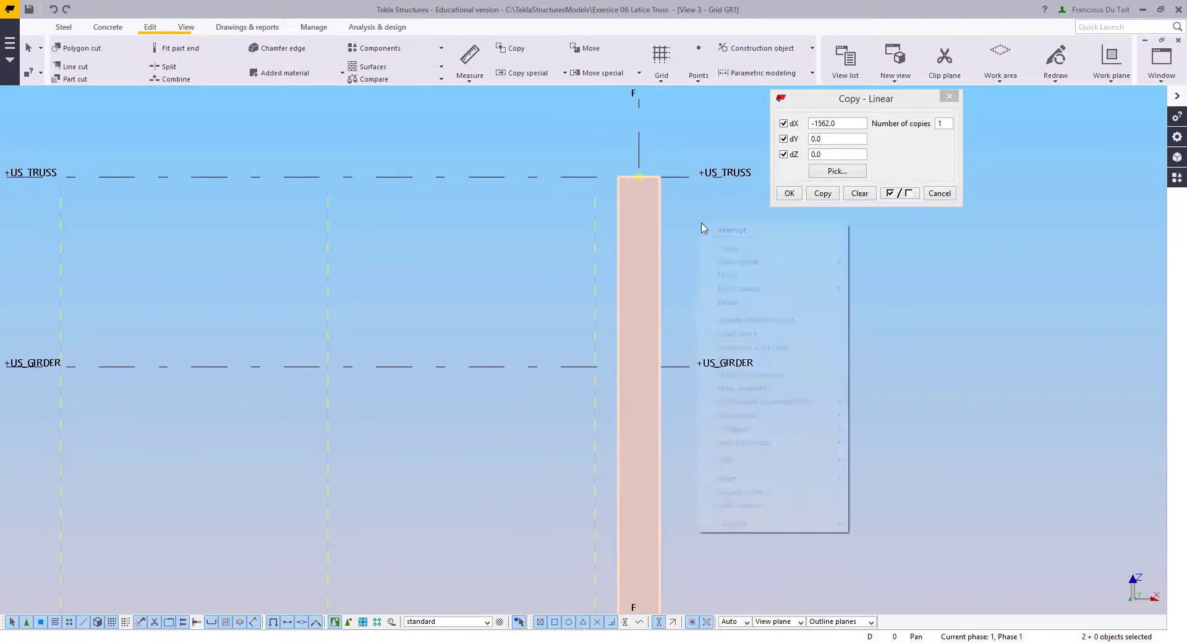
Step: Interrupt the move command and open the steel beam properties
click(706, 230)
click(665, 327)
scroll(660, 331, down, 5)
middle_drag(342, 308, 475, 352)
scroll(474, 353, down, 1)
middle_drag(76, 342, 238, 385)
scroll(283, 308, up, 5)
click(258, 345)
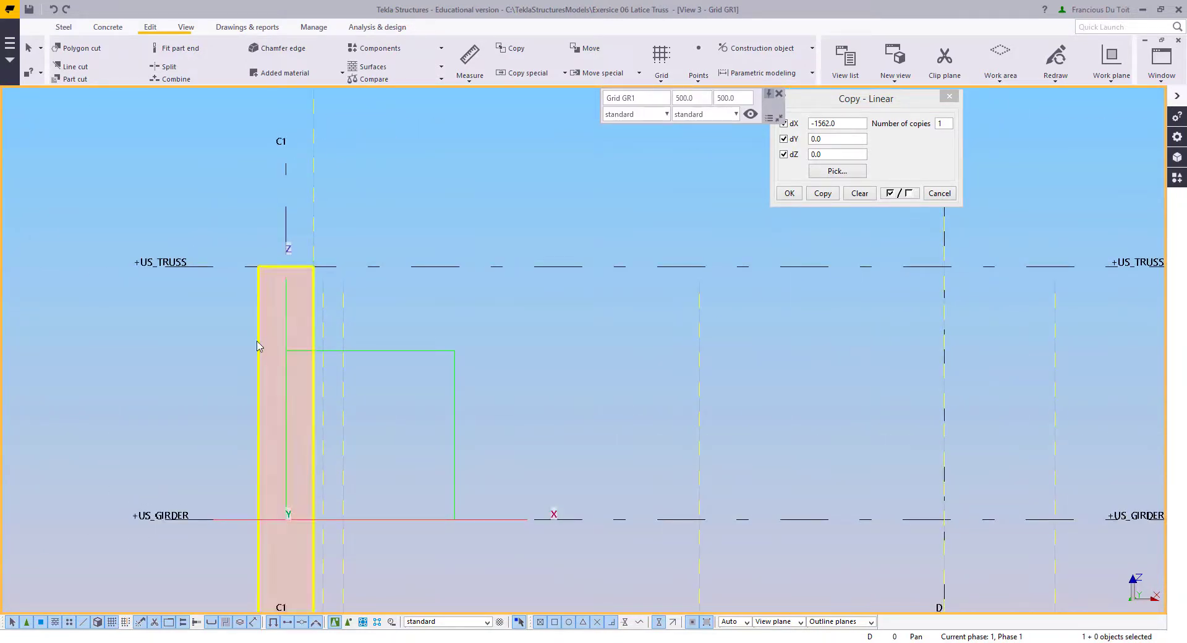
click(61, 27)
double_click(105, 56)
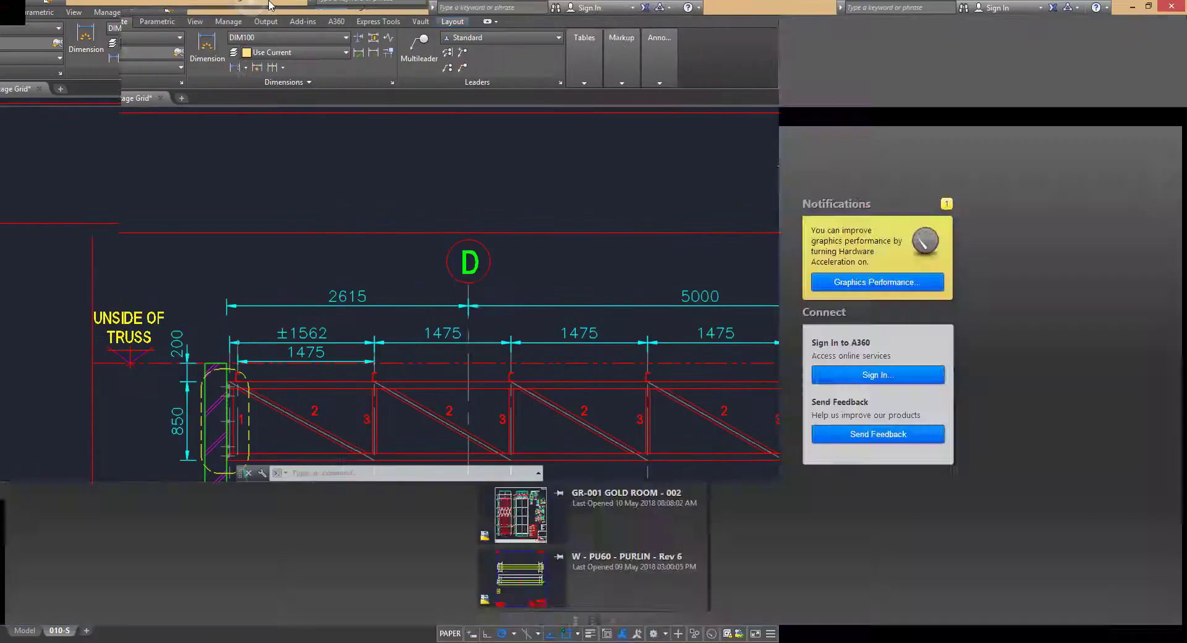
Step: Switch to AutoCAD and examine the Girder 1&2 elevation's member sizes, end support at F and Detail A connection in the 011-S drawing
middle_drag(922, 383, 643, 371)
middle_drag(1039, 383, 642, 386)
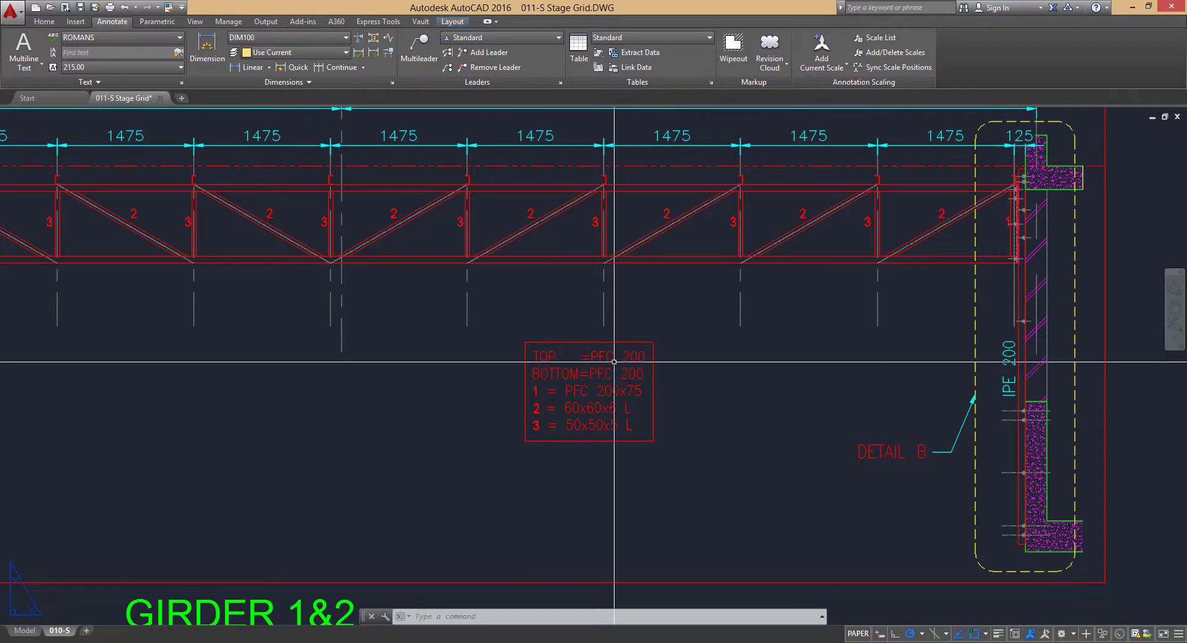
middle_drag(867, 409, 841, 426)
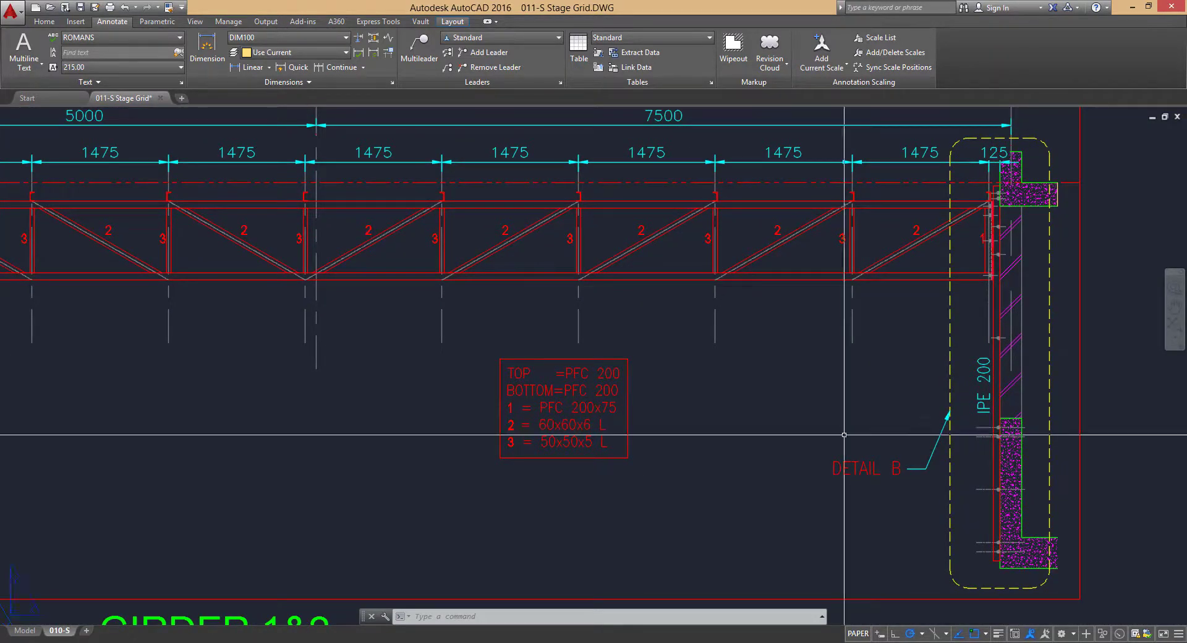
scroll(842, 431, down, 2)
mouse_move(842, 431)
middle_down()
mouse_move(897, 437)
mouse_move(779, 396)
middle_up()
scroll(953, 436, up, 2)
scroll(862, 264, up, 3)
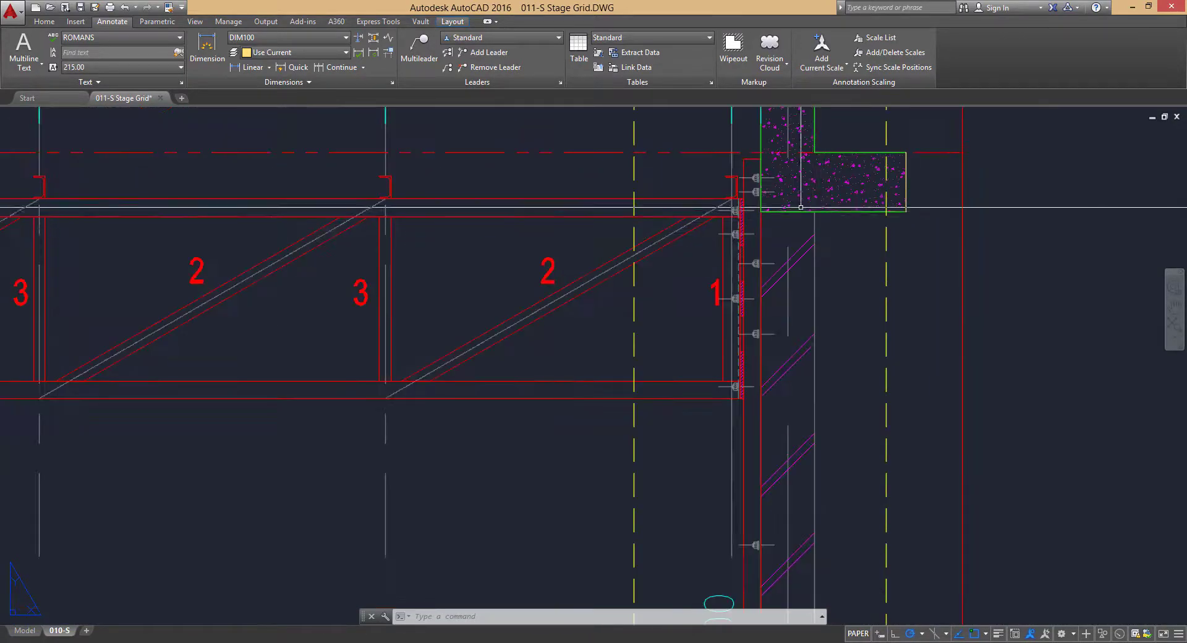
scroll(751, 252, up, 2)
scroll(813, 271, down, 6)
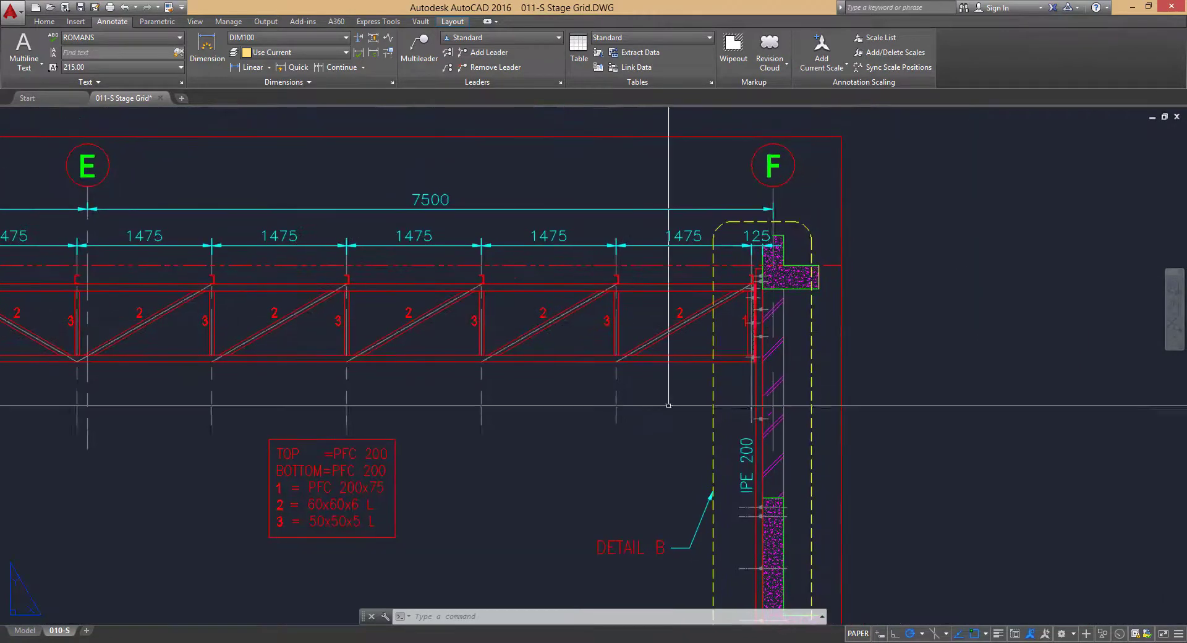
middle_drag(668, 406, 1005, 362)
middle_drag(403, 366, 760, 390)
middle_drag(68, 307, 207, 299)
scroll(207, 299, up, 2)
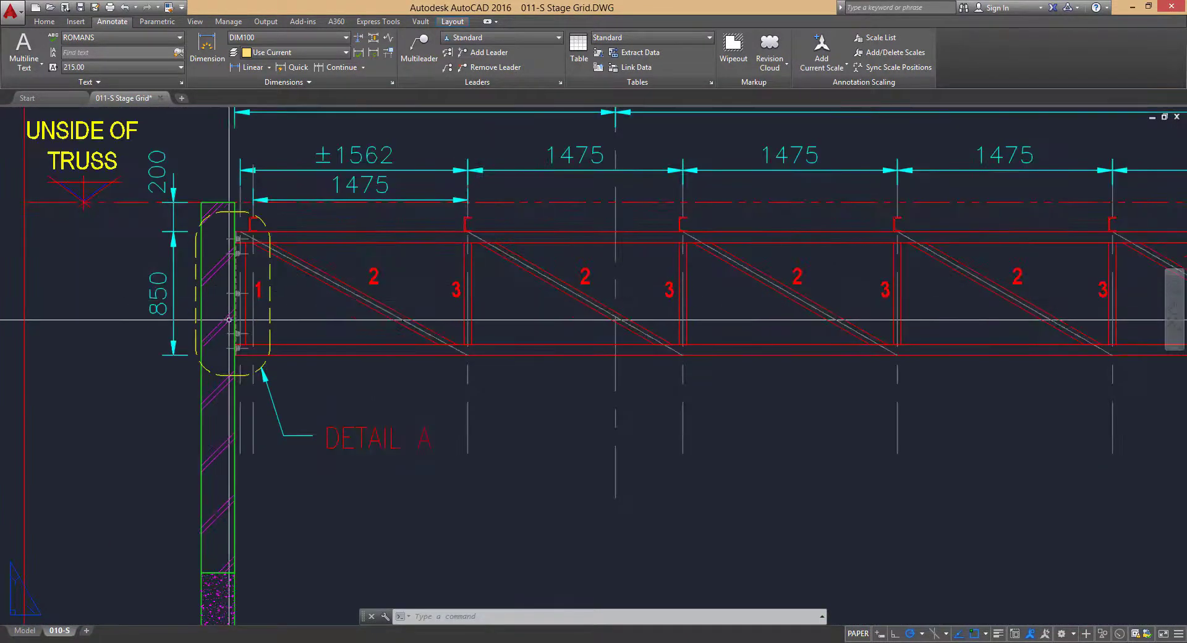
Step: Return to Tekla Structures, measure the gap between the wall at C1 and the nearest construction line, and redraw the view to clear the dimension
key(alt+Tab)
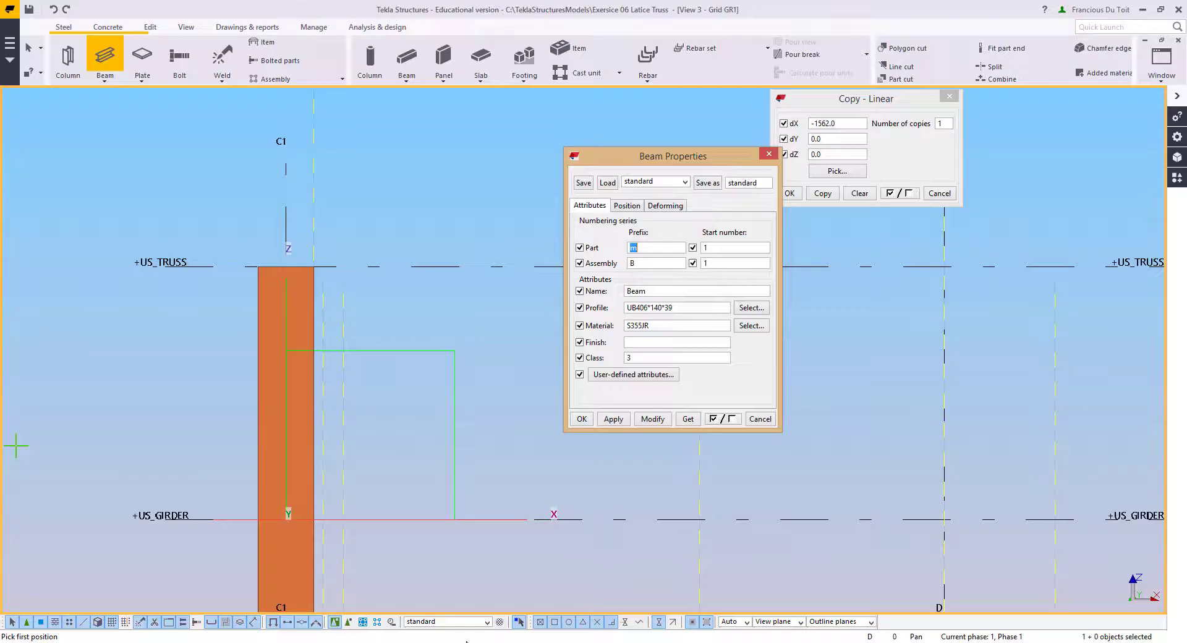
scroll(350, 297, up, 5)
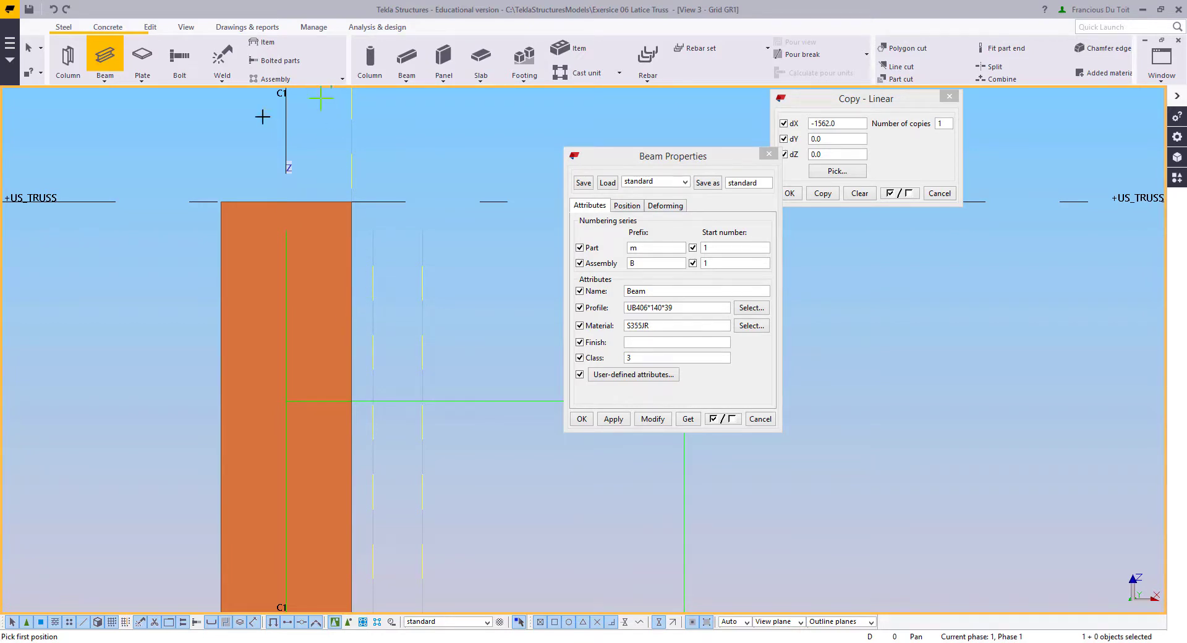
key(Escape)
key(f)
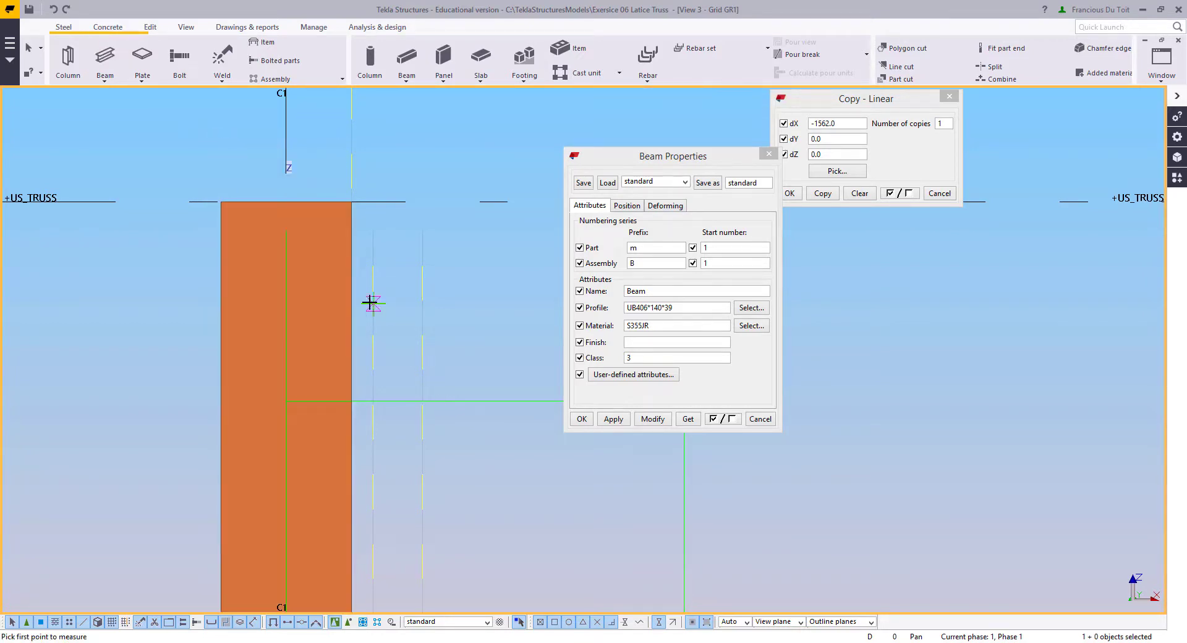
click(358, 301)
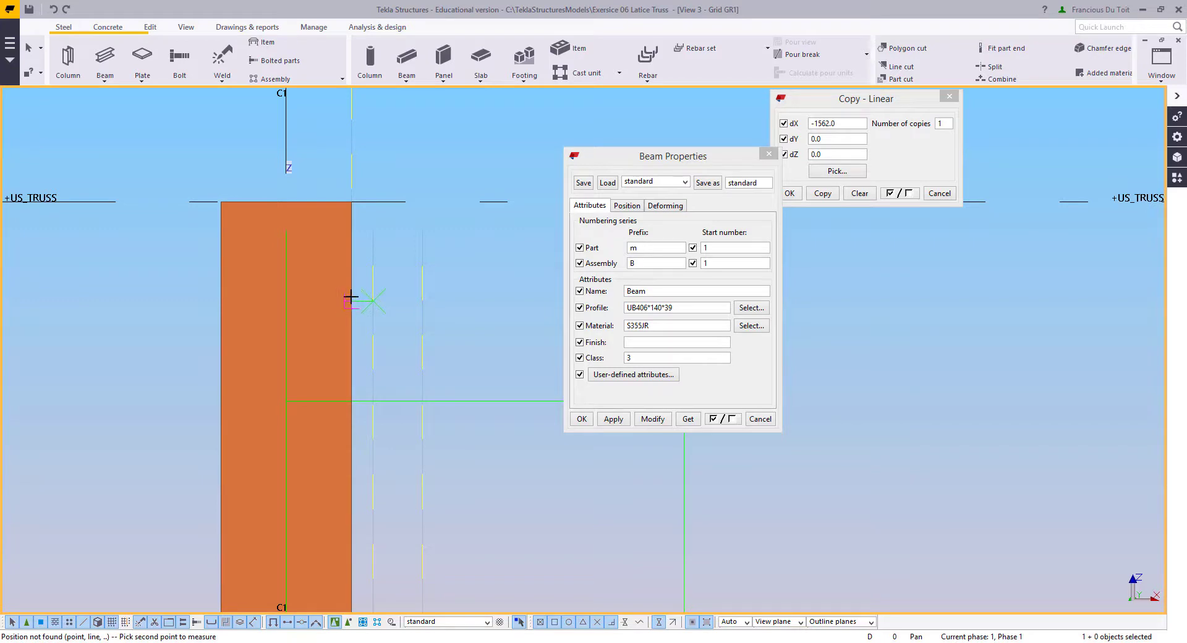
click(372, 301)
scroll(391, 285, up, 1)
right_click(393, 321)
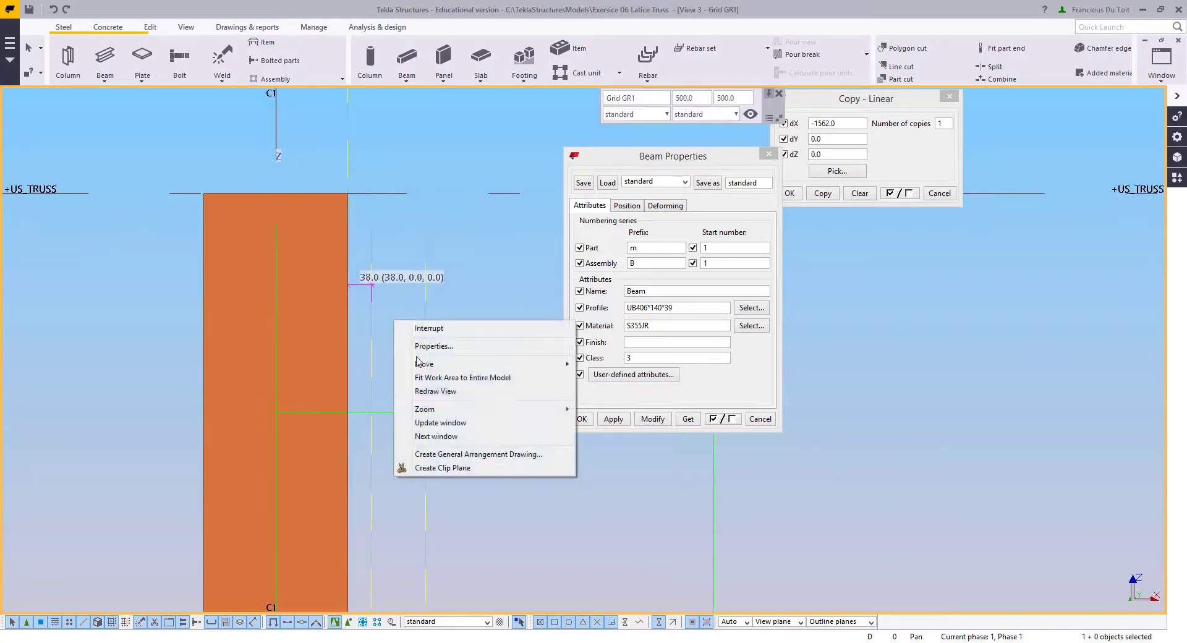
click(434, 391)
Step: Cancel the beam properties and interrupt the active command without placing a beam
scroll(403, 391, down, 14)
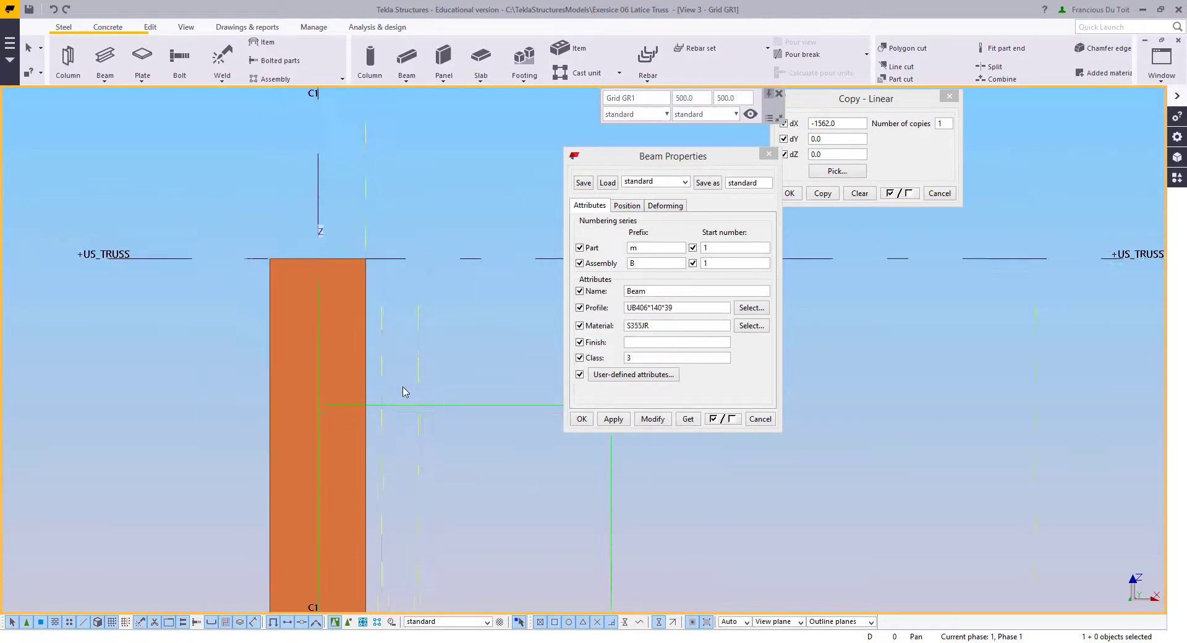
middle_drag(438, 436, 251, 366)
scroll(243, 362, down, 6)
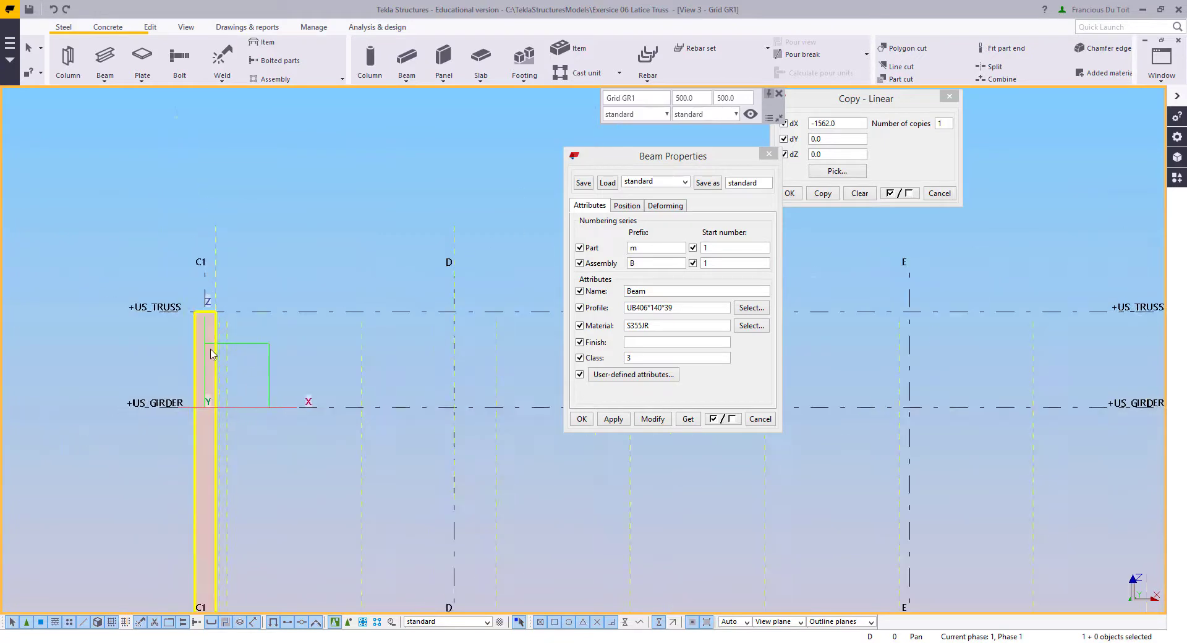
middle_drag(345, 458, 272, 443)
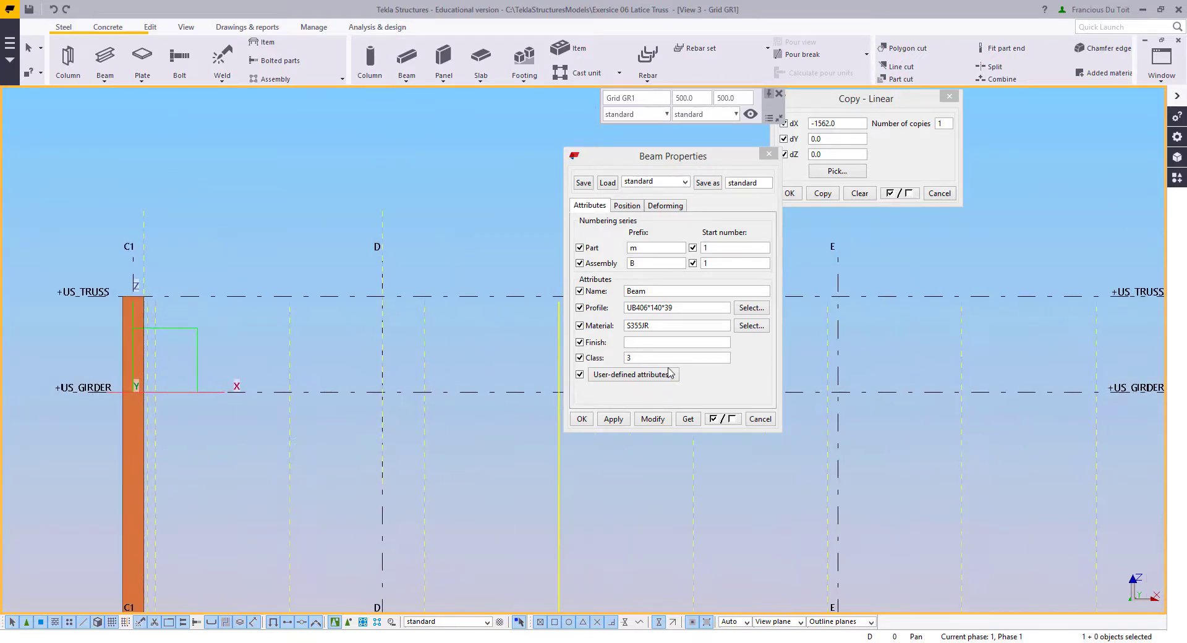
click(751, 420)
right_click(473, 323)
click(493, 332)
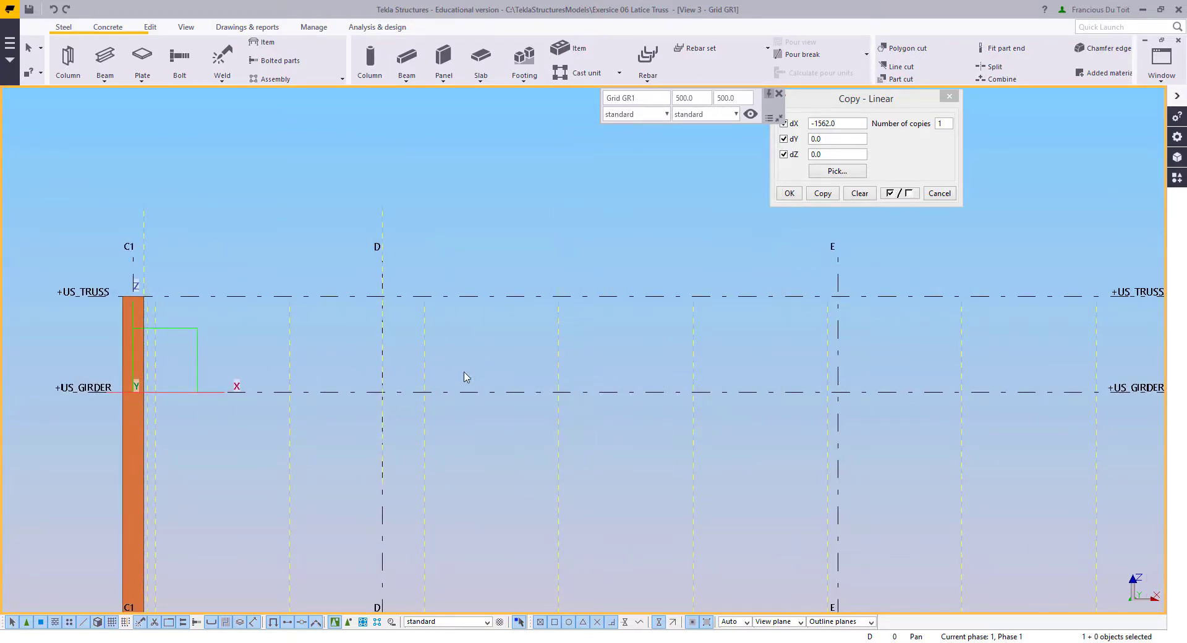
Step: Switch to AutoCAD and examine the panel spacings of Girder 1&2 and the wall supporting it at grid line F
key(alt+Tab)
middle_drag(623, 331, 418, 373)
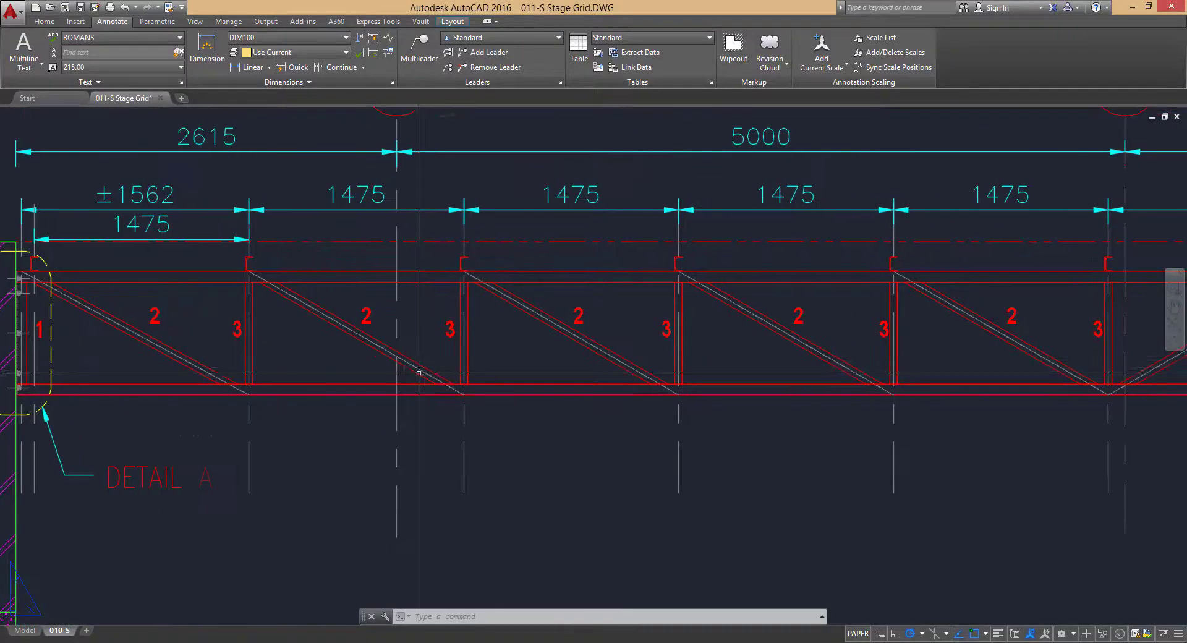
scroll(443, 366, down, 6)
scroll(442, 367, up, 4)
middle_drag(758, 402, 694, 405)
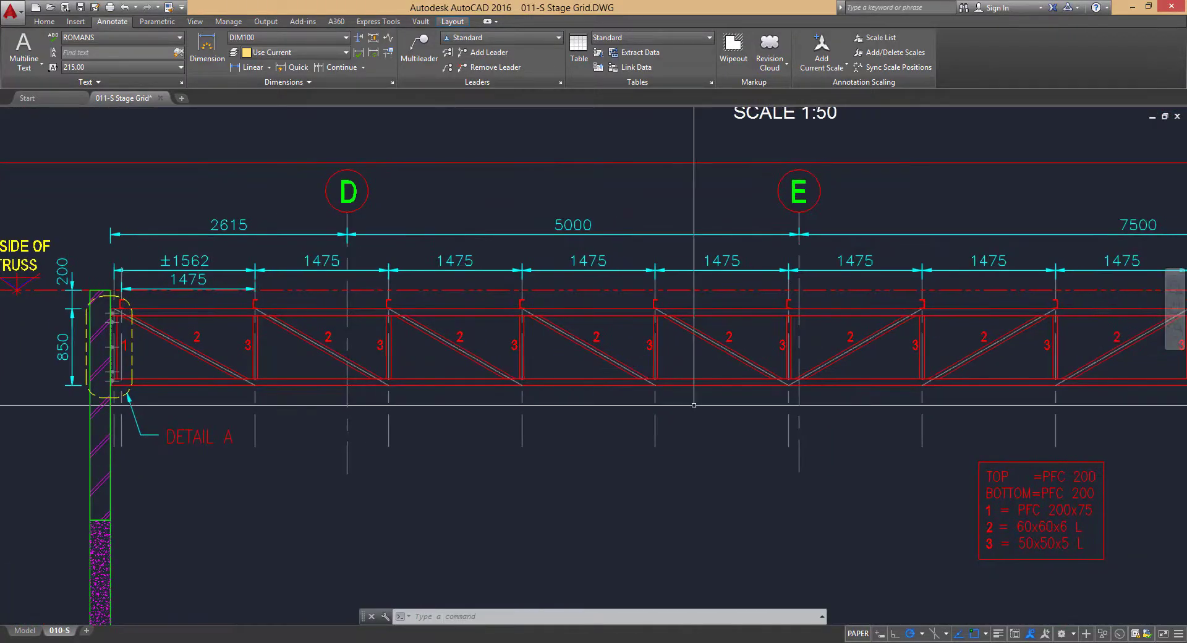
middle_drag(1141, 326, 638, 352)
middle_drag(768, 361, 575, 350)
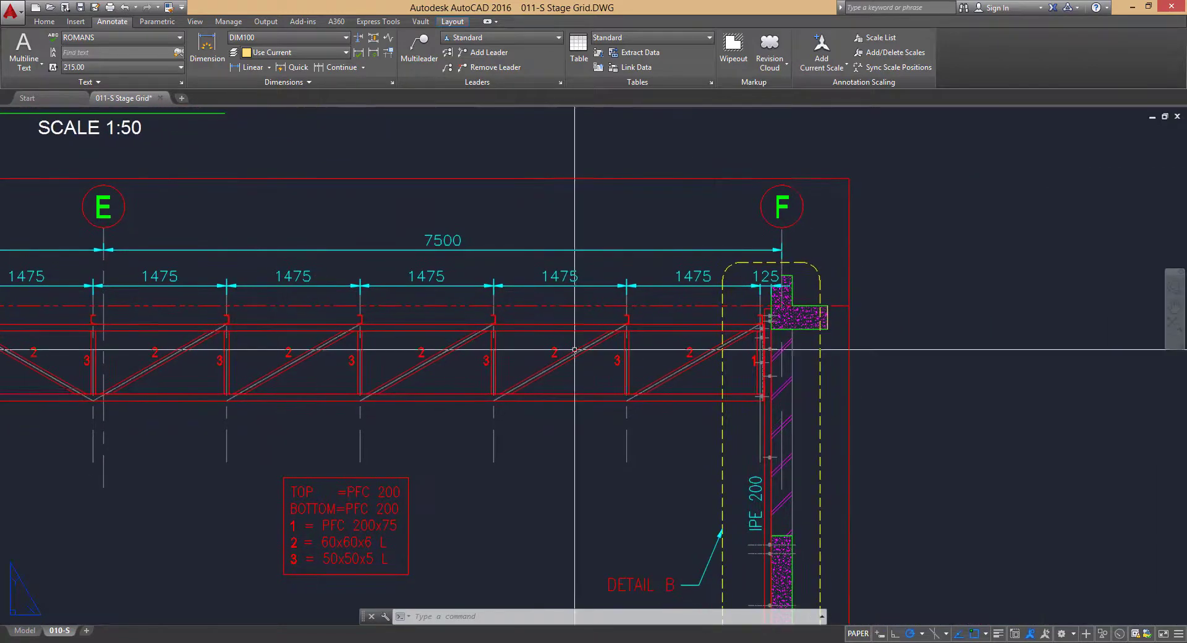
scroll(789, 389, up, 2)
middle_drag(704, 348, 598, 301)
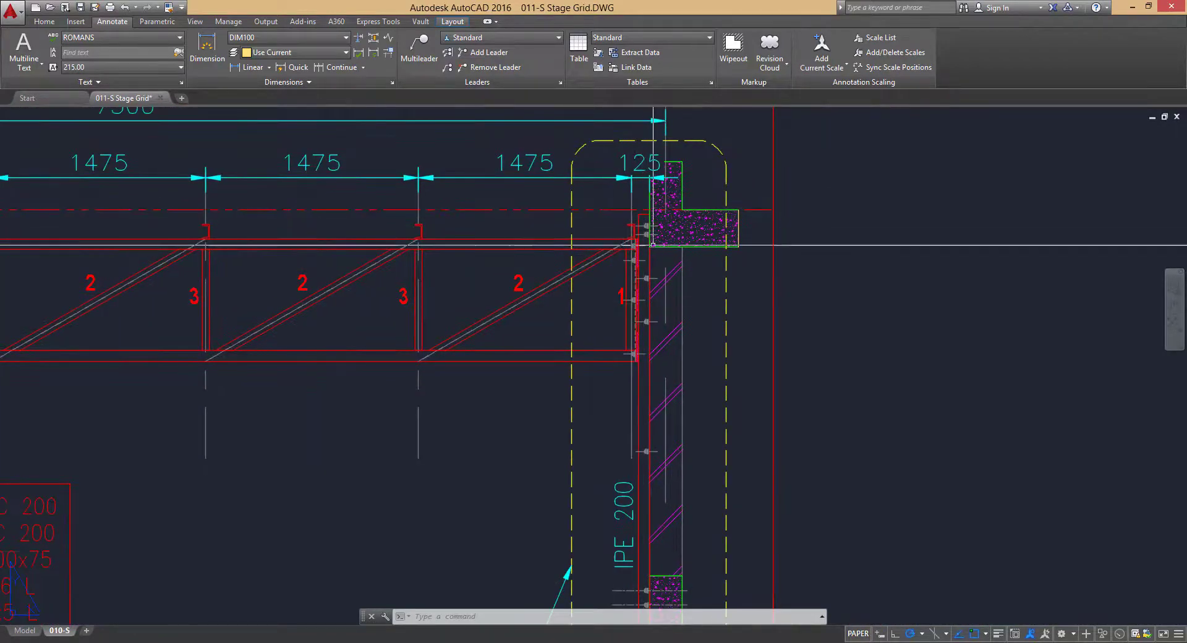
middle_drag(659, 562, 638, 359)
scroll(638, 359, down, 4)
middle_drag(505, 406, 795, 415)
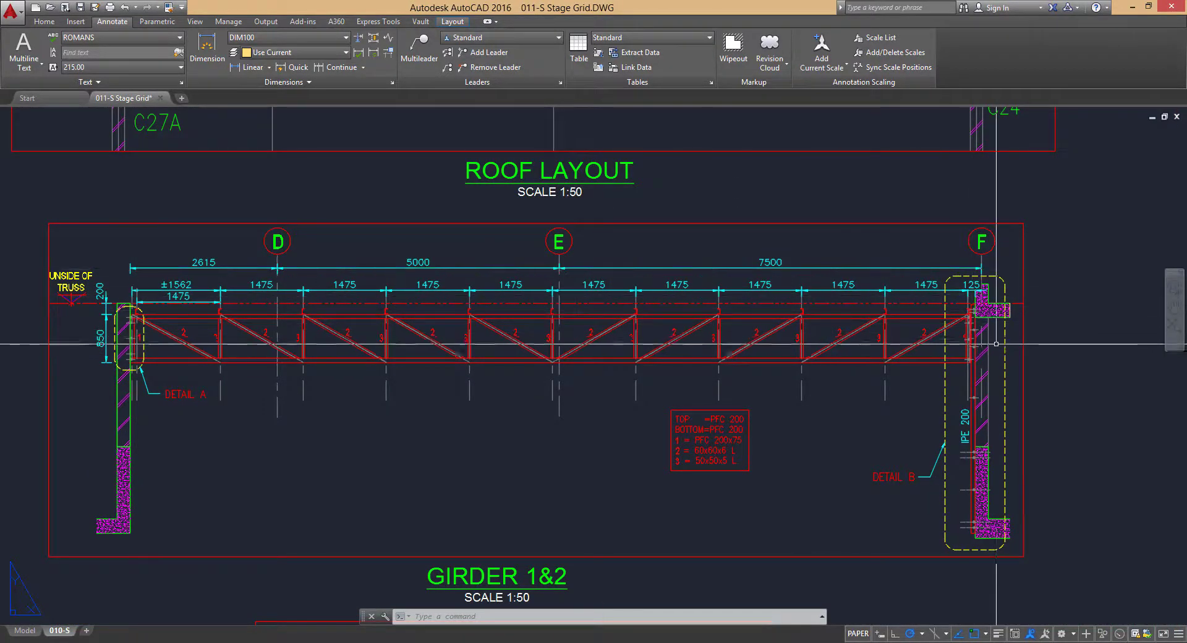
Step: Examine the arrangement of the chords, diagonals and verticals along Girder 1&2 between its ends at F and Detail A
scroll(974, 304, up, 4)
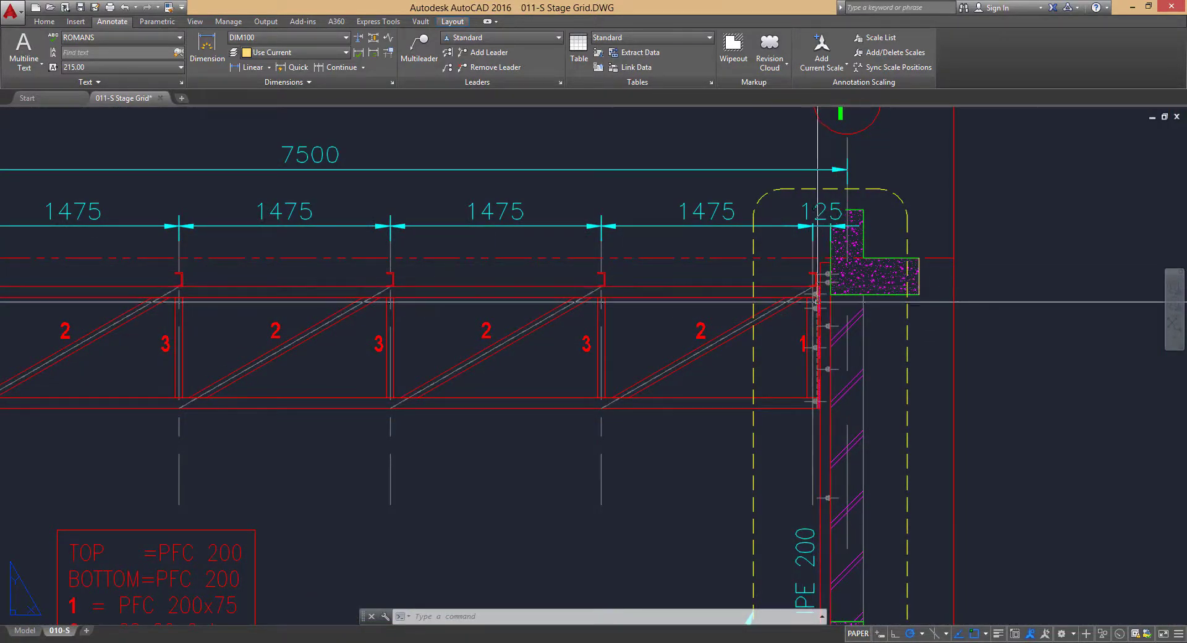
middle_drag(599, 369, 1102, 355)
middle_drag(599, 307, 991, 263)
middle_drag(274, 263, 593, 242)
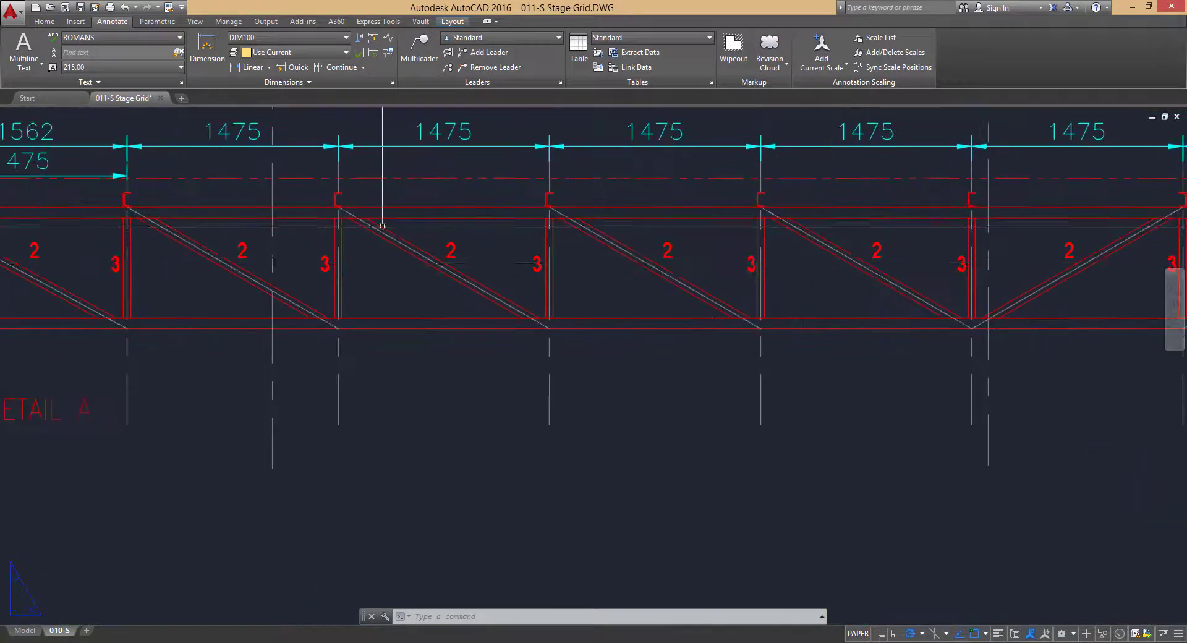
middle_drag(382, 225, 562, 233)
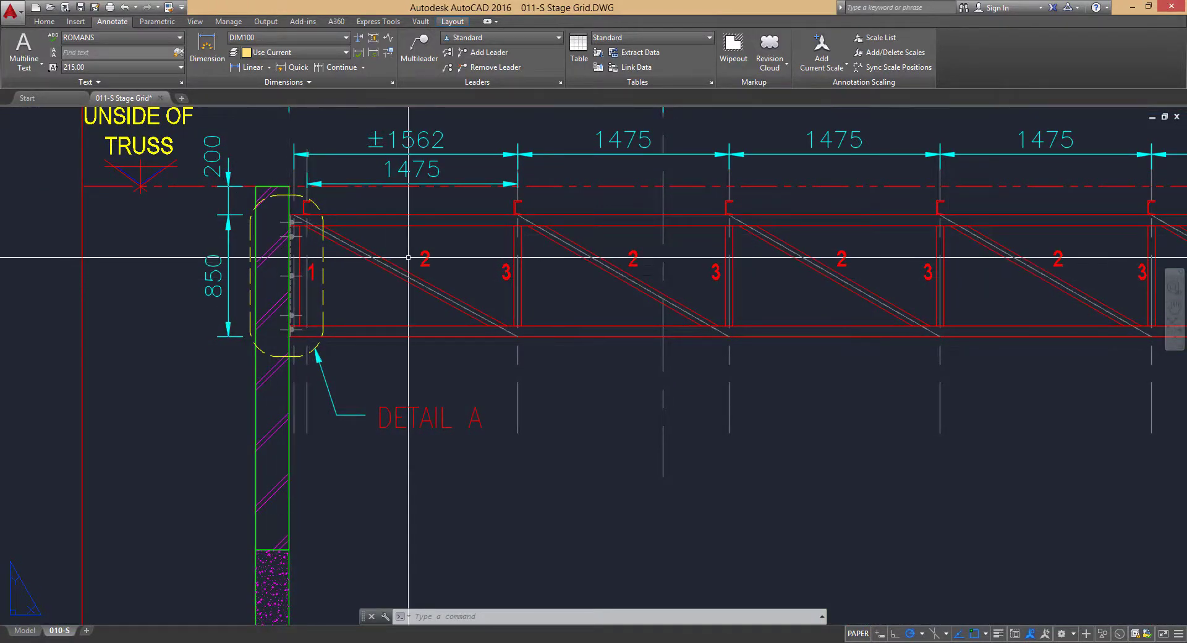
scroll(408, 257, down, 2)
middle_drag(408, 258, 240, 288)
middle_drag(915, 359, 268, 342)
mouse_move(769, 382)
middle_down()
mouse_move(747, 400)
mouse_move(641, 411)
middle_up()
scroll(748, 400, up, 2)
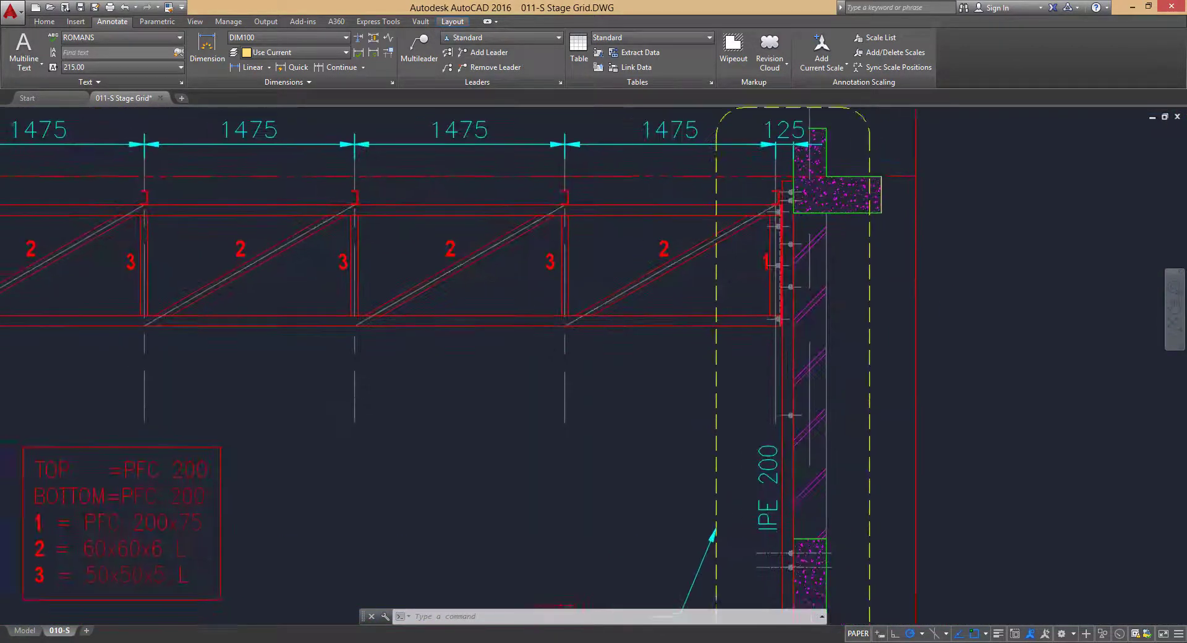
scroll(563, 348, down, 2)
mouse_move(564, 348)
middle_down()
mouse_move(837, 379)
mouse_move(973, 379)
middle_up()
scroll(587, 354, down, 4)
scroll(594, 359, up, 2)
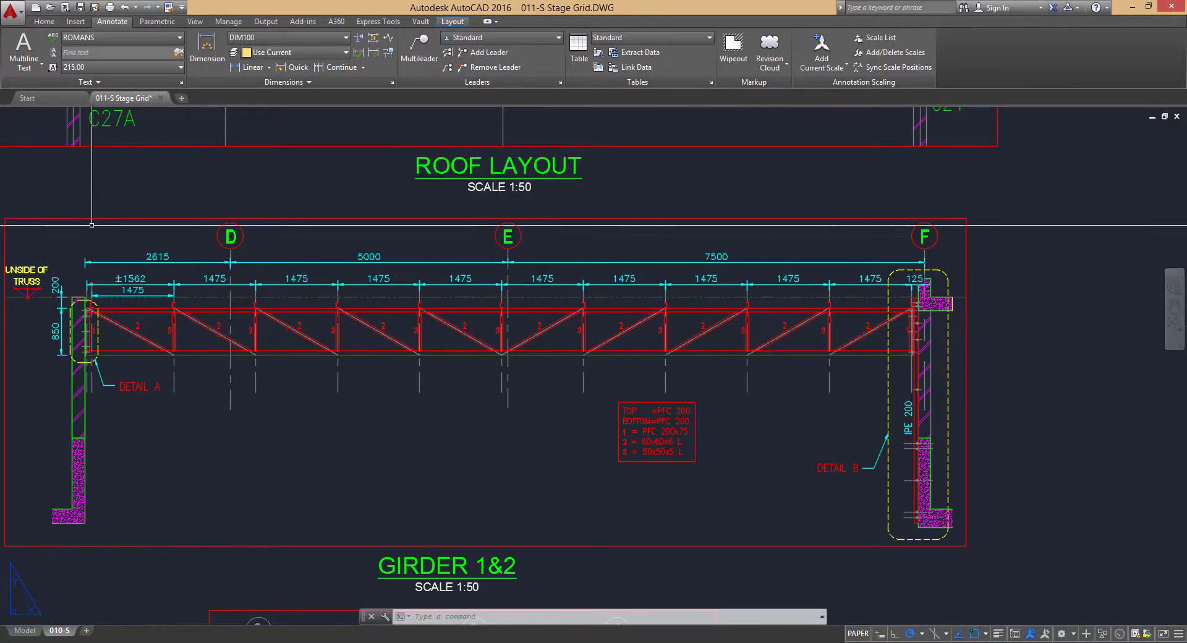
Step: Examine the girder's bolted connection to the IPE 200 column at Detail B beside grid line F
middle_drag(485, 344, 438, 347)
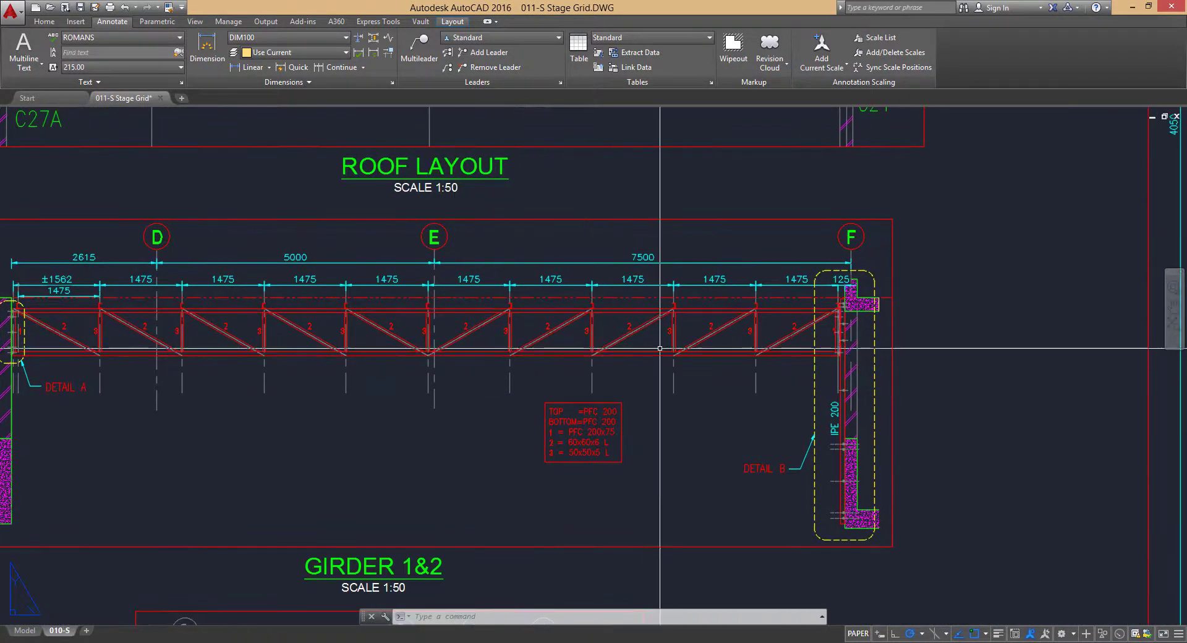
middle_drag(828, 380, 684, 383)
scroll(694, 365, up, 2)
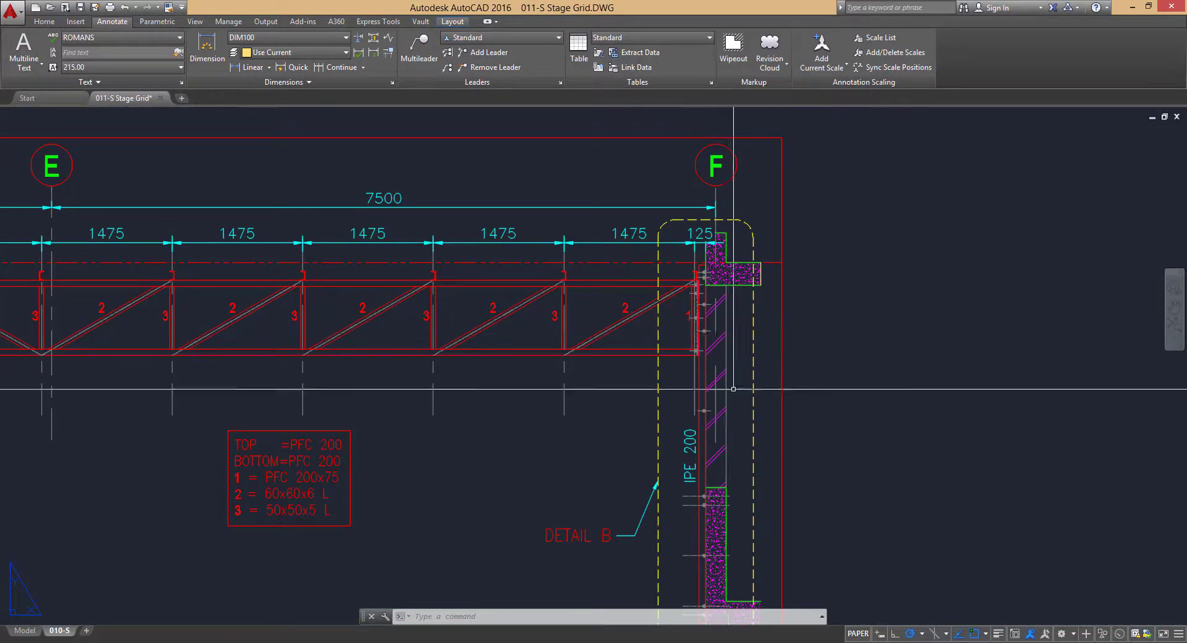
middle_drag(720, 540, 688, 355)
middle_drag(667, 267, 663, 322)
middle_drag(648, 225, 647, 289)
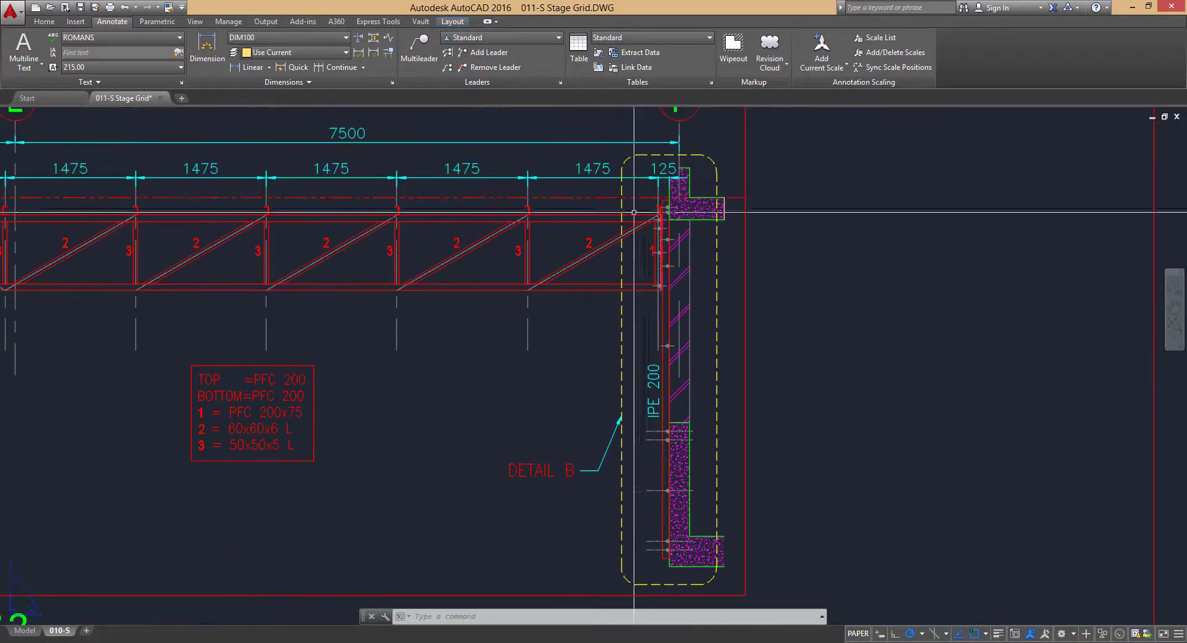
scroll(665, 204, up, 8)
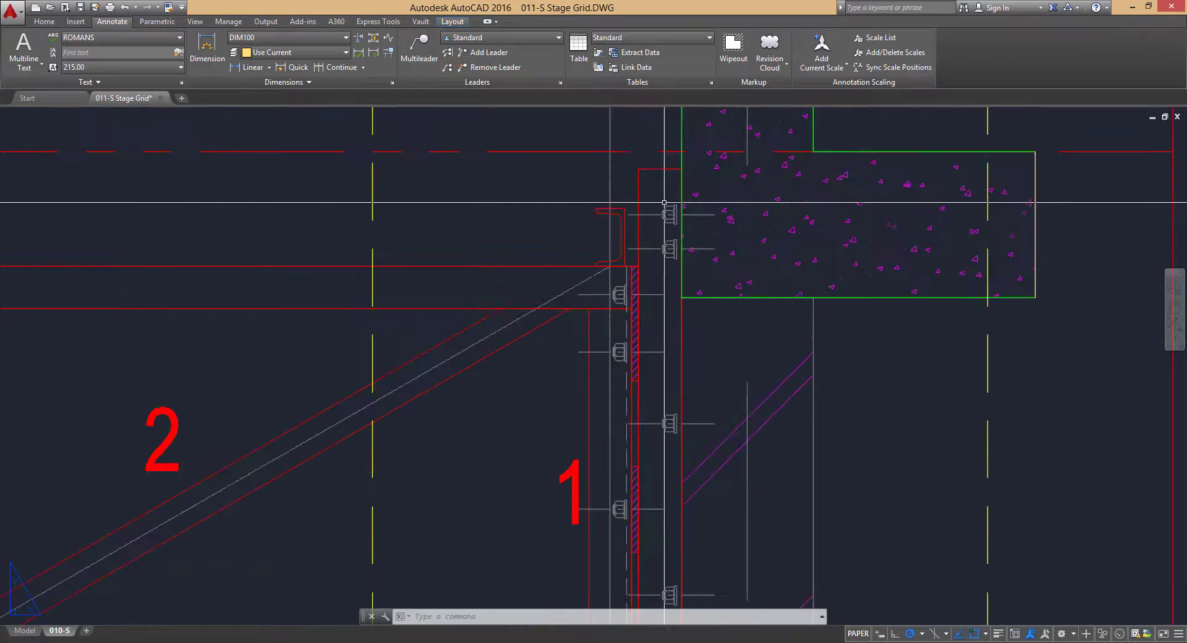
scroll(664, 202, down, 8)
Step: Examine the end of Girder 1&2 at grid line F and the IPE 200 column elevation with its plates, hole spacings and overall height
middle_drag(922, 139, 922, 282)
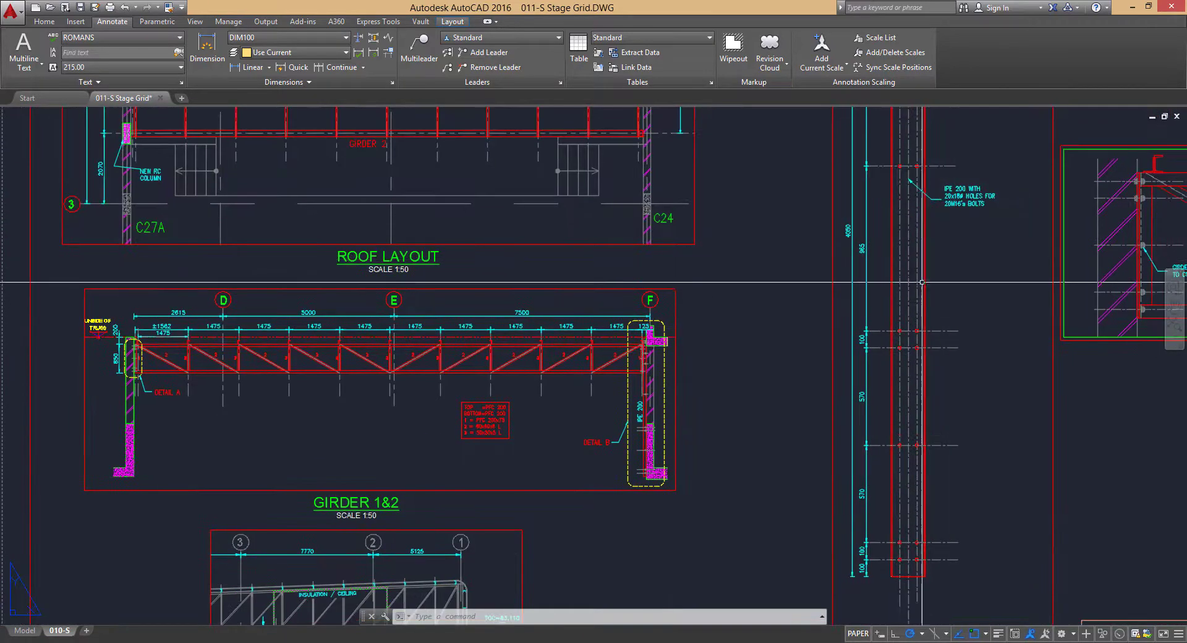
scroll(618, 374, up, 4)
scroll(618, 375, down, 2)
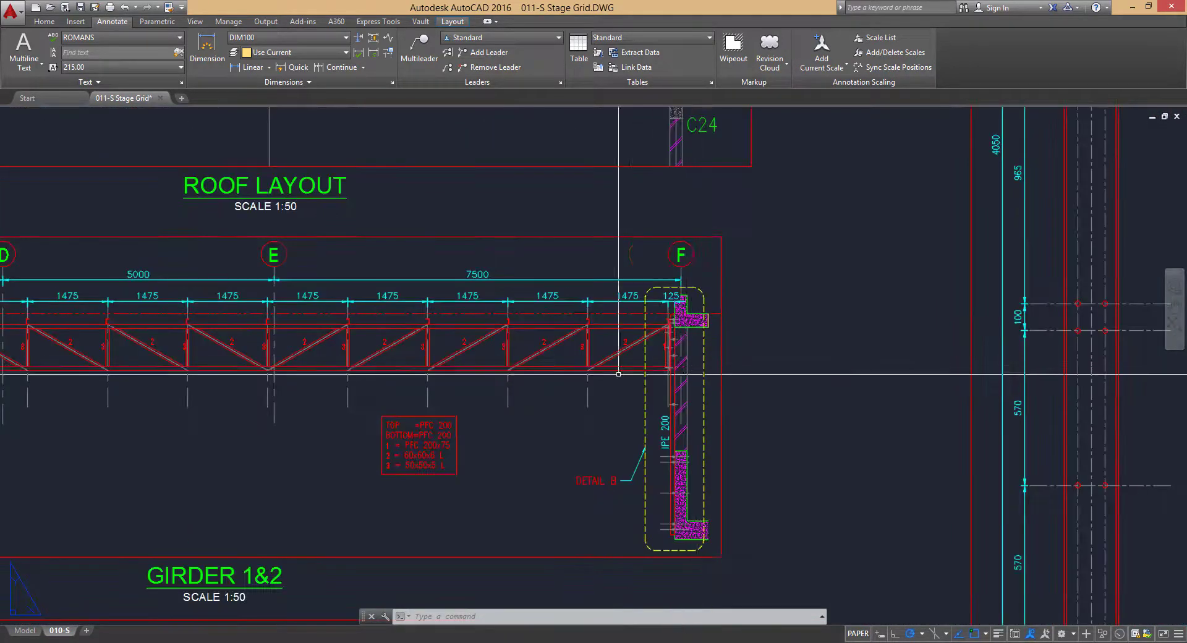
mouse_move(618, 374)
middle_down()
mouse_move(1048, 376)
mouse_move(625, 369)
middle_up()
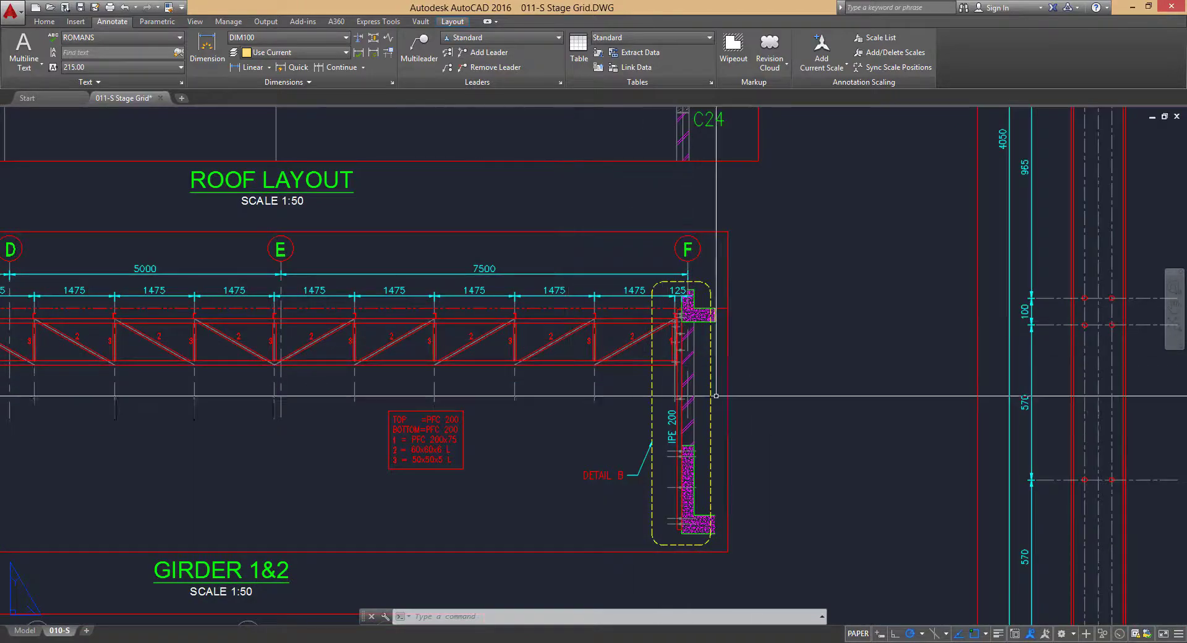
middle_drag(886, 187, 457, 328)
scroll(457, 327, down, 2)
middle_drag(585, 200, 588, 345)
middle_drag(582, 159, 596, 268)
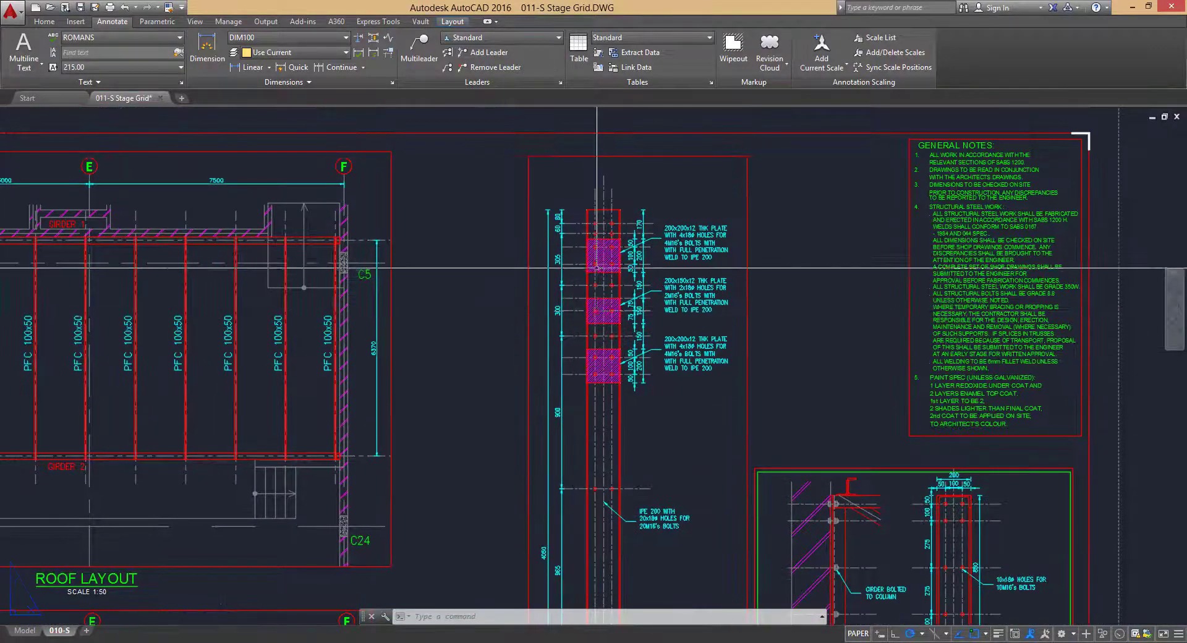
scroll(598, 248, up, 2)
middle_drag(593, 520, 597, 179)
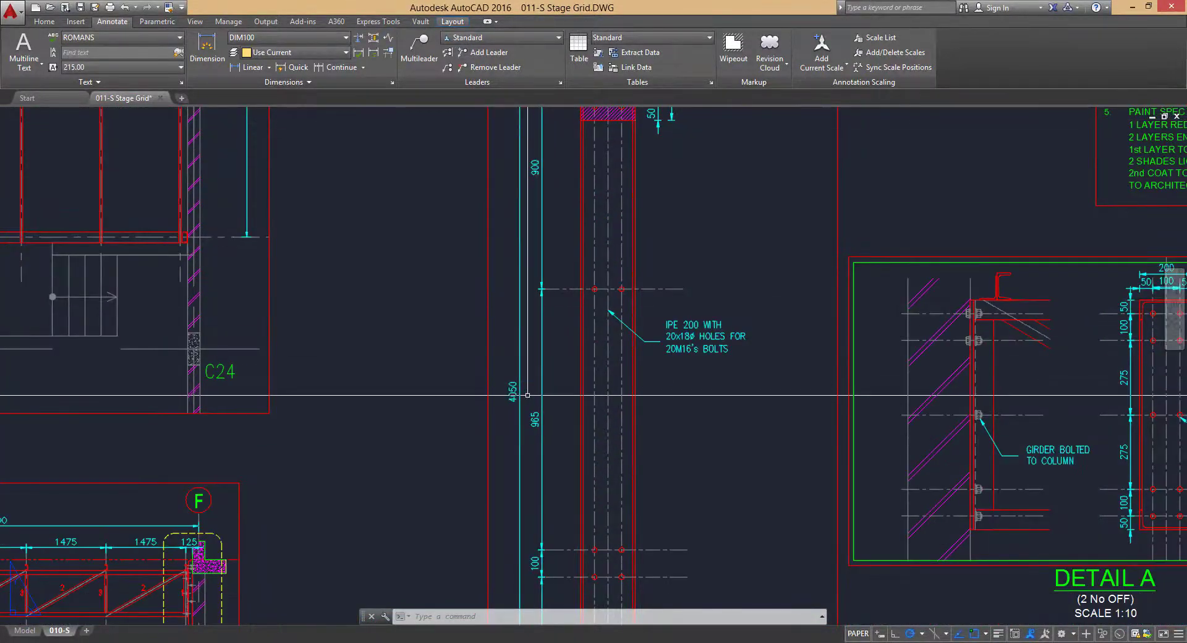
middle_drag(527, 395, 603, 281)
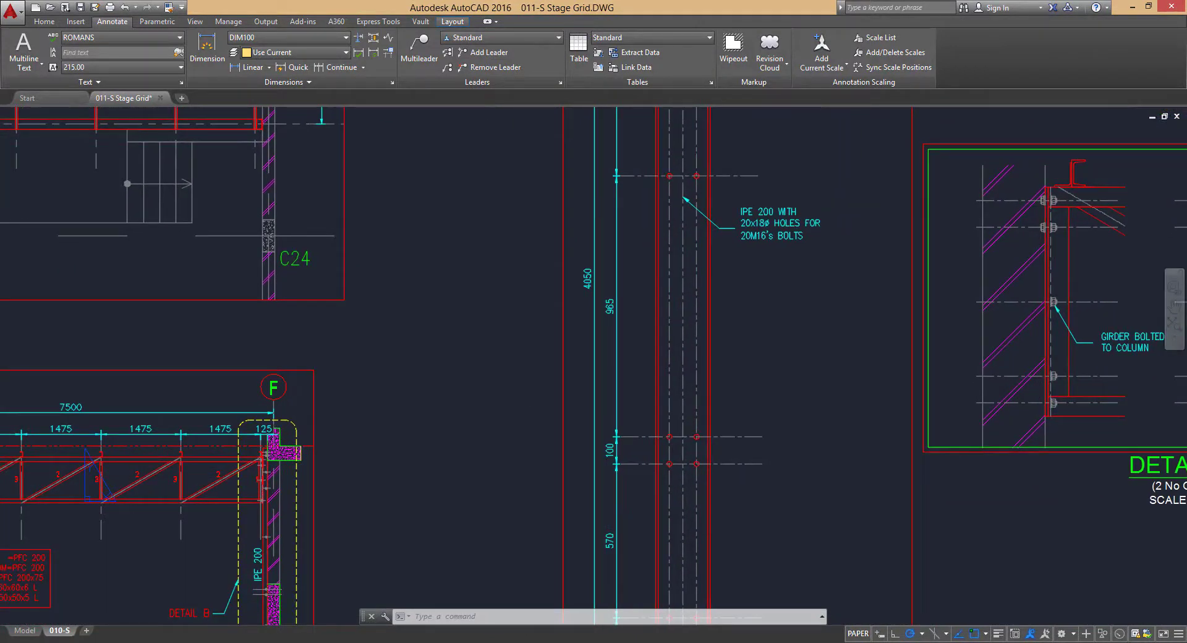
scroll(591, 289, down, 2)
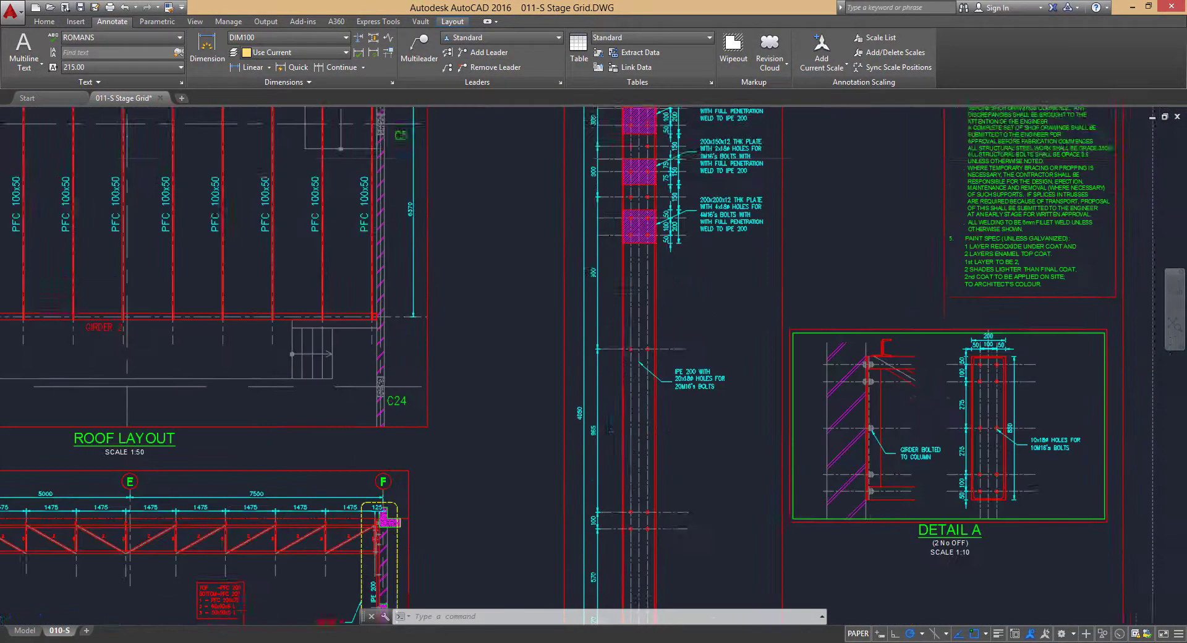
middle_drag(590, 288, 581, 393)
Step: Switch to Tekla Structures and inspect the girder elevation around the end wall at grid line F, leaving any active command
drag(517, 3, 0, 372)
middle_drag(943, 546, 956, 458)
middle_drag(689, 360, 507, 327)
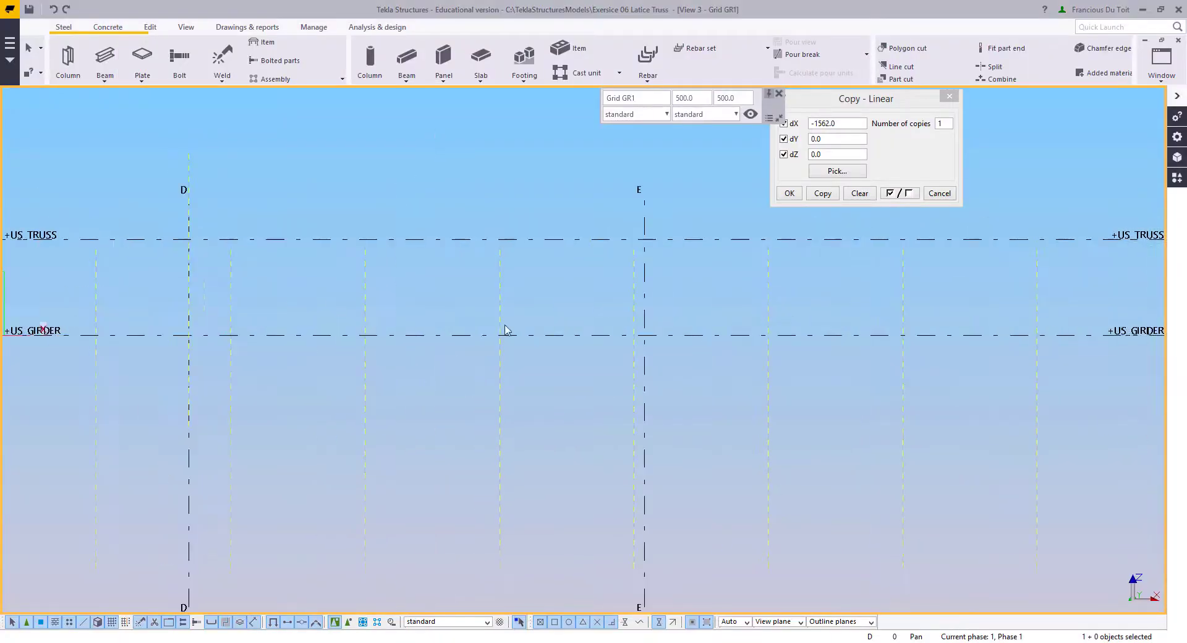
scroll(677, 292, down, 1)
scroll(677, 292, down, 4)
middle_drag(737, 313, 530, 335)
scroll(946, 305, up, 10)
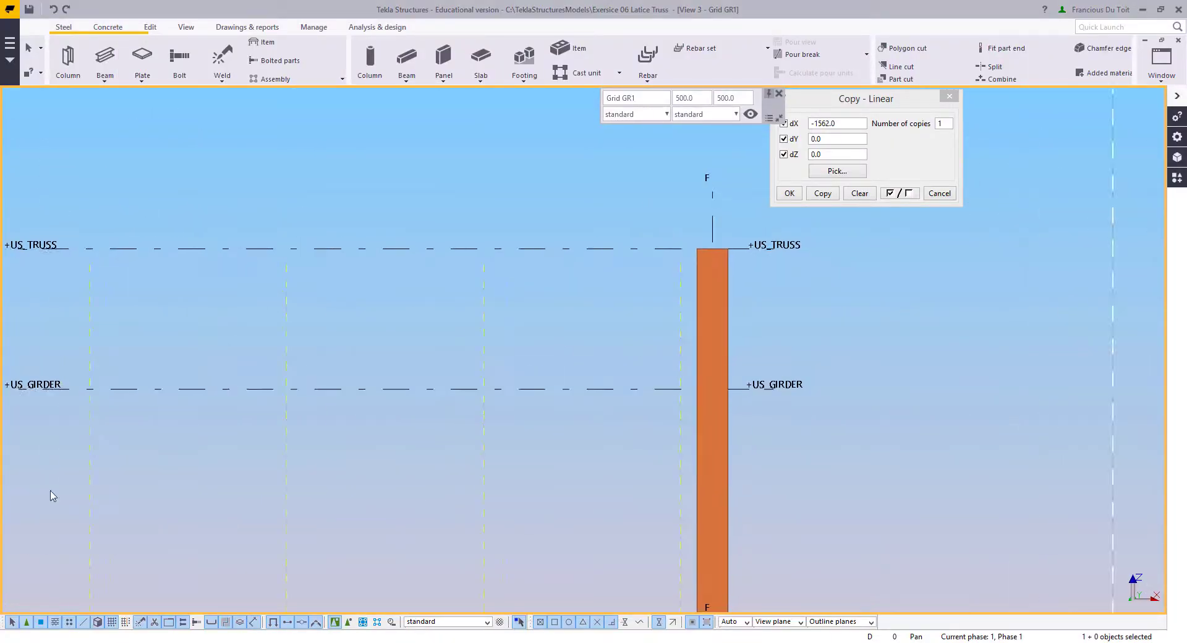
click(52, 642)
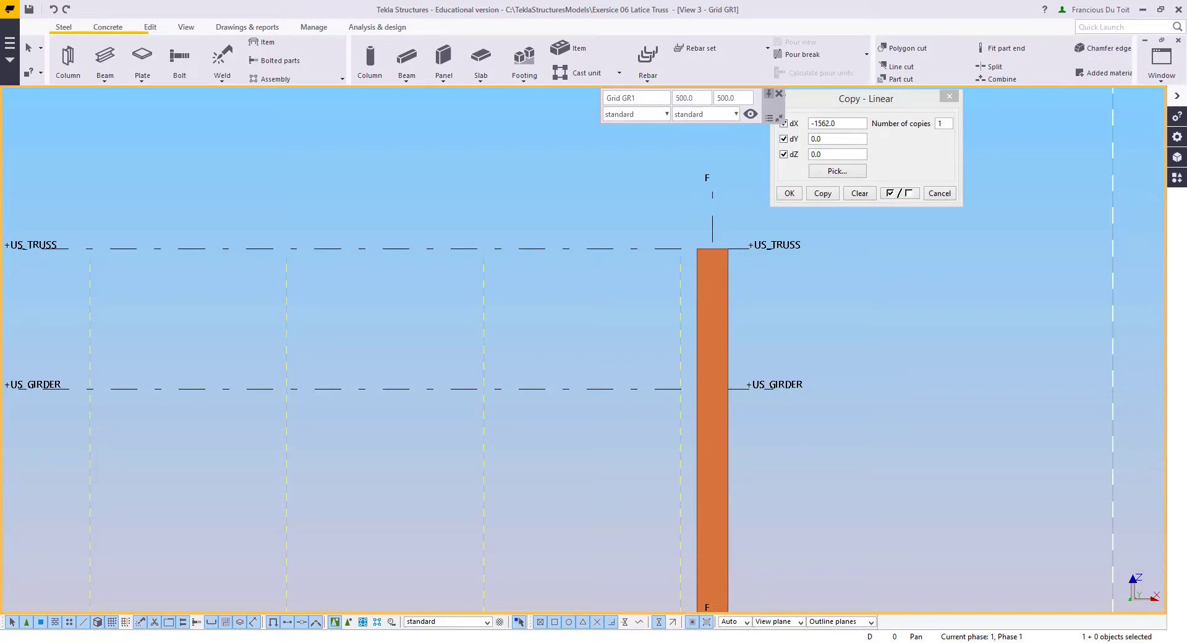
right_click(417, 246)
click(433, 253)
Step: Add a construction line along the US_TRUSS level from grid line F to grid line C1
scroll(458, 310, down, 2)
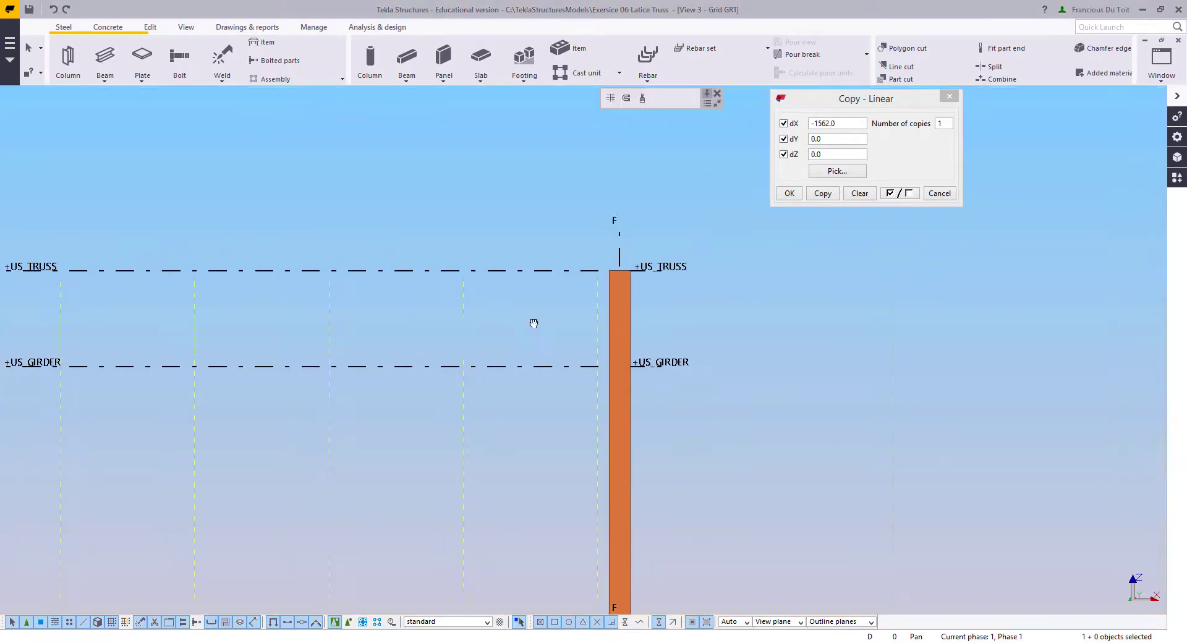
middle_drag(532, 321, 946, 356)
scroll(496, 369, down, 2)
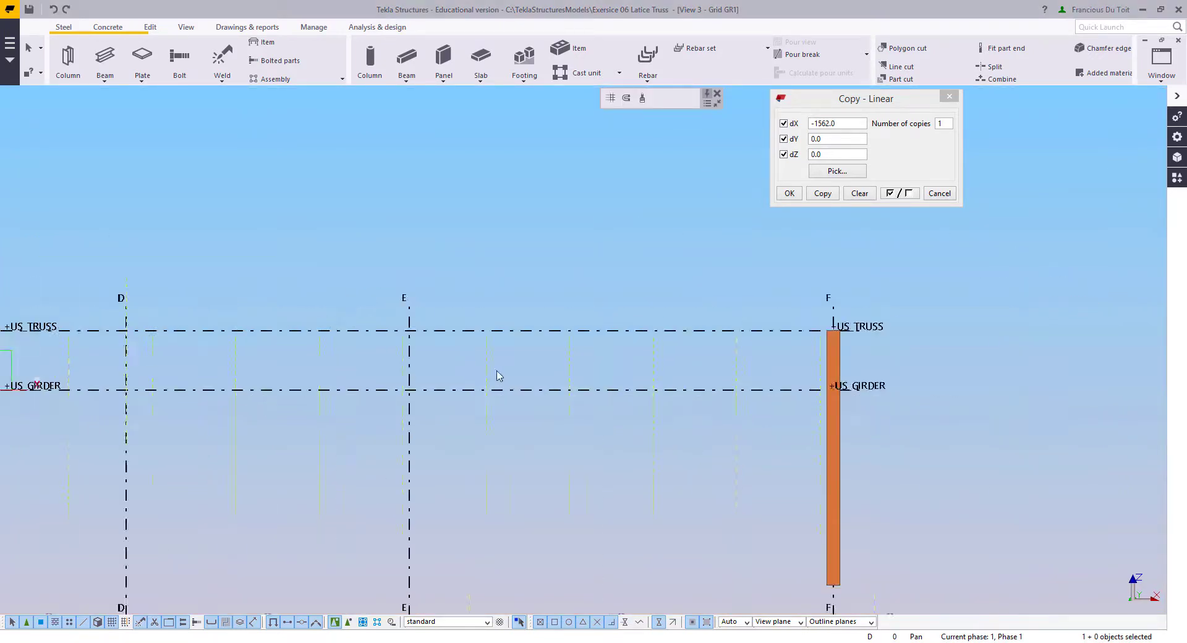
click(152, 27)
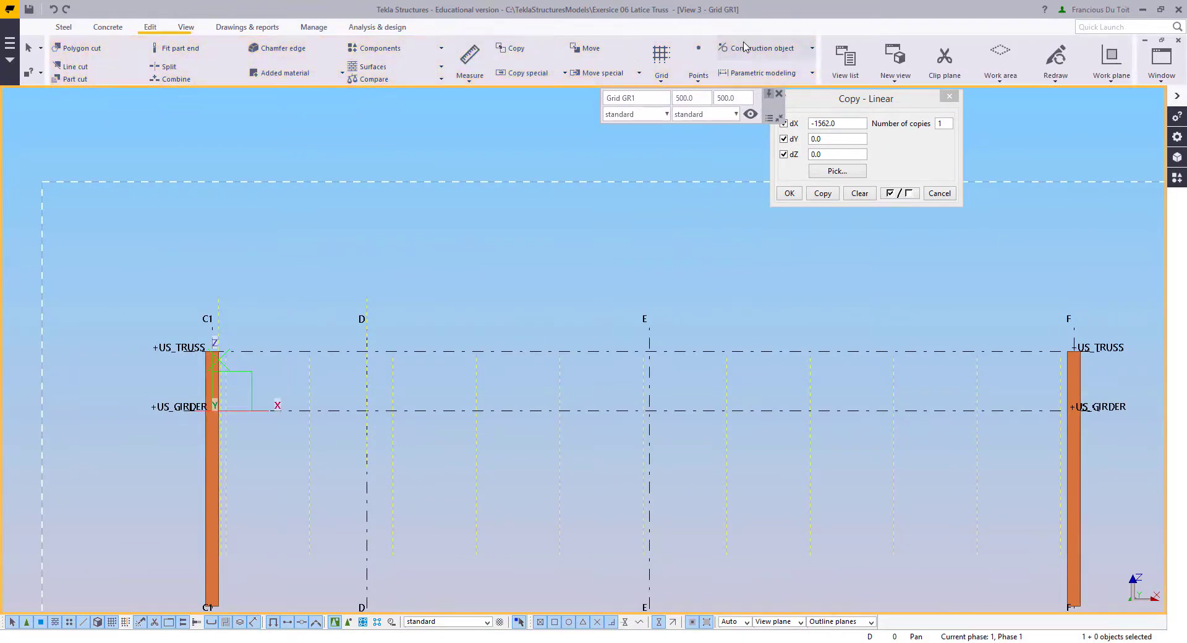
click(745, 47)
click(742, 78)
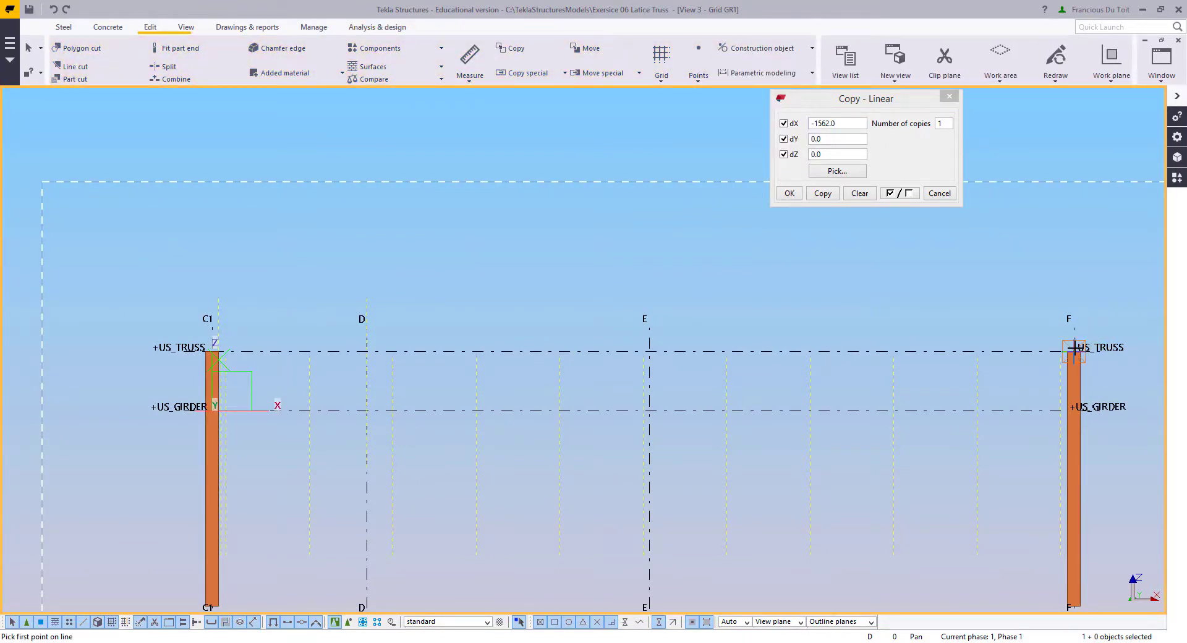
click(1076, 348)
click(212, 351)
right_click(285, 230)
click(322, 331)
Step: Copy the construction line at the US_TRUSS level 200 mm downward along grid line D
right_click(331, 352)
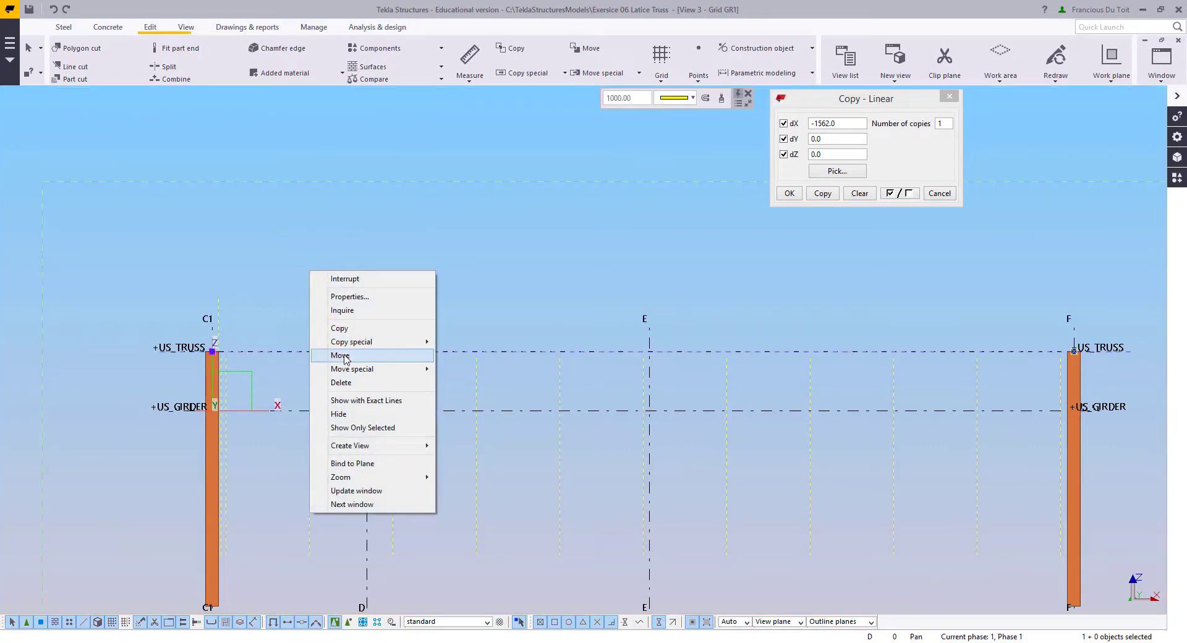
click(340, 328)
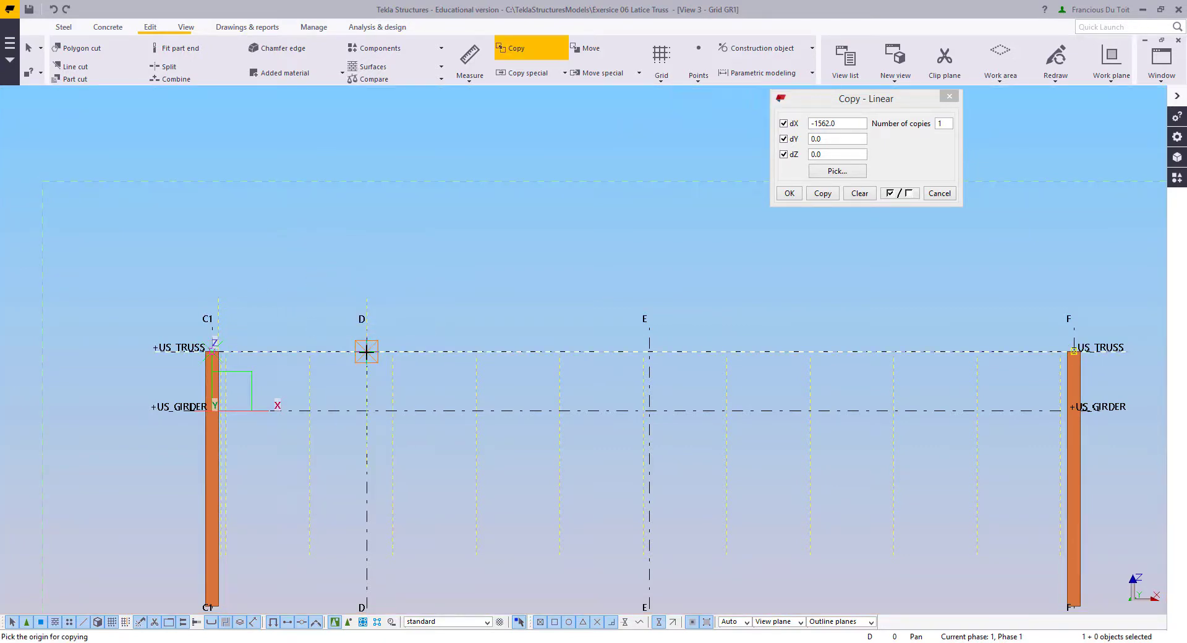
click(366, 351)
text(200)
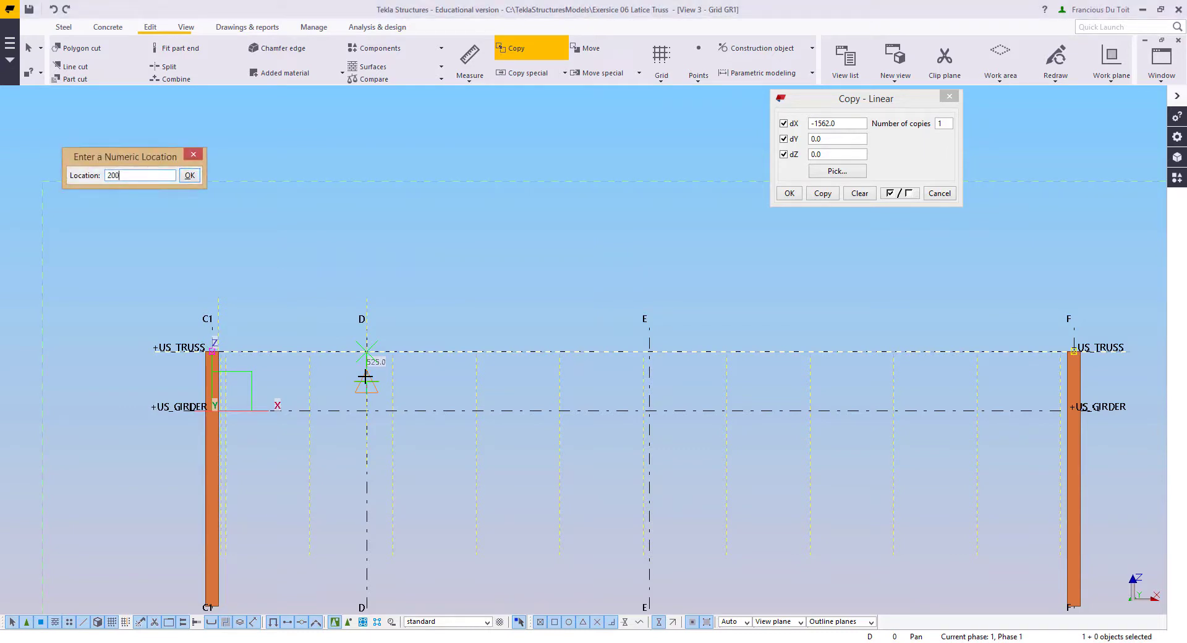
key(Return)
right_click(366, 235)
click(373, 245)
Step: Start the steel Beam command for the member beside the wall at grid line F and open its properties
middle_drag(598, 348, 52, 297)
scroll(537, 337, up, 2)
scroll(525, 359, up, 2)
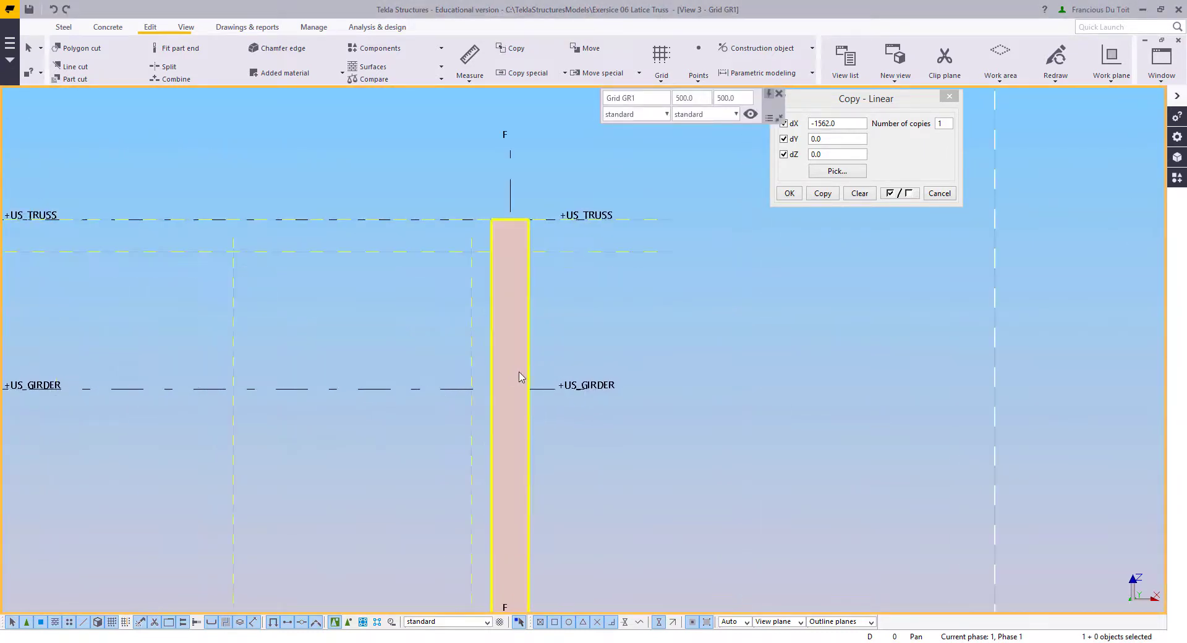
click(62, 27)
click(103, 59)
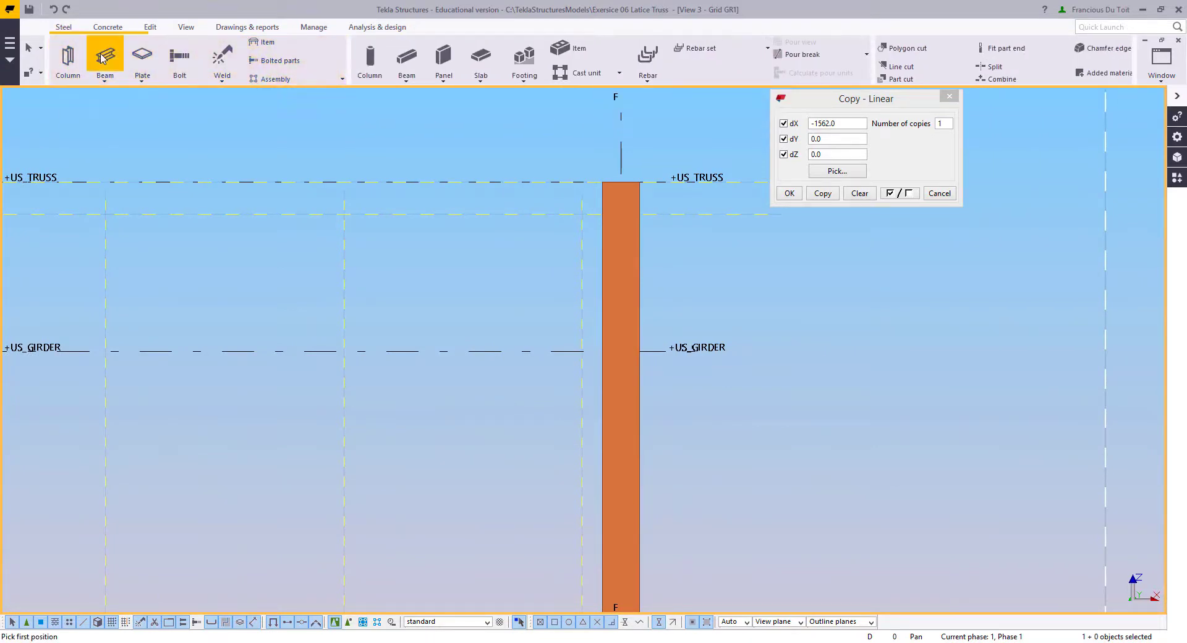
shift+click(103, 59)
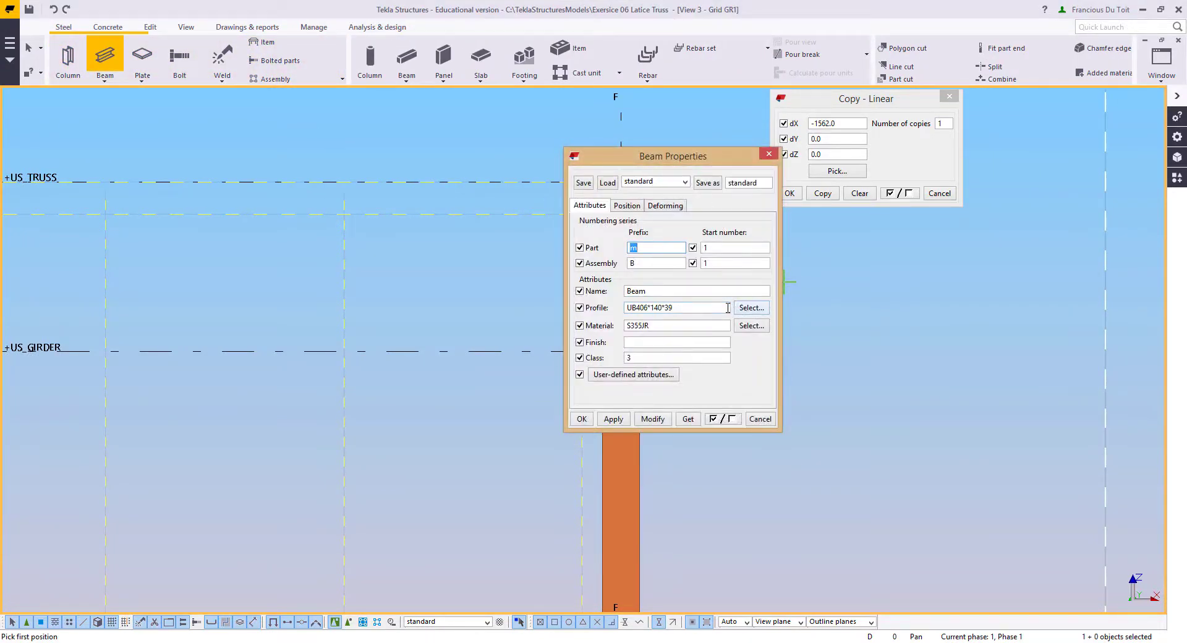
Step: Try to set the beam profile to pfc200*75
double_click(728, 307)
text(pfc200*75)
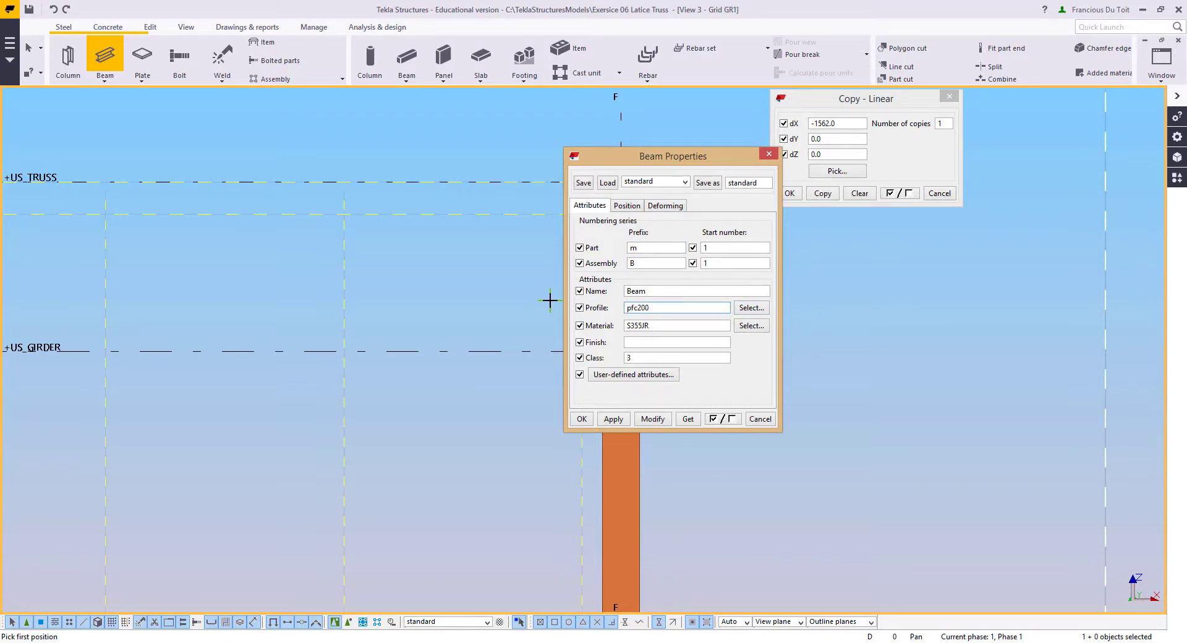
click(645, 439)
click(301, 371)
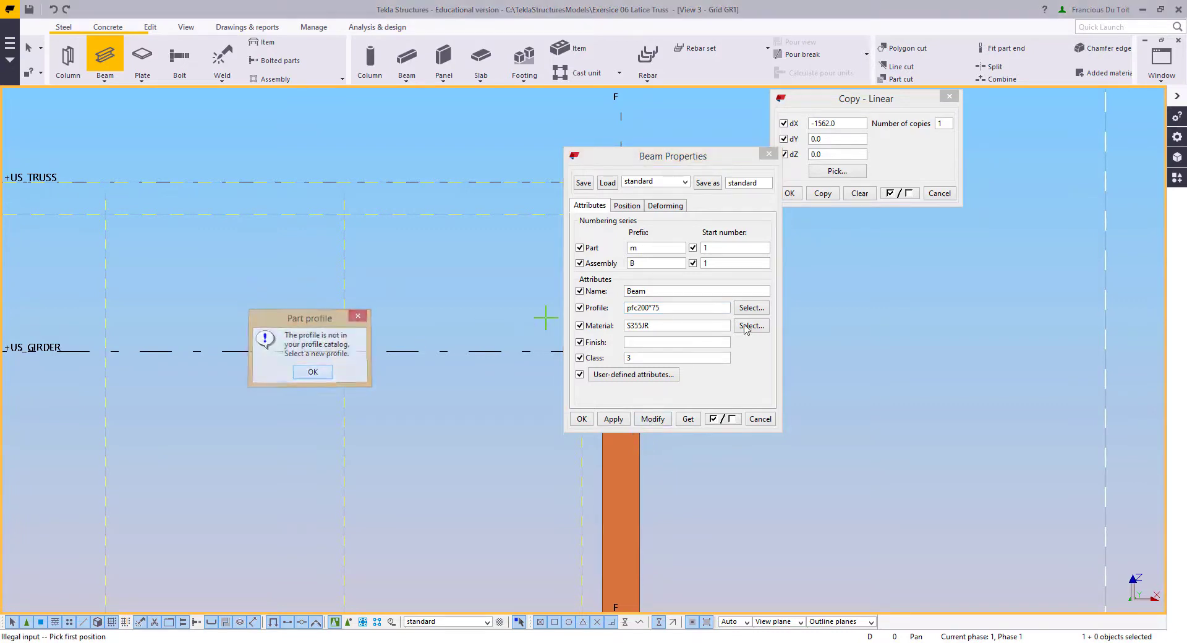
Step: Choose the PC200*75 profile from the PFC catalog group, and name the beam SUPPORT COLUMN with assembly prefix SC
click(756, 307)
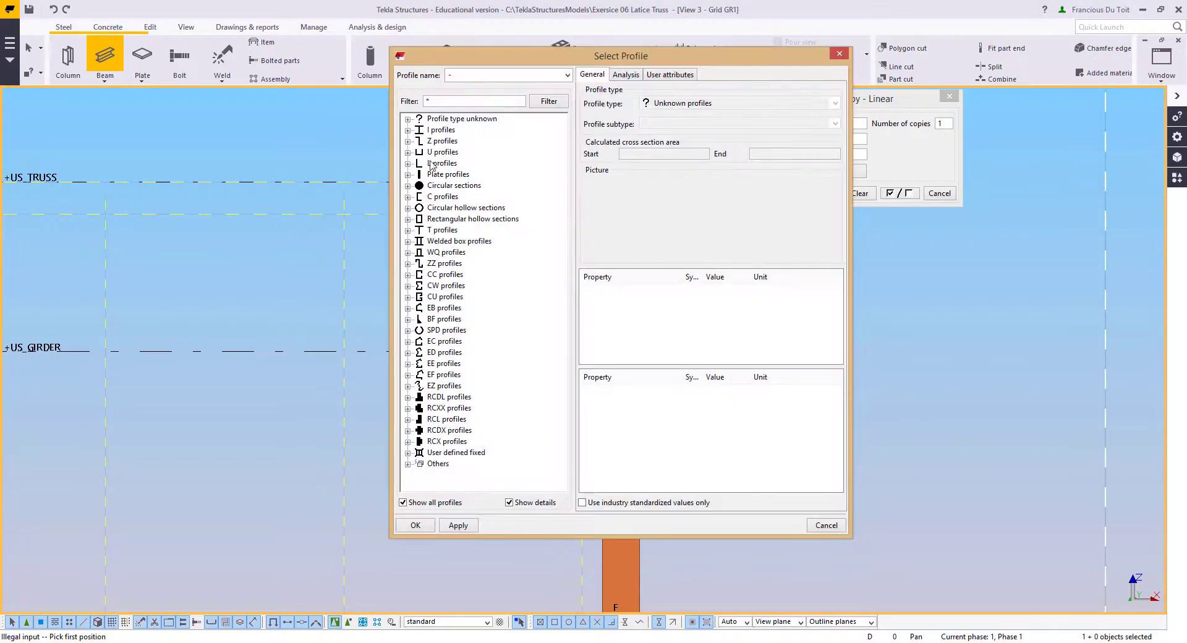
click(408, 196)
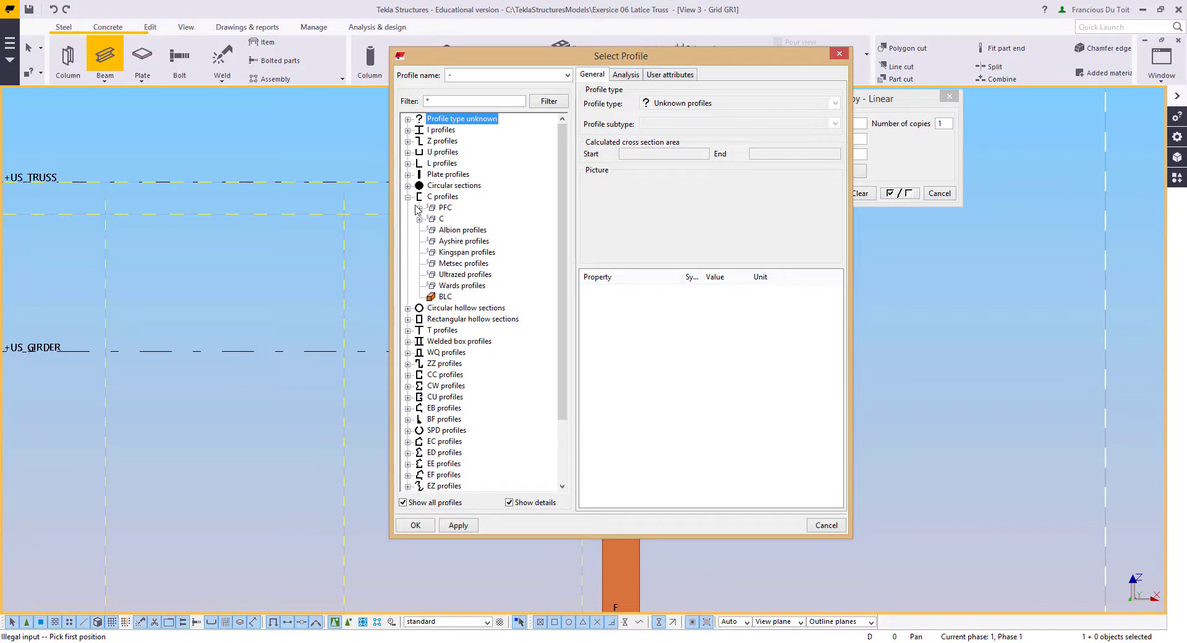
click(420, 208)
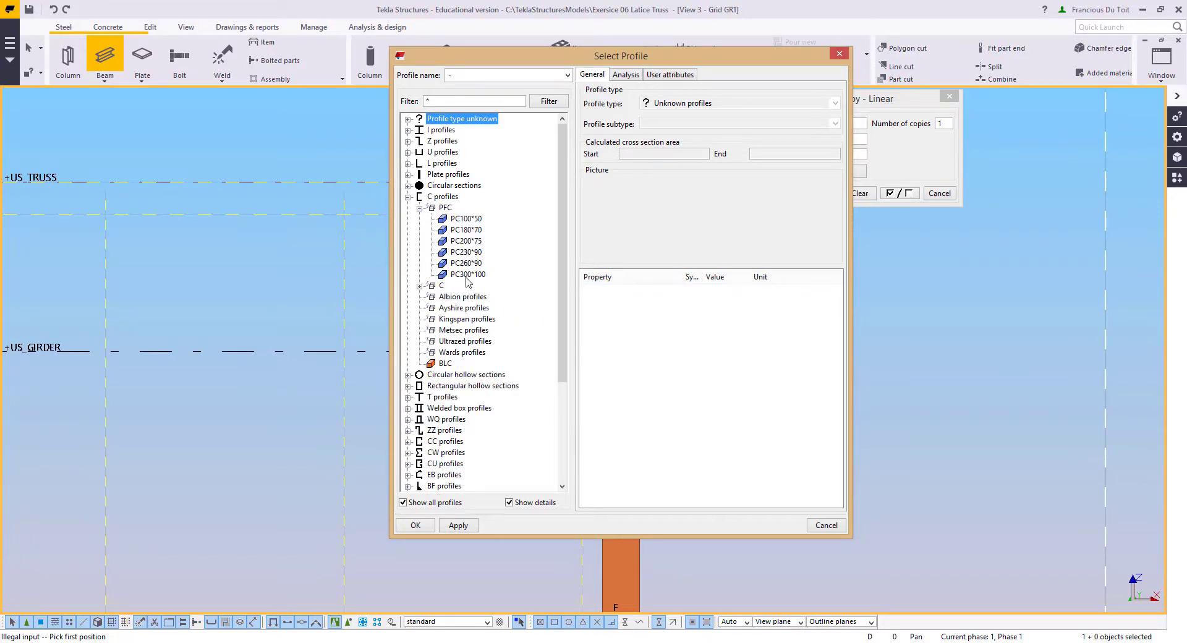
click(466, 242)
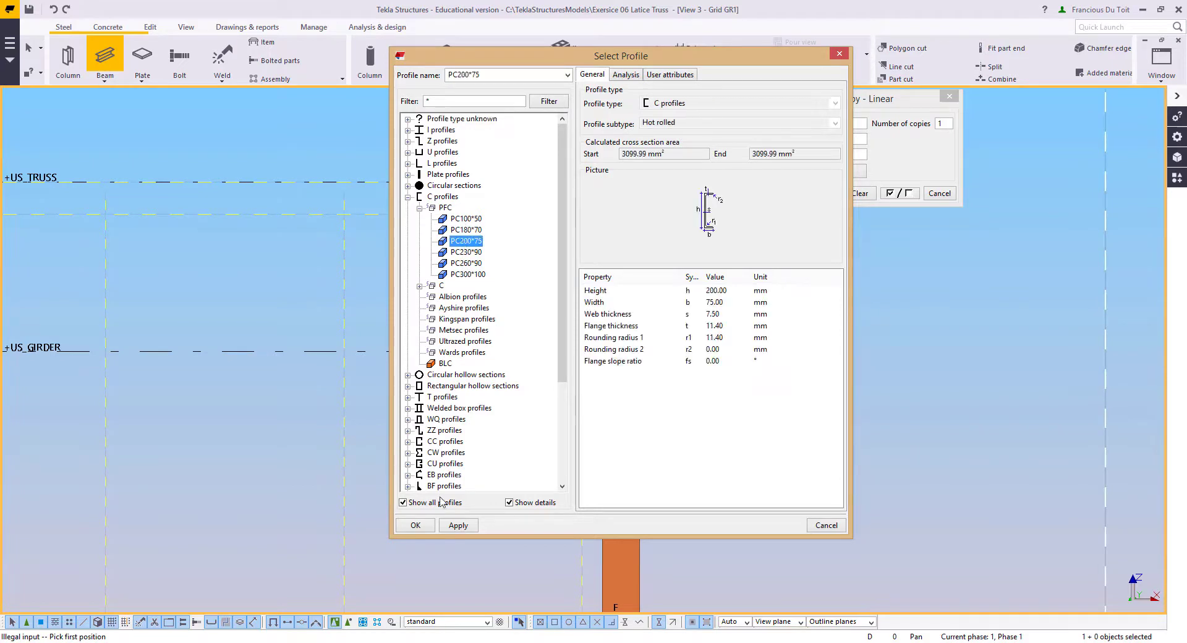
click(416, 526)
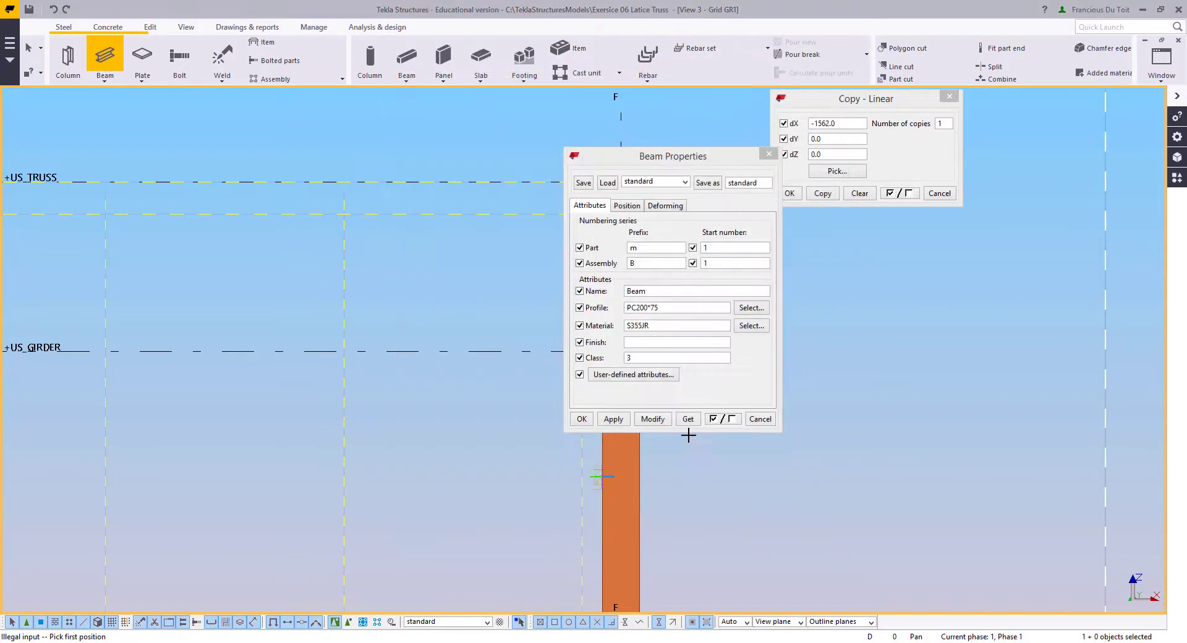
click(616, 422)
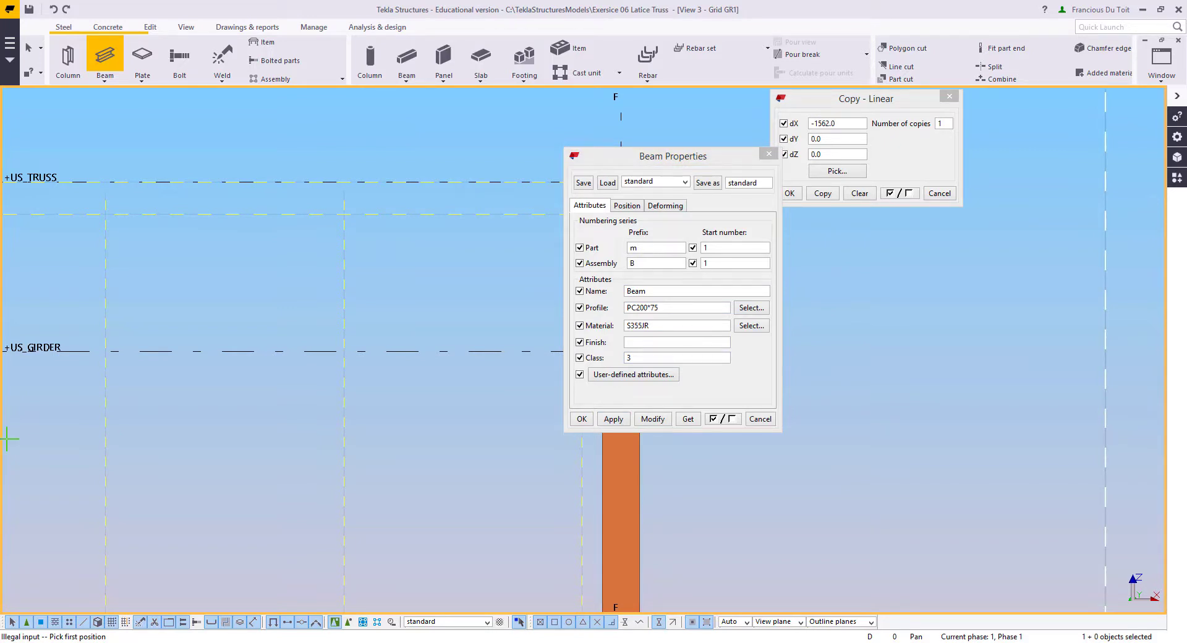
double_click(636, 293)
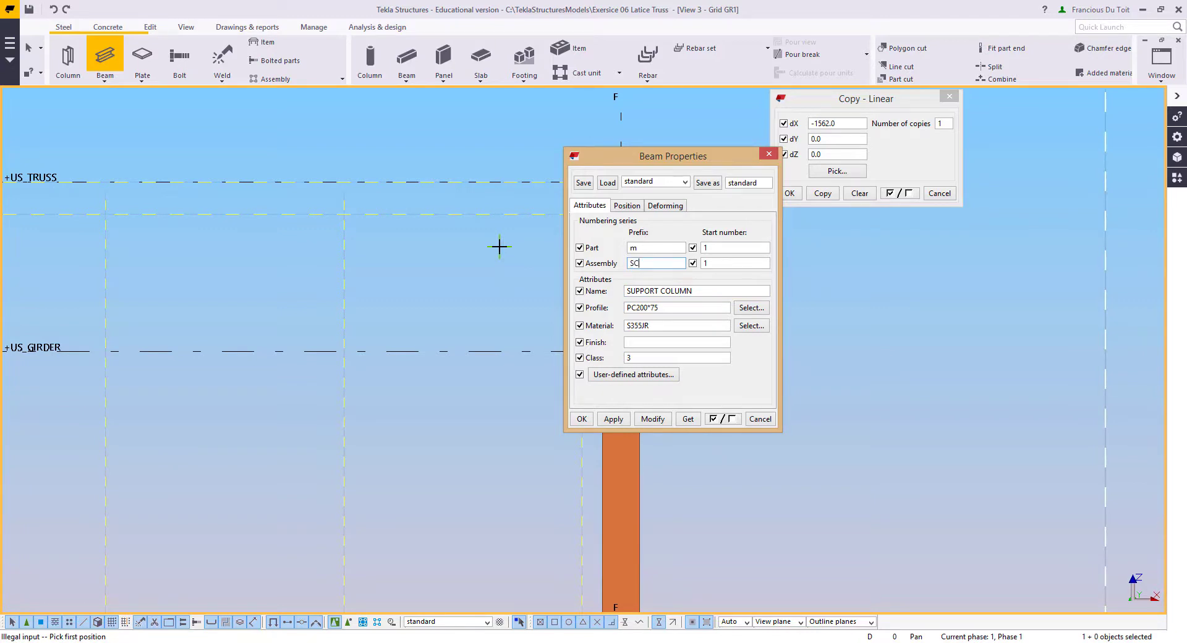
drag(687, 160, 976, 179)
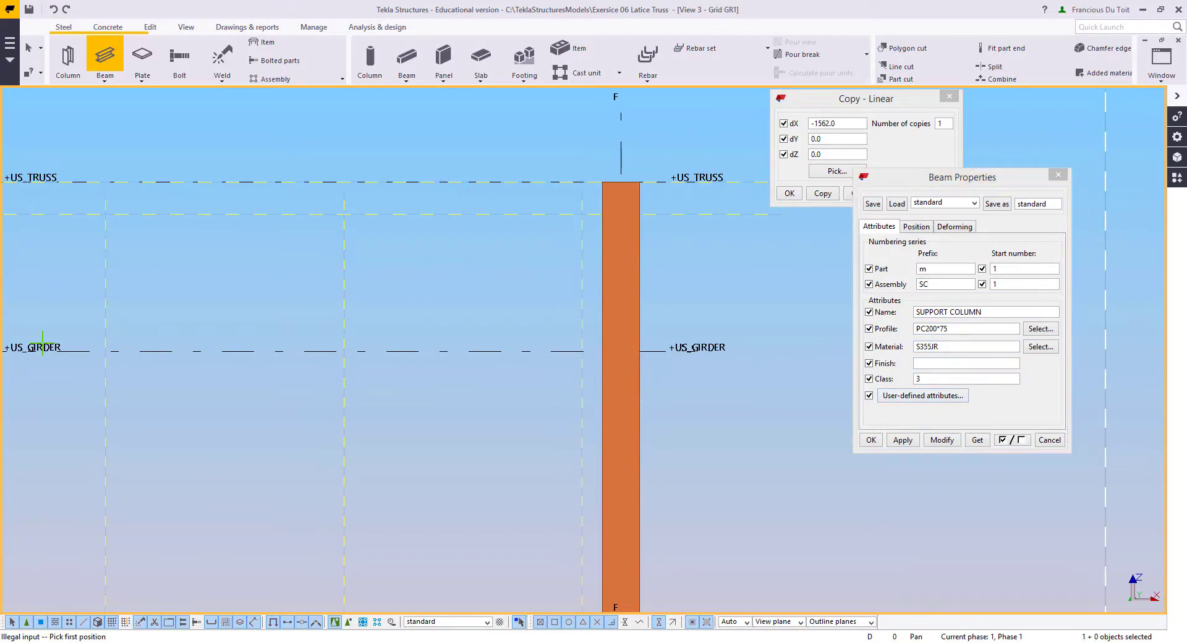
Step: Place the support column from the wall's inner top corner at grid line F, running 4050 mm down the wall face
click(602, 181)
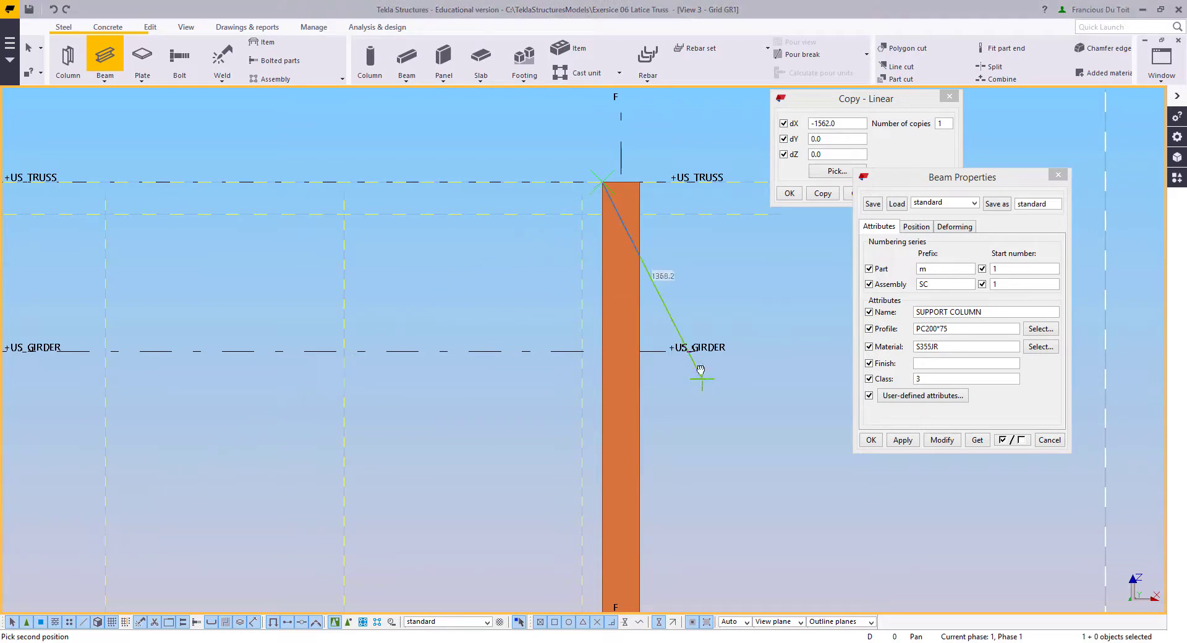
middle_drag(699, 369, 658, 327)
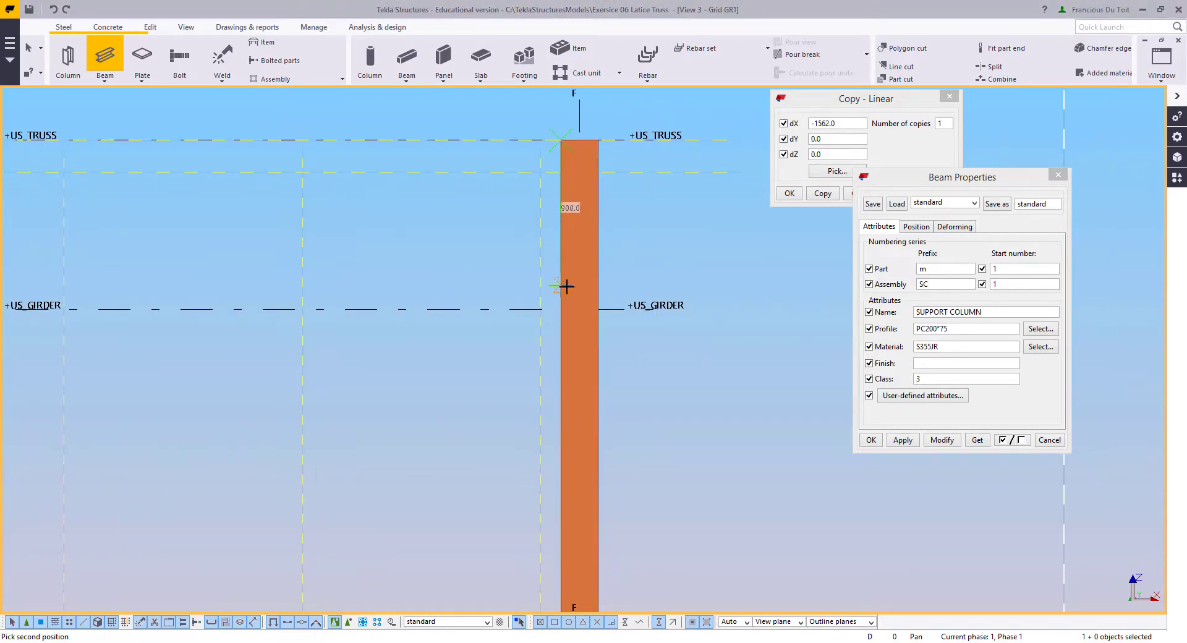
text(4050)
key(Return)
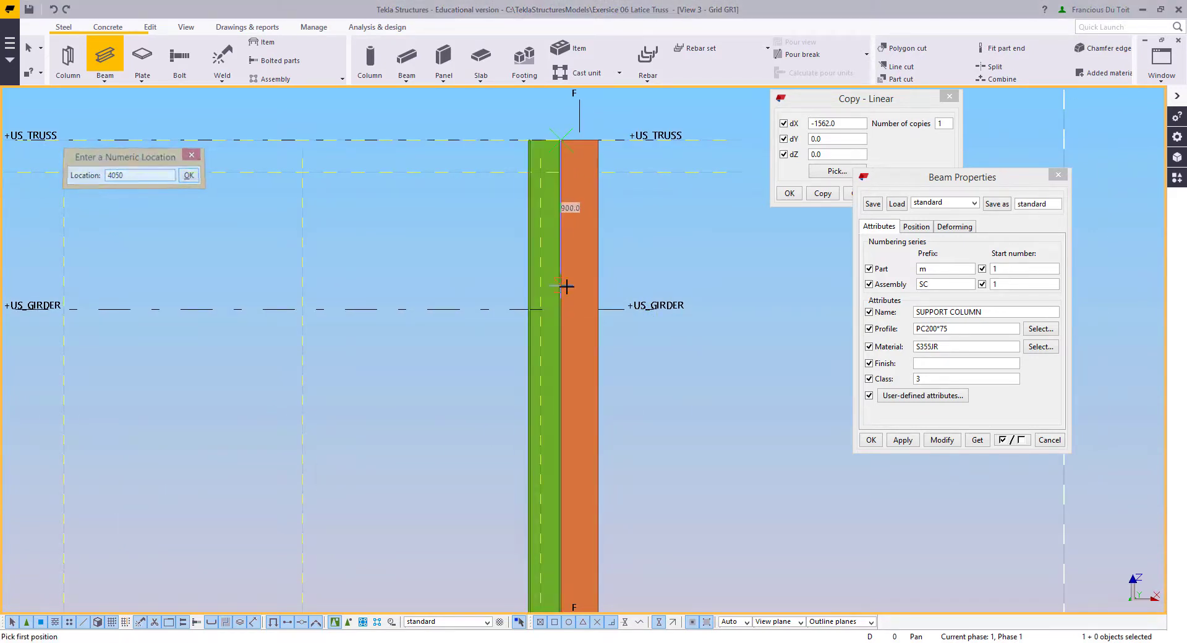
key(Escape)
Step: Try the Front rotation on the support column beside the wall at grid line F
middle_drag(543, 305, 552, 319)
scroll(551, 320, up, 2)
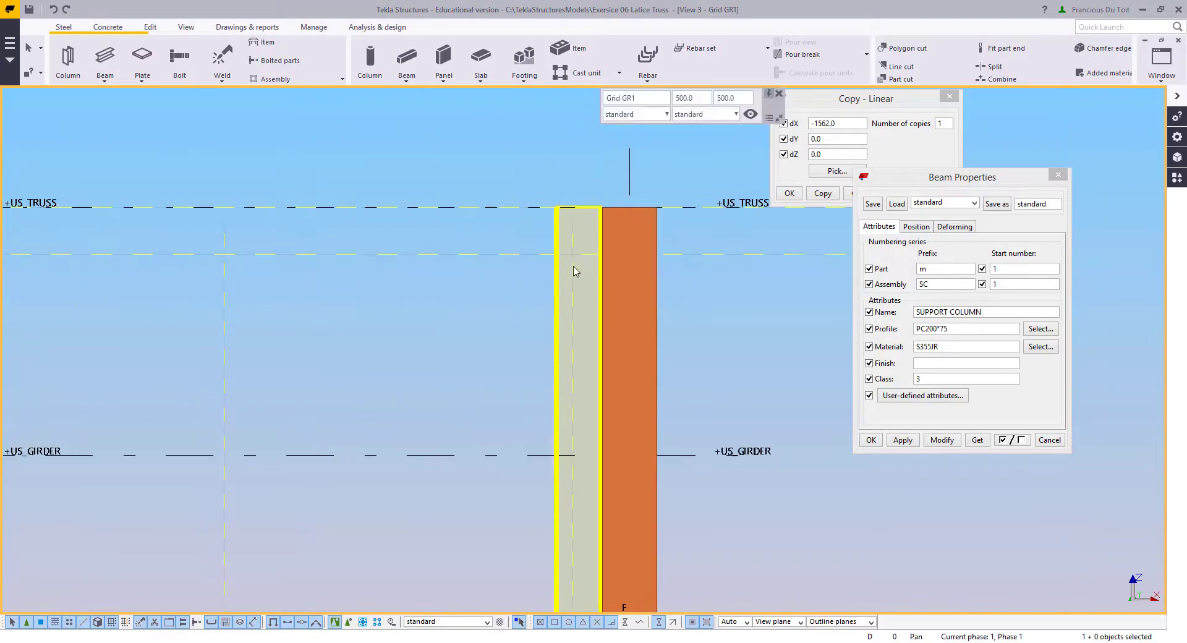
click(916, 226)
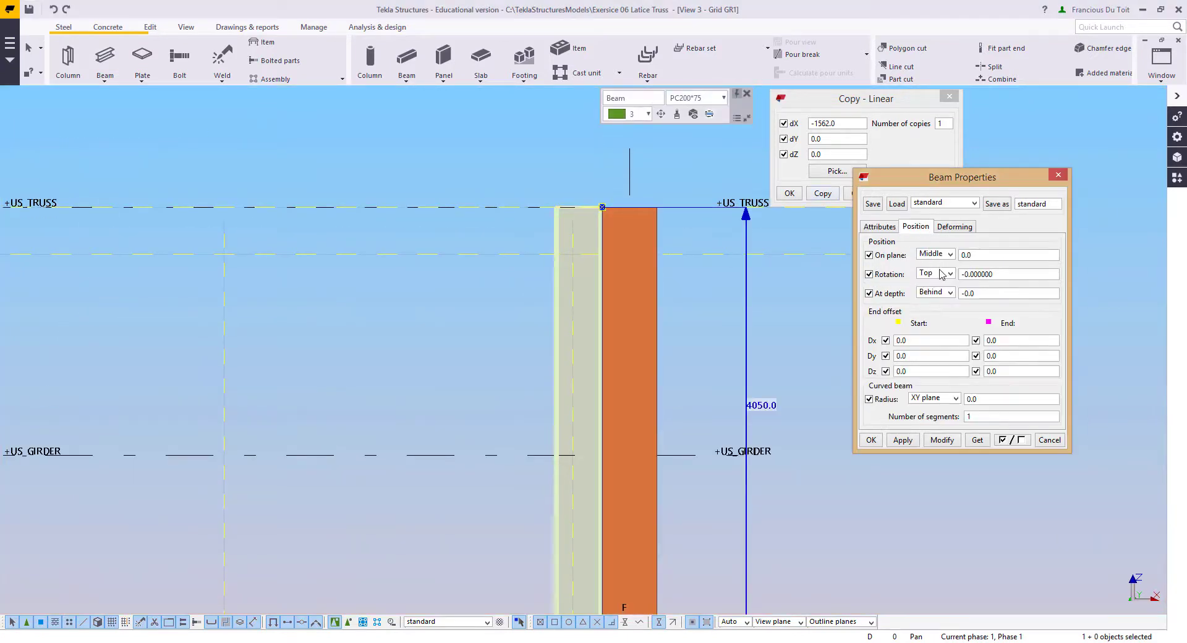
click(936, 273)
click(933, 288)
click(941, 440)
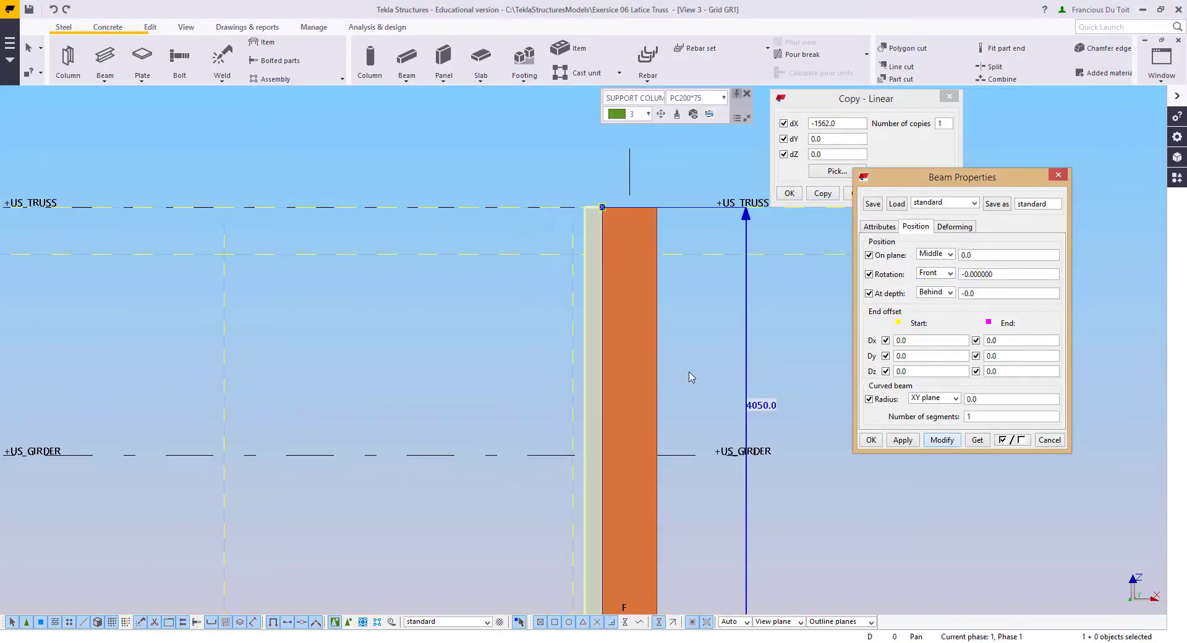
scroll(614, 284, up, 3)
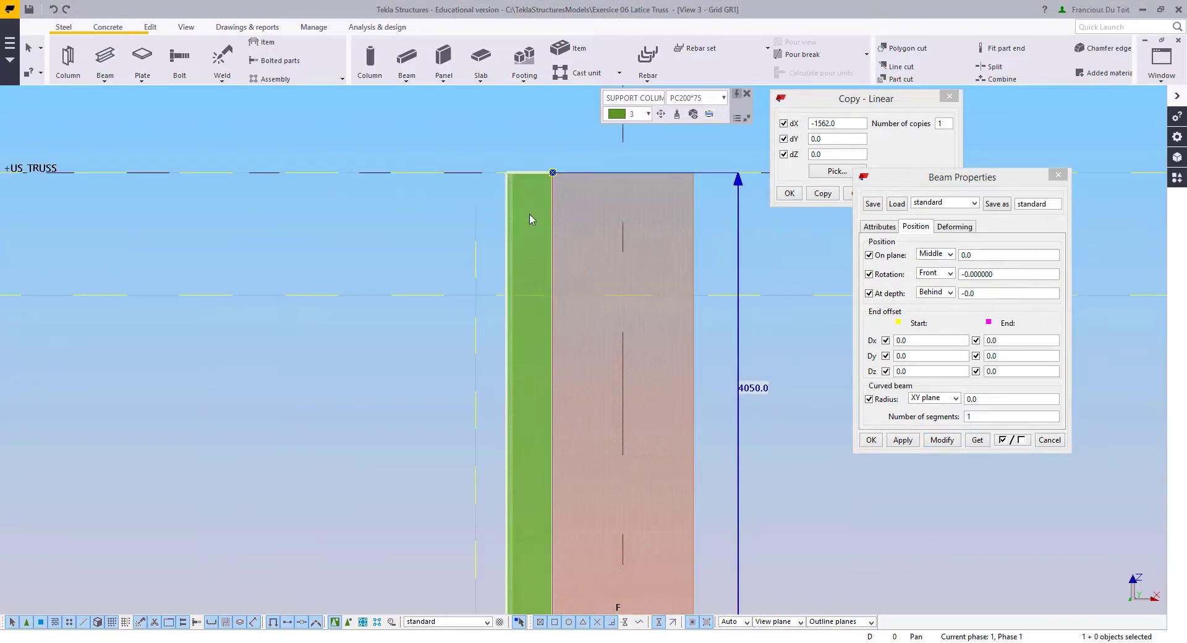
Step: Set the support column's rotation to Back and check its orientation against the wall in 3D
click(949, 274)
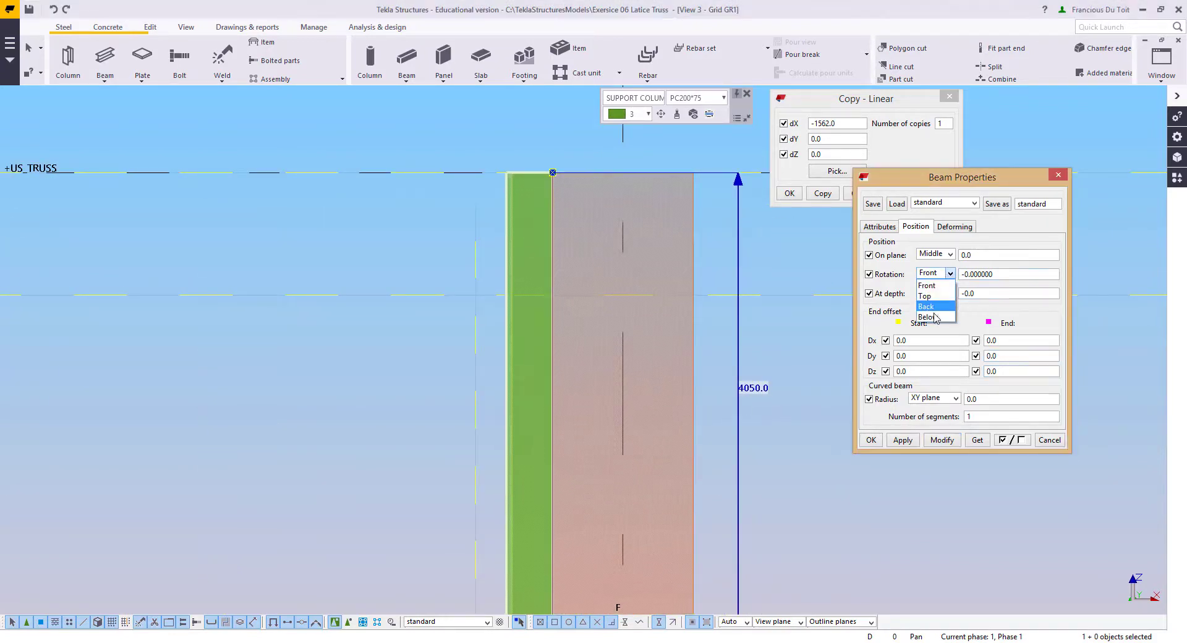
click(934, 306)
click(942, 442)
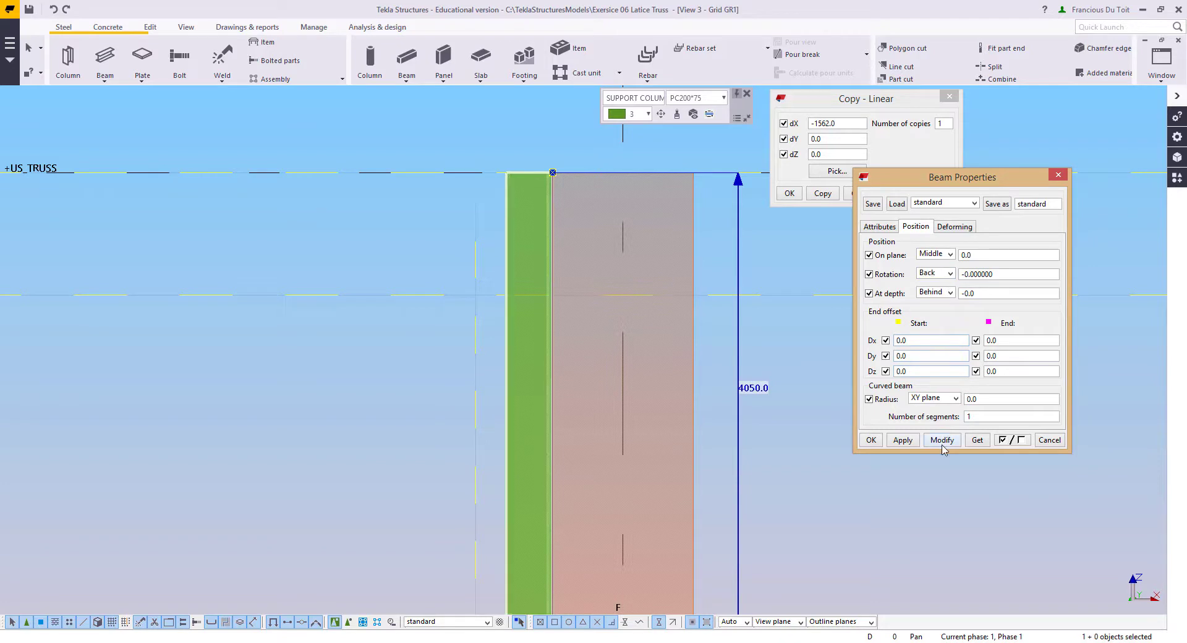
scroll(556, 222, up, 4)
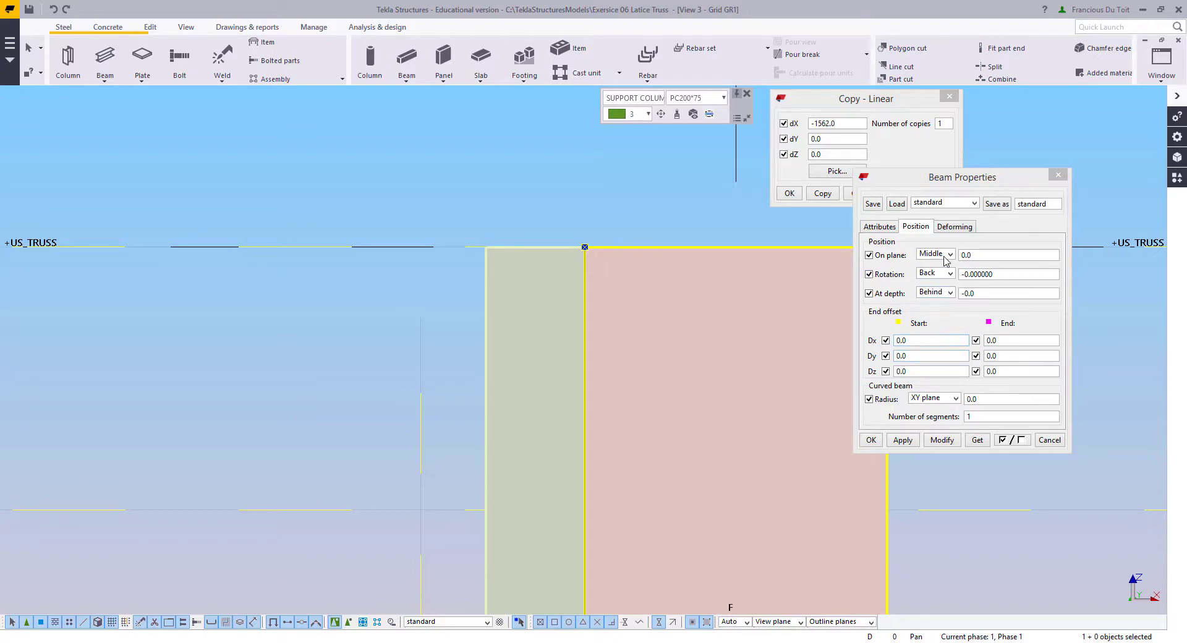
middle_drag(565, 318, 563, 323)
ctrl+middle_drag(431, 381, 586, 284)
scroll(628, 309, up, 3)
scroll(578, 280, down, 3)
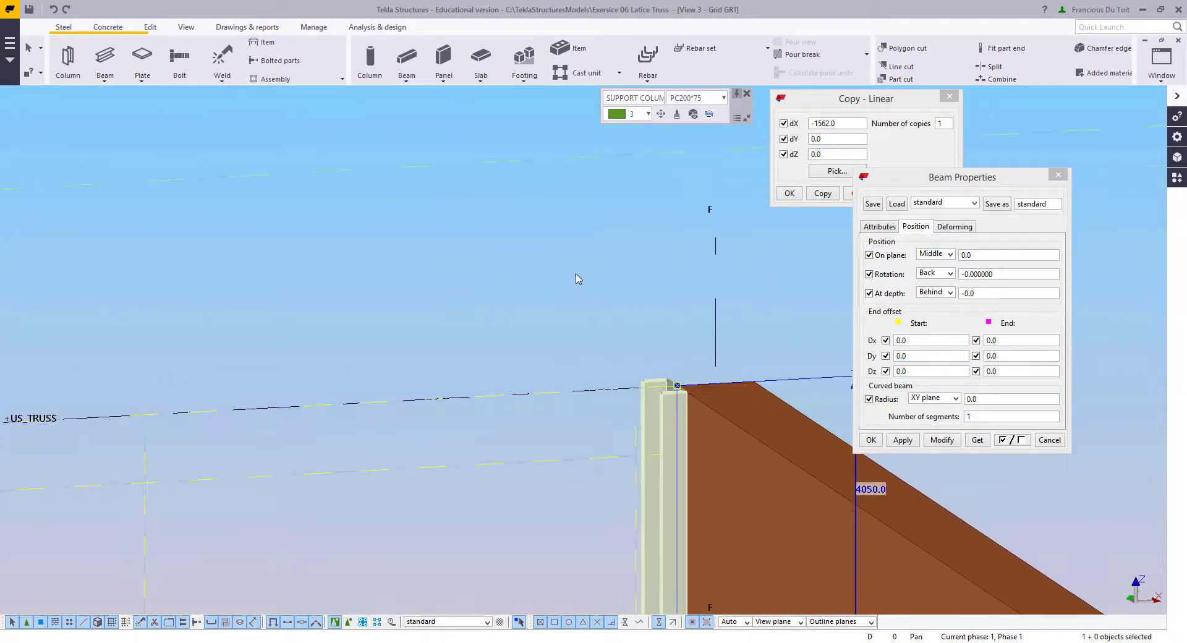
click(590, 289)
key(ctrl+p)
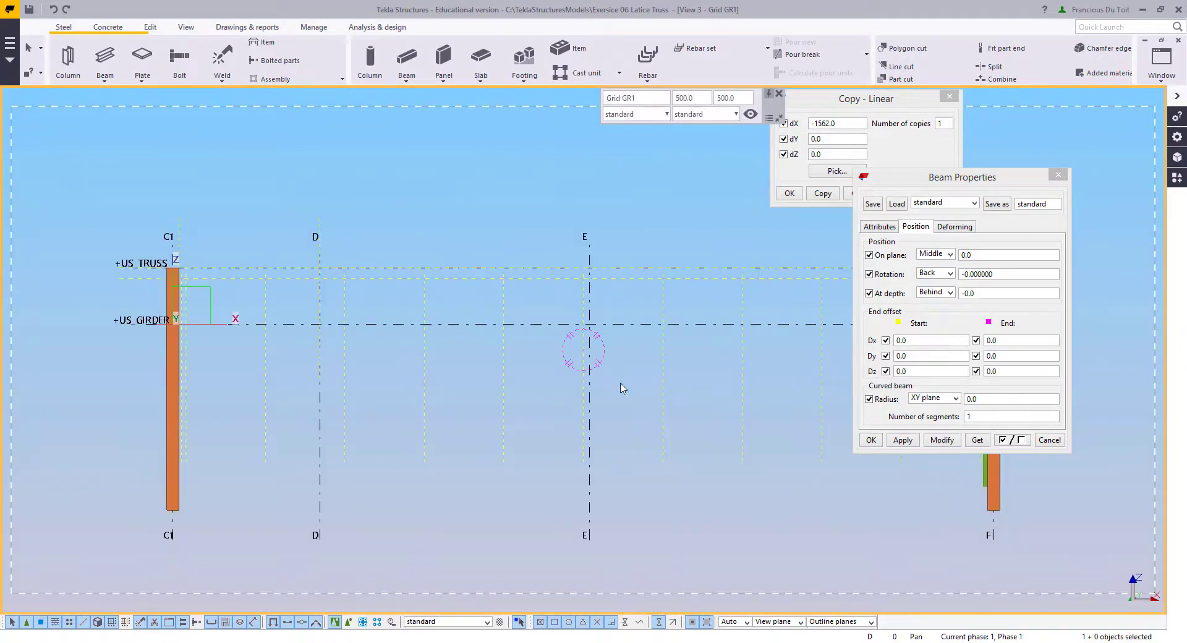
Step: Move the support column down from its outer top corner to the horizontal construction line below US_TRUSS
middle_drag(583, 340, 287, 377)
scroll(717, 341, up, 4)
scroll(495, 302, up, 10)
middle_drag(717, 341, 485, 305)
click(524, 272)
scroll(464, 391, down, 7)
right_click(463, 135)
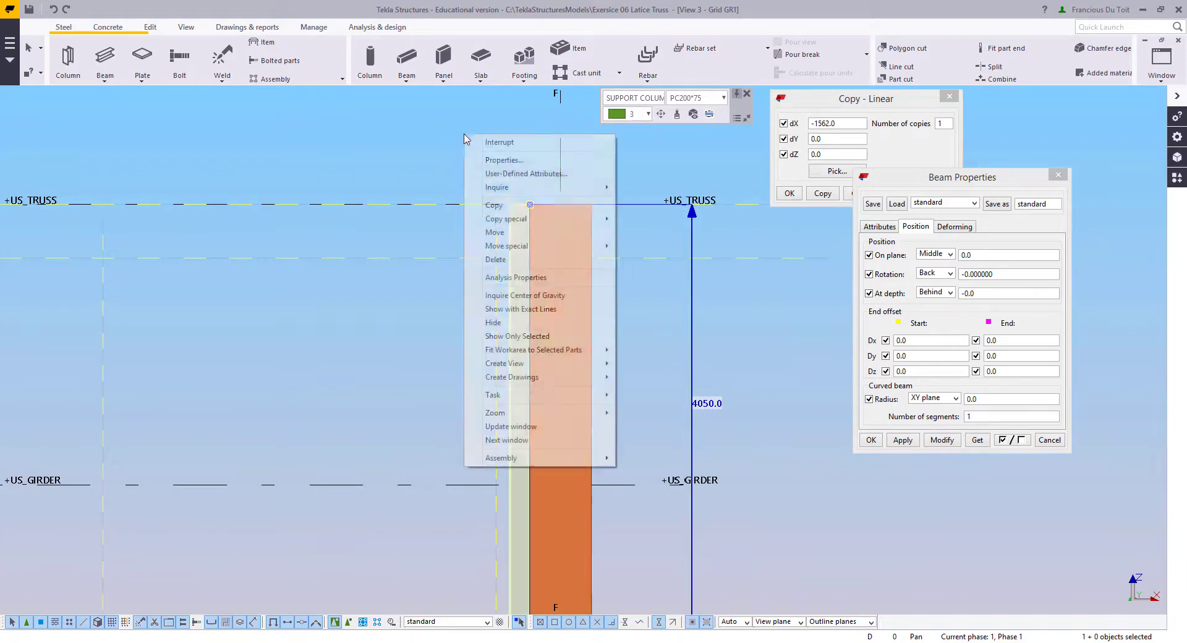
click(504, 233)
scroll(526, 203, up, 1)
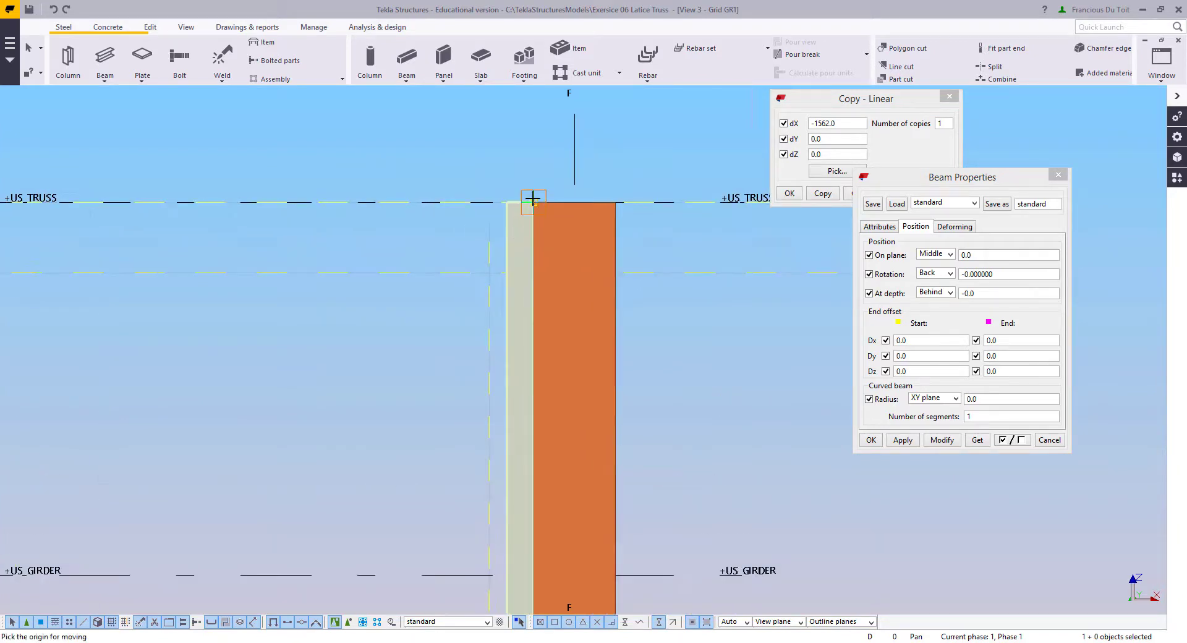
click(506, 203)
click(505, 273)
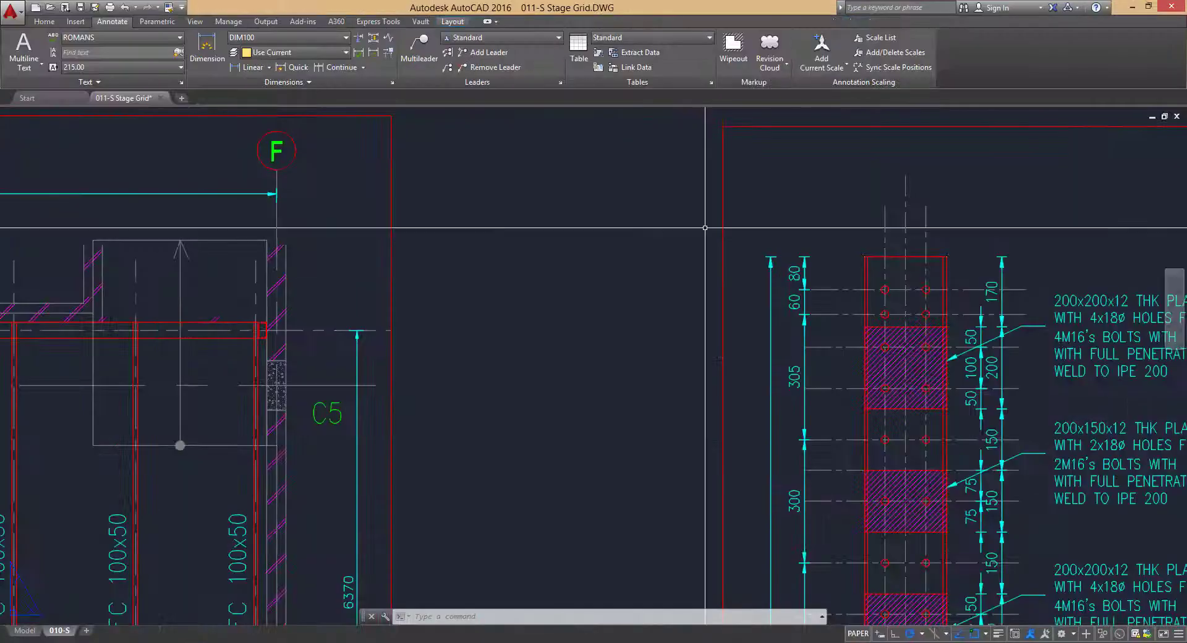
Step: Examine the column-to-wall connection and the column detail's plate and hole spacing in the AutoCAD drawing 011-S Stage Grid
scroll(656, 392, down, 5)
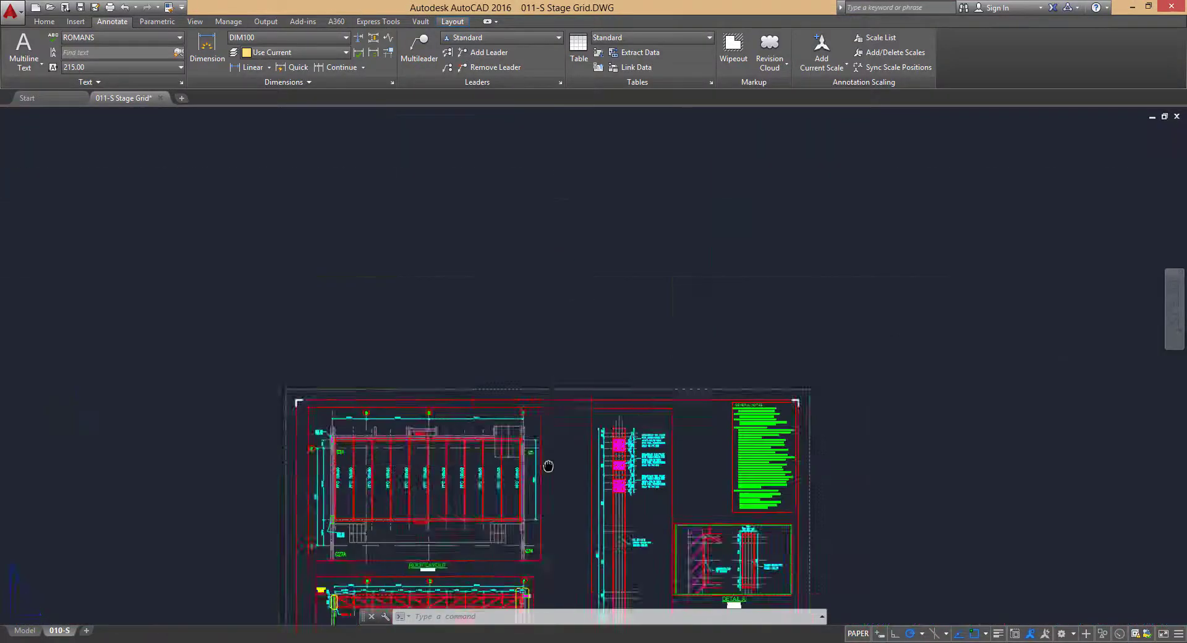
scroll(656, 391, up, 10)
scroll(656, 392, up, 6)
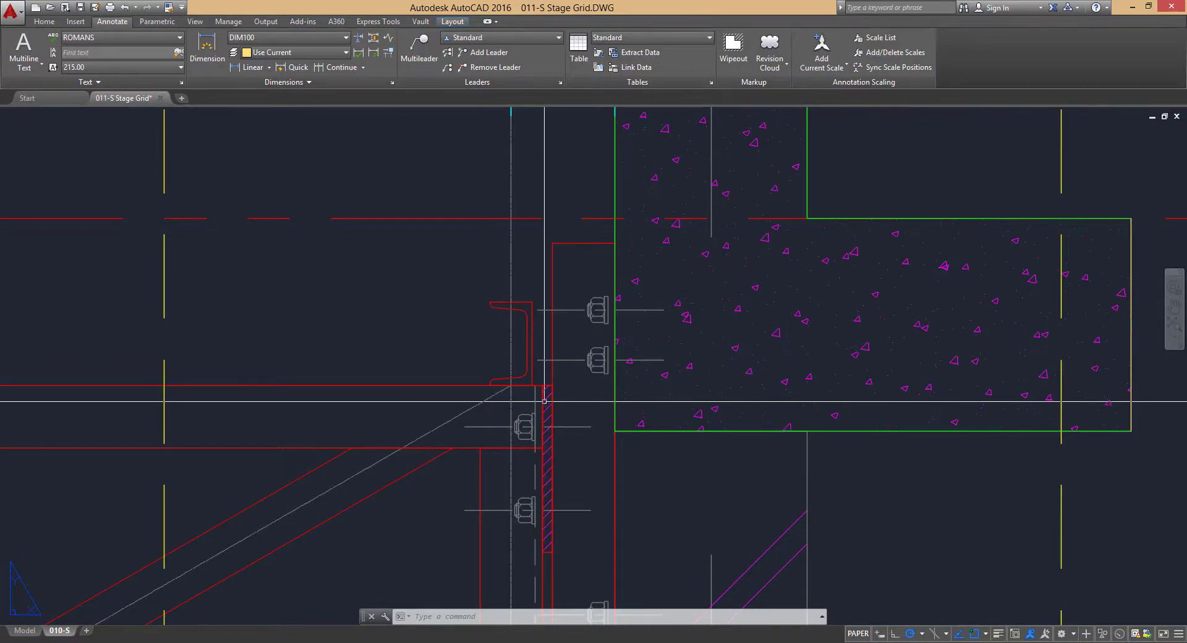
scroll(580, 283, down, 6)
scroll(579, 283, down, 5)
scroll(686, 179, up, 3)
middle_drag(523, 245, 561, 263)
scroll(562, 262, up, 5)
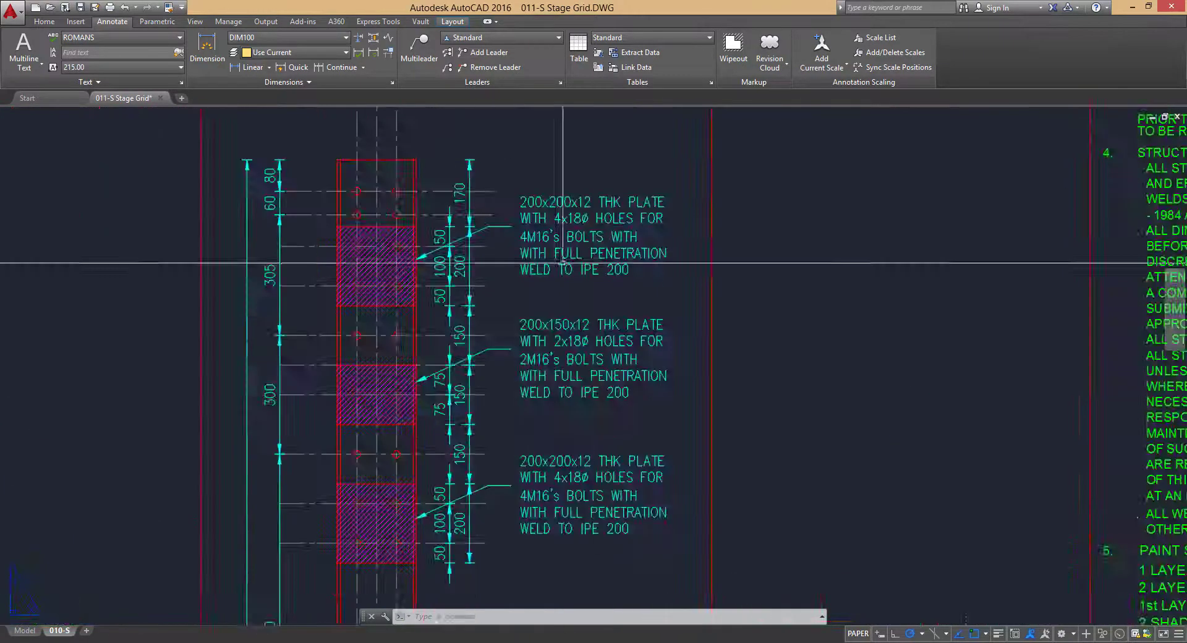
middle_drag(496, 199, 642, 320)
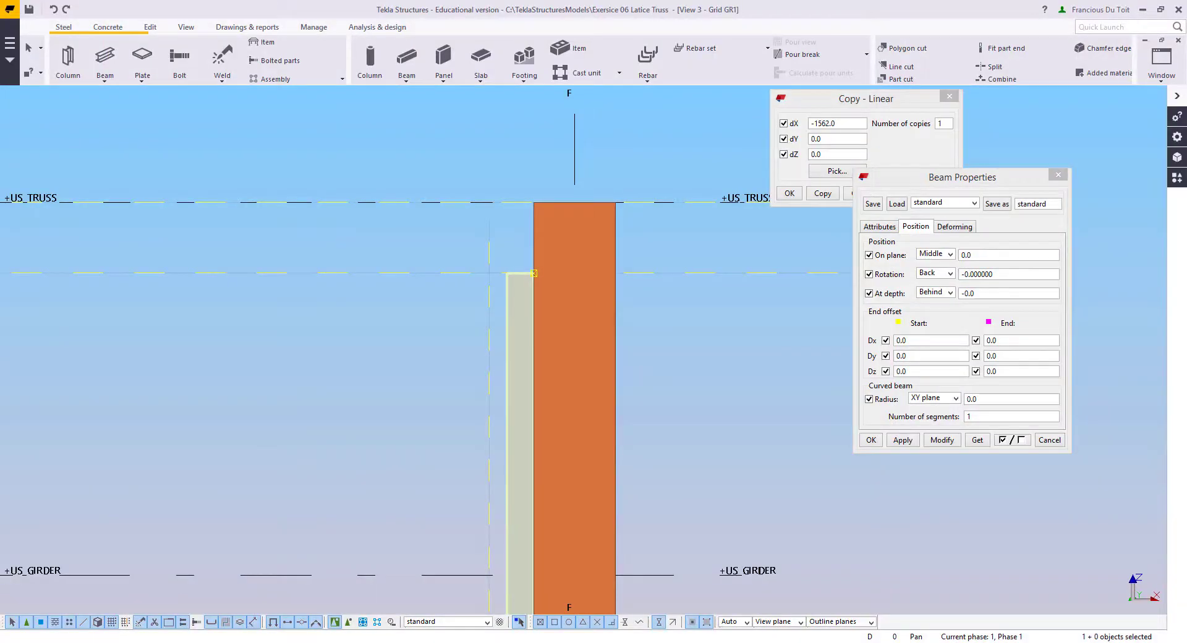
Step: In Tekla Structures, move the support column straight up by 170 mm along the wall face
right_click(532, 218)
click(593, 316)
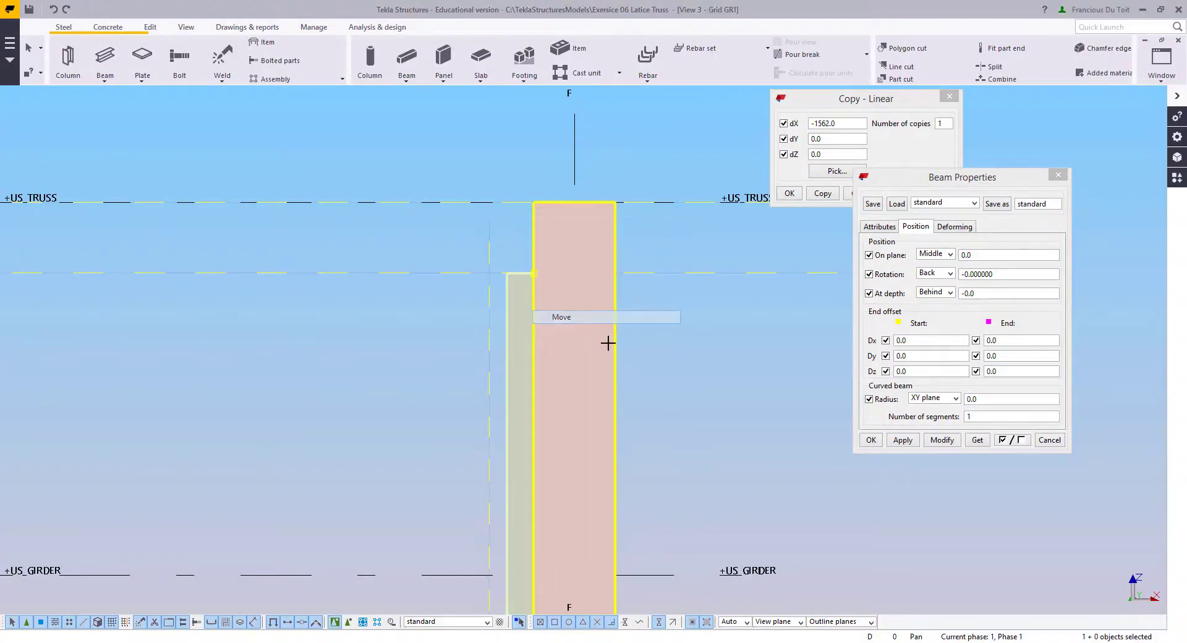
click(615, 349)
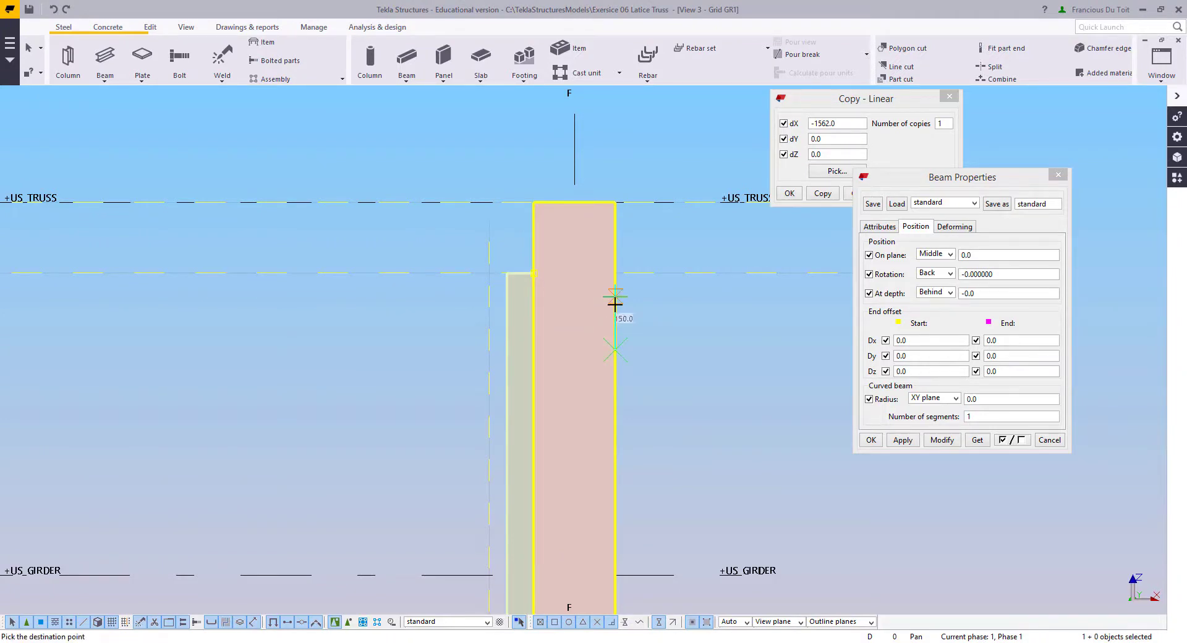
text(170)
key(Return)
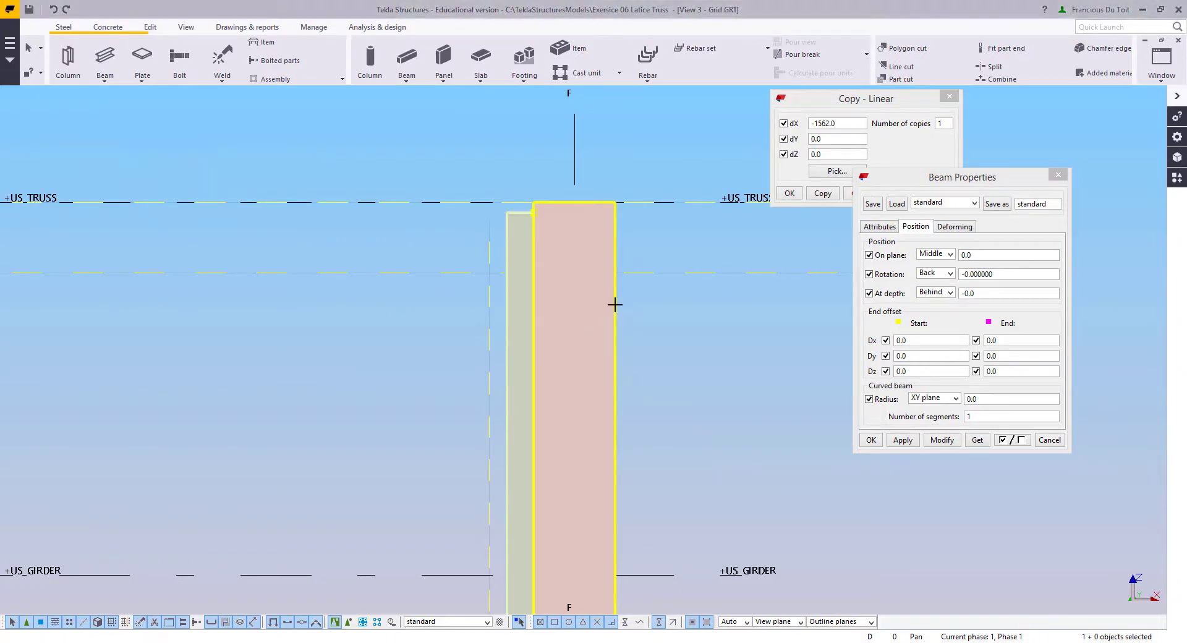
click(540, 211)
scroll(550, 141, up, 2)
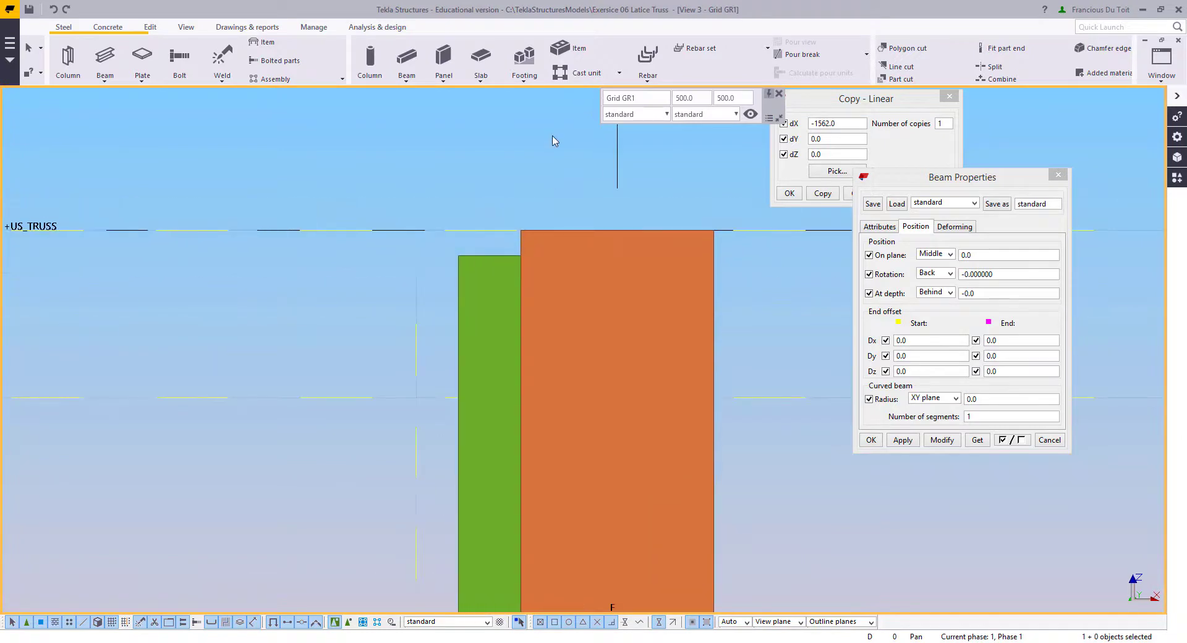
Step: Create a bolt group on the support column, defined from its top corner at the wall to its bottom corner
click(179, 59)
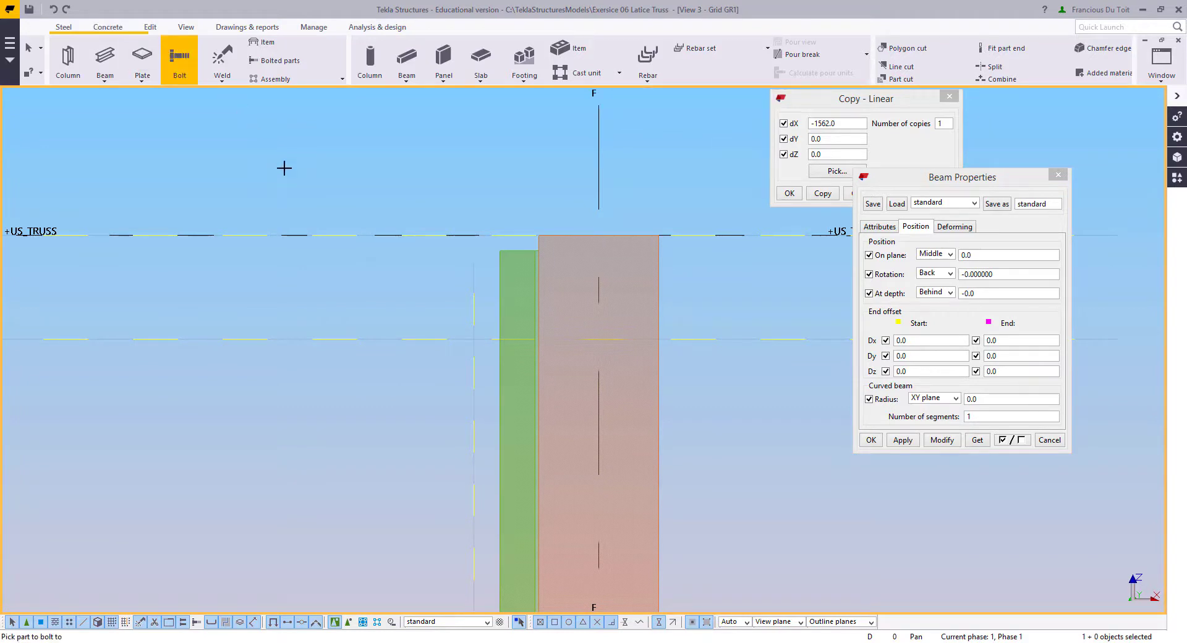
click(498, 260)
middle_click(400, 279)
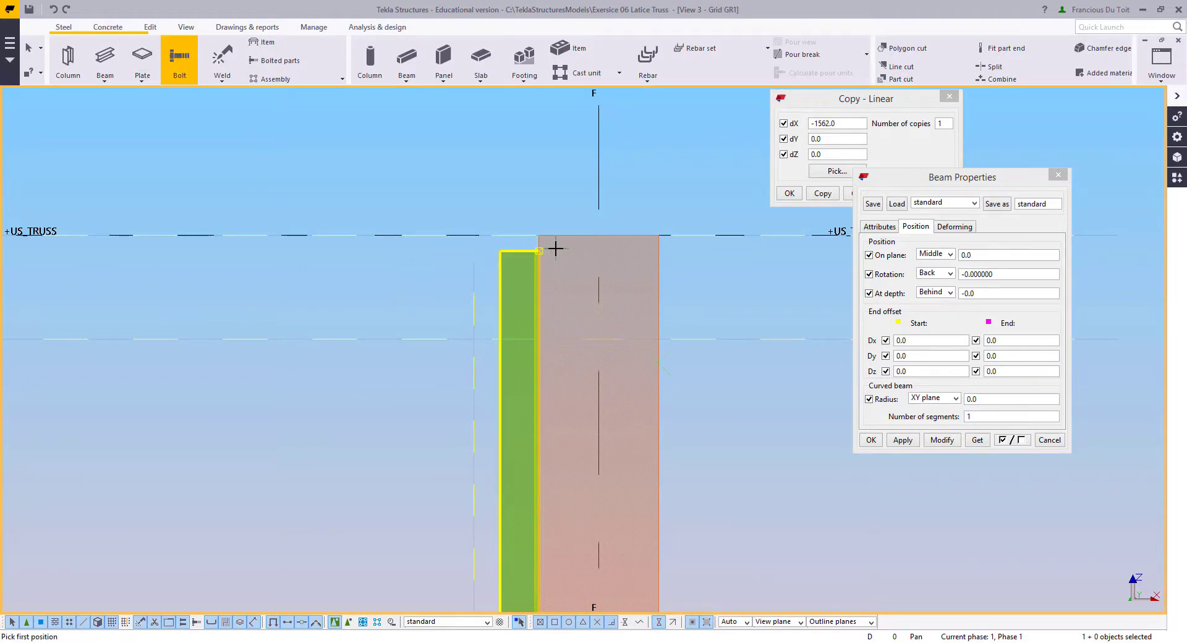
click(544, 249)
scroll(573, 485, down, 2)
middle_drag(573, 485, 496, 515)
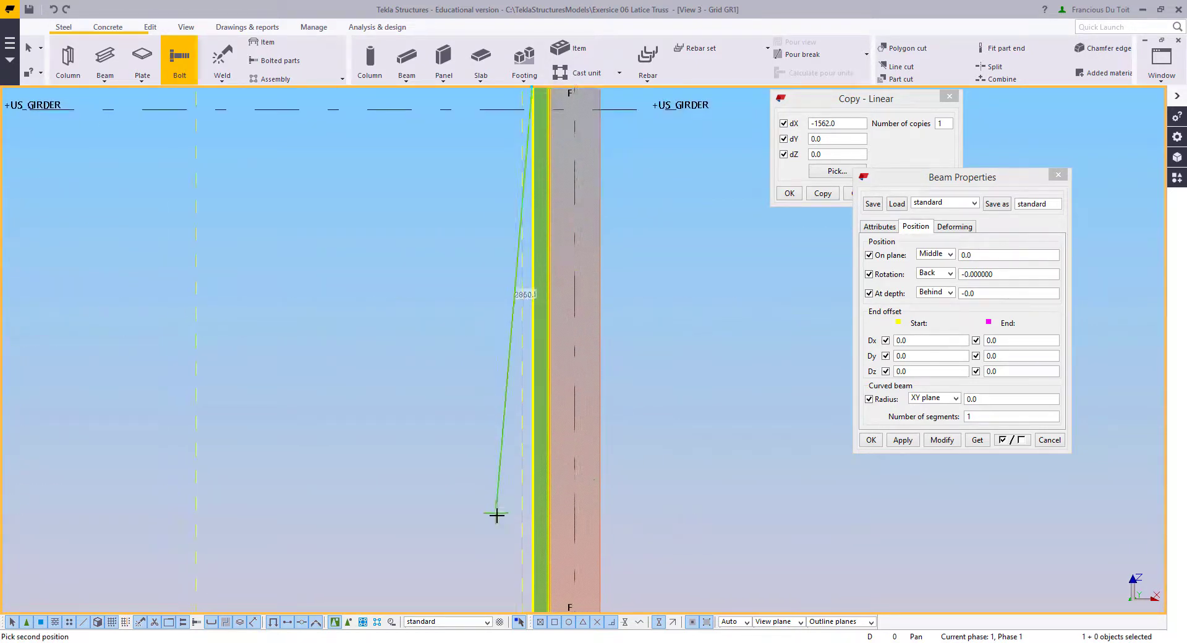
scroll(568, 333, down, 2)
click(554, 386)
right_click(387, 261)
click(398, 269)
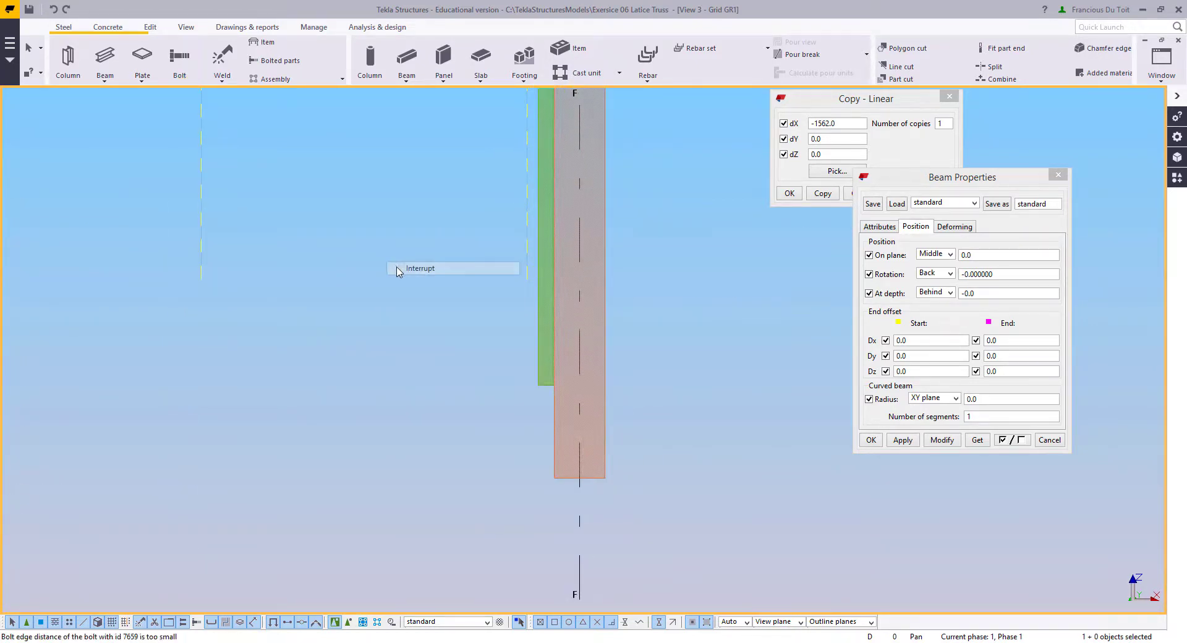
Step: Open the properties of the bolt at the column's top and load the M16grade4.8 settings
scroll(442, 354, down, 2)
middle_drag(443, 354, 420, 603)
scroll(498, 268, up, 1)
middle_drag(497, 269, 538, 609)
scroll(534, 421, up, 6)
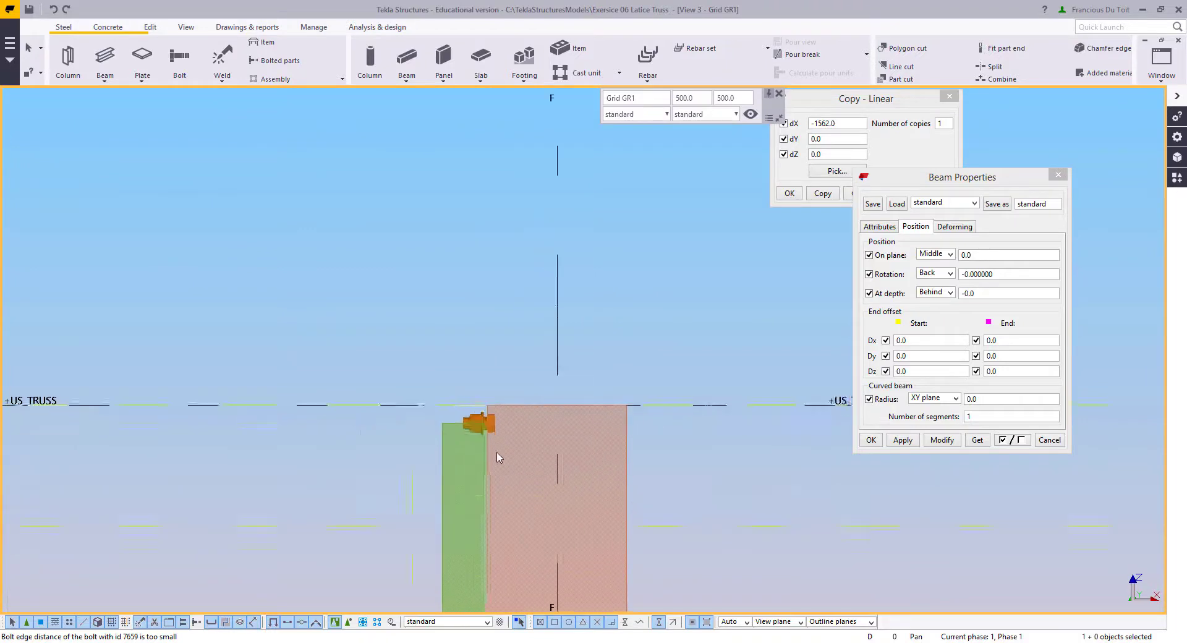
scroll(496, 454, up, 2)
middle_drag(496, 450, 513, 330)
double_click(507, 297)
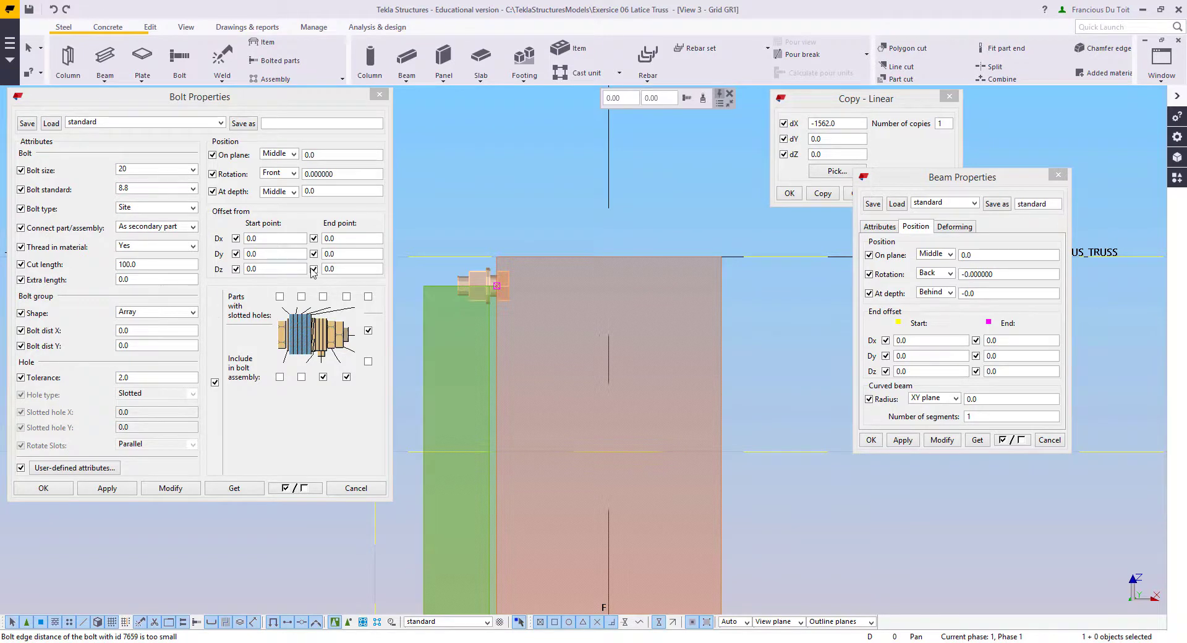
middle_drag(489, 292, 568, 240)
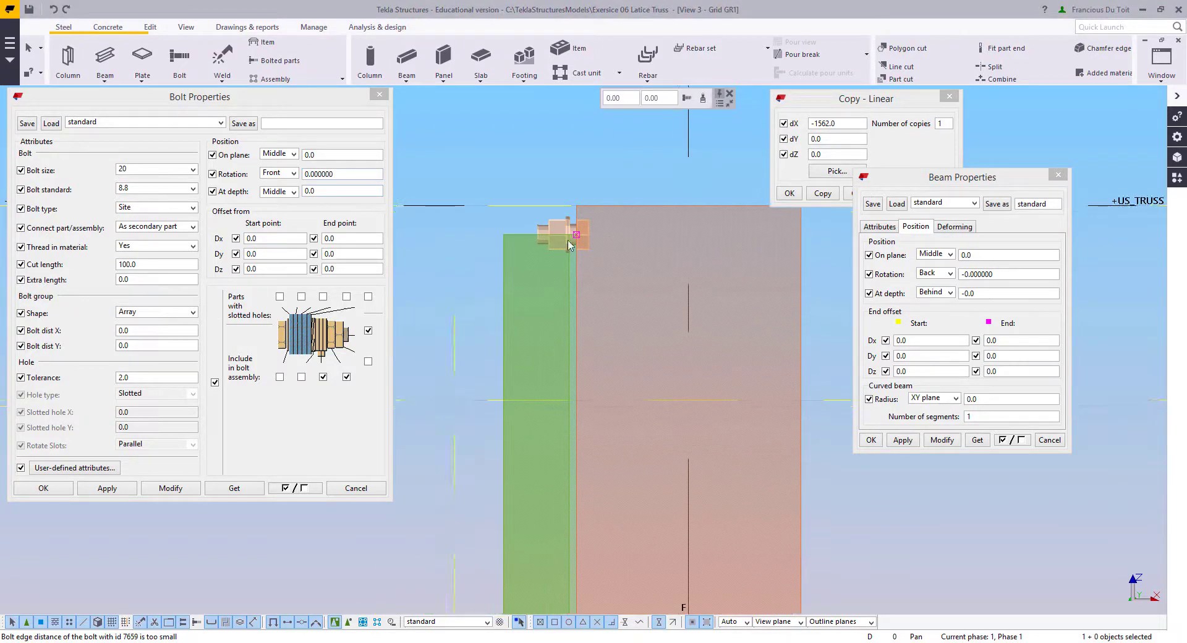
click(152, 124)
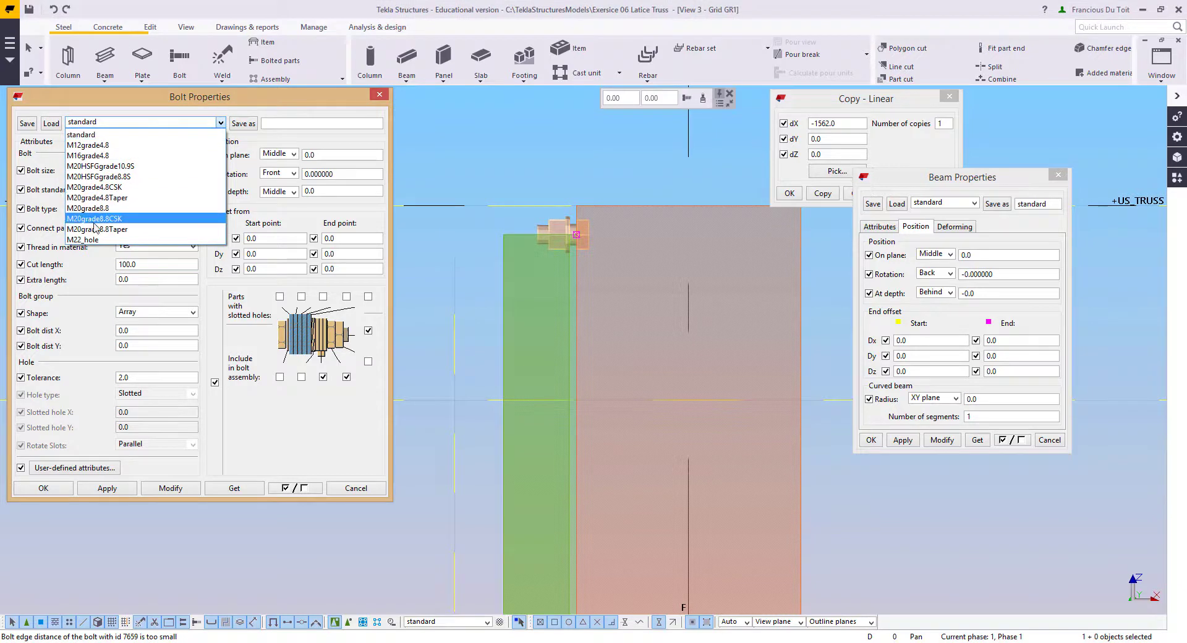
click(92, 156)
click(53, 122)
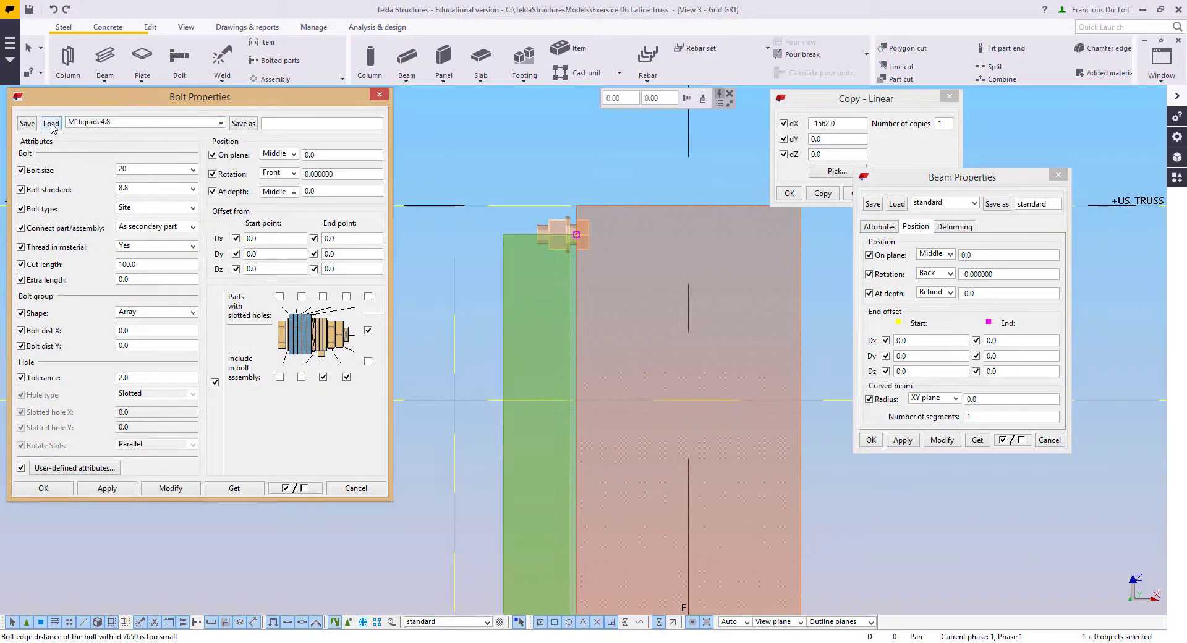
Step: Change the bolt standard to CHEMSET and apply the settings to the bolt at the column's top
click(166, 189)
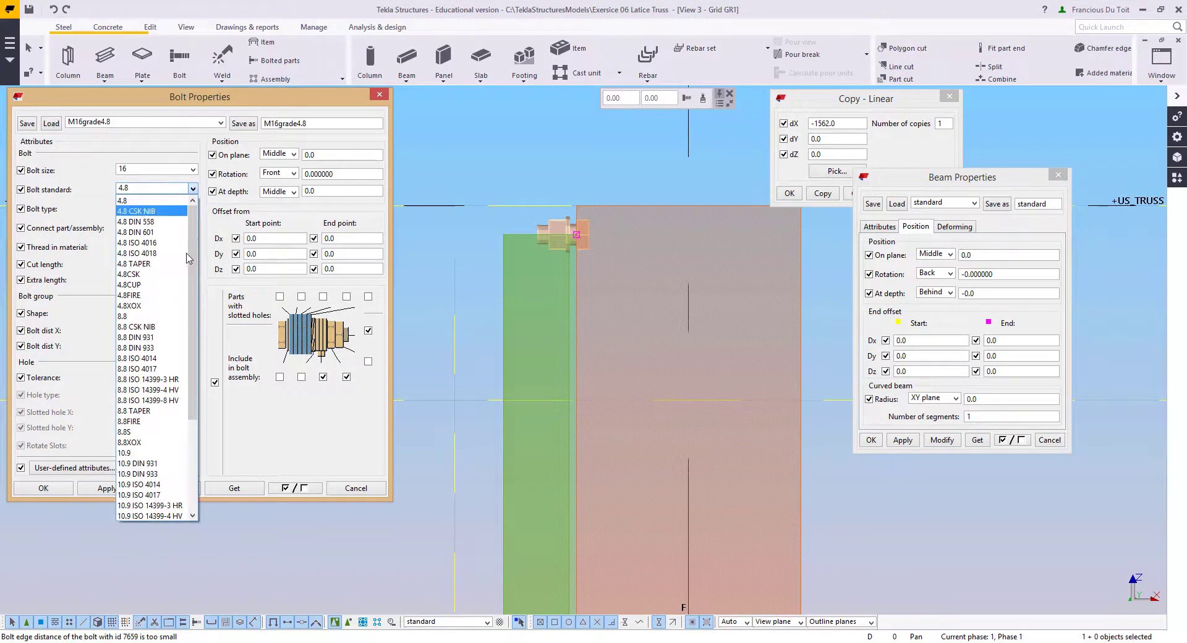
scroll(123, 446, down, 1)
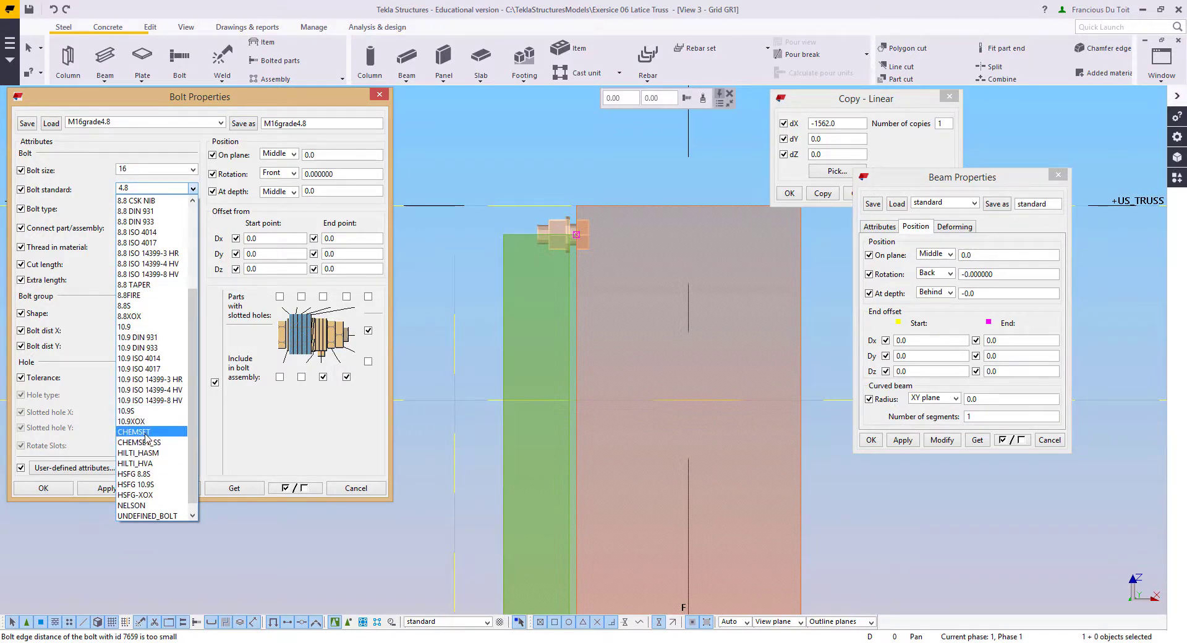
click(146, 432)
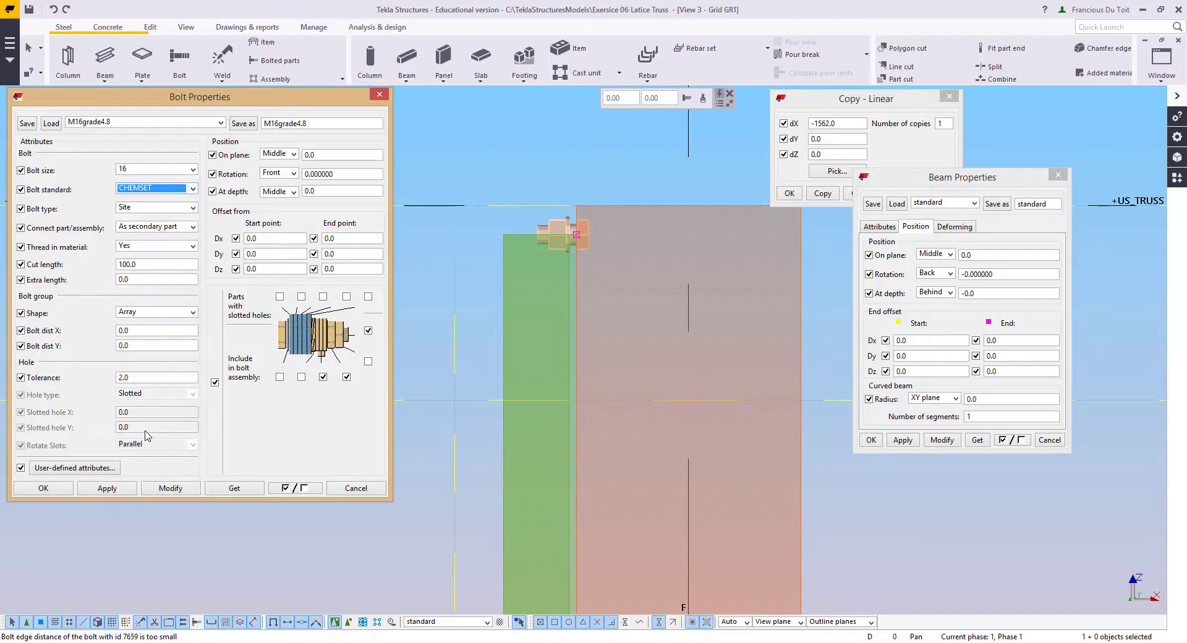
click(171, 489)
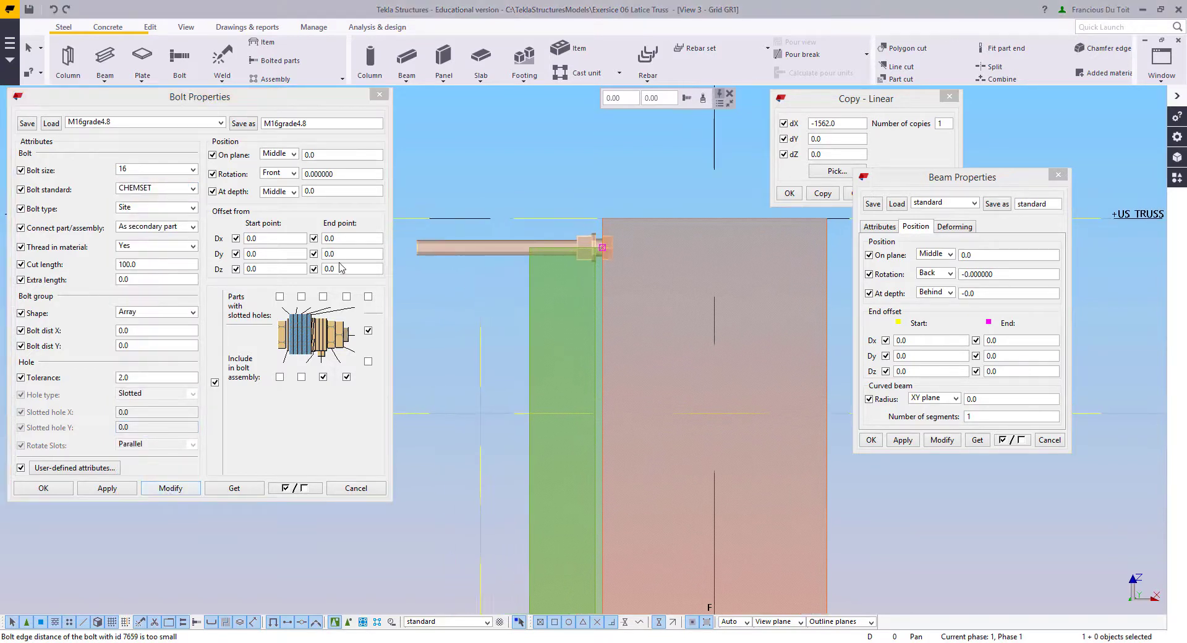
Step: Rotate the CHEMSET bolt by setting its Front rotation offset to 180 degrees
drag(343, 174, 284, 173)
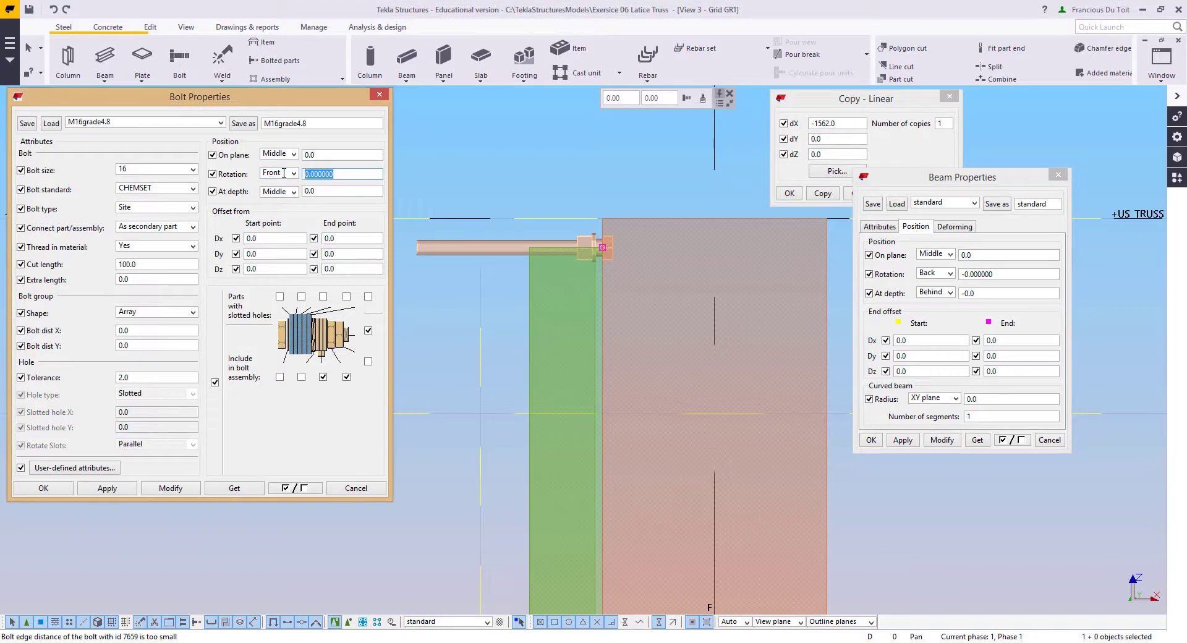
text(1810)
click(171, 488)
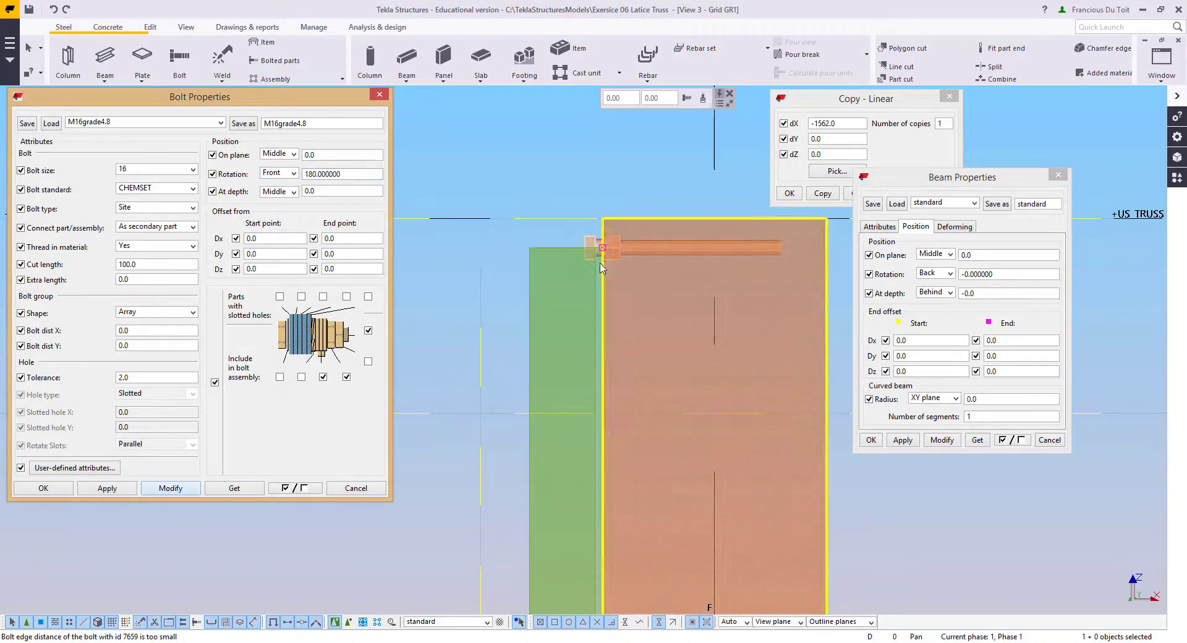
Step: Offset the CHEMSET bolt group's start point by 80 in Dx and set its bolt distance Y to 90
middle_drag(642, 280, 621, 350)
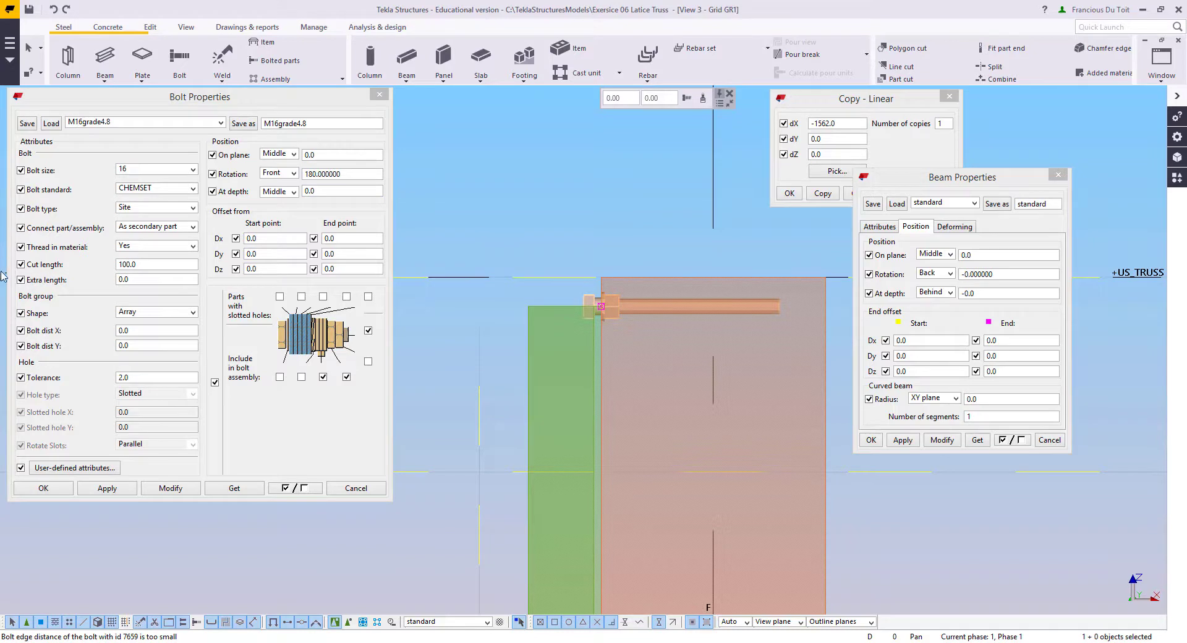
click(266, 240)
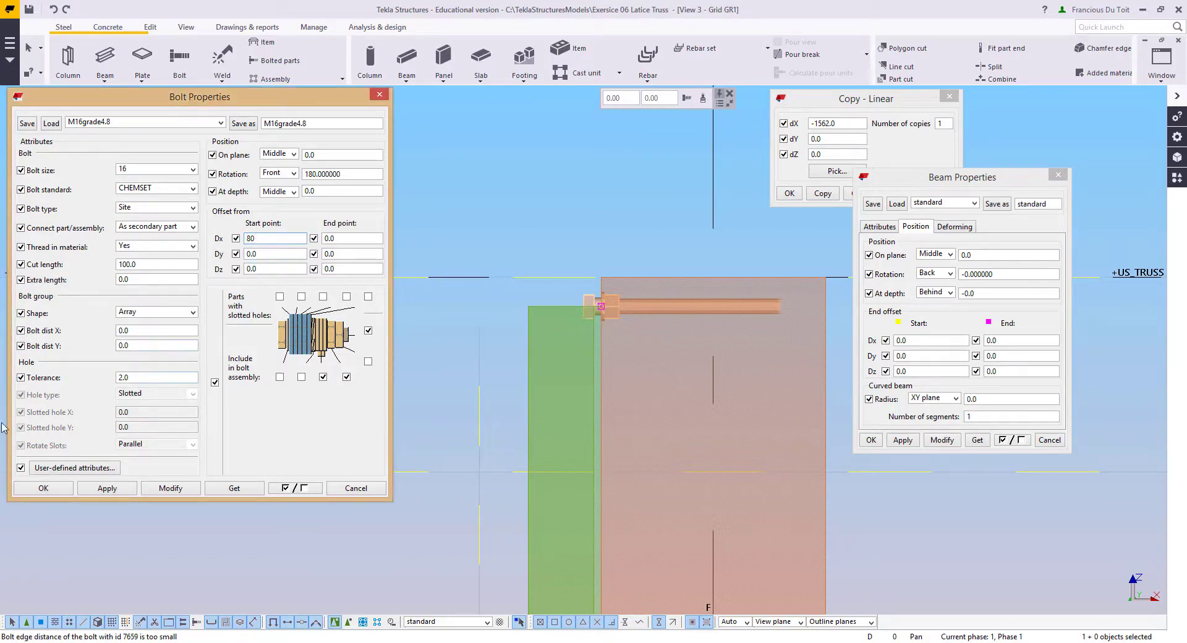
click(171, 488)
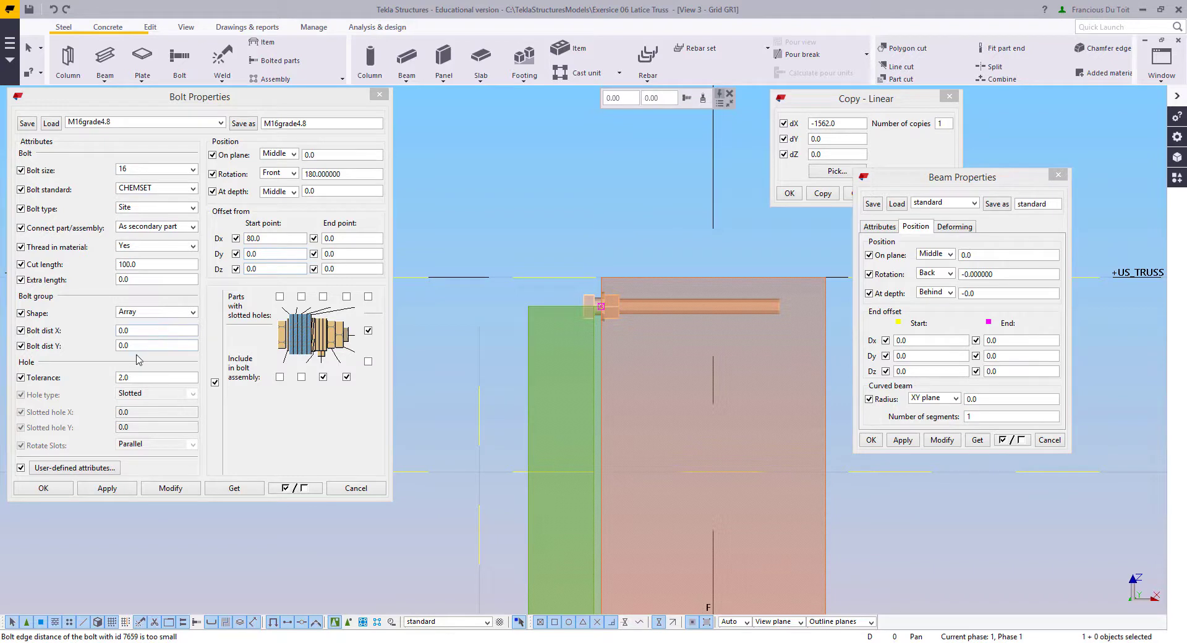
click(95, 350)
text(90)
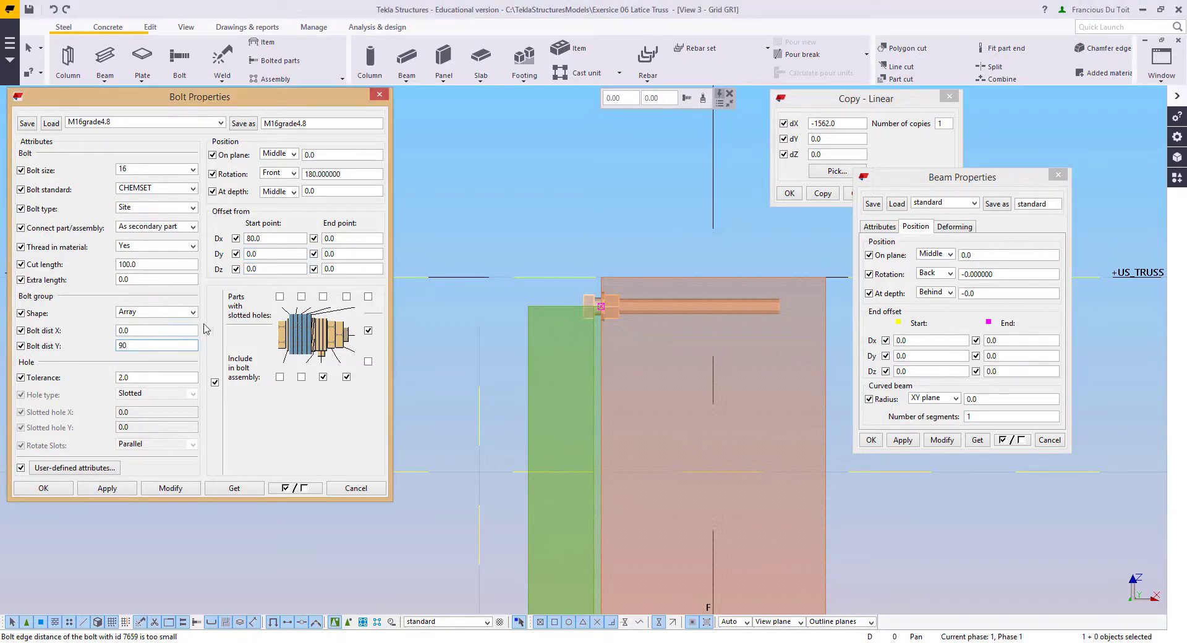
click(162, 492)
middle_drag(704, 450, 683, 372)
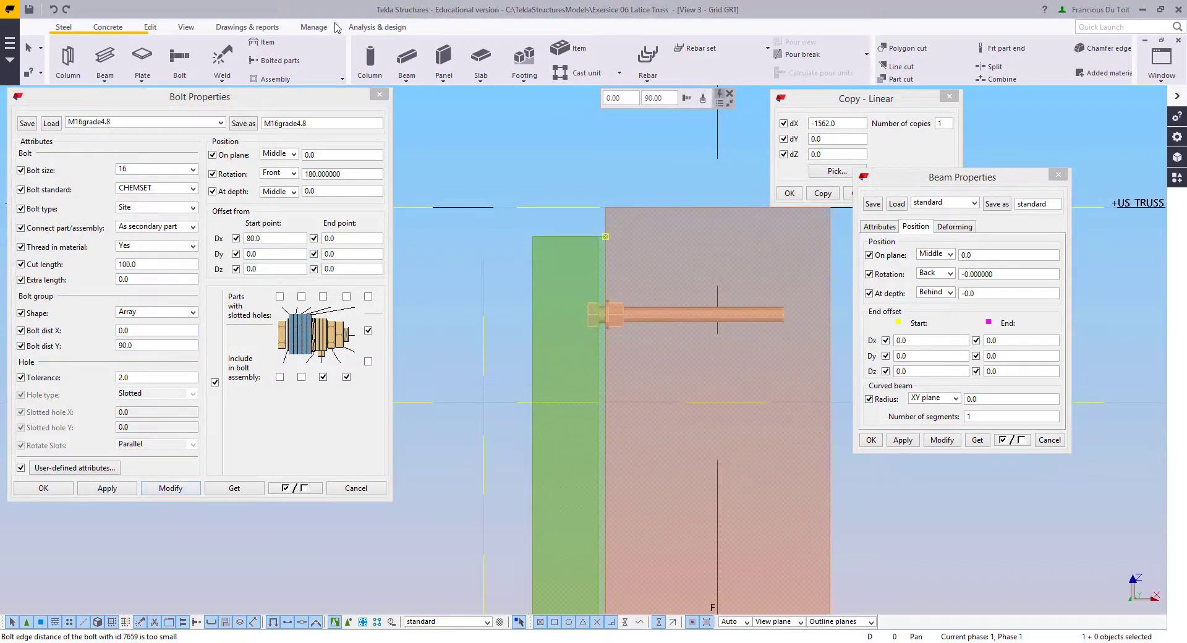
Step: Switch to View 1 - Isometric View to inspect the top of the support column
click(1161, 62)
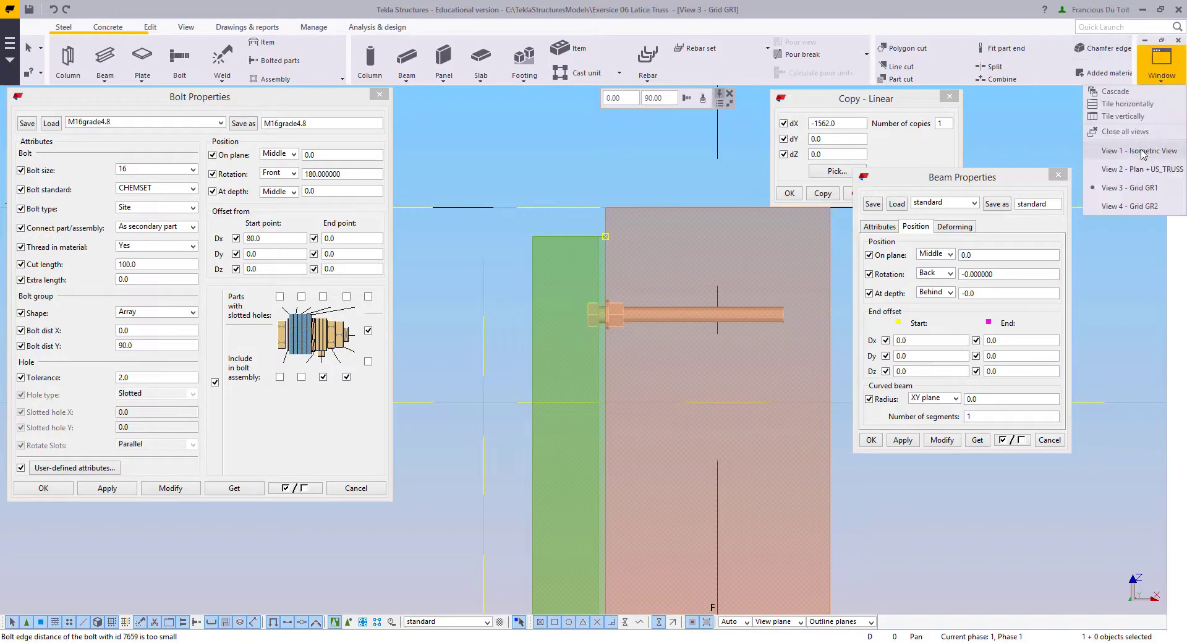
click(1142, 153)
scroll(533, 371, down, 5)
ctrl+middle_drag(533, 392, 606, 306)
scroll(605, 302, up, 6)
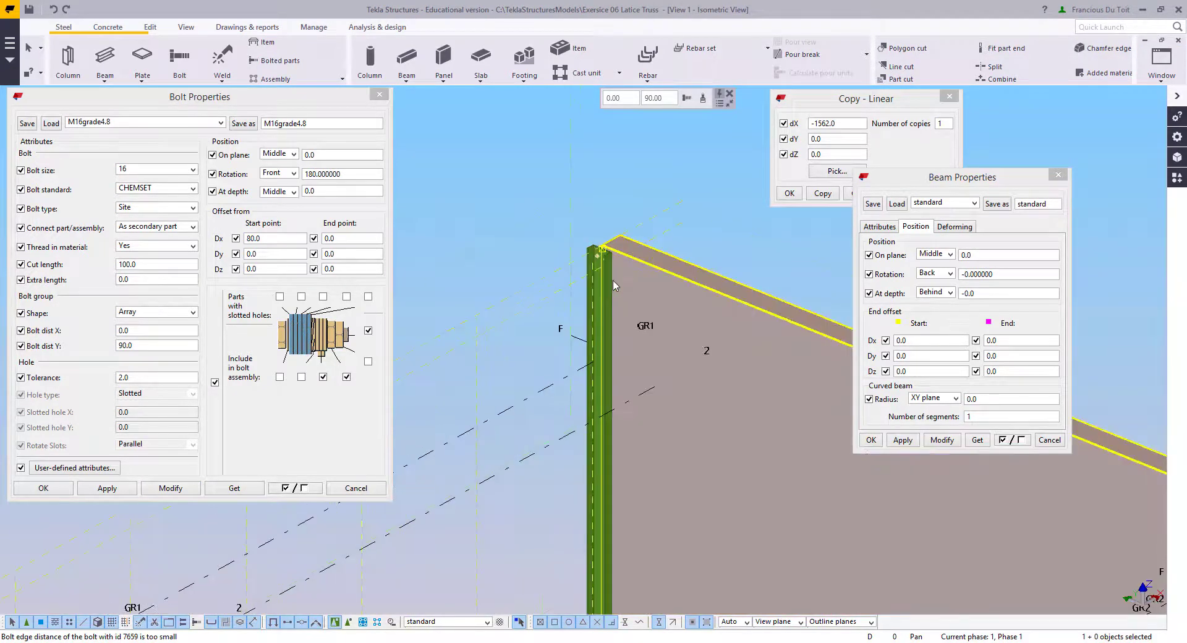
scroll(606, 303, up, 2)
Step: Move the two end walls together 750 mm along grid line E's direction, so they extend past the support columns
click(687, 295)
scroll(688, 295, down, 5)
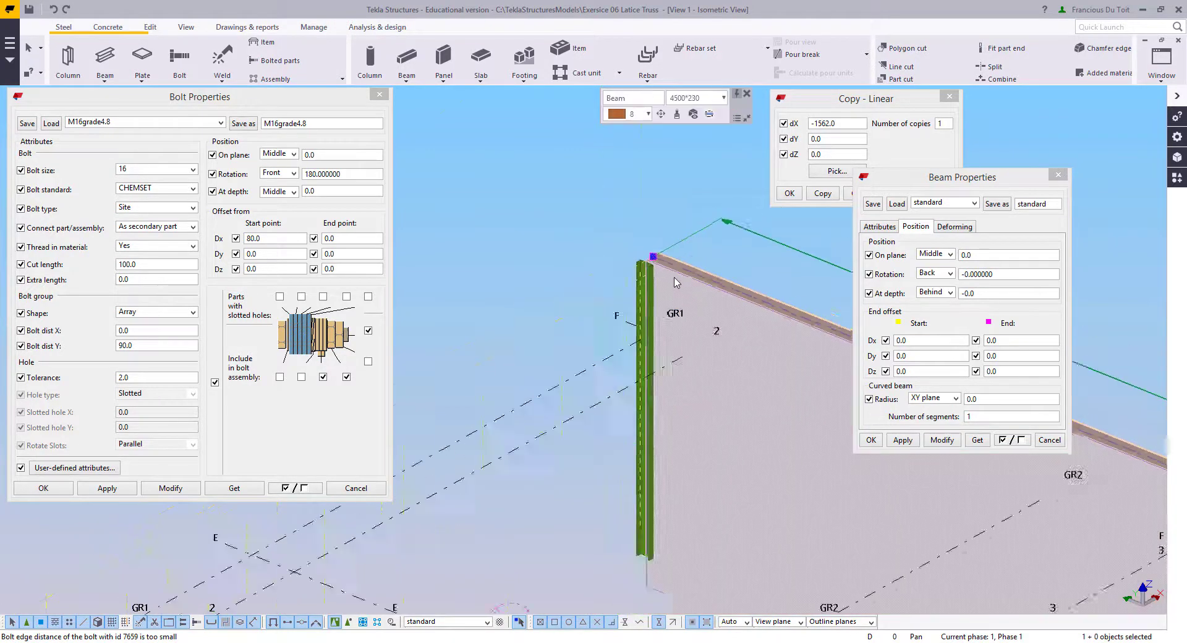
scroll(615, 470, down, 6)
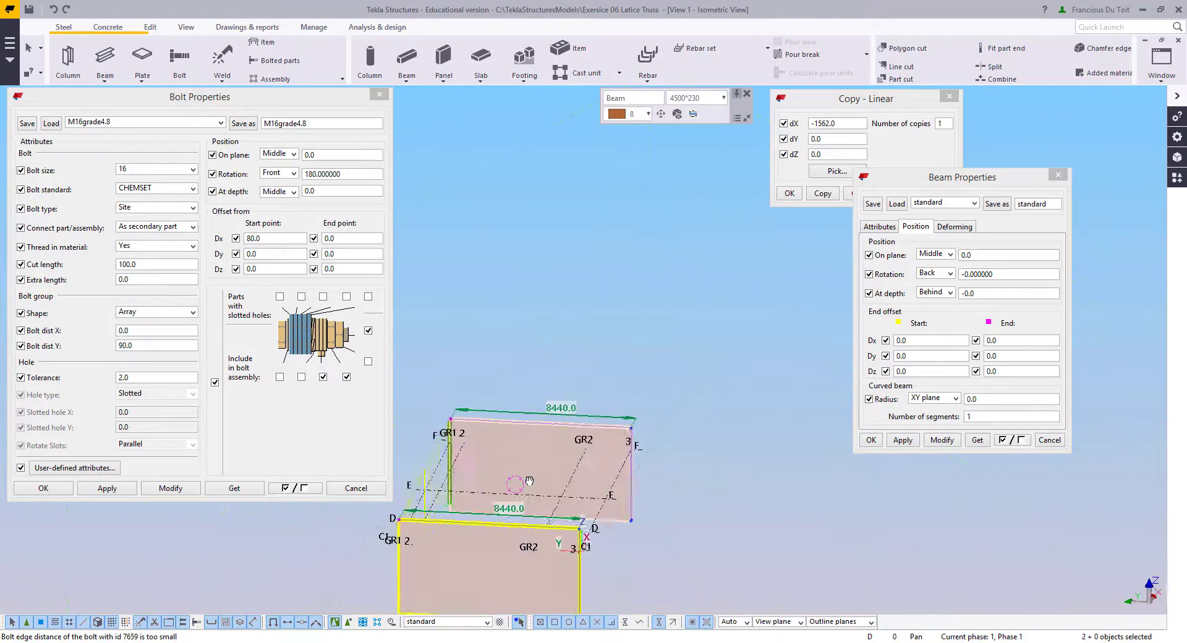
ctrl+middle_drag(621, 556, 564, 513)
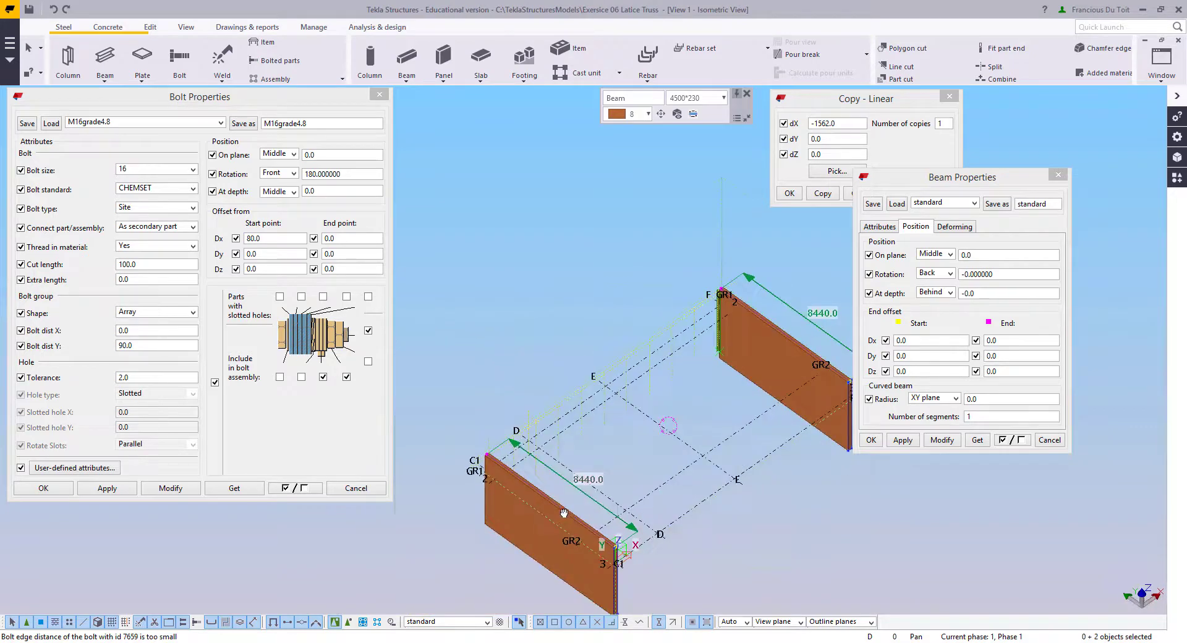
middle_drag(637, 329, 538, 451)
scroll(488, 489, up, 4)
middle_drag(447, 498, 525, 418)
scroll(523, 416, up, 2)
right_click(523, 416)
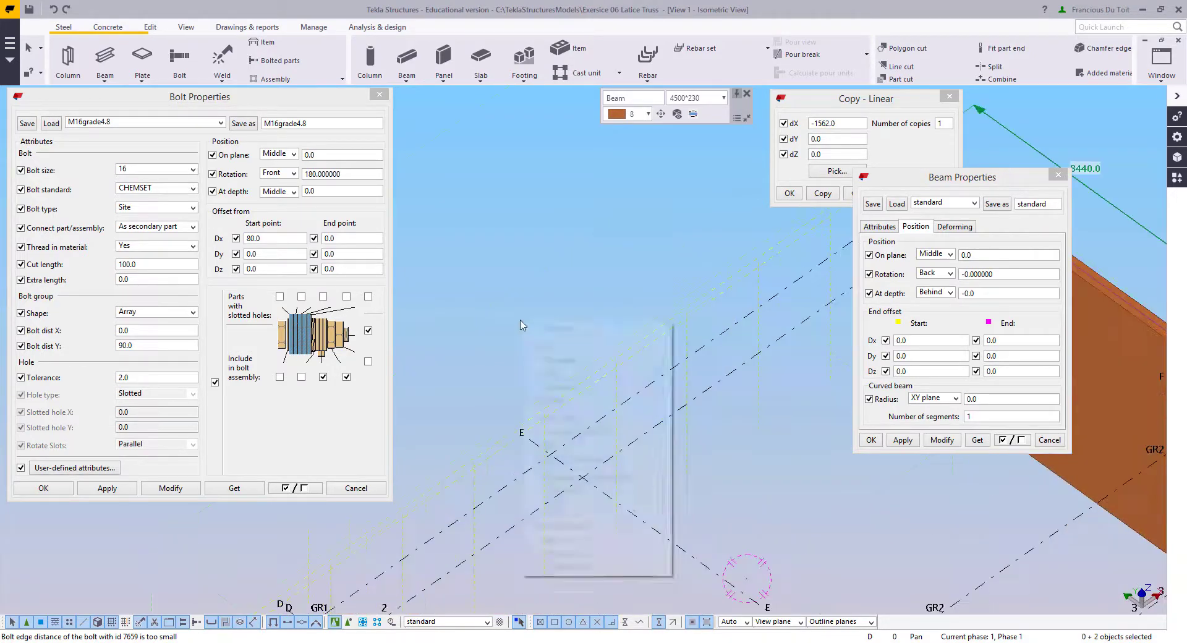
click(557, 378)
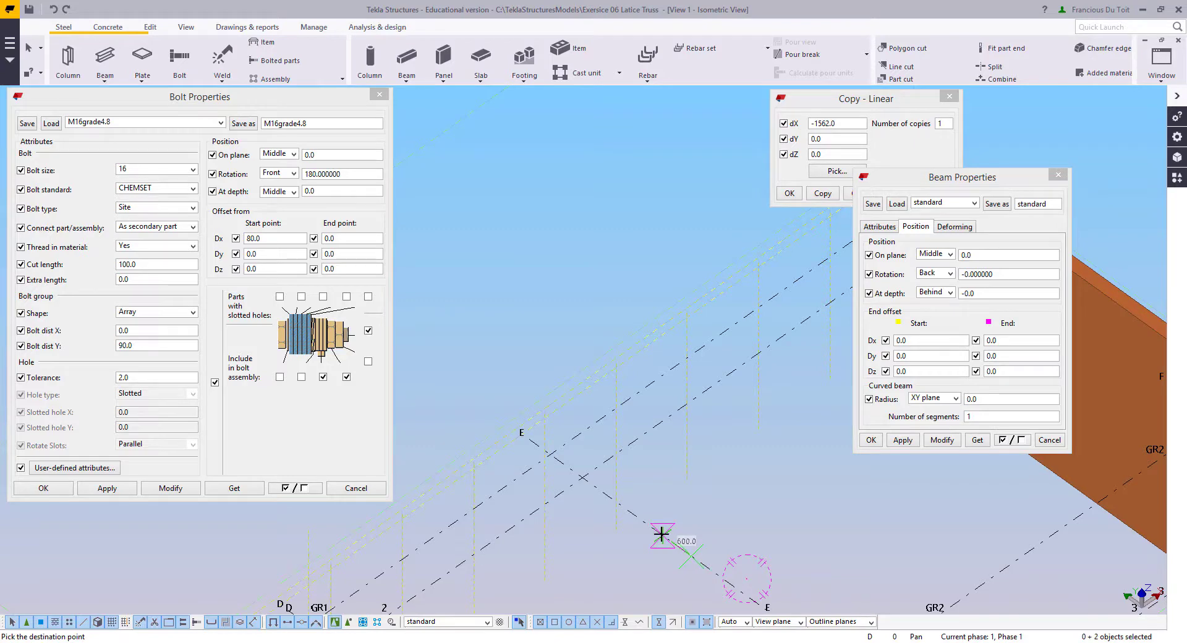
text(750)
key(Return)
right_click(566, 300)
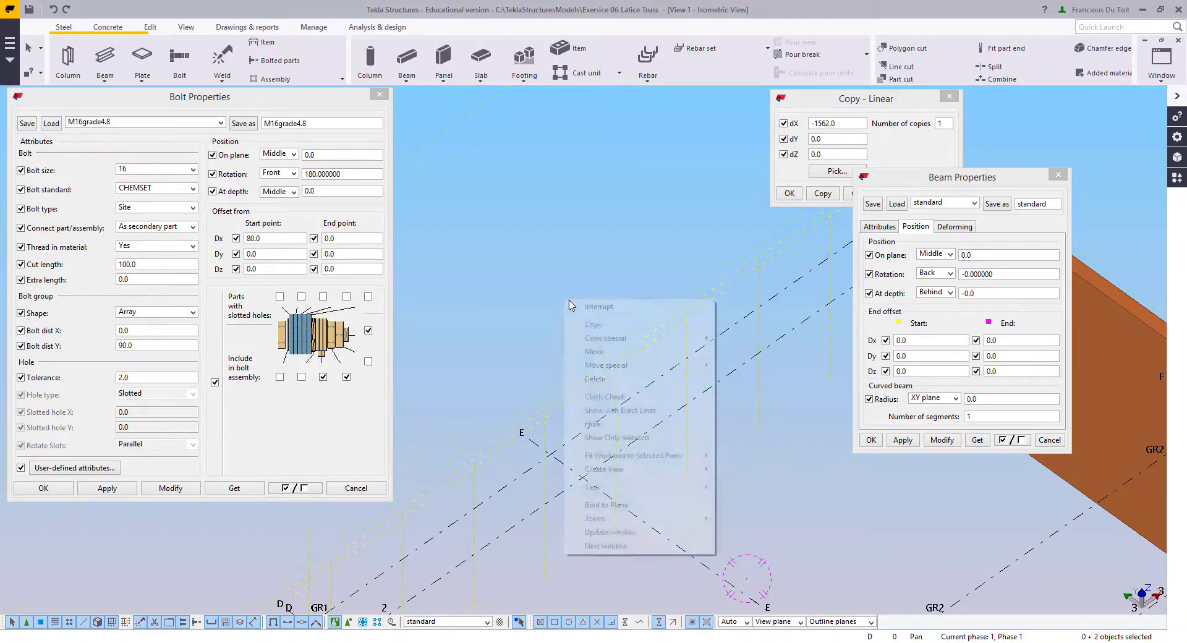
click(584, 308)
click(581, 347)
Step: Set the view rotation point on the support column and examine the bolts at its top from the front
scroll(580, 384, down, 2)
middle_drag(579, 386, 470, 484)
scroll(728, 328, up, 5)
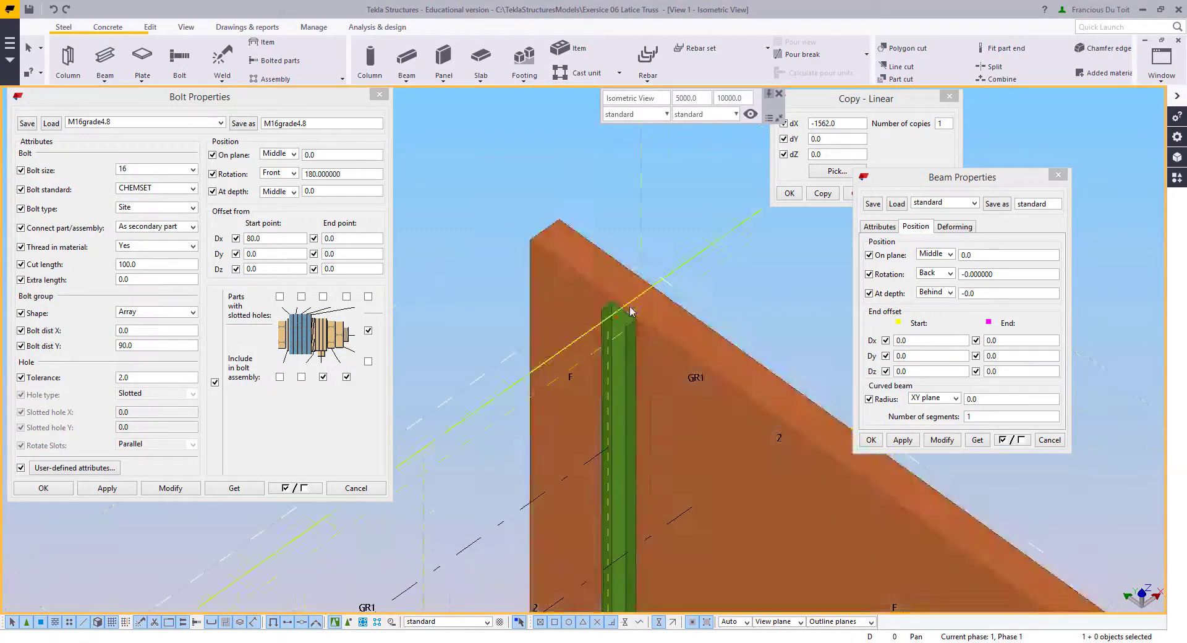
scroll(631, 308, down, 4)
scroll(643, 324, up, 5)
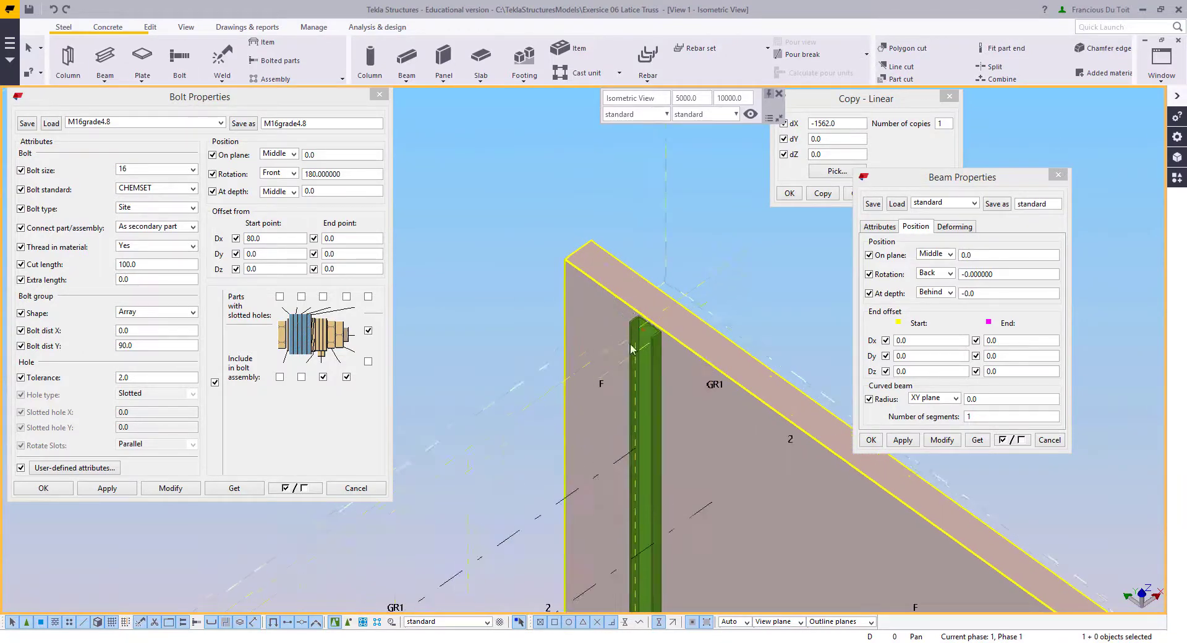
scroll(655, 337, up, 2)
key(v)
click(633, 418)
ctrl+middle_drag(633, 419, 670, 350)
scroll(700, 438, down, 4)
right_click(608, 249)
click(640, 259)
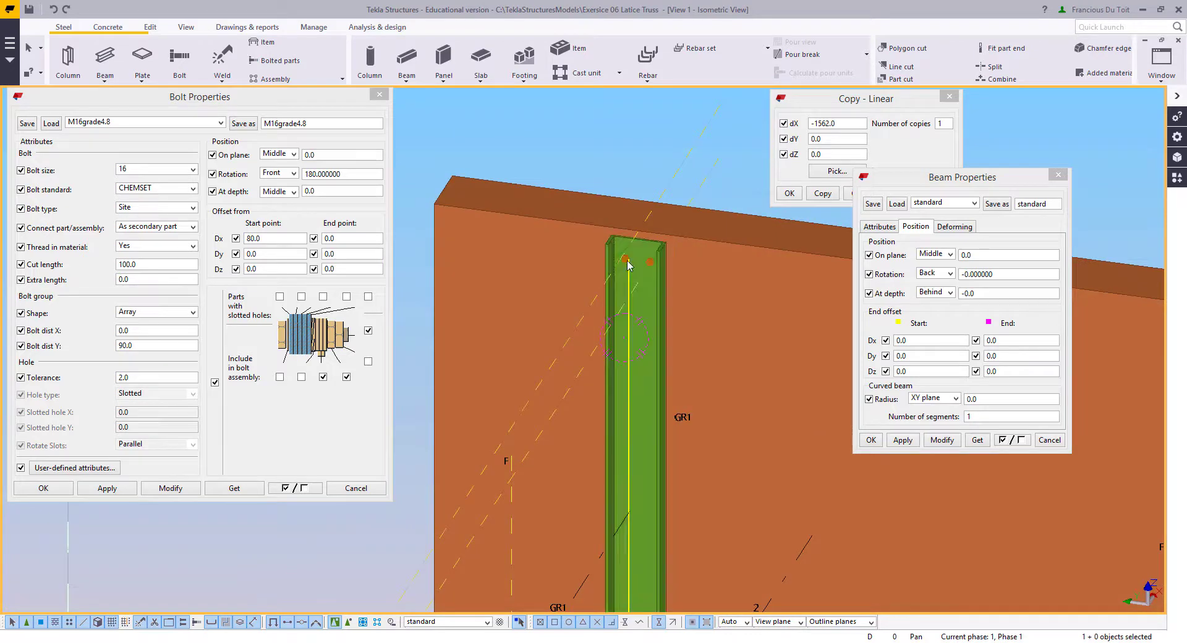
Step: Select the bolt group at the column's top and enter 60, 305 and 300 as its bolt distances X
scroll(645, 262, up, 2)
click(654, 262)
middle_drag(572, 431, 578, 398)
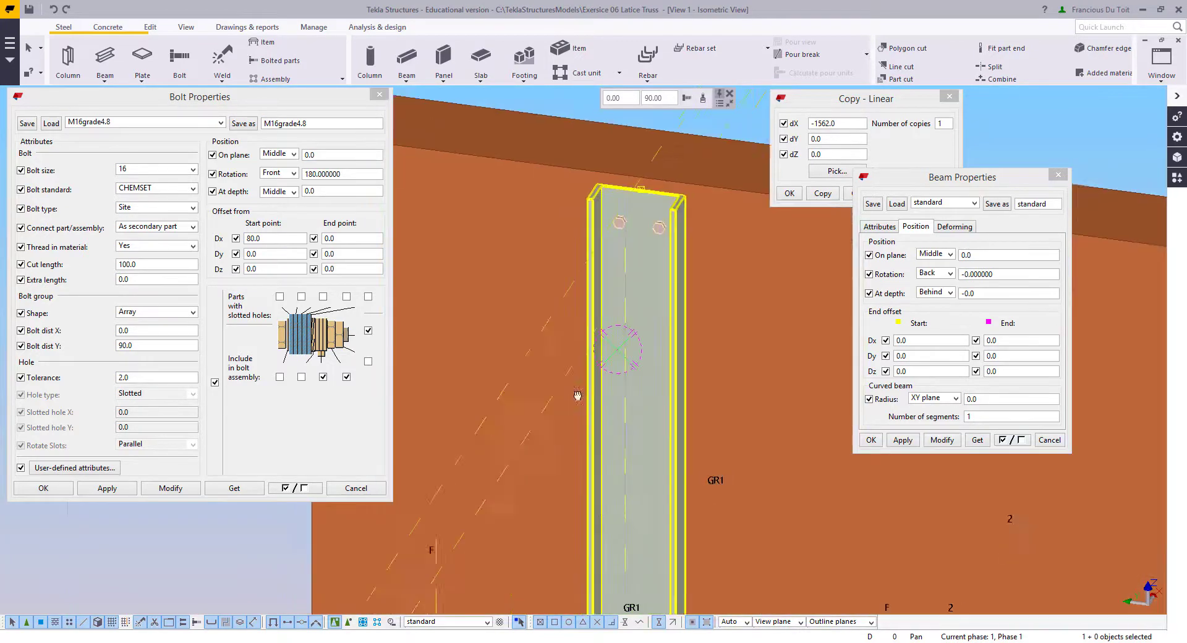
scroll(579, 470, down, 2)
middle_drag(580, 475, 570, 372)
scroll(570, 375, down, 2)
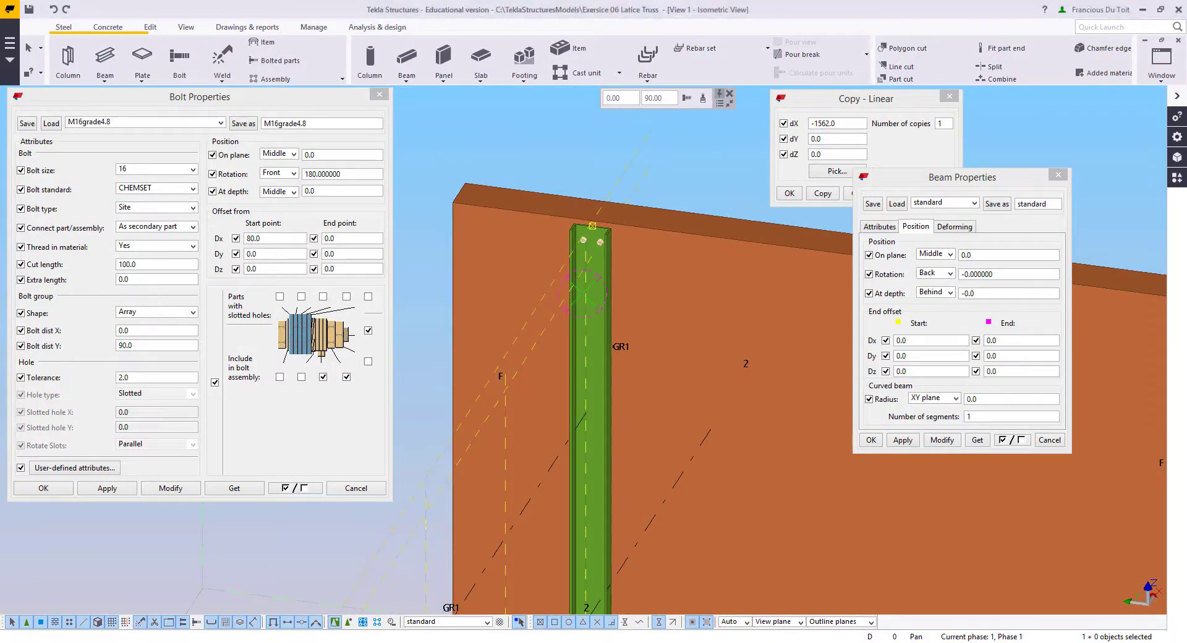
double_click(142, 334)
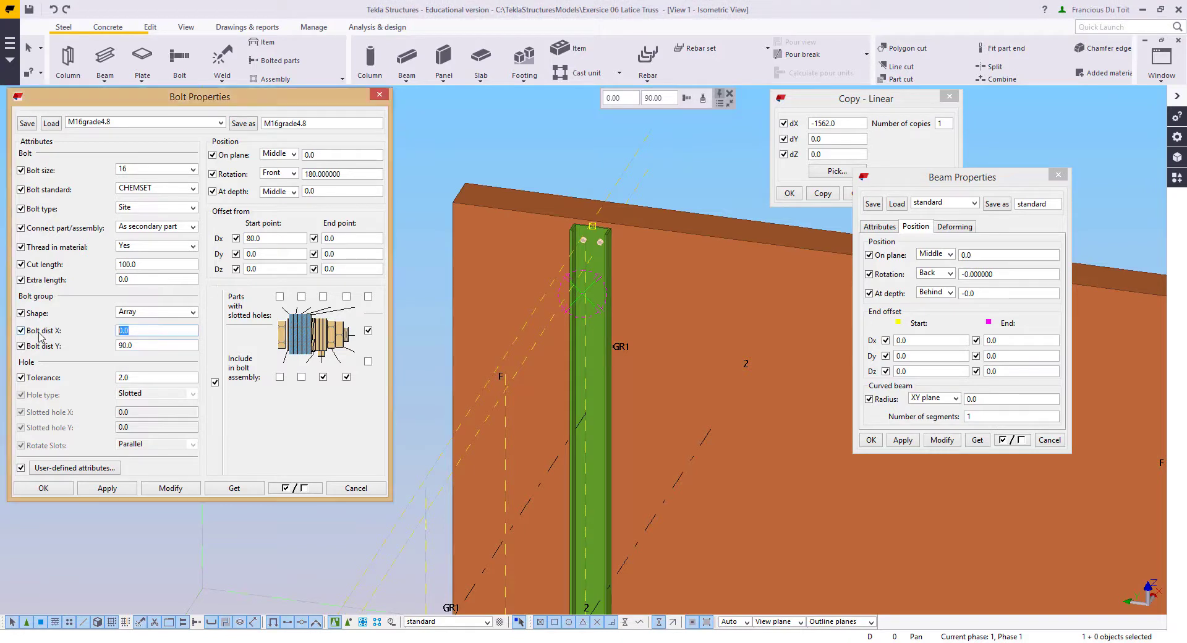
text(60)
key(Return)
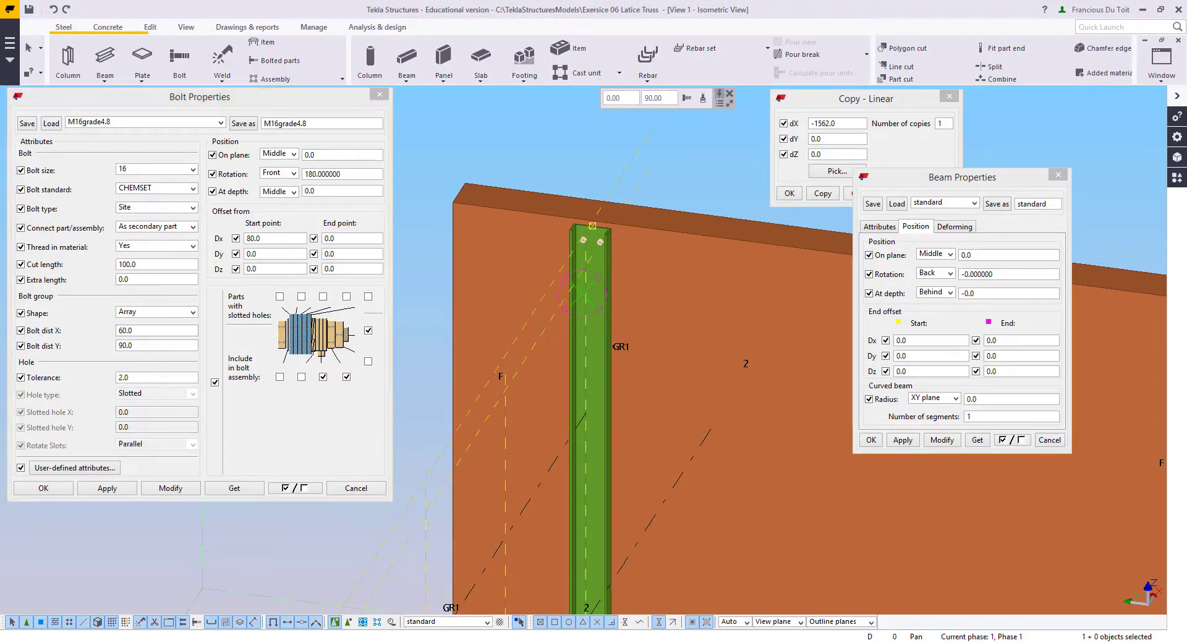
click(144, 334)
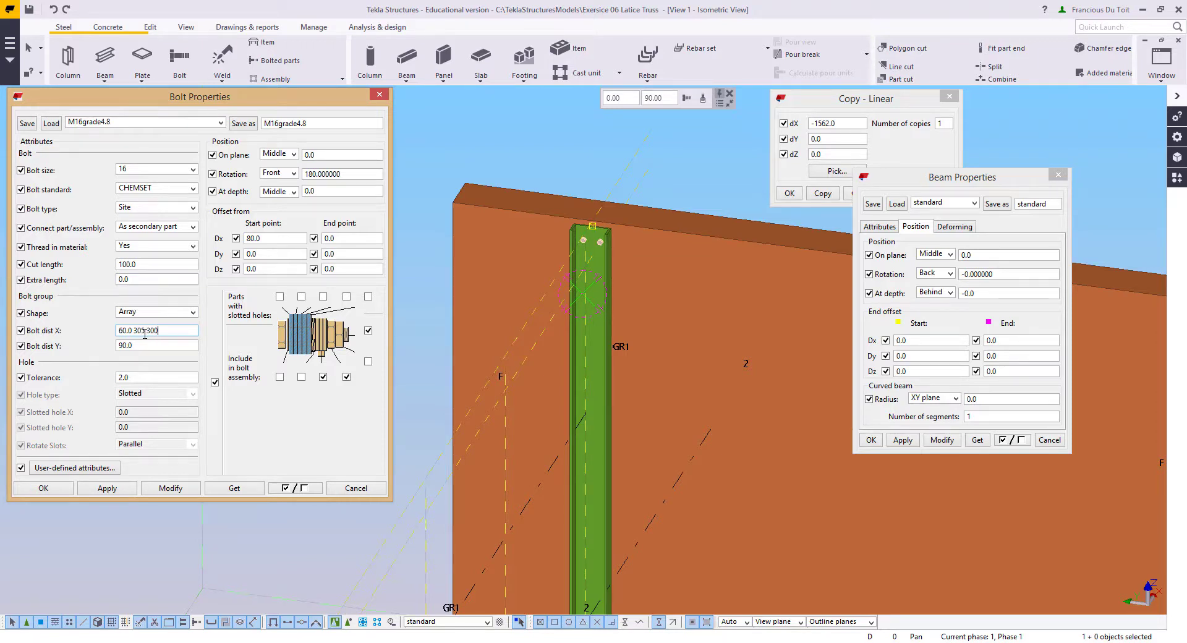
click(171, 489)
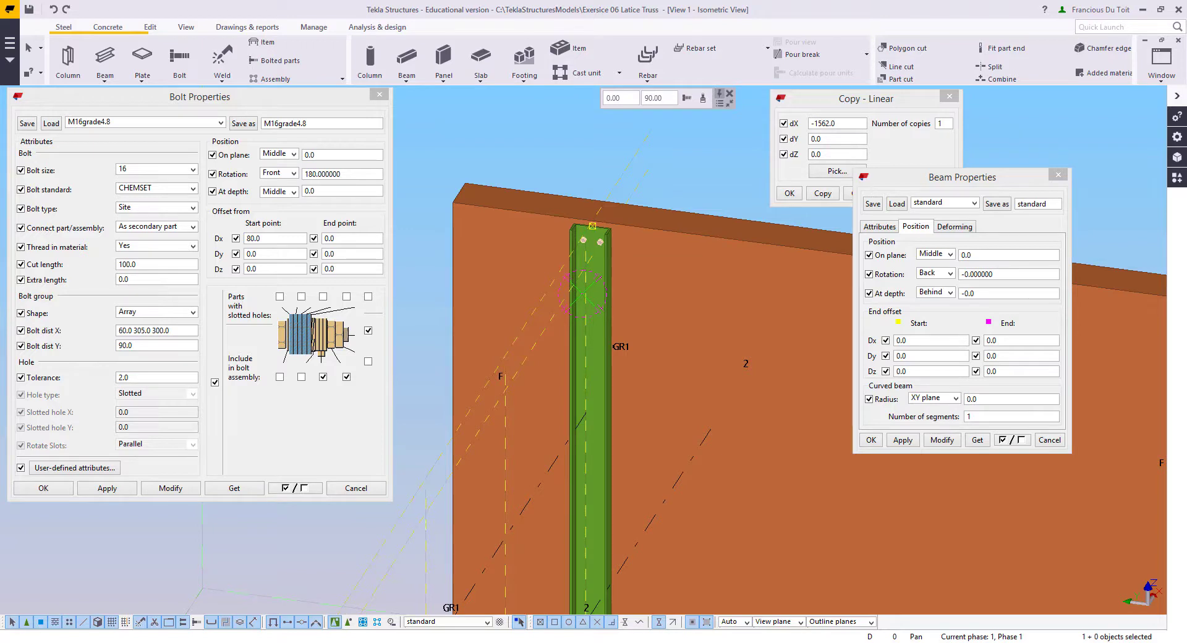
Step: Extend the bolt distances X with 900, 965, 100, 2*570 and 100, and apply them to the column's bolt group
click(188, 332)
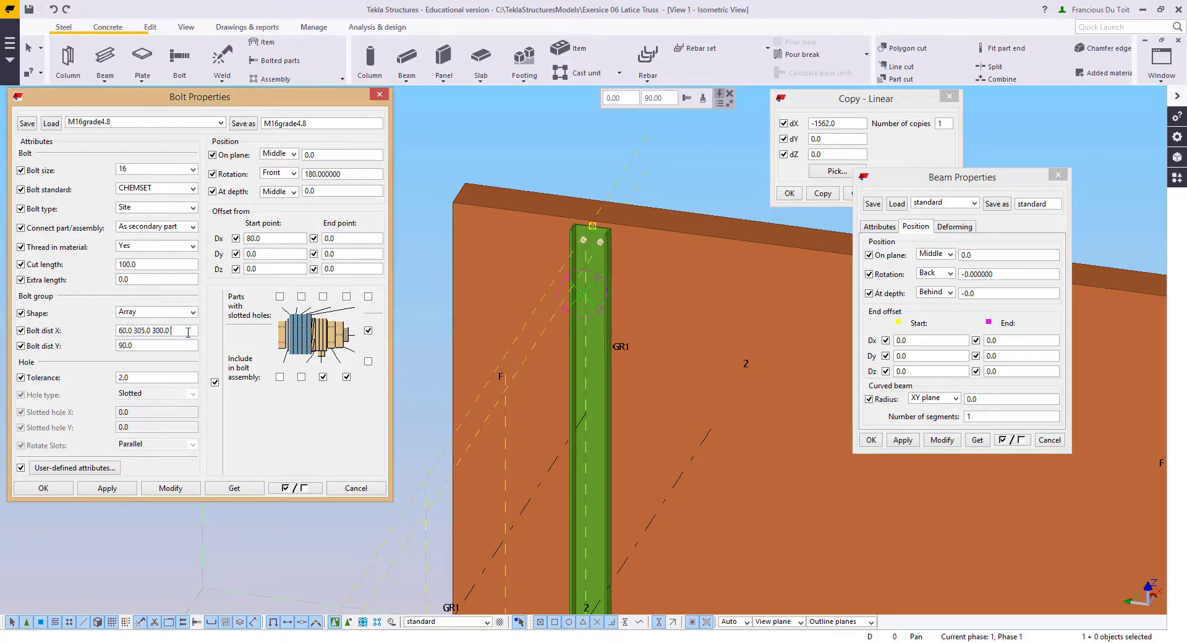
text(.0)
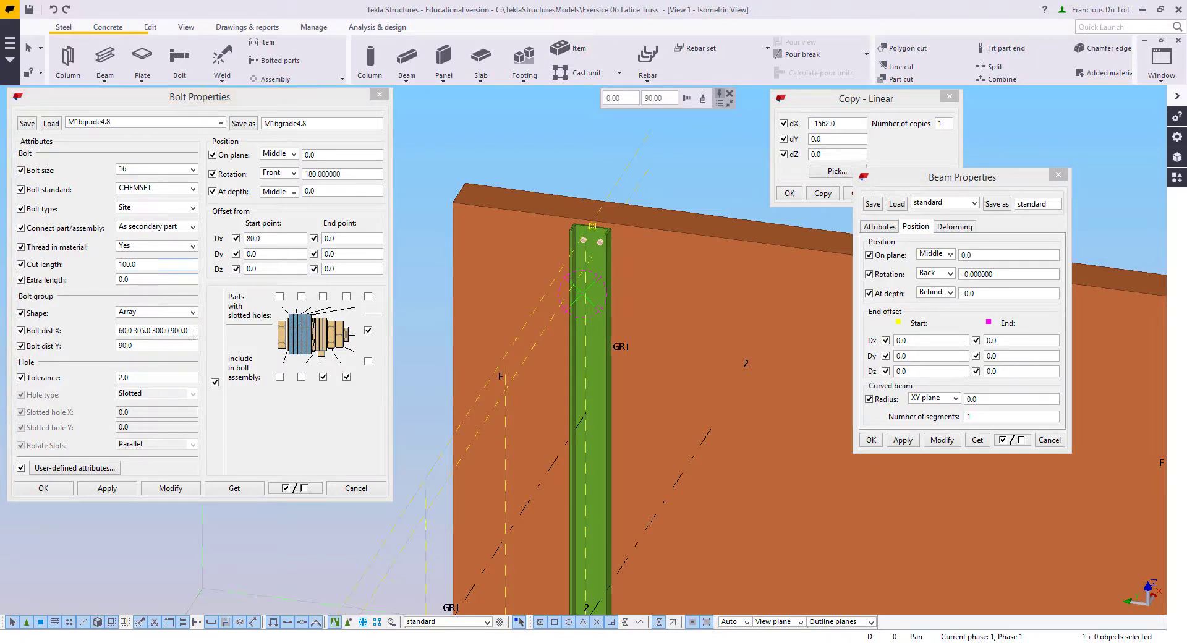
click(201, 353)
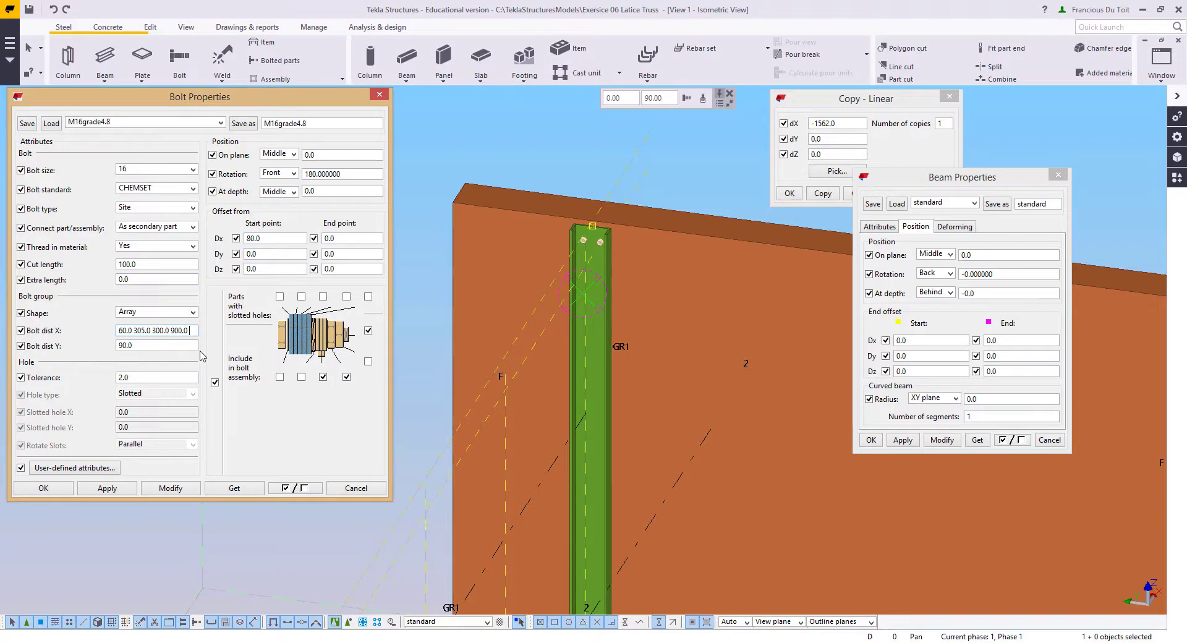
text(96)
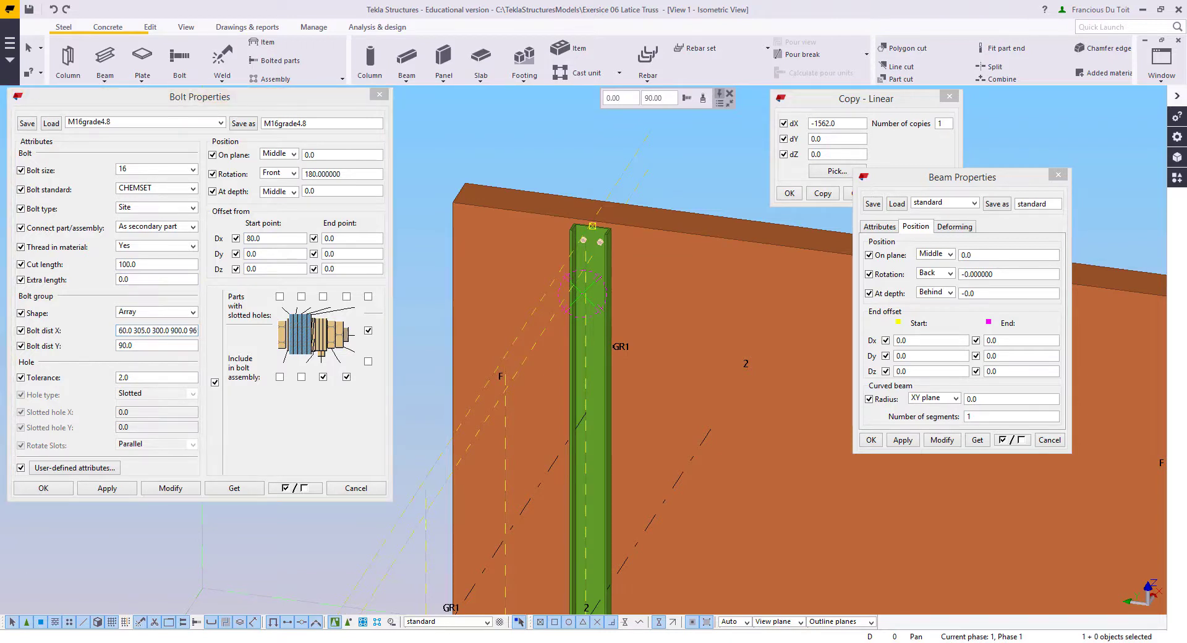
click(183, 331)
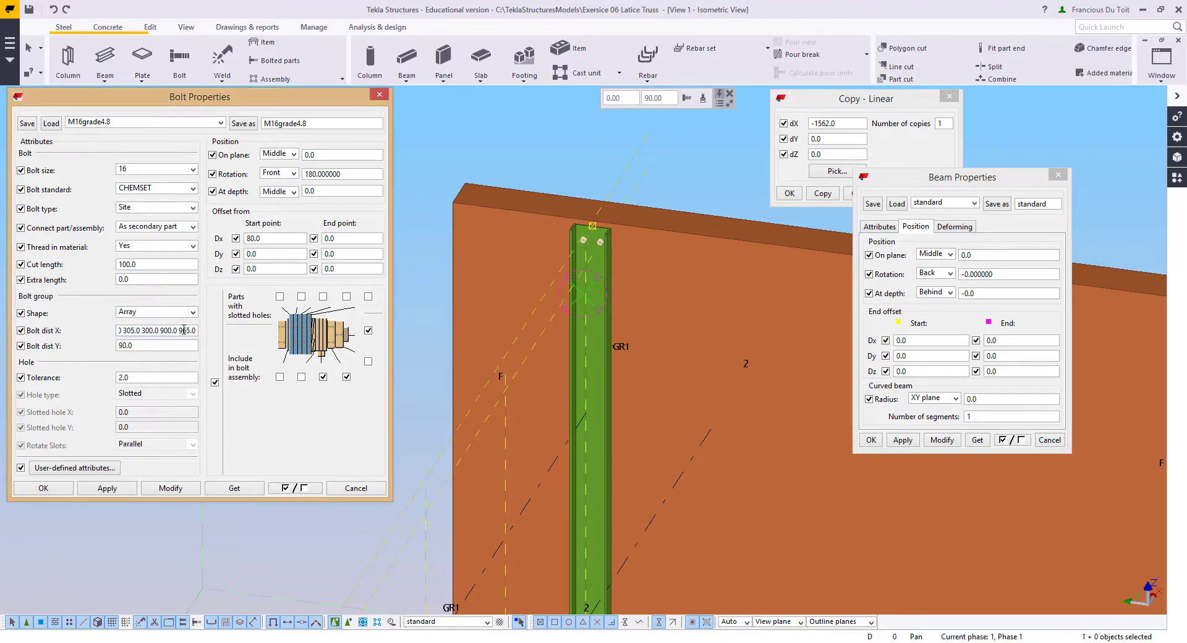
key(End)
text(100 570 570)
key(Return)
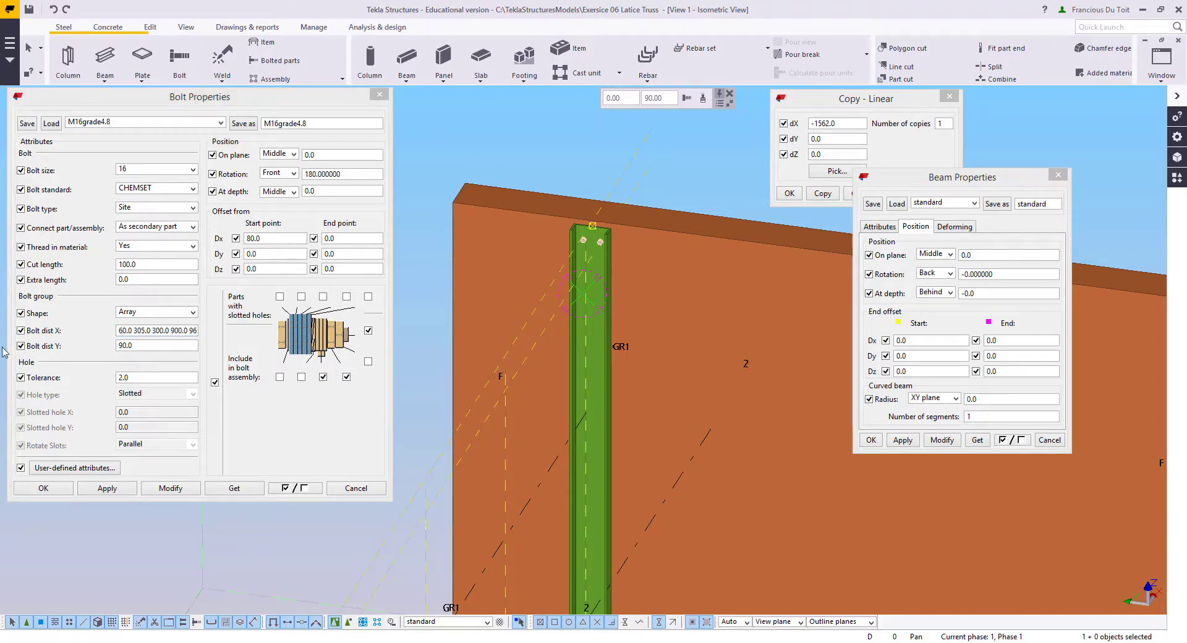
click(183, 337)
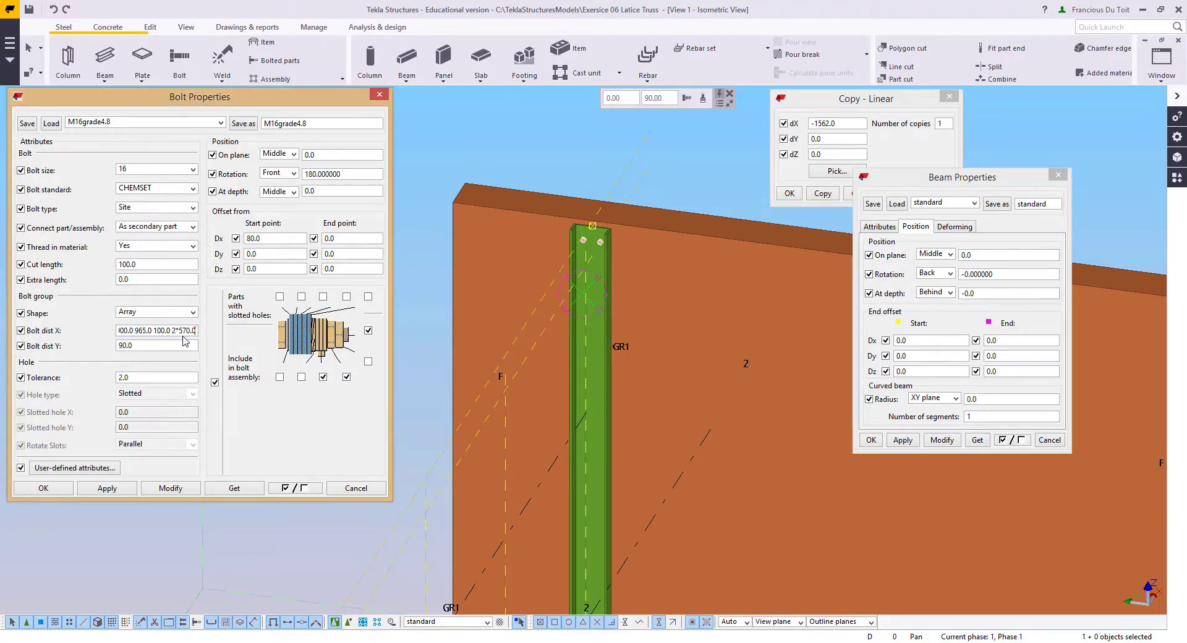
text(100)
click(194, 489)
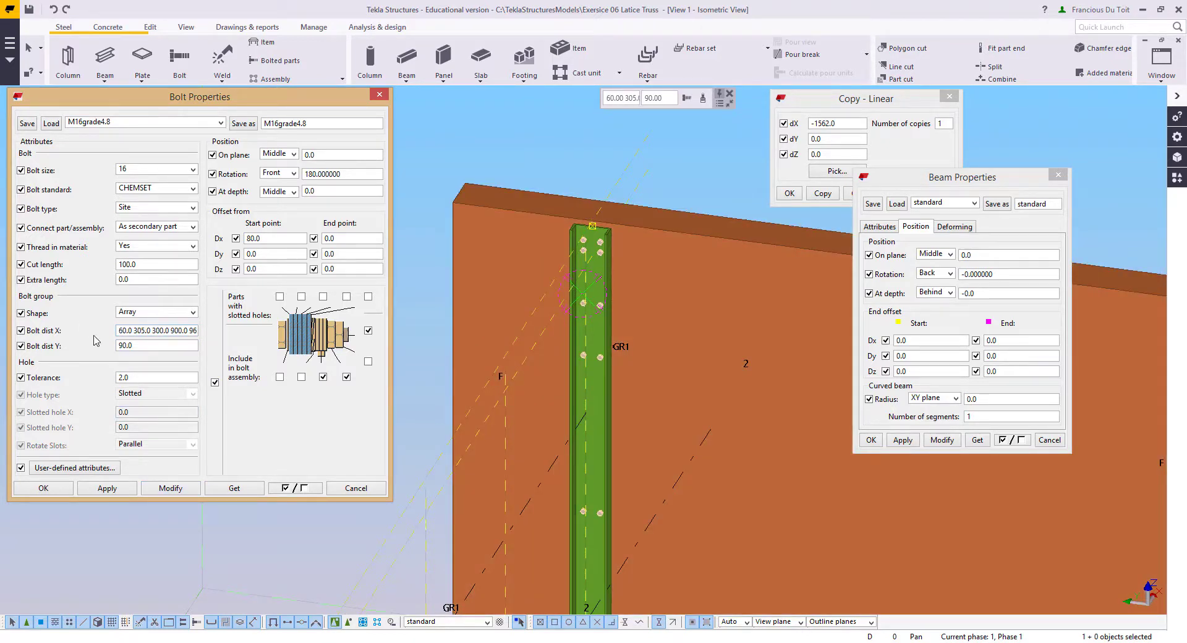
Step: Examine the bolt rows along the full length of the support column down to its base
middle_drag(798, 471, 753, 294)
scroll(655, 435, down, 3)
middle_drag(656, 435, 688, 312)
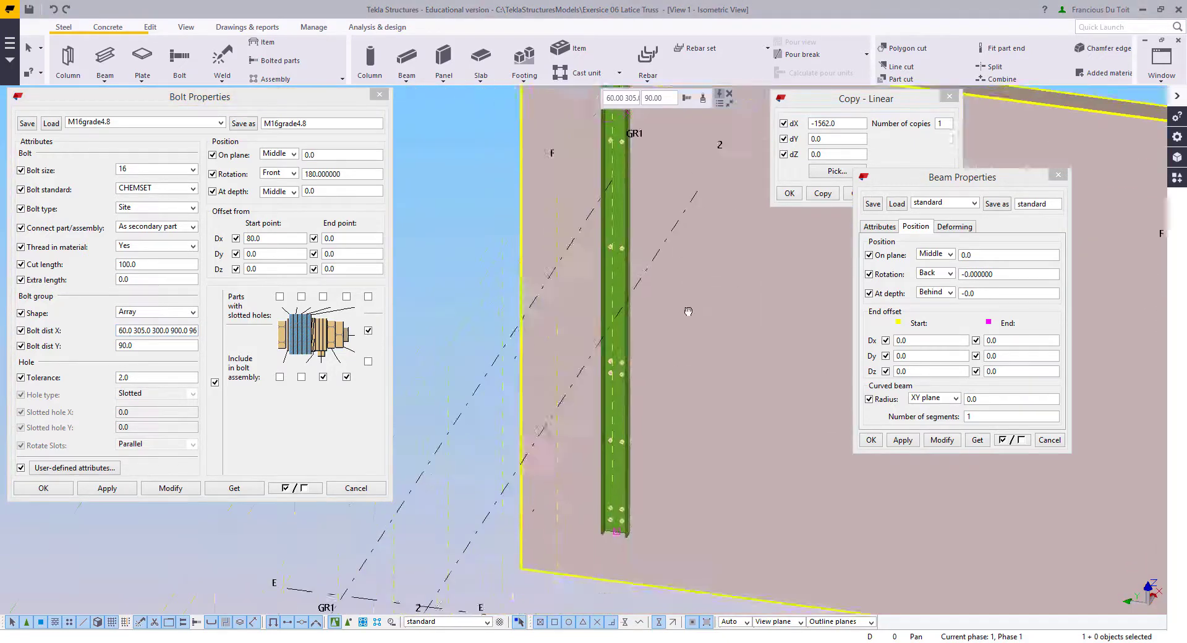
scroll(742, 541, up, 5)
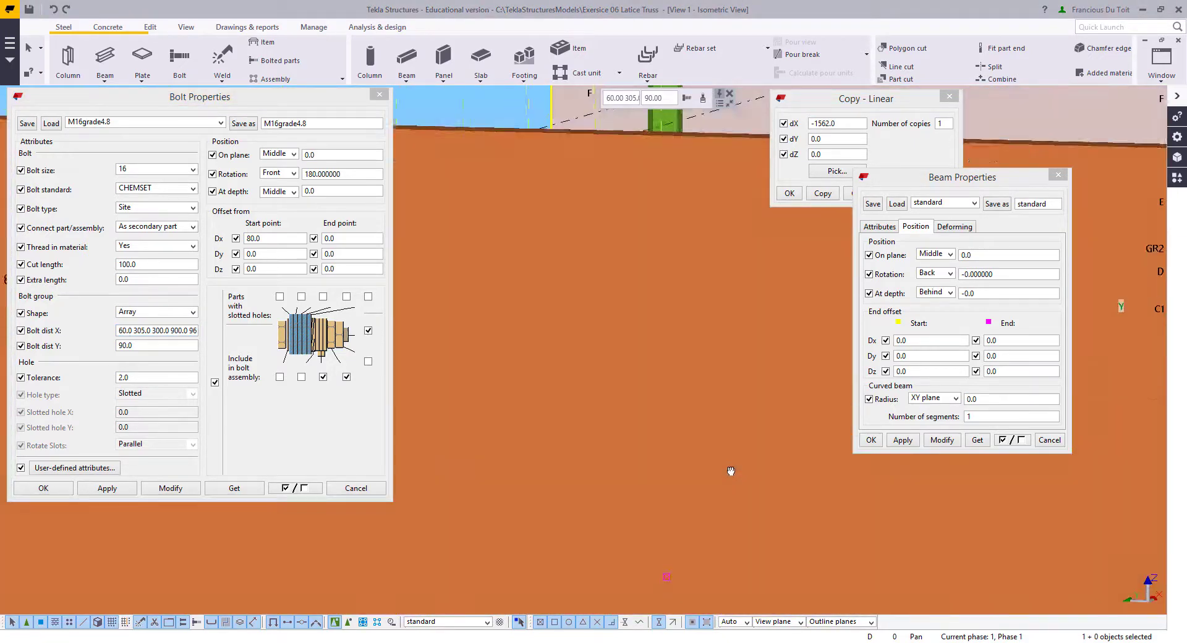
ctrl+middle_drag(731, 471, 826, 446)
middle_drag(718, 546, 686, 609)
scroll(668, 525, up, 5)
scroll(640, 537, down, 6)
mouse_move(715, 408)
ctrl+middle_down()
mouse_move(540, 473)
mouse_move(567, 440)
mouse_move(623, 230)
ctrl+middle_up()
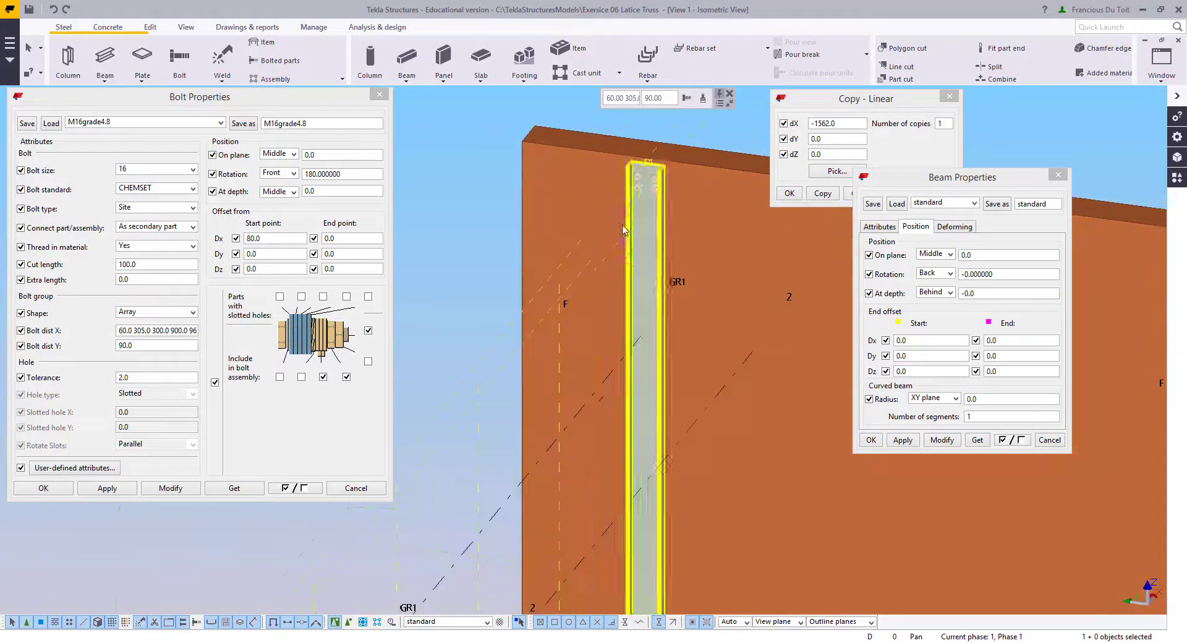
Step: Set the bolt group's bolt distance Y to 100 and check the column's bolts in a flat, face-on view
scroll(623, 229, up, 2)
drag(174, 343, 41, 326)
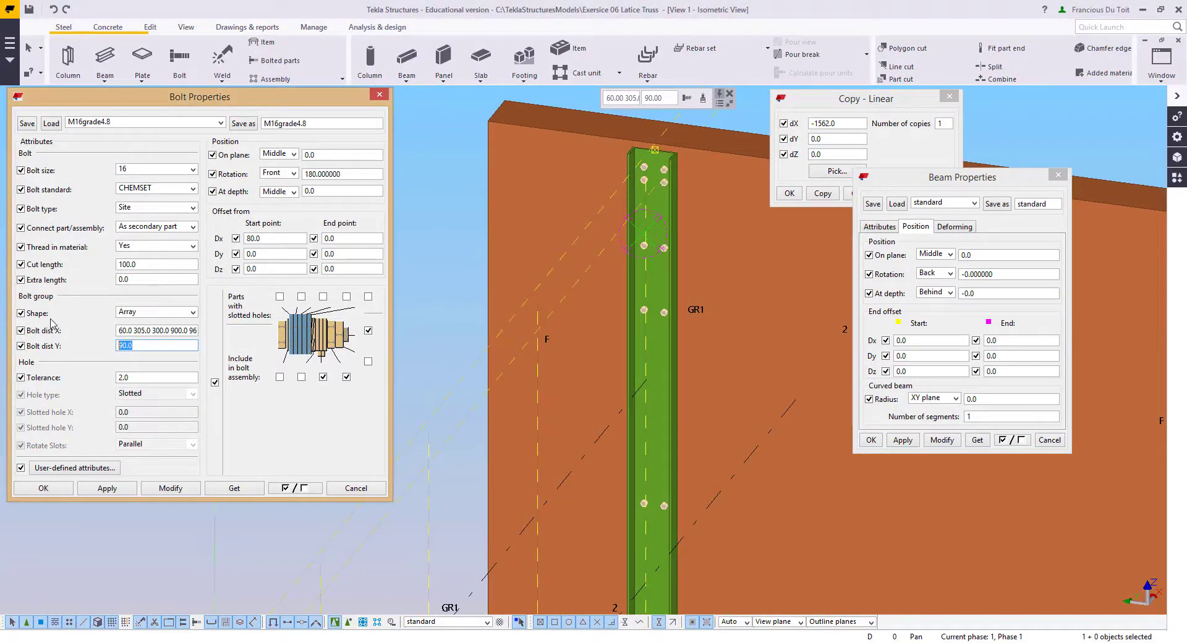
text(100.0)
click(171, 488)
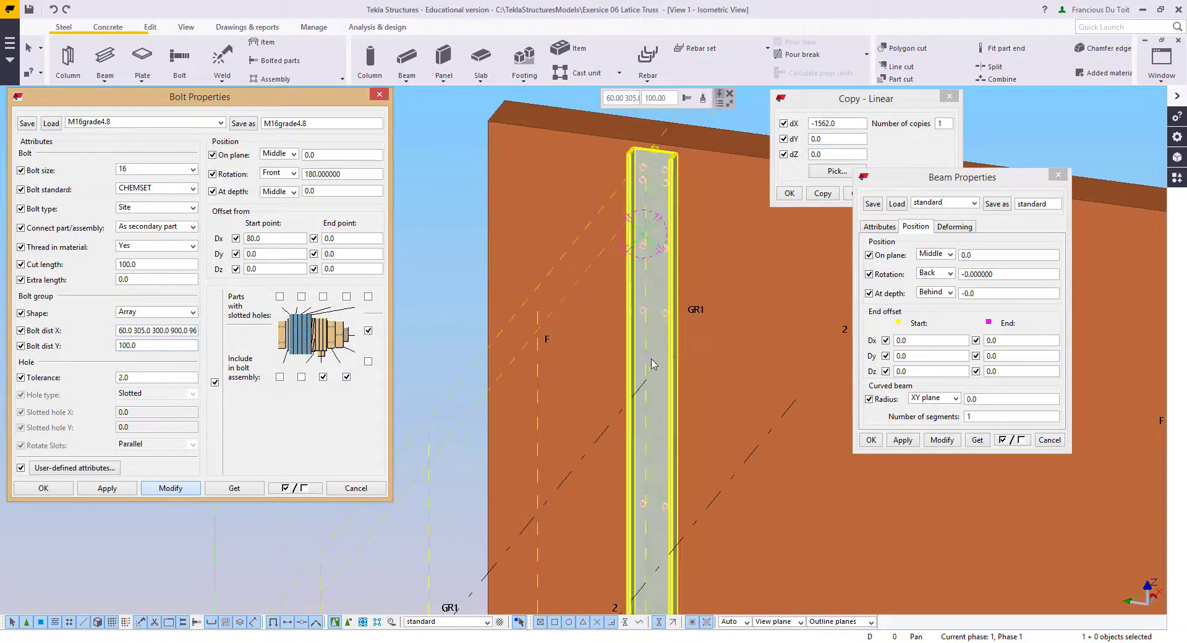
key(ctrl+p)
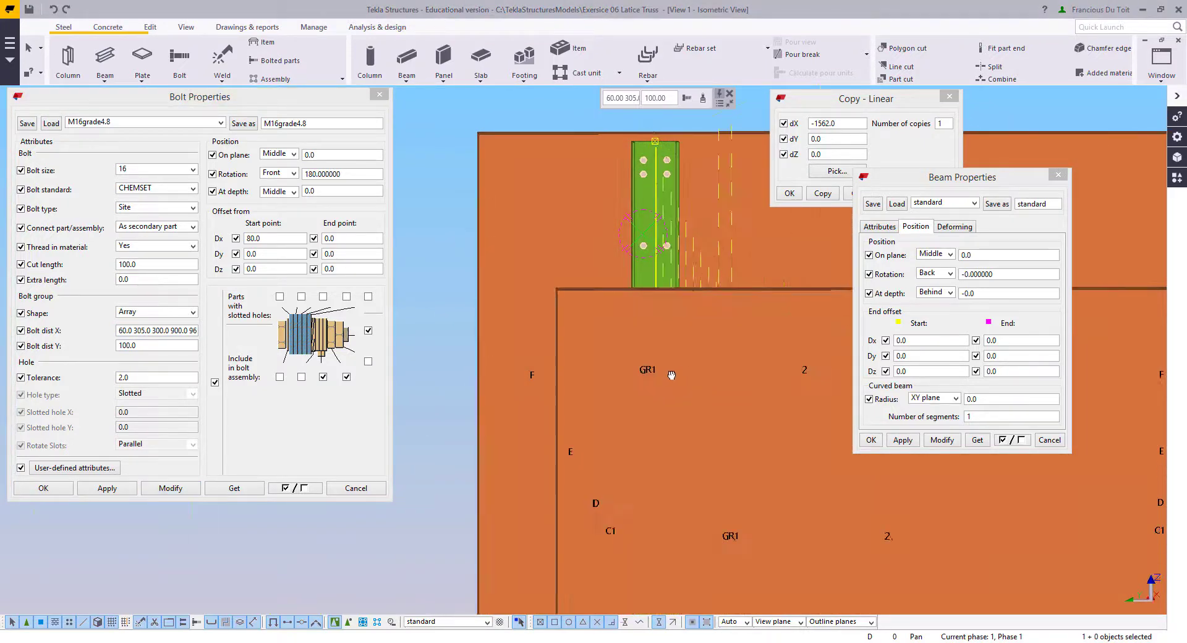
Step: Switch to AutoCAD and examine the plate sizes, bolt-hole spacings and weld notes on Detail A and the IPE 200 elevation
ctrl+middle_drag(672, 376, 607, 409)
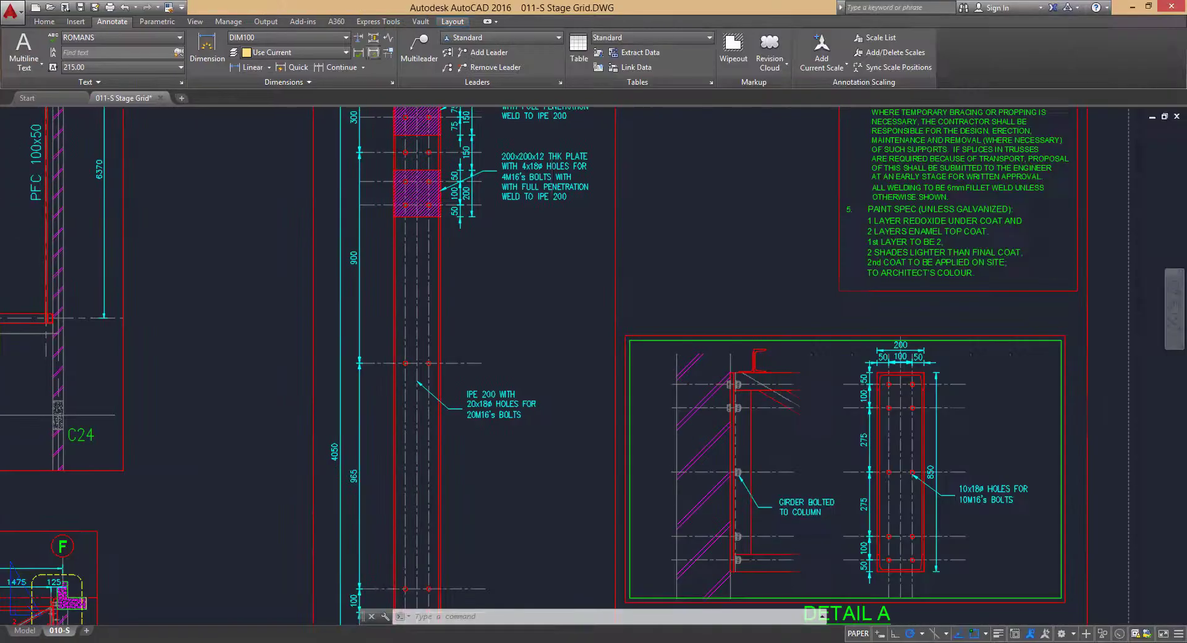
scroll(585, 338, up, 3)
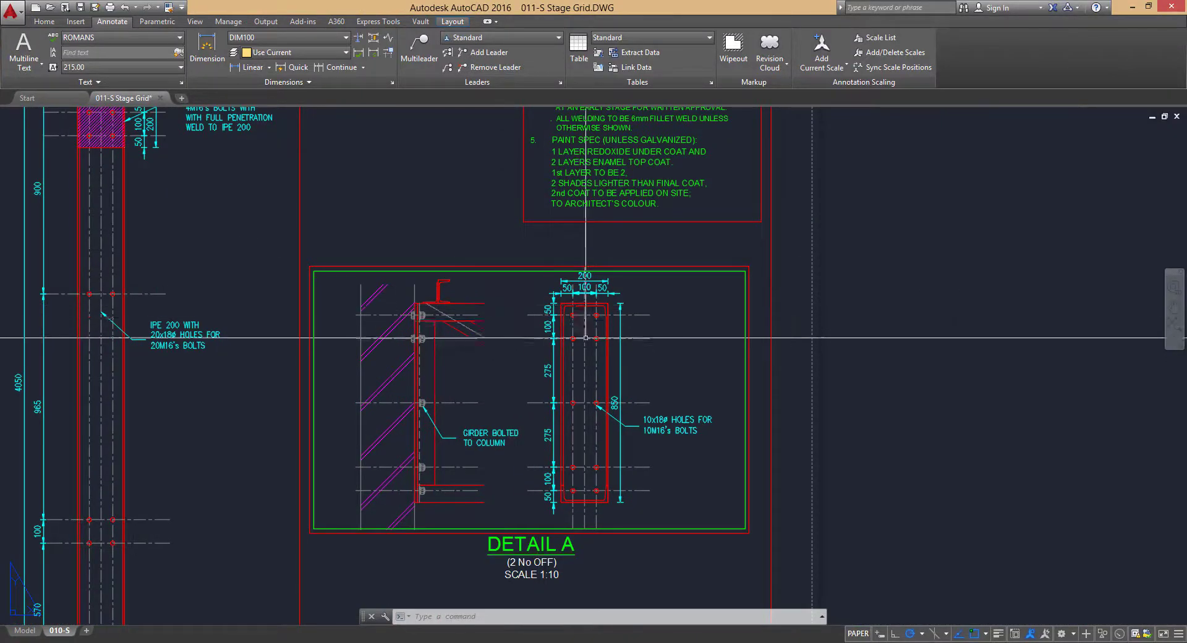
scroll(586, 338, up, 2)
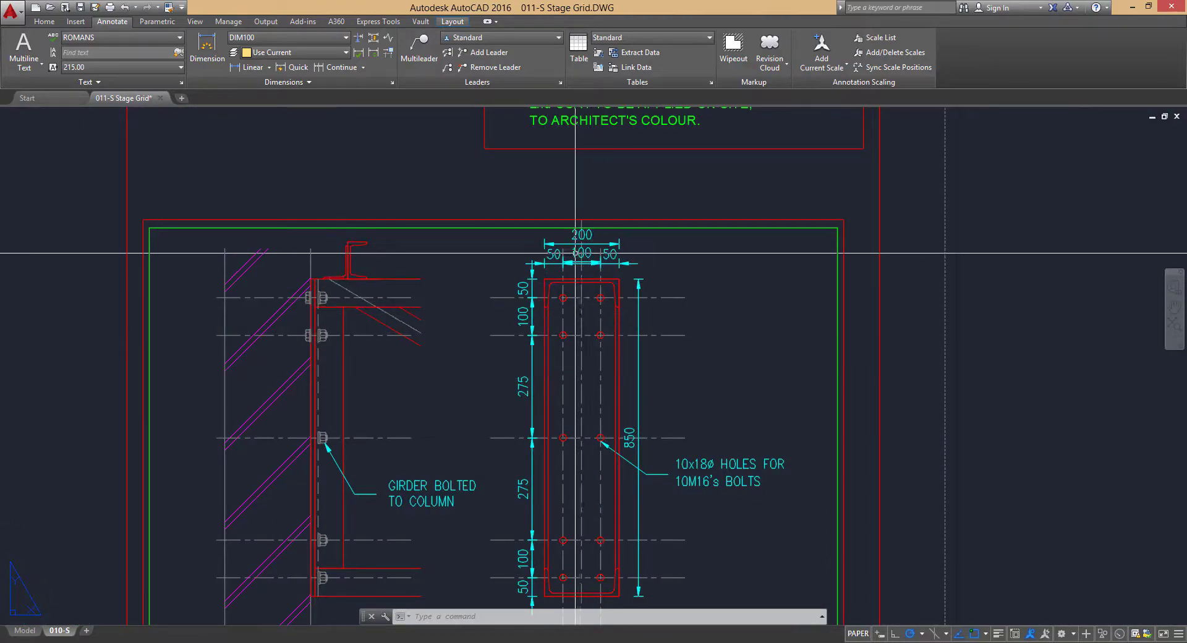
scroll(590, 371, down, 2)
middle_drag(402, 217, 955, 375)
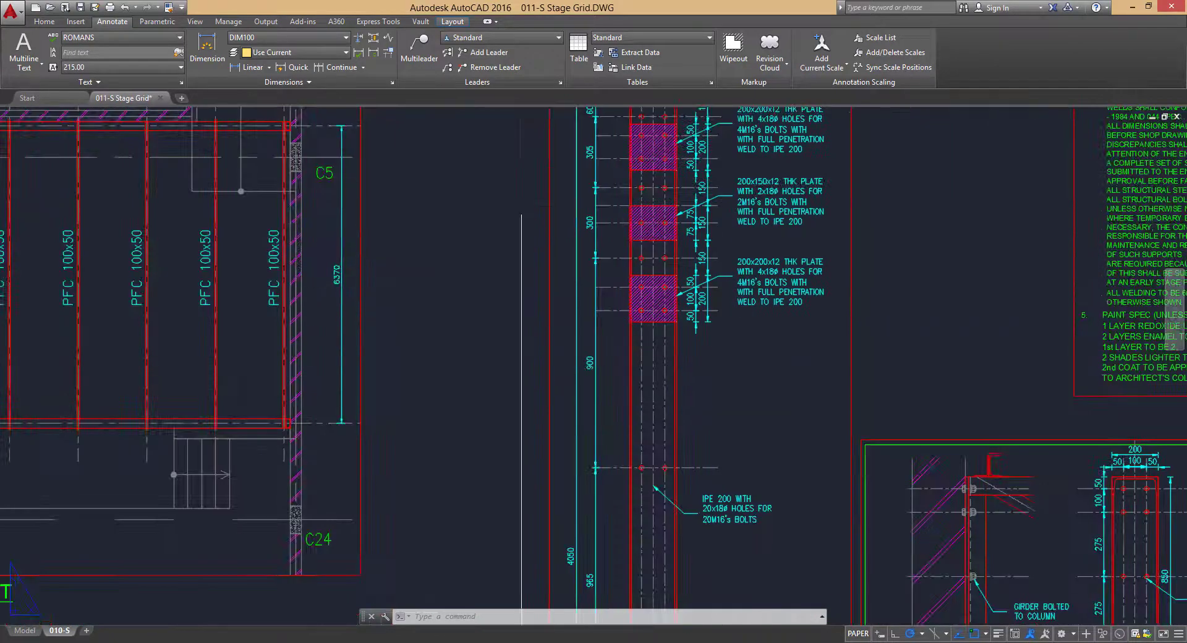
middle_drag(521, 215, 488, 407)
mouse_move(773, 461)
middle_down()
mouse_move(742, 6)
mouse_move(757, 347)
middle_up()
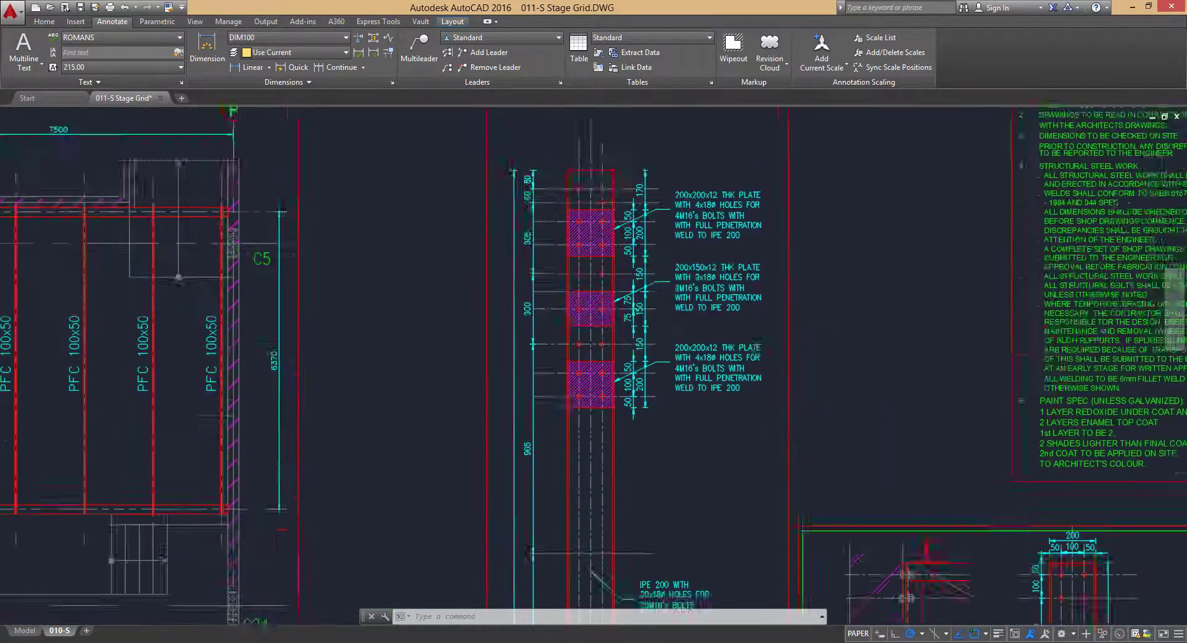
middle_drag(631, 364, 637, 432)
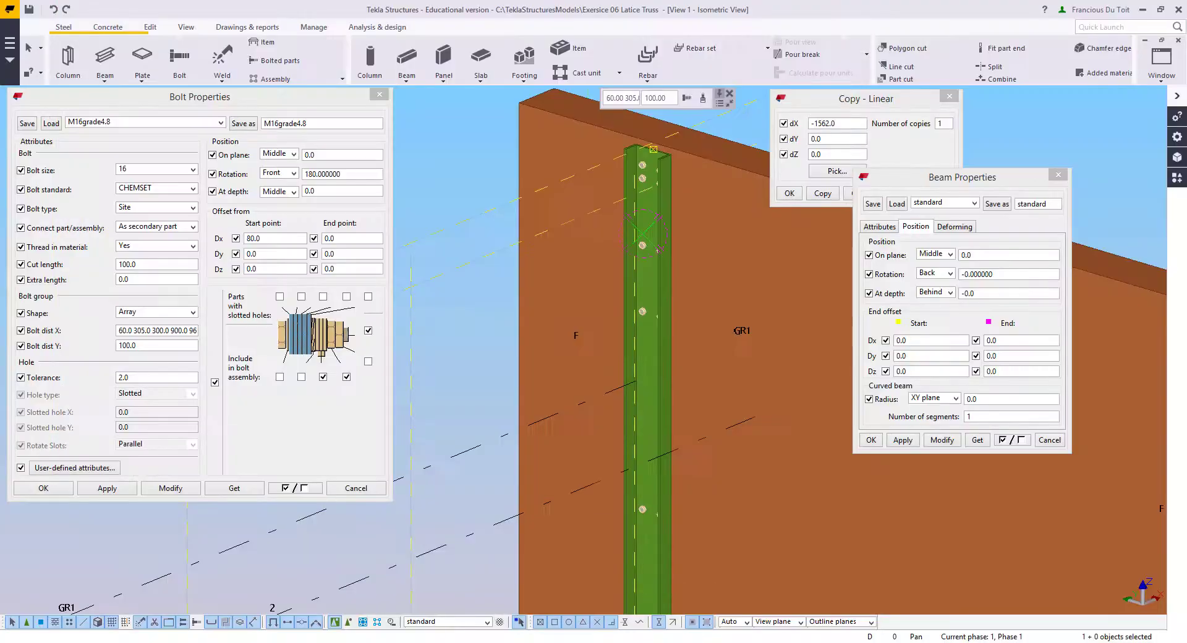
Step: Switch to Tekla Structures, show the Grid GR1 view and close the Bolt Properties, Beam Properties and Copy - Linear dialogs
click(472, 307)
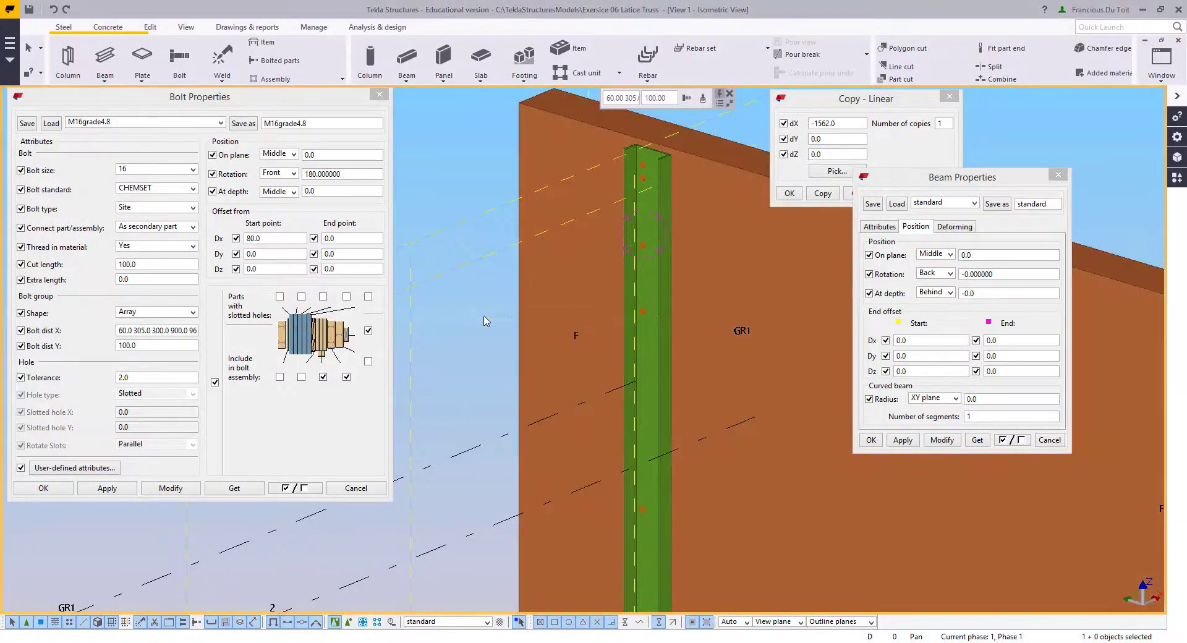
click(1162, 62)
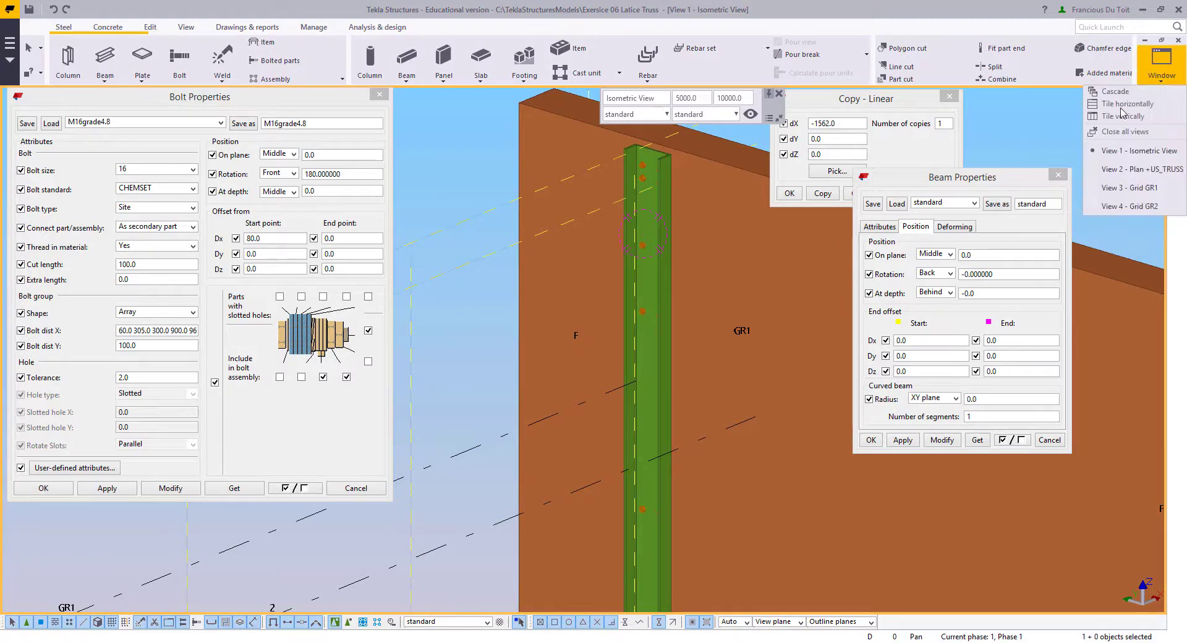
click(1129, 187)
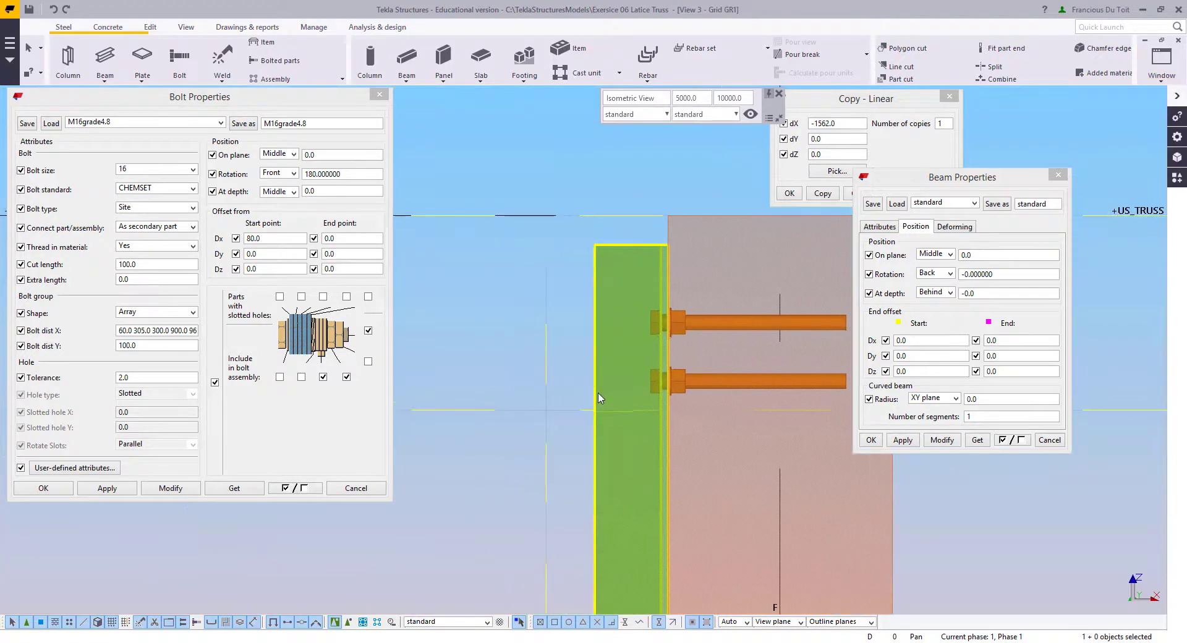
click(379, 94)
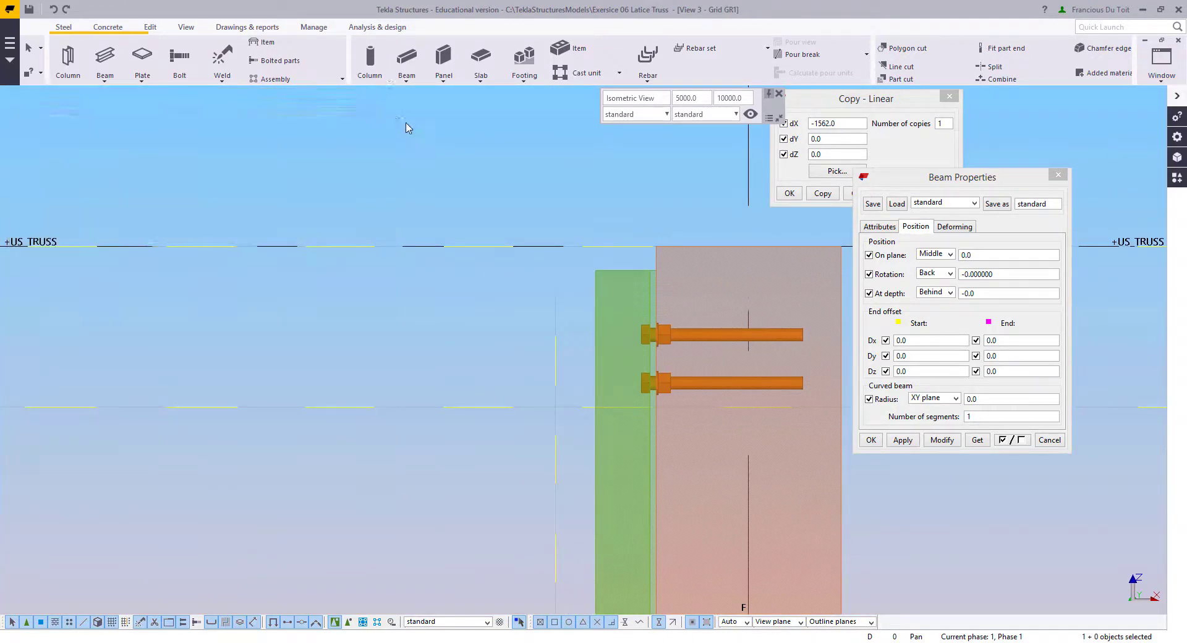
click(1057, 174)
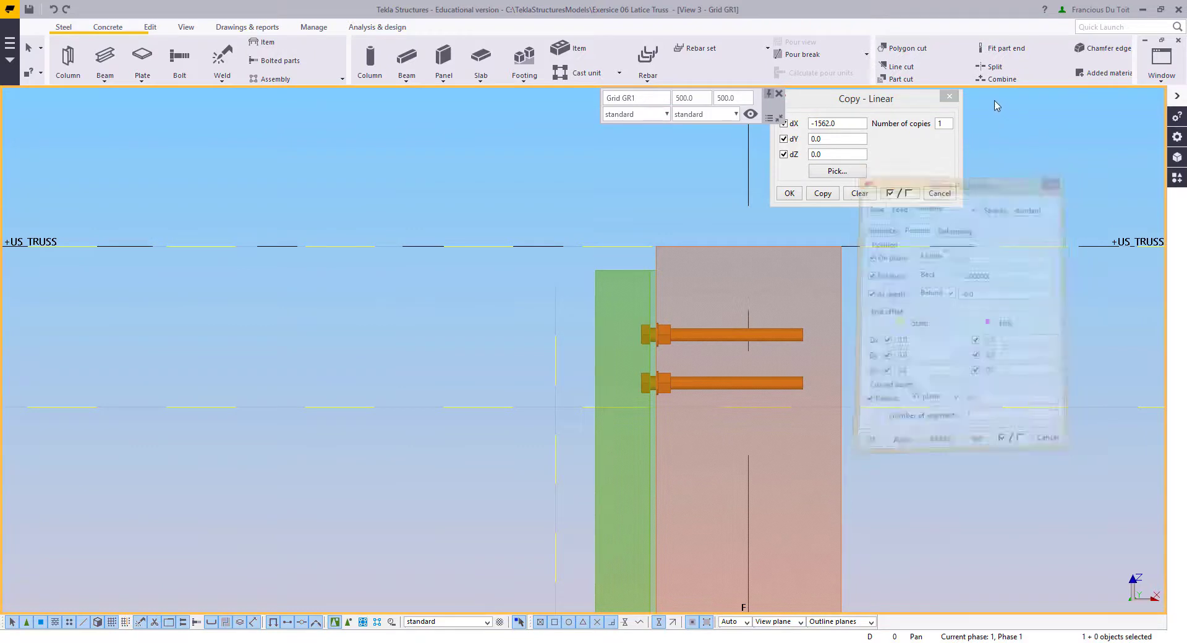
click(949, 96)
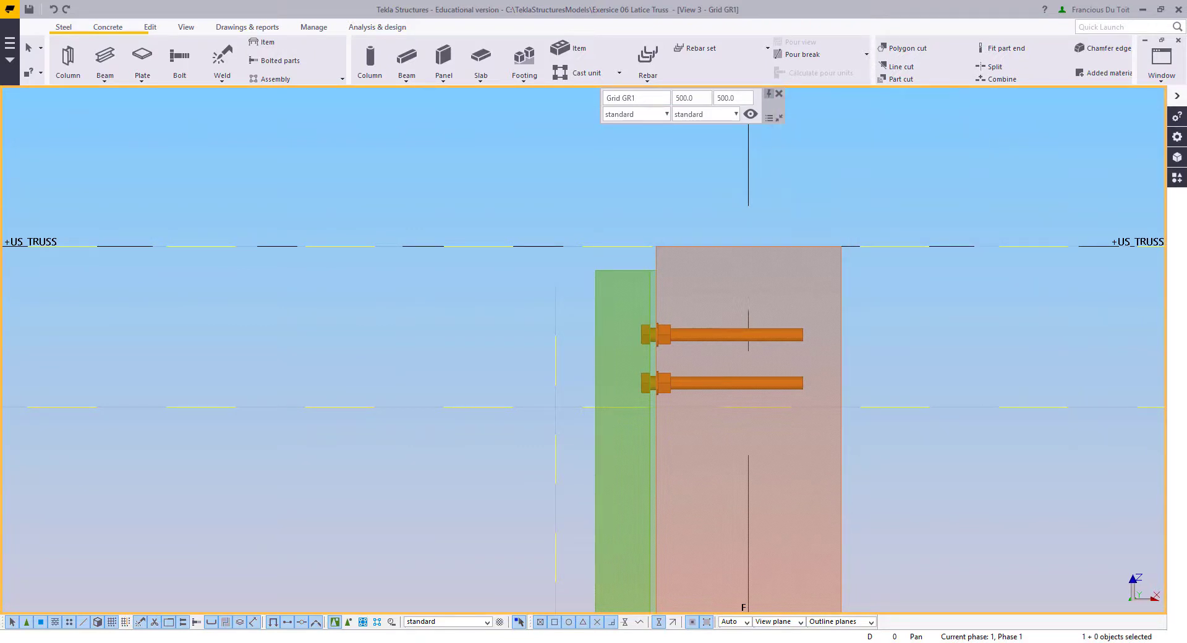
Step: Model a 200 mm long vertical beam down the steel member's outer face, starting where the horizontal reference line meets it
click(105, 55)
middle_drag(401, 369, 382, 270)
click(577, 306)
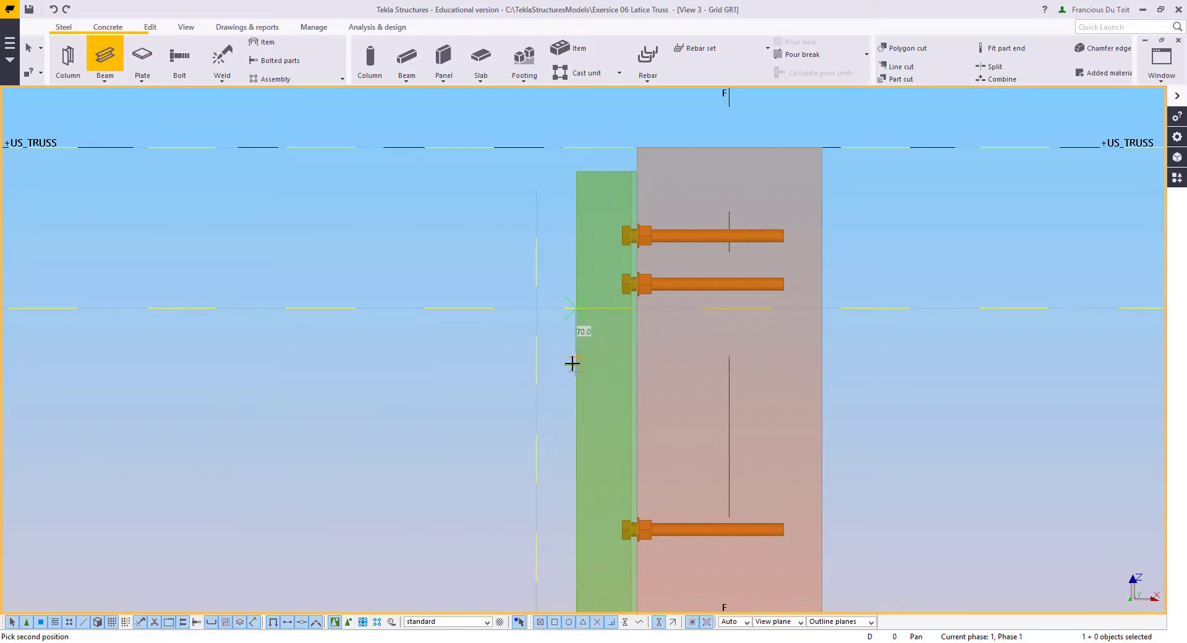
middle_drag(542, 391, 523, 369)
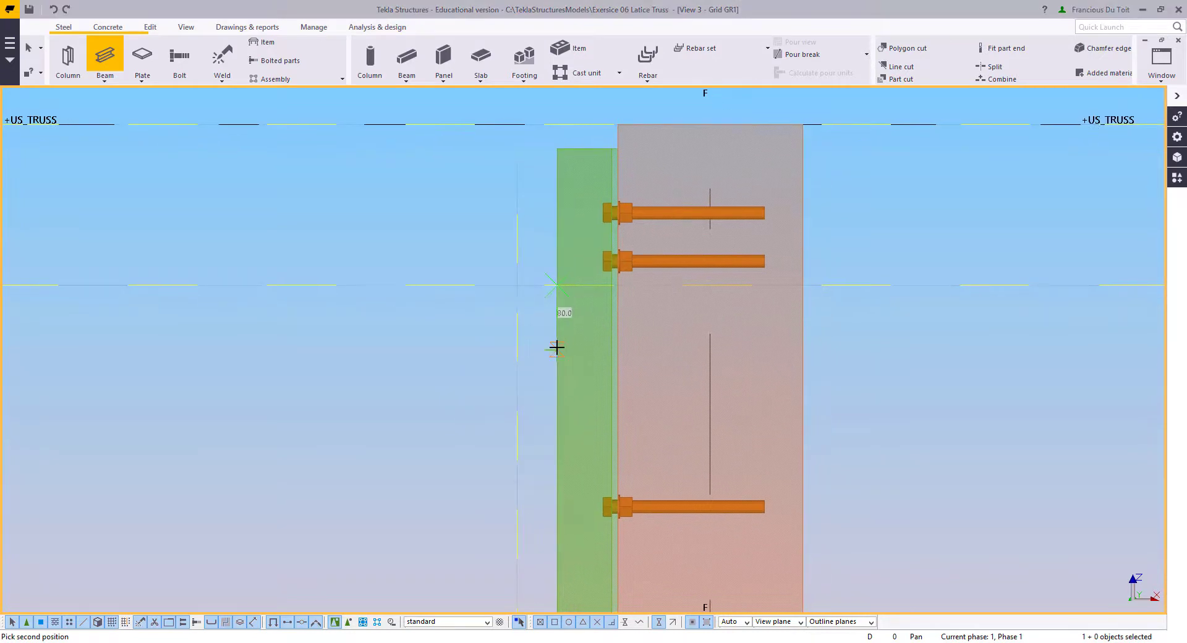
text(200)
key(Return)
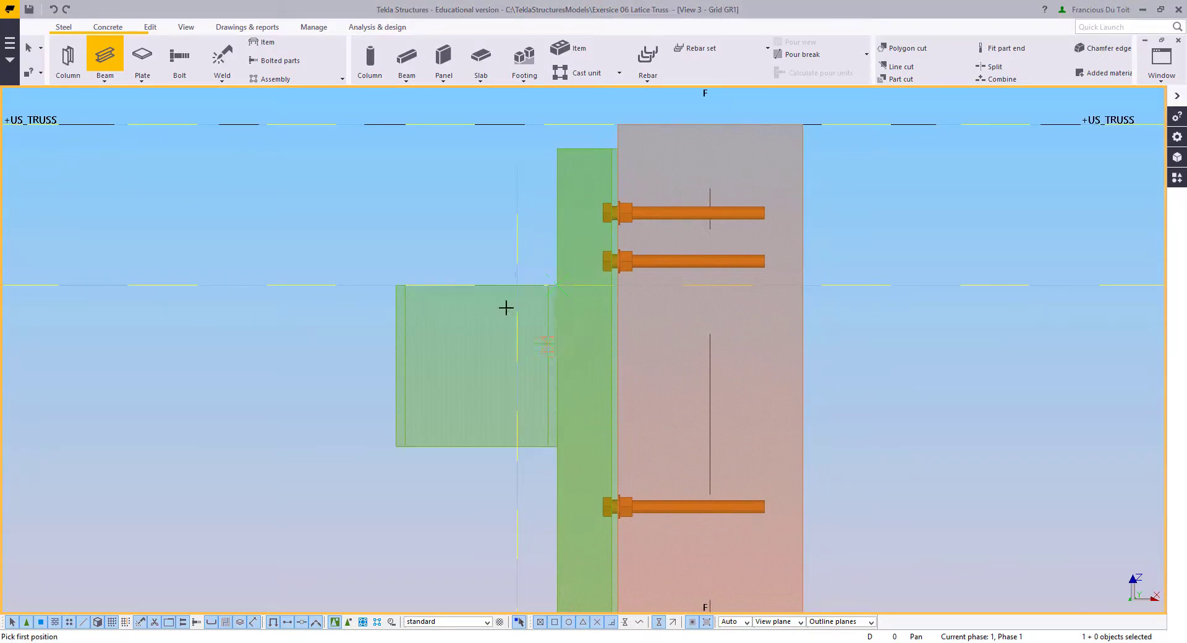
right_click(468, 267)
click(472, 272)
Step: Load the saved plate settings for the new beam and modify its profile to PLT12*200 with class 1
double_click(397, 334)
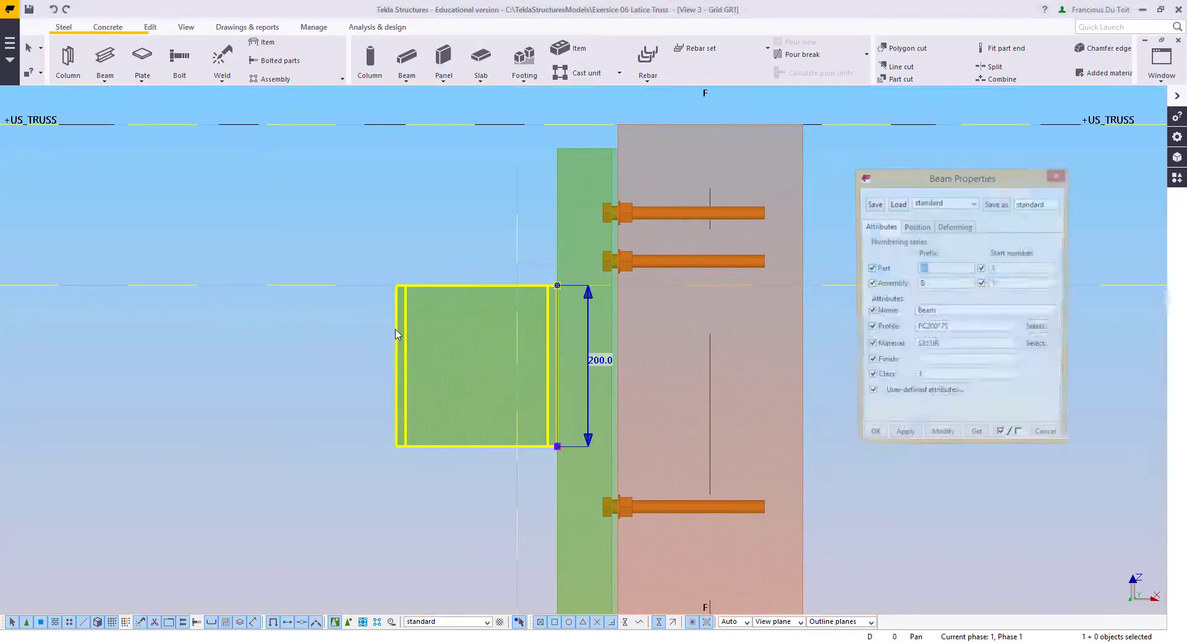
click(937, 202)
click(931, 320)
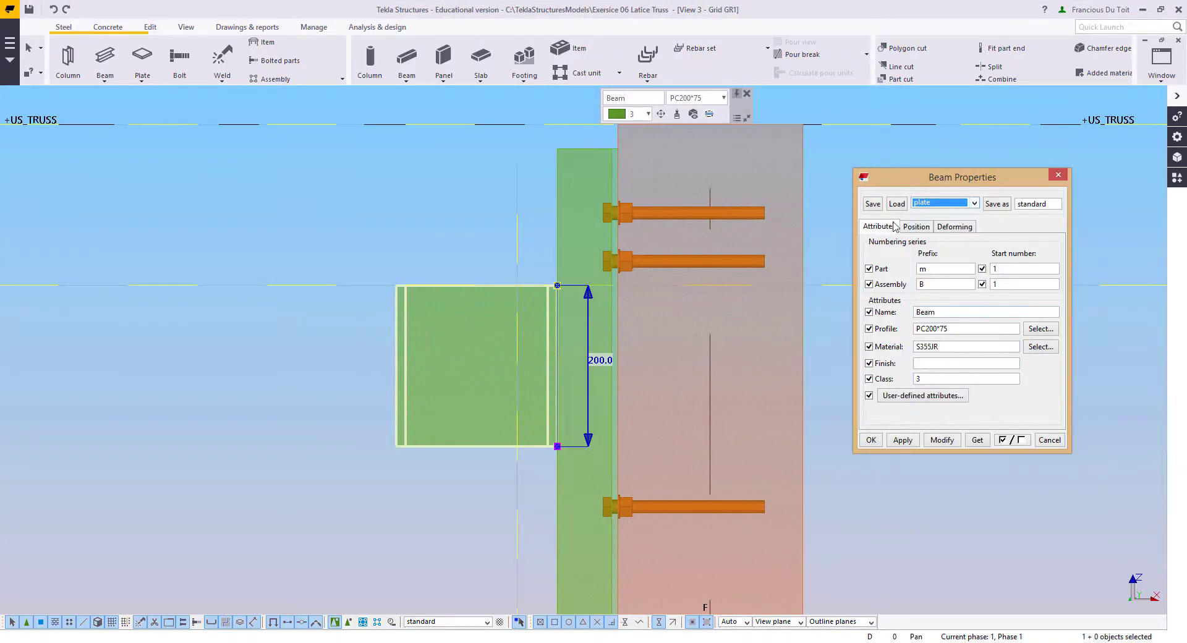
click(897, 205)
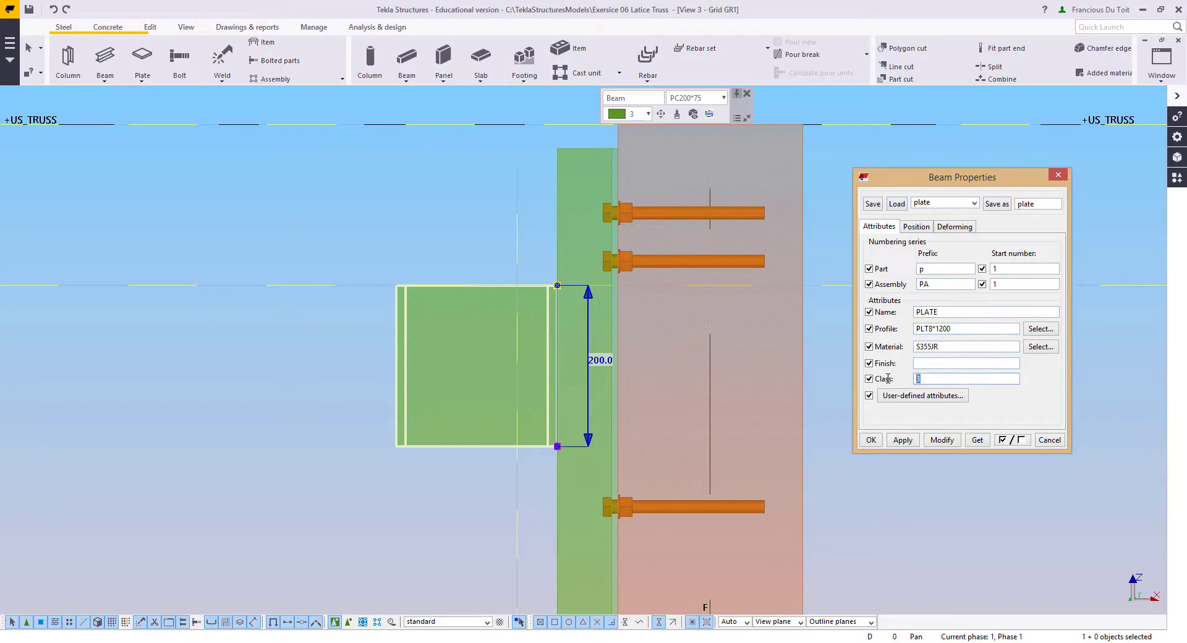
click(390, 347)
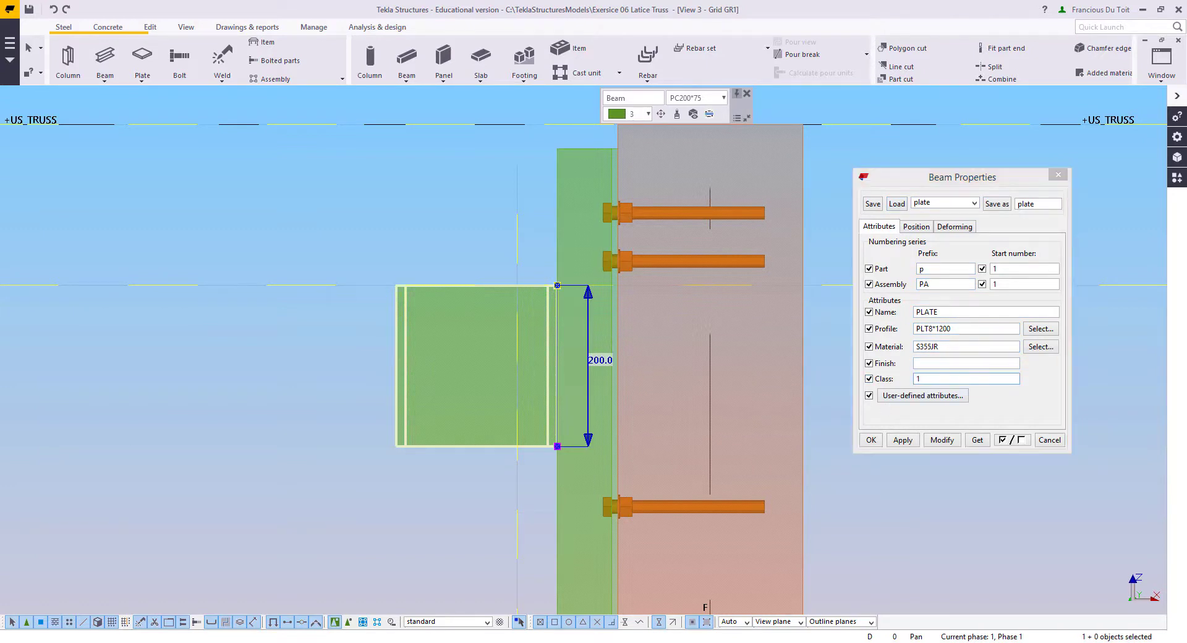
drag(958, 330, 935, 337)
drag(951, 329, 929, 329)
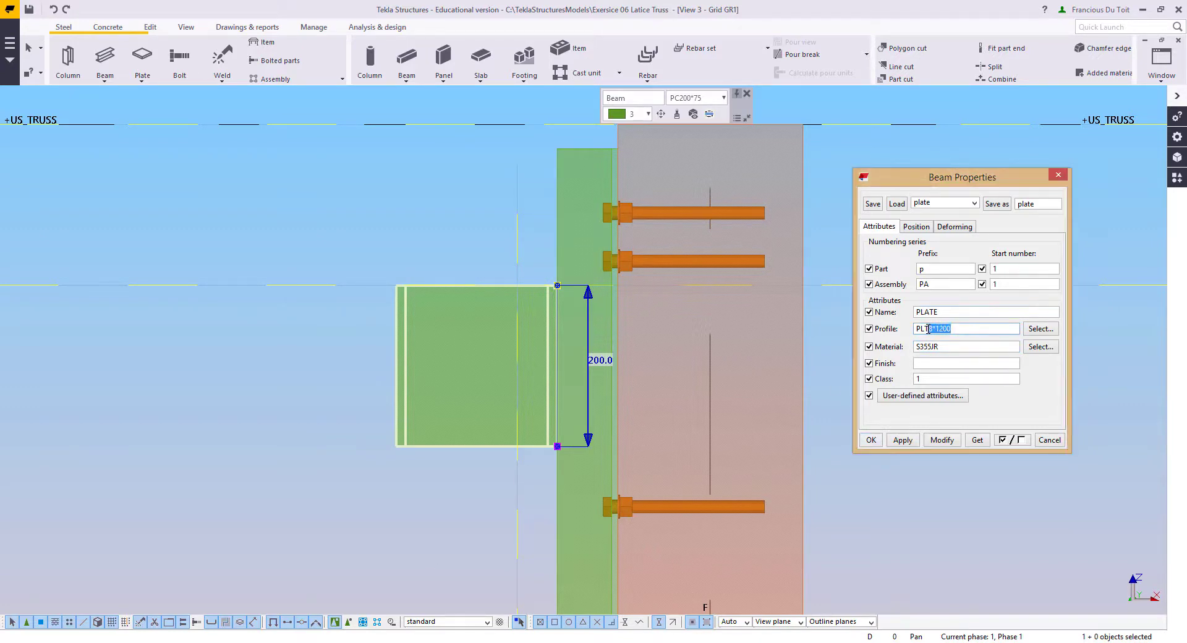
text(12-)
click(945, 440)
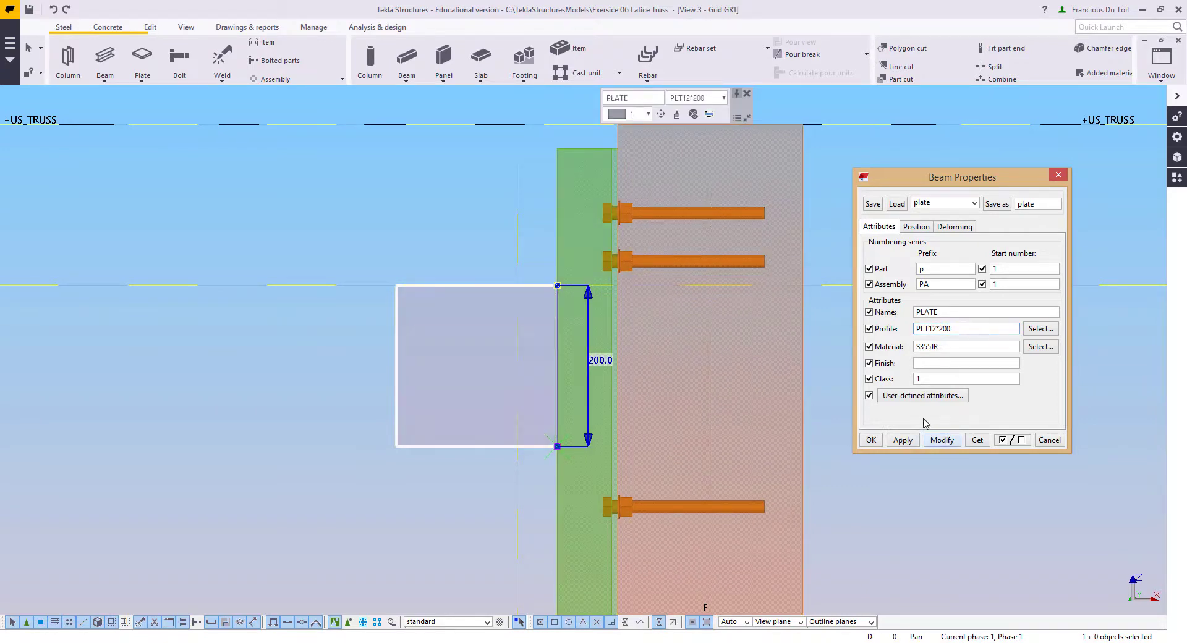
Step: Set the plate's rotation to Front so it lies flat against the steel member's outer face
click(916, 227)
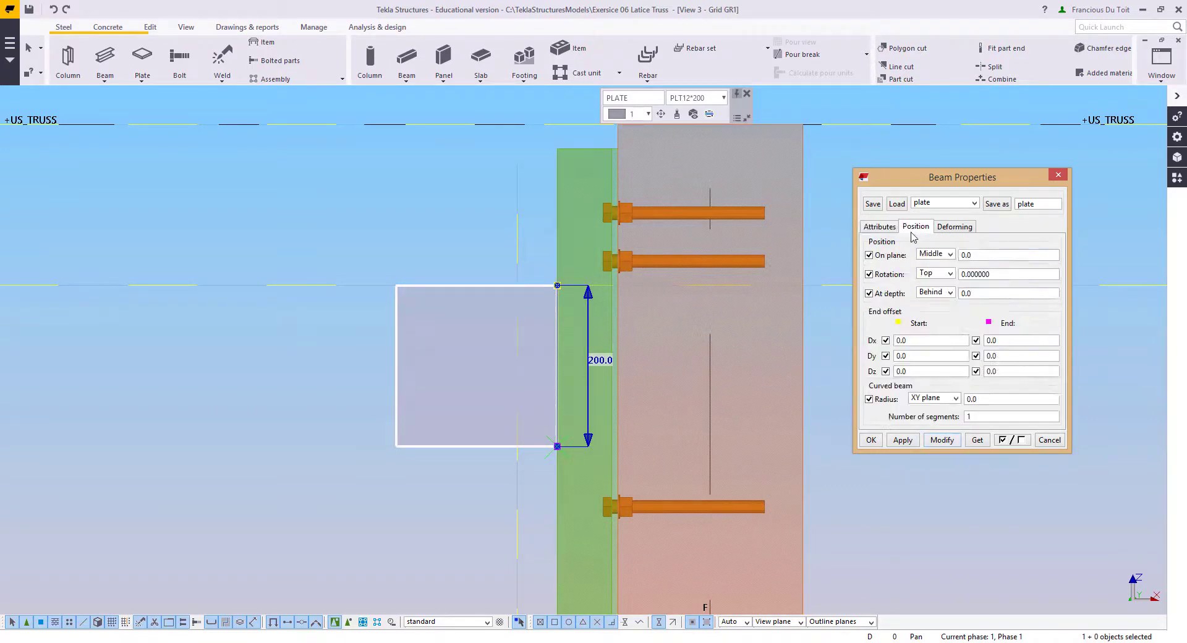
click(935, 275)
click(927, 286)
click(943, 441)
scroll(582, 382, up, 2)
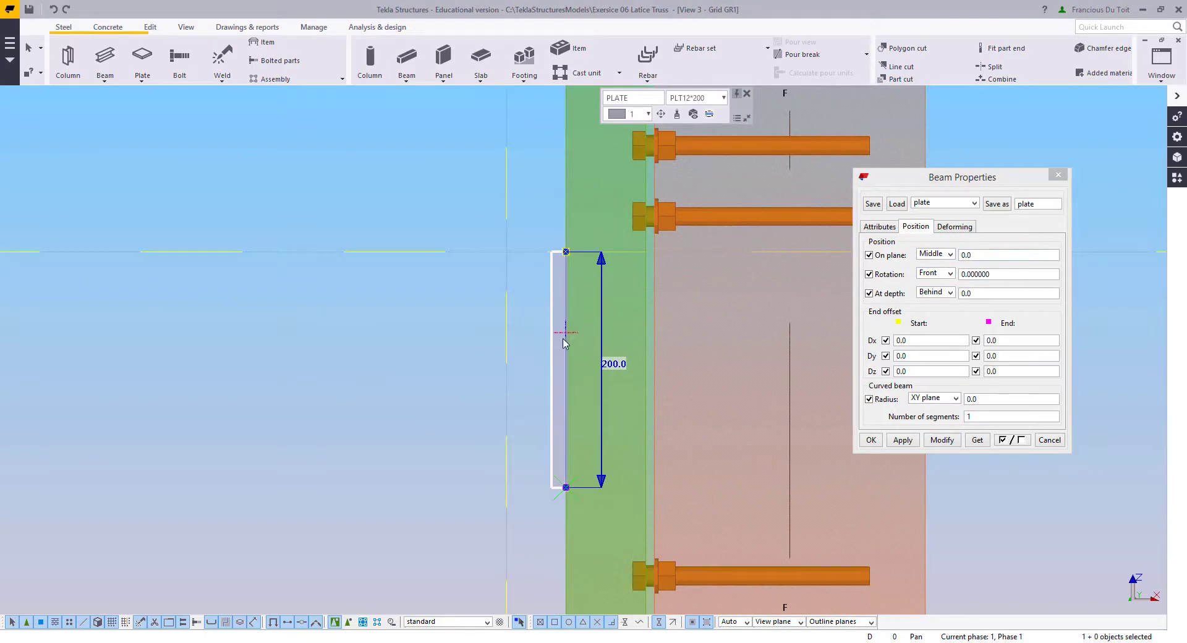
scroll(526, 363, down, 2)
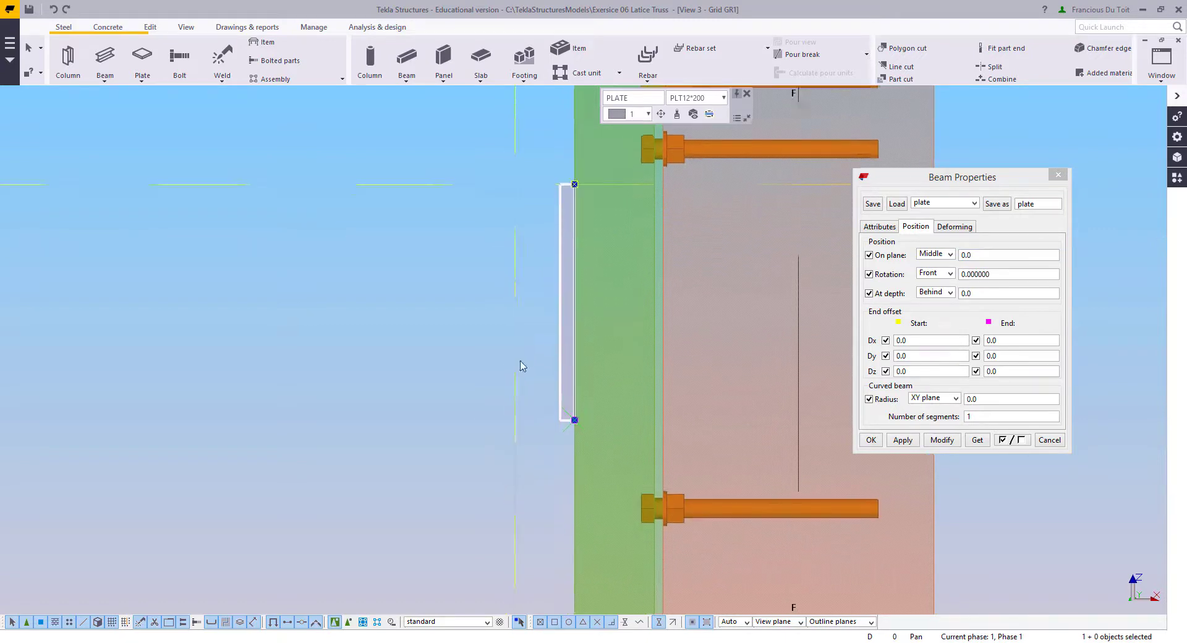
Step: Add a bolt group to the plate, from the upper to the lower end of its edge along the steel member
click(400, 251)
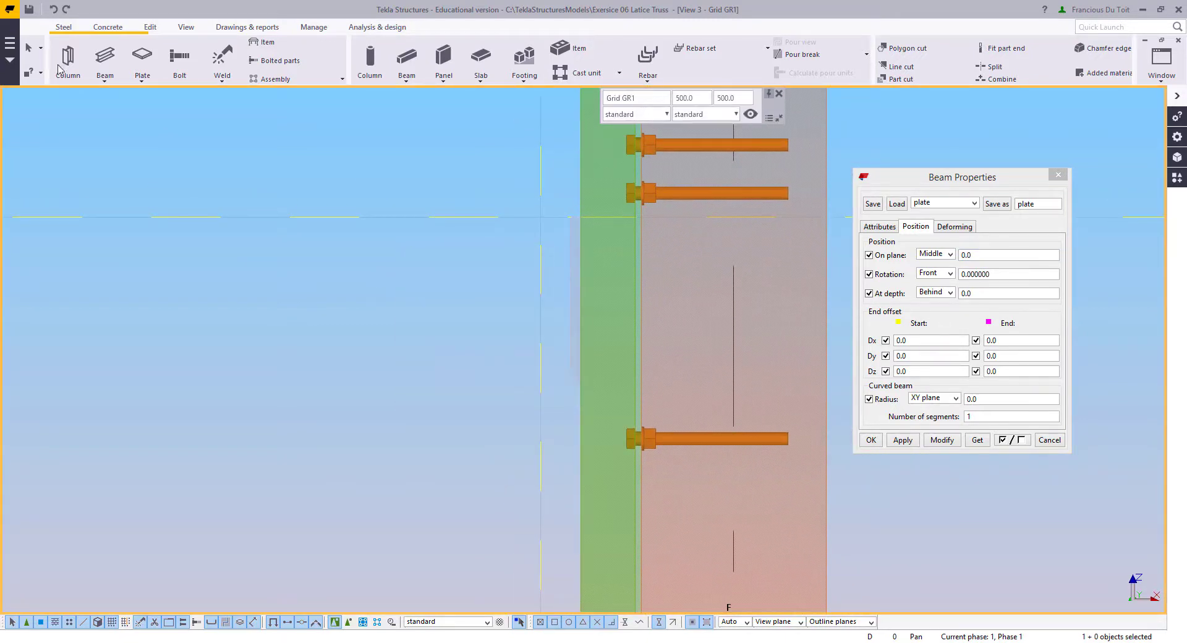
click(179, 59)
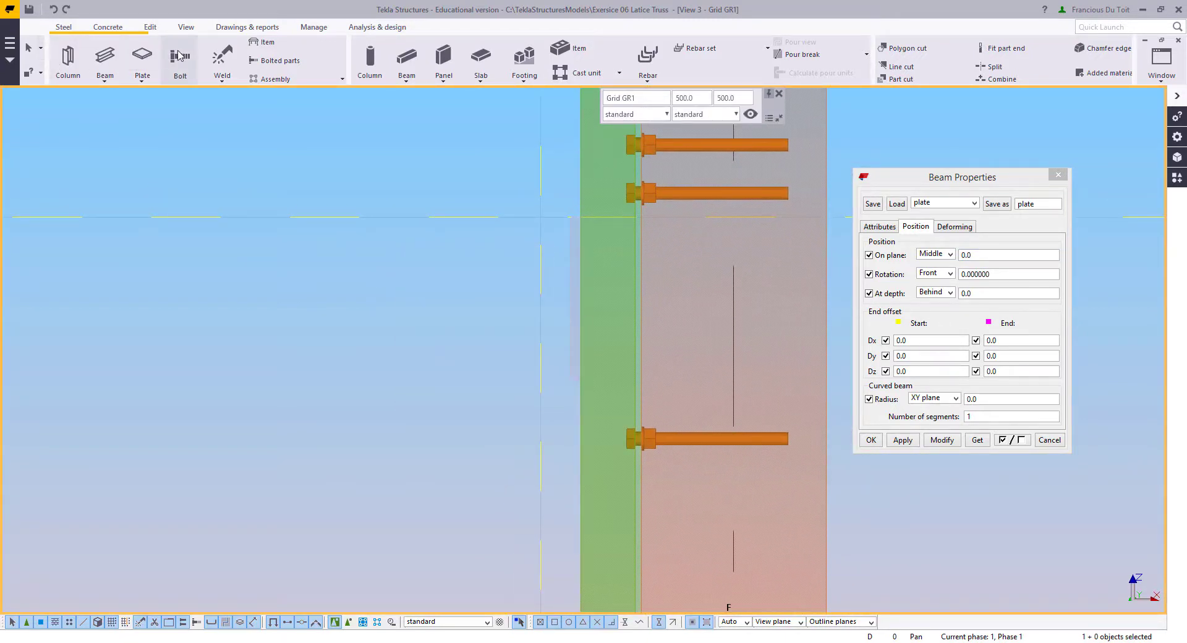
click(570, 225)
middle_click(572, 219)
click(582, 216)
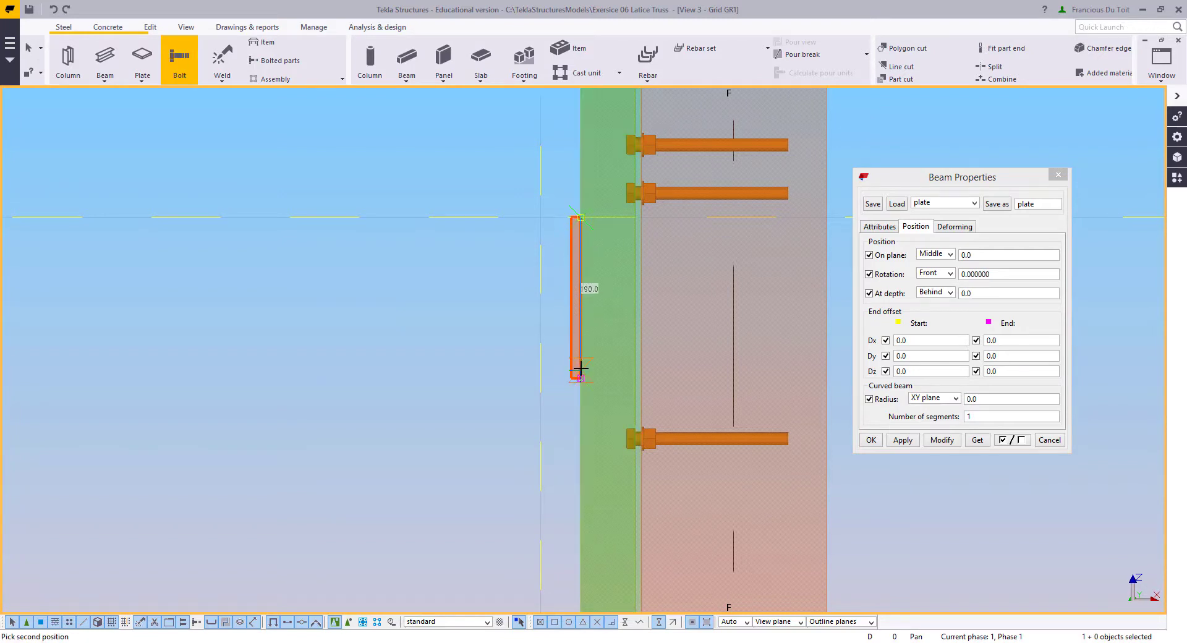
click(582, 379)
right_click(389, 317)
click(425, 325)
Step: Modify the plate's bolt group to standard 8.8, start offset Dx 50, and bolt distances X 100 and Y 100
double_click(564, 218)
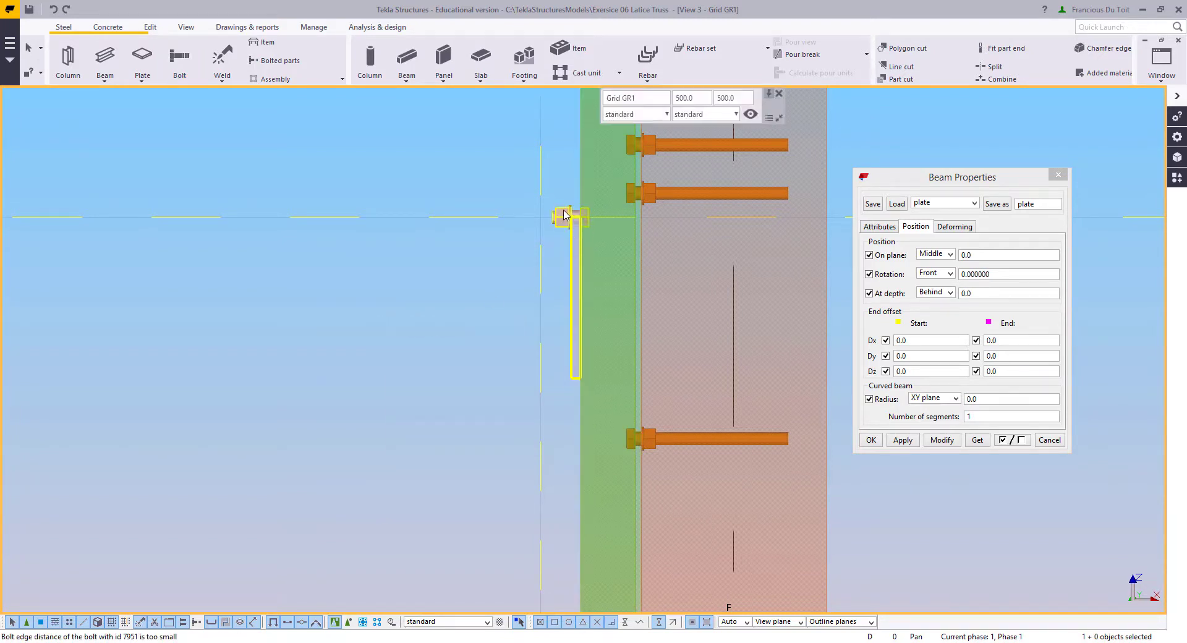
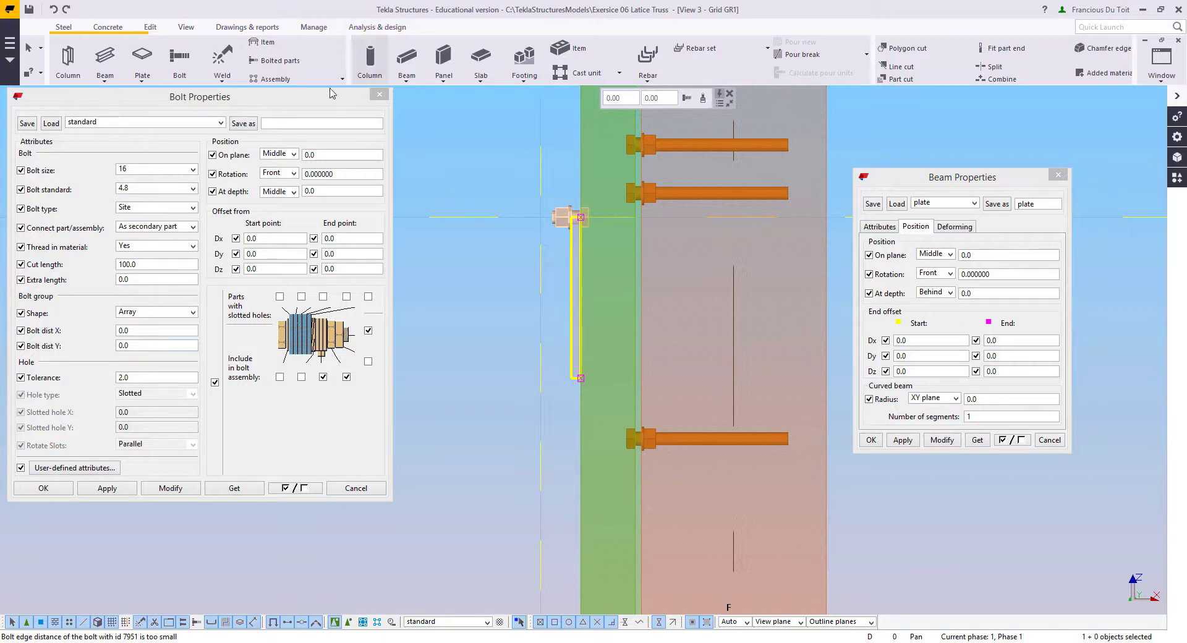
click(159, 191)
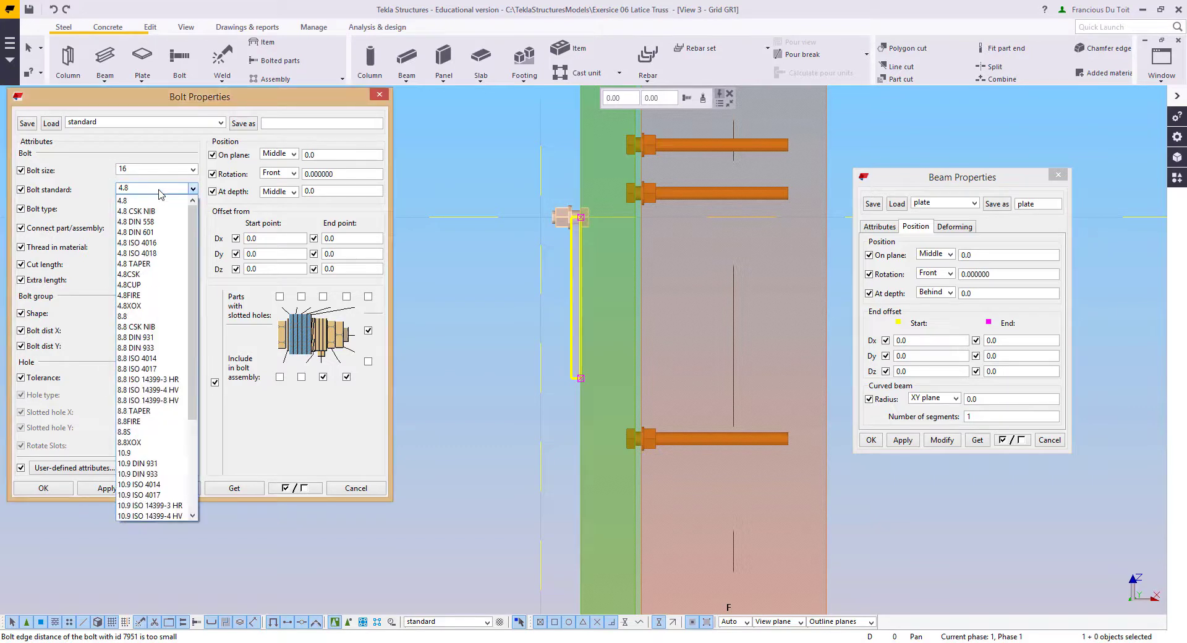
click(149, 317)
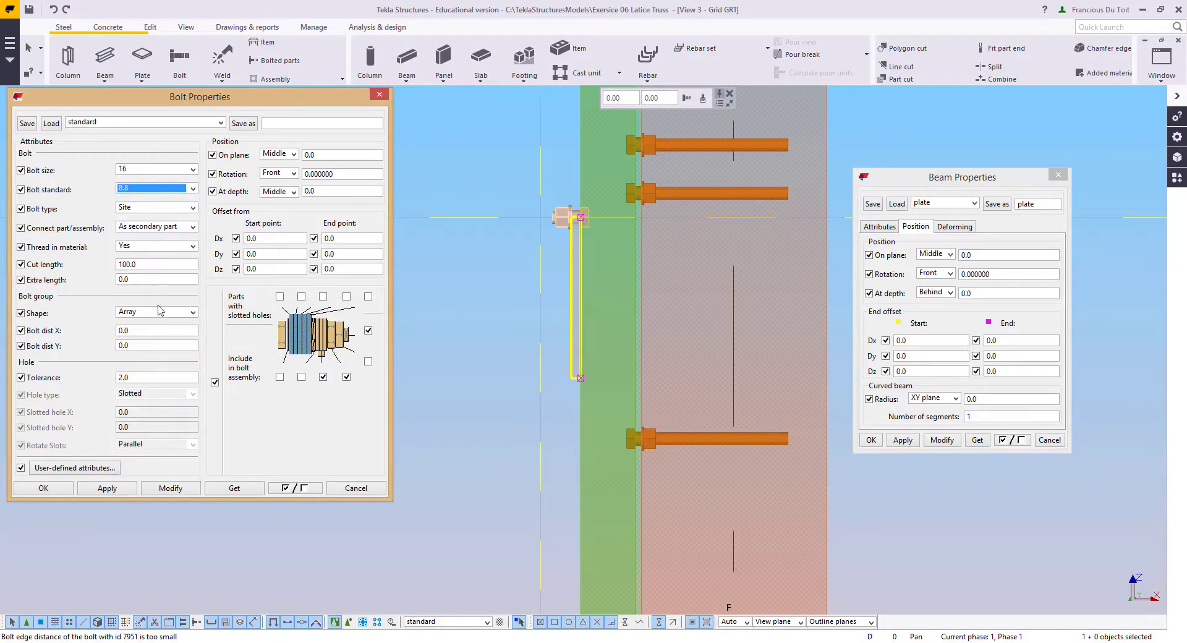
click(277, 238)
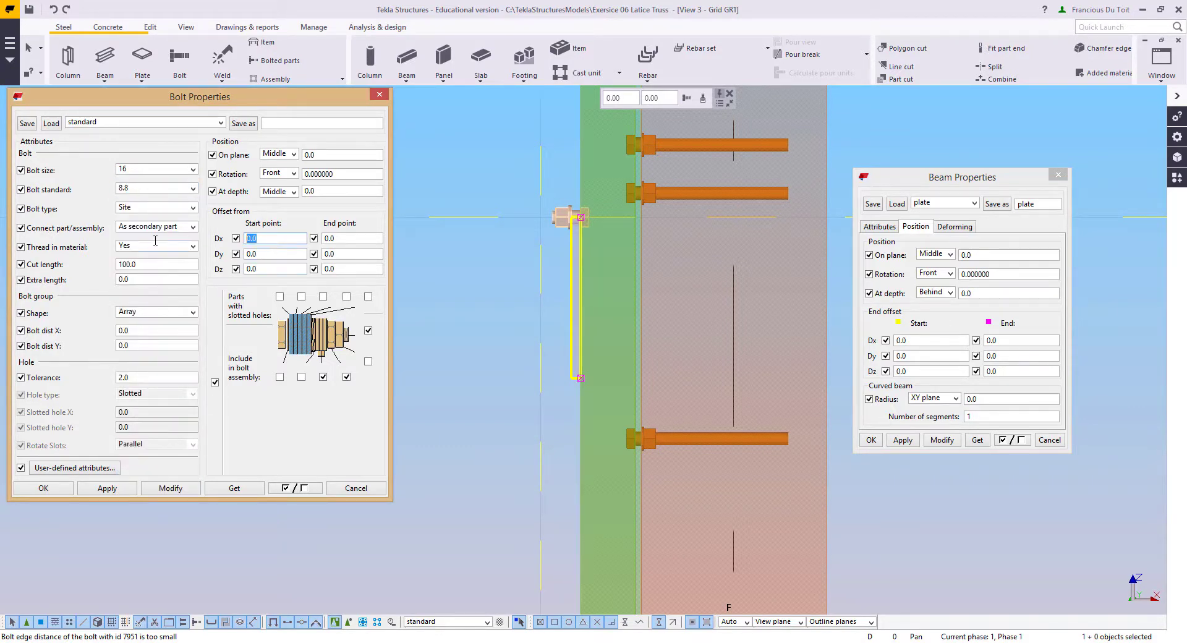
click(160, 331)
text(100)
key(Tab)
text(100)
click(179, 488)
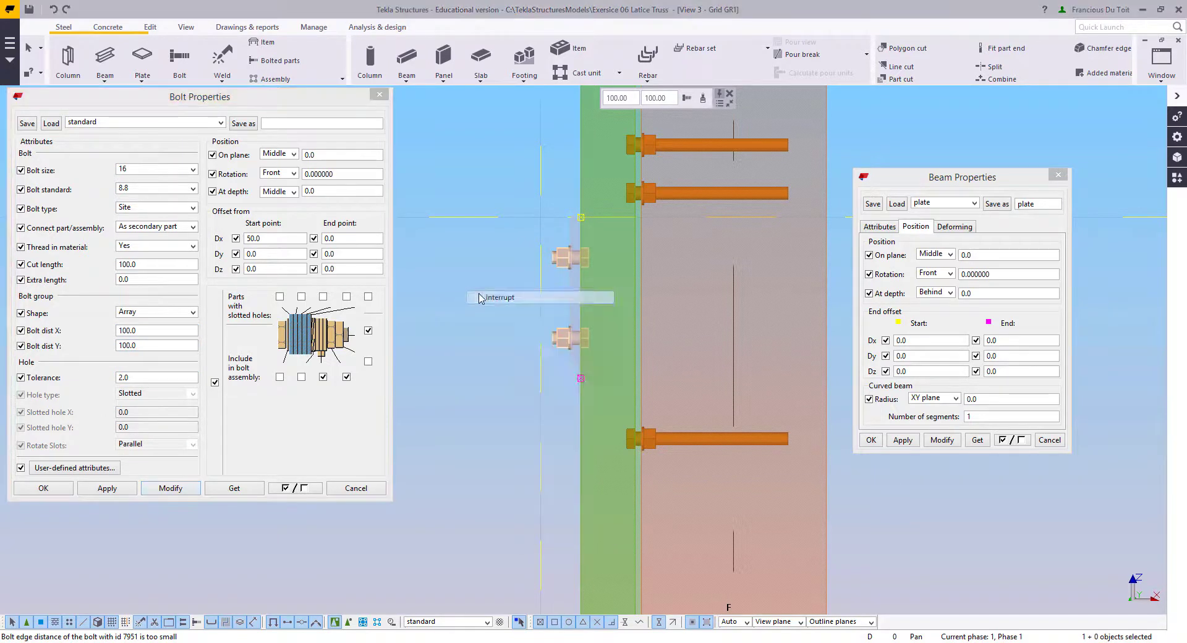
Step: Reselect the plate's bolt group and reapply its current bolt settings
middle_drag(560, 418, 588, 415)
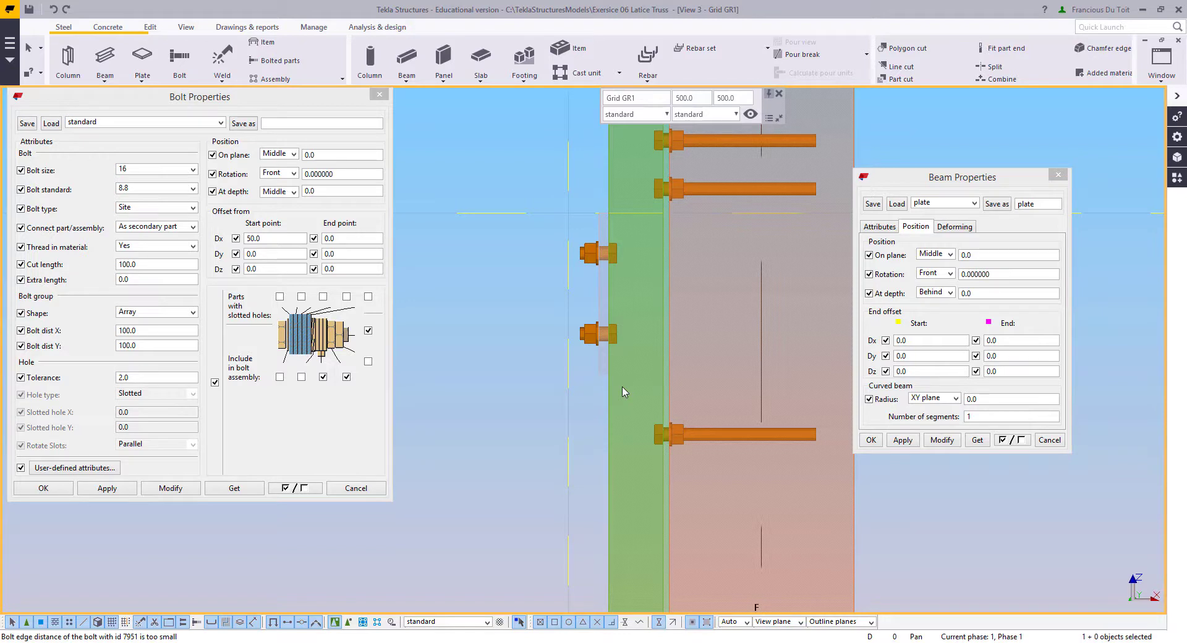
click(584, 256)
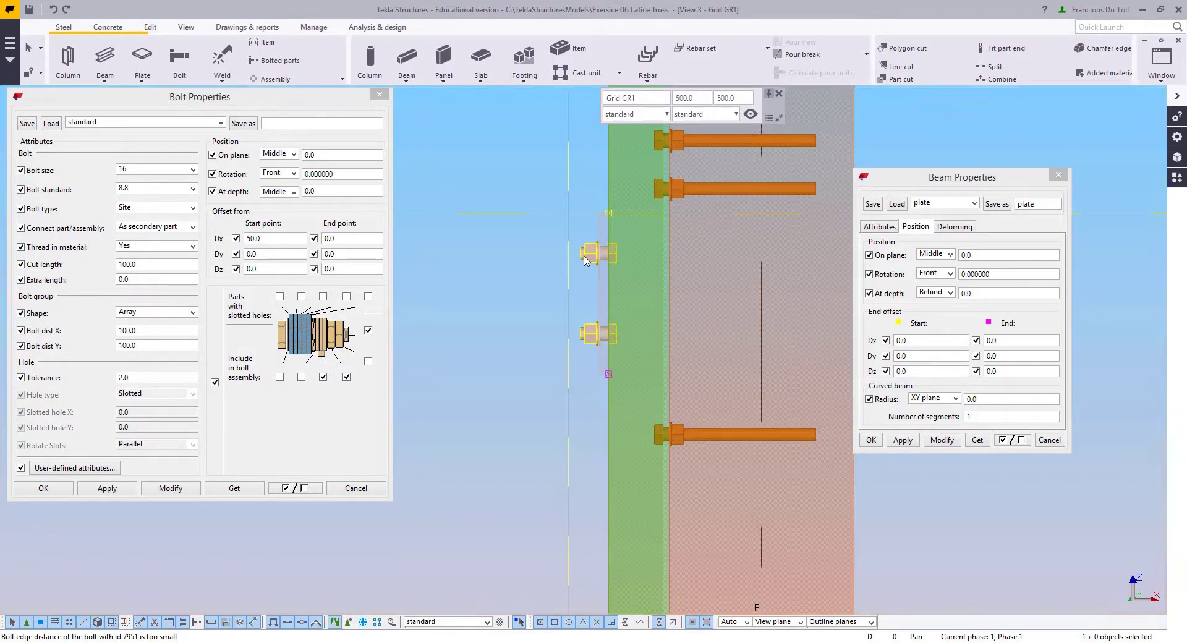
click(183, 488)
middle_drag(628, 400, 627, 376)
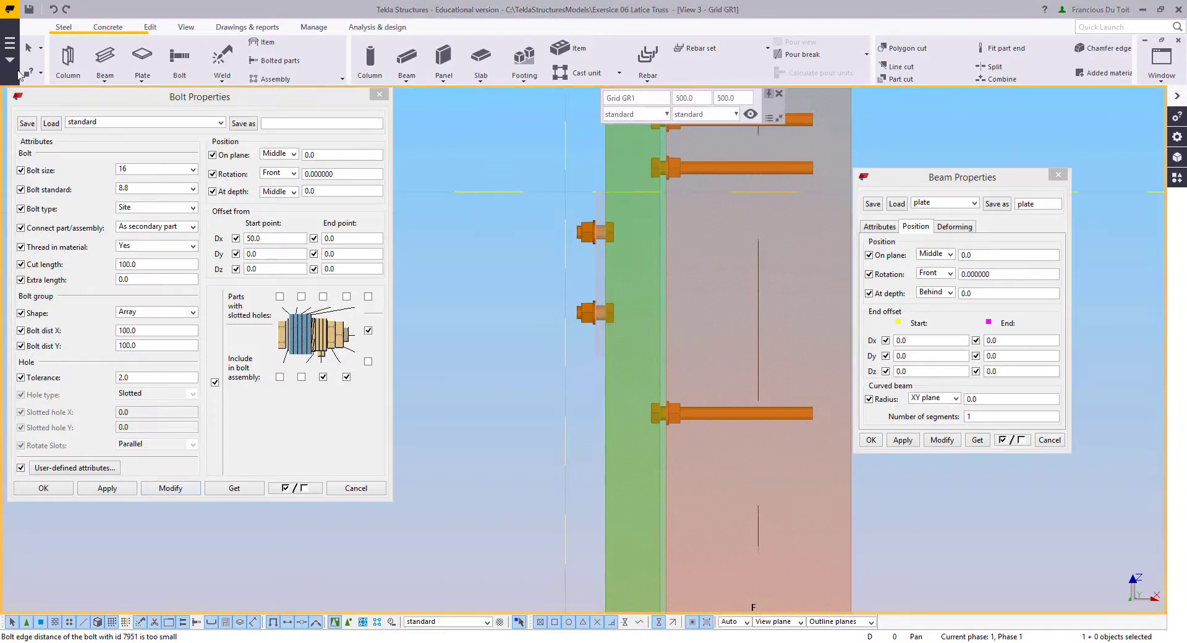
Step: Weld the bolted plate to the green support column, picking the column as the main part
click(222, 57)
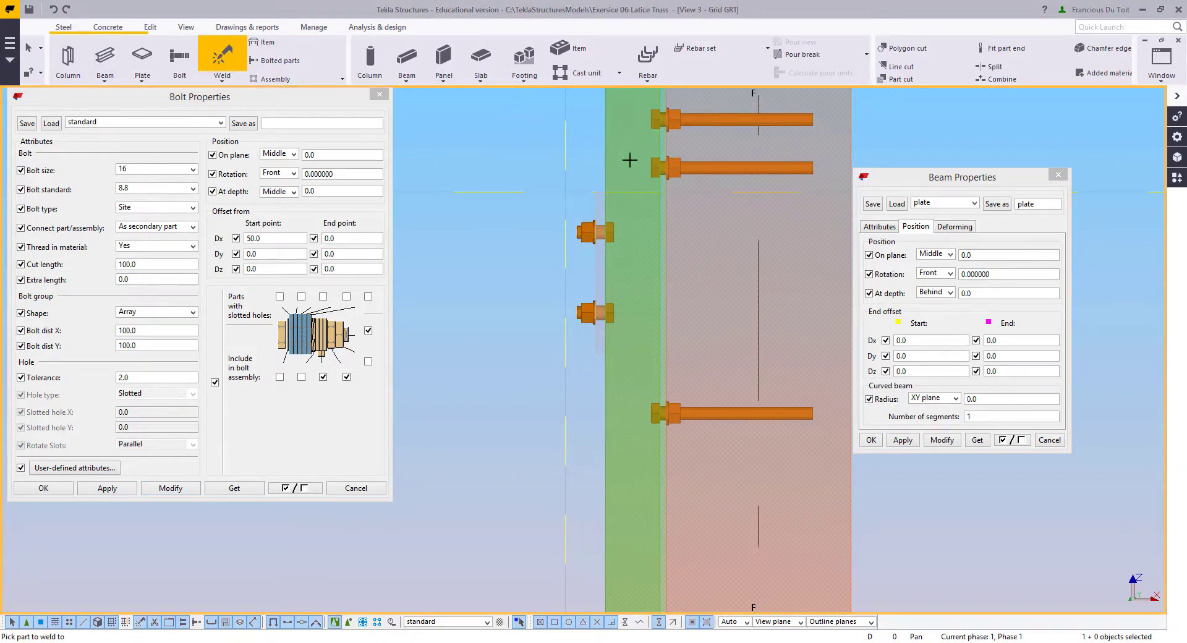
click(605, 168)
click(596, 198)
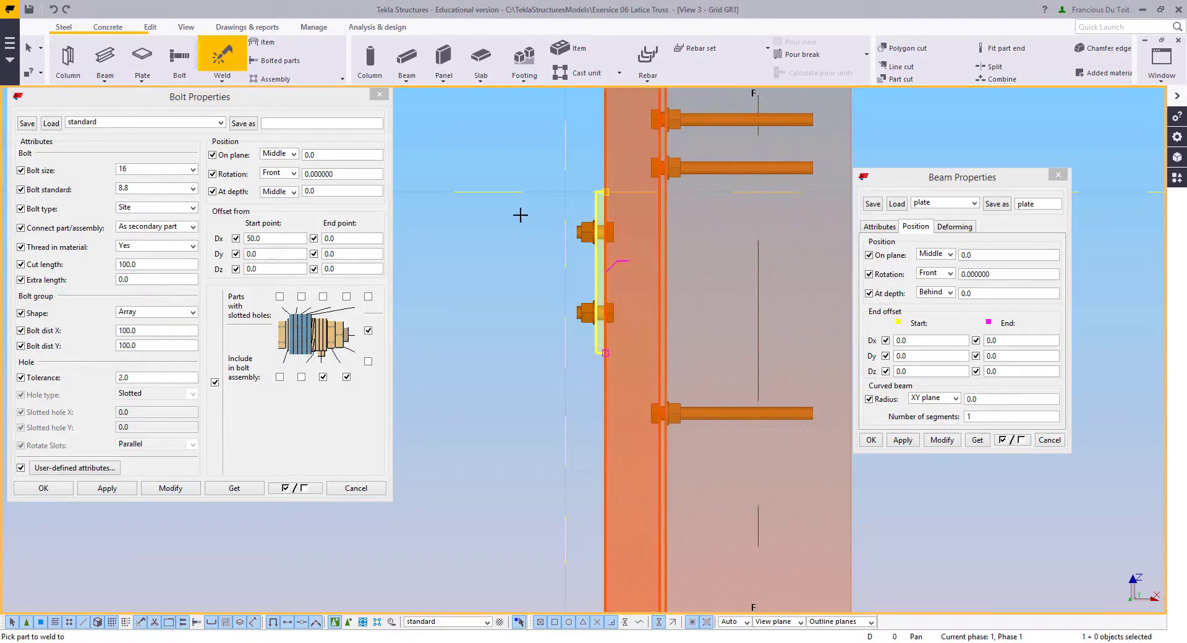
right_click(513, 213)
click(506, 220)
Step: Copy the plate with its bolts and weld 350 mm straight down along the support column
click(596, 209)
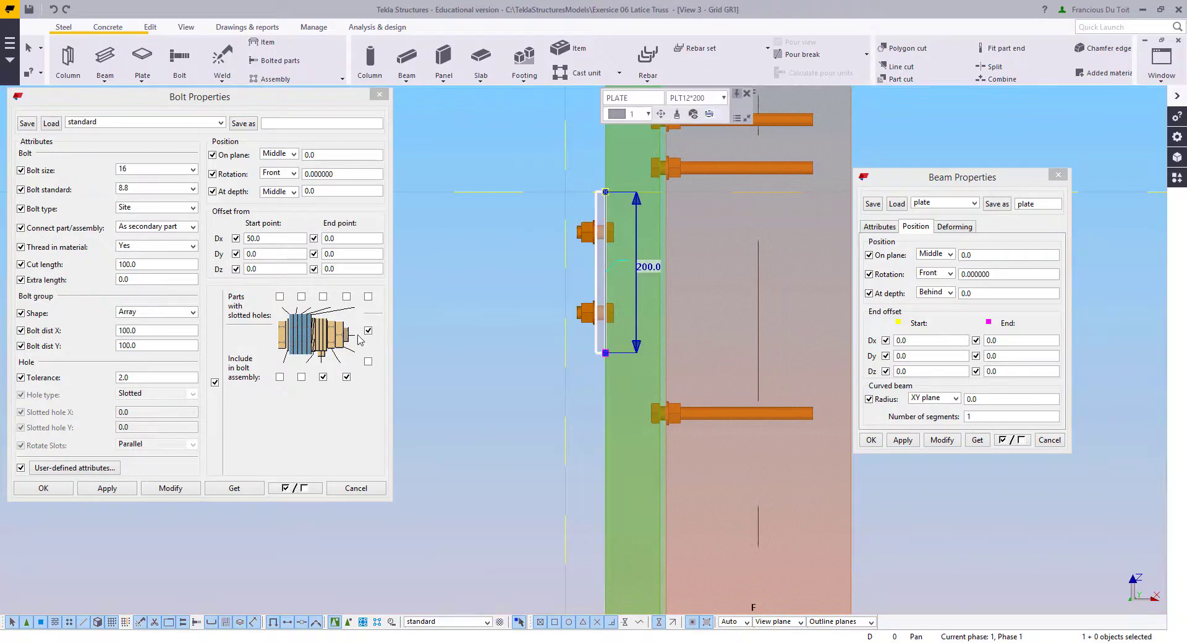
right_click(482, 270)
click(521, 337)
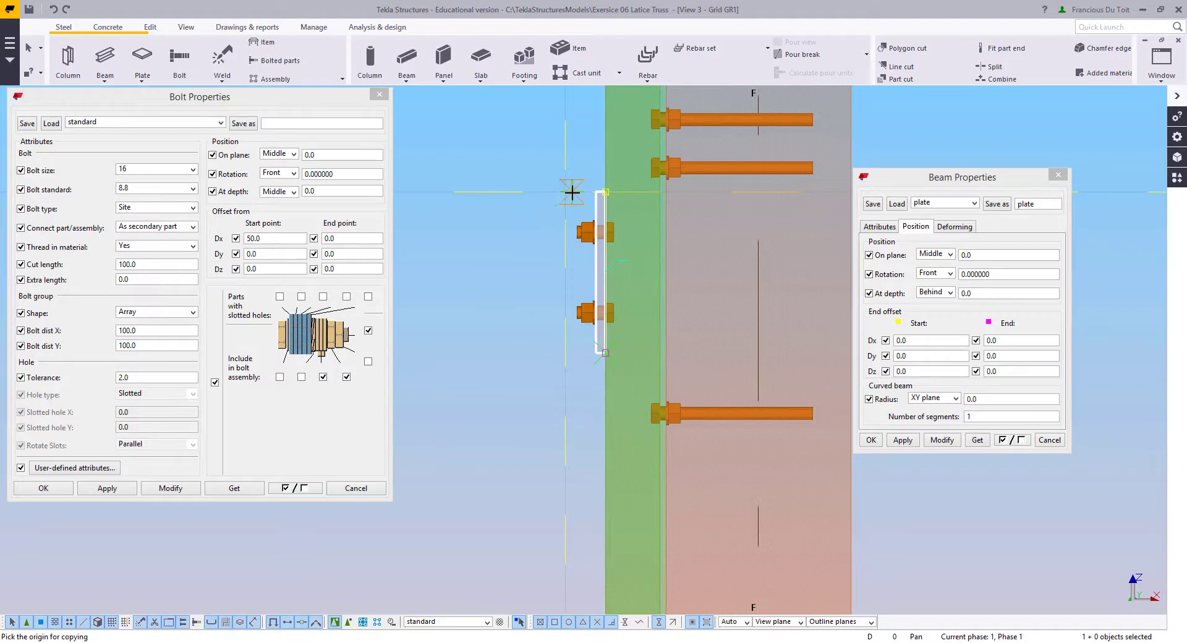
click(565, 191)
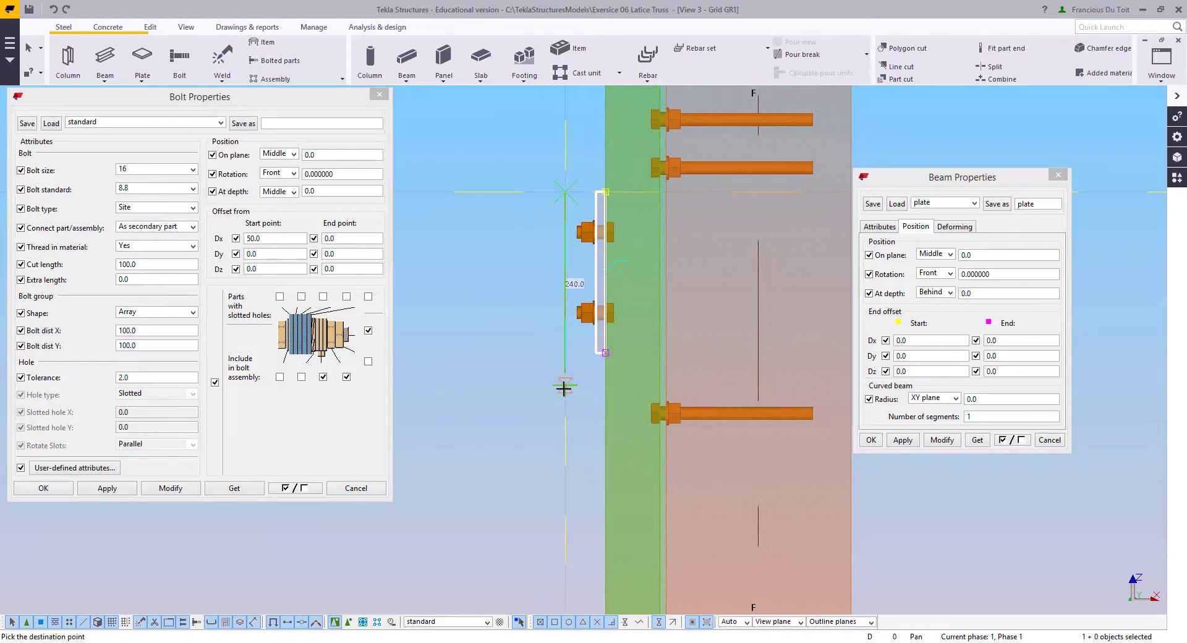
text(350)
key(Return)
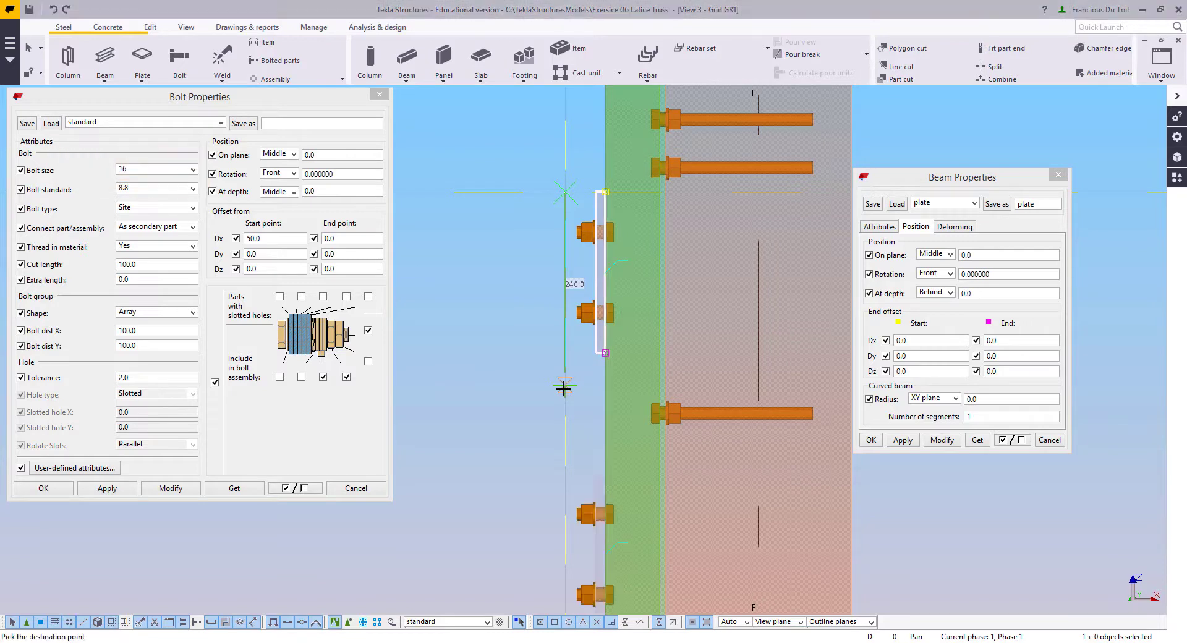
right_click(483, 352)
click(509, 364)
middle_drag(510, 381, 504, 372)
click(498, 380)
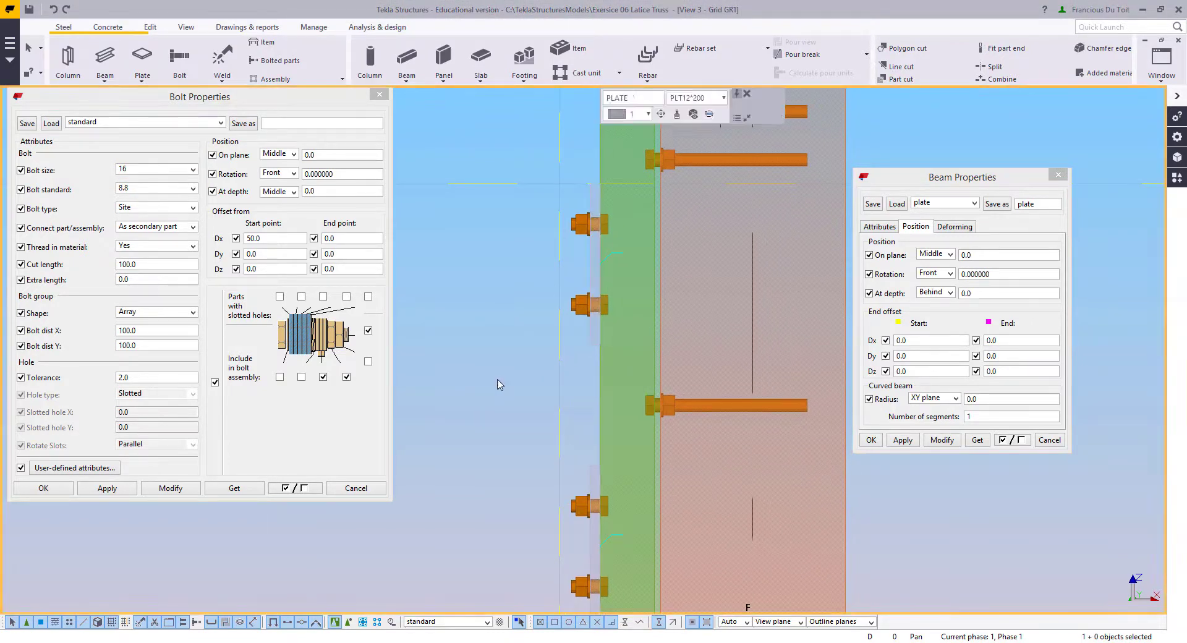
Step: Measure the vertical gap between the upper plate and its copy, and clear the measurement from the view
key(f)
click(590, 343)
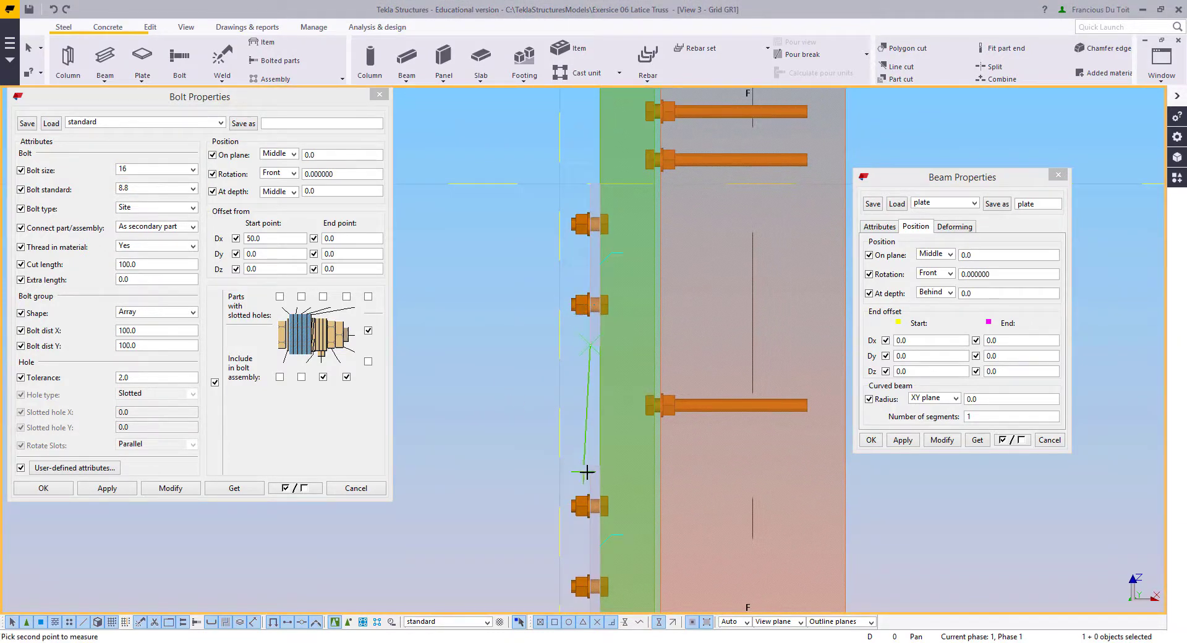
click(588, 466)
click(522, 425)
right_click(459, 324)
click(479, 333)
scroll(517, 325, down, 1)
middle_drag(518, 324, 522, 239)
right_click(512, 376)
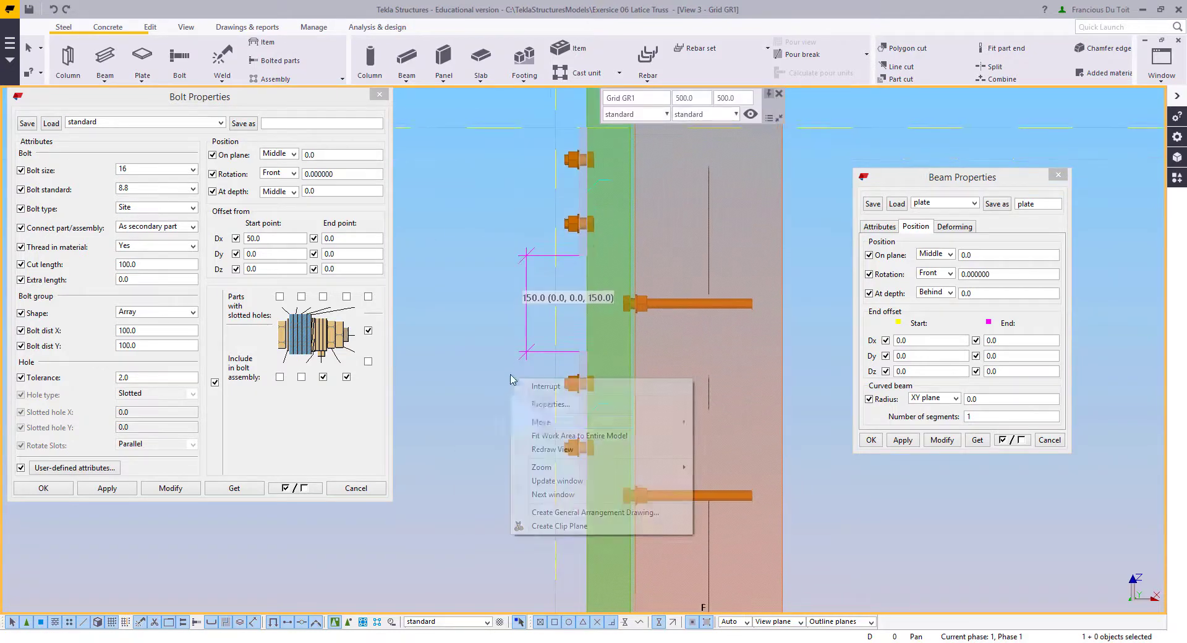
click(540, 450)
middle_drag(514, 484, 506, 384)
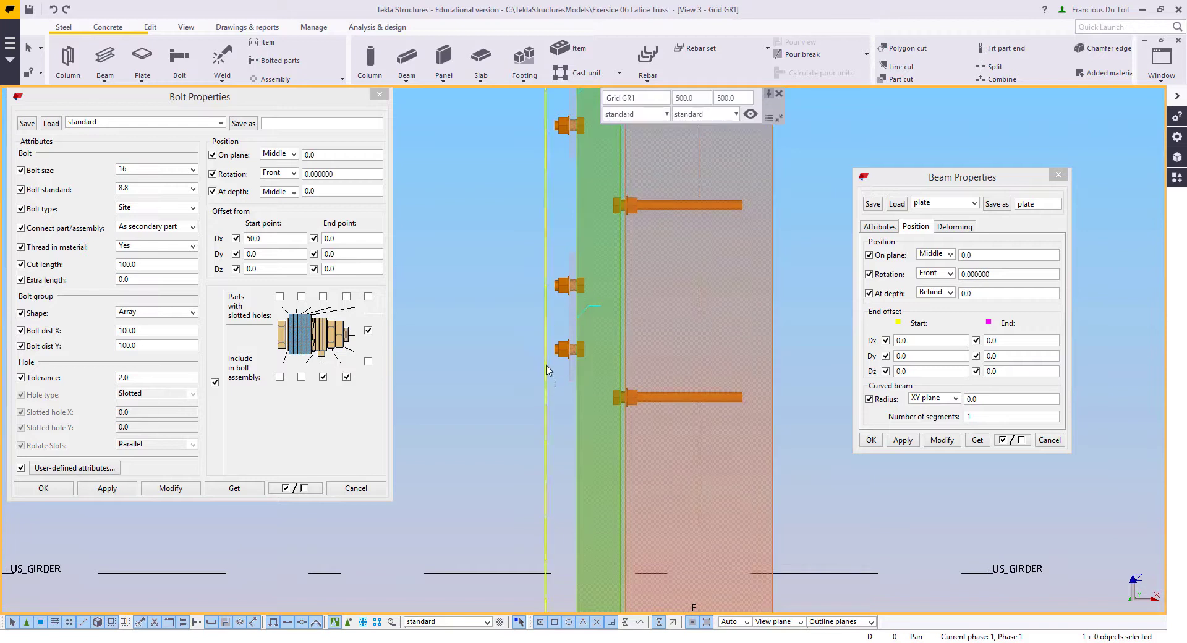
Step: Shorten the second plate to 150 mm by moving its lower end point up
double_click(563, 350)
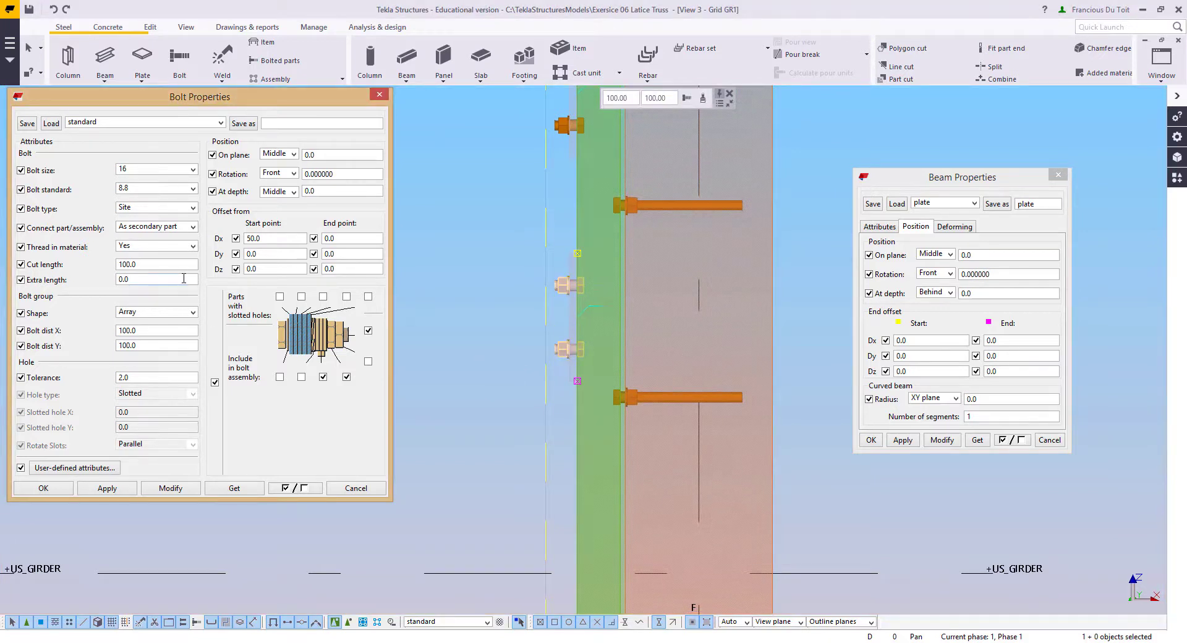
middle_drag(556, 452, 556, 499)
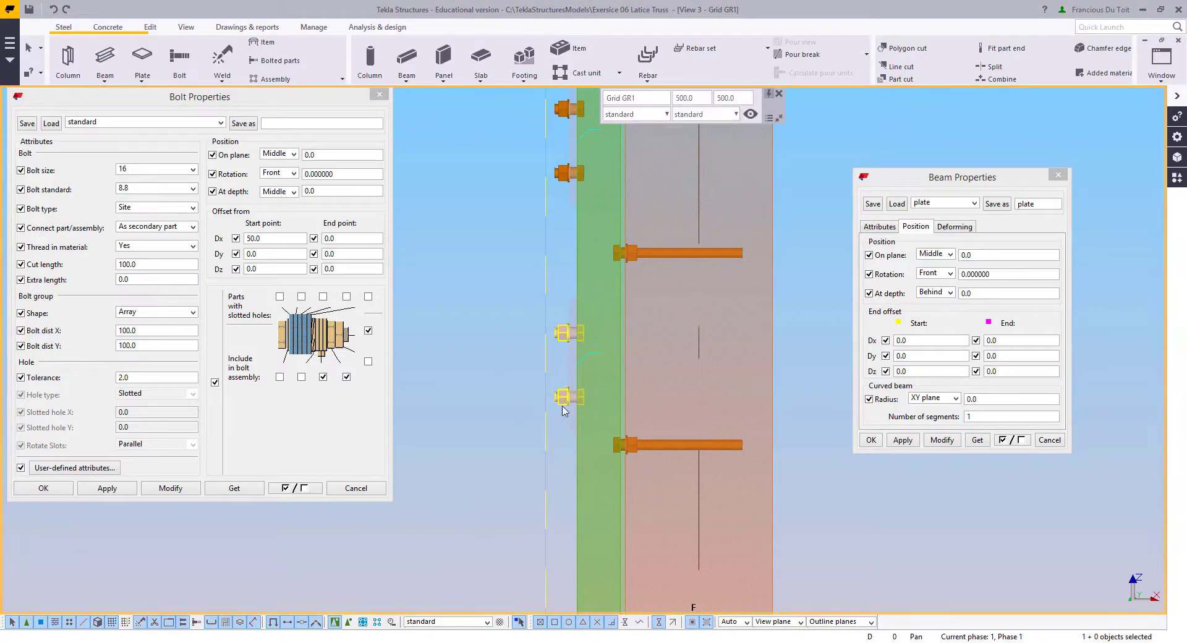
click(571, 369)
right_click(503, 367)
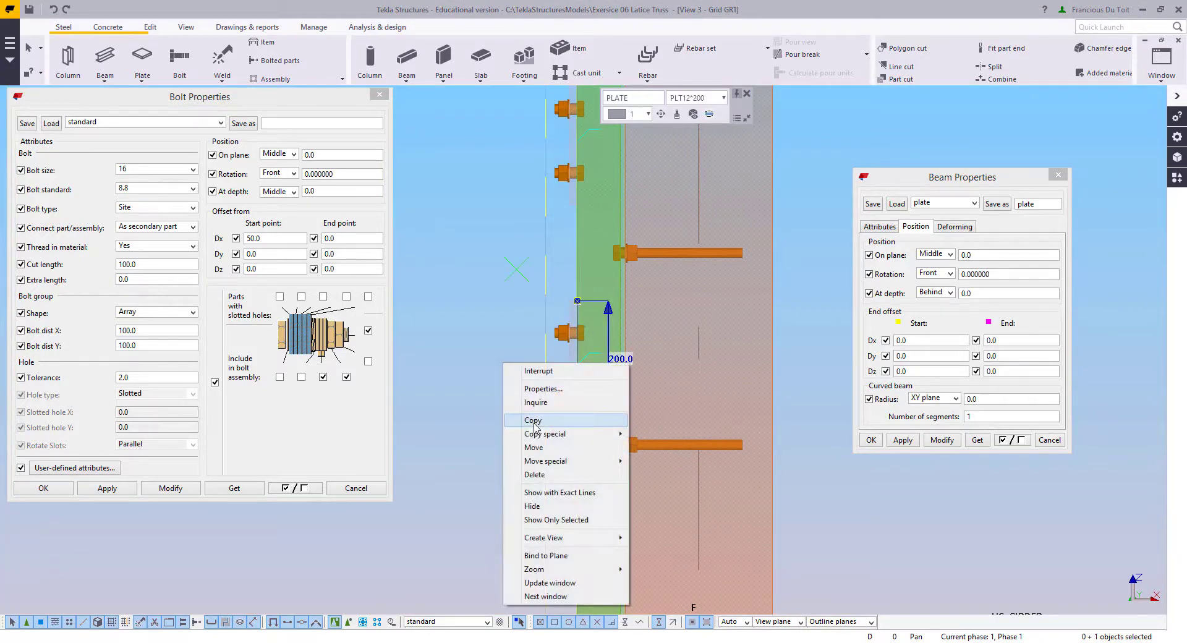
click(538, 447)
click(545, 425)
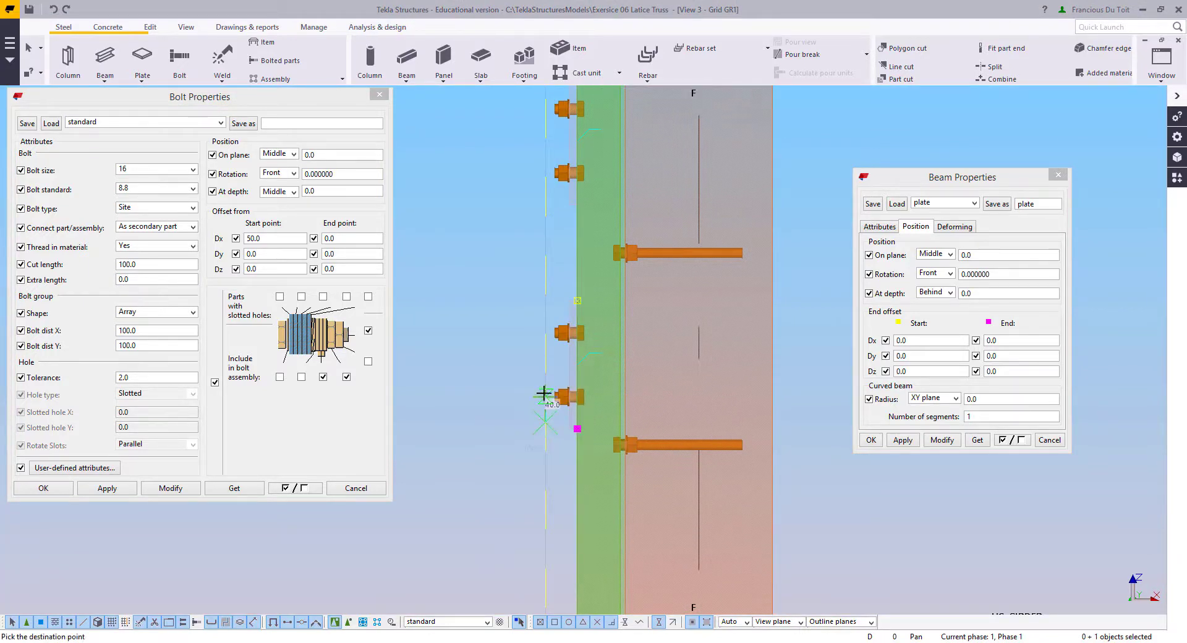
click(545, 391)
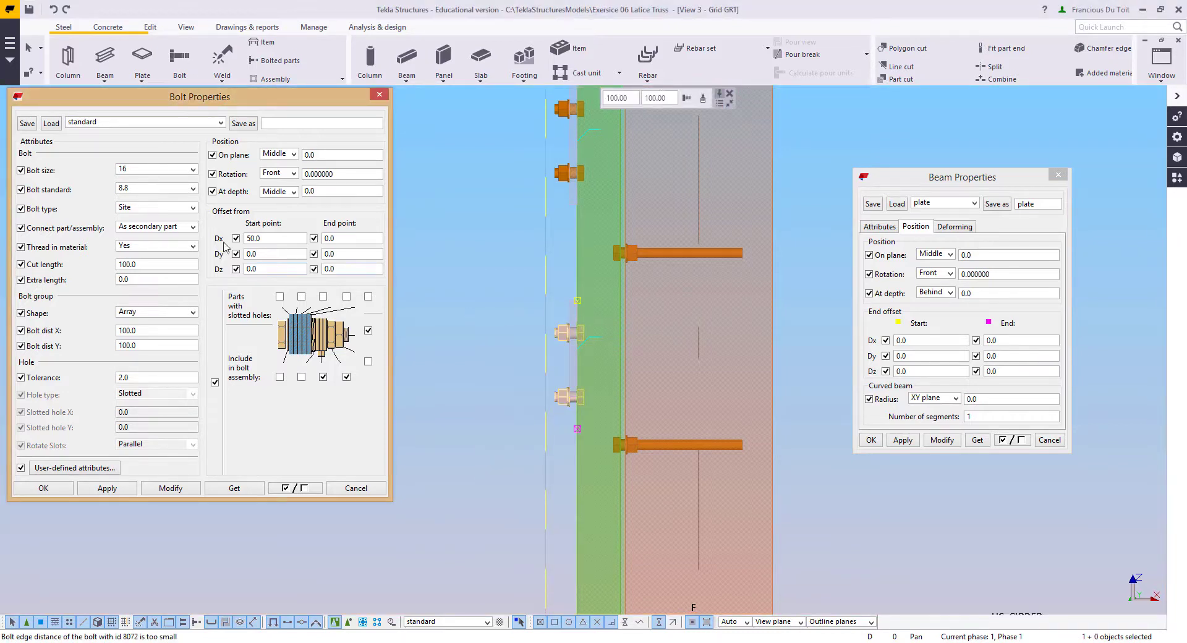
Step: Modify the second plate's bolt group to start offset Dx 75 and bolt distance X 0
double_click(278, 240)
text(75)
drag(149, 331, 65, 331)
text(0)
click(168, 489)
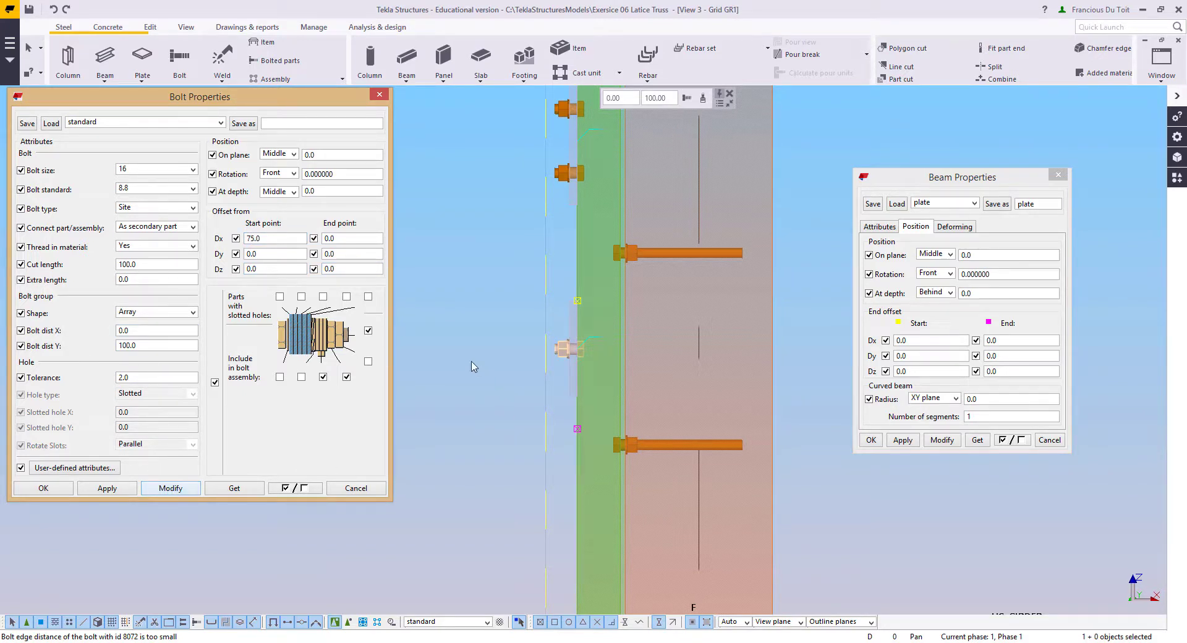
Step: Copy the uppermost plate with its bolts down the support column as a third plate, 150 mm below the middle one
scroll(472, 363, down, 2)
middle_drag(502, 413, 506, 383)
scroll(526, 268, up, 2)
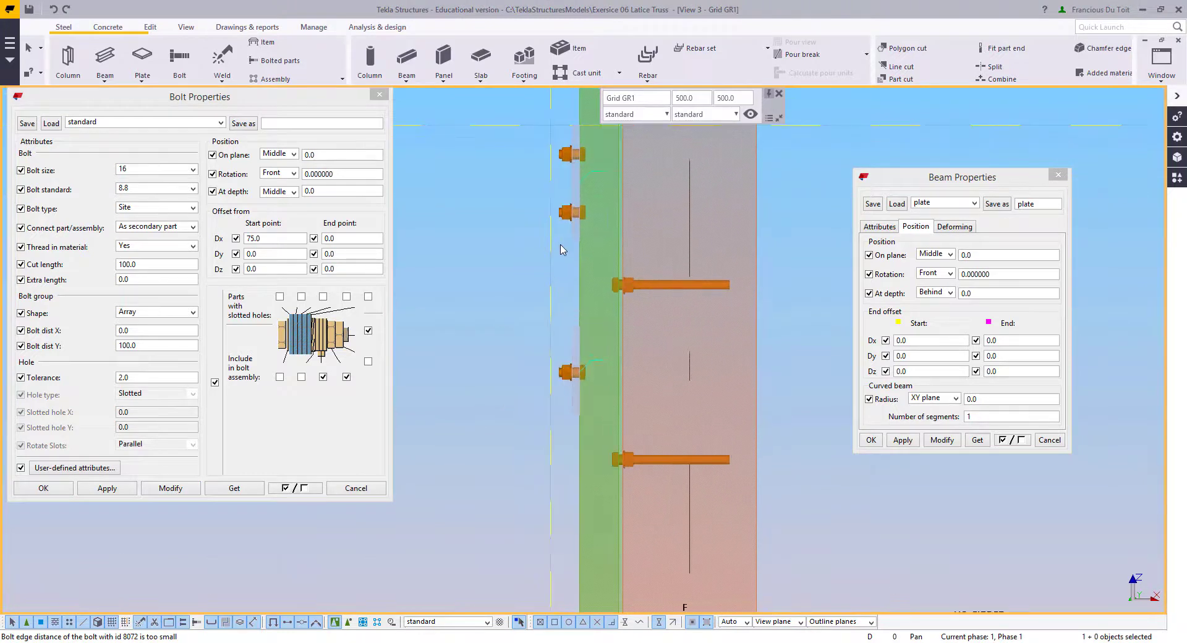
right_click(570, 246)
click(515, 308)
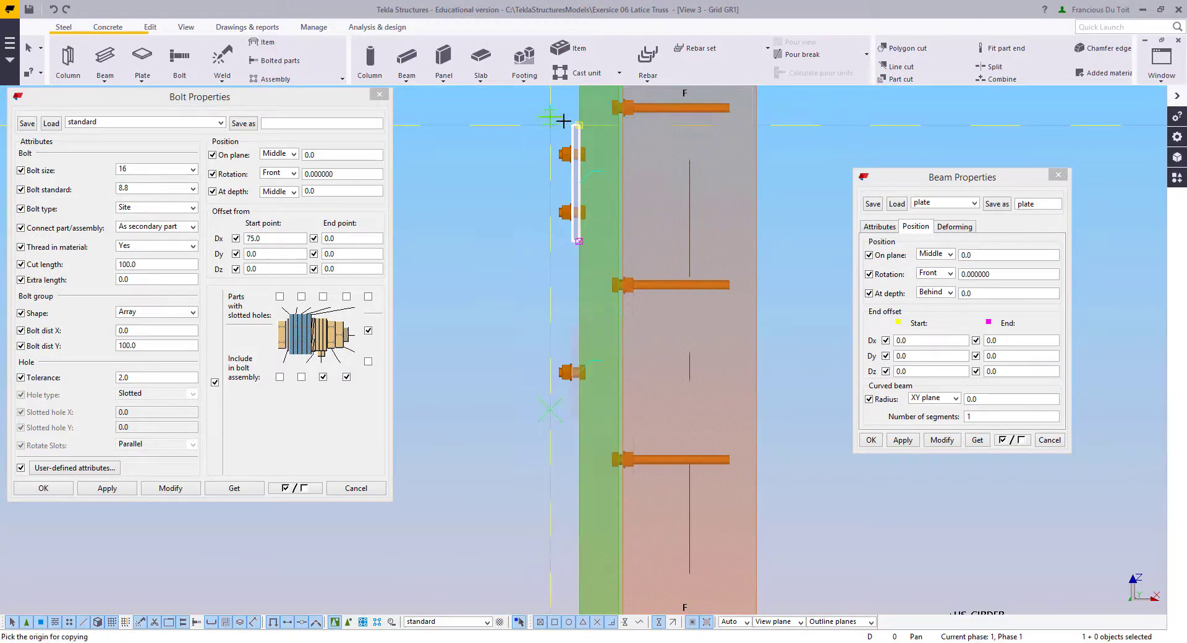
click(581, 125)
middle_drag(576, 390, 557, 317)
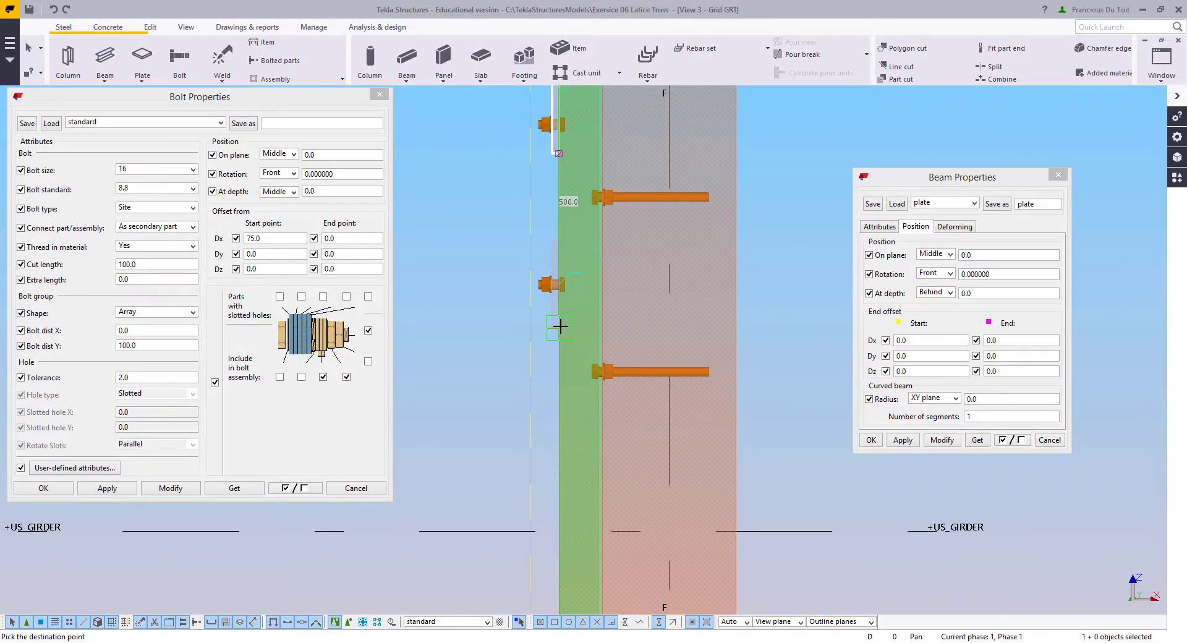
text(1)
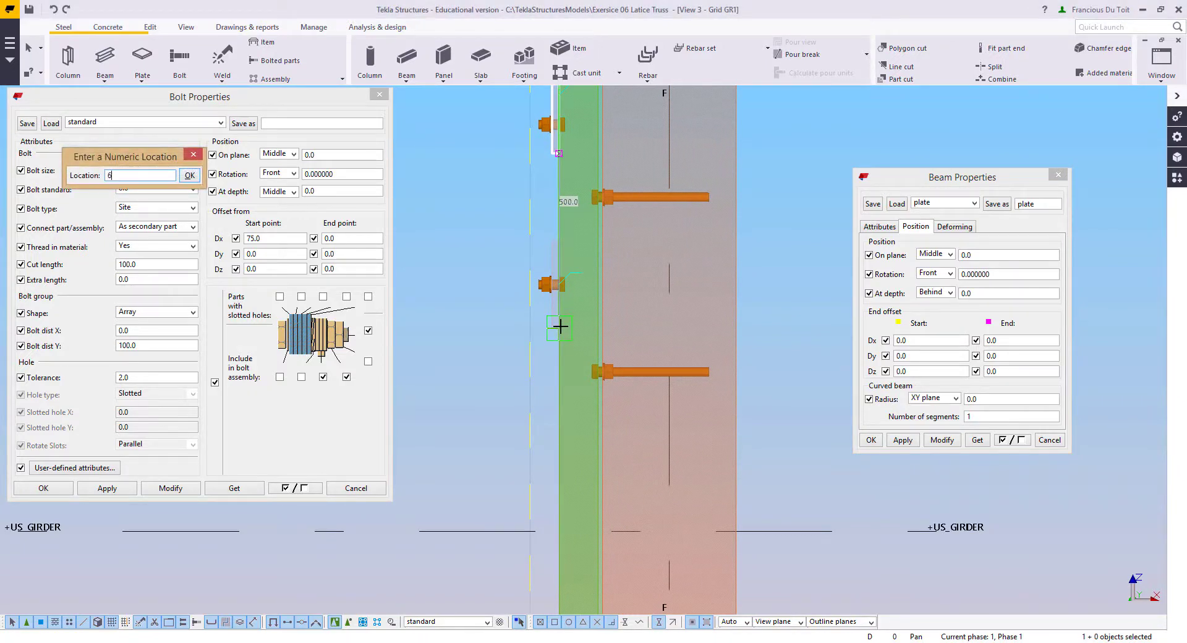
key(Return)
right_click(420, 244)
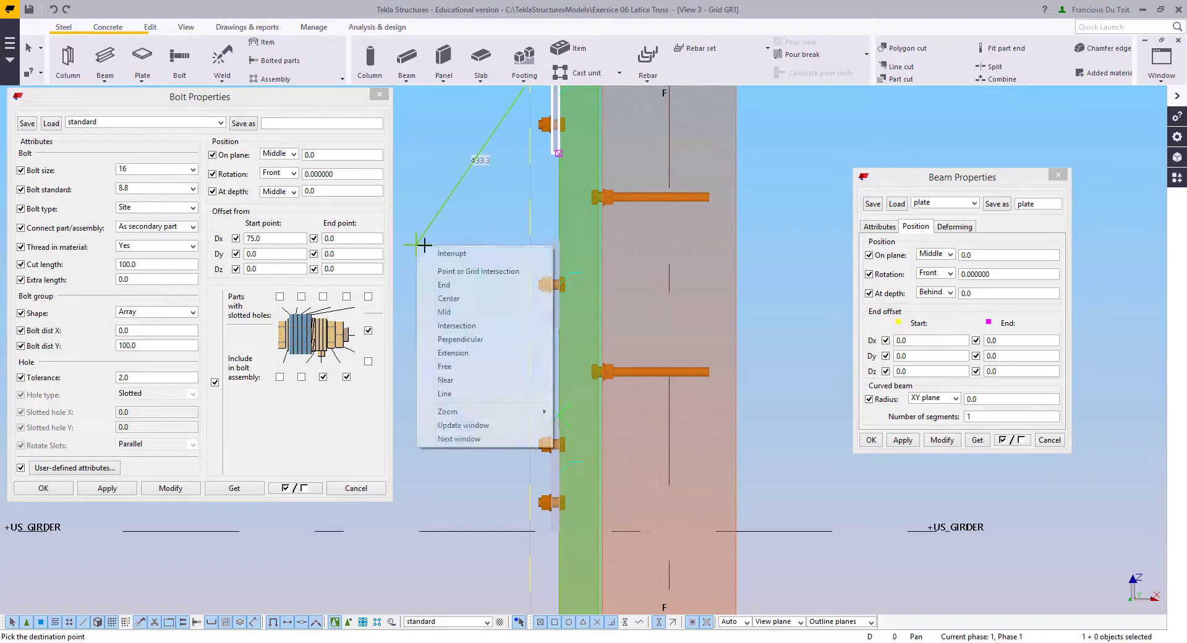
click(437, 256)
scroll(517, 330, down, 1)
middle_drag(514, 324, 530, 327)
click(482, 324)
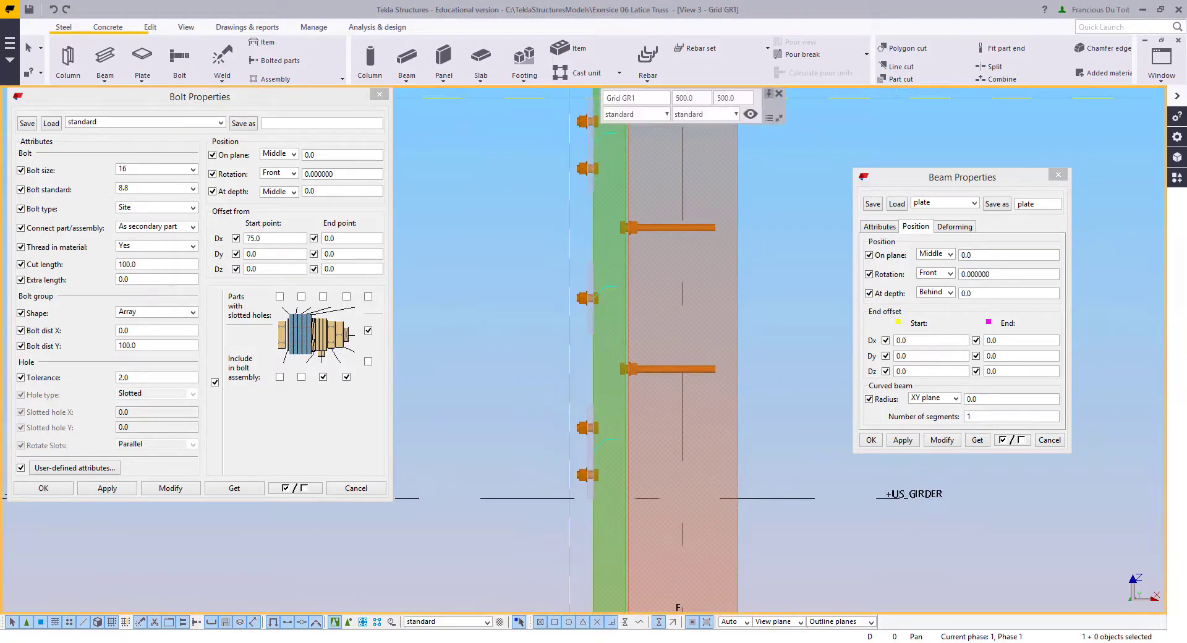
Step: Switch to AutoCAD and examine the lattice truss elevation between grids E and F, including the member size legend
key(alt+Tab)
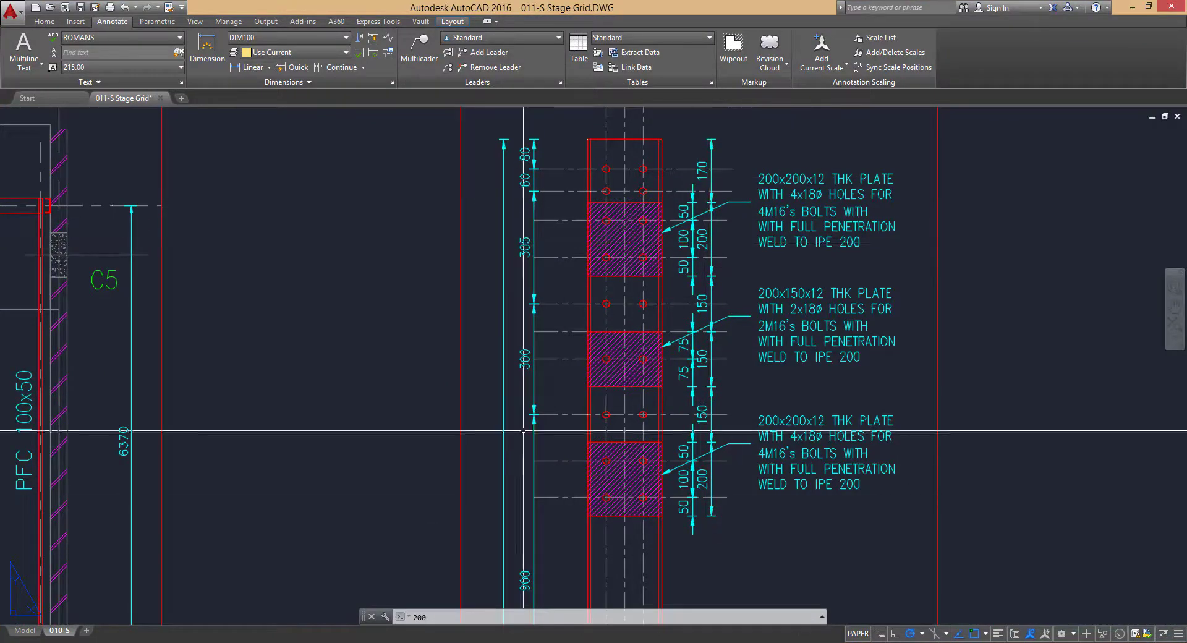
scroll(308, 309, down, 2)
mouse_move(237, 396)
middle_down()
mouse_move(538, 400)
mouse_move(544, 105)
middle_up()
scroll(602, 375, up, 5)
middle_drag(602, 375, 899, 376)
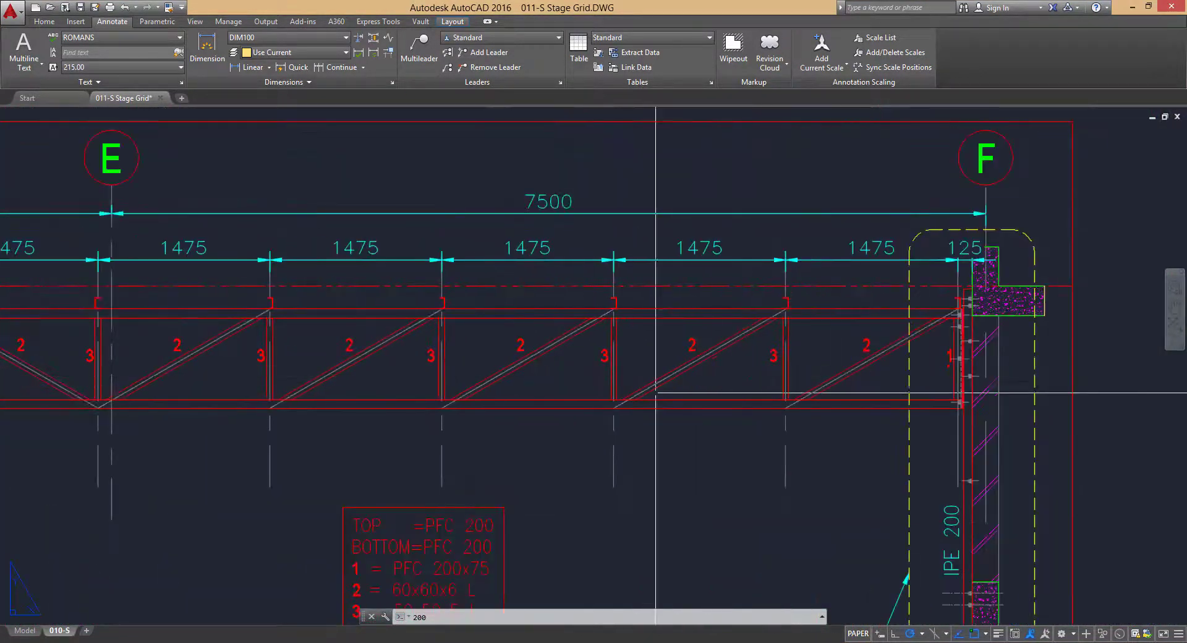
mouse_move(532, 428)
middle_down()
mouse_move(811, 392)
mouse_move(651, 369)
mouse_move(679, 382)
middle_up()
scroll(713, 398, down, 2)
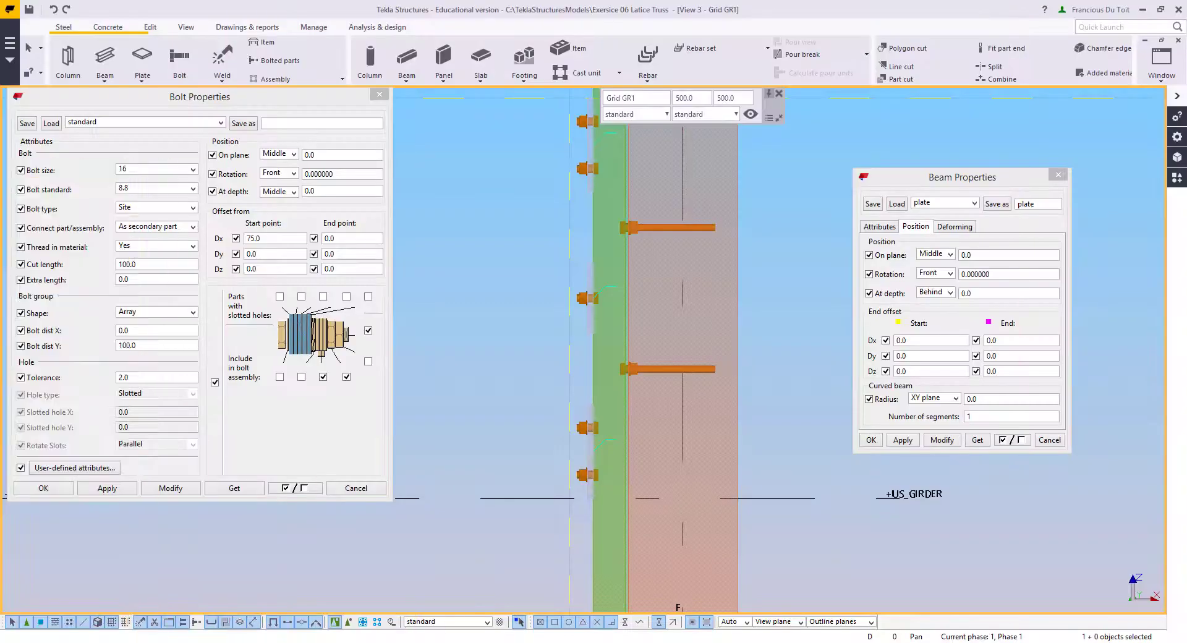
Step: Back in Tekla Structures, load the support column's PC200*75 properties and set name LATTICE GIRDER, assembly prefix LG and class 5 for new beams
scroll(570, 424, down, 2)
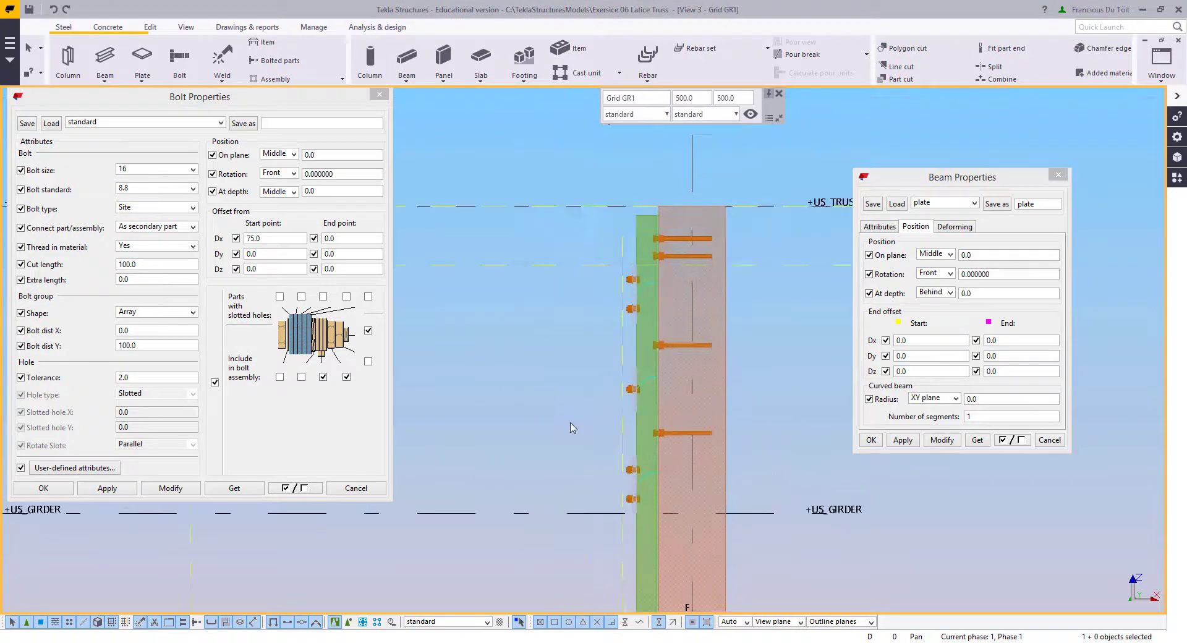
double_click(661, 298)
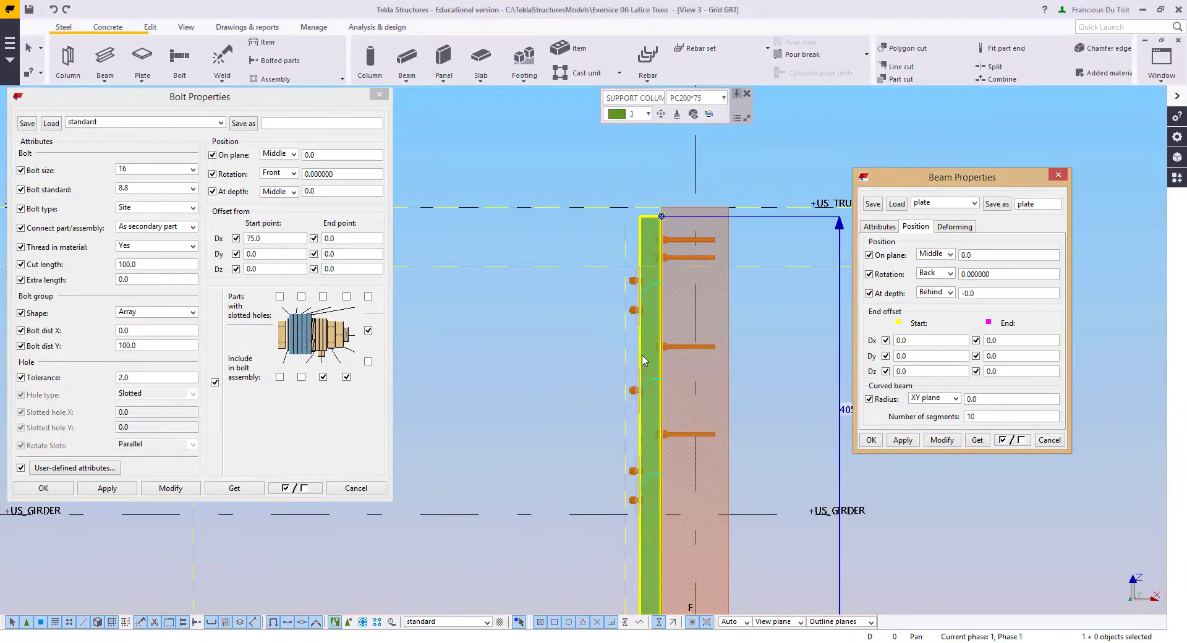
click(893, 226)
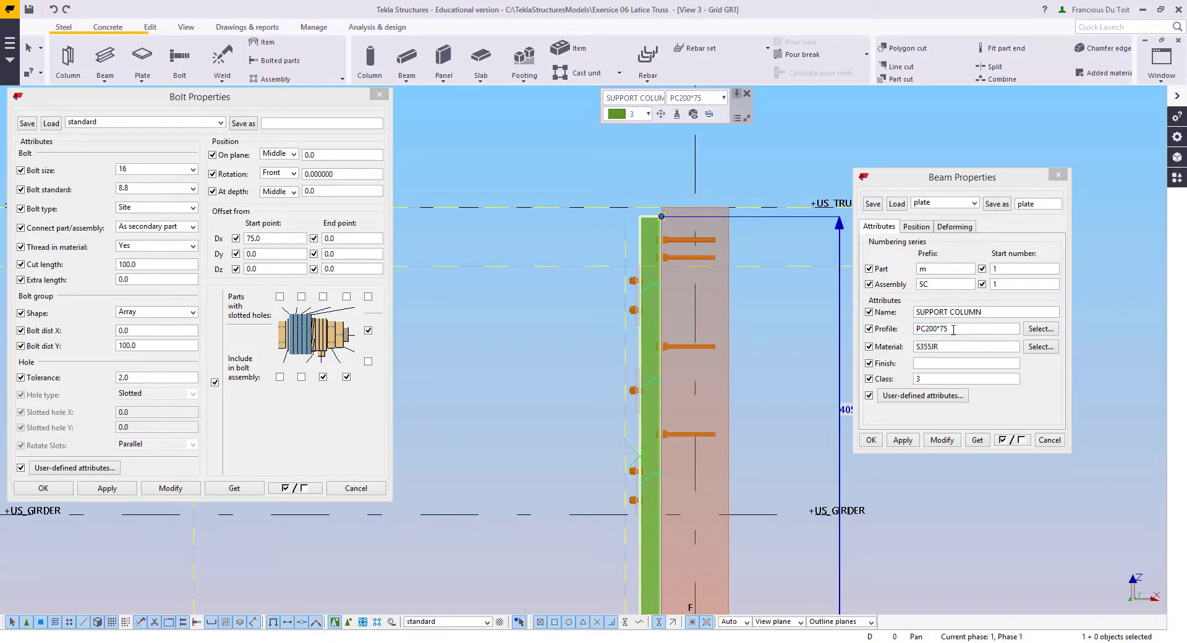
click(998, 316)
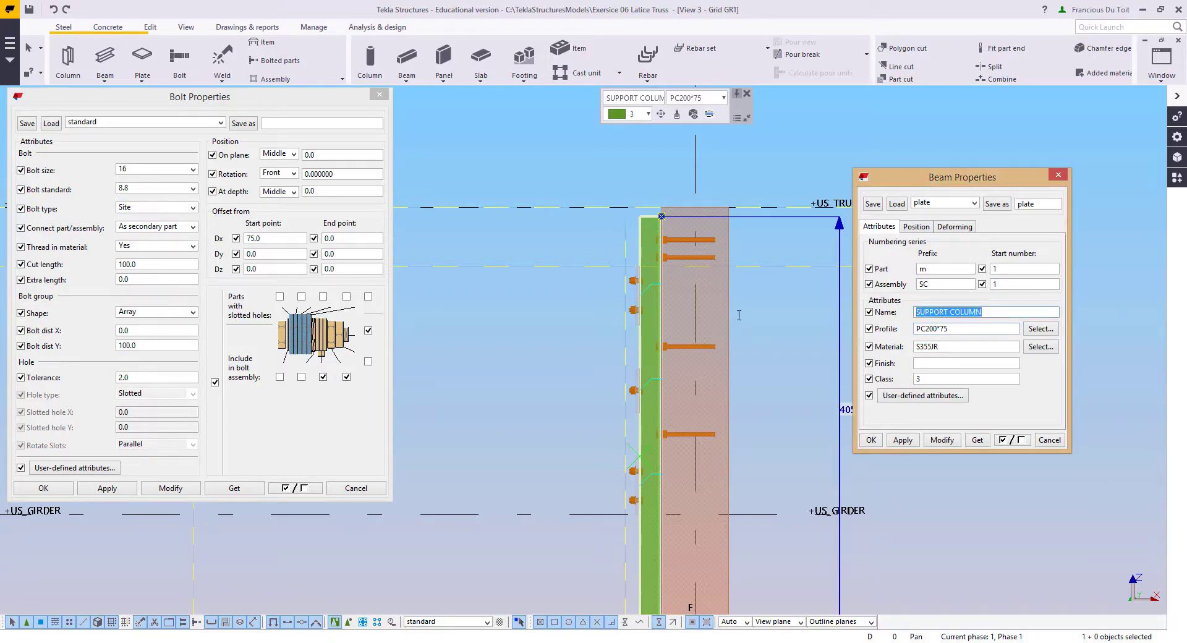
text(GIRDER)
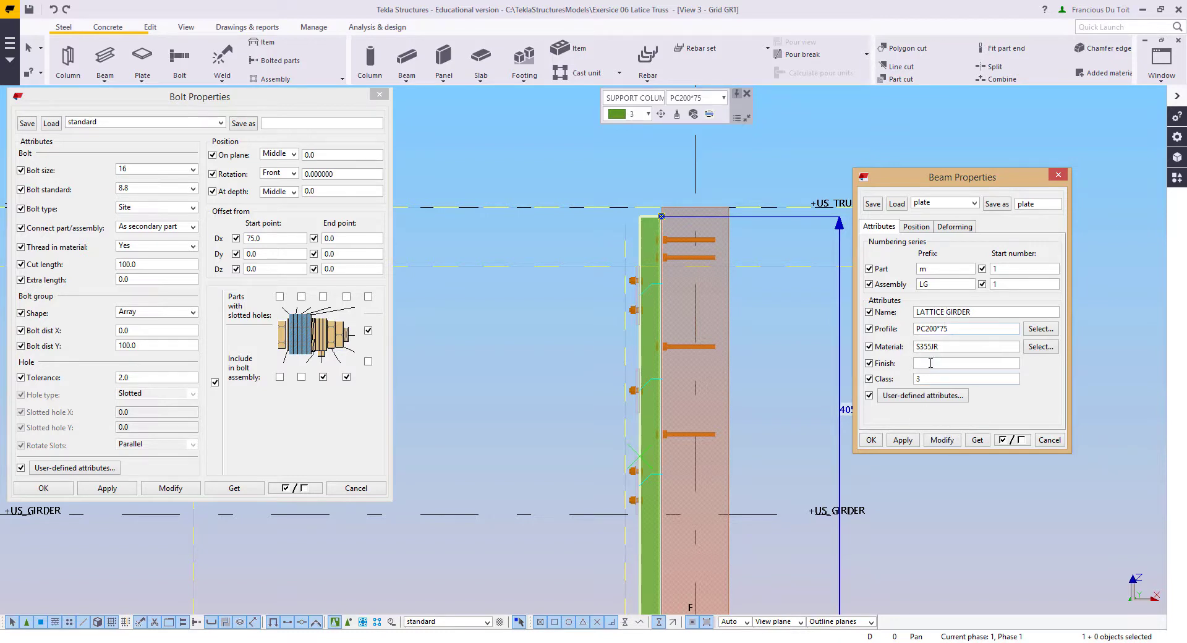
click(922, 379)
click(800, 418)
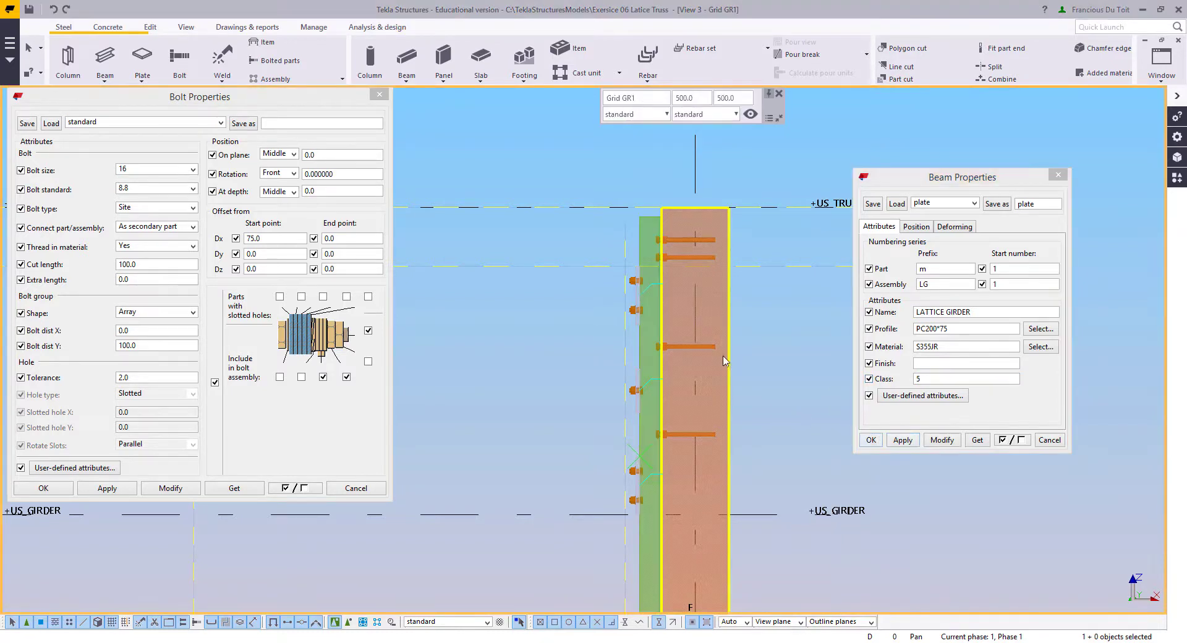
Step: Model the vertical LATTICE GIRDER beam against the connection plates at column F, from the upper grid line down to US_GIRDER
click(104, 58)
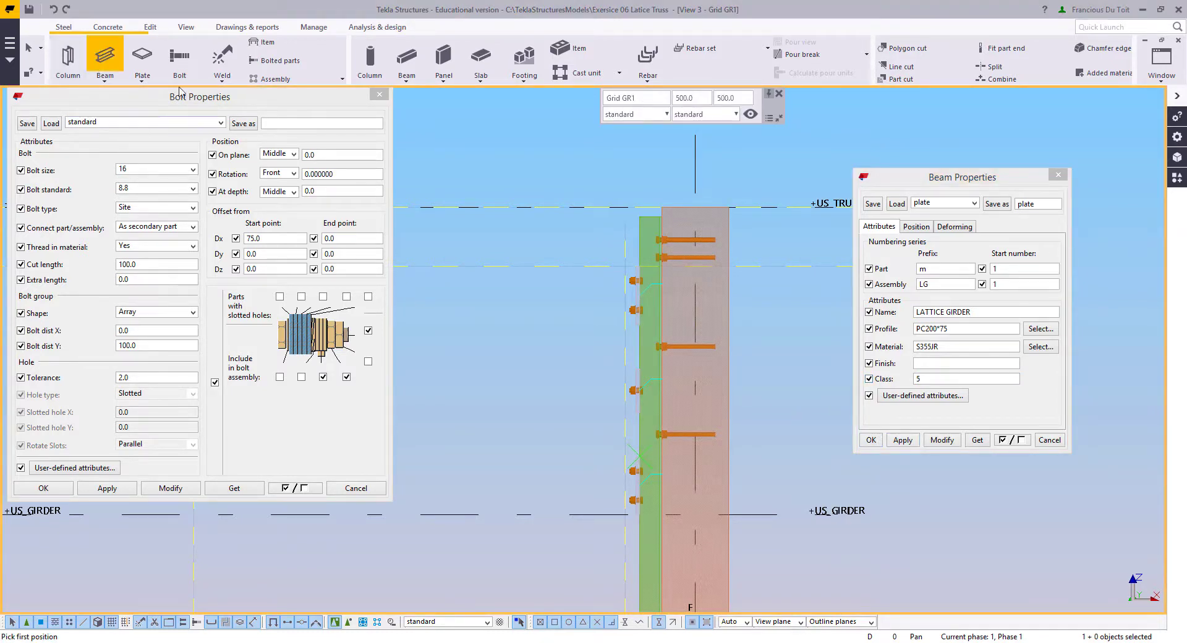
scroll(626, 262, up, 3)
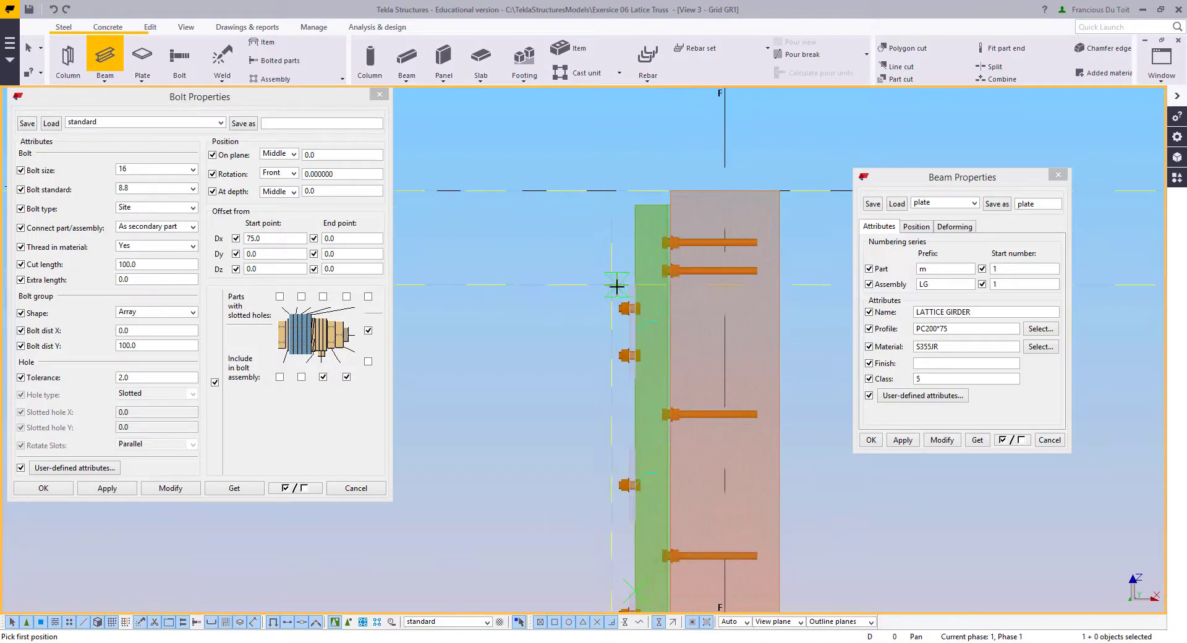
click(629, 282)
scroll(630, 283, down, 2)
middle_drag(644, 429, 660, 284)
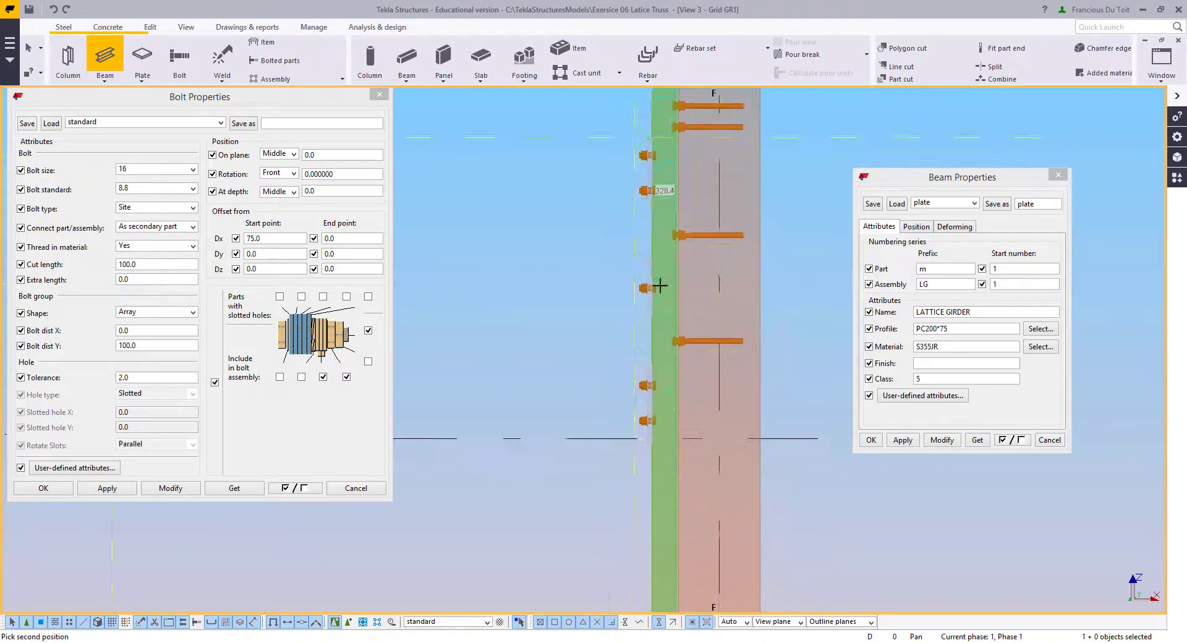
scroll(653, 374, up, 2)
scroll(627, 490, up, 2)
click(648, 469)
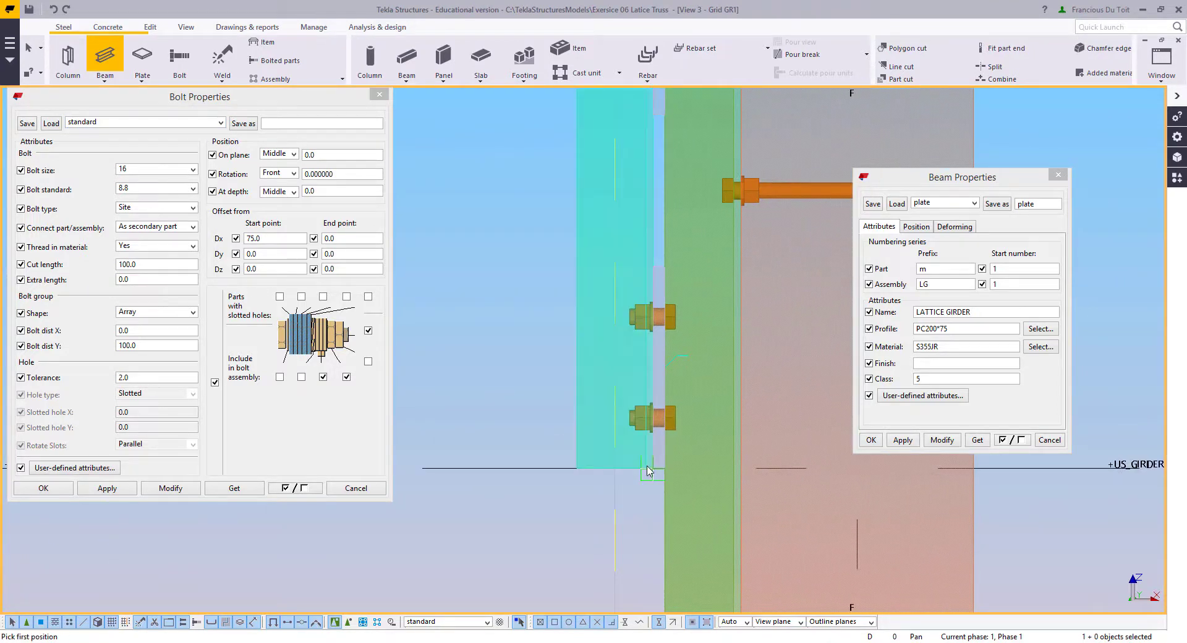
Step: Model the bottom chord along the US_GIRDER level, from the foot of the vertical at column F to the grid line beside column C1
click(649, 471)
scroll(507, 474, down, 3)
middle_drag(506, 474, 1045, 497)
scroll(705, 462, down, 1)
middle_drag(705, 461, 826, 462)
scroll(744, 477, down, 1)
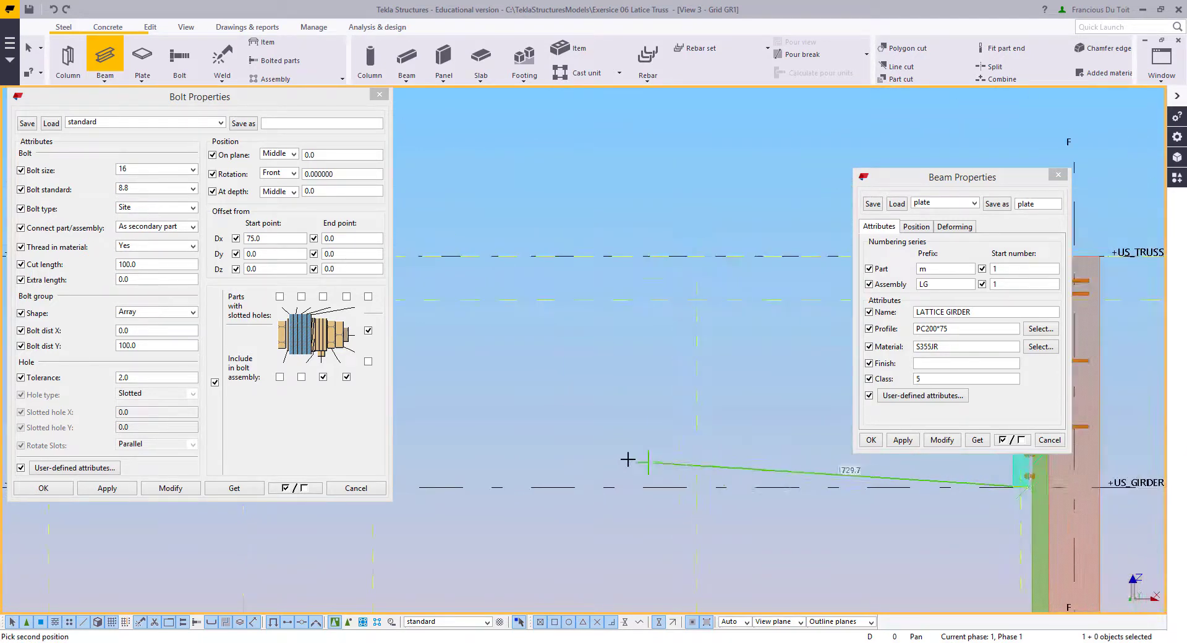
middle_drag(628, 461, 921, 456)
middle_drag(554, 435, 1052, 420)
middle_drag(597, 433, 989, 482)
middle_drag(510, 520, 877, 474)
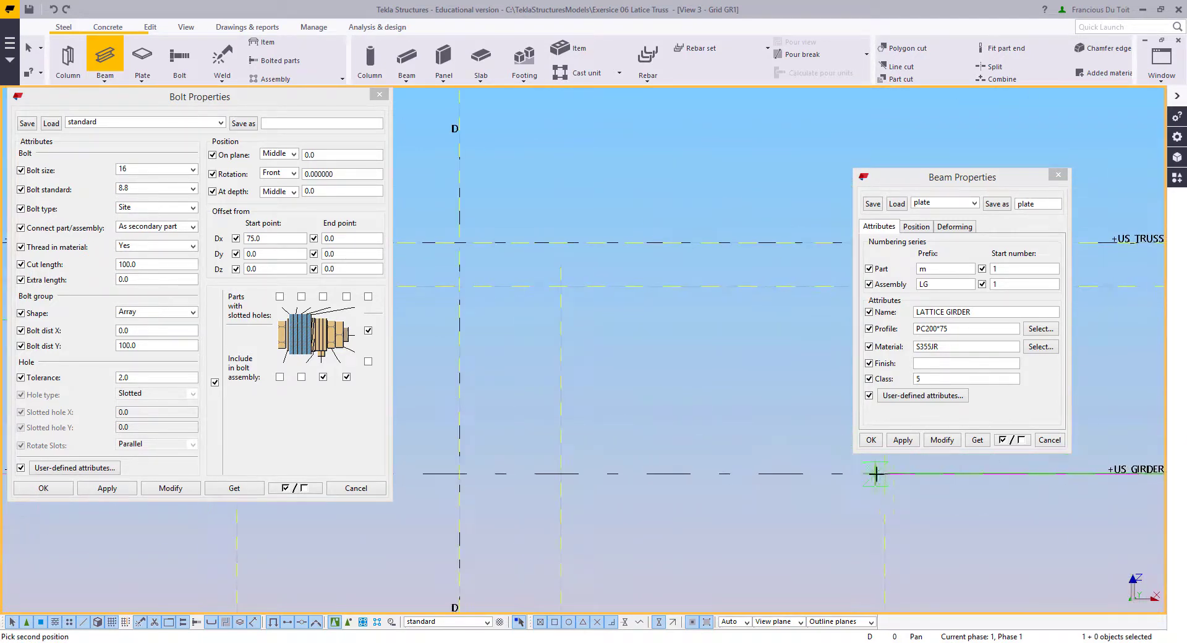
scroll(877, 474, down, 2)
middle_drag(449, 502, 803, 487)
scroll(724, 476, up, 3)
scroll(664, 451, up, 1)
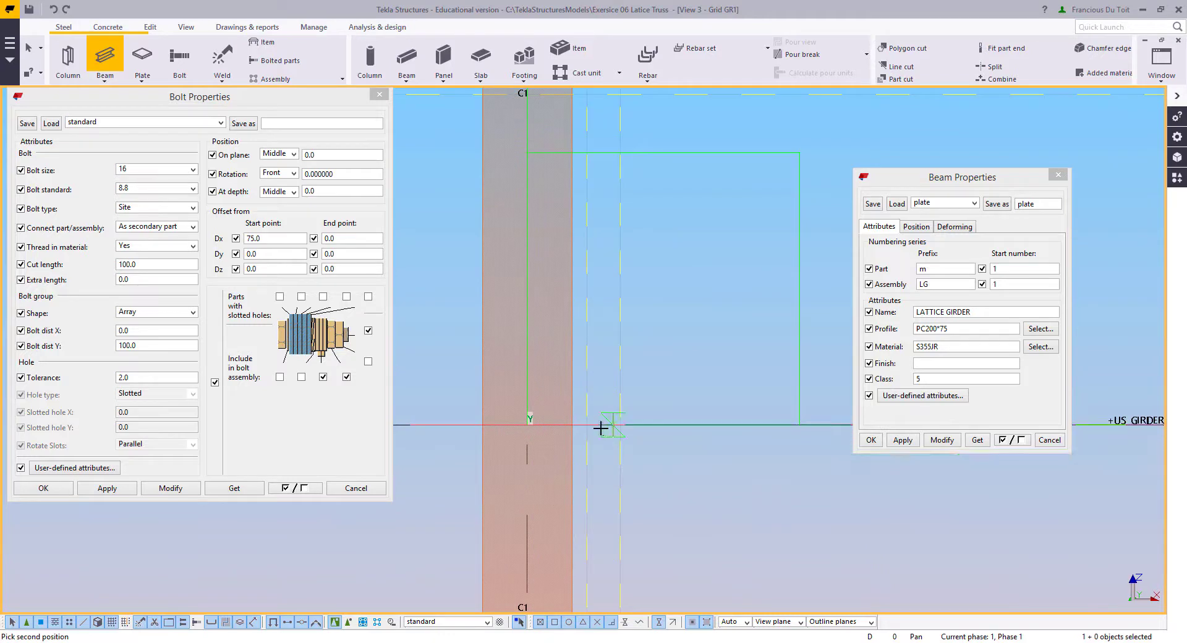
click(587, 424)
Step: Model the end vertical beside column C1, from the bottom chord's end up to the grid line below US_TRUSS
click(587, 424)
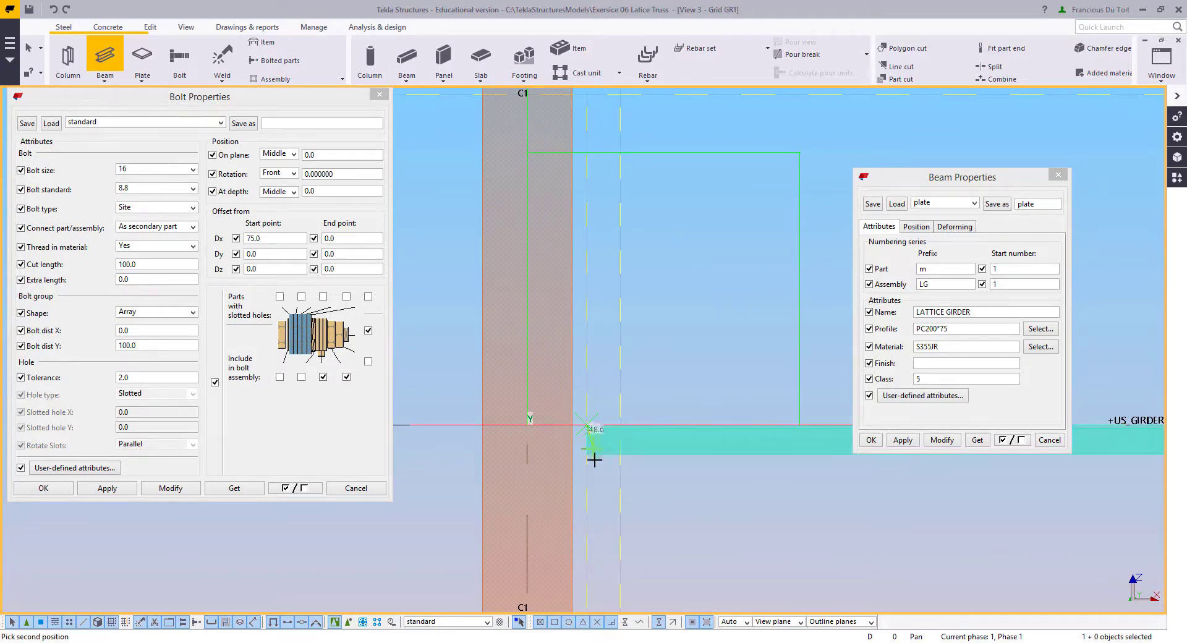
scroll(594, 458, down, 2)
click(593, 231)
Step: Model the top chord from the head of the vertical at C1 to the head of the vertical at column F and end the beam command
click(595, 233)
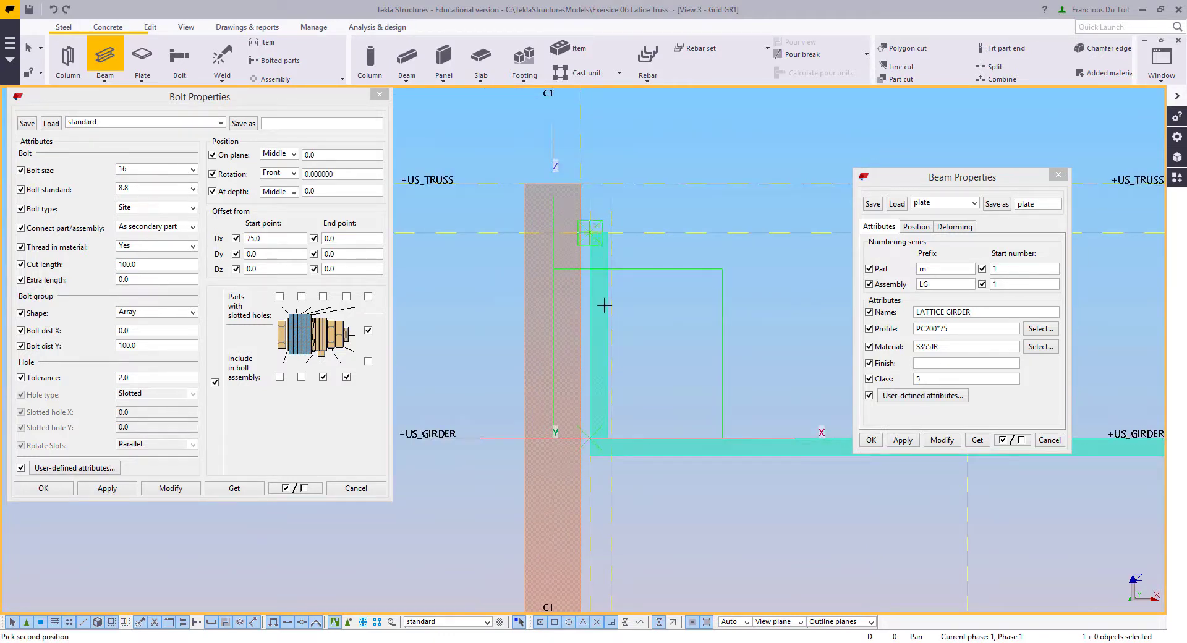
scroll(624, 365, down, 2)
middle_drag(680, 374, 170, 422)
middle_drag(773, 389, 186, 427)
scroll(732, 408, up, 5)
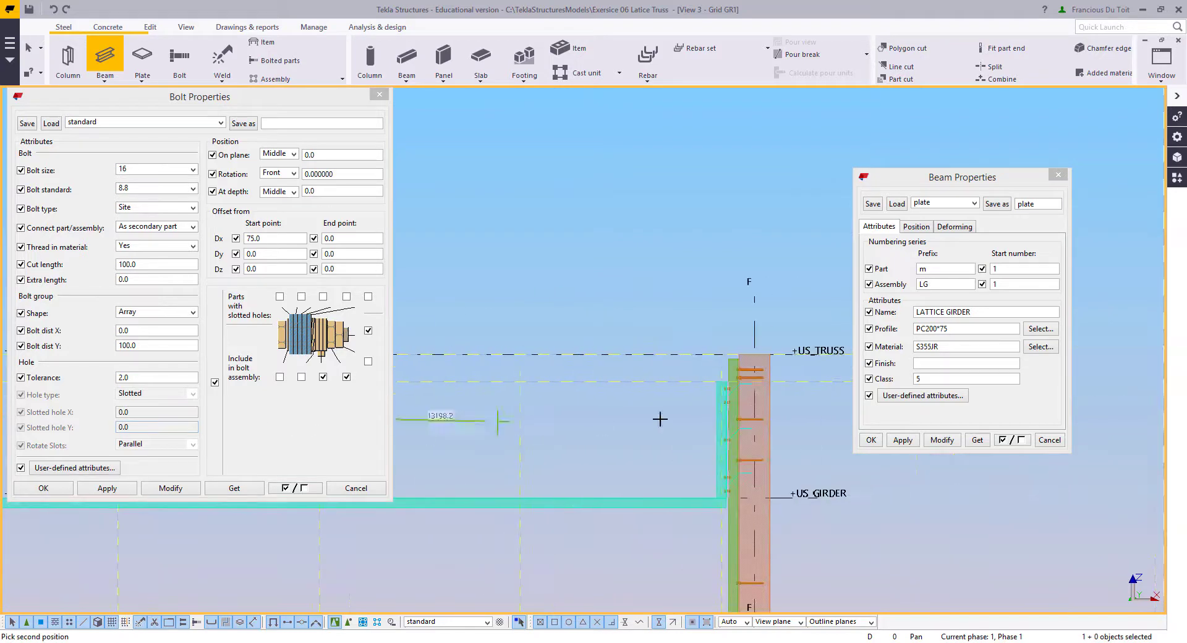
click(730, 368)
right_click(573, 269)
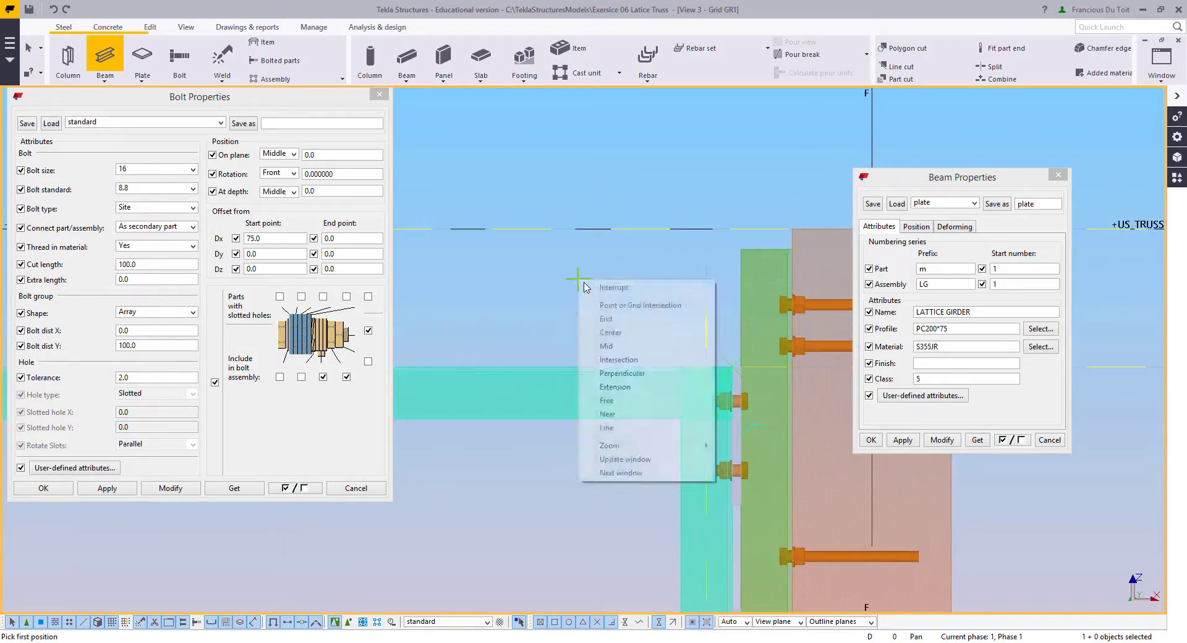
click(587, 275)
click(606, 381)
click(591, 485)
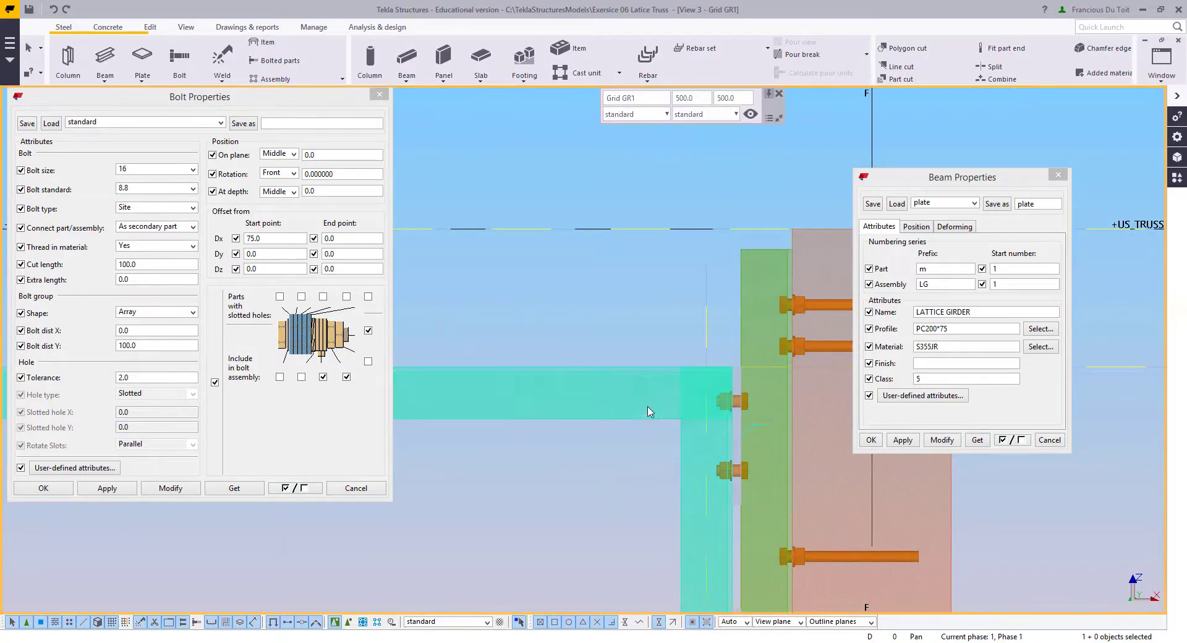
Step: Modify the bottom chord's rotation angle to 180 degrees and close the beam and bolt properties
scroll(624, 441, down, 2)
middle_drag(582, 589, 619, 392)
scroll(647, 444, up, 2)
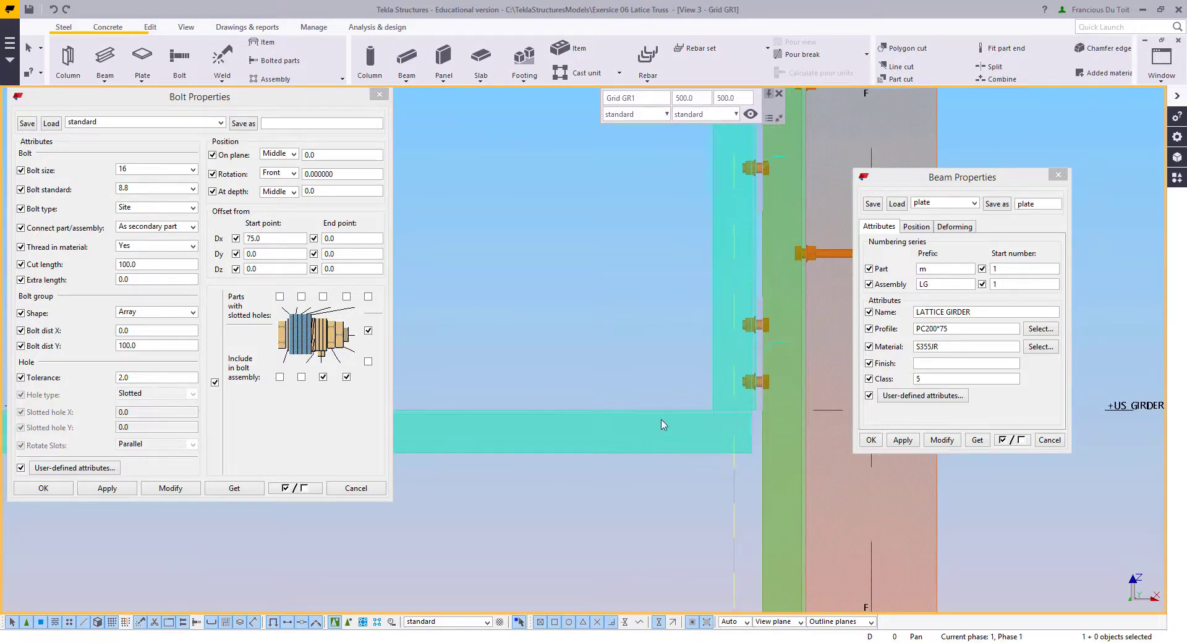
click(664, 424)
click(917, 227)
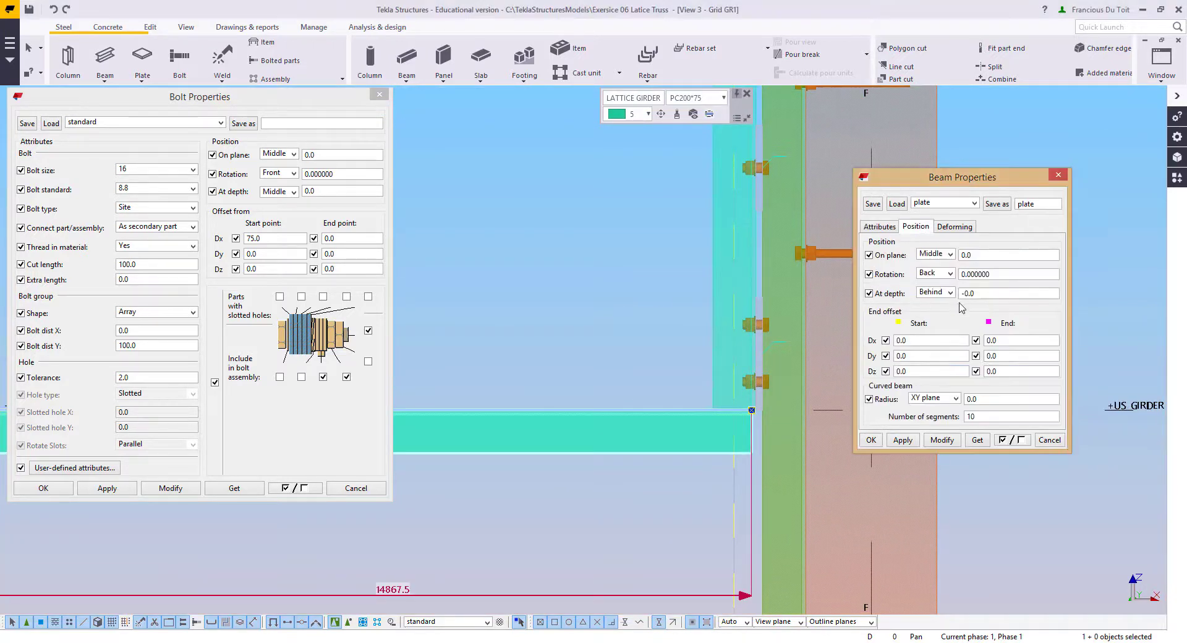
drag(993, 276, 936, 275)
text(180)
click(936, 439)
right_click(506, 263)
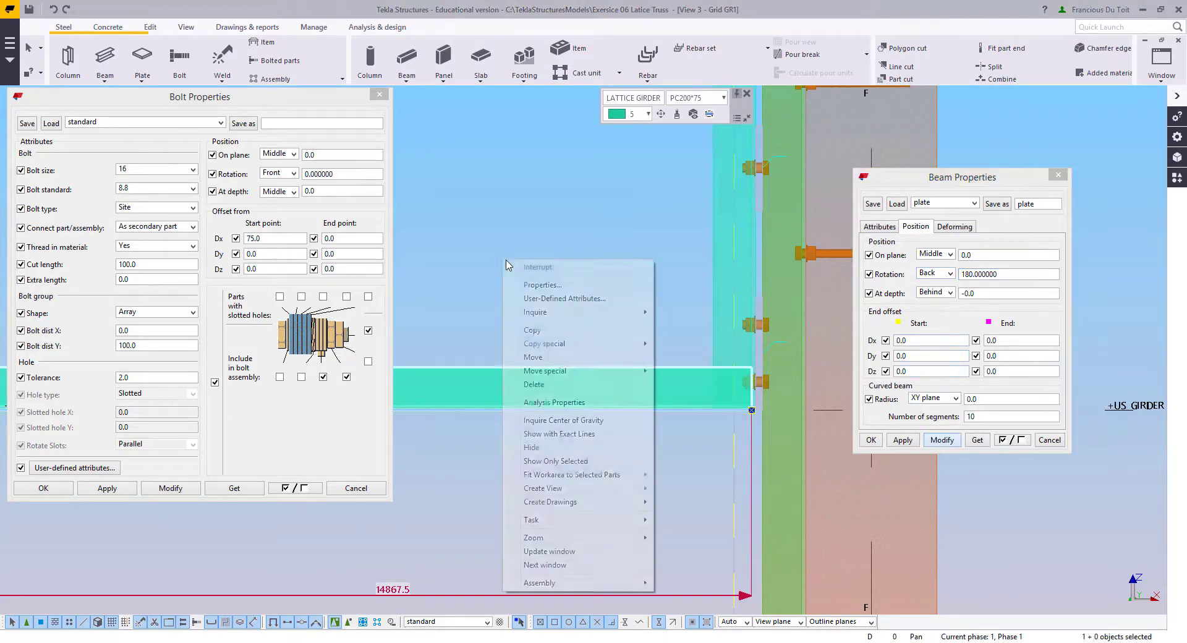
key(Escape)
click(1058, 174)
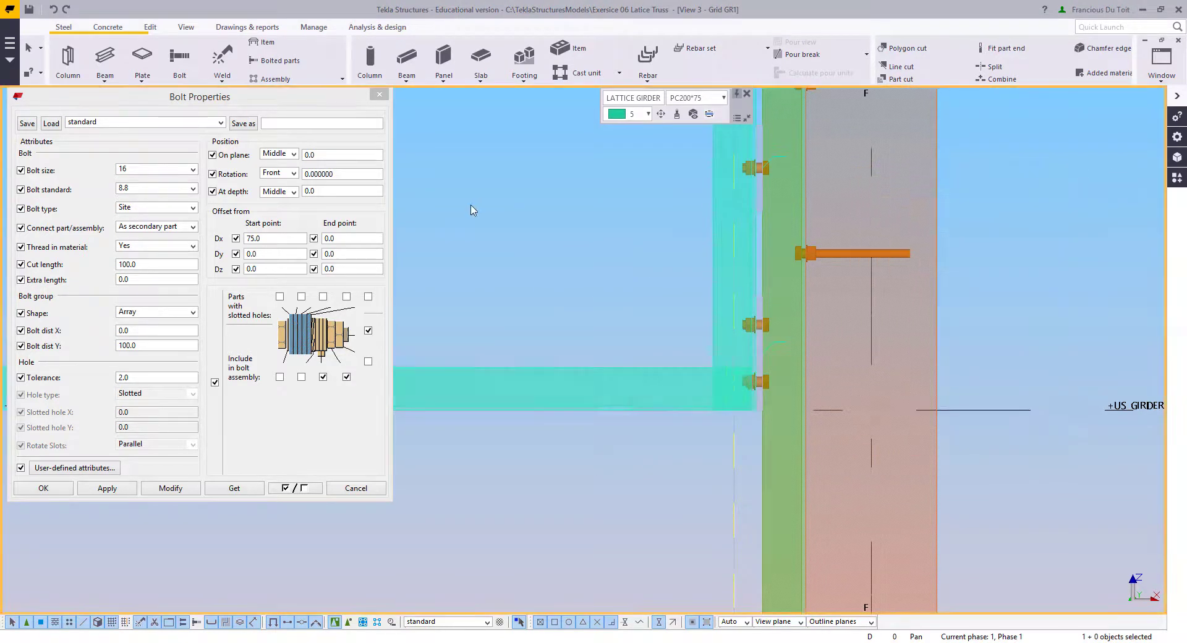
scroll(639, 338, down, 2)
click(379, 94)
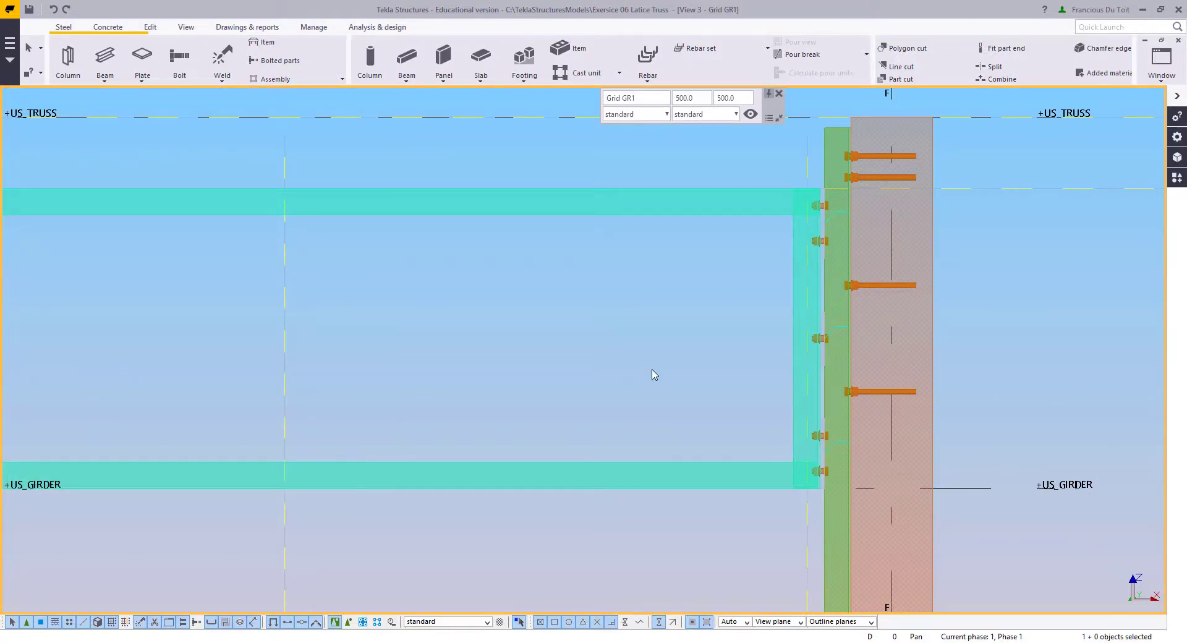
Step: Examine the chords and end verticals along the girder from column F to the upper corner at C1
middle_drag(717, 301, 754, 327)
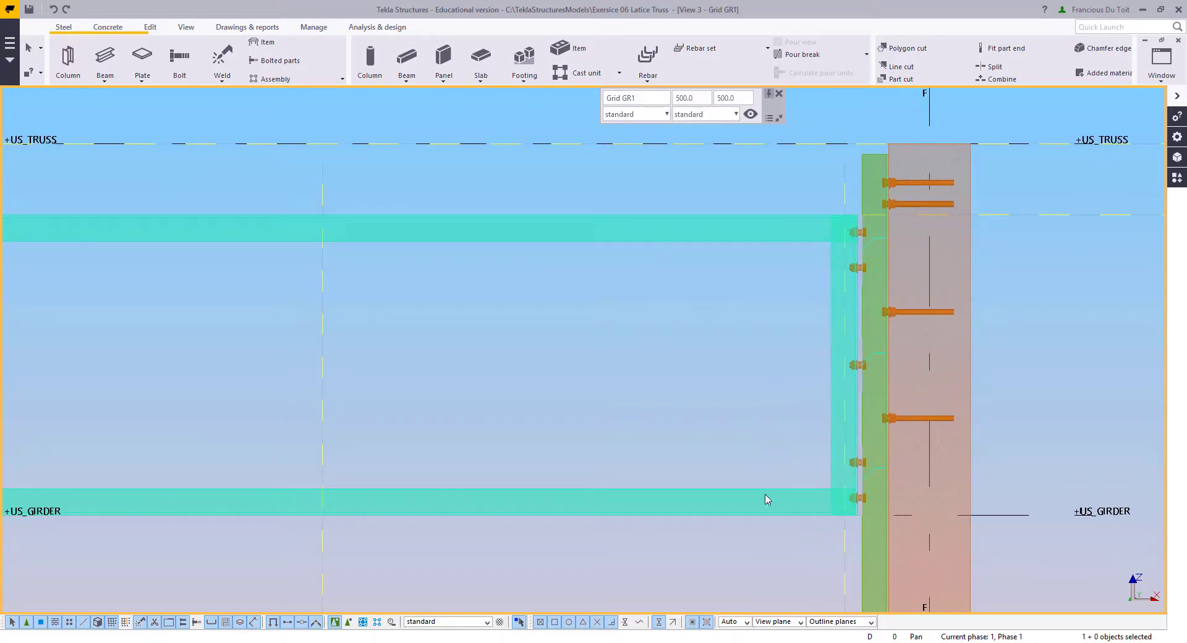
middle_drag(684, 308, 848, 310)
scroll(767, 340, down, 4)
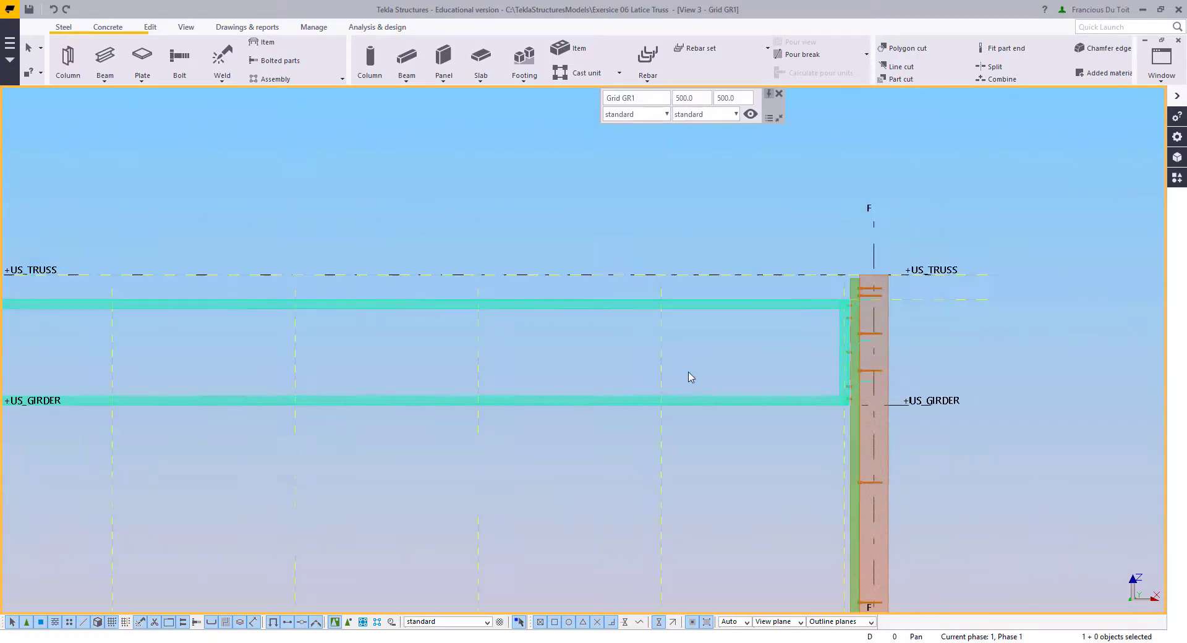
middle_drag(434, 319, 806, 306)
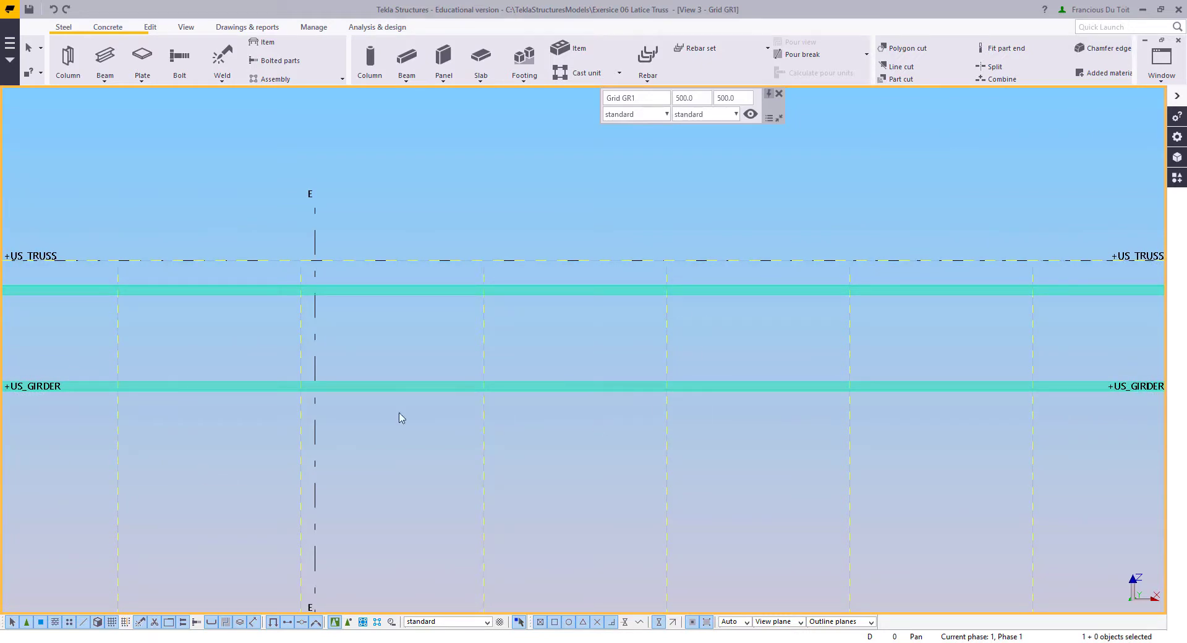
middle_drag(400, 413, 725, 447)
middle_drag(227, 497, 791, 441)
scroll(274, 309, up, 3)
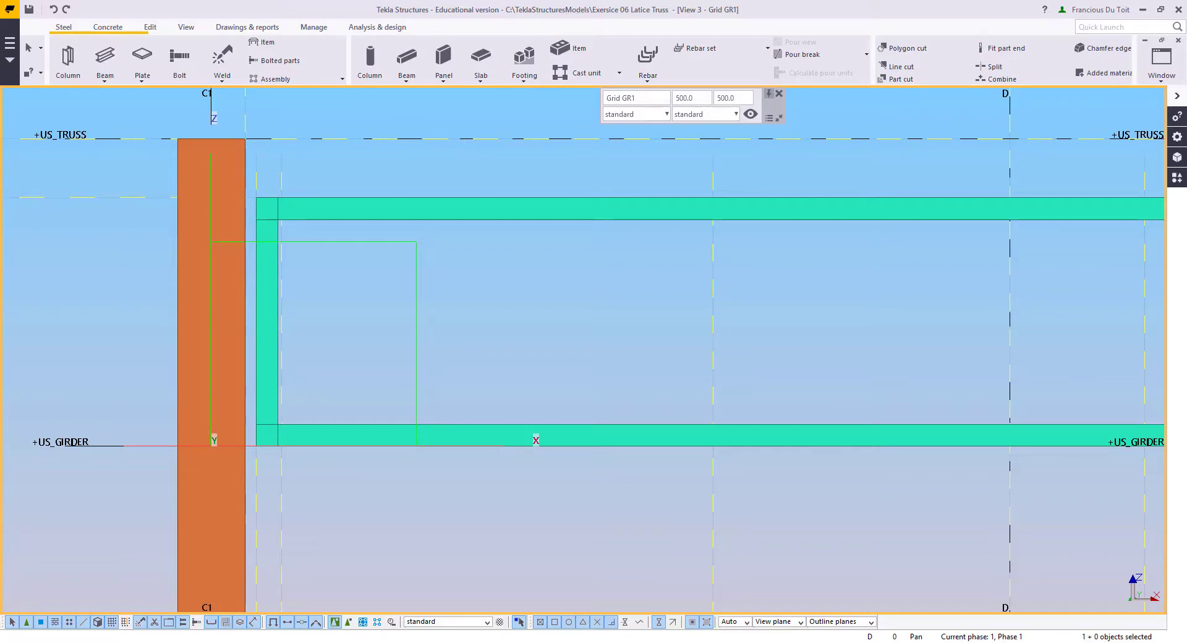
click(431, 208)
scroll(431, 208, up, 5)
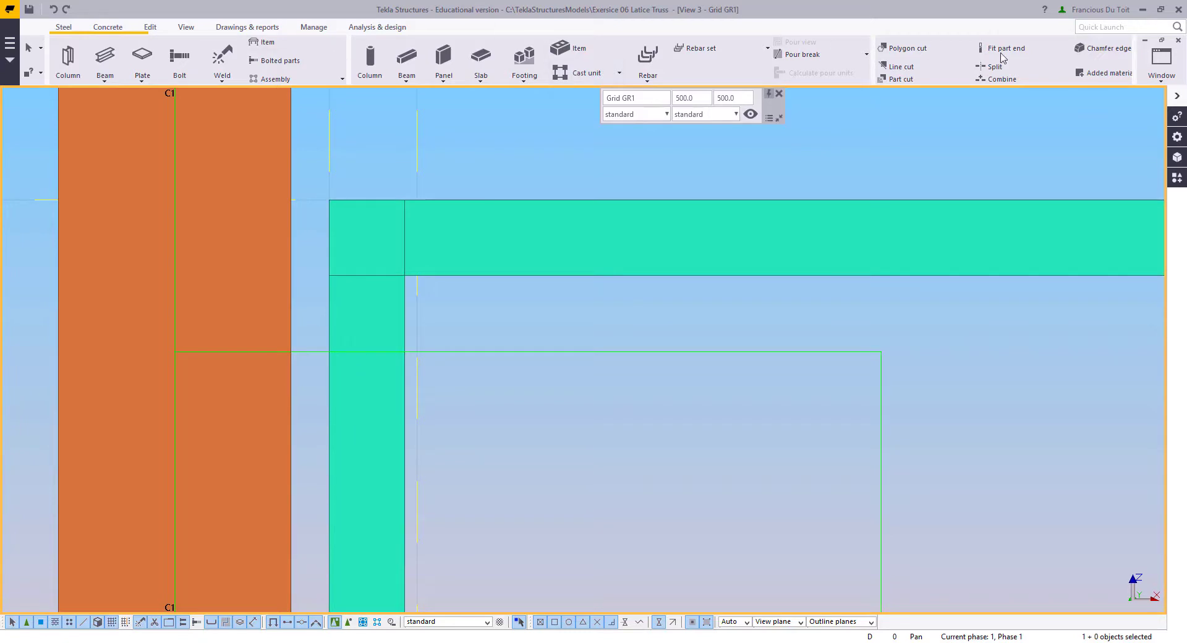
Step: Bring up the isometric view at the girder's lower corner by column F and search the component catalog for "weld pr"
click(1150, 77)
click(1116, 146)
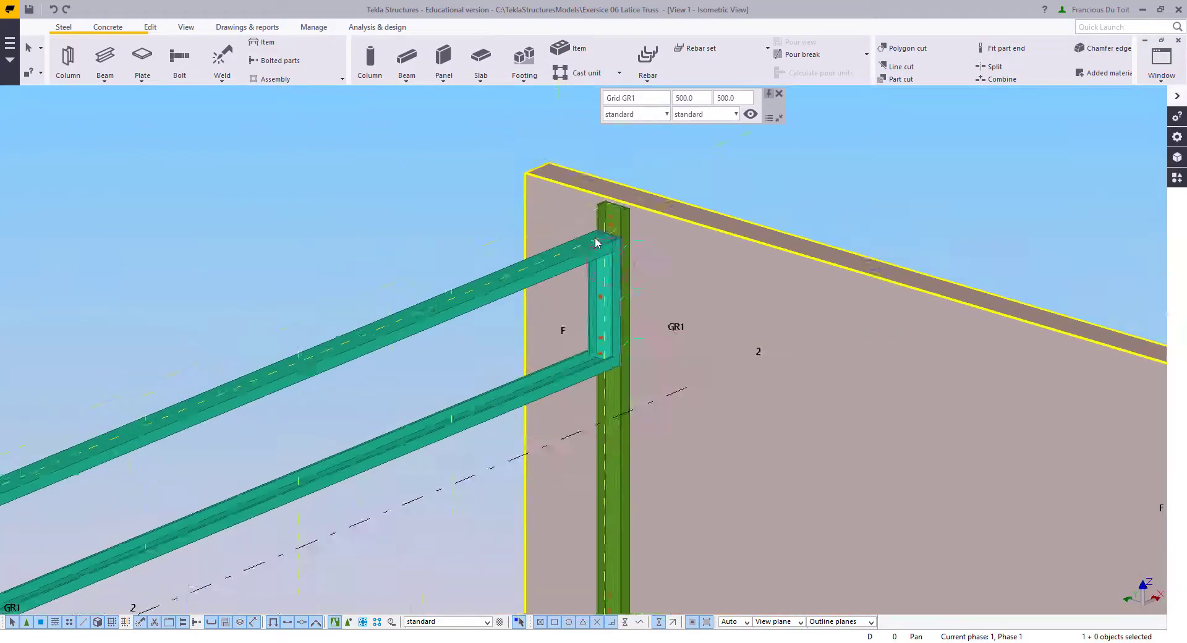
scroll(641, 272, up, 10)
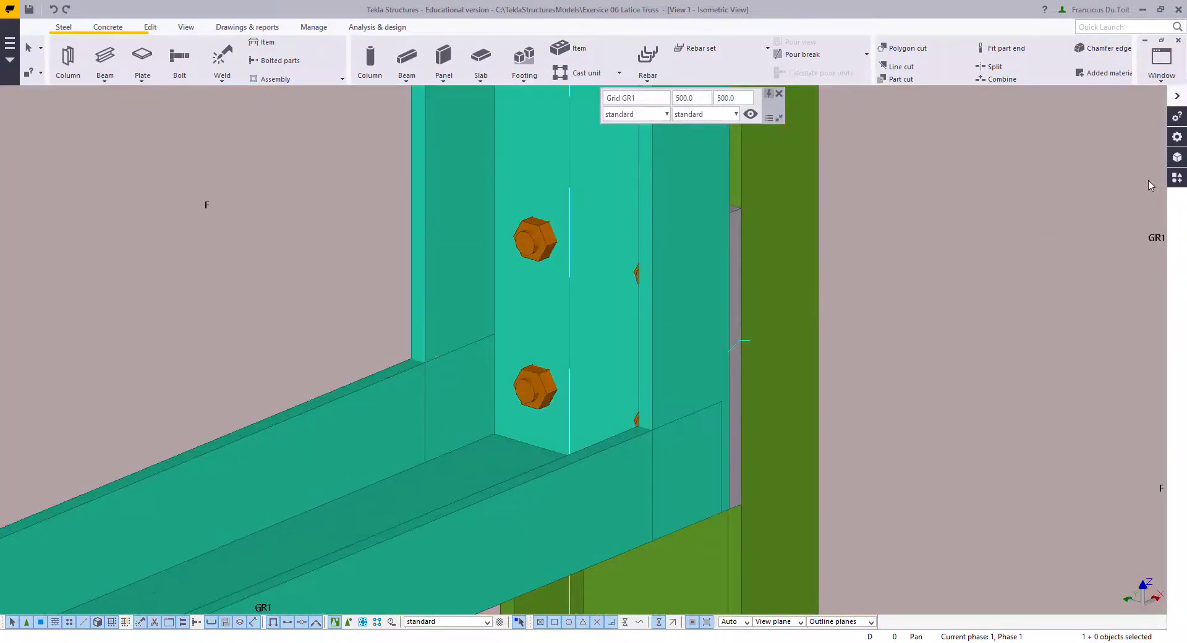
click(1177, 178)
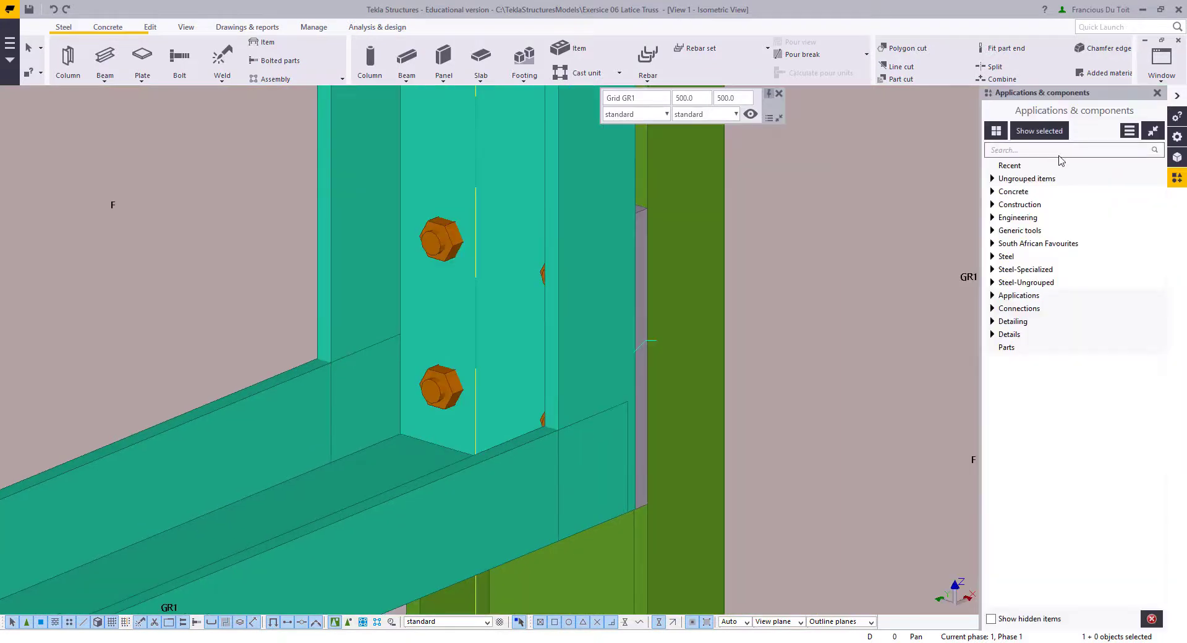
text(wel)
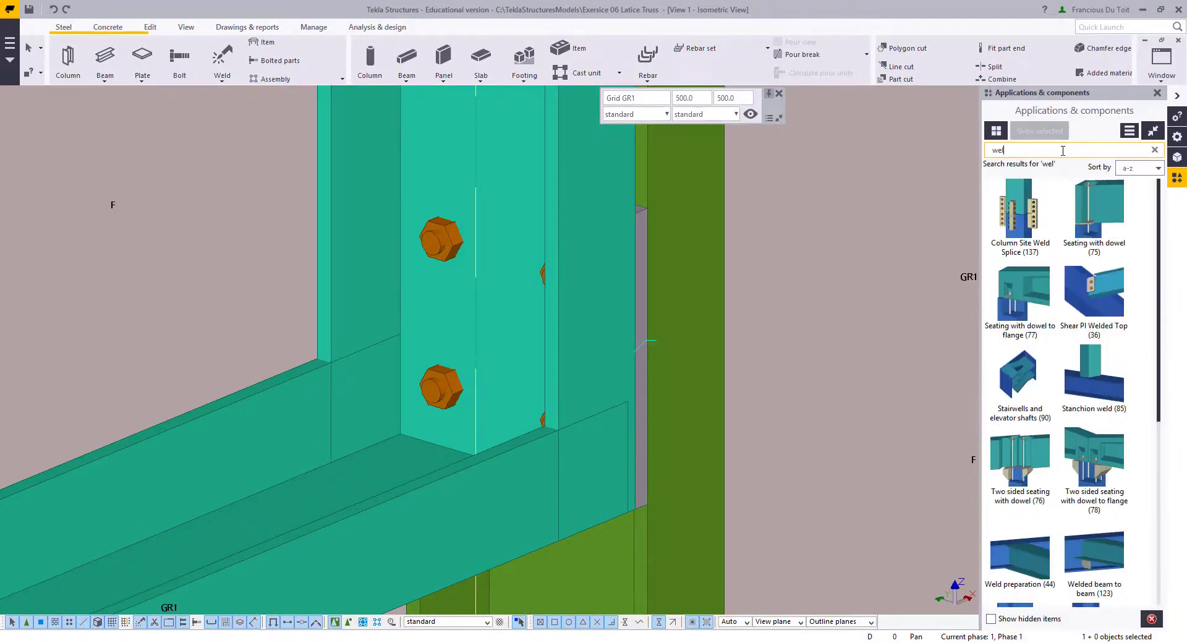
text(d )
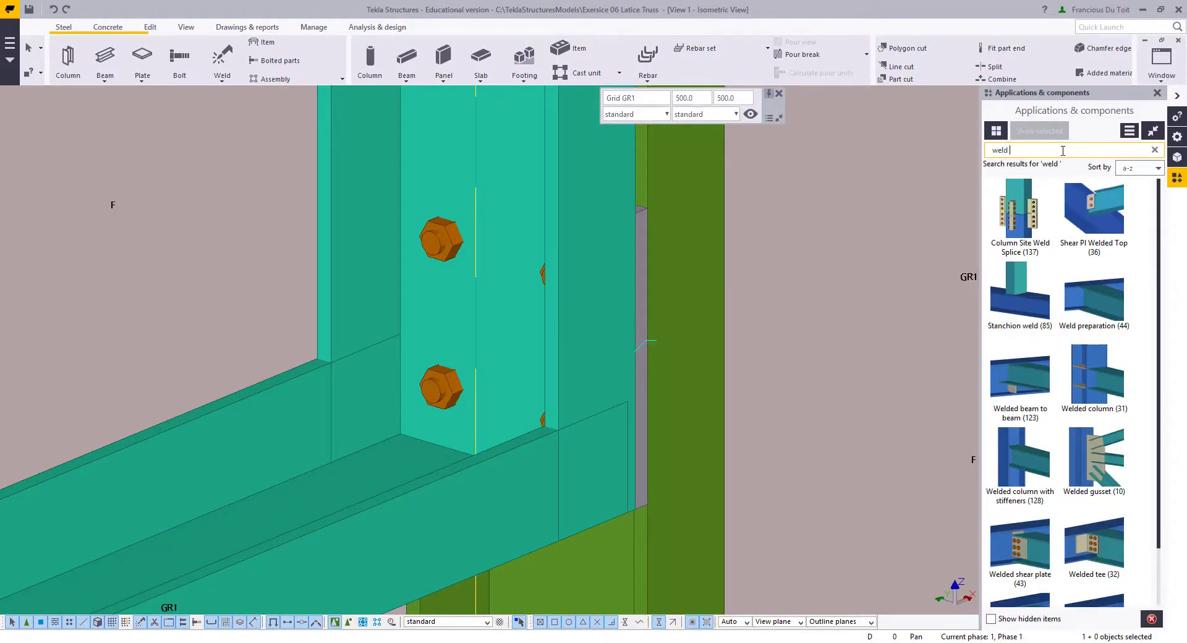
text(pr)
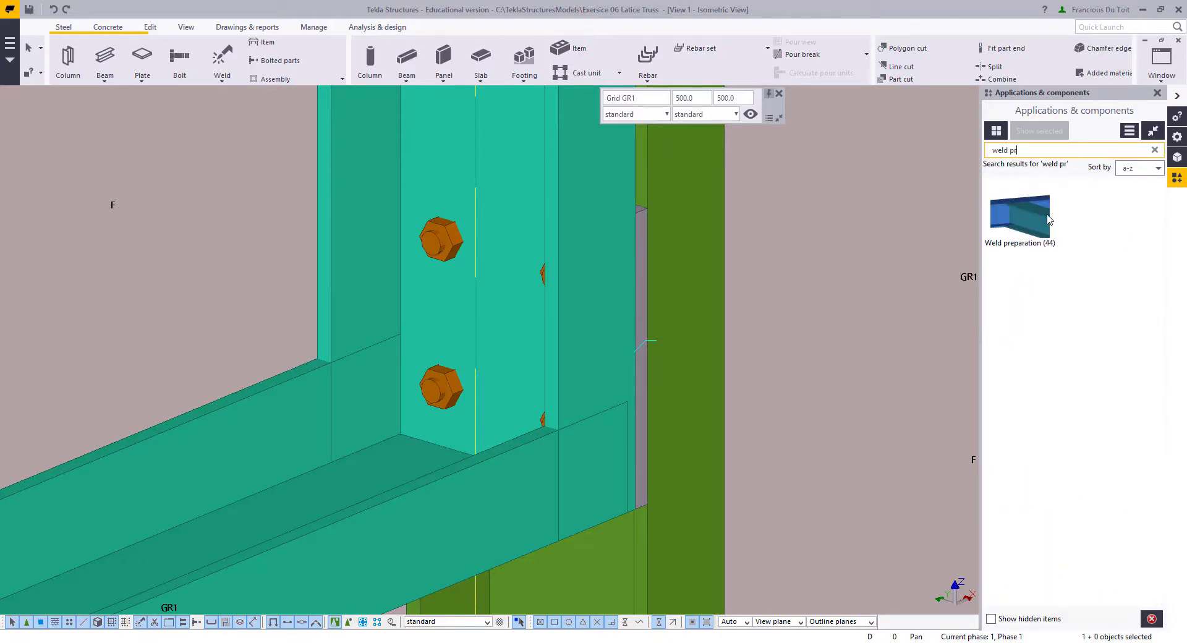
Step: Apply Weld preparation (44) with the bottom chord as main part and the vertical as secondary, and inspect the fitted corner from several angles
click(1050, 220)
click(470, 510)
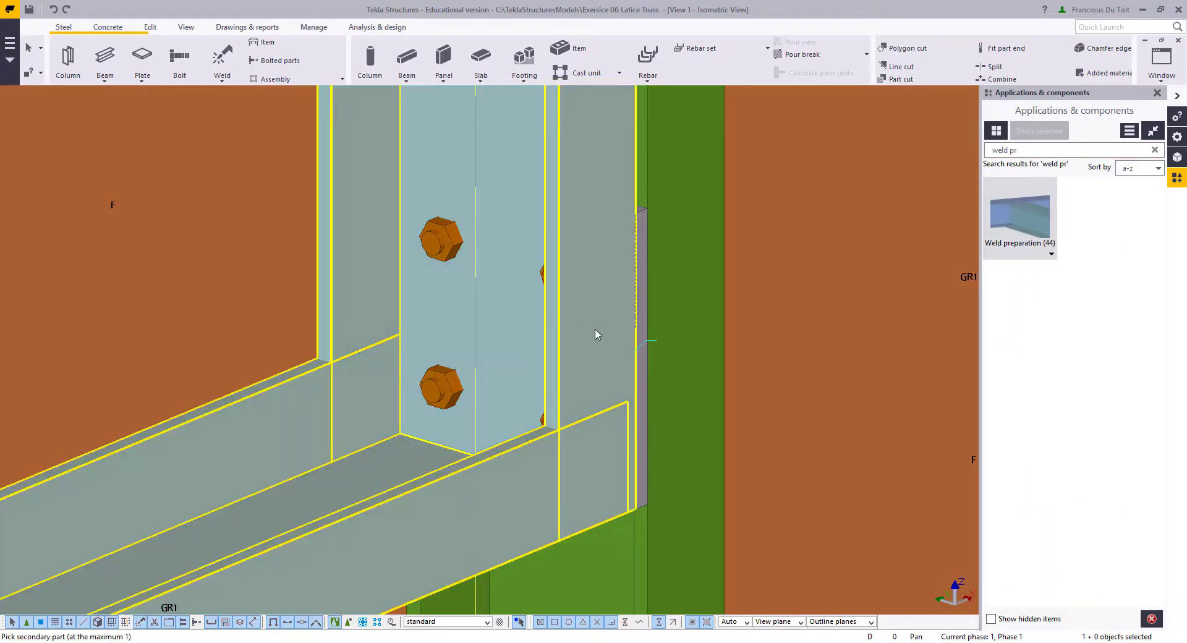
click(526, 308)
middle_drag(546, 411, 587, 350)
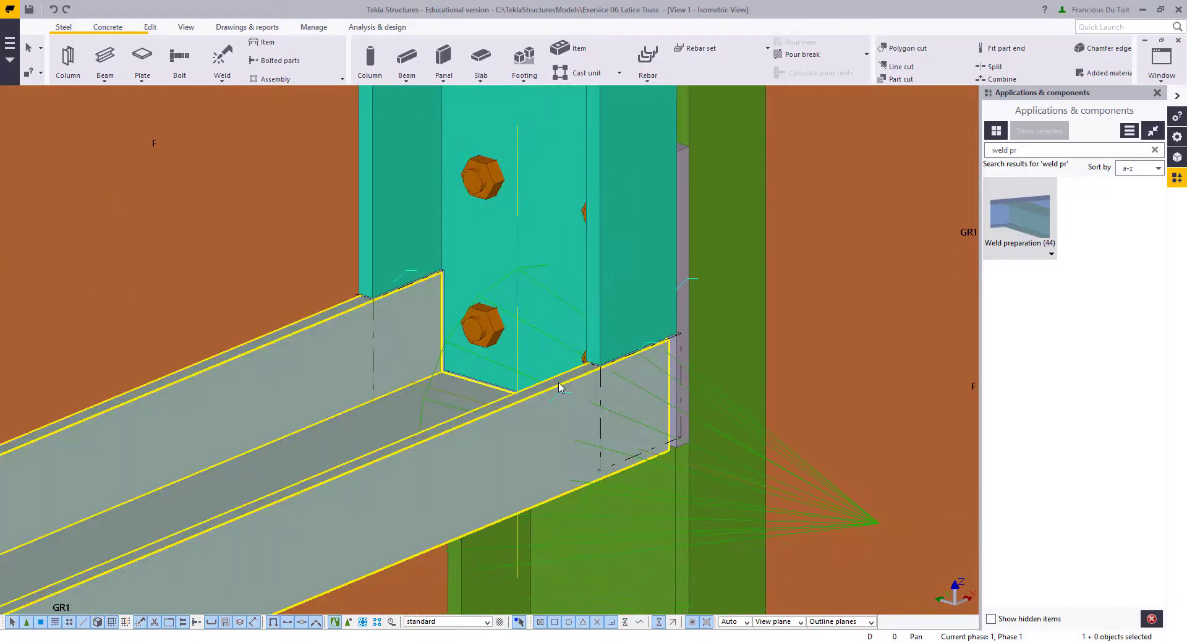
ctrl+middle_drag(487, 395, 416, 293)
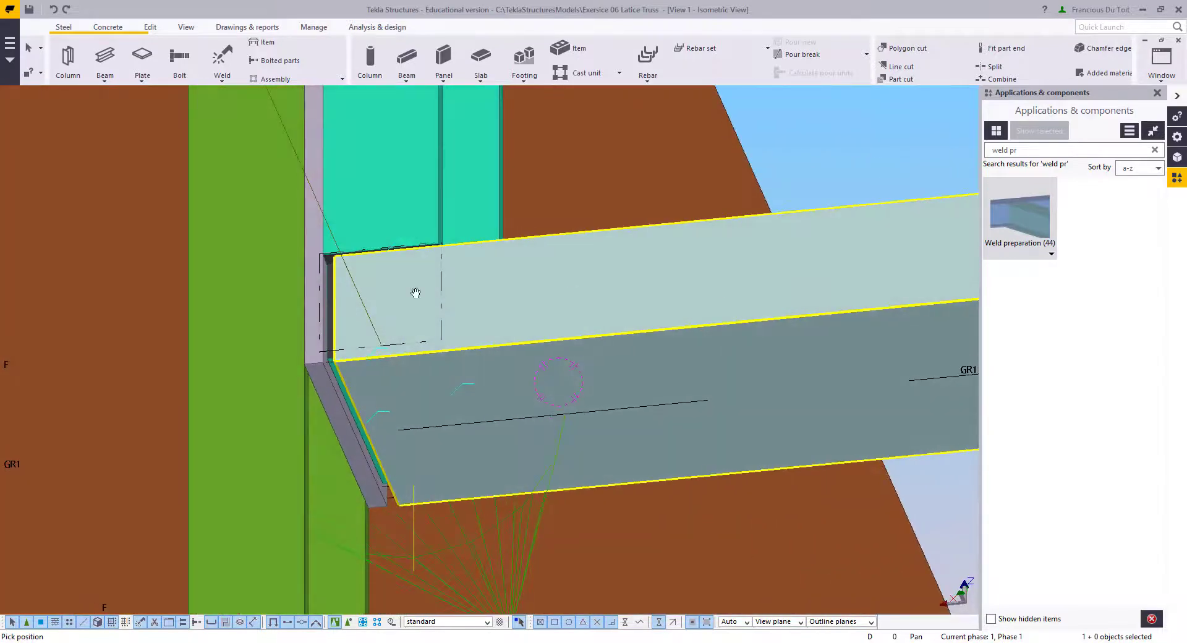
ctrl+middle_drag(337, 264, 292, 445)
right_click(462, 305)
click(462, 308)
ctrl+middle_drag(462, 308, 535, 520)
click(930, 320)
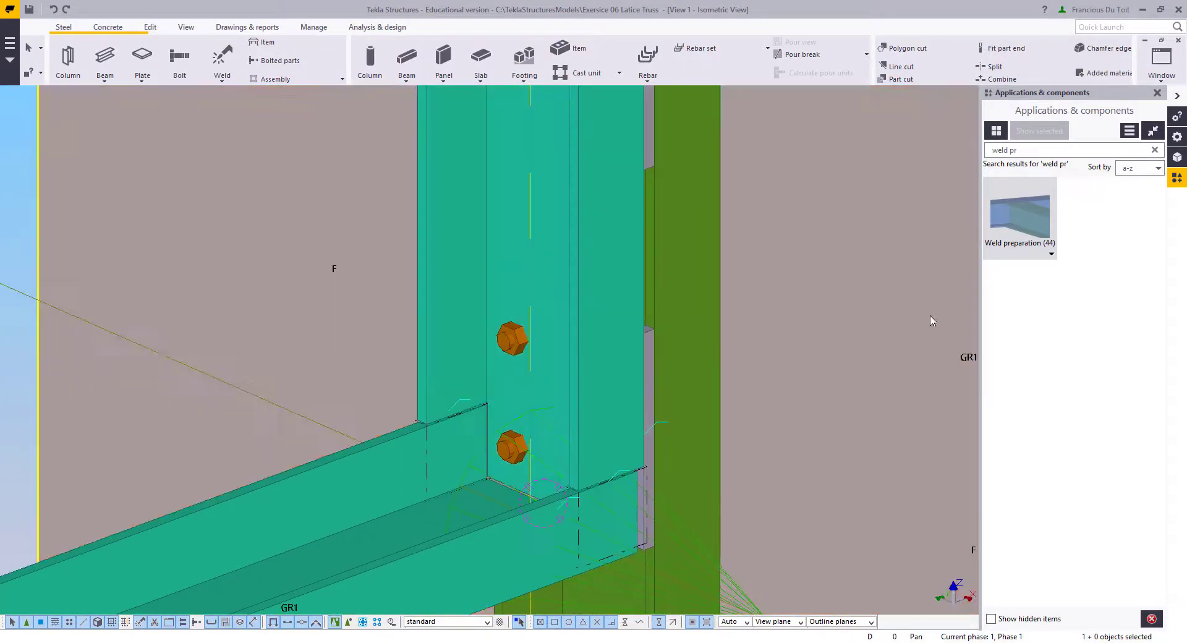
Step: Replace the component catalog search text with "crank"
drag(1027, 150, 879, 155)
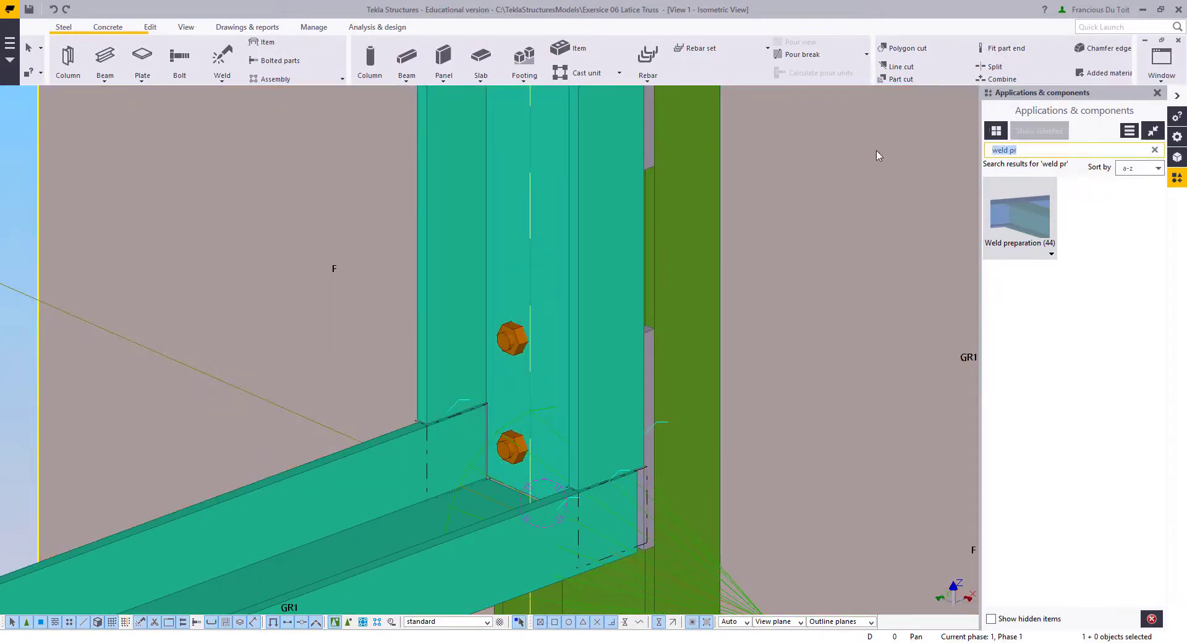
text(w)
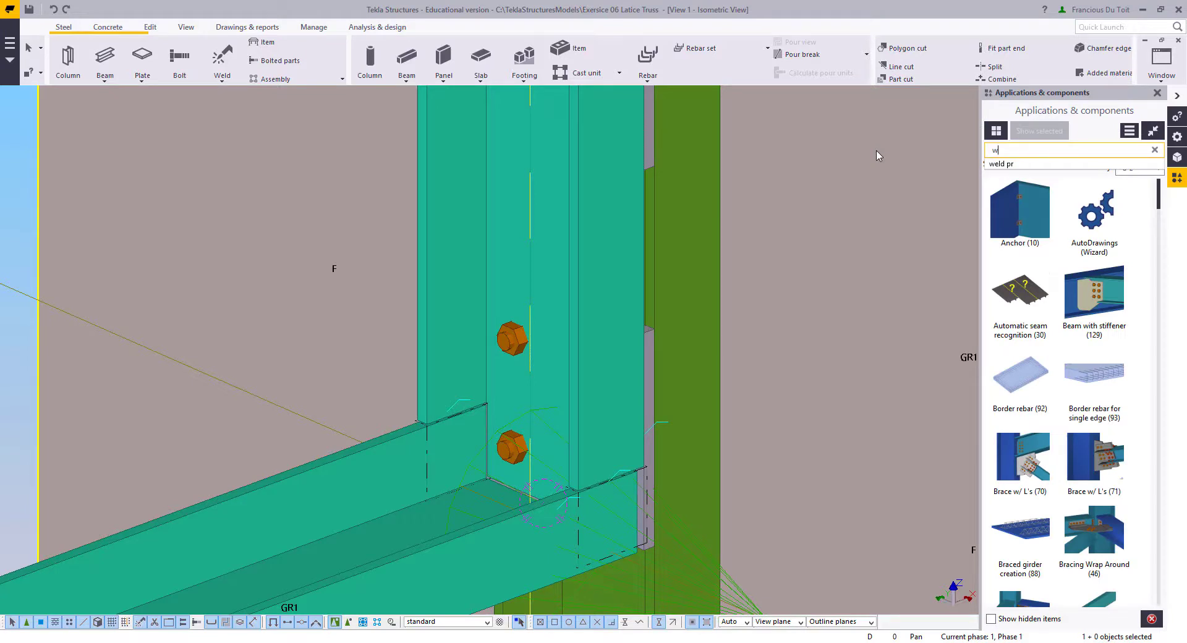
key(BackSpace)
text(crank)
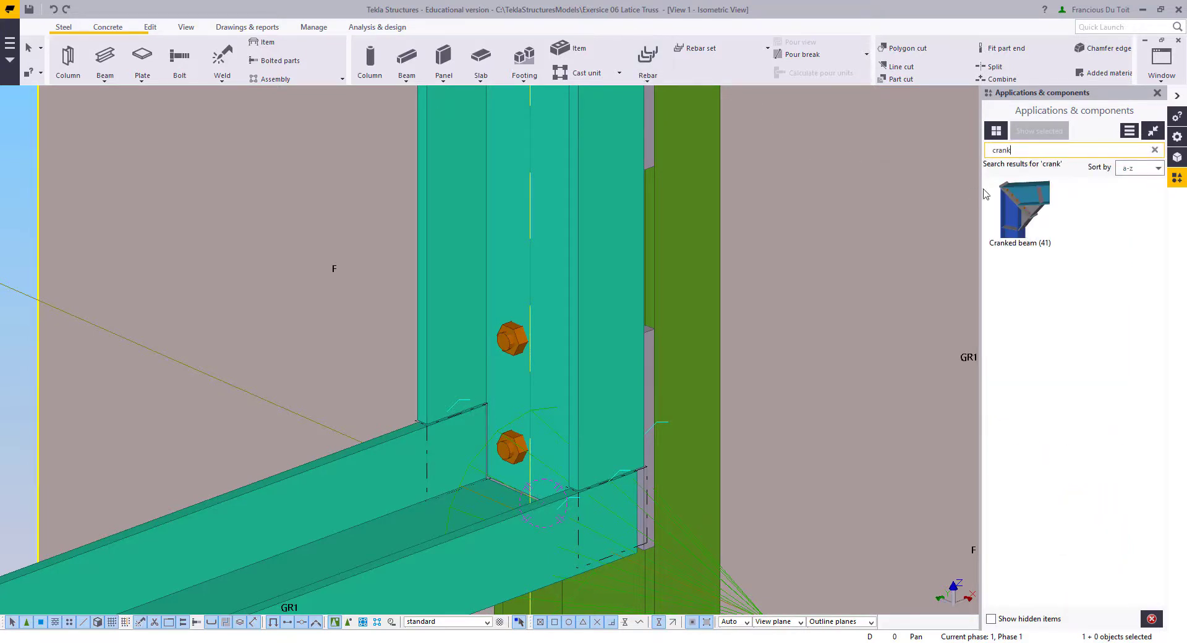
Step: Apply Cranked beam (41) between the end vertical and the top chord at the girder's upper corner by column F
click(1029, 211)
middle_drag(791, 196, 584, 510)
scroll(585, 510, down, 5)
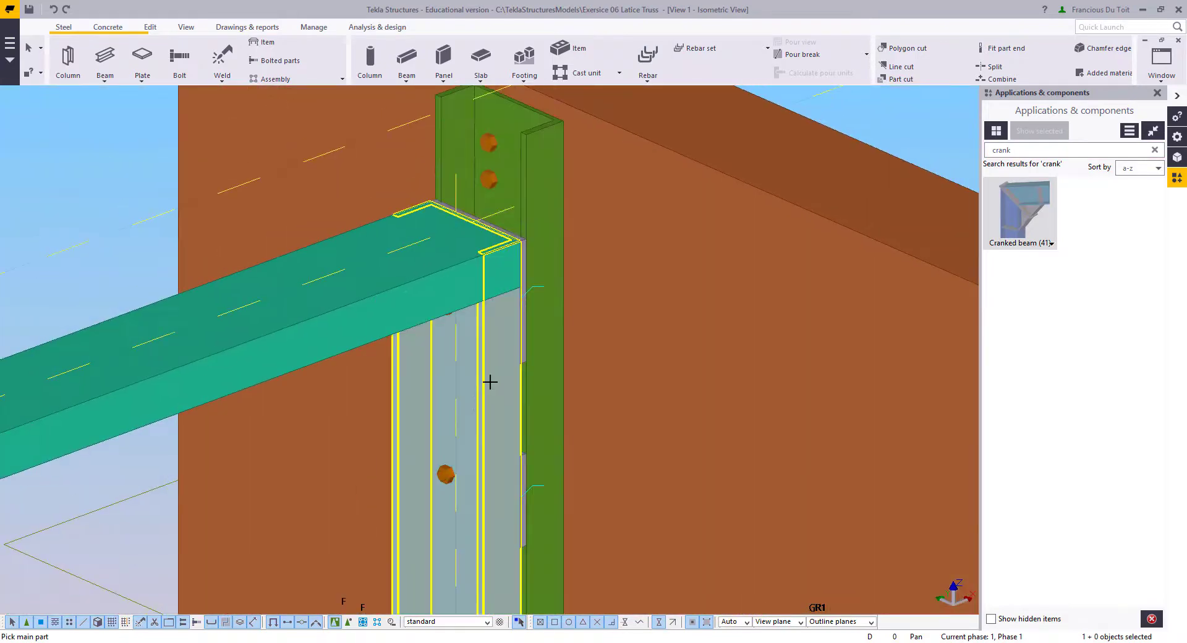
right_click(332, 251)
click(332, 254)
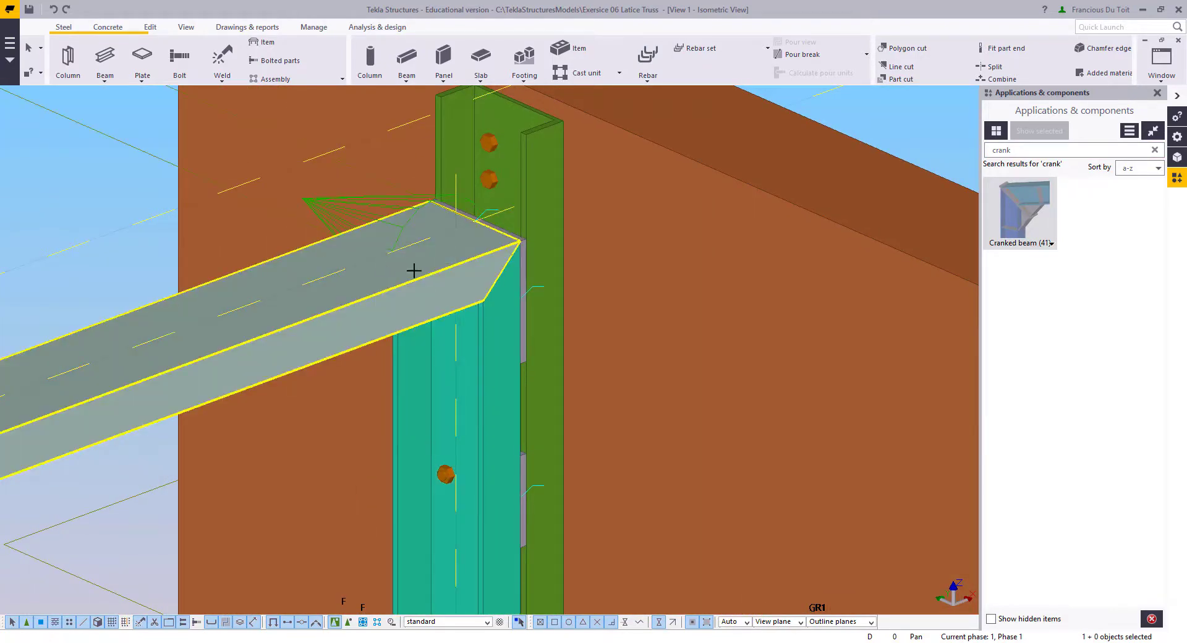
Step: Delete the weld preparation at the girder's lower corner by column F and apply Cranked beam (41) to the vertical and bottom chord there
ctrl+middle_drag(414, 270, 543, 524)
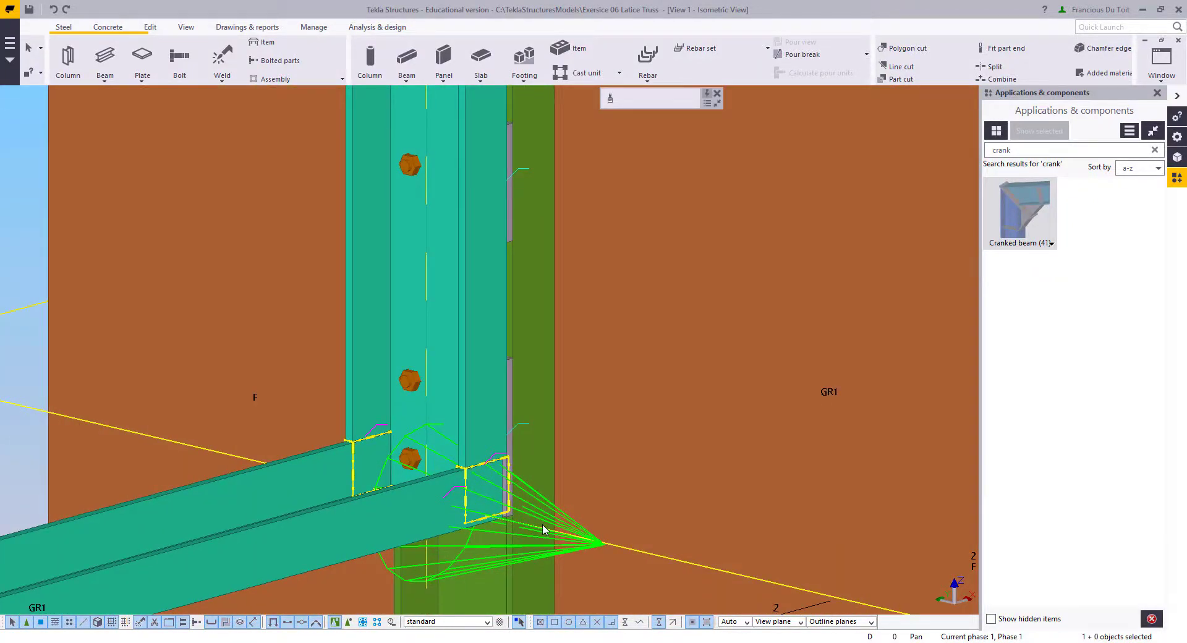
key(Delete)
ctrl+middle_drag(429, 449, 410, 463)
scroll(411, 464, up, 2)
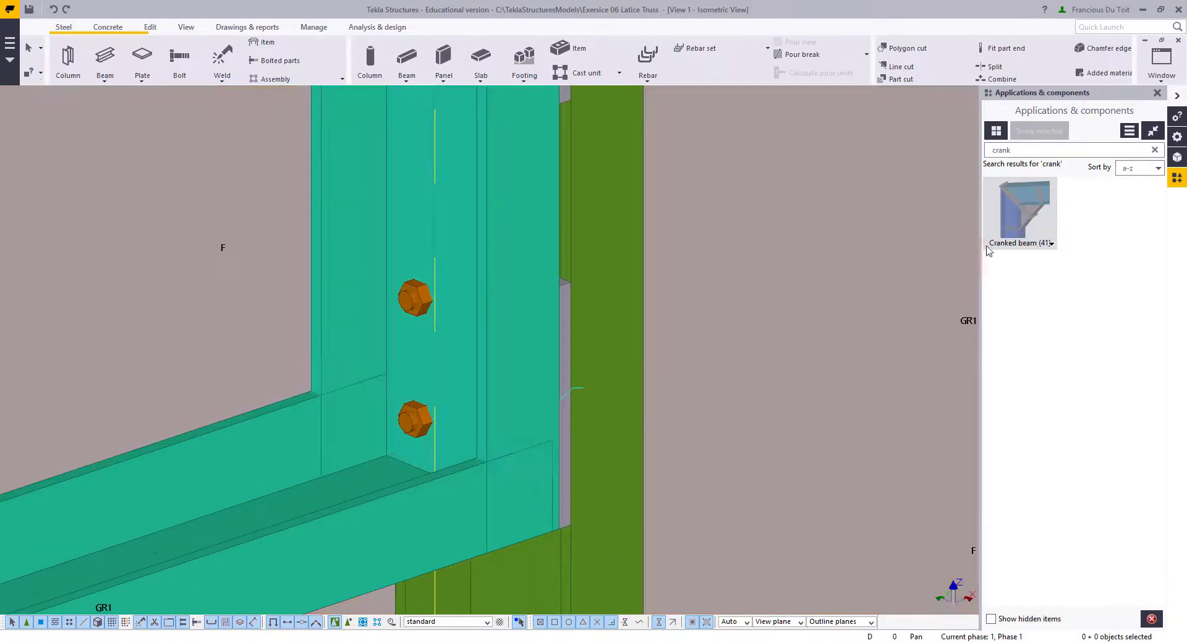
click(1029, 217)
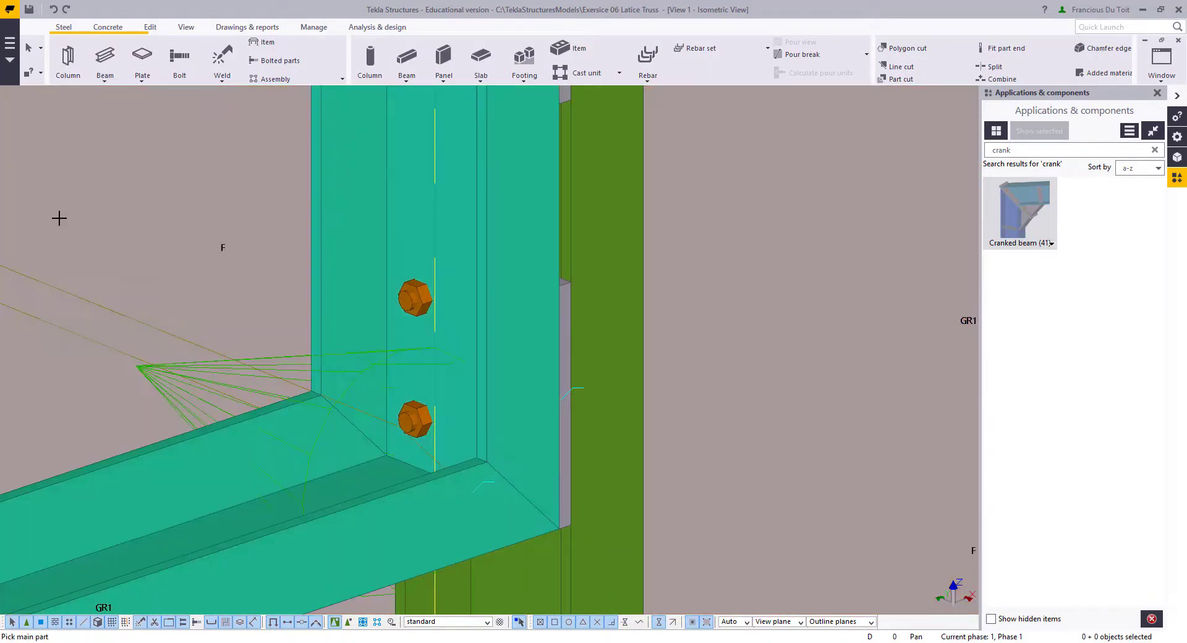
right_click(60, 218)
click(88, 227)
Step: Apply Cranked beam (41) between the top chord and the end vertical at the girder's upper corner by C1
scroll(303, 405, down, 2)
middle_drag(303, 405, 791, 309)
scroll(410, 374, down, 1)
scroll(637, 347, down, 2)
ctrl+middle_drag(637, 346, 716, 469)
scroll(716, 470, down, 3)
scroll(490, 273, up, 3)
middle_drag(213, 285, 755, 259)
scroll(739, 216, up, 3)
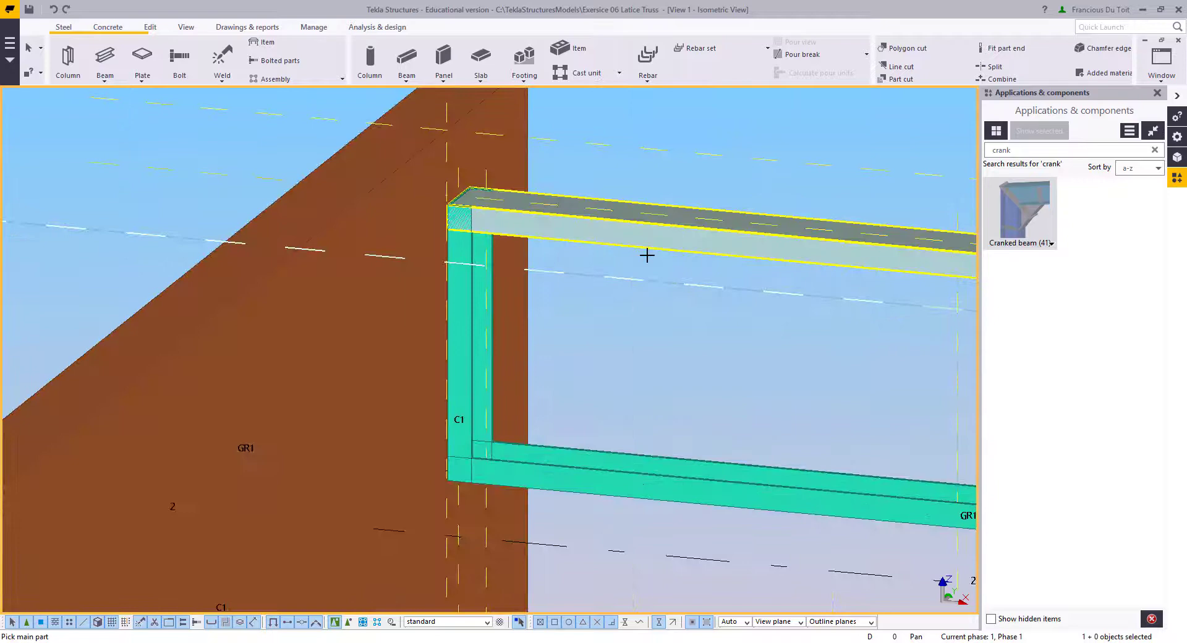
click(612, 236)
click(482, 347)
Step: Apply Cranked beam (41) at the lower corner by C1, with the vertical as main part and the bottom chord as secondary
click(480, 395)
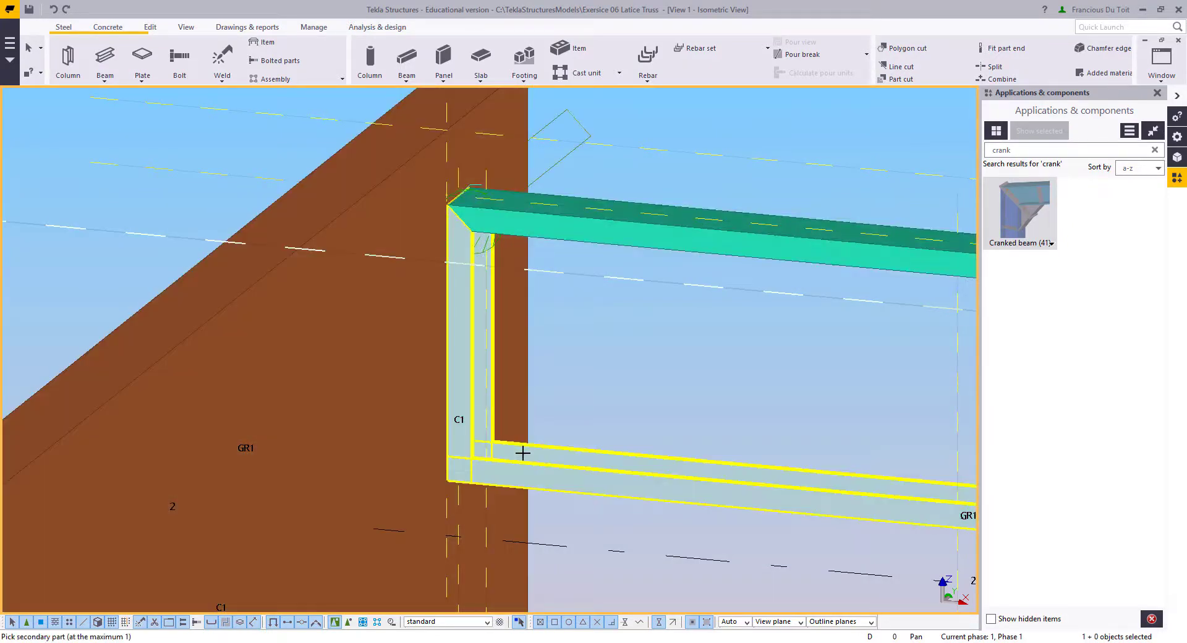
click(522, 453)
right_click(647, 352)
click(668, 361)
Step: Bring up the Grid GR1 view at the girder's upper corner by column F and display the parts transparently
scroll(634, 373, down, 5)
ctrl+middle_drag(634, 376, 530, 287)
scroll(530, 287, up, 6)
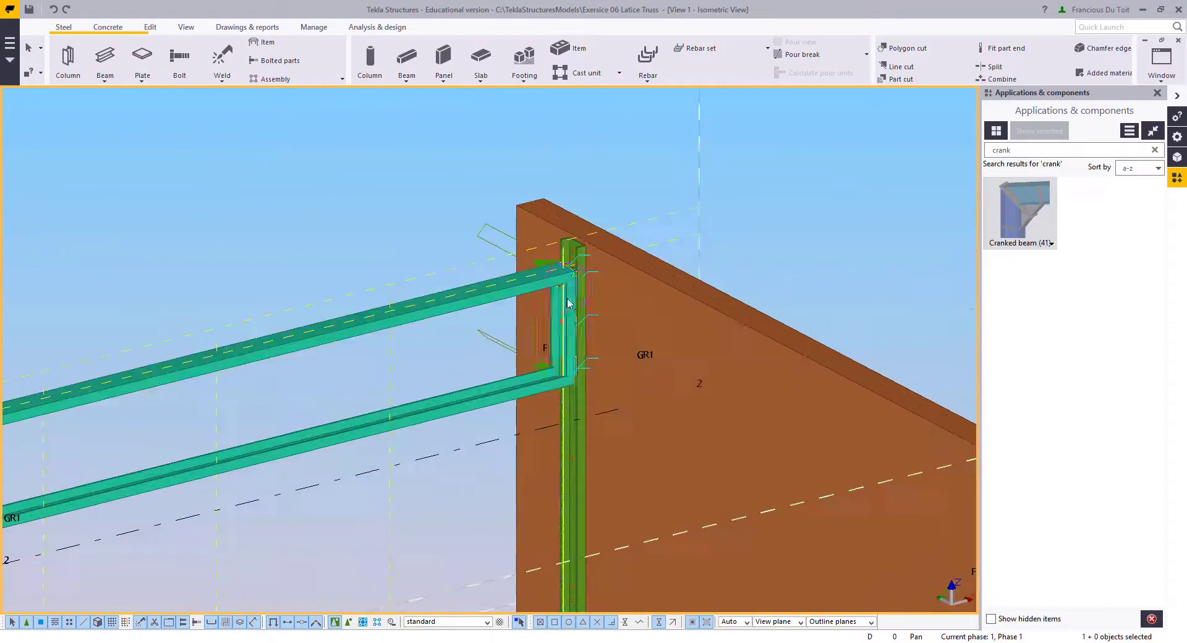
click(1162, 67)
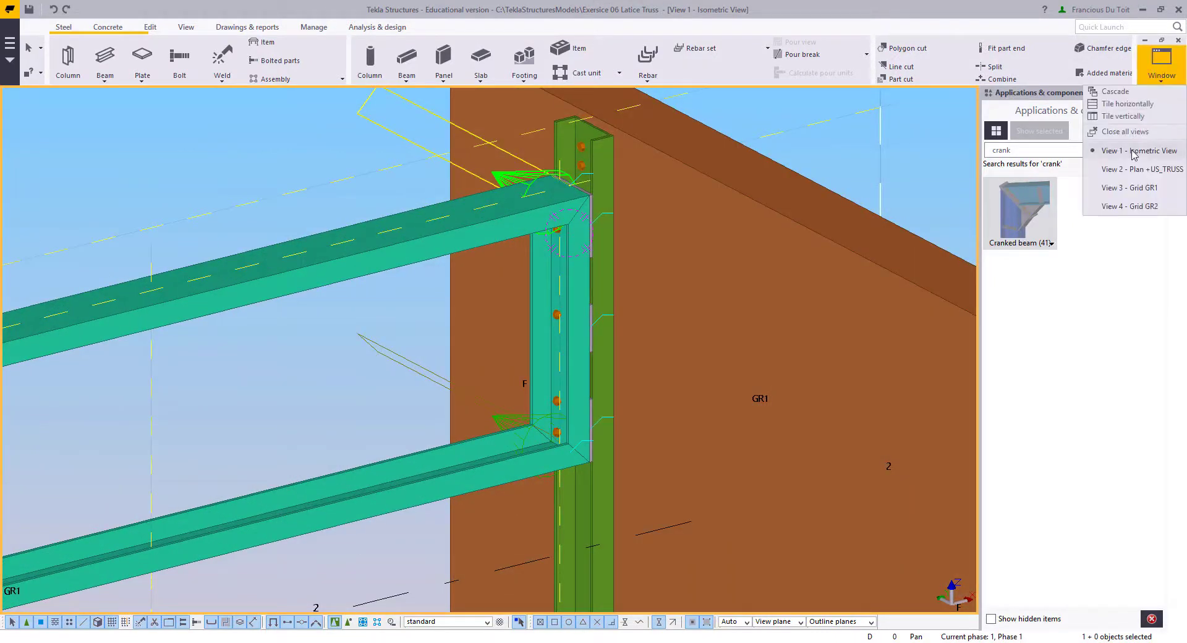
click(1129, 188)
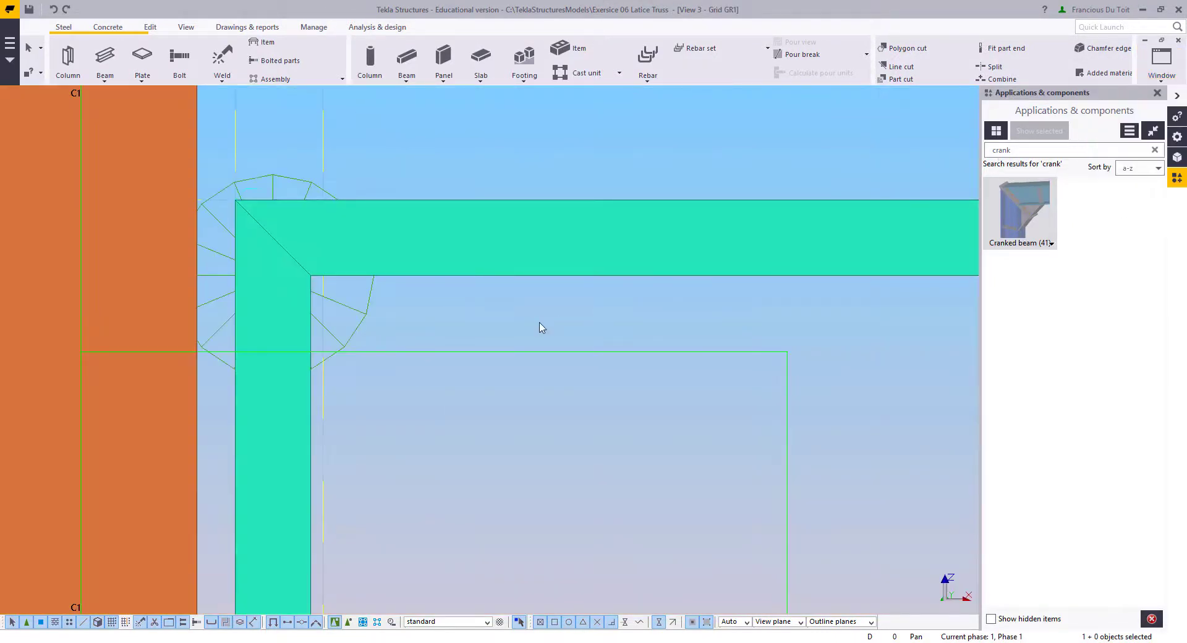
scroll(212, 300, down, 8)
scroll(347, 373, up, 6)
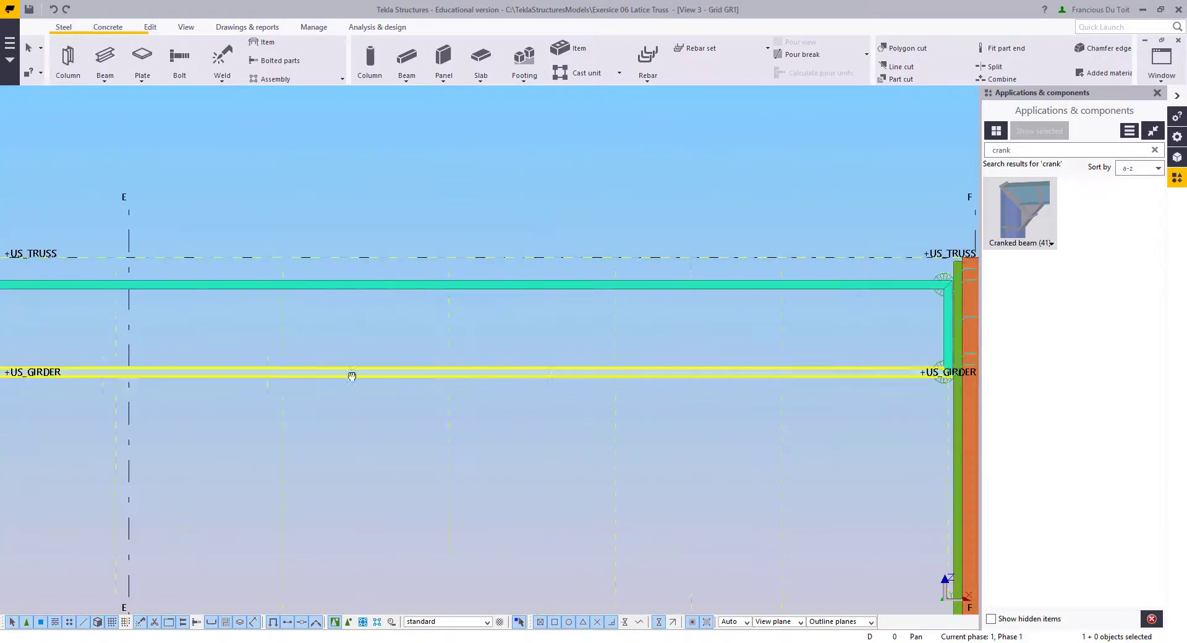
scroll(733, 239, up, 1)
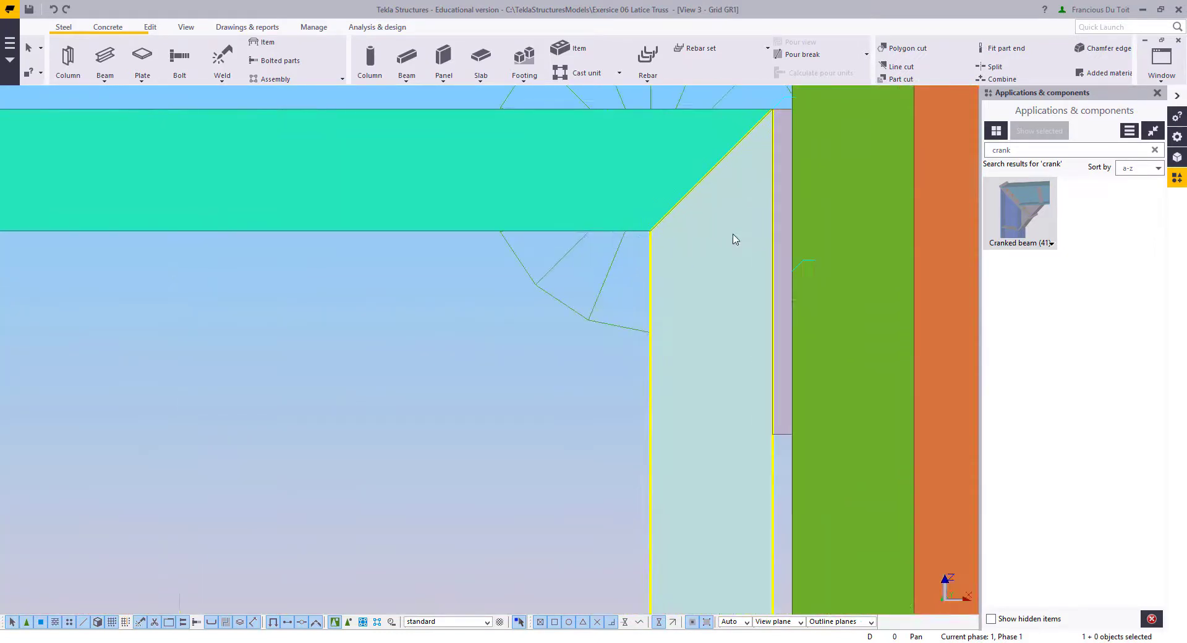
key(ctrl+2)
middle_drag(734, 238, 639, 279)
scroll(668, 244, up, 2)
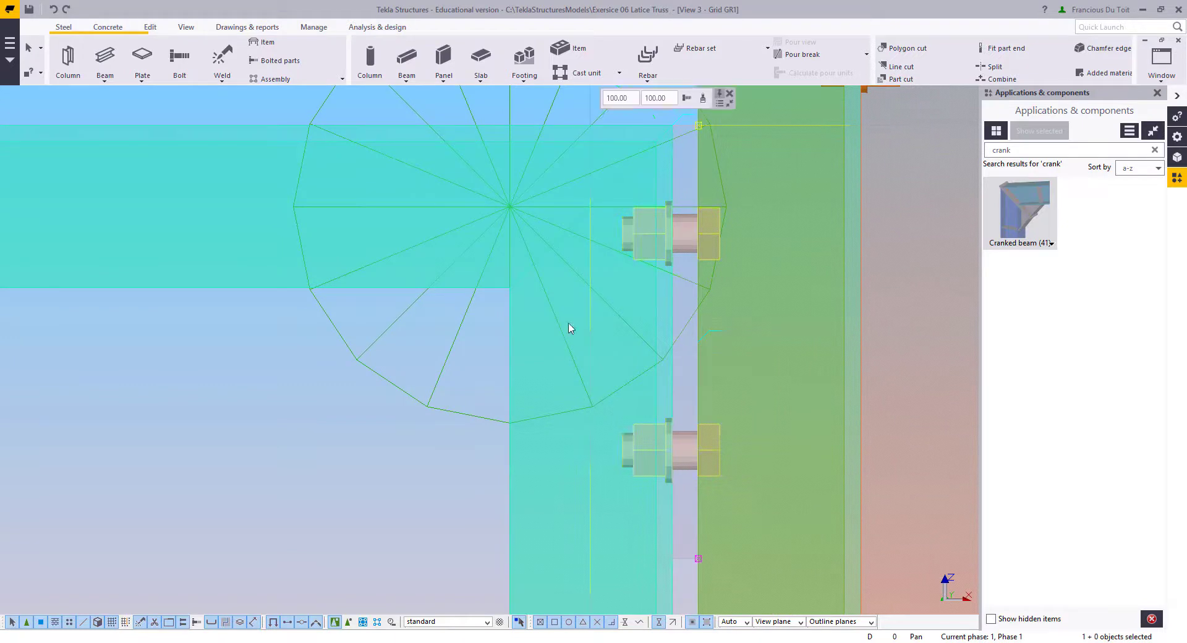
Step: Reassign the upper bolt group by column F with Bolt Parts so it joins the upper plate and the end vertical
scroll(576, 300, down, 2)
right_click(576, 294)
click(617, 422)
scroll(637, 476, up, 3)
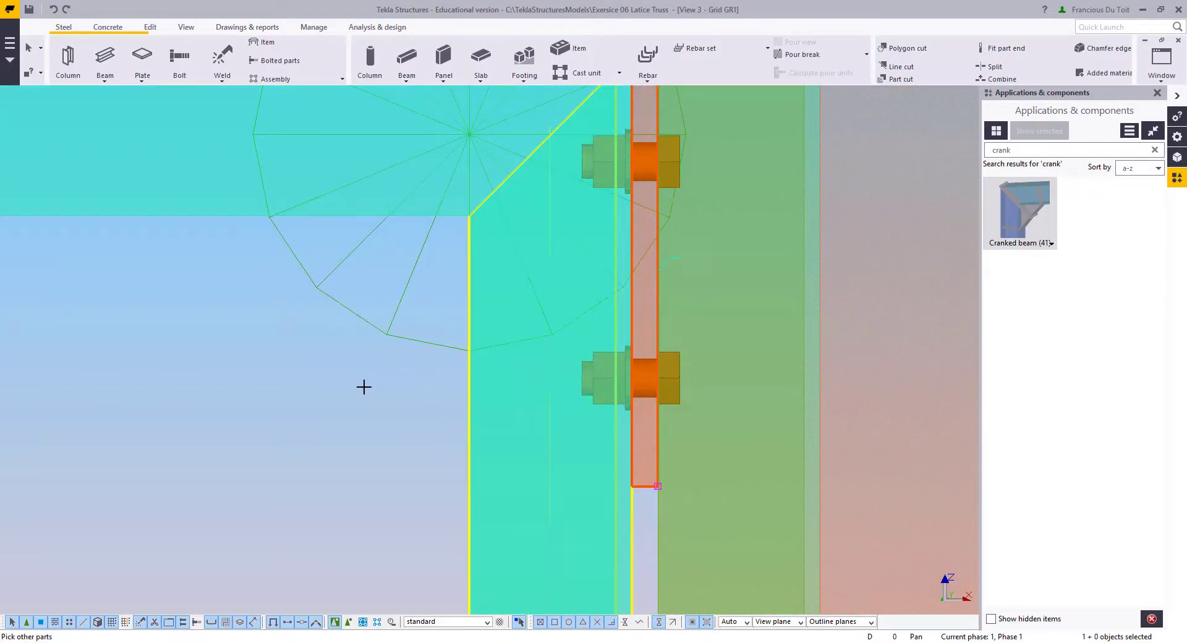
click(346, 377)
right_click(322, 310)
click(359, 318)
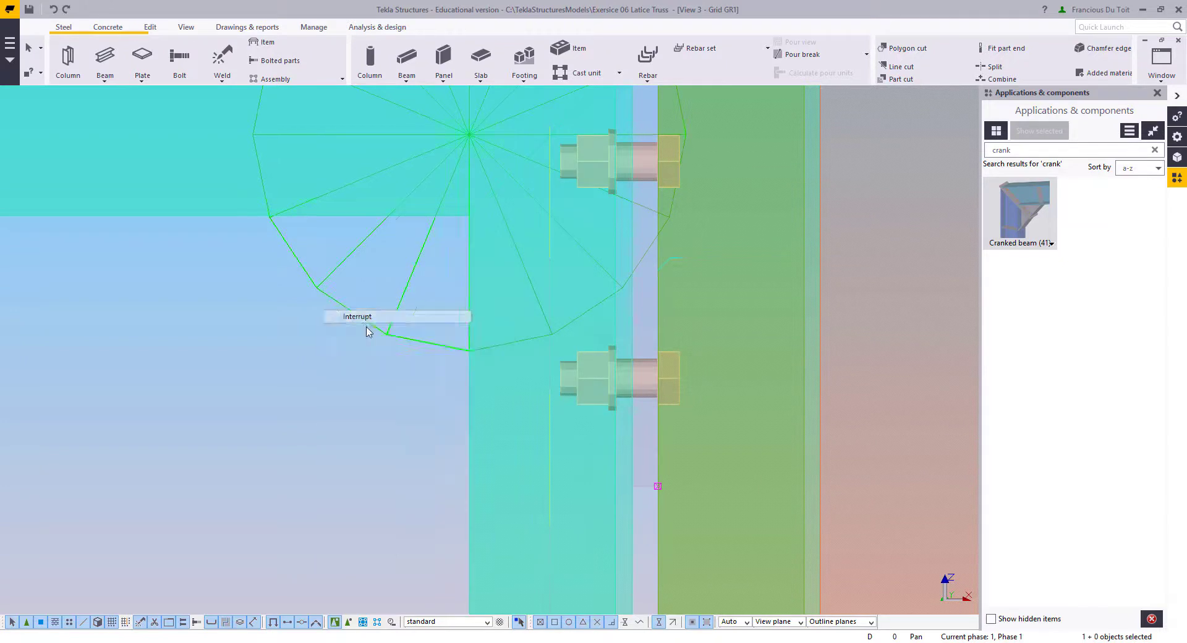
Step: Reassign the middle bolt by column F with Bolt Parts so it joins the middle plate and the end vertical
scroll(545, 340, up, 4)
right_click(522, 259)
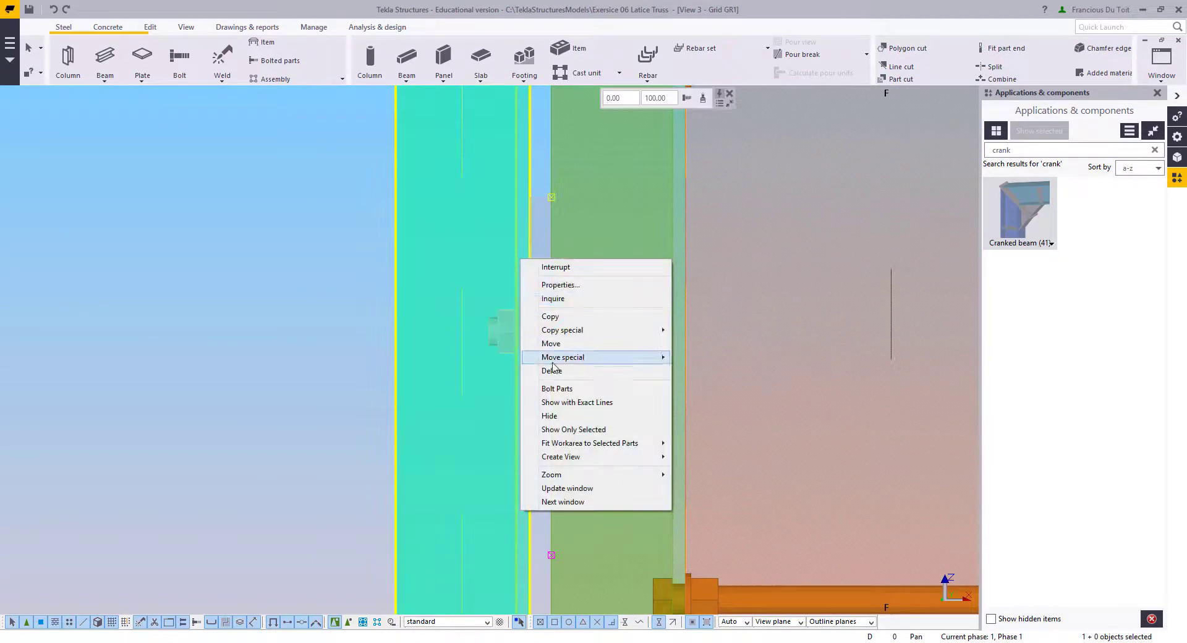
click(544, 387)
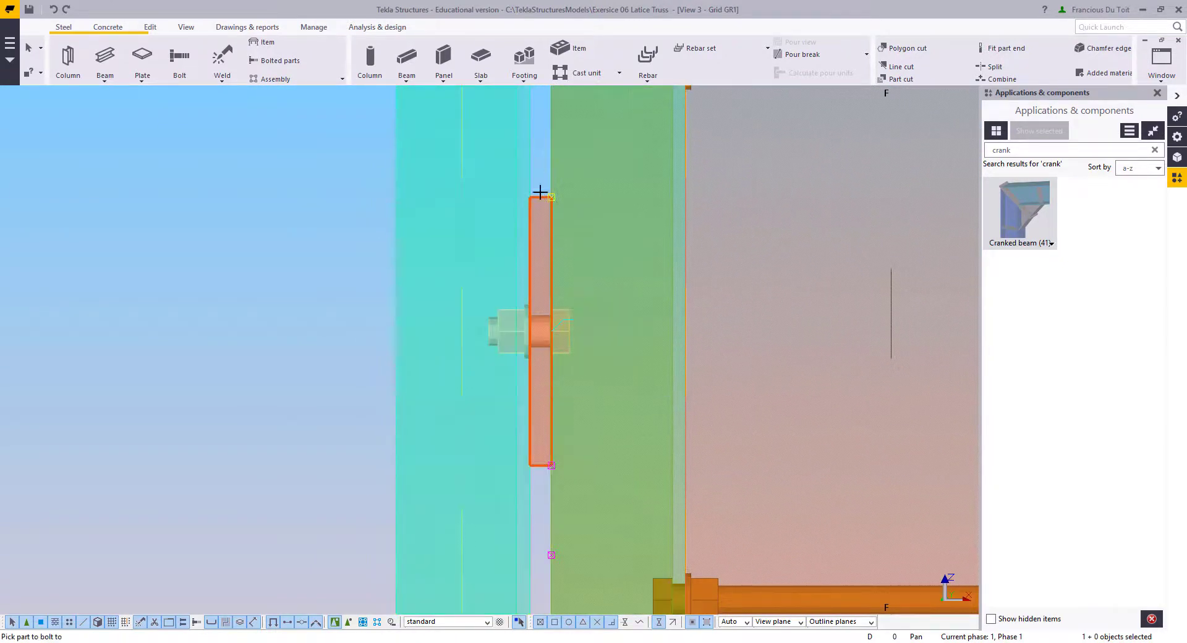
click(540, 194)
click(533, 179)
middle_click(532, 179)
Step: Reassign the lower bolt group by column F with Bolt Parts so it joins the lower plate and the end vertical
scroll(585, 148, down, 6)
scroll(561, 347, up, 5)
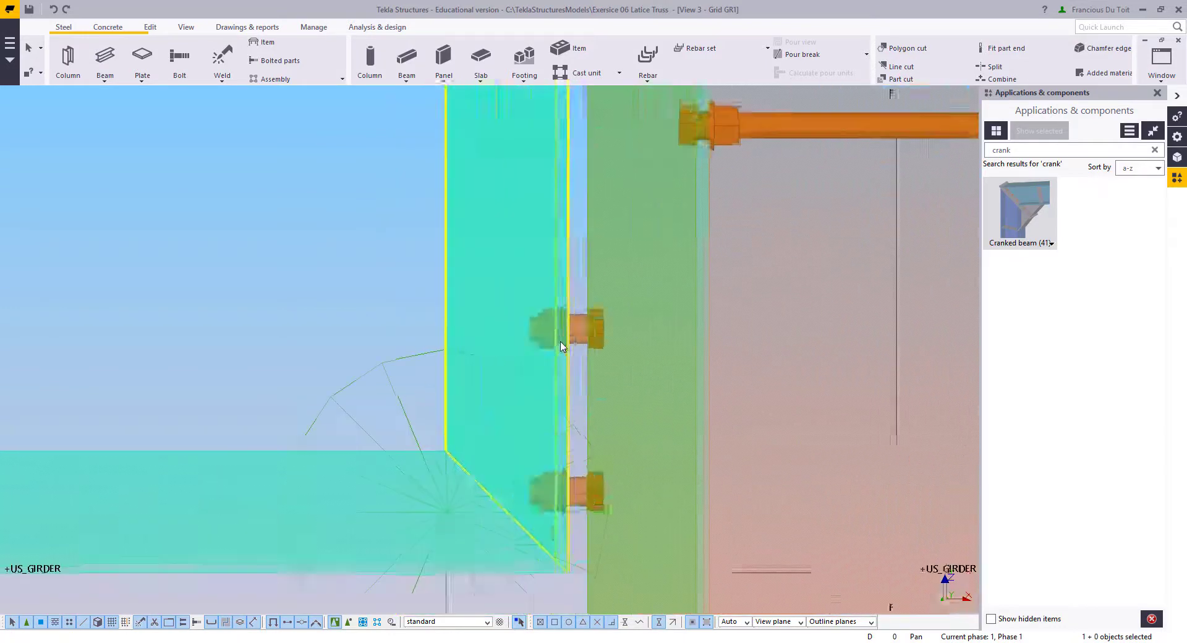
click(566, 325)
right_click(509, 264)
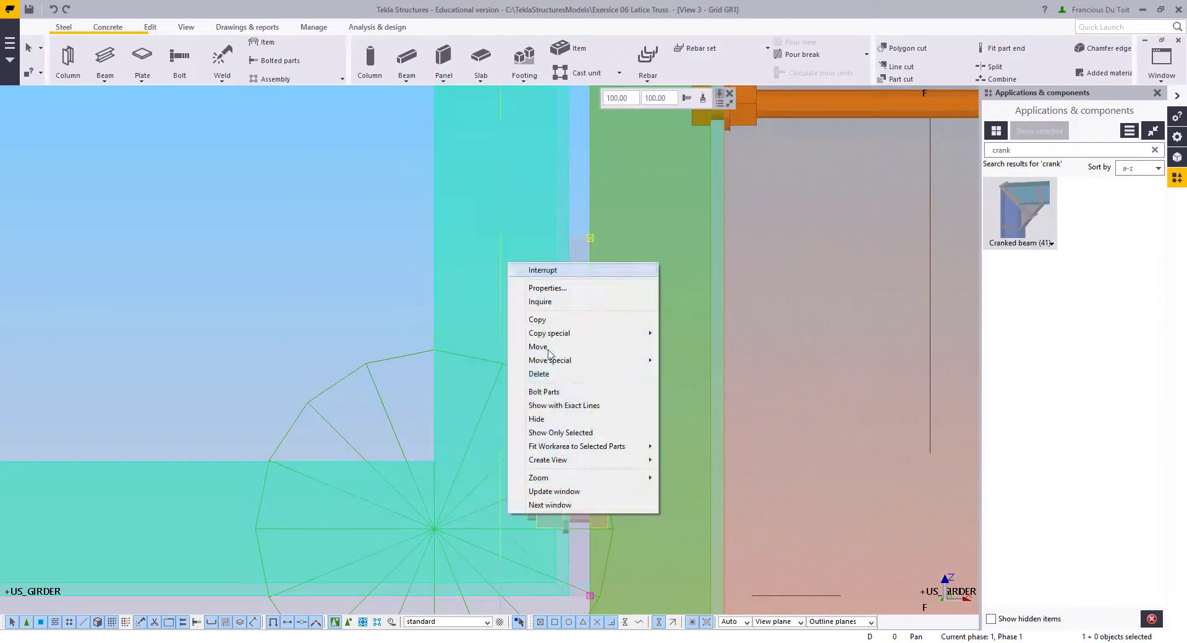
click(550, 391)
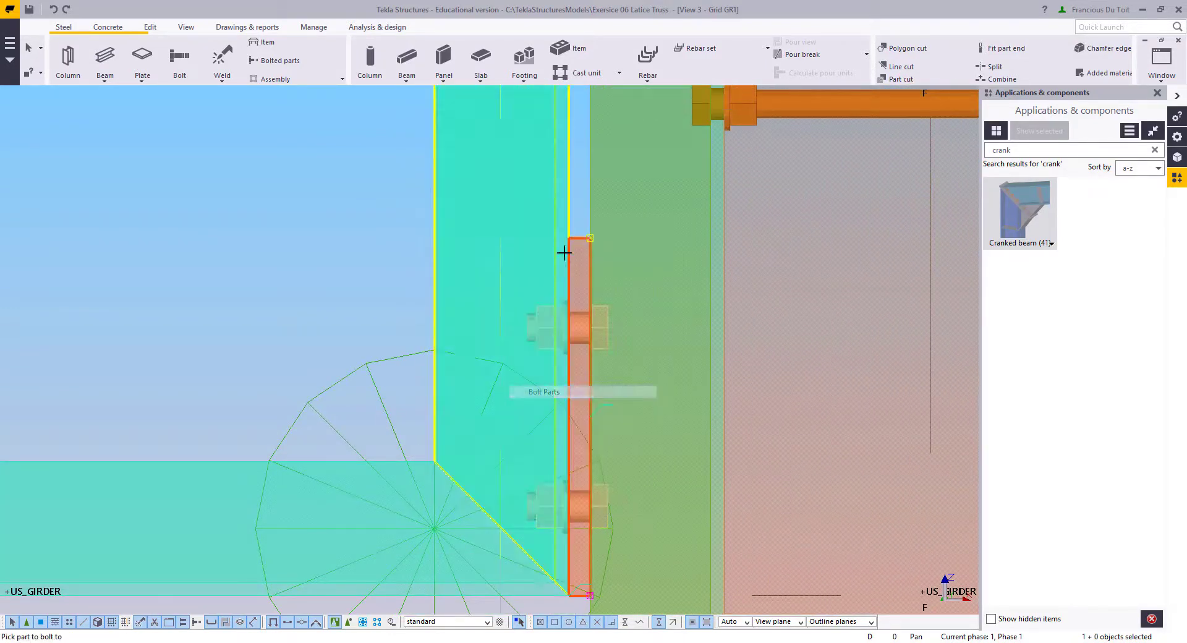
click(566, 215)
scroll(324, 206, down, 2)
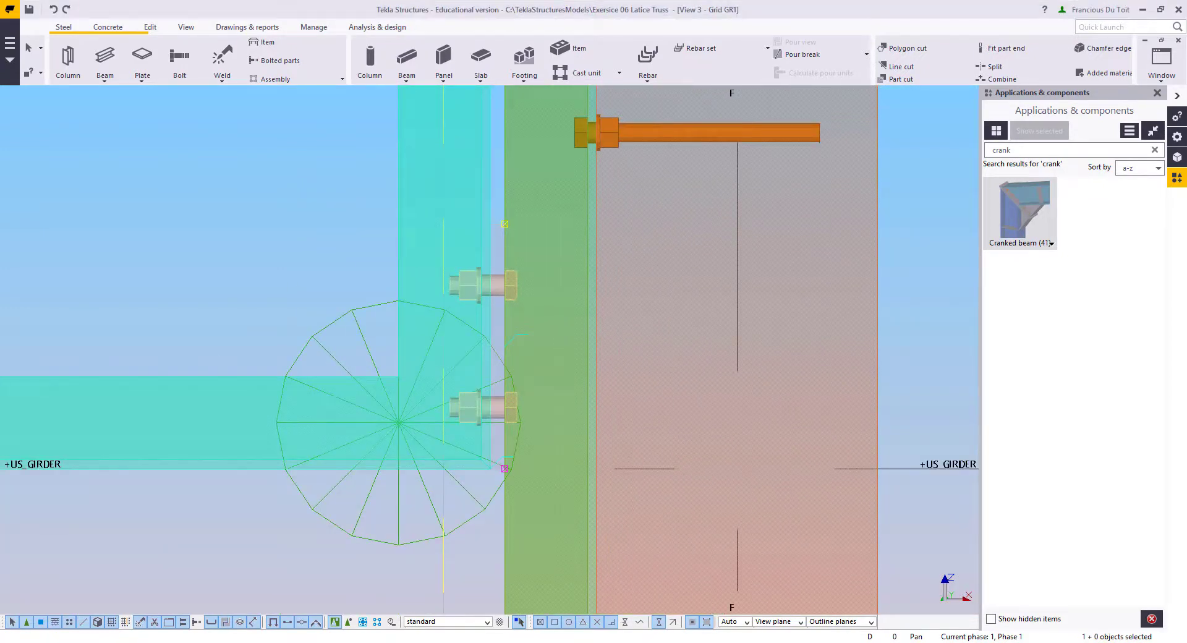
click(246, 236)
Step: Open the properties of the CHEMSET anchor bolts that fix the green steel member to column F
scroll(588, 456, down, 8)
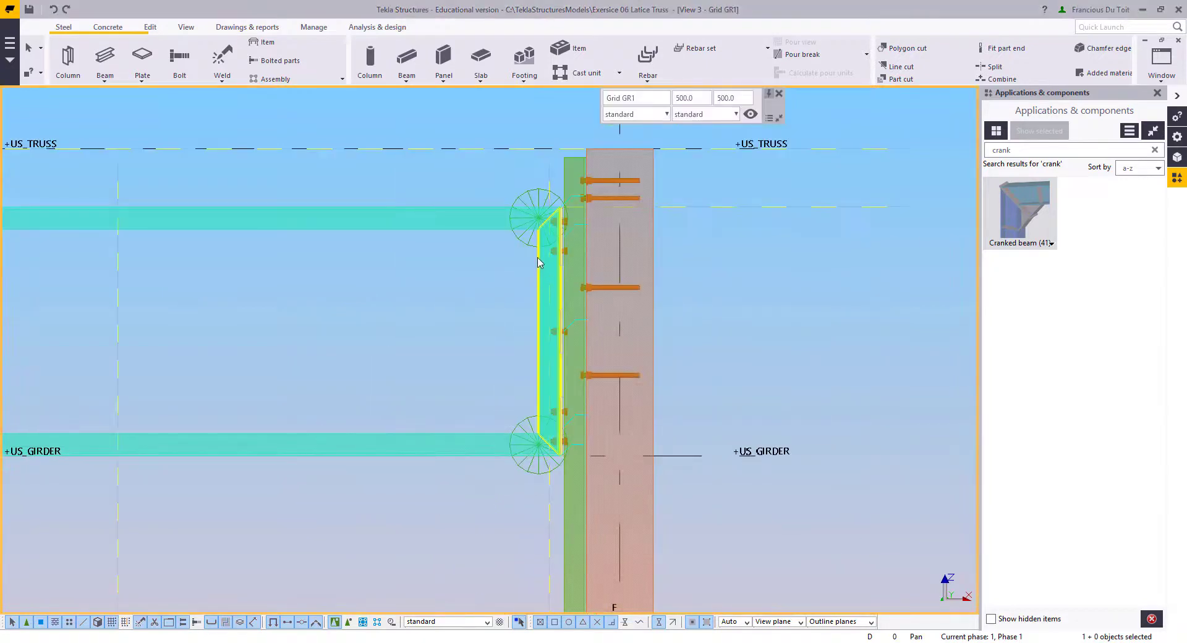
scroll(547, 227, up, 6)
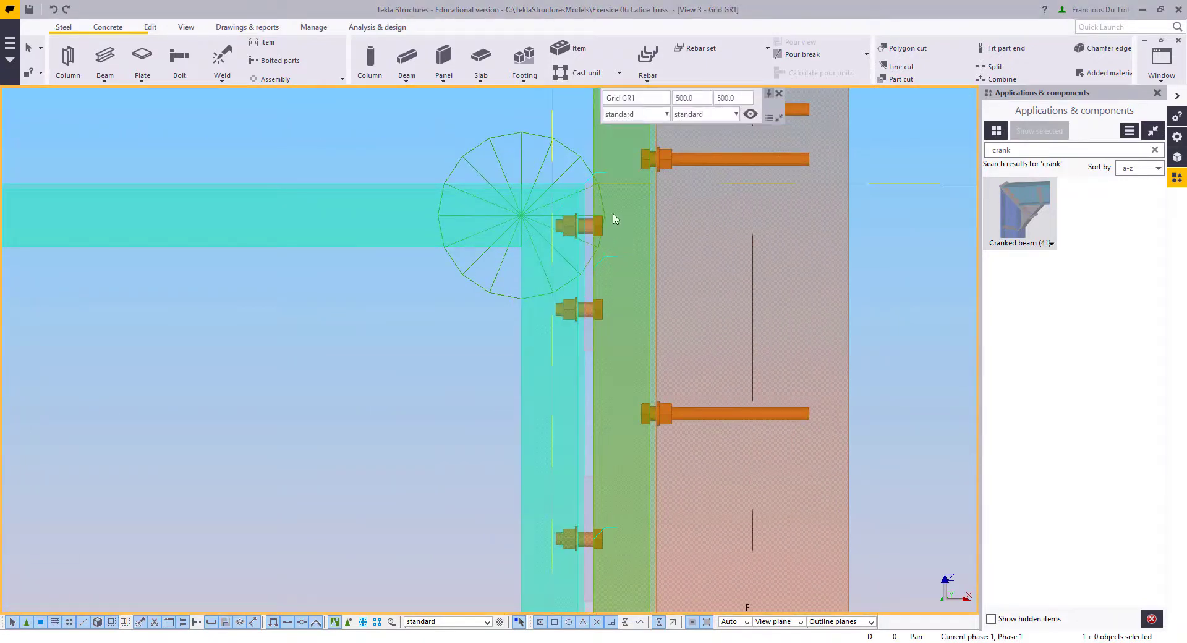
double_click(711, 159)
scroll(625, 289, down, 4)
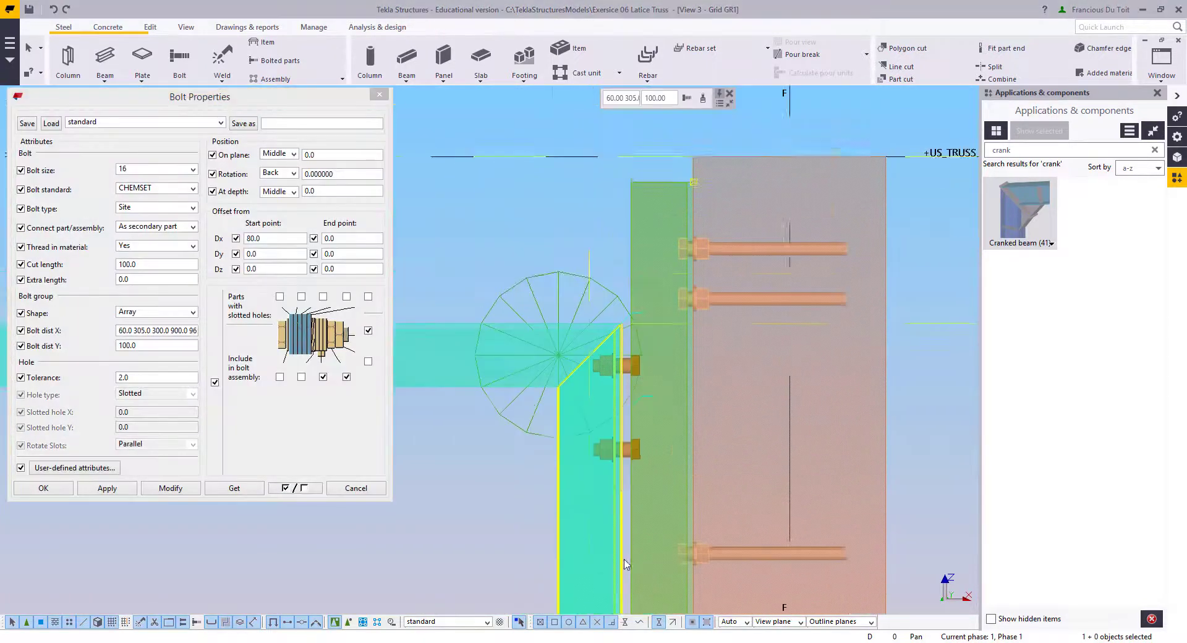
Step: Place size 16 CHEMSET bolts on the end vertical beside column C1, running from its upper outer corner to its lower outer corner
scroll(592, 461, down, 5)
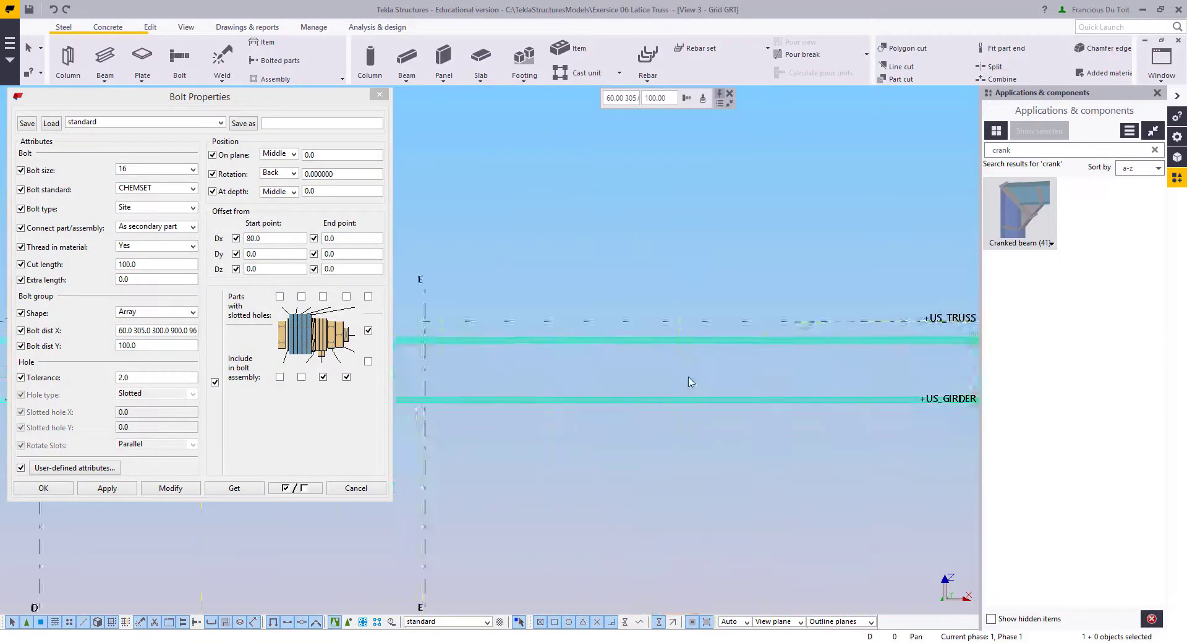
middle_drag(689, 384, 433, 333)
scroll(528, 276, up, 3)
scroll(527, 276, up, 5)
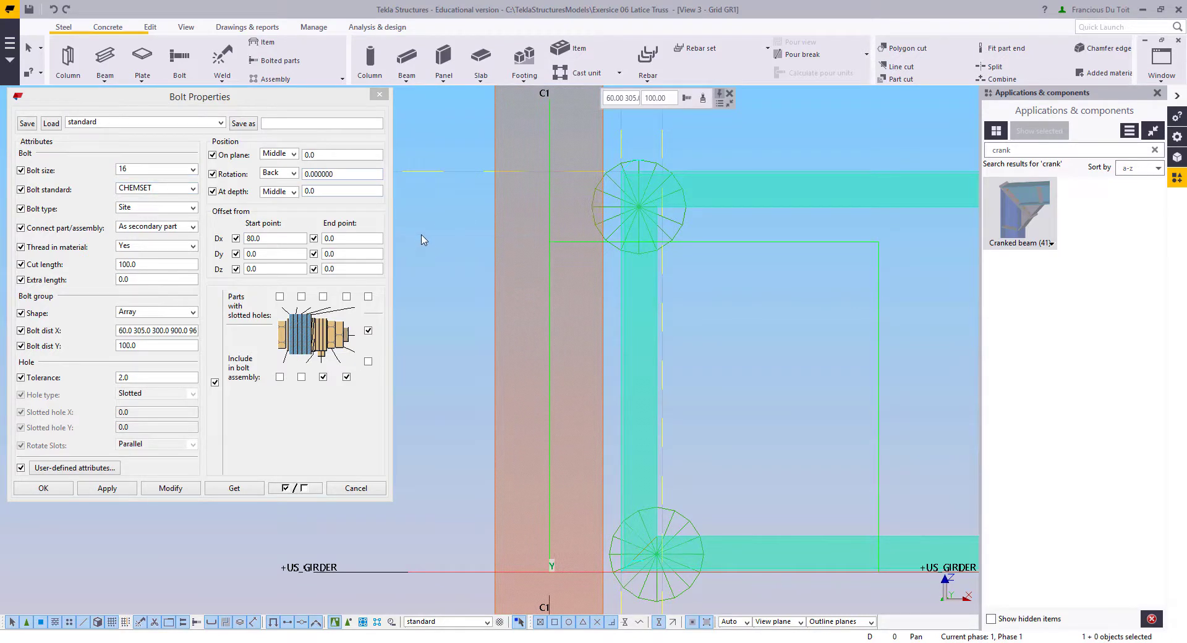
click(180, 59)
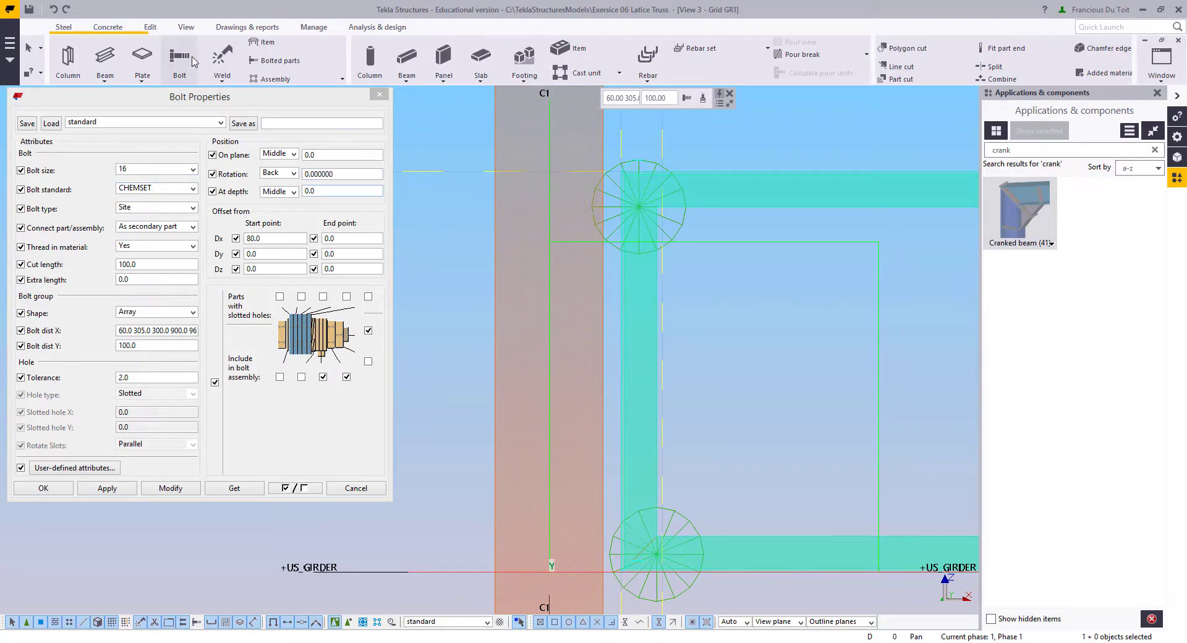
click(653, 270)
middle_click(625, 186)
click(621, 172)
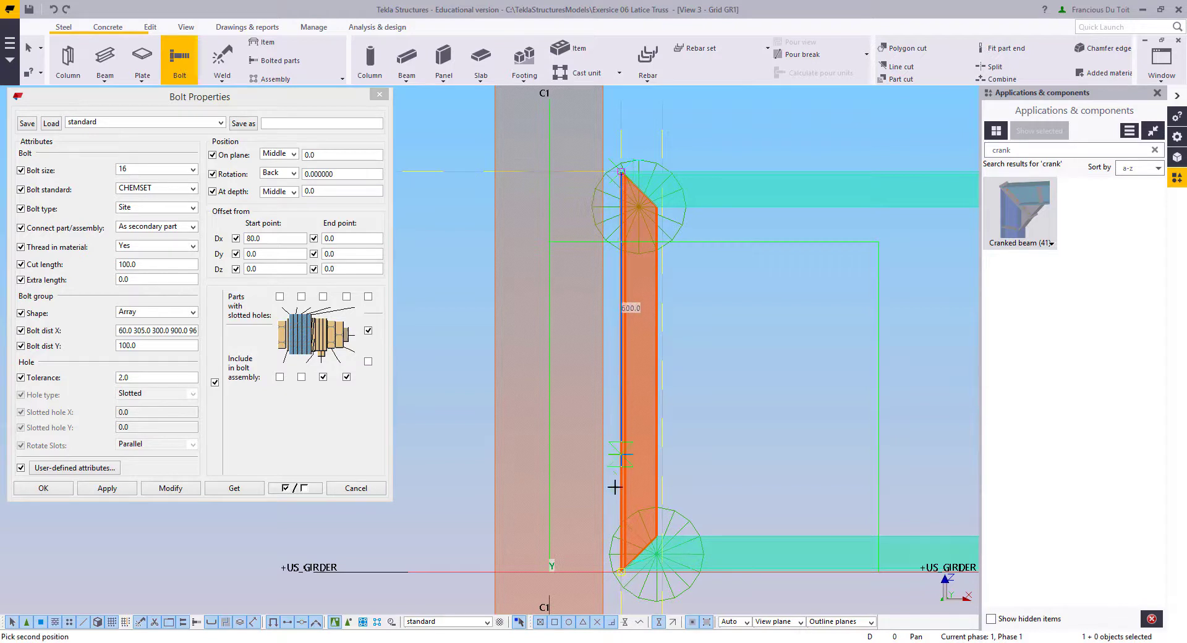
click(620, 569)
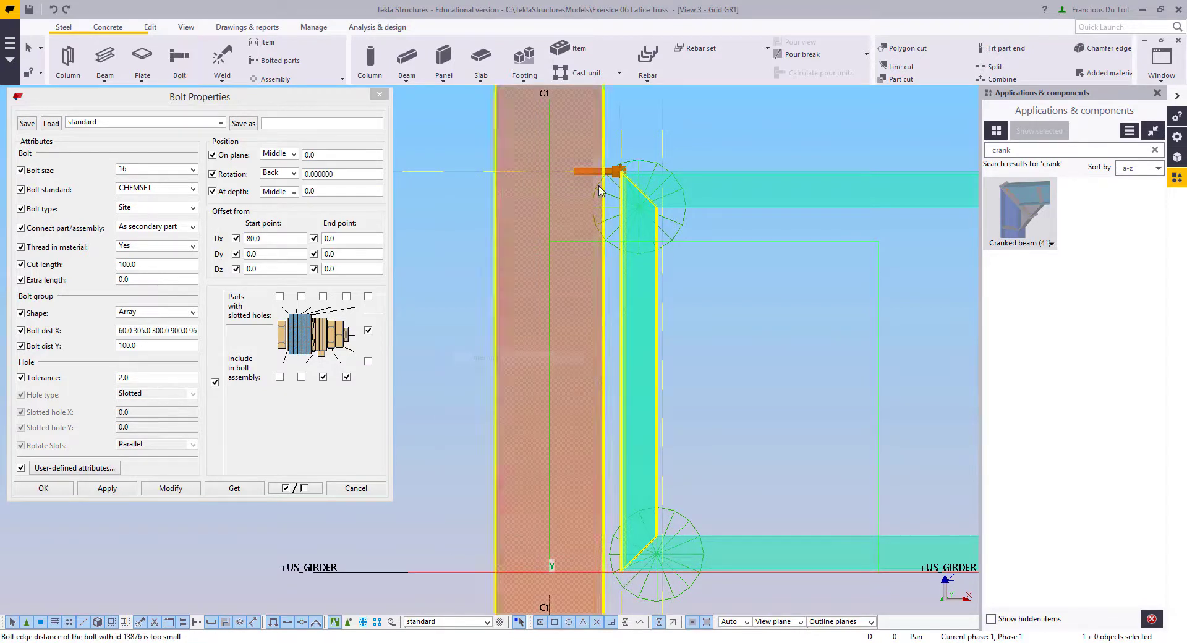
Step: Set the start-point Dx offset to 50 for the CHEMSET bolts beside column C1
click(586, 172)
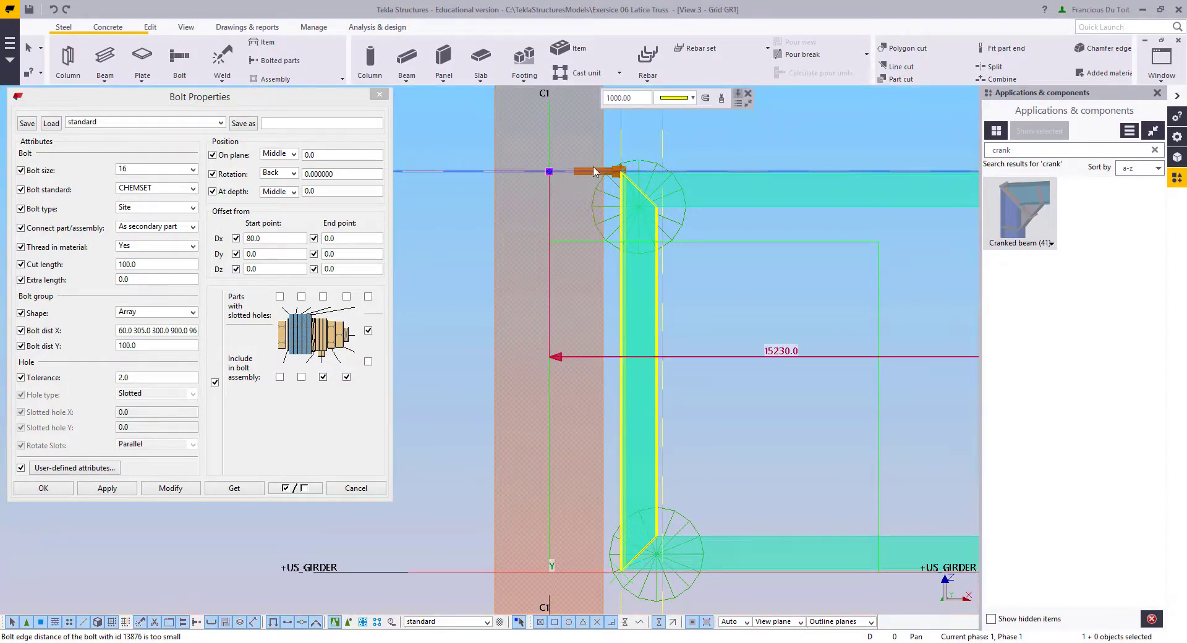
middle_drag(589, 195, 557, 305)
scroll(557, 272, up, 4)
click(561, 287)
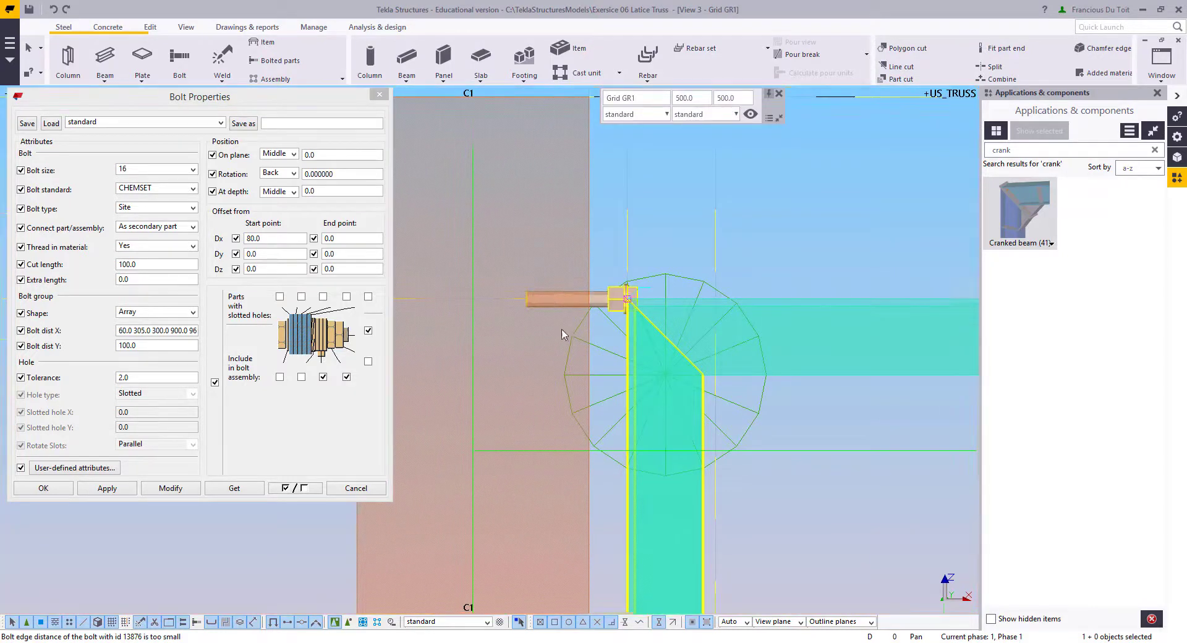
scroll(561, 336, down, 2)
click(201, 239)
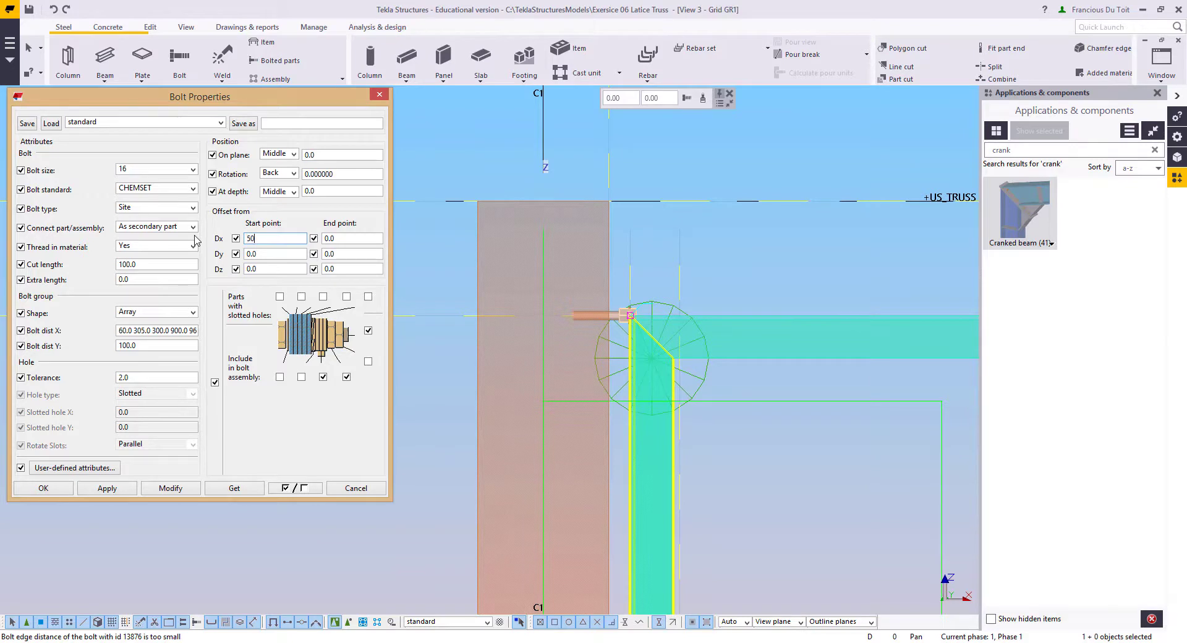
Step: Set the bolt group's X spacing beside column C1 to 50.0 100.0 2*275.0 100.0 and modify the bolts
click(129, 330)
key(End)
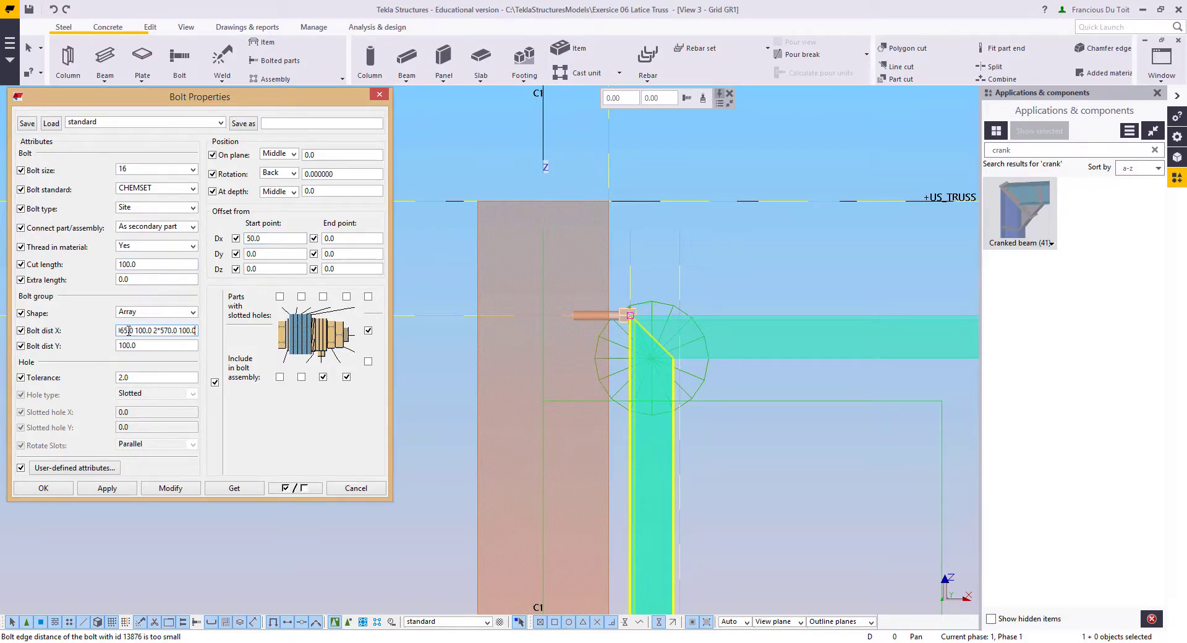
key(ctrl+a)
text(60.0 305.0 300)
key(BackSpace)
key(BackSpace)
key(BackSpace)
key(BackSpace)
key(BackSpace)
key(BackSpace)
key(BackSpace)
key(BackSpace)
key(BackSpace)
key(BackSpace)
key(BackSpace)
key(BackSpace)
key(BackSpace)
key(BackSpace)
click(170, 488)
middle_drag(741, 310, 705, 161)
scroll(706, 162, down, 1)
middle_drag(710, 404, 708, 322)
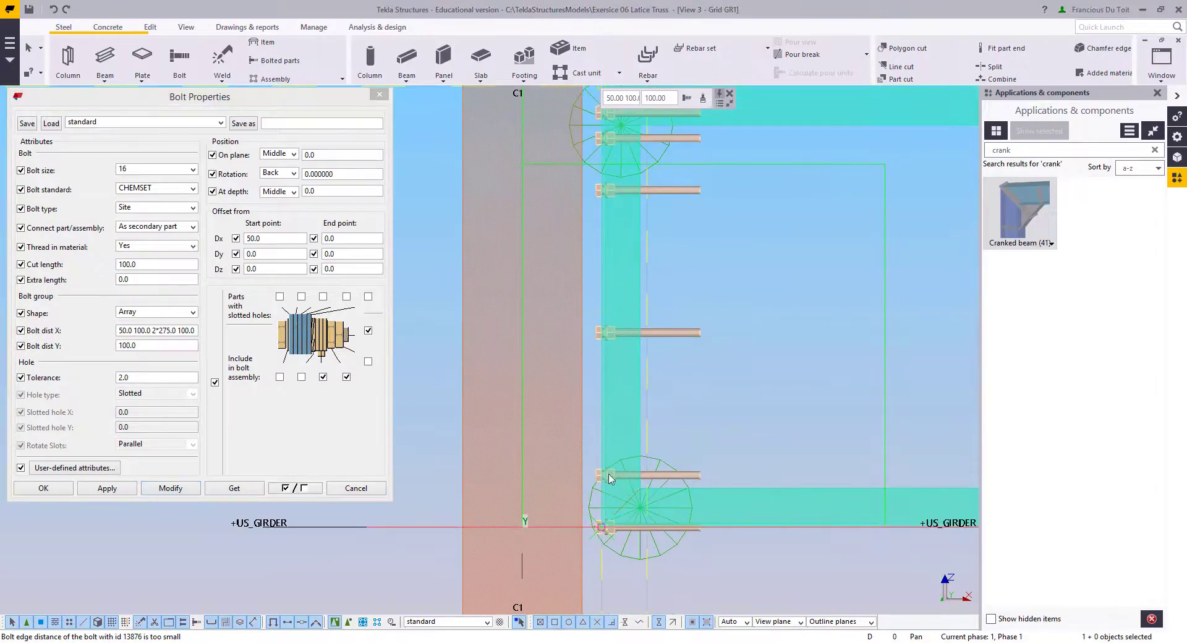
Step: Remove the first 50.0 spacing so the bolt group's X distances read 100.0 2*275.0 100.0, and modify the bolts
click(182, 332)
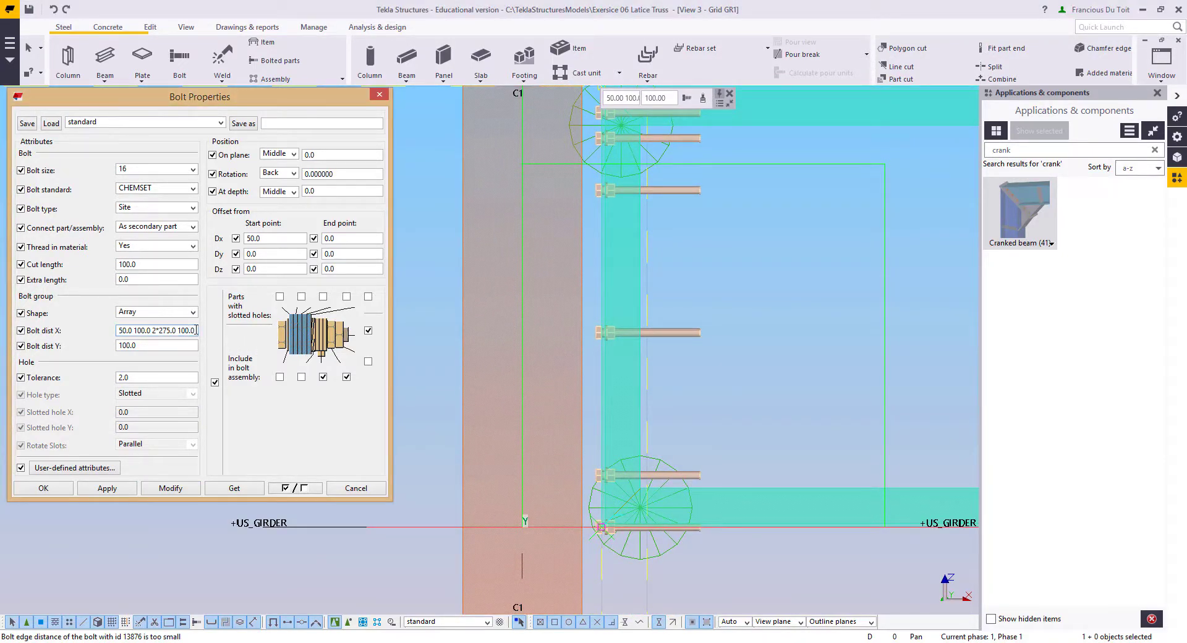
middle_drag(739, 281, 690, 351)
scroll(691, 394, down, 1)
click(134, 330)
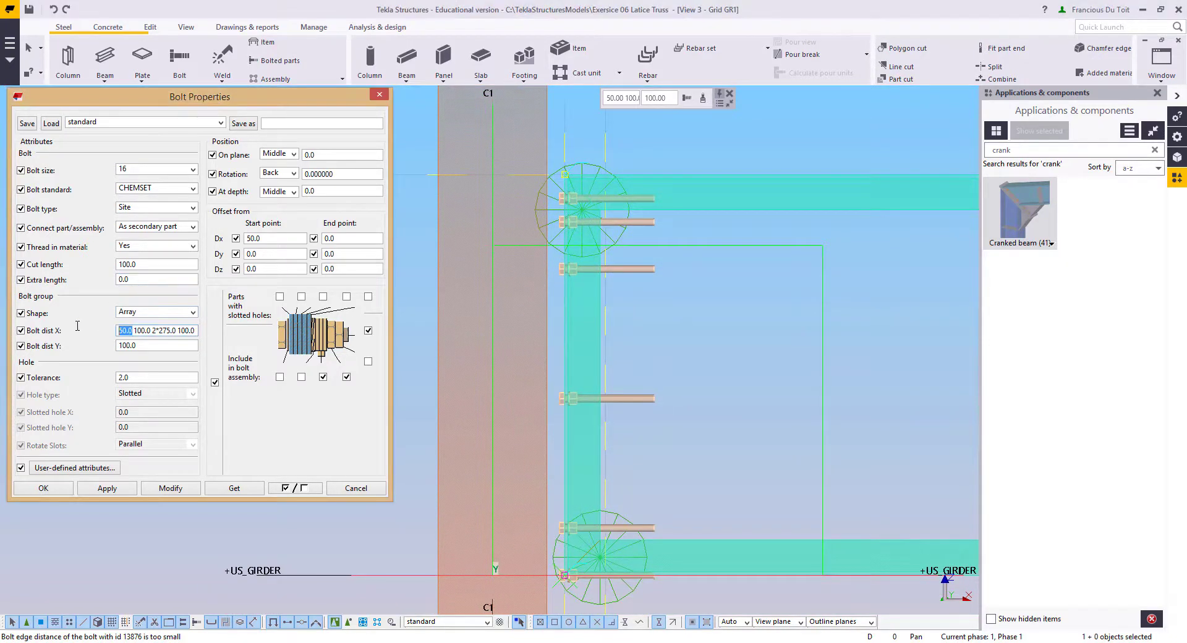
key(BackSpace)
key(BackSpace)
key(BackSpace)
key(BackSpace)
key(BackSpace)
click(171, 488)
middle_drag(657, 425, 662, 441)
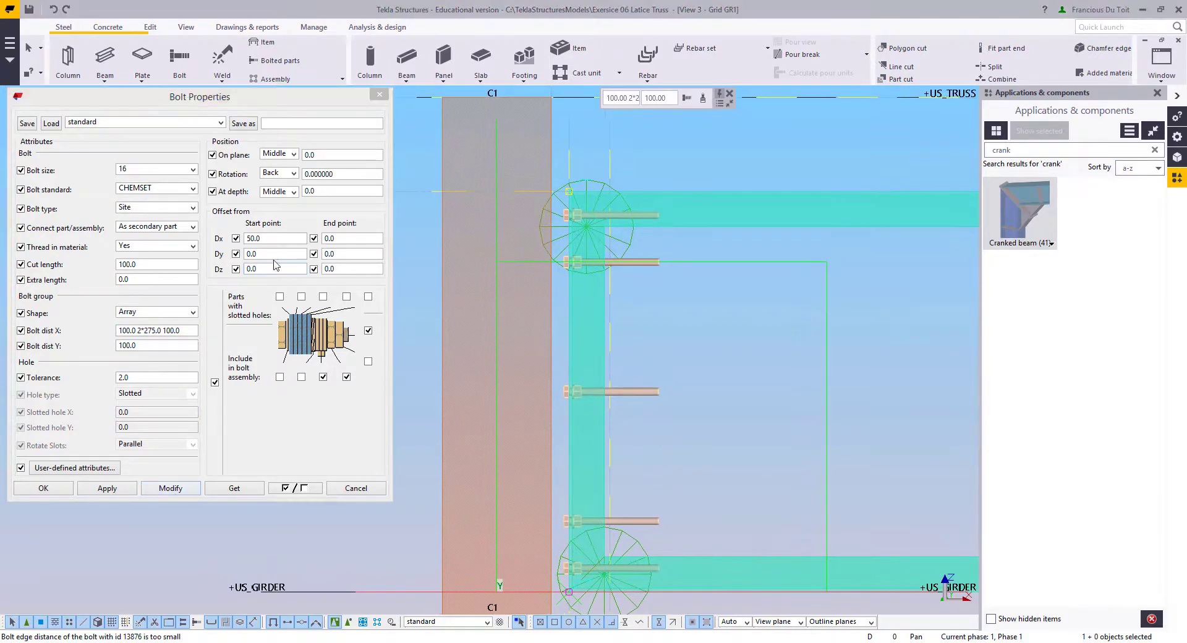
Step: Rotate the bolt group beside column C1 by 180 degrees and close its properties
double_click(328, 173)
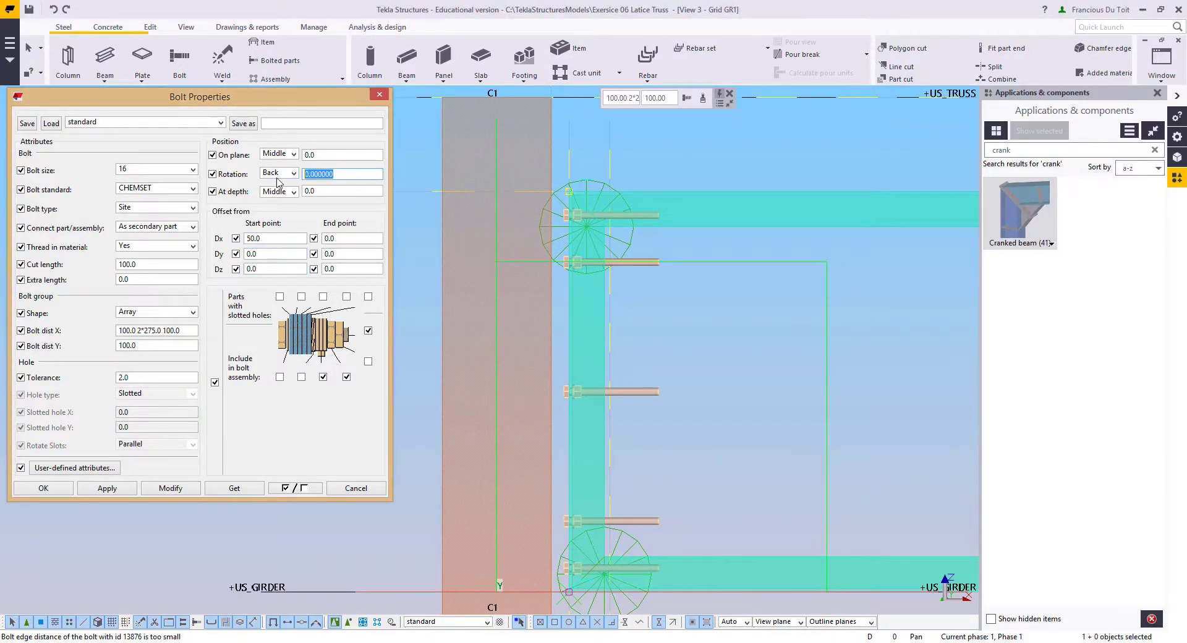
text(180)
click(170, 488)
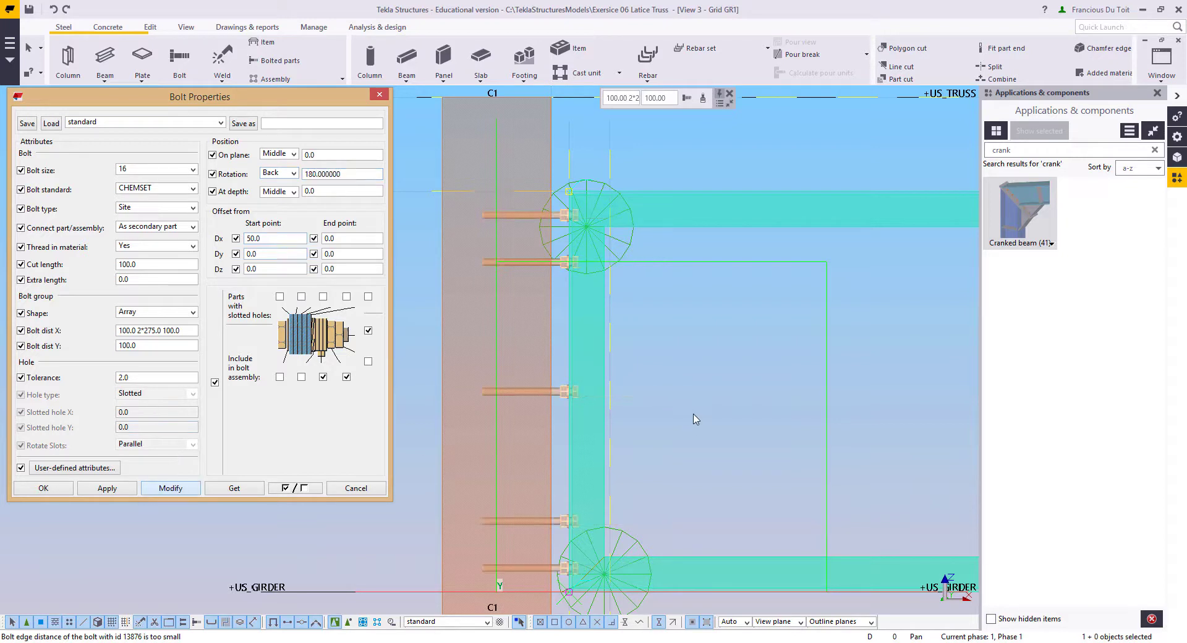
middle_drag(562, 505, 537, 482)
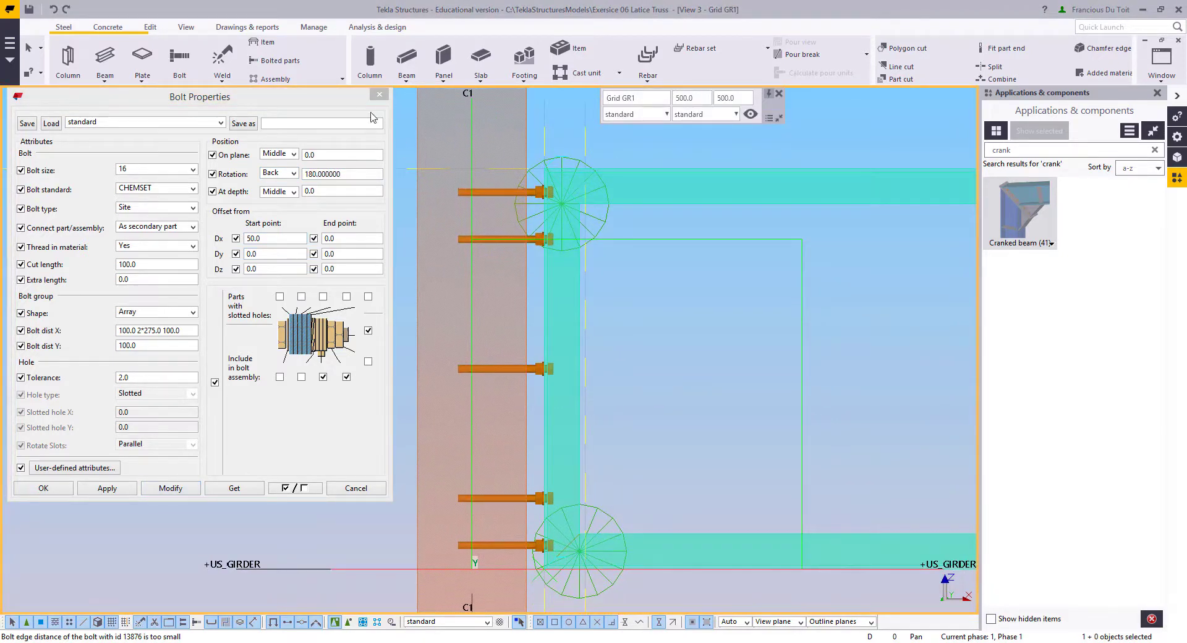
click(379, 94)
Step: Redraw the grid GR1 view and examine the bolted end at column C1 and the chords along the truss
right_click(352, 231)
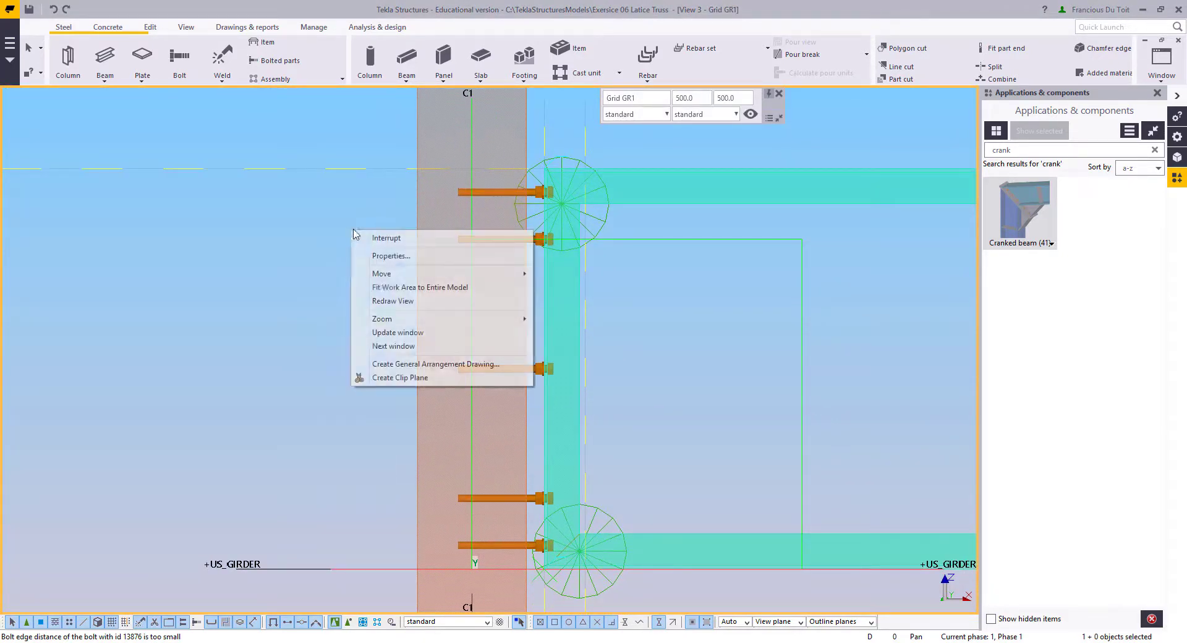
click(392, 303)
scroll(294, 330, down, 6)
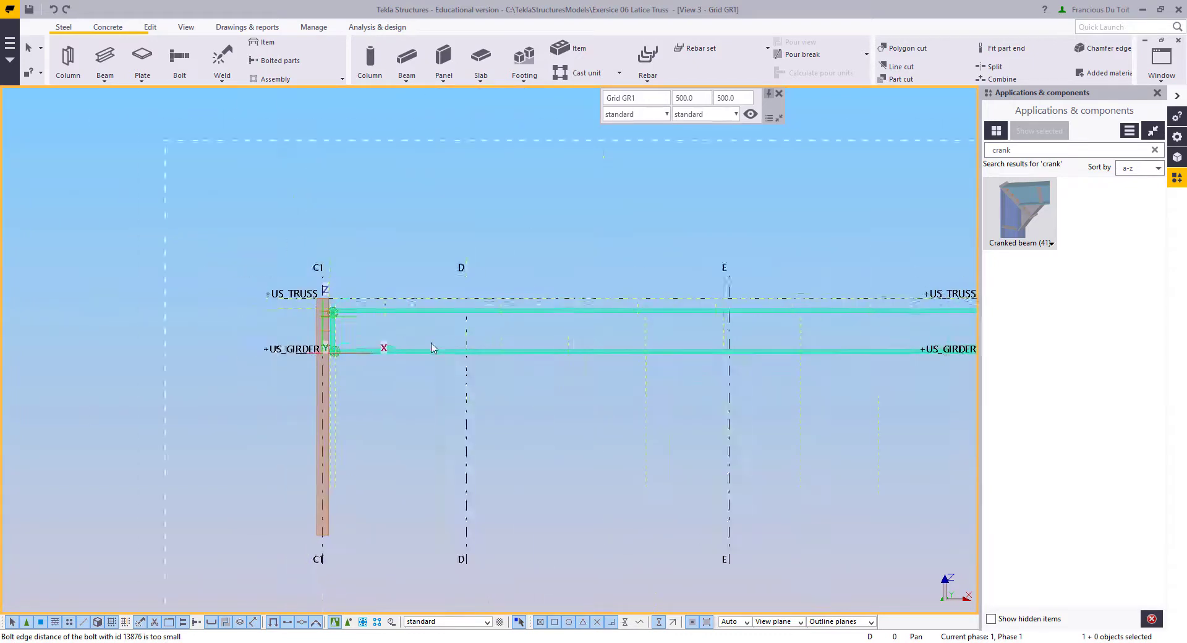
middle_drag(182, 326, 232, 316)
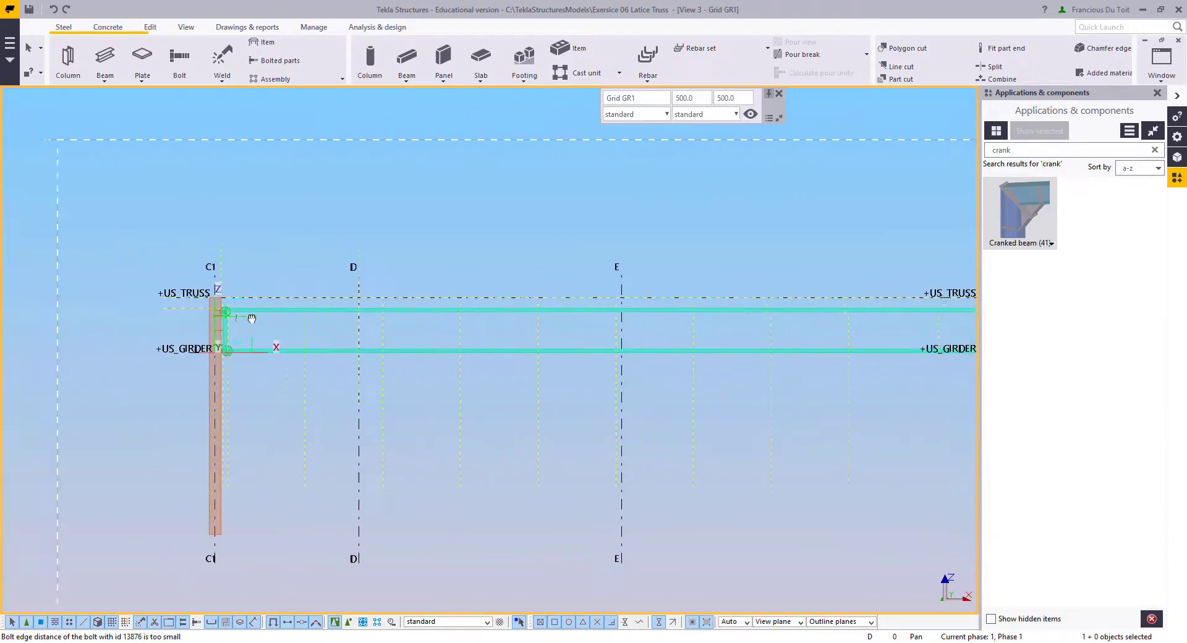
scroll(226, 335, up, 7)
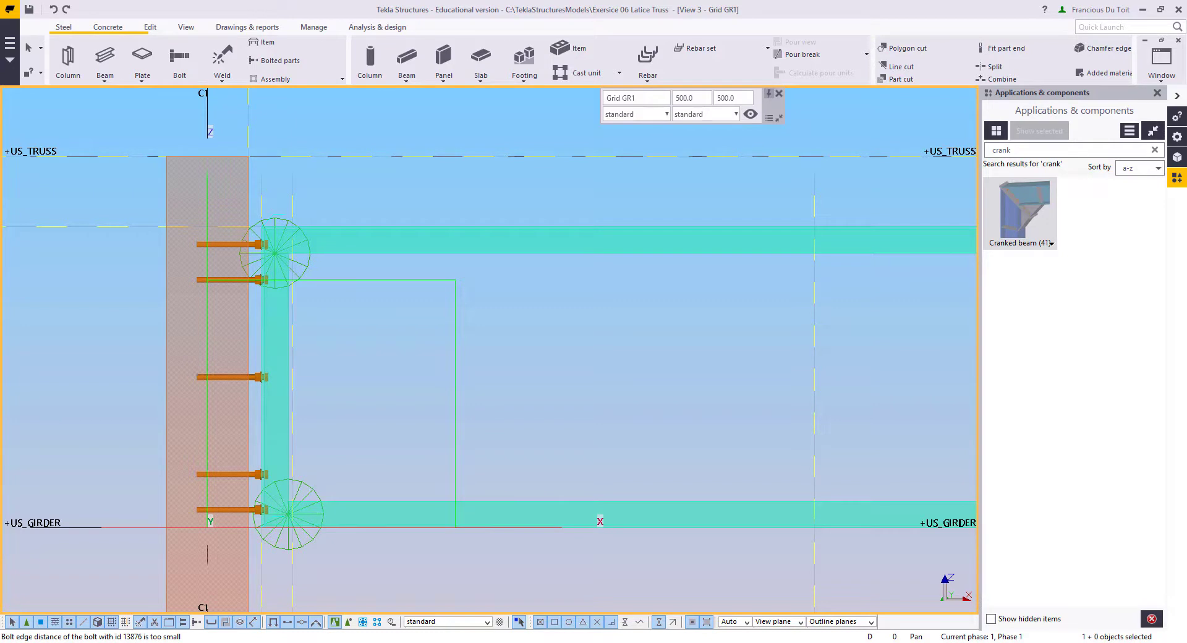
scroll(344, 294, down, 4)
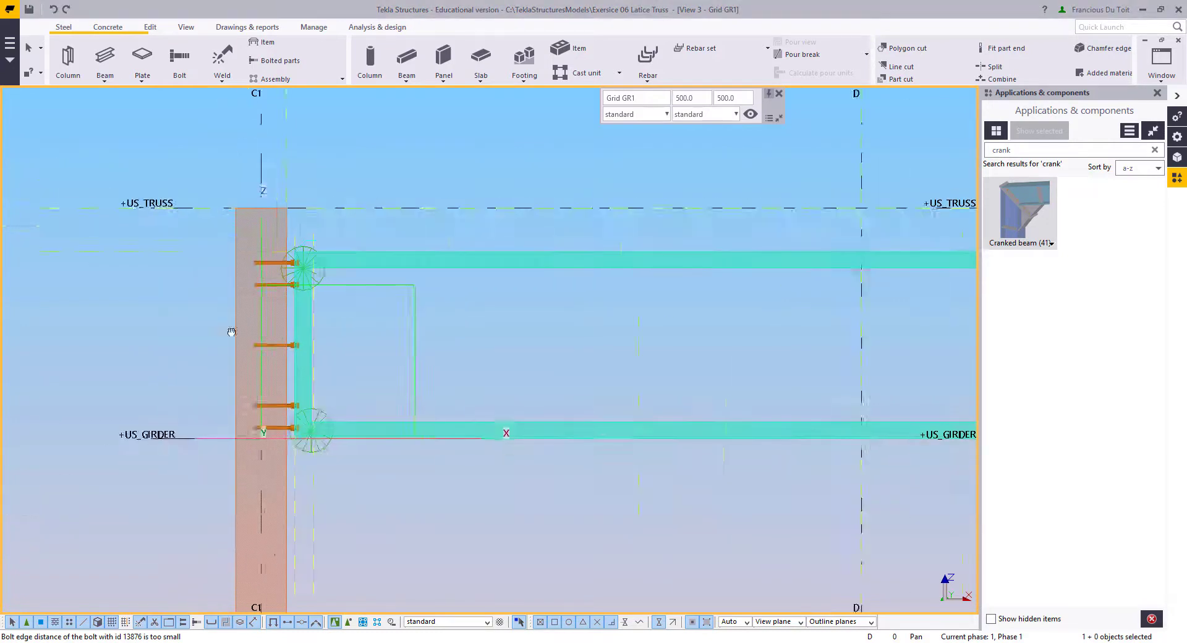
middle_drag(659, 374, 413, 398)
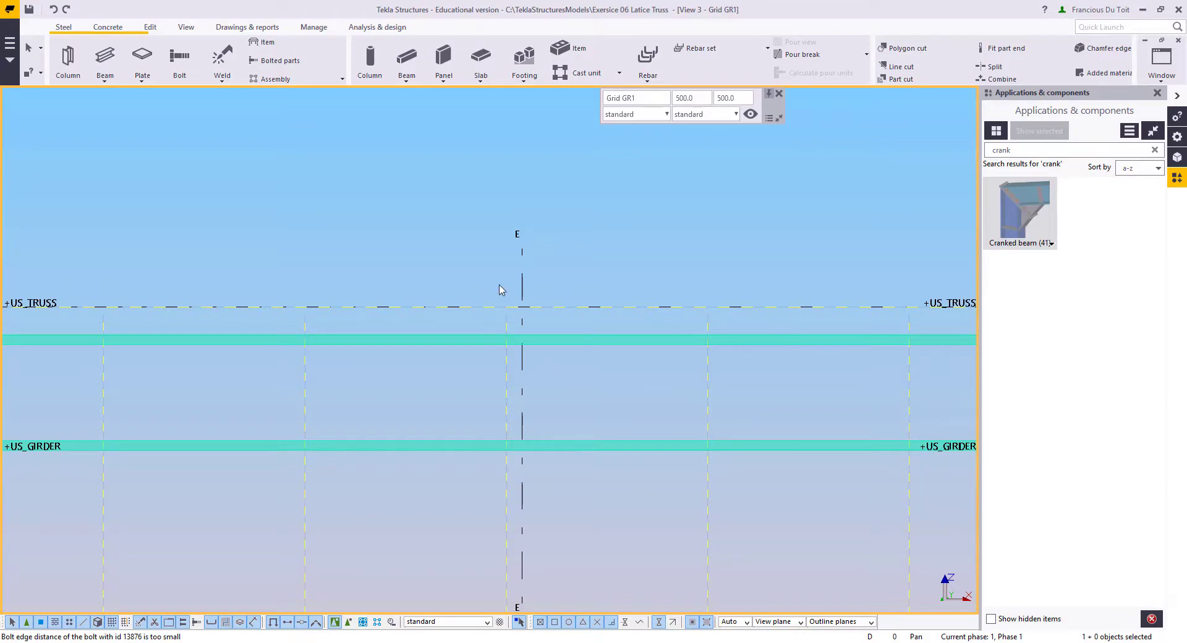
scroll(460, 371, down, 5)
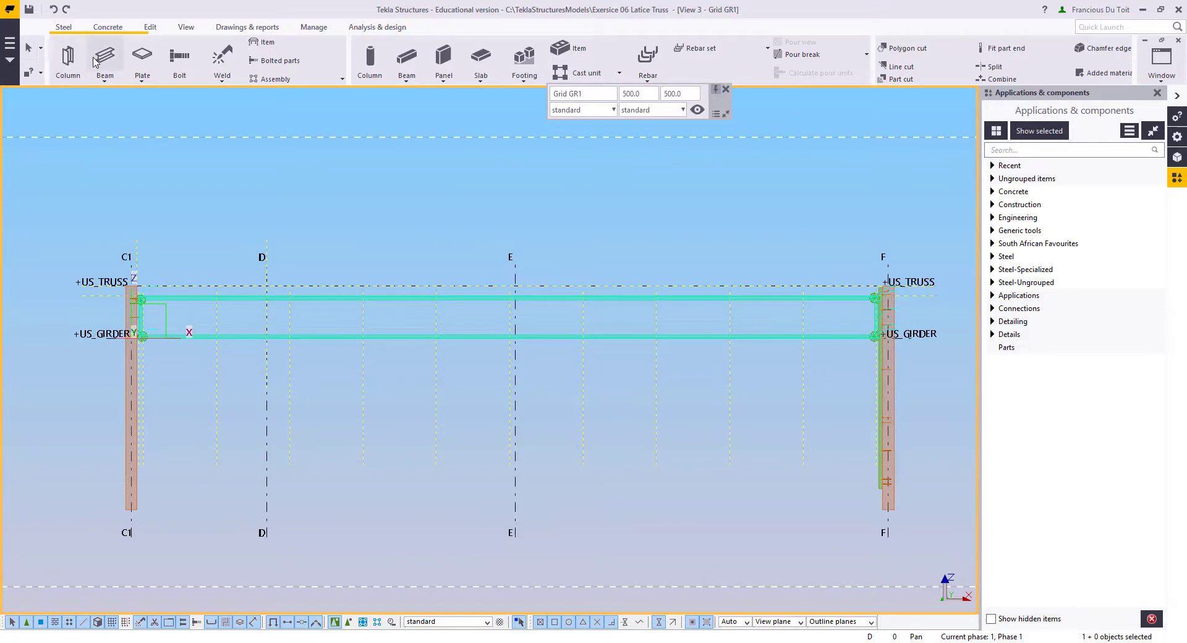
Step: Configure the steel beam properties with name LACING, an empty assembly prefix and profile L50*50*5
double_click(94, 62)
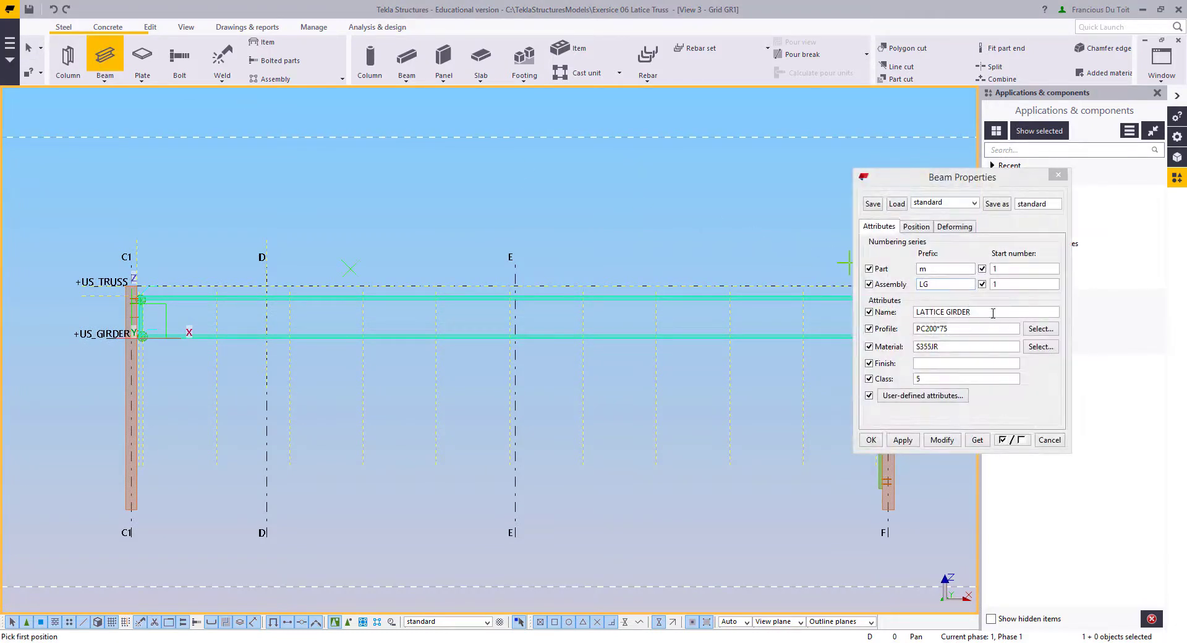
text(LACING)
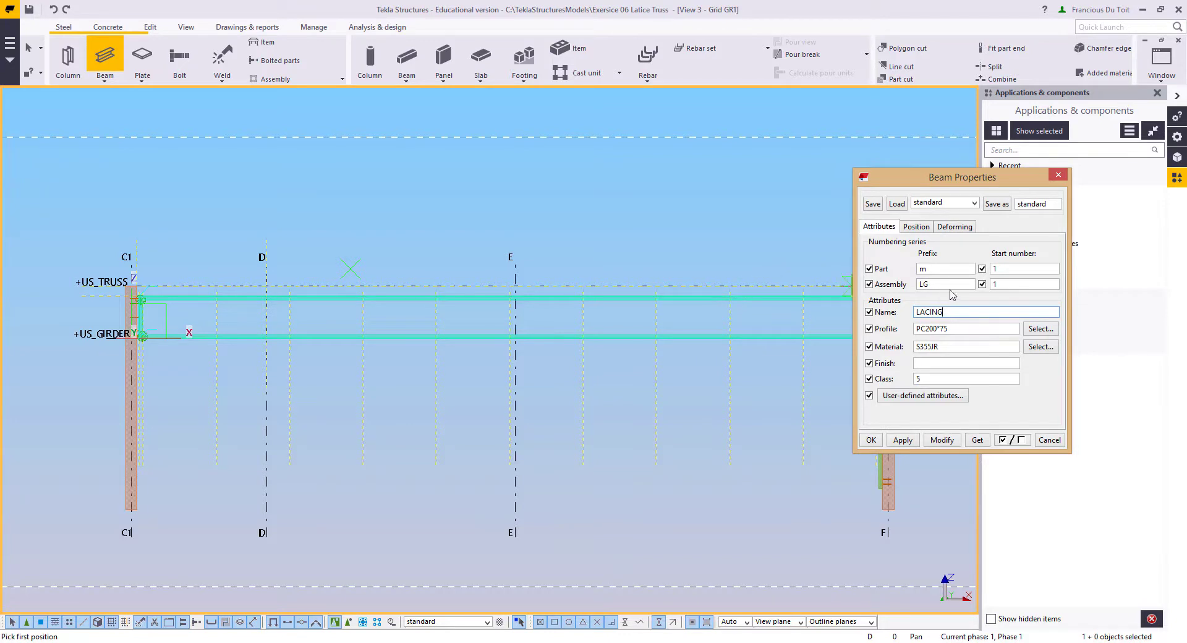
key(BackSpace)
double_click(1014, 331)
text(L50*50*5)
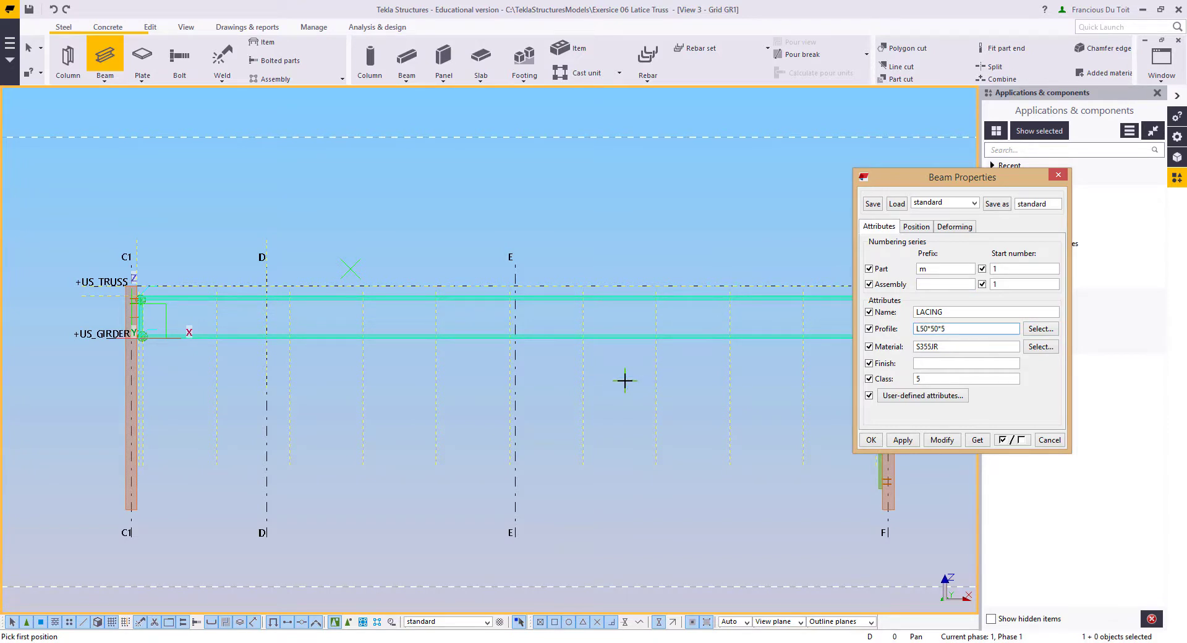
click(900, 441)
Step: Place a vertical lacing from the upper chord's top edge to the lower chord's bottom edge on a construction line between grids D and E
middle_drag(443, 323, 487, 361)
scroll(486, 362, up, 6)
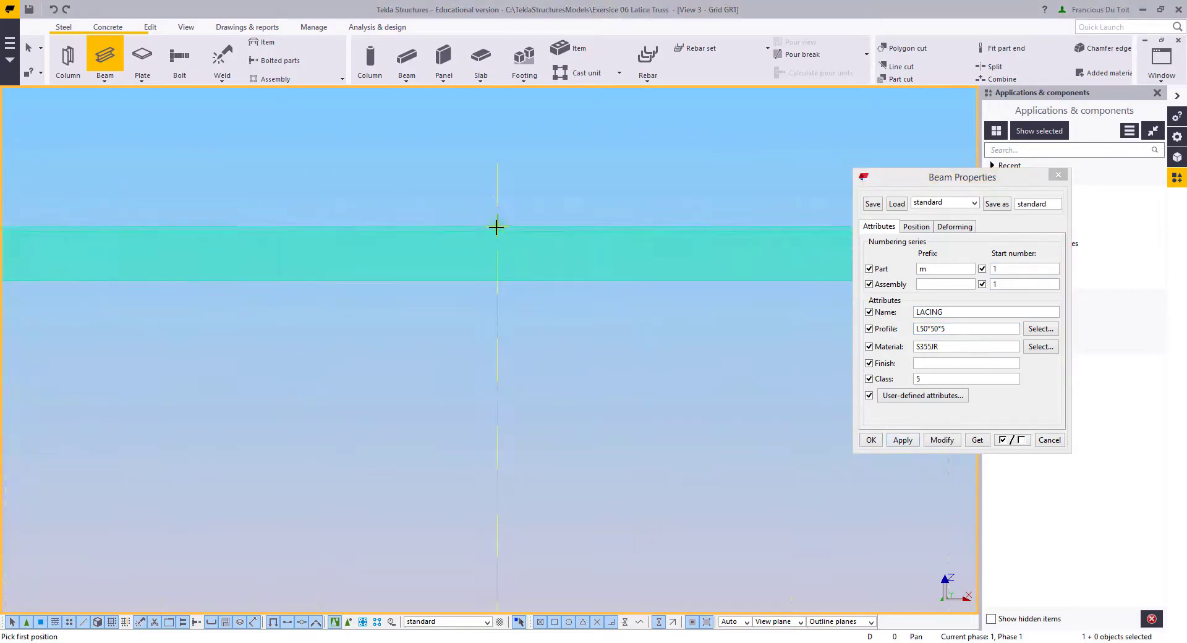
click(496, 224)
middle_drag(526, 419, 480, 396)
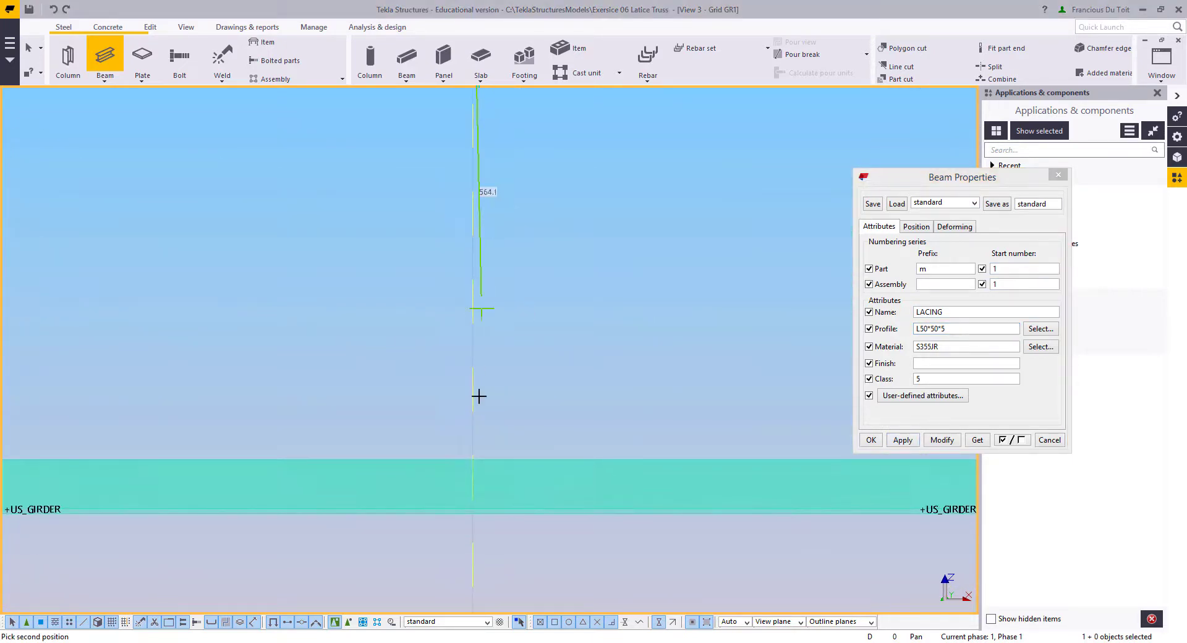
click(473, 515)
scroll(538, 385, down, 3)
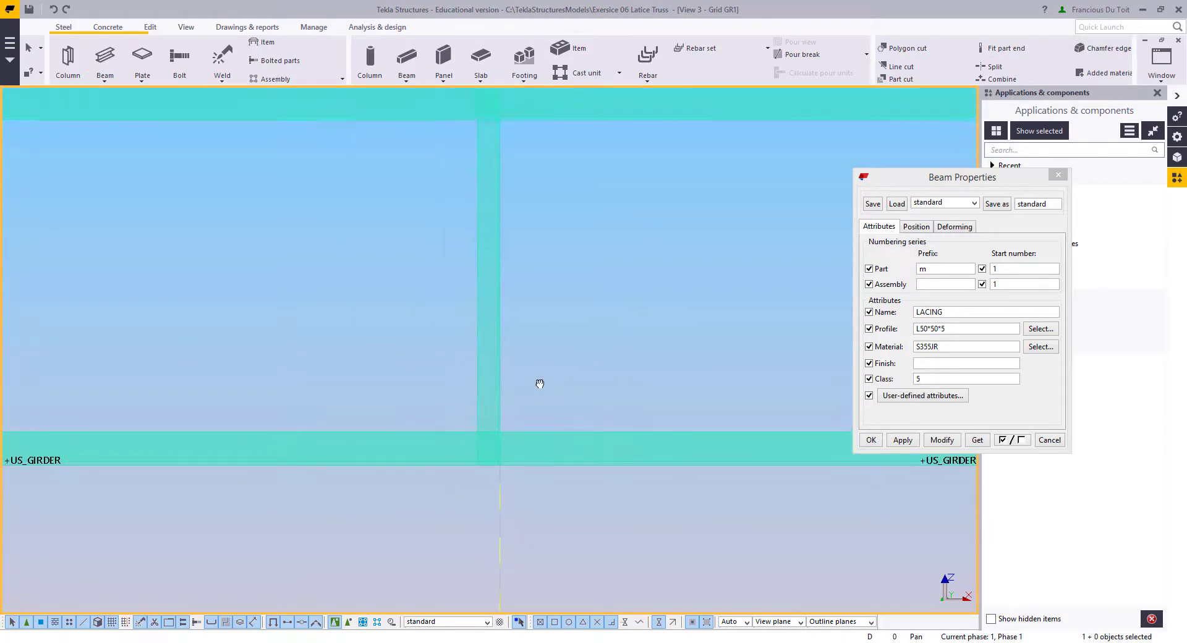
key(Escape)
Step: Set the new vertical lacing's class to 6
middle_drag(381, 281, 395, 379)
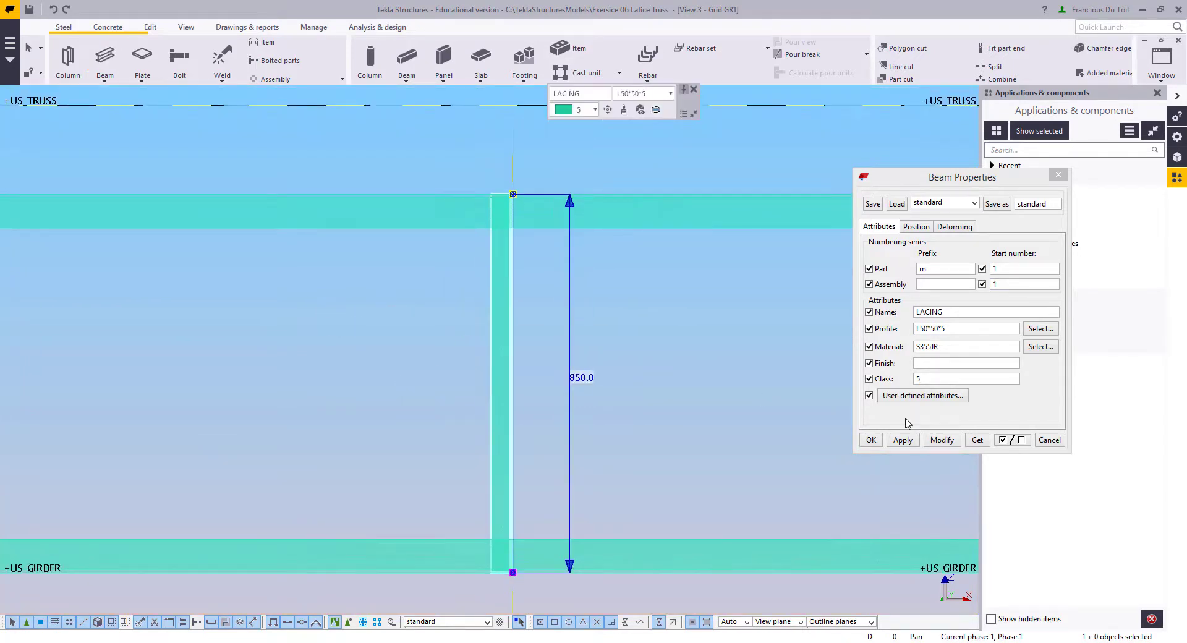
double_click(917, 379)
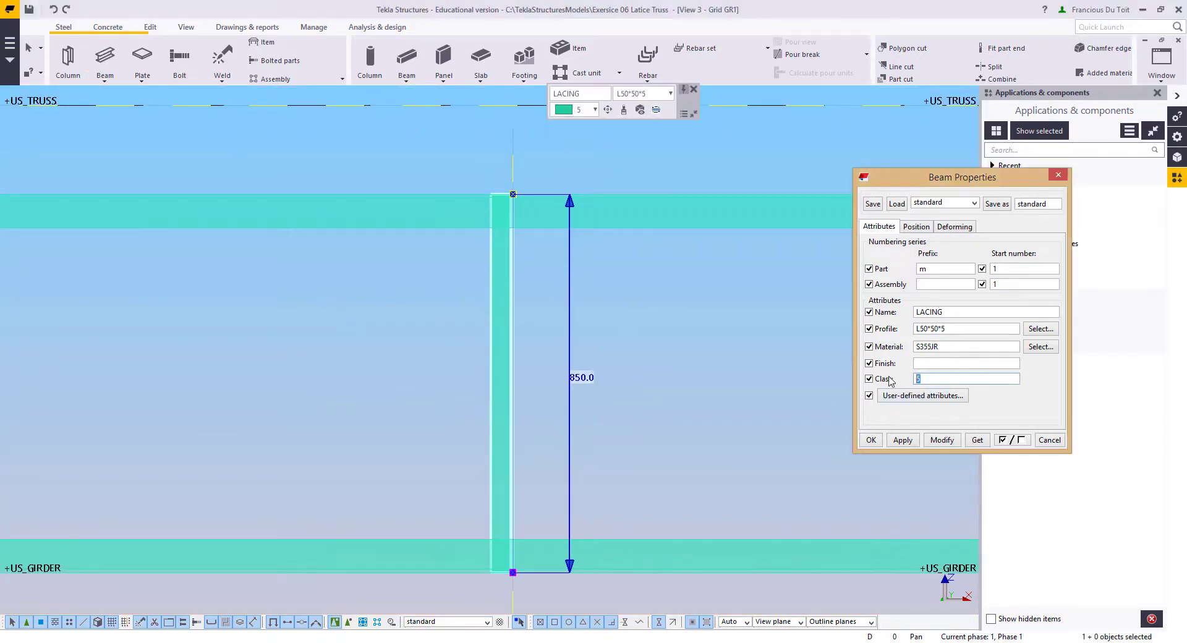
click(933, 441)
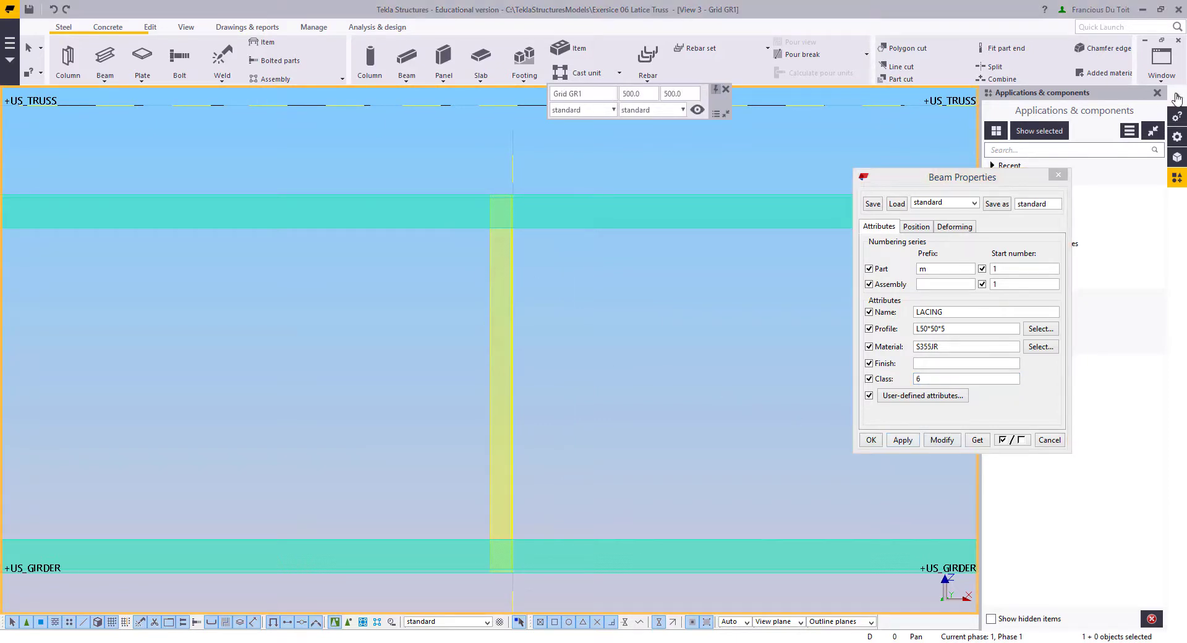
Step: Examine the lacing angle's orientation and reference point at the upper chord in the isometric view
click(1162, 62)
click(1139, 151)
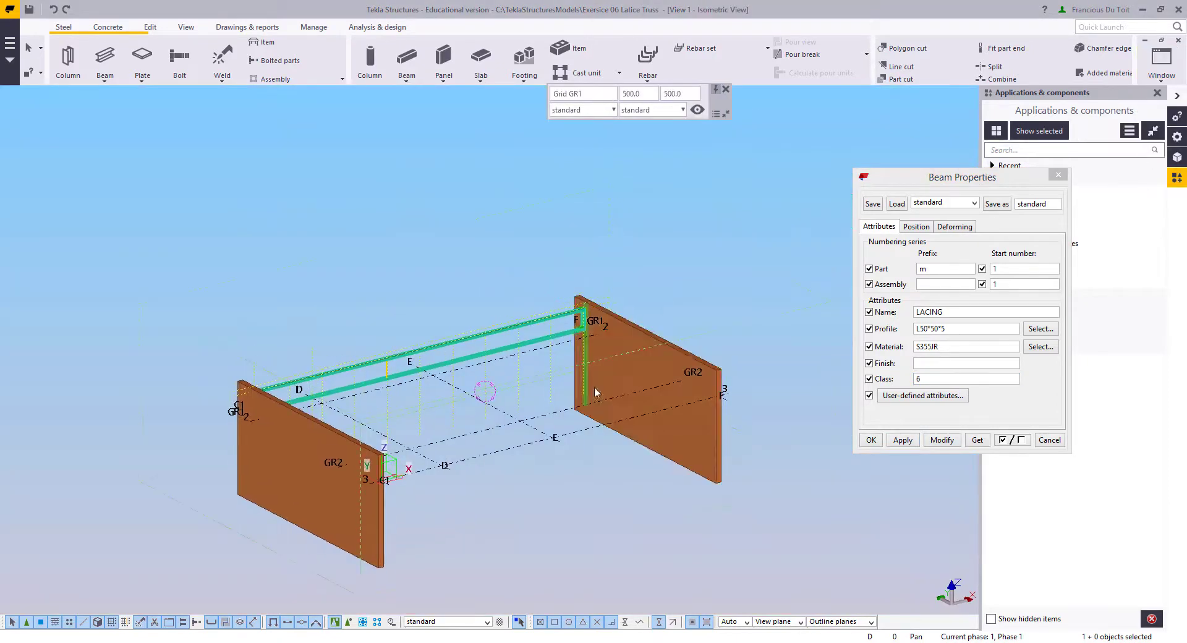
scroll(495, 372, up, 5)
scroll(495, 371, up, 6)
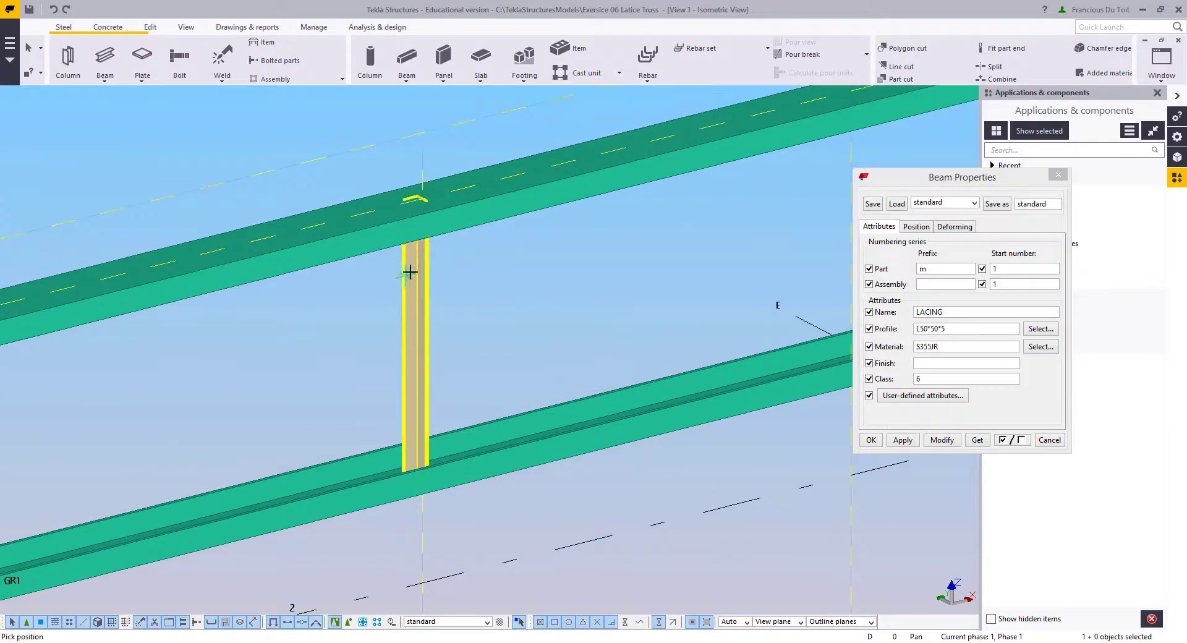
middle_drag(377, 295, 287, 260)
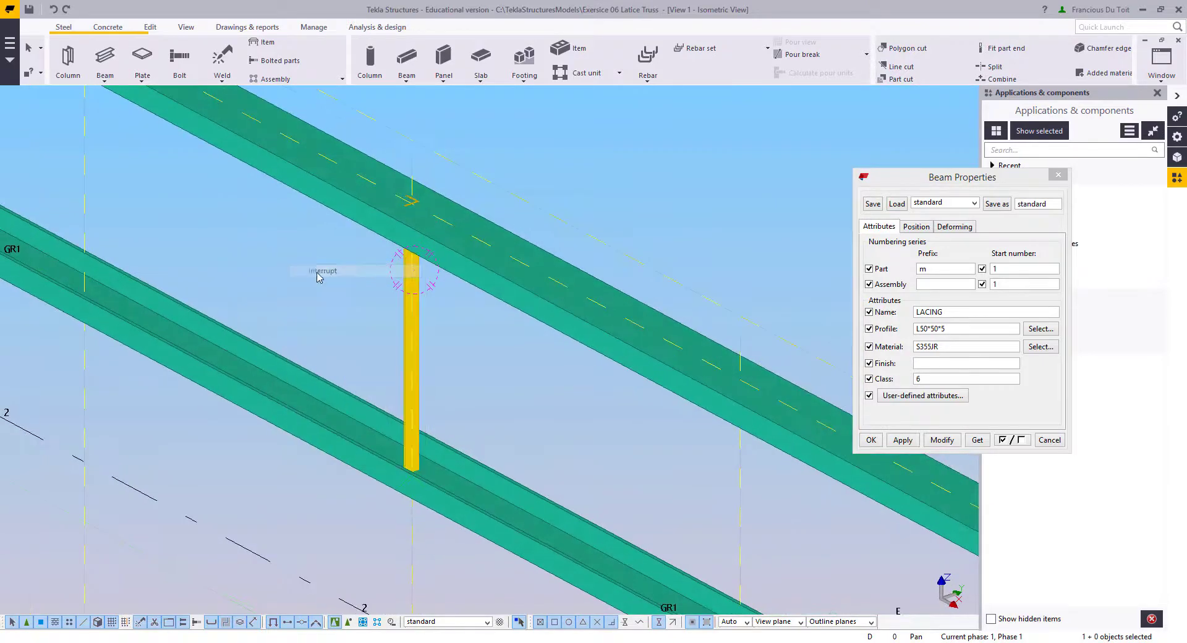
scroll(337, 229, up, 4)
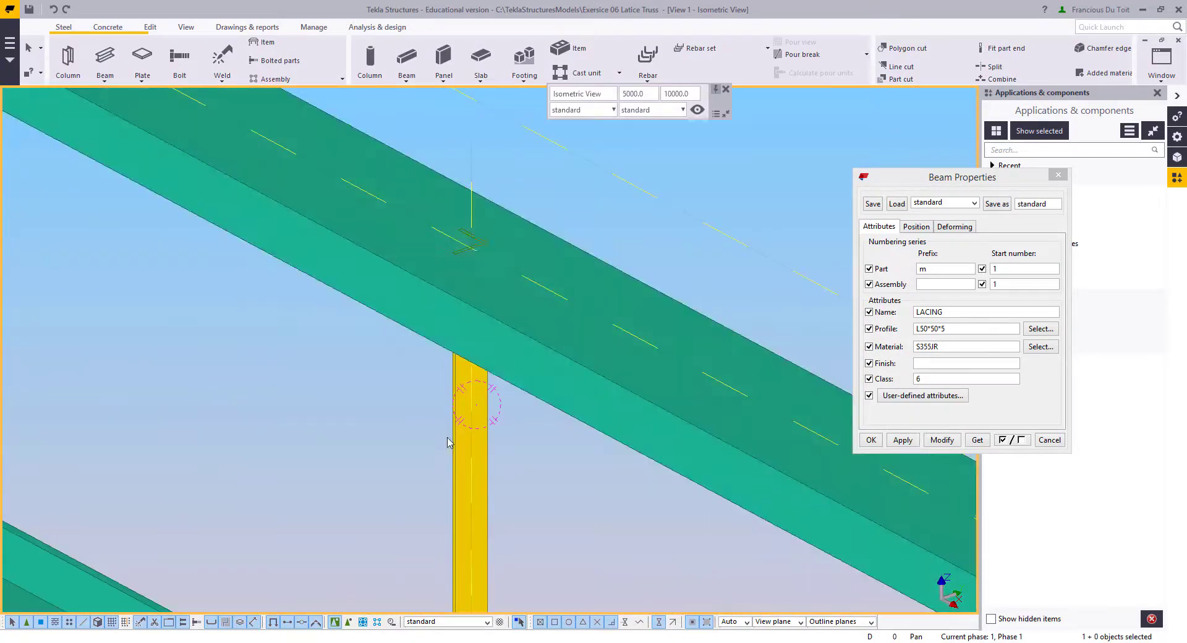
click(465, 439)
scroll(467, 244, up, 6)
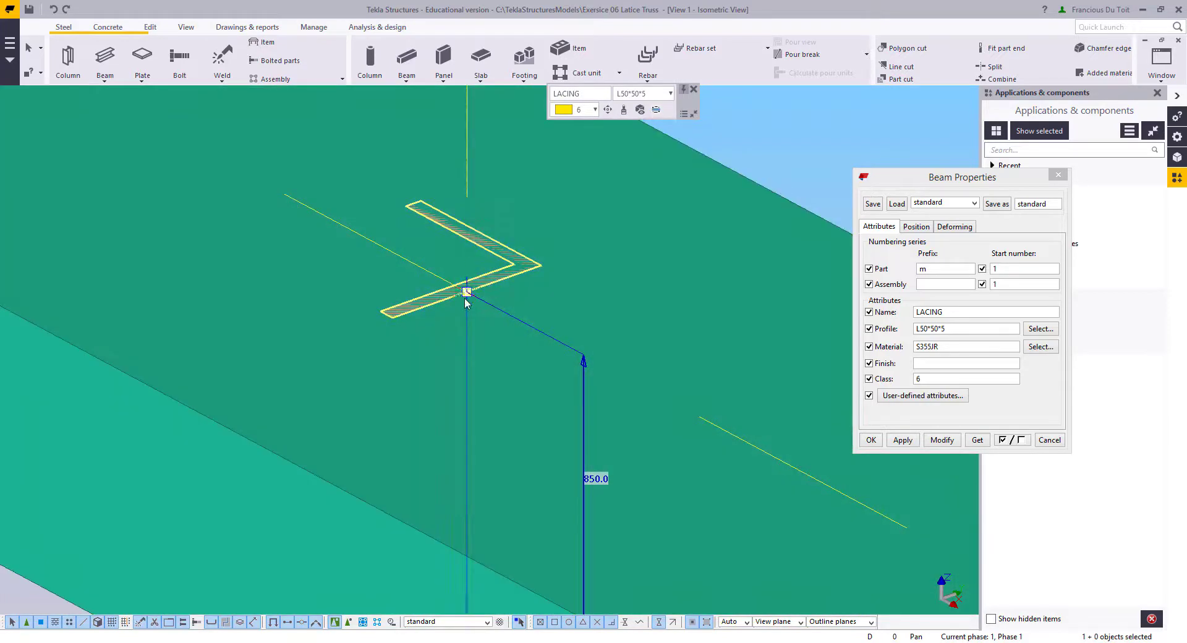
drag(467, 293, 514, 276)
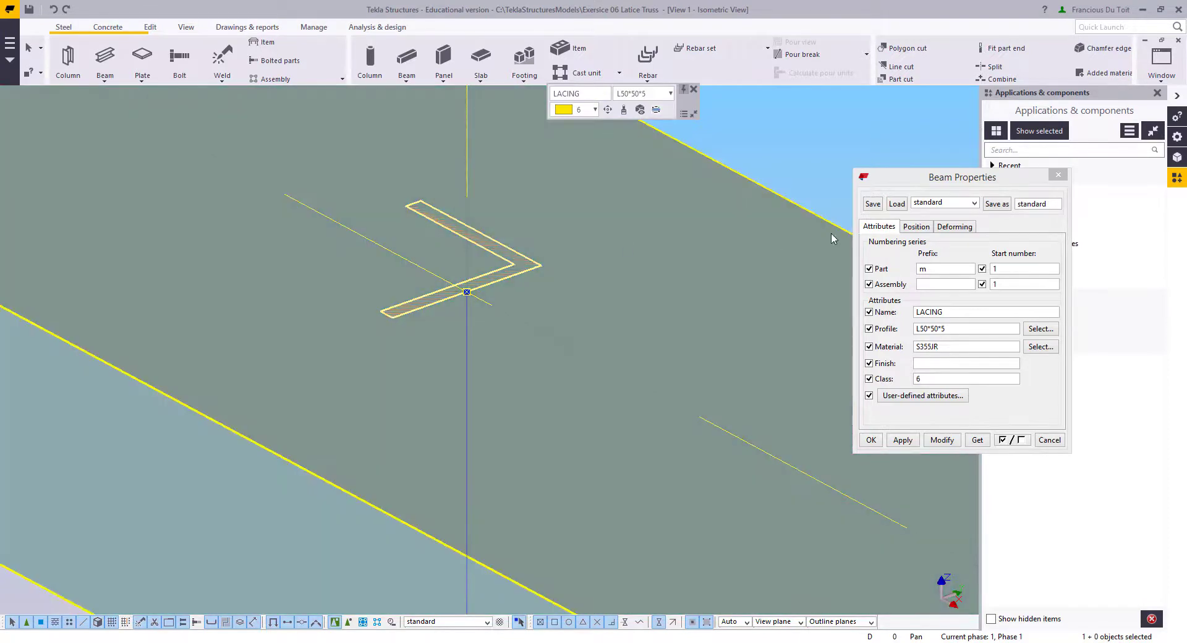
Step: Set the vertical lacing's on-plane position to Right with an offset of 5.0 and modify the part
click(909, 234)
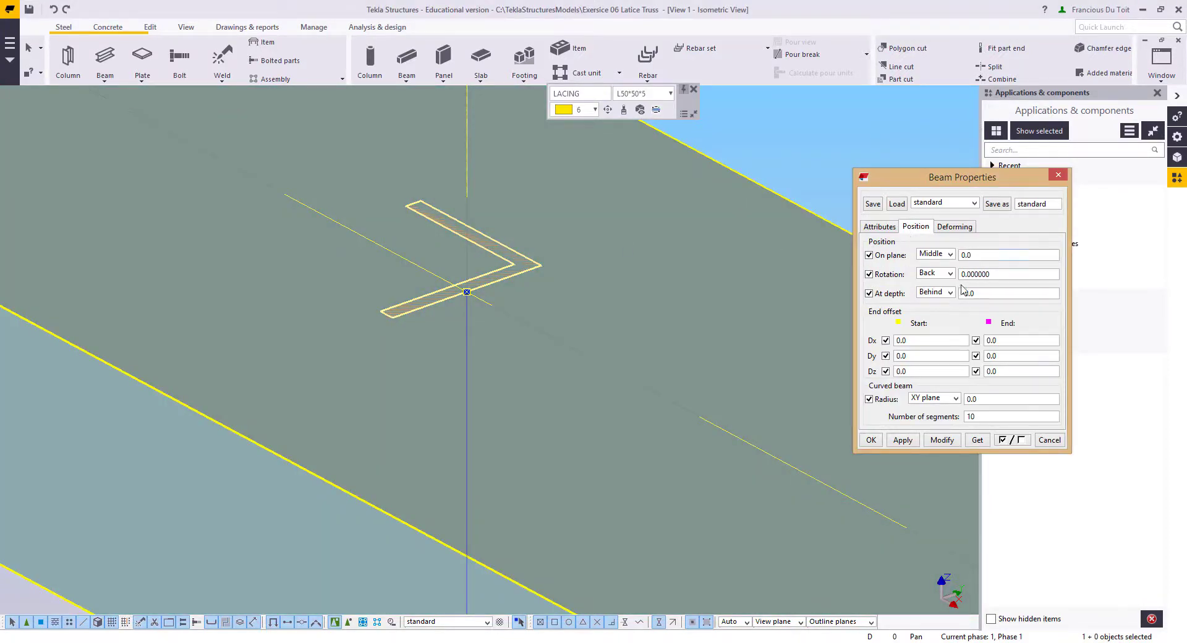
click(946, 255)
click(931, 276)
click(943, 440)
double_click(978, 255)
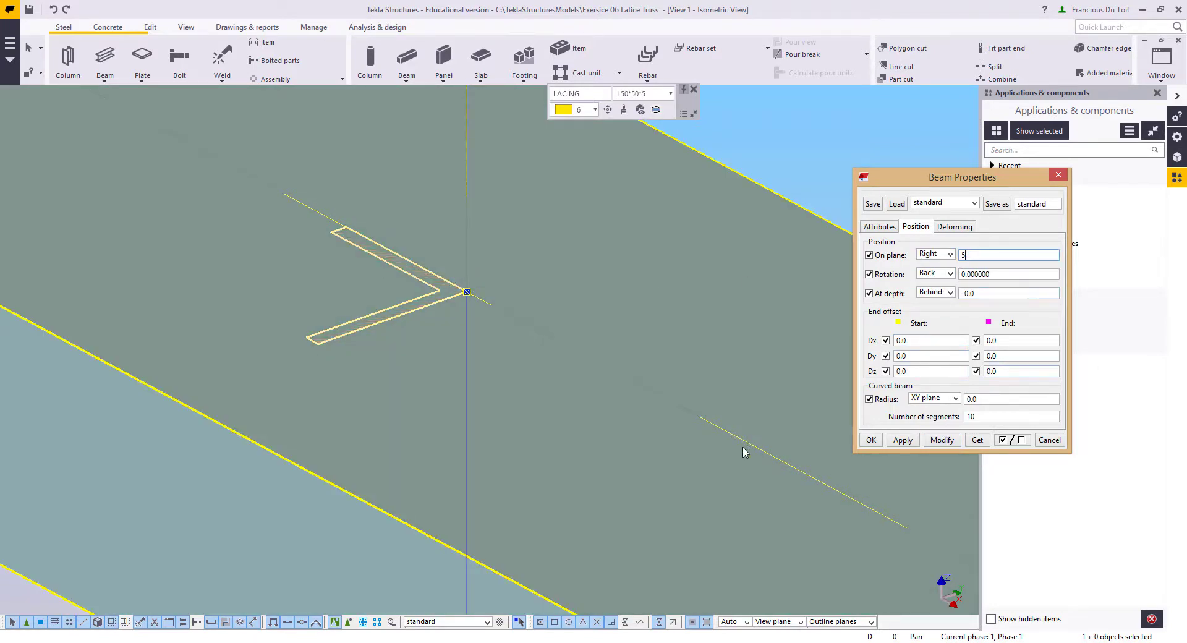
click(928, 445)
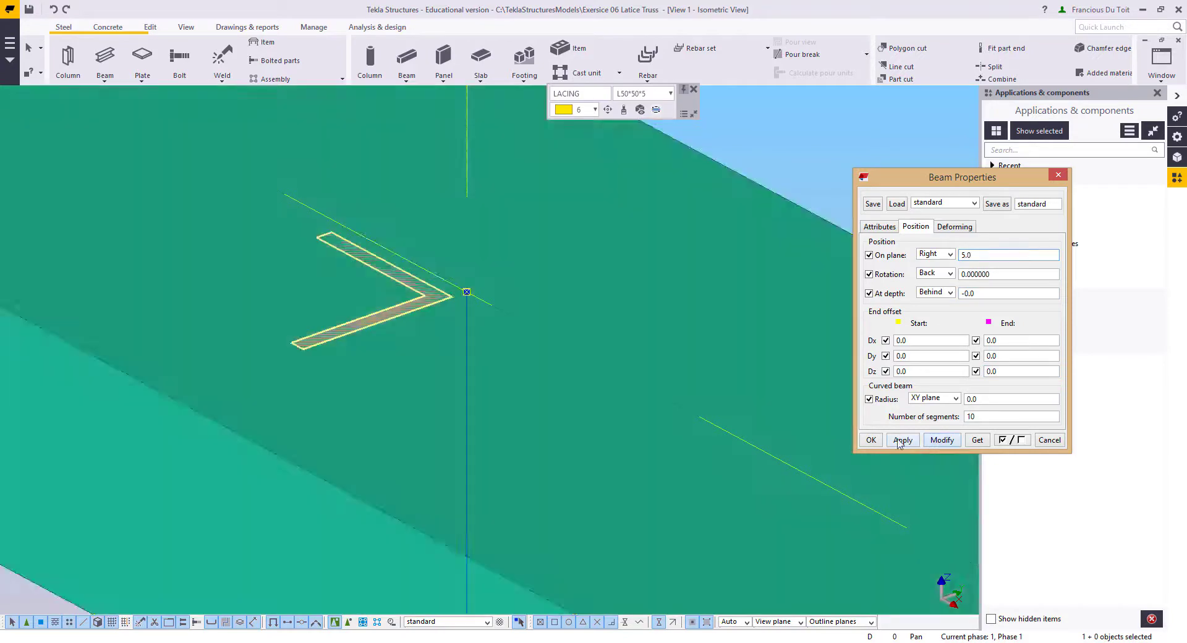
middle_drag(539, 415, 550, 426)
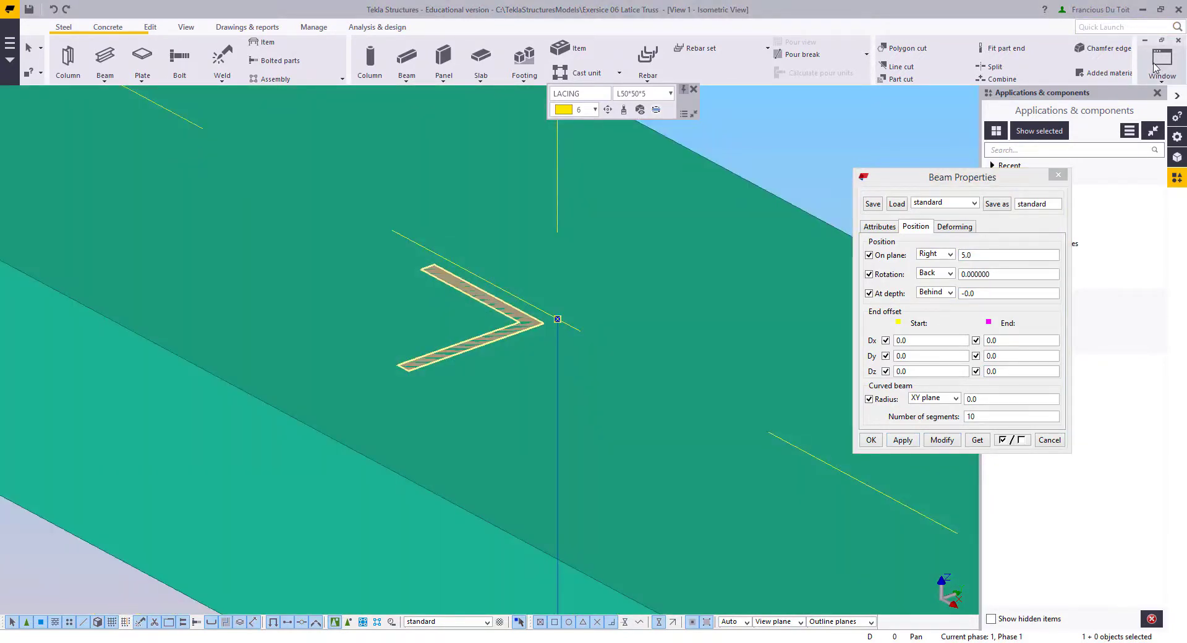
Step: Switch to the Grid GR1 view to see the vertical lacing at the upper chord
click(1155, 67)
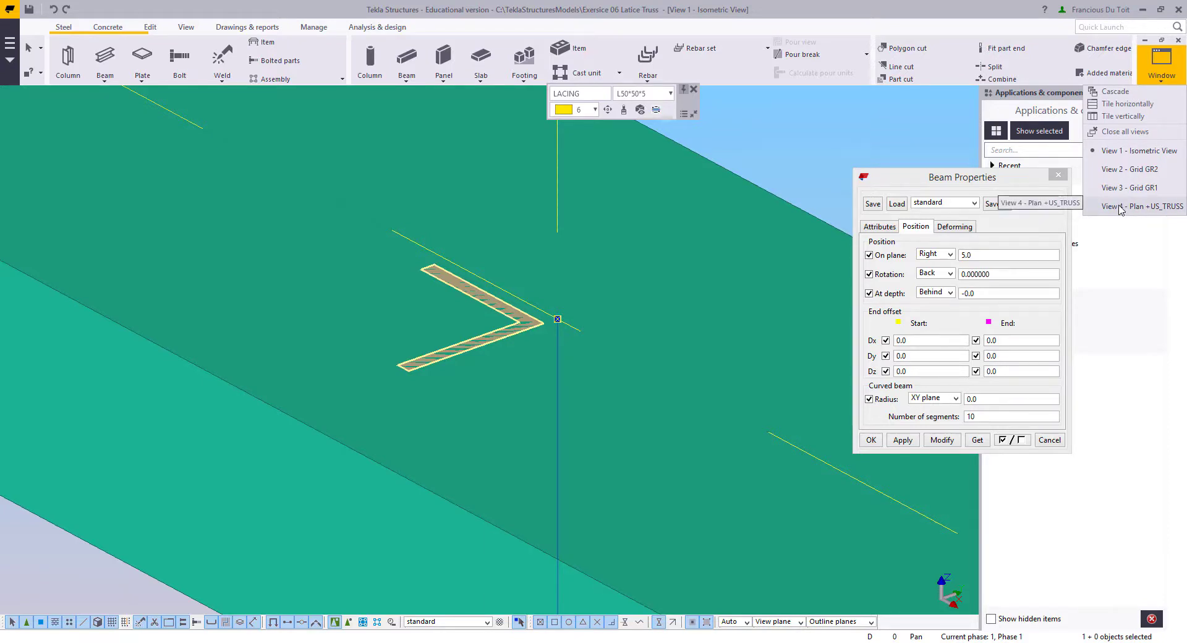
click(1120, 207)
click(1162, 62)
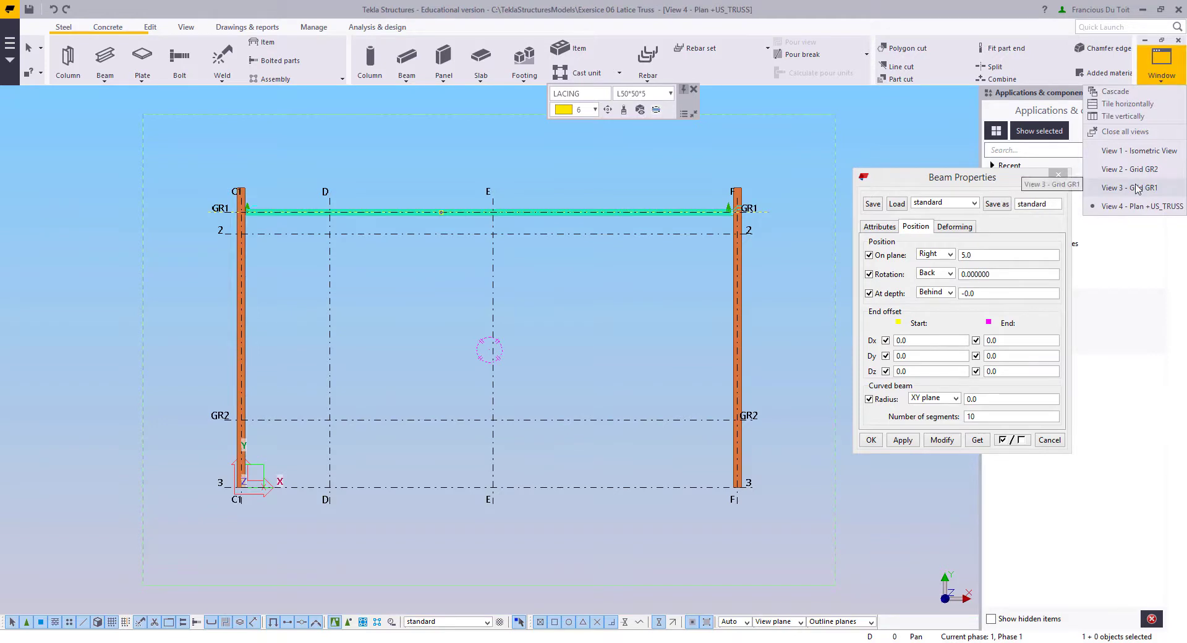
click(1131, 188)
scroll(538, 231, up, 3)
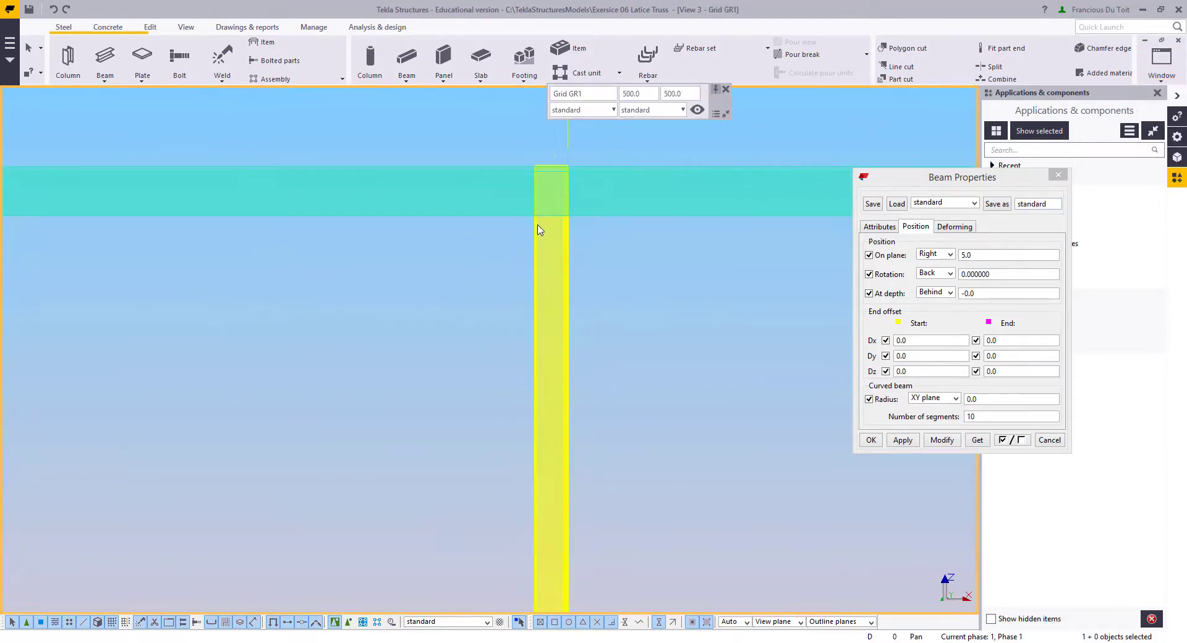
Step: Look up the analysis properties of the L50*50*5 profile in the profile catalog
click(894, 228)
click(1041, 329)
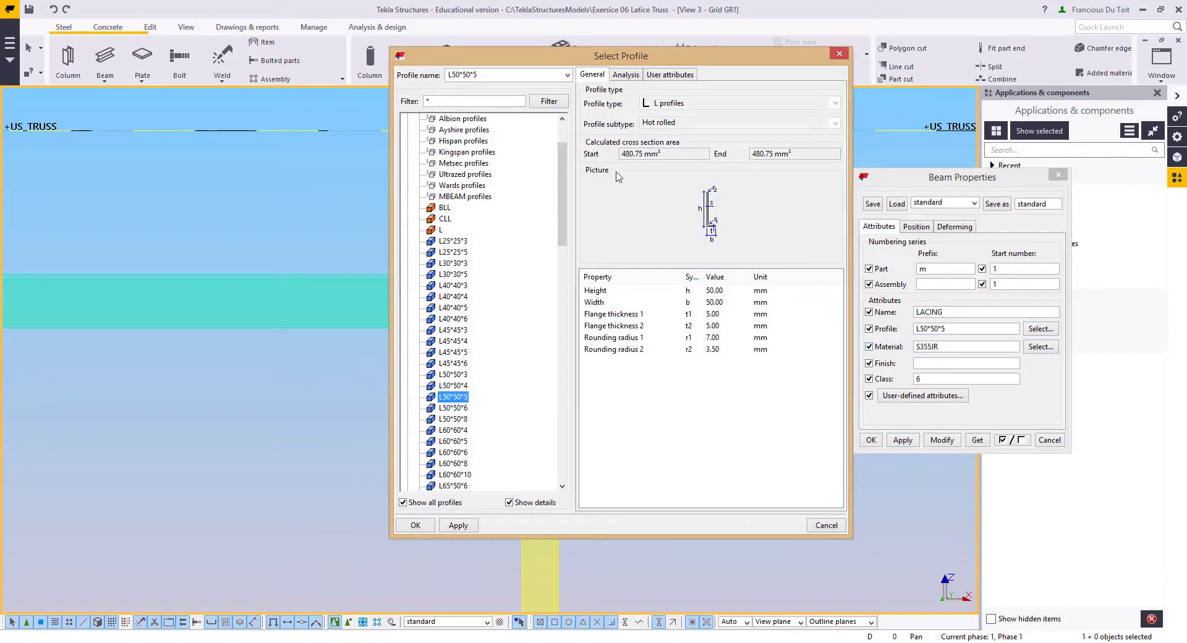
click(625, 76)
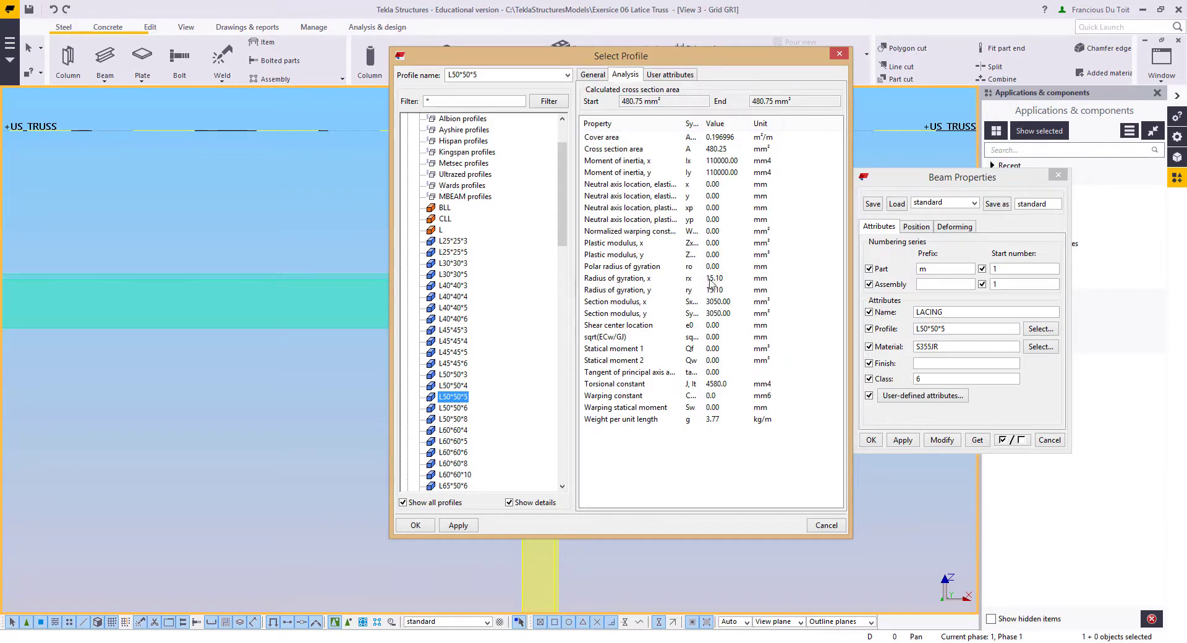
click(827, 526)
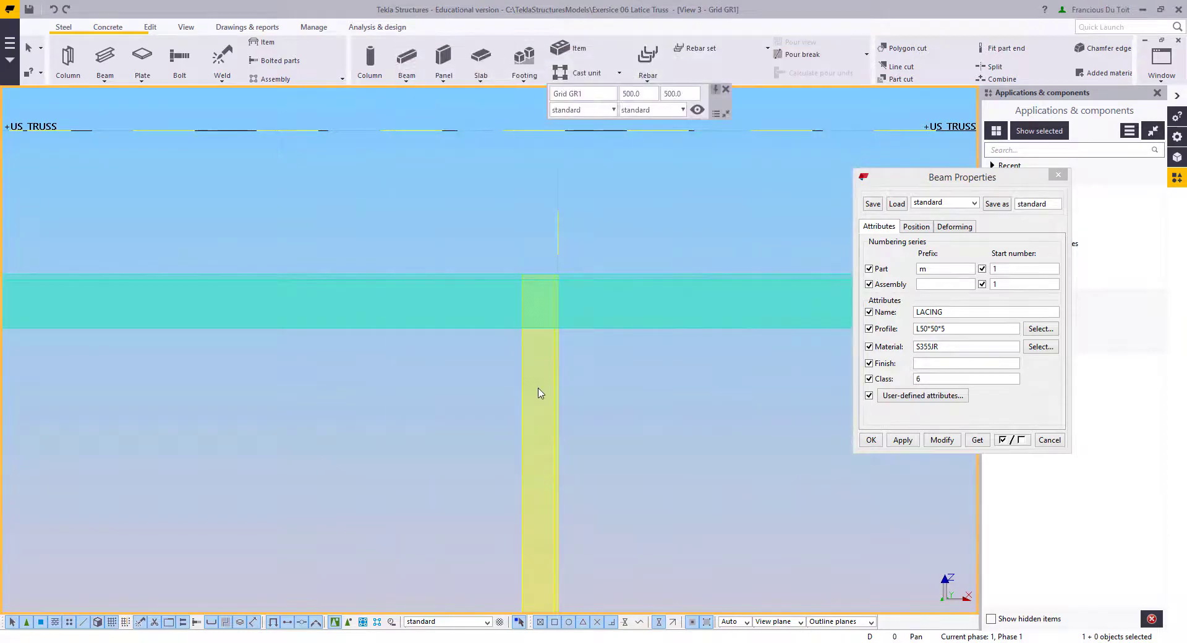
Step: Set the vertical lacing's depth position to Behind with an offset of -15.1, modify it and apply the beam properties
click(557, 274)
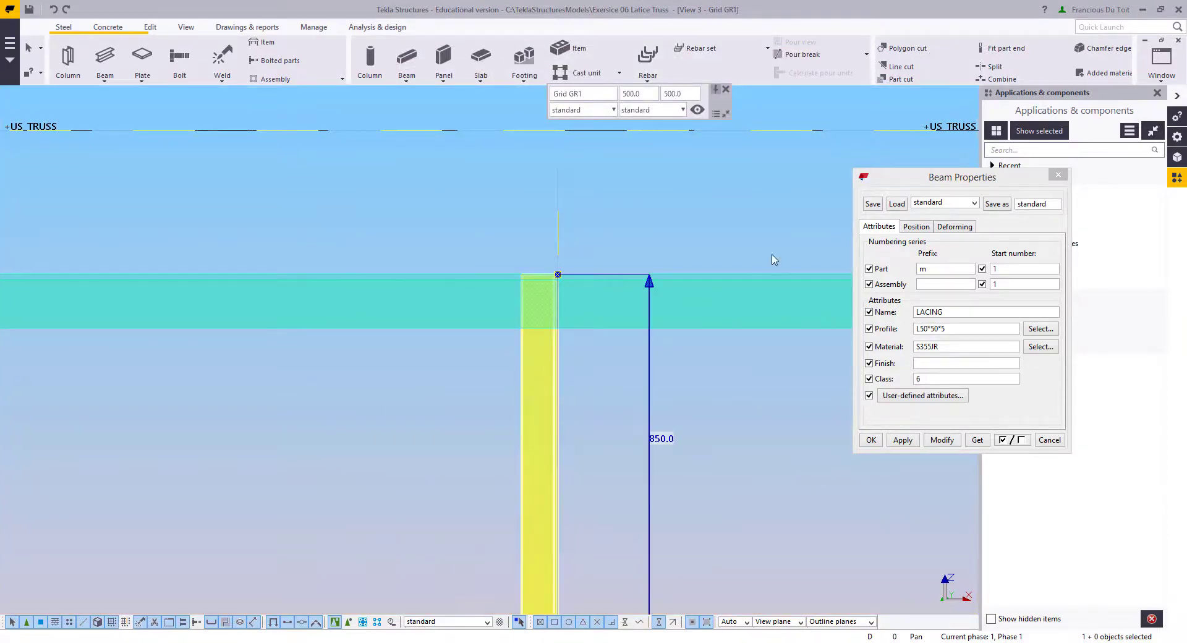
click(918, 227)
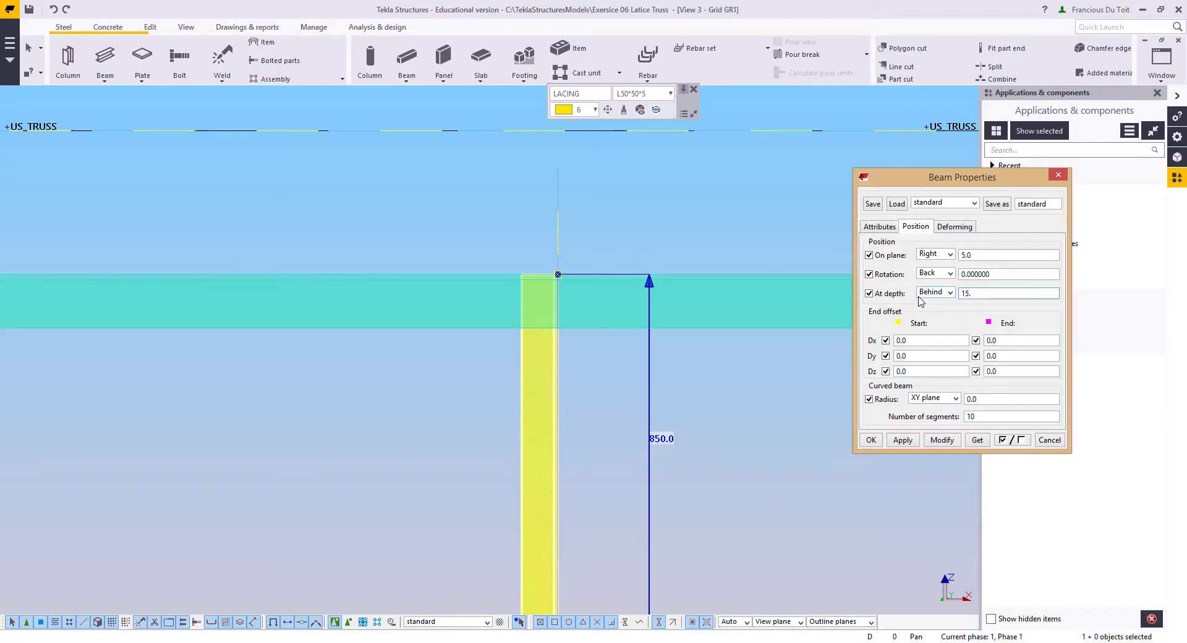
click(942, 440)
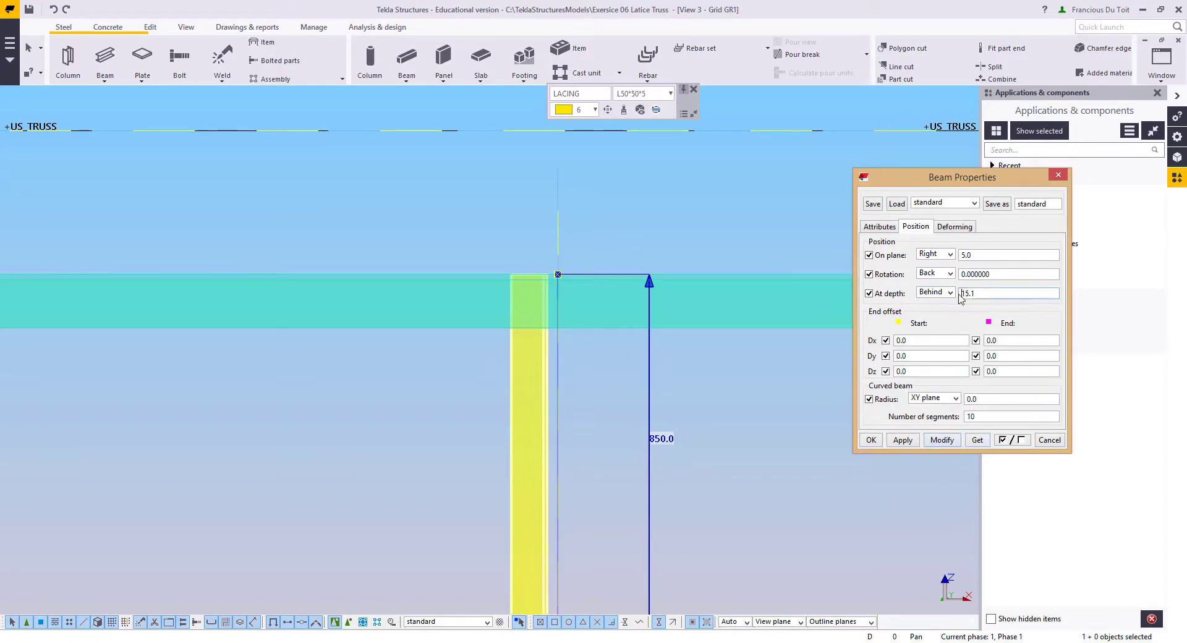
click(940, 444)
middle_drag(715, 433, 731, 394)
scroll(587, 301, up, 4)
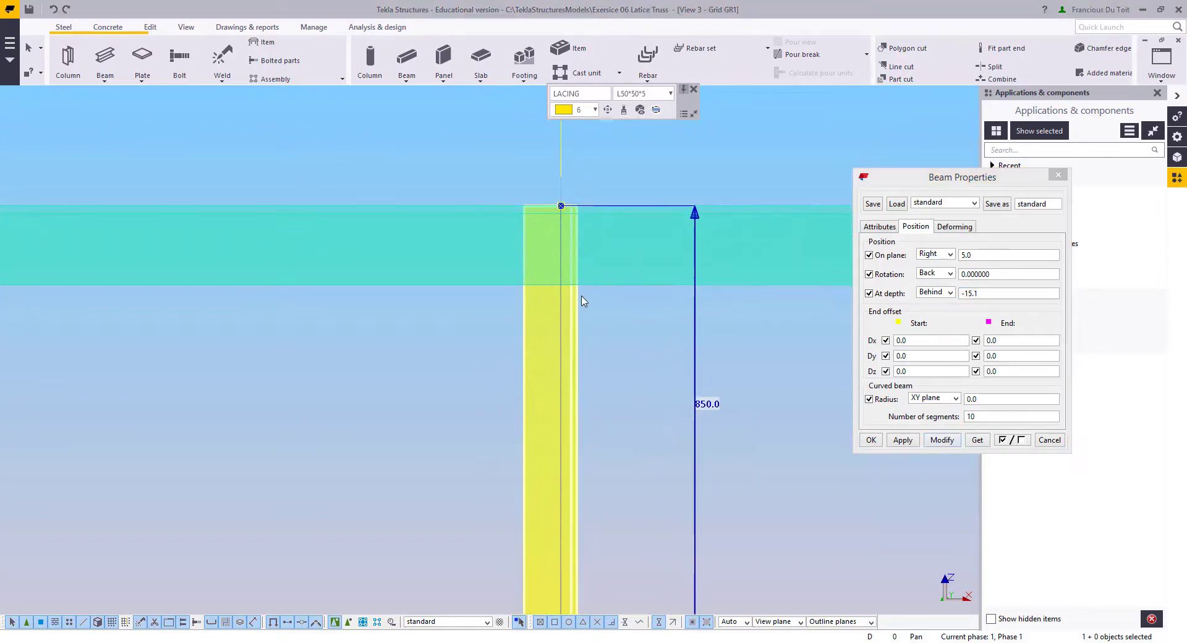
middle_drag(563, 396, 548, 323)
scroll(581, 267, down, 4)
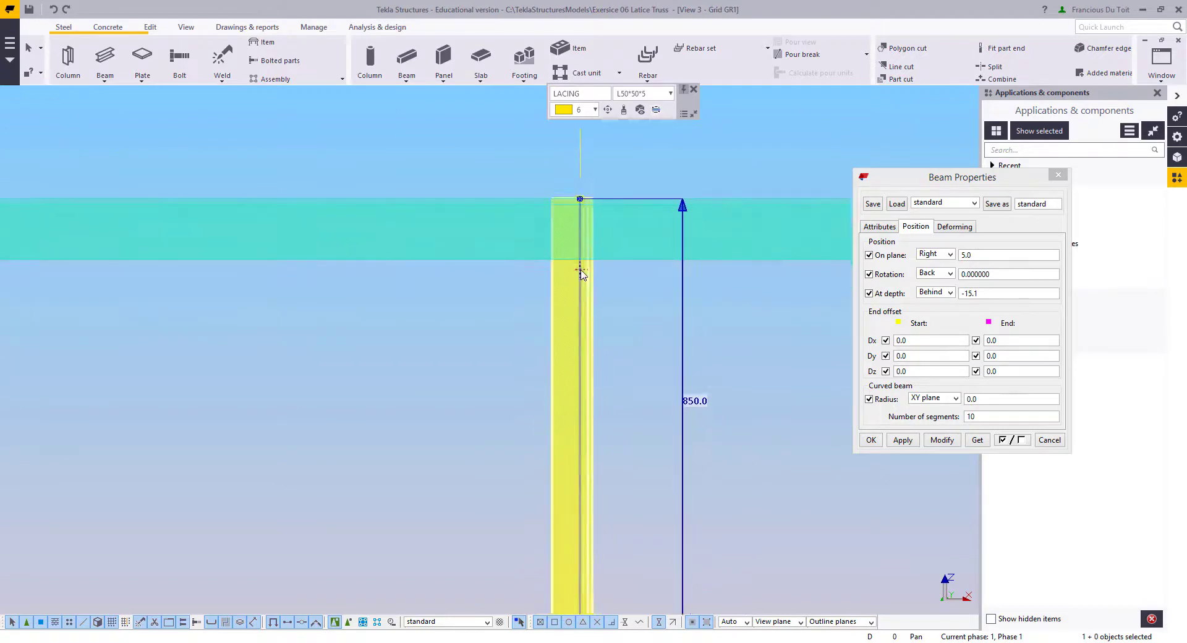
middle_drag(559, 504, 564, 312)
middle_drag(639, 205, 671, 319)
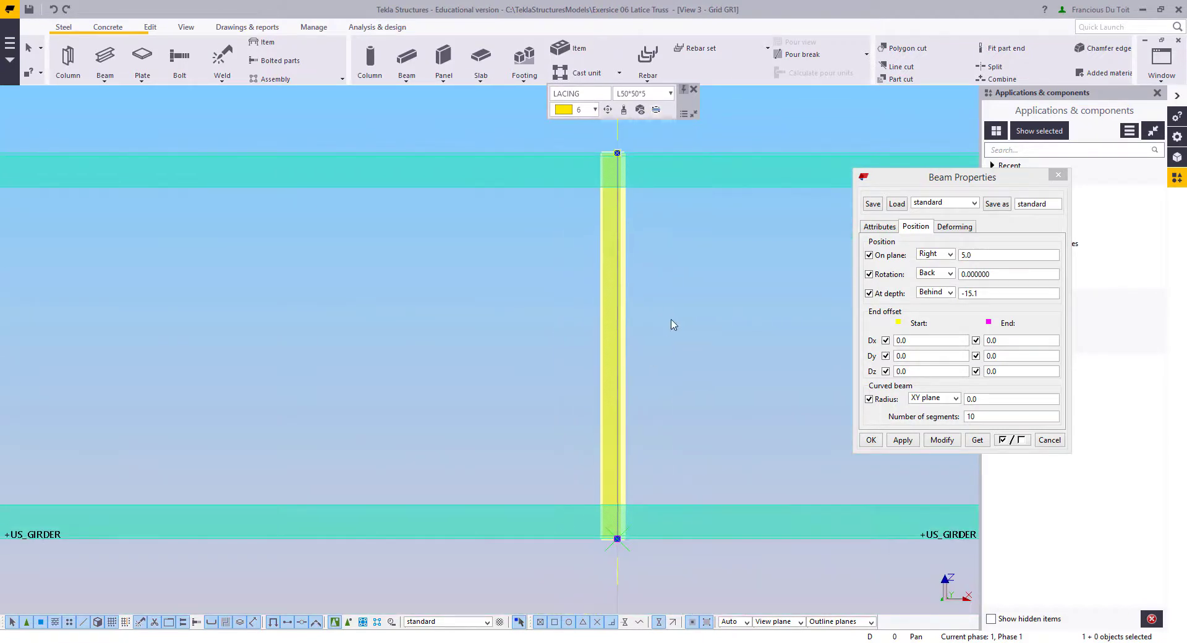
click(903, 441)
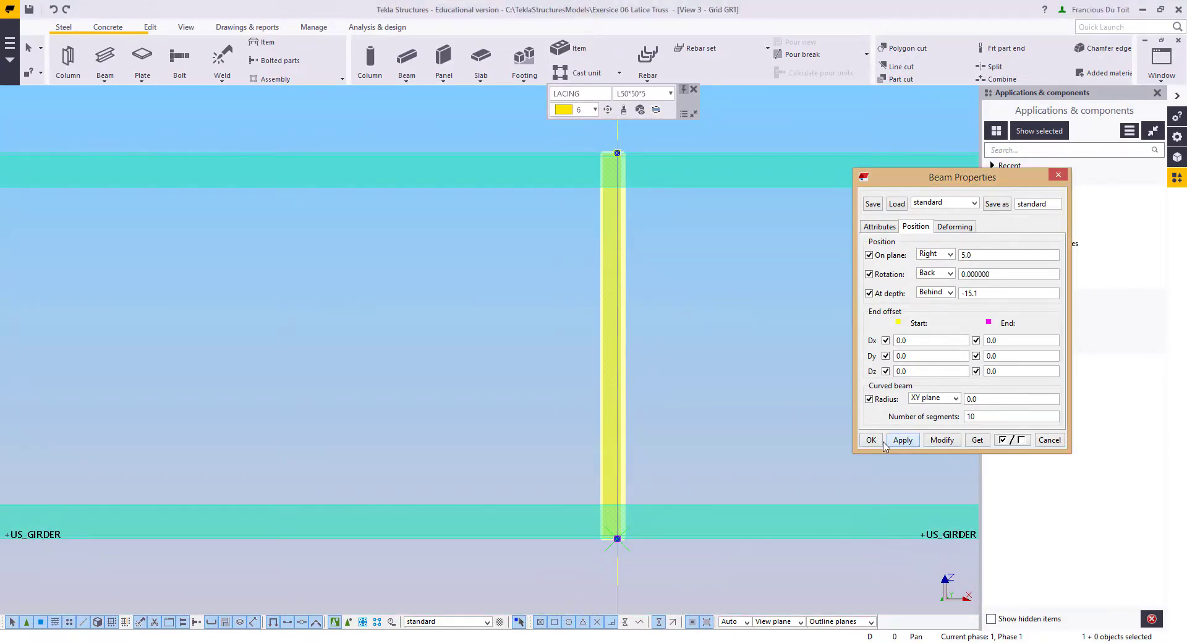
click(877, 442)
click(366, 287)
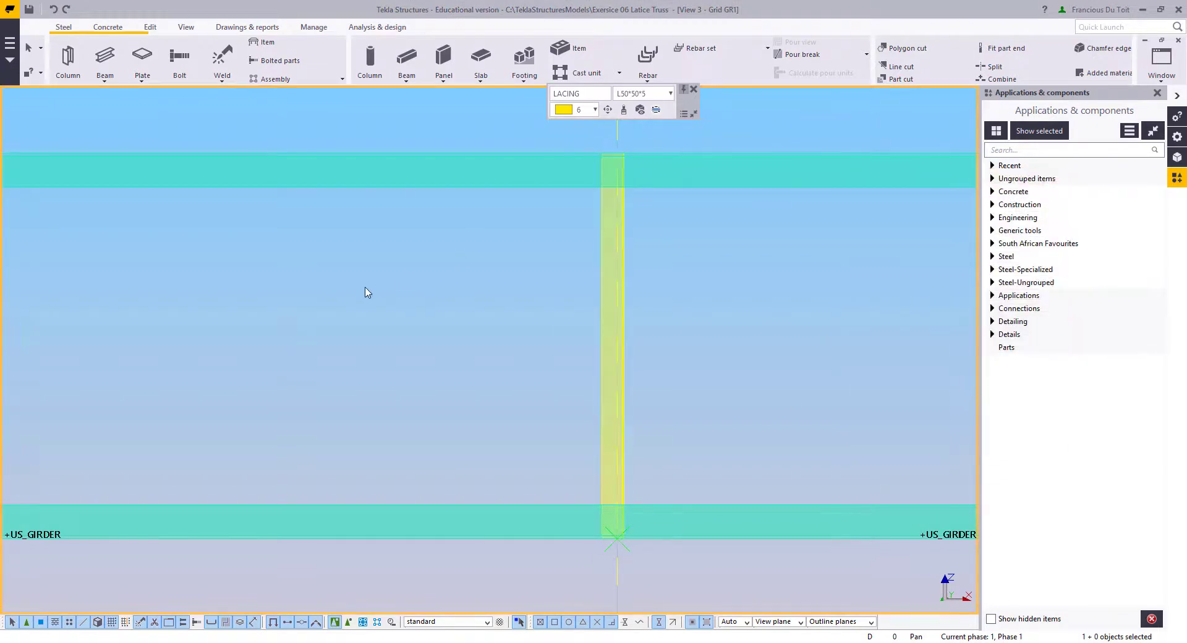
Step: Copy the vertical lacing to the three construction lines between it and column C1
scroll(371, 287, down, 3)
middle_drag(452, 271, 629, 278)
click(699, 274)
right_click(640, 255)
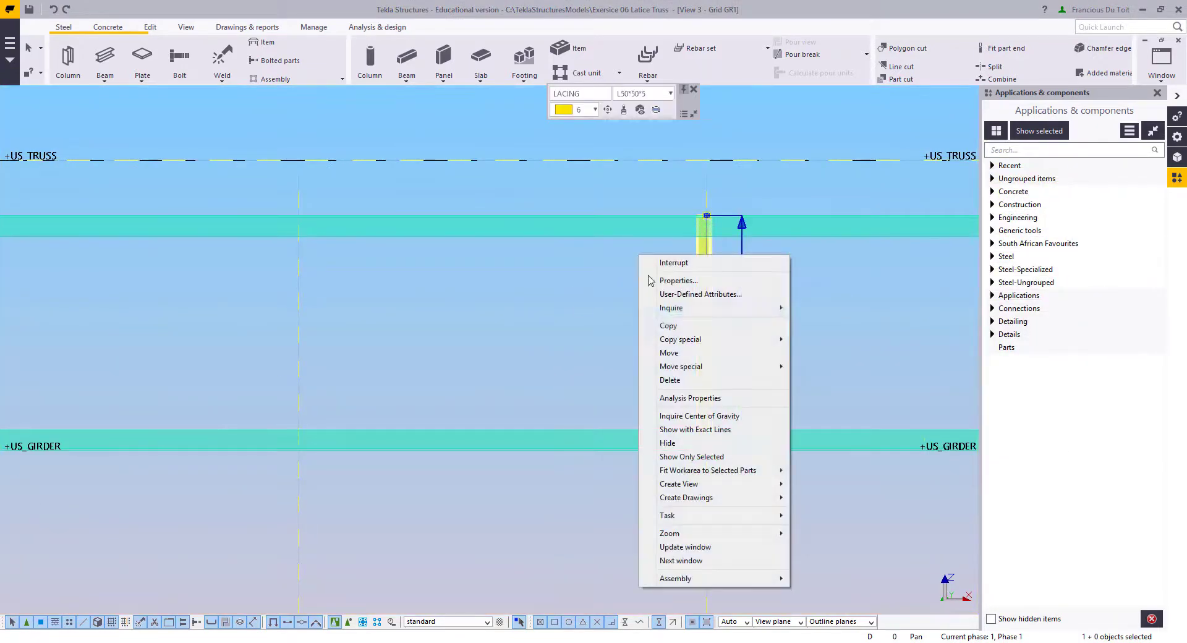
click(655, 323)
scroll(643, 315, down, 2)
scroll(572, 290, down, 3)
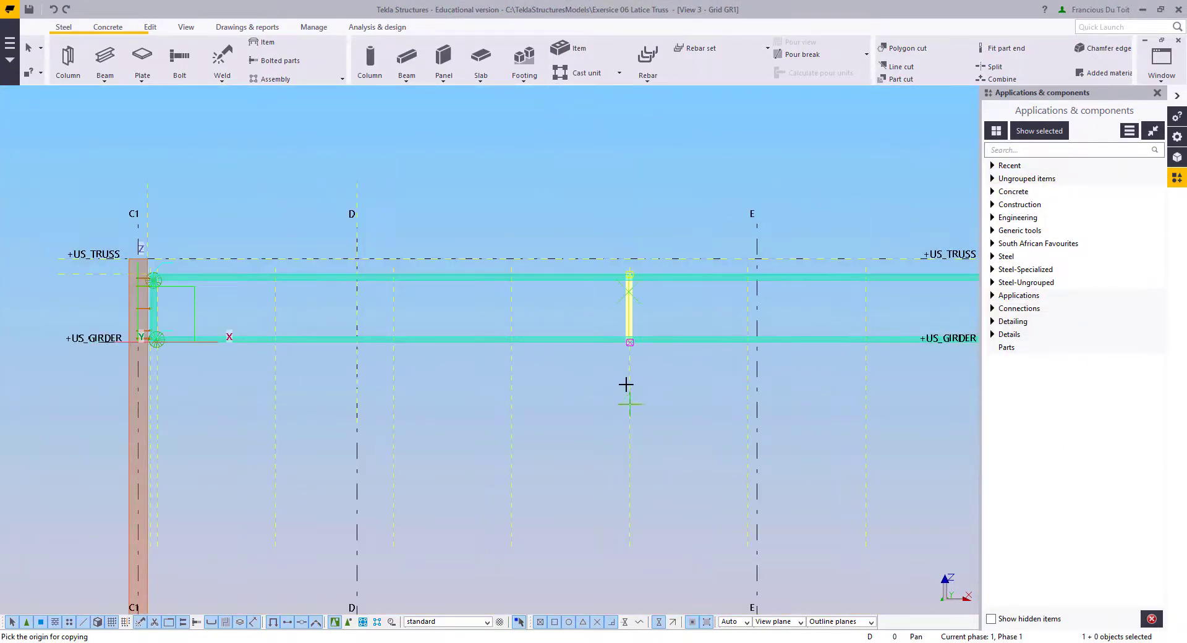
click(629, 404)
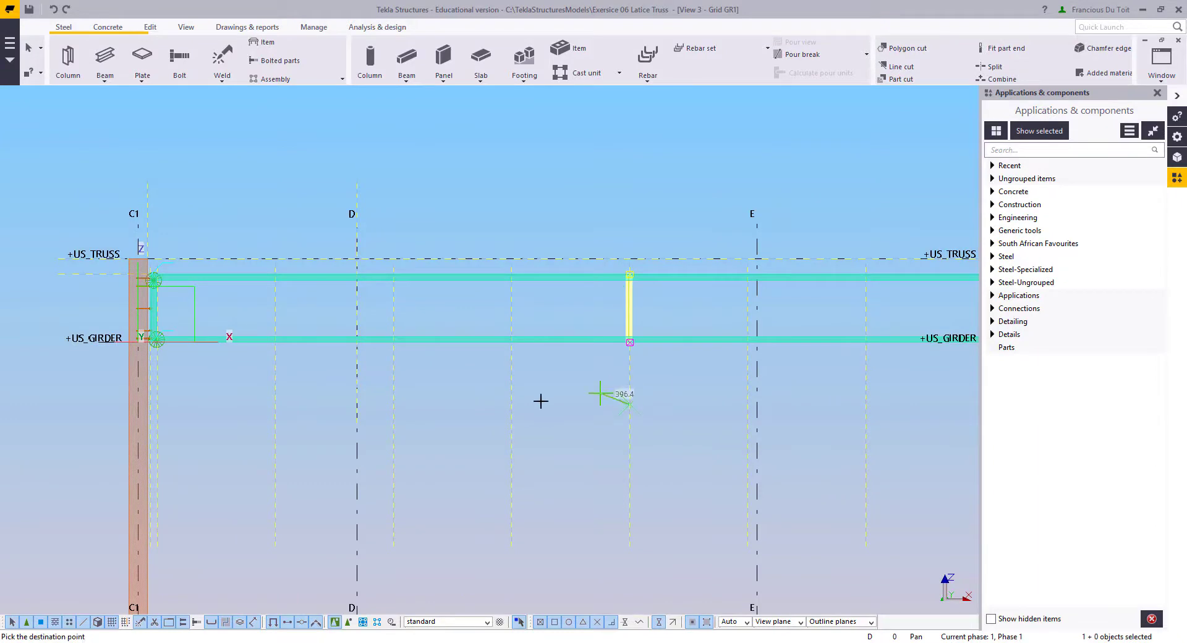
click(392, 403)
click(275, 403)
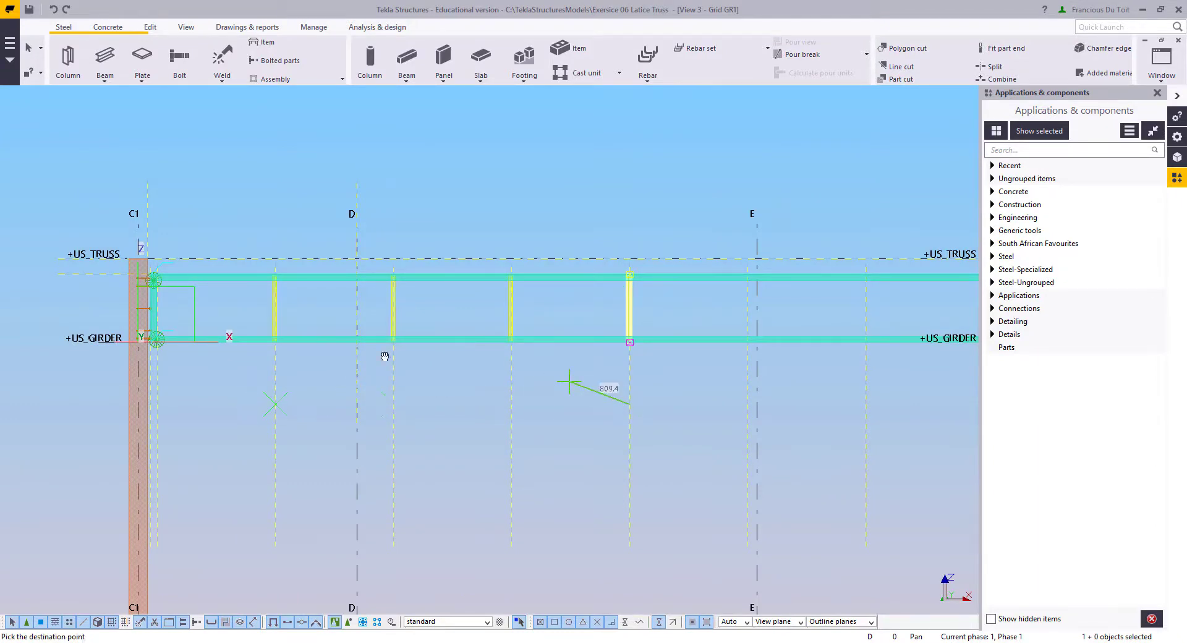
Step: Copy the vertical lacing to the five remaining construction lines towards column F and end the copying
middle_drag(385, 357, 47, 309)
click(409, 357)
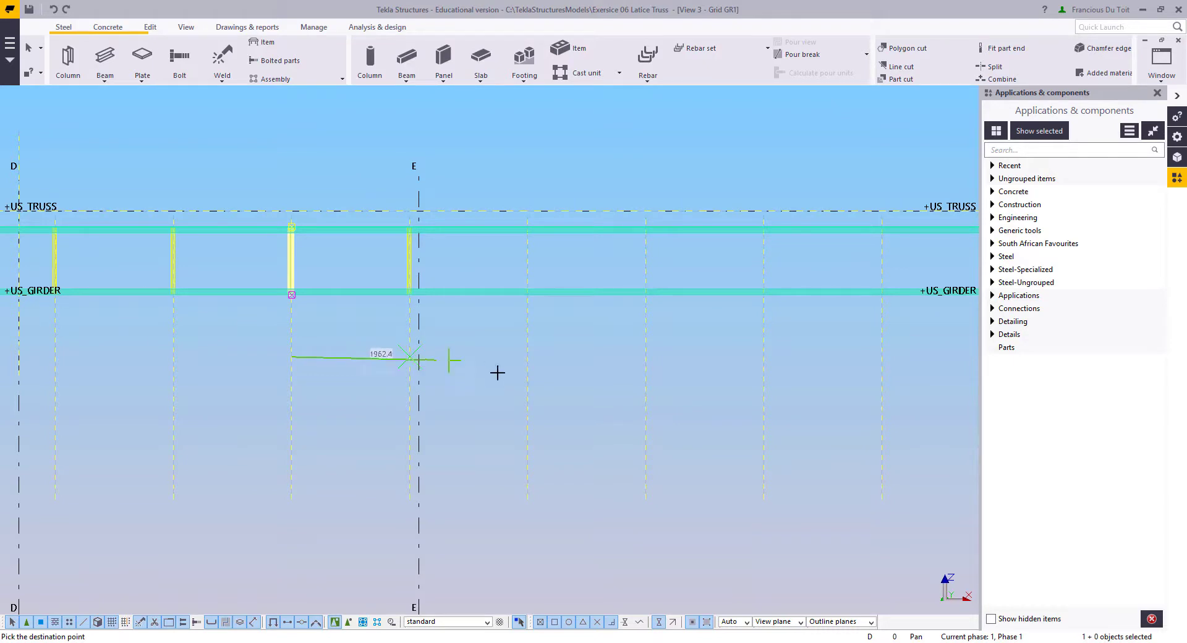
click(527, 357)
click(645, 358)
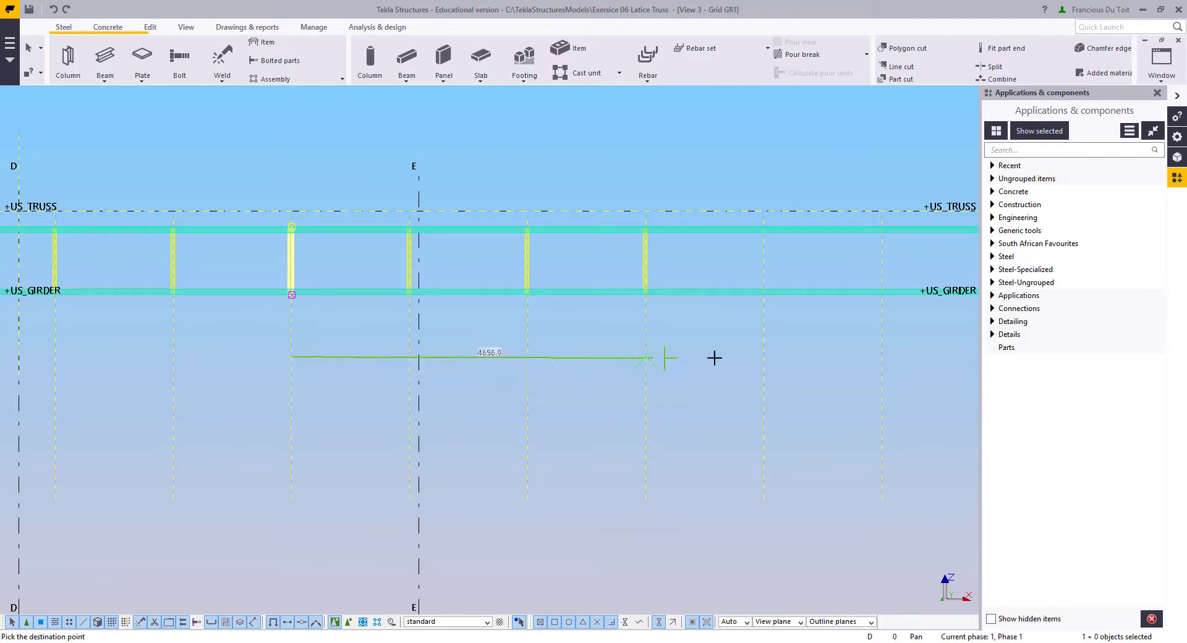
click(764, 357)
middle_drag(819, 355, 604, 377)
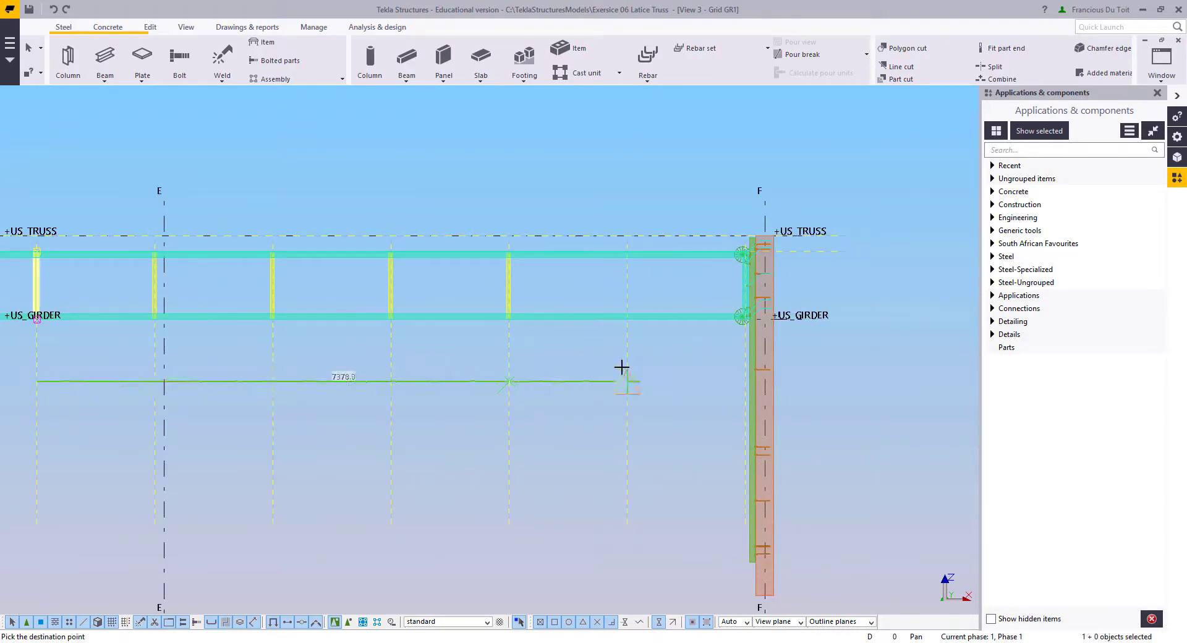
click(628, 381)
right_click(560, 329)
click(573, 340)
scroll(572, 328, down, 6)
scroll(332, 307, up, 4)
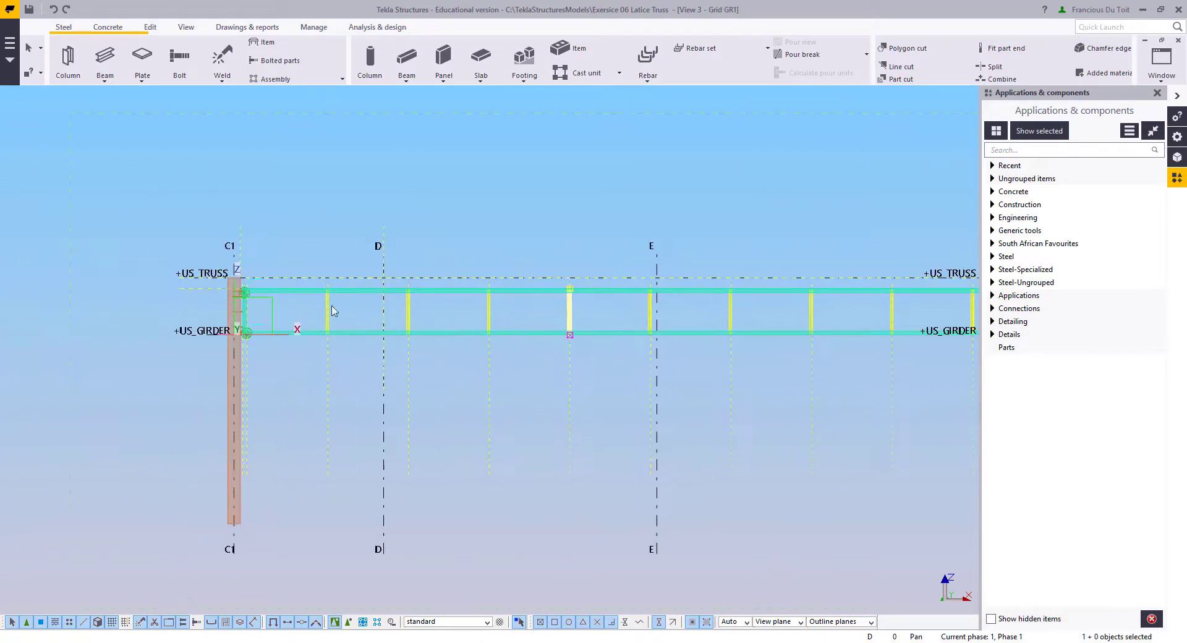
middle_drag(332, 307, 591, 333)
scroll(557, 334, up, 4)
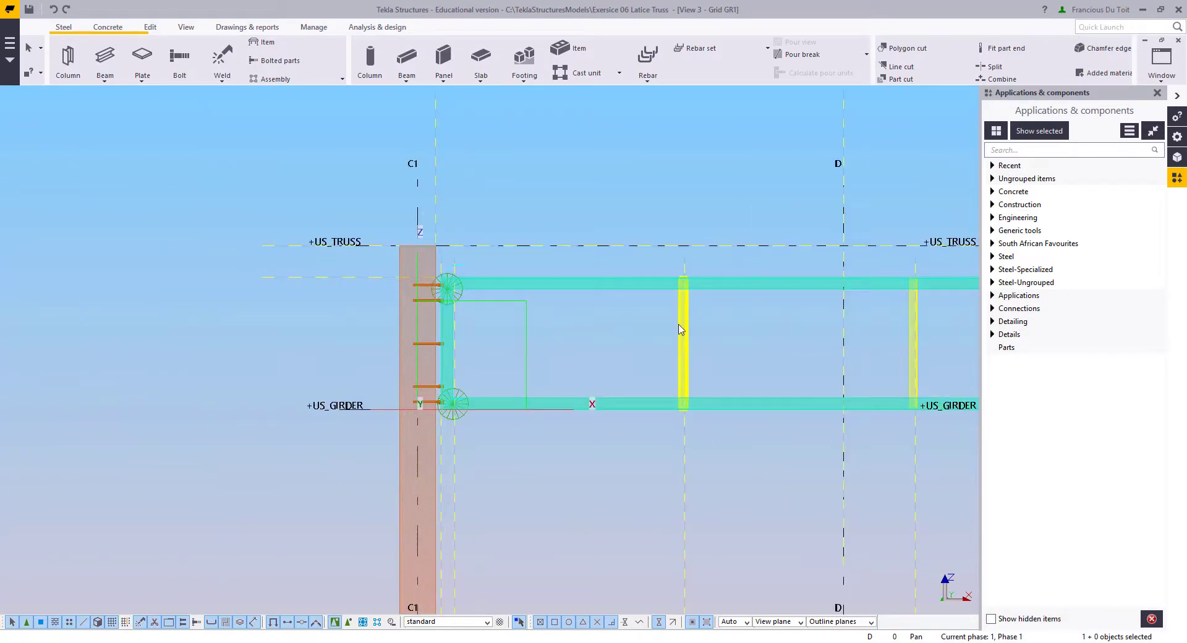
right_click(679, 329)
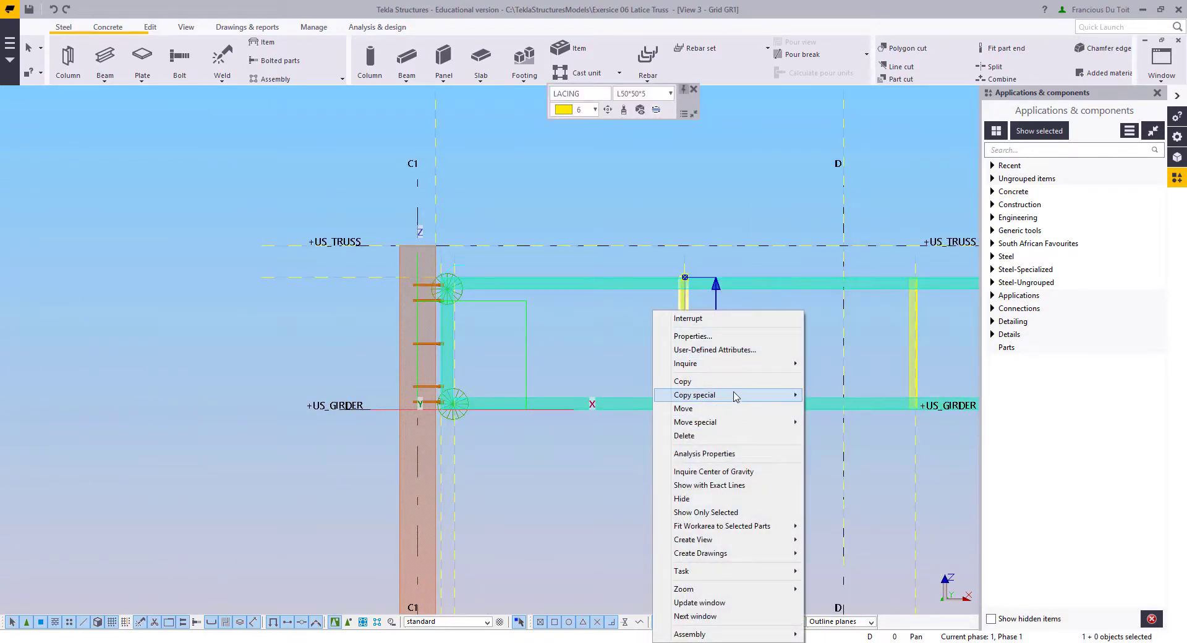
right_click(513, 195)
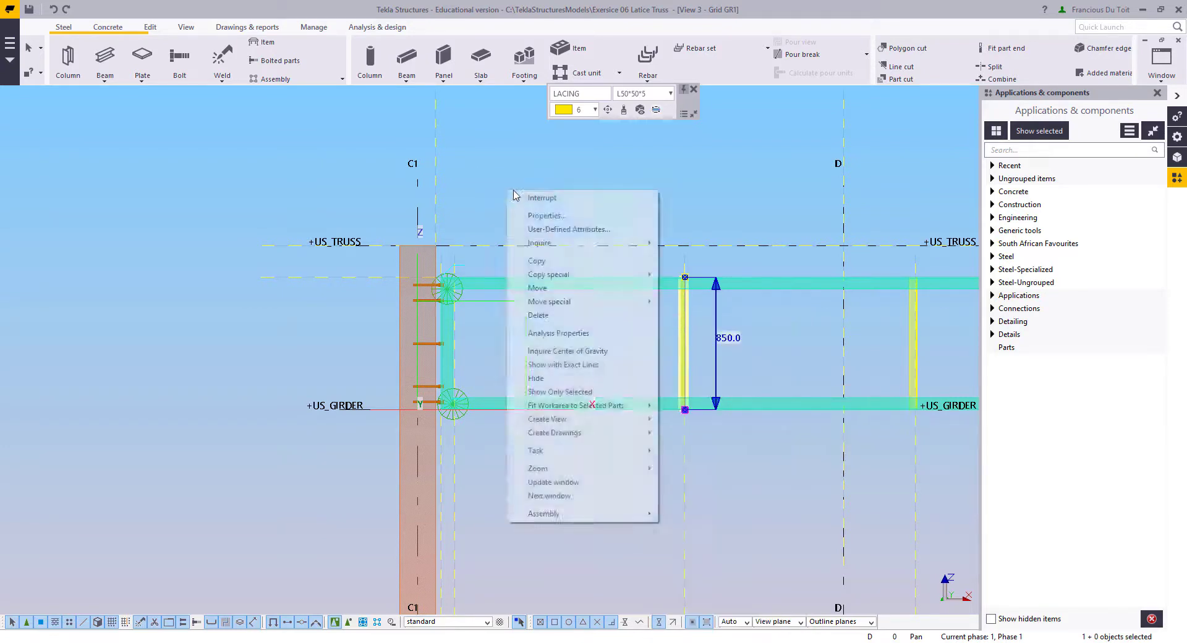
key(Escape)
middle_drag(530, 371, 492, 427)
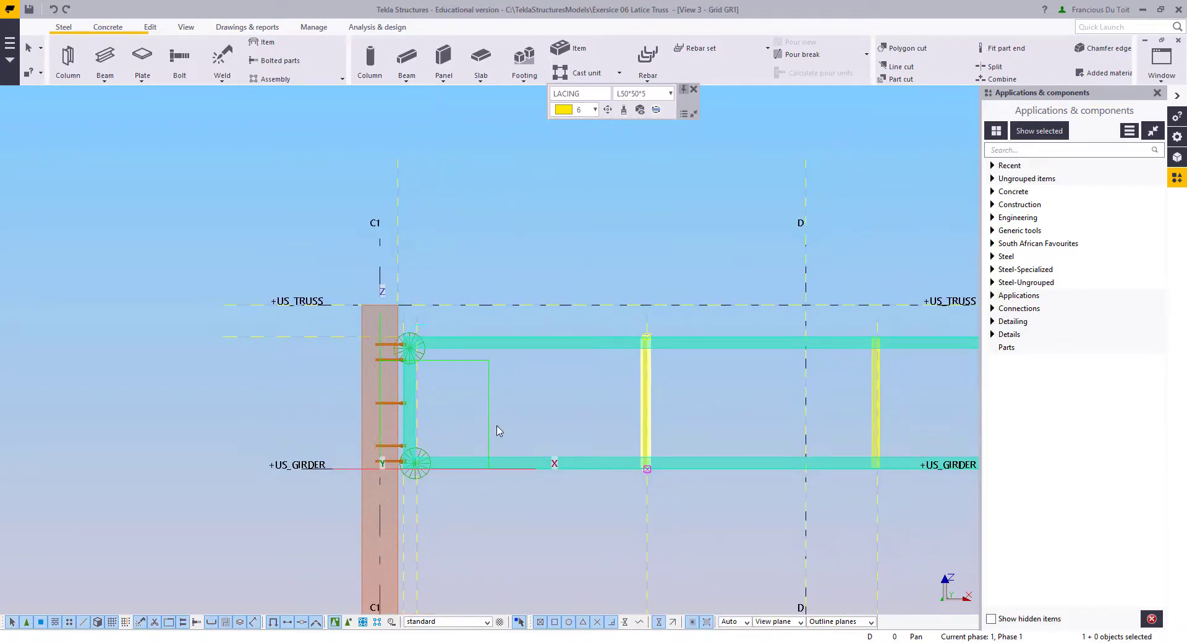
click(567, 416)
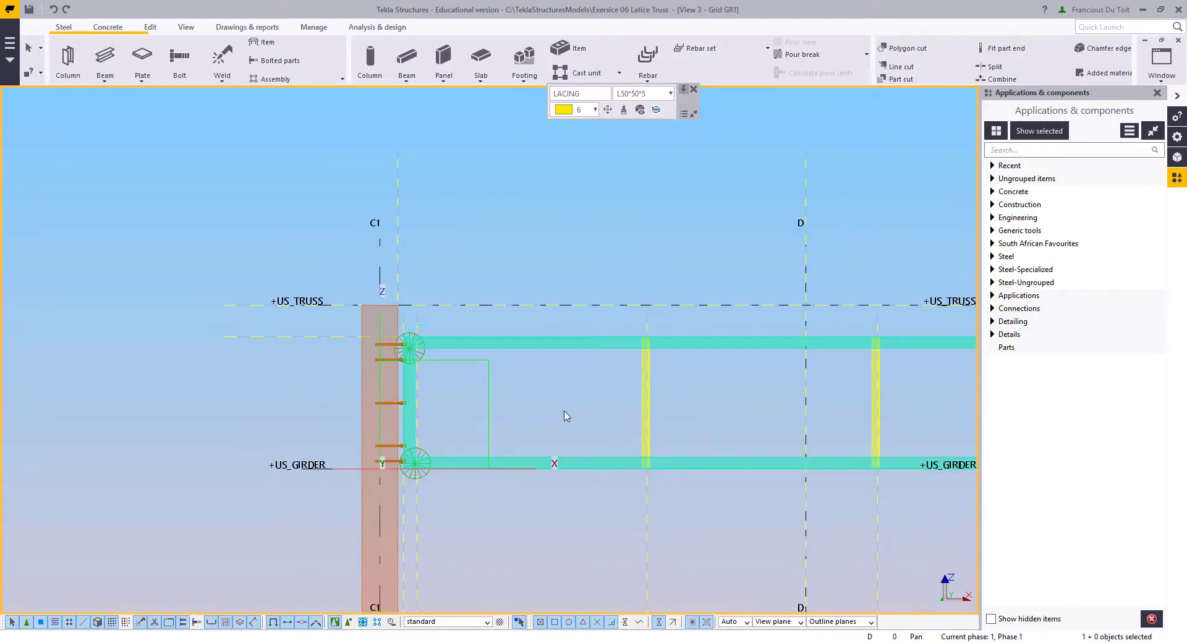
Step: Start a new steel beam and set its profile to L60*60*6
click(115, 56)
double_click(115, 56)
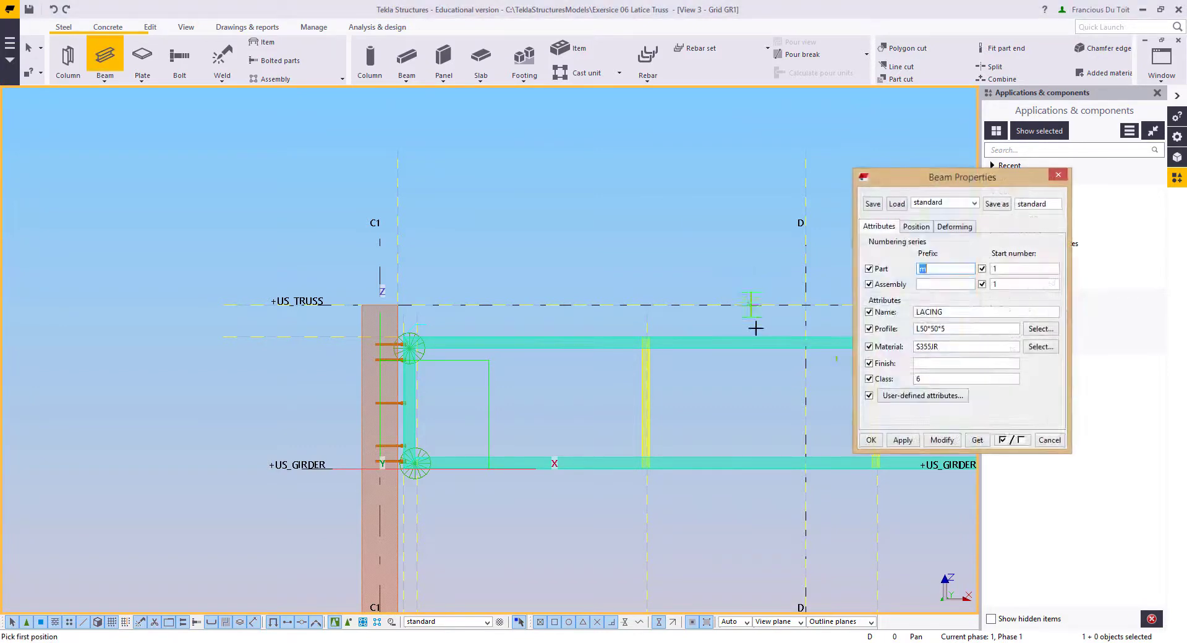
double_click(916, 334)
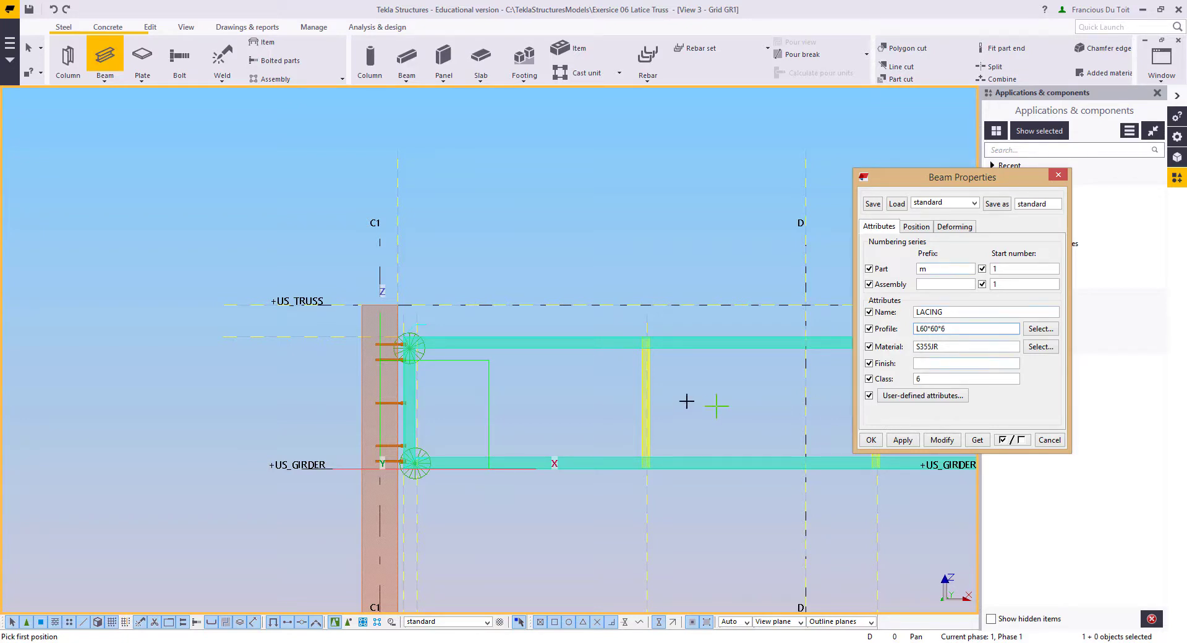
Step: Place the first diagonal lacing from the top chord's end at column C1 down to the bottom chord at the first vertical lacing
scroll(495, 318, up, 5)
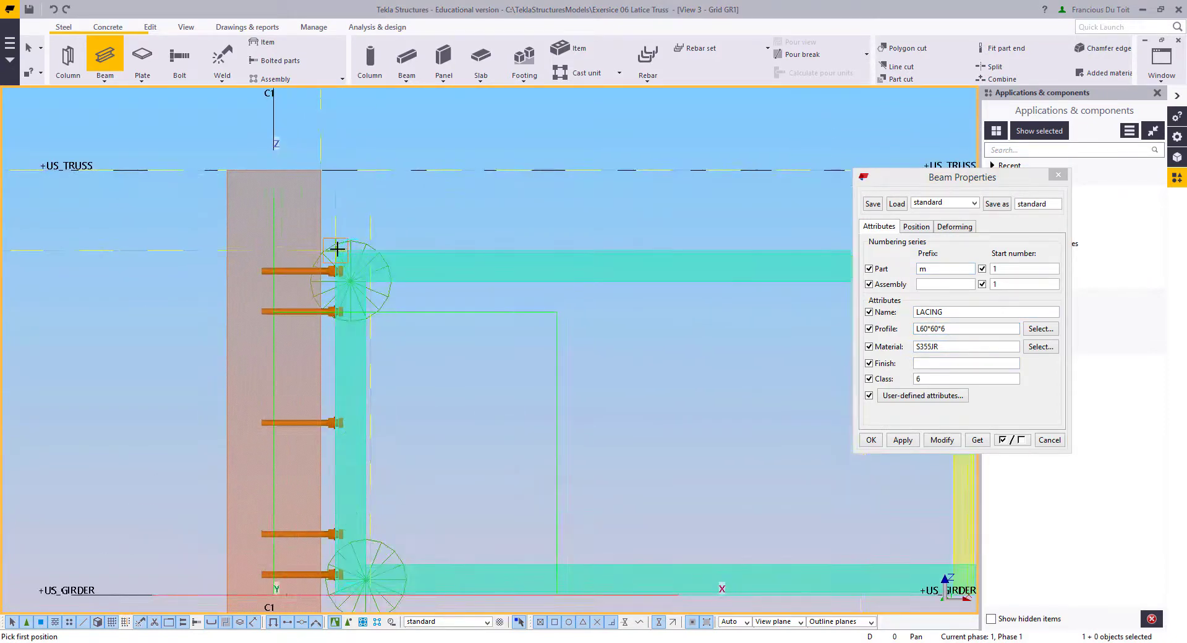
click(336, 250)
scroll(596, 471, down, 3)
scroll(631, 429, up, 5)
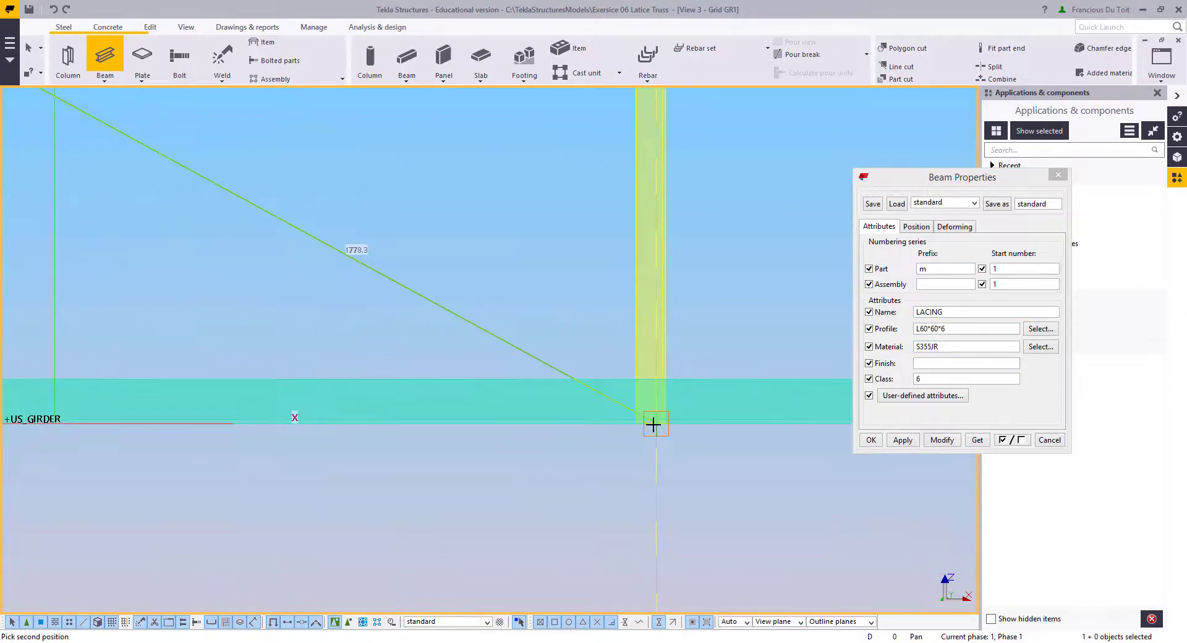
click(654, 425)
scroll(654, 425, down, 4)
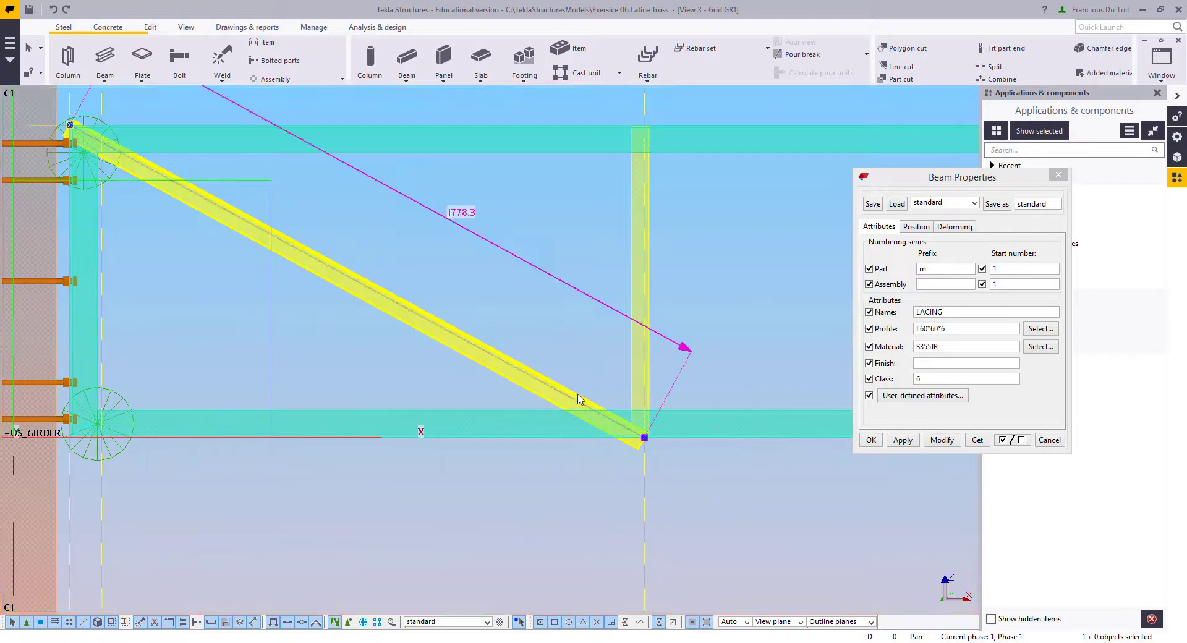
Step: Set the diagonal lacing's class to 7 and modify it
scroll(644, 439, up, 4)
click(944, 440)
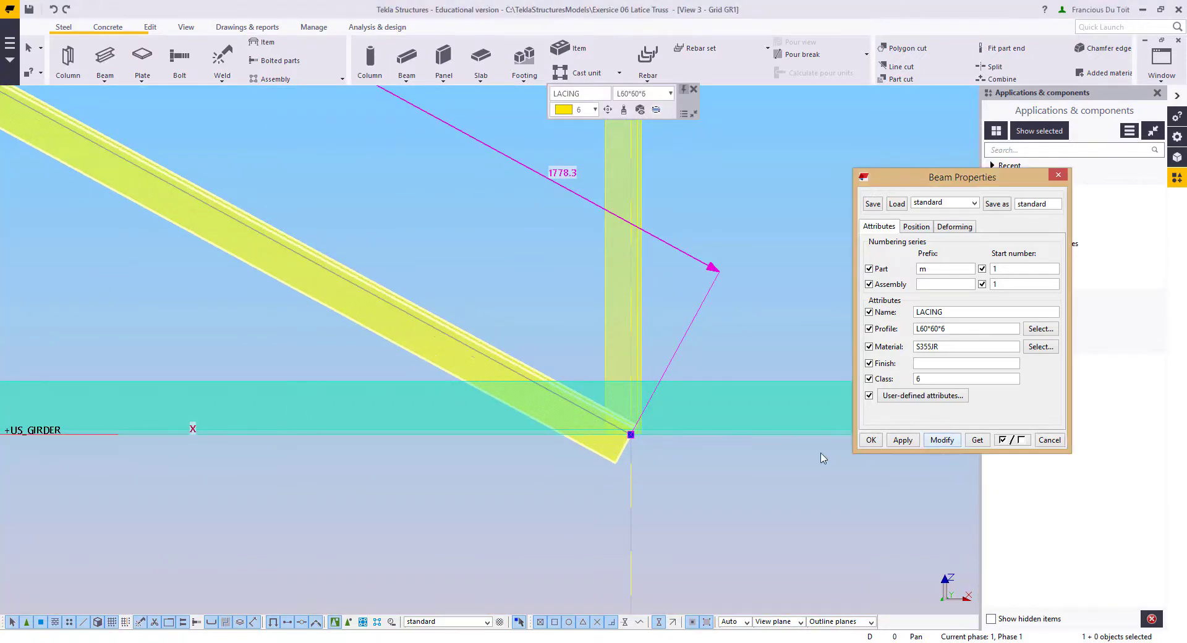
double_click(926, 379)
key(BackSpace)
click(941, 440)
middle_drag(501, 358, 501, 415)
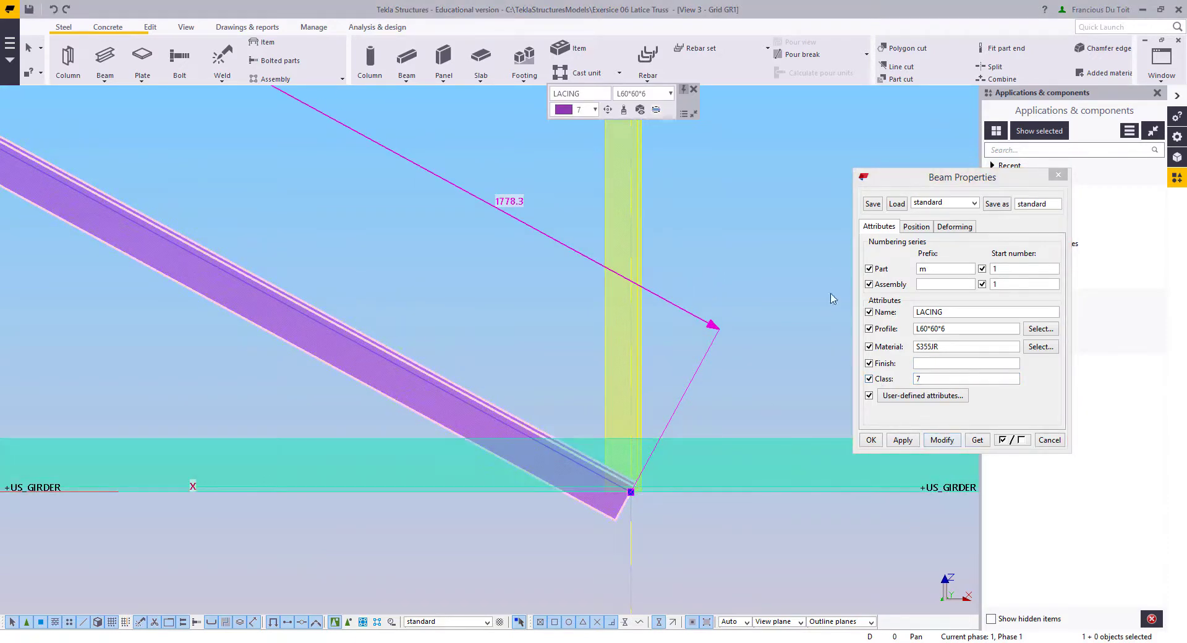
Step: Look up the analysis data of profile L60*60*6 and modify the diagonal lacing with a depth offset of -18.2
click(917, 227)
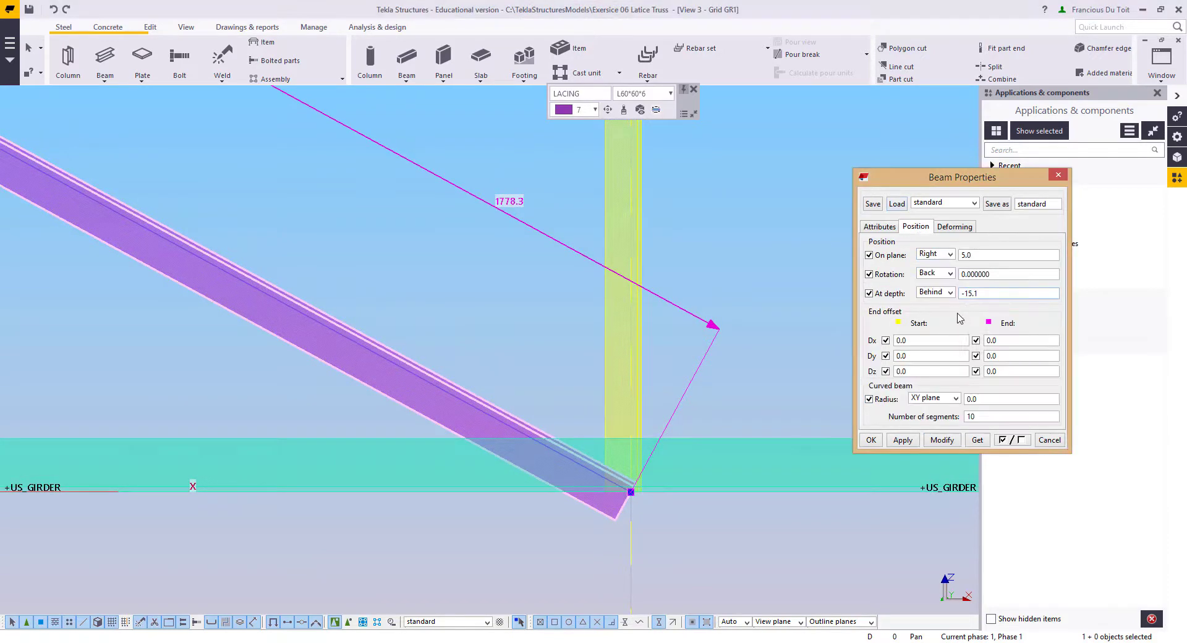
click(887, 227)
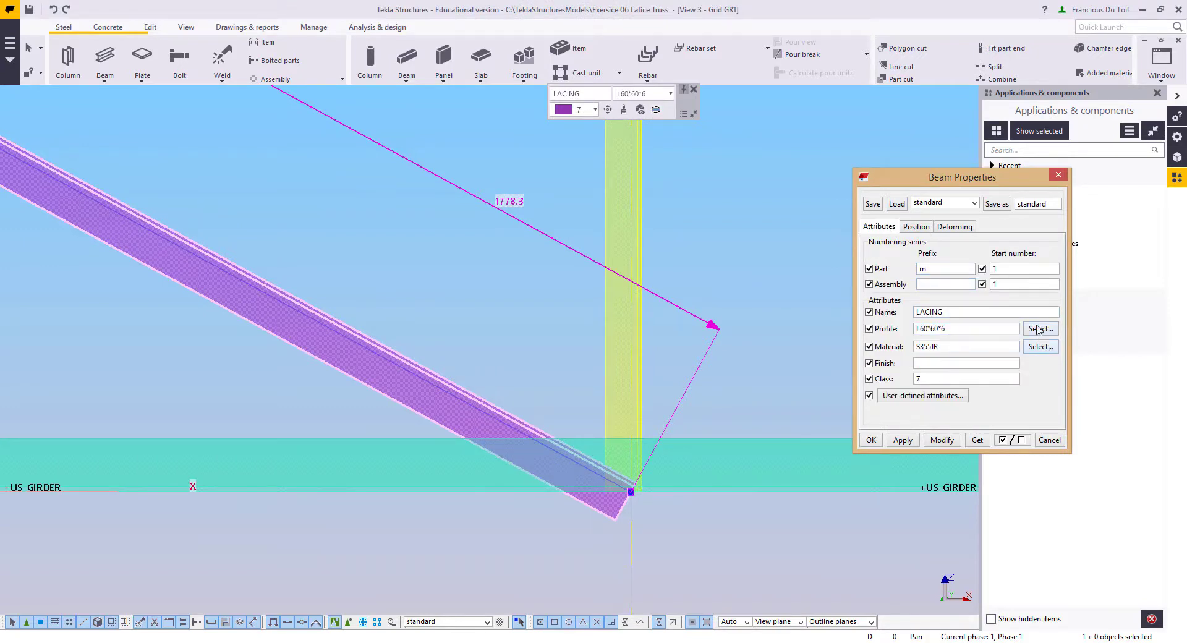
click(1039, 329)
click(623, 74)
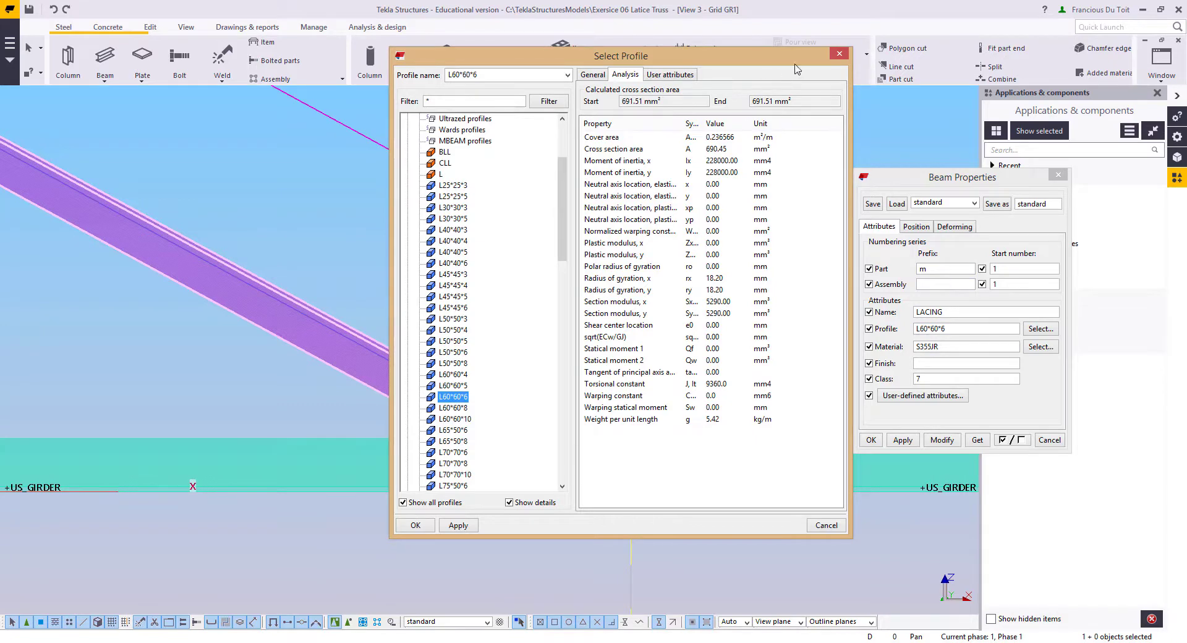
click(839, 54)
click(914, 227)
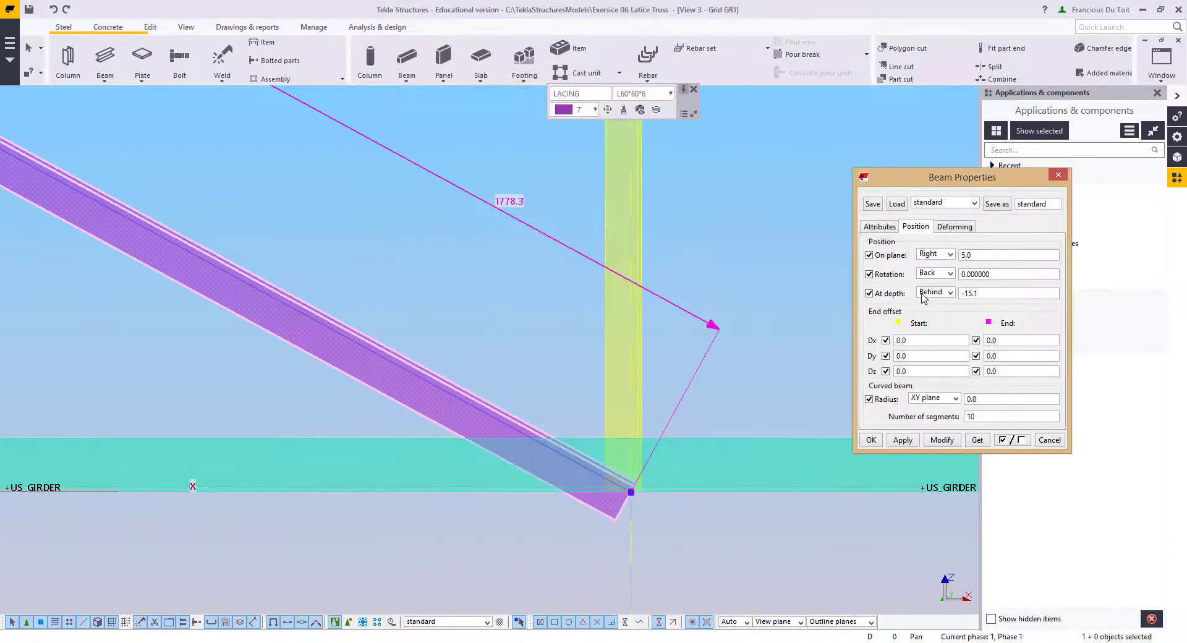
double_click(974, 295)
click(942, 440)
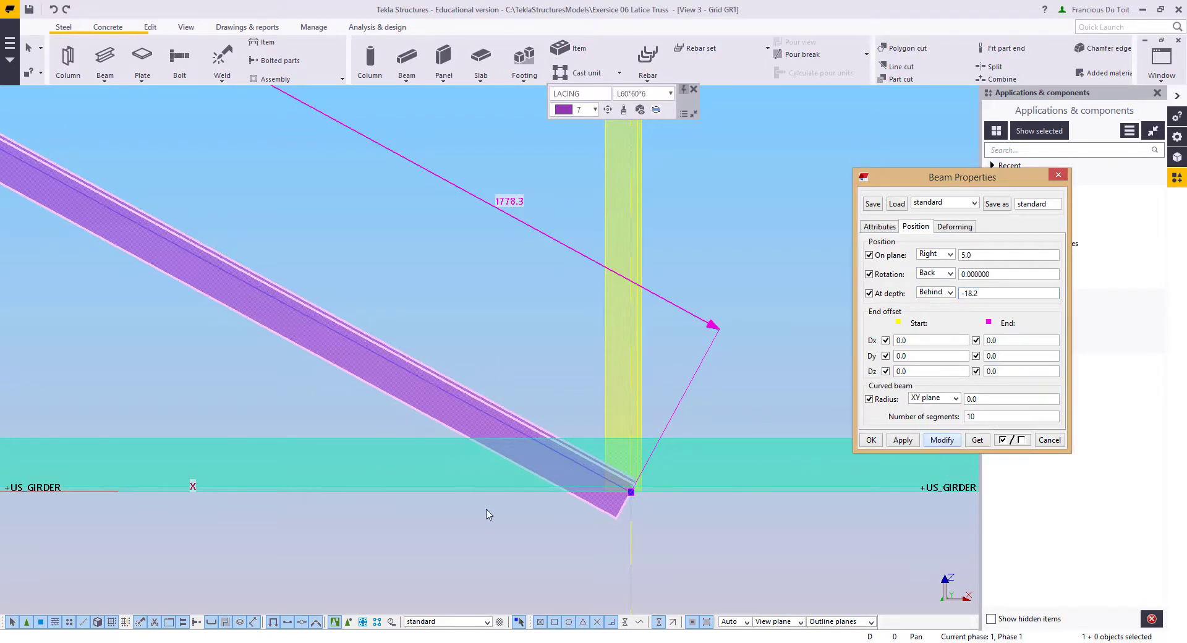
Step: Measure from the diagonal lacing's upper end corner to its end point at the bottom chord and clear the measurement by redrawing the view
scroll(522, 485, up, 3)
key(f)
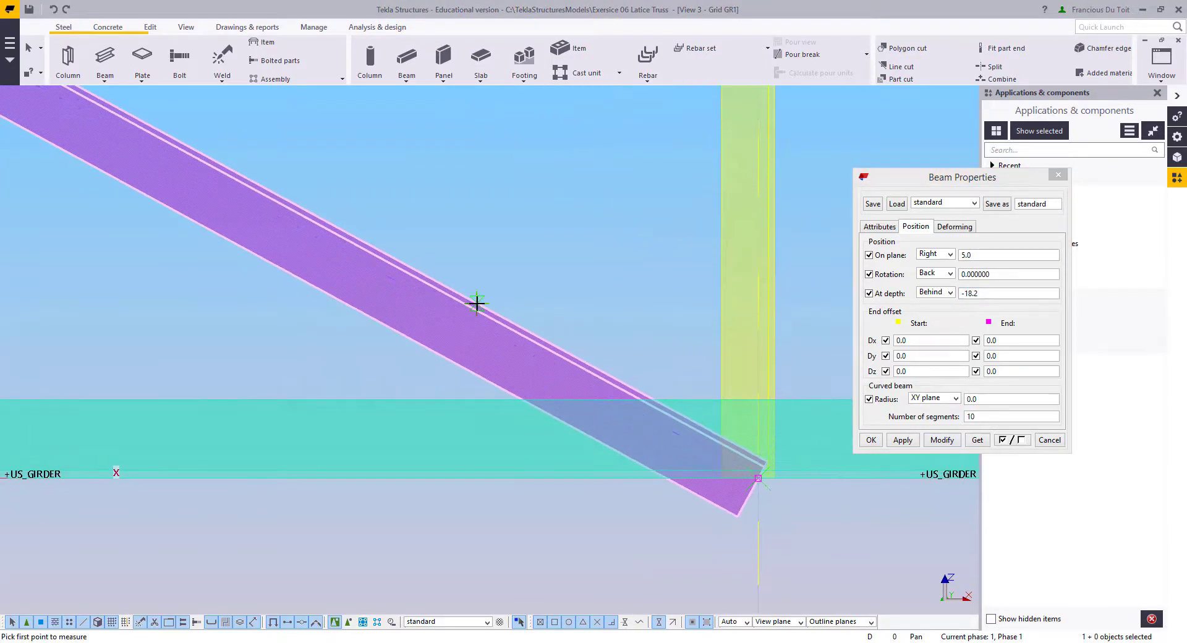
click(473, 310)
click(543, 344)
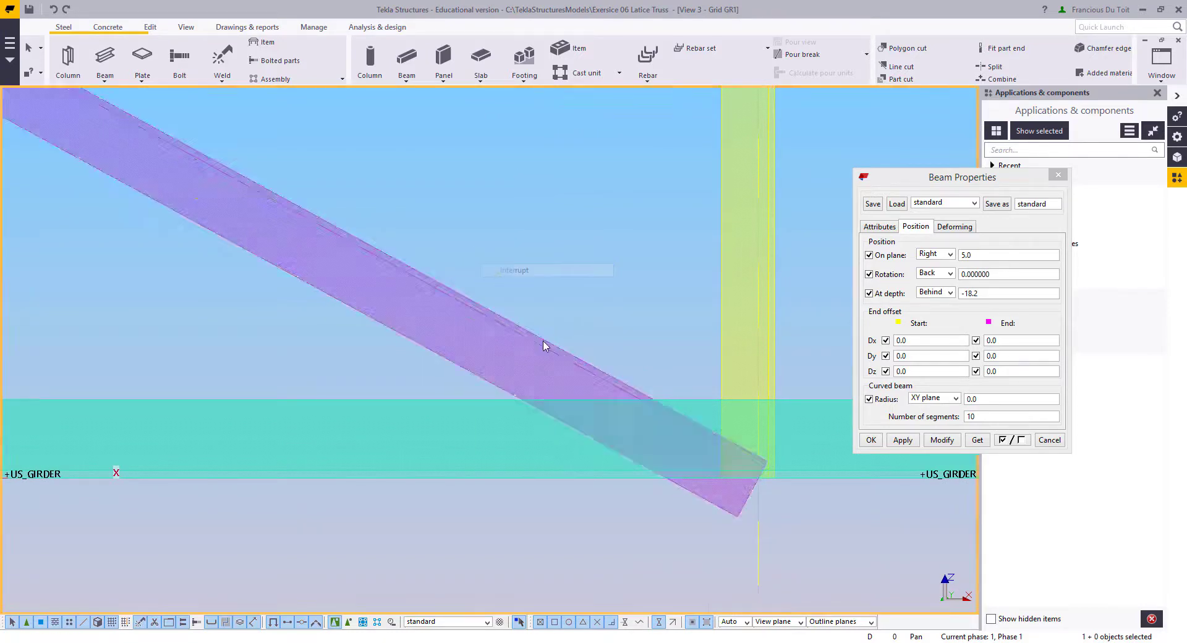
scroll(676, 466, down, 2)
scroll(570, 464, up, 5)
click(586, 403)
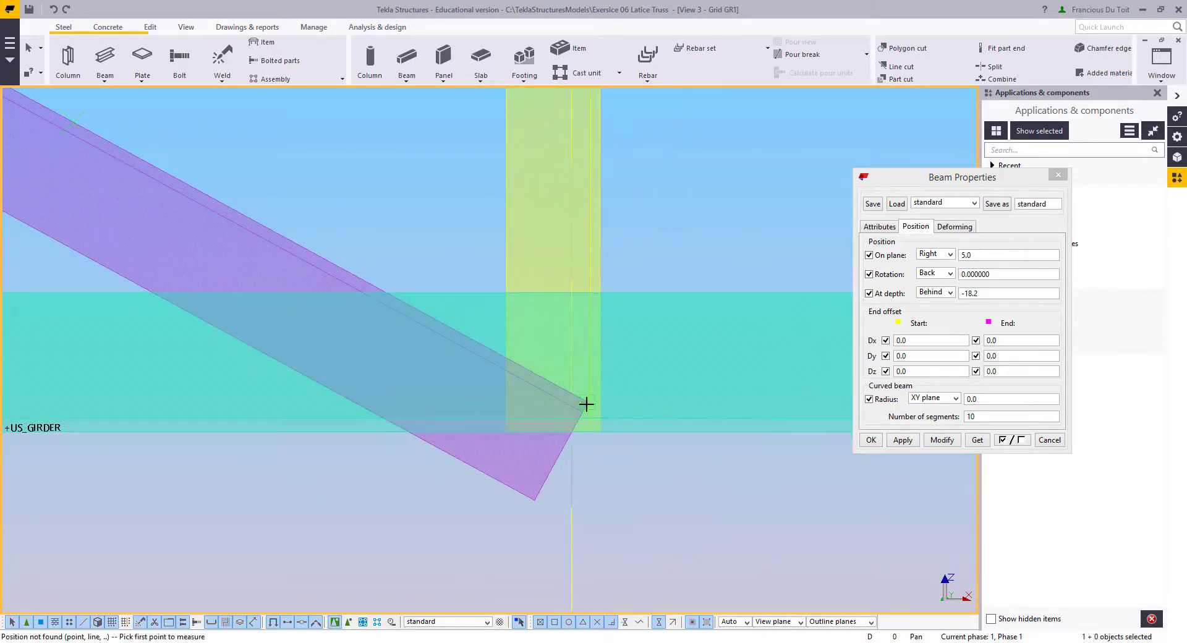
click(569, 432)
right_click(687, 322)
click(687, 322)
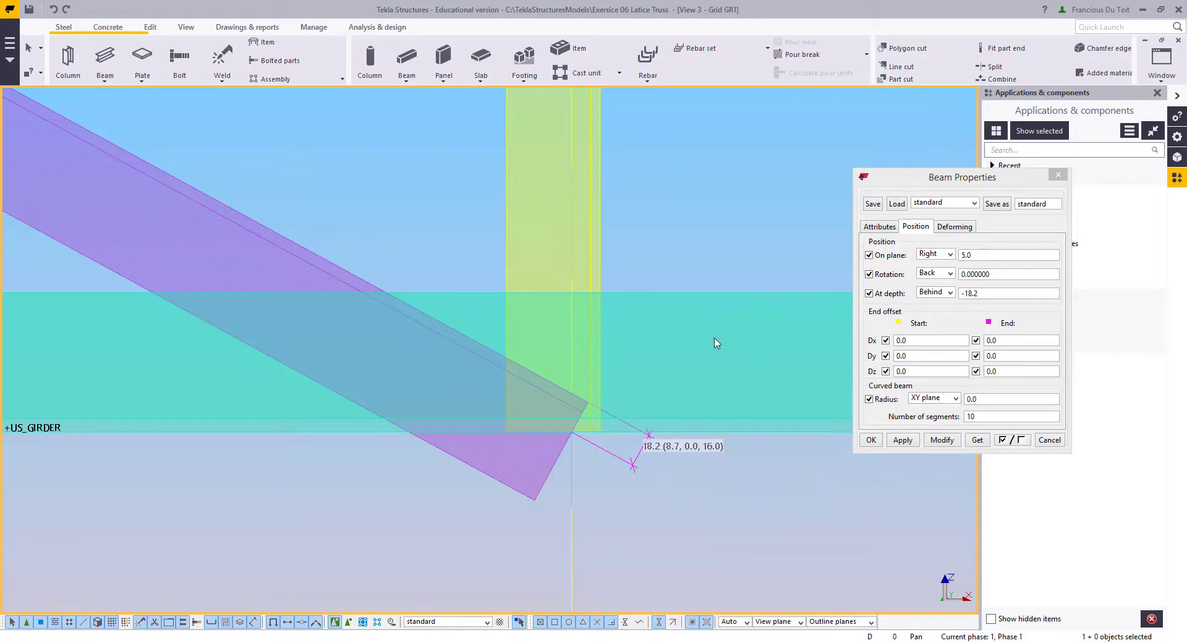
right_click(714, 340)
click(755, 408)
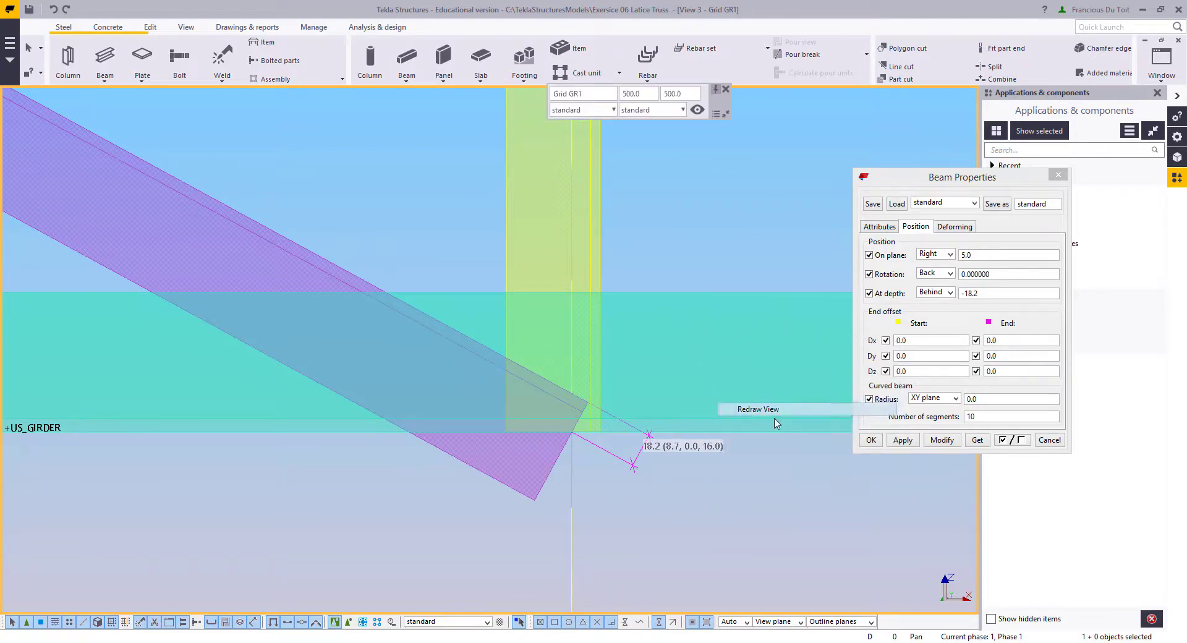
Step: Reopen the diagonal lacing's beam properties and accept them as the current steel beam settings
click(1050, 439)
click(529, 371)
double_click(529, 371)
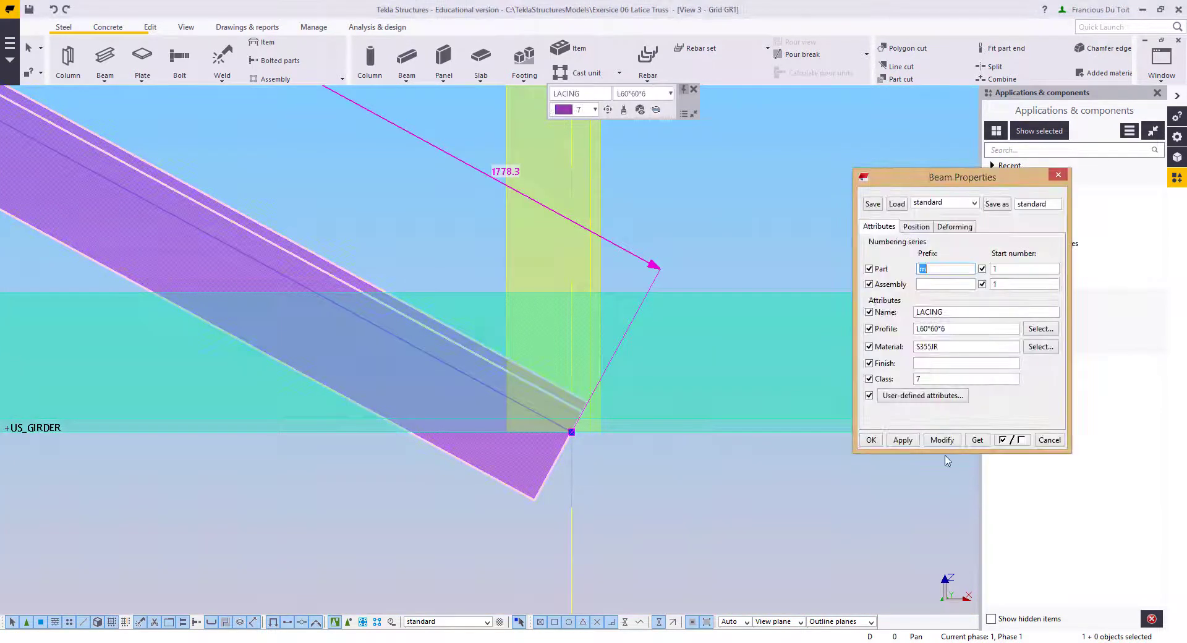
click(871, 440)
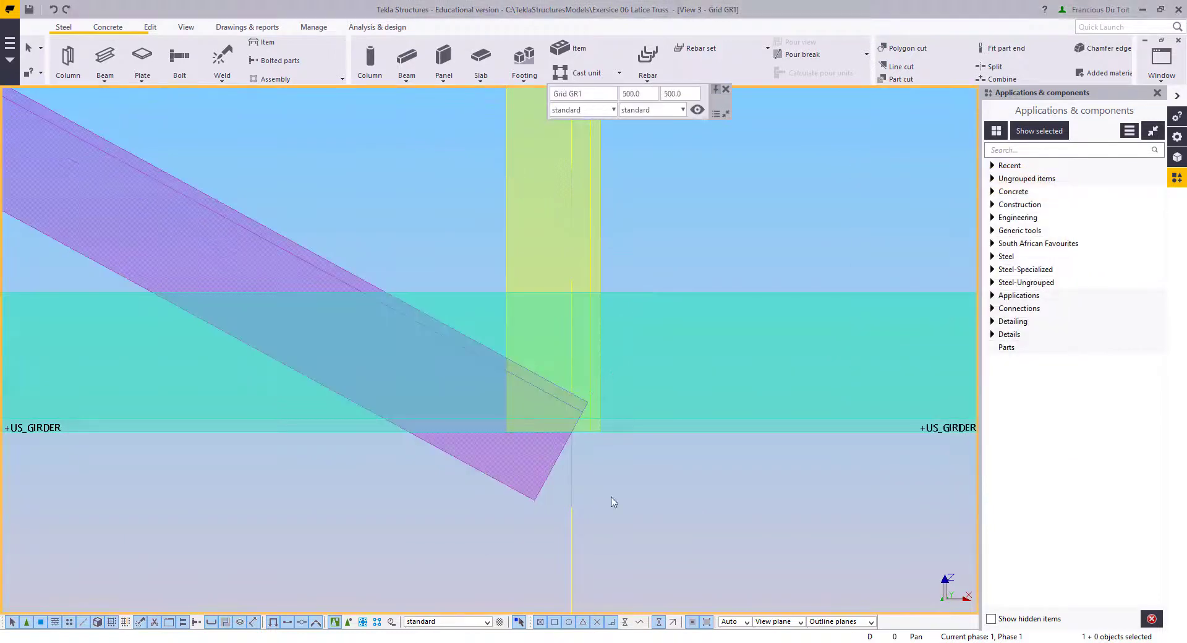
scroll(433, 495, down, 5)
scroll(384, 461, down, 3)
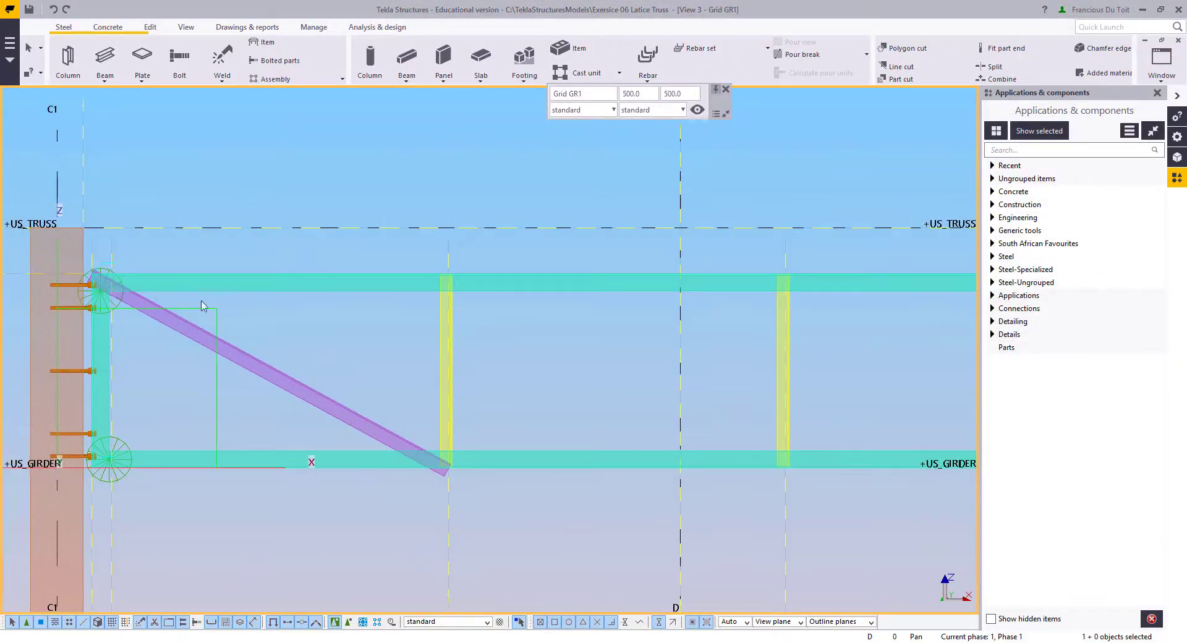
click(103, 58)
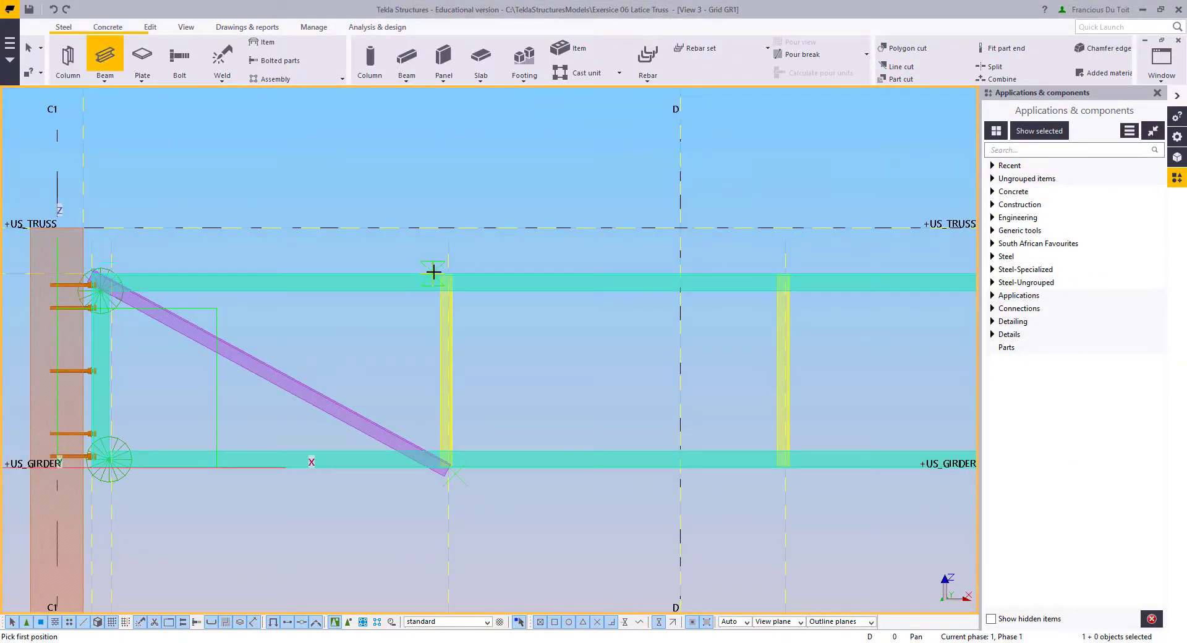
right_click(443, 217)
click(460, 235)
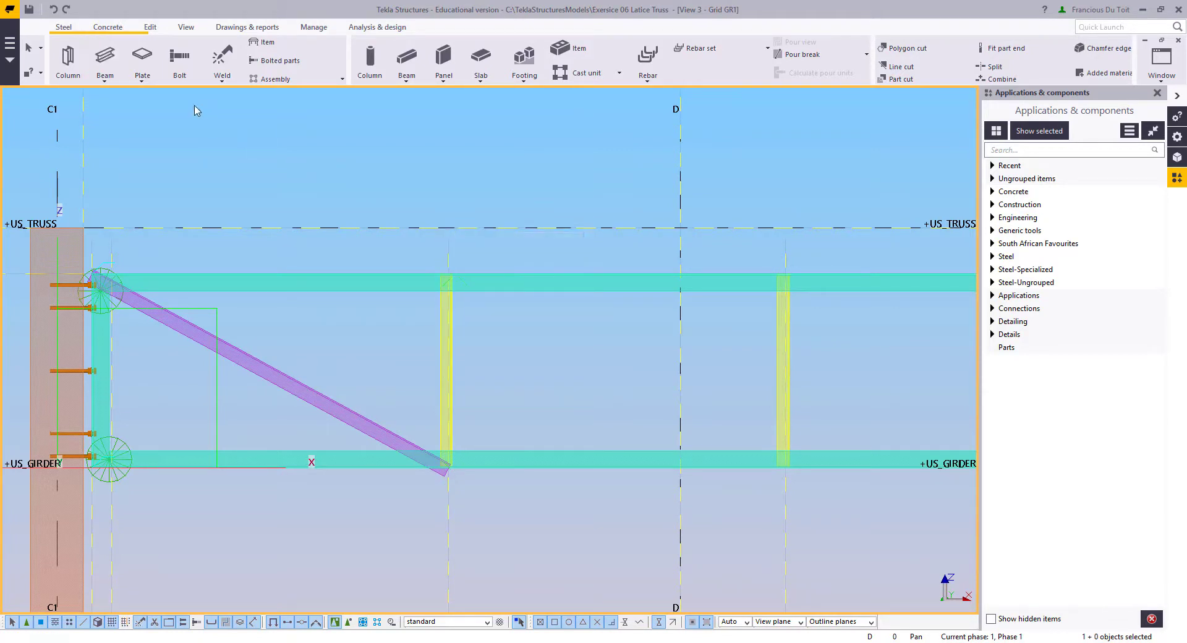
Step: Add a falling diagonal across grid D, from the top of the first vertical lacing to the bottom of the second
click(106, 56)
scroll(442, 326, up, 4)
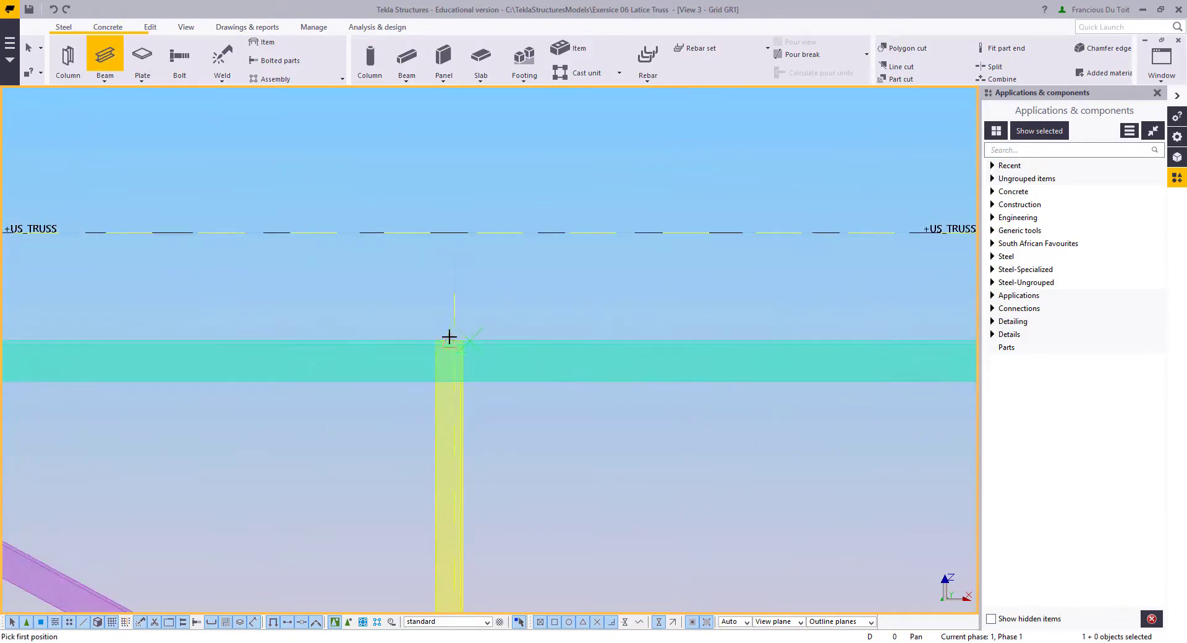
click(450, 339)
scroll(470, 343, down, 4)
scroll(821, 484, up, 4)
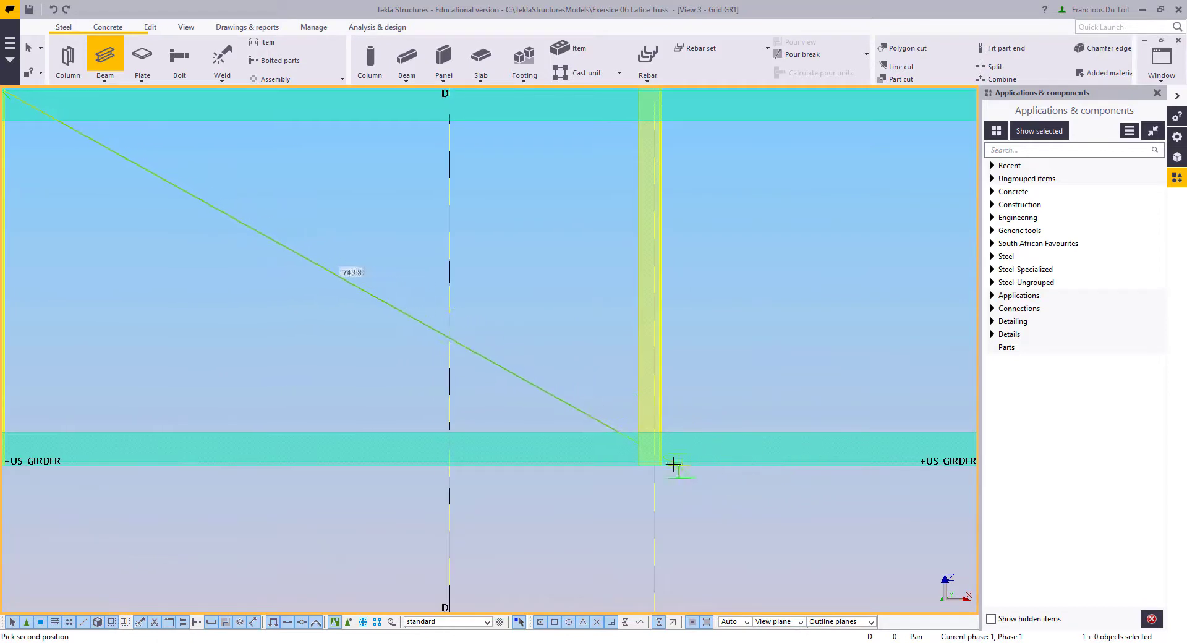
click(653, 465)
Step: Add a falling diagonal in the third bay, from the top of the second vertical lacing to the bottom of the third
scroll(581, 273, down, 3)
scroll(578, 283, up, 3)
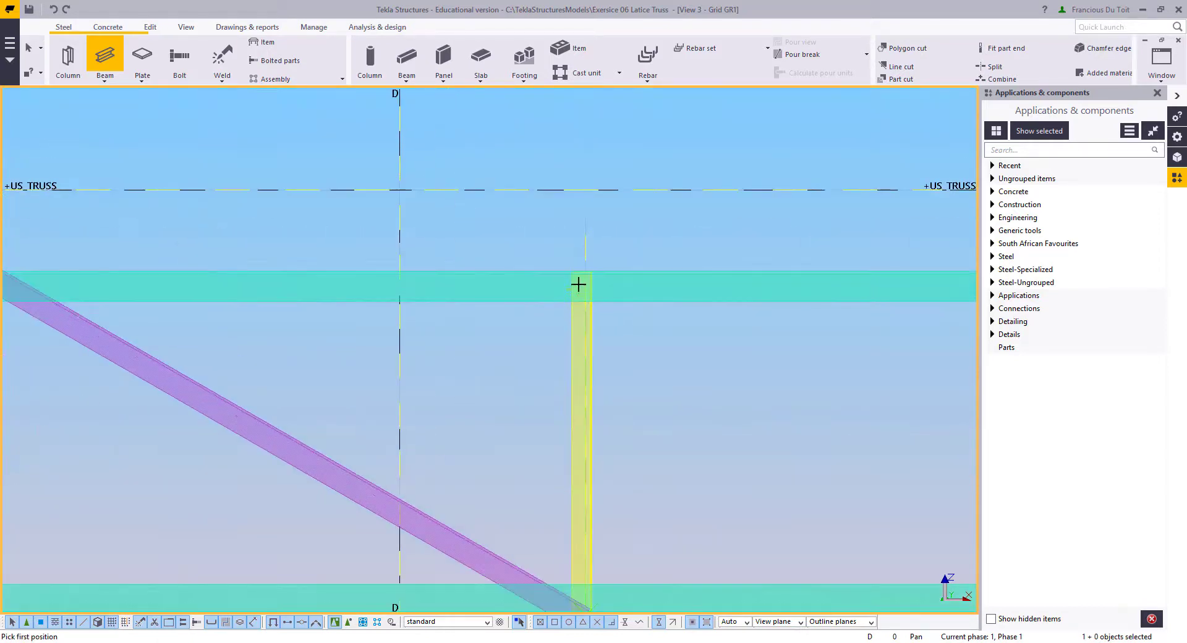
click(580, 273)
scroll(575, 275, down, 3)
scroll(637, 427, up, 3)
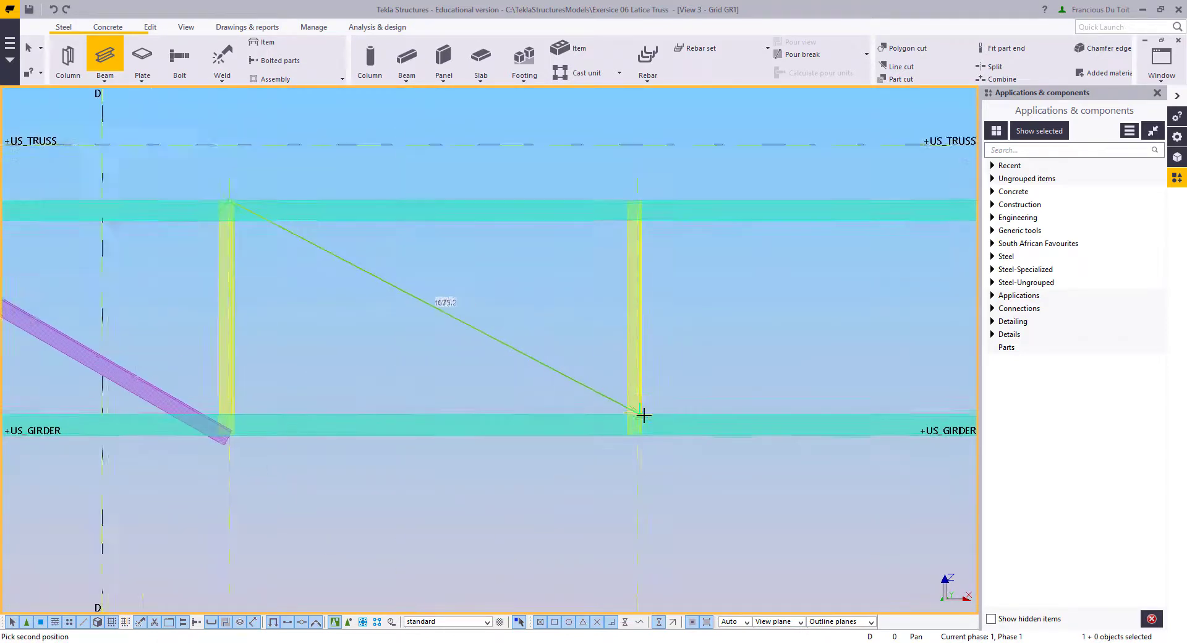
click(637, 444)
Step: Add falling diagonals in the fourth and fifth bays, the last one ending at the bottom of the vertical lacing just before grid E
scroll(509, 416, down, 4)
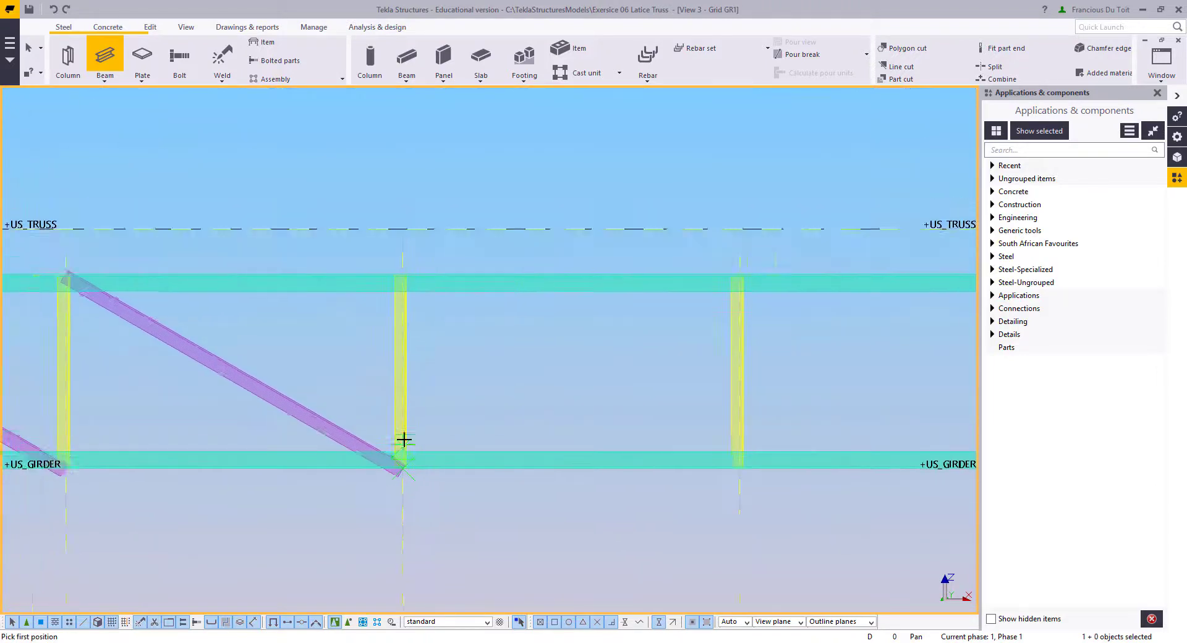
scroll(416, 377, up, 2)
scroll(416, 377, up, 2)
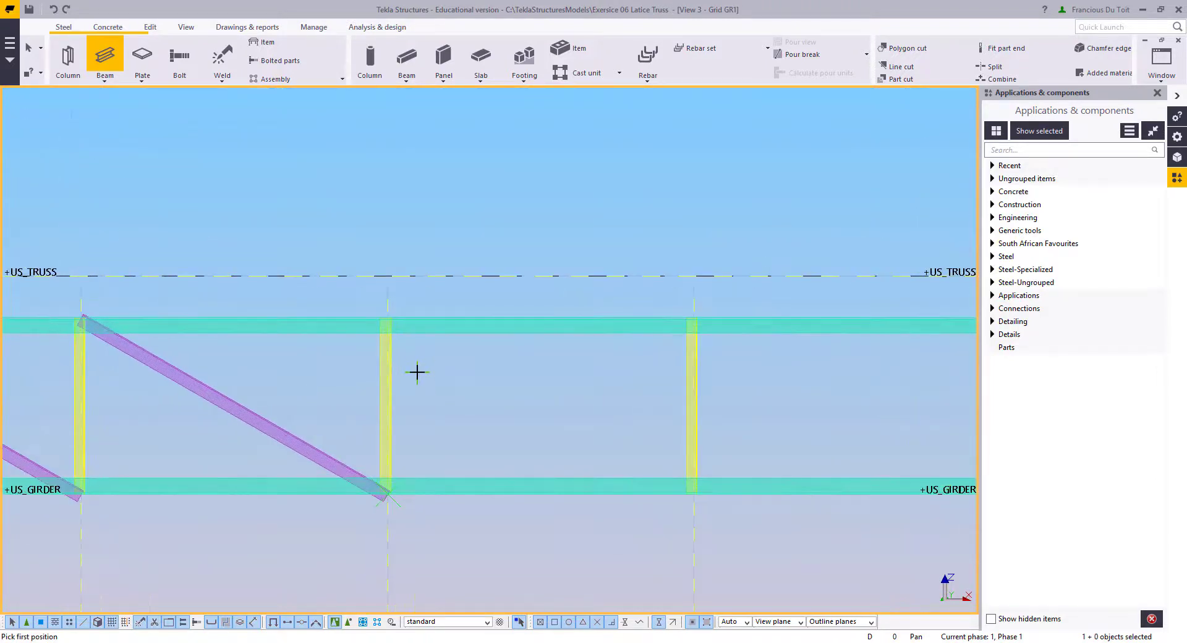
scroll(394, 309, up, 2)
click(382, 320)
middle_drag(687, 334, 515, 166)
click(663, 411)
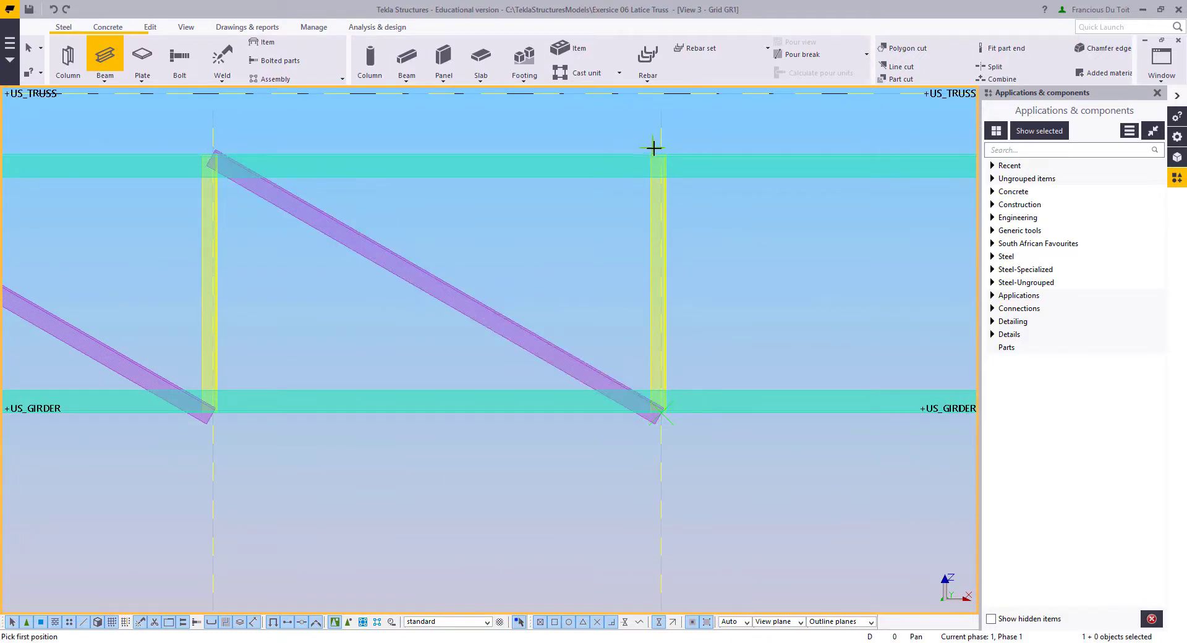
key(ctrl+z)
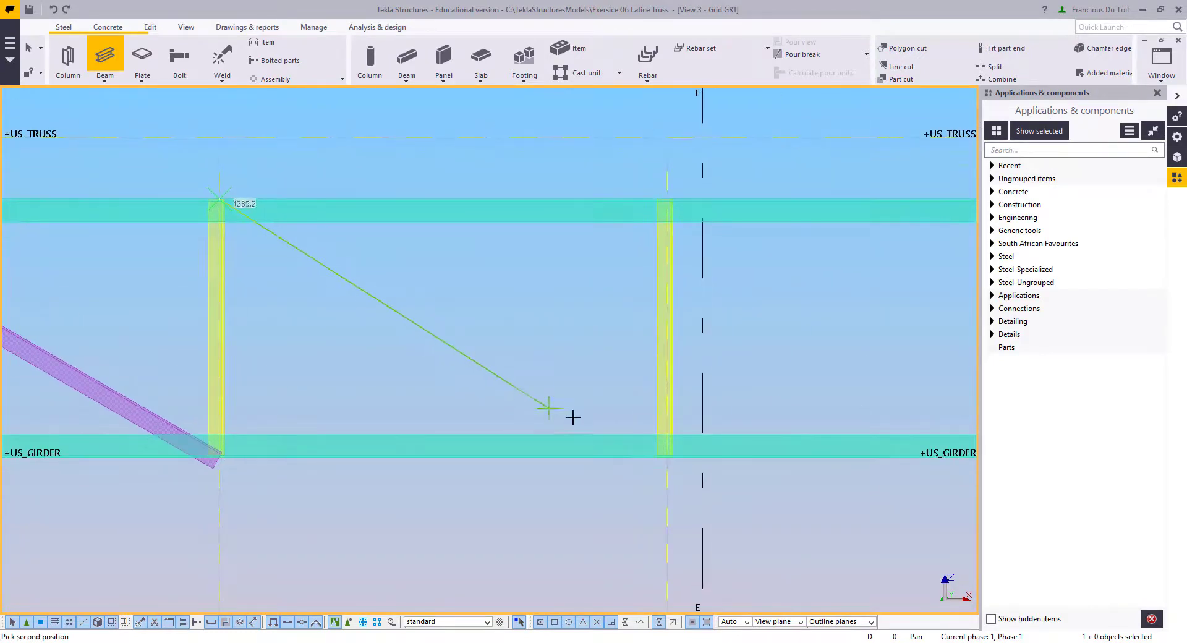
click(665, 458)
Step: Add a rising diagonal across grid E, from the bottom of the vertical lacing before it to the top of the next vertical
scroll(627, 463, down, 2)
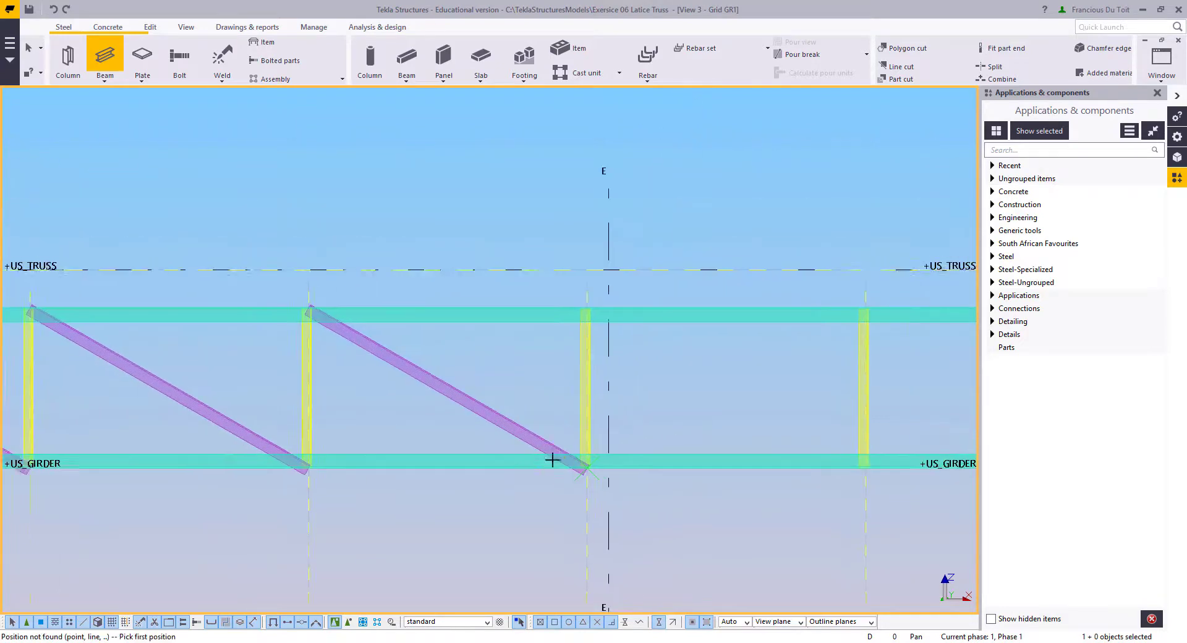
scroll(572, 468, up, 4)
click(577, 468)
scroll(785, 384, down, 2)
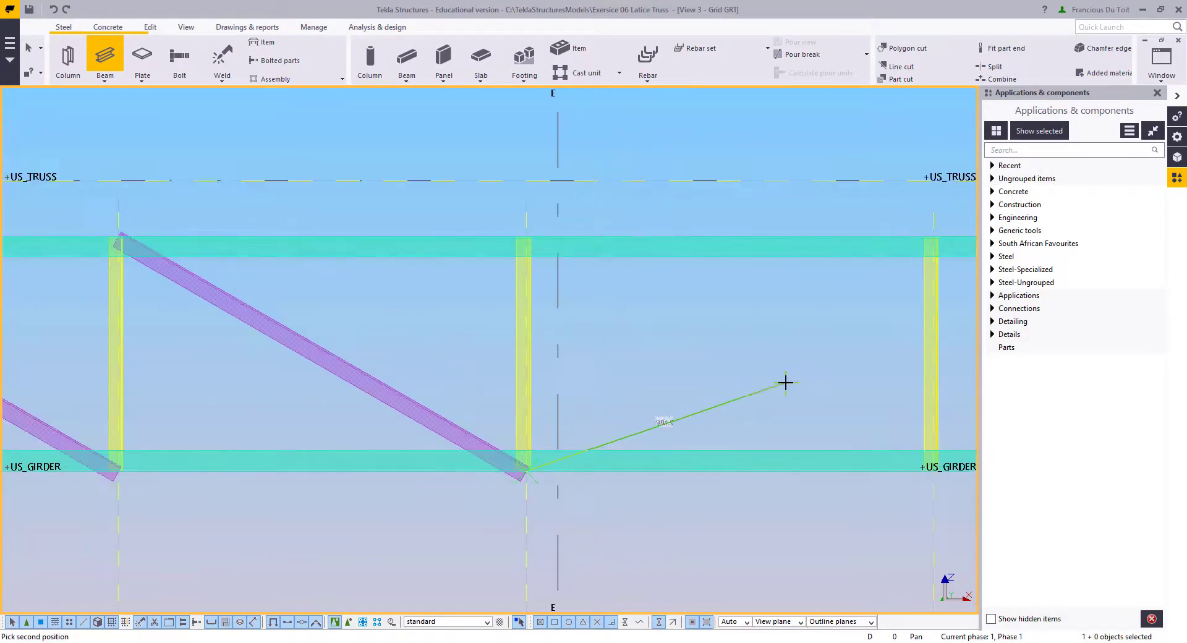
scroll(814, 276, up, 3)
click(763, 250)
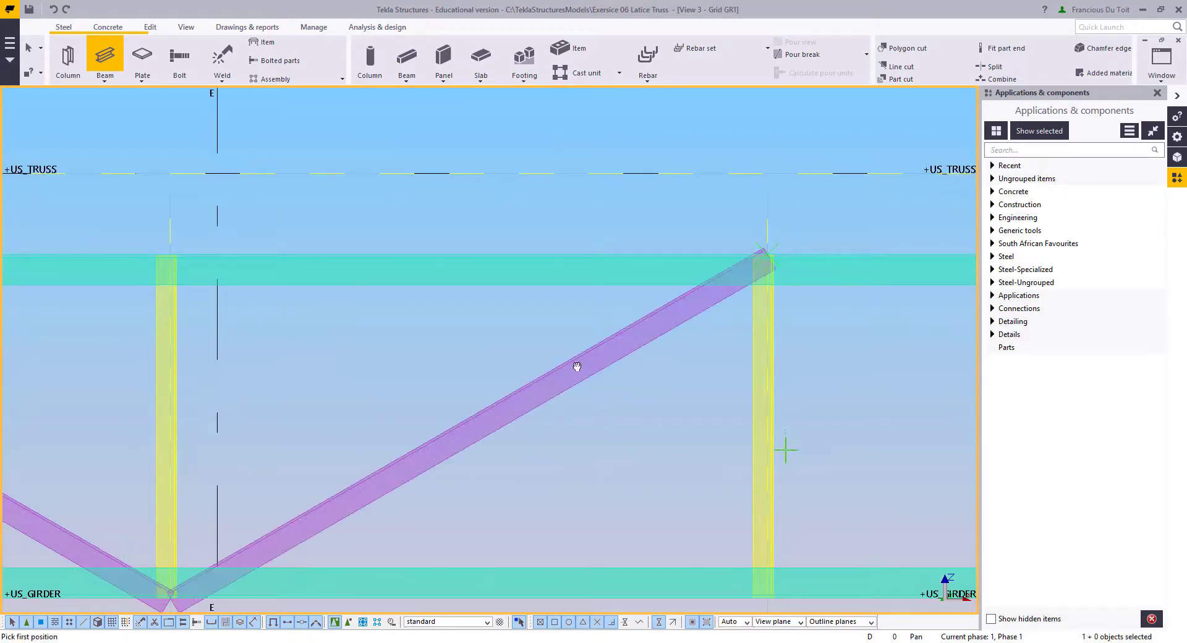
Step: Add a rising diagonal in the seventh bay, from the bottom of the first vertical lacing past grid E to the next vertical's top
scroll(784, 450, down, 2)
scroll(493, 493, up, 2)
click(493, 468)
scroll(613, 454, down, 4)
scroll(755, 341, up, 3)
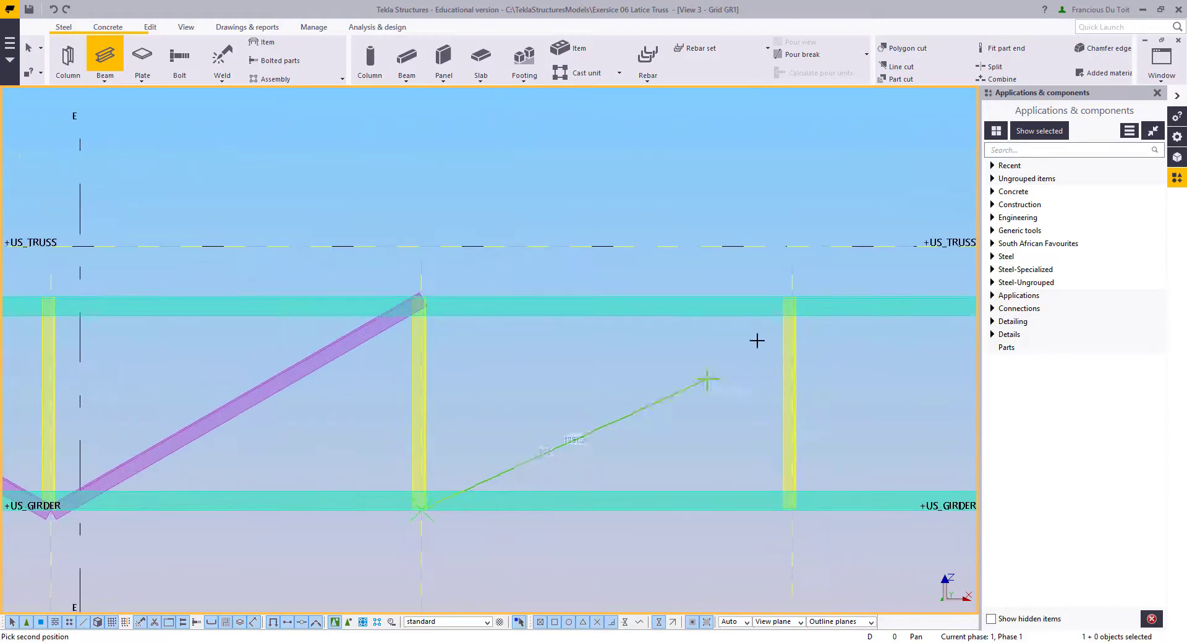
click(802, 288)
Step: Add a rising diagonal in the eighth bay, from the bottom of the second vertical lacing past grid E to the next vertical's top
middle_drag(832, 532, 581, 383)
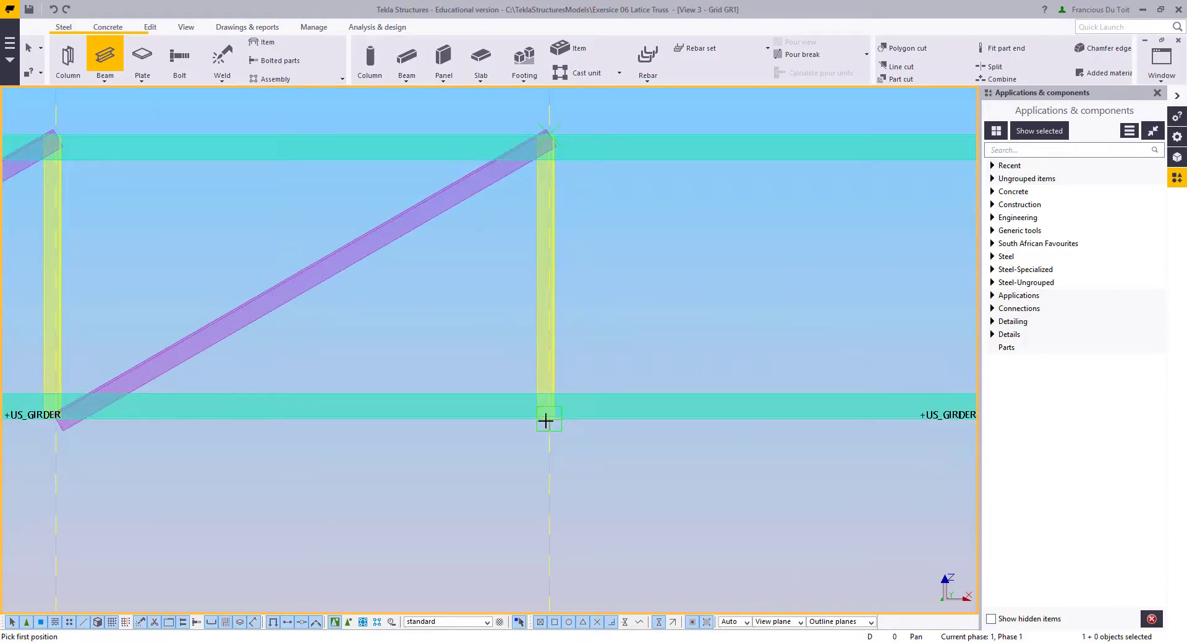
click(561, 415)
middle_drag(950, 268, 569, 402)
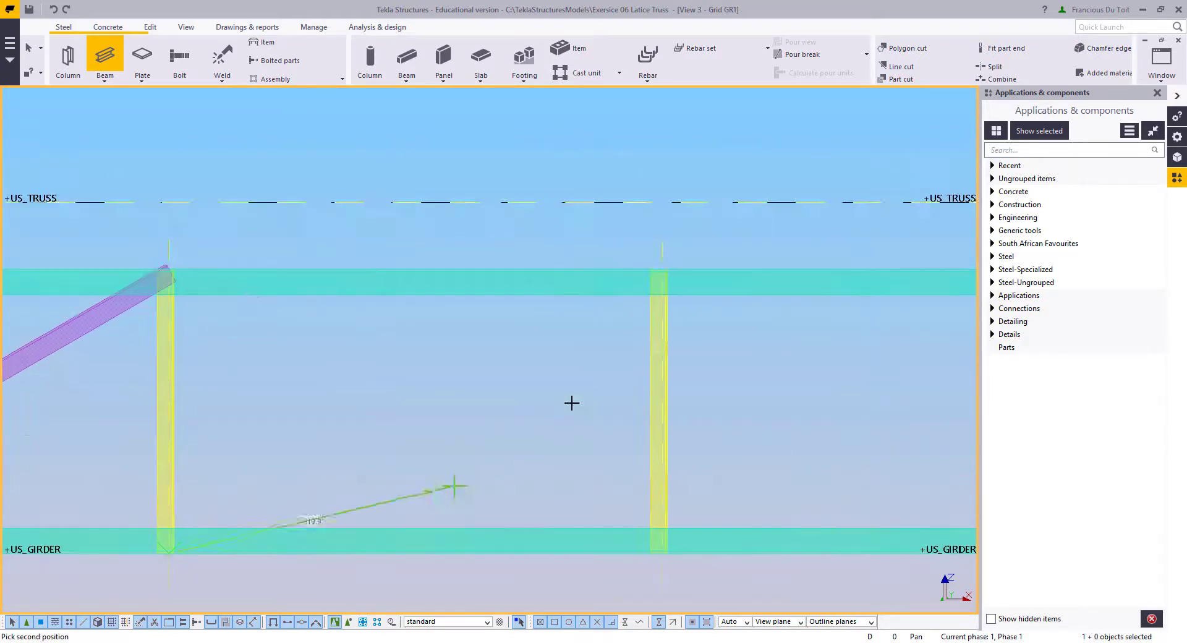
click(664, 266)
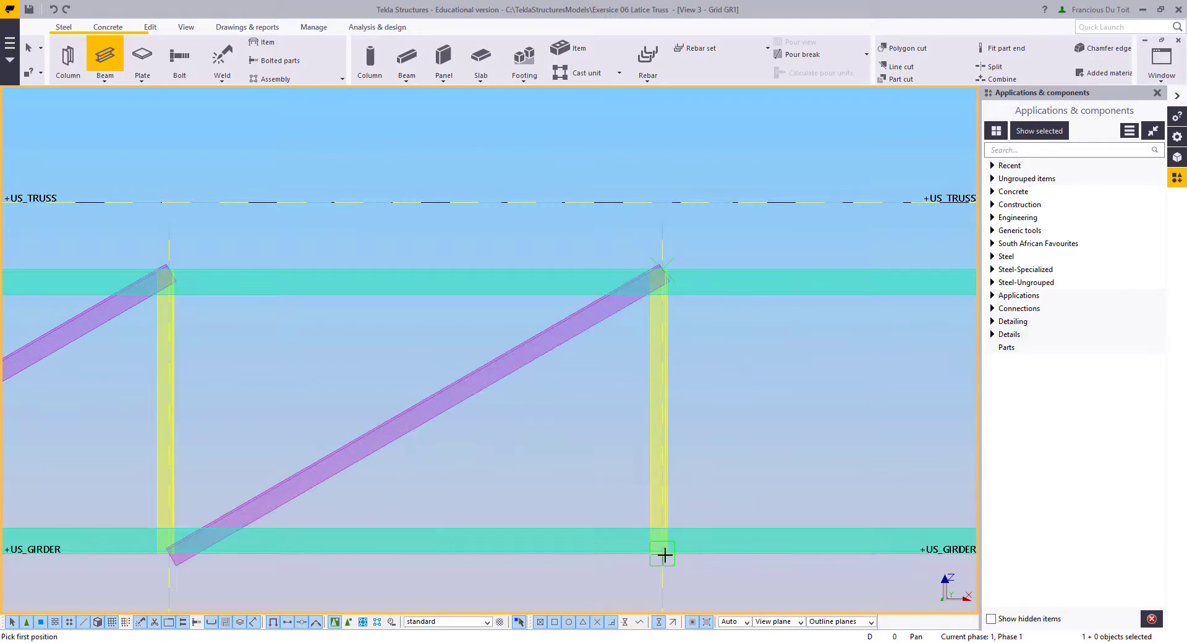
Step: Add rising diagonals in the last two bays before column F, the final one ending at the outer top corner of the end frame
key(ctrl+z)
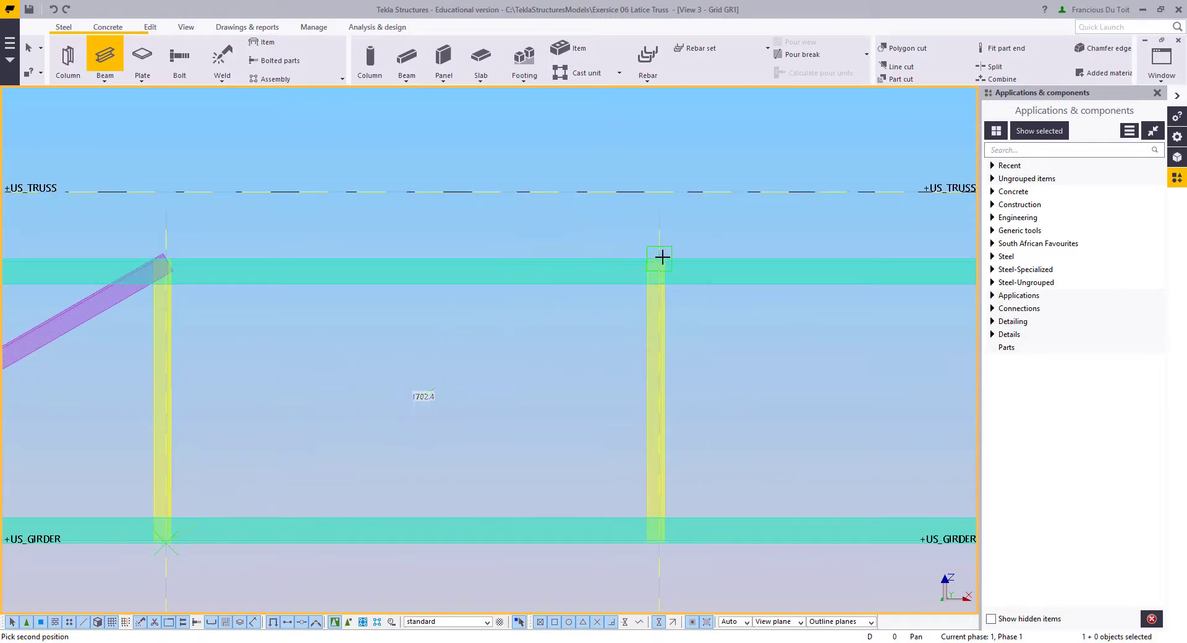
click(662, 257)
click(659, 546)
middle_drag(528, 268, 671, 268)
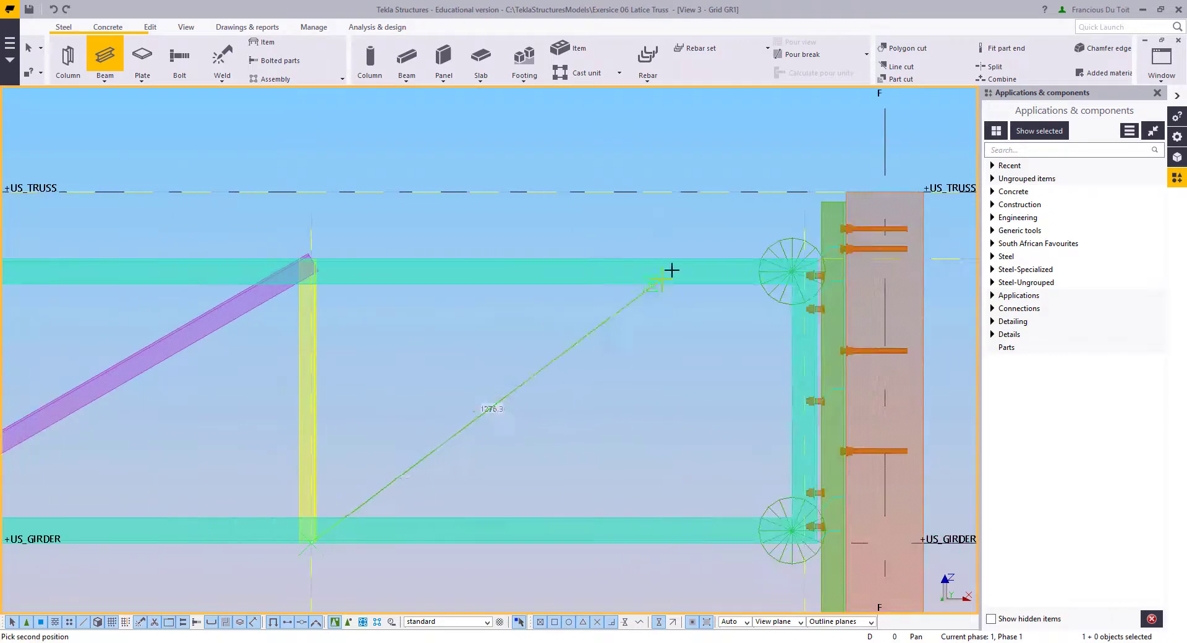
scroll(797, 257, up, 2)
scroll(818, 255, up, 1)
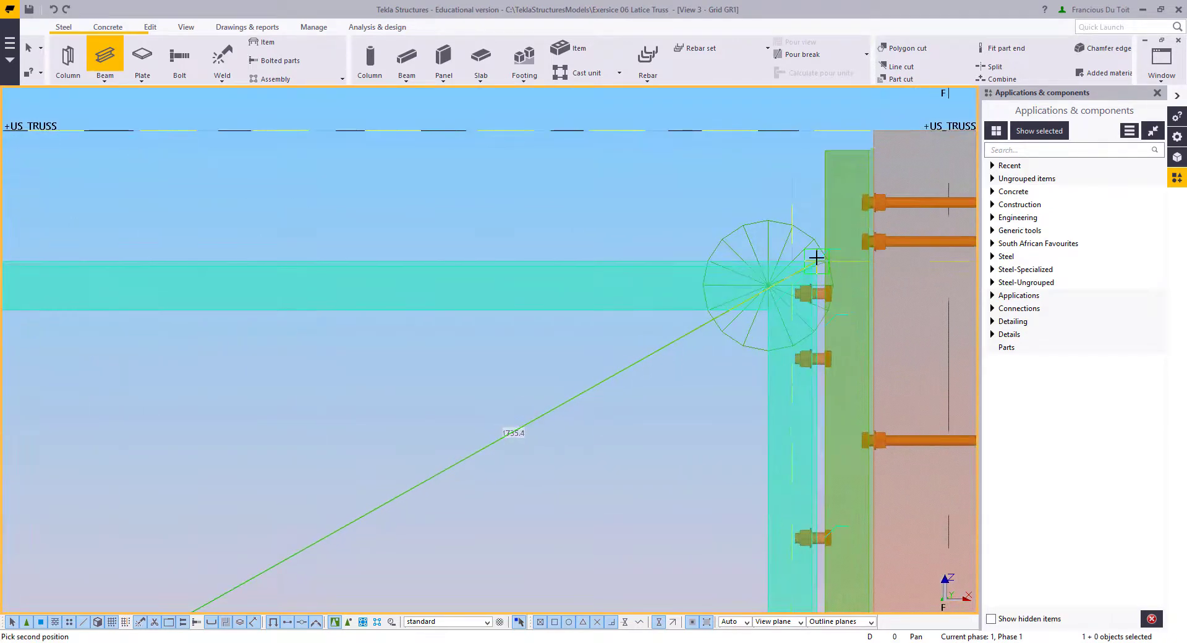
click(817, 257)
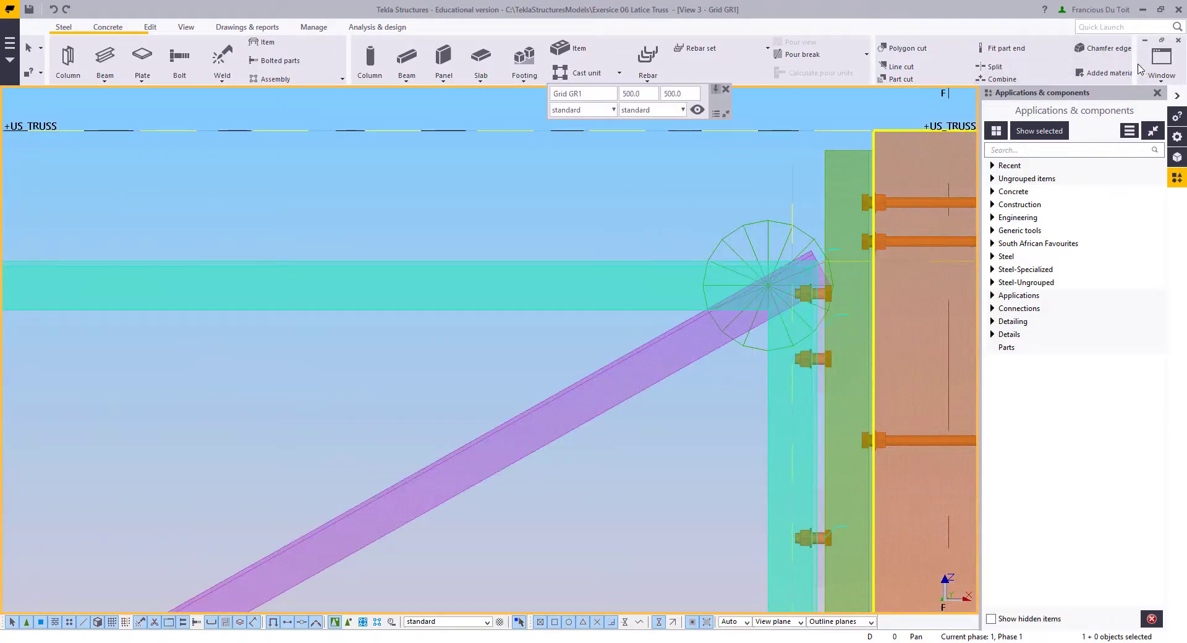
Step: Inspect the lacing along the truss in the isometric view, and return to the grid GR1 view
click(1161, 61)
click(1153, 154)
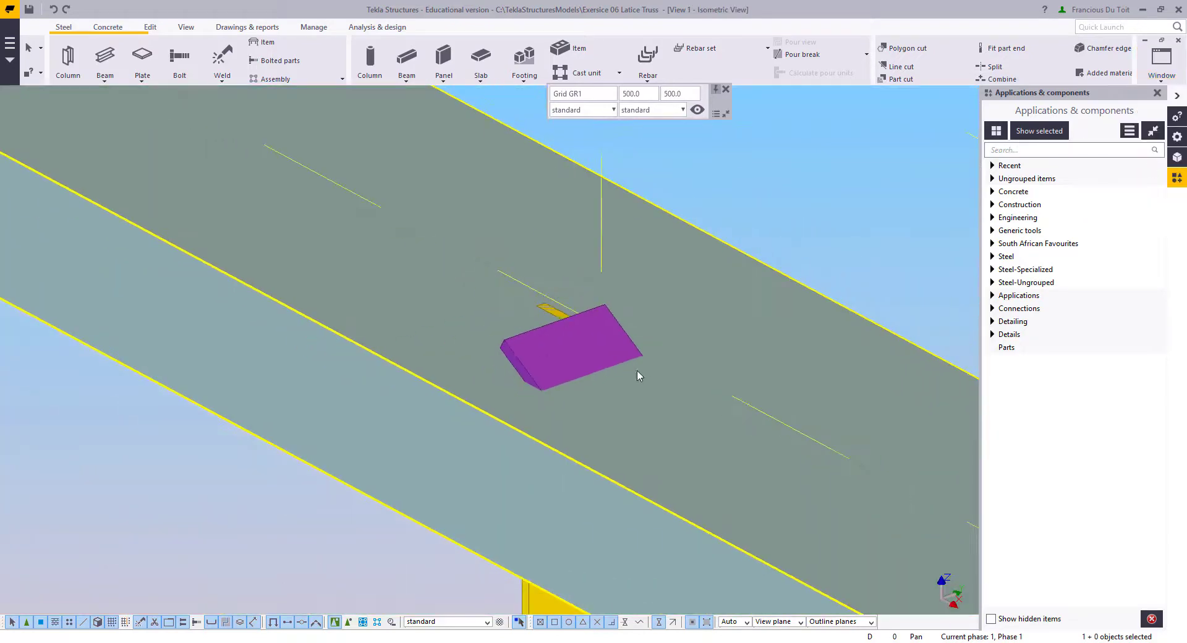
scroll(625, 366, down, 5)
ctrl+middle_drag(526, 325, 443, 286)
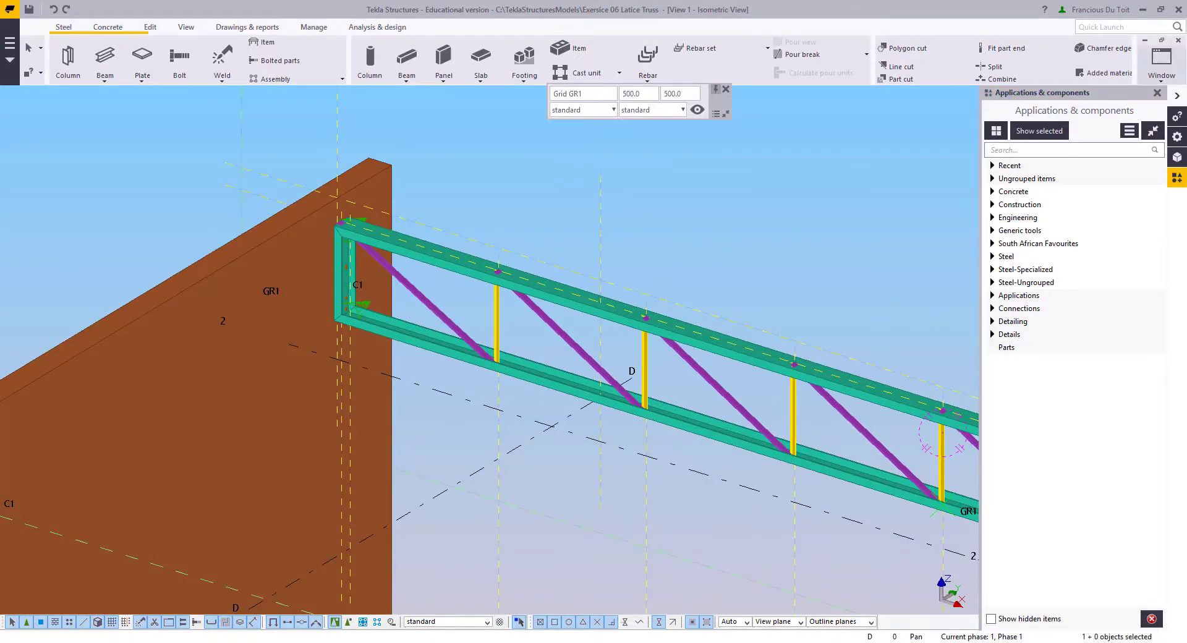
click(1162, 60)
click(1121, 188)
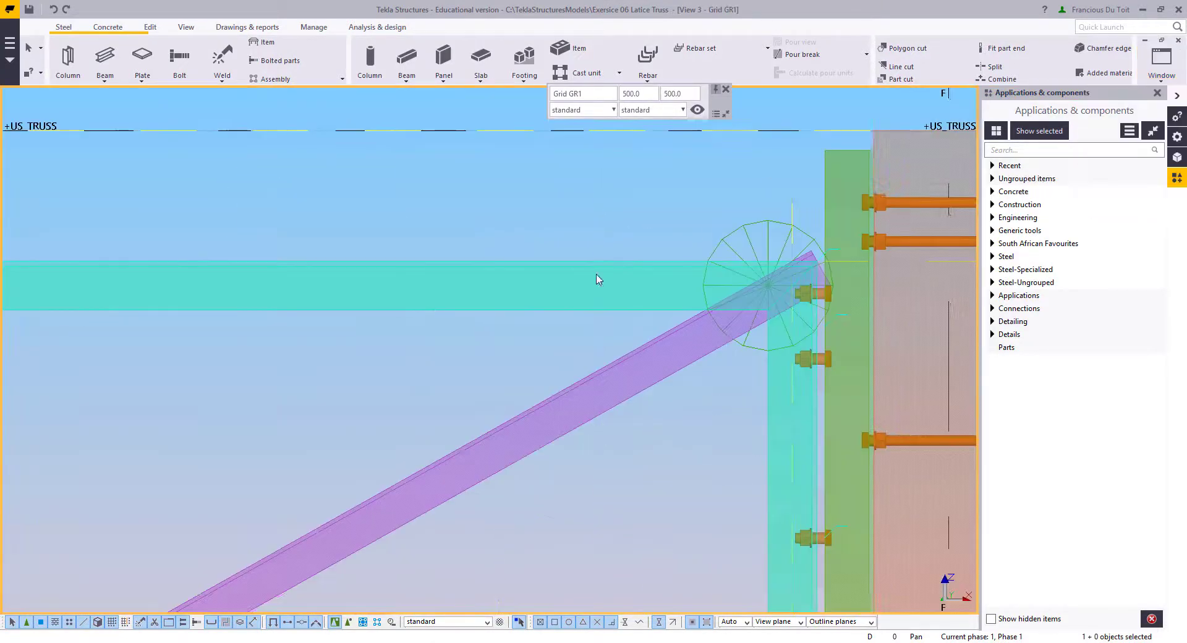
Step: Bring up the truss end at column C1 and search the applications and components for 10
middle_drag(408, 315, 919, 353)
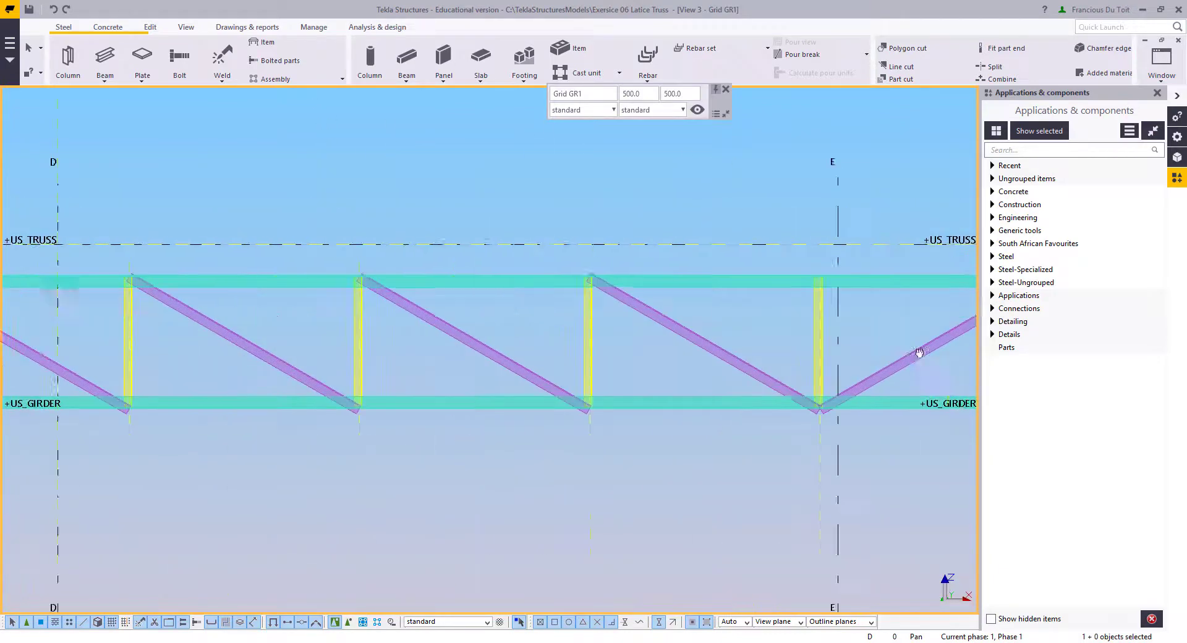
middle_drag(102, 334, 859, 328)
scroll(461, 309, up, 6)
middle_drag(423, 290, 175, 300)
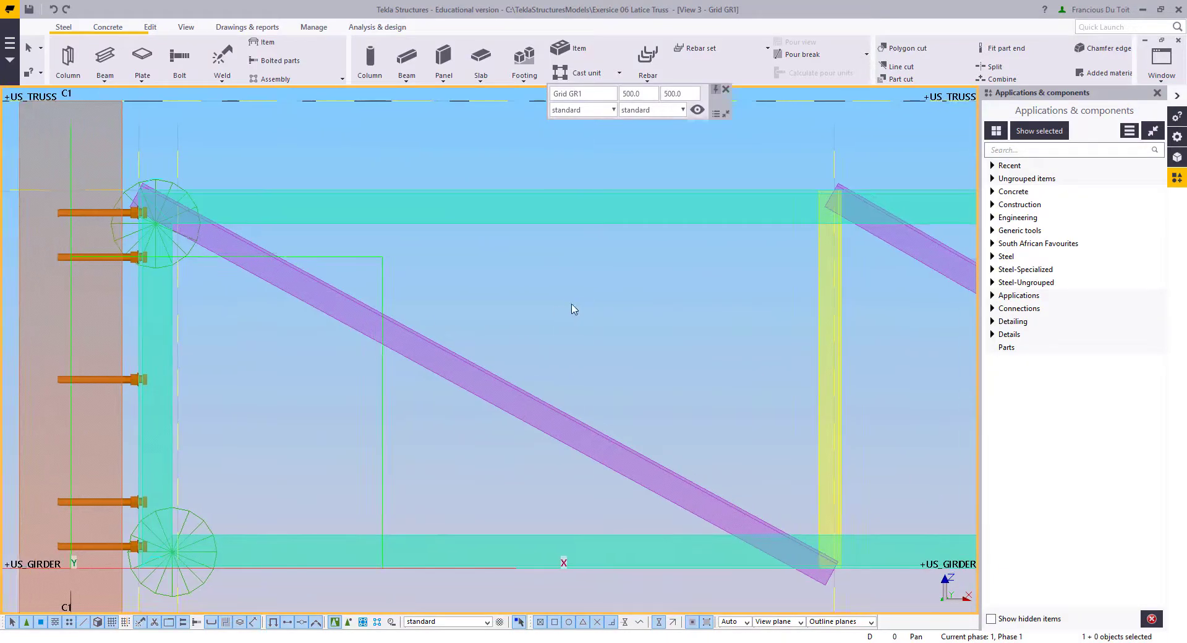
click(1015, 150)
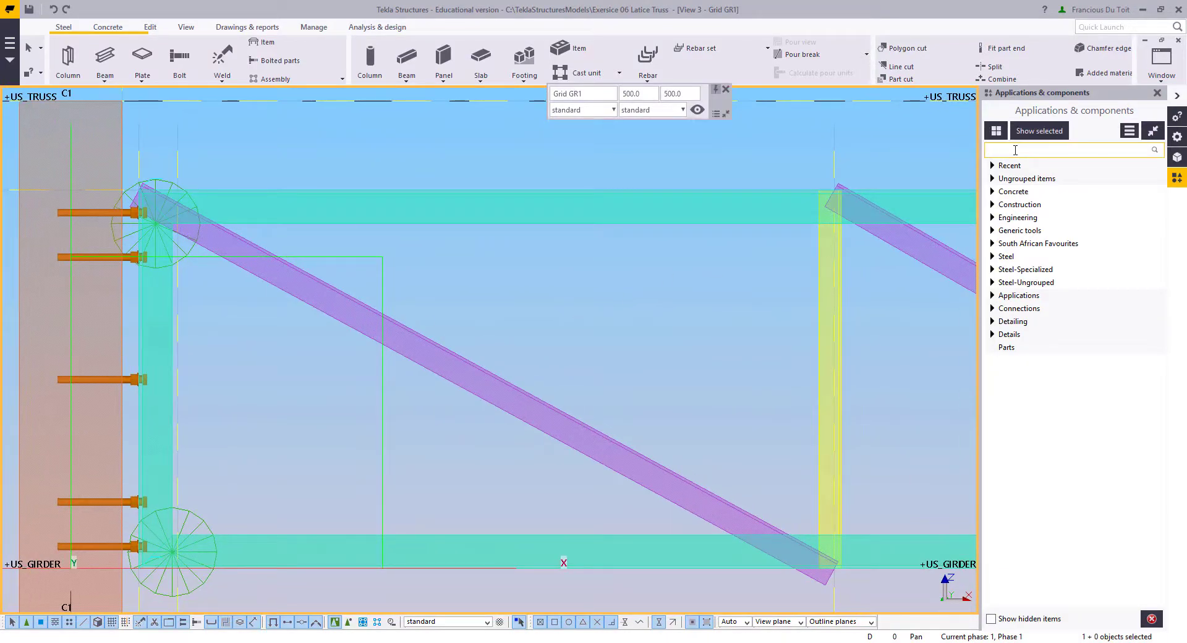
text(10)
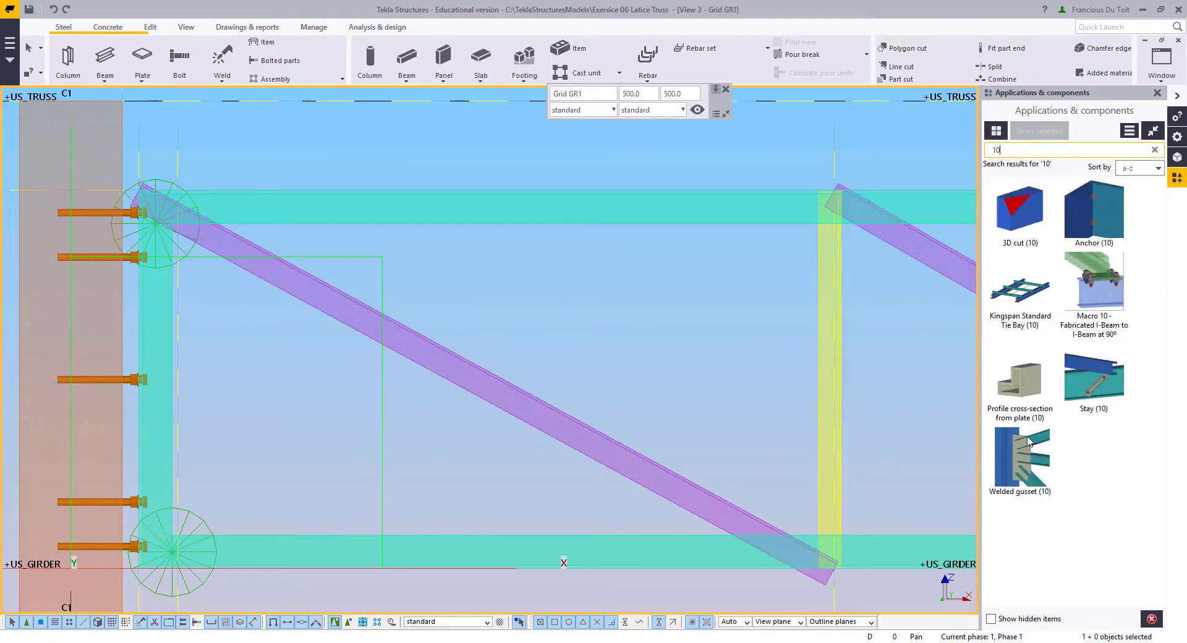
Step: Review the Welded gusset (10) settings for the top joint of the first vertical lacing past C1, and close them
middle_drag(788, 297, 620, 302)
middle_drag(647, 225, 585, 237)
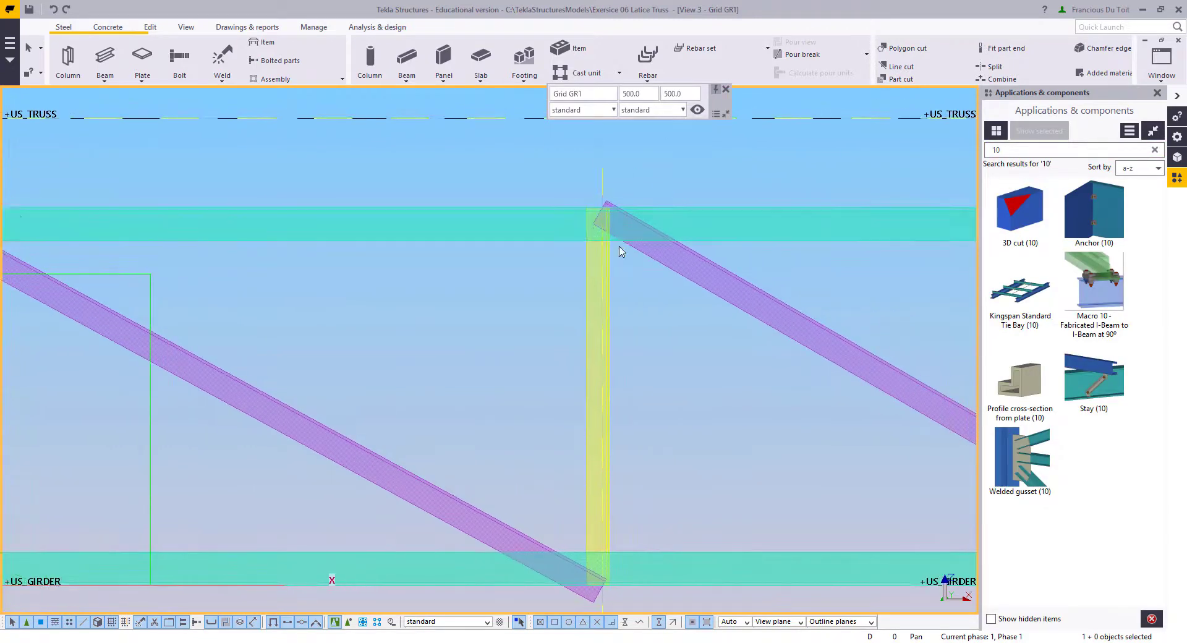
click(658, 263)
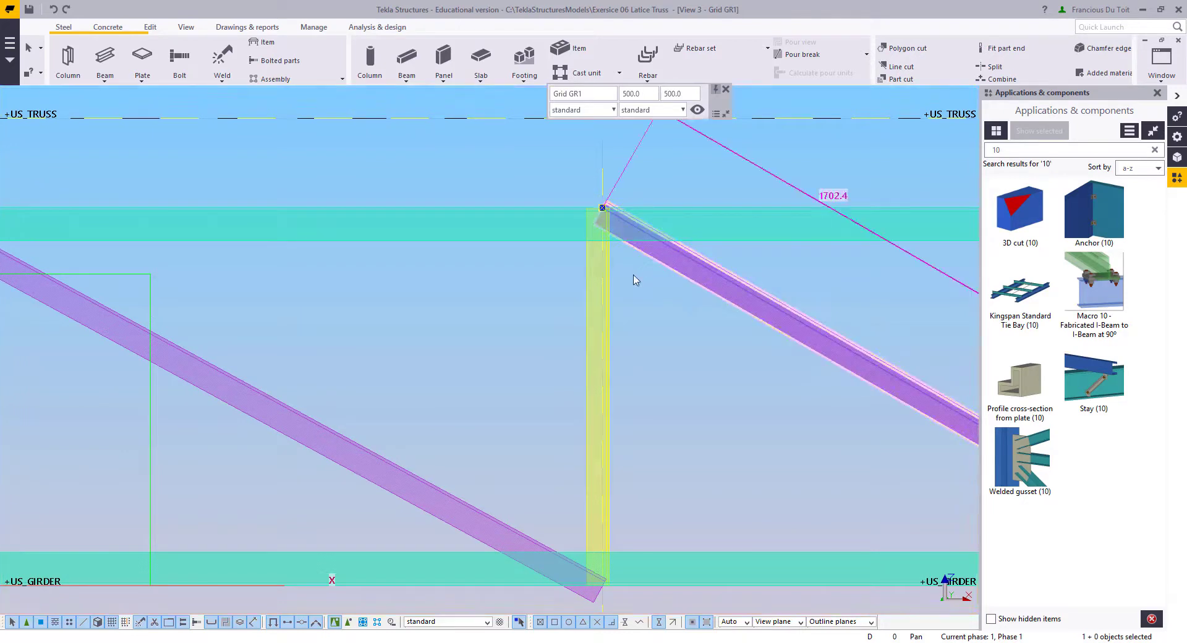
click(603, 288)
click(493, 293)
right_click(942, 304)
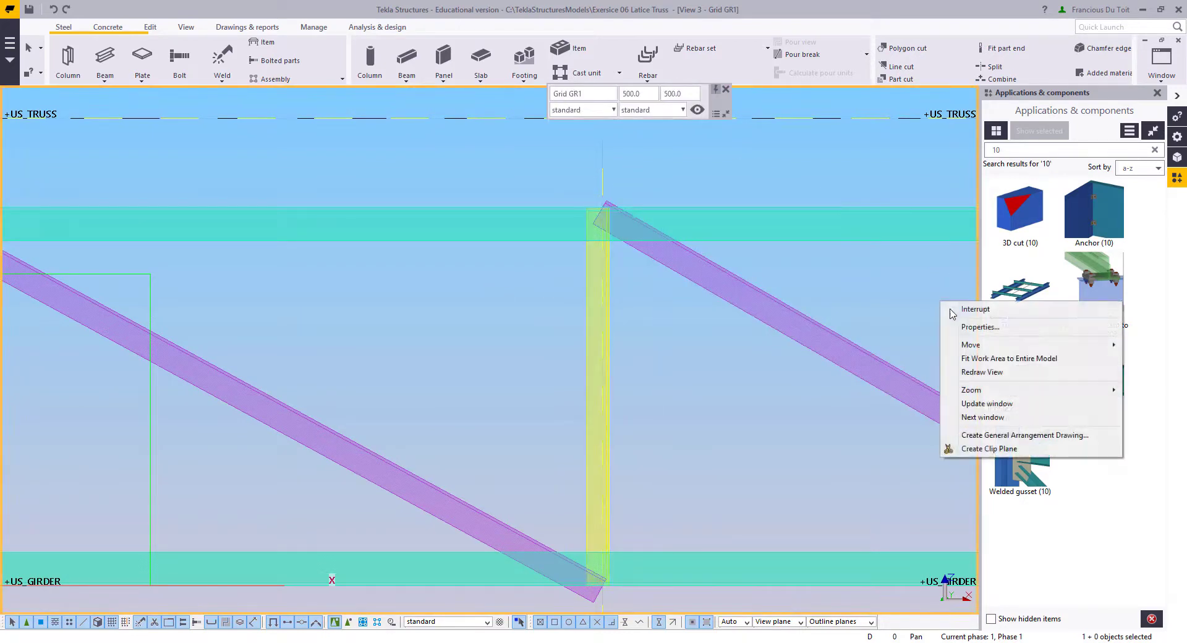
click(976, 309)
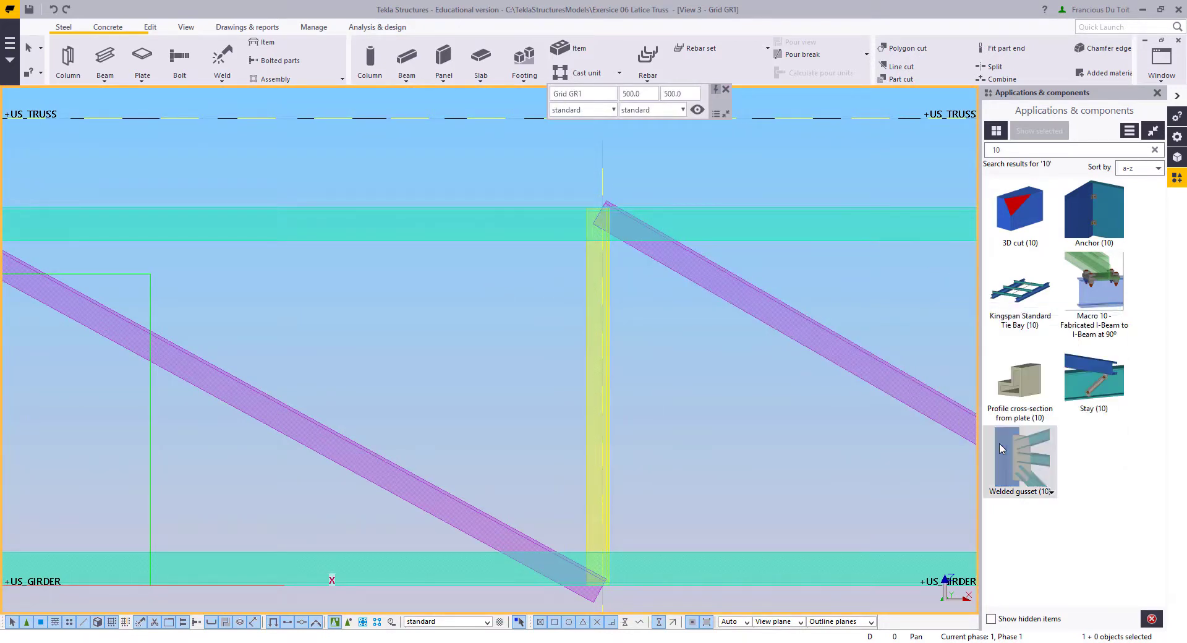
double_click(1020, 470)
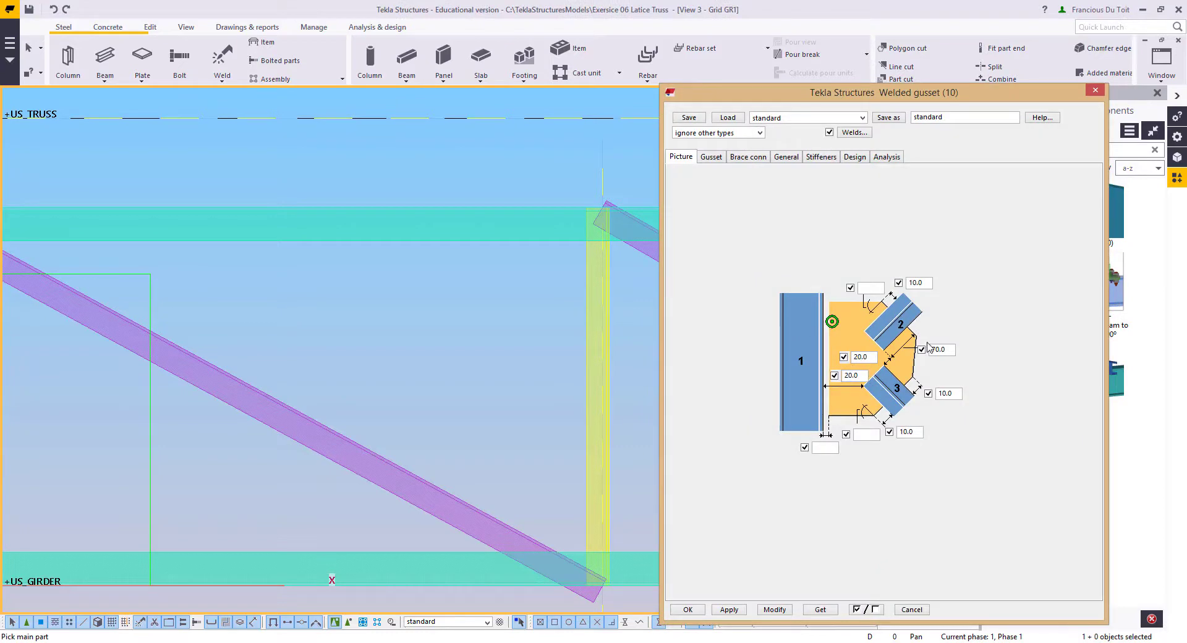
click(1093, 90)
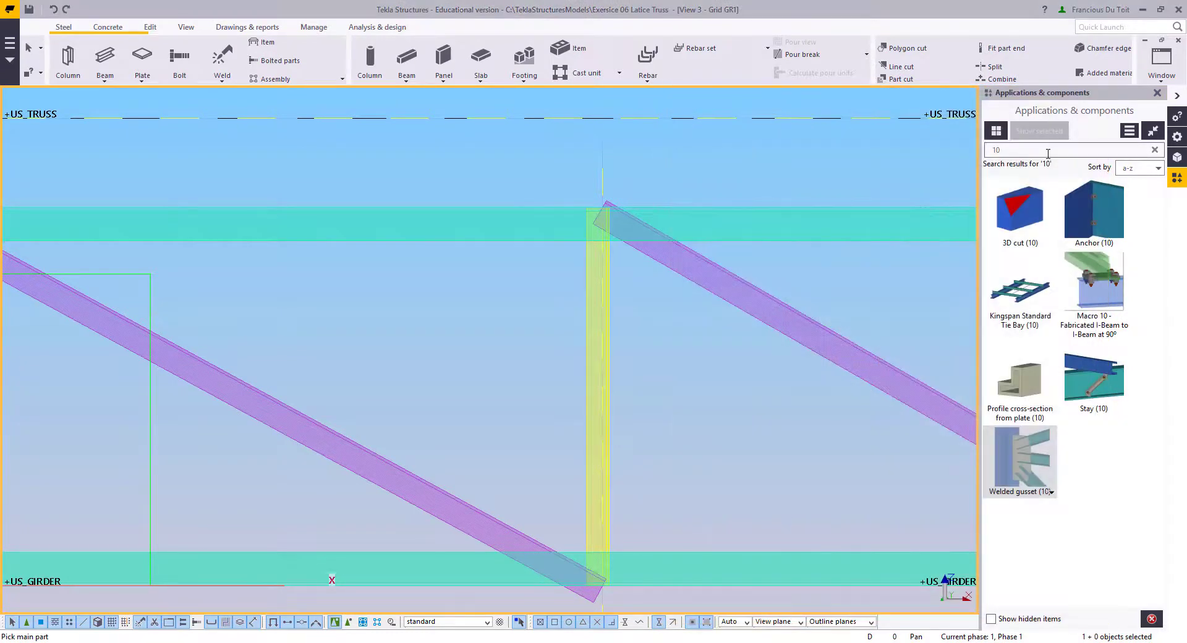
Step: Search the applications and components for 11 and start the Bolted gusset (11) connection
text(1)
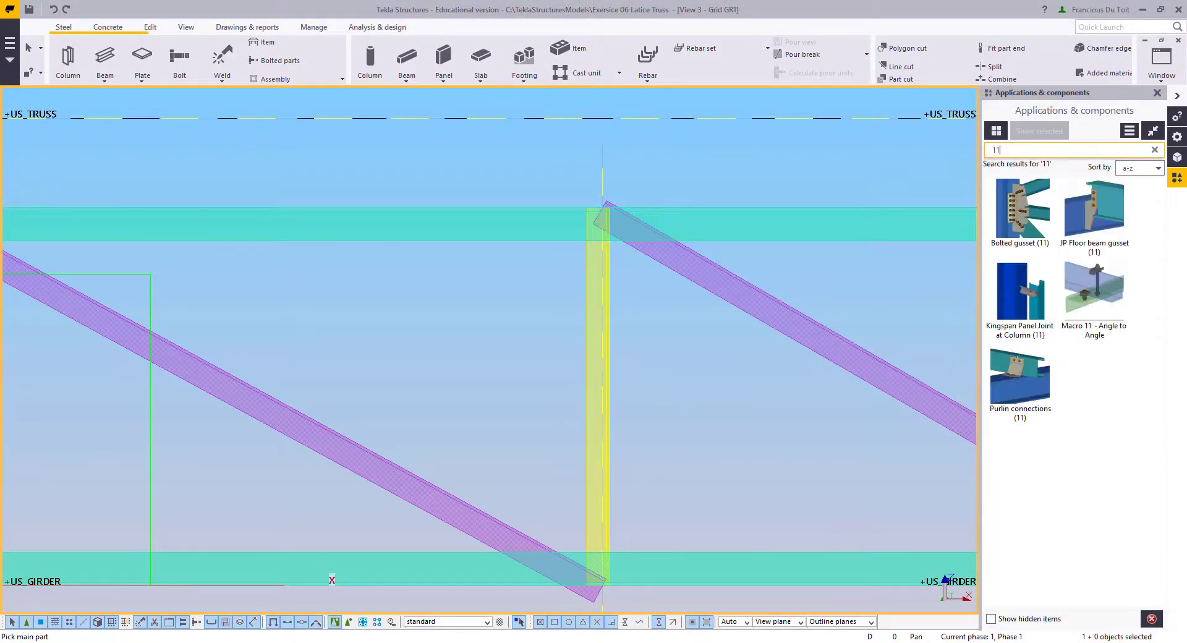
click(1010, 215)
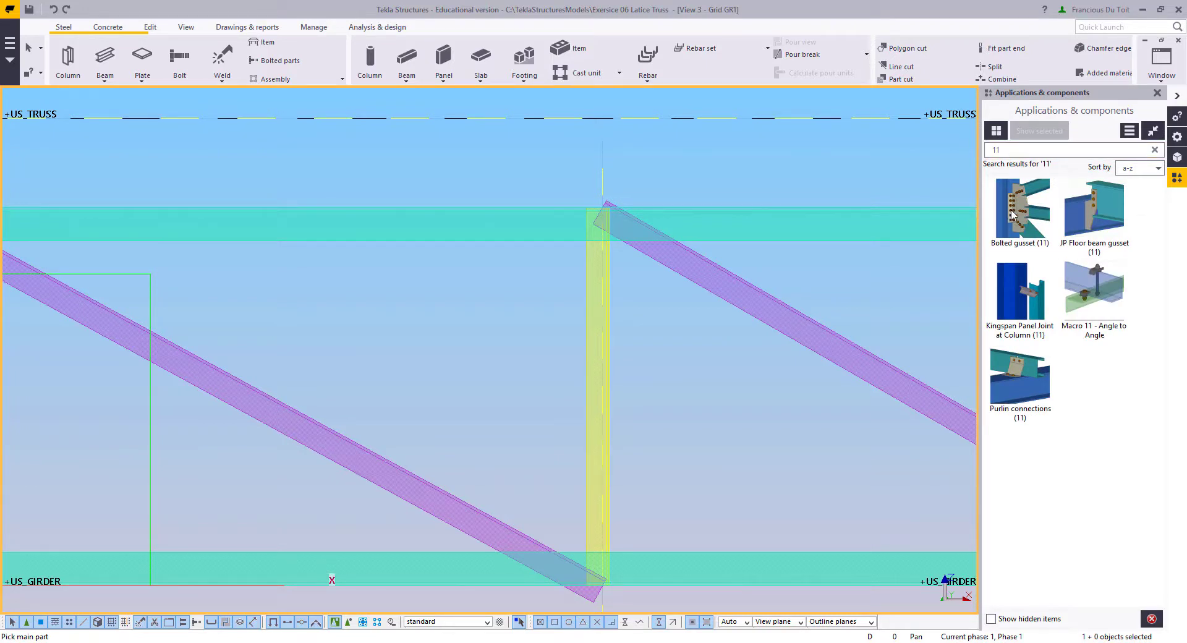
click(734, 235)
click(663, 251)
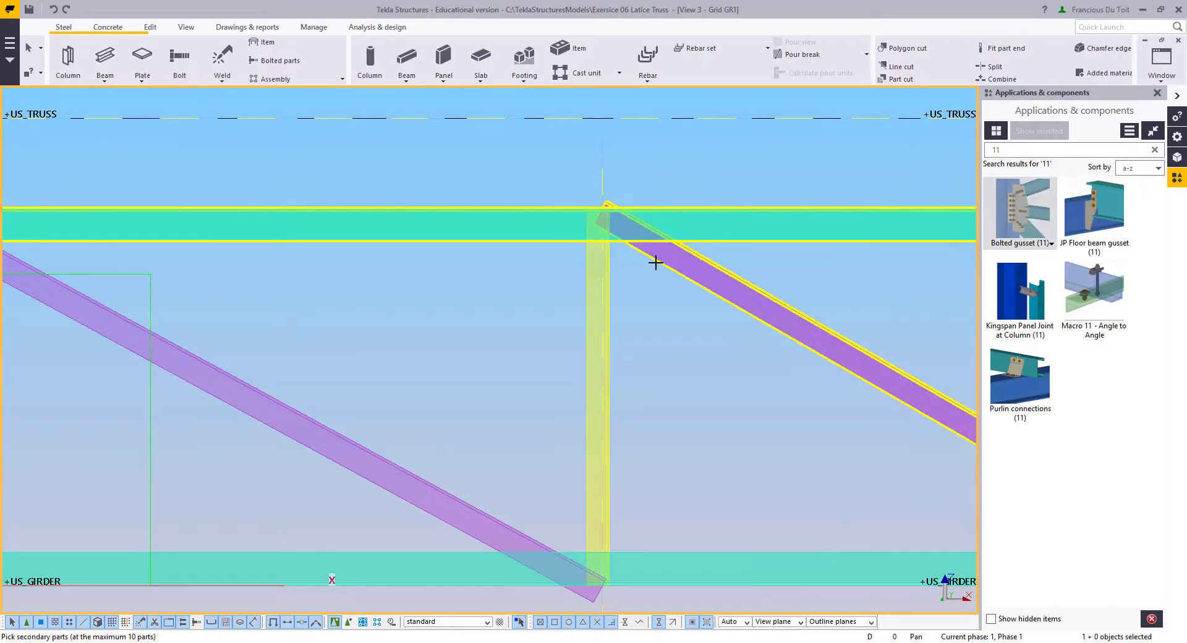
right_click(612, 182)
click(650, 188)
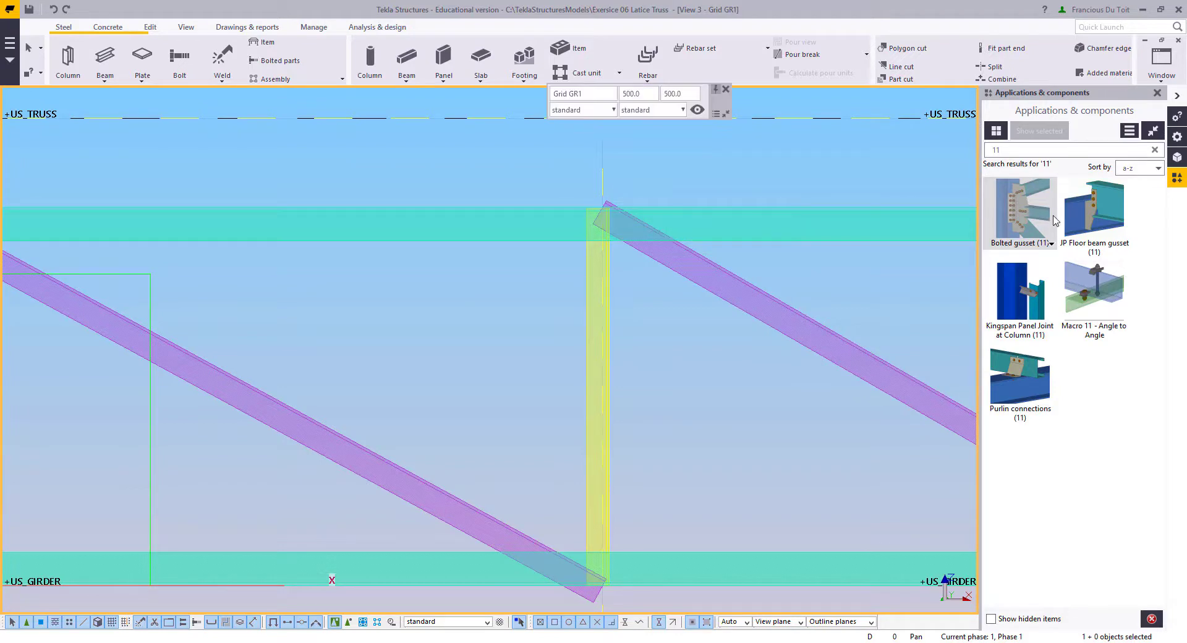
Step: Connect the first vertical lacing past C1 and the diagonal starting at its top to the top chord with Bolted gusset (11)
middle_drag(703, 322, 710, 357)
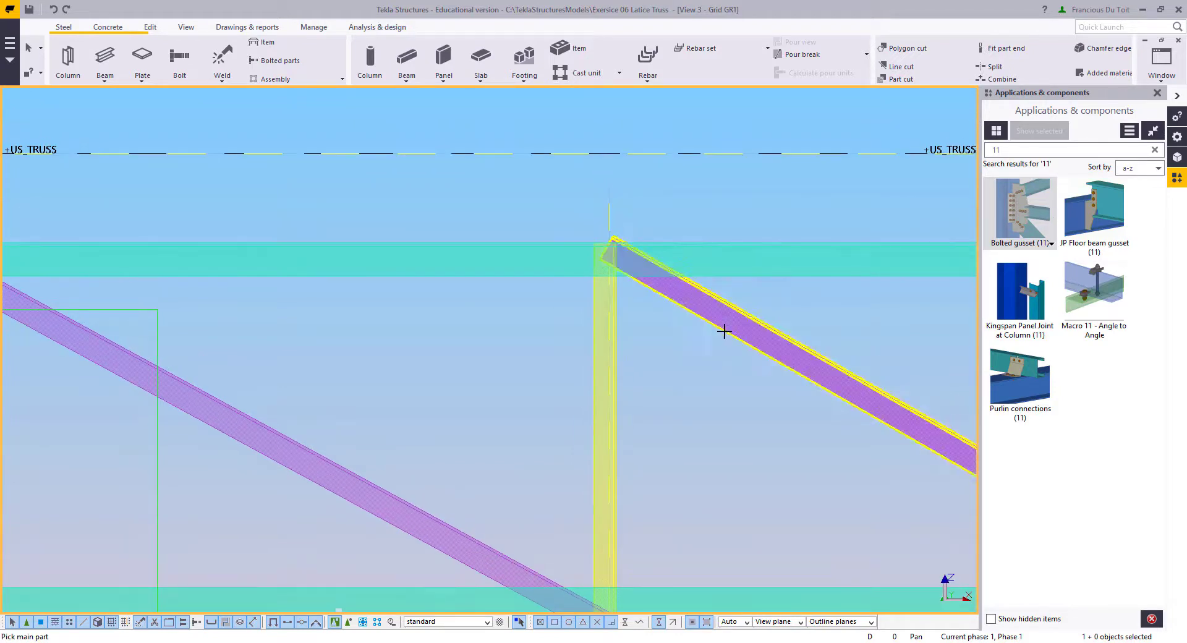
click(732, 276)
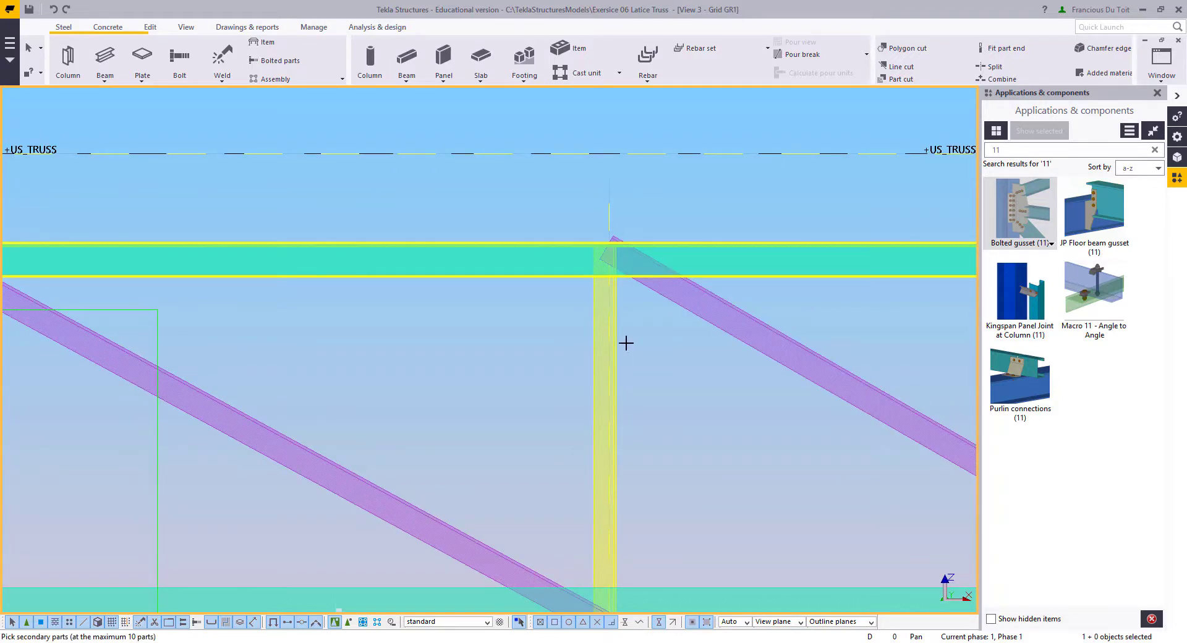
click(616, 340)
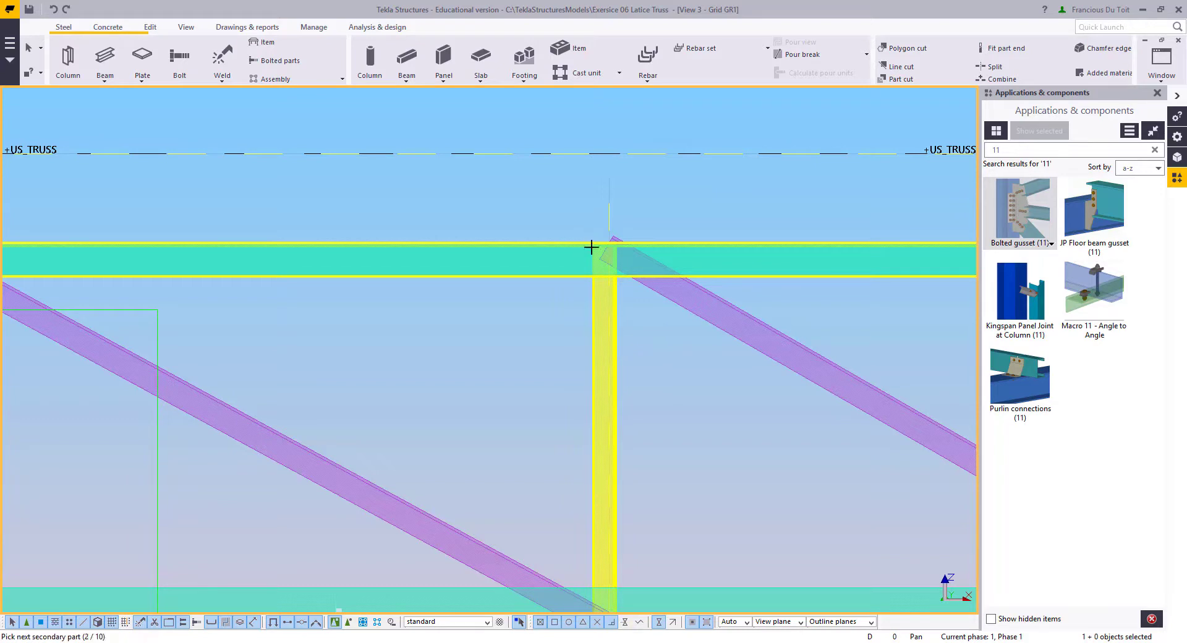
middle_drag(640, 313, 554, 340)
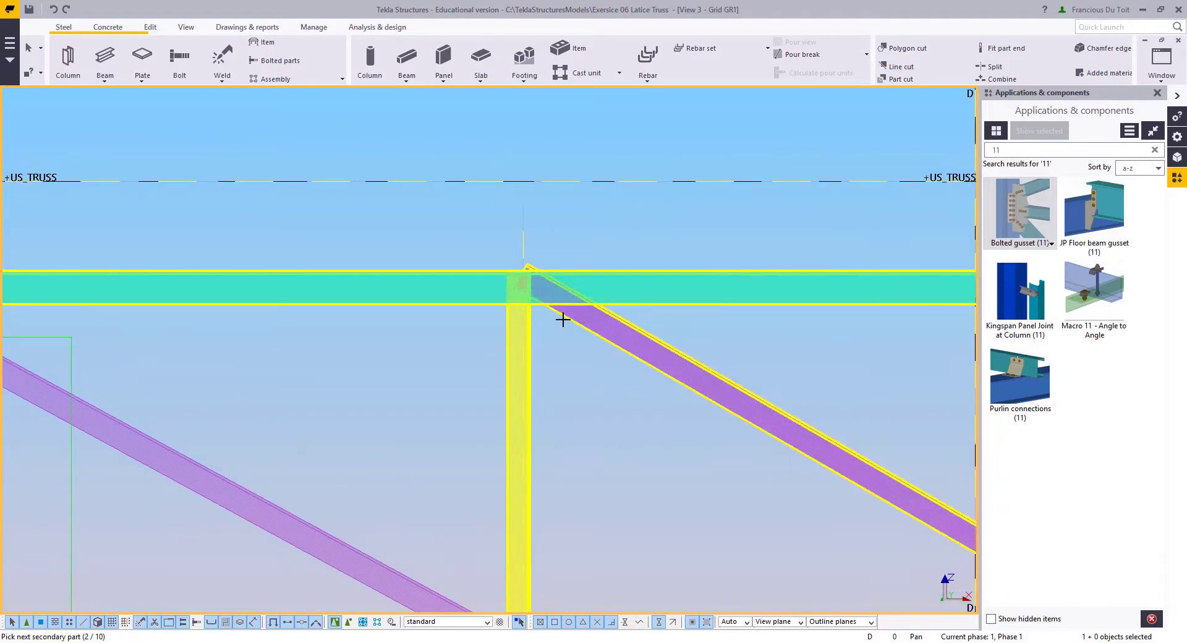
middle_click(592, 199)
right_click(607, 221)
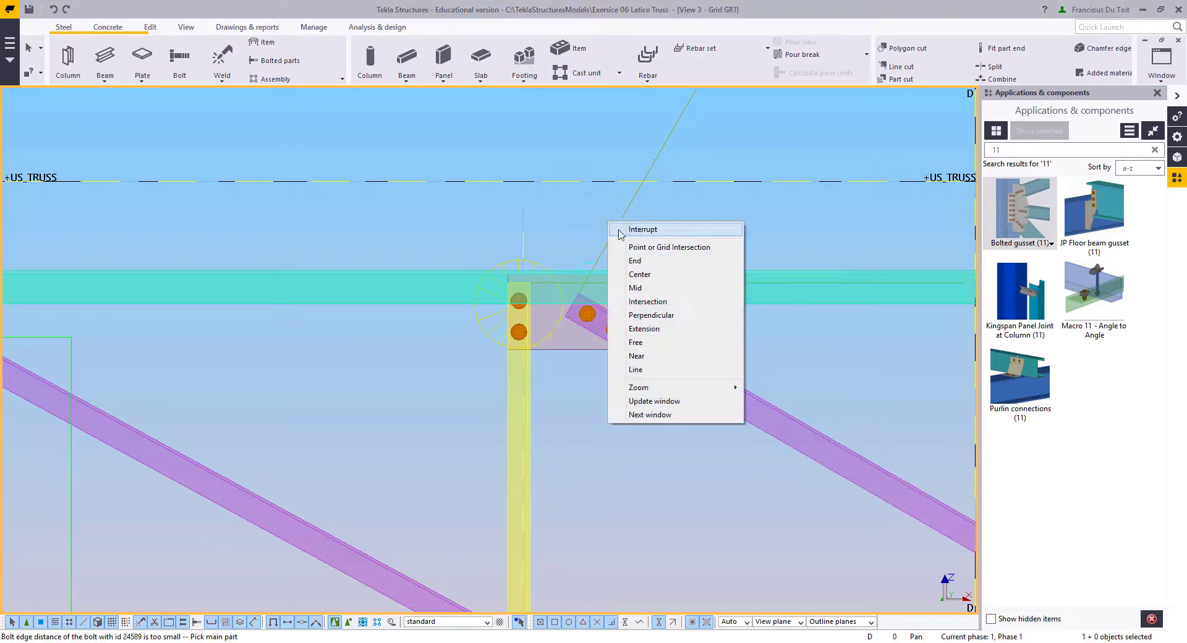
click(620, 232)
Step: Change the new bolted gusset's plate shape to the square-cornered option with the straight outer edge, and modify the placed connection
middle_drag(624, 281, 575, 305)
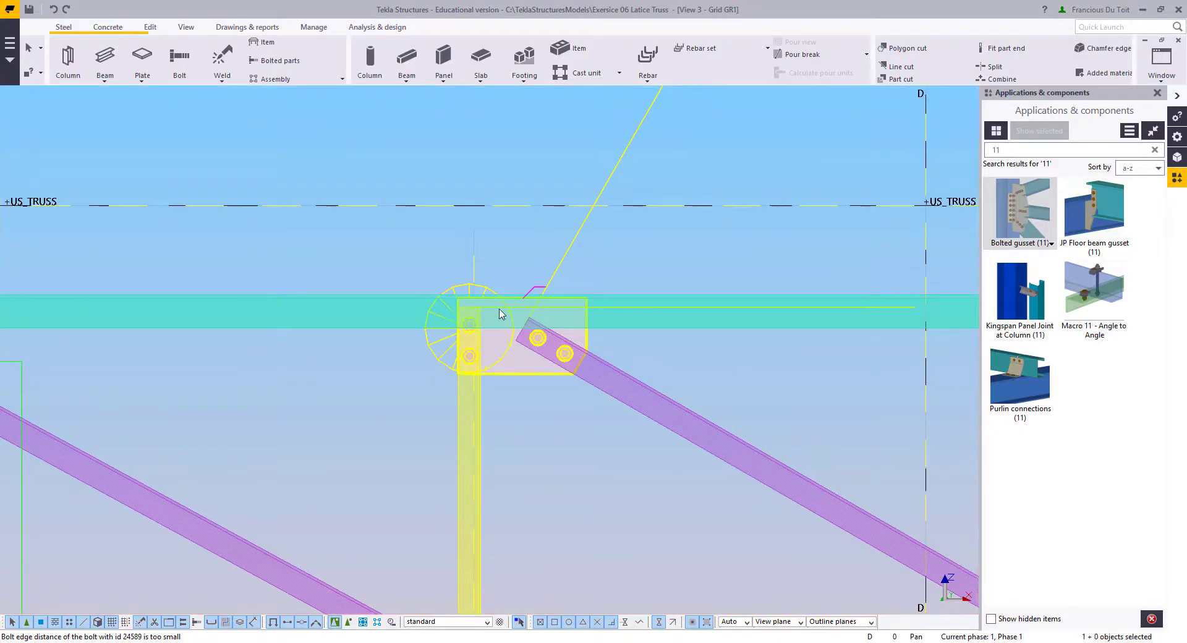
double_click(489, 313)
middle_drag(392, 262, 246, 264)
scroll(512, 270, up, 2)
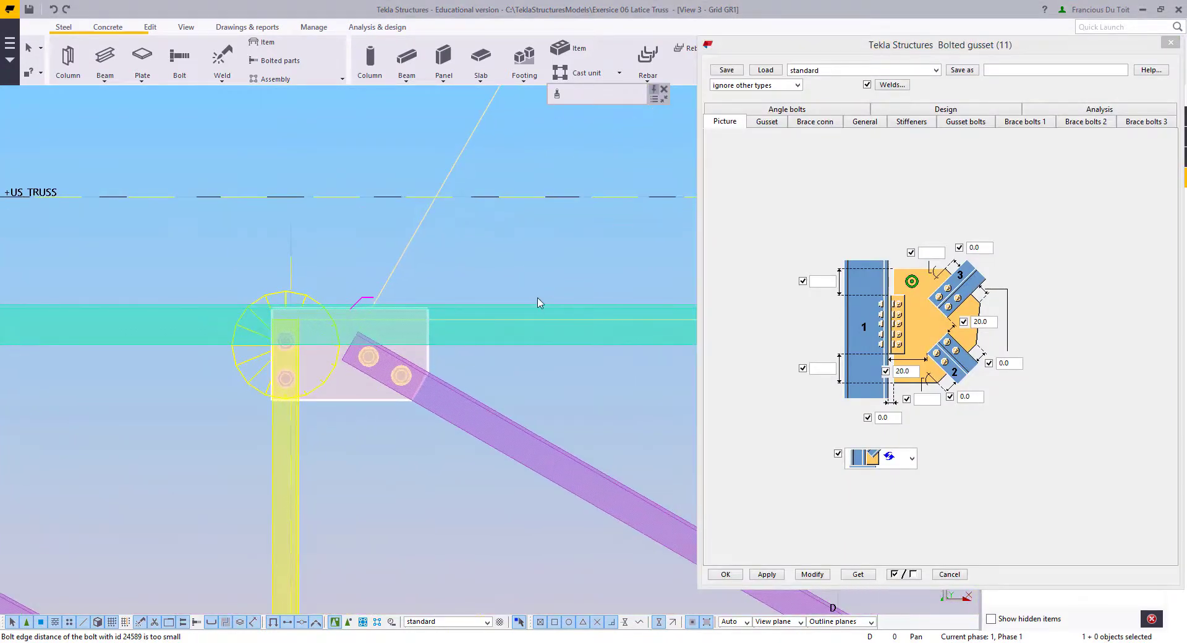
double_click(916, 373)
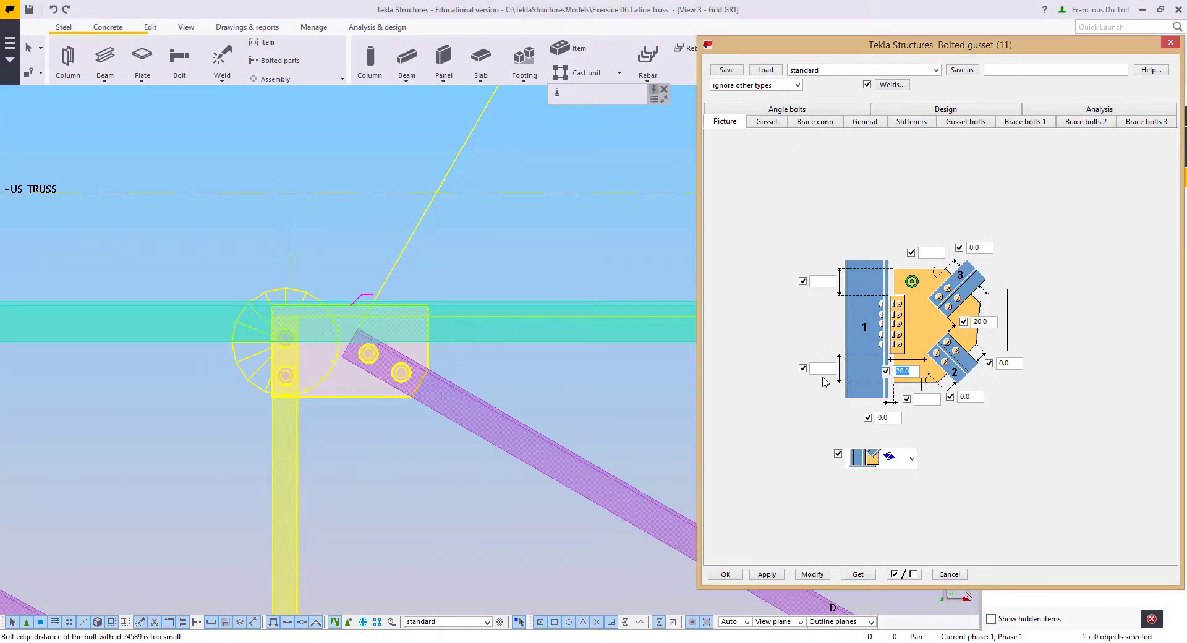
click(766, 122)
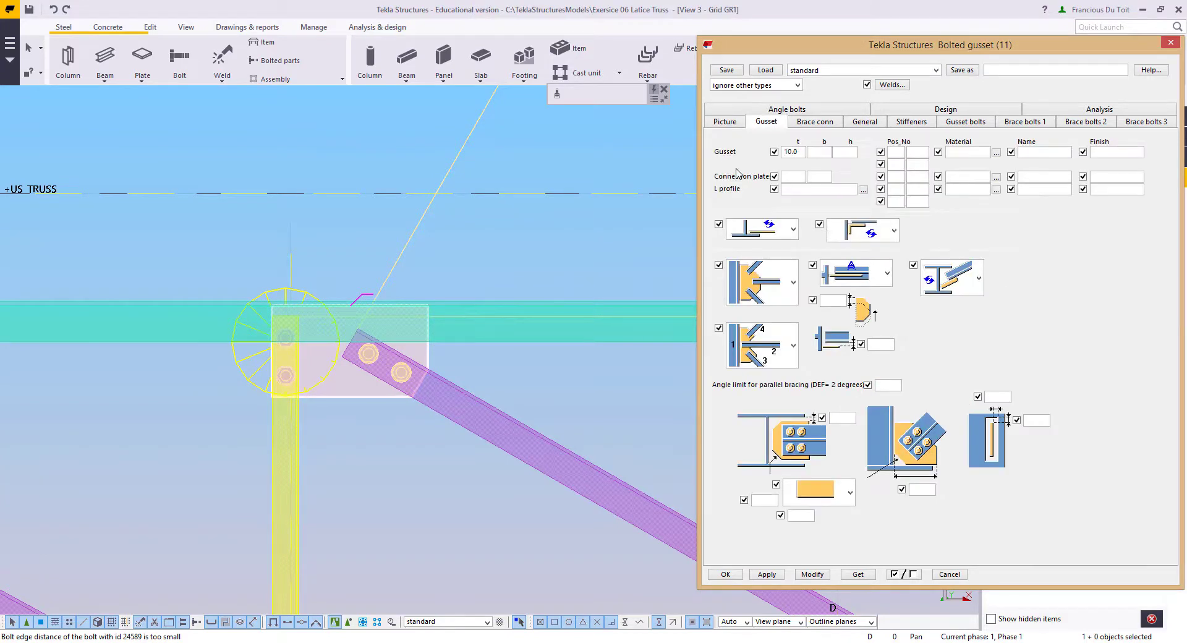
click(780, 288)
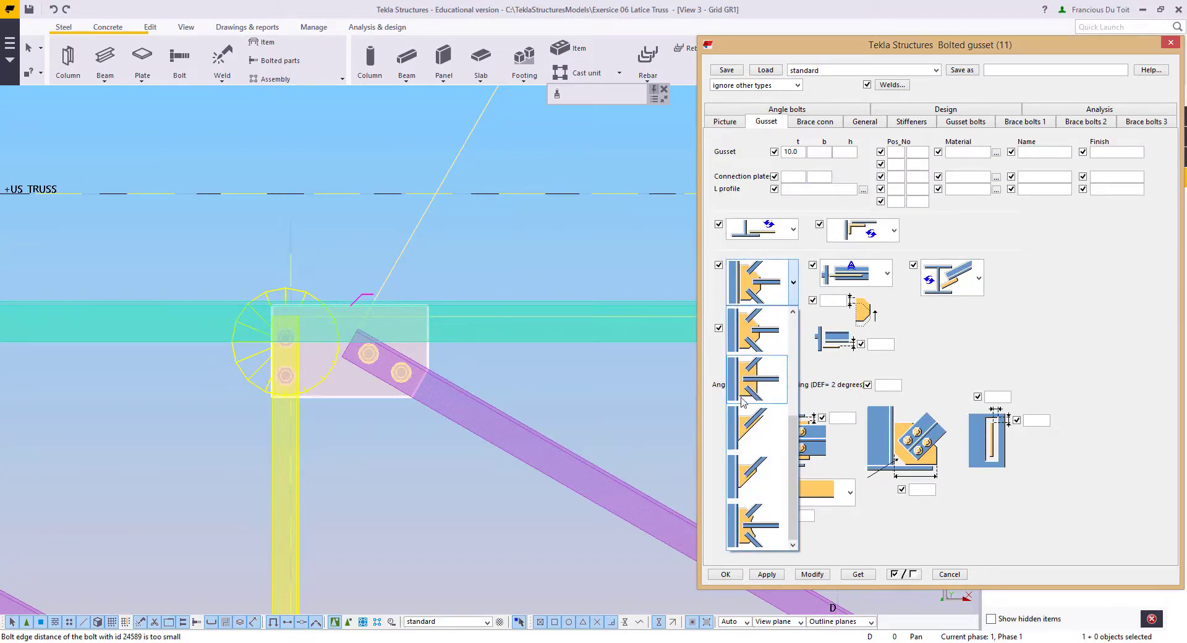
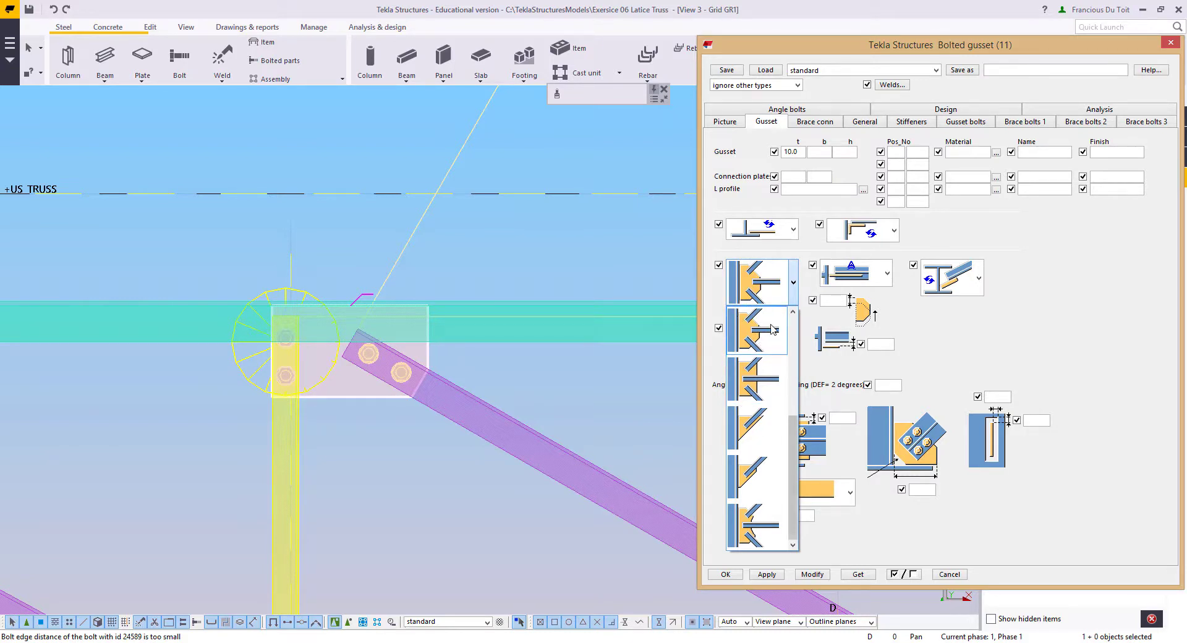
click(757, 384)
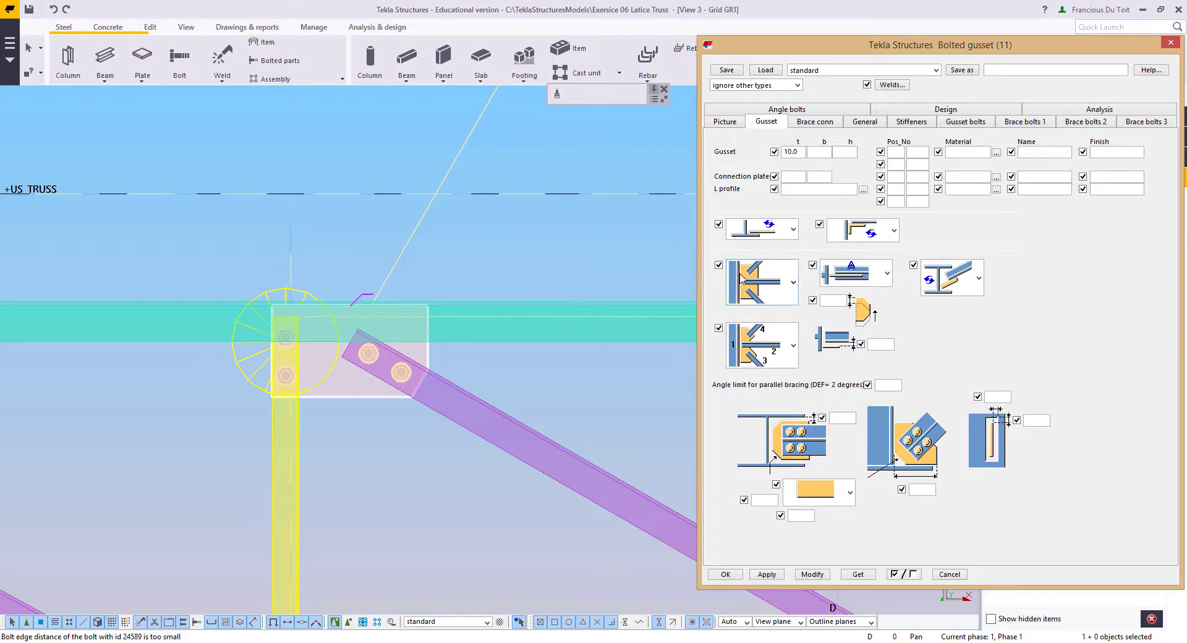
click(811, 574)
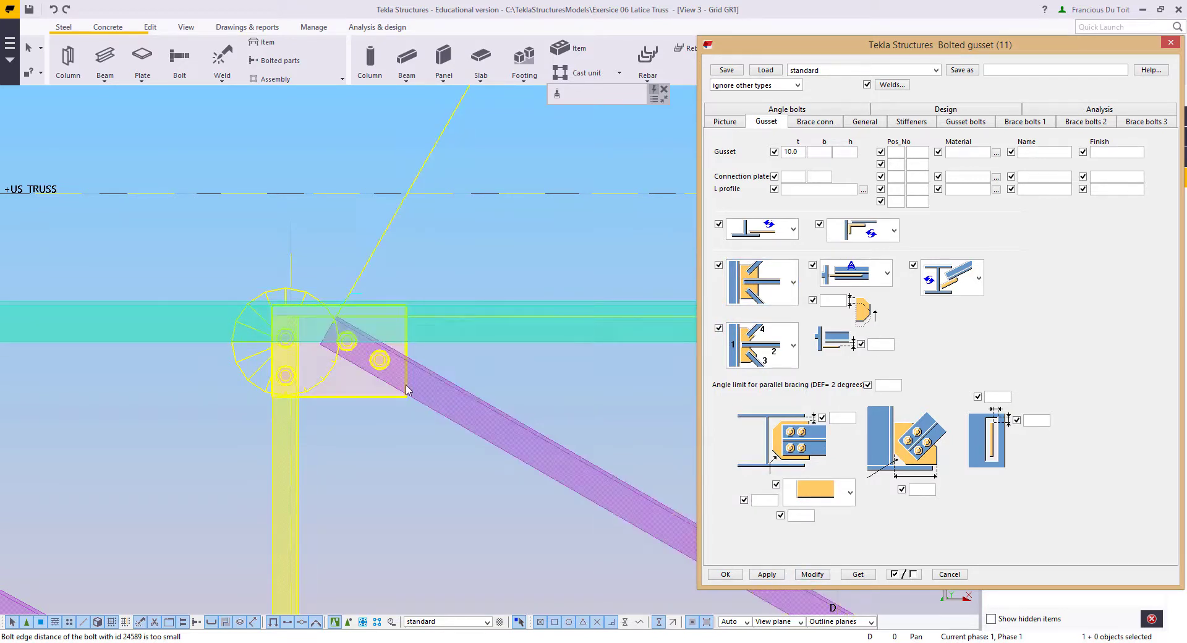
scroll(402, 378, up, 2)
middle_drag(408, 370, 450, 375)
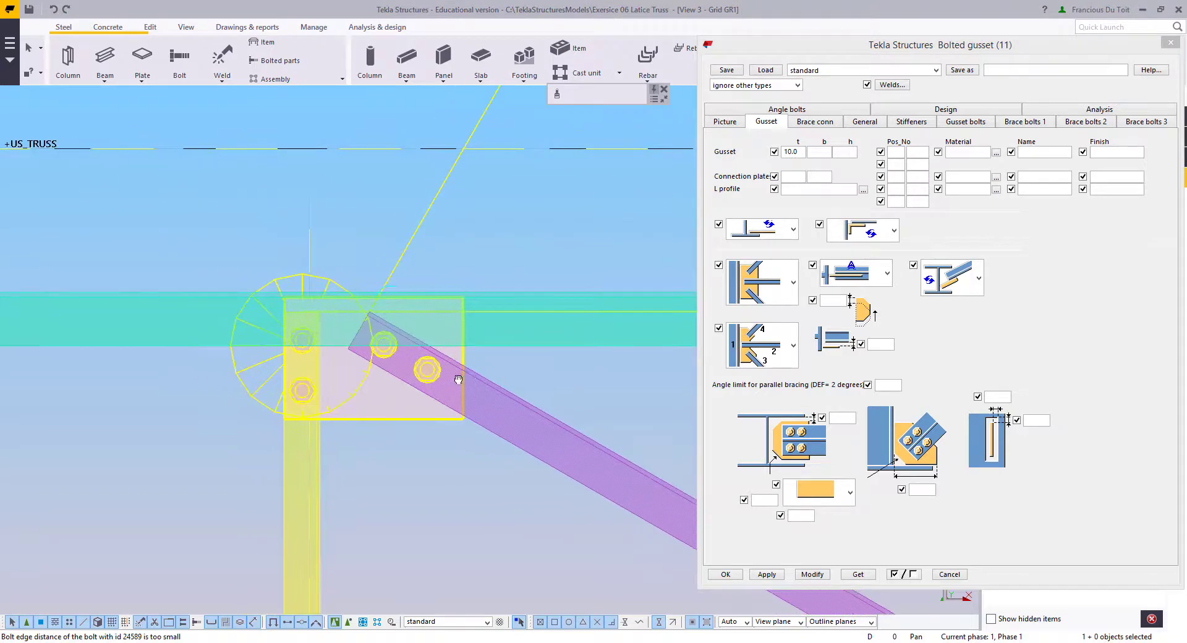
Step: Try the second option for the gusset's numbered brace arrangement on the placed connection, and return it to the third option
scroll(444, 377, up, 1)
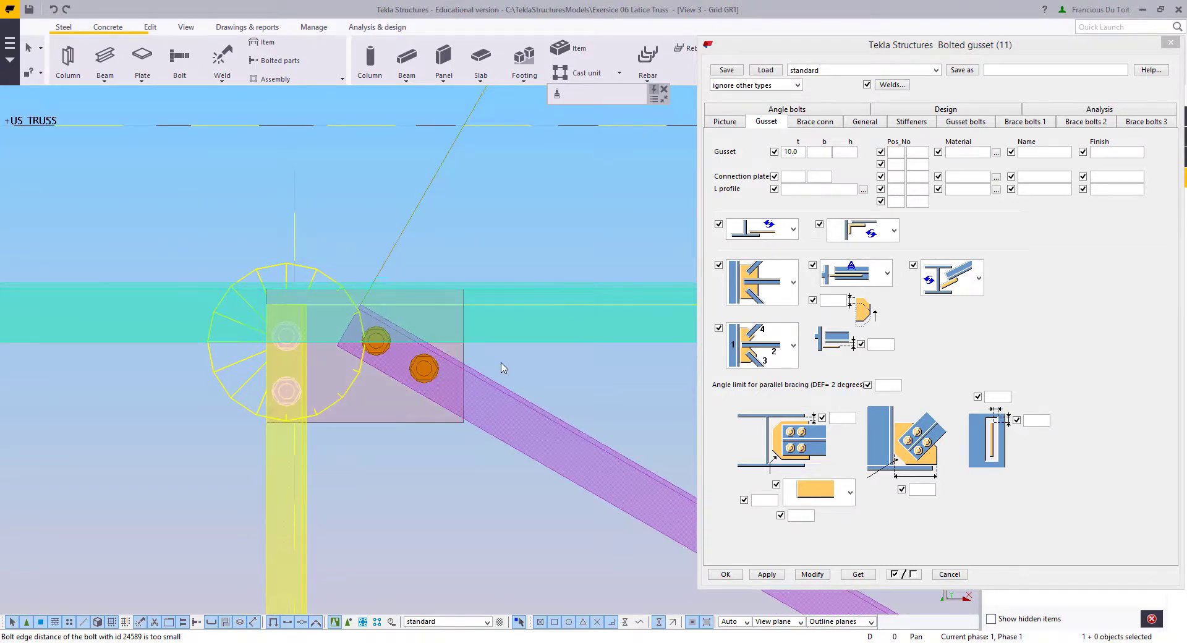
click(753, 346)
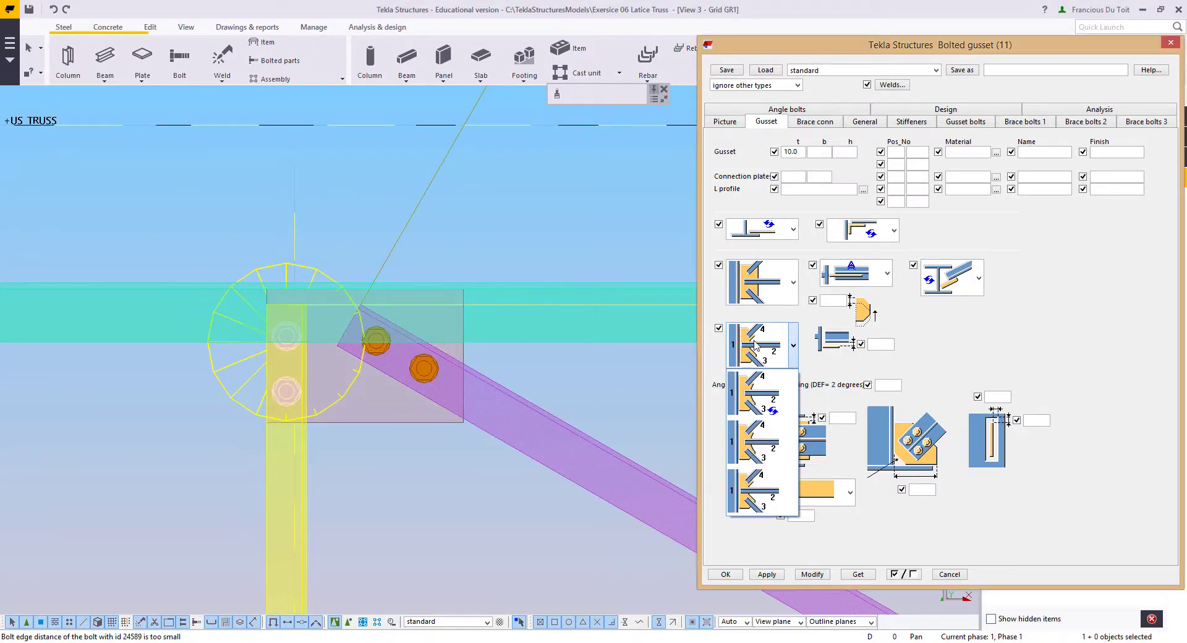
click(774, 505)
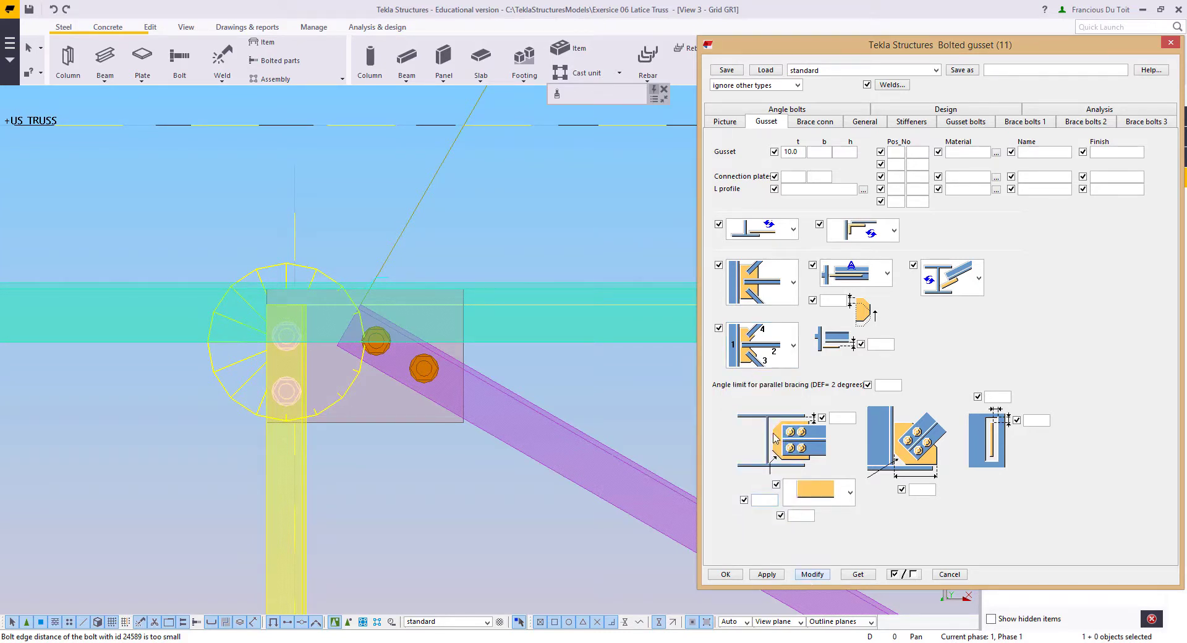
click(761, 358)
click(771, 458)
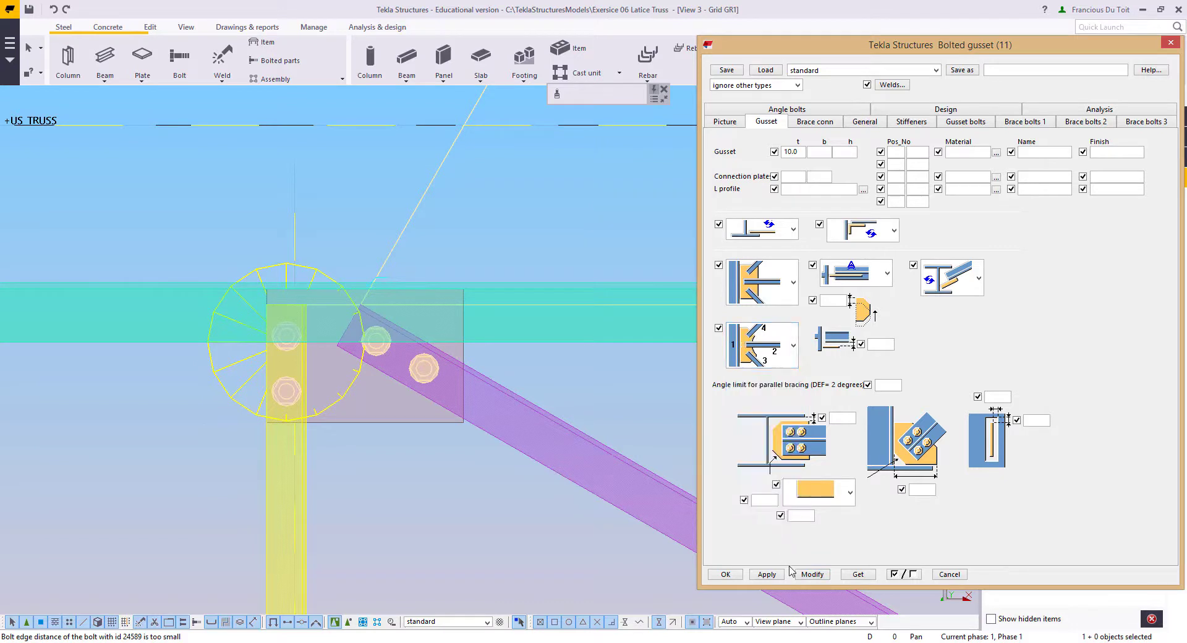
click(803, 575)
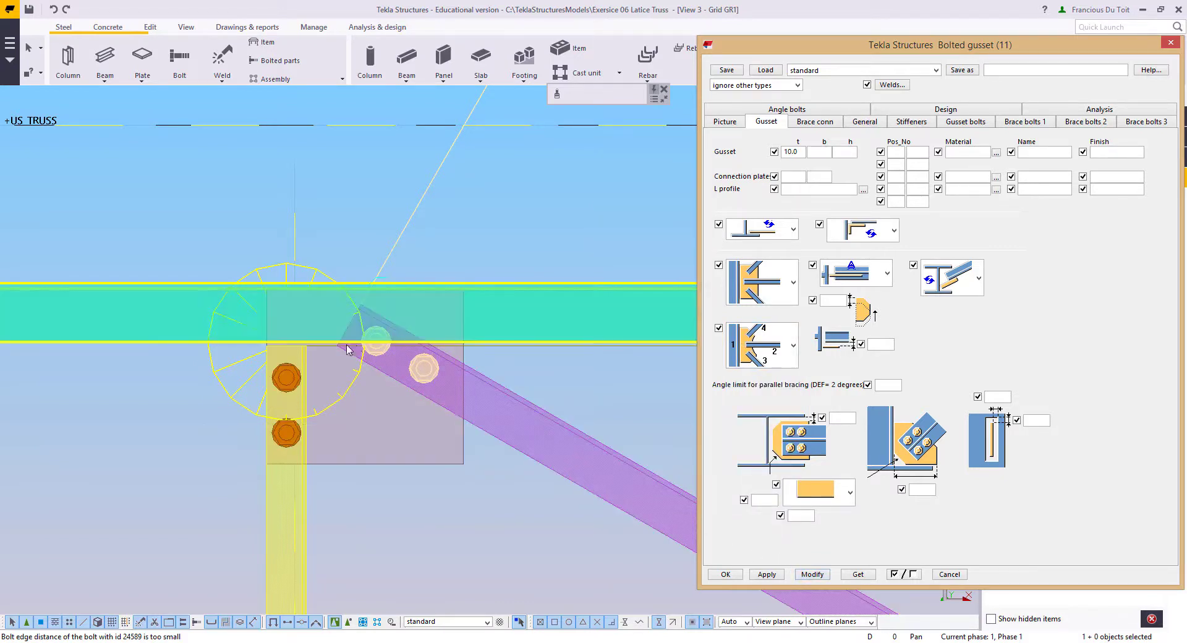
click(780, 347)
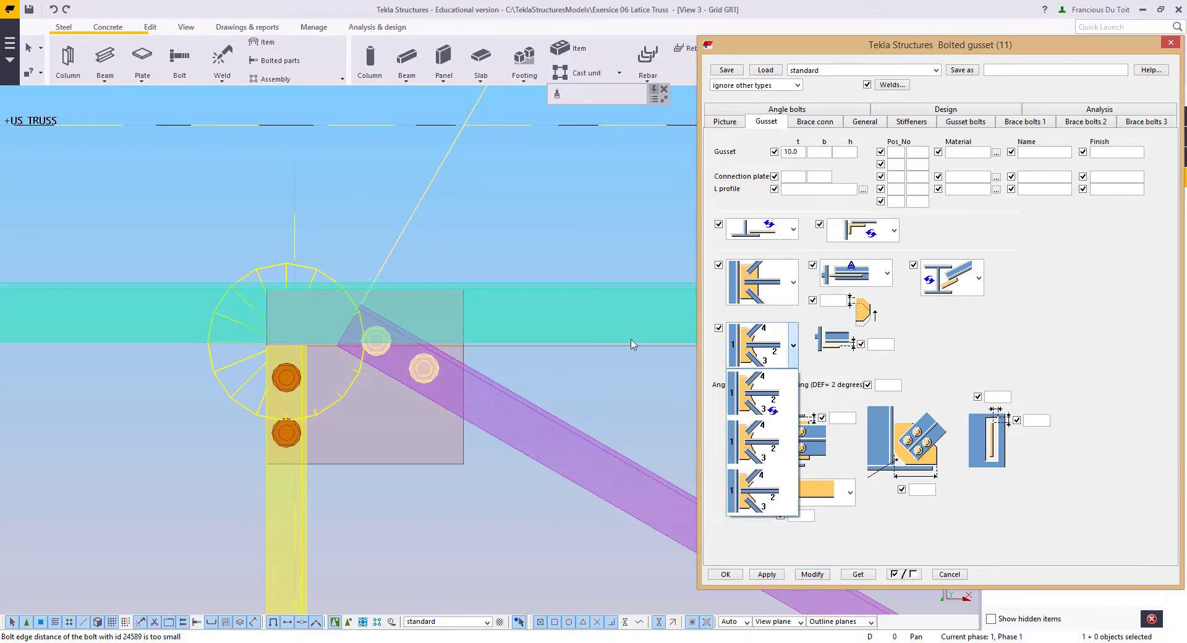
click(751, 494)
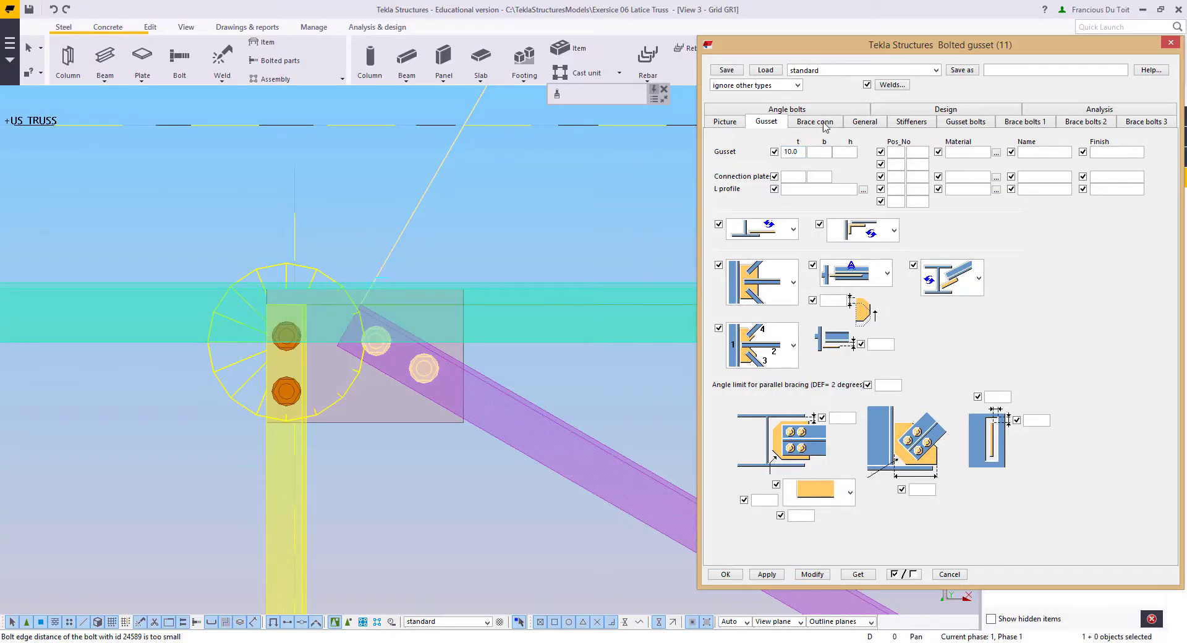
Step: Open the bolt settings for the first brace and check the vertical lacing's profile in its beam properties
click(815, 122)
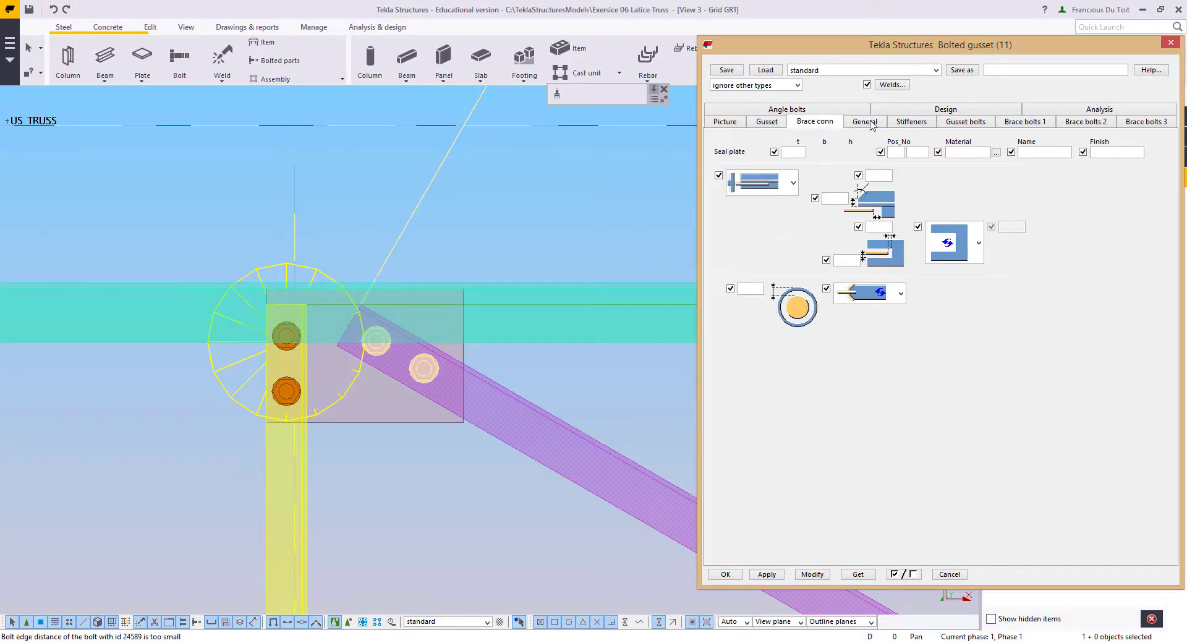
click(1021, 124)
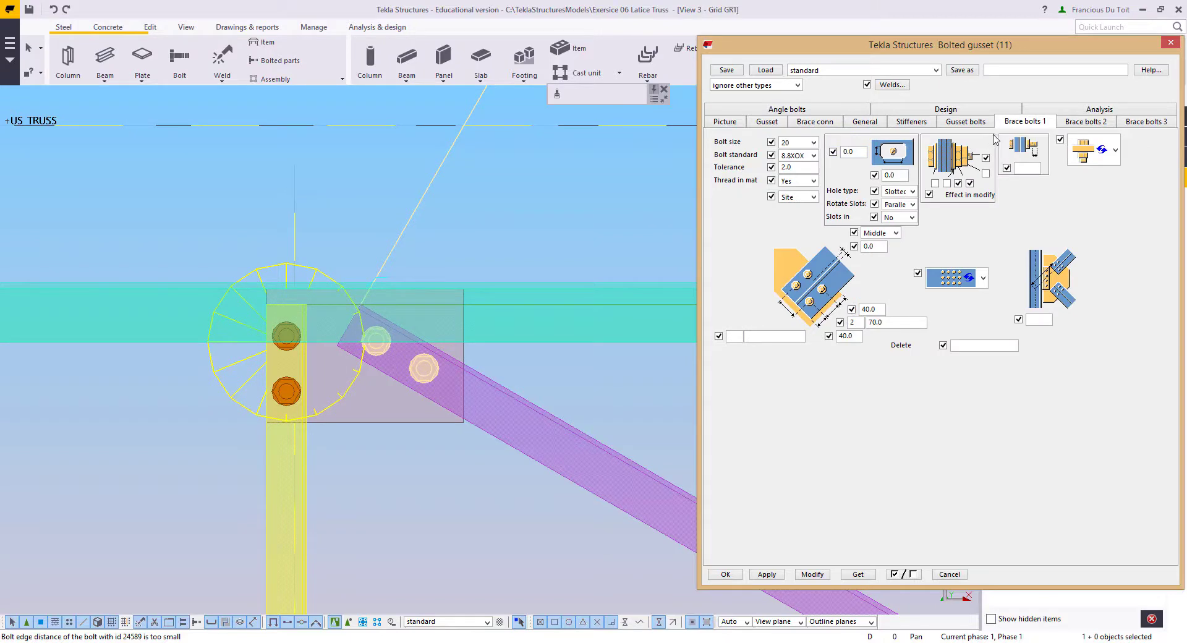
double_click(857, 335)
double_click(310, 497)
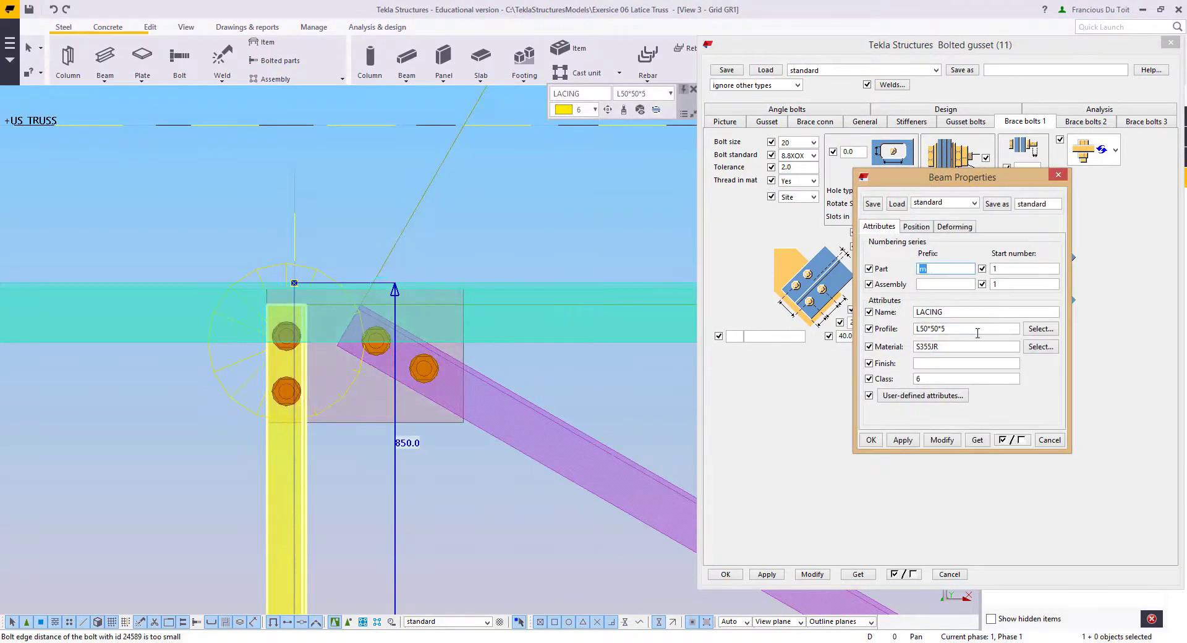
click(1058, 174)
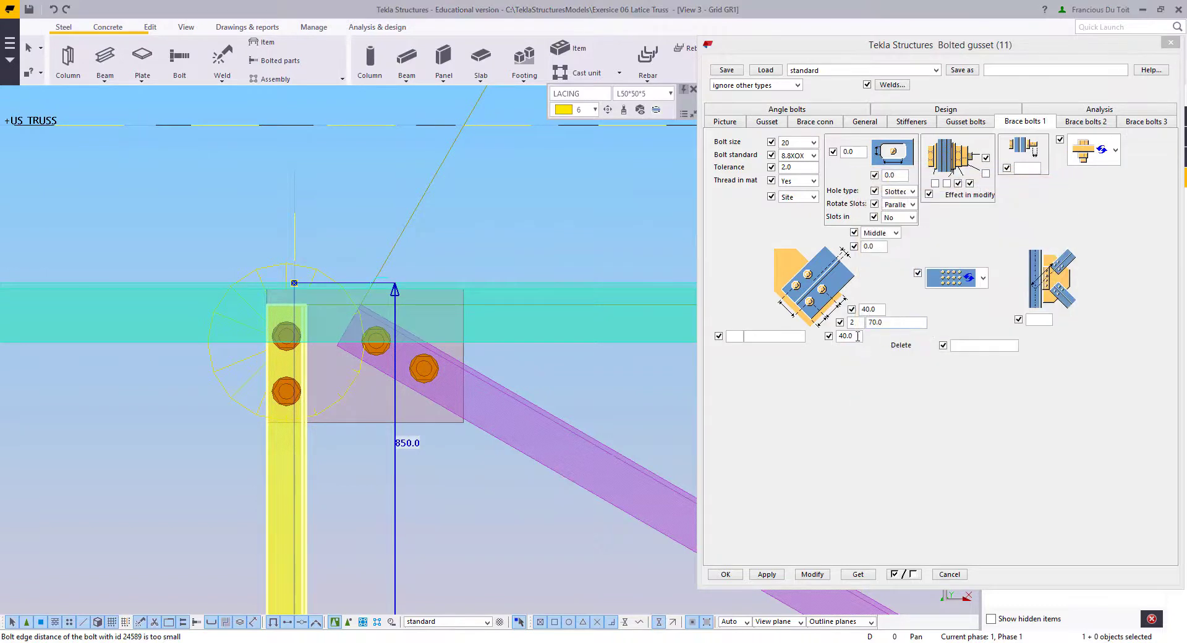
Step: Set the first brace's bolts to edge distances of 75 and 0 with 0 bolts at 0 spacing, and modify the gusset connection
click(807, 343)
text(75)
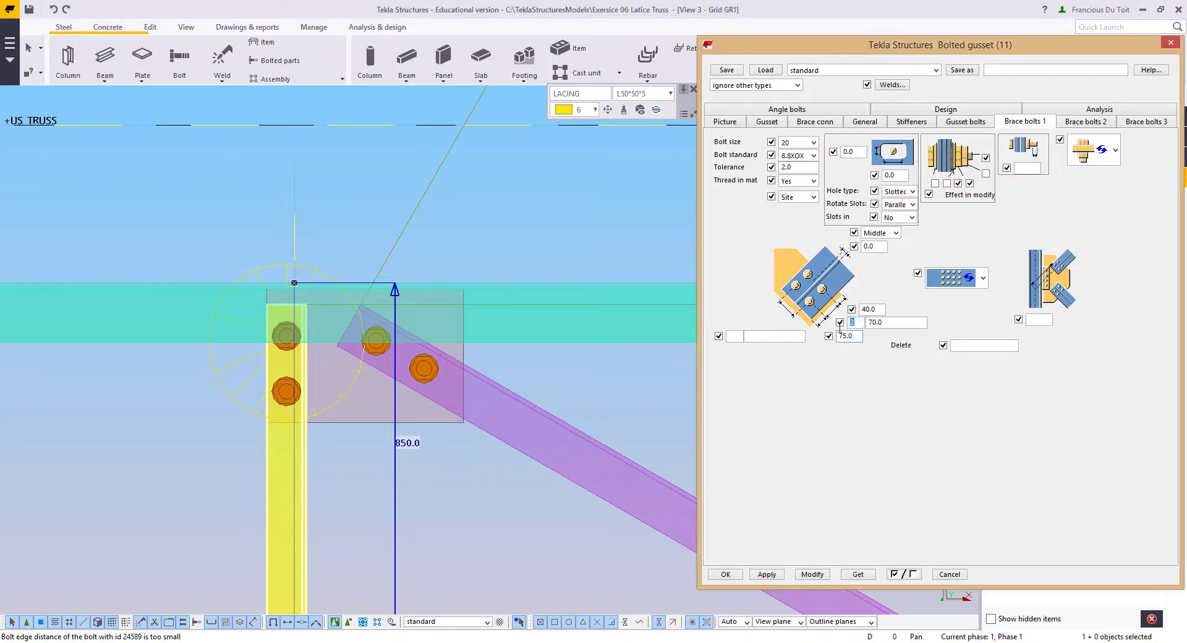
text(0)
drag(893, 325, 838, 322)
text(0)
click(812, 574)
middle_drag(389, 396, 455, 399)
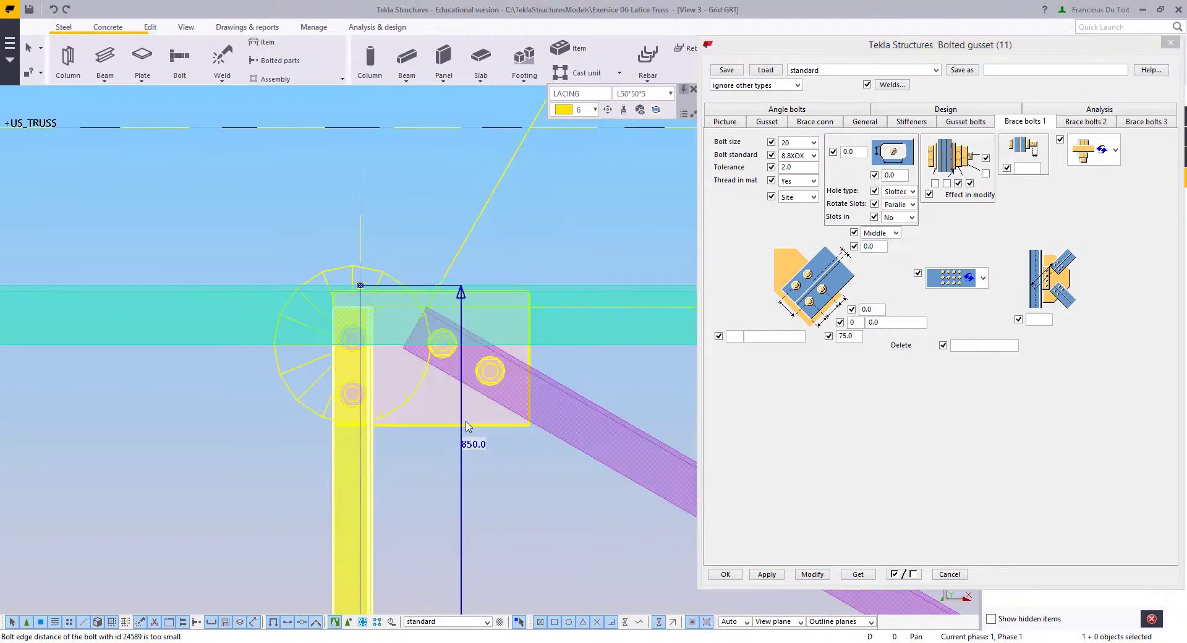
click(813, 573)
click(813, 574)
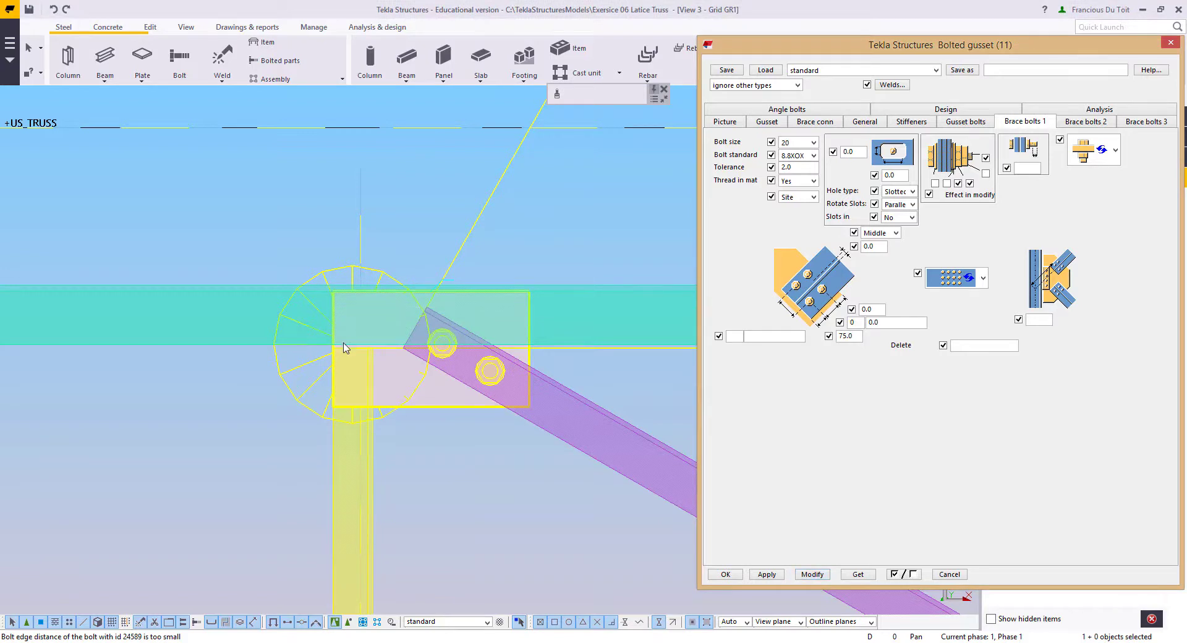
Step: Check the diagonal's profile, set the second brace's bolts to edge distances 90 and 0 with 0 bolts at 0 spacing, and modify the connection
double_click(570, 398)
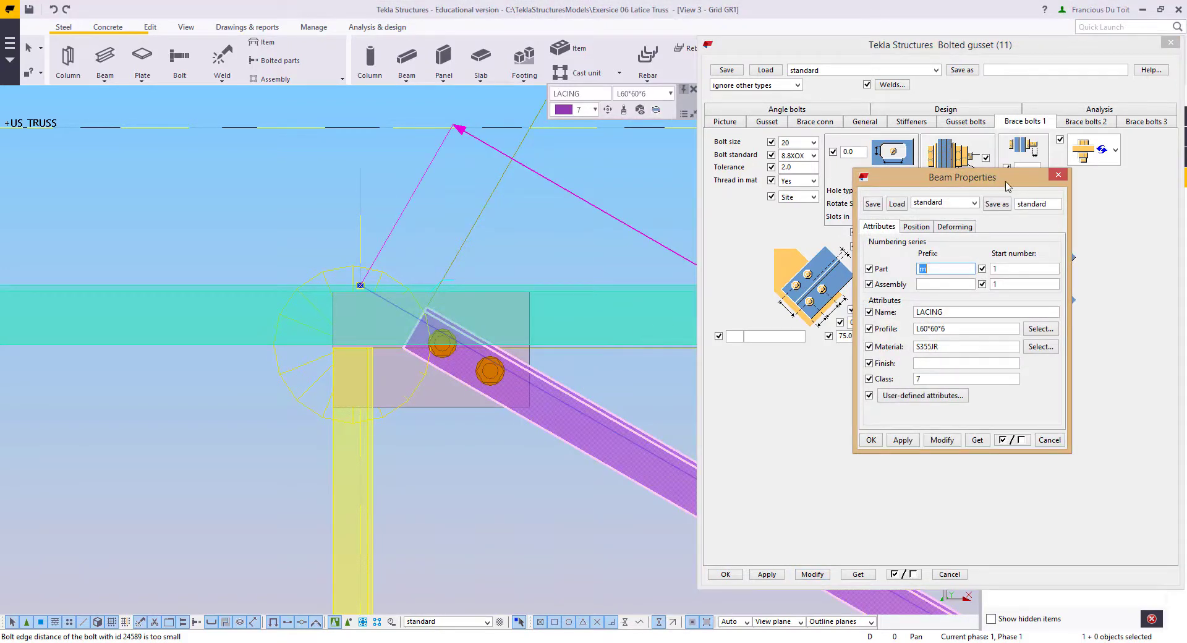
click(1058, 176)
click(1086, 121)
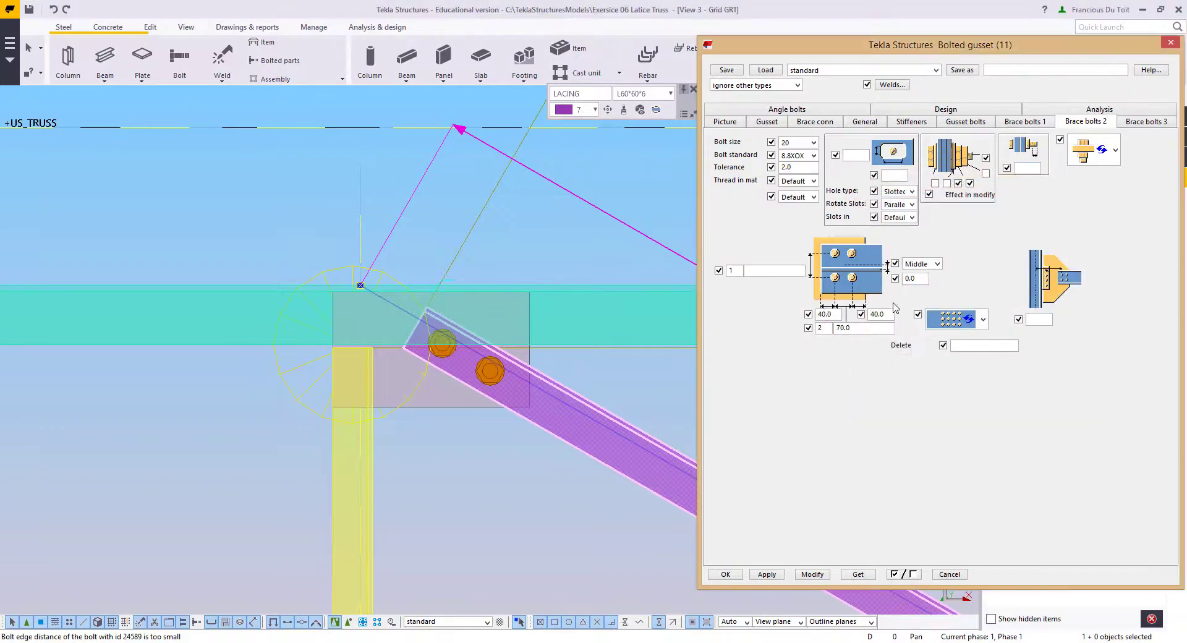
text(90)
double_click(824, 327)
text(0)
double_click(866, 328)
text(0)
double_click(885, 313)
text(0)
click(812, 574)
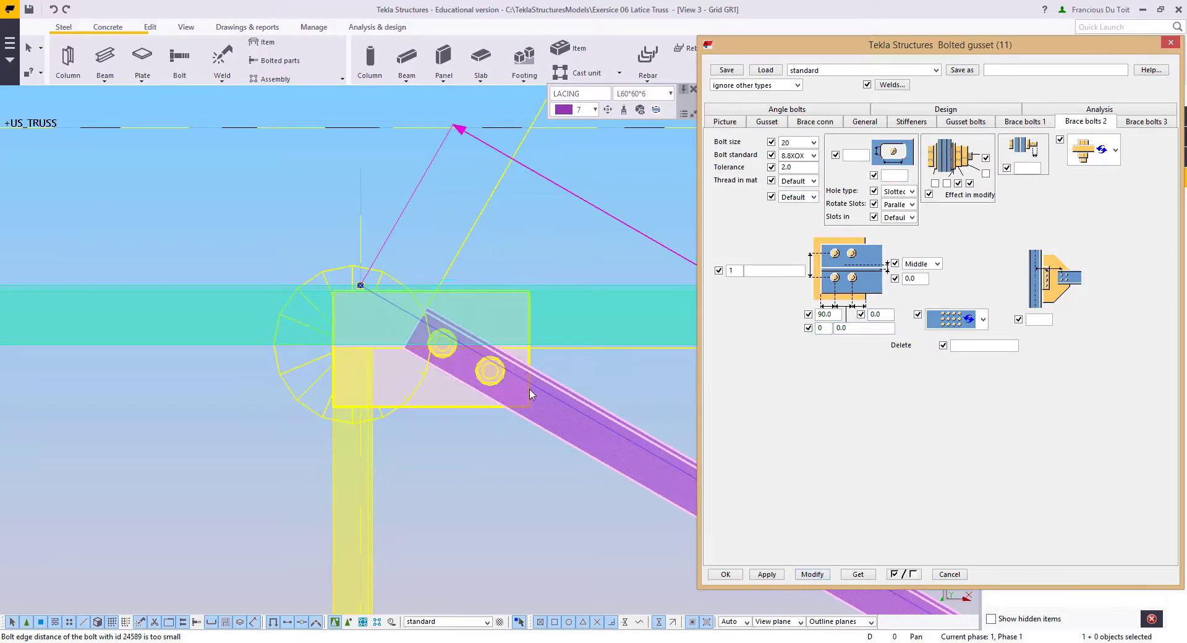
click(488, 378)
click(812, 575)
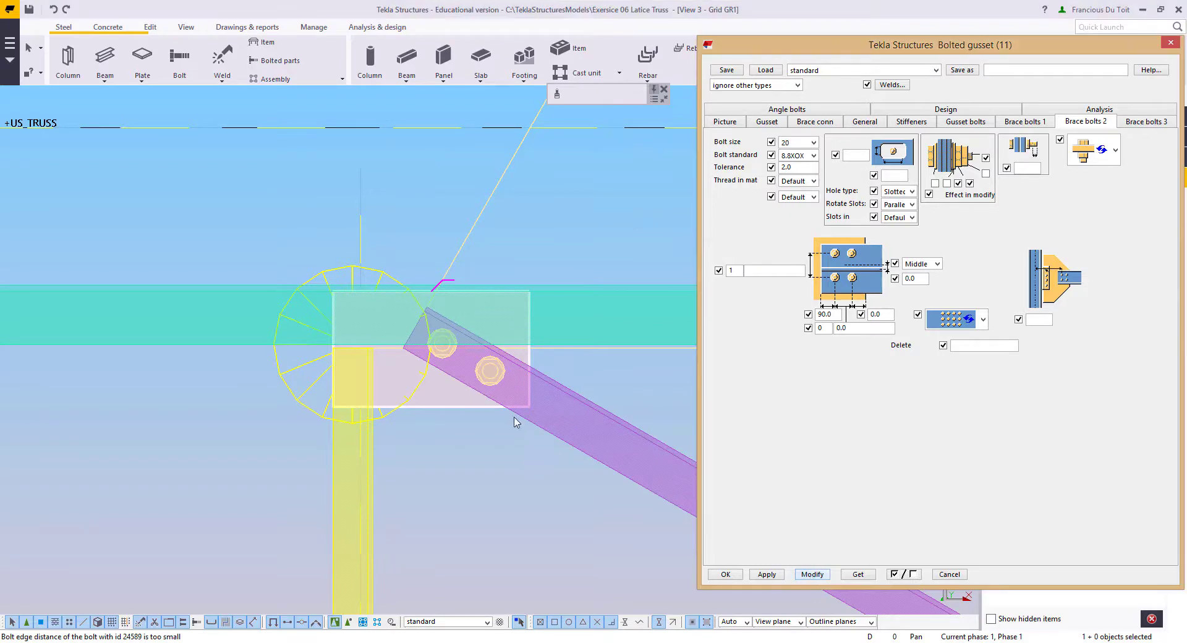
Step: Inspect the modified gusset at the top joint and close the Bolted gusset (11) settings
middle_drag(405, 371, 441, 442)
scroll(449, 395, up, 3)
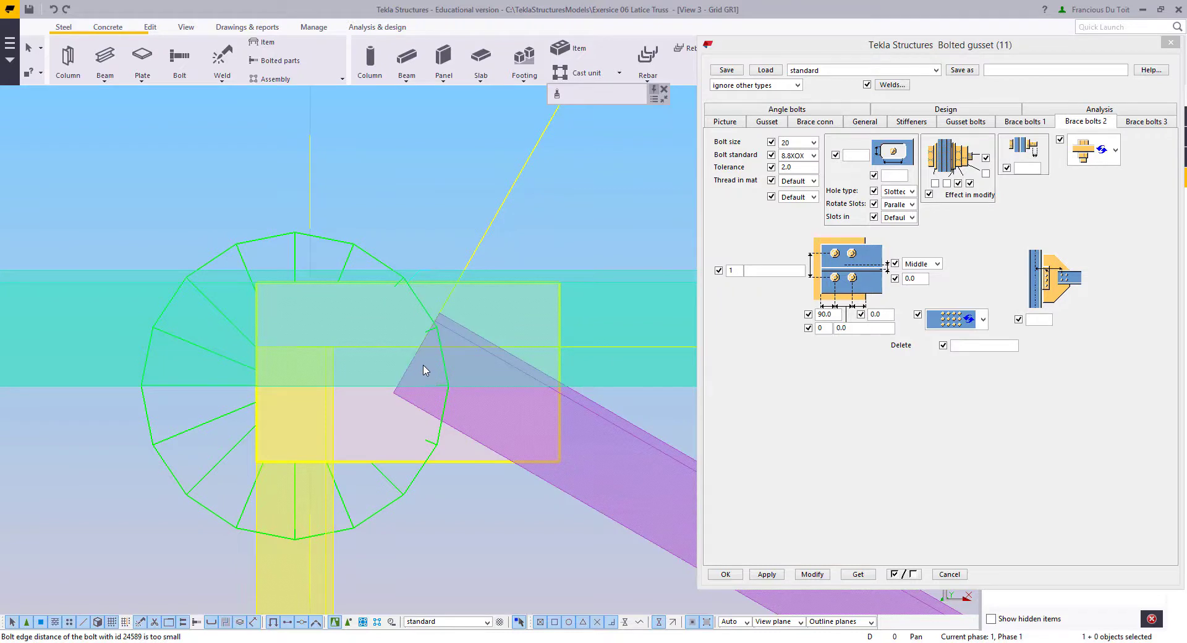
scroll(423, 369, down, 4)
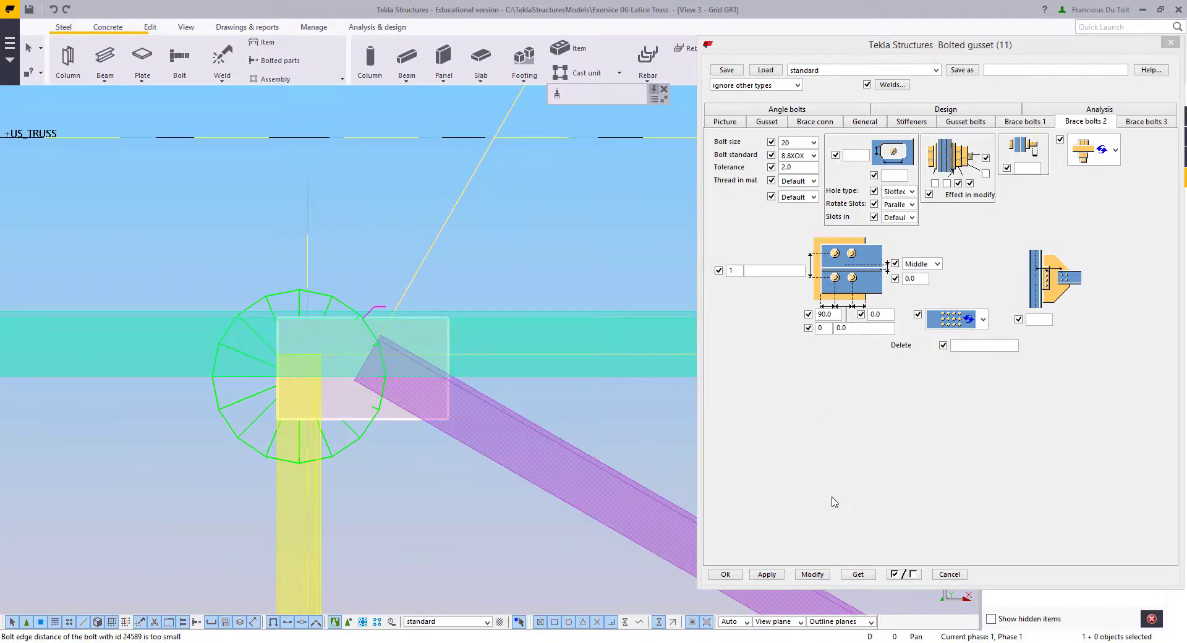
click(812, 574)
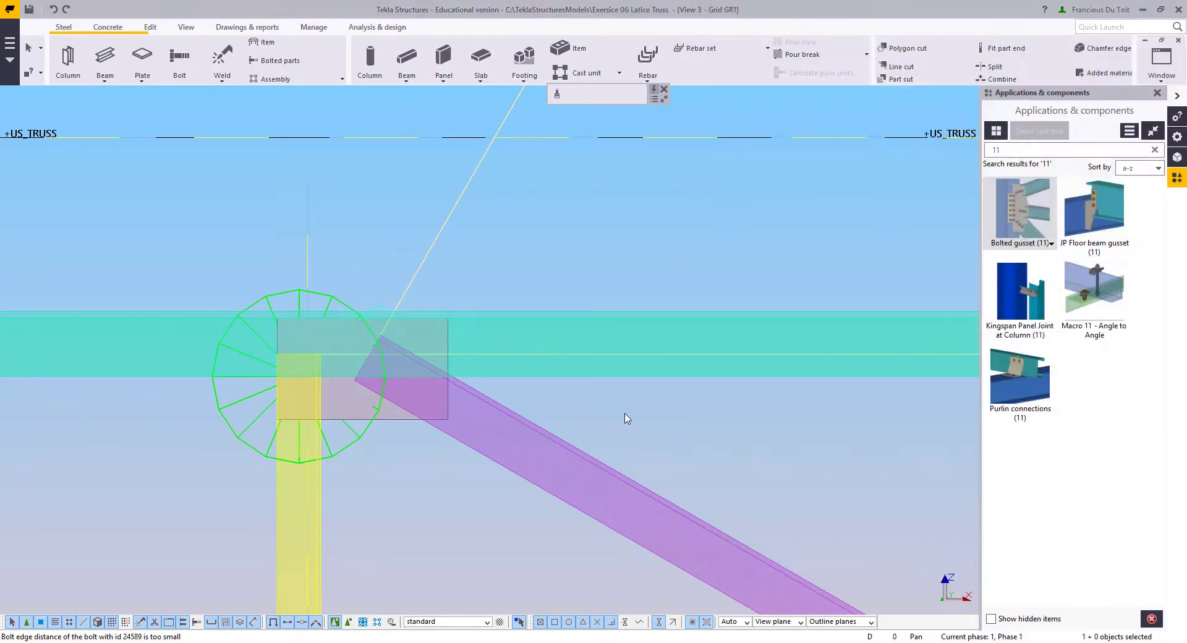
click(626, 415)
Step: Connect the first vertical lacing past C1 and the diagonal ending at its foot to the bottom chord with Bolted gusset (11)
scroll(620, 418, down, 4)
middle_drag(457, 530, 644, 329)
scroll(735, 253, down, 2)
scroll(681, 312, up, 1)
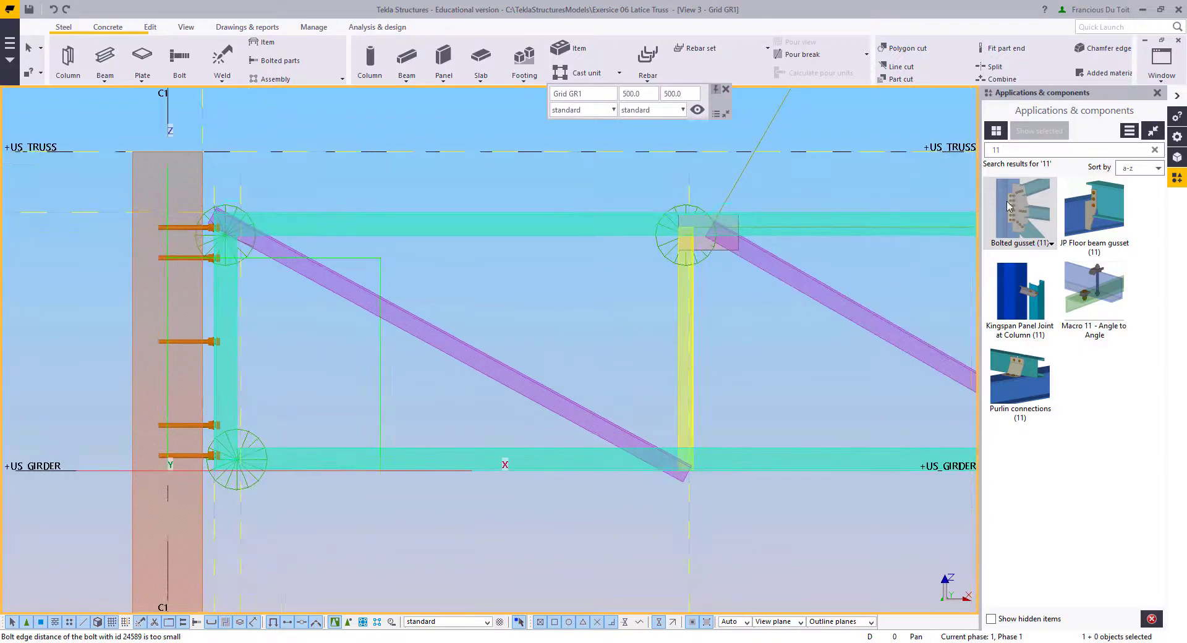
click(1037, 186)
click(736, 454)
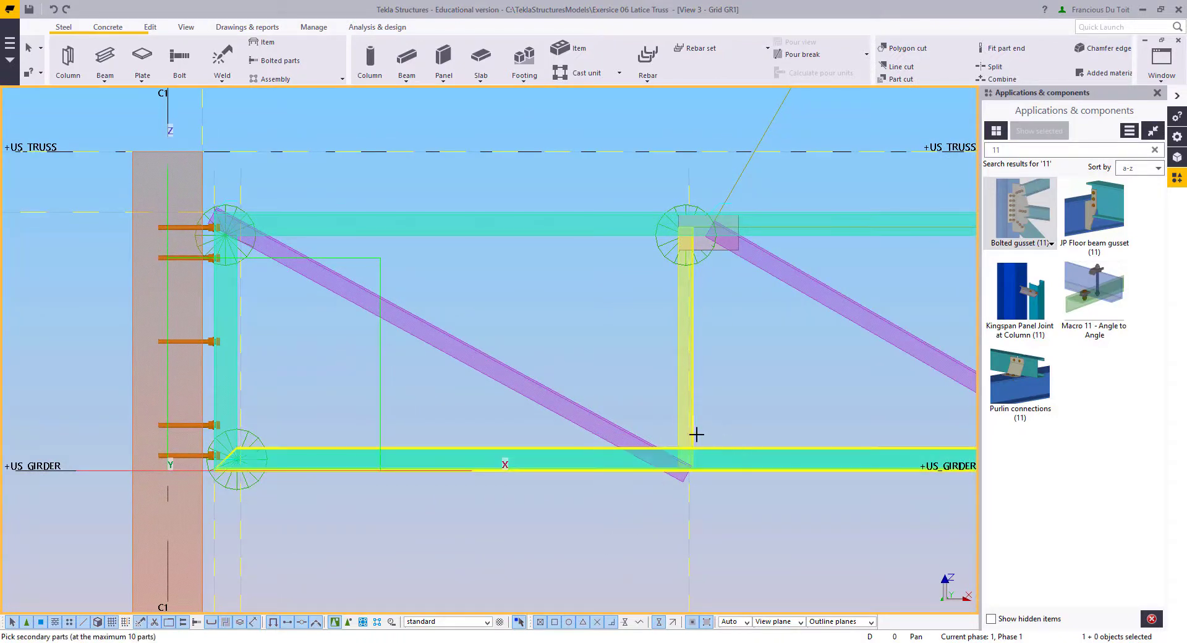
scroll(676, 432, up, 2)
click(676, 433)
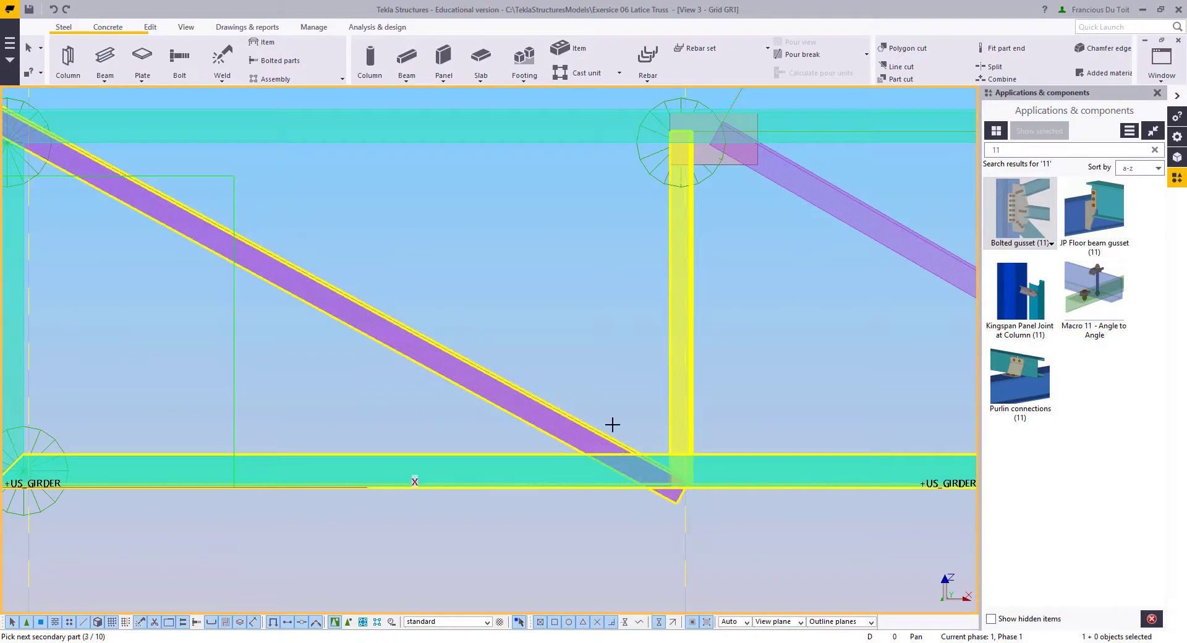
middle_click(611, 364)
Step: Connect the first diagonal to the top chord at the C1 corner with Bolted gusset (11)
scroll(572, 437, down, 3)
middle_drag(376, 322, 694, 439)
scroll(656, 350, up, 4)
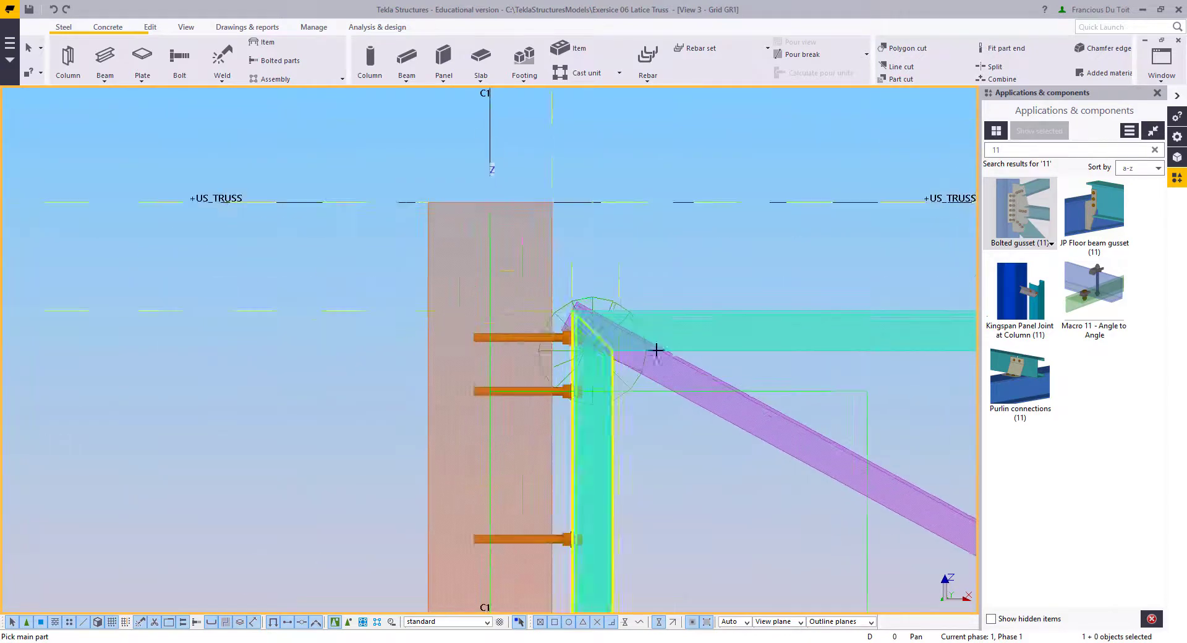
click(674, 353)
click(681, 337)
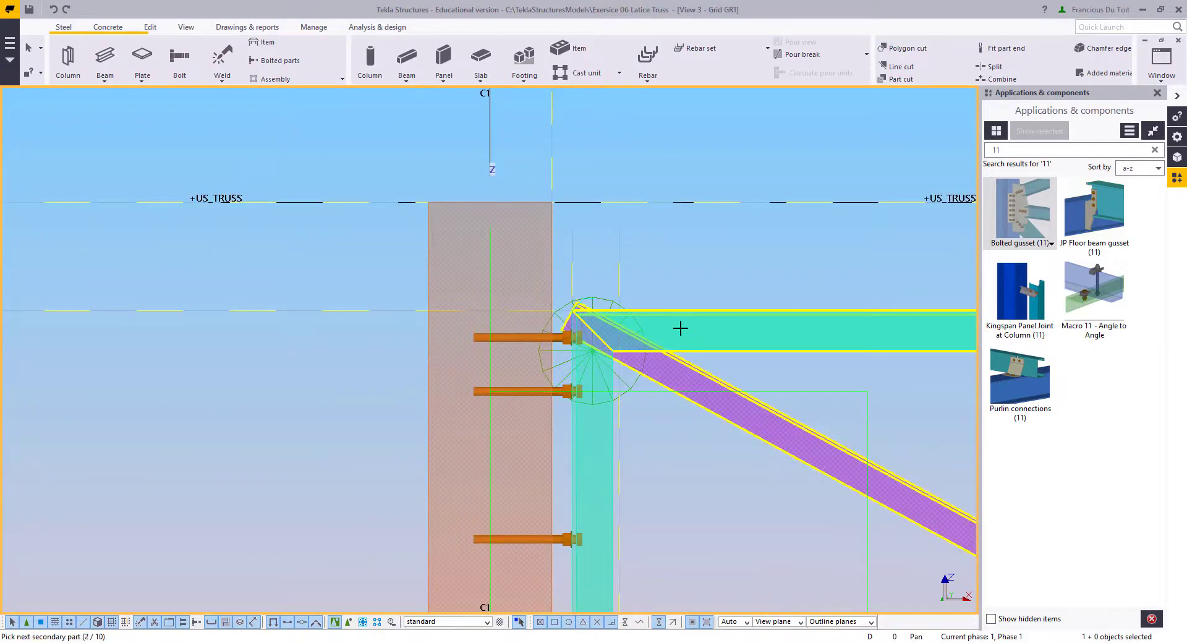
middle_click(680, 328)
scroll(671, 334, up, 5)
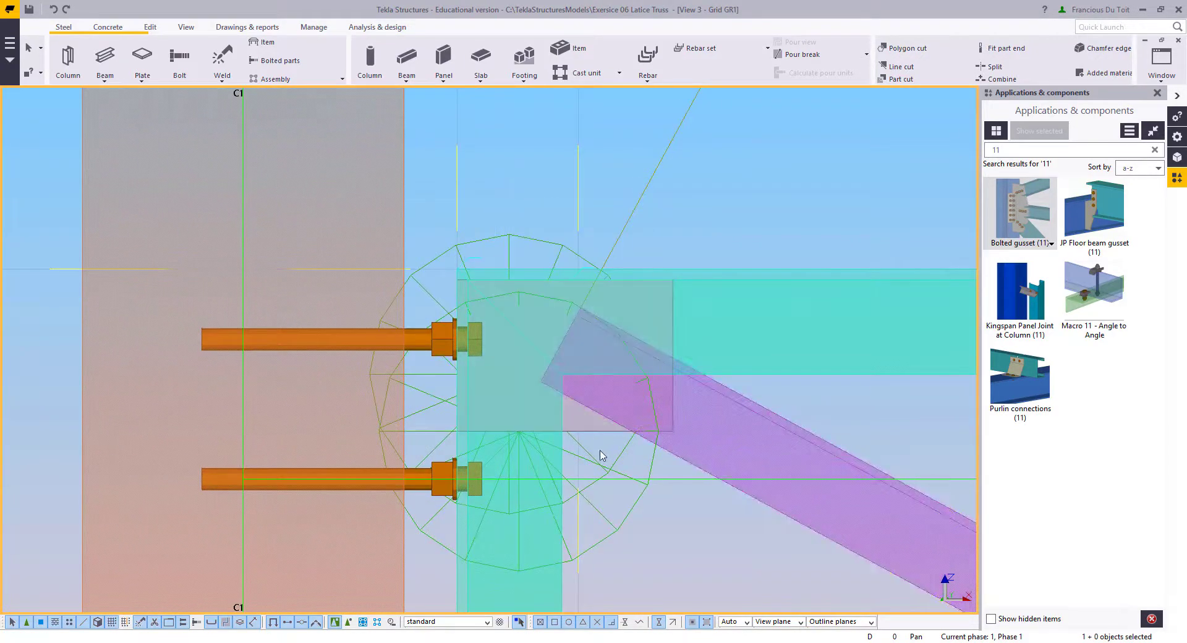
Step: Enable selecting objects in components and move the column-side edge of the C1 top gusset plate inward, clear of the chord's outer leg
click(350, 624)
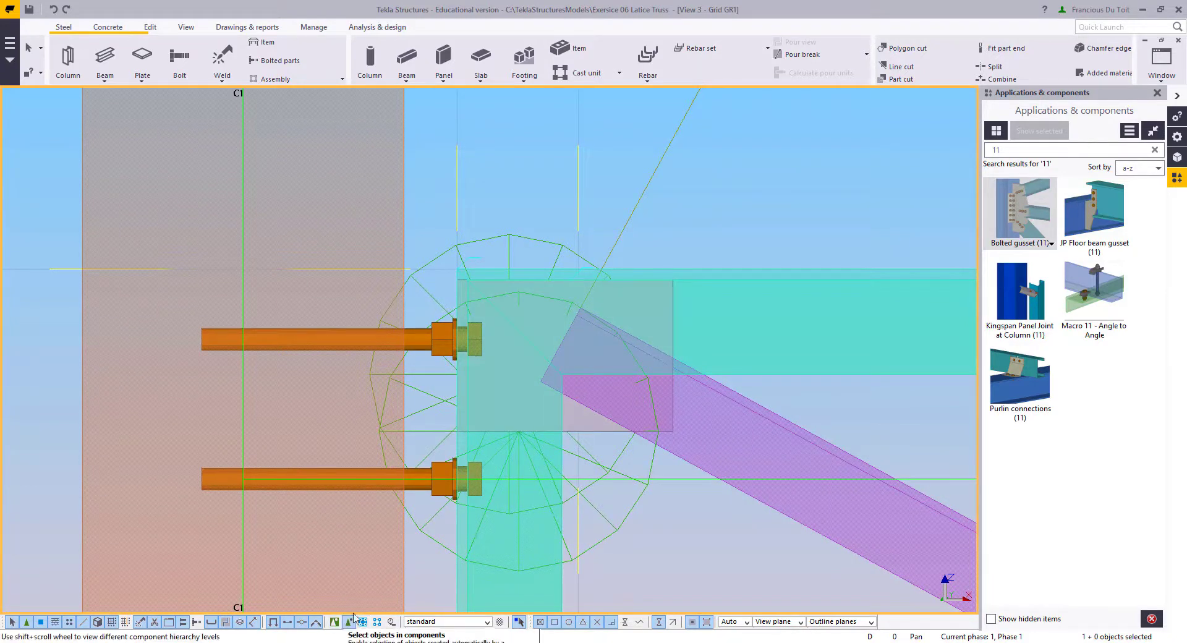
click(507, 339)
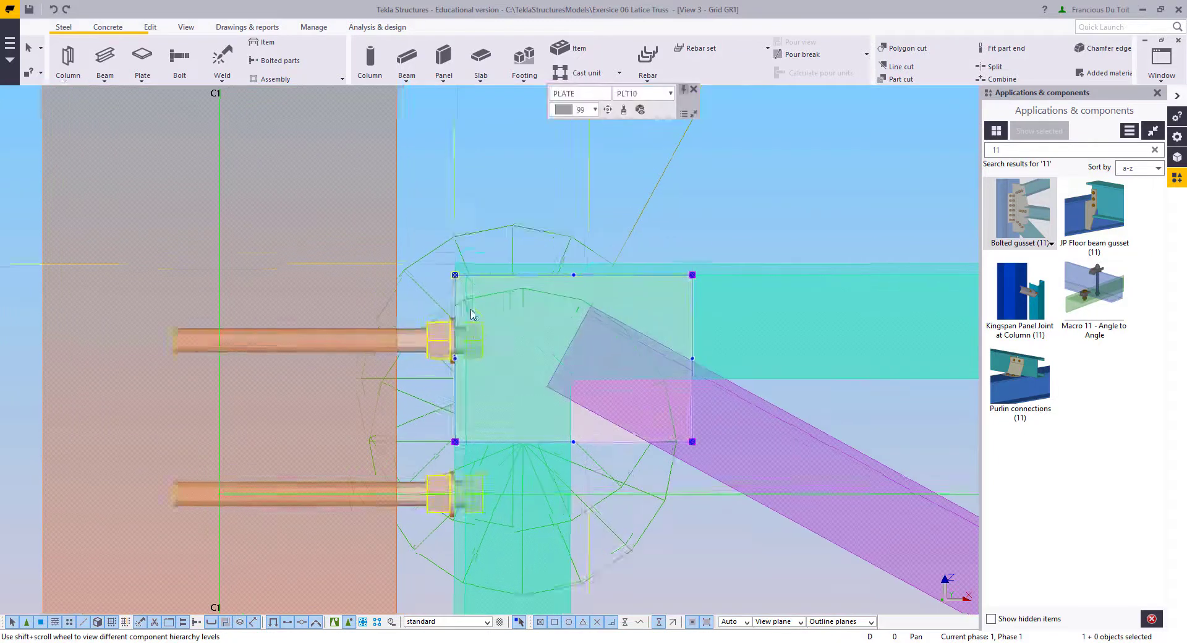
scroll(464, 307, up, 5)
drag(444, 289, 470, 283)
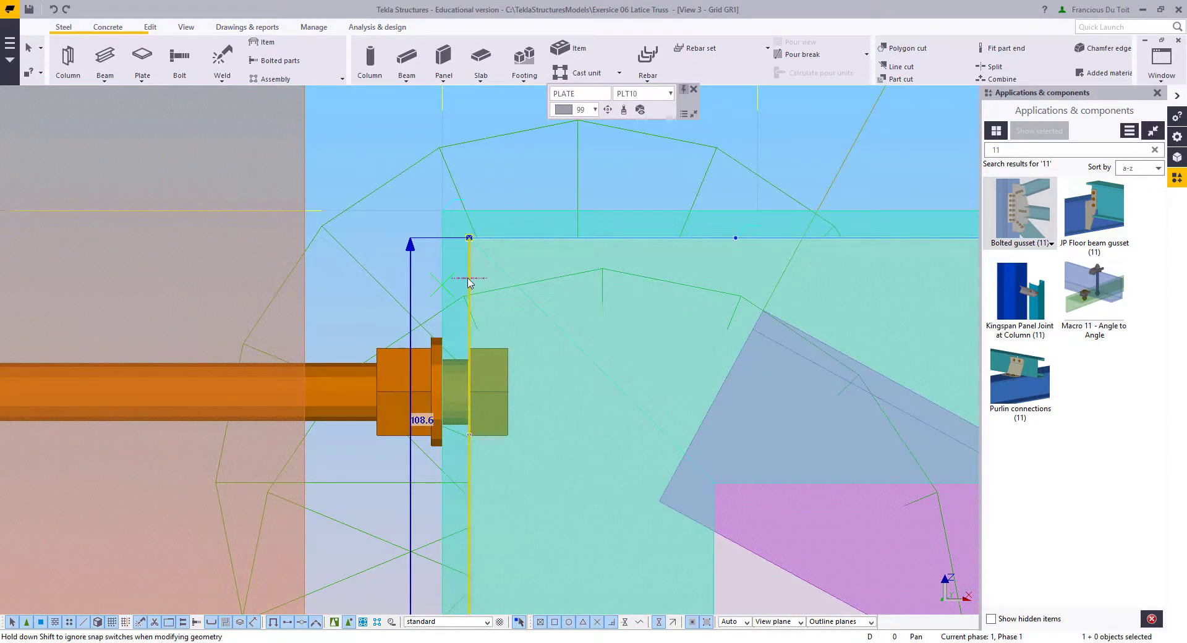
click(384, 244)
scroll(460, 266, down, 4)
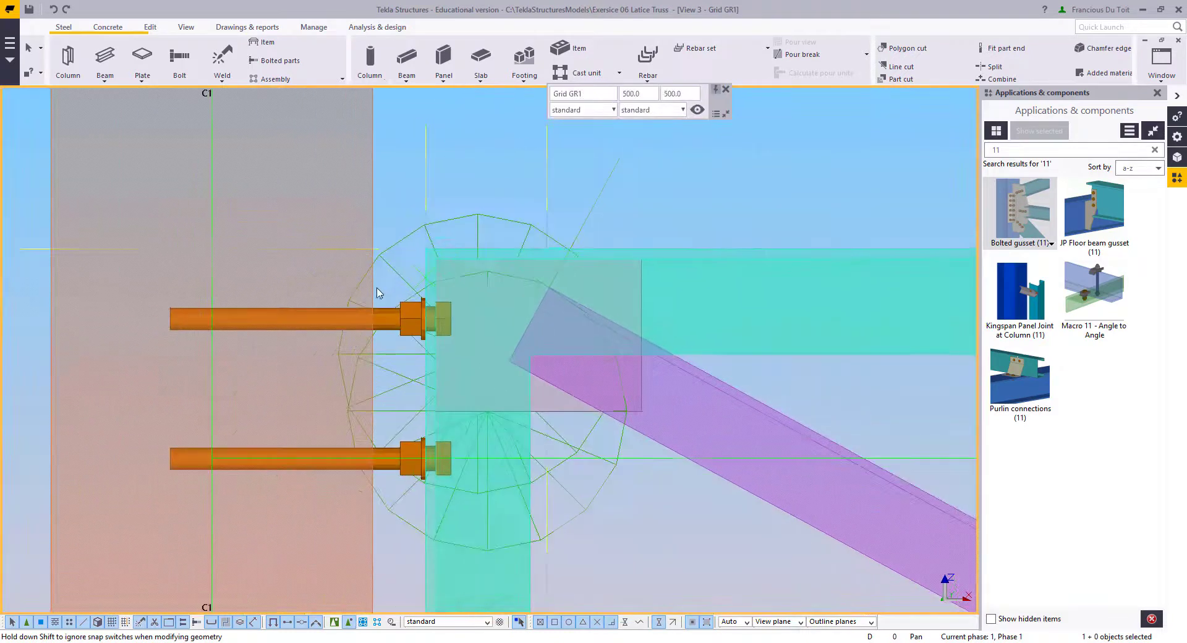
right_click(614, 206)
key(Escape)
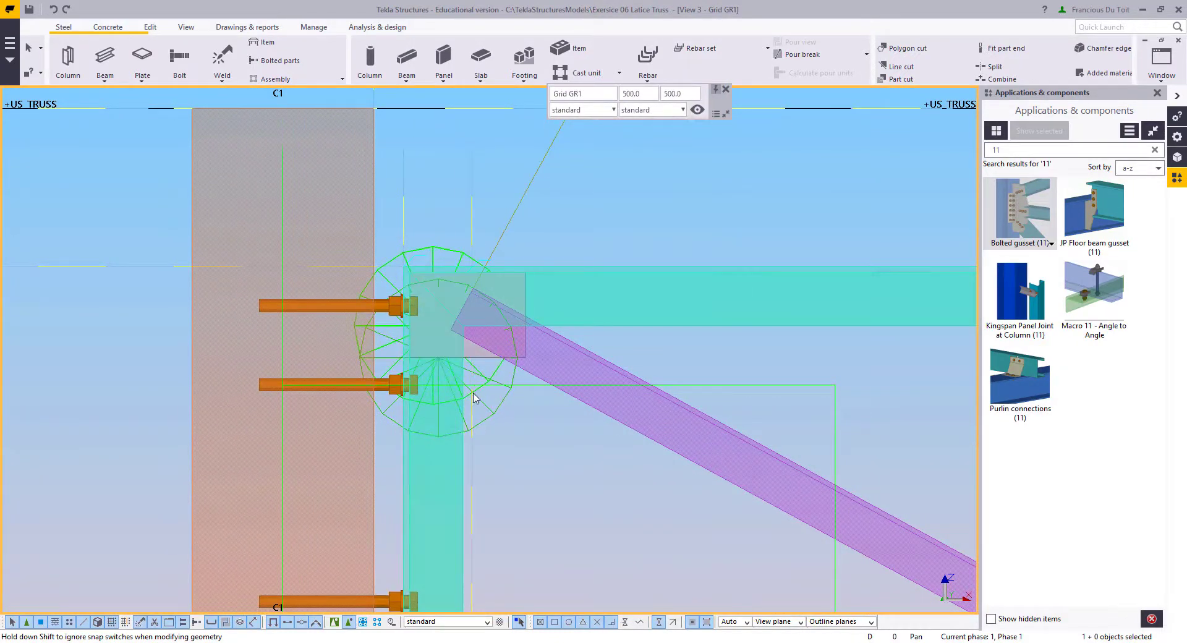
Step: Explode the Bolted gusset (11) component at the C1 top joint and clear the selection
click(510, 406)
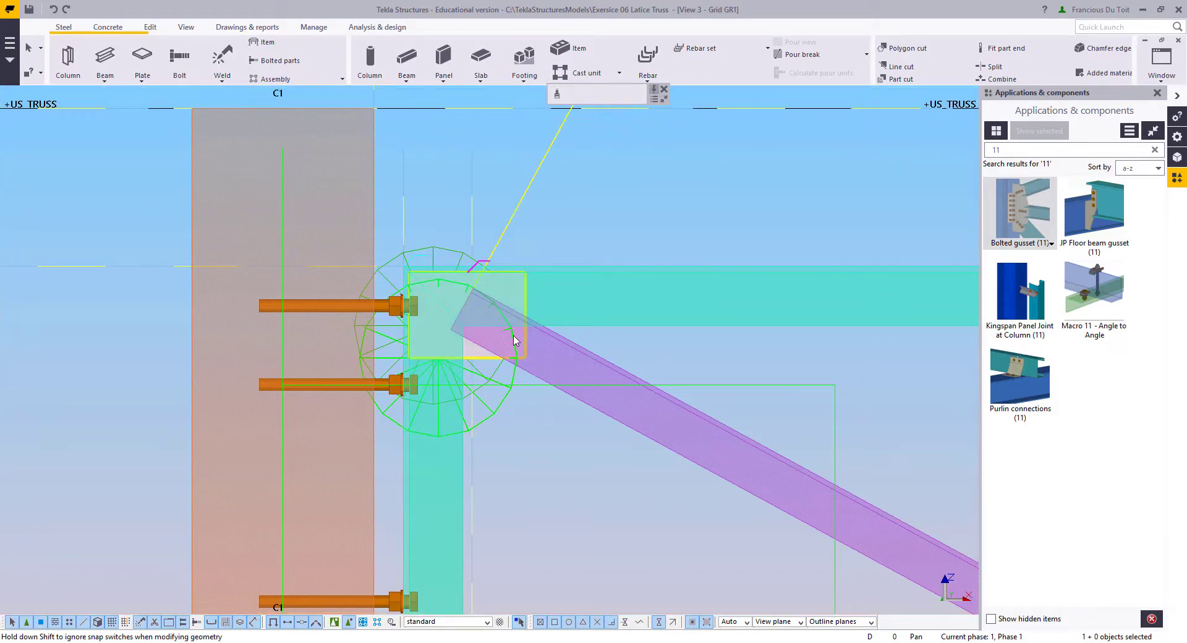
scroll(609, 358, down, 5)
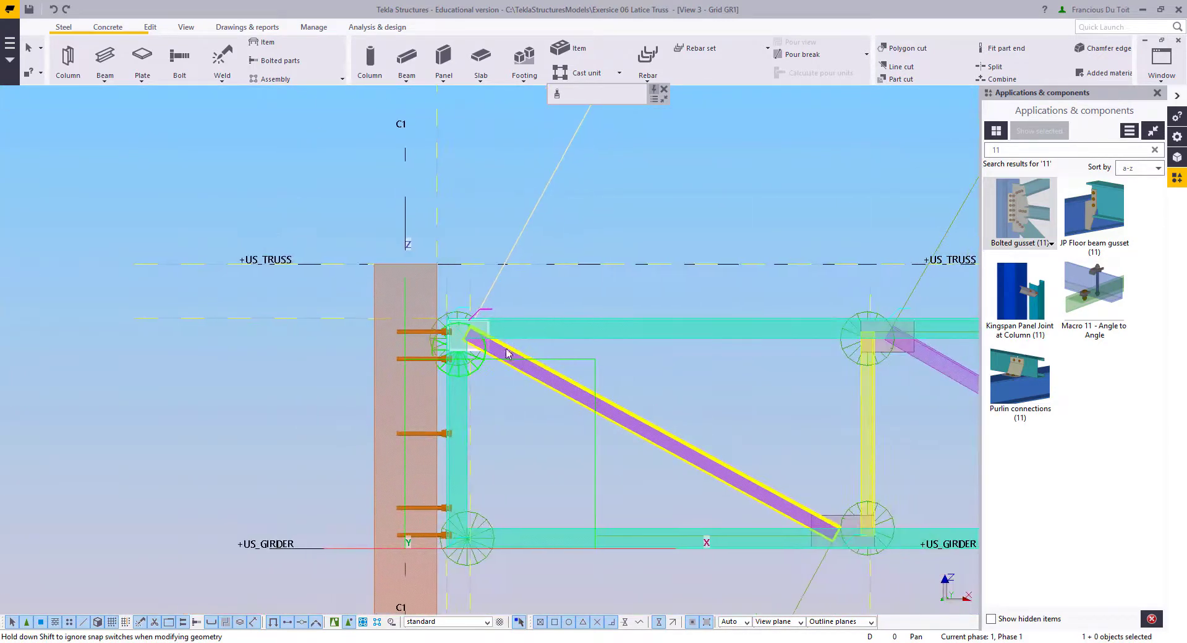
scroll(485, 365, up, 4)
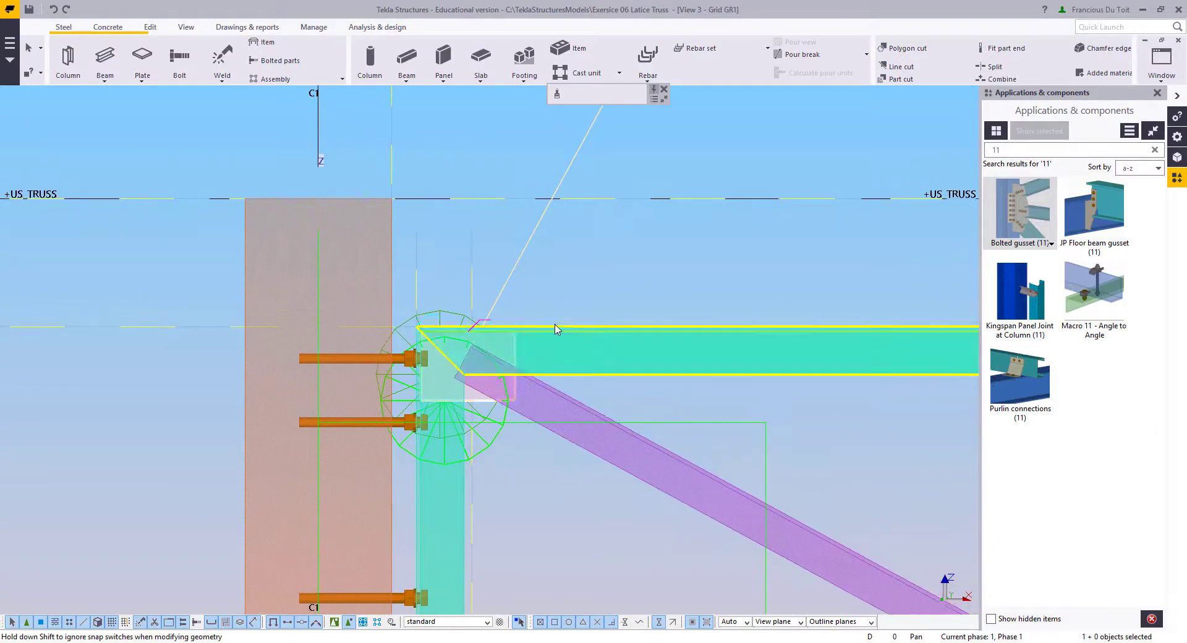
right_click(553, 285)
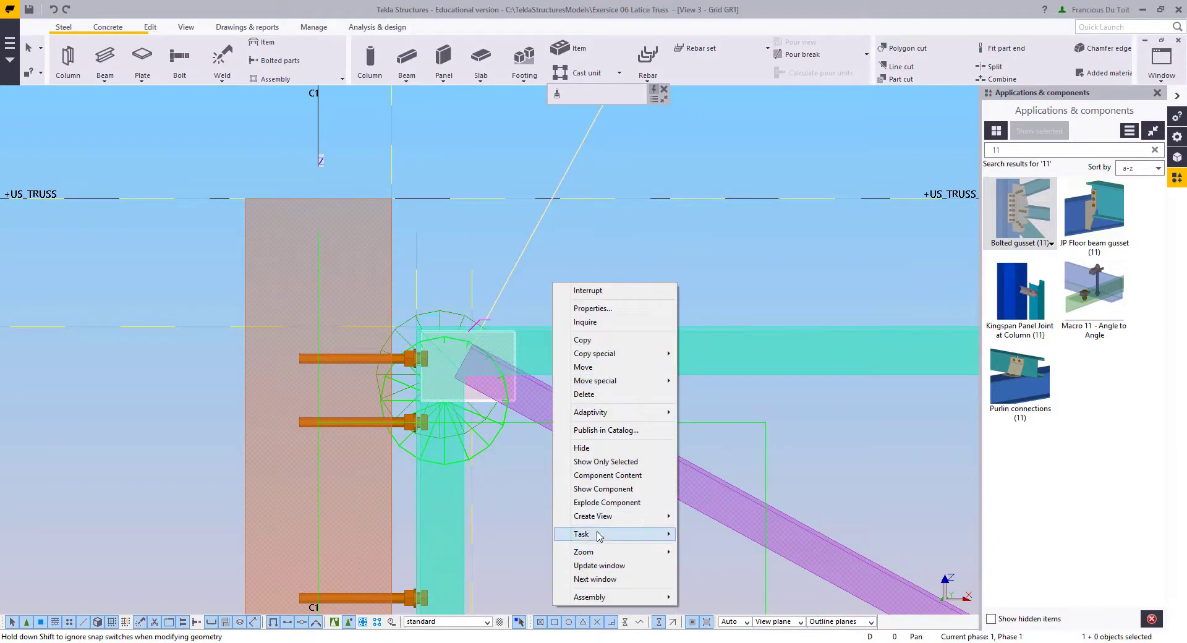
click(606, 508)
click(569, 517)
Step: Connect the first vertical past grid D and the diagonal ending at its foot to the bottom chord with Bolted gusset (11)
scroll(569, 454, down, 3)
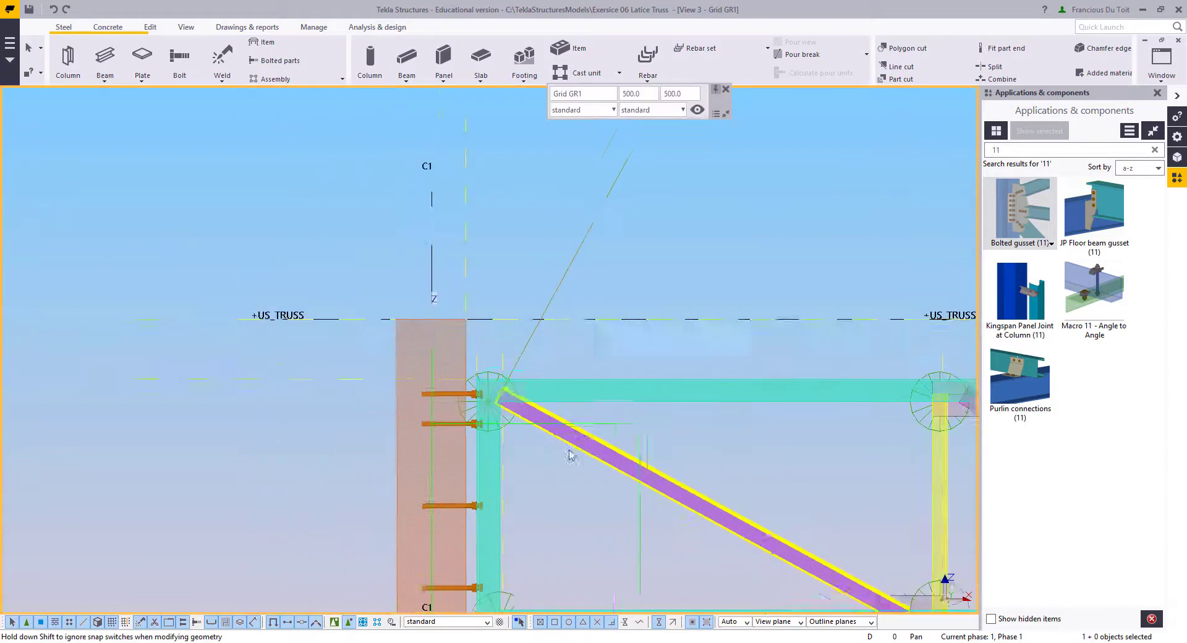
middle_drag(798, 526, 398, 426)
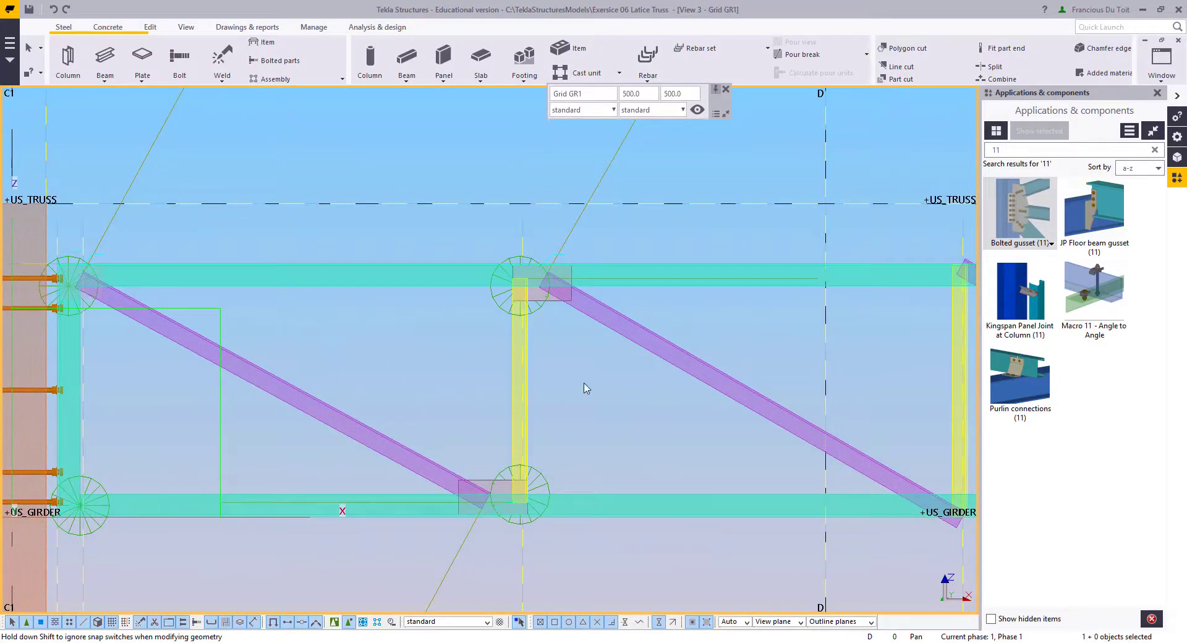
click(1036, 218)
middle_drag(867, 340, 649, 291)
scroll(744, 450, up, 1)
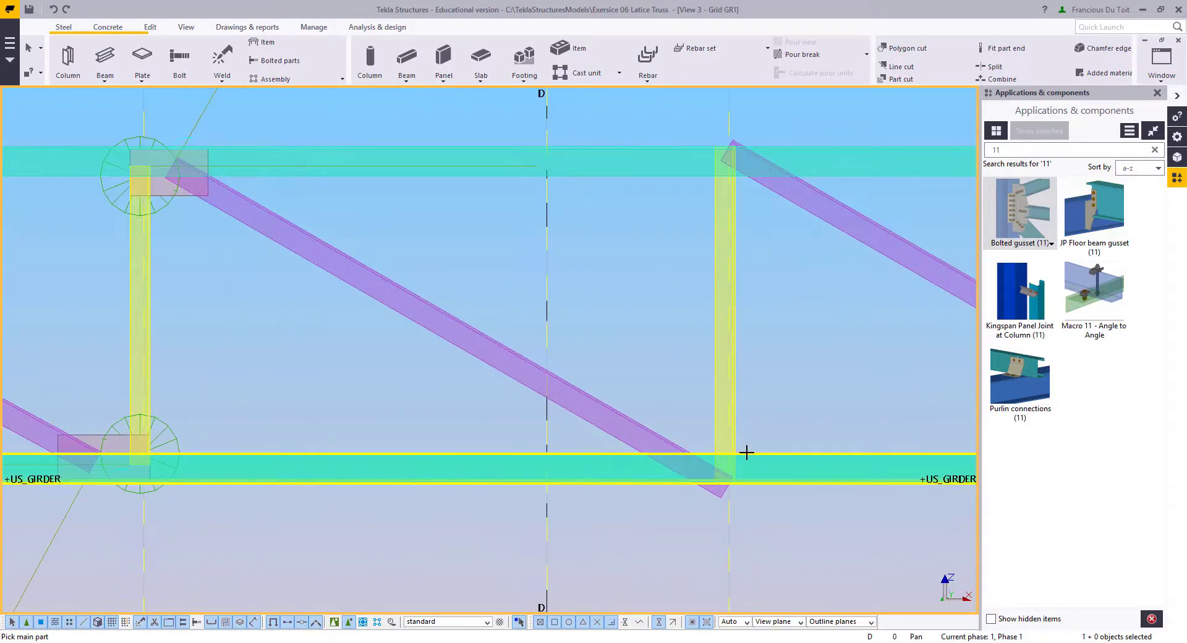
click(746, 453)
click(715, 424)
click(658, 441)
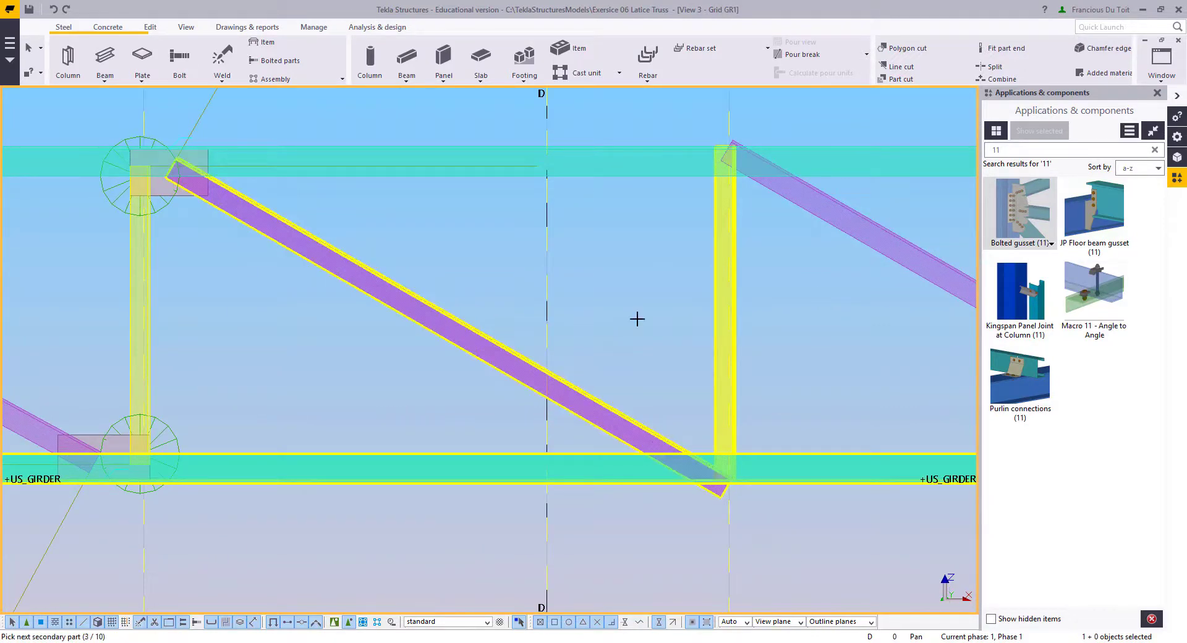
middle_click(638, 320)
Step: Connect the first vertical past grid D and the diagonal starting at its head to the top chord with the same gusset connection
middle_drag(653, 318, 460, 368)
click(625, 223)
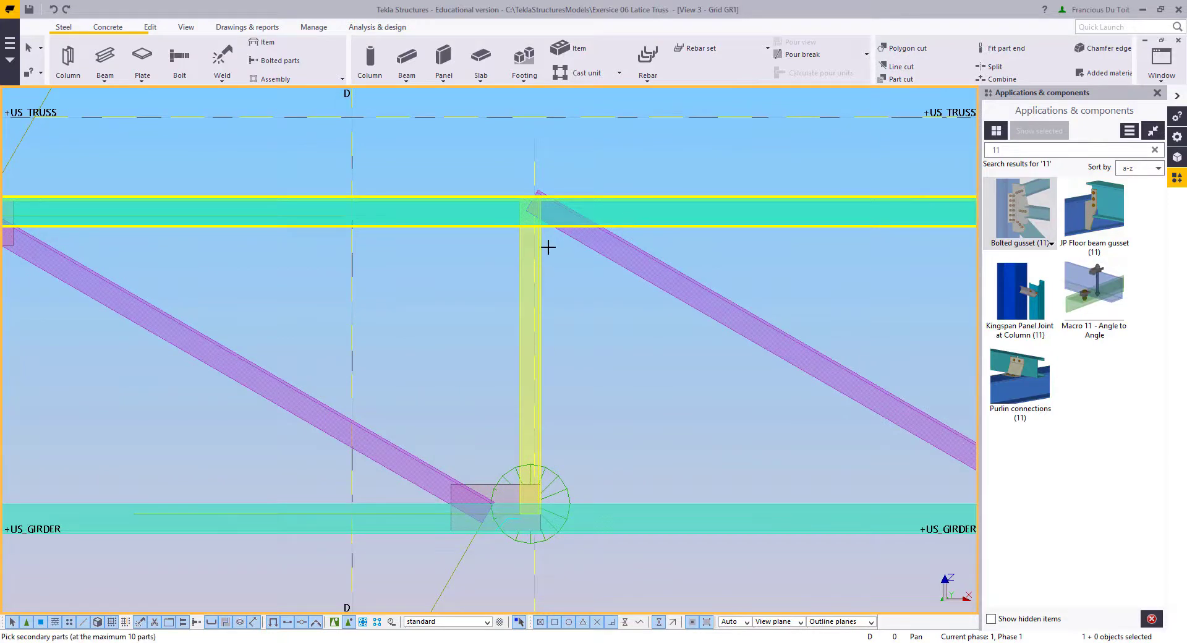
click(548, 247)
click(564, 243)
middle_click(594, 297)
Step: Connect the second vertical past grid D and the diagonal ending at its foot to the bottom chord with the bolted gusset
middle_drag(607, 332, 484, 358)
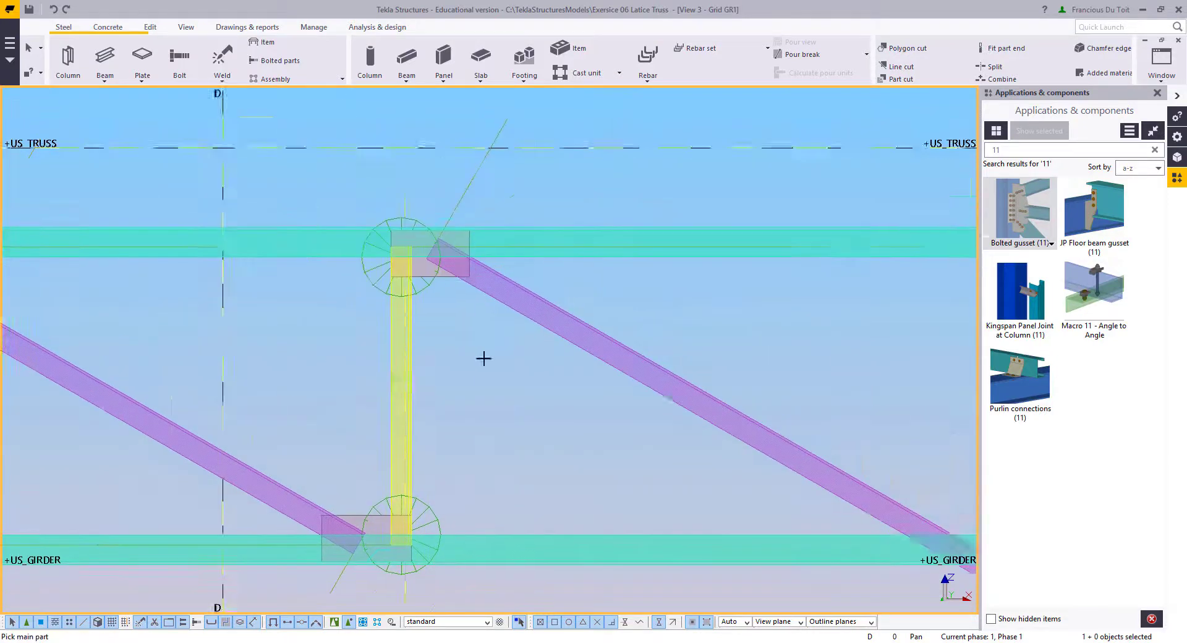
middle_drag(955, 517, 507, 382)
scroll(624, 389, up, 1)
click(604, 406)
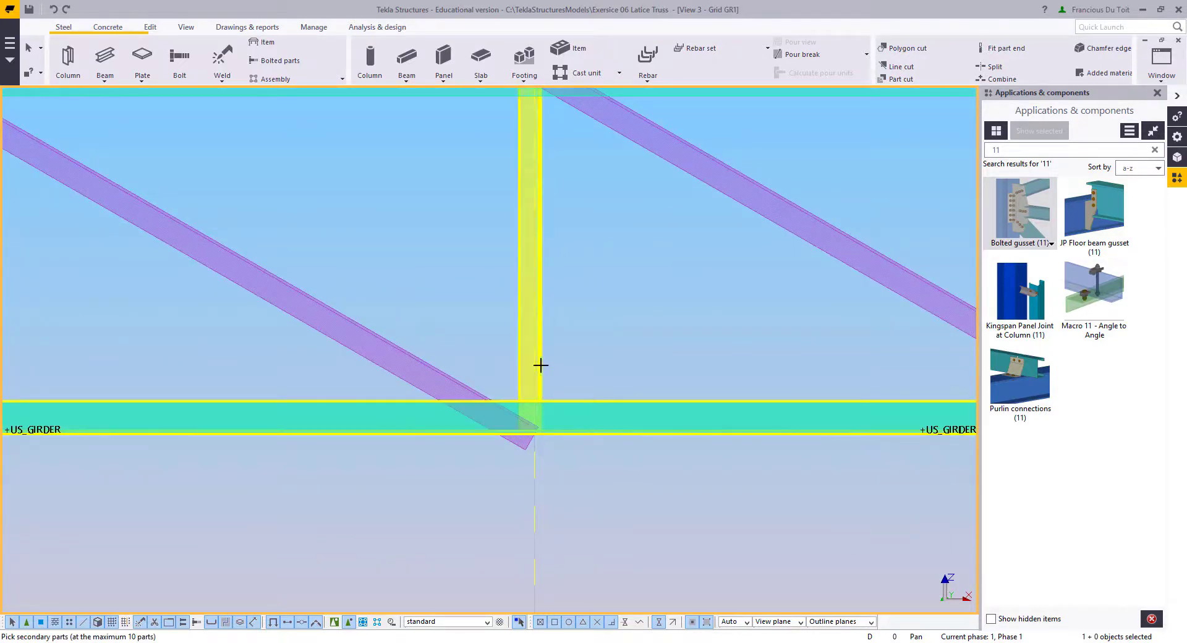
click(540, 365)
middle_click(477, 290)
Step: Connect the second vertical past grid D and the diagonal starting at its head to the top chord with the bolted gusset
middle_drag(484, 297, 491, 452)
click(505, 255)
click(523, 273)
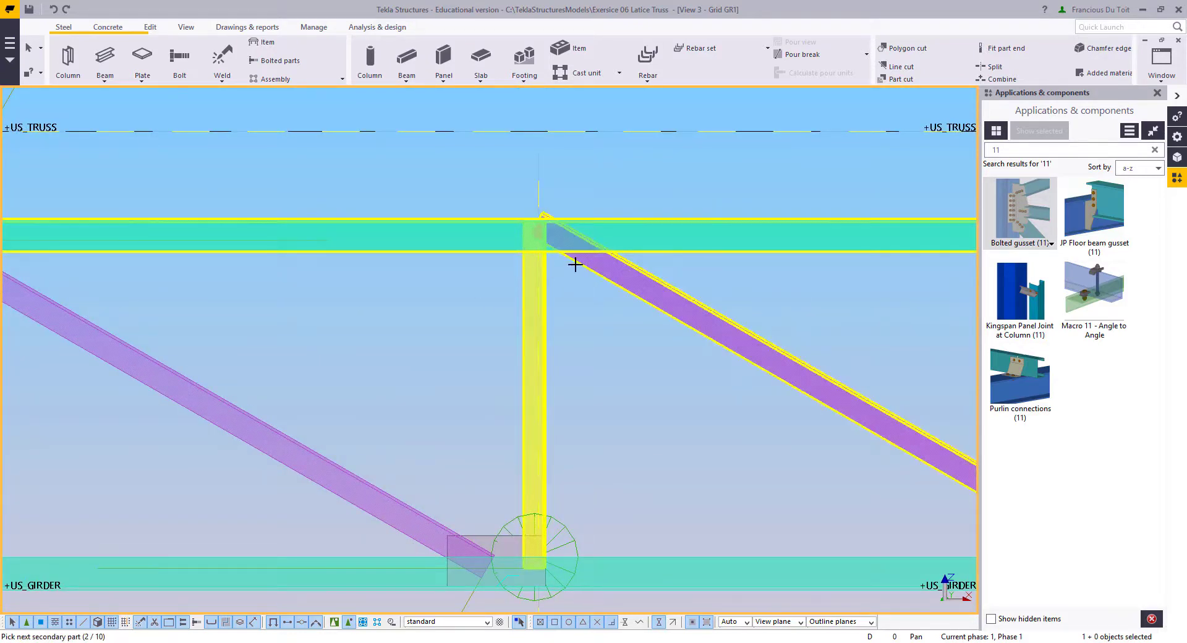
middle_click(599, 314)
Step: Connect the third vertical past grid D and the diagonal ending at its foot to the bottom chord with the bolted gusset
middle_drag(661, 465, 95, 357)
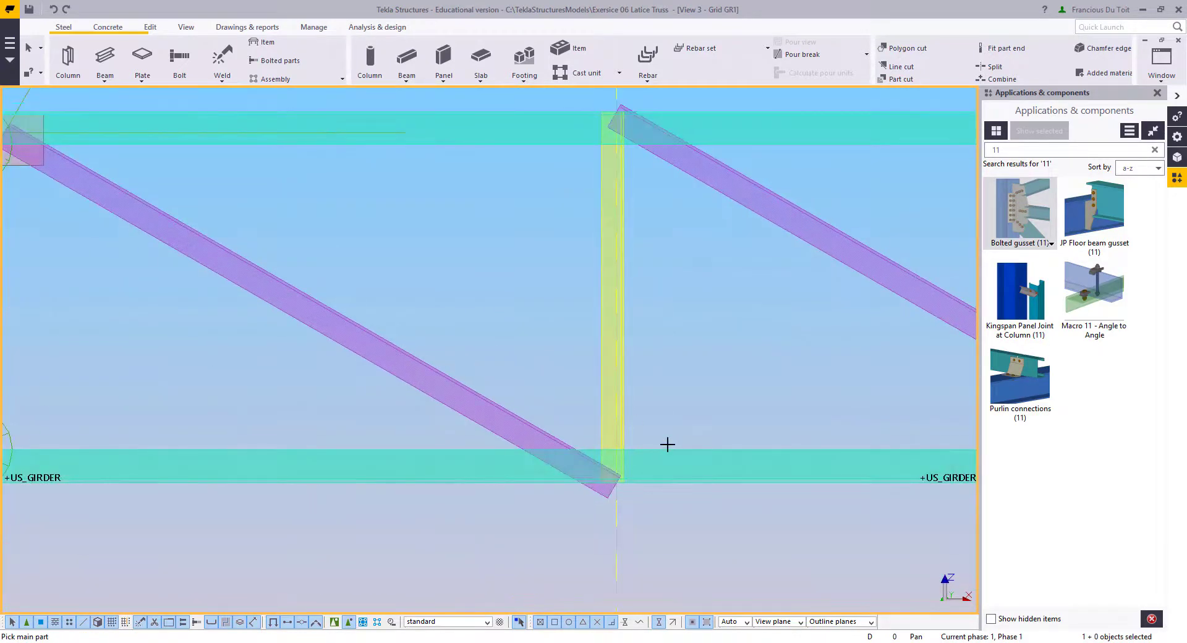
click(667, 445)
click(641, 449)
click(616, 436)
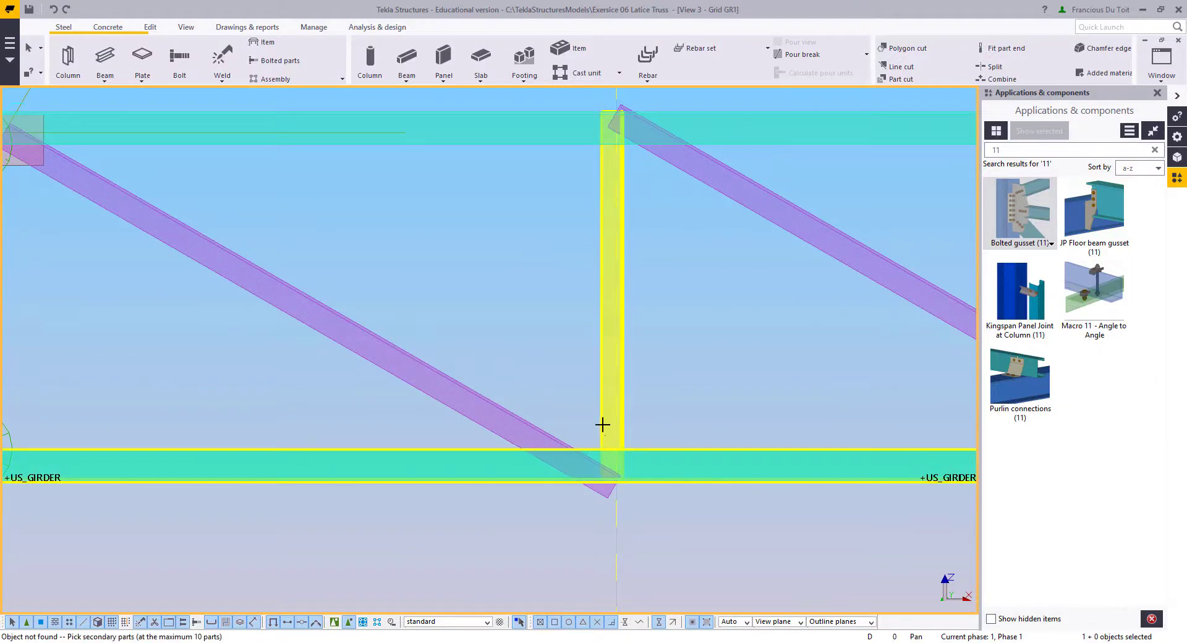
click(510, 416)
middle_click(511, 403)
Step: Connect the third vertical past grid D and the diagonal starting at its head to the top chord with the bolted gusset
click(581, 138)
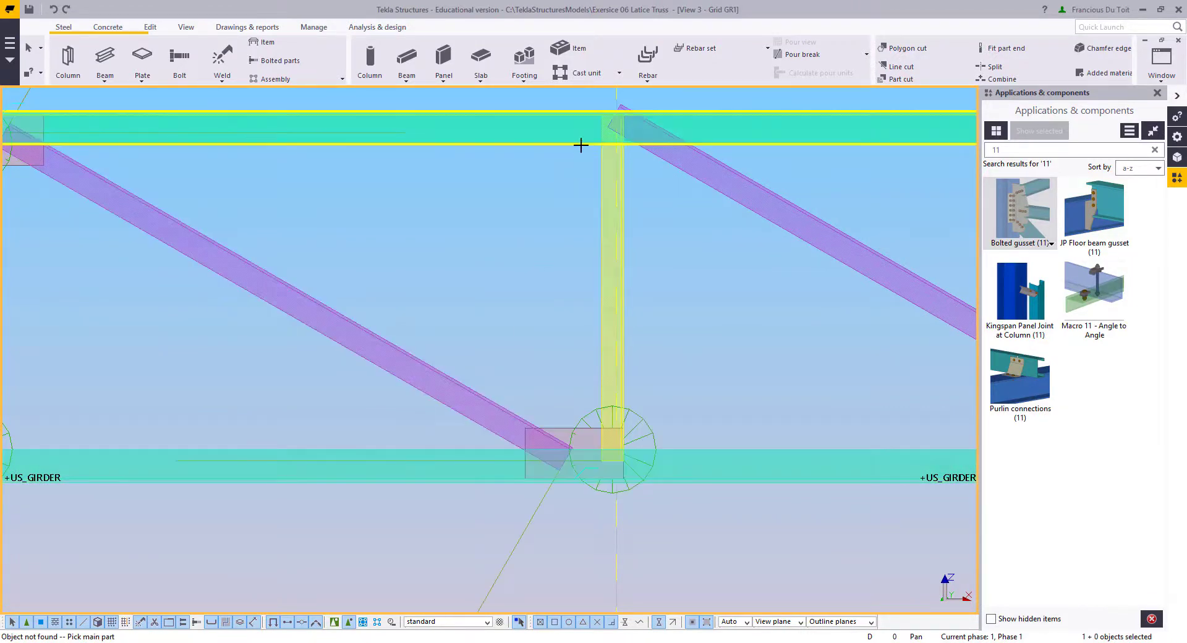
click(604, 170)
click(659, 160)
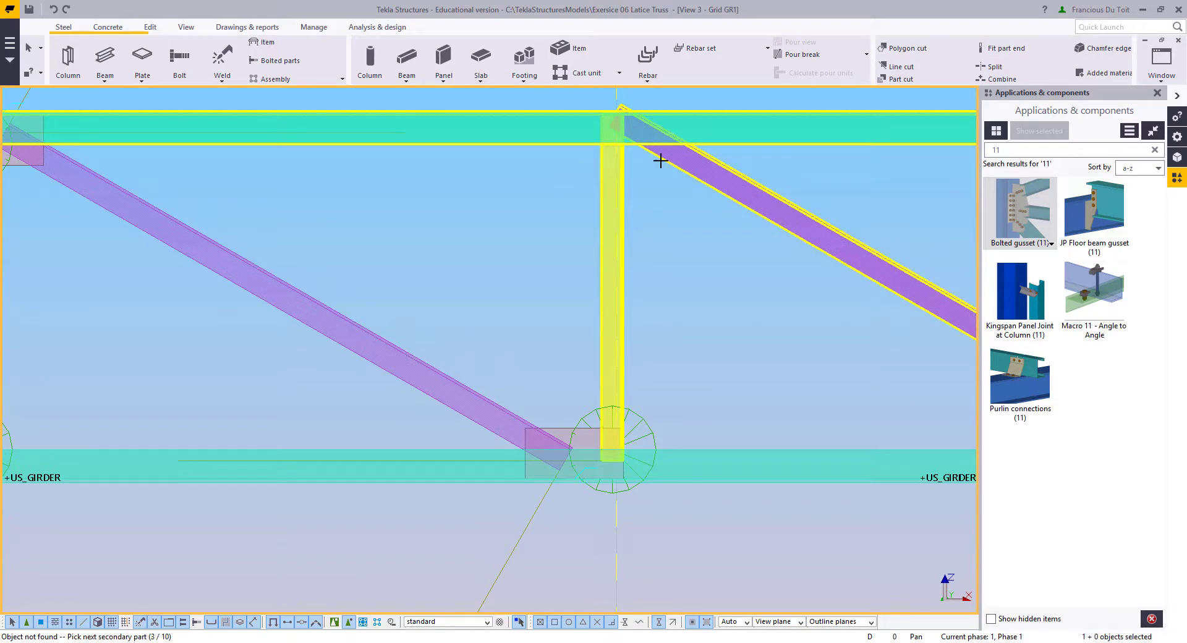
middle_click(662, 164)
Step: Connect the vertical just before grid E and both diagonals meeting at its foot to the bottom chord with one bolted gusset
middle_drag(697, 297, 130, 334)
middle_drag(650, 395, 525, 334)
scroll(543, 424, up, 2)
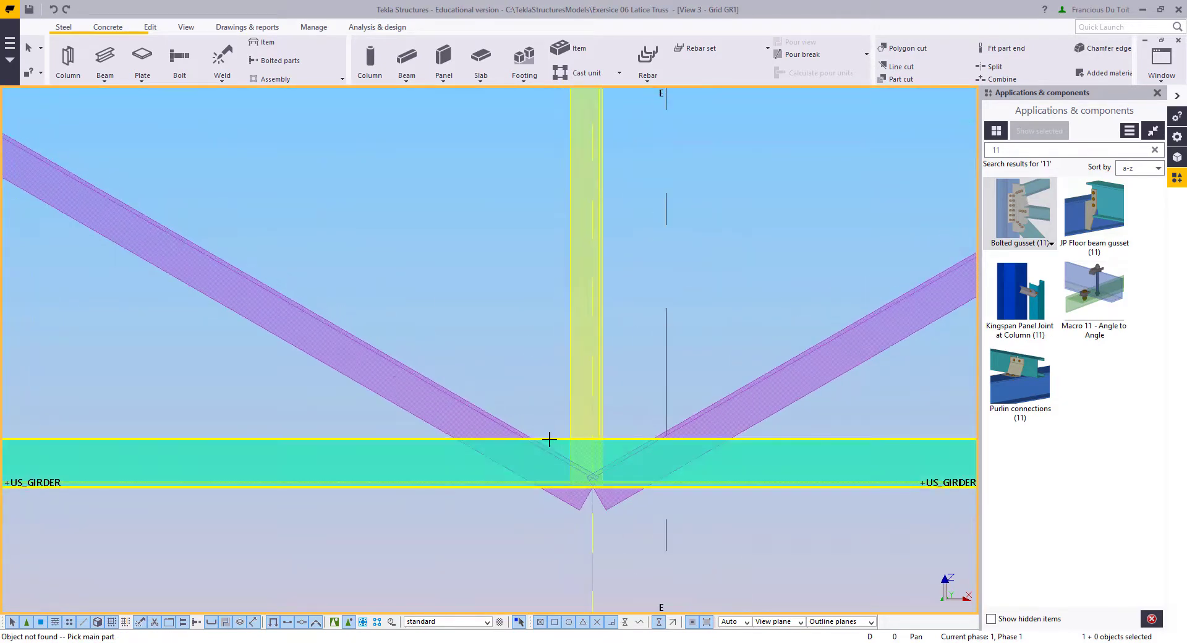
click(549, 439)
click(573, 415)
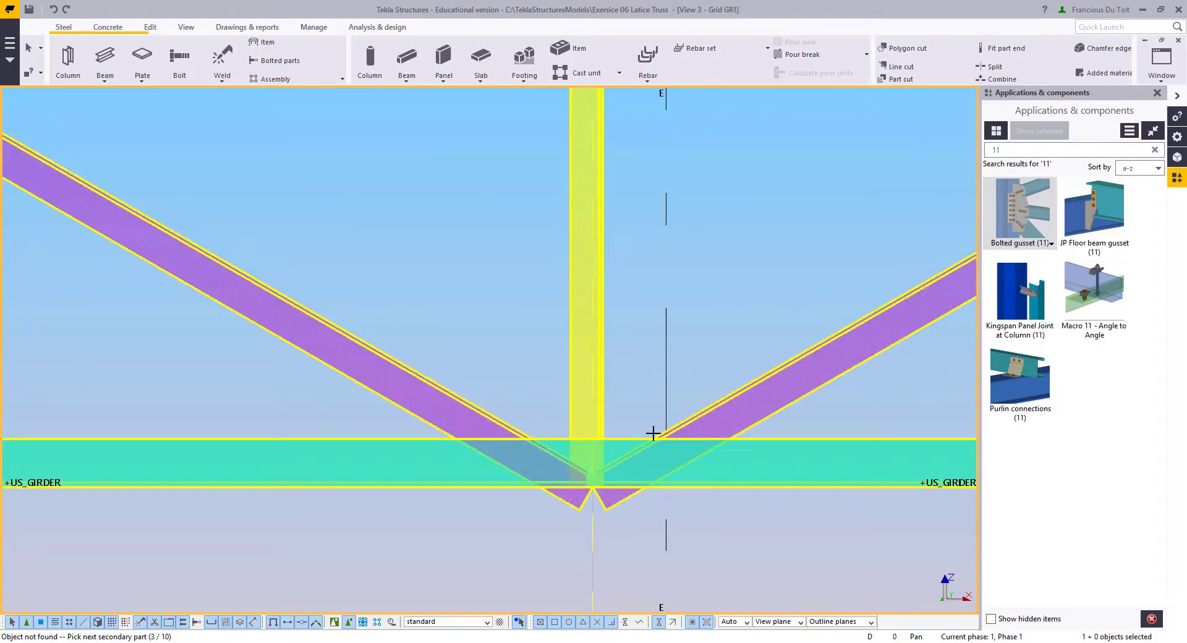
middle_click(630, 370)
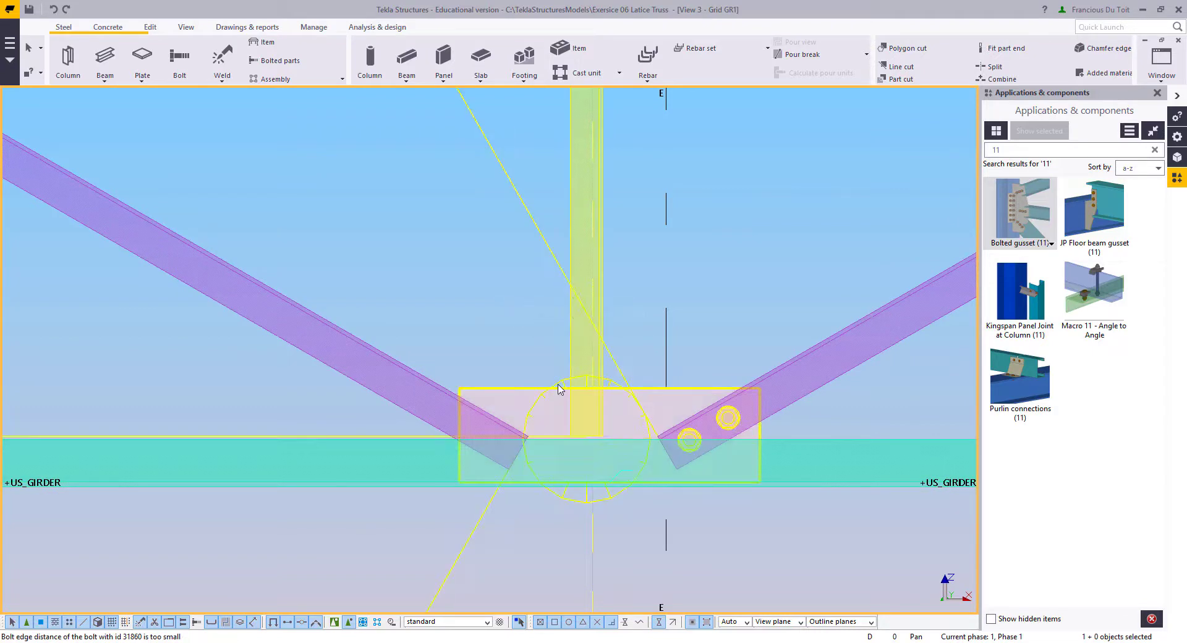
Step: Remove the third brace's bolts from the gusset near grid E by setting their count, spacing and edge distance to 0
double_click(585, 400)
click(403, 399)
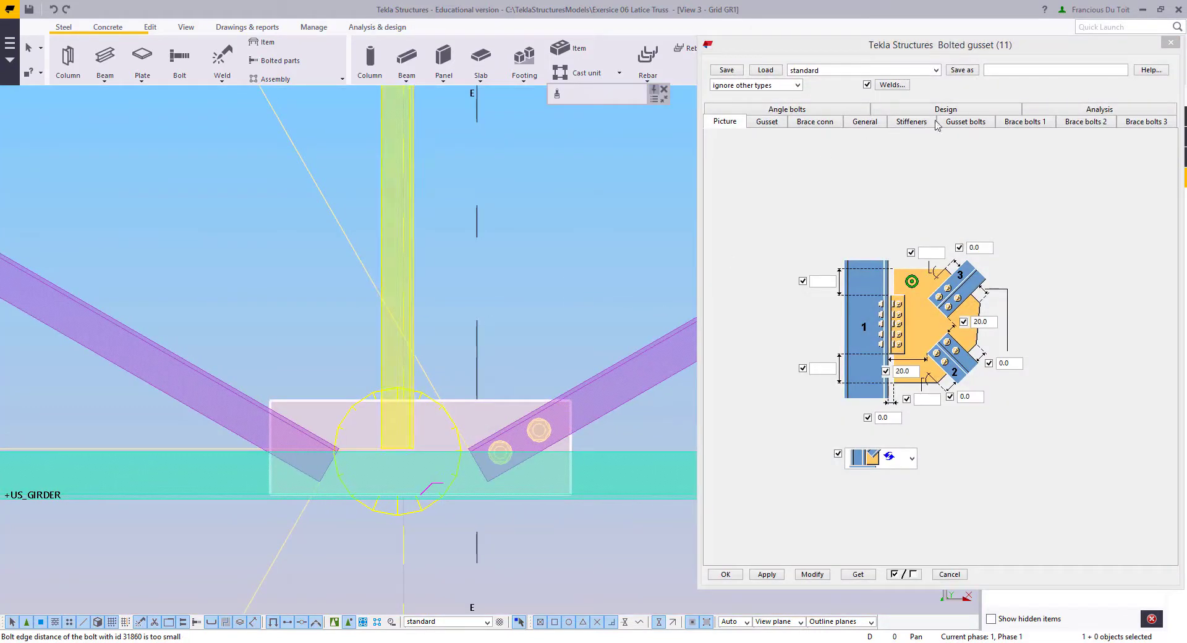
click(1034, 122)
click(1144, 122)
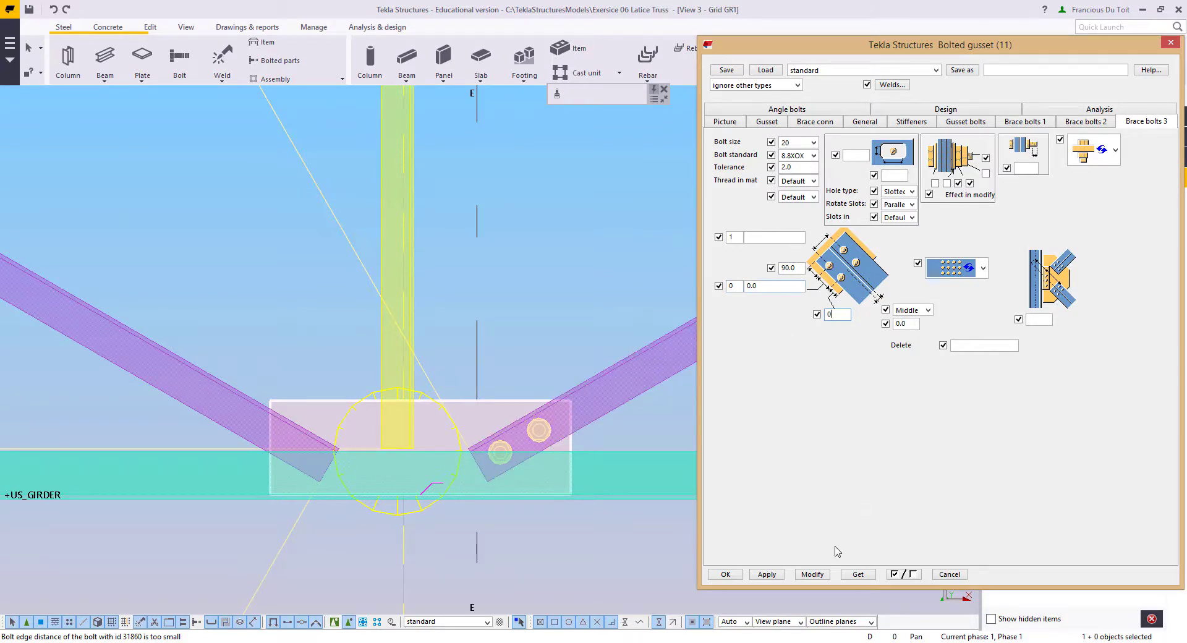
click(820, 574)
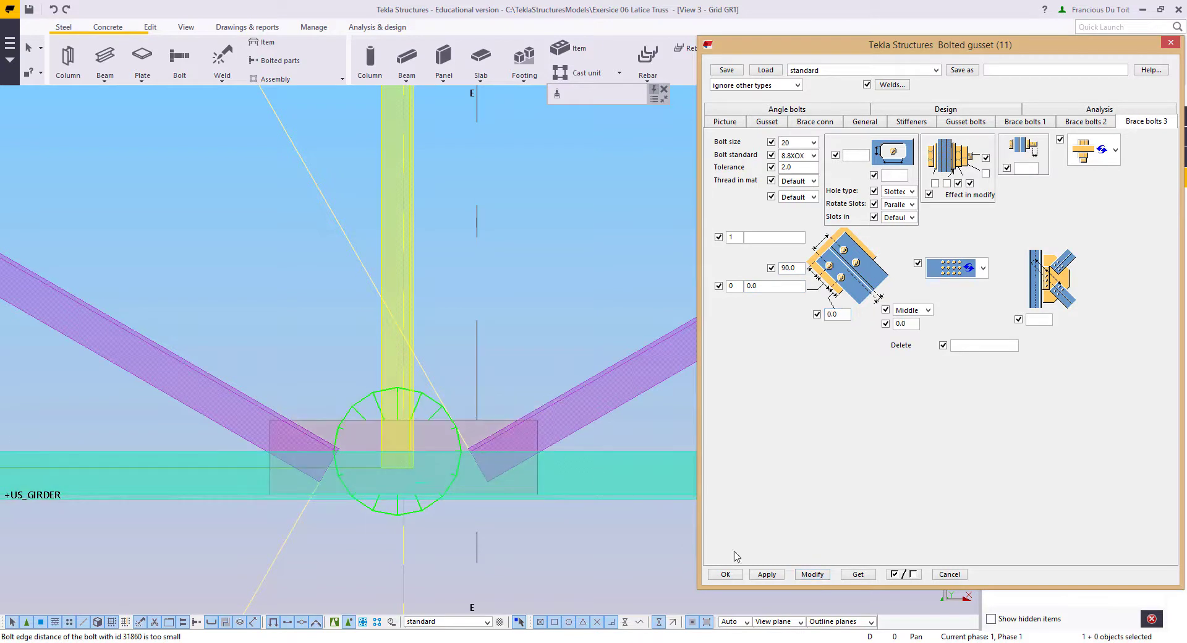
click(725, 574)
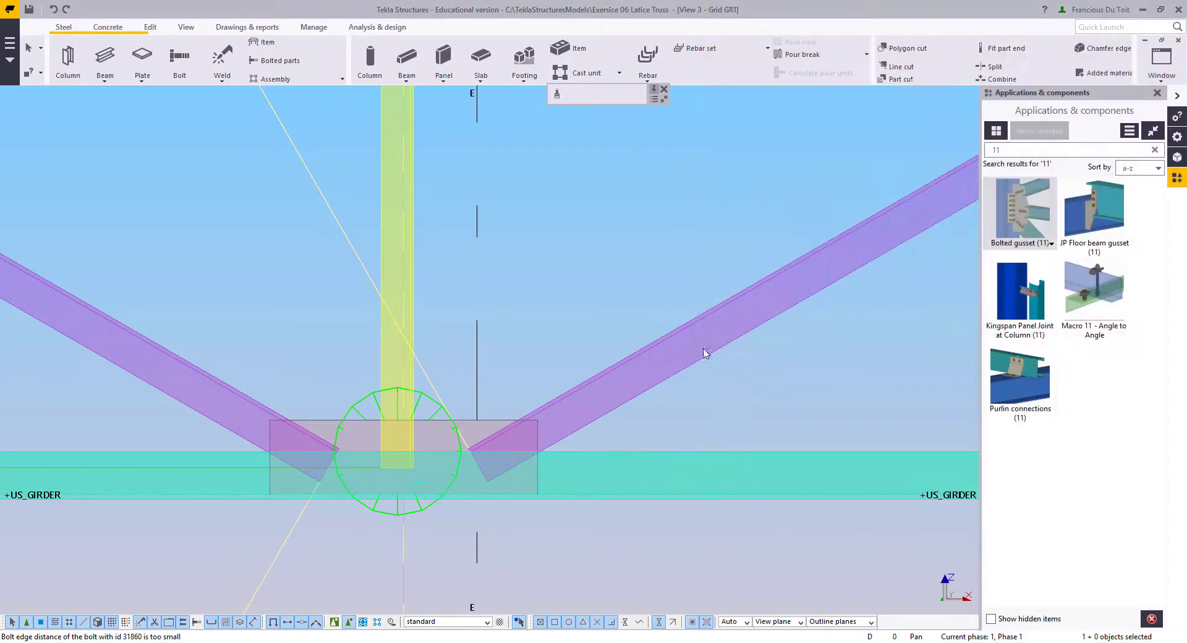
Step: Connect the first vertical past grid E and the diagonal ending at its head to the top chord with Bolted gusset (11)
click(1016, 238)
scroll(696, 291, down, 3)
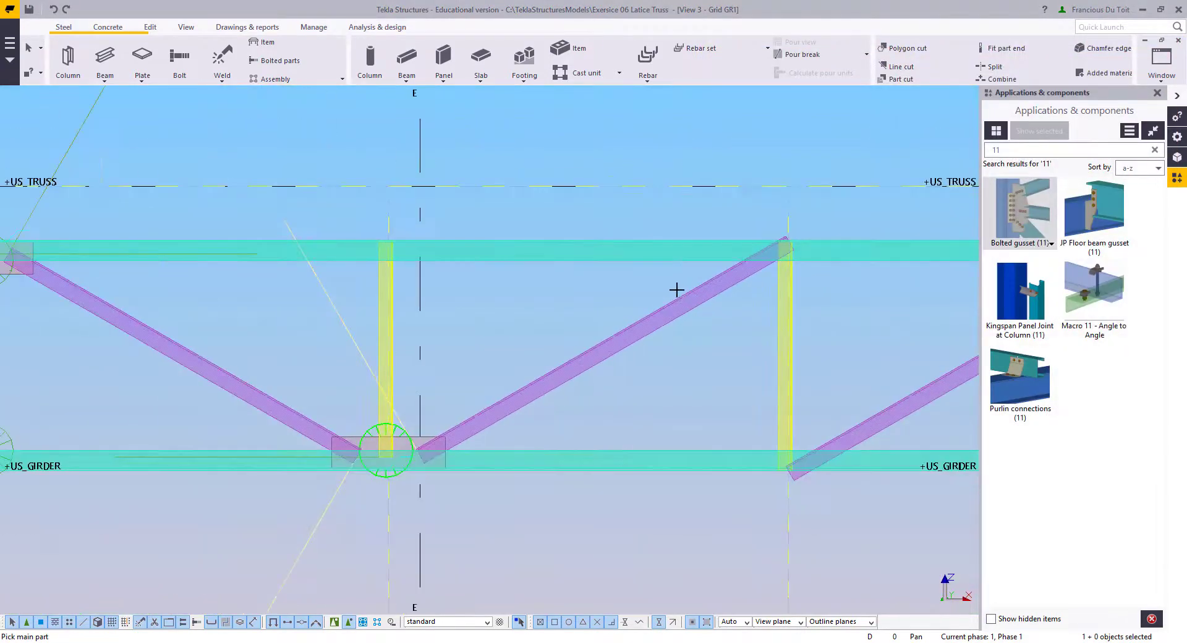
scroll(800, 243, up, 5)
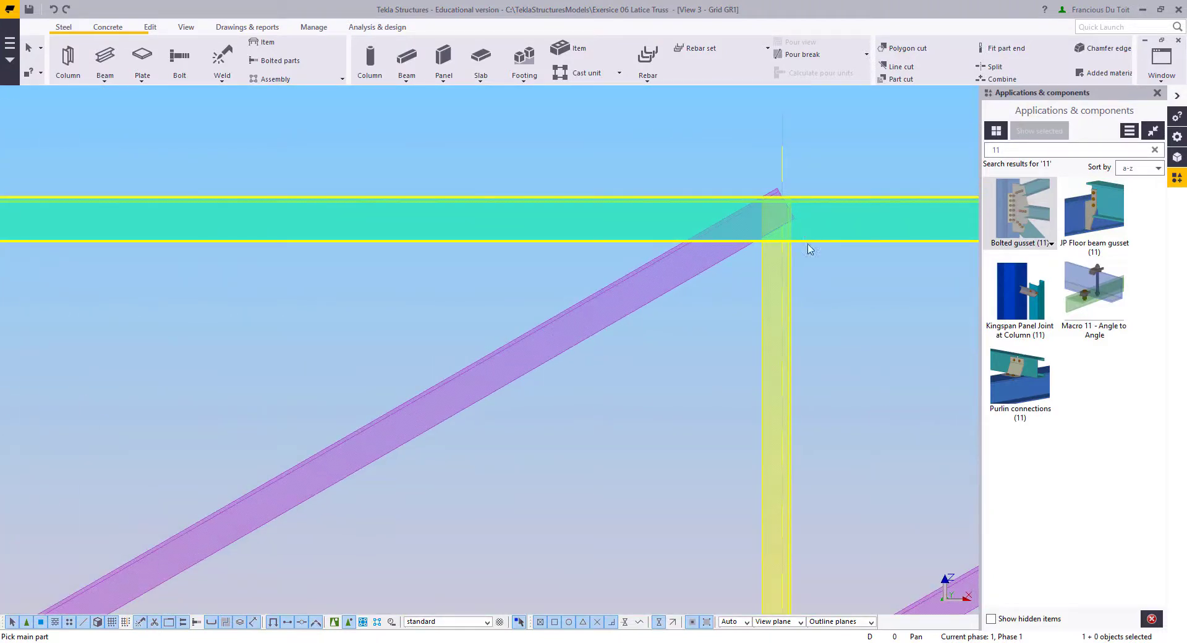
click(788, 258)
click(743, 253)
middle_click(742, 253)
Step: Connect the first vertical past grid E and the diagonal rising from its foot to the bottom chord with the bolted gusset
middle_drag(596, 222, 344, 17)
click(569, 441)
click(539, 411)
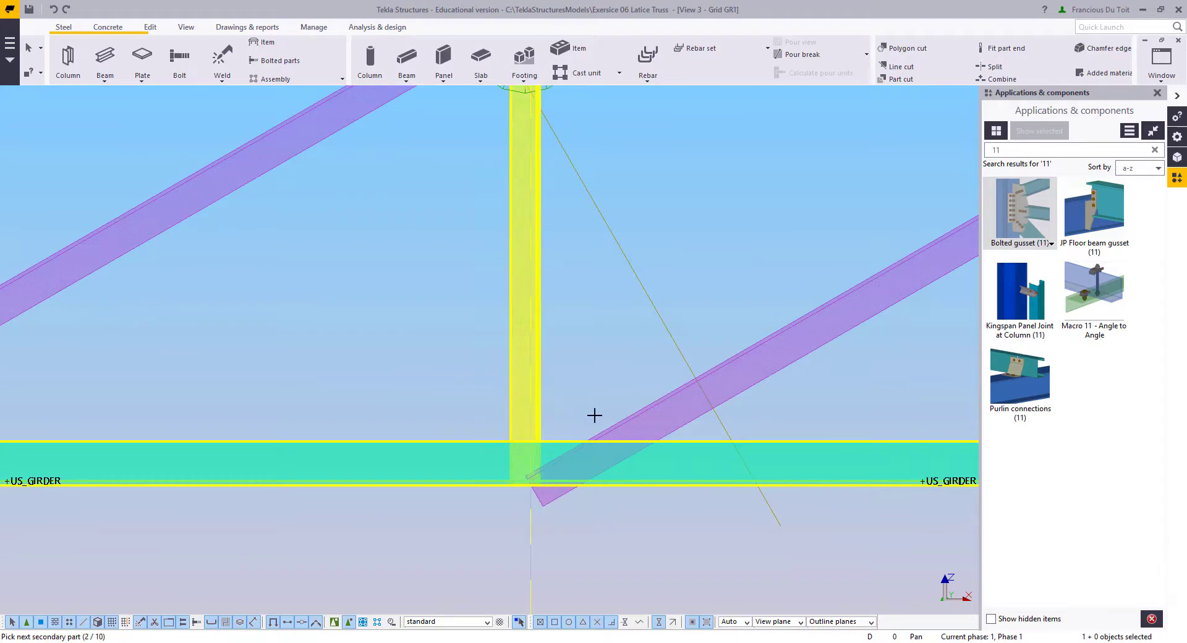
click(604, 431)
middle_click(663, 389)
Step: Connect the second vertical past grid E and the diagonal ending at its head to the top chord with the bolted gusset
middle_drag(663, 389, 695, 303)
middle_drag(272, 145, 745, 225)
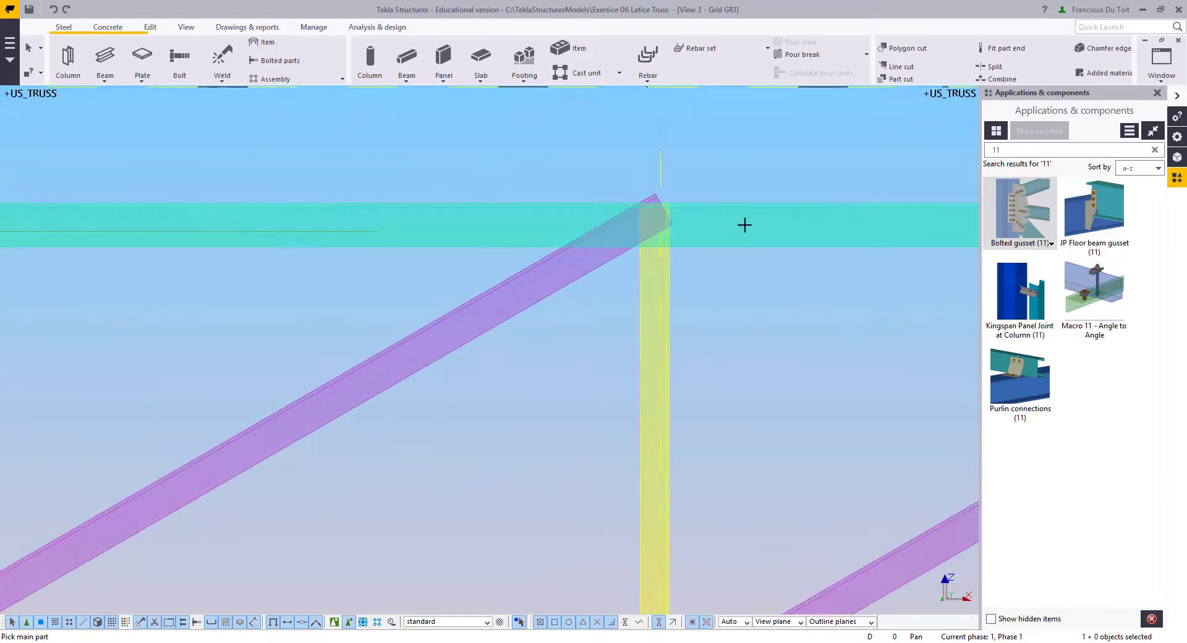
click(698, 245)
click(666, 257)
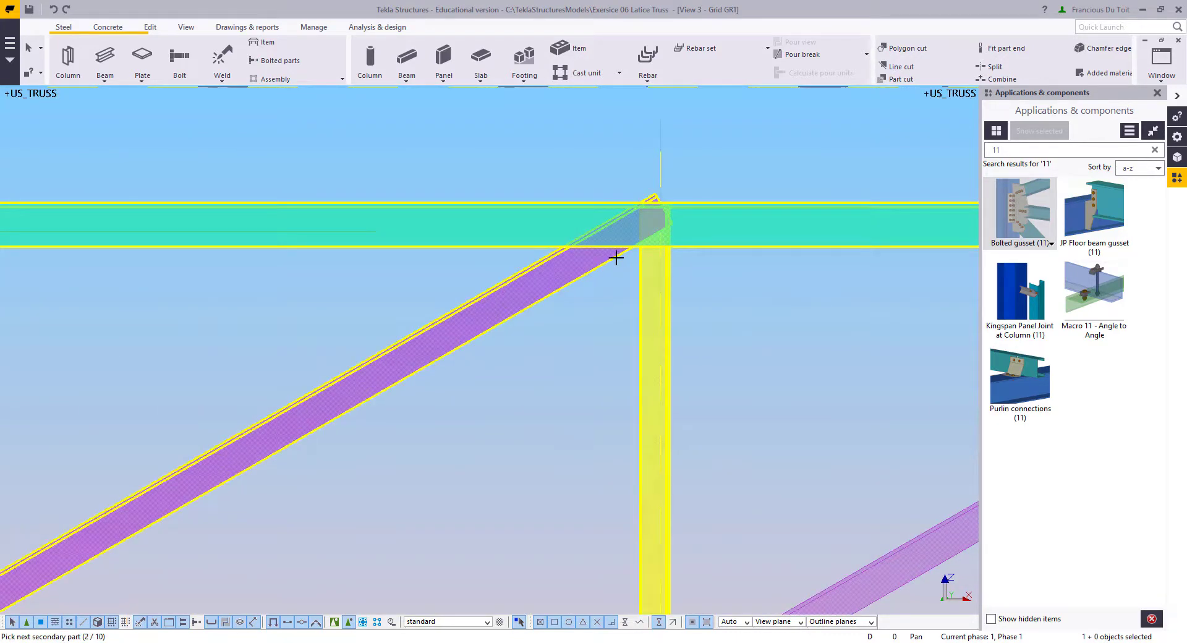
middle_click(617, 258)
Step: Connect the second vertical past grid E and the diagonal rising from its foot to the bottom chord with the bolted gusset
middle_drag(686, 371, 438, 153)
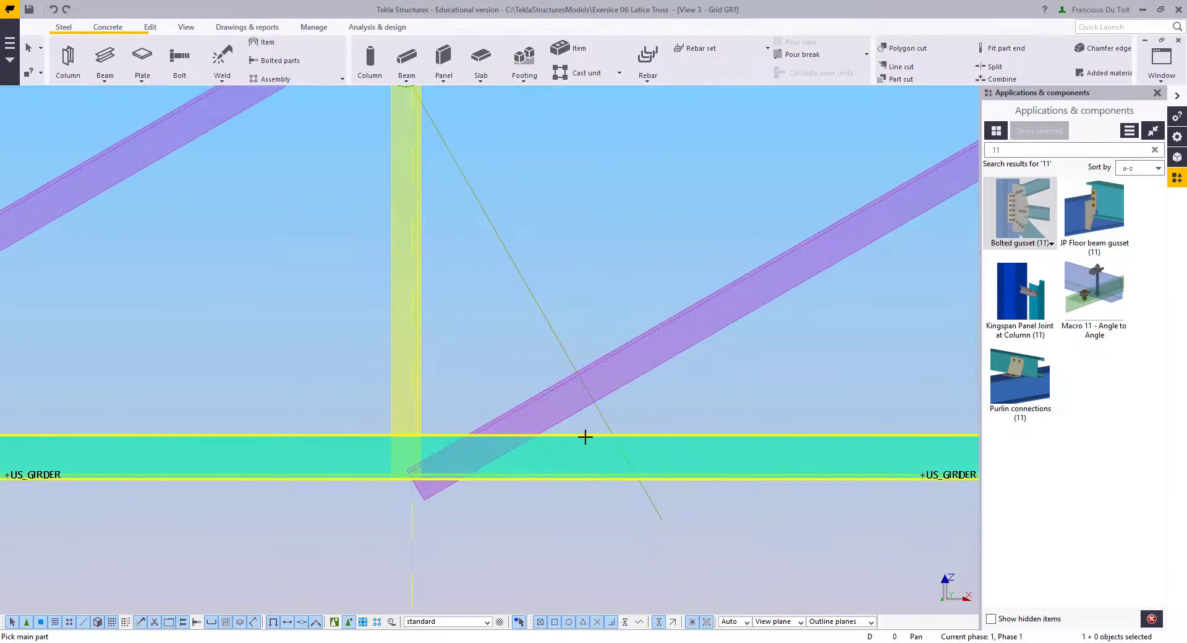
click(585, 437)
click(423, 391)
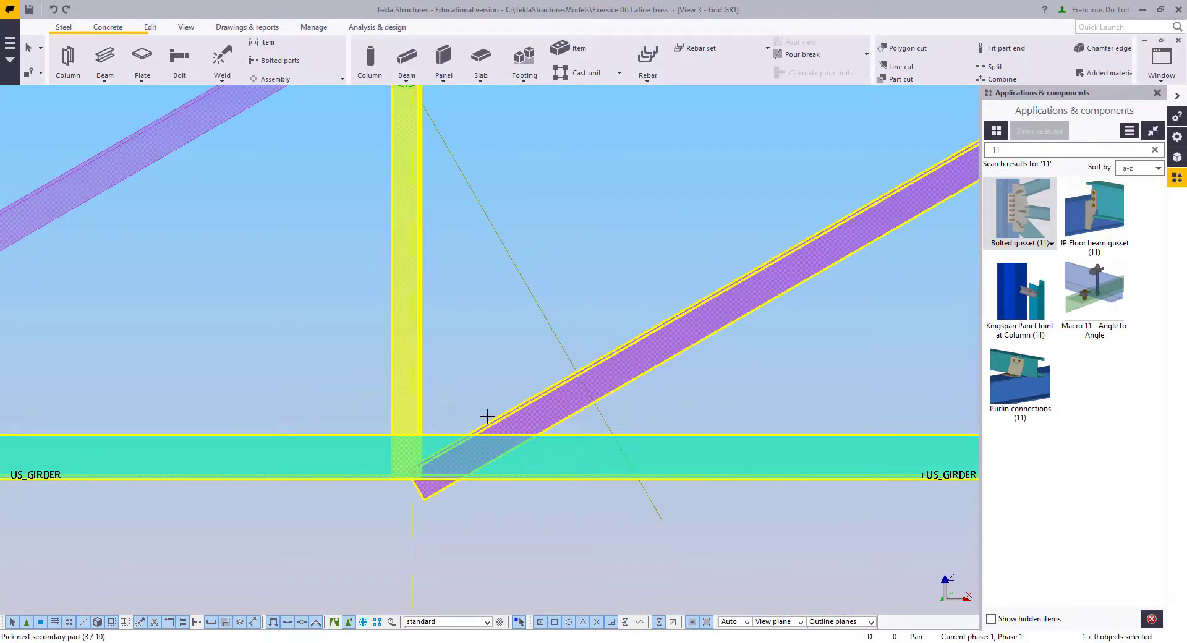
middle_click(486, 416)
Step: Connect the third vertical past grid E and the diagonal ending at its head to the top chord with the bolted gusset
middle_drag(601, 253, 13, 486)
click(725, 258)
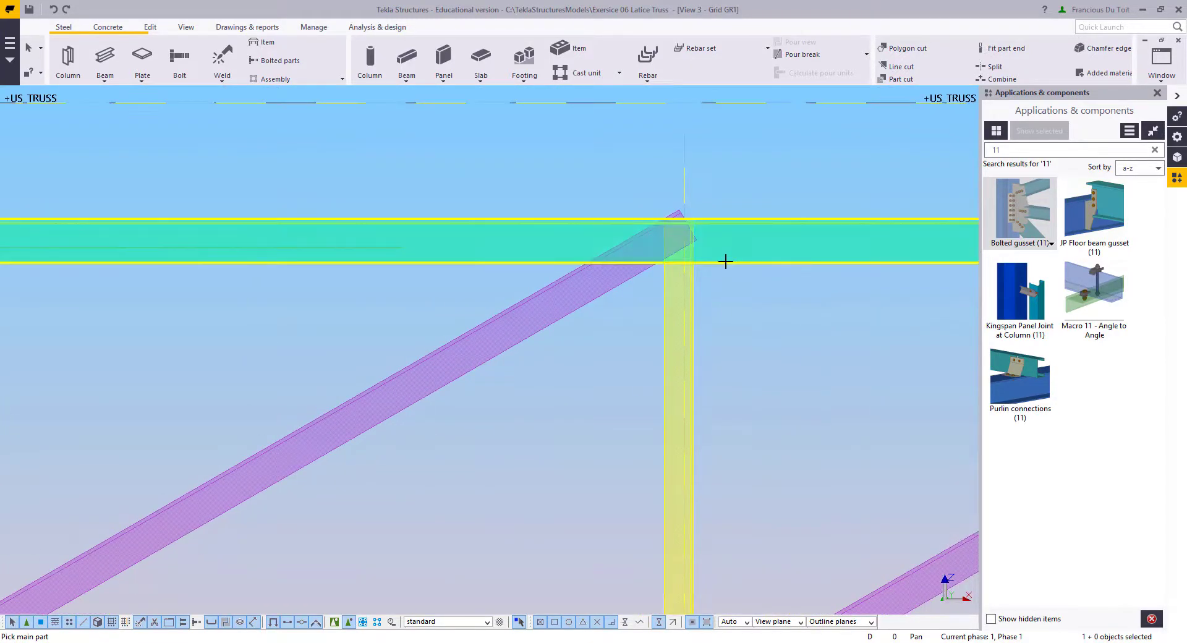
click(685, 272)
click(637, 282)
middle_click(634, 283)
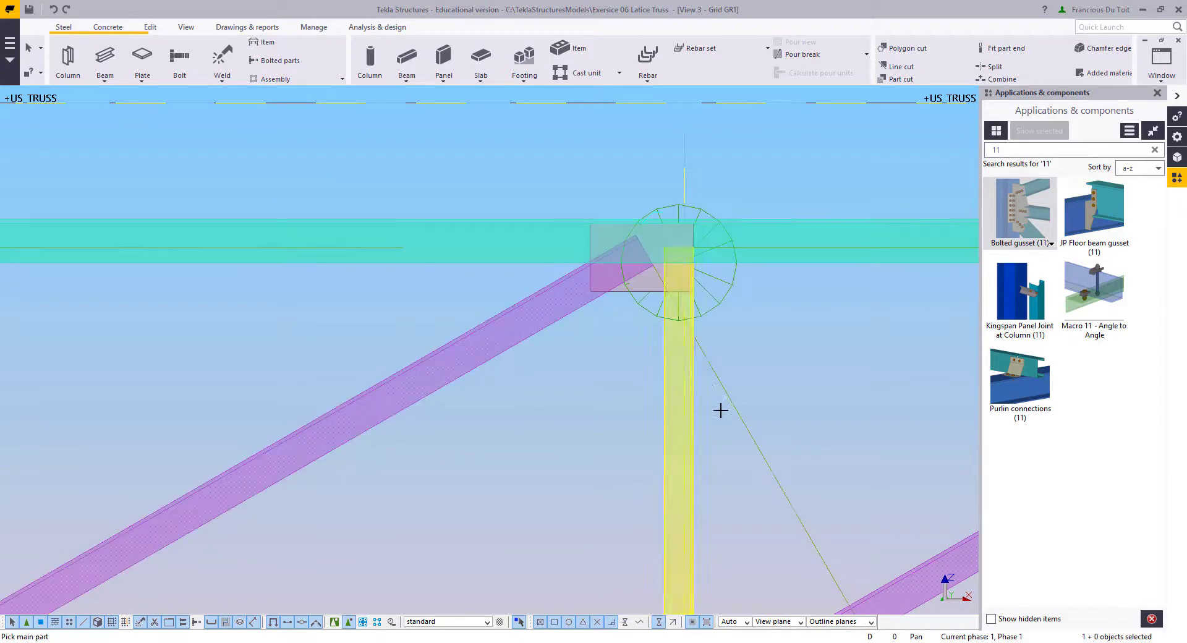
Step: Connect the third vertical past grid E and the diagonal rising from its foot to the bottom chord with the bolted gusset
middle_drag(718, 410, 559, 350)
click(615, 462)
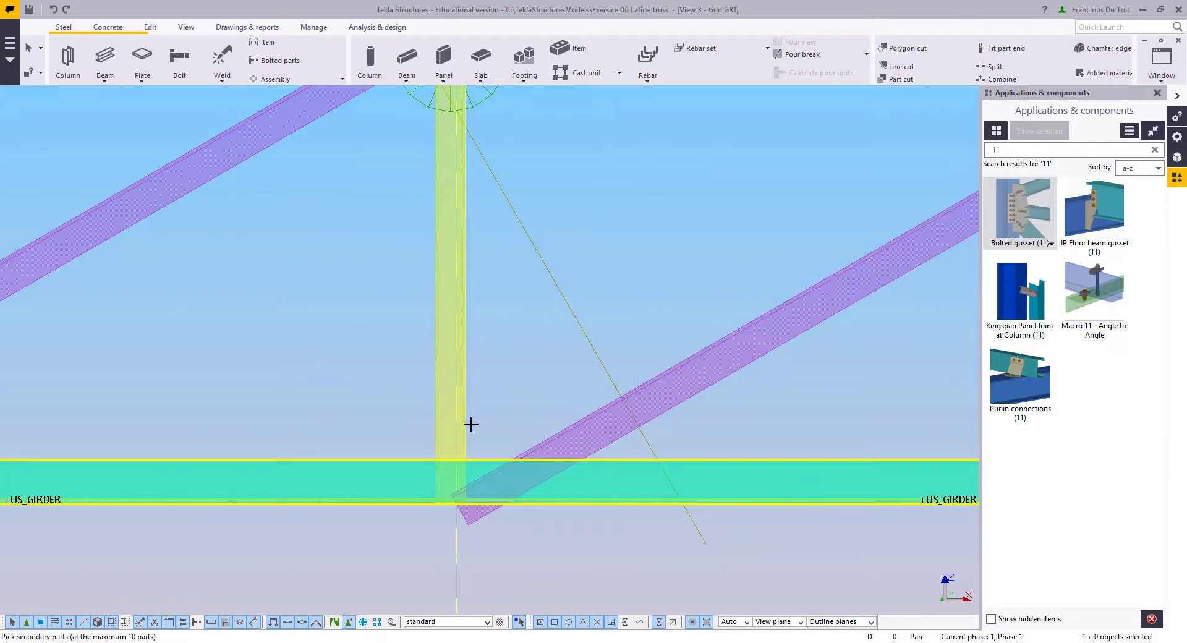
click(465, 426)
click(555, 440)
middle_click(662, 389)
Step: Connect the fourth vertical past grid E and the diagonal ending at its head to the top chord with the bolted gusset
scroll(717, 365, down, 3)
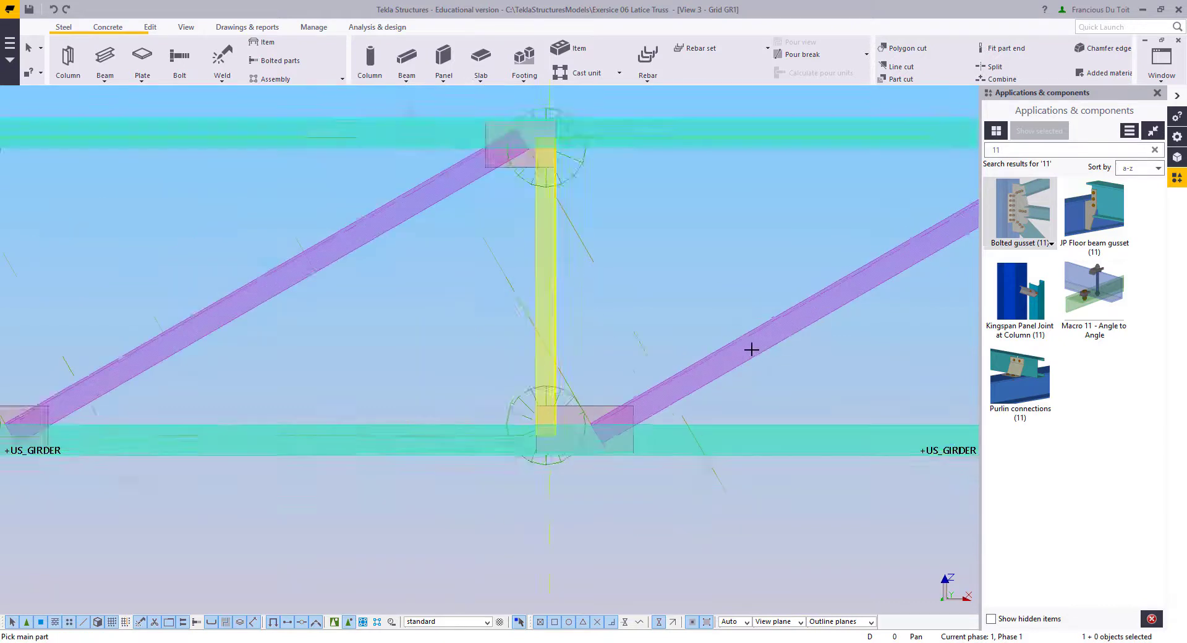
middle_drag(752, 349, 368, 493)
scroll(742, 311, up, 2)
click(737, 315)
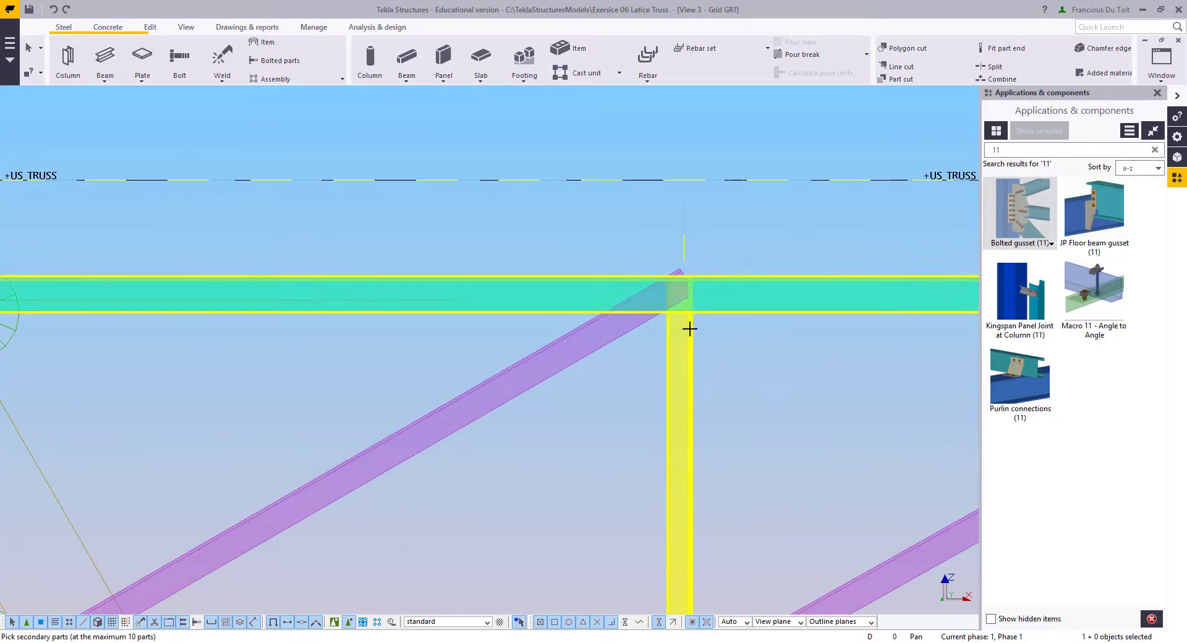
click(689, 329)
middle_click(635, 329)
Step: Connect the fourth vertical past grid E and the diagonal rising from its foot to the bottom chord with the bolted gusset
middle_drag(636, 329, 449, 75)
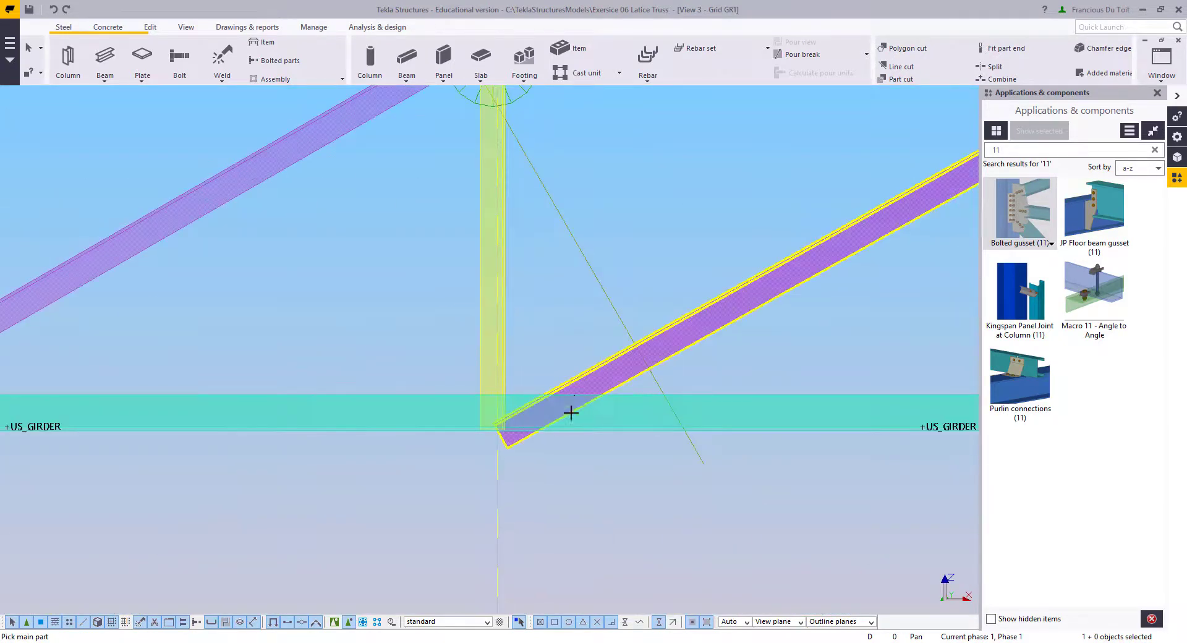
click(525, 397)
click(508, 371)
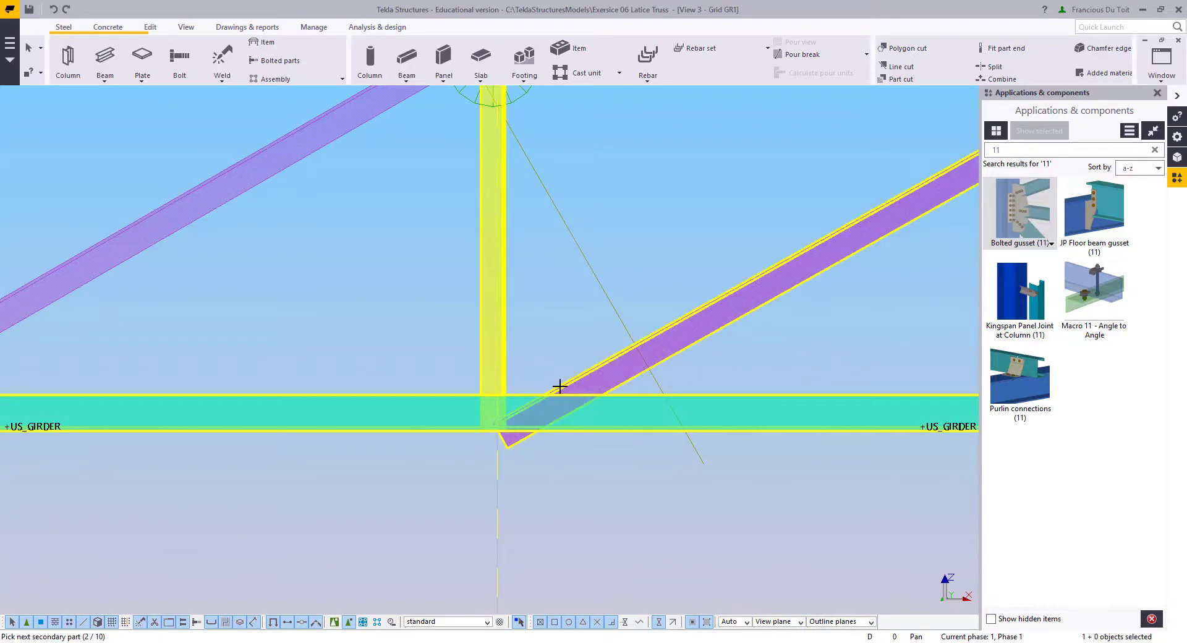
middle_click(498, 392)
Step: Connect the last diagonal to the top chord at the grid F column with the bolted gusset
middle_drag(400, 433, 657, 277)
scroll(562, 295, up, 2)
click(530, 284)
click(530, 305)
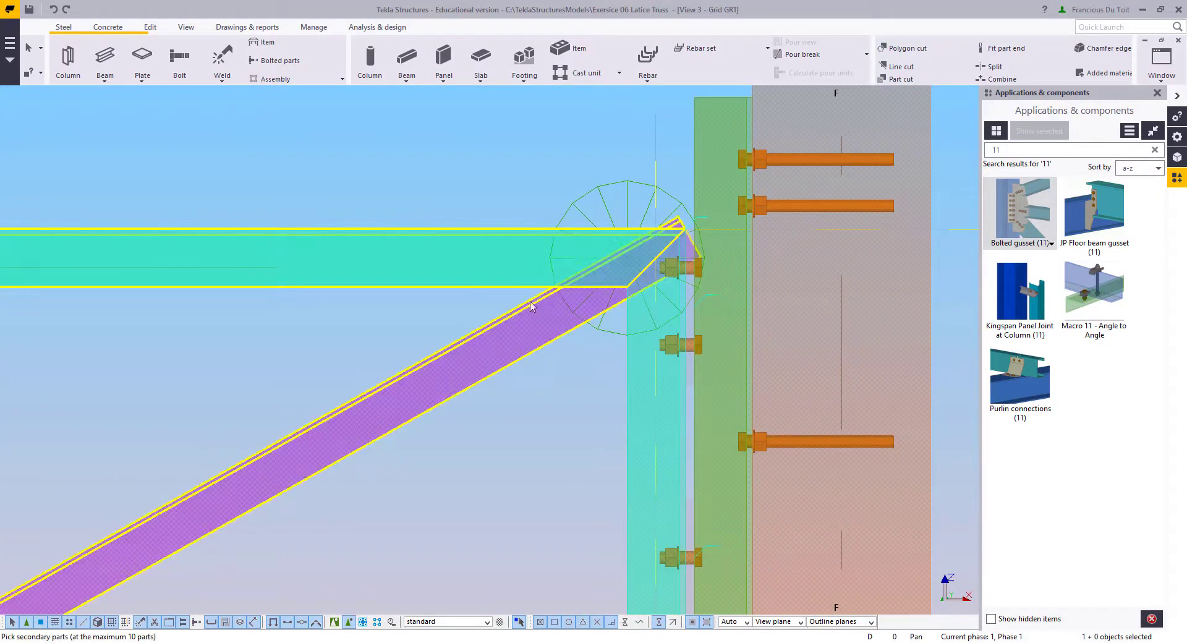
middle_click(526, 301)
Step: Explode the bolted gusset component at the top chord's grid F end
click(586, 344)
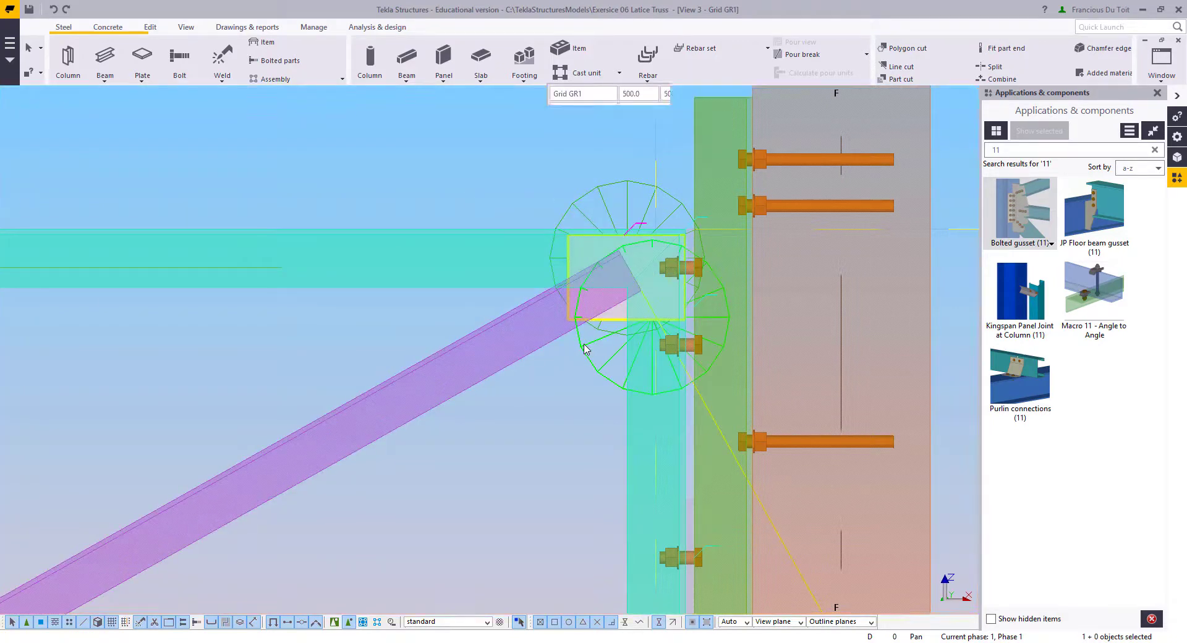
right_click(586, 347)
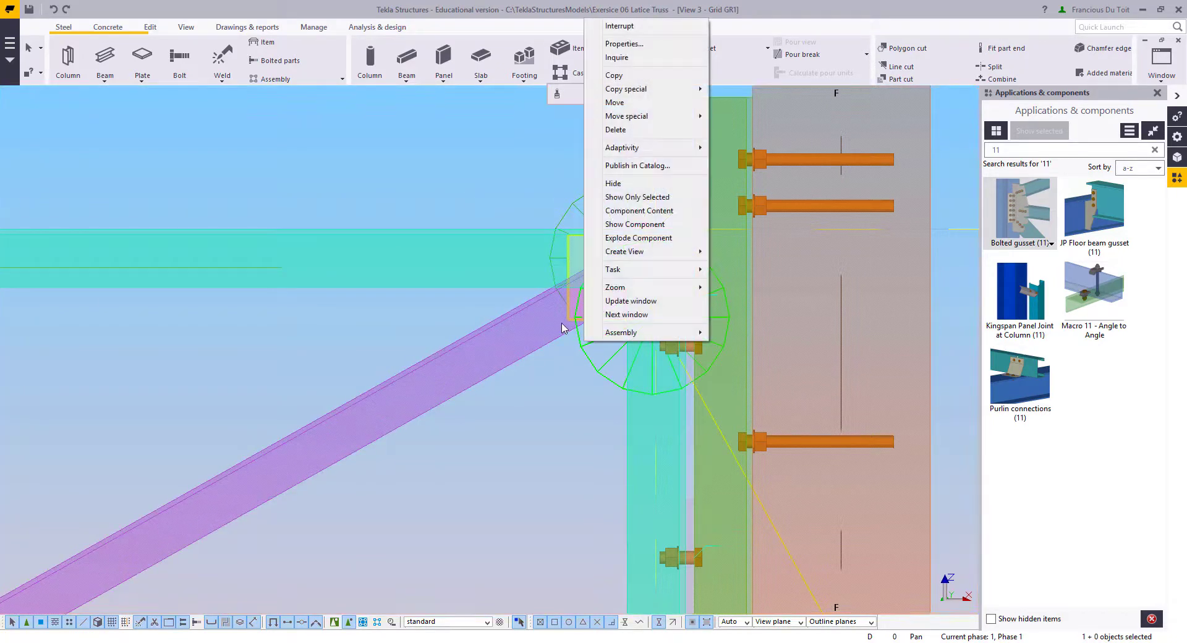
click(616, 239)
Step: Pull the column-side edge of the exploded gusset plate back to the inner face of the end vertical at grid F
scroll(596, 463, up, 2)
click(596, 463)
scroll(596, 463, up, 2)
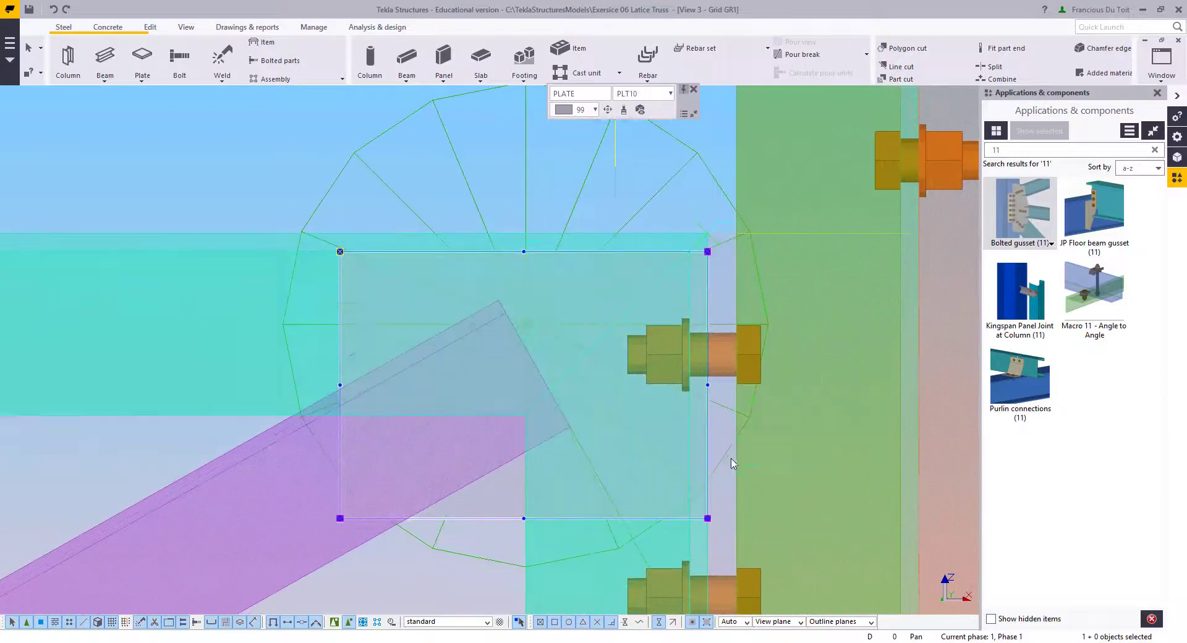
scroll(731, 464, up, 3)
drag(697, 454, 657, 446)
scroll(625, 416, down, 5)
middle_drag(607, 427, 794, 295)
click(539, 454)
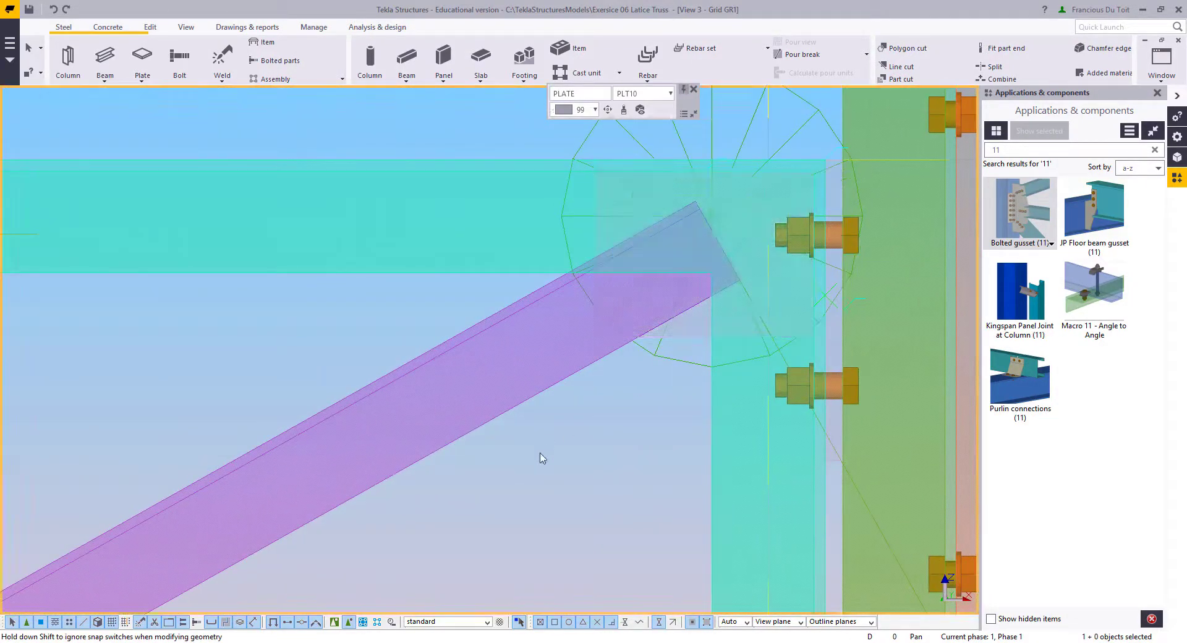
Step: Examine the assembly grouping of the last diagonal near grid F and redraw the view to inspect the whole truss
click(361, 624)
scroll(572, 434, down, 2)
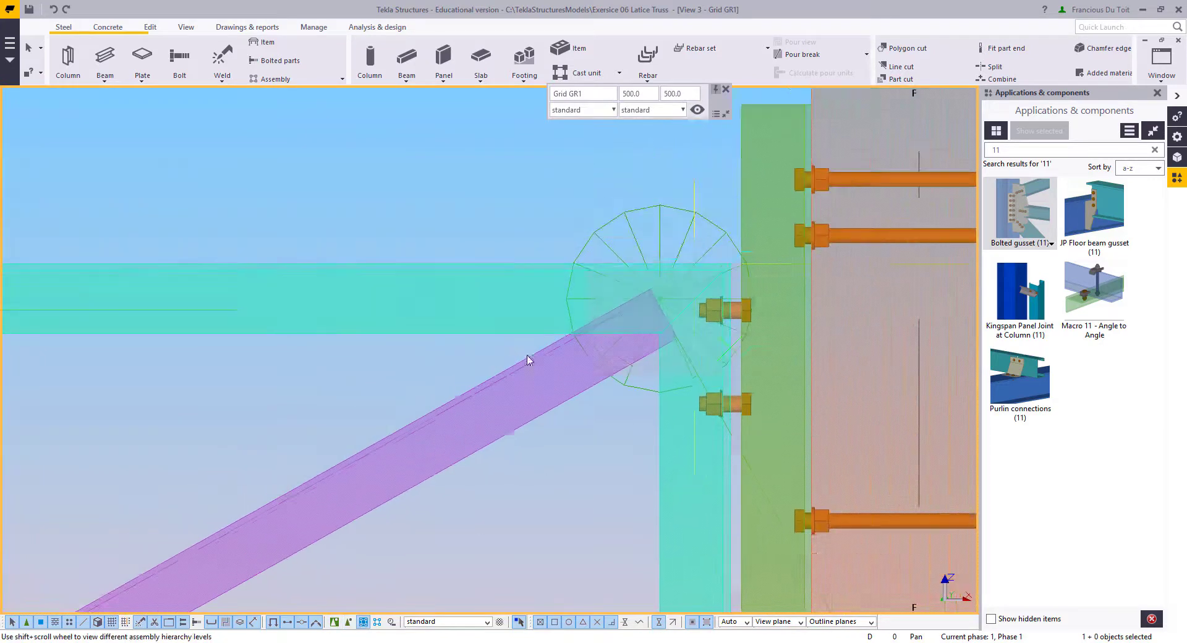
scroll(507, 340, down, 2)
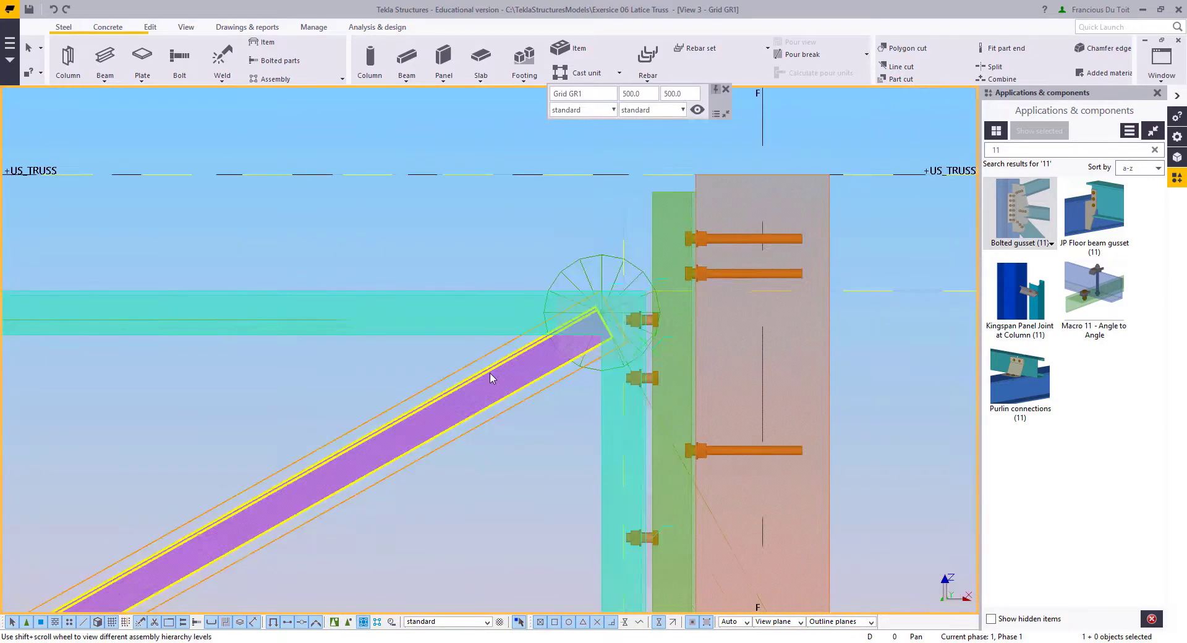
click(335, 622)
scroll(410, 503, down, 4)
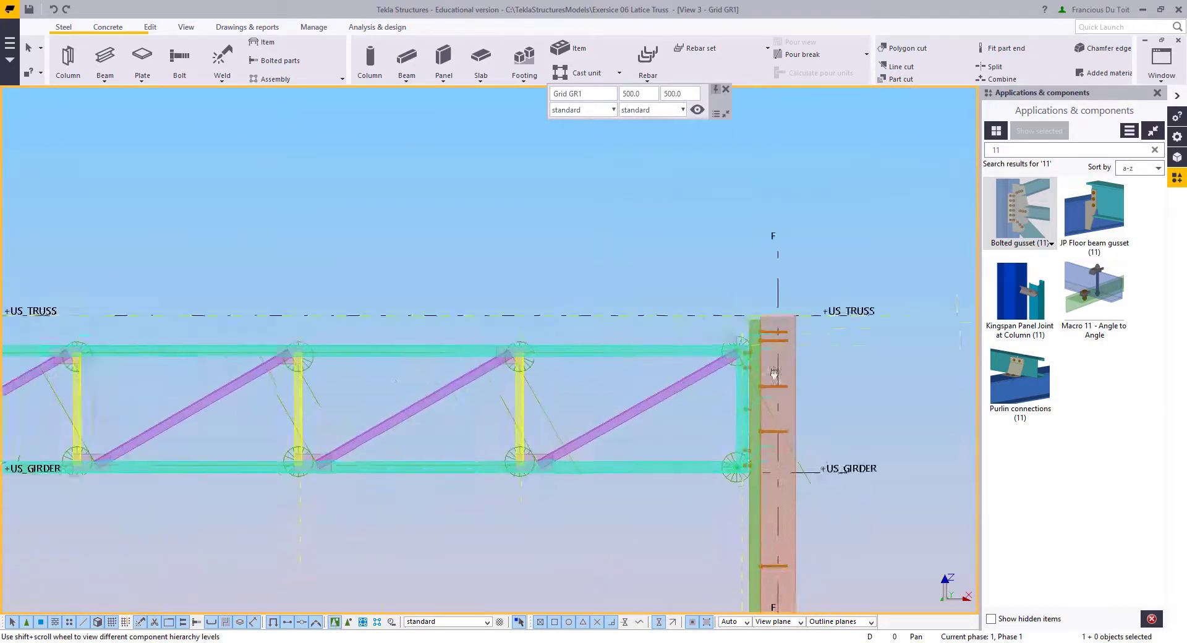
scroll(662, 370, down, 1)
right_click(574, 260)
click(597, 335)
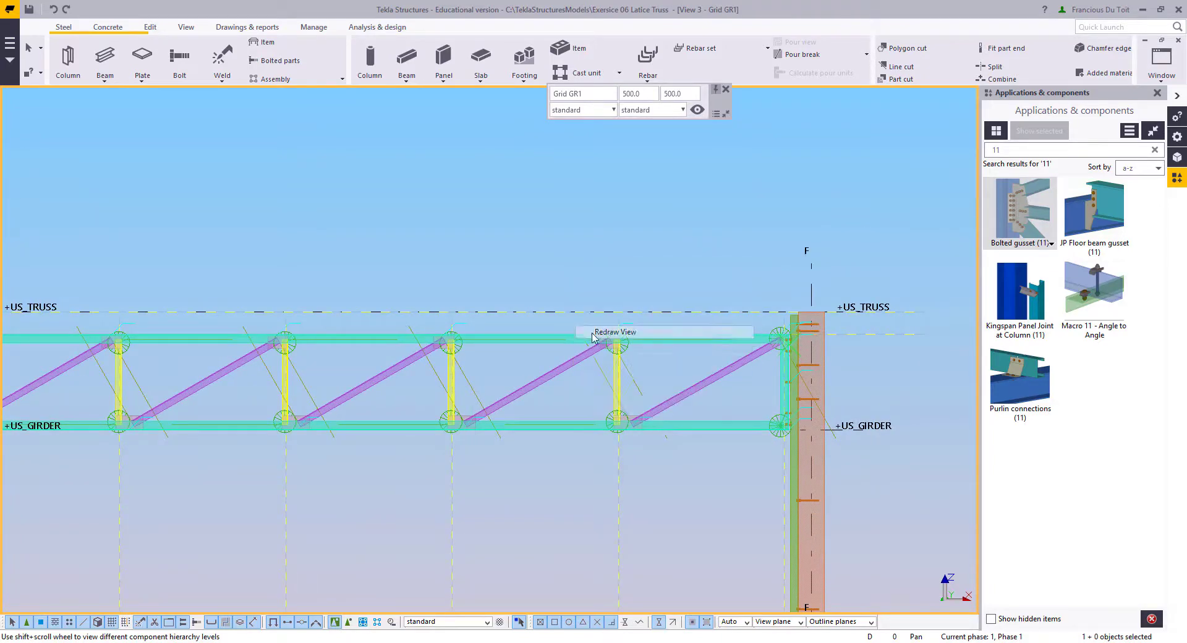
middle_drag(396, 329, 817, 339)
scroll(433, 238, down, 5)
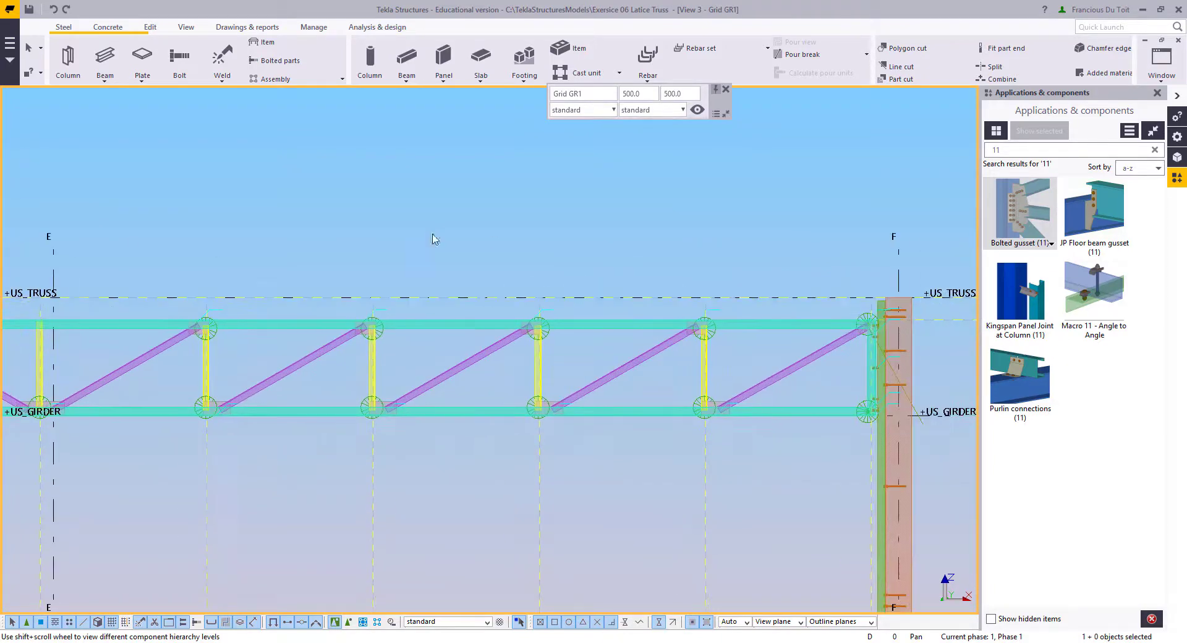
scroll(402, 210, up, 2)
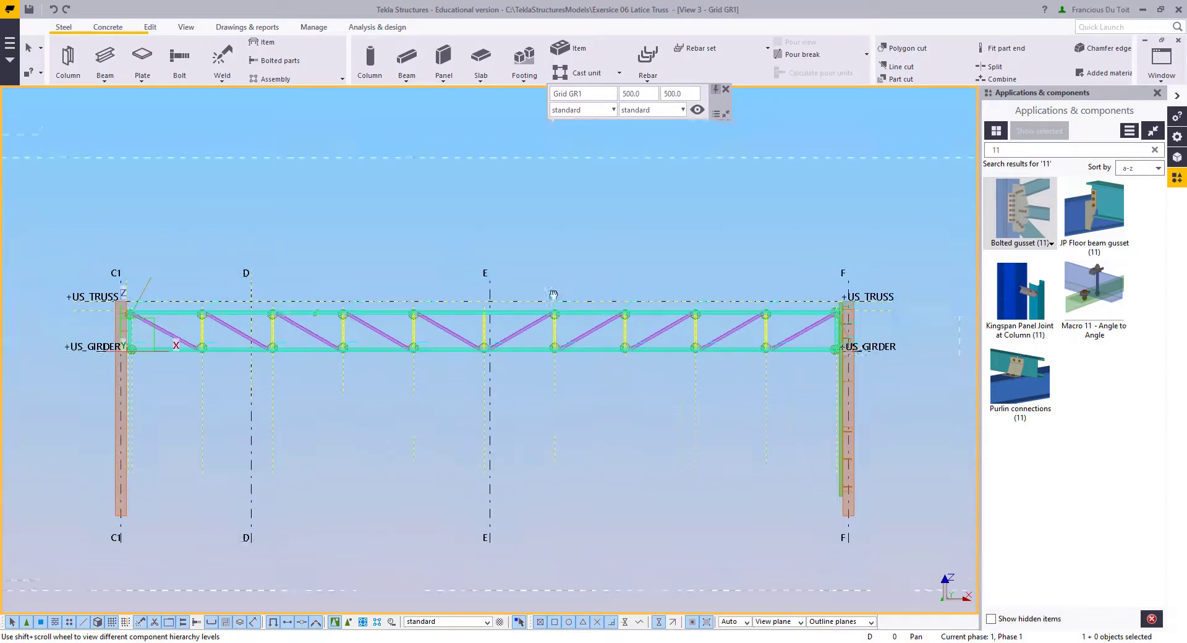
Step: Weld all the truss members to the top chord with the Weld command, using the top chord as main part
click(218, 52)
click(520, 317)
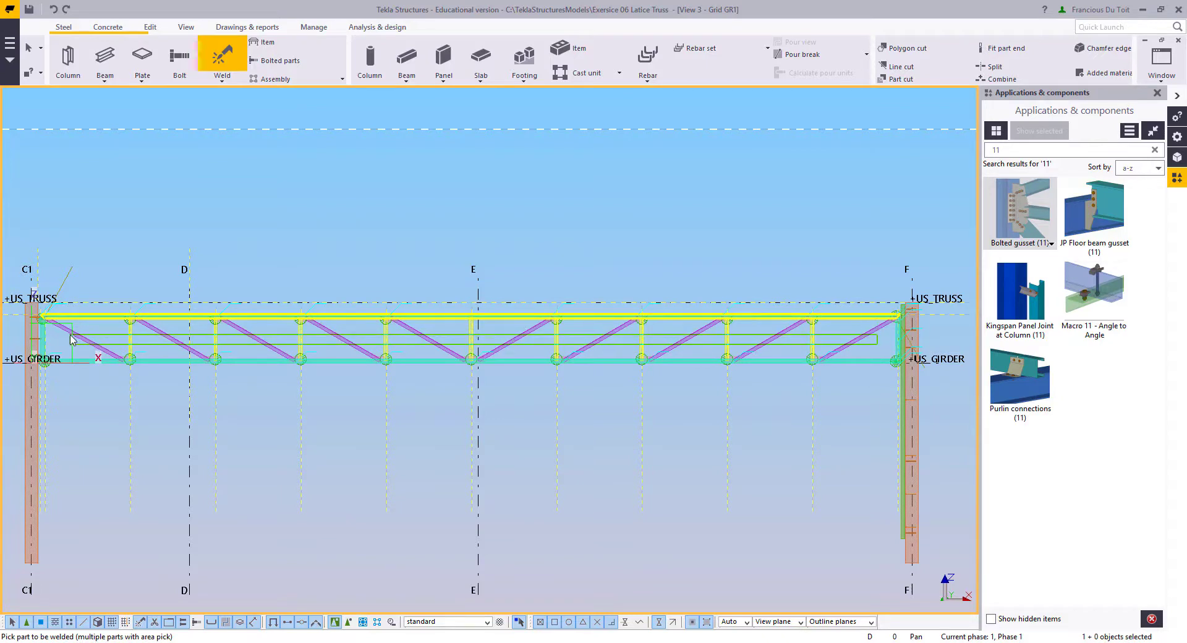
right_click(103, 235)
click(121, 244)
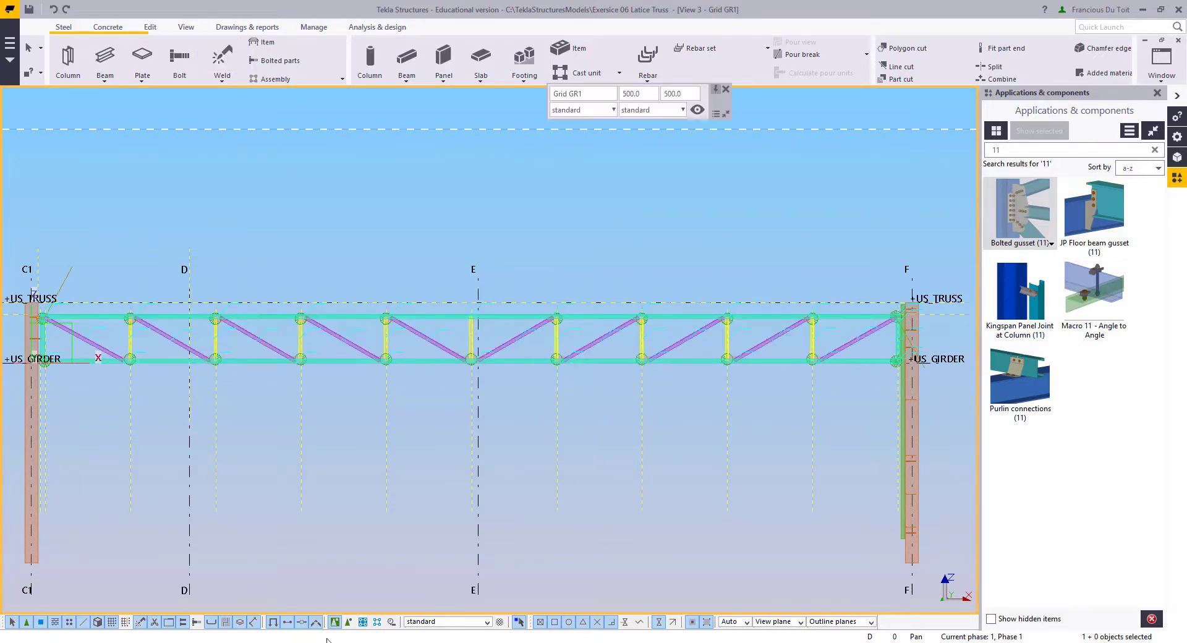
Step: Select the truss as an assembly to check that all chords, lacing and gussets belong to it
click(363, 622)
click(465, 368)
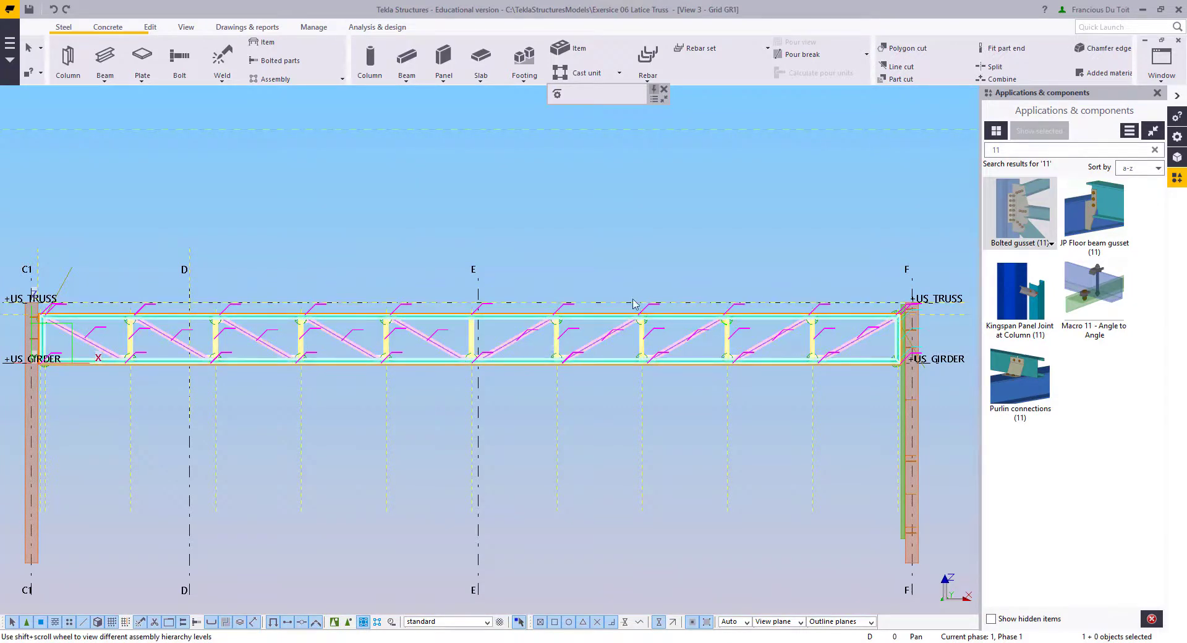
right_click(468, 225)
click(487, 235)
scroll(483, 431, up, 2)
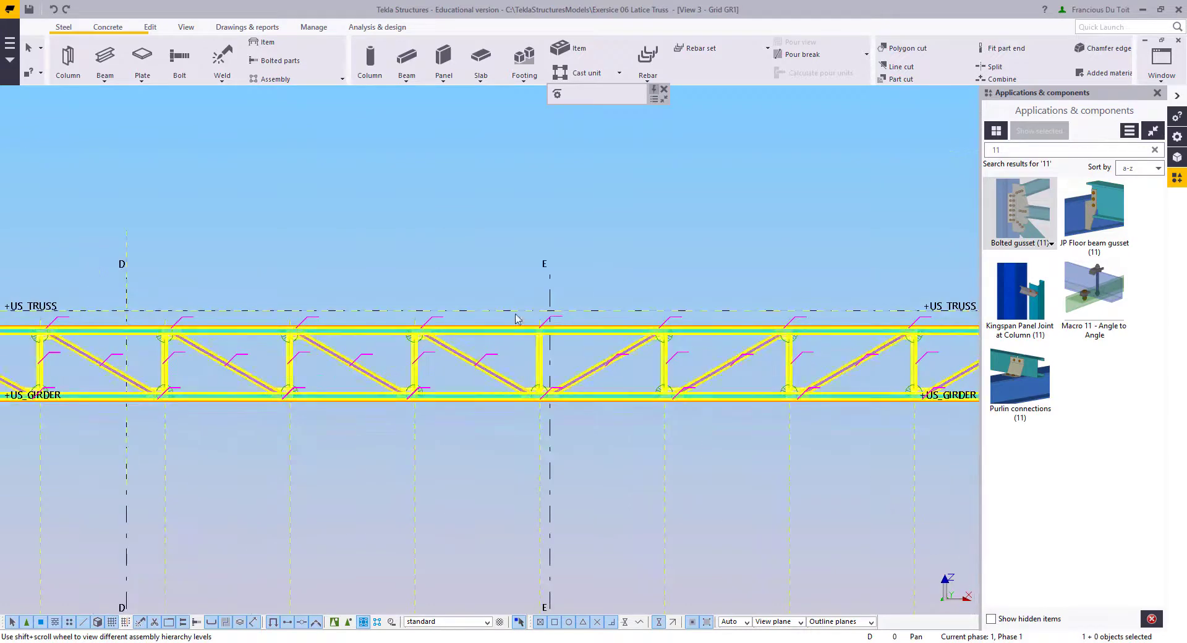
scroll(496, 363, up, 4)
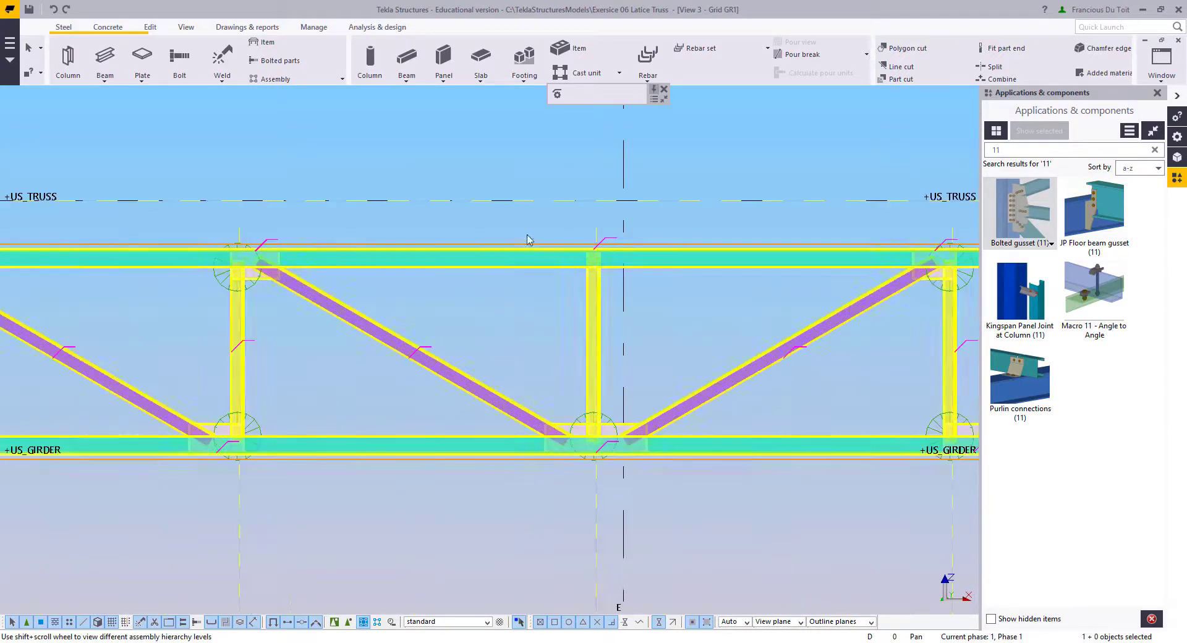
Step: Set the top chord as the new main part of the truss assembly
click(332, 622)
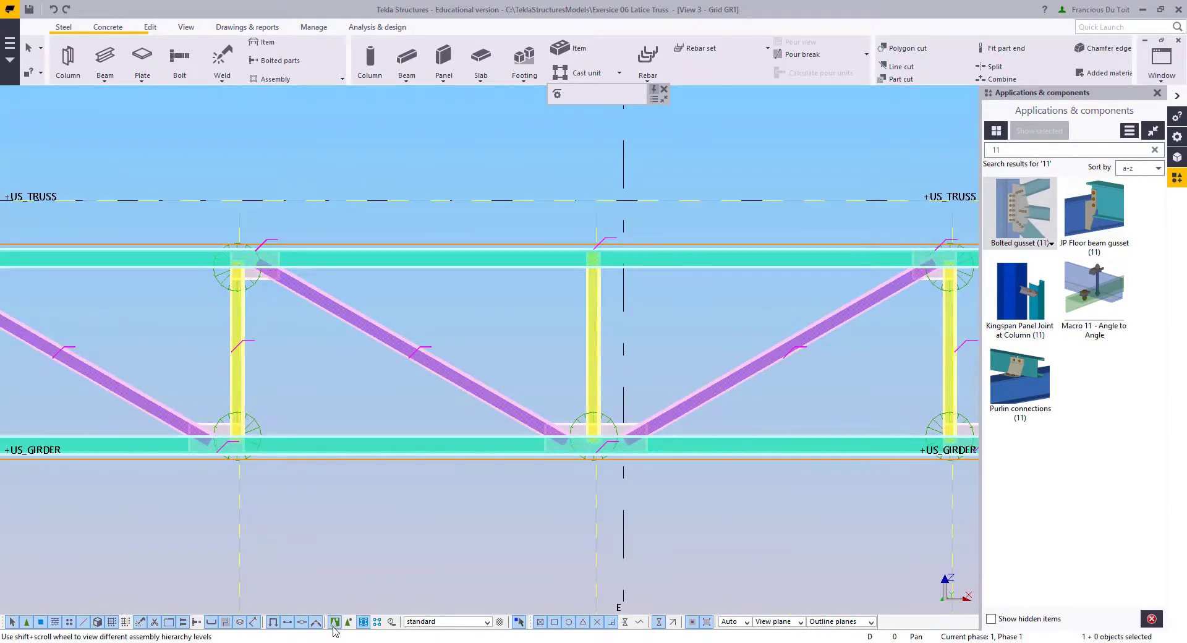
click(388, 517)
click(485, 267)
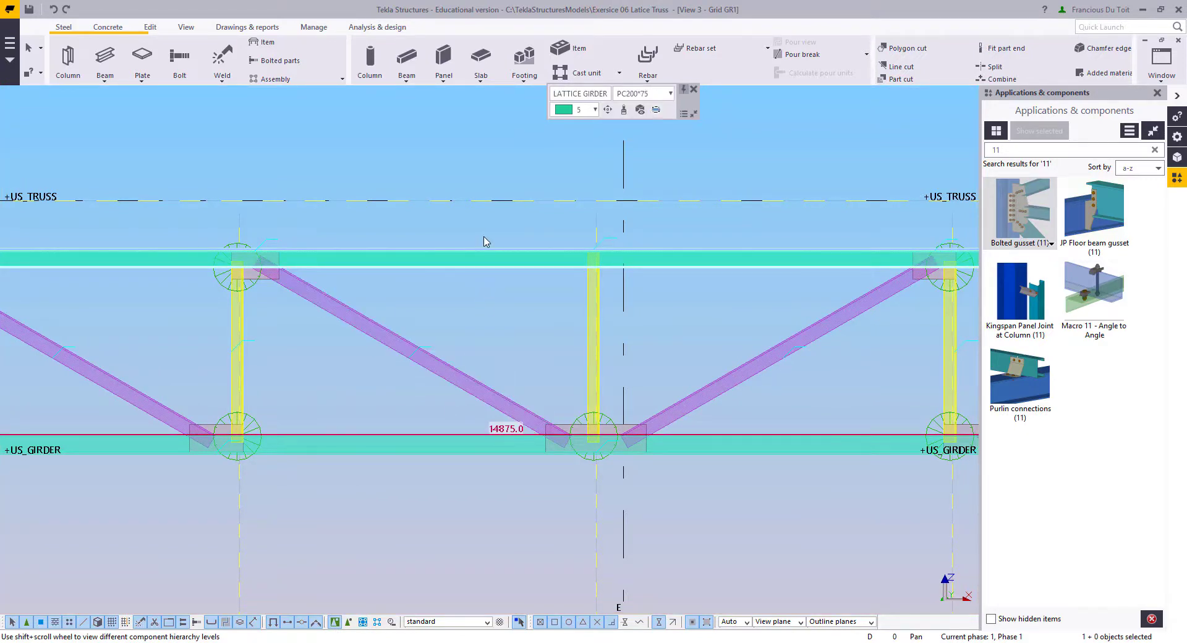
right_click(502, 302)
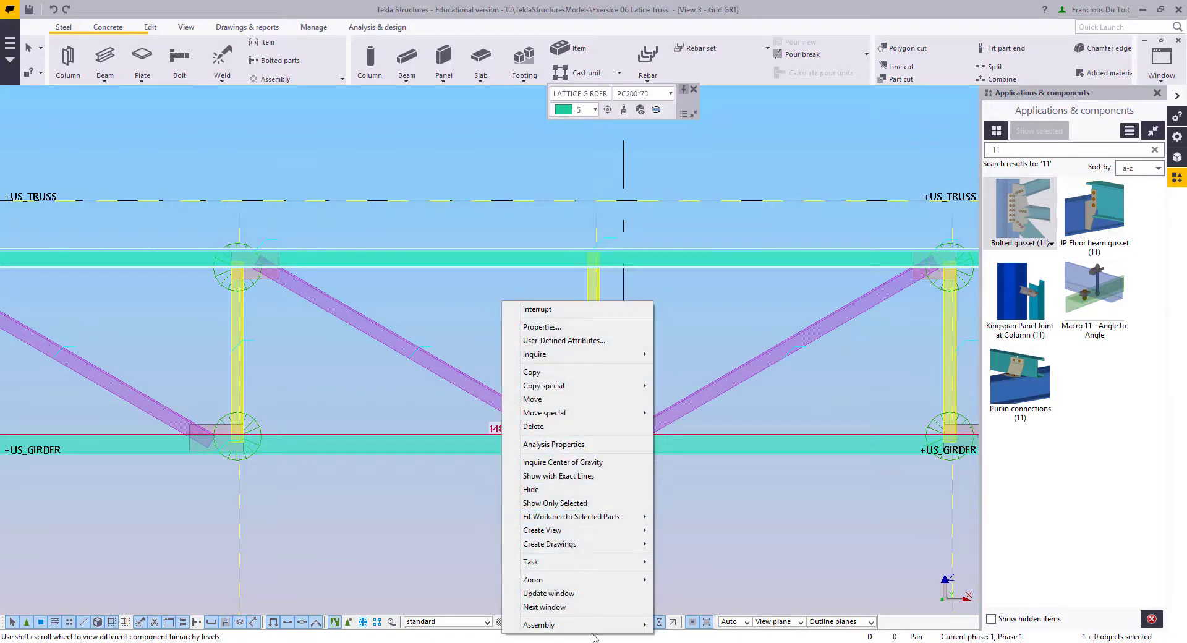
mouse_move(598, 626)
click(727, 589)
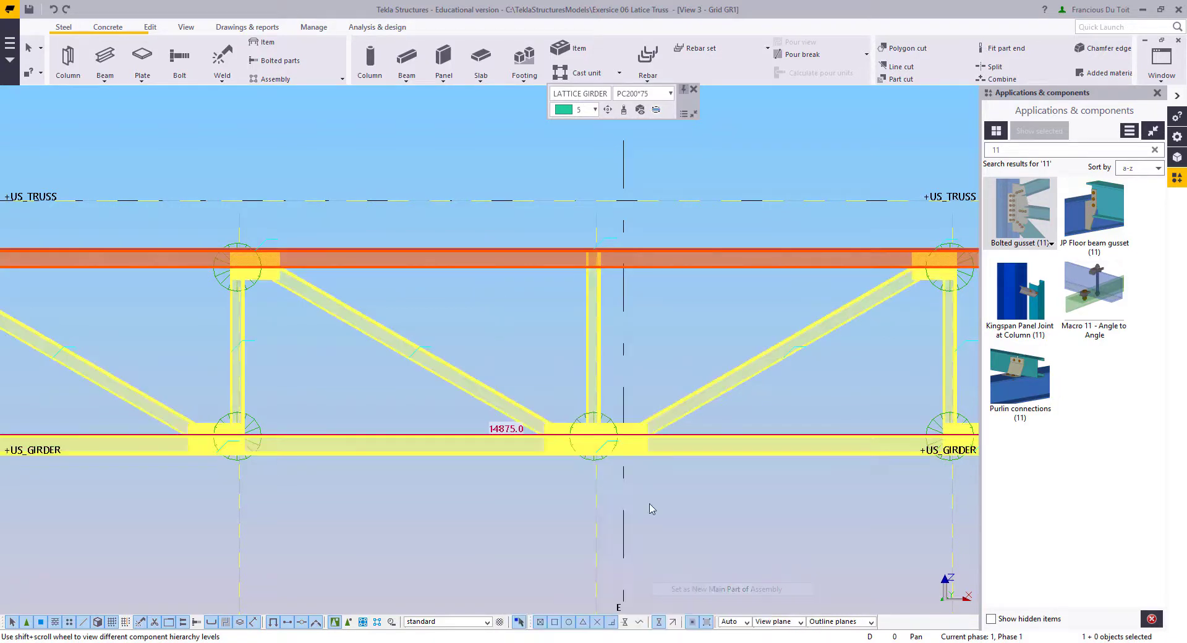
Step: Connect the vertical beside grid E to the top chord with a Bolted gusset (11)
middle_drag(567, 327, 549, 421)
scroll(549, 416, up, 4)
click(538, 396)
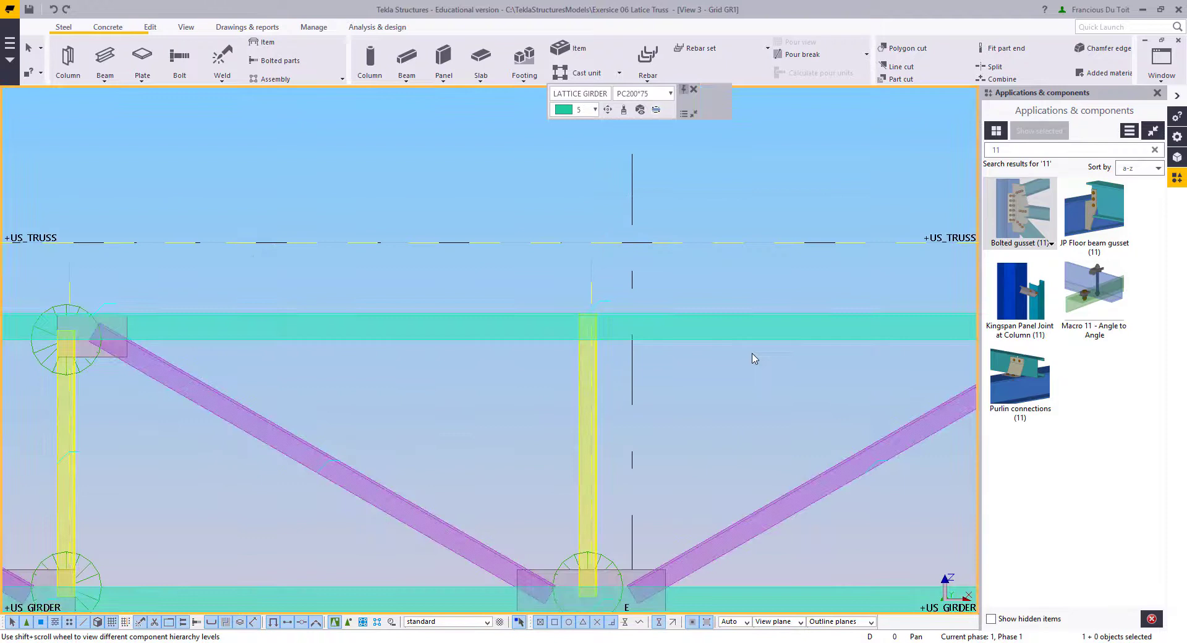
click(1018, 211)
click(706, 334)
click(593, 351)
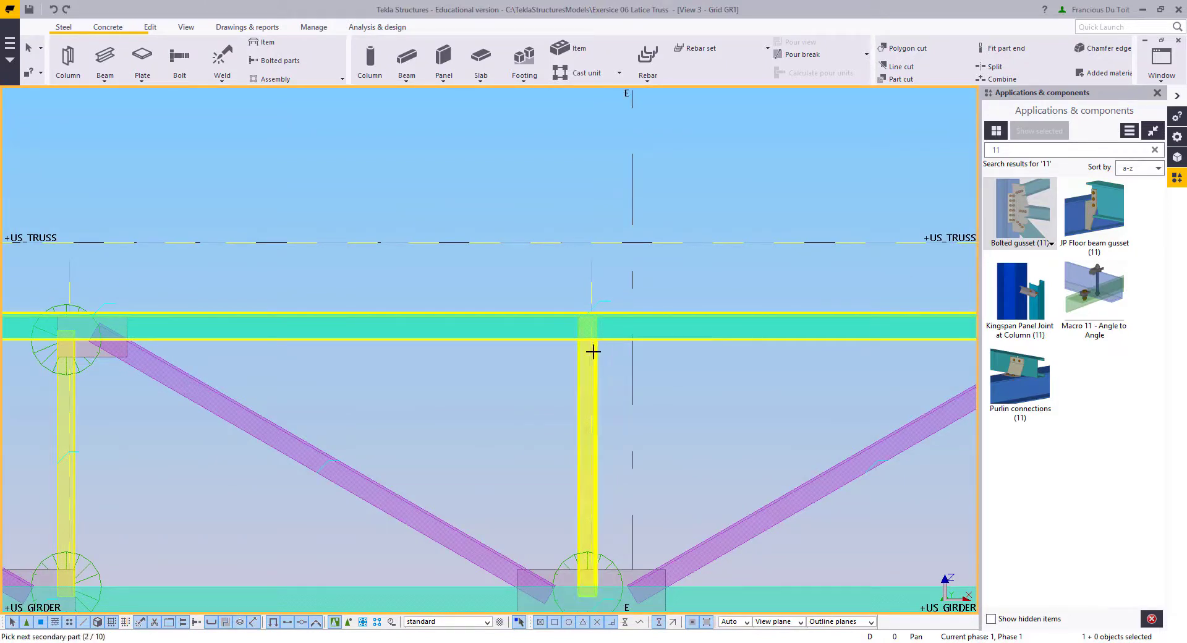
right_click(451, 151)
click(543, 202)
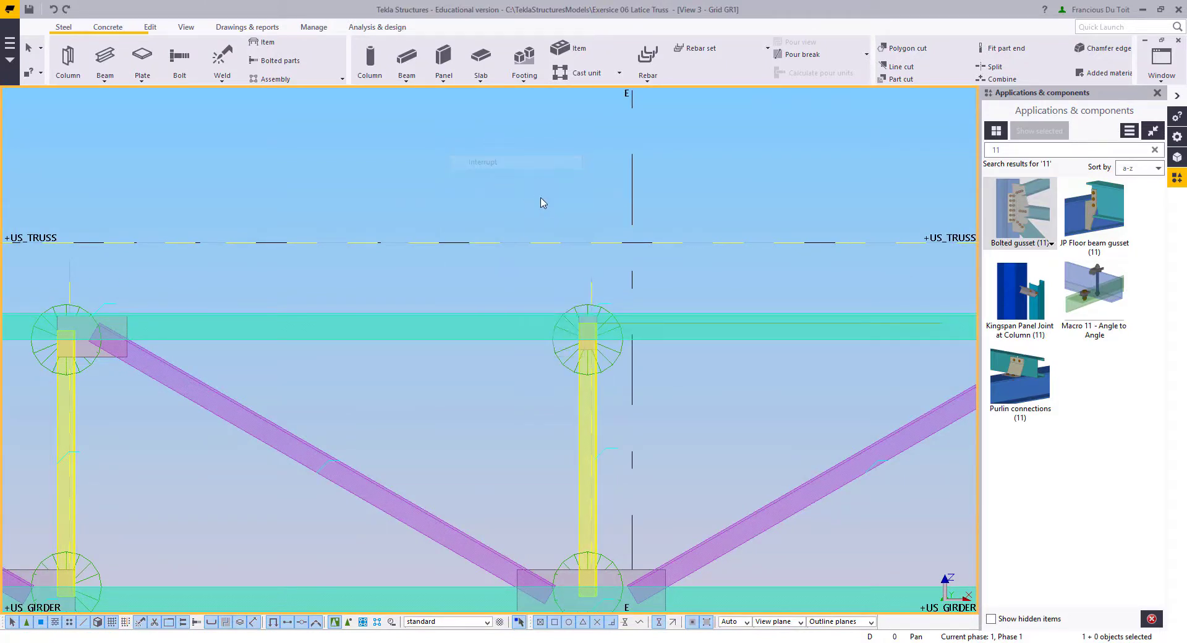
Step: Set the gusset's side and end edge distances around the brace to 20 mm on the top chord joint beside grid E
scroll(593, 347, up, 5)
middle_drag(730, 512, 661, 378)
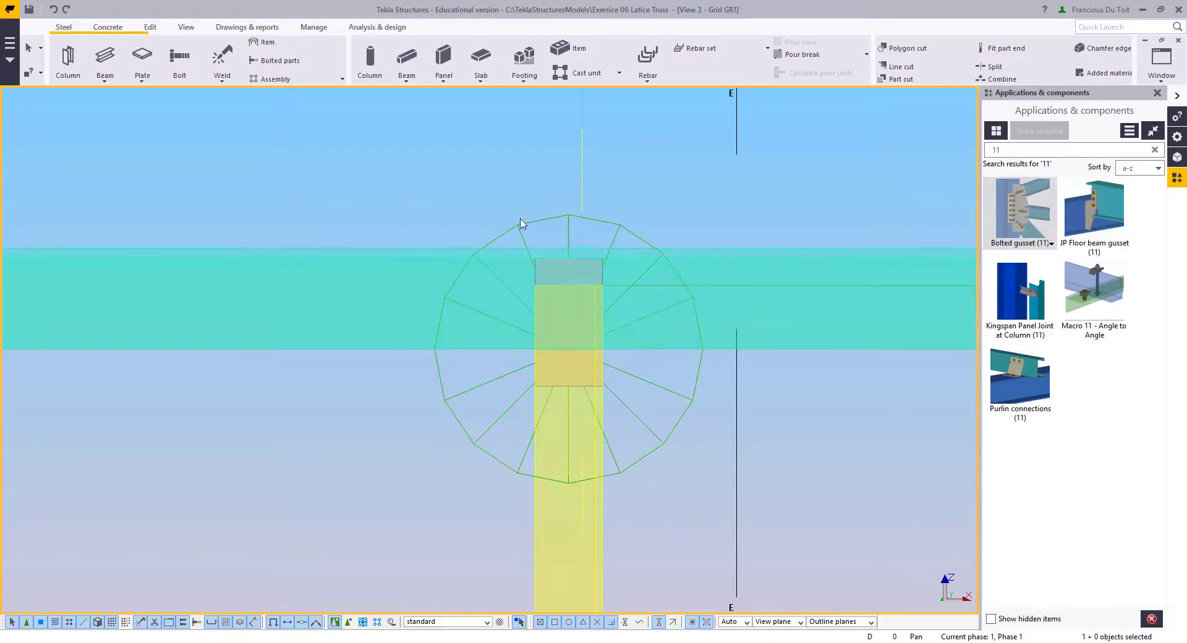
double_click(460, 321)
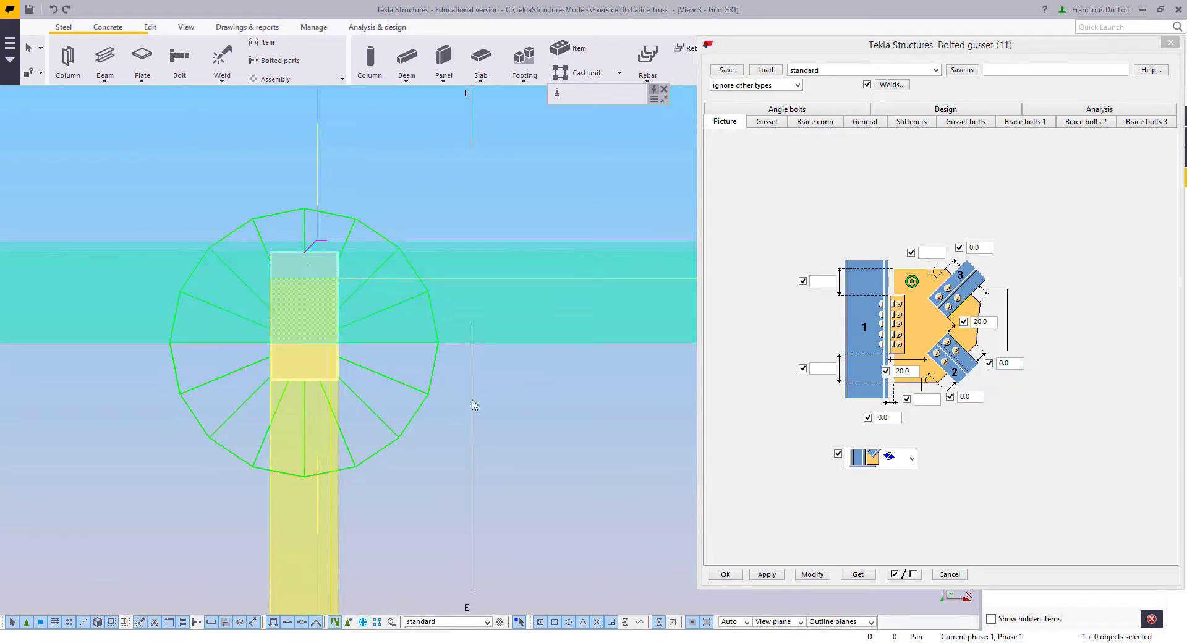
middle_drag(474, 406, 521, 393)
middle_drag(387, 358, 546, 398)
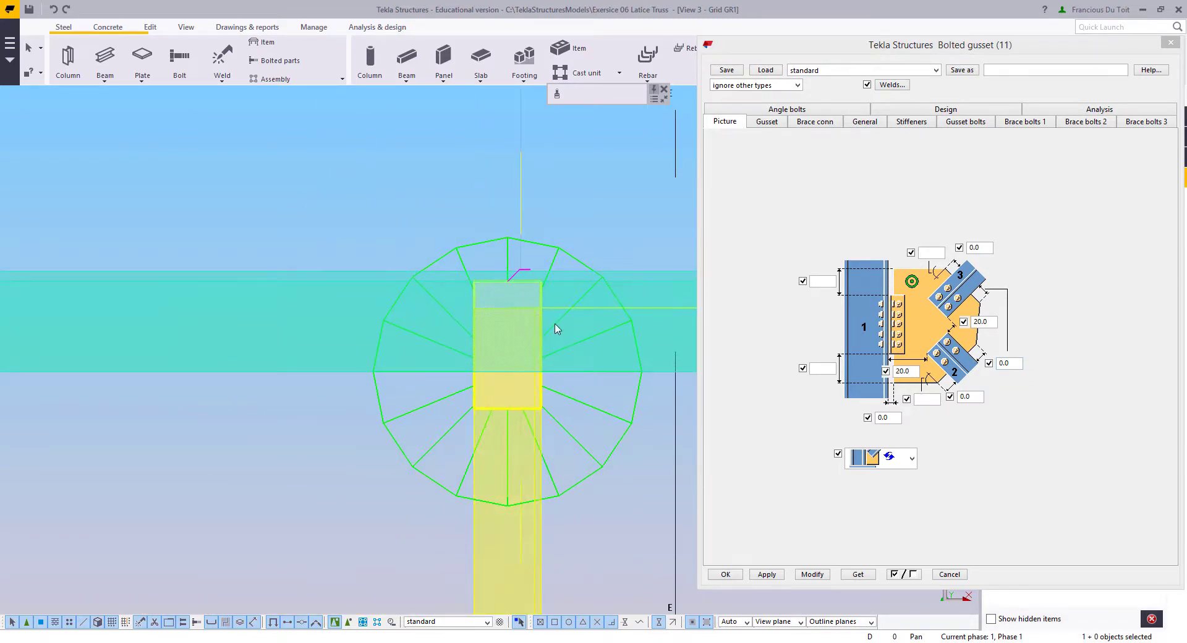
click(928, 253)
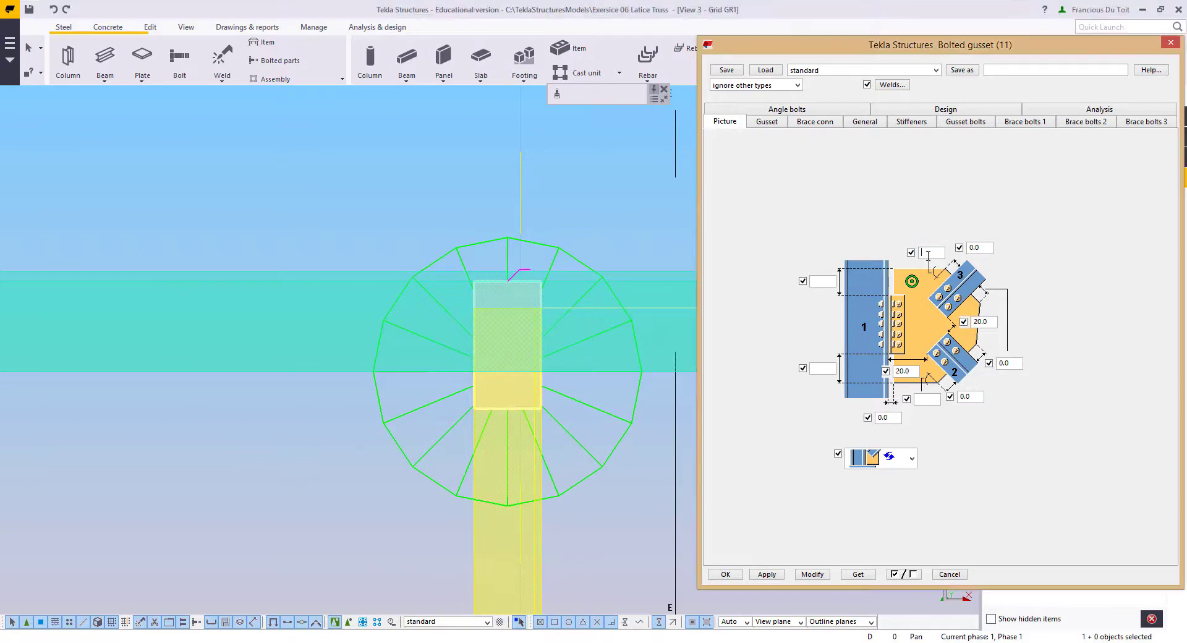
middle_drag(466, 405, 373, 398)
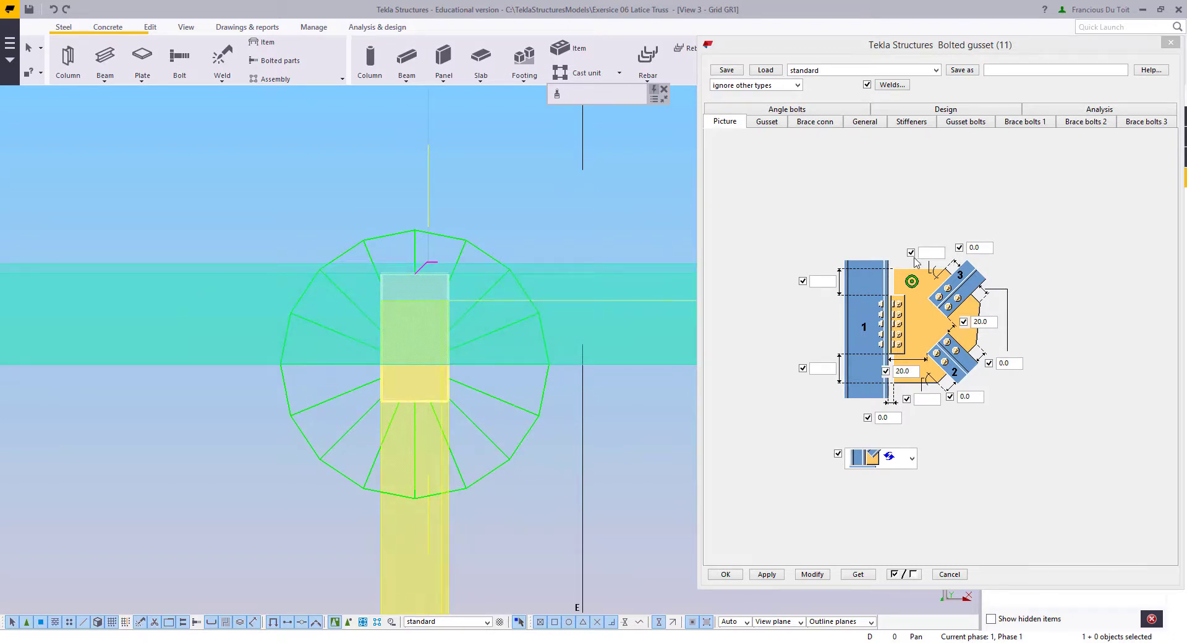
double_click(989, 248)
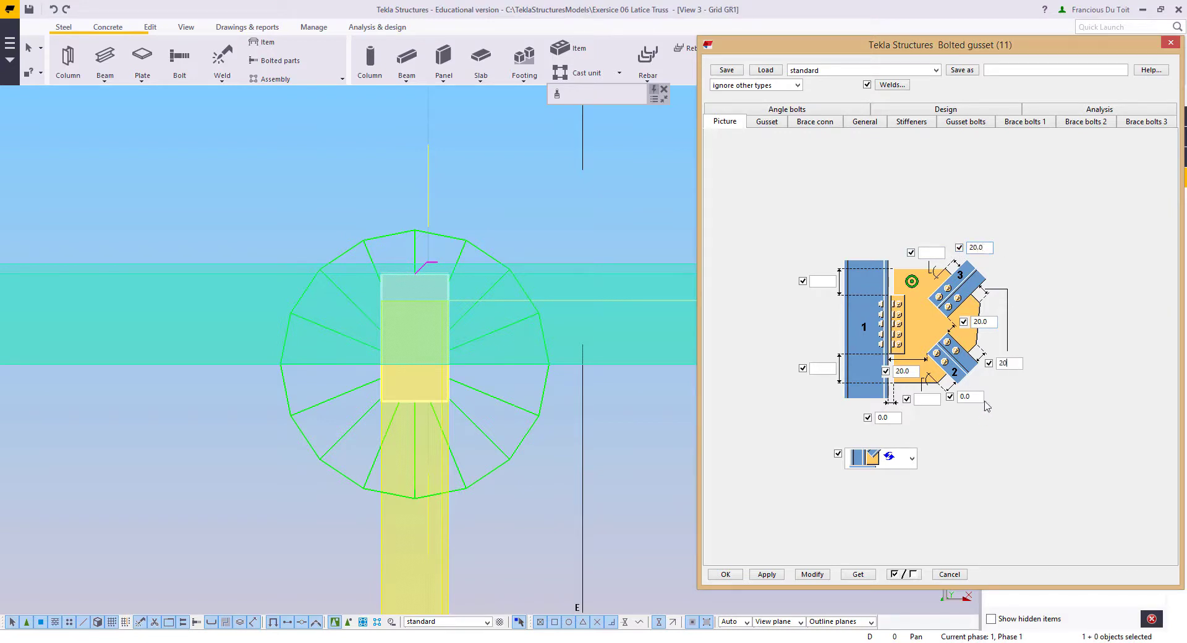
click(812, 575)
middle_drag(557, 445, 612, 437)
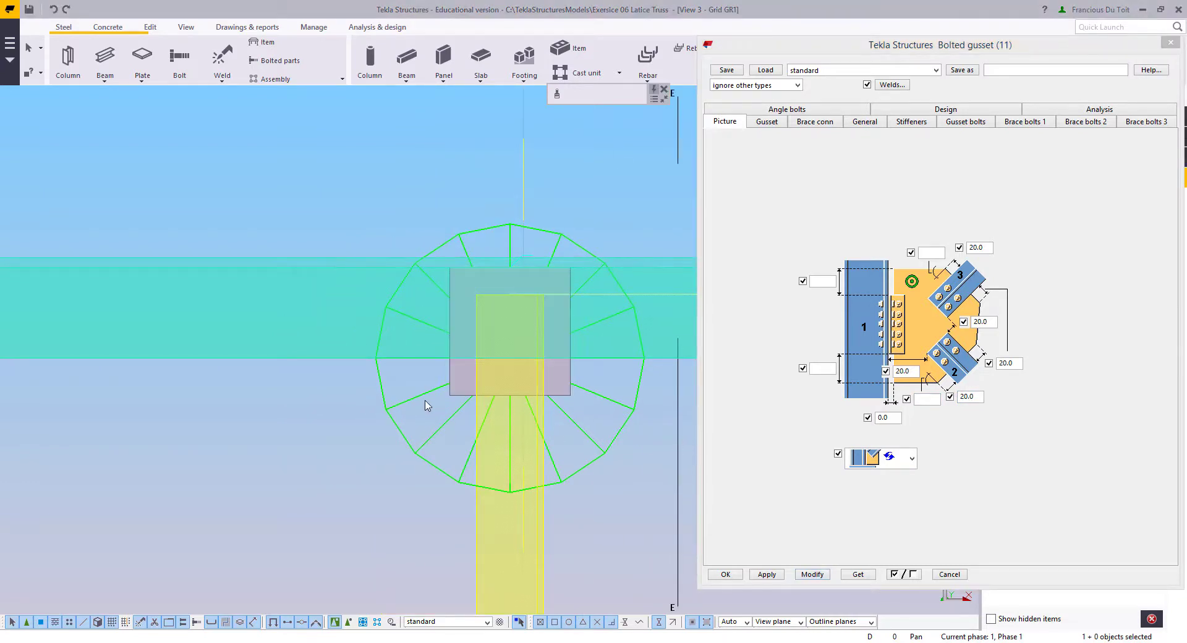
right_click(286, 385)
click(292, 390)
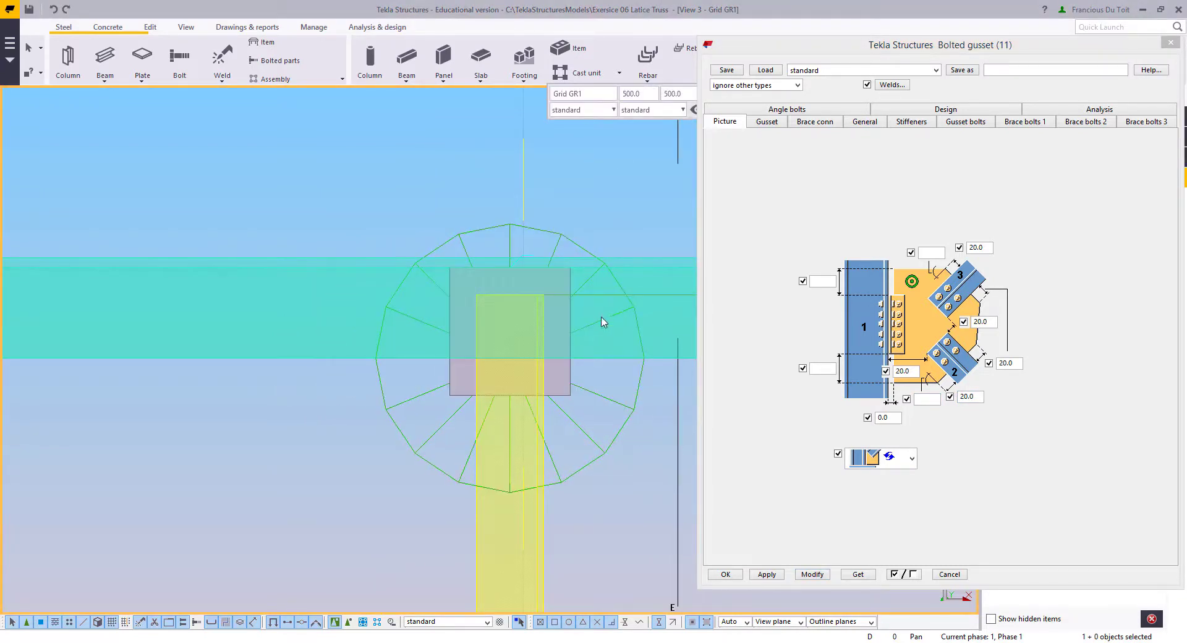
click(950, 574)
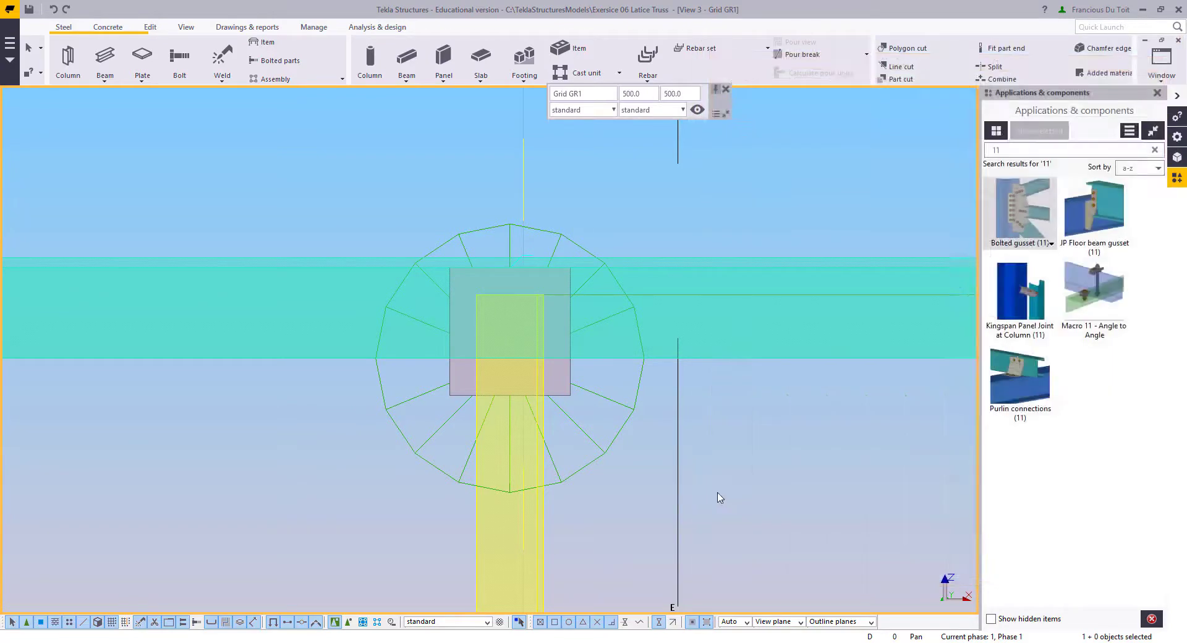
Step: Open the properties of the Bolted gusset (11) connection at the lower chord node between gridlines C1 and D
scroll(461, 311, down, 5)
scroll(526, 341, down, 3)
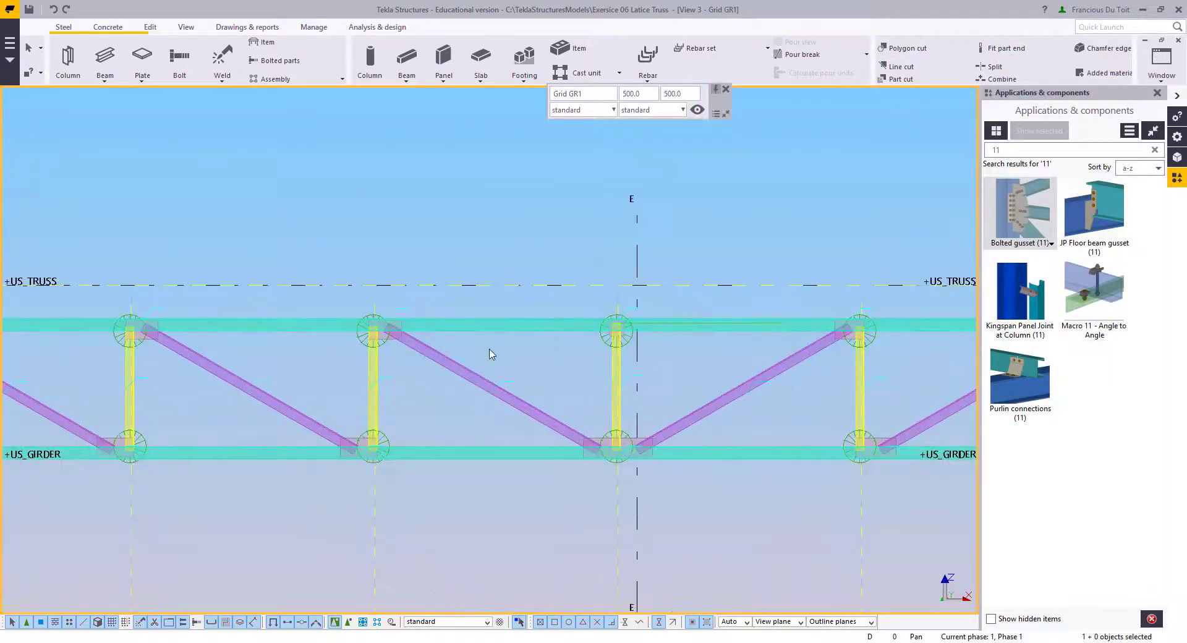
scroll(488, 349, down, 3)
right_click(432, 220)
click(276, 245)
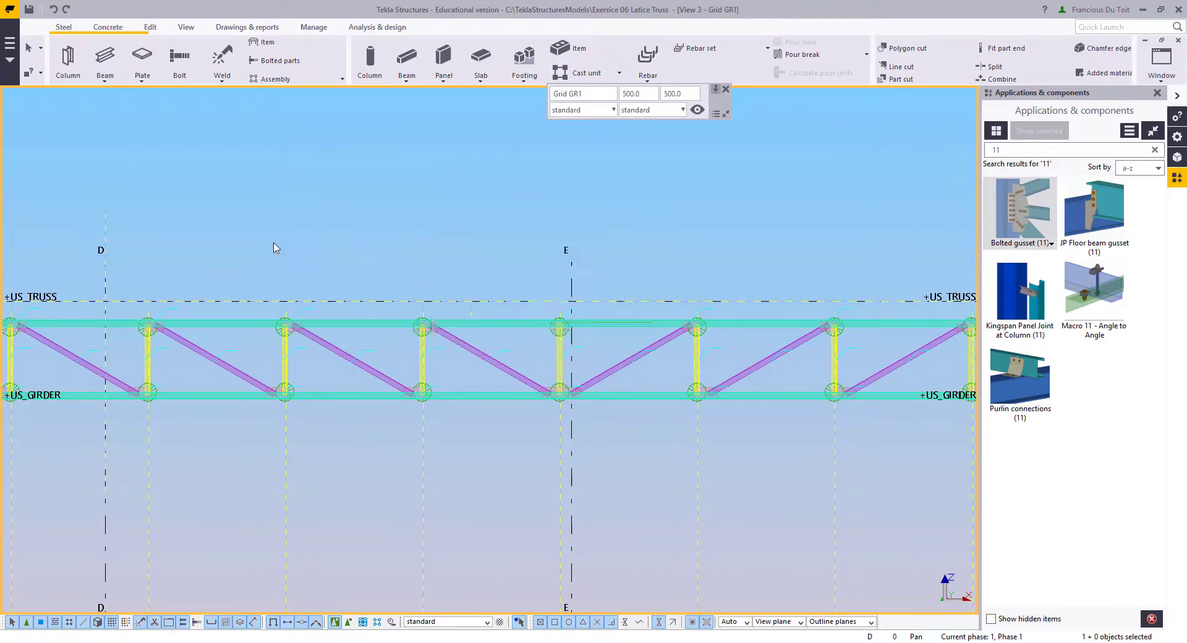
middle_drag(56, 324, 456, 336)
scroll(405, 330, up, 3)
scroll(93, 342, up, 5)
middle_drag(93, 342, 278, 310)
scroll(446, 325, up, 2)
middle_drag(446, 325, 437, 316)
middle_drag(599, 352, 438, 332)
double_click(528, 481)
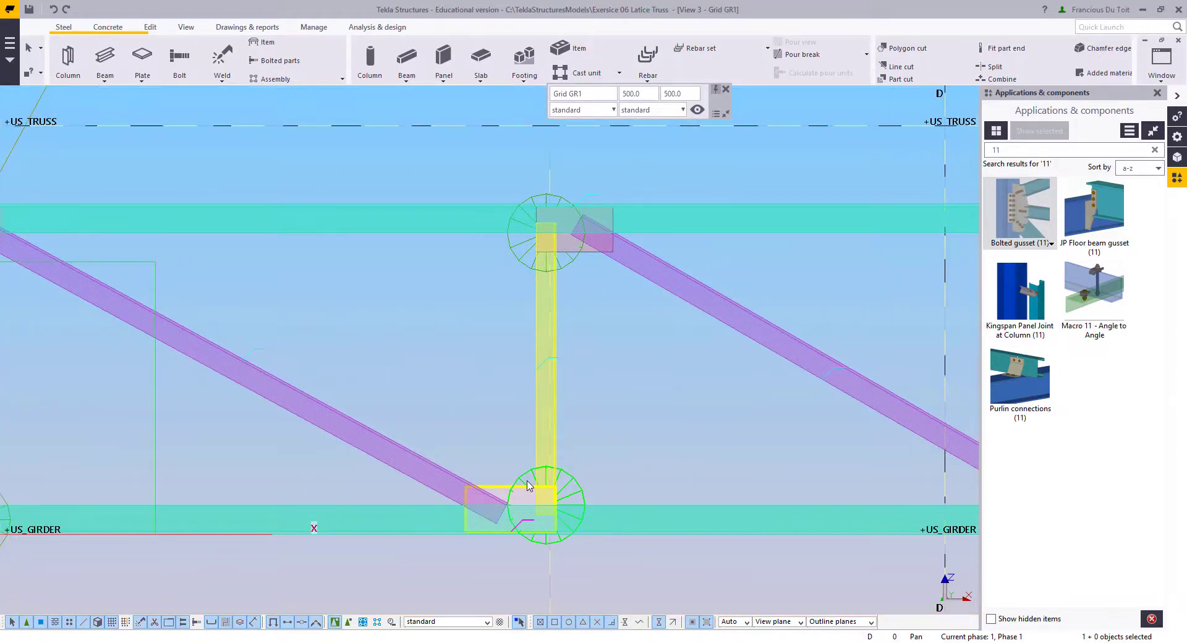
Step: Include the upper chord gusset on the same vertical and set the edge distances around braces 2 and 3 to 10.0 for both
middle_drag(567, 233, 468, 241)
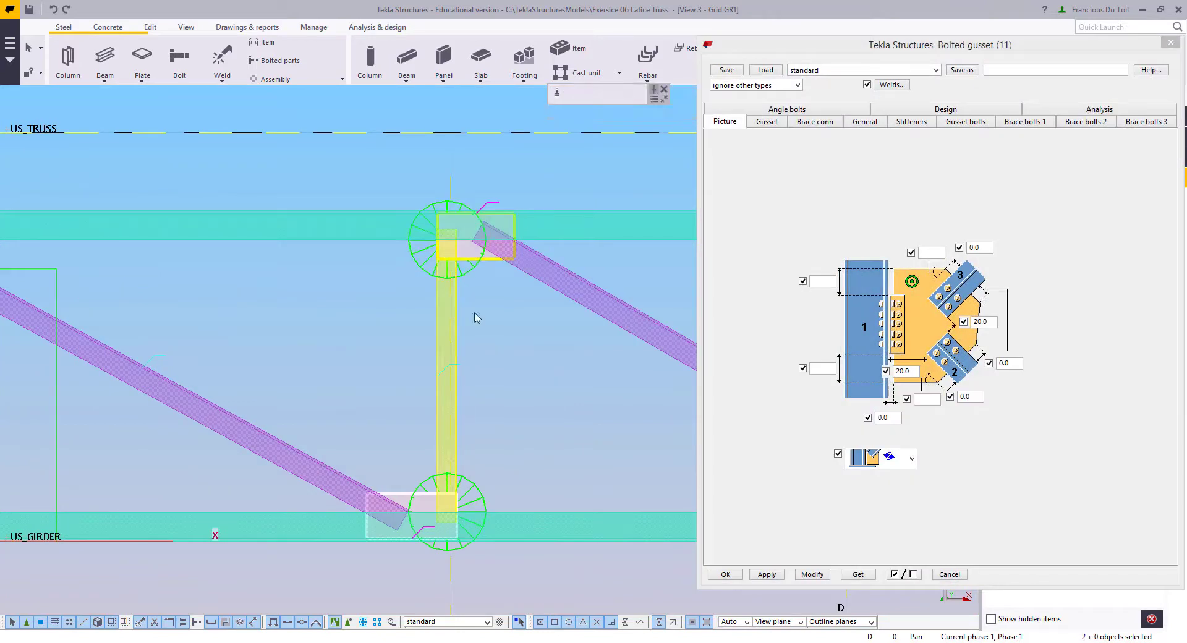
scroll(474, 318, down, 2)
click(968, 248)
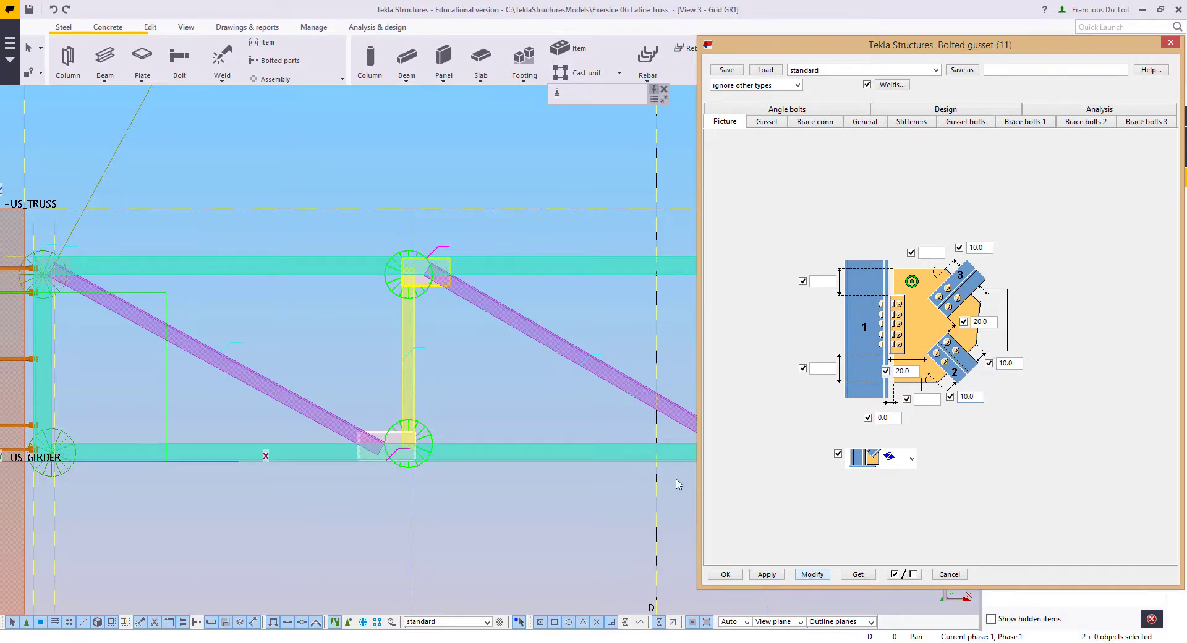
scroll(477, 328, up, 5)
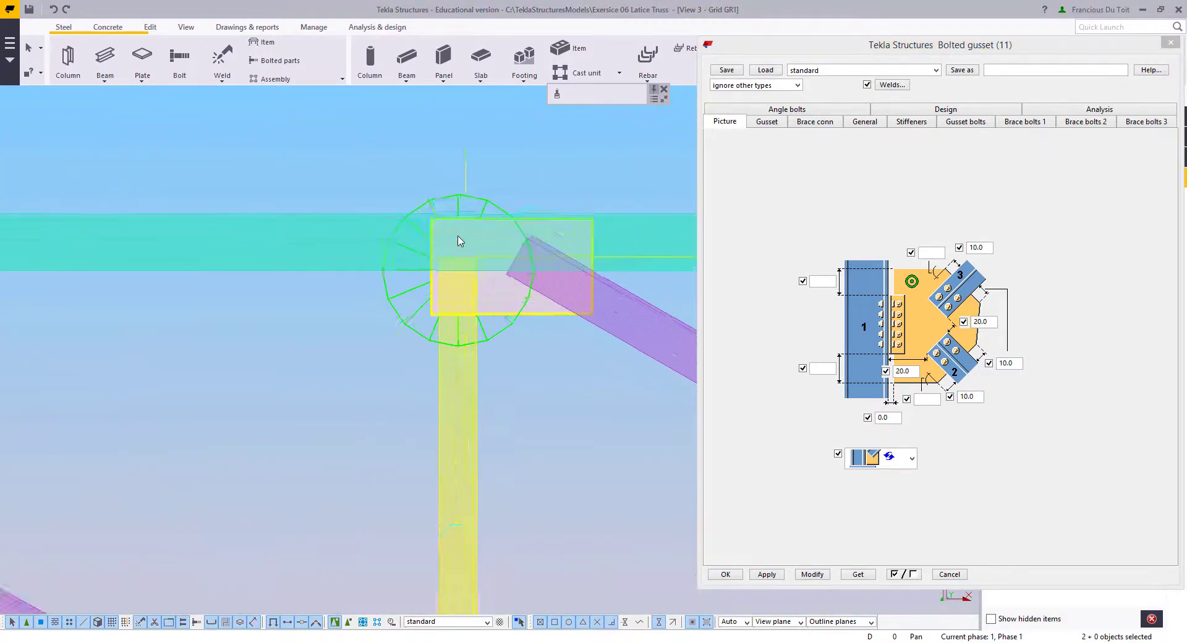
scroll(458, 241, up, 3)
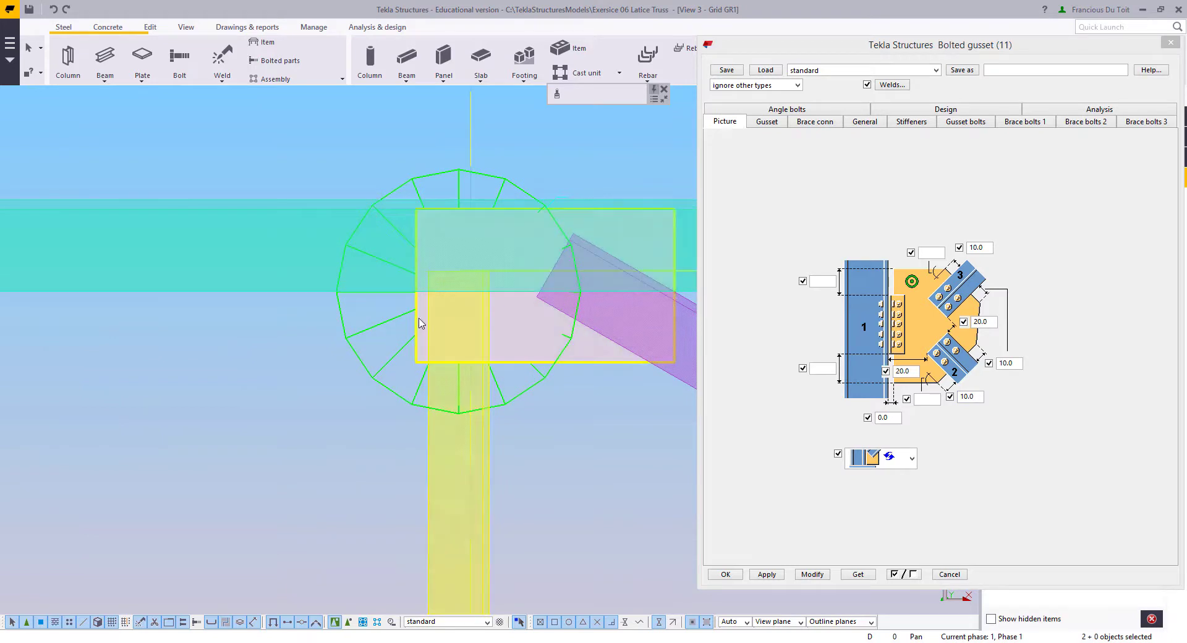
Step: Apply the 10.0 edge distance settings to the bolted gussets on the verticals between gridlines D and E
scroll(417, 350, down, 10)
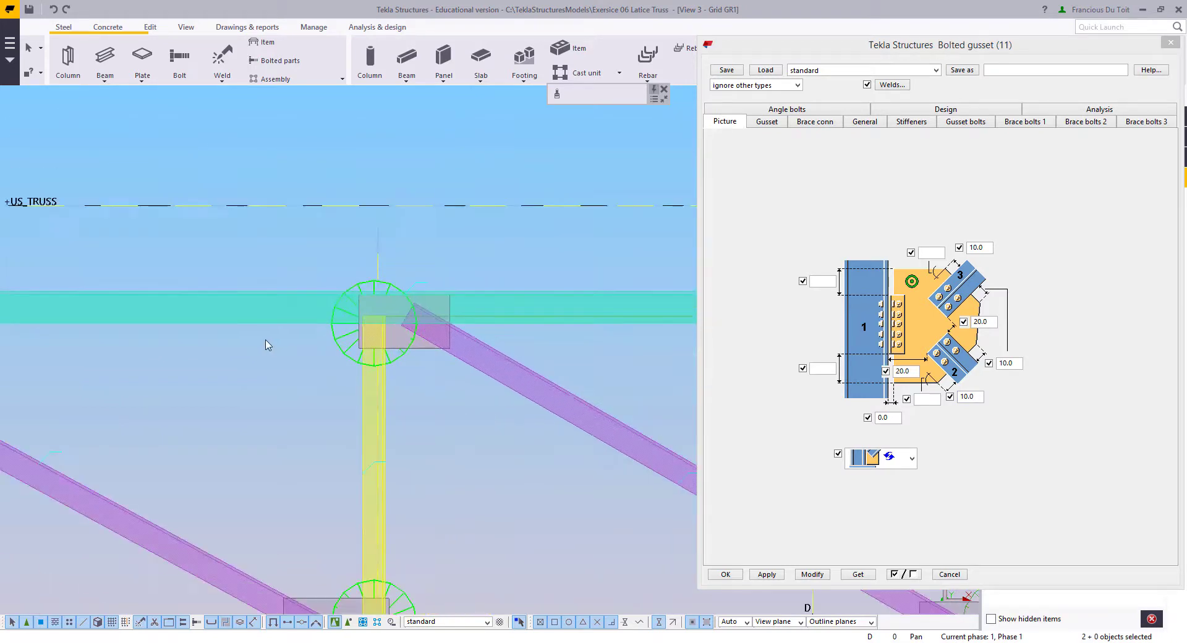
drag(581, 413, 689, 413)
click(810, 574)
middle_drag(585, 430, 304, 407)
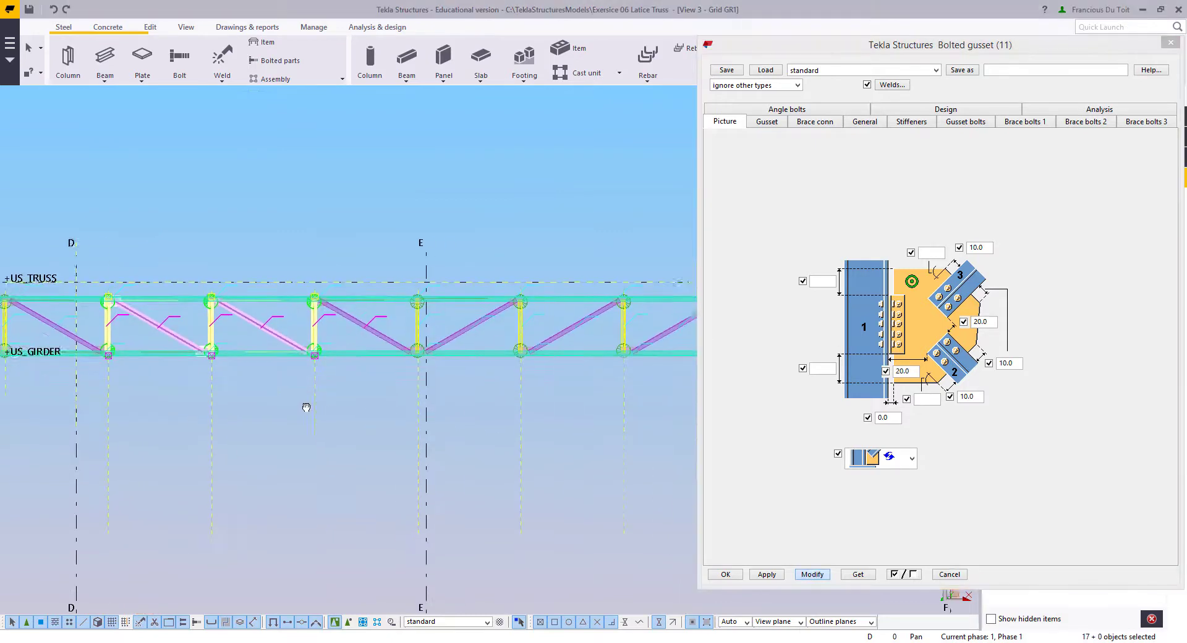
Step: Try to apply the same gusset settings to the lower chord connection at gridline E, where two braces meet
drag(472, 390, 488, 394)
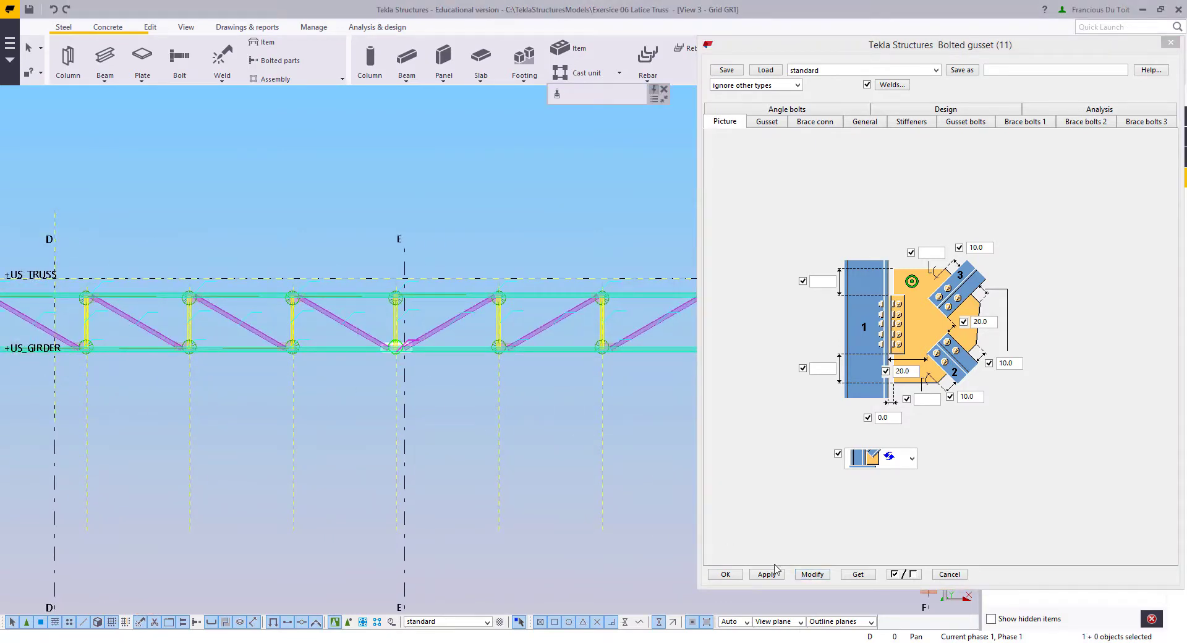
click(804, 573)
middle_drag(525, 463, 286, 434)
scroll(216, 253, down, 2)
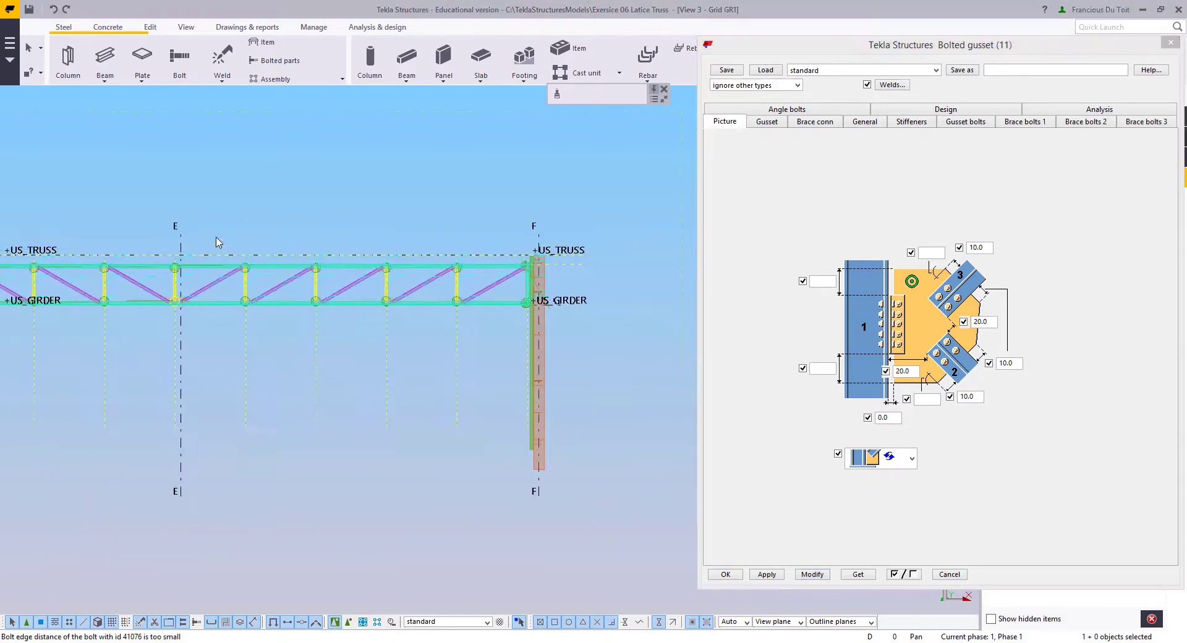
Step: Modify the bolted gussets on the verticals between gridlines E and F with the 10.0 edge distances
drag(216, 242, 516, 310)
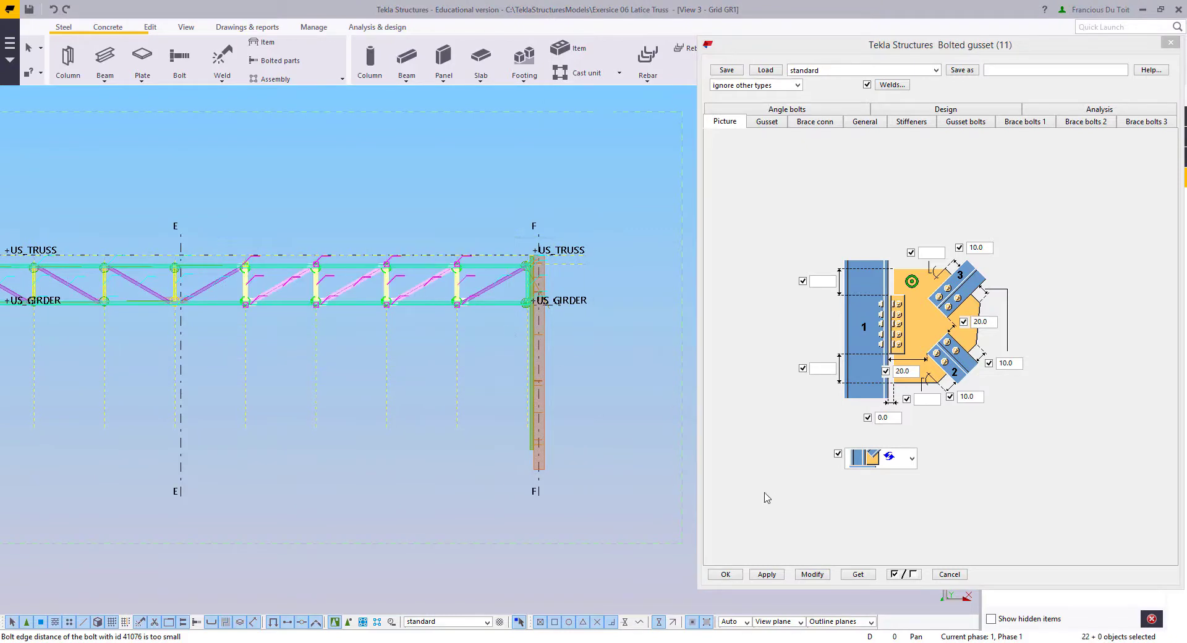
click(815, 573)
click(251, 347)
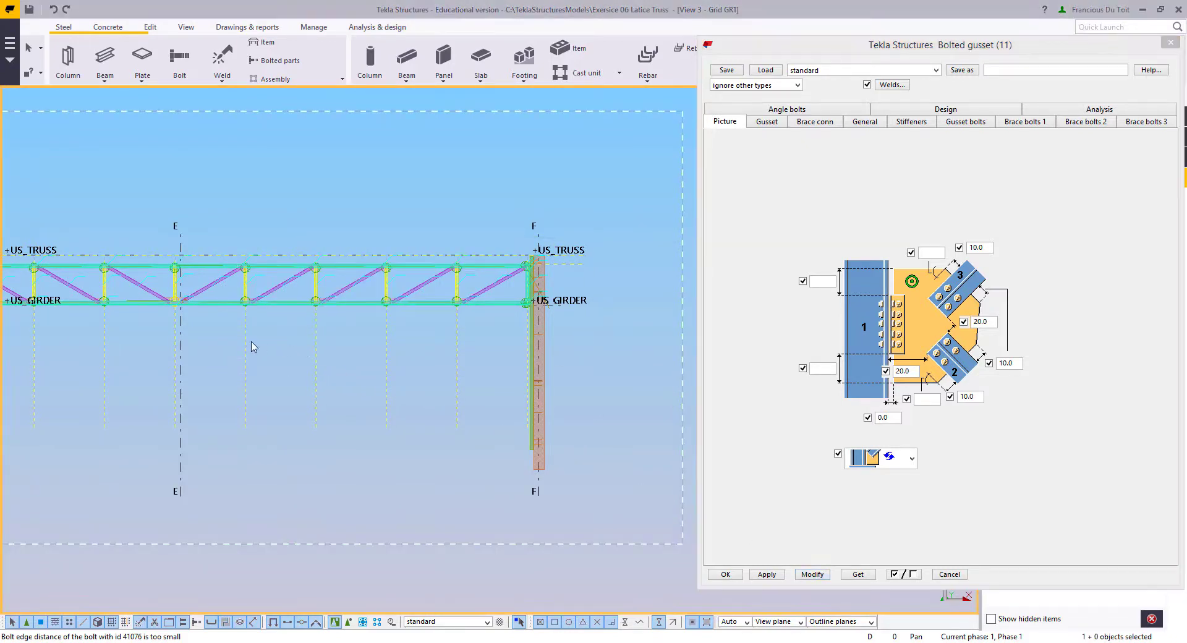
Step: Undo the latest gusset modifications, including the one to the lower chord connection at gridline E
scroll(338, 321, up, 5)
scroll(338, 321, up, 2)
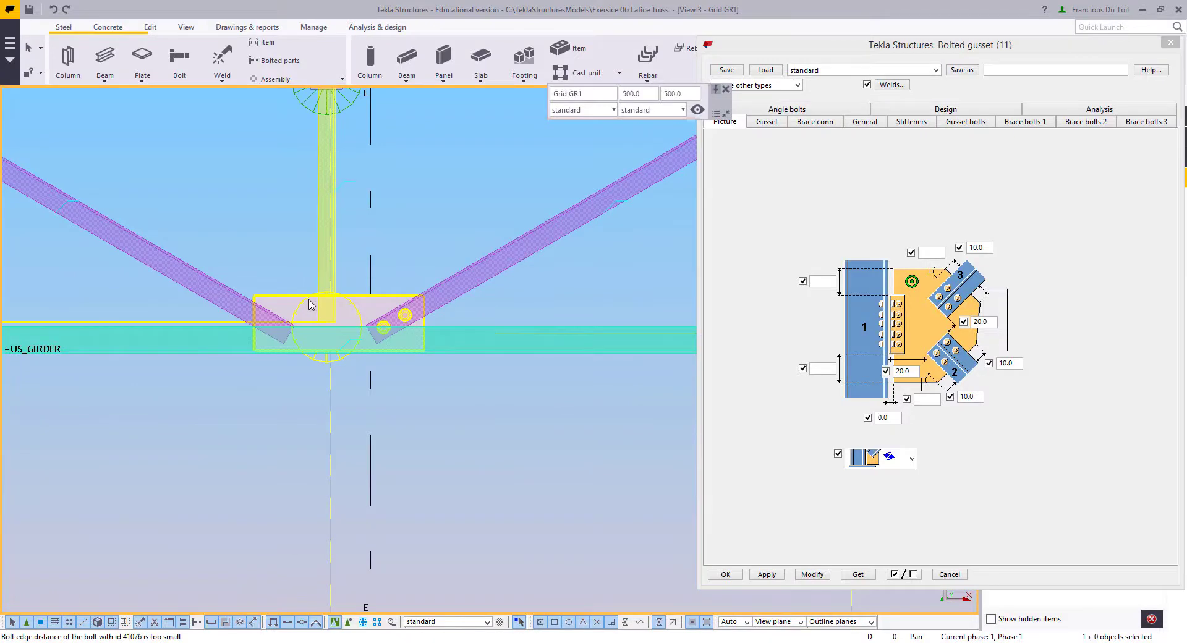
scroll(477, 365, up, 3)
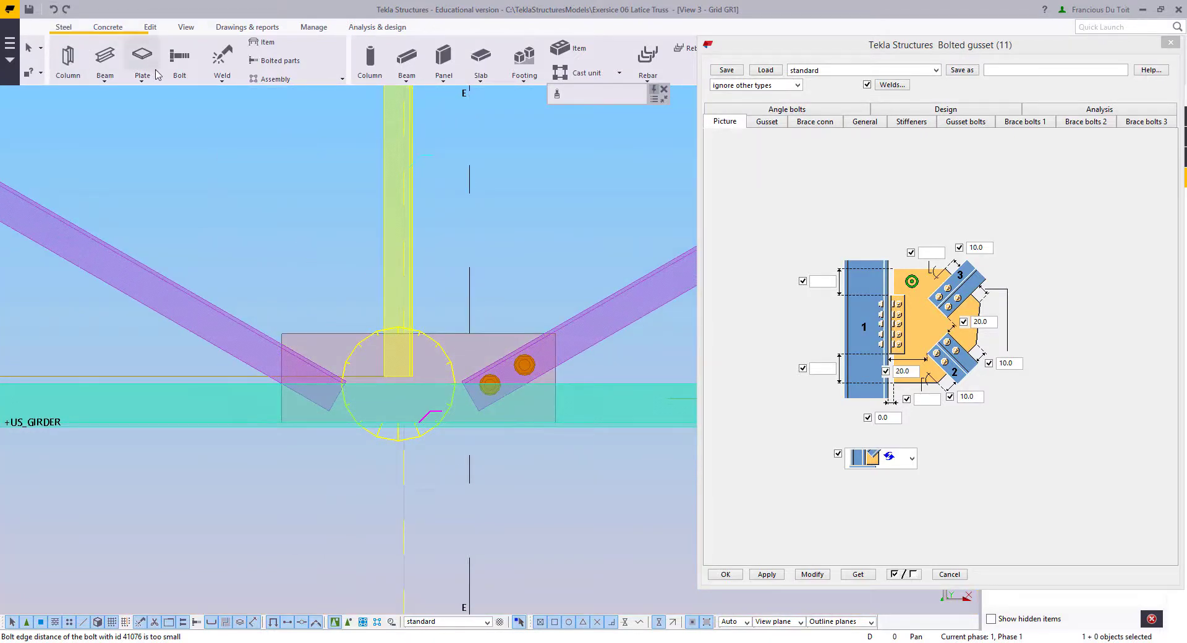
click(53, 10)
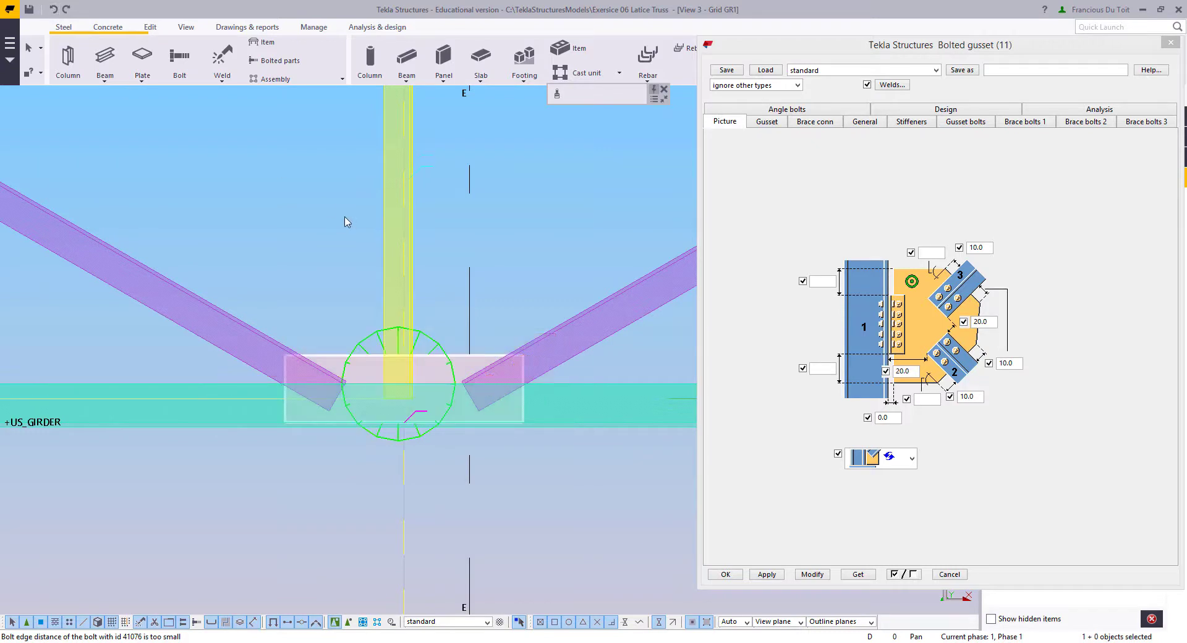
Step: Reapply the 10.0 edge distances to the bolted gussets between gridlines E and F, leaving out the lower node at E
scroll(247, 371, down, 6)
drag(334, 248, 684, 507)
middle_drag(492, 424, 386, 420)
scroll(340, 365, down, 2)
drag(233, 279, 528, 423)
click(813, 574)
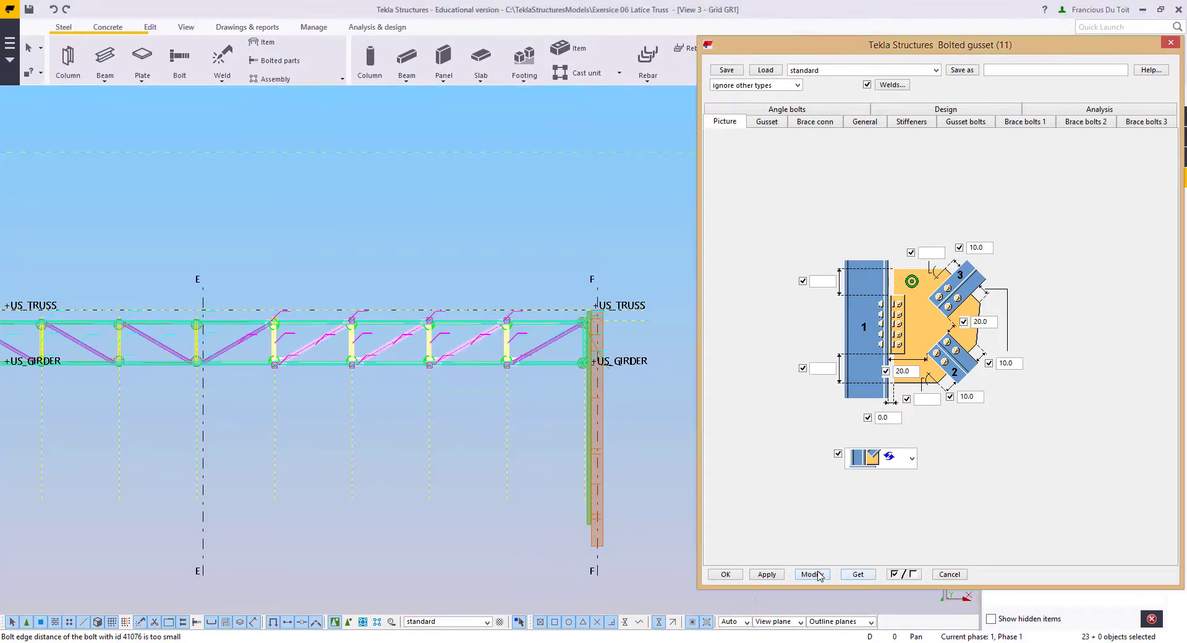
click(395, 428)
Step: Check the bolted gusset properties of the lower node at gridline E and close them without changes
middle_drag(436, 413, 559, 408)
scroll(313, 351, up, 9)
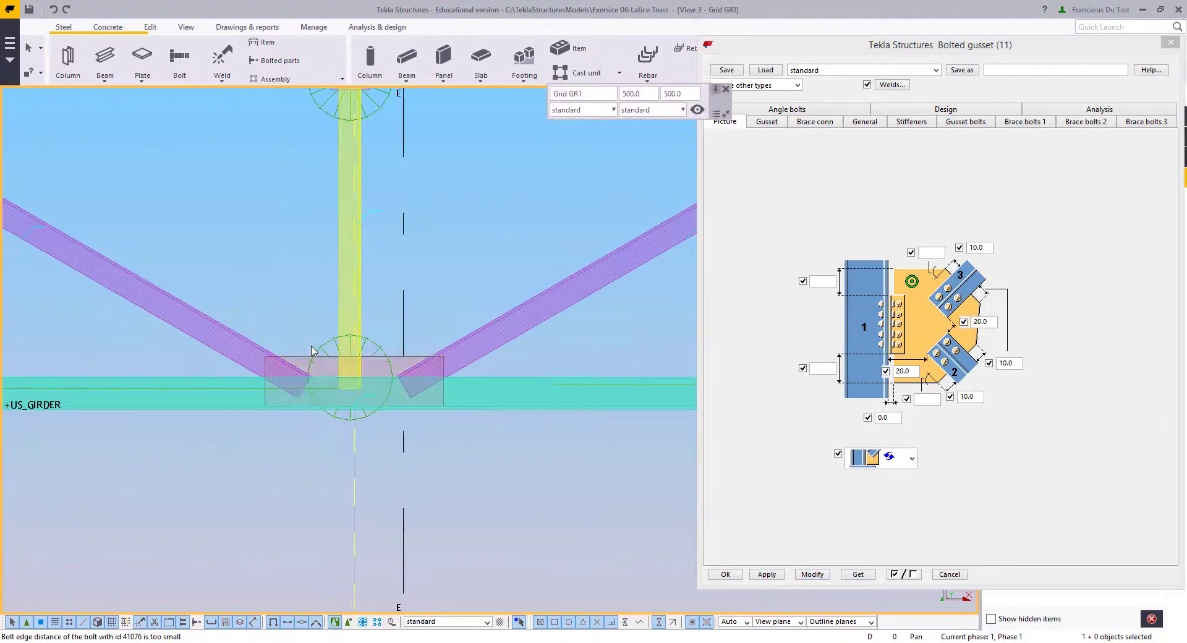
double_click(312, 351)
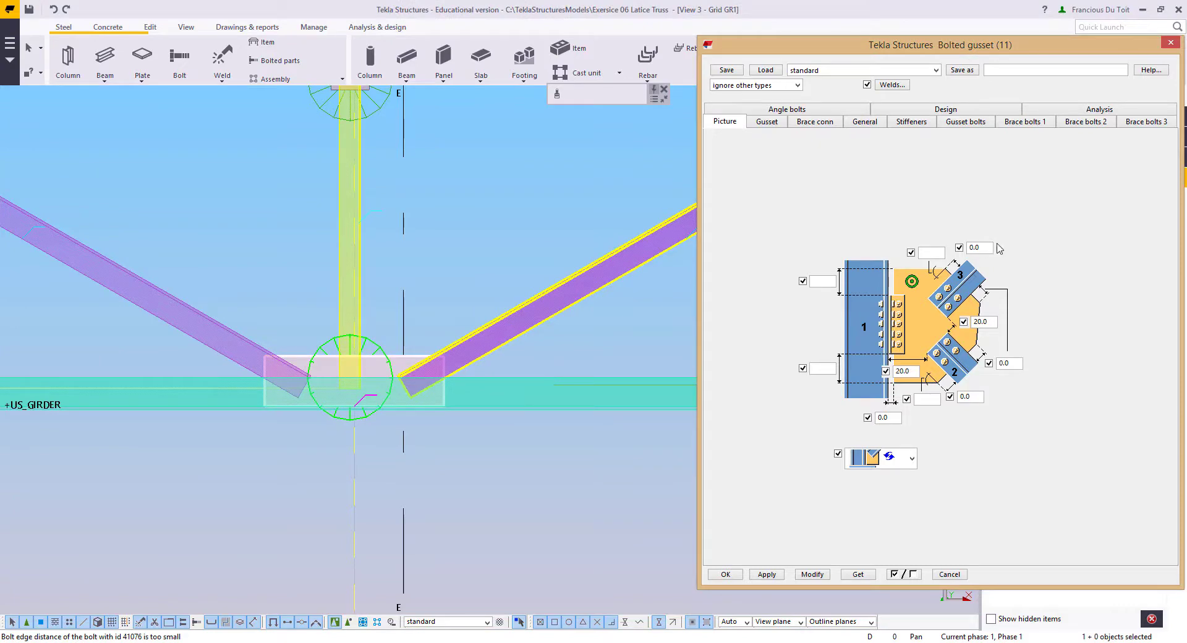
click(949, 574)
Step: Examine the gusset plates at the upper and lower chord nodes along the truss from gridline C1 to F
scroll(538, 433, down, 5)
scroll(324, 366, up, 3)
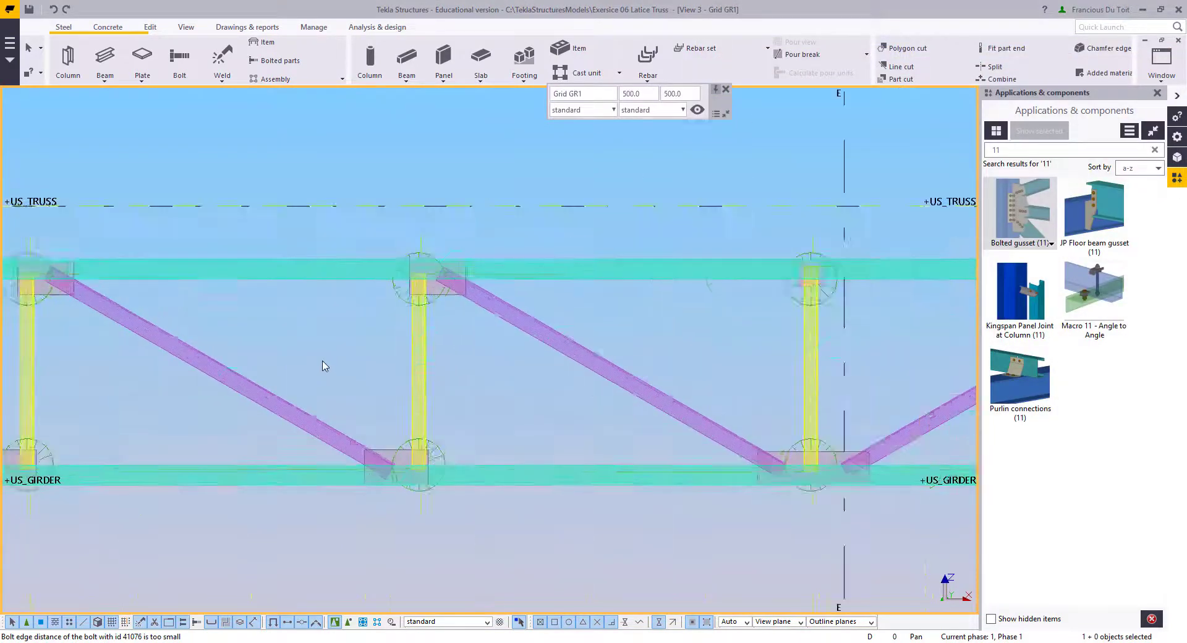
scroll(371, 322, up, 3)
scroll(407, 360, down, 5)
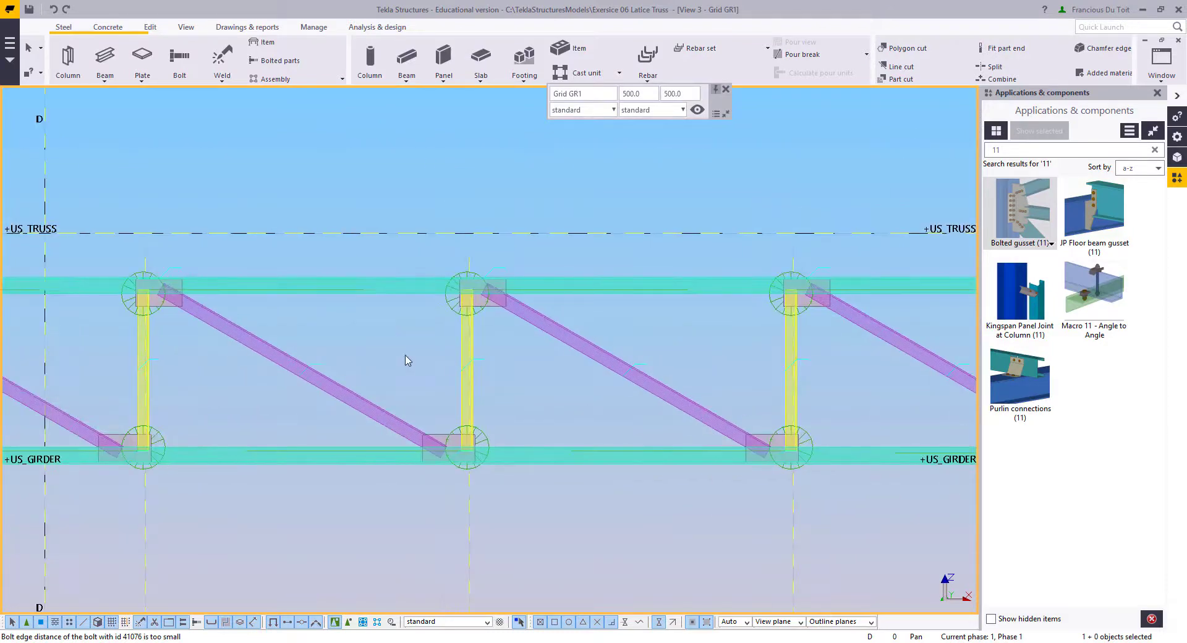
middle_drag(709, 475, 235, 435)
middle_drag(567, 418, 509, 418)
middle_drag(514, 301, 169, 313)
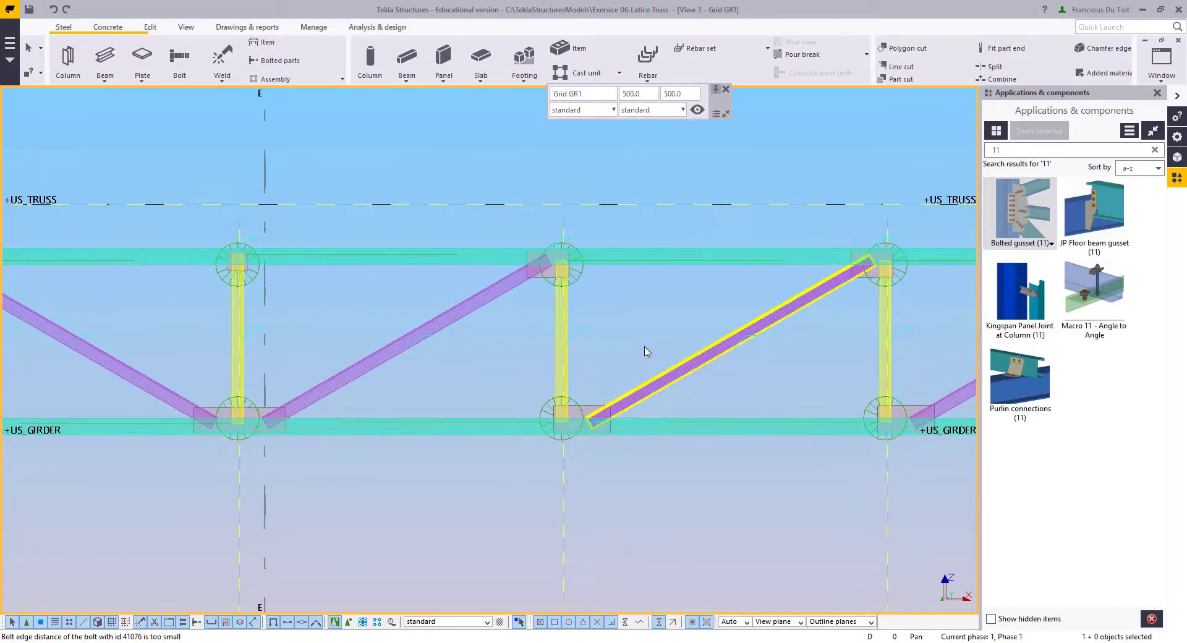
middle_drag(646, 352, 753, 365)
middle_drag(565, 321, 715, 312)
scroll(445, 275, up, 6)
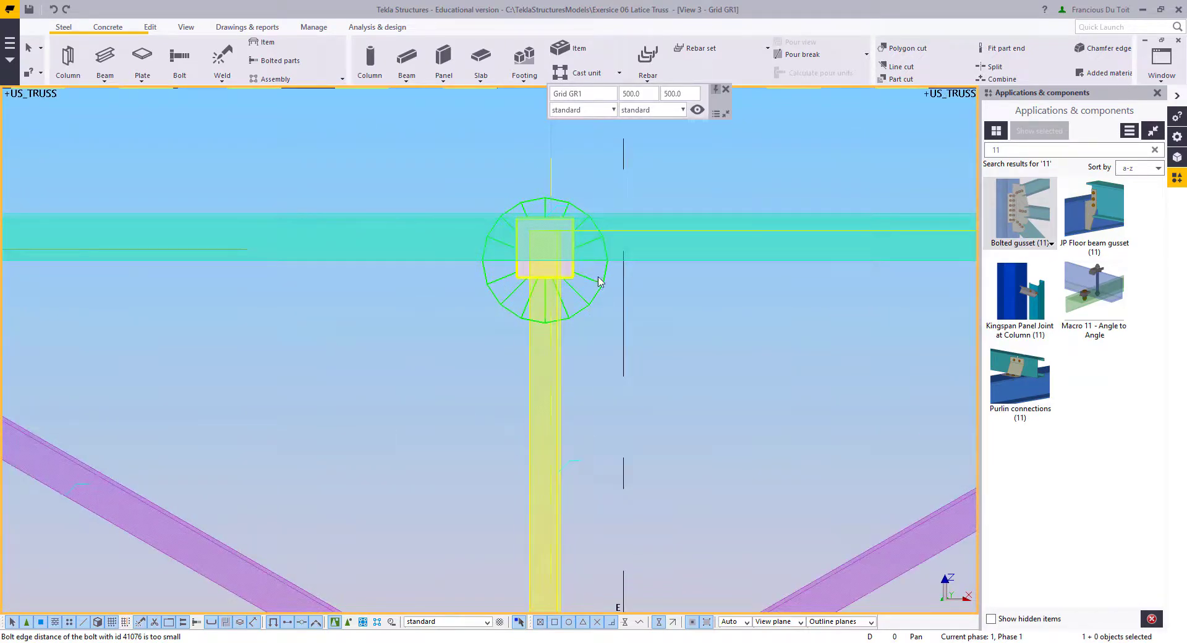
scroll(599, 282, down, 7)
middle_drag(538, 337, 466, 359)
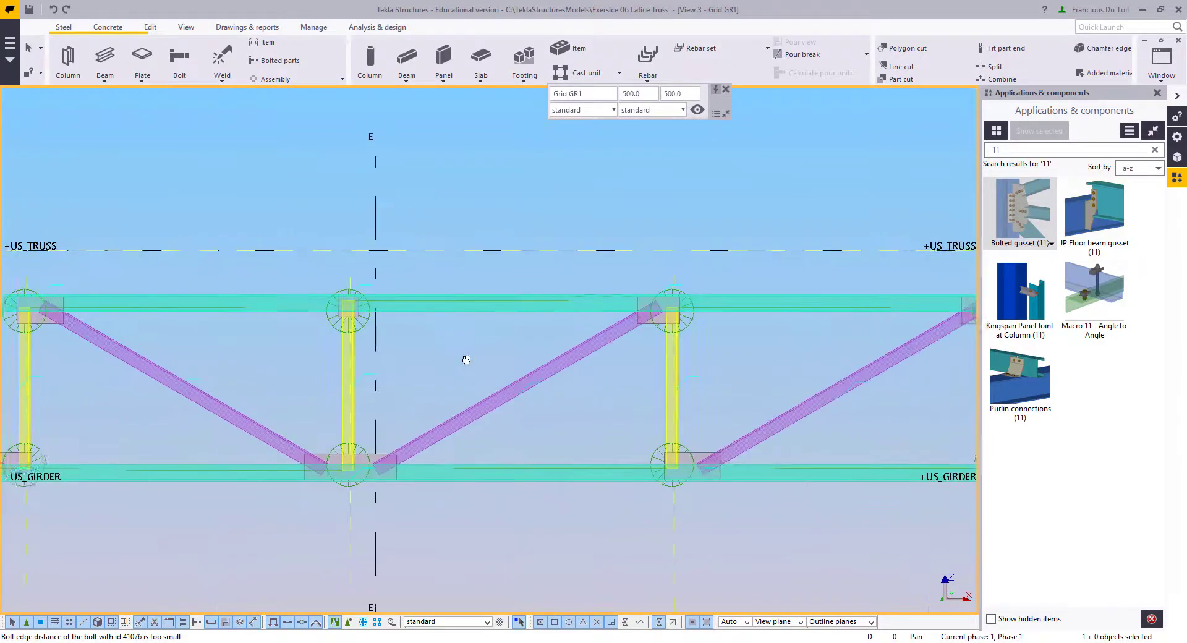
middle_drag(663, 381, 785, 375)
middle_drag(470, 364, 444, 364)
middle_drag(320, 345, 373, 336)
scroll(435, 357, down, 6)
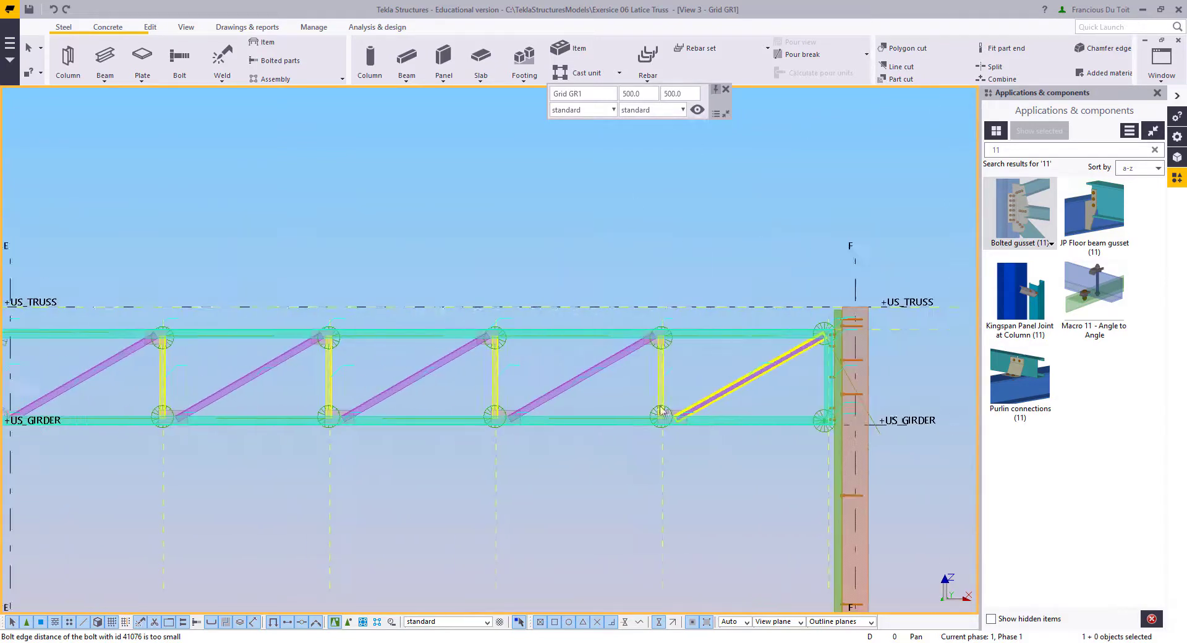
scroll(446, 290, up, 1)
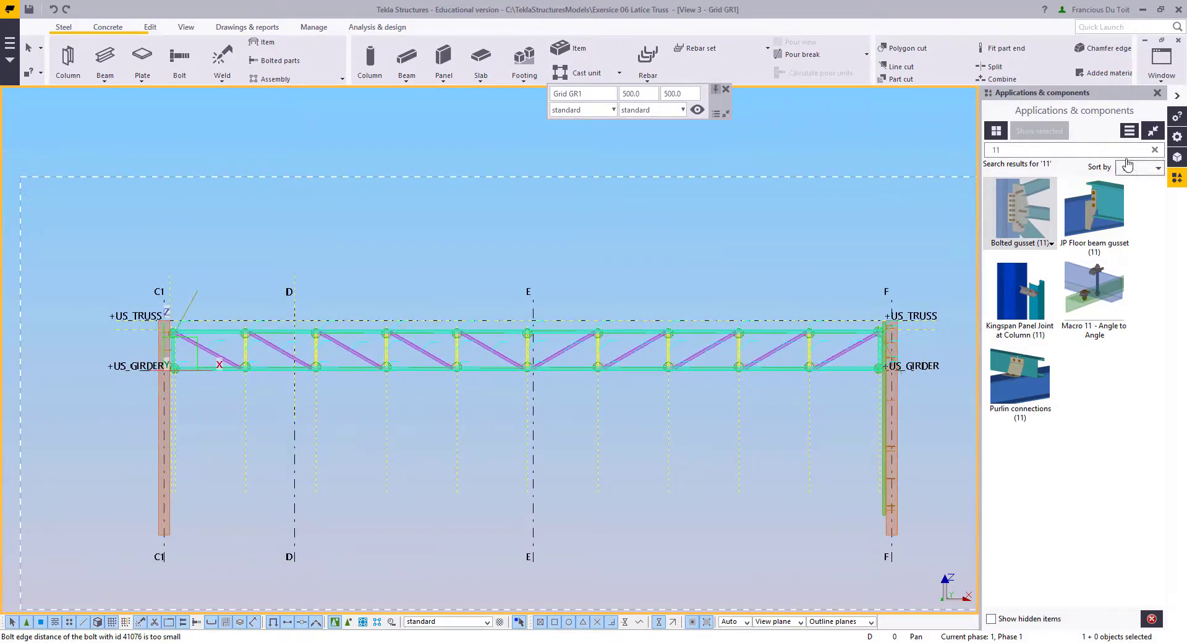
Step: Switch to the Isometric View of the model and redraw it
click(1162, 63)
click(1142, 150)
scroll(638, 368, down, 2)
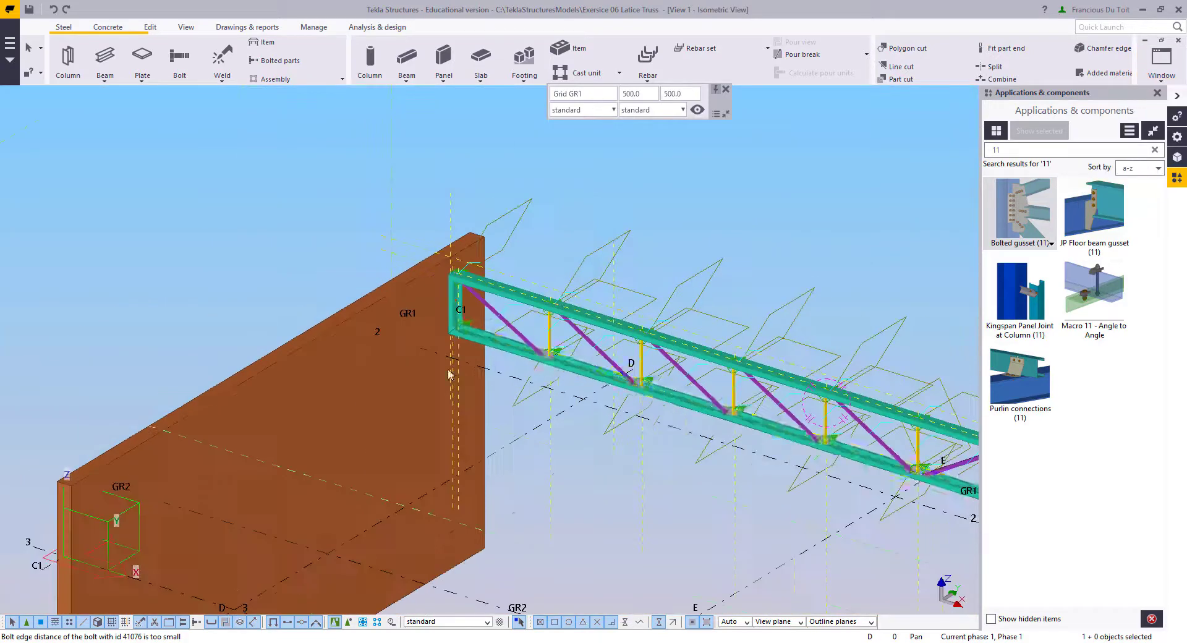
scroll(450, 374, down, 2)
right_click(567, 254)
click(614, 327)
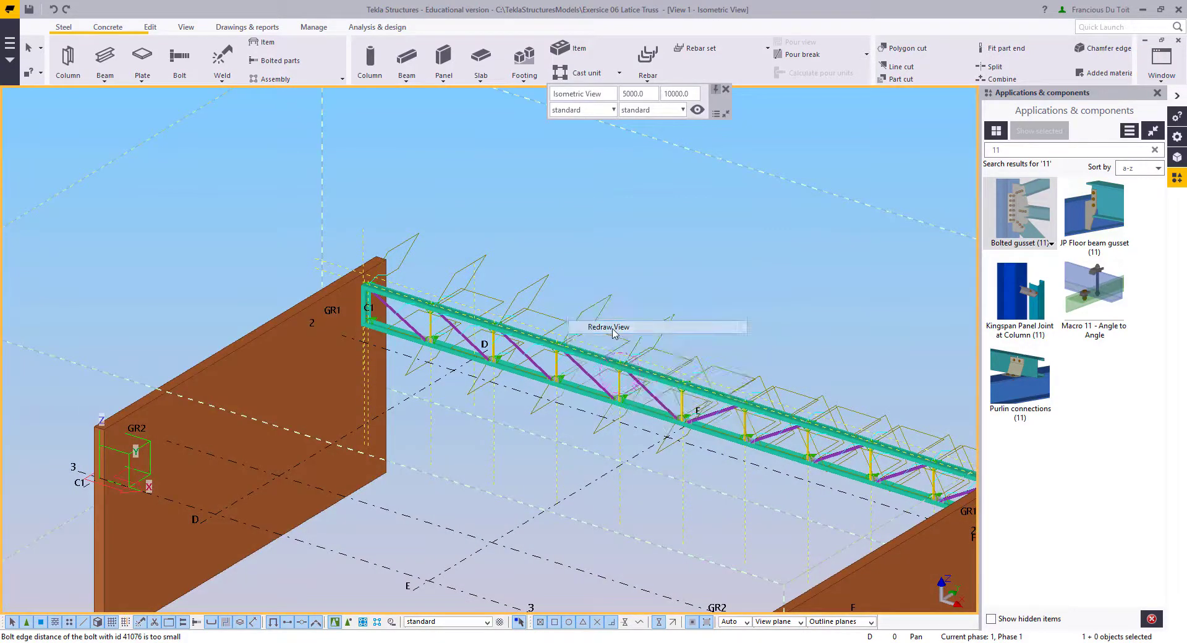
Step: Turn off the visibility of cuts, fittings and component symbols in the Isometric View's display settings
double_click(609, 268)
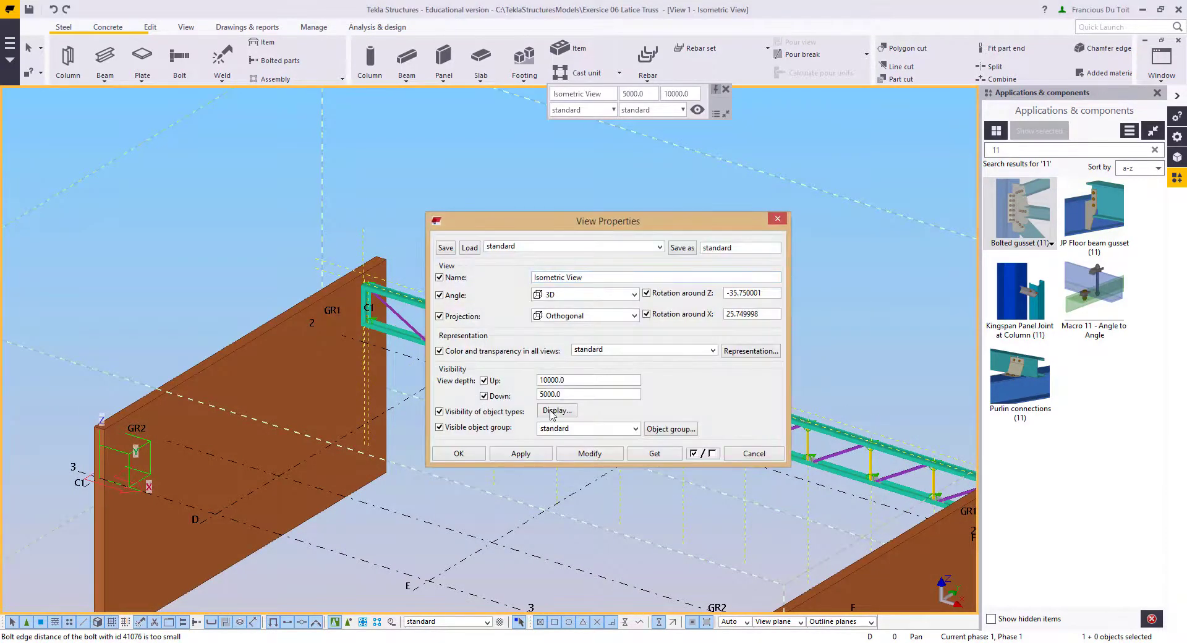
click(557, 411)
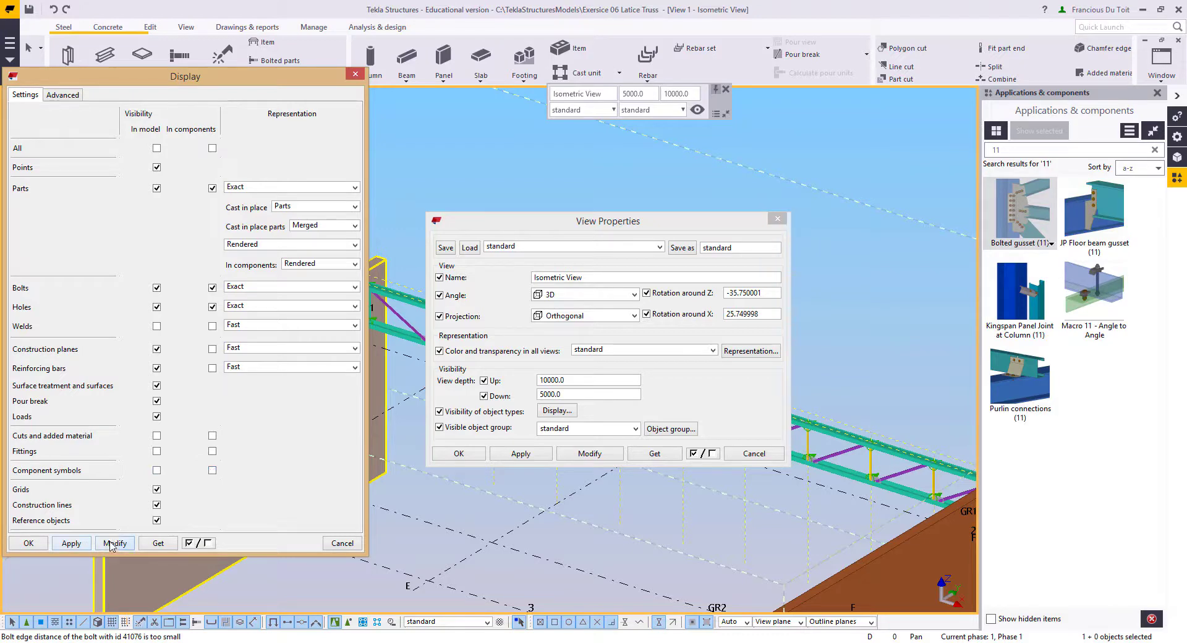
click(32, 544)
click(741, 457)
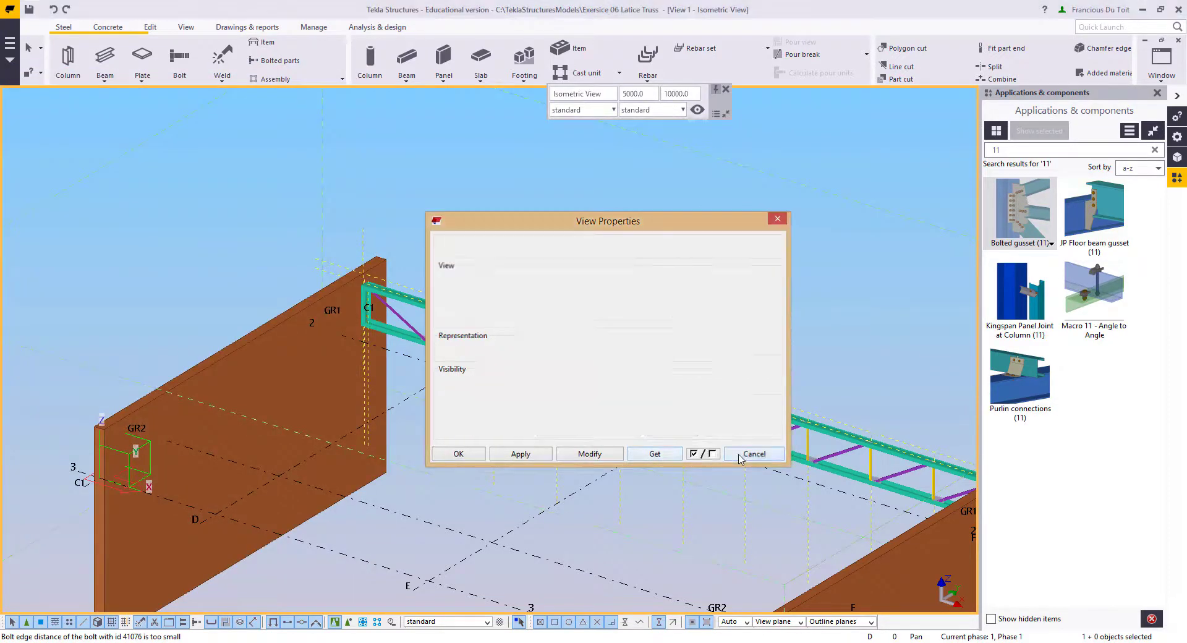
Step: Bring the truss's end connection at the gridline F wall into close view and turn on assembly selection
scroll(512, 430, down, 2)
ctrl+middle_drag(505, 437, 717, 420)
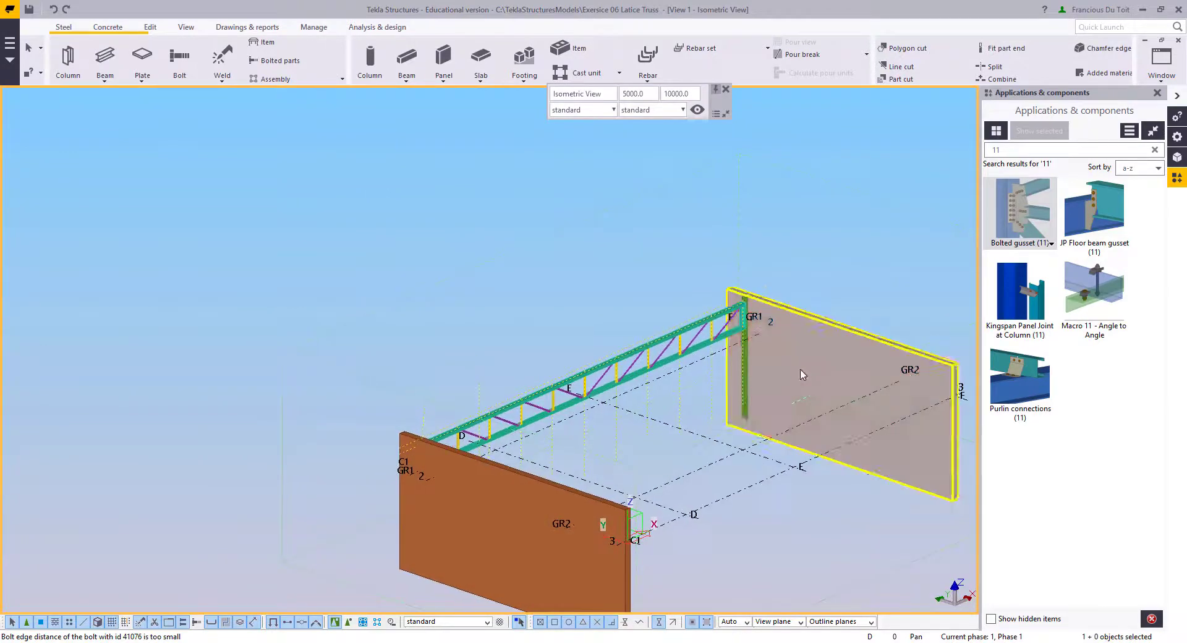
scroll(779, 322, up, 3)
scroll(770, 292, up, 3)
right_click(341, 187)
click(421, 195)
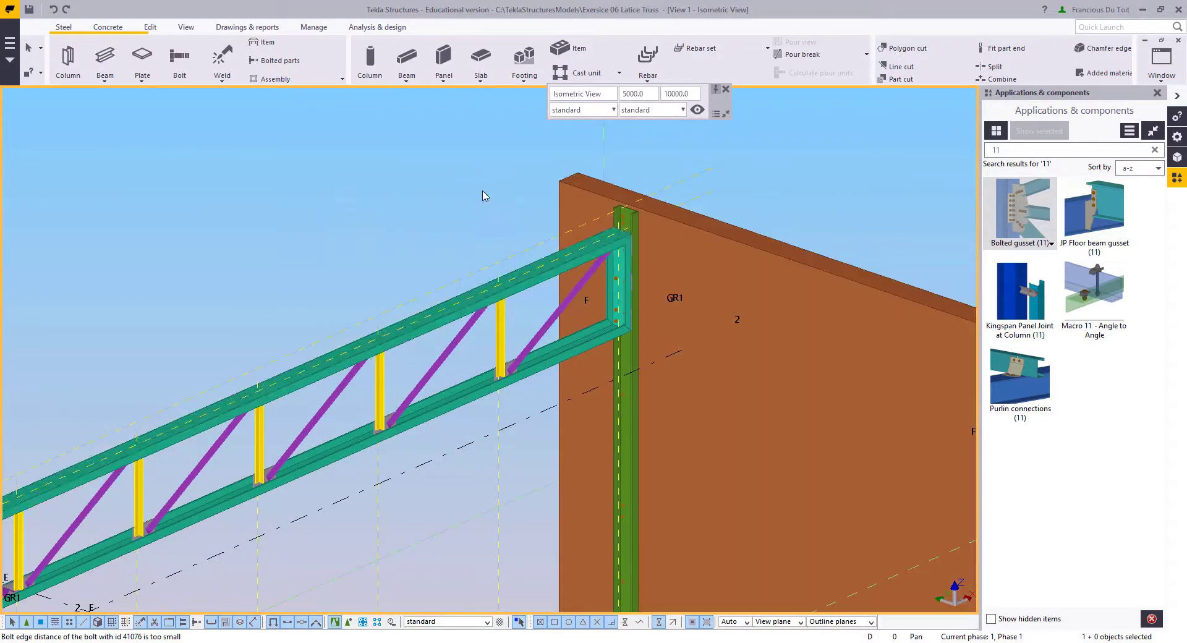
middle_drag(679, 239, 598, 381)
scroll(598, 380, up, 1)
scroll(440, 353, up, 5)
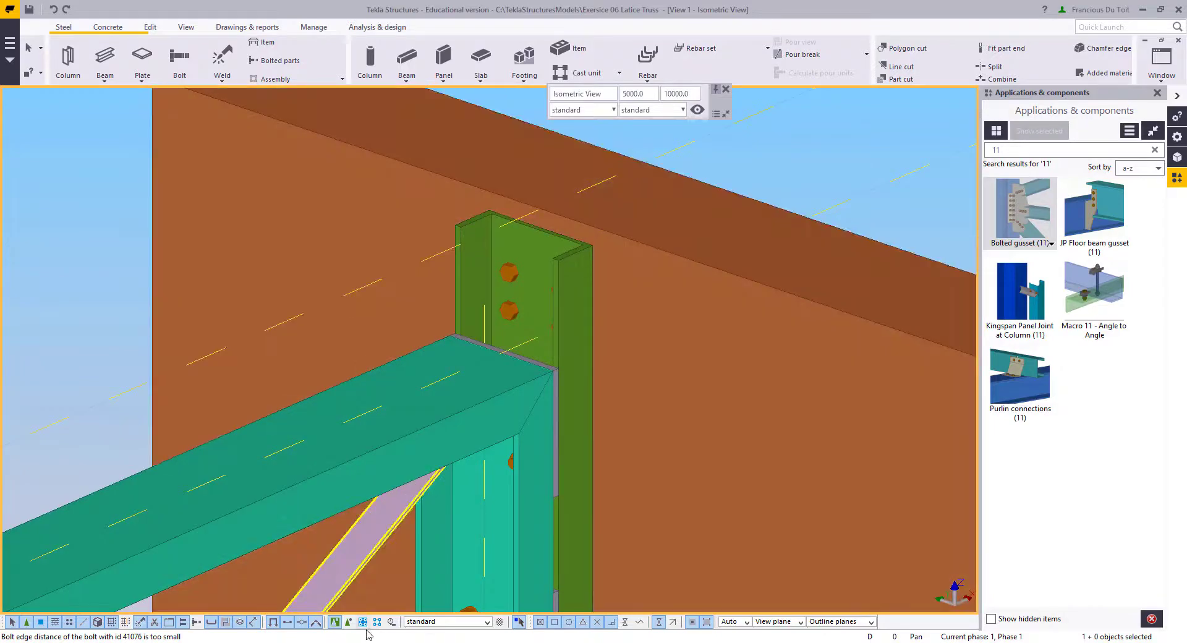
click(364, 625)
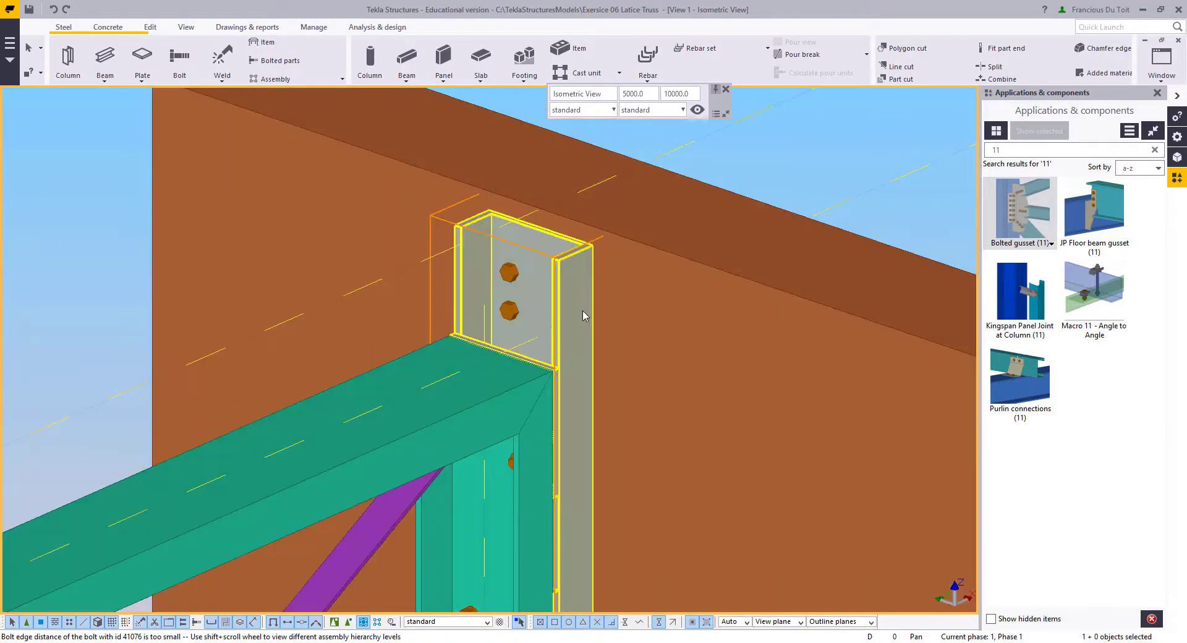
Step: Copy the truss assembly and its upright at the gridline F wall from GR1 to GR2, and expand the work area to include them
click(583, 313)
scroll(559, 450, down, 2)
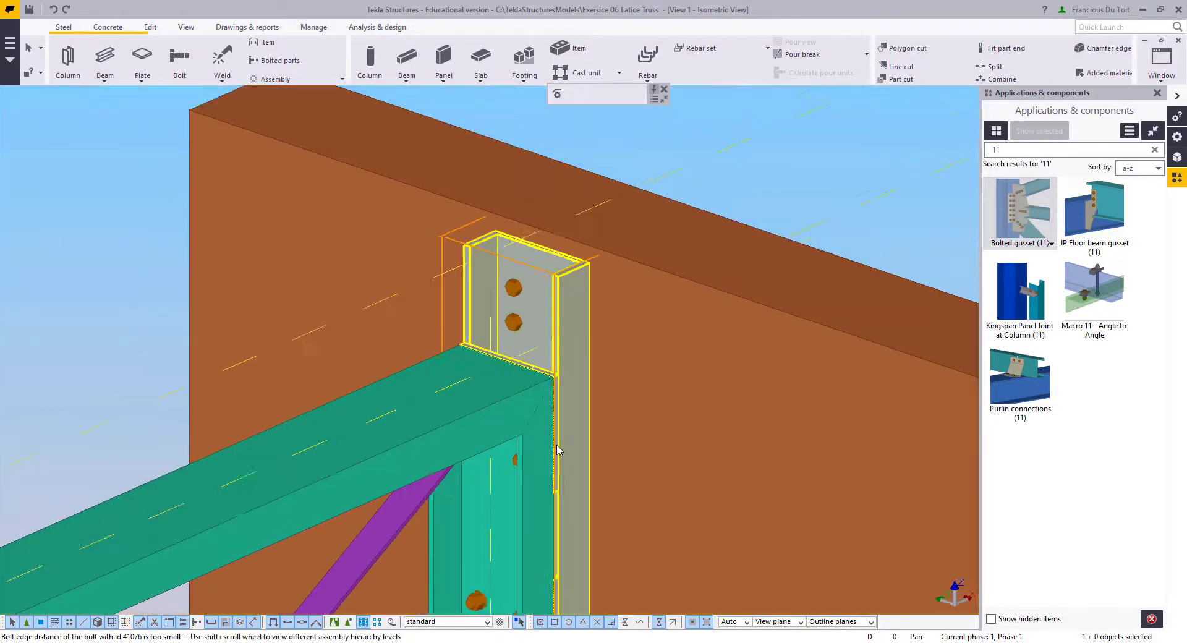
middle_drag(247, 494, 382, 321)
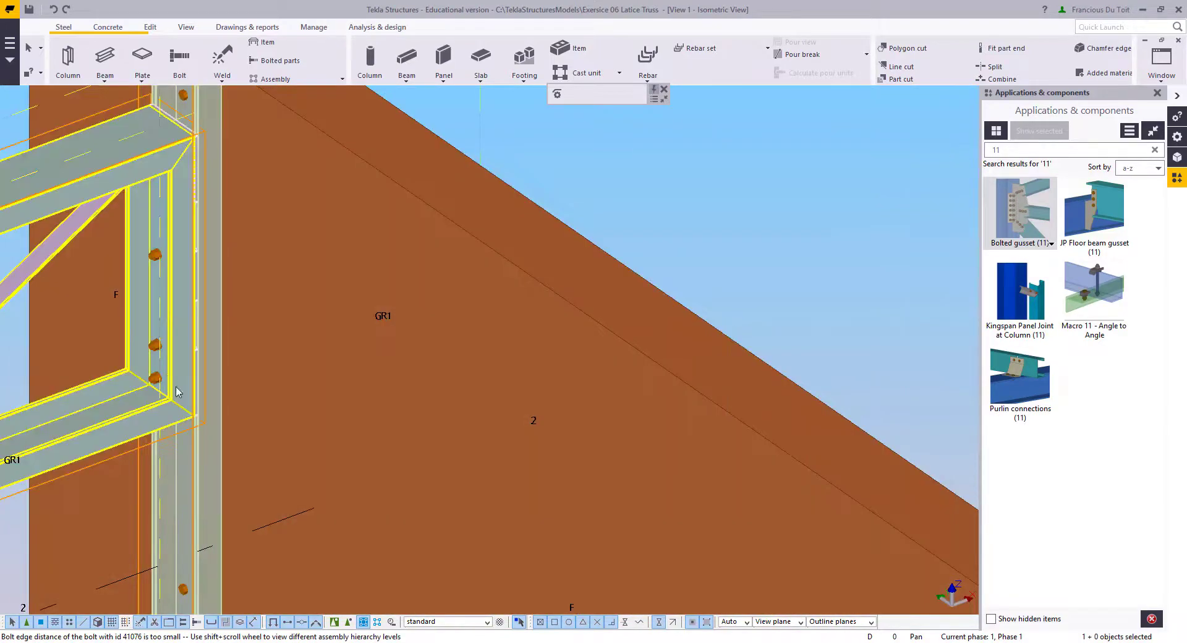
click(142, 421)
scroll(141, 421, down, 10)
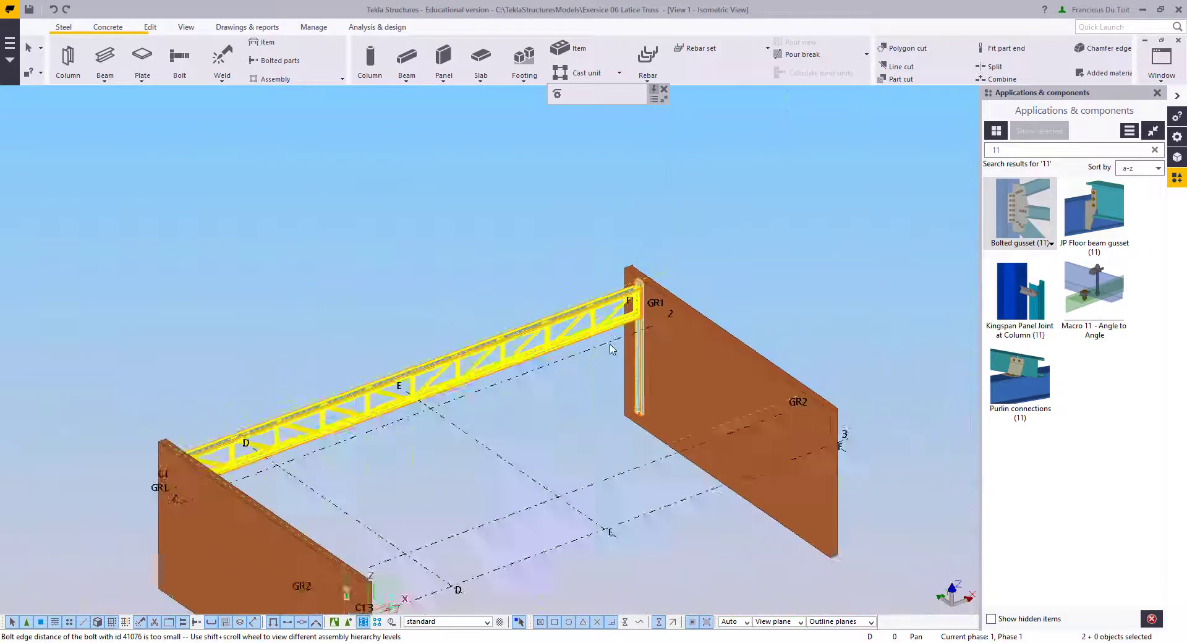
ctrl+middle_drag(331, 352, 569, 396)
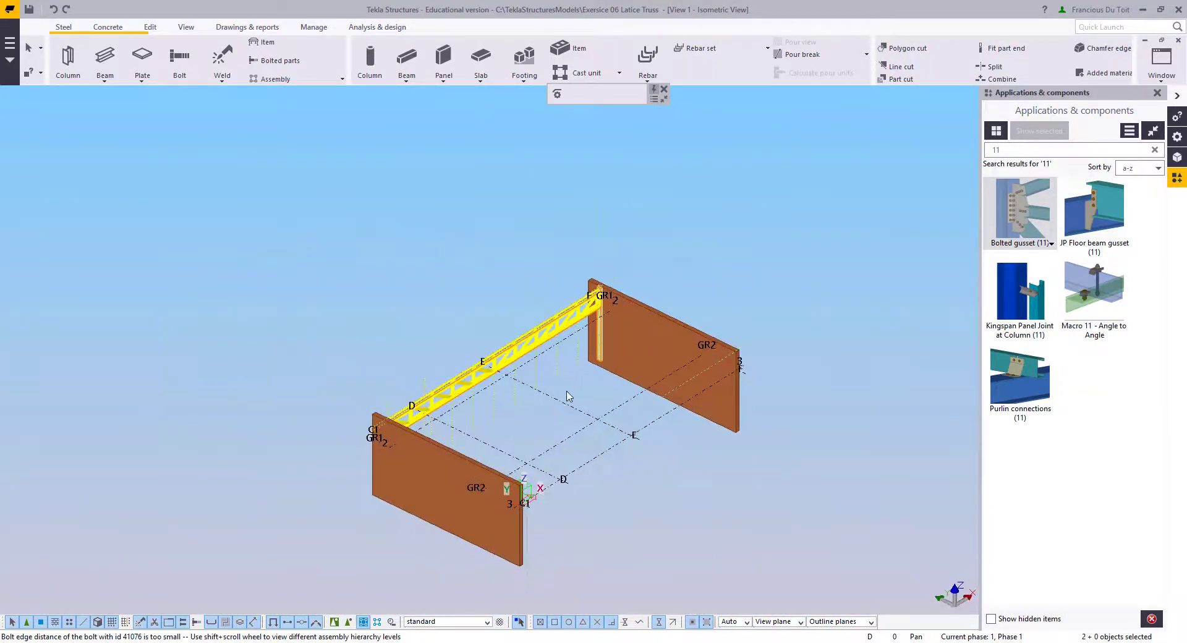
key(ctrl+p)
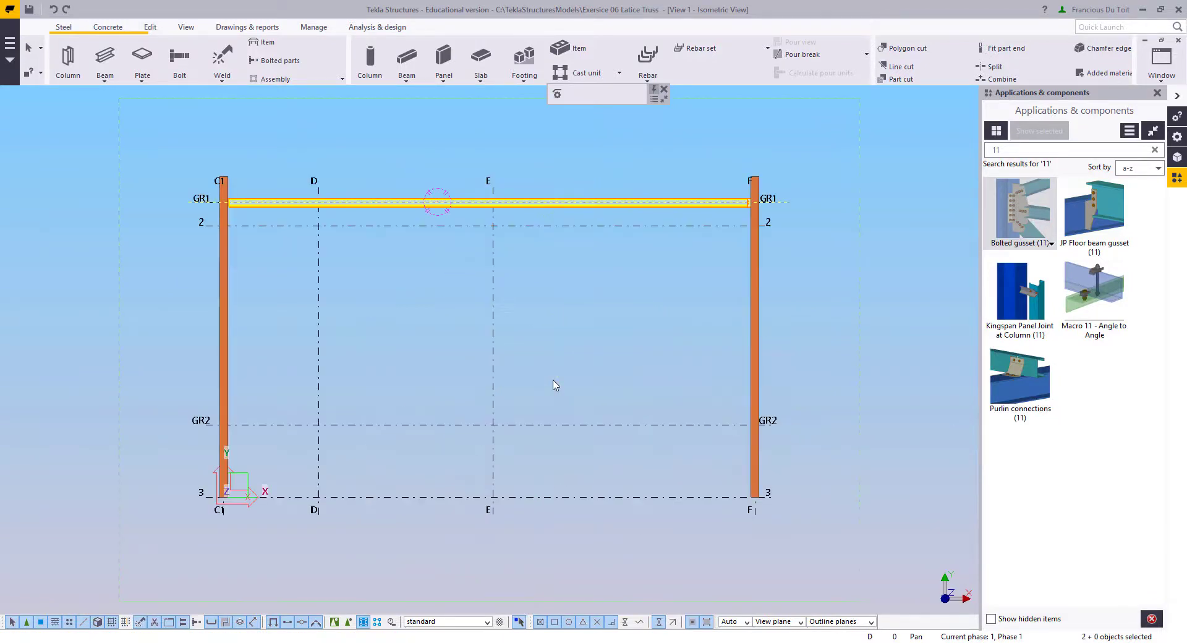
right_click(442, 177)
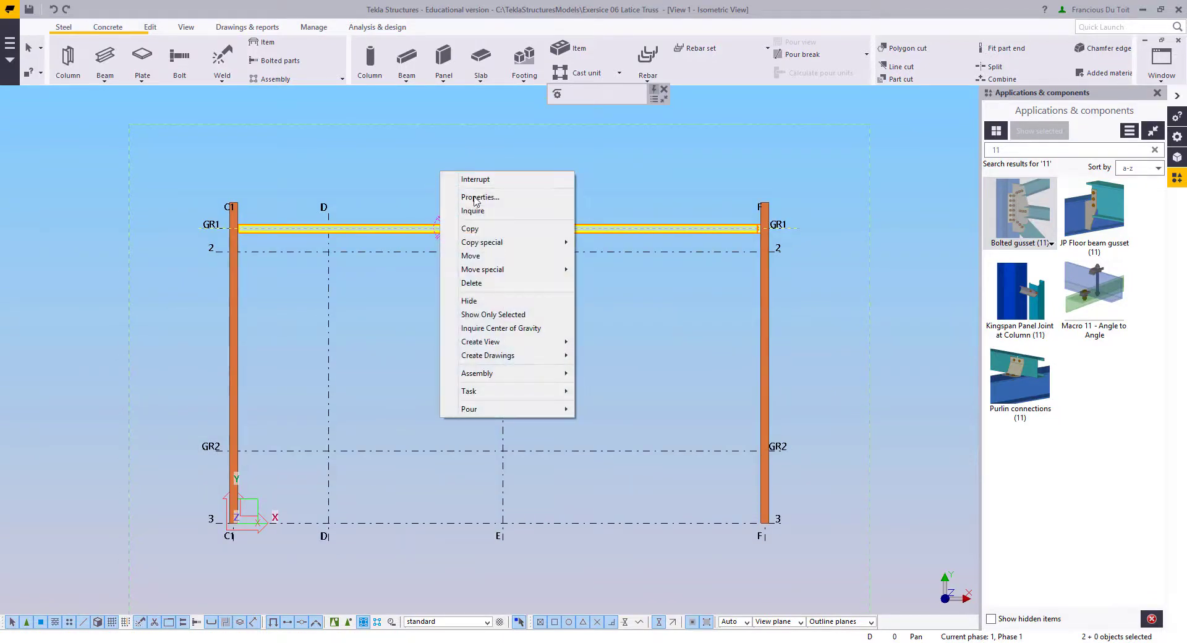
click(470, 229)
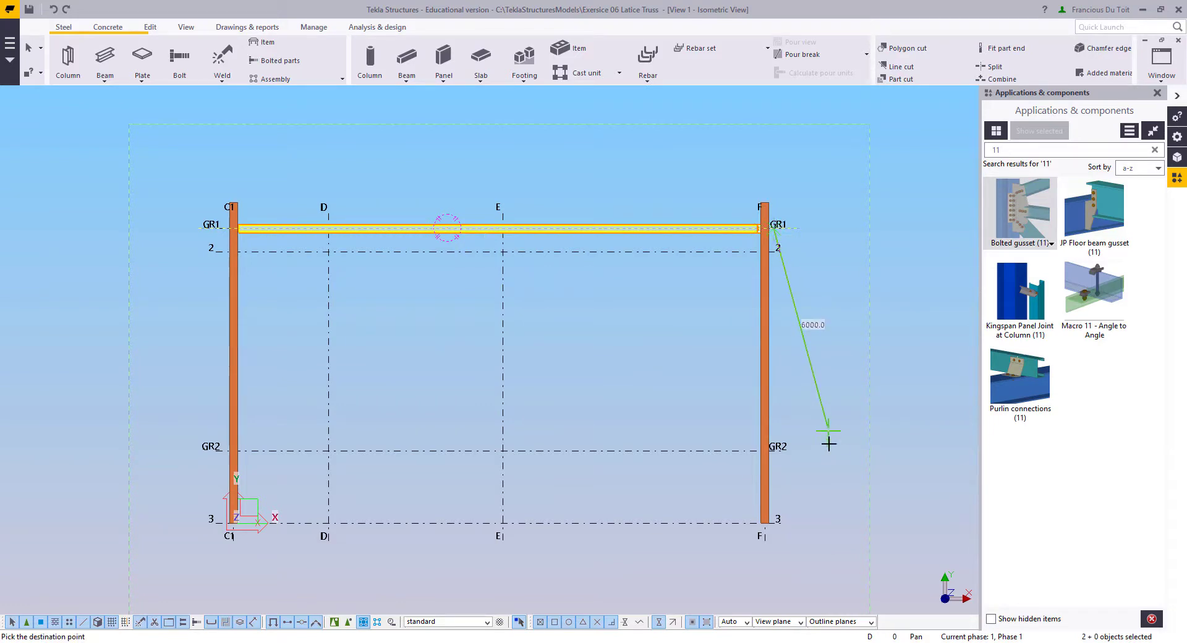
scroll(789, 450, up, 5)
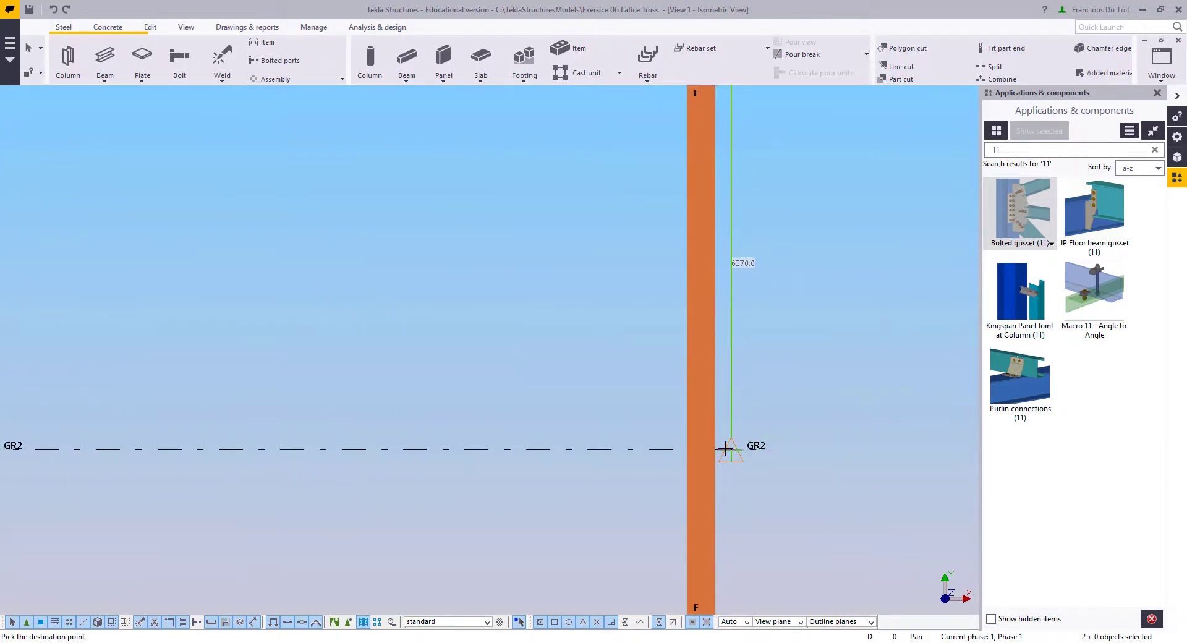
click(729, 455)
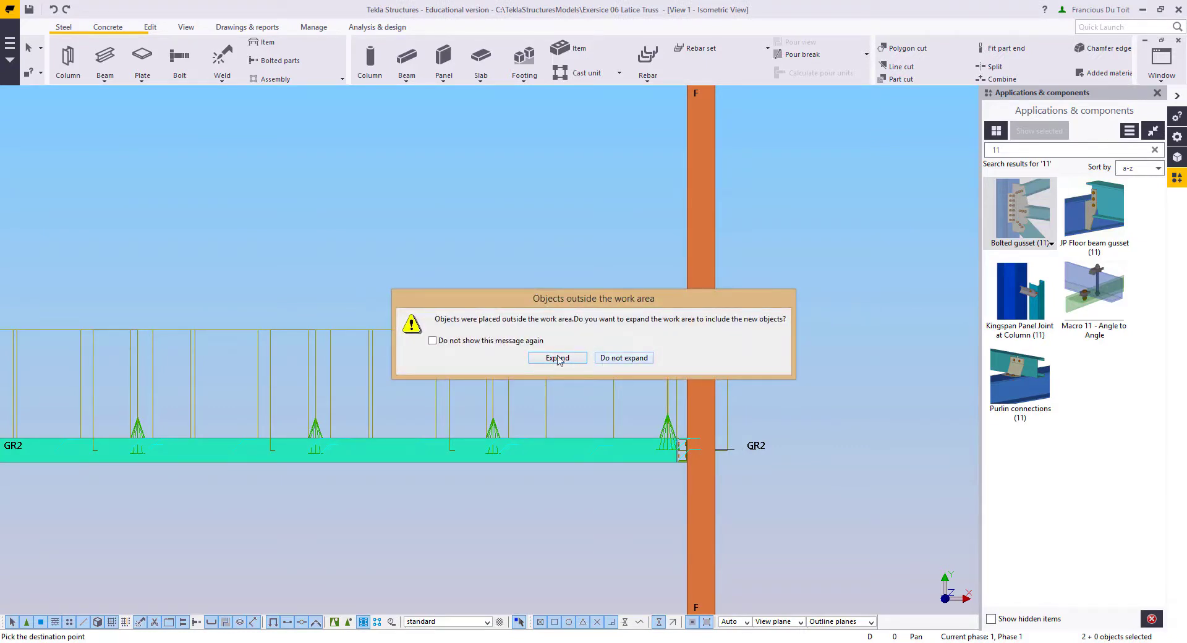
click(558, 358)
right_click(401, 211)
click(427, 218)
click(465, 325)
Step: Return the Isometric View from plan to 3D and redraw it
scroll(494, 358, down, 3)
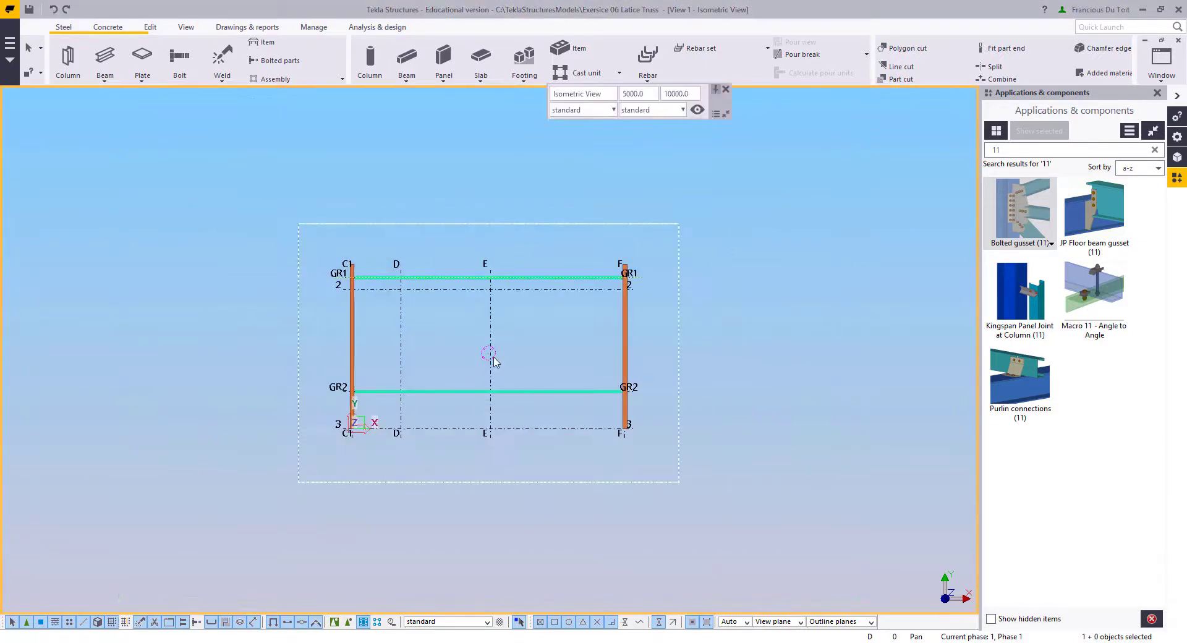
ctrl+middle_drag(494, 357, 600, 188)
scroll(518, 342, up, 3)
right_click(553, 301)
click(572, 308)
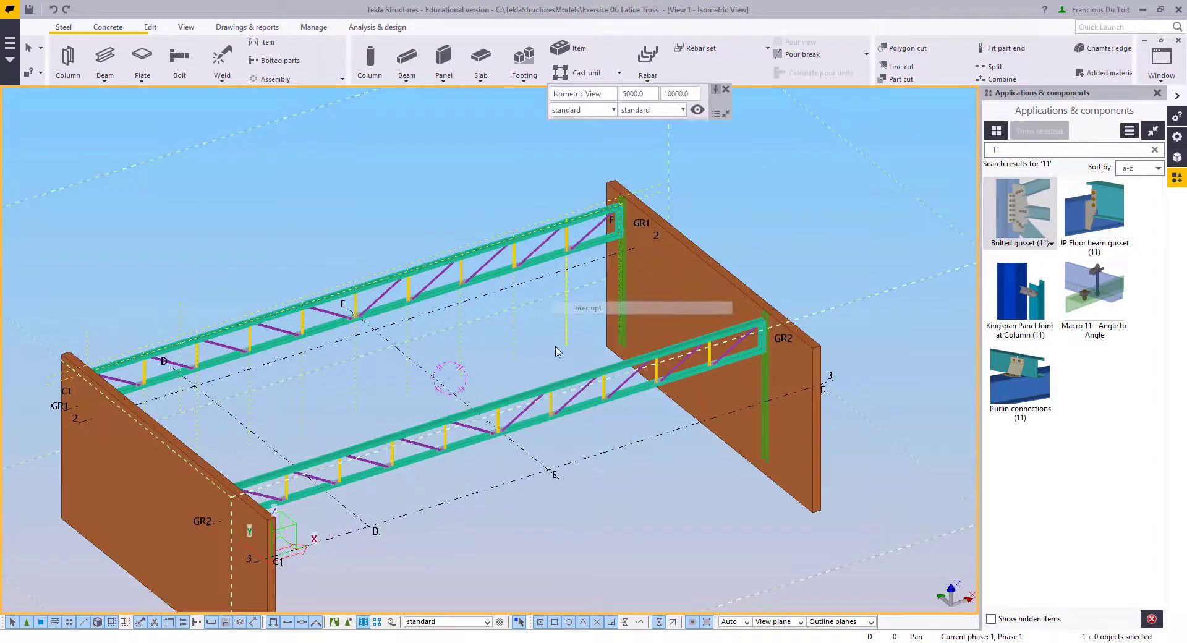
click(1176, 59)
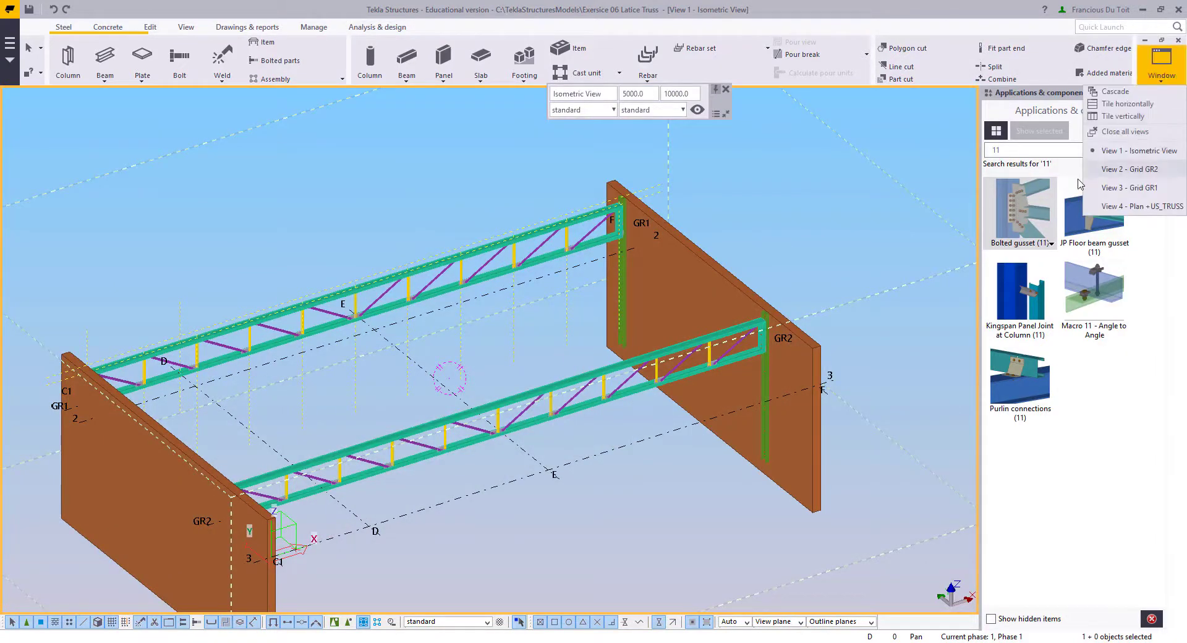
click(856, 241)
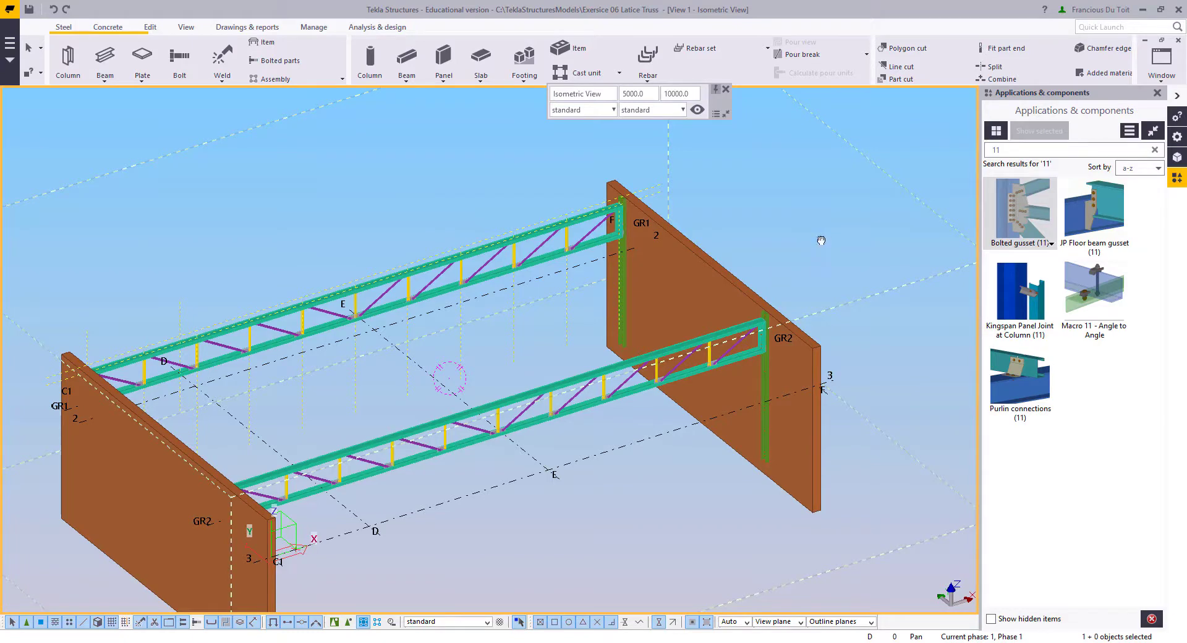
drag(821, 241, 758, 266)
right_click(722, 229)
click(760, 299)
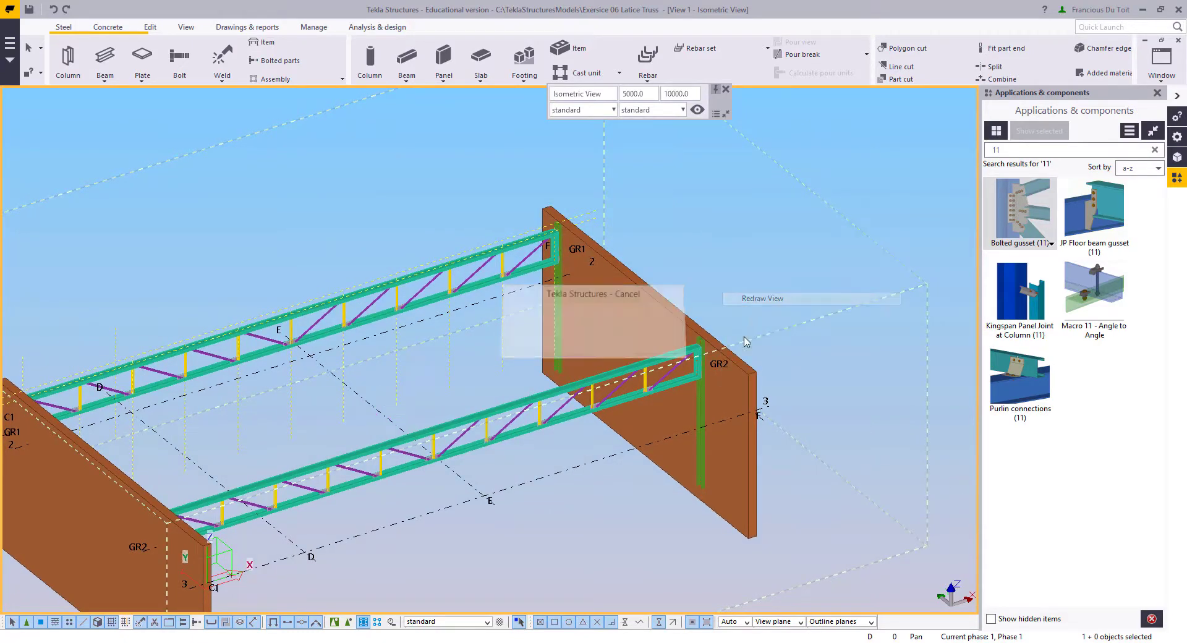
Step: Examine the original and copied trusses between the two walls in 3D, including the chords and the uprights at gridline F
scroll(711, 297, down, 5)
scroll(792, 315, up, 3)
ctrl+middle_drag(792, 316, 817, 318)
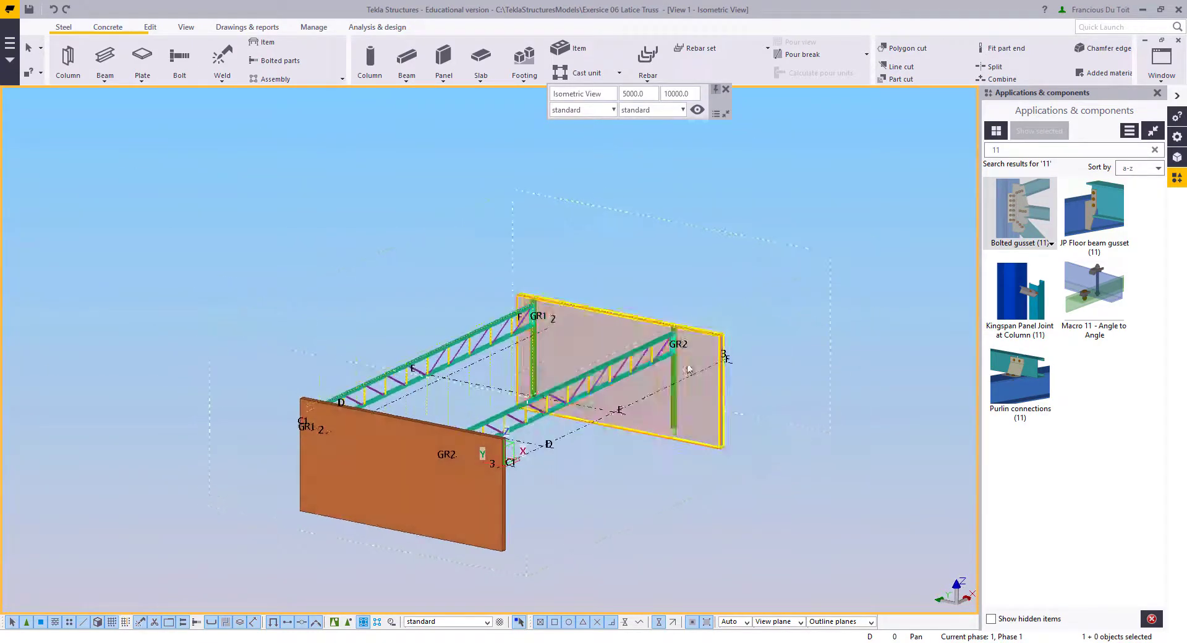
scroll(690, 372, up, 3)
ctrl+middle_drag(690, 373, 481, 315)
middle_drag(266, 412, 395, 180)
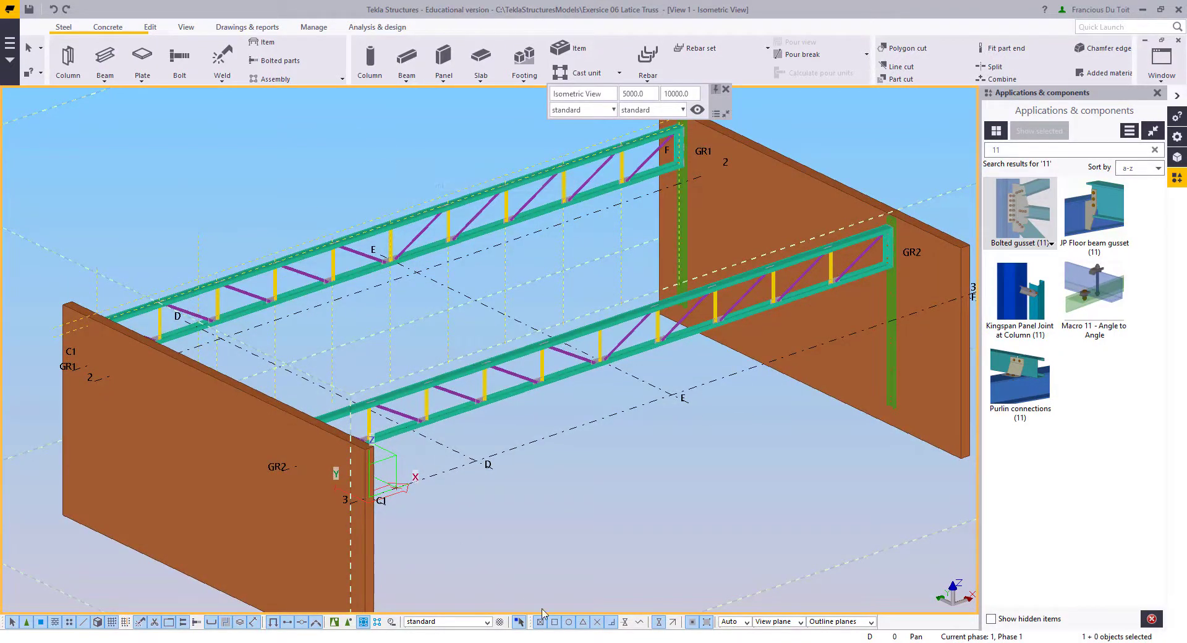
click(529, 350)
middle_drag(687, 433, 702, 490)
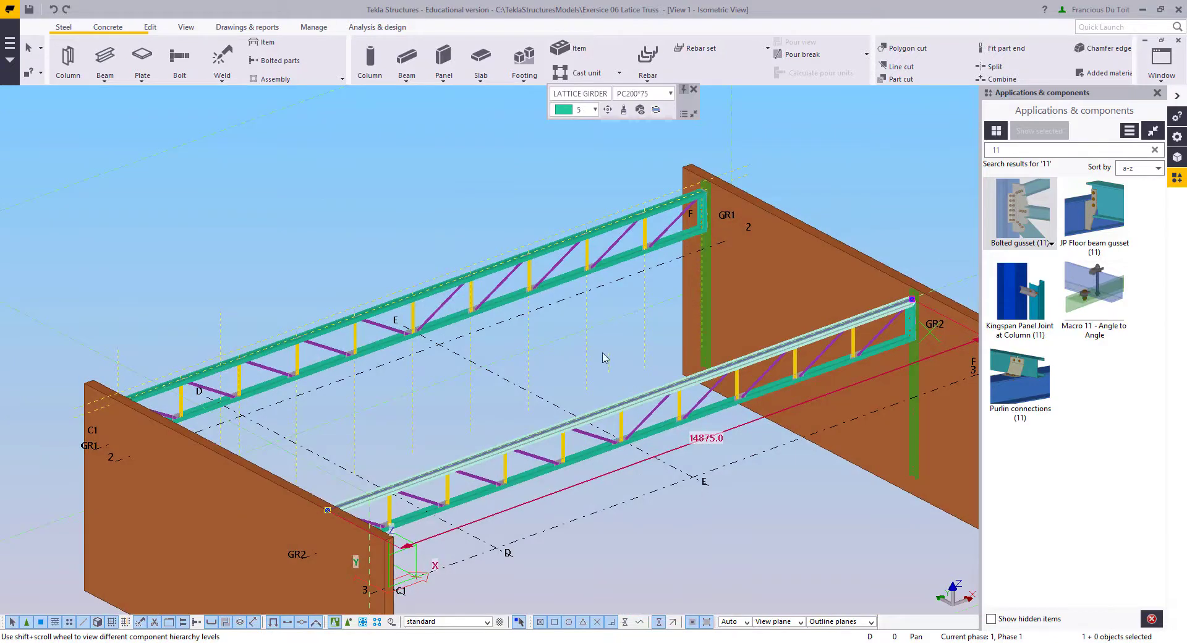
click(563, 368)
ctrl+middle_drag(641, 362, 503, 385)
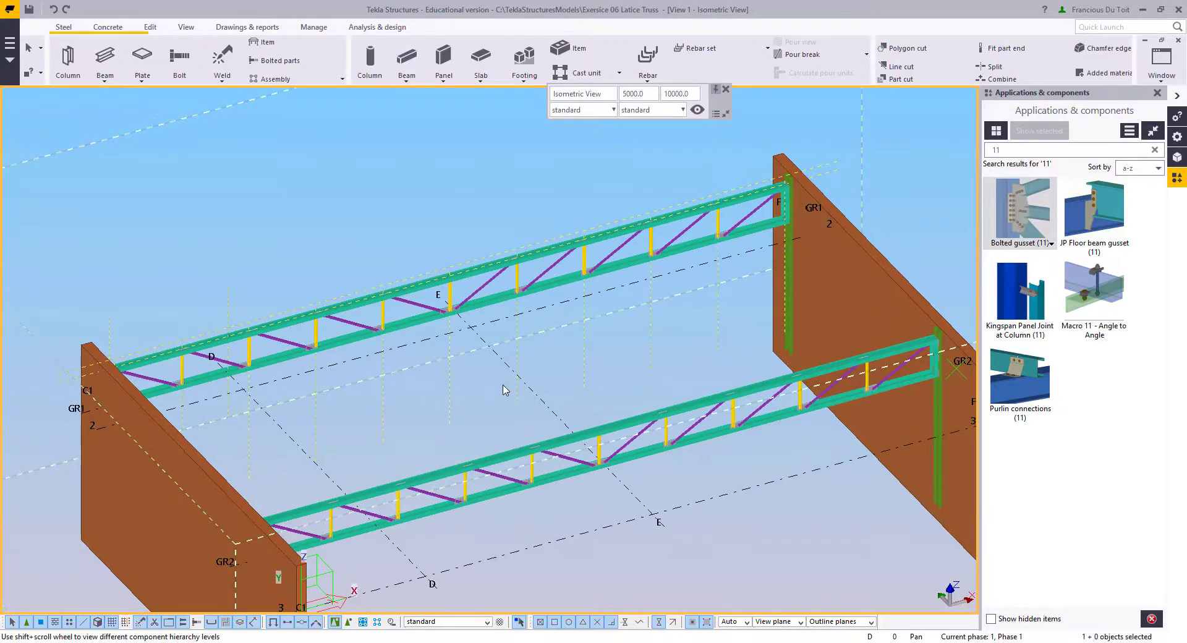
scroll(518, 380, up, 2)
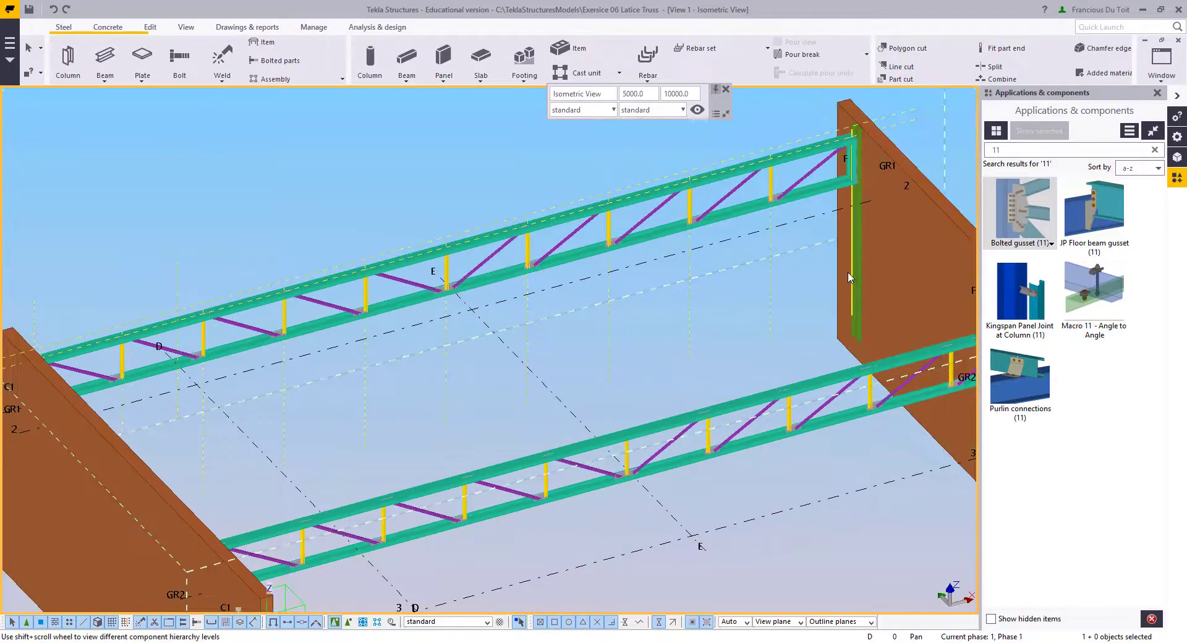
middle_drag(864, 419, 731, 453)
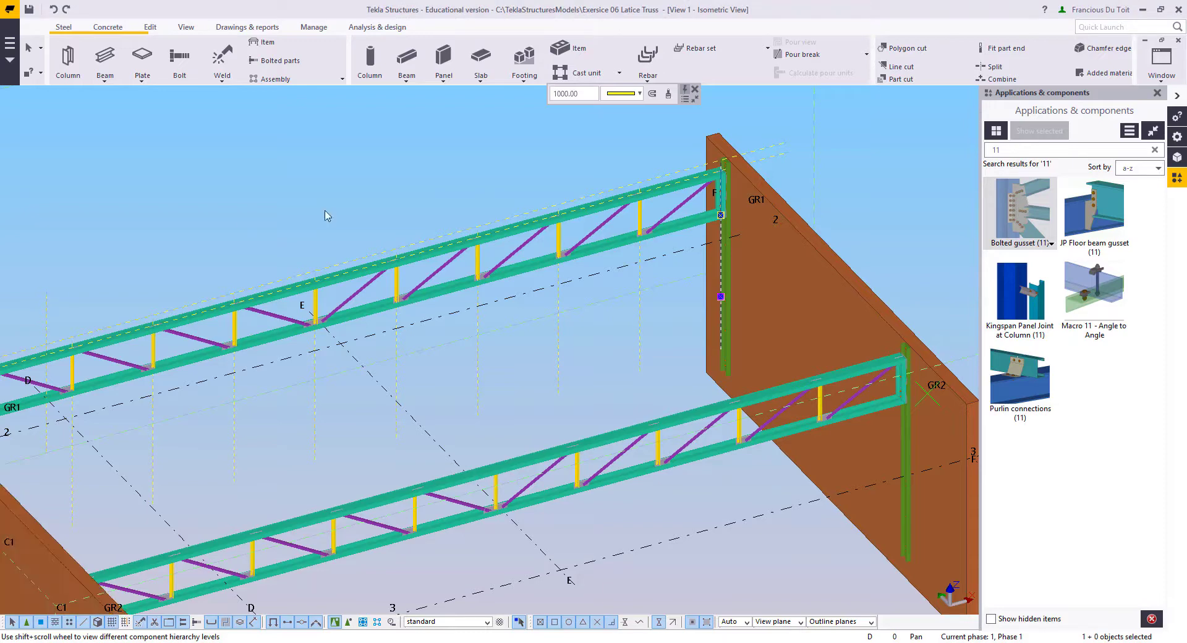
middle_drag(490, 219, 652, 195)
ctrl+middle_drag(546, 344, 545, 351)
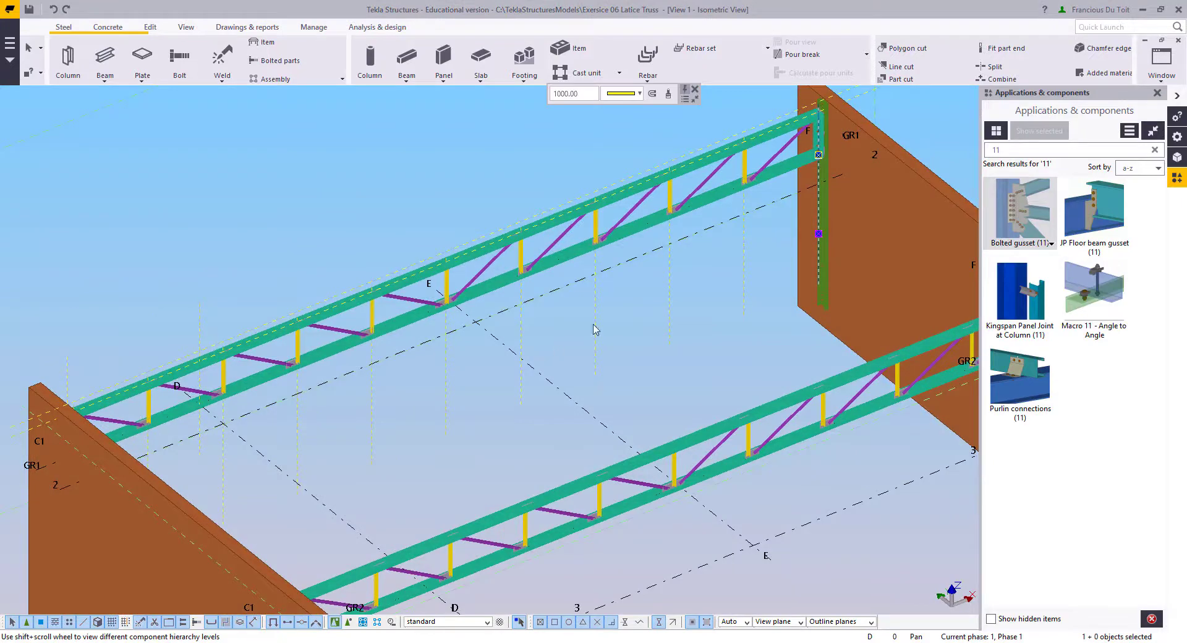
Step: Model an L60*60*6 lacing beam about 6570 mm long in plan between the GR1 and GR2 trusses, between gridlines E and F
key(ctrl+p)
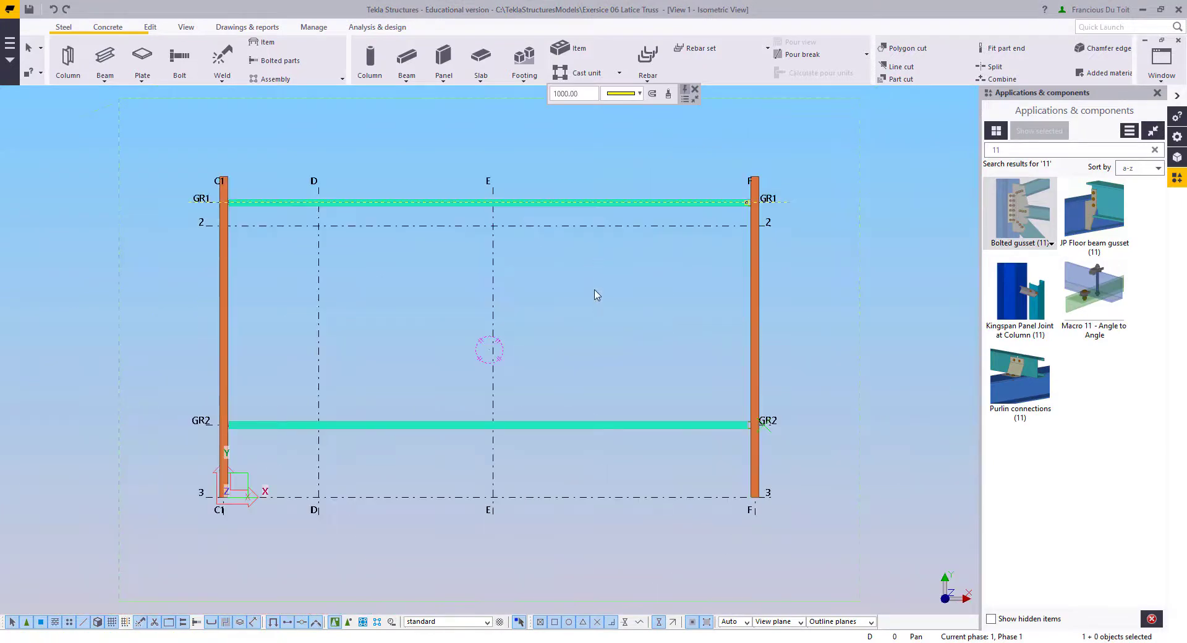
scroll(528, 331, up, 6)
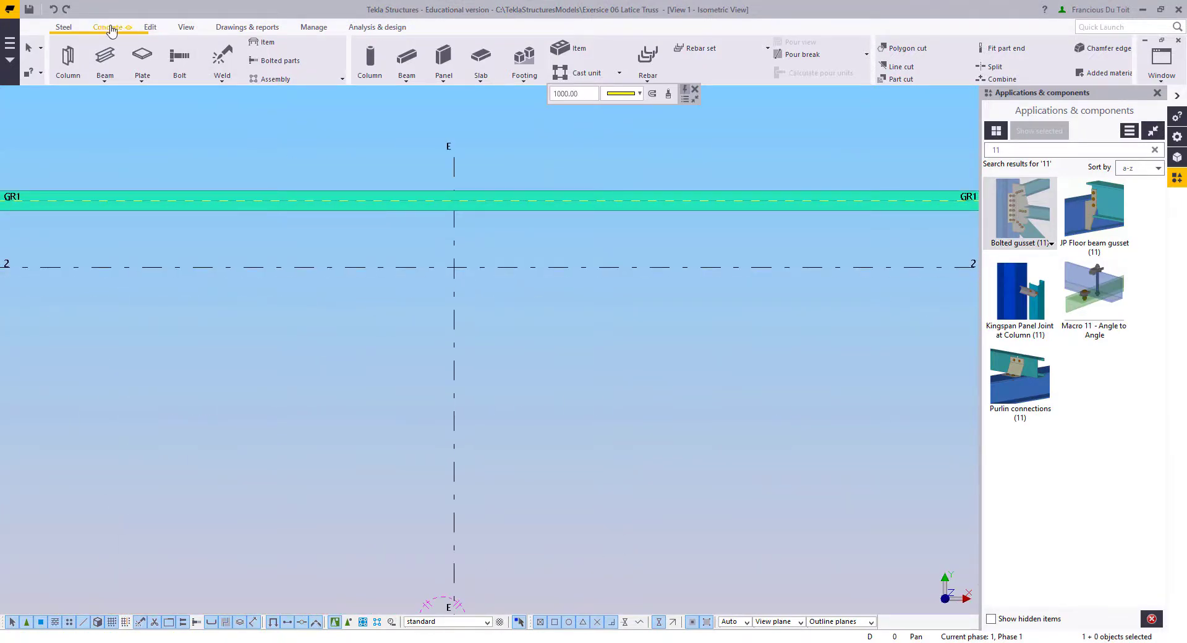
click(105, 57)
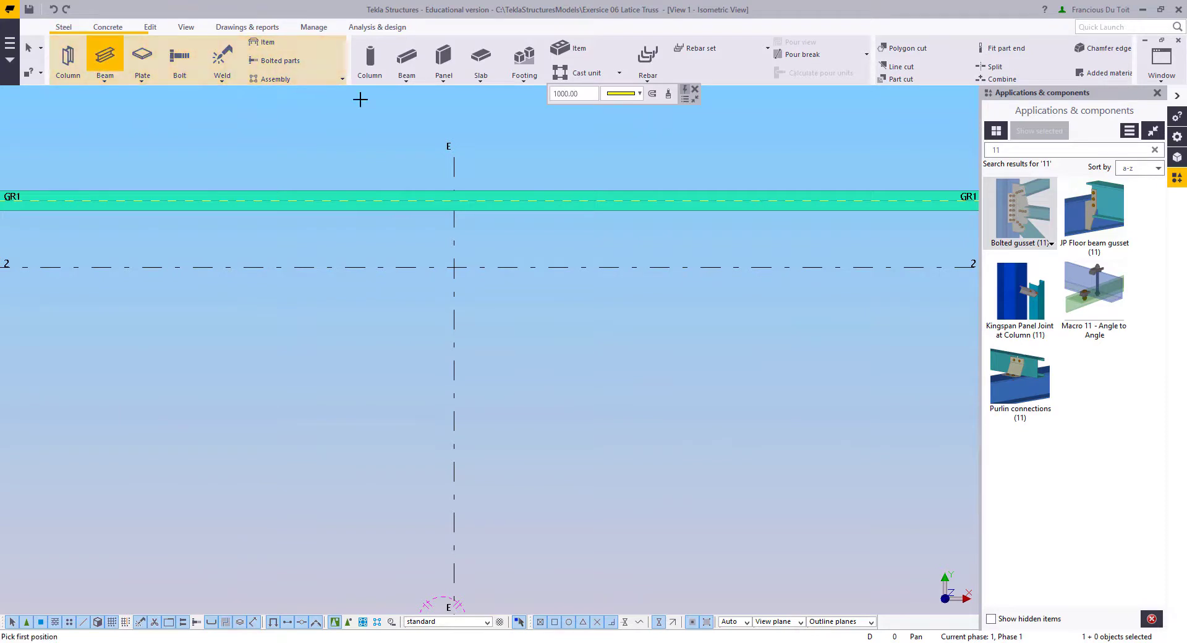
scroll(560, 225, down, 3)
middle_drag(584, 350, 628, 206)
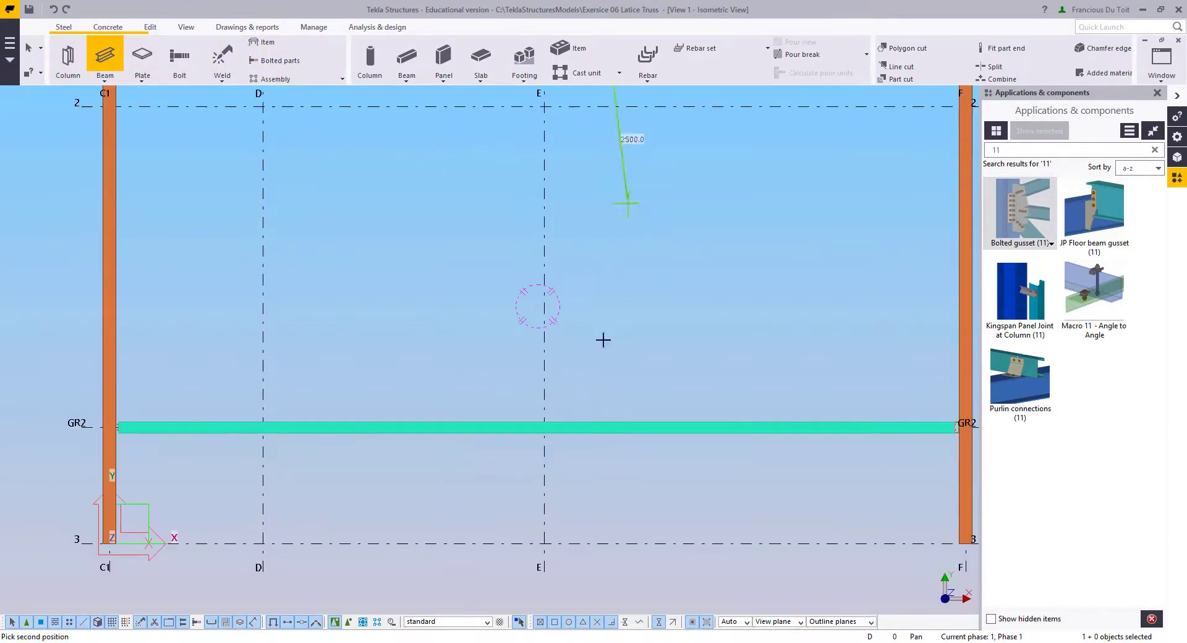
click(609, 436)
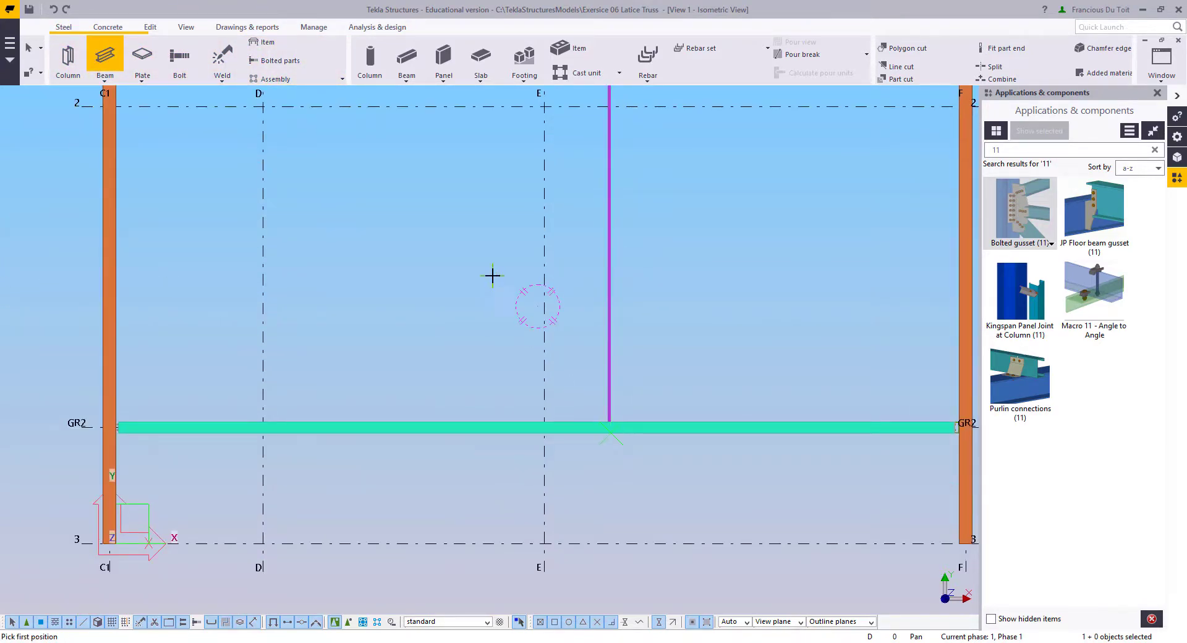
key(Escape)
scroll(602, 347, down, 3)
key(ctrl+p)
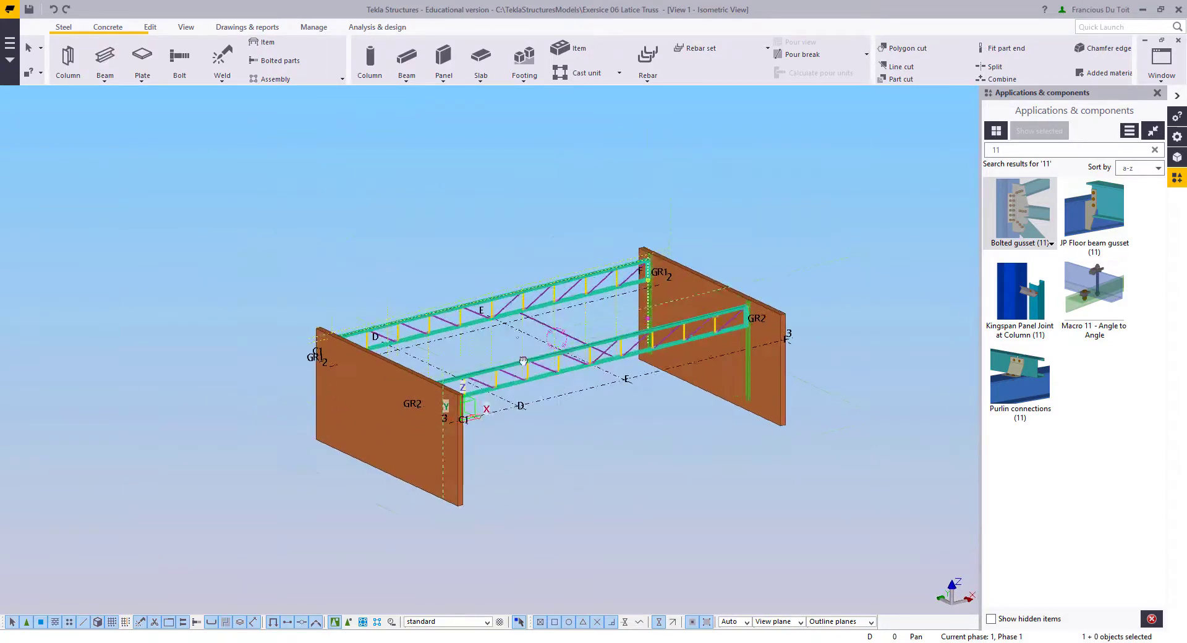
Step: Move the new lacing beam in the Grid GR1 view from the bottom chord to the top chord, above the first post past gridline E
scroll(587, 351, up, 6)
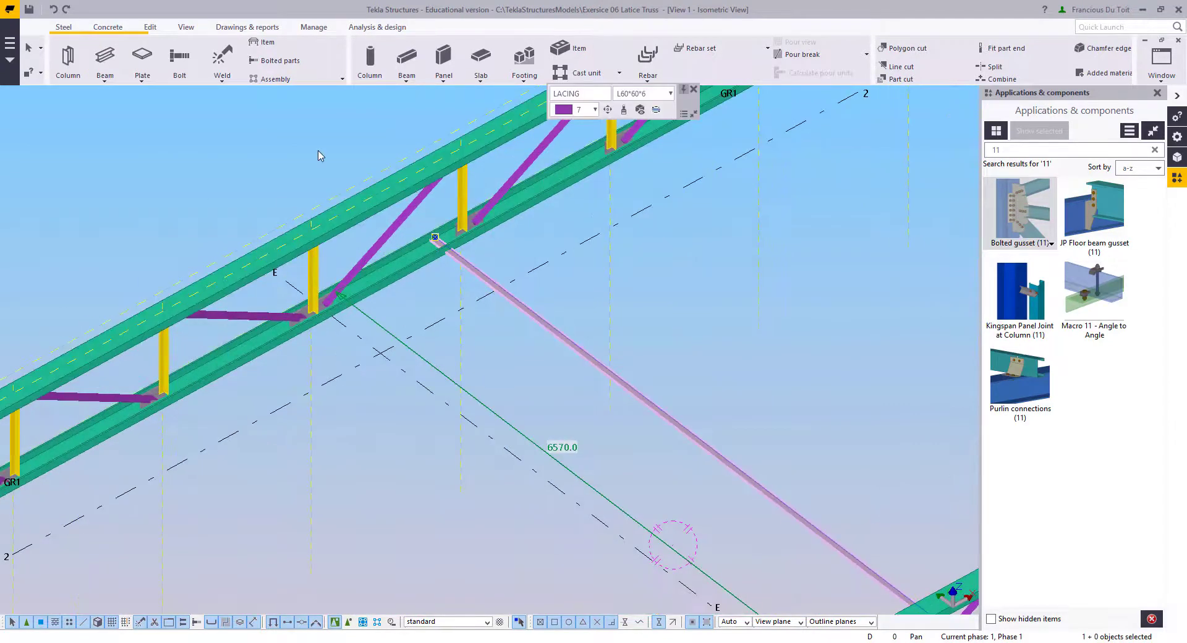
click(1162, 59)
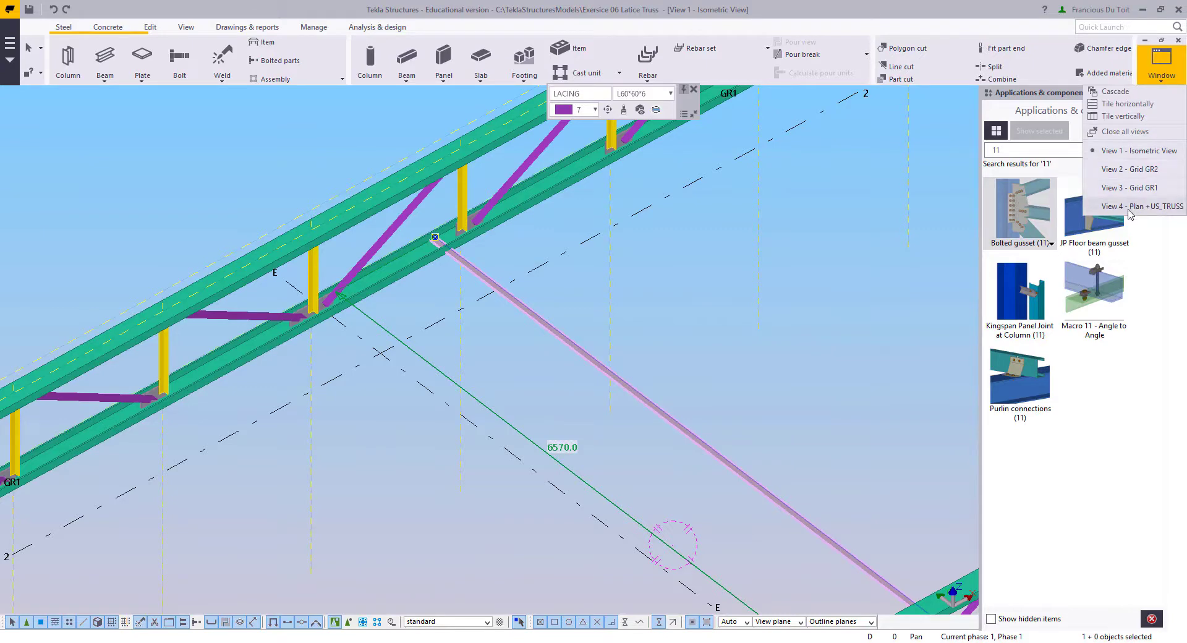
click(1131, 188)
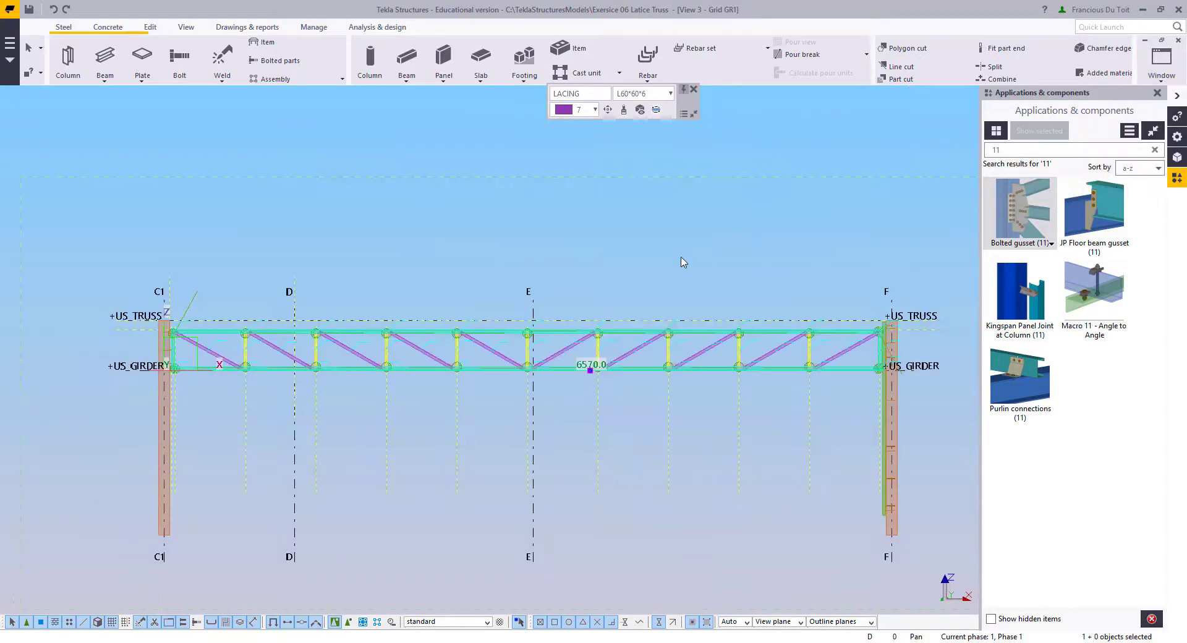
scroll(617, 366, up, 5)
right_click(594, 403)
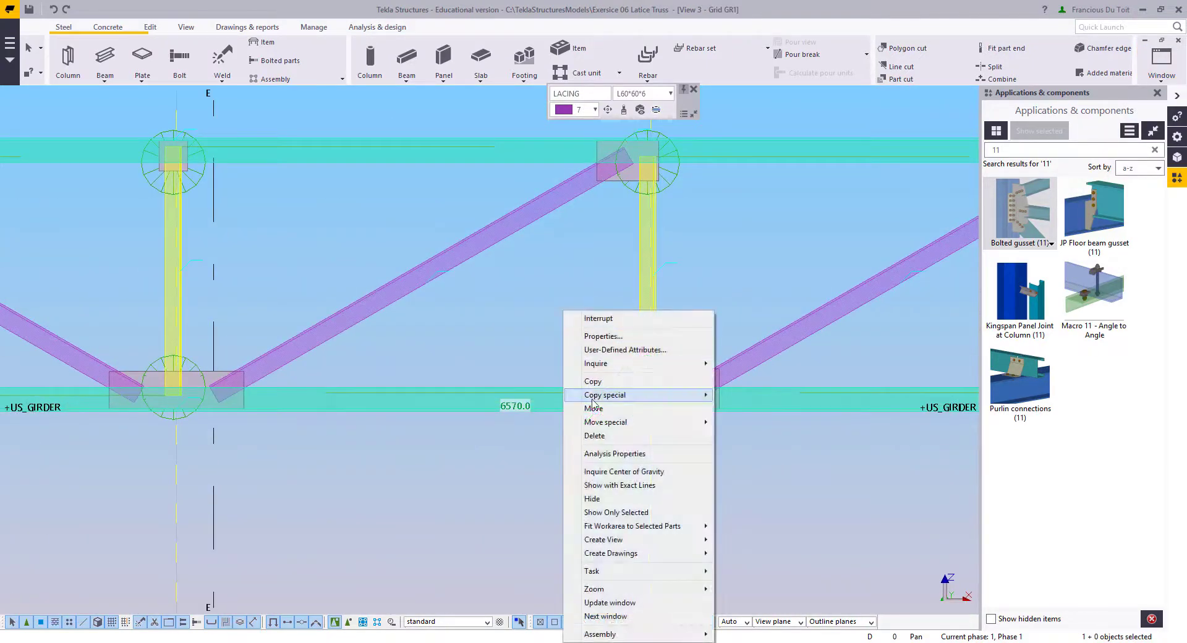
click(598, 406)
scroll(597, 408, up, 2)
scroll(463, 225, down, 3)
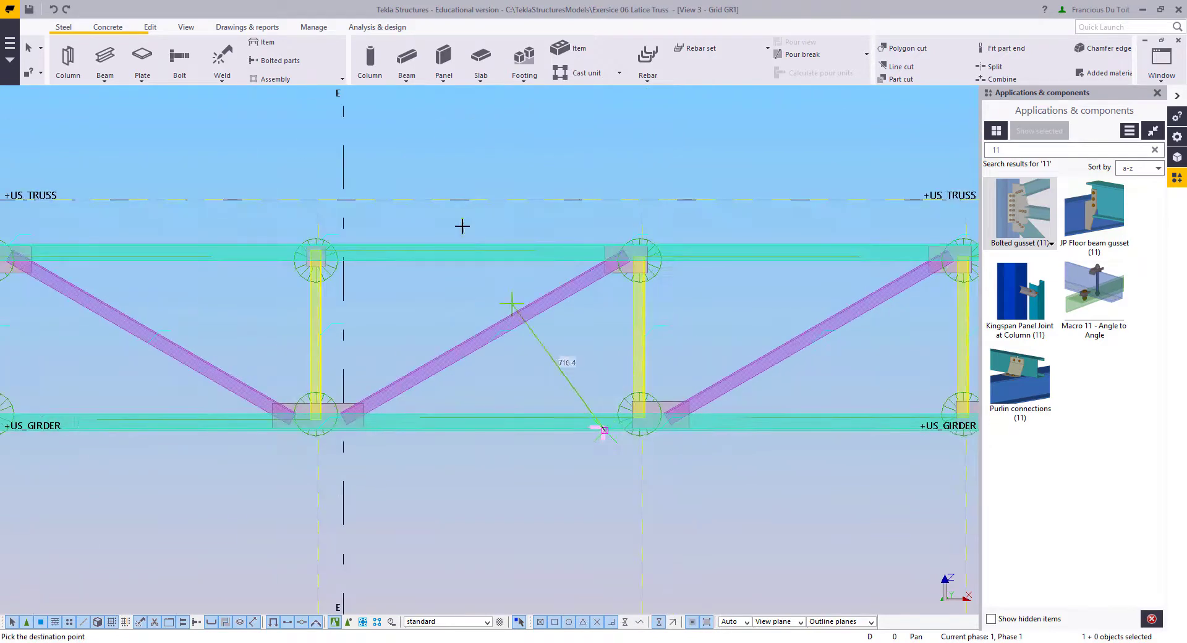
scroll(604, 239, up, 6)
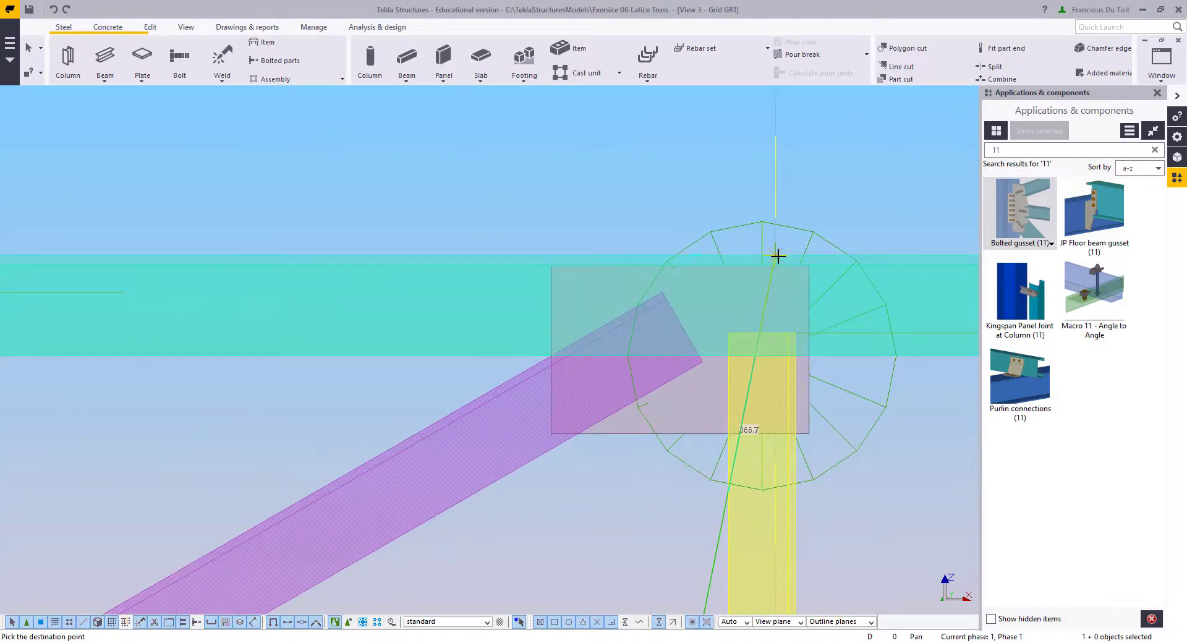
click(784, 258)
scroll(432, 392, down, 4)
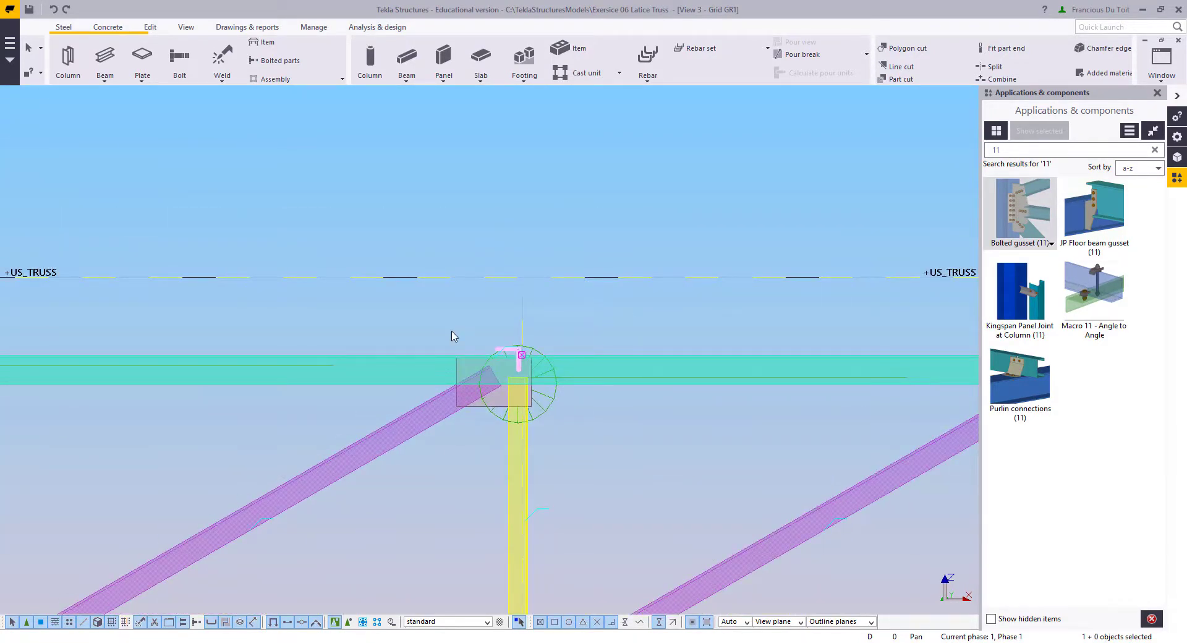
middle_drag(625, 305, 658, 253)
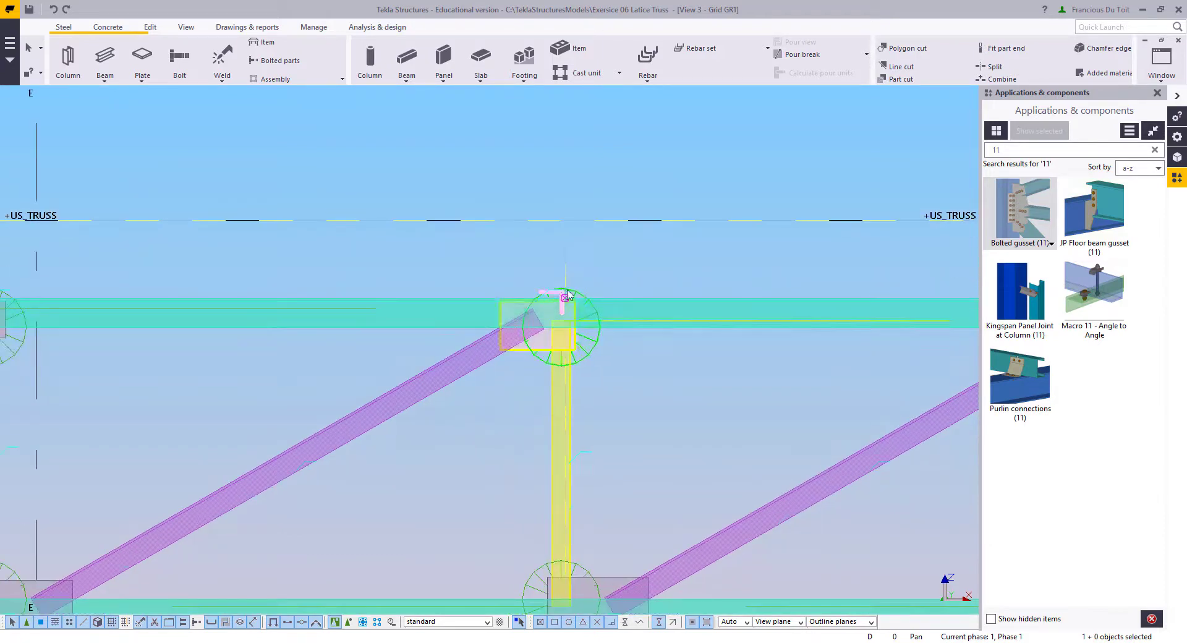
Step: Load the standard beam properties for the lacing beam above the post and set assembly prefix PU and name PURLIN
scroll(470, 279, up, 3)
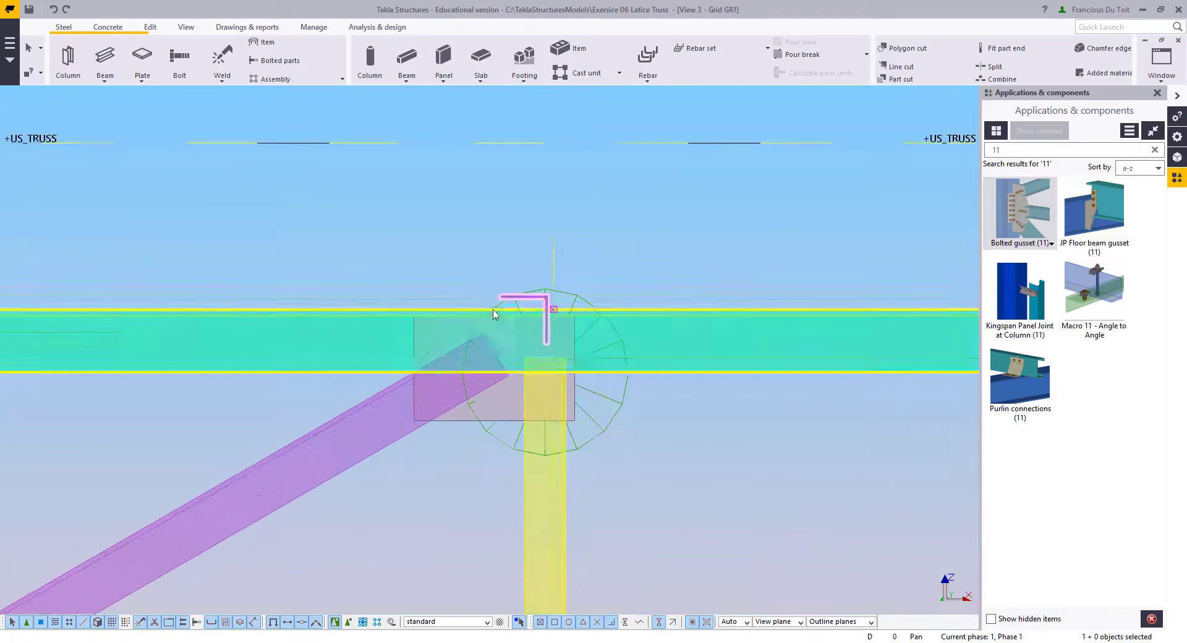
double_click(529, 306)
middle_drag(654, 264, 583, 318)
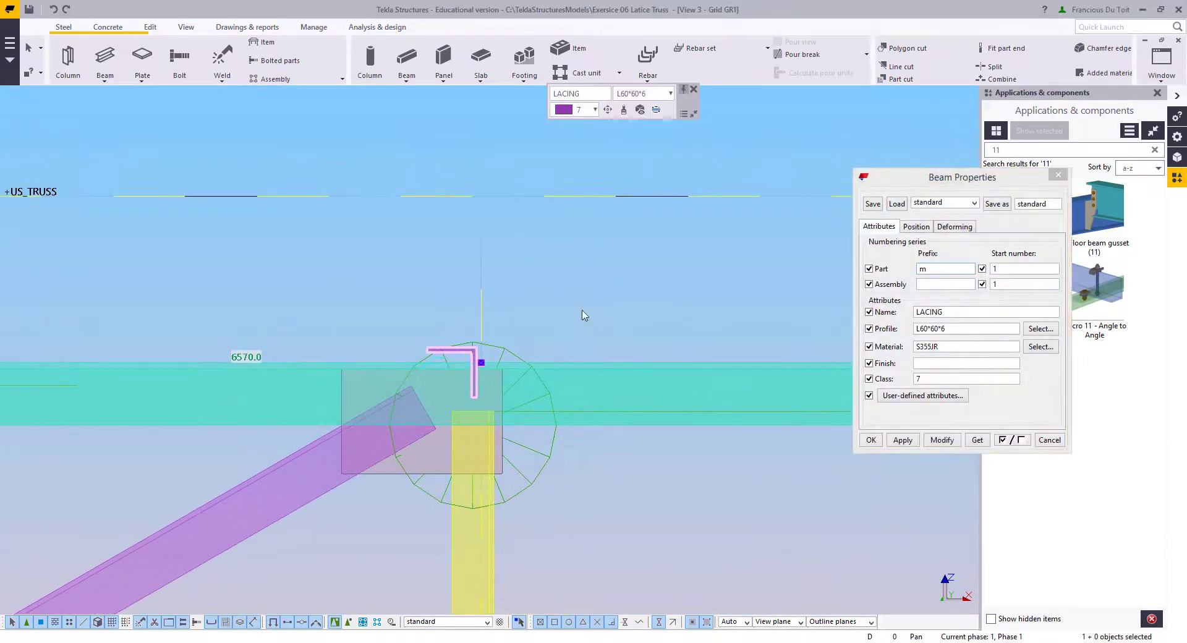
click(904, 204)
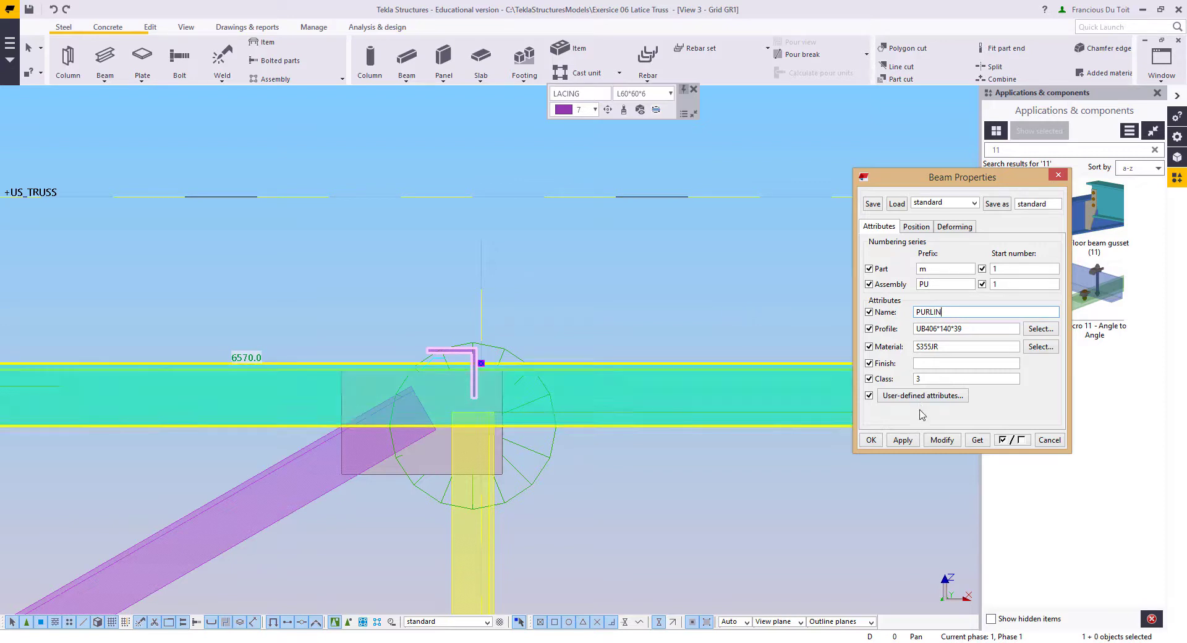
Step: Choose the PC100*50 channel from the PFC profiles and apply the purlin properties to the beam
click(1036, 329)
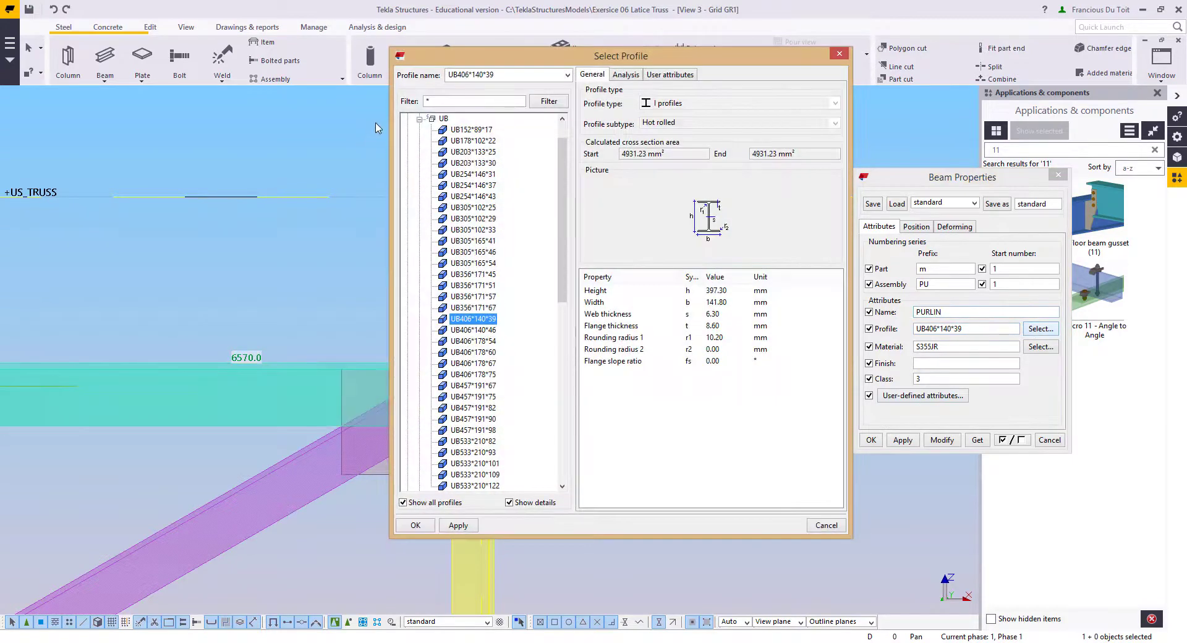
click(420, 119)
scroll(415, 149, up, 1)
click(408, 130)
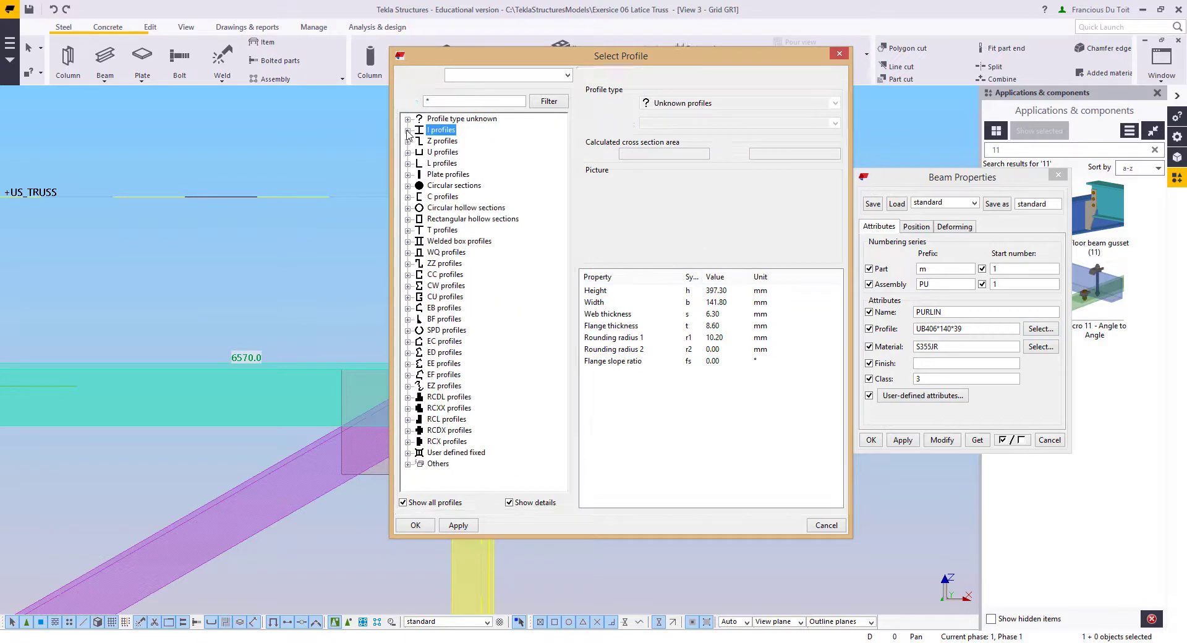
click(408, 197)
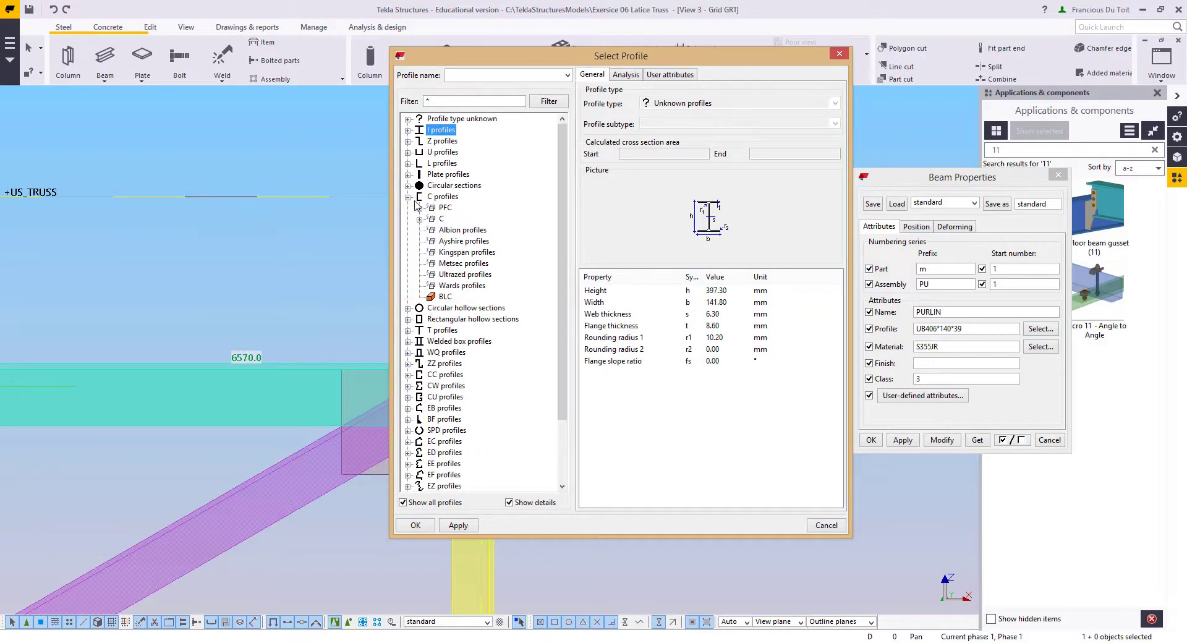
click(419, 208)
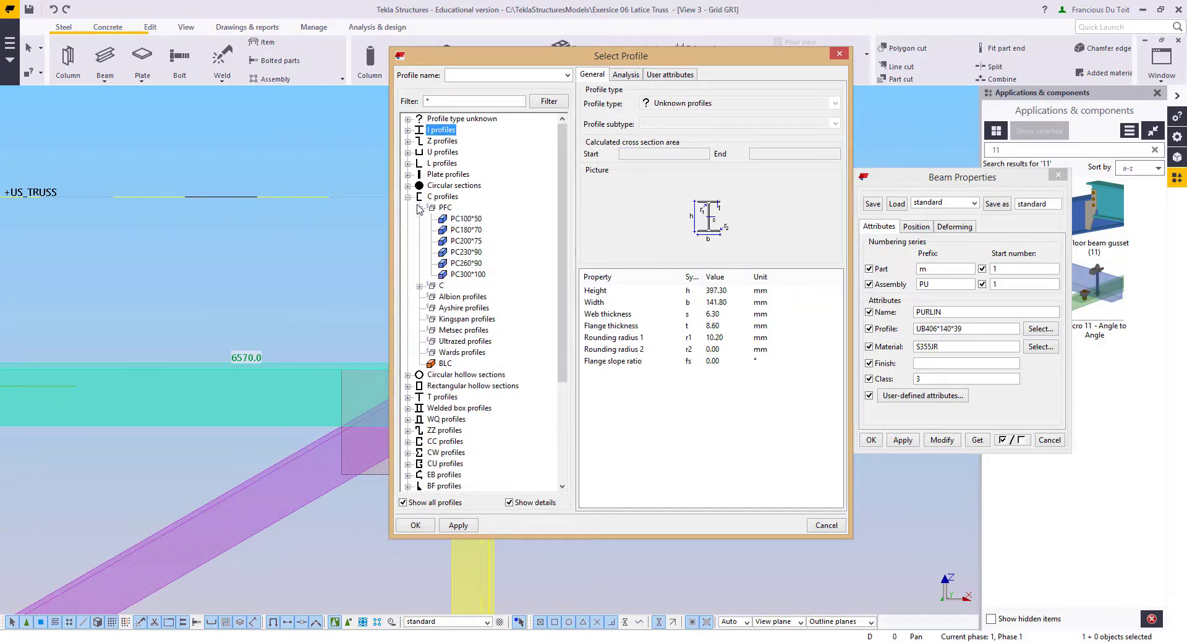
click(461, 219)
click(415, 526)
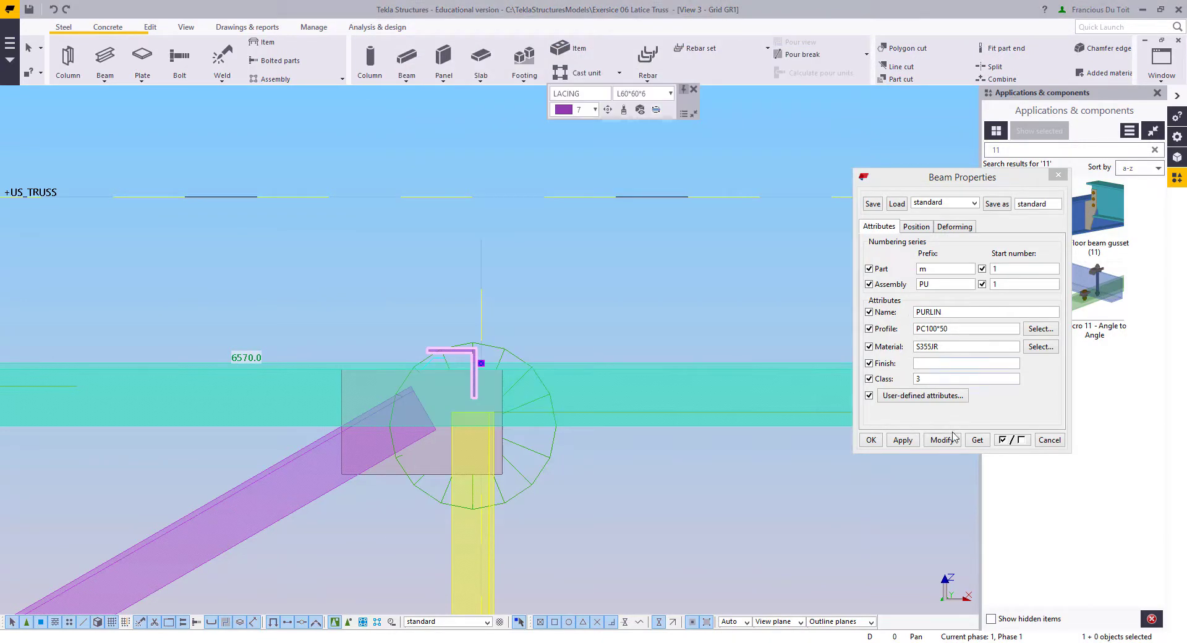
click(942, 440)
Step: Set the purlin's depth position to Front so it sits on top of the top chord
scroll(487, 361, up, 2)
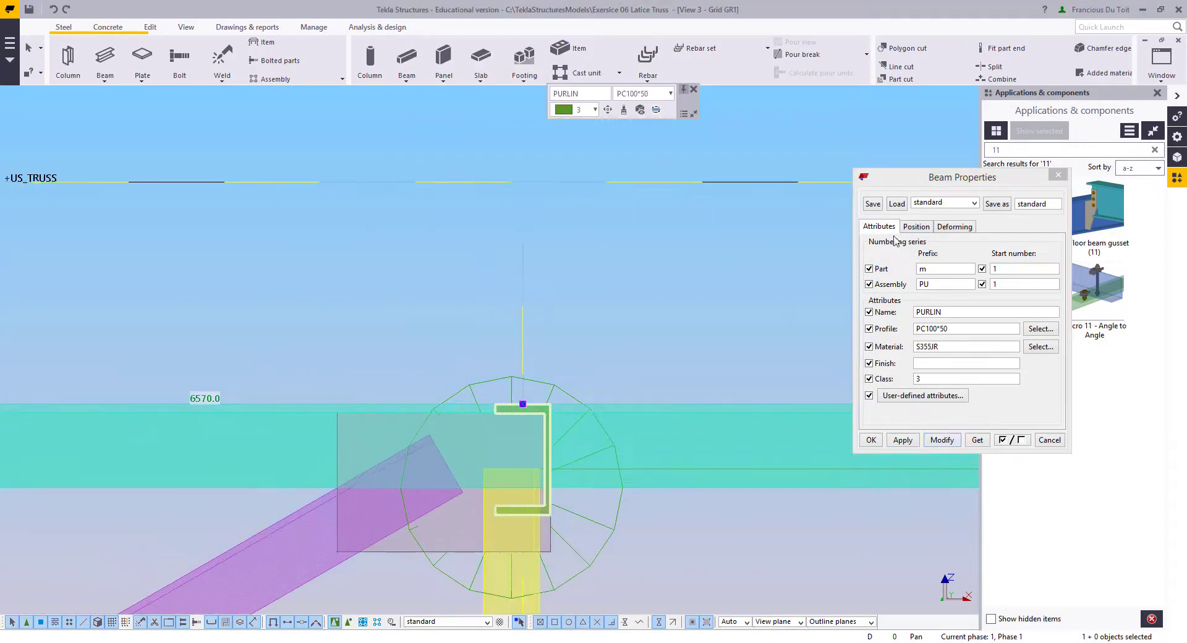
click(915, 226)
click(931, 297)
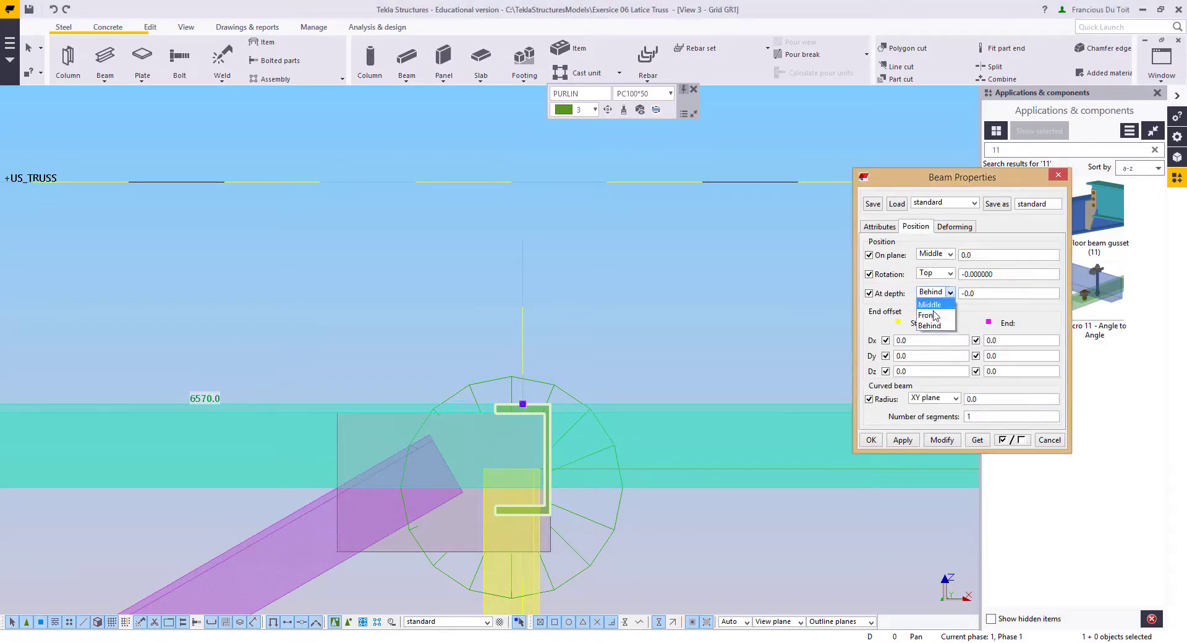
click(934, 313)
click(942, 440)
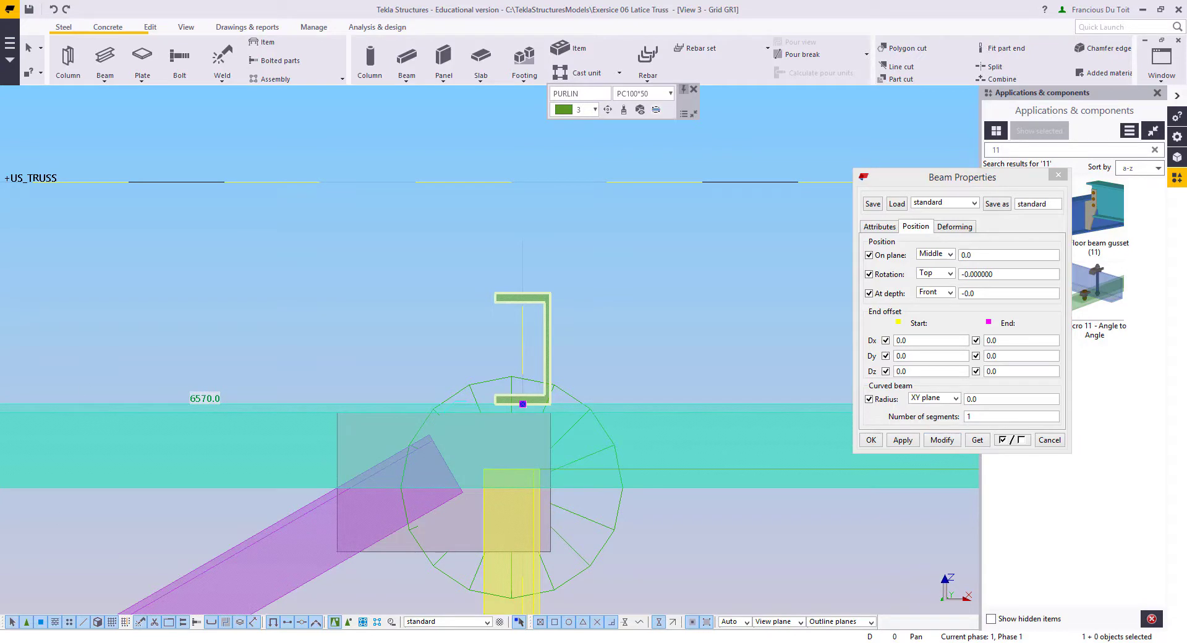
Step: Switch to AutoCAD and examine the purlin channels' orientation and spacing along the truss elevation in 011-S Stage Grid.DWG
key(alt+Tab)
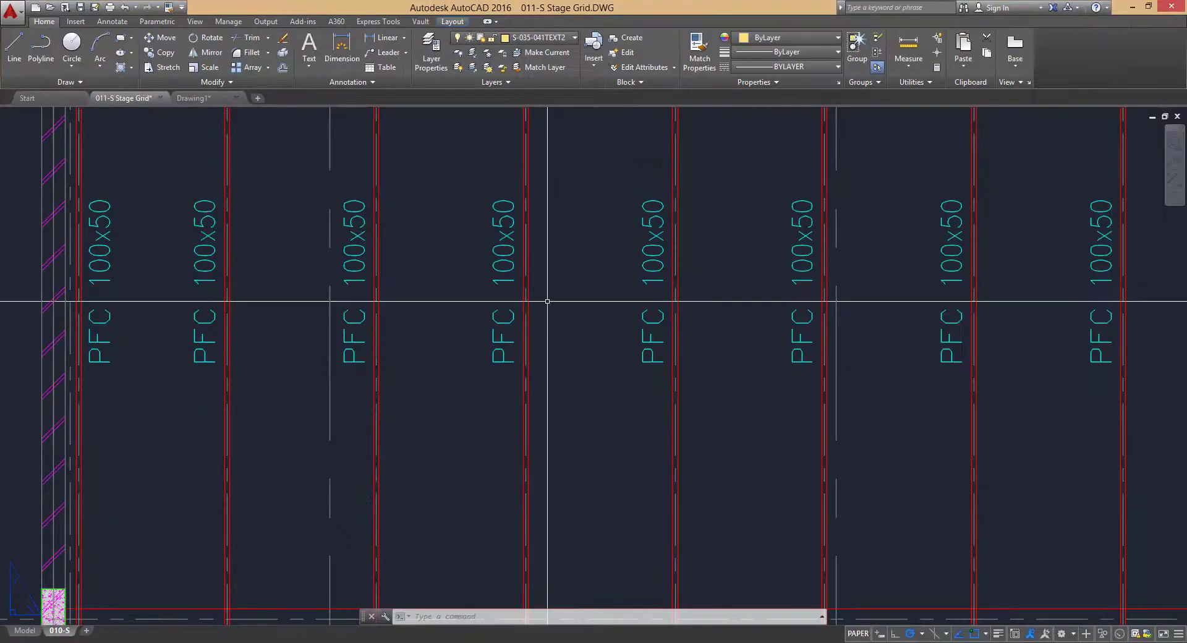
scroll(569, 295, down, 12)
scroll(595, 310, up, 10)
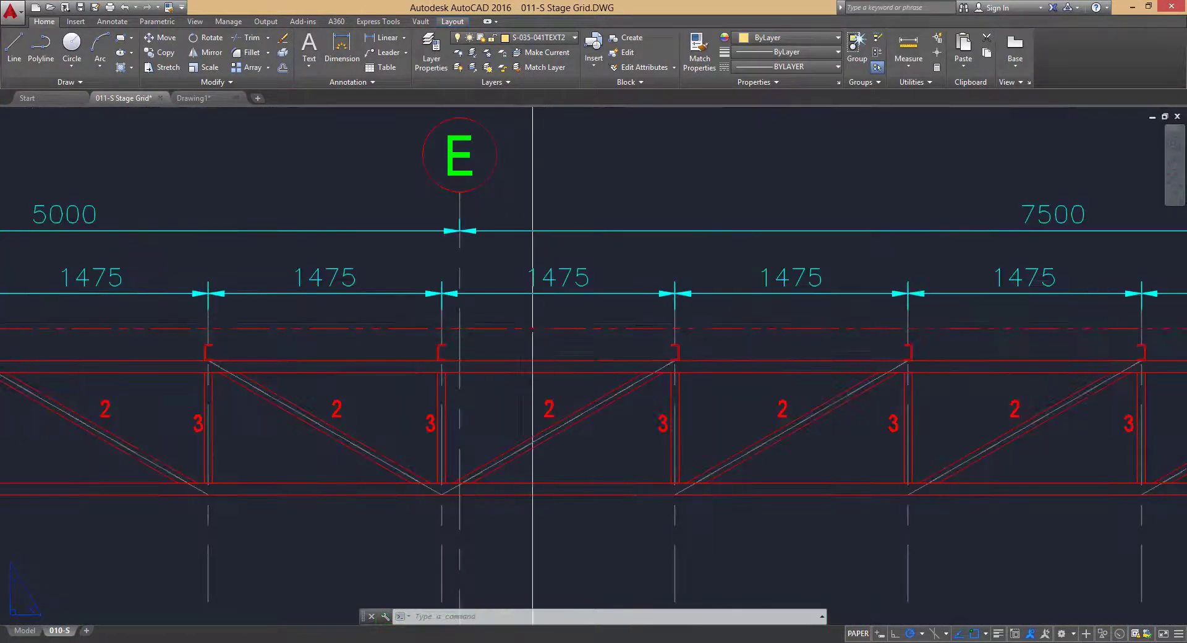
scroll(674, 359, down, 3)
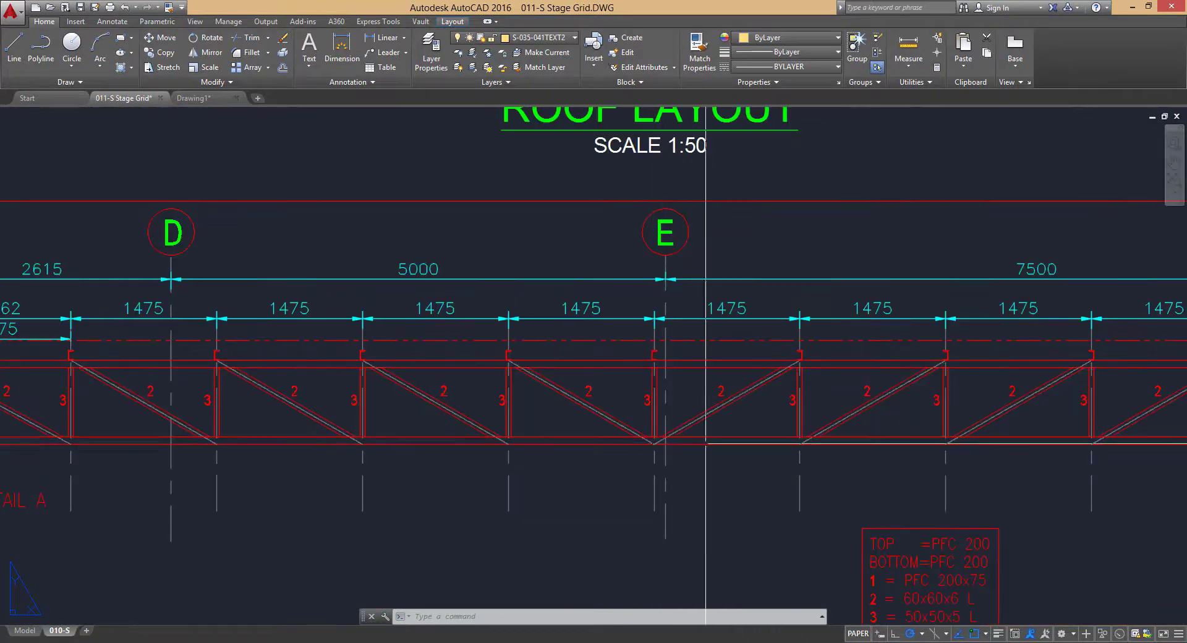
middle_drag(476, 359, 703, 348)
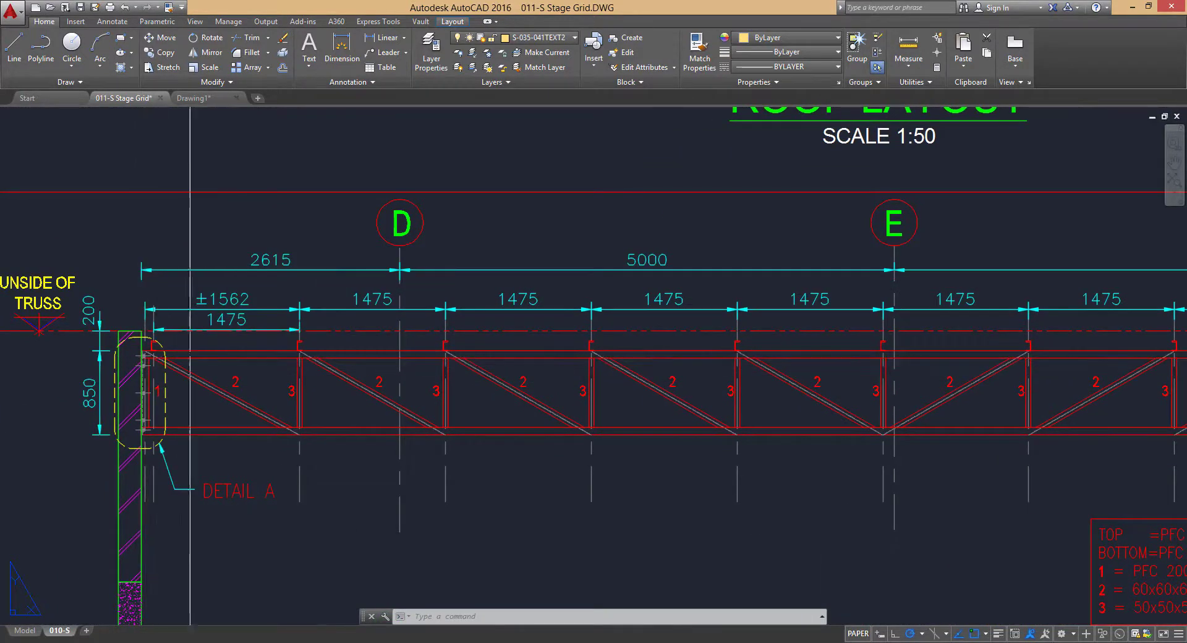
middle_drag(908, 345, 244, 358)
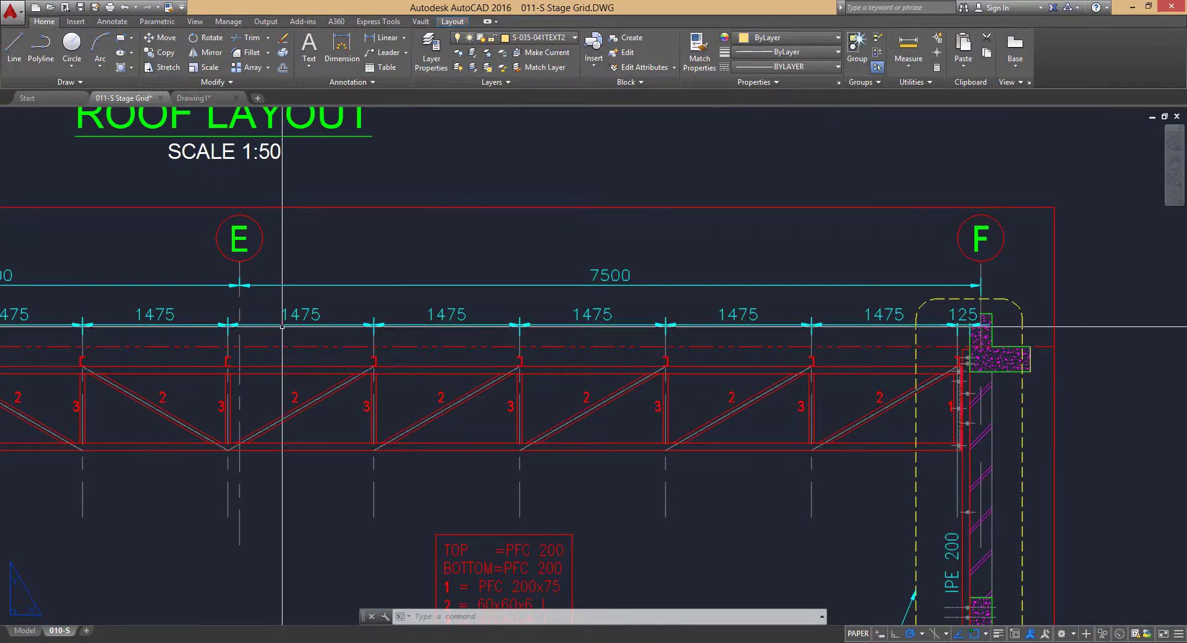
middle_drag(209, 306, 415, 328)
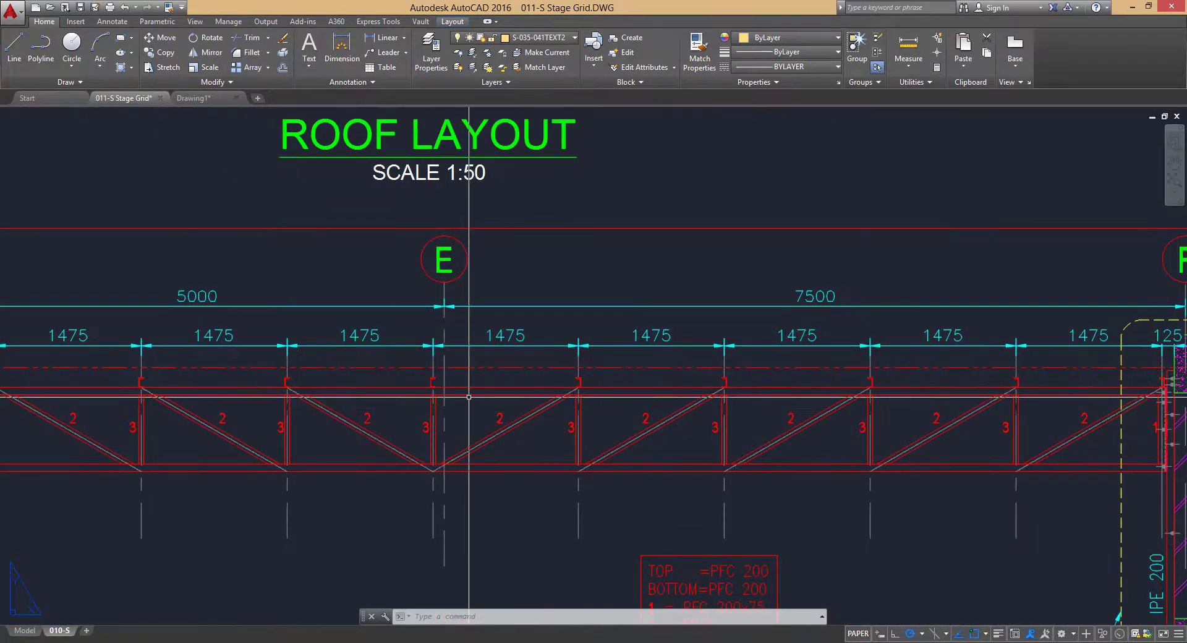
middle_drag(427, 408, 623, 424)
scroll(624, 423, up, 6)
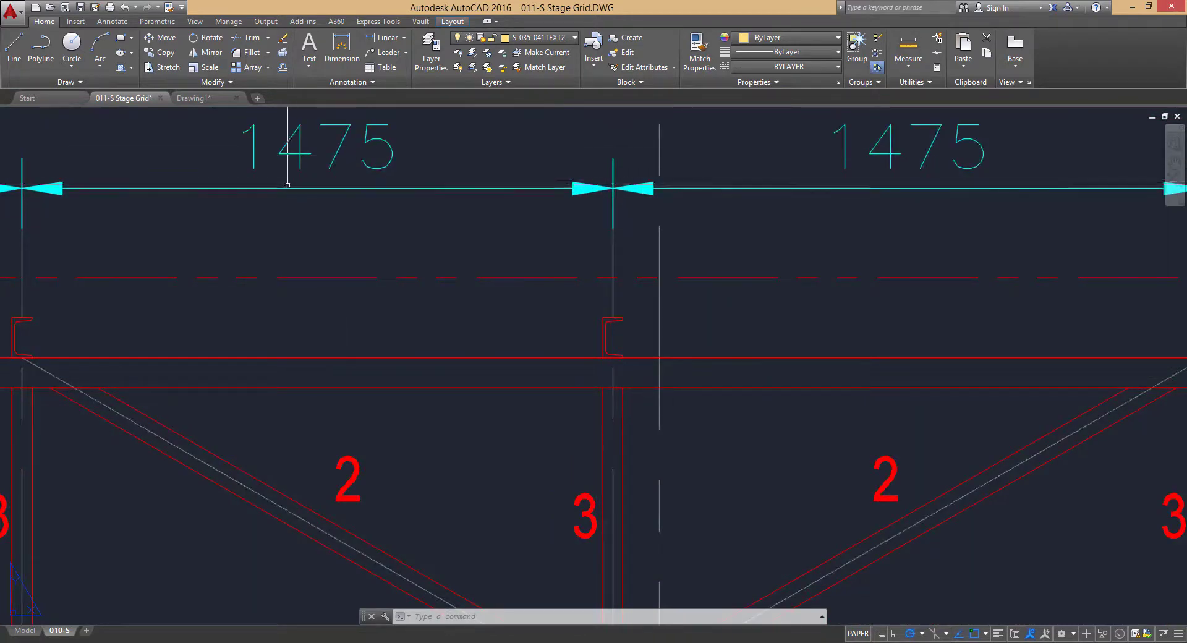
mouse_move(595, 319)
middle_down()
mouse_move(420, 328)
mouse_move(431, 327)
middle_up()
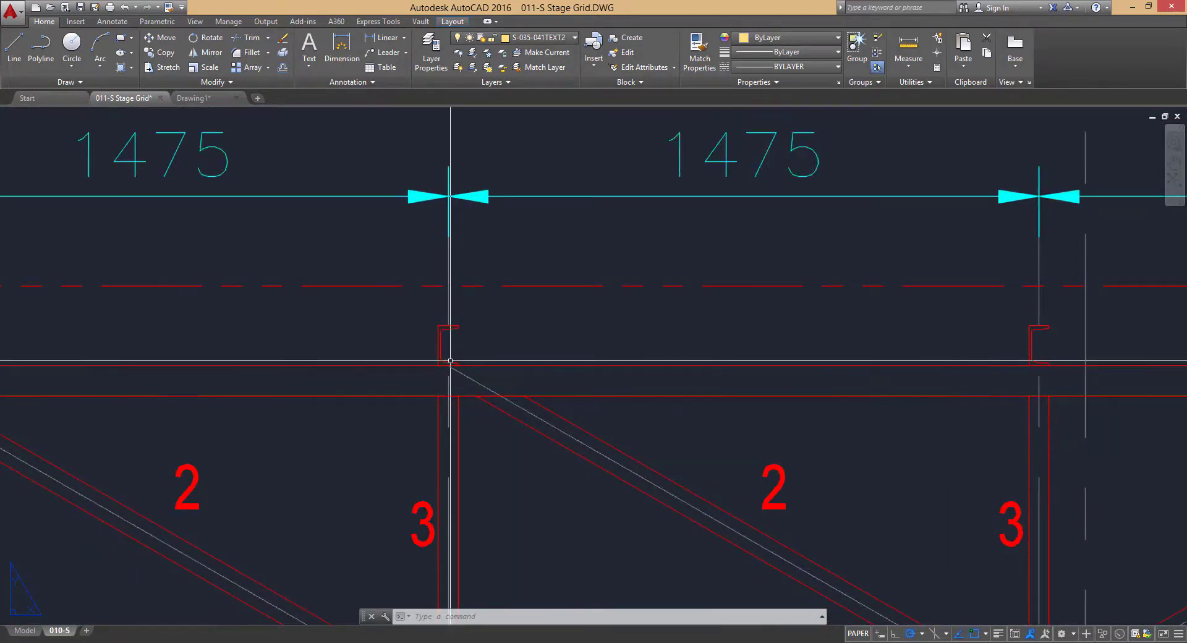
scroll(582, 322, down, 4)
middle_drag(581, 323, 465, 328)
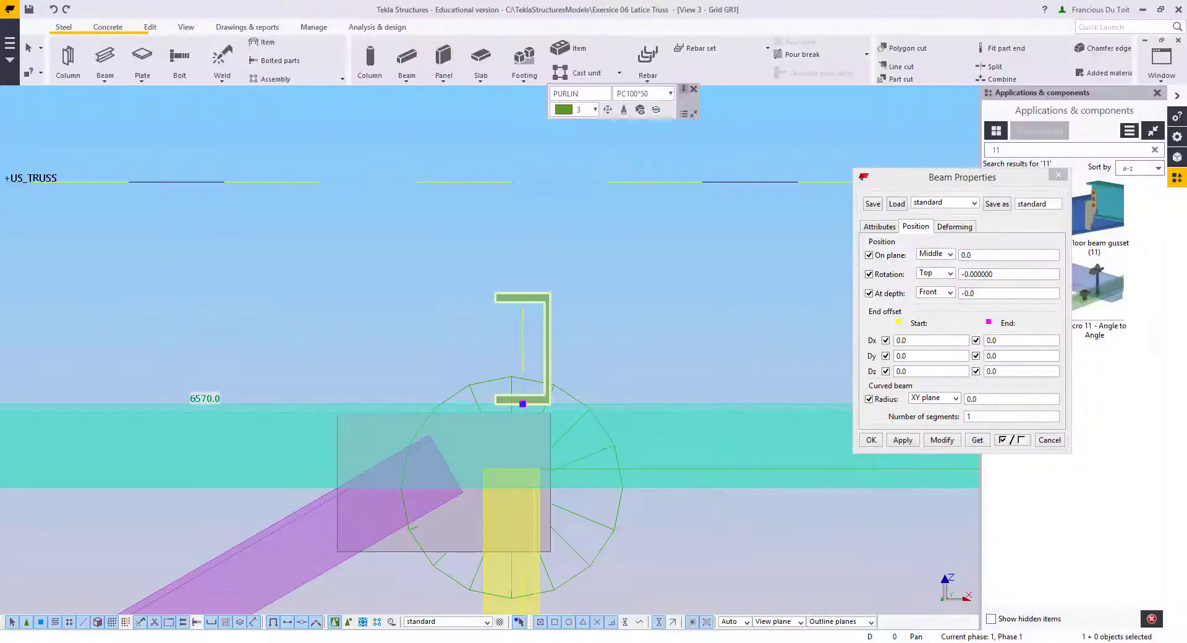
Step: Switch back to Tekla Structures and set the purlin's class to 13
middle_drag(617, 456, 638, 363)
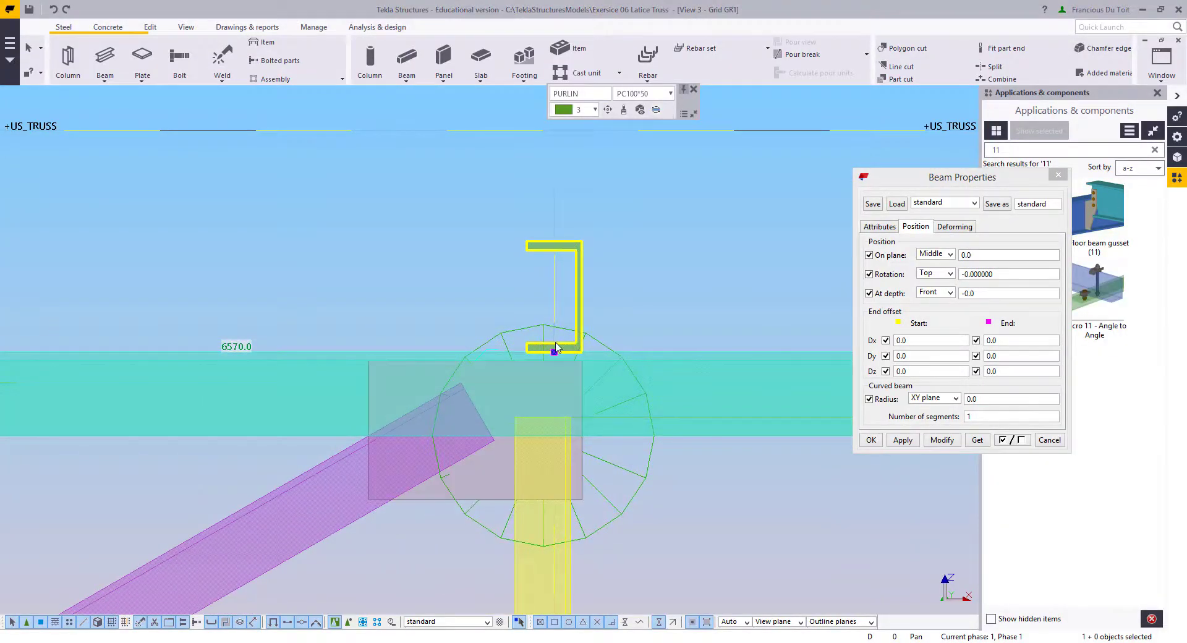
scroll(572, 344, down, 5)
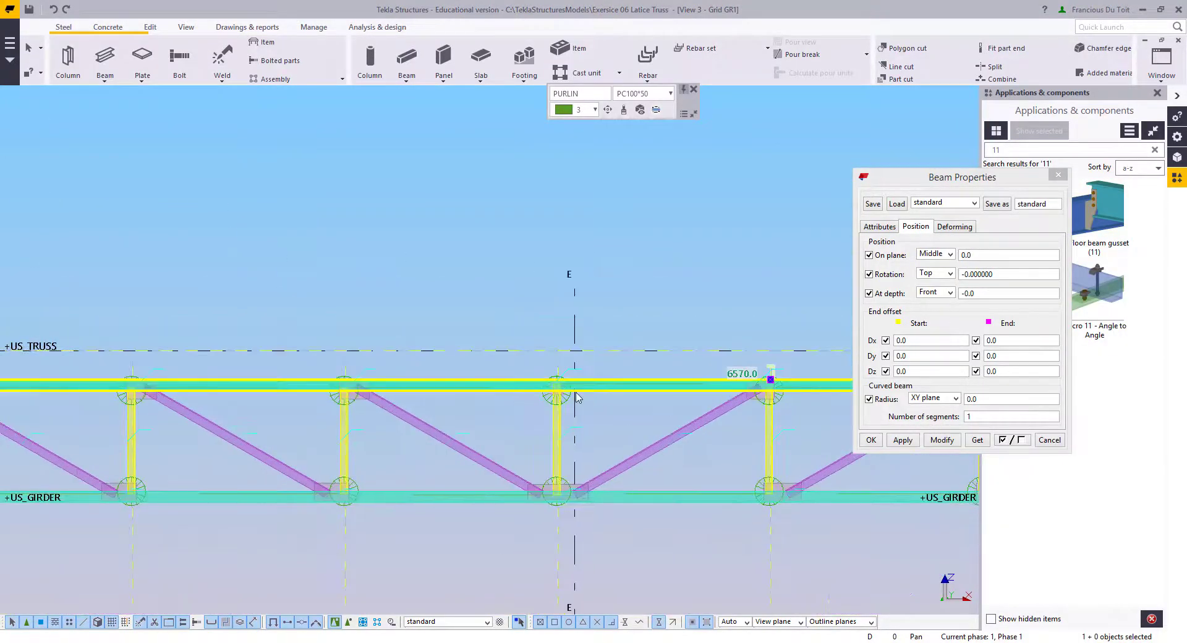
scroll(645, 379, up, 5)
scroll(645, 378, up, 3)
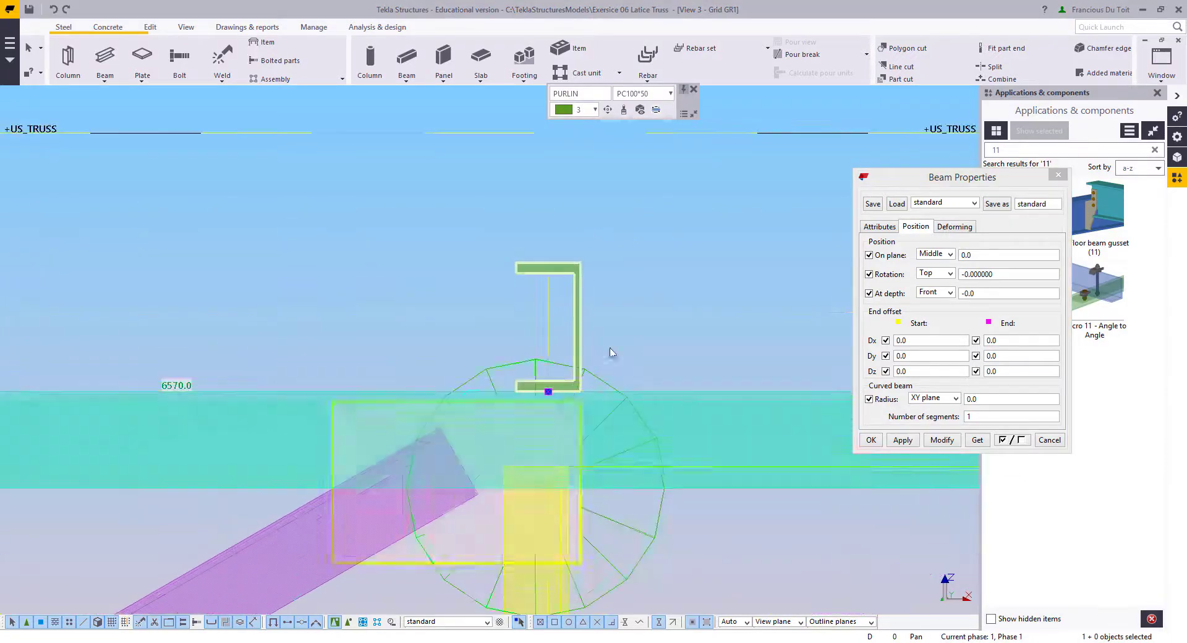
right_click(625, 355)
click(887, 228)
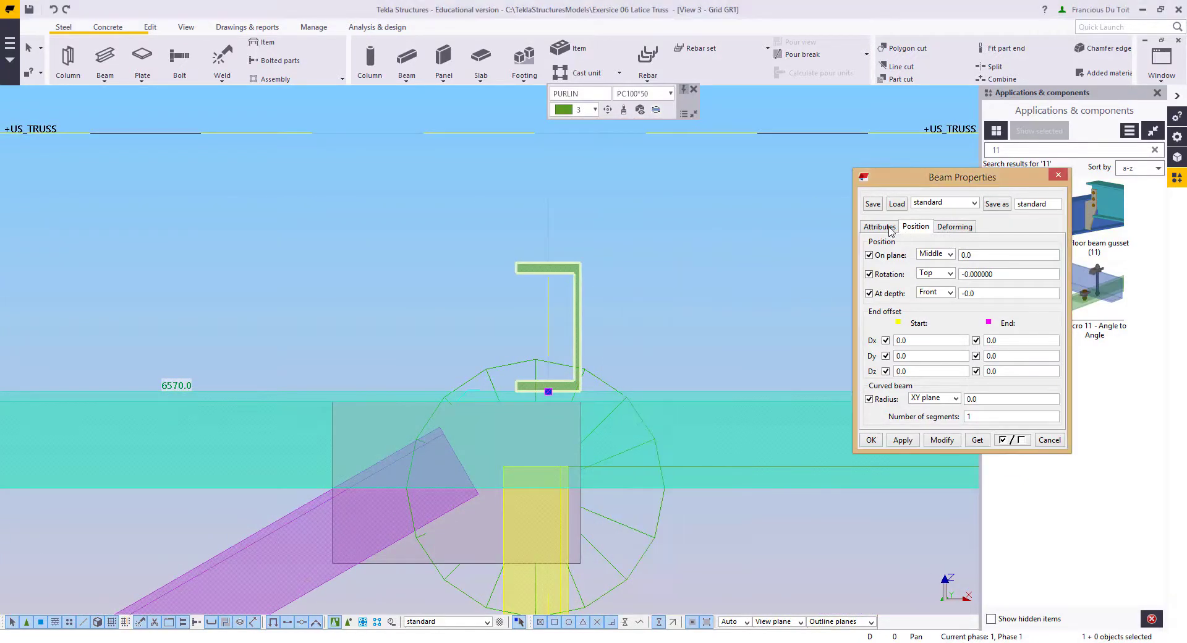
click(920, 377)
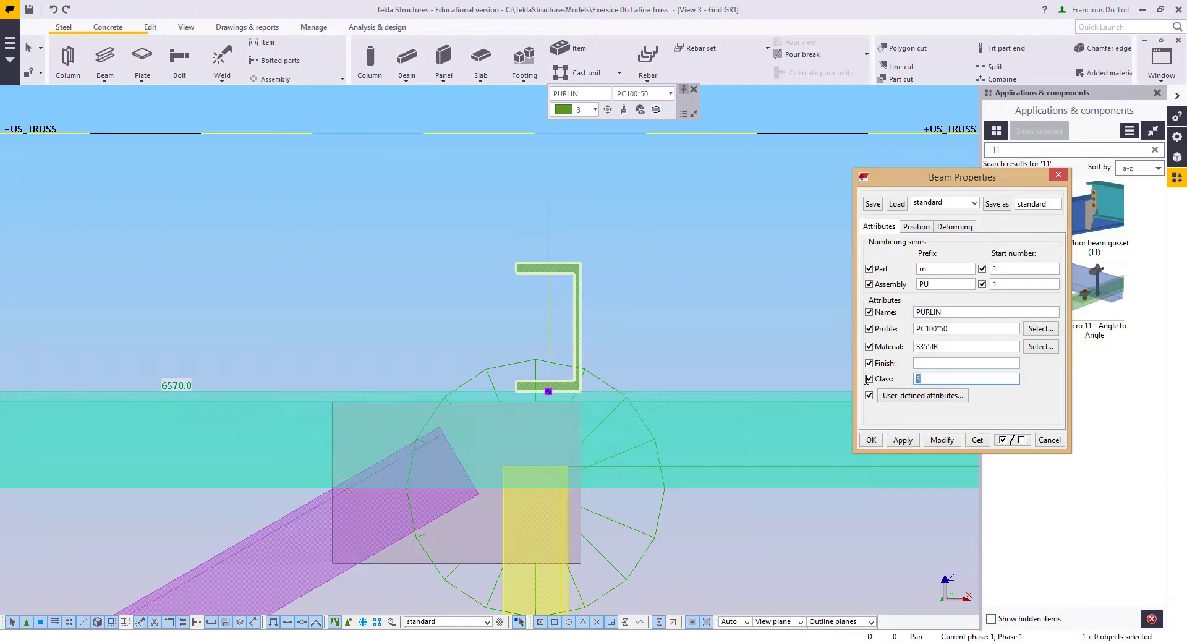
text(1)
click(941, 440)
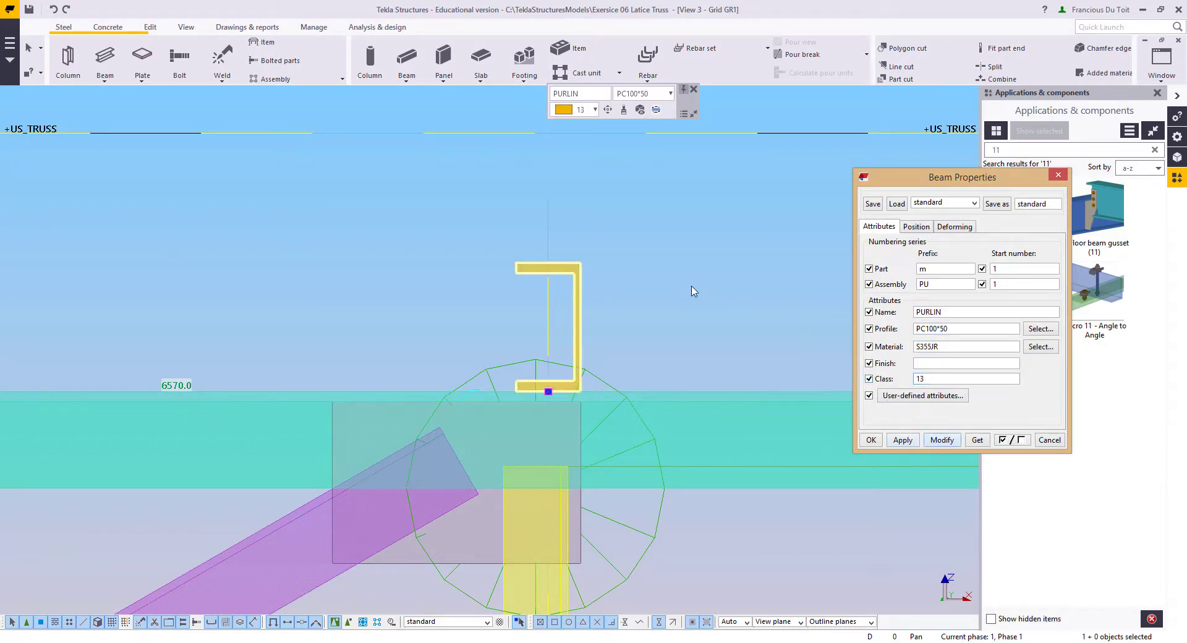
Step: Copy the purlin 1475 mm along the top chord to the post just before gridline E
right_click(692, 287)
click(725, 359)
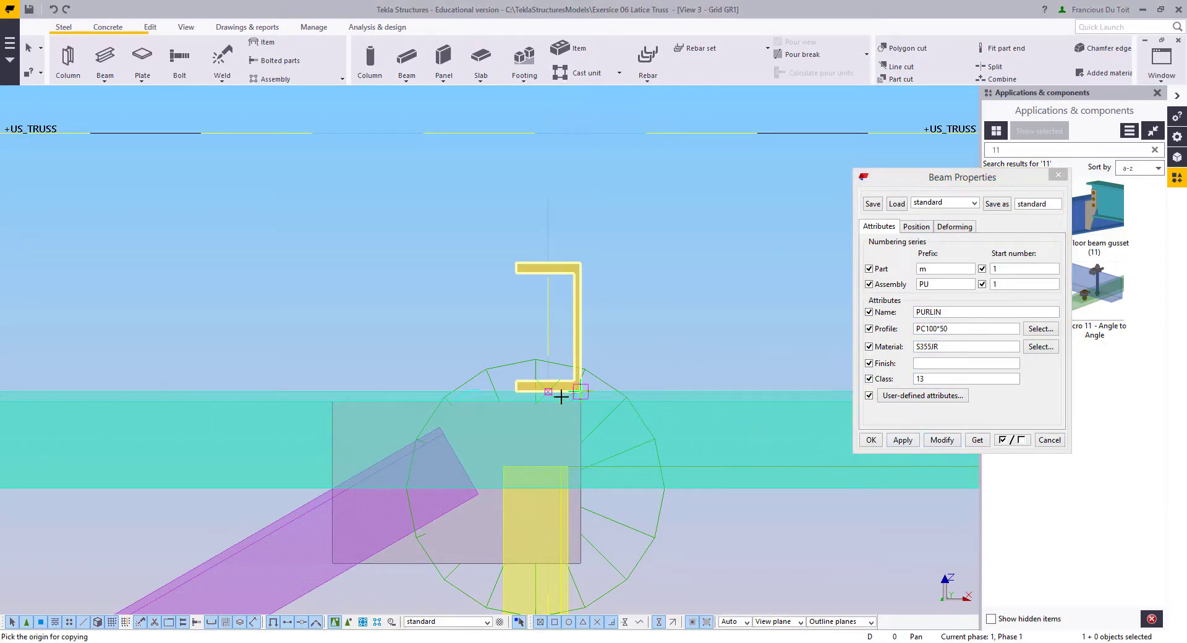
click(549, 391)
scroll(662, 379, down, 3)
scroll(509, 356, down, 3)
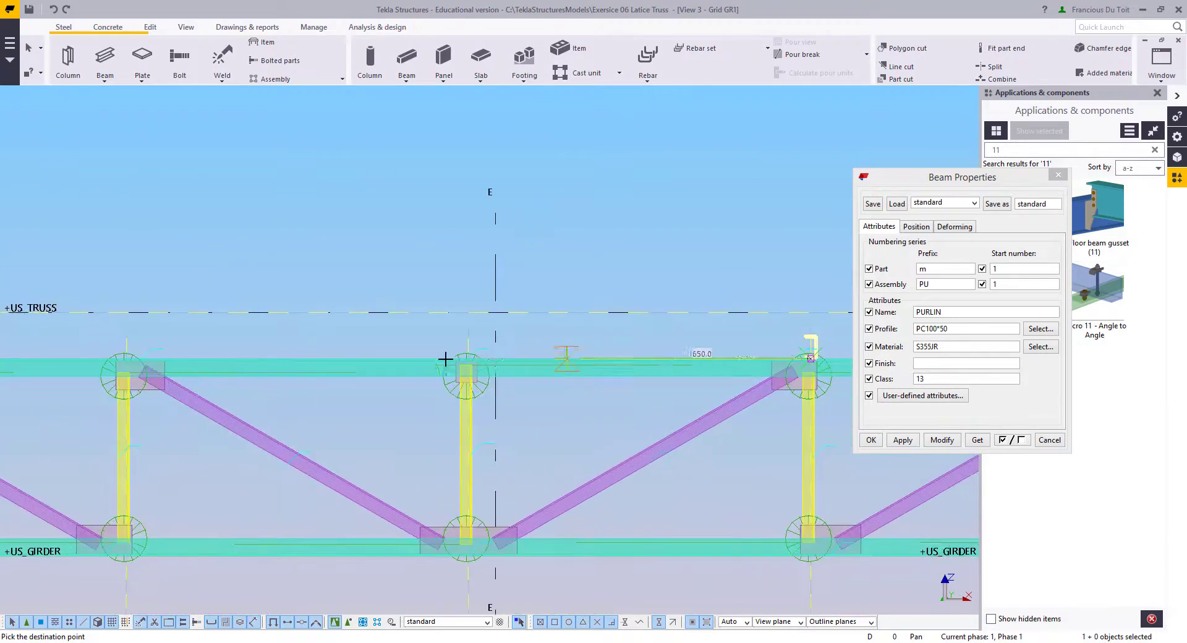
scroll(527, 363, up, 6)
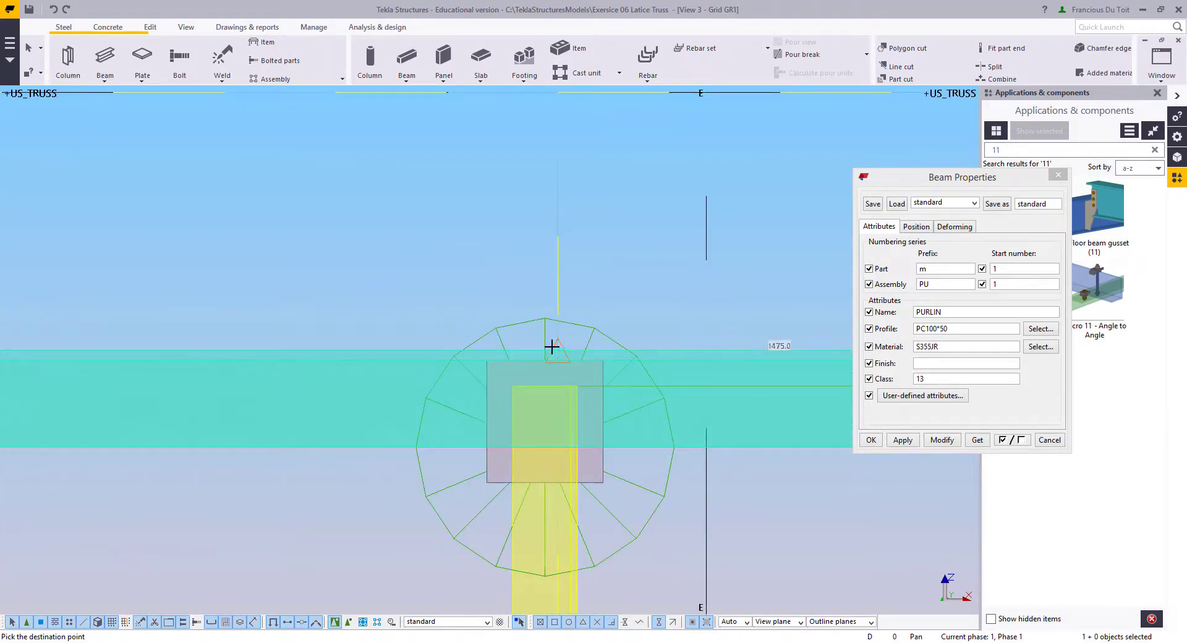
click(552, 347)
right_click(436, 277)
click(444, 284)
Step: Reverse the copied purlin's direction with the Swap handles component so its channel opens the opposite way
click(592, 239)
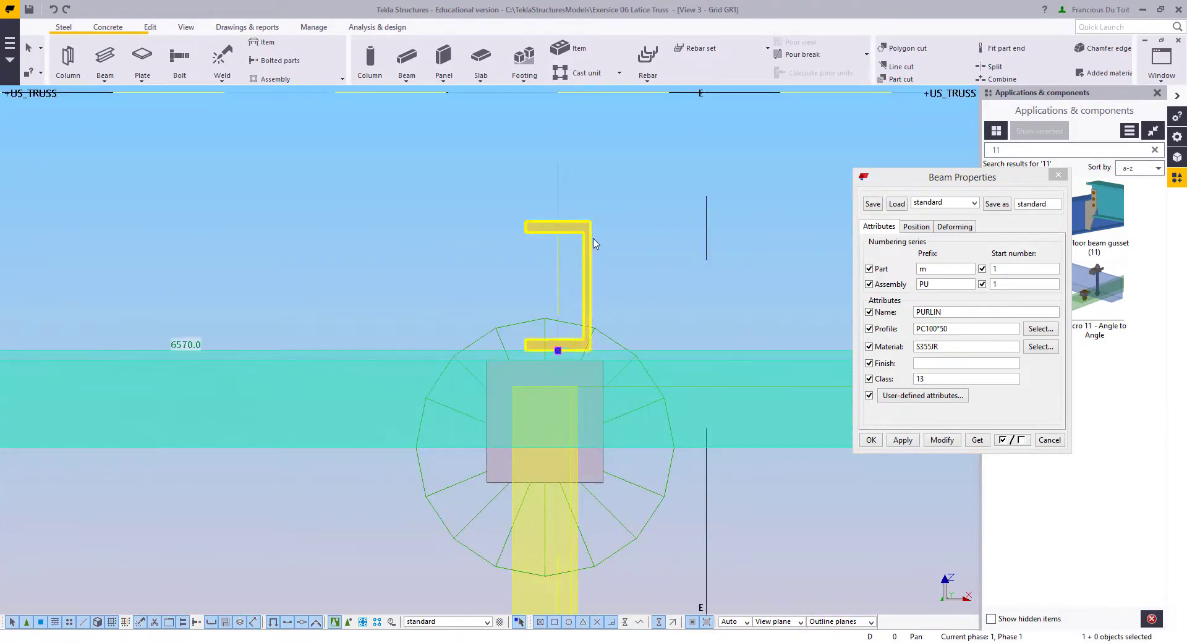
double_click(1003, 150)
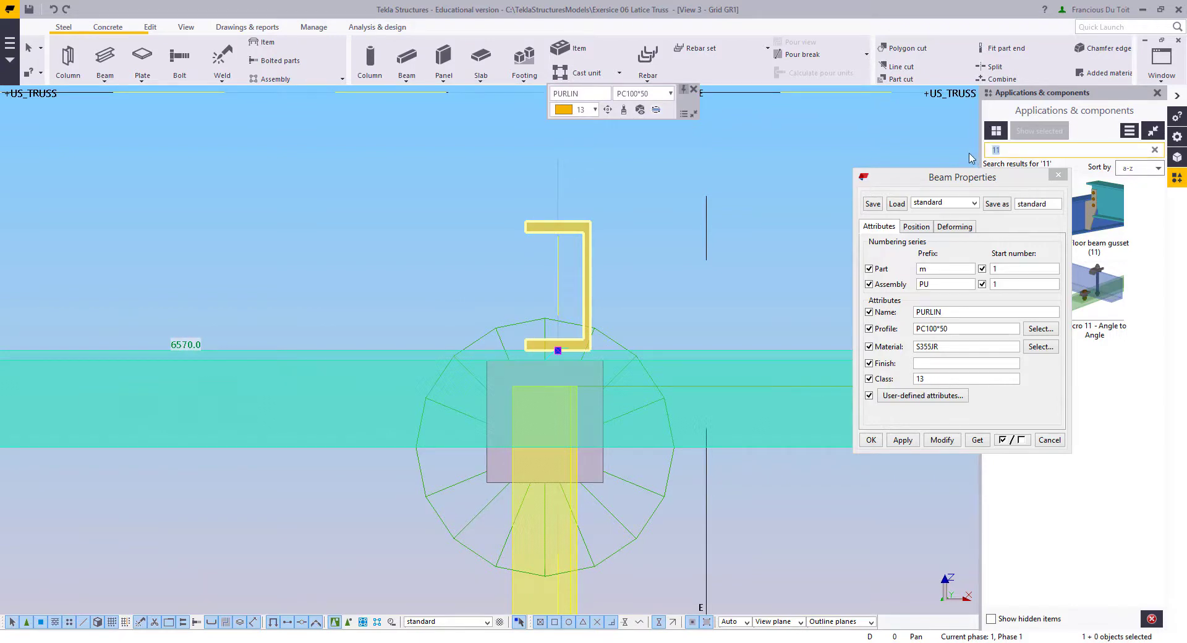
text(swap)
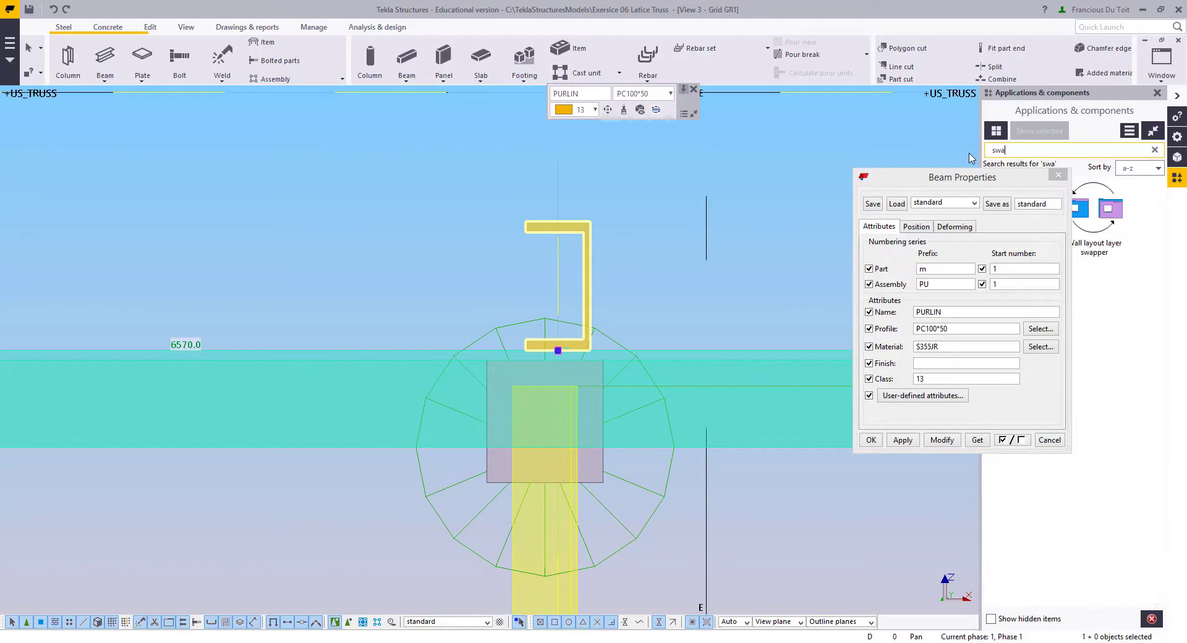
click(1063, 177)
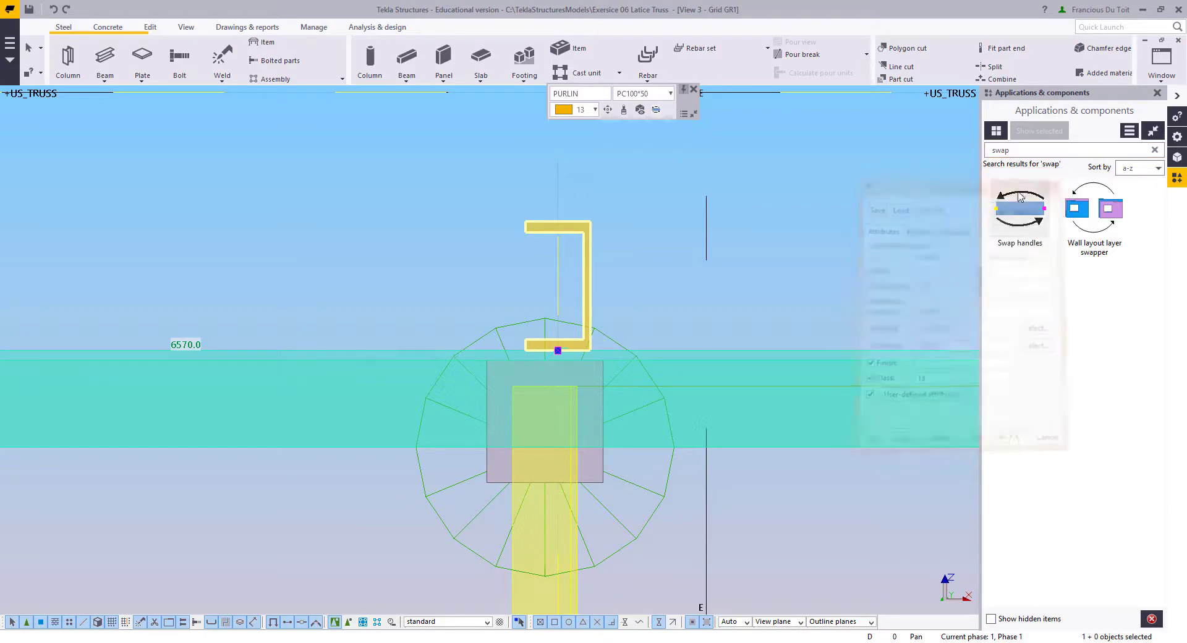
click(593, 216)
right_click(614, 178)
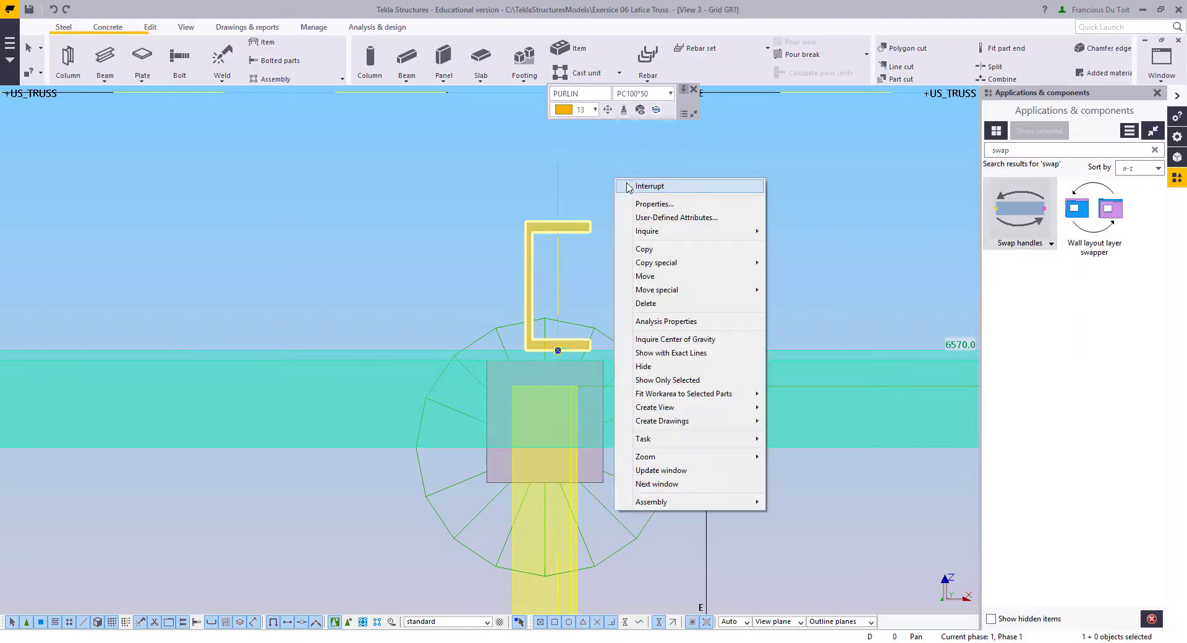
click(627, 185)
click(635, 210)
scroll(399, 340, down, 8)
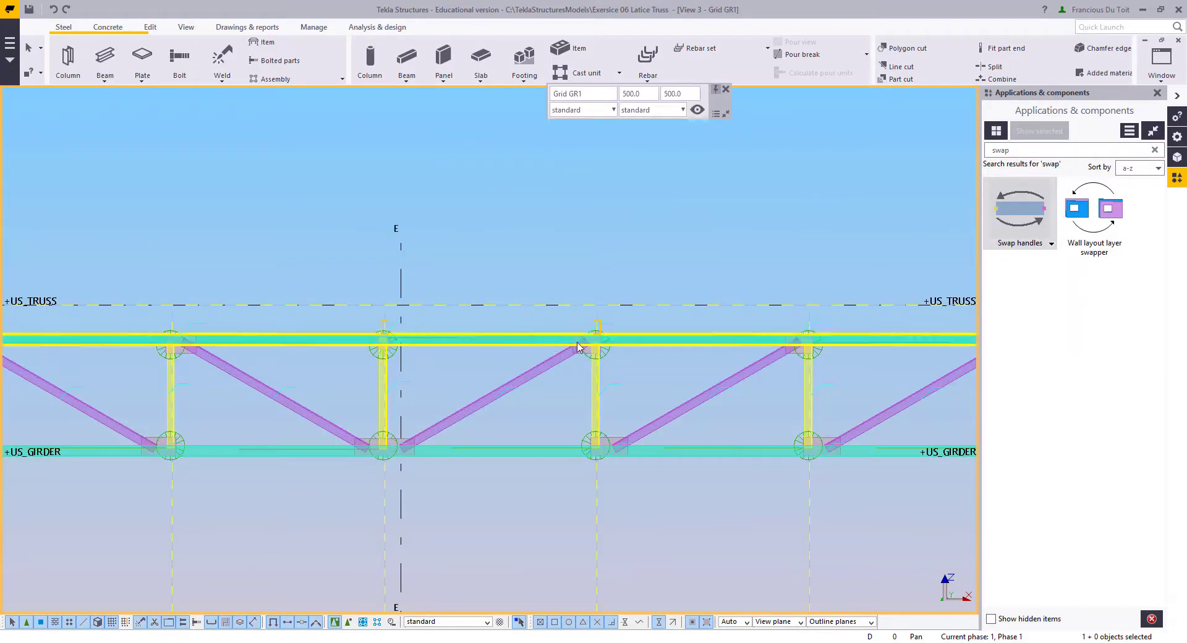
Step: Open View 1 - Isometric View and focus on the swapped purlin's end over the GR2 top chord
click(1161, 65)
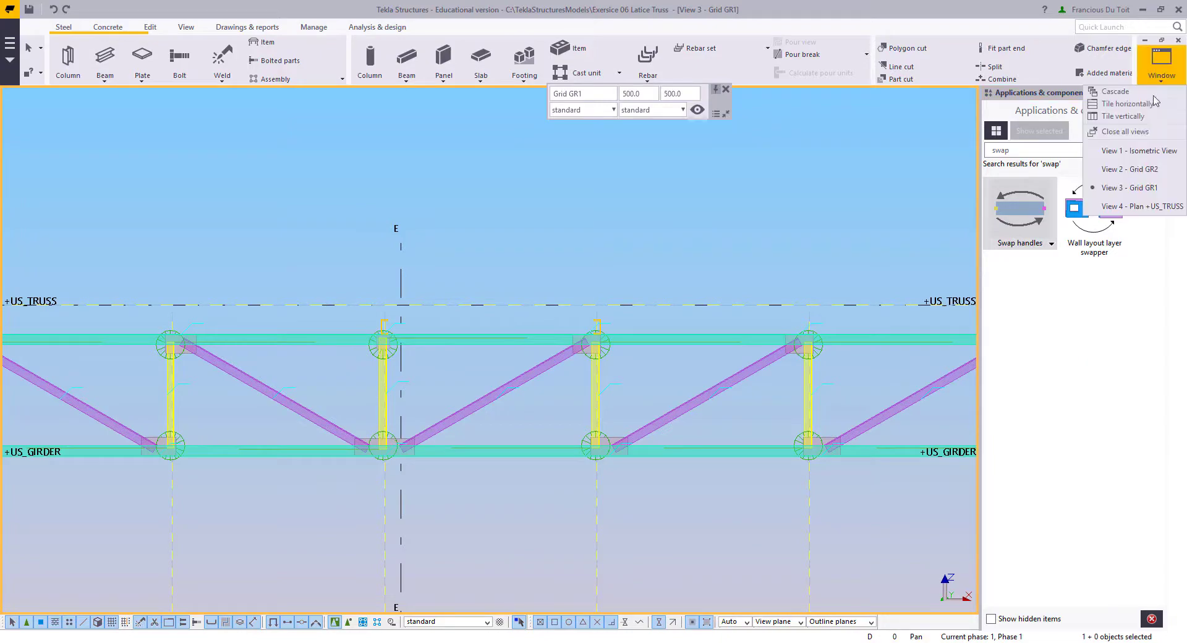
click(1147, 156)
scroll(448, 308, down, 3)
ctrl+middle_drag(476, 318, 212, 288)
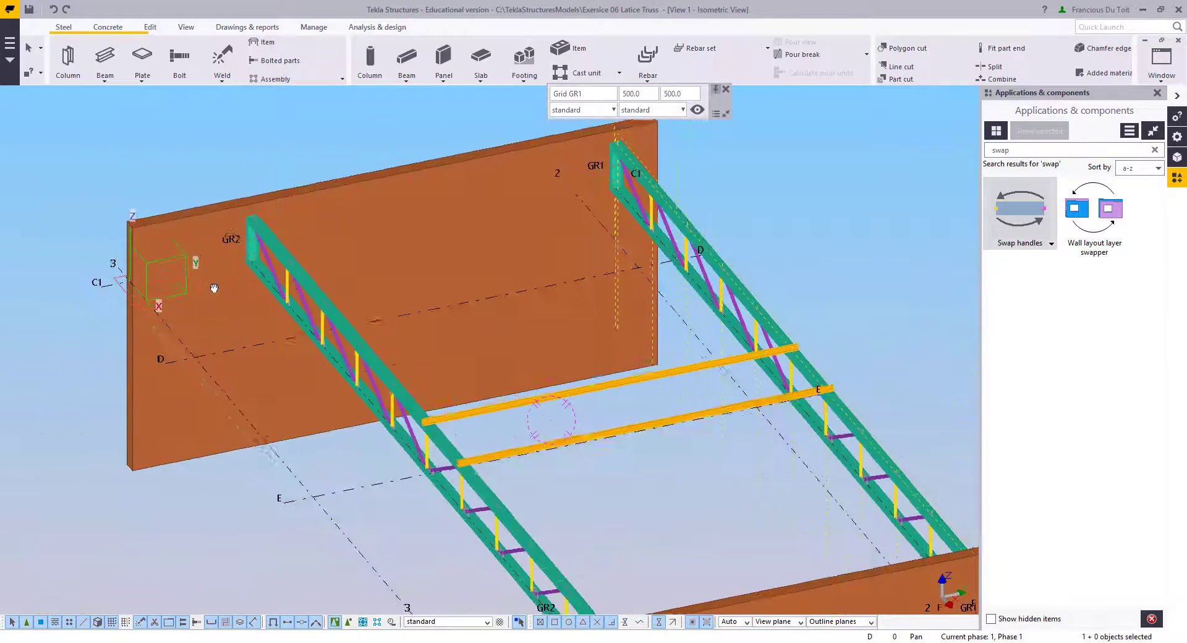
scroll(466, 494, up, 8)
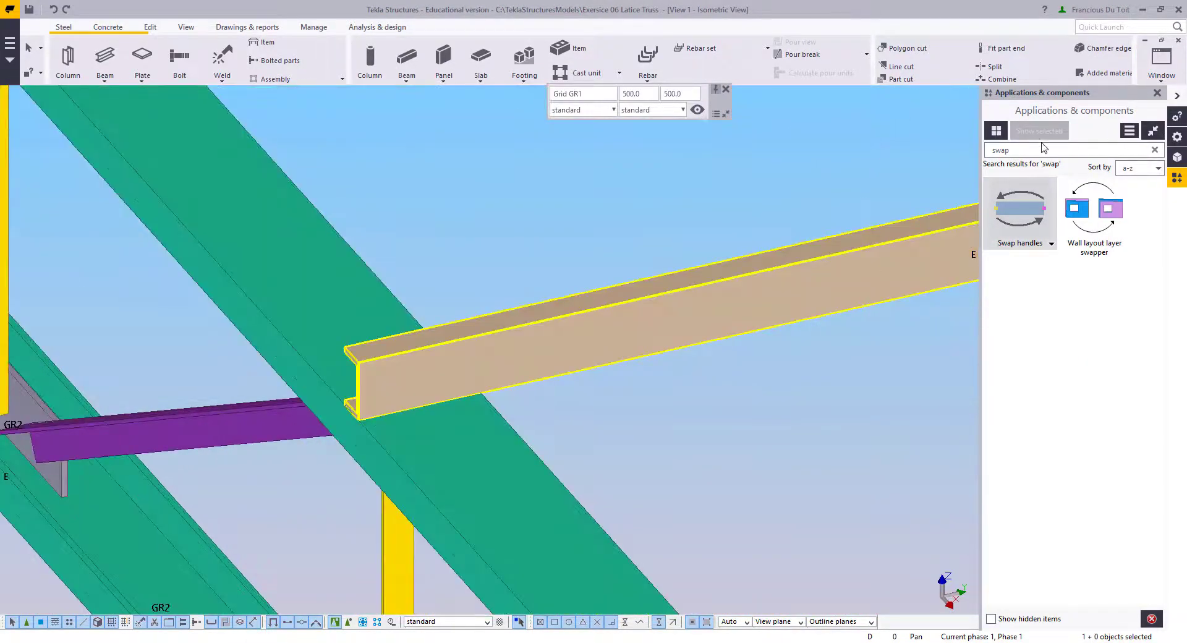
Step: Connect the purlin to the GR2 top chord with the Cold rolled overlap (1) component, using the chord as main part
drag(1060, 150, 933, 148)
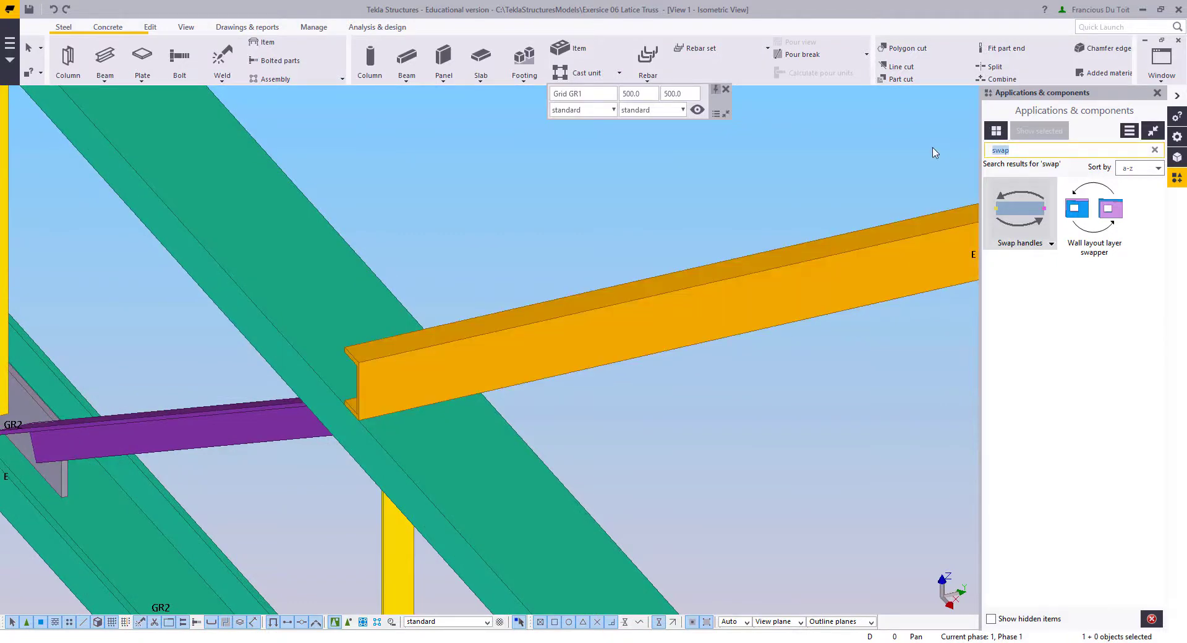
text(1)
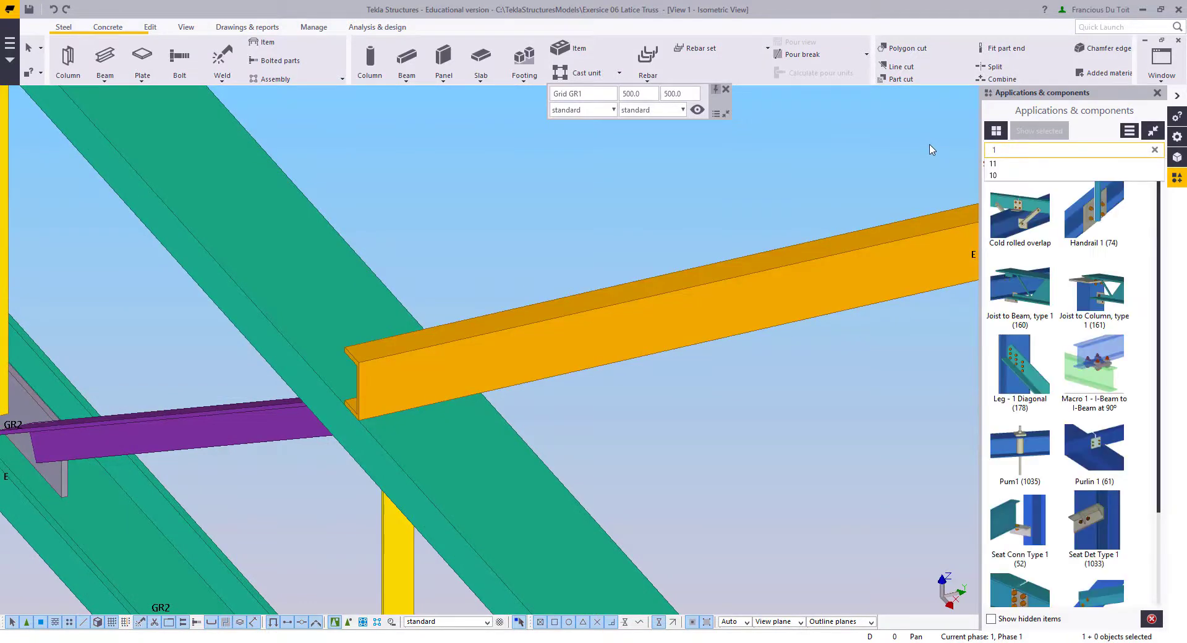
double_click(1024, 230)
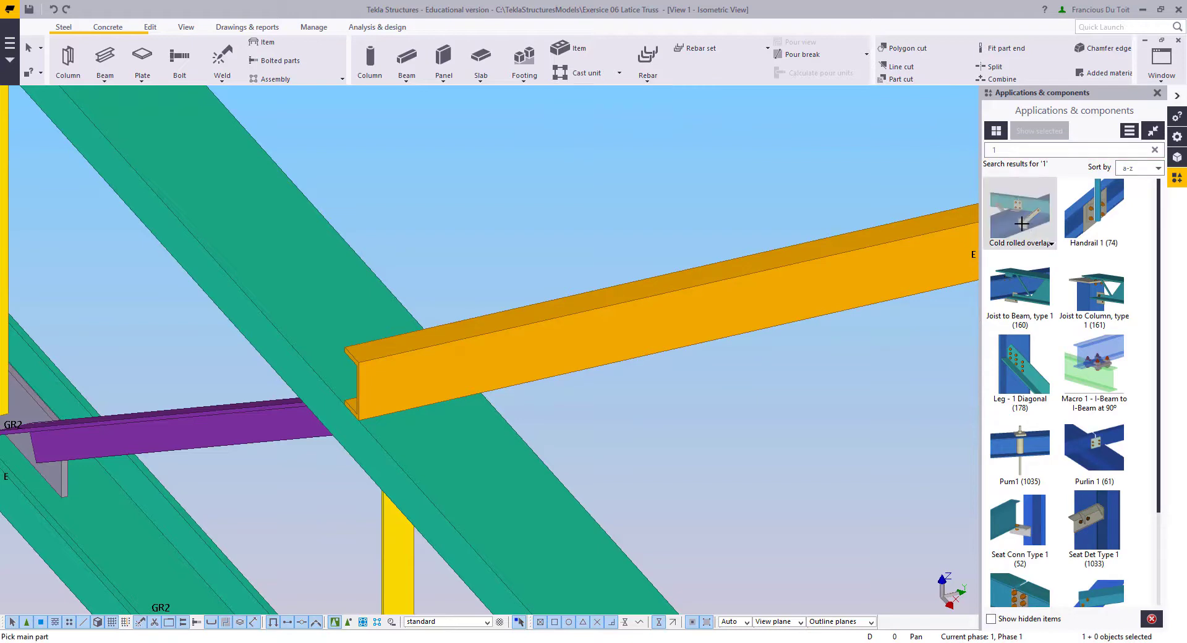
middle_drag(422, 321, 359, 307)
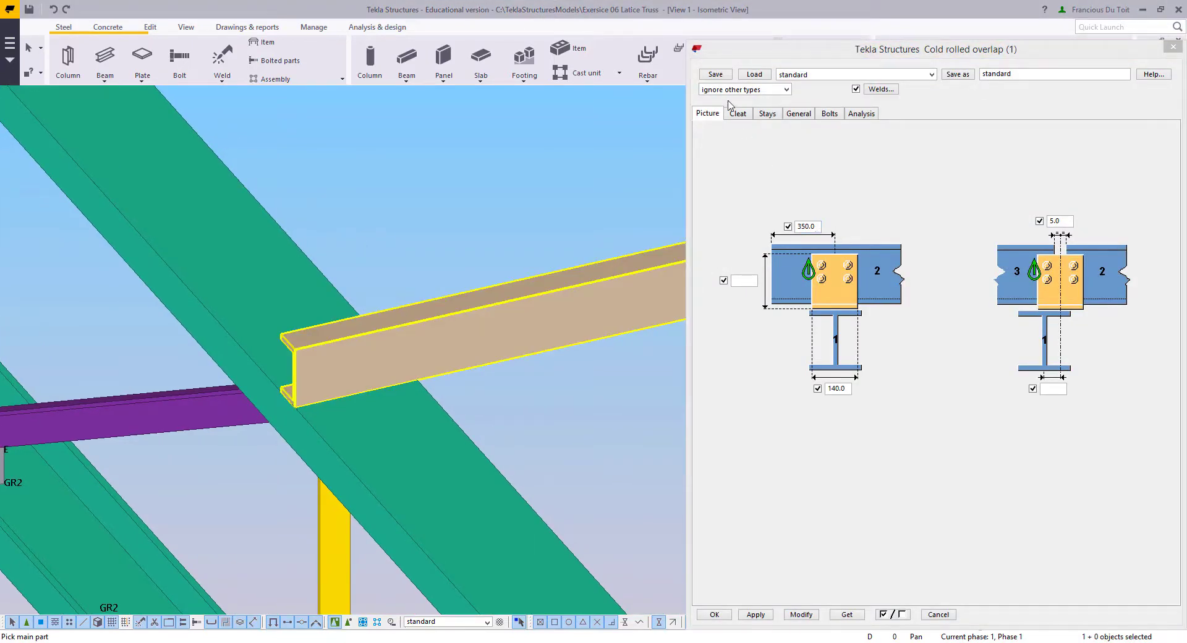
click(413, 413)
click(445, 339)
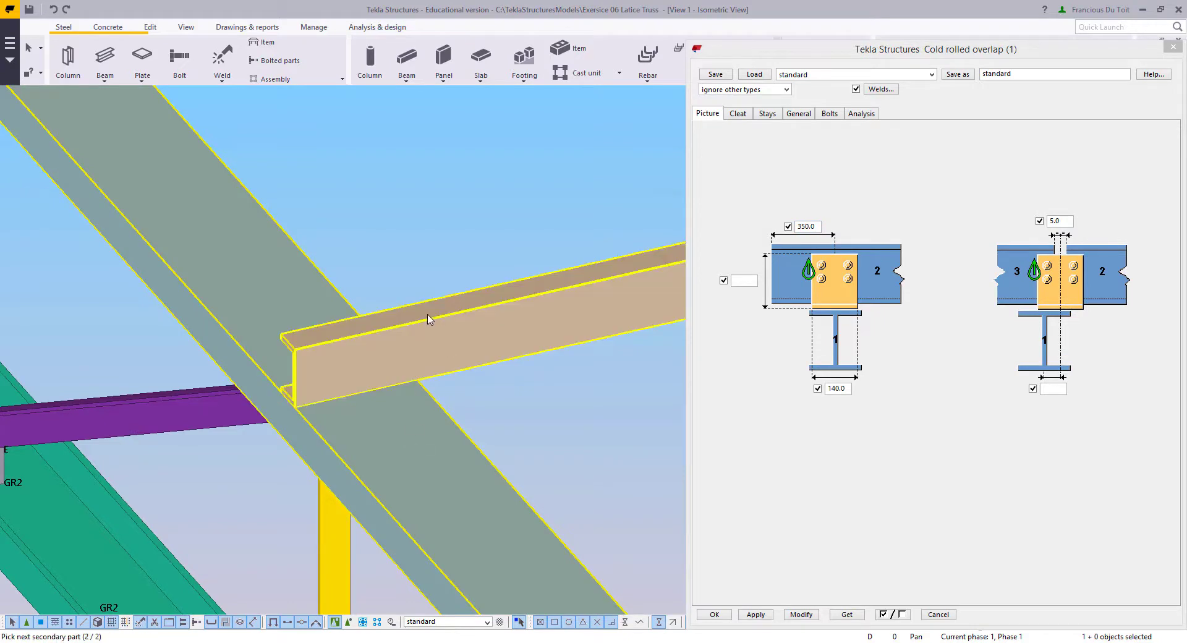
middle_click(378, 175)
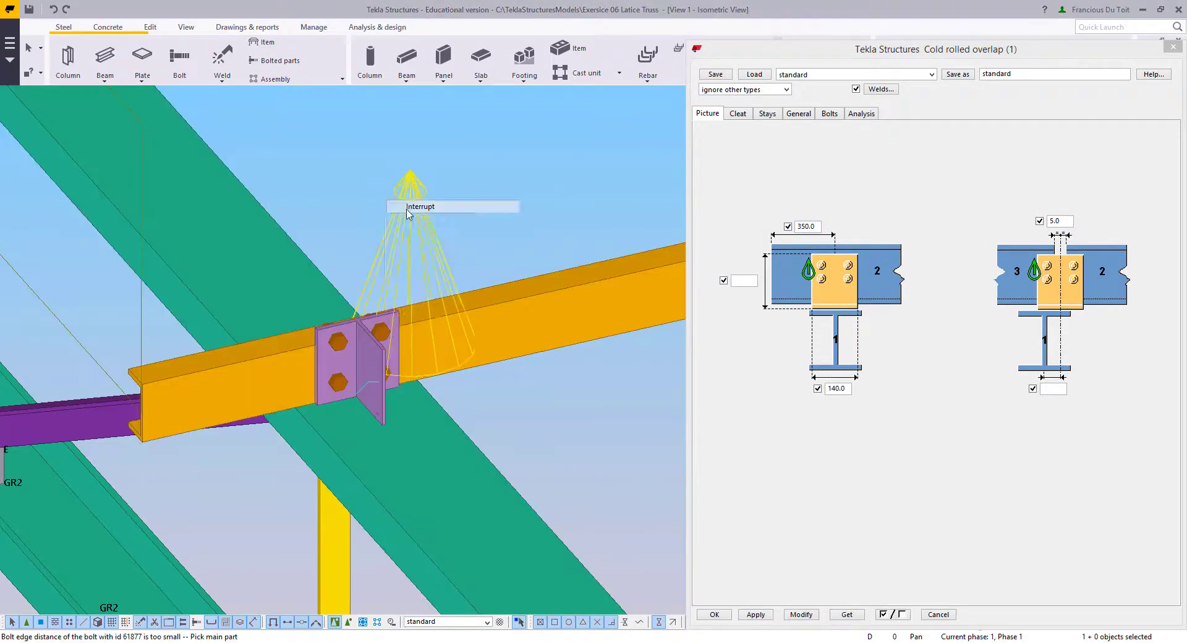
Step: Check the GR2 top chord's profile in its beam properties
middle_drag(384, 185, 436, 233)
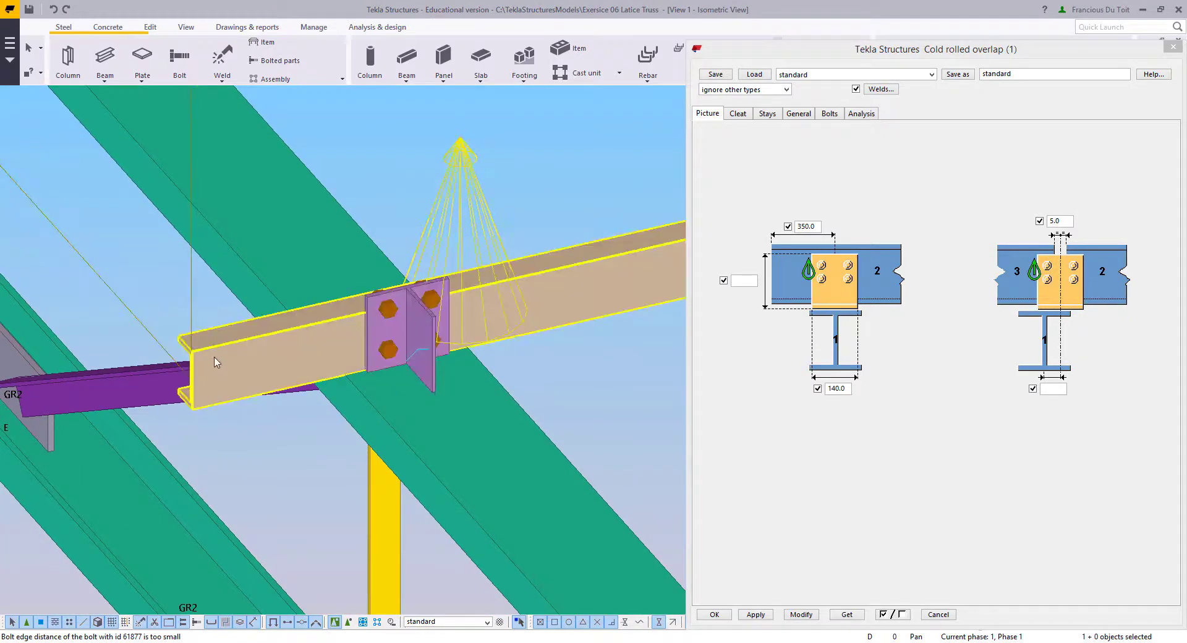
middle_drag(283, 343, 331, 357)
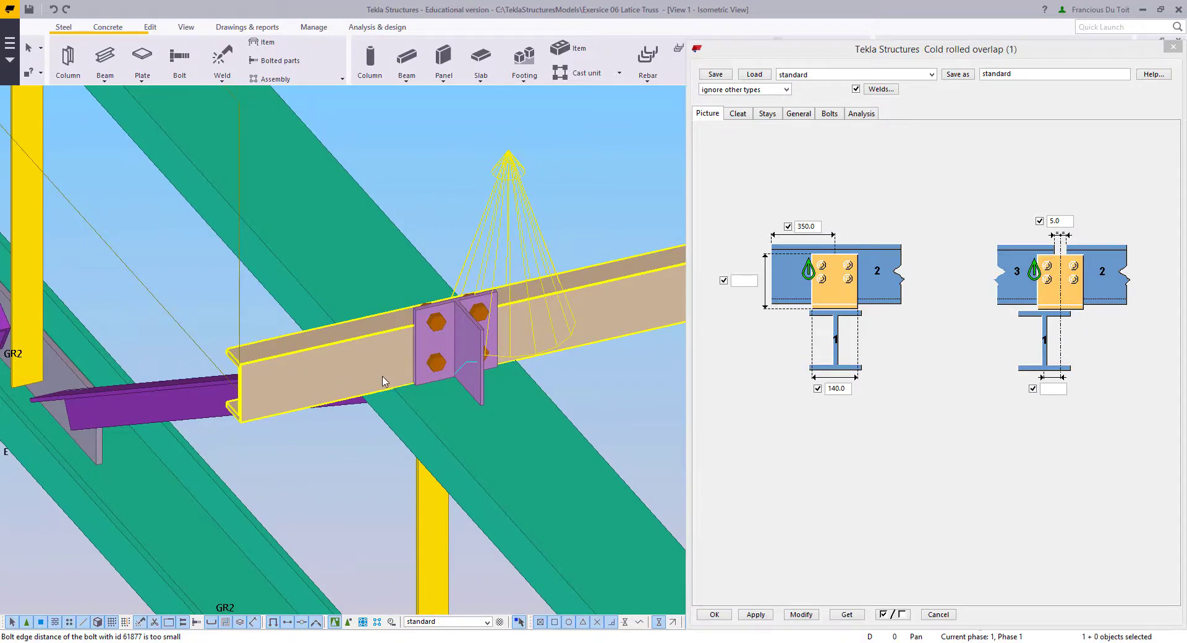
double_click(473, 448)
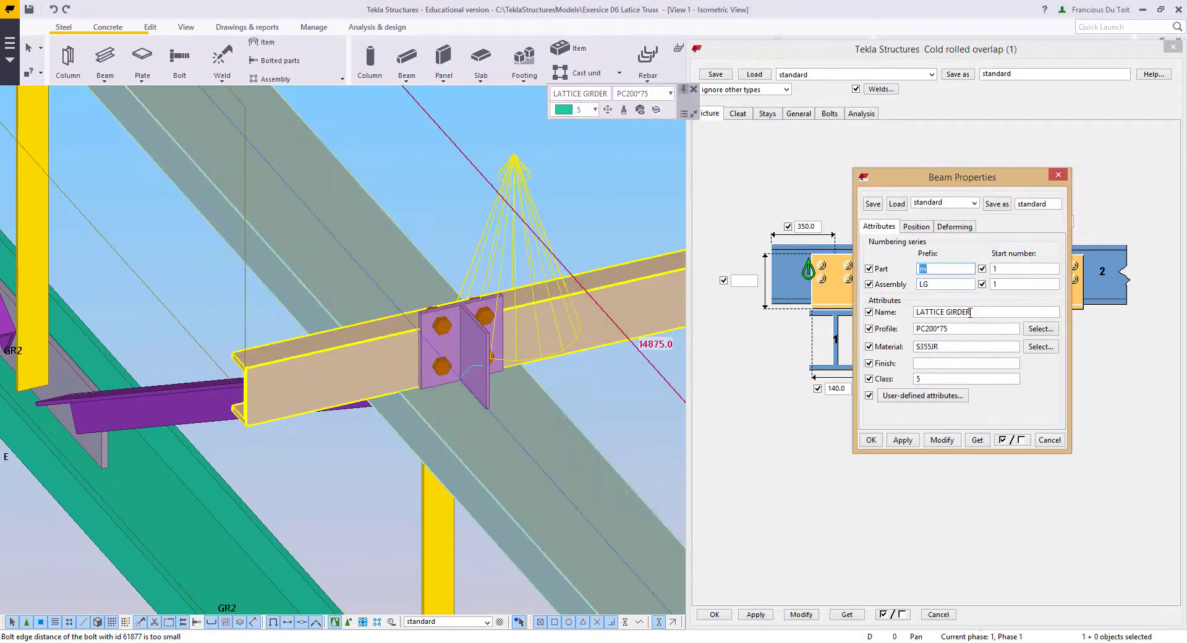
click(928, 330)
click(1058, 175)
Step: Set the purlin's end extension past the cleat centre to 100 mm and modify the overlap connection
drag(817, 227, 762, 233)
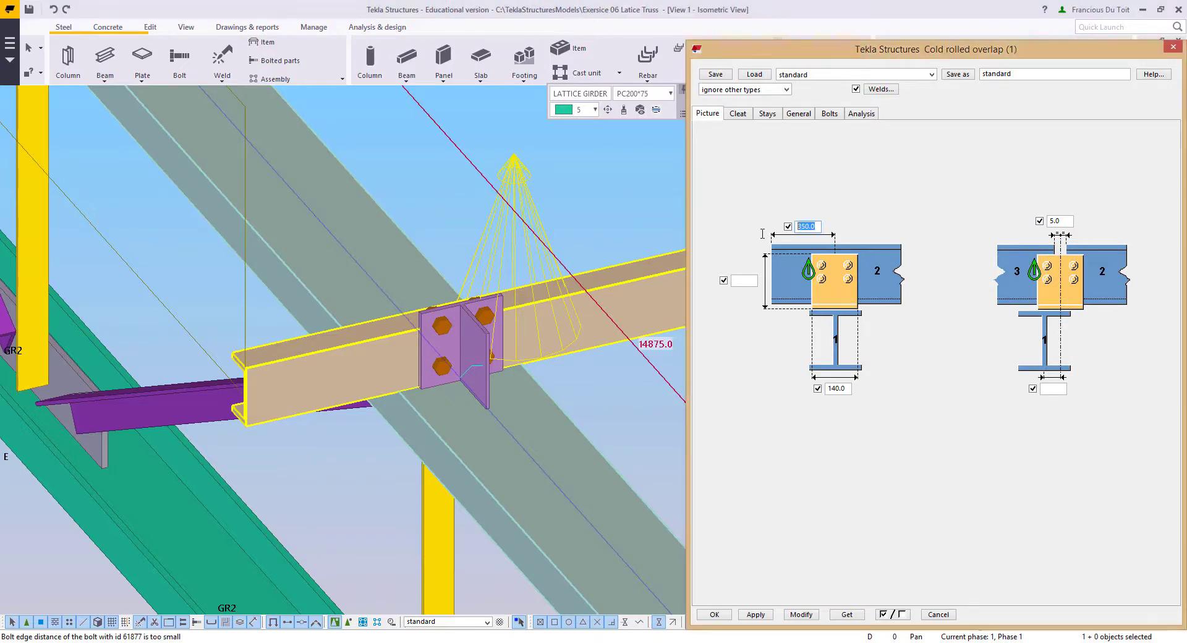
text(100)
click(801, 614)
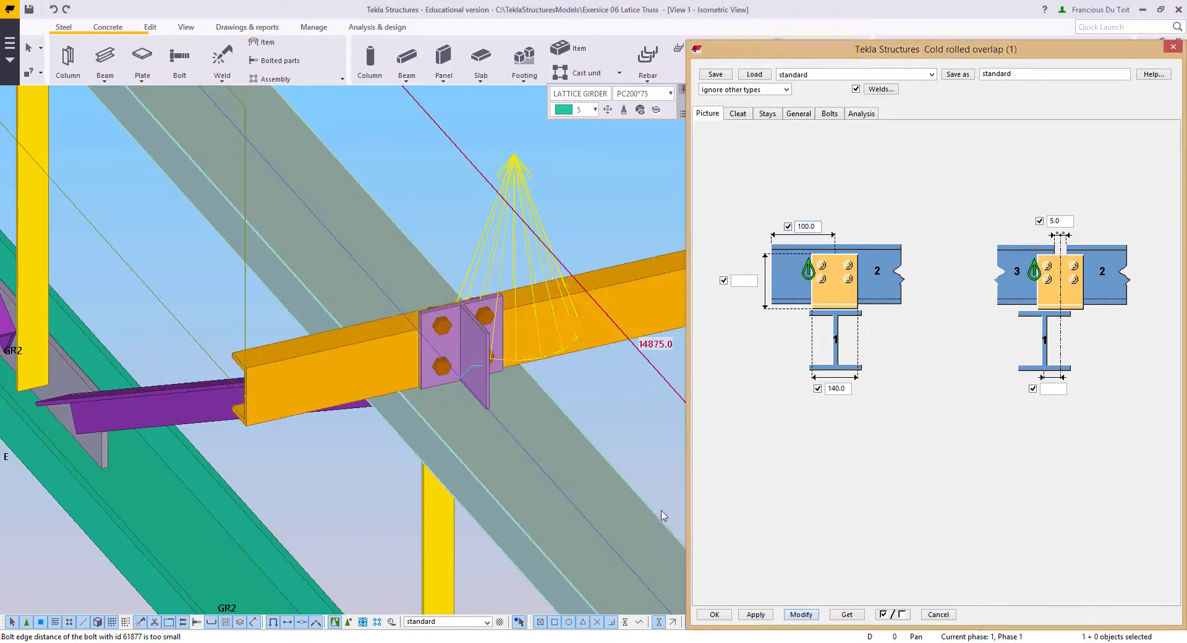
click(802, 614)
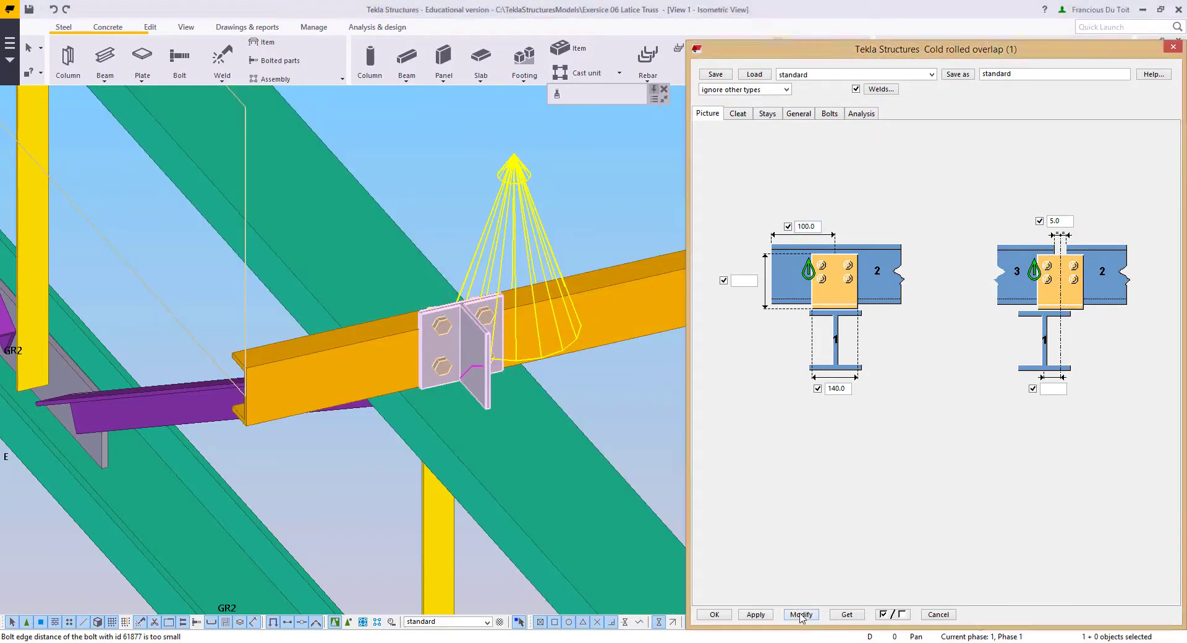
middle_drag(455, 347, 480, 330)
scroll(438, 336, up, 5)
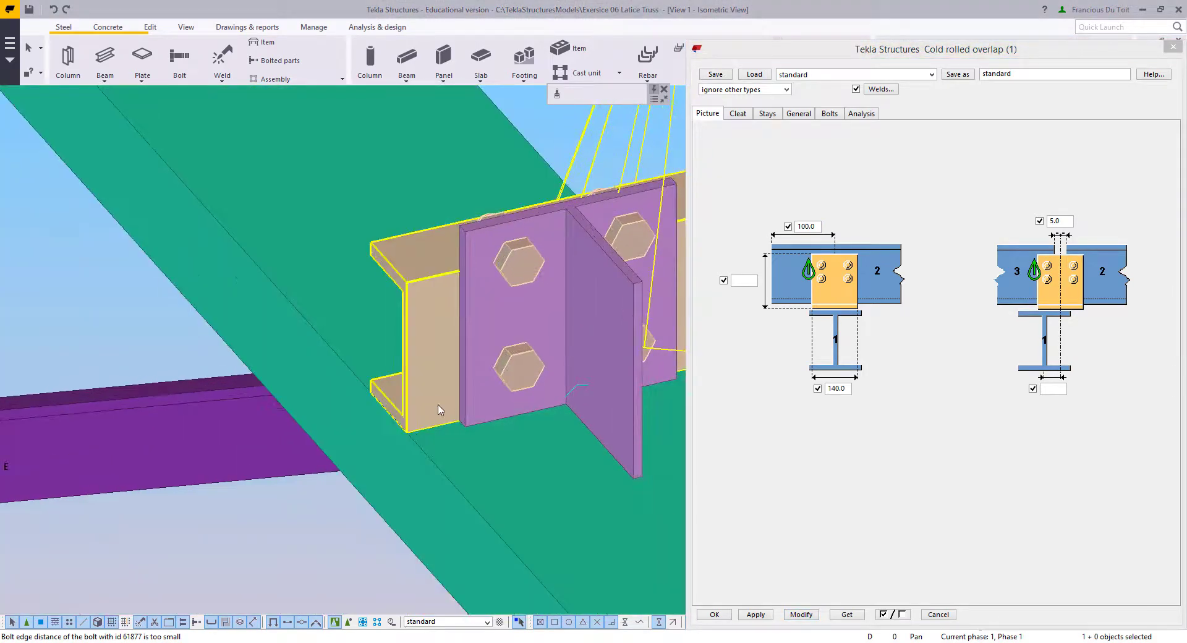
scroll(437, 408, down, 3)
middle_drag(402, 410, 302, 406)
scroll(302, 406, down, 3)
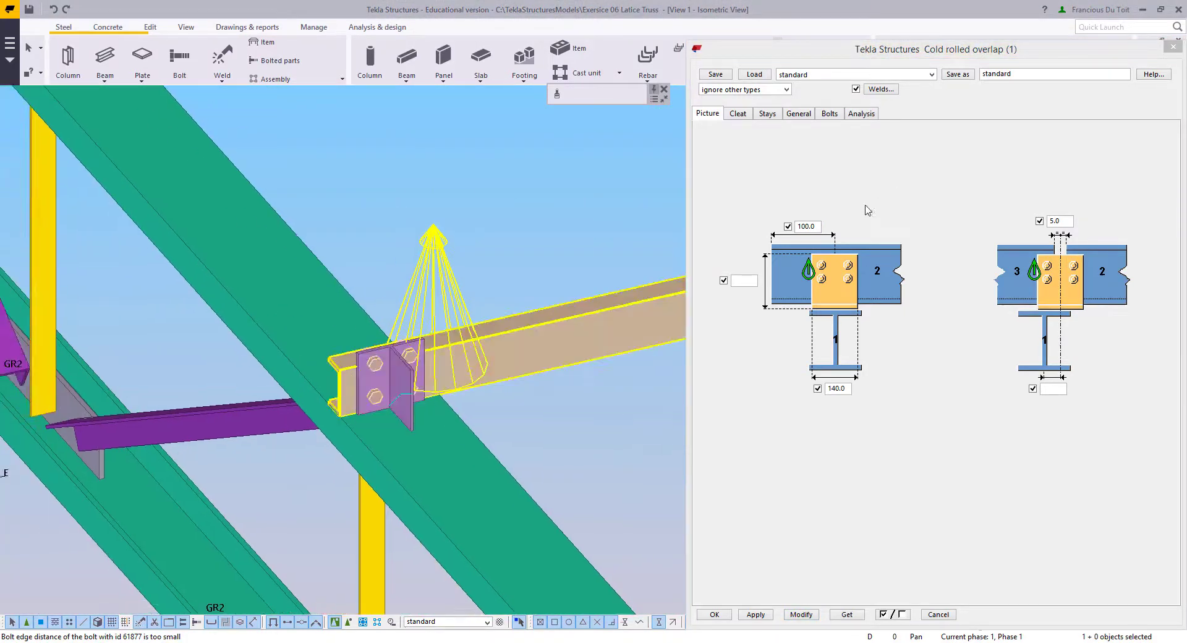
Step: Open the connection's Cleat settings and examine the tee cleat's fit at the purlin end on GR2
click(741, 113)
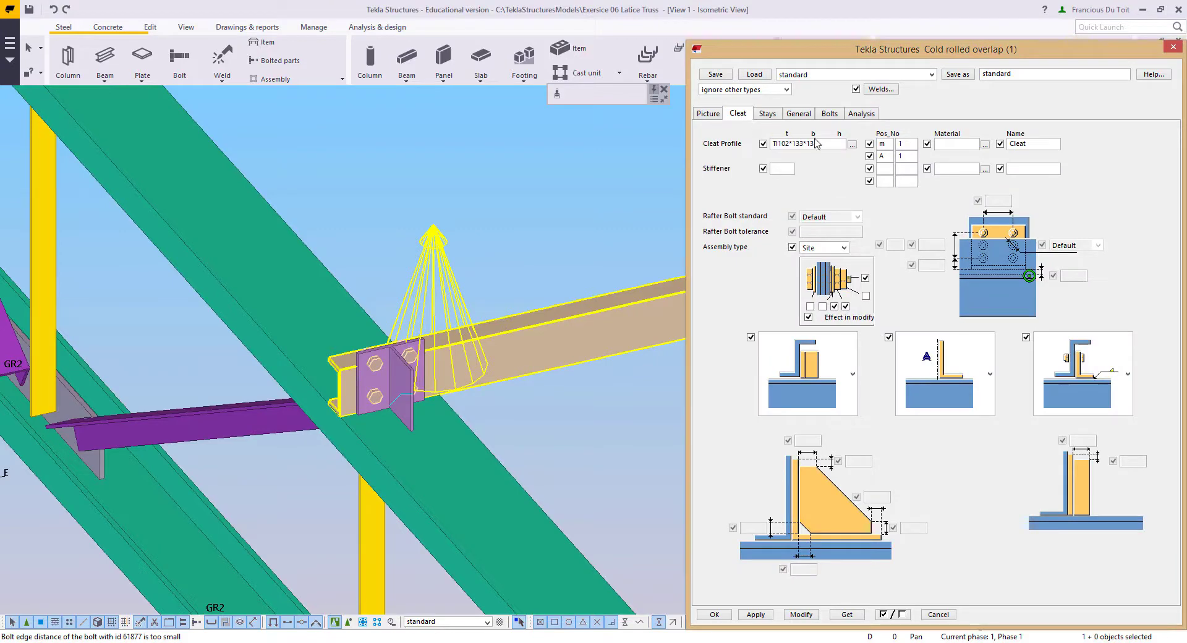
drag(818, 143, 731, 150)
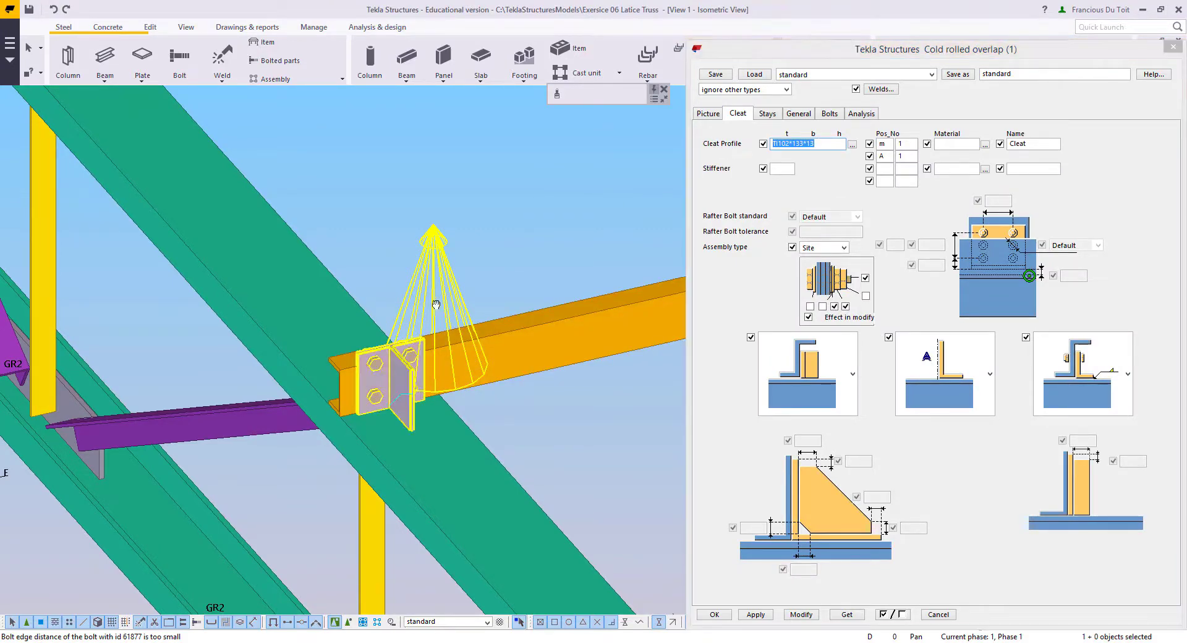
scroll(346, 427, up, 3)
scroll(393, 368, down, 3)
scroll(394, 369, down, 5)
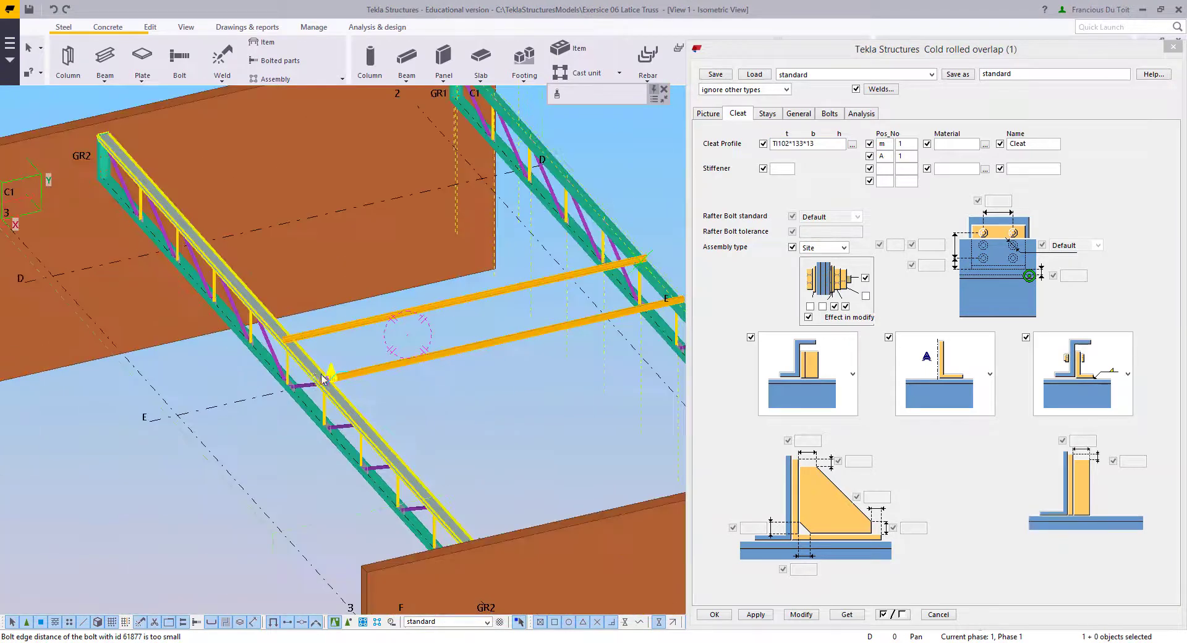
scroll(327, 377, up, 5)
scroll(325, 383, up, 2)
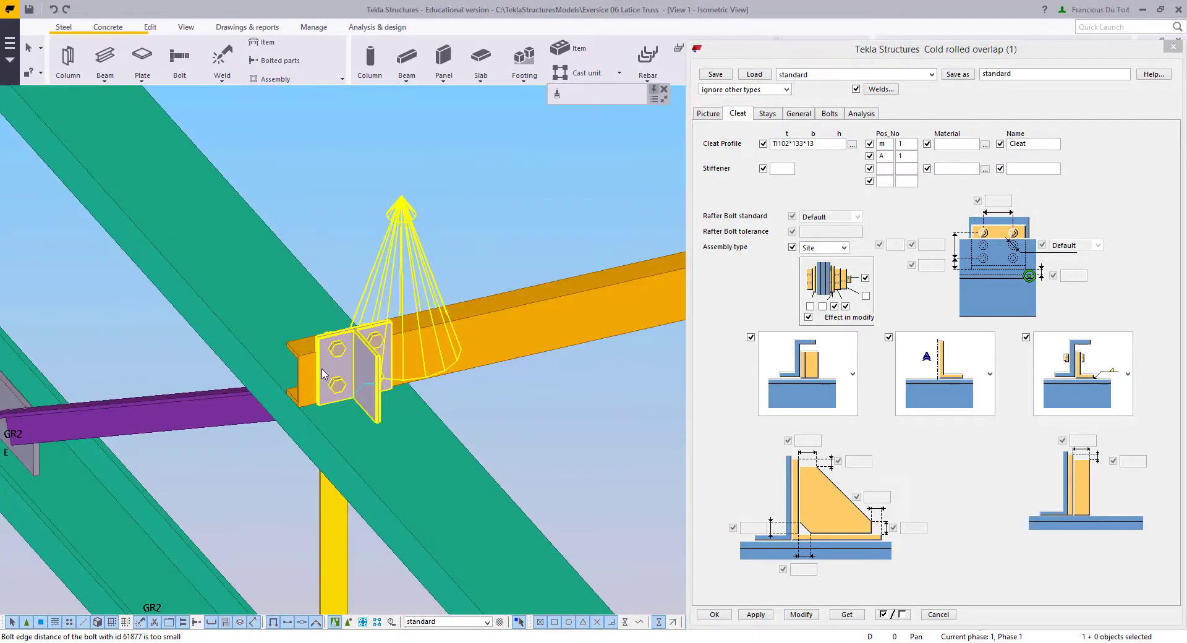
scroll(397, 320, down, 5)
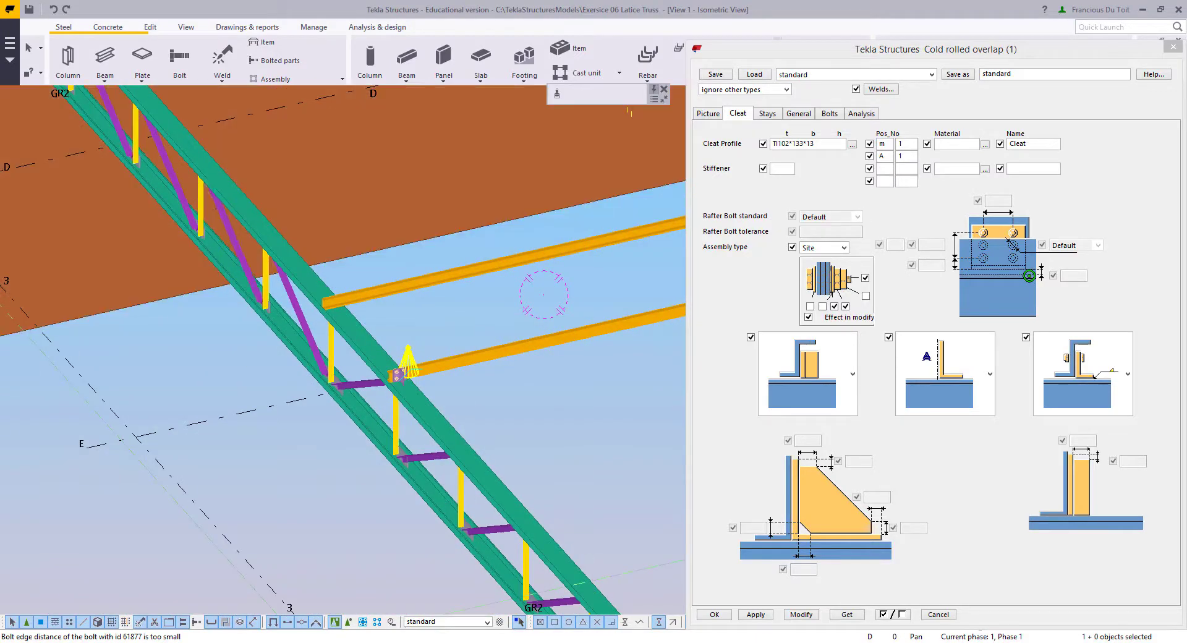
scroll(393, 375, up, 5)
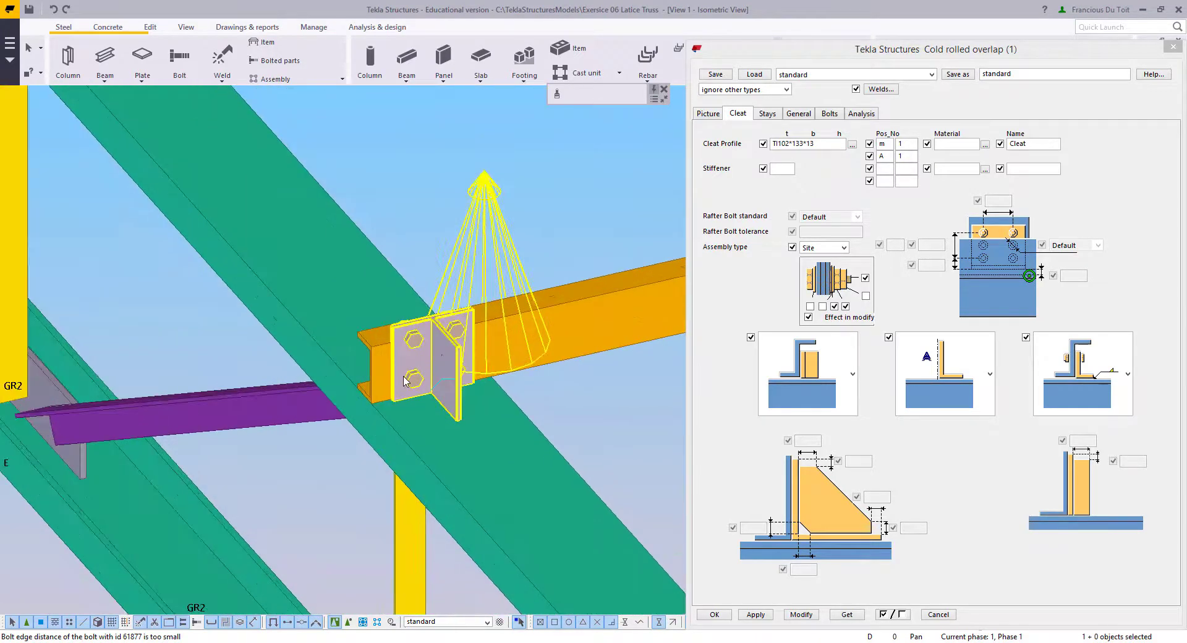
scroll(252, 428, down, 4)
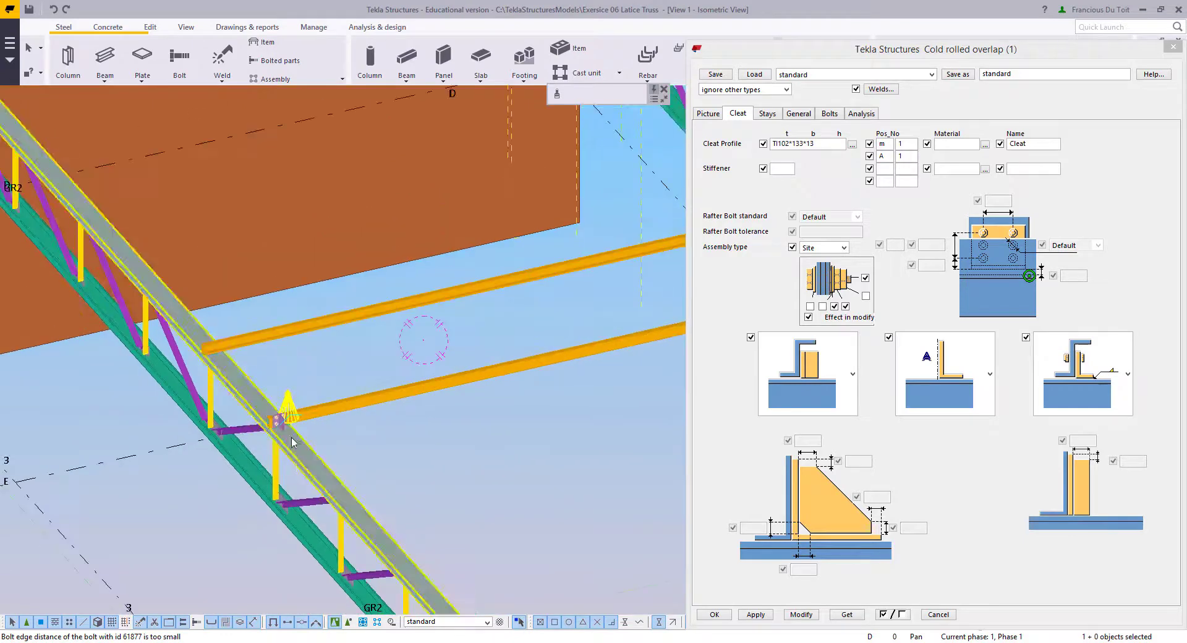
scroll(475, 179, down, 1)
middle_drag(475, 186, 201, 211)
middle_drag(90, 345, 240, 359)
scroll(231, 362, up, 6)
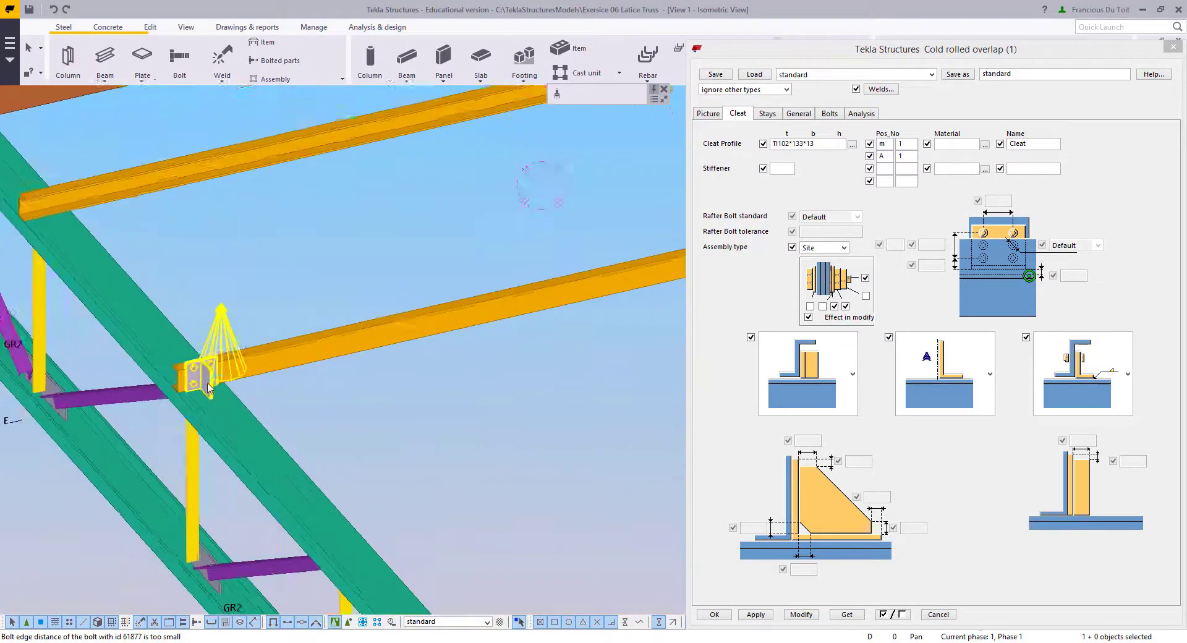
middle_drag(176, 386, 351, 399)
scroll(351, 400, up, 2)
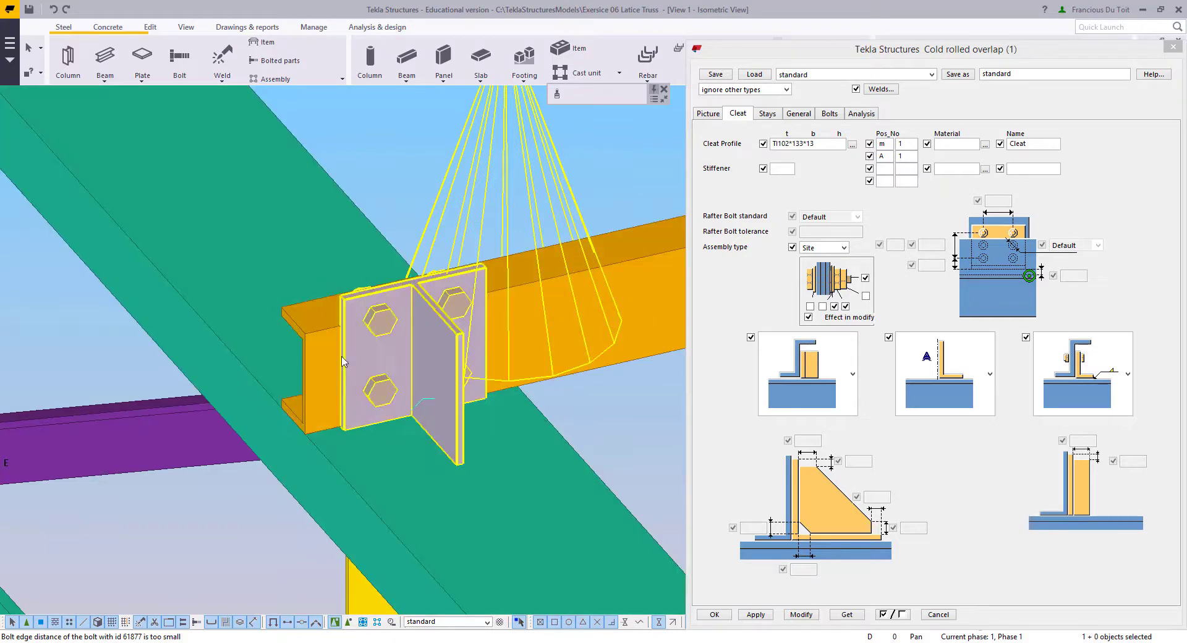
Step: Set the cleat profile to PL10*100 and modify the purlin connection
click(798, 75)
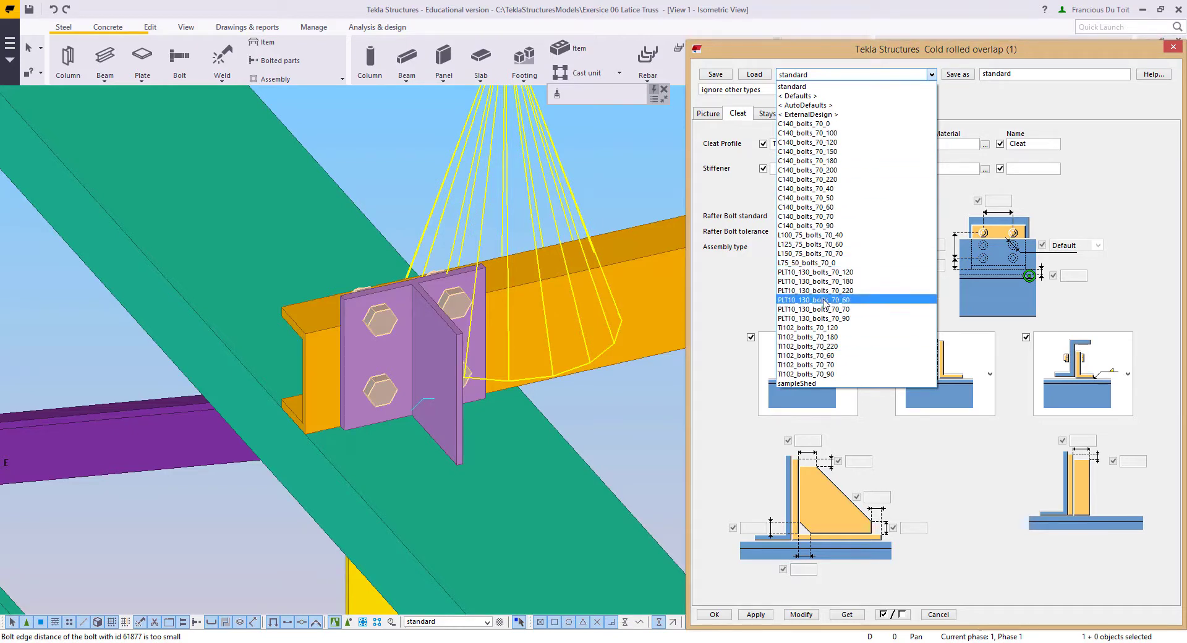
click(716, 298)
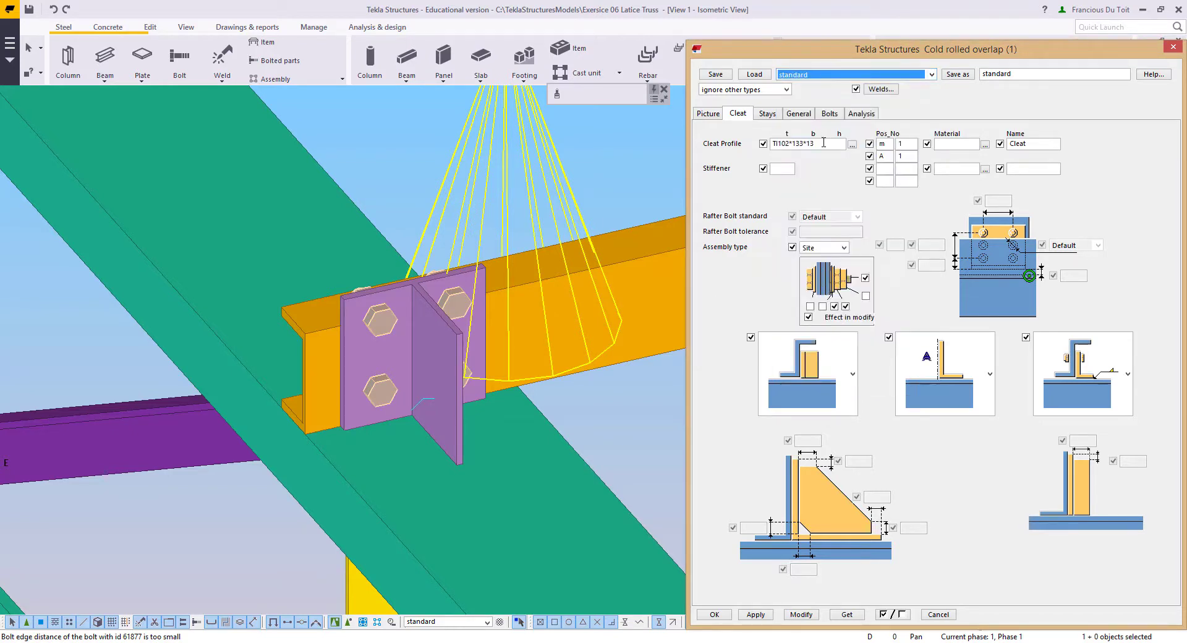
drag(823, 143, 743, 143)
text(PL10*100)
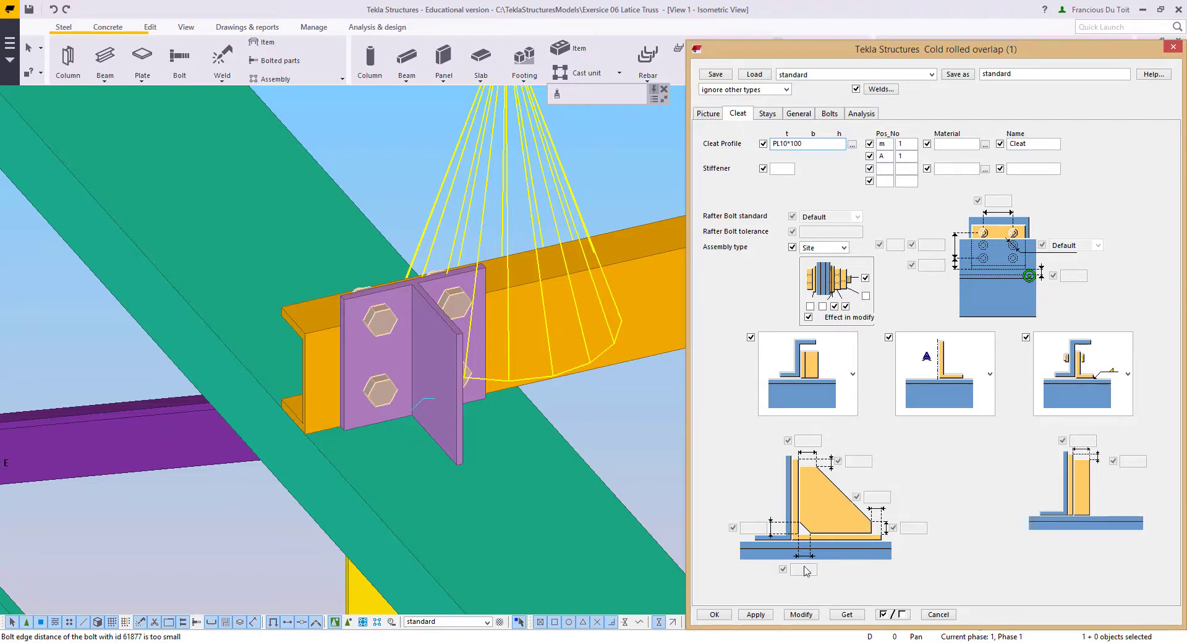
click(815, 616)
middle_drag(412, 316, 438, 326)
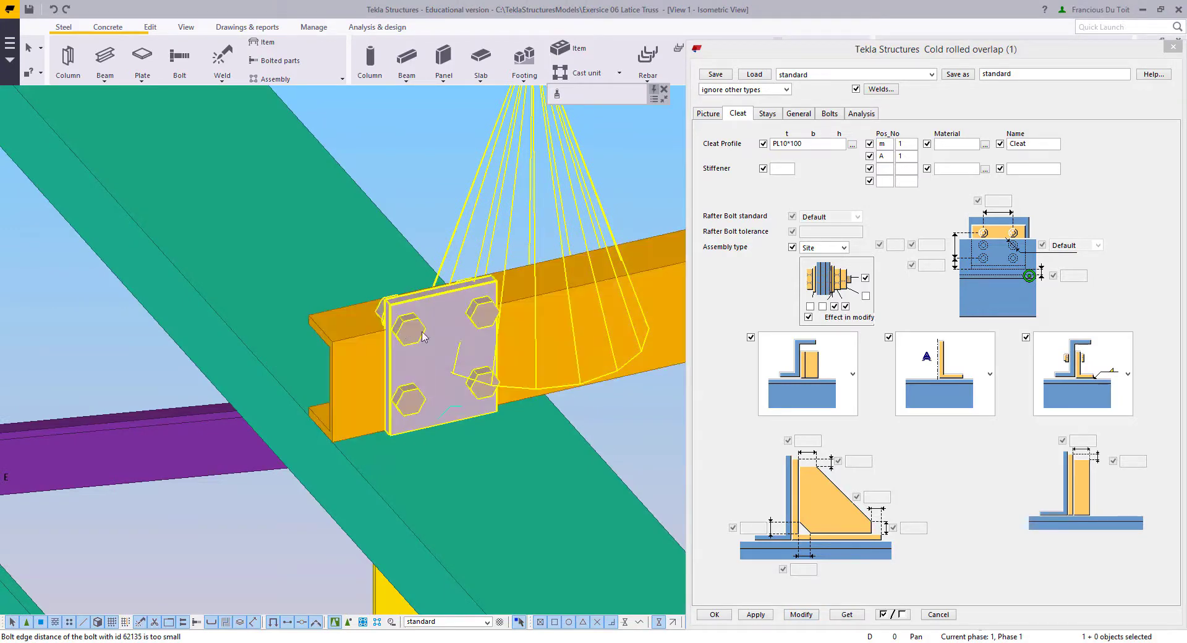
Step: Examine the plate cleat at the purlin and compare it with the connections along the GR2 truss
click(811, 146)
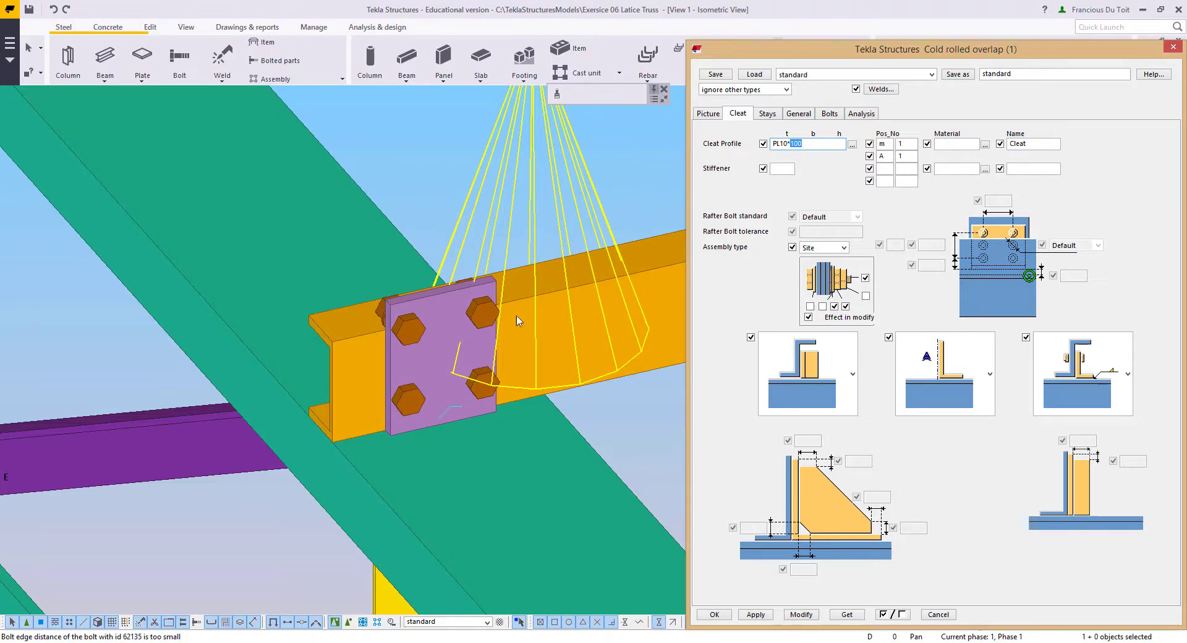
middle_drag(429, 369, 456, 474)
scroll(477, 497, down, 5)
middle_drag(439, 414, 533, 513)
middle_drag(307, 344, 518, 550)
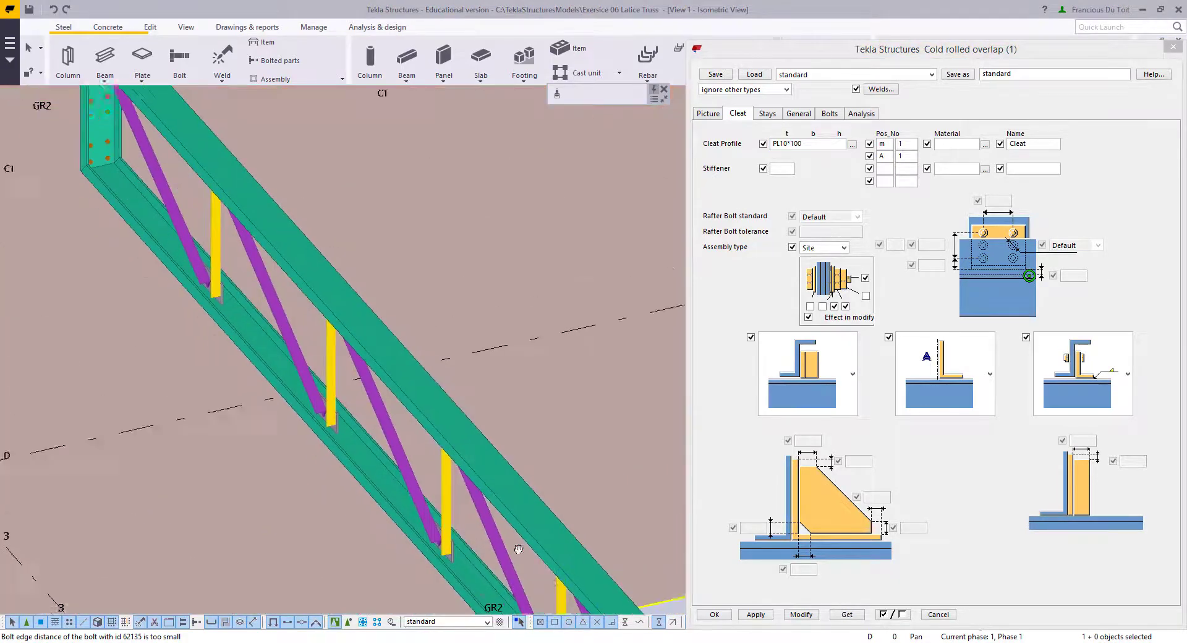
middle_drag(103, 106, 148, 136)
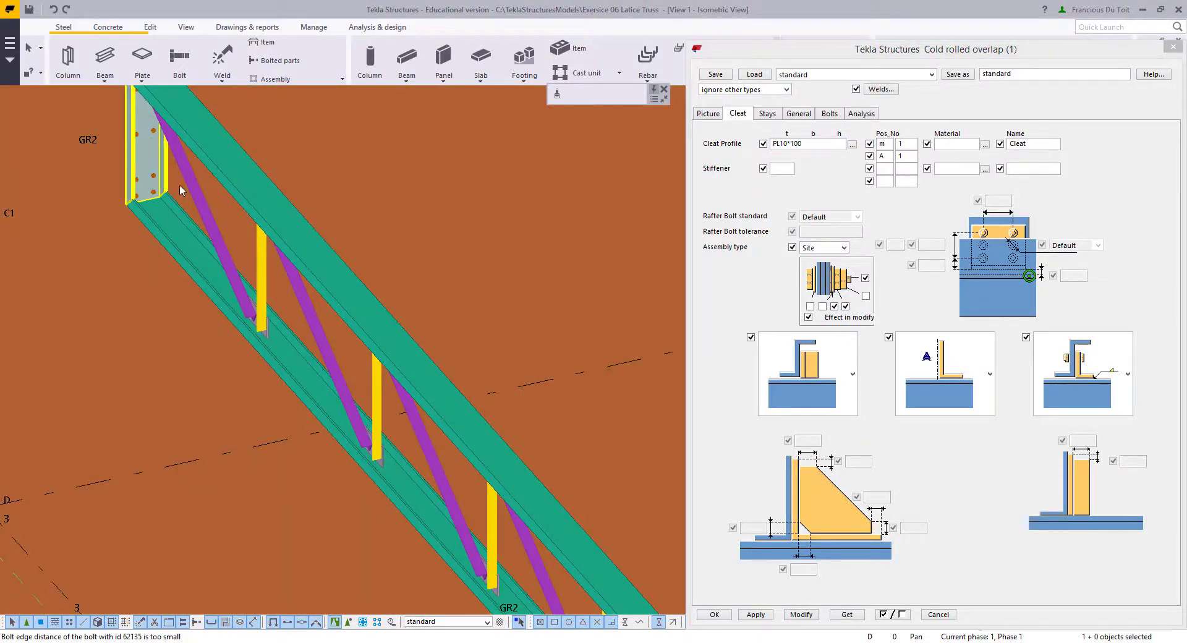
scroll(180, 190, down, 3)
middle_drag(429, 525, 405, 412)
scroll(426, 427, up, 6)
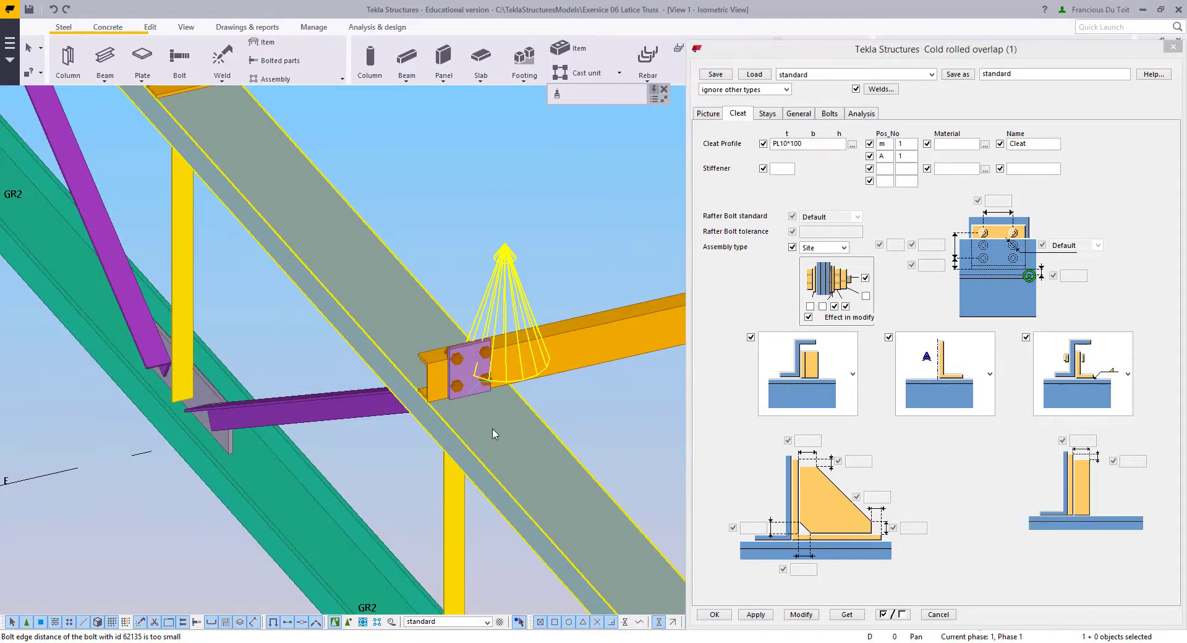
scroll(492, 435, up, 4)
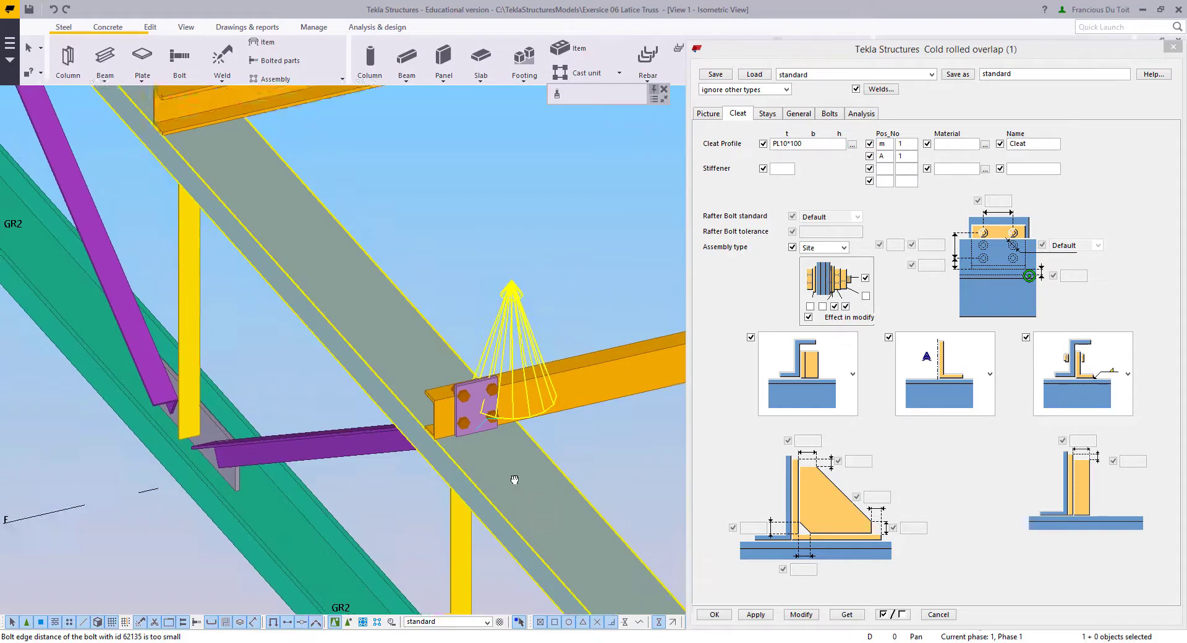
Step: Set the cleat profile to PL10*160 and modify the purlin connection on GR2
scroll(481, 464, up, 2)
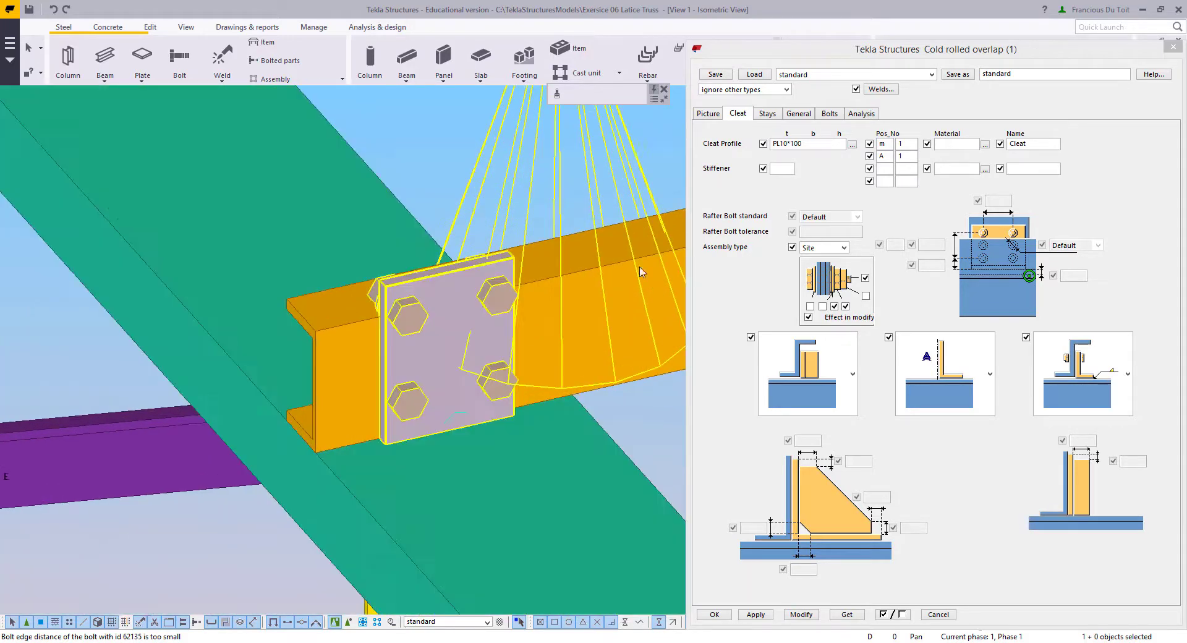
drag(810, 146, 794, 151)
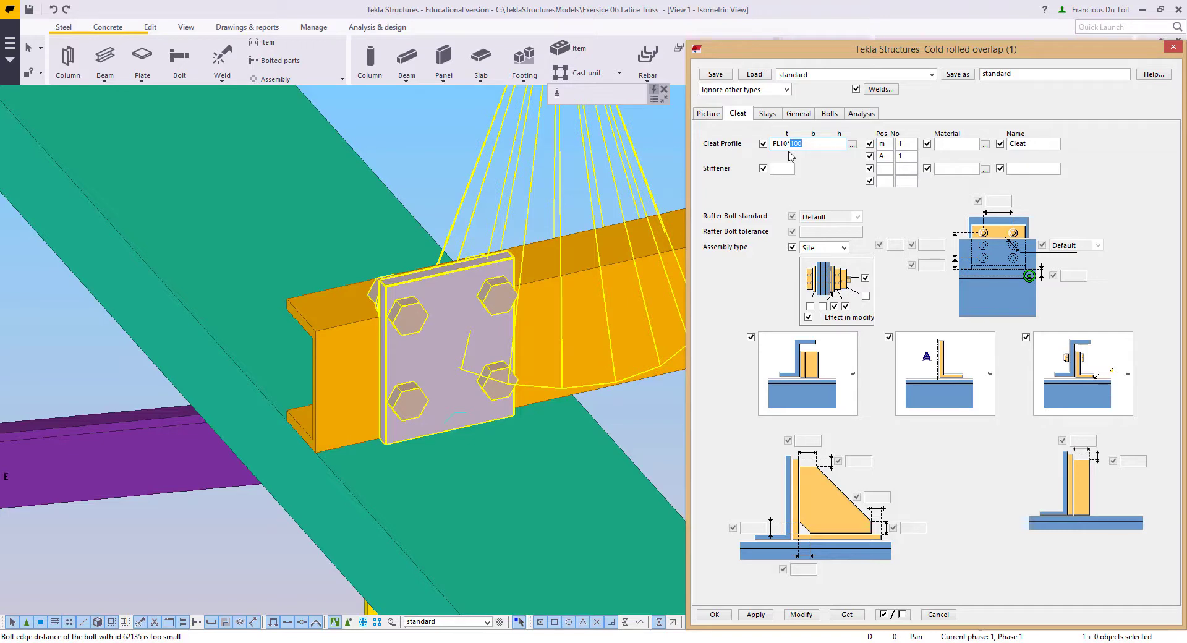
click(803, 615)
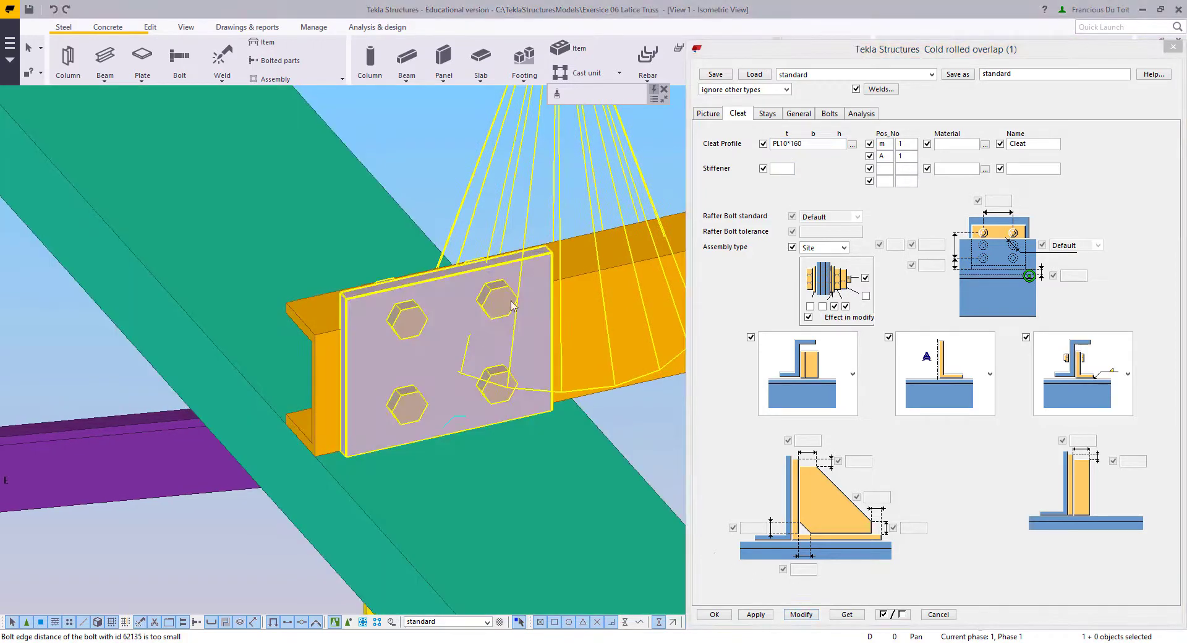
Step: Select both purlins between GR1 and GR2 and set their front depth offset to 10 mm
click(768, 114)
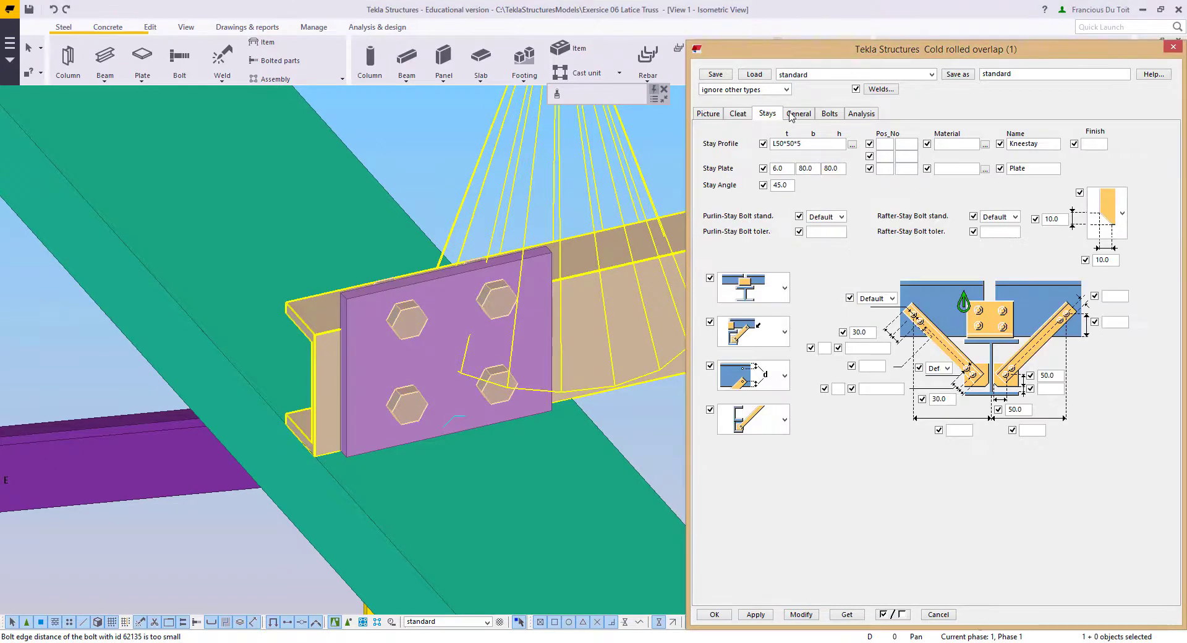
scroll(320, 361, up, 2)
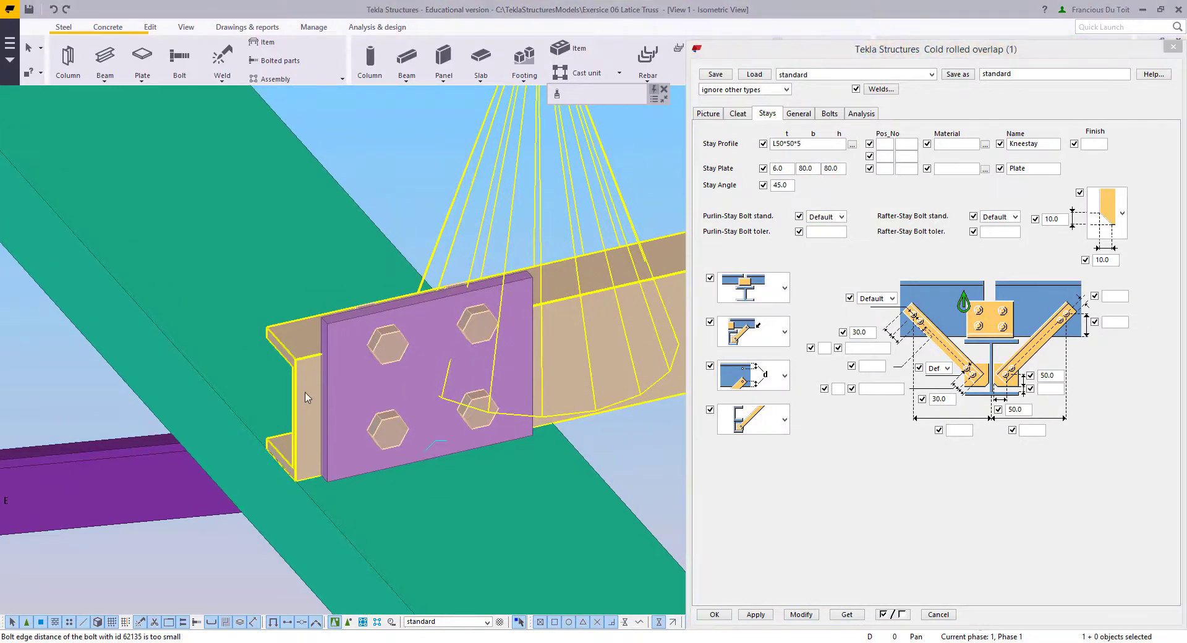
scroll(304, 396, down, 5)
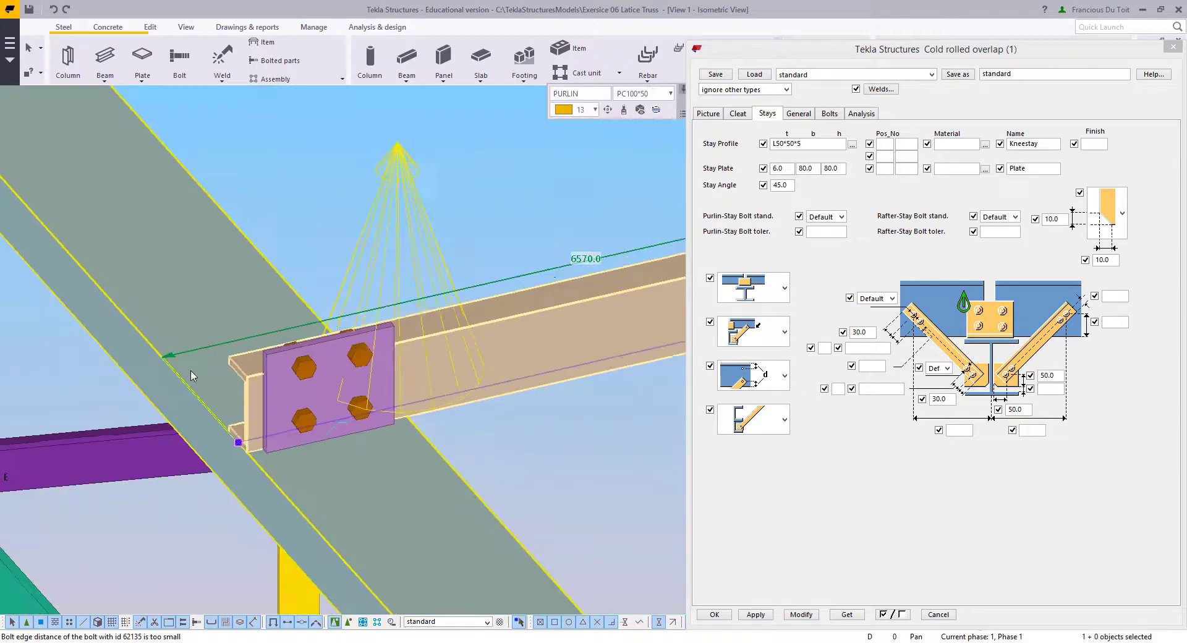
click(382, 380)
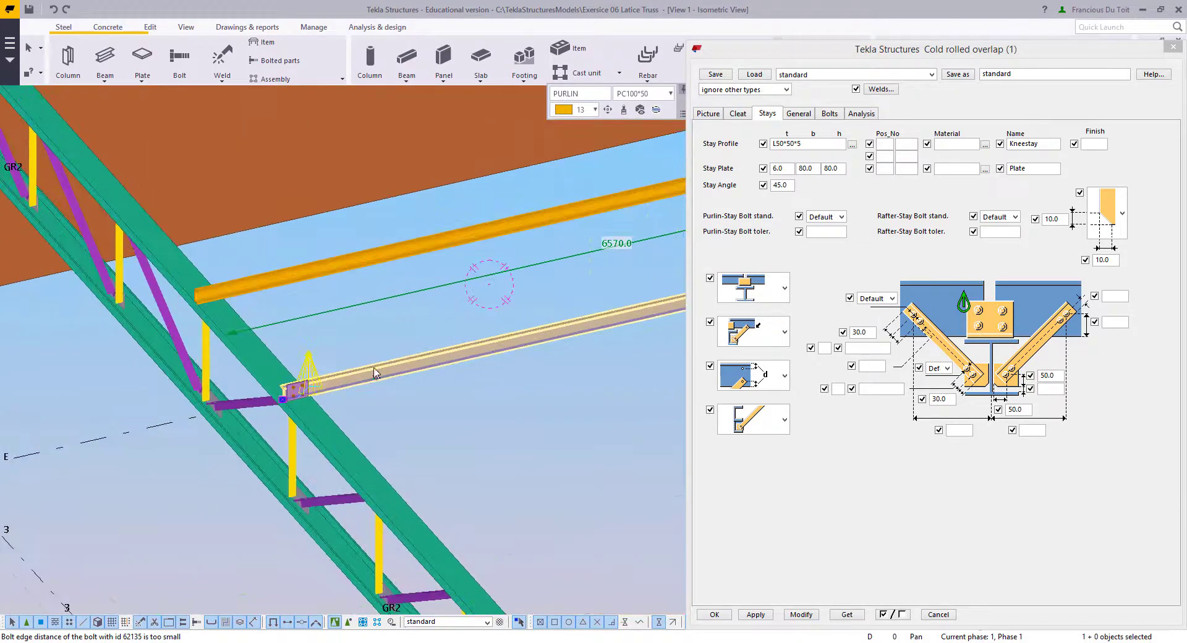
double_click(371, 373)
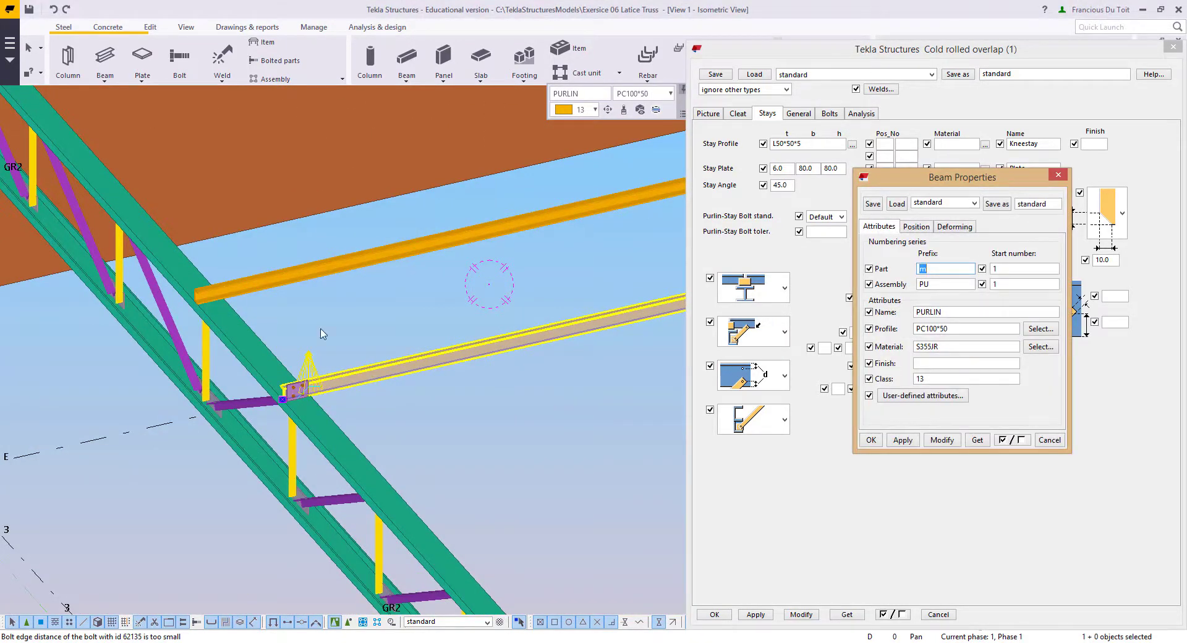
click(280, 288)
ctrl+click(230, 336)
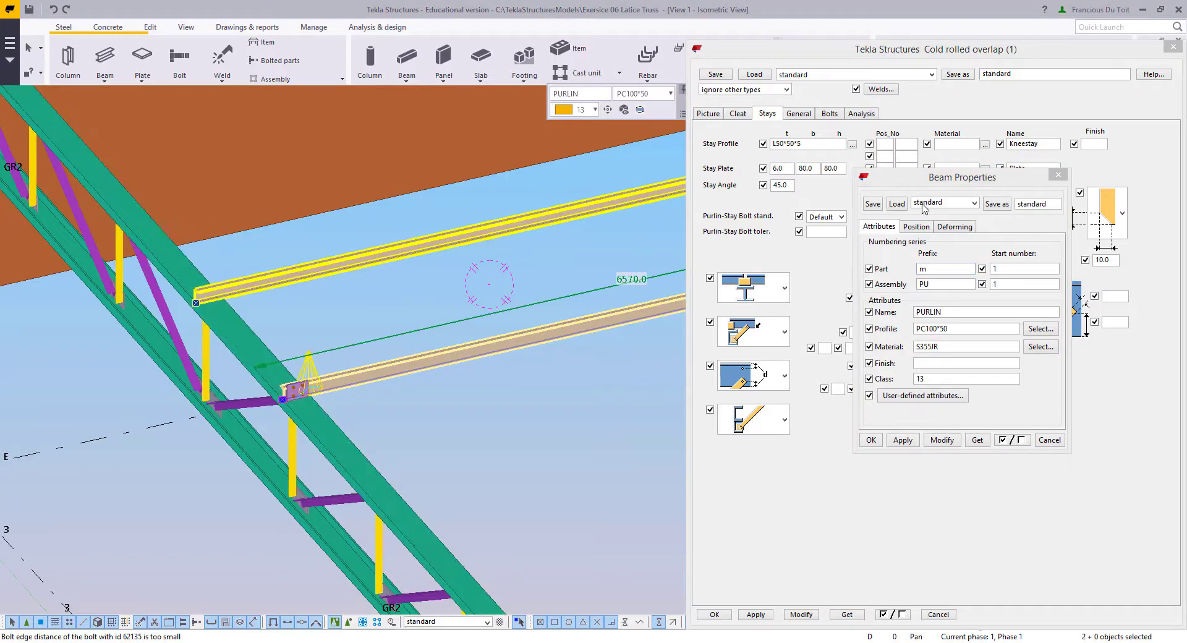
click(915, 227)
drag(971, 292, 944, 294)
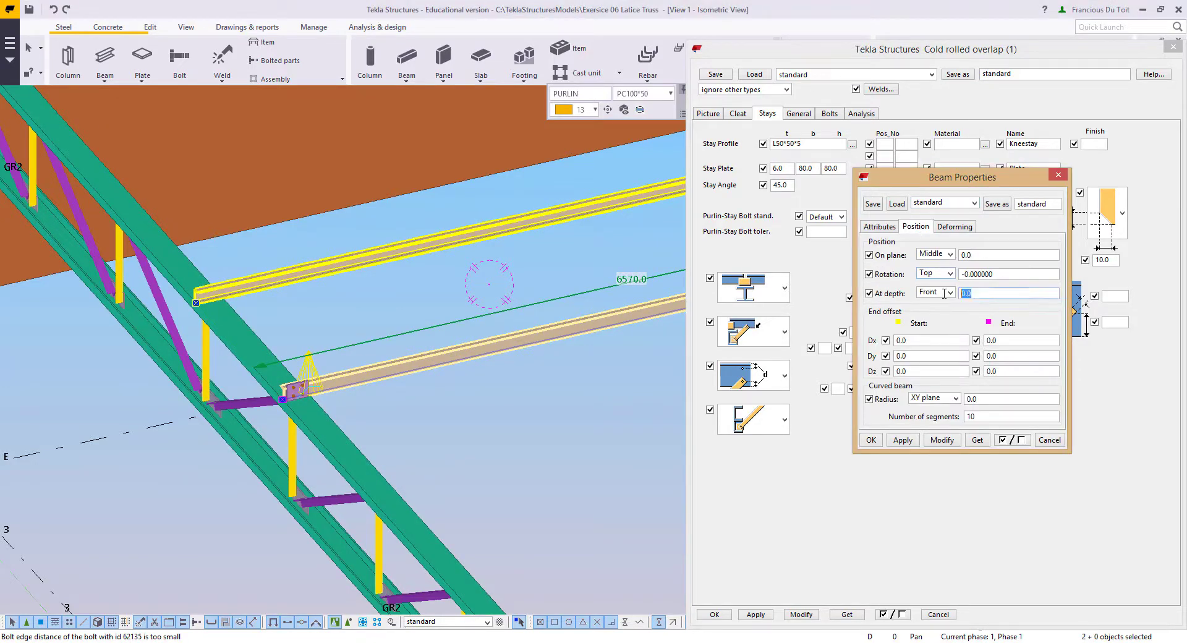
text(10)
click(942, 440)
Step: Examine how the purlin ends and plate cleat sit on the GR2 top chord and close the beam properties
scroll(366, 384, up, 10)
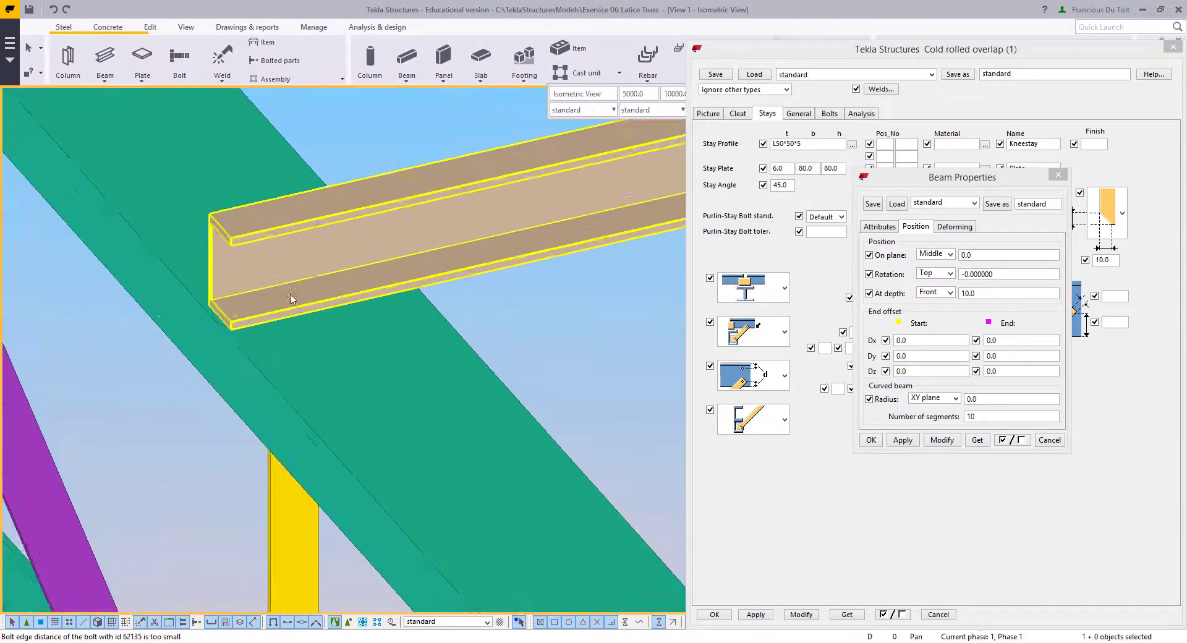
scroll(259, 309, up, 3)
scroll(361, 451, down, 5)
scroll(248, 190, up, 3)
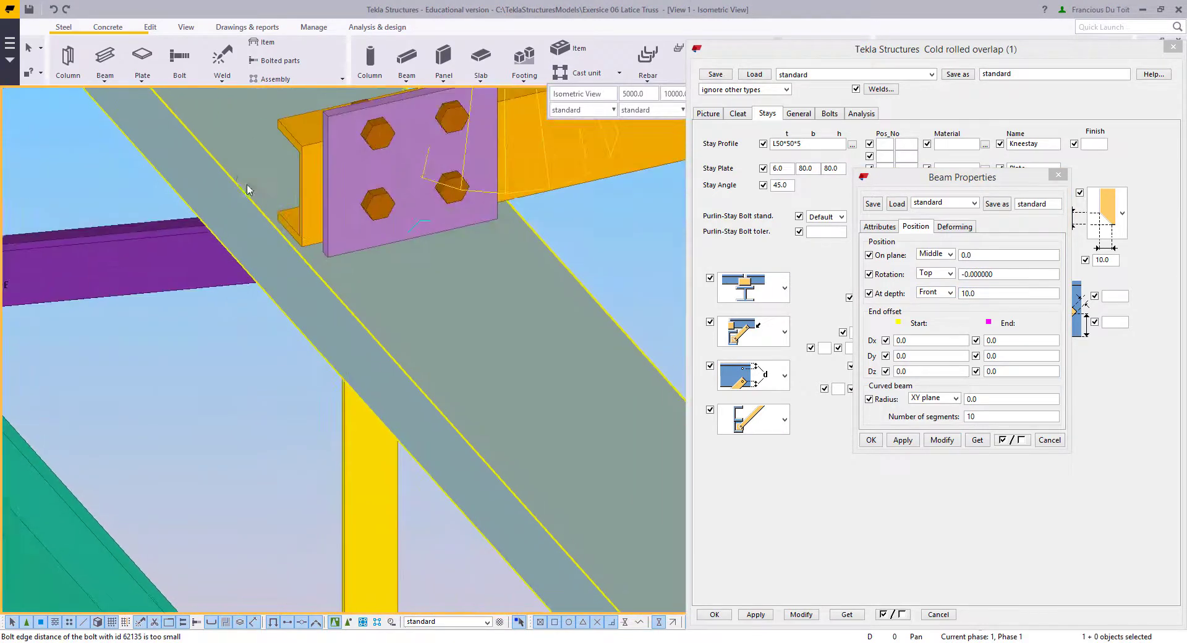
scroll(323, 344, down, 1)
scroll(371, 362, up, 5)
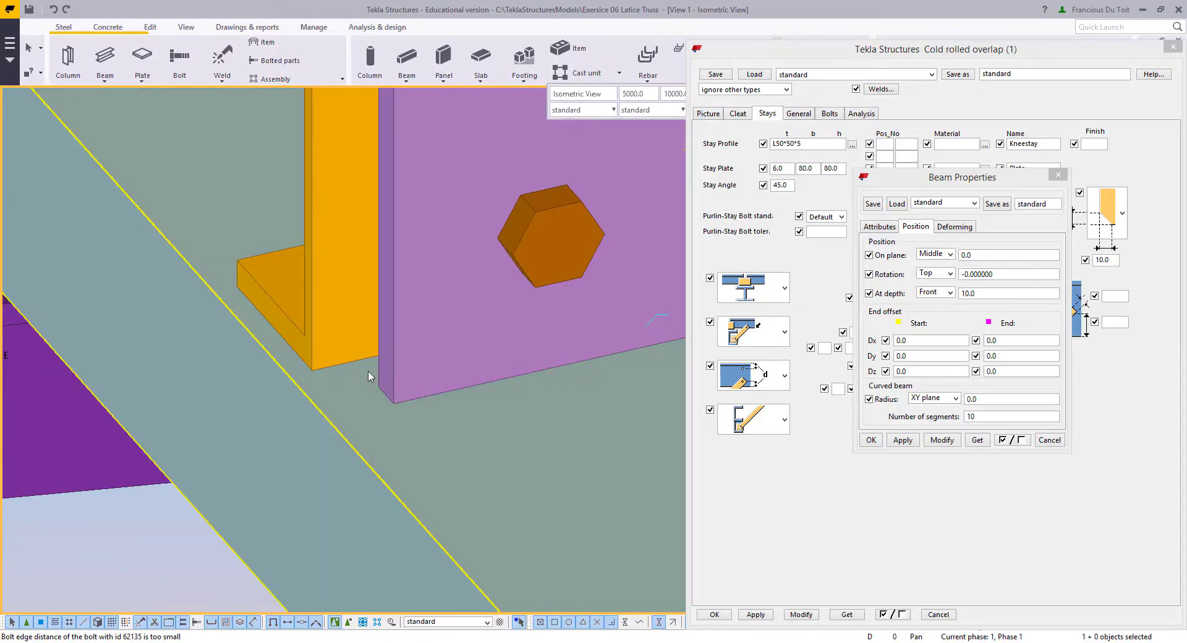
scroll(368, 376, down, 3)
scroll(287, 481, down, 3)
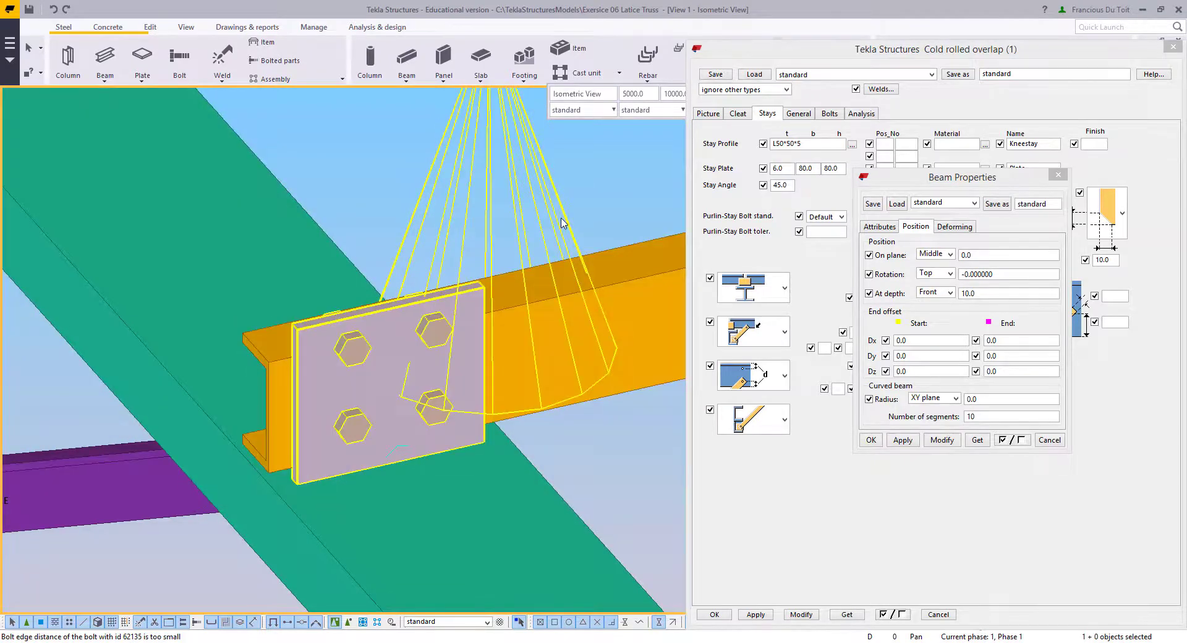
click(1058, 174)
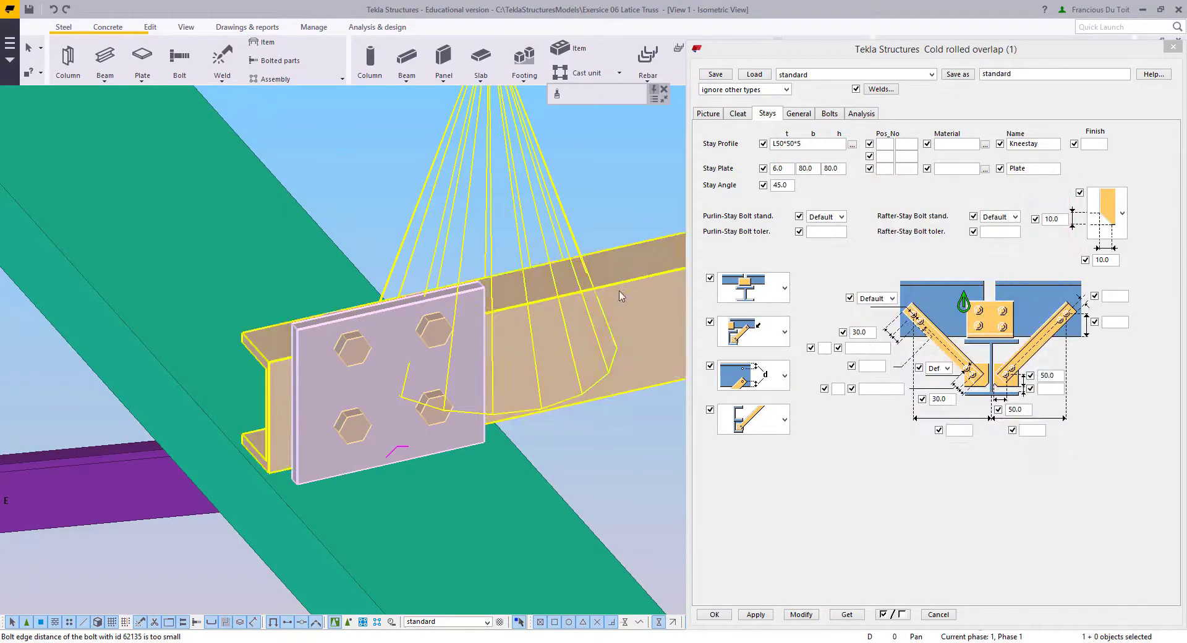
Step: Set the cleat bolts to one row of two at 100 mm spacing with a 60 mm lower distance, and modify the connection
middle_drag(621, 296, 595, 321)
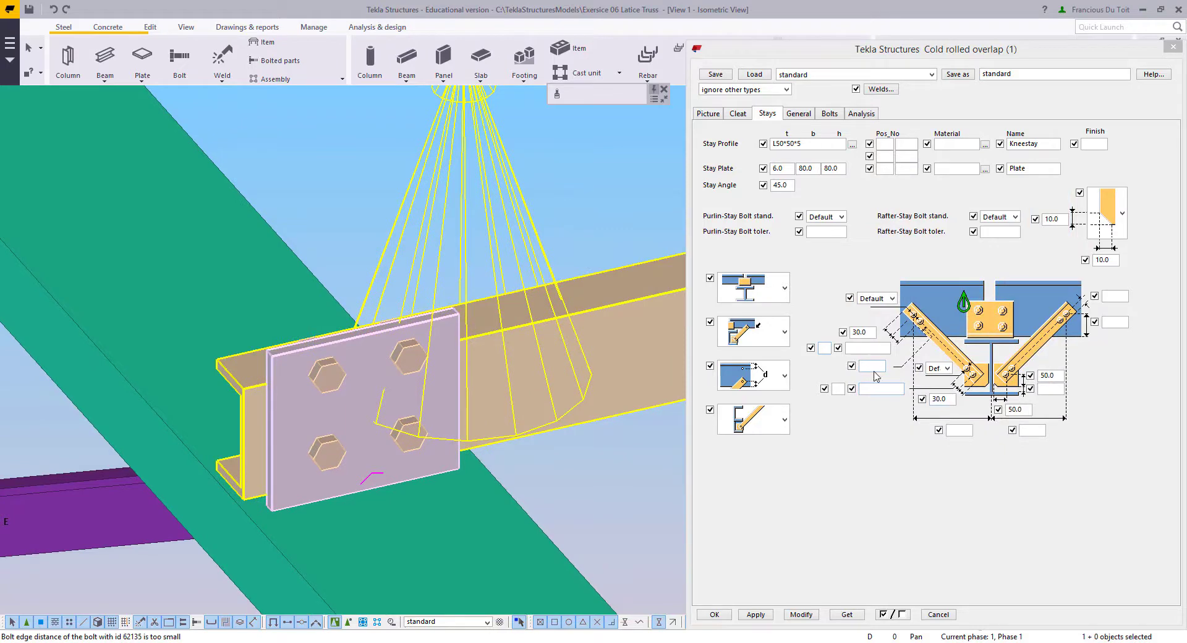
click(822, 117)
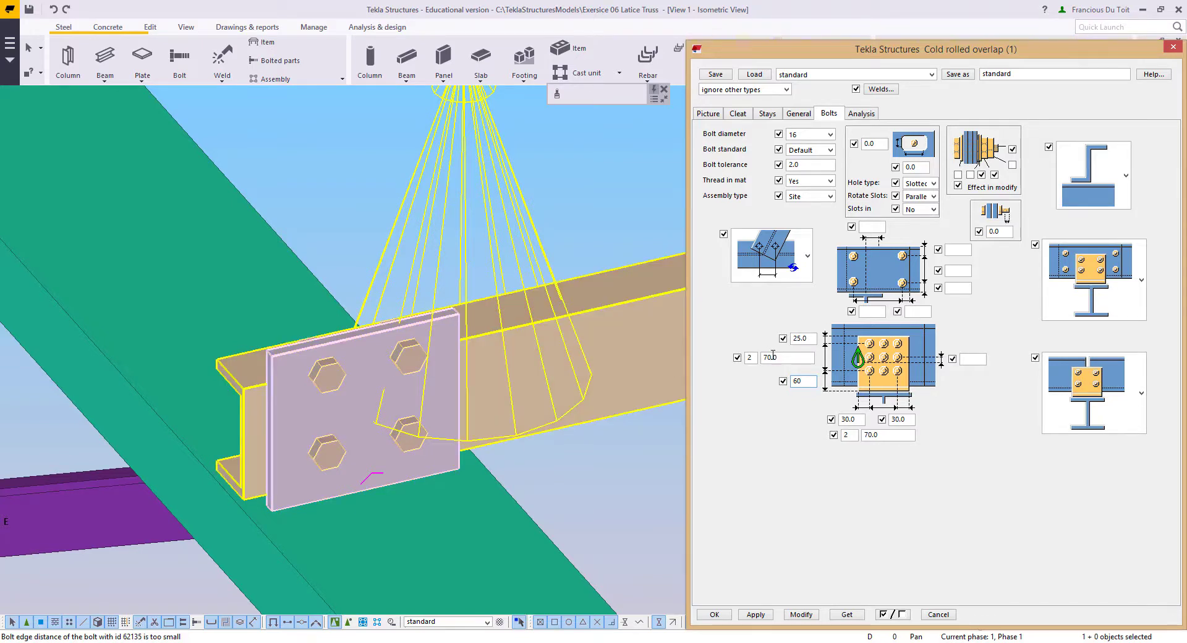
click(751, 357)
click(802, 614)
Step: Examine the two-bolt cleat on GR2 from several angles and close the Cold rolled overlap settings
middle_drag(300, 476, 433, 346)
right_click(231, 272)
click(264, 278)
scroll(386, 357, down, 5)
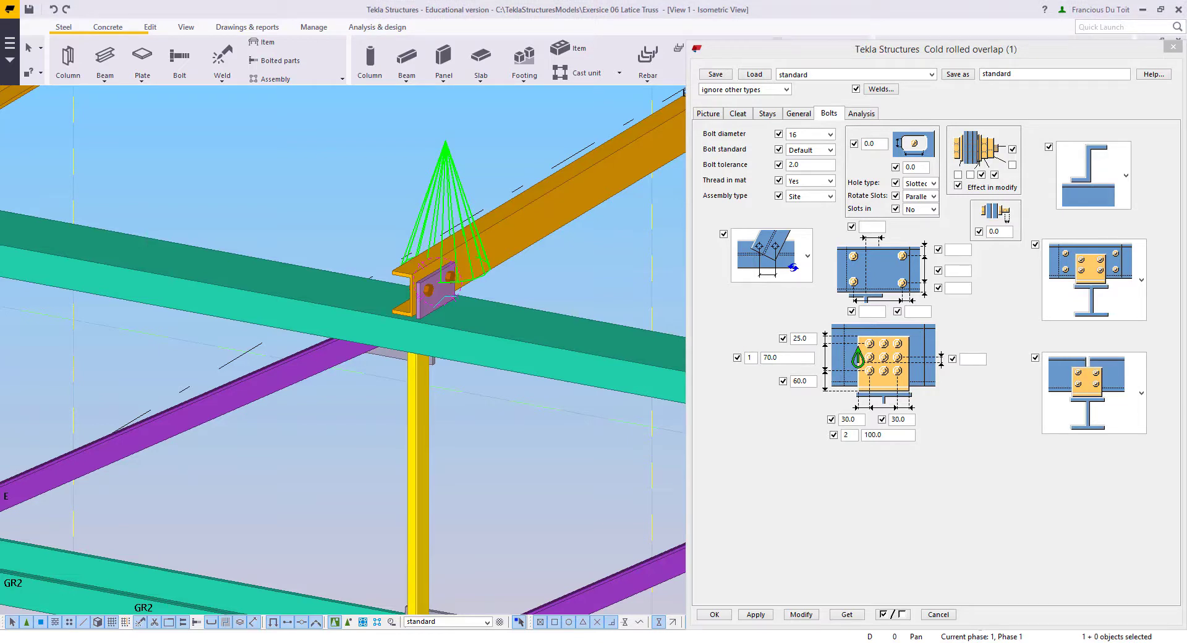
scroll(474, 419, up, 3)
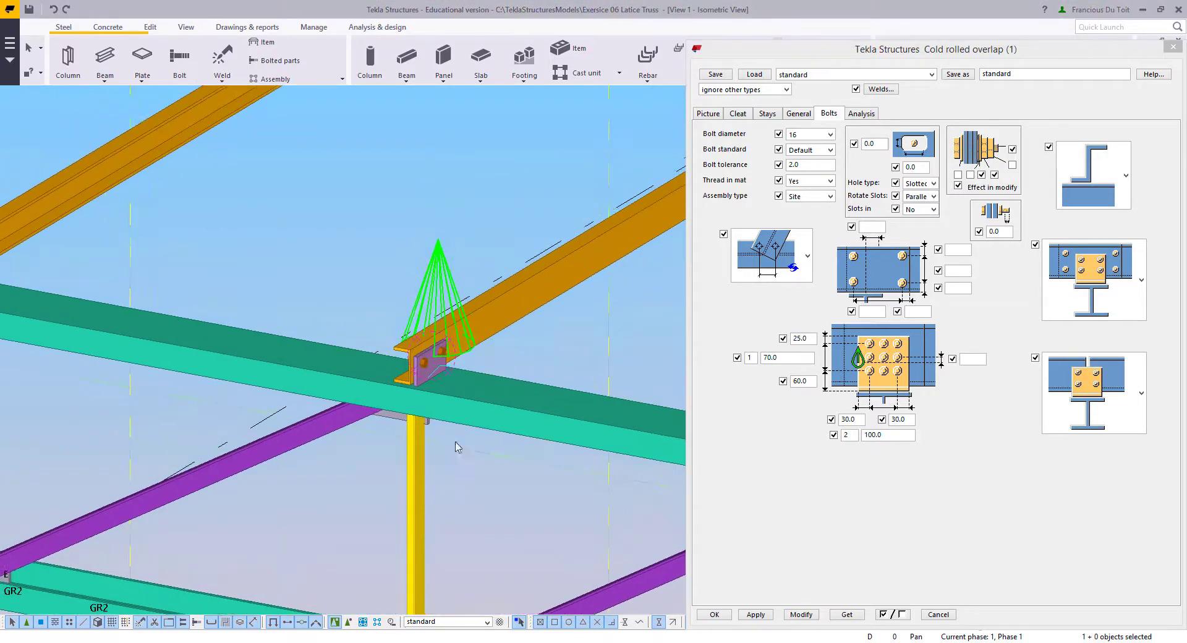
double_click(440, 167)
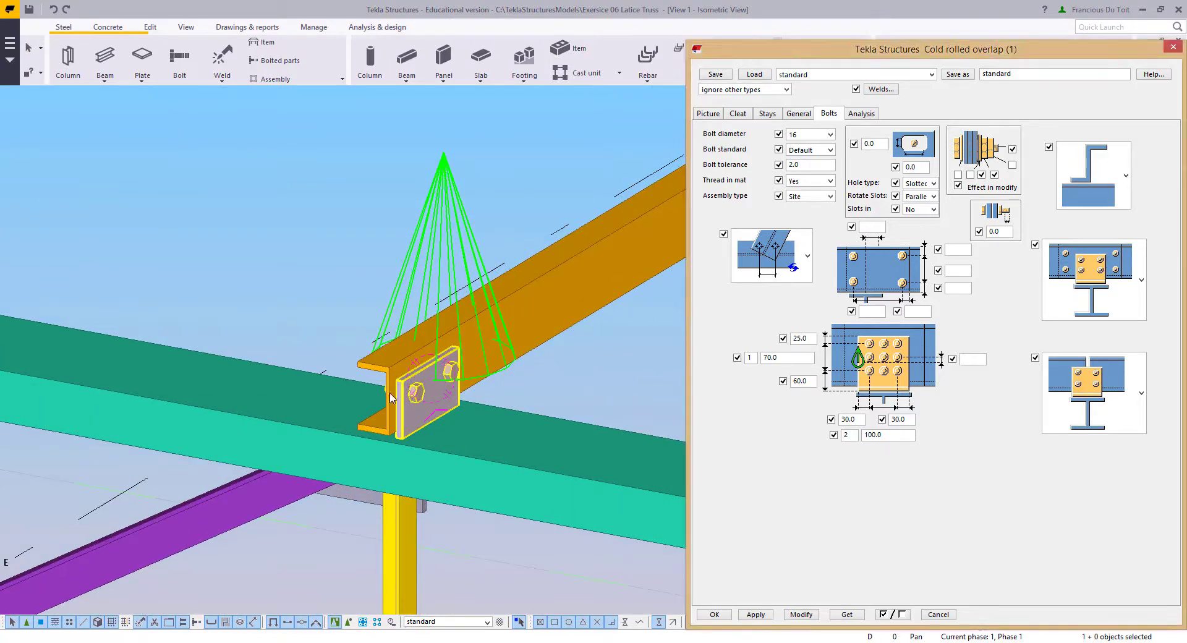
middle_drag(491, 519, 492, 517)
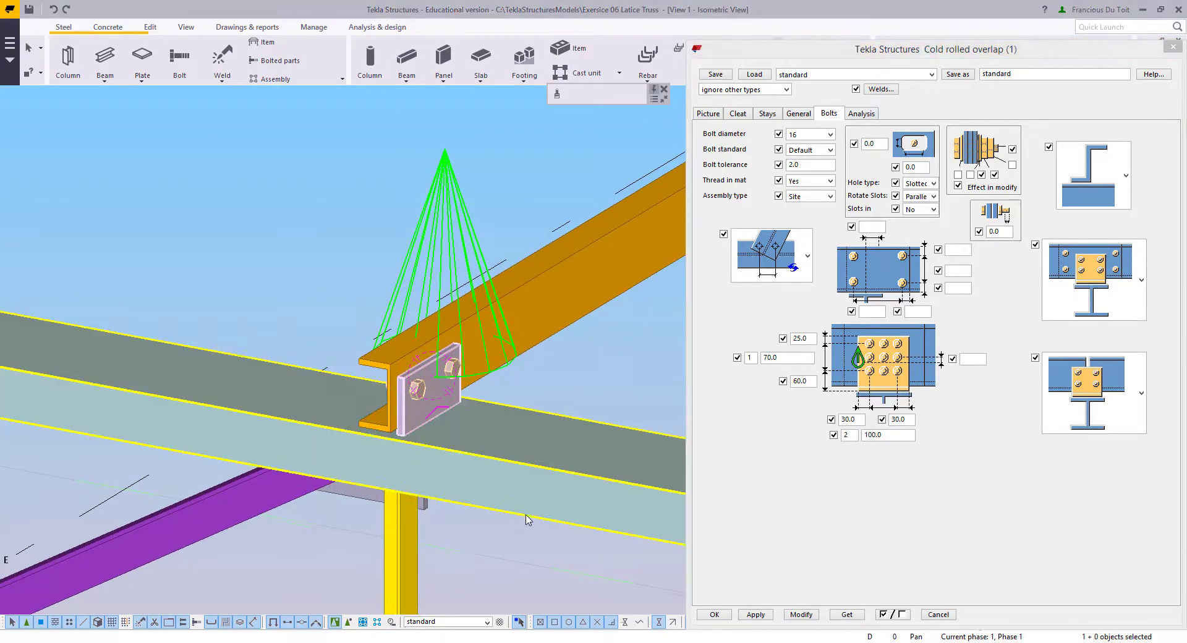
middle_drag(405, 397, 396, 437)
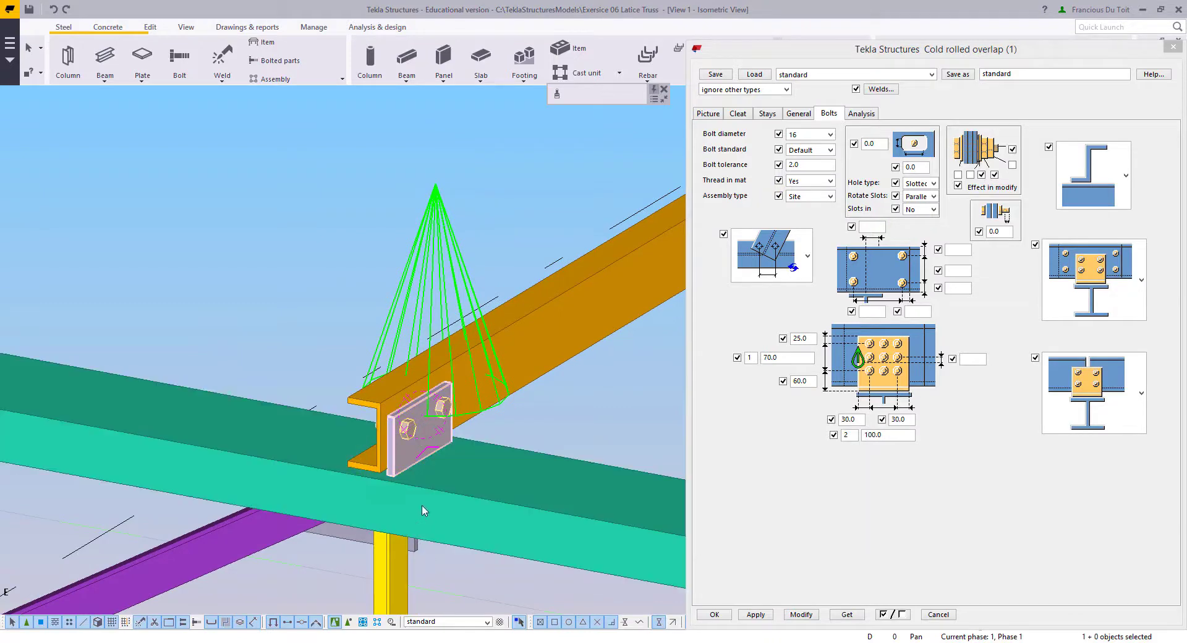
middle_drag(424, 510, 433, 371)
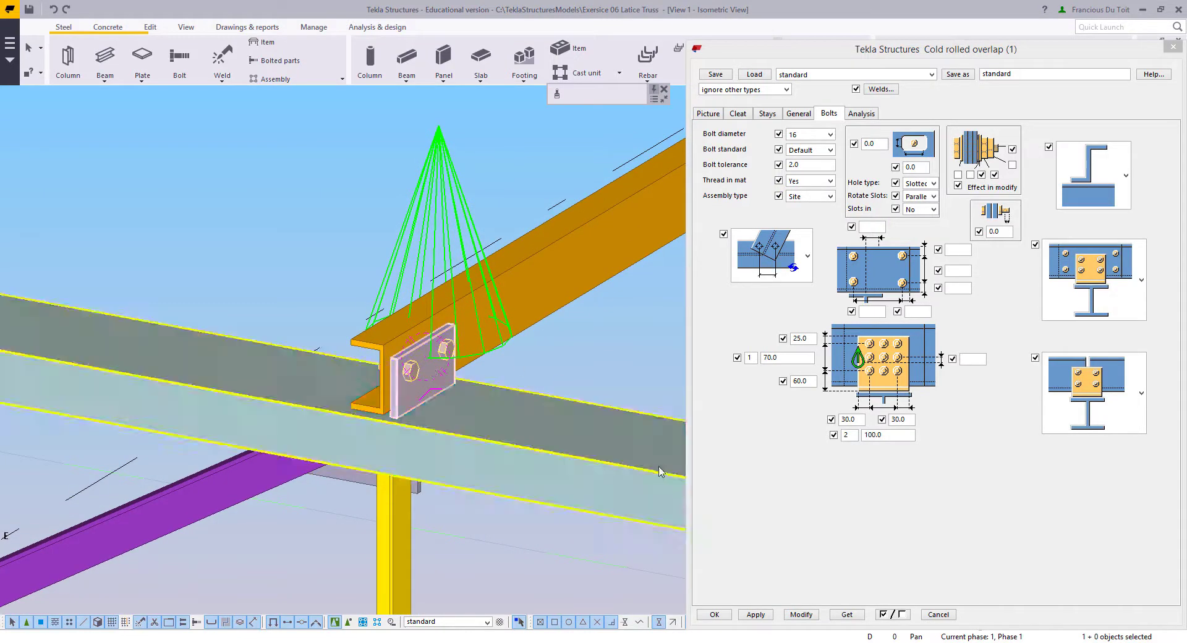
click(714, 615)
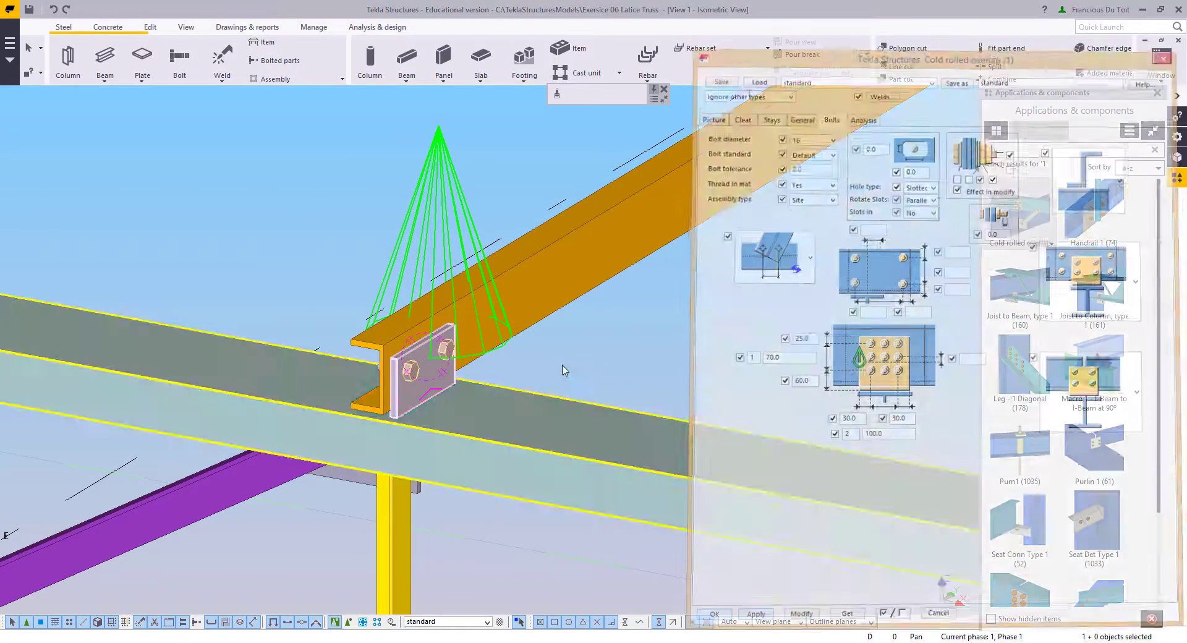
Step: Connect both purlins to the GR1 top chord with the Cold rolled overlap component
scroll(523, 402, down, 5)
scroll(523, 402, down, 5)
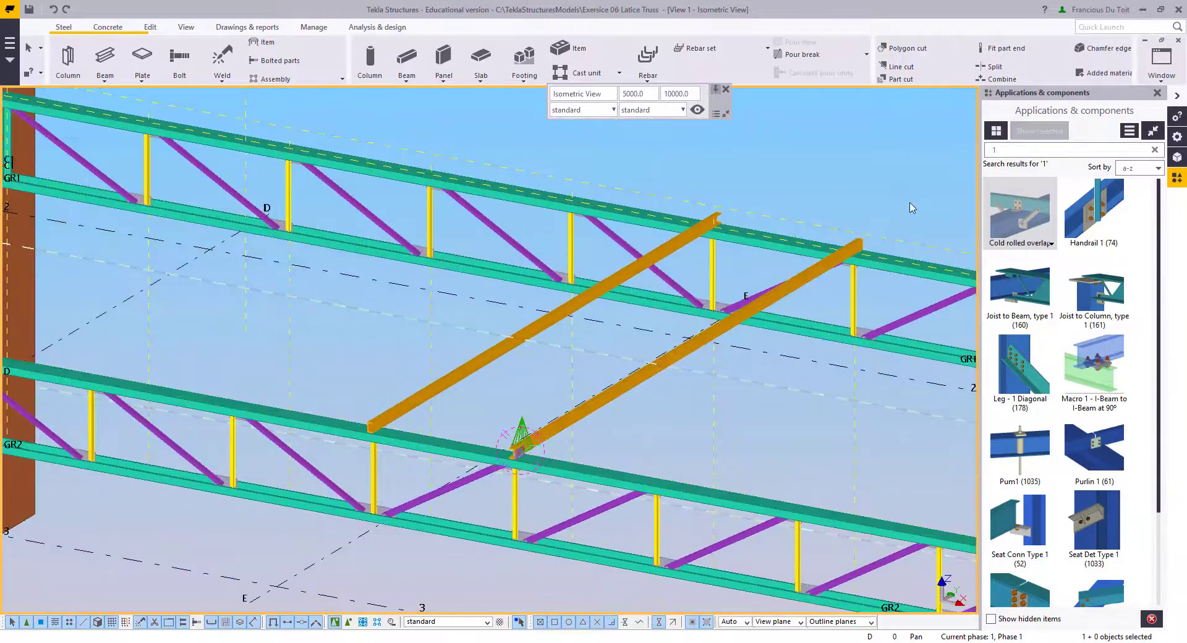
click(1002, 235)
scroll(921, 238, up, 3)
click(770, 363)
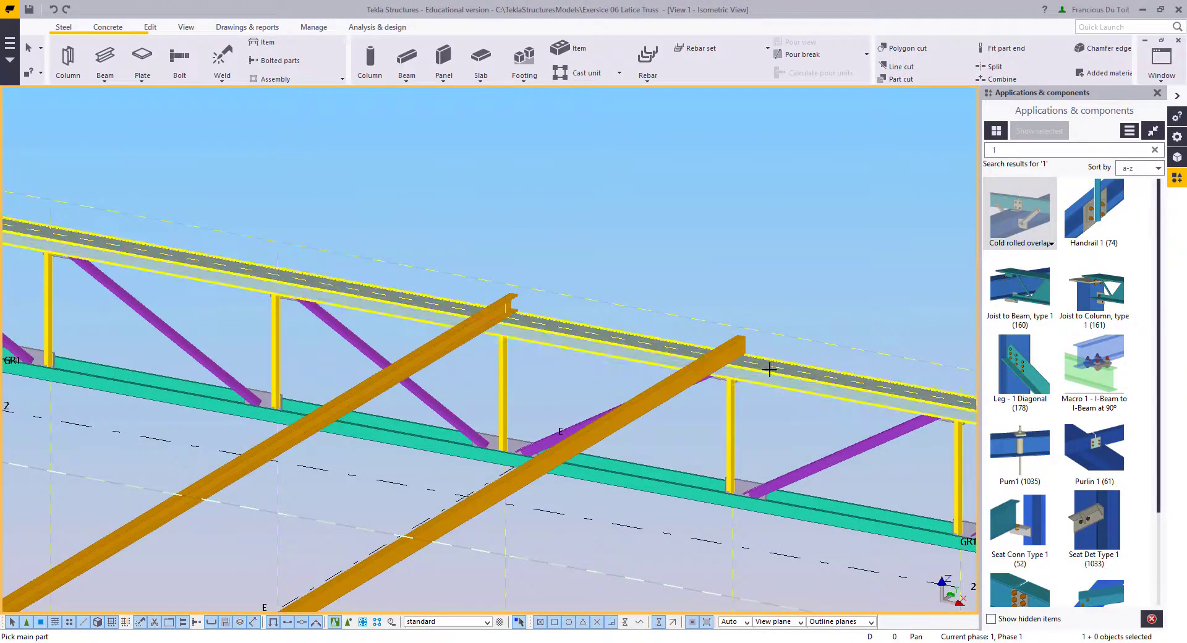
middle_click(656, 335)
click(552, 339)
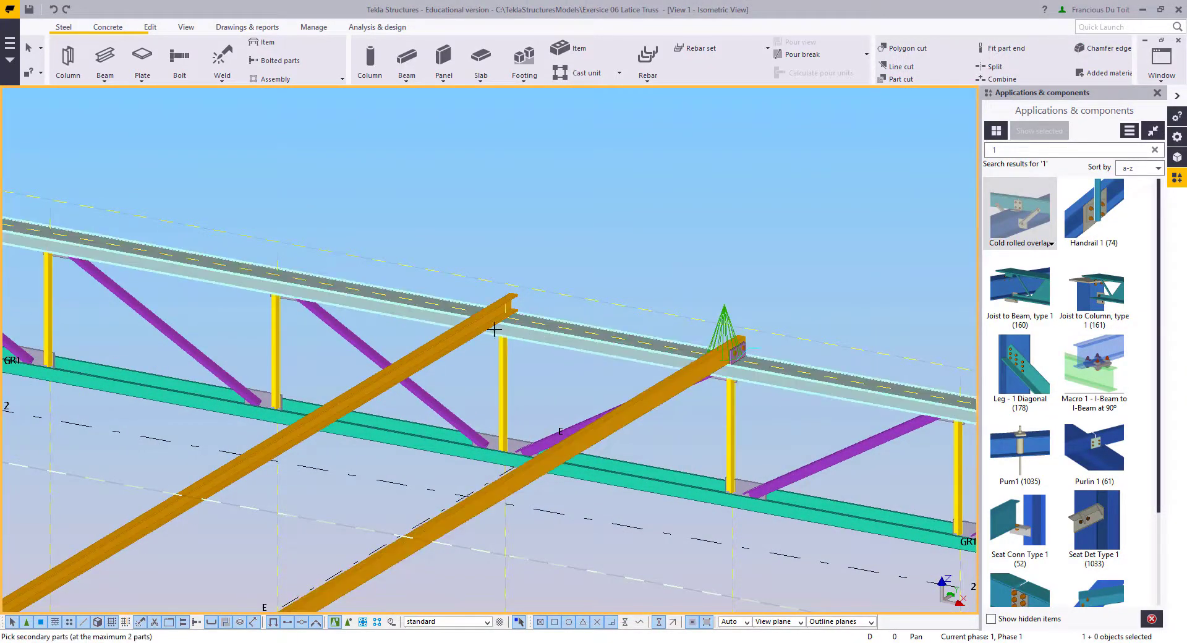
click(472, 329)
middle_click(455, 361)
Step: Connect the remaining unconnected purlin end to the GR2 top chord with the Cold rolled overlap component
middle_drag(184, 540, 745, 218)
scroll(591, 323, up, 1)
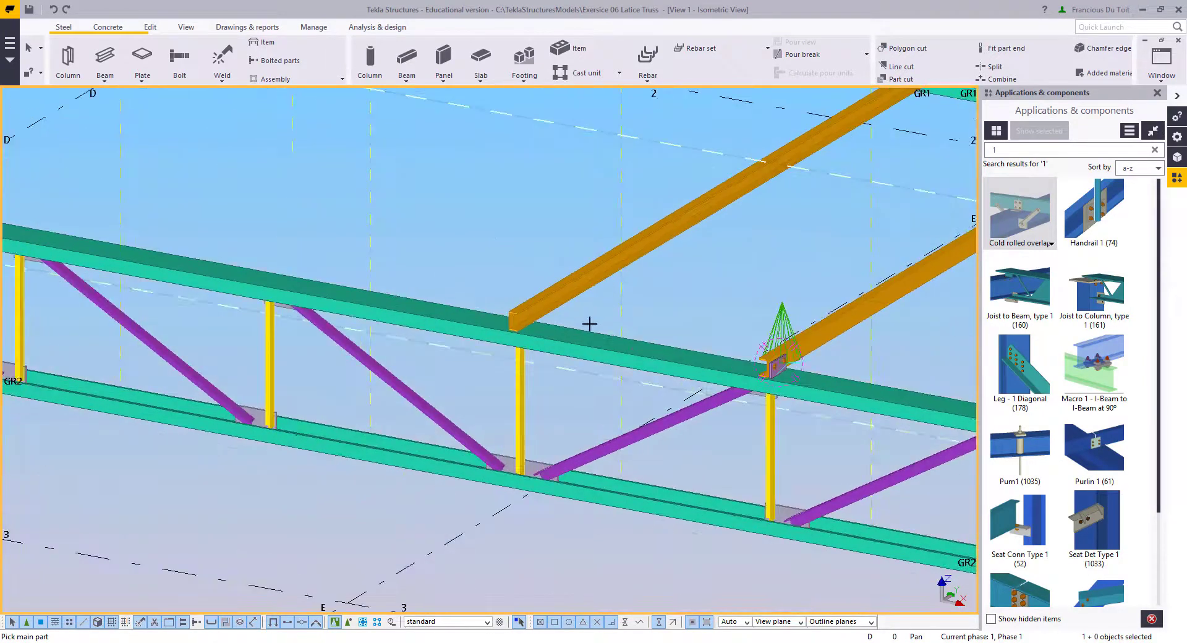
click(585, 346)
middle_click(513, 225)
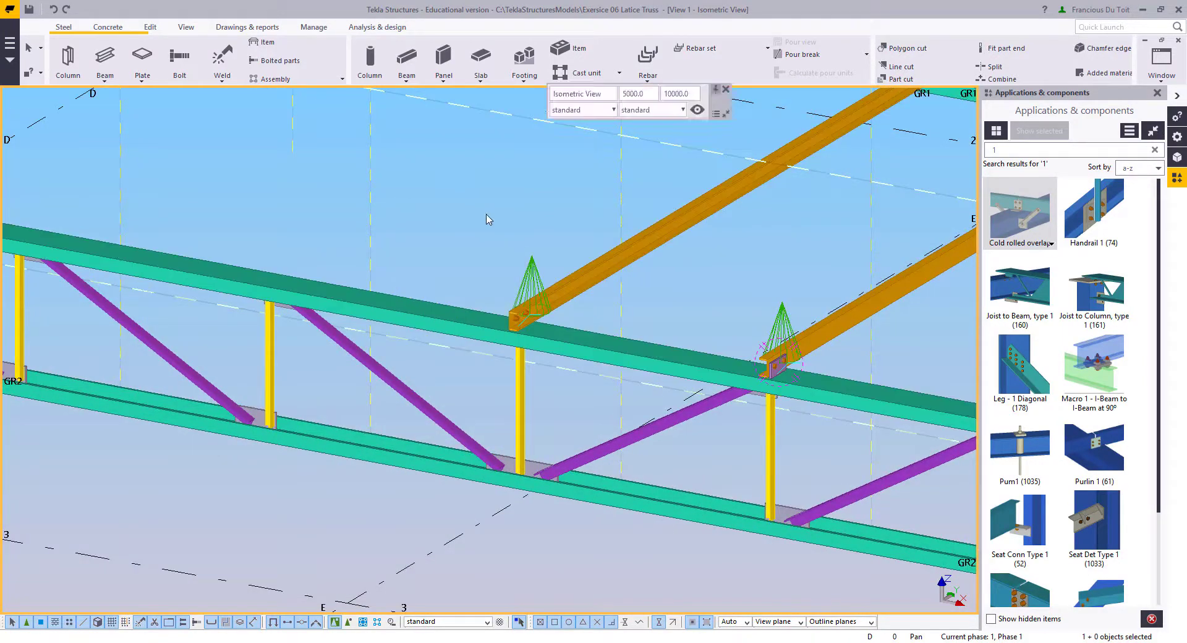
scroll(485, 218, down, 5)
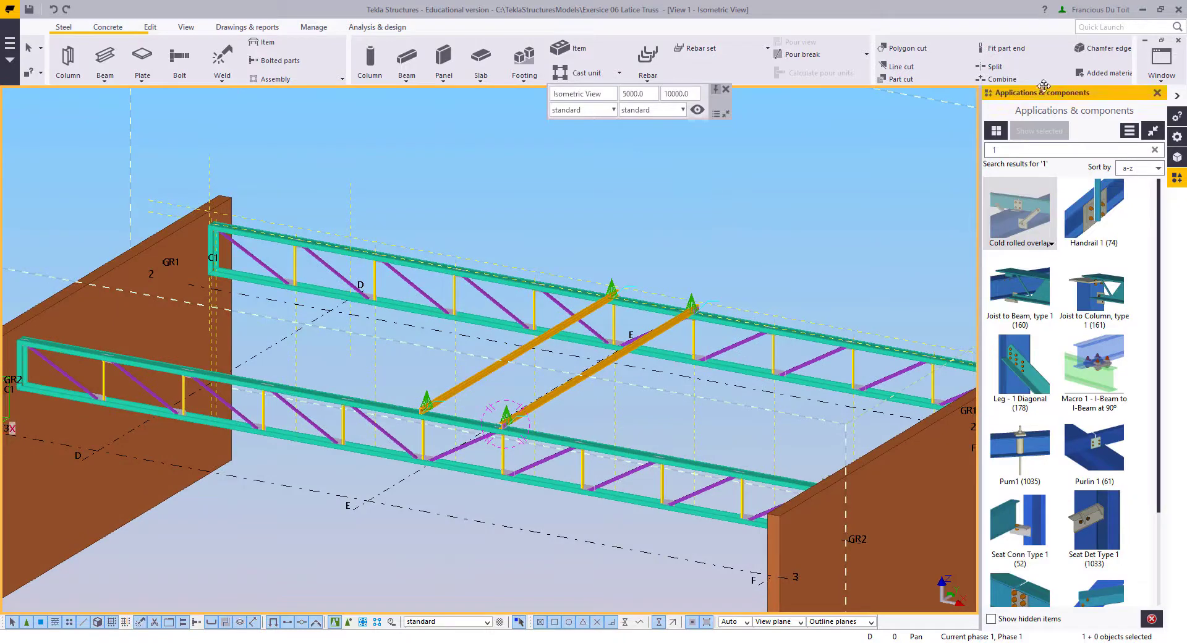
Step: In the grid GR1 view, copy the purlin between grids E and F to the next three truss verticals towards grid F
click(1159, 80)
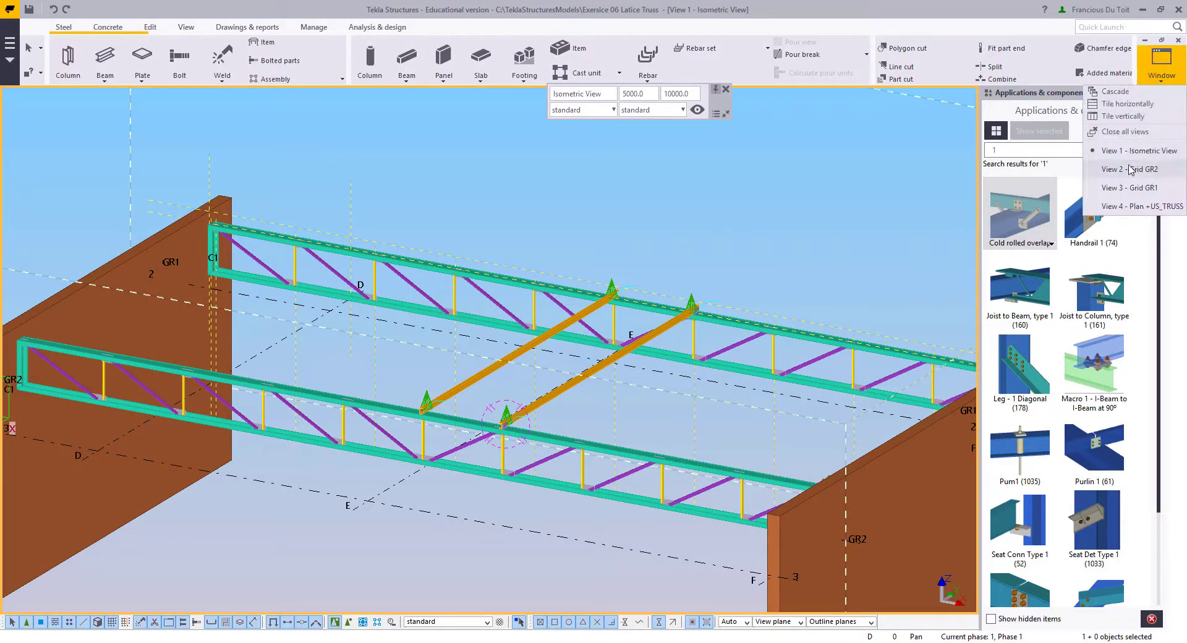
click(1125, 187)
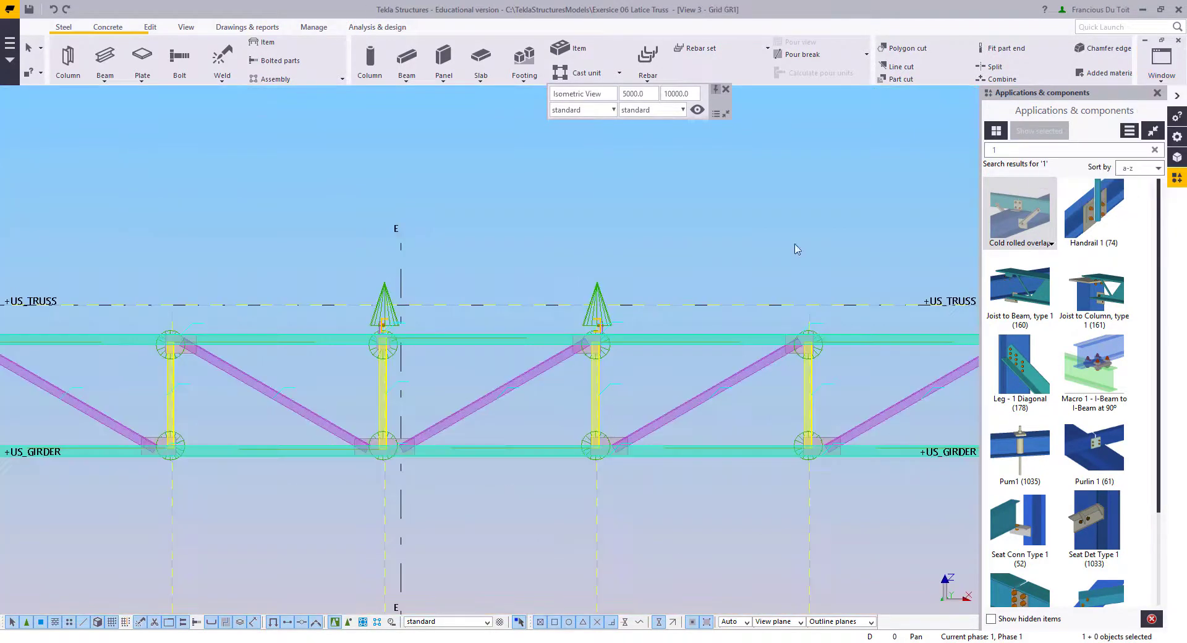
scroll(603, 314, up, 5)
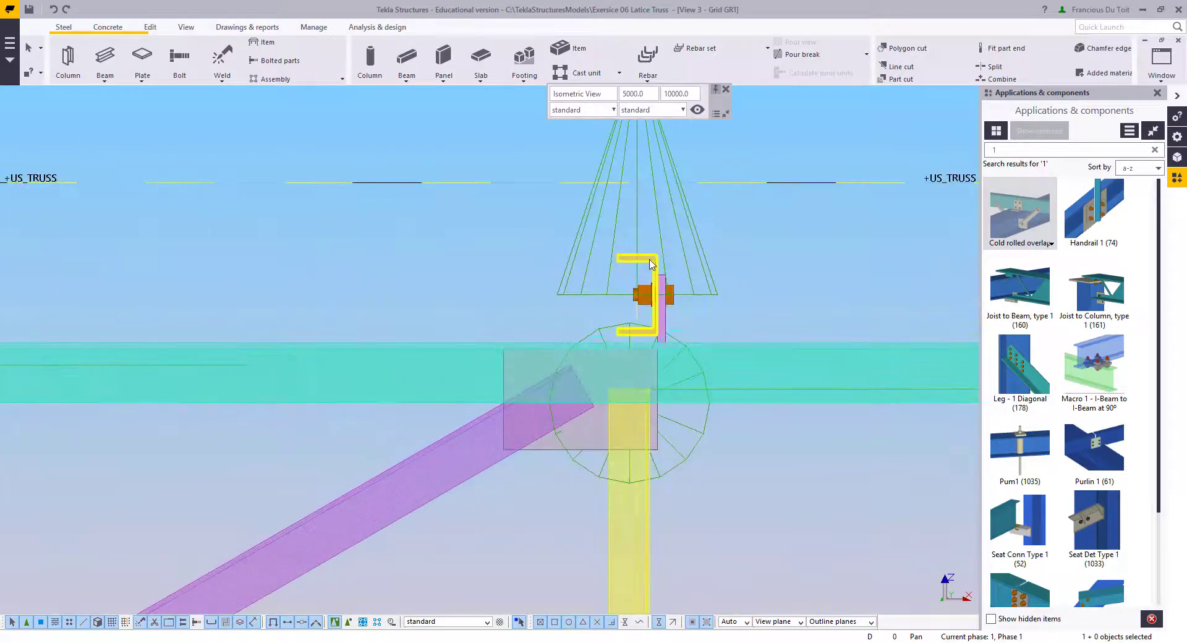
right_click(506, 254)
click(535, 320)
scroll(530, 323, down, 6)
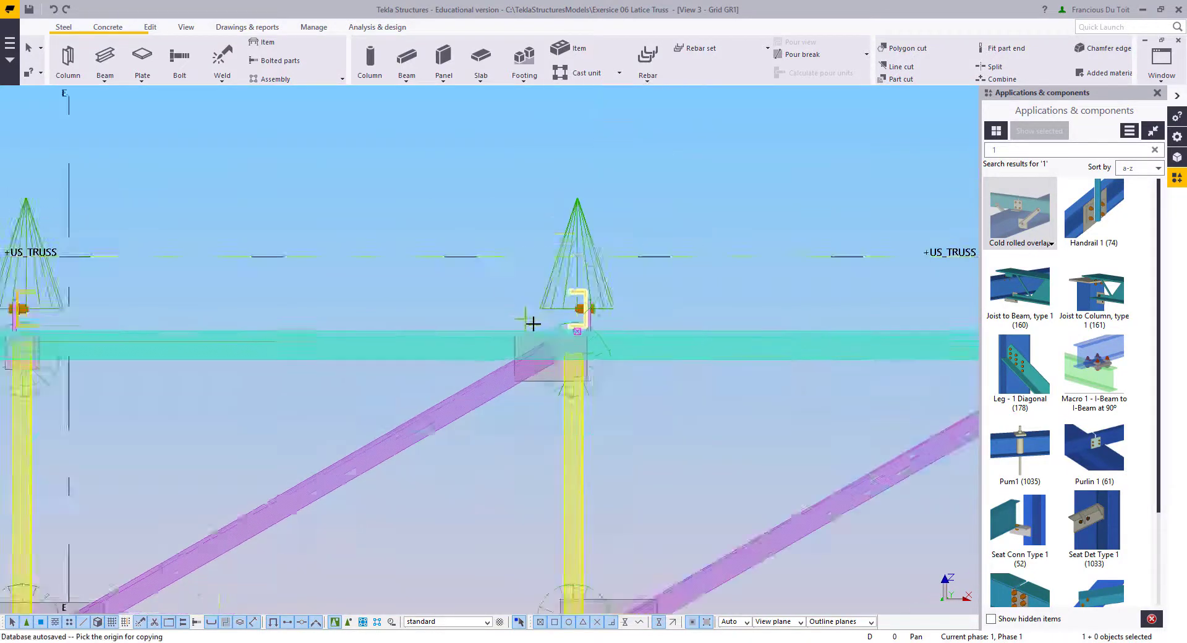
middle_drag(522, 289, 489, 242)
scroll(519, 432, up, 1)
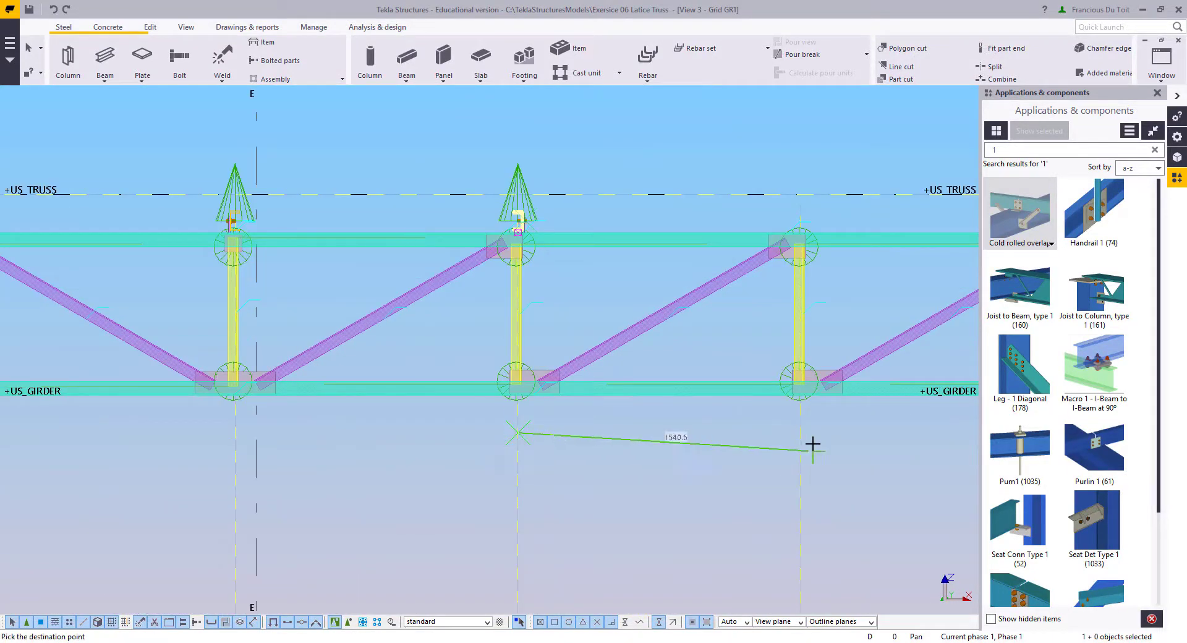
middle_drag(822, 428, 590, 370)
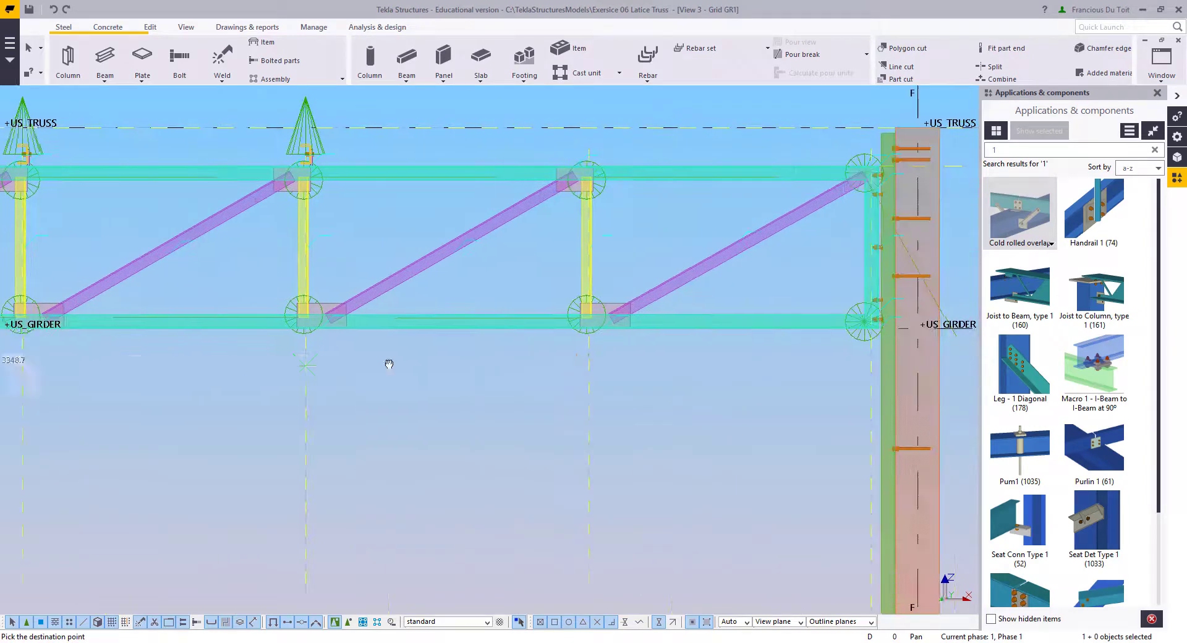
click(591, 367)
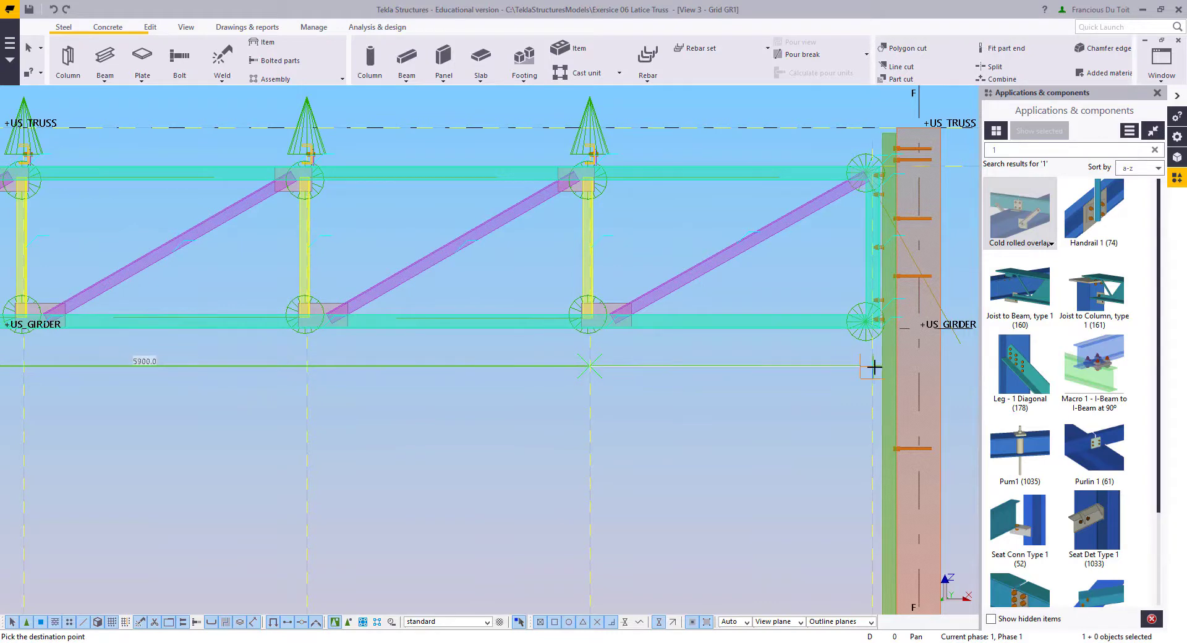
right_click(710, 260)
click(721, 267)
scroll(717, 265, down, 2)
middle_drag(716, 263, 951, 252)
middle_drag(322, 216, 628, 191)
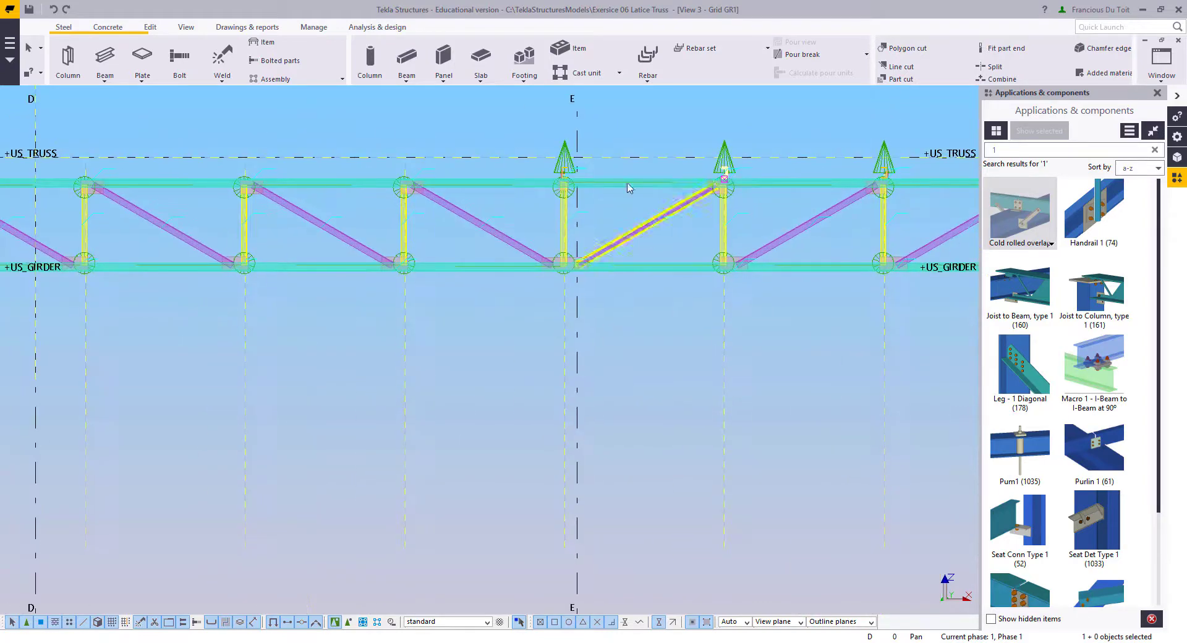
scroll(590, 163, up, 3)
scroll(525, 162, up, 4)
scroll(547, 179, down, 5)
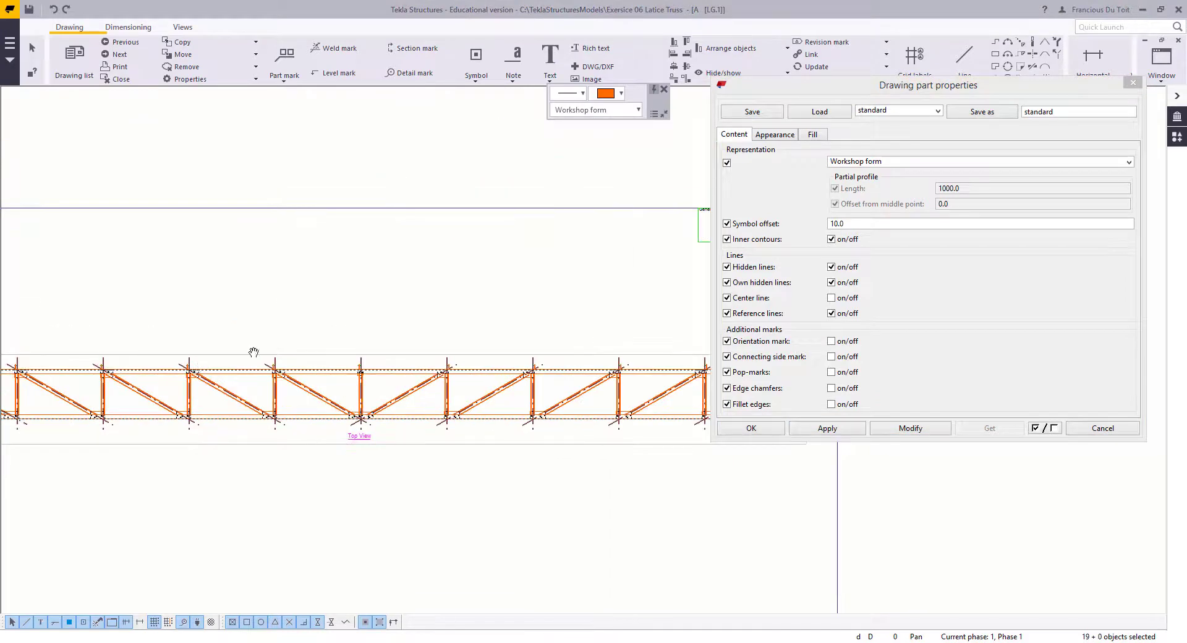
Step: Deselect the truss parts in the assembly drawing and close the drawing part properties
middle_drag(254, 351, 432, 337)
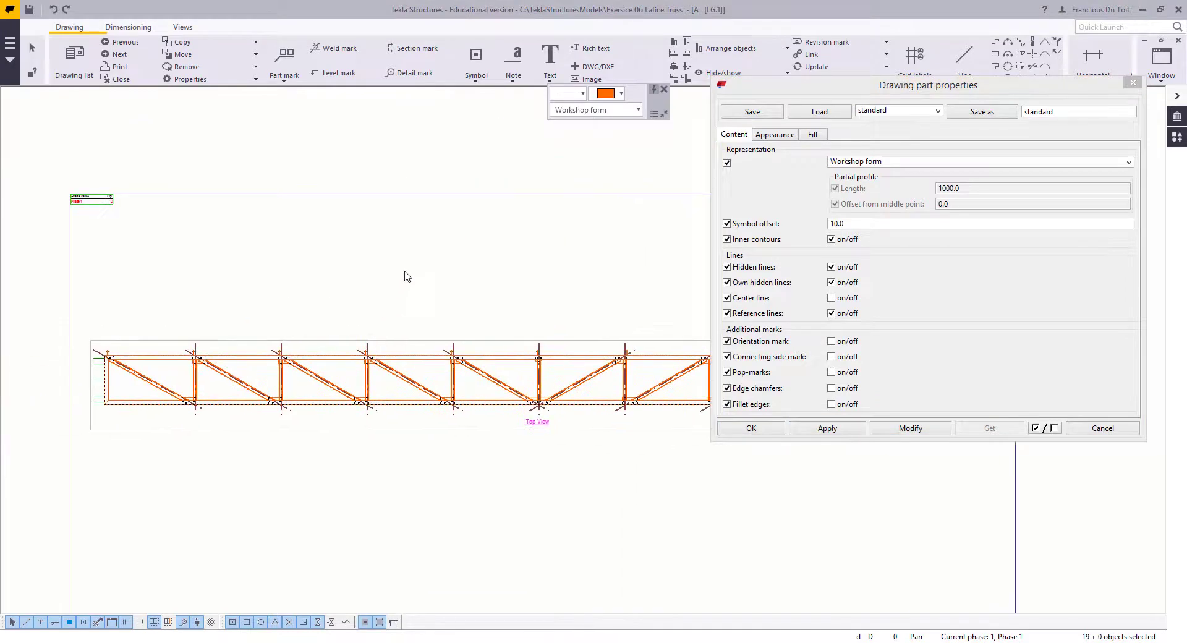
click(406, 272)
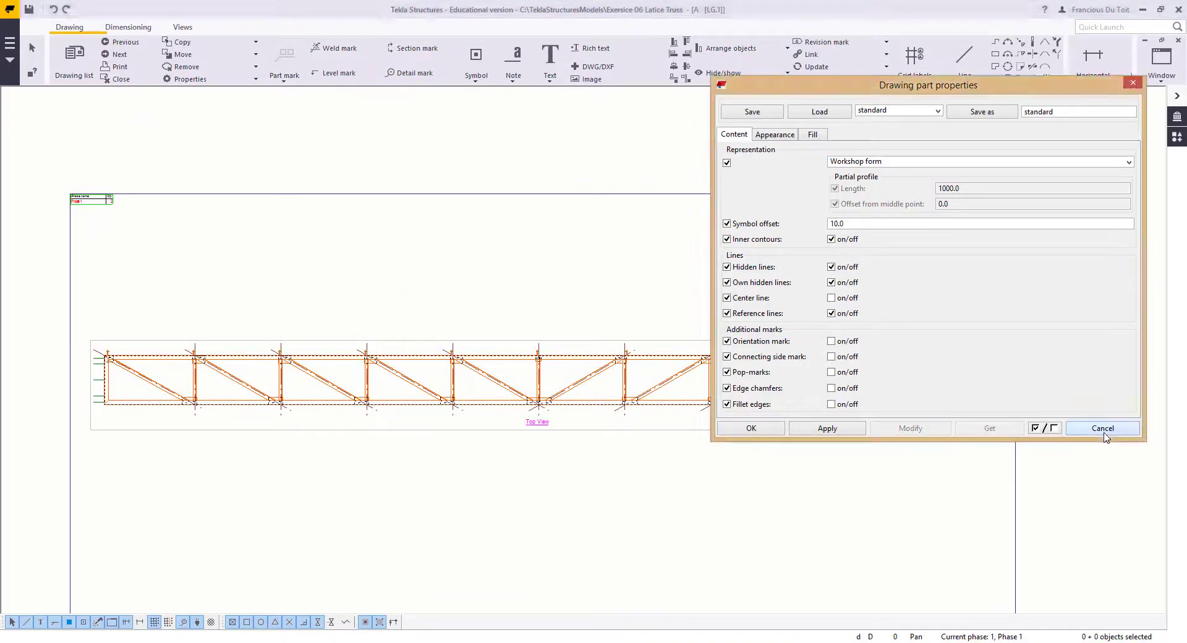
click(1101, 428)
scroll(523, 337, up, 8)
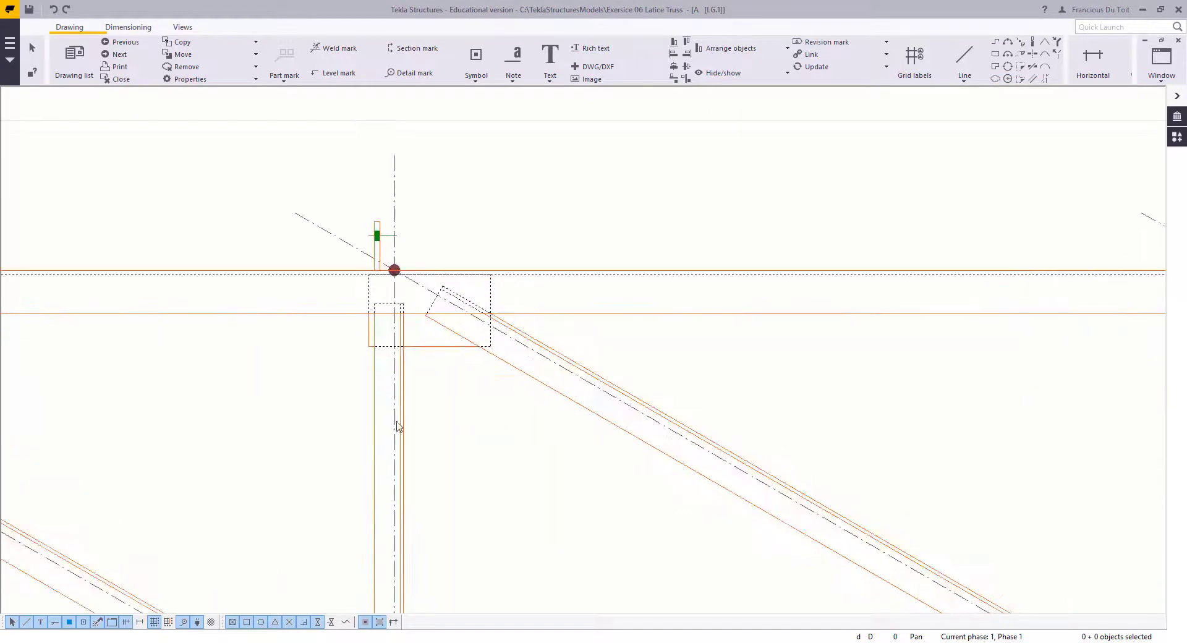
scroll(198, 285, down, 3)
scroll(198, 285, down, 5)
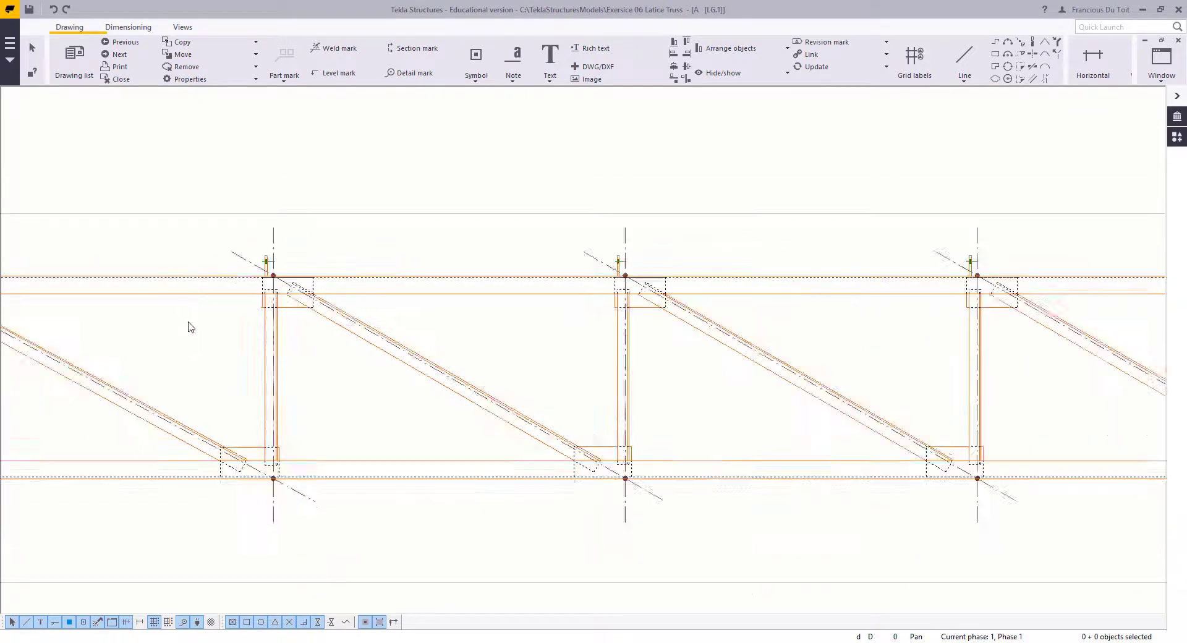
Step: Add an overall horizontal dimension between the two ends of the top chord and place it above the truss
click(128, 27)
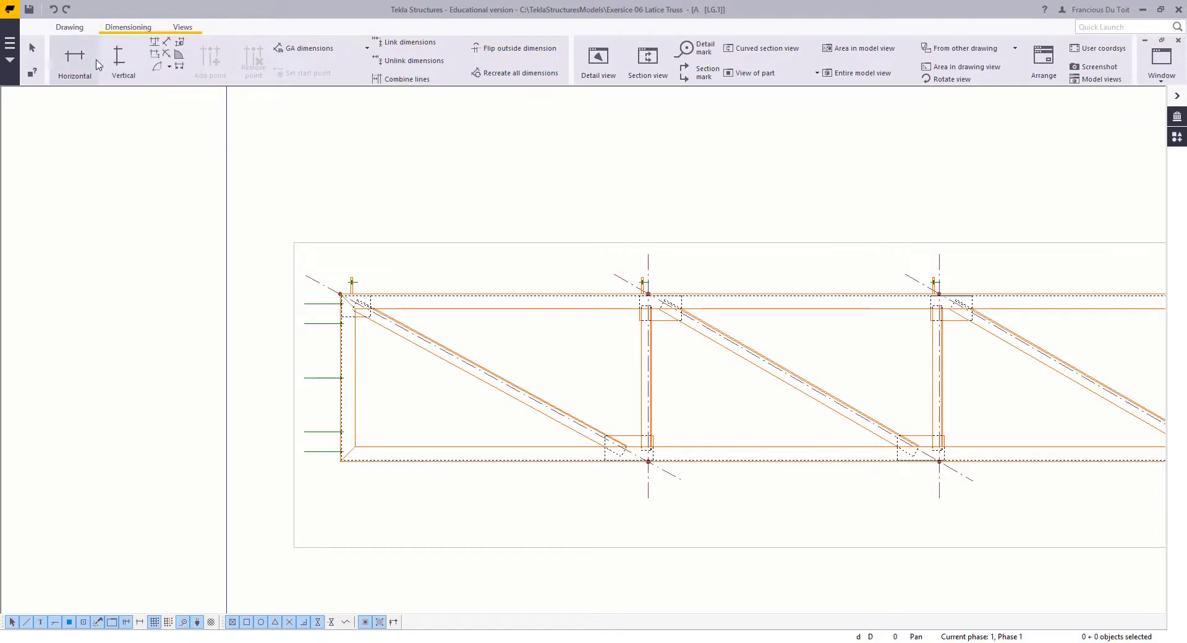
click(74, 58)
scroll(305, 339, up, 5)
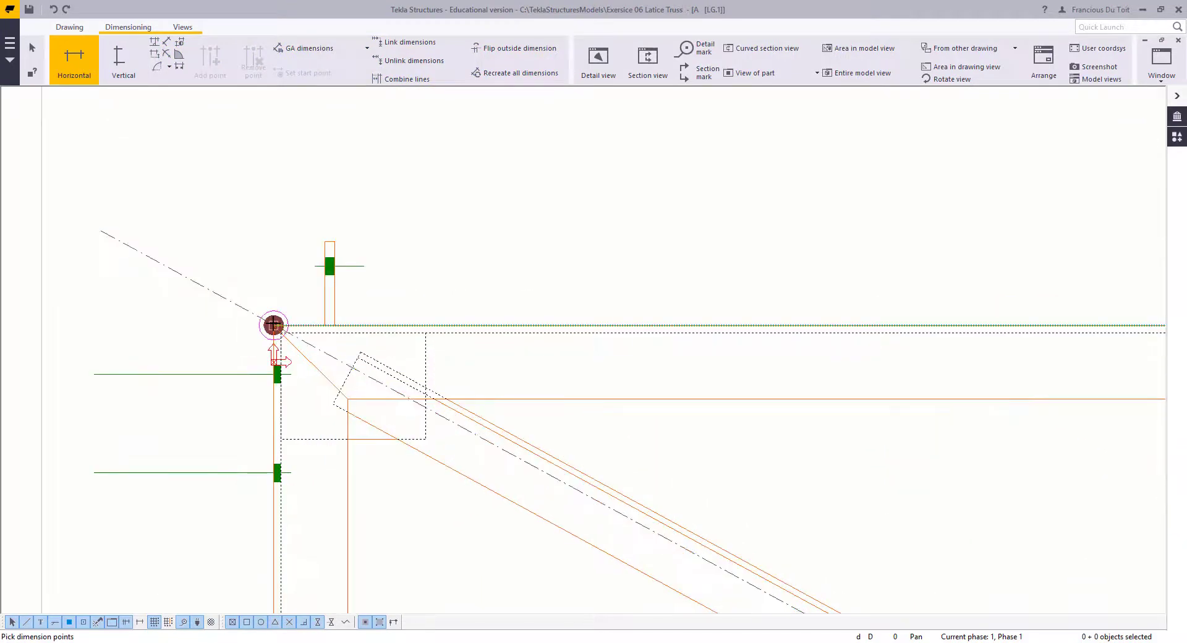
scroll(264, 328, down, 5)
middle_drag(997, 295, 254, 330)
scroll(602, 390, up, 4)
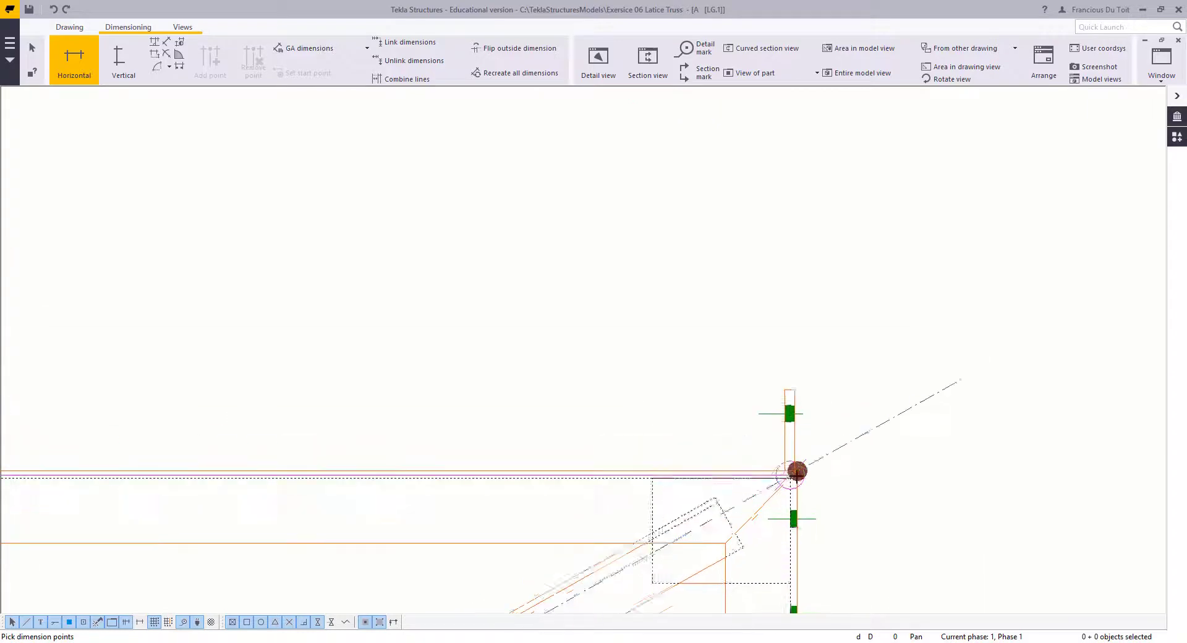
scroll(798, 471, up, 1)
scroll(798, 471, down, 2)
click(794, 474)
scroll(745, 249, down, 5)
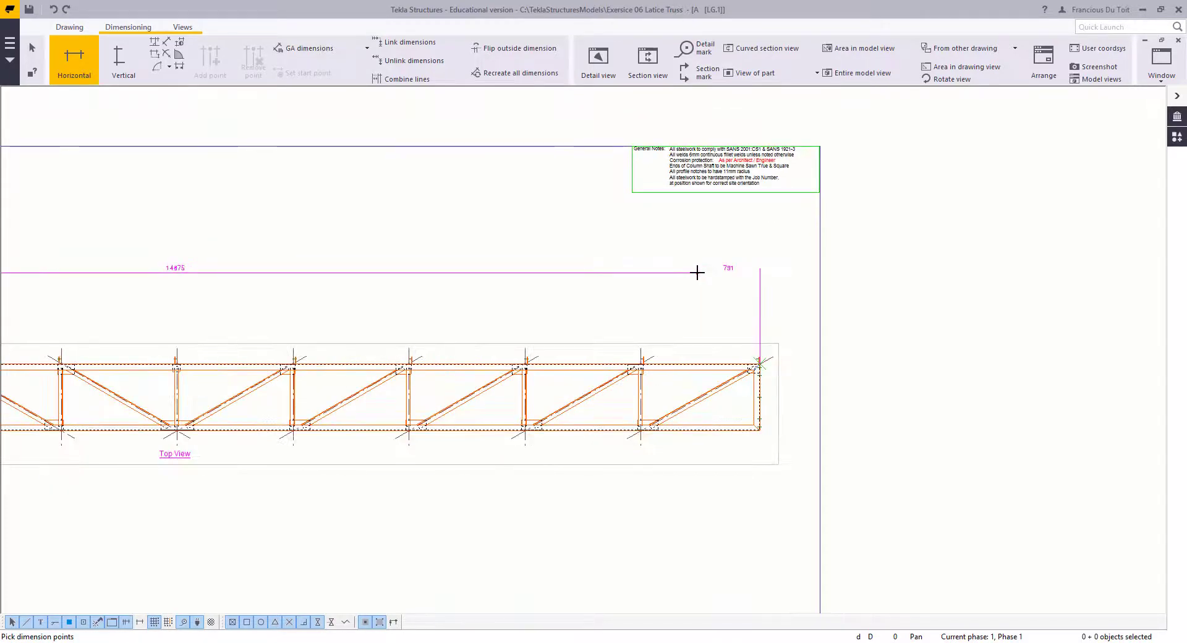
scroll(697, 270, down, 5)
right_click(281, 215)
click(297, 221)
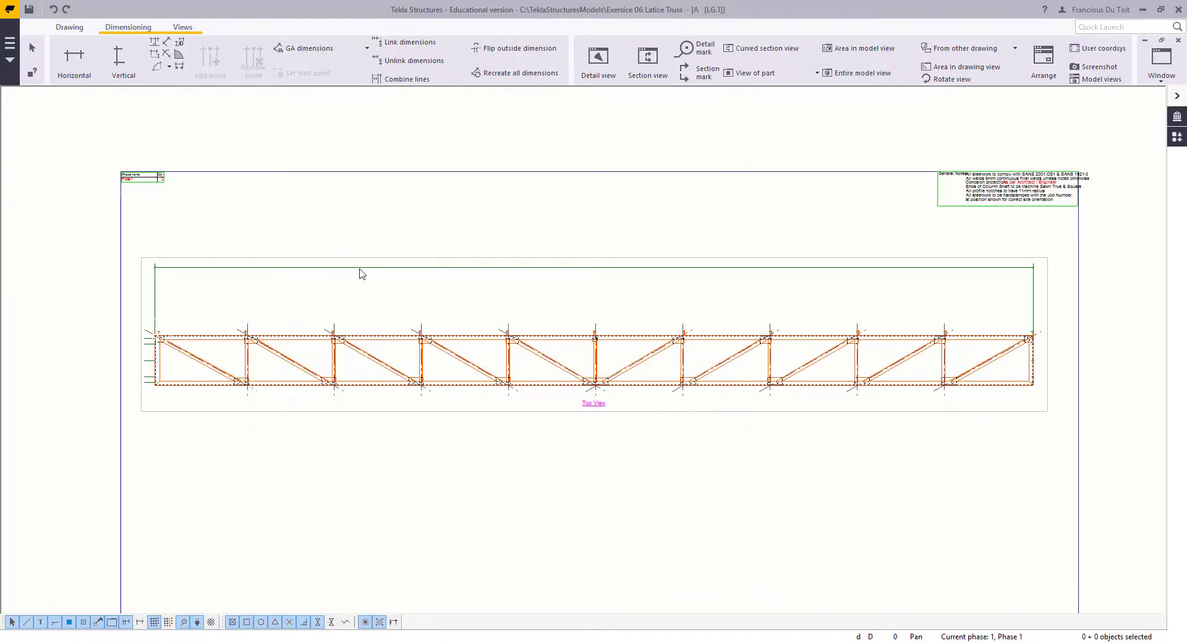
Step: Change the overall dimension's mark settings so that its numeric value is shown
double_click(360, 268)
click(921, 149)
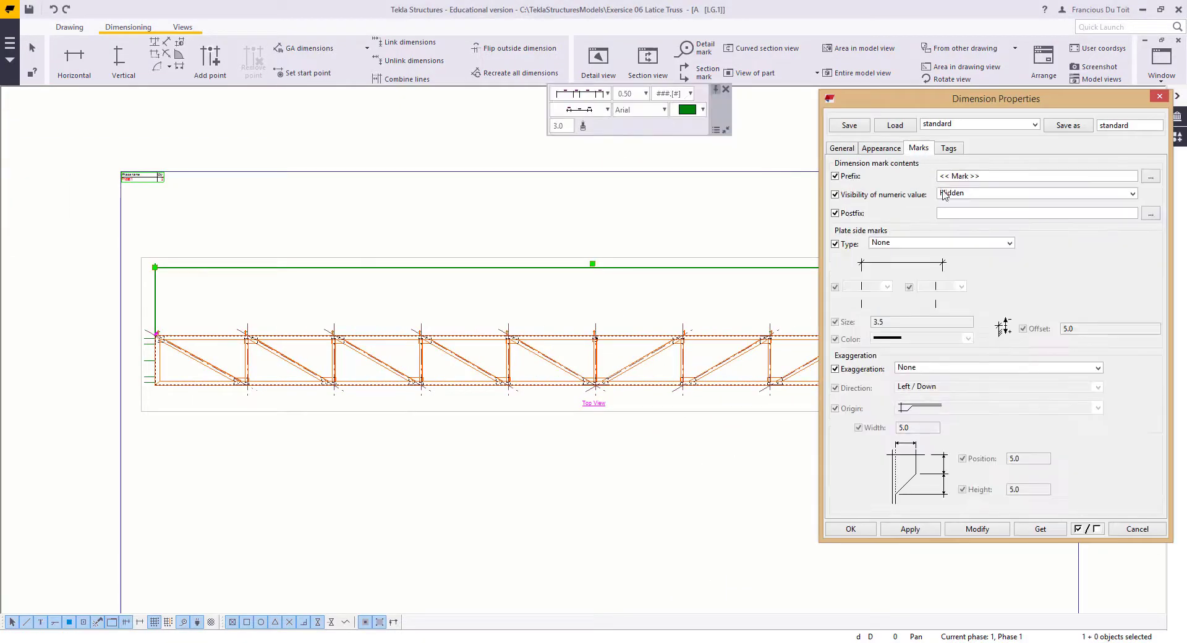
click(953, 195)
click(954, 214)
click(849, 149)
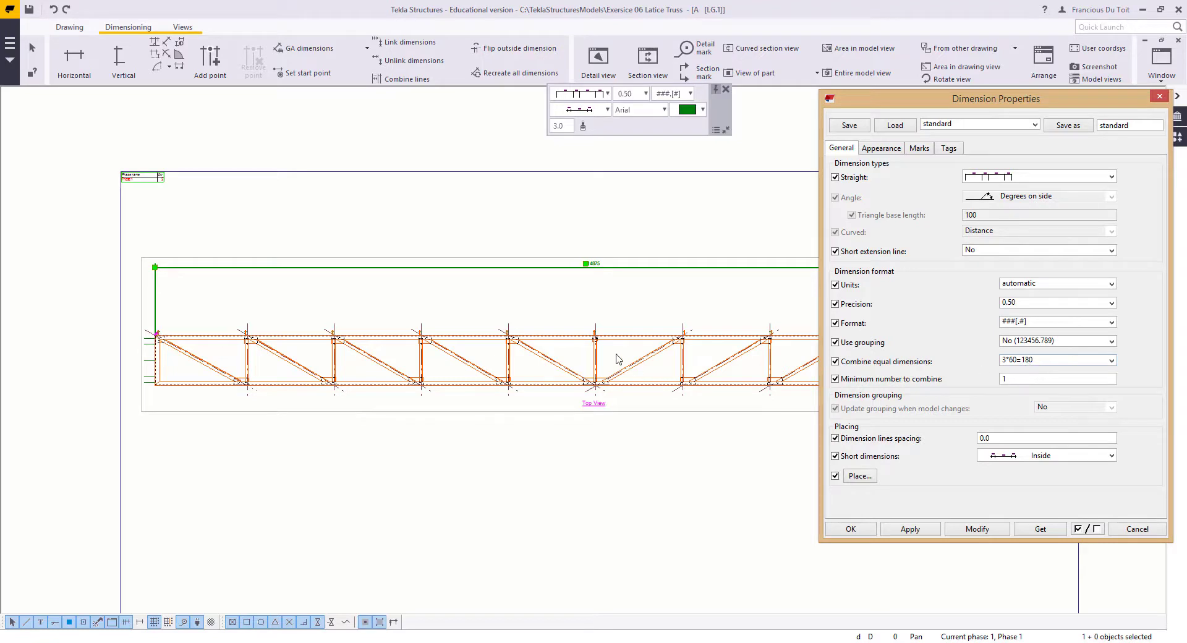
Step: Add a horizontal dimension line from the truss end through the first three top chord panel points, below the overall dimension
middle_drag(616, 358, 625, 446)
scroll(490, 379, up, 6)
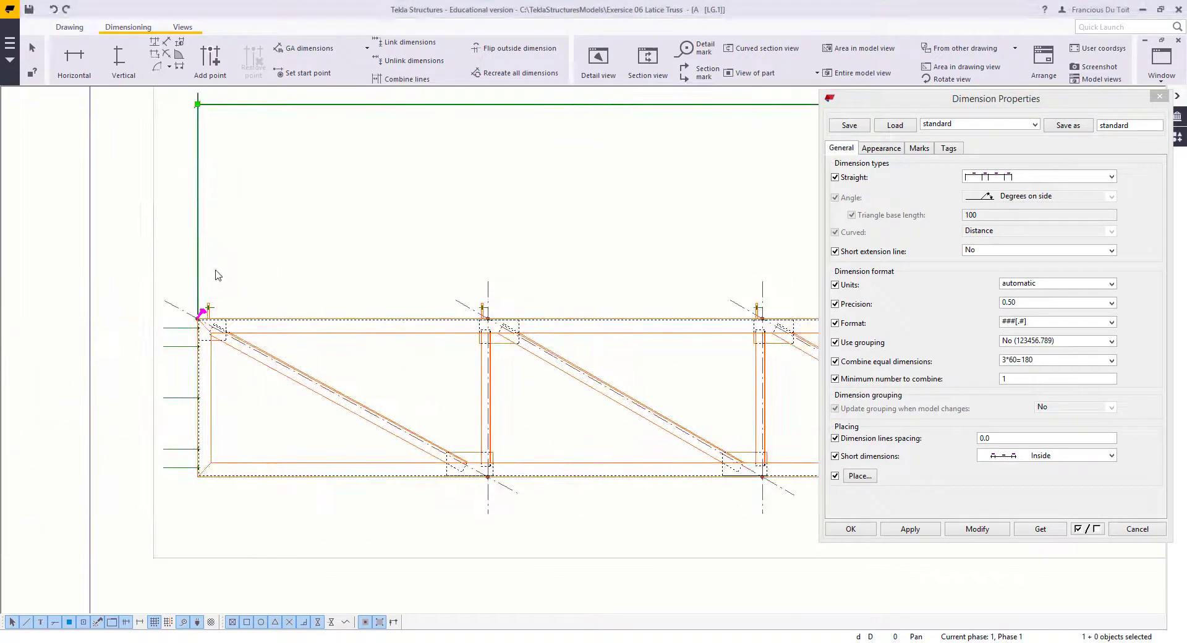
click(75, 60)
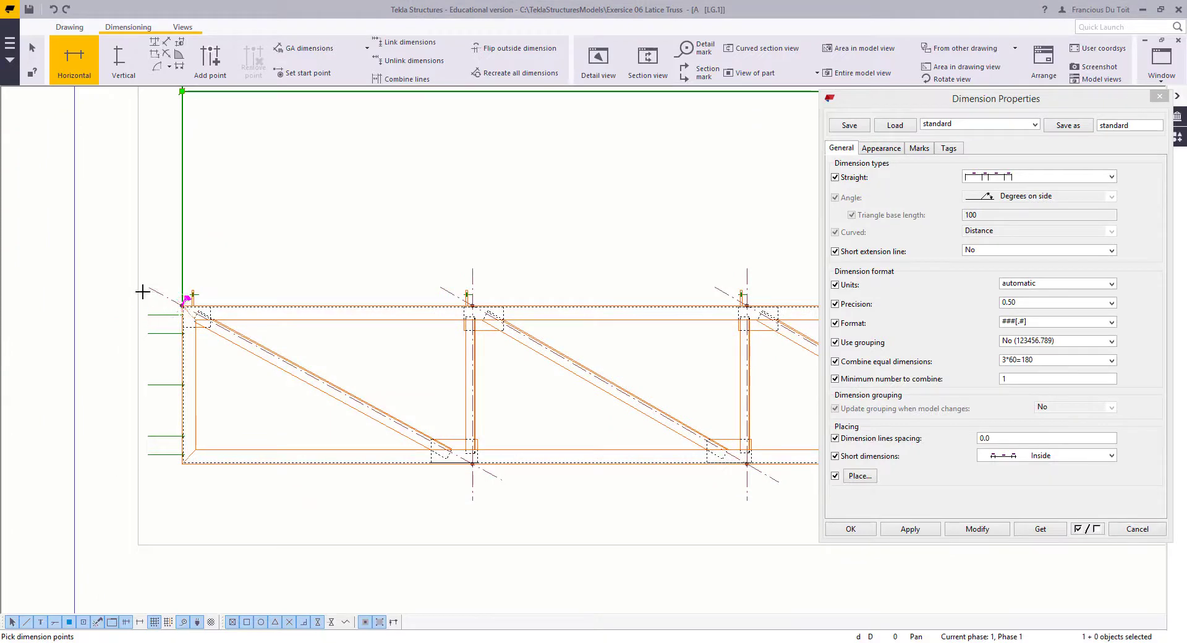
middle_drag(181, 306, 275, 328)
scroll(276, 327, up, 4)
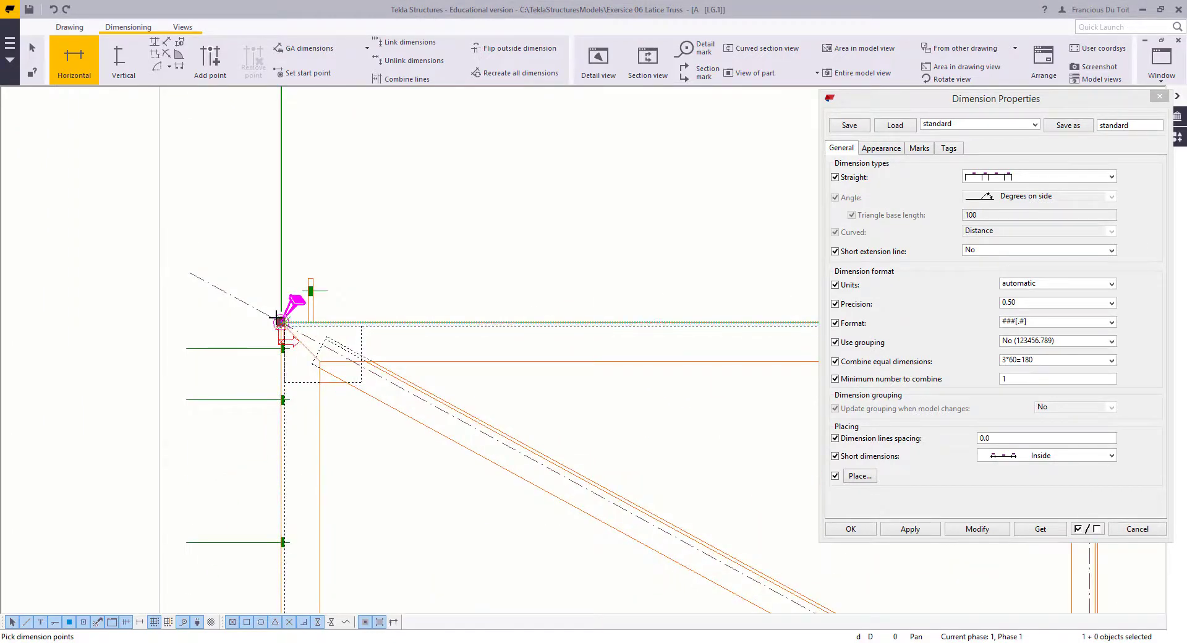
click(277, 317)
scroll(379, 313, down, 5)
scroll(427, 290, up, 4)
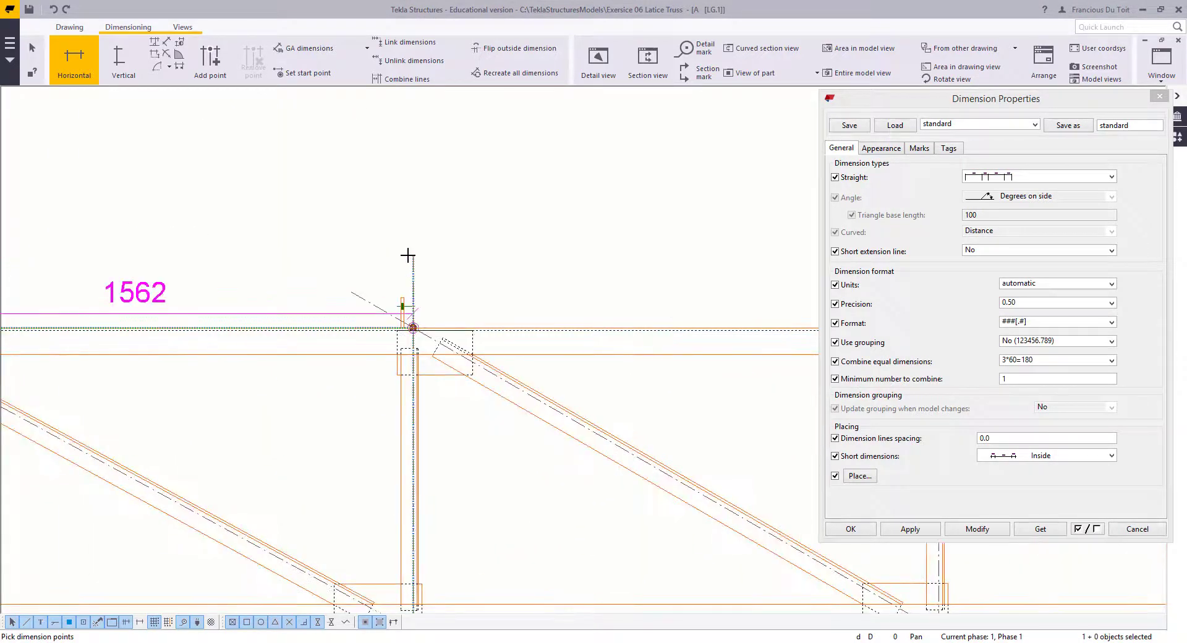
click(413, 328)
middle_drag(577, 261, 114, 280)
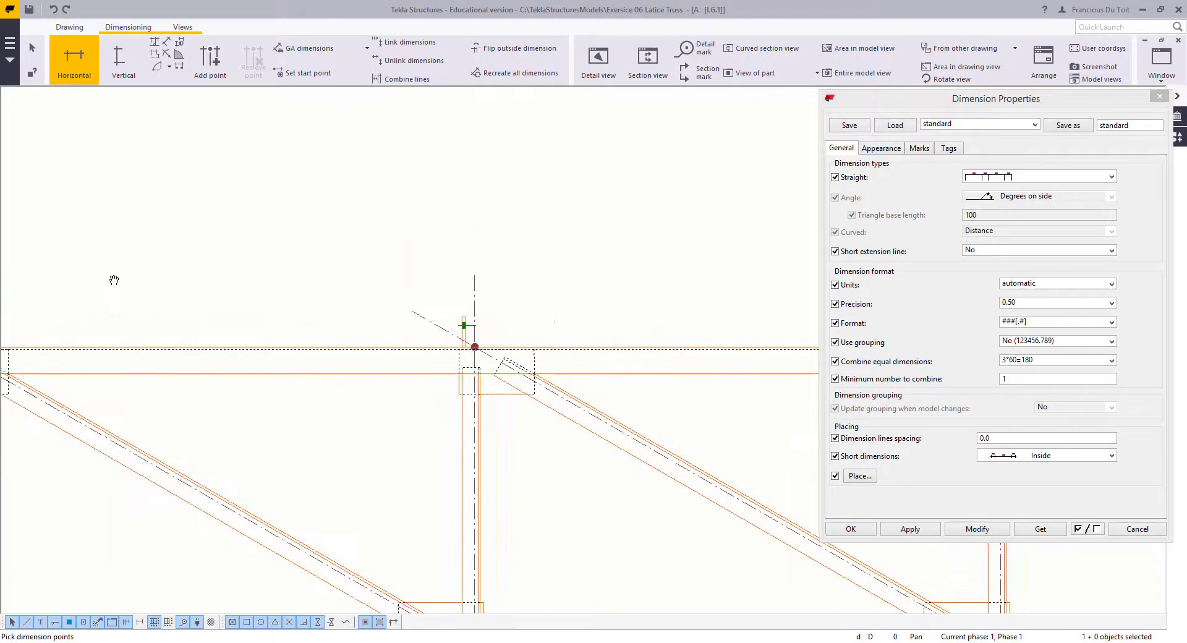
click(473, 339)
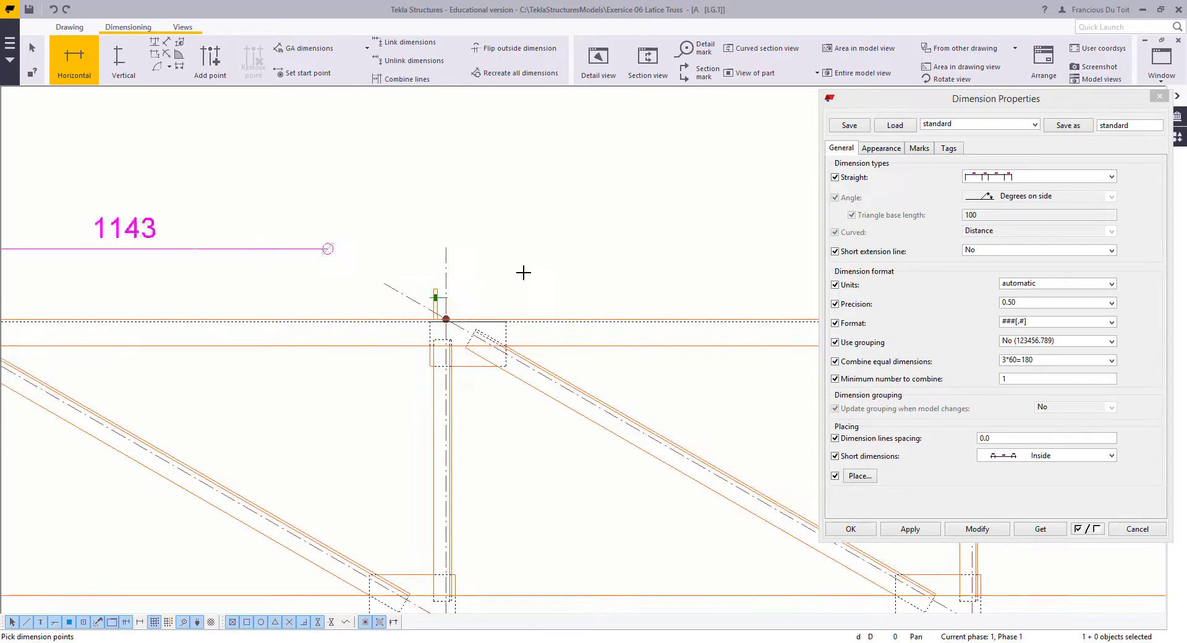
scroll(506, 402, down, 3)
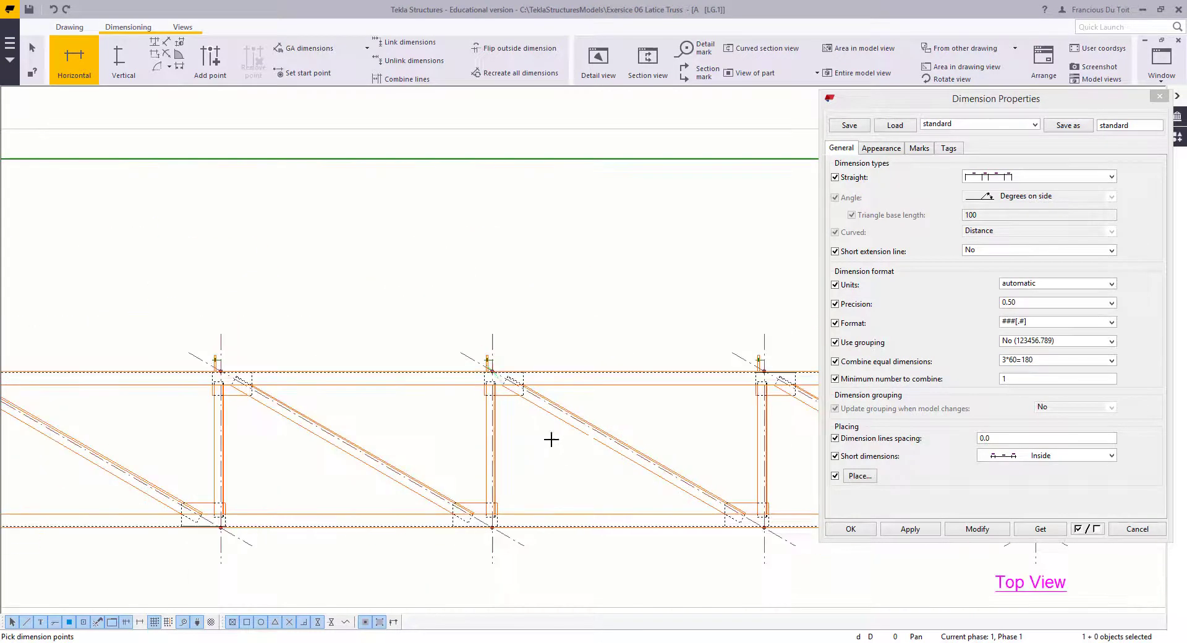
middle_click(450, 313)
right_click(291, 197)
click(312, 206)
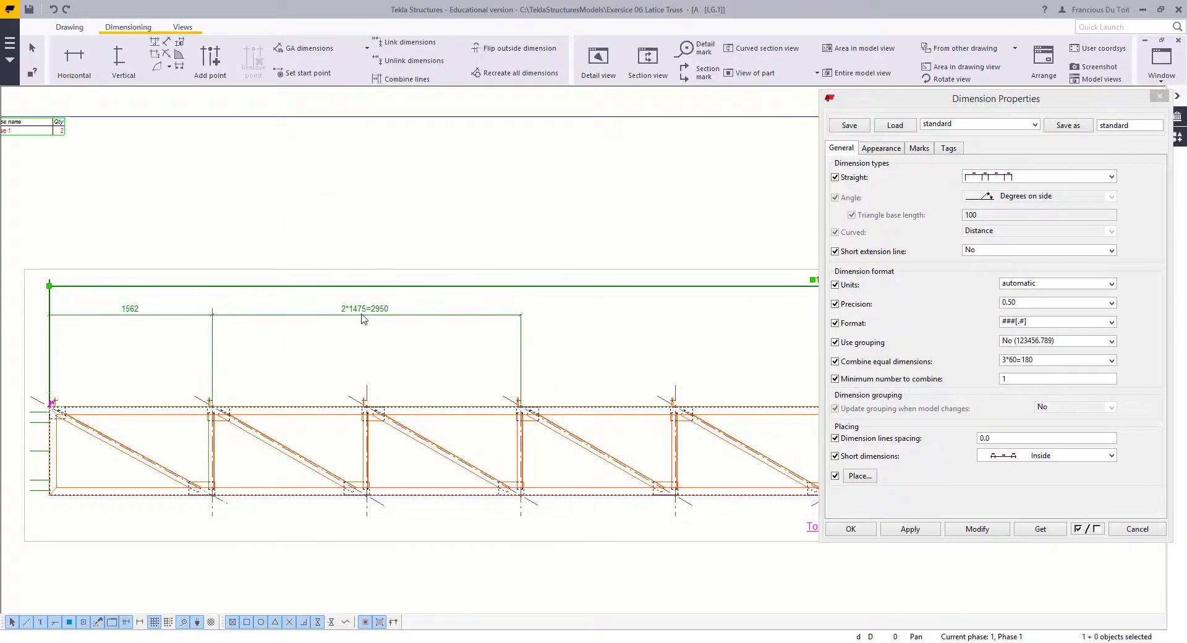
Step: Set Combine equal dimensions to Off for the panel dimension line and close the dimension properties
click(363, 315)
scroll(372, 315, up, 5)
drag(372, 314, 368, 309)
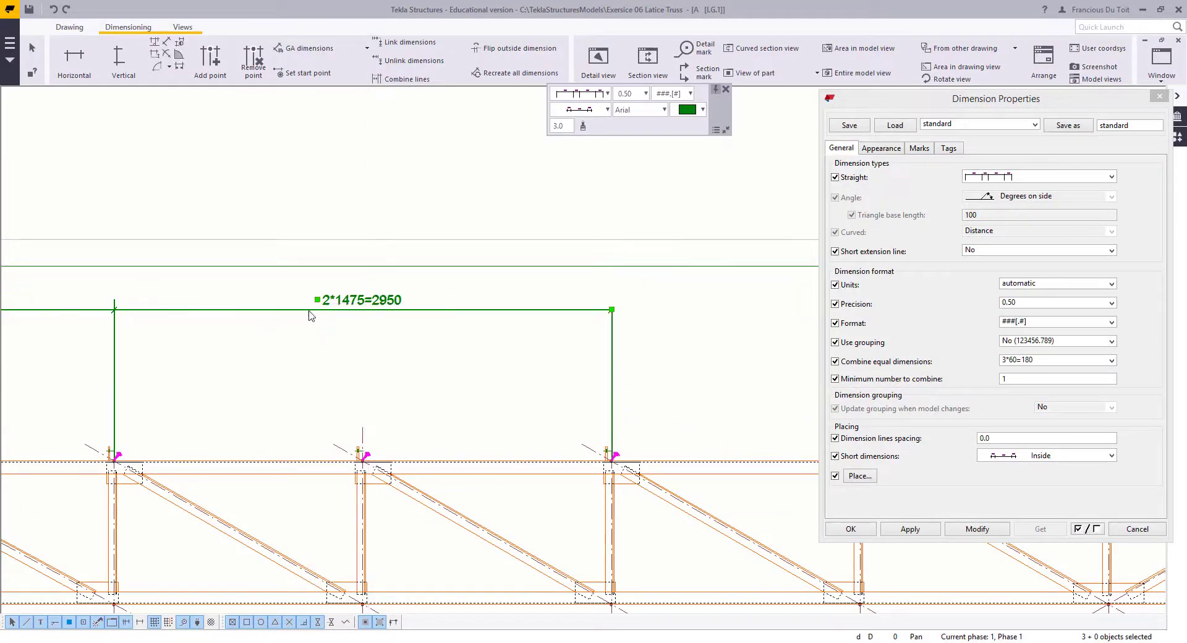
click(1012, 361)
click(1008, 372)
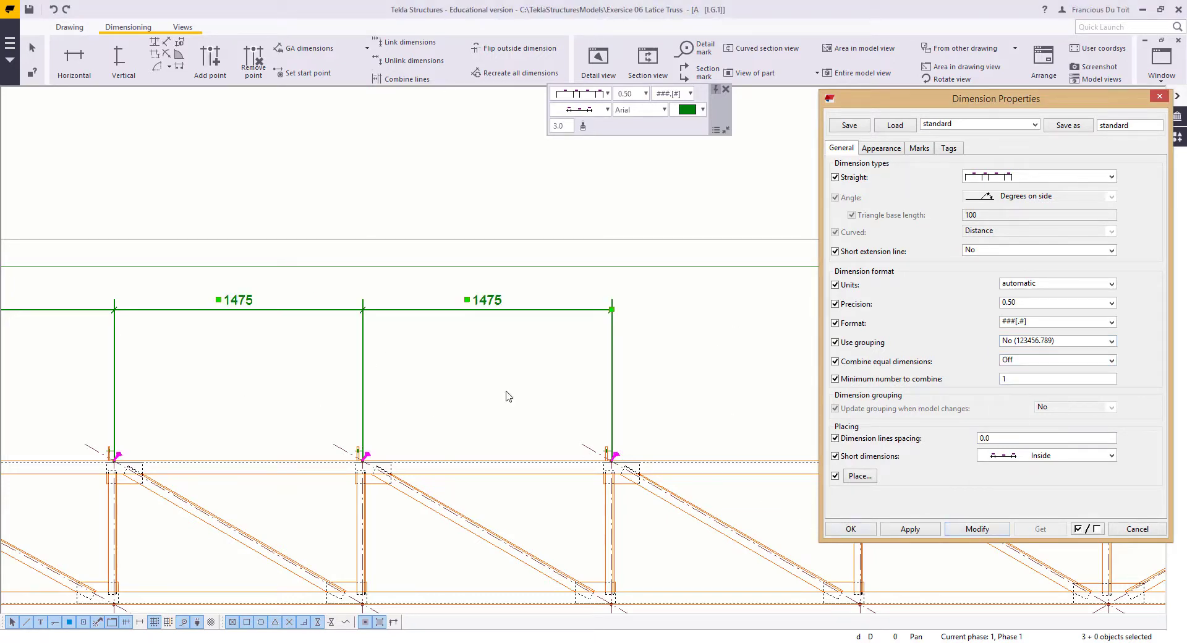
click(871, 531)
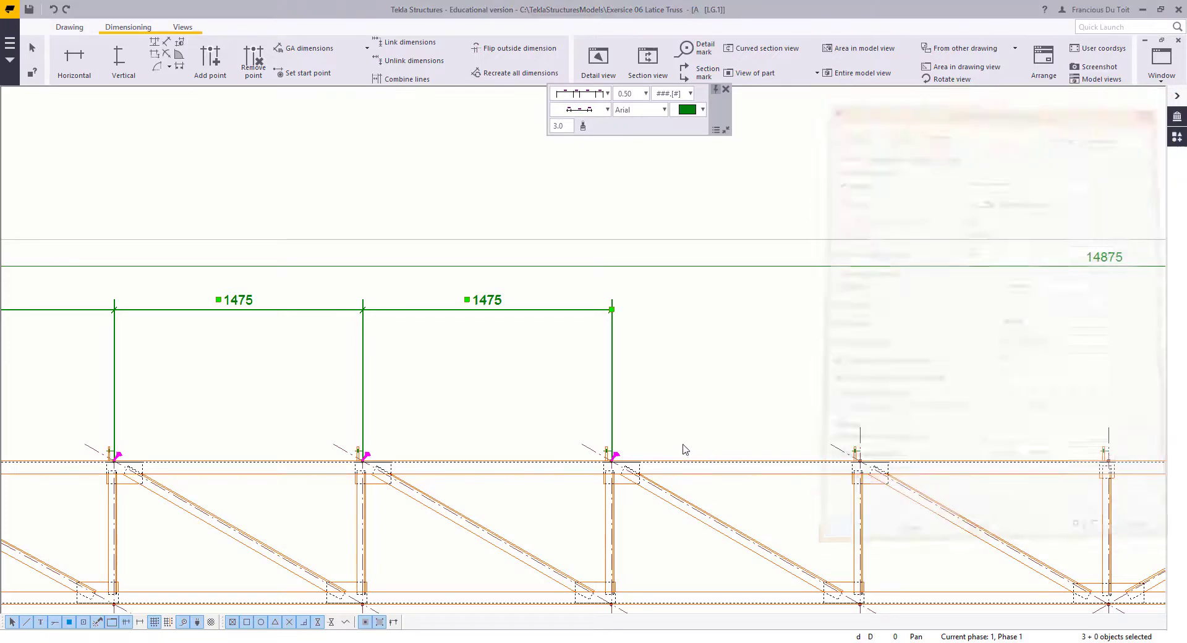
Step: Extend the panel dimension line with points at the fourth and the central top chord panel points
middle_drag(684, 451, 636, 429)
right_click(559, 342)
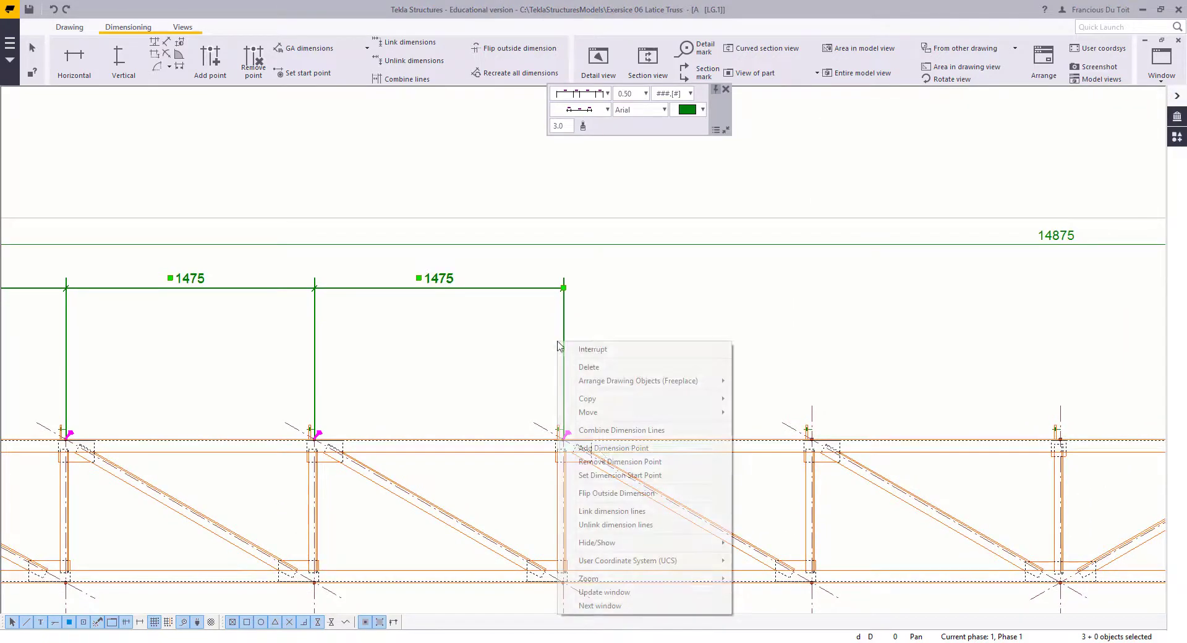
click(612, 447)
scroll(569, 418, up, 5)
click(516, 441)
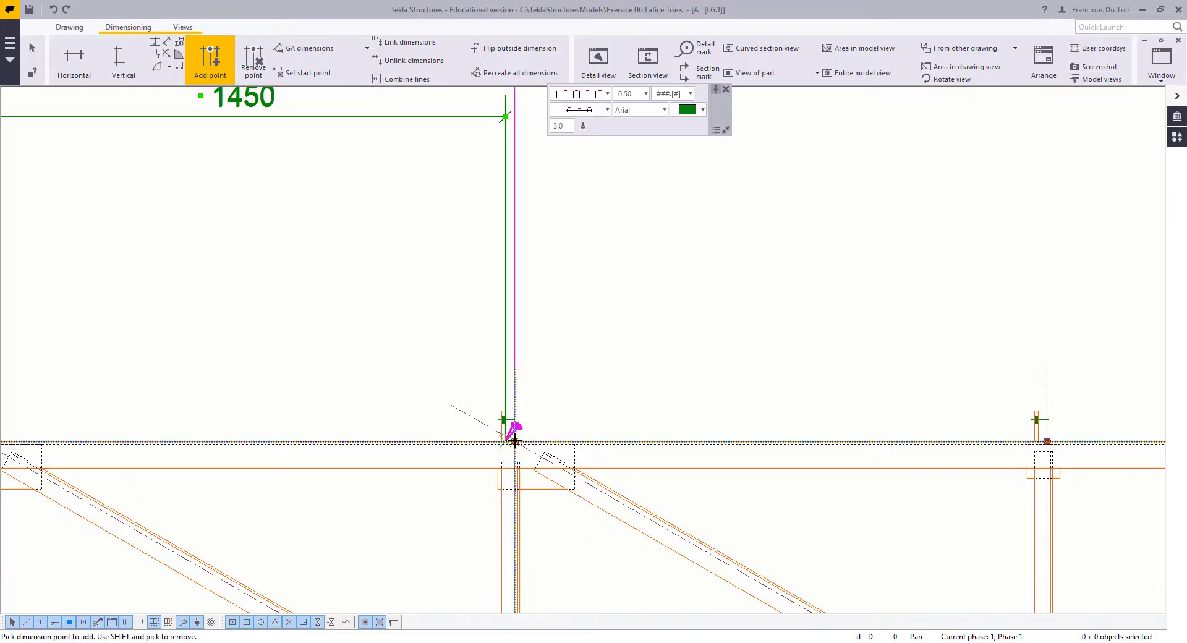
click(512, 441)
middle_drag(953, 301, 426, 252)
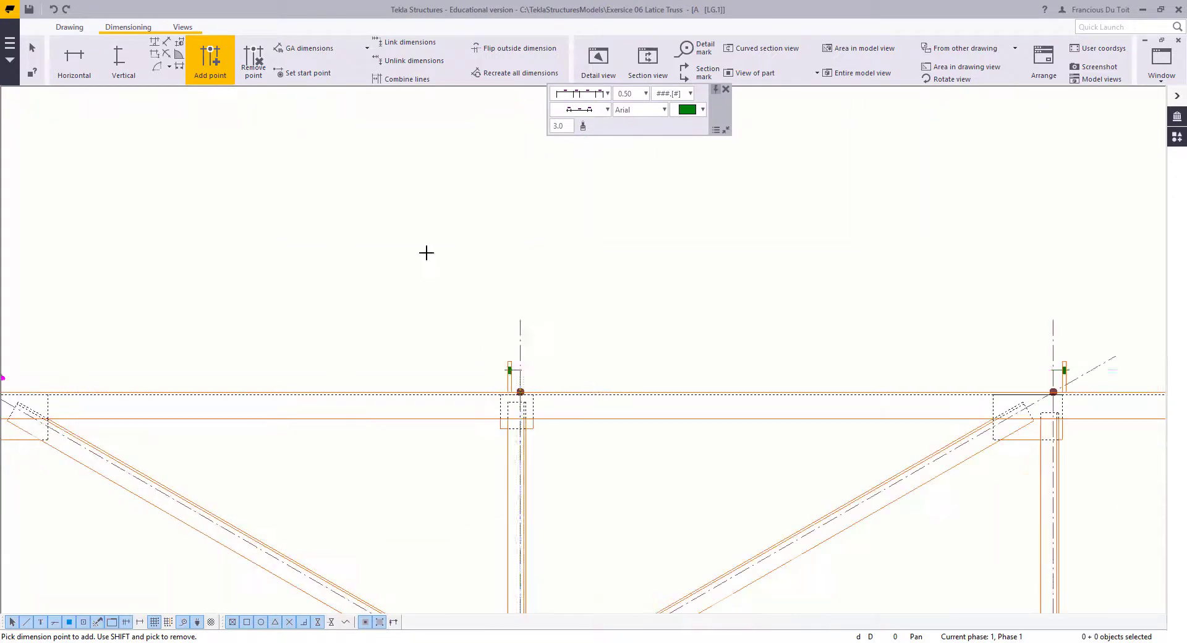
click(521, 387)
Step: Add the remaining top chord panel points beyond the centre and the far truss end to the panel dimension line
mouse_move(991, 387)
middle_down()
mouse_move(419, 331)
mouse_move(284, 339)
mouse_move(466, 315)
middle_up()
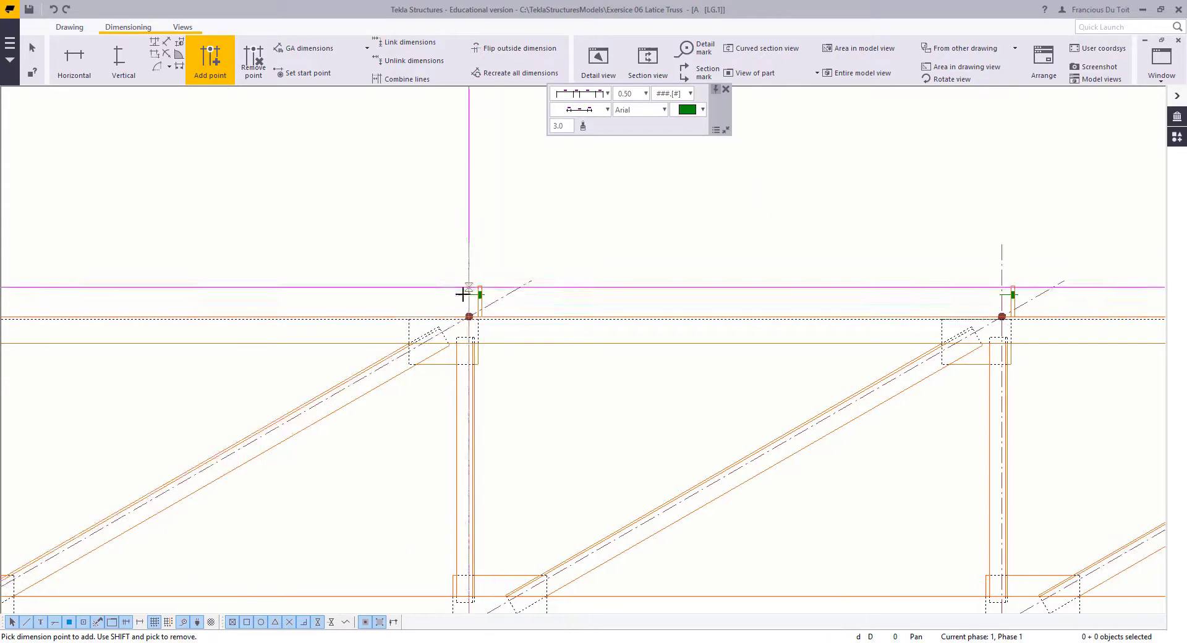
click(468, 315)
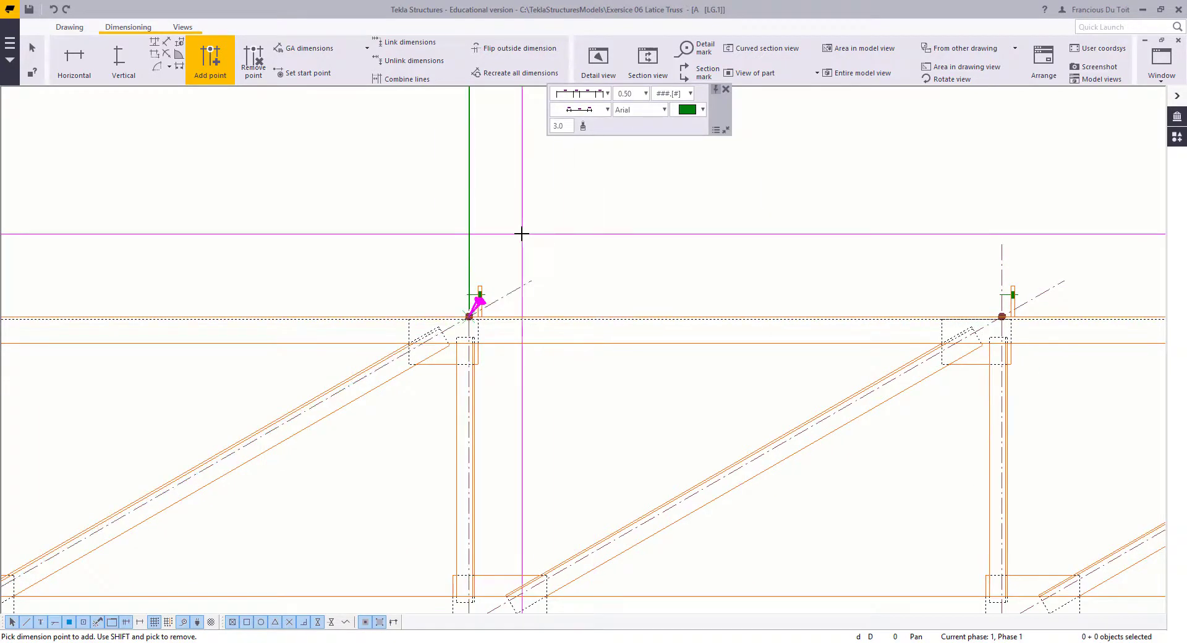
mouse_move(1001, 304)
middle_down()
mouse_move(675, 309)
mouse_move(632, 330)
mouse_move(544, 299)
middle_up()
click(641, 332)
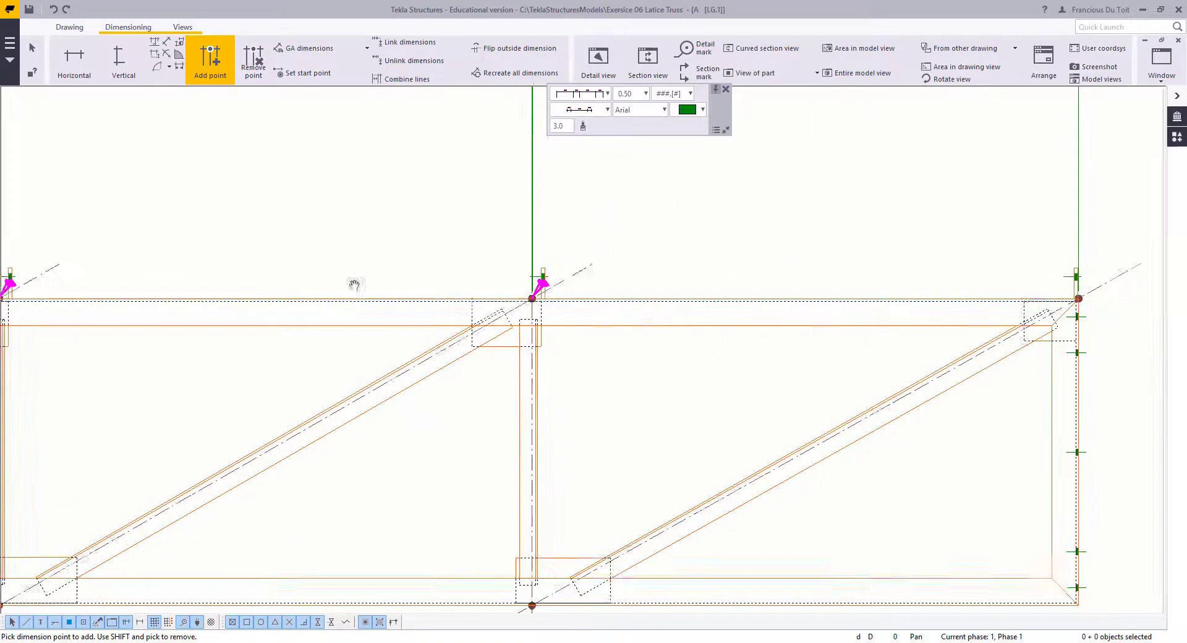
middle_drag(838, 282, 354, 284)
scroll(598, 300, up, 3)
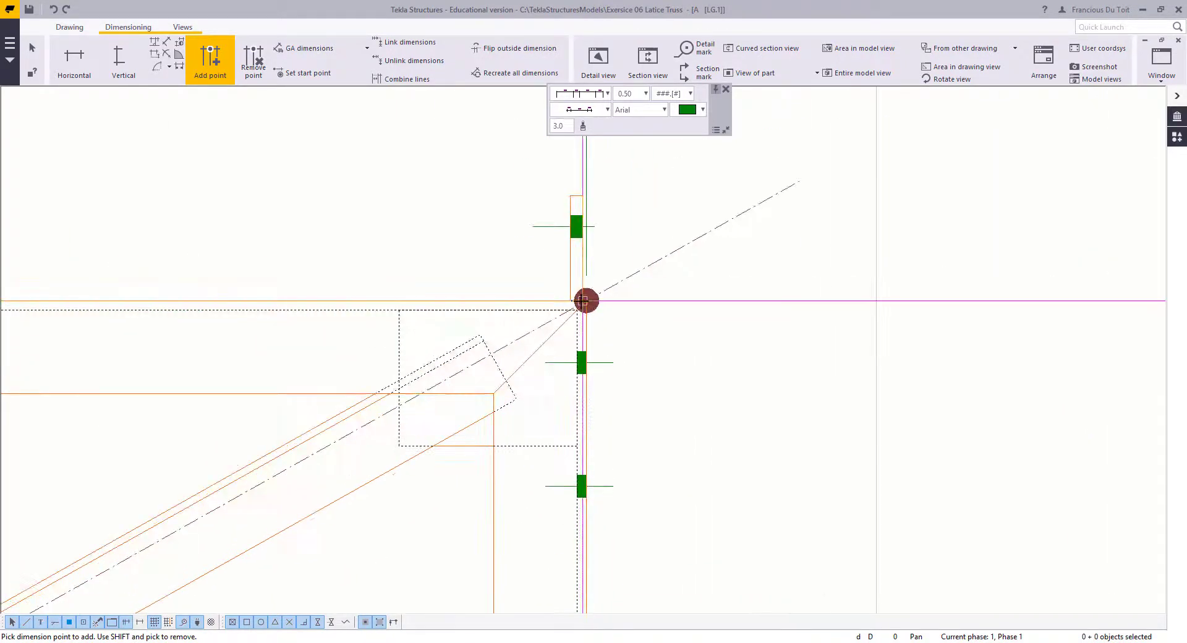
click(586, 300)
scroll(736, 374, down, 7)
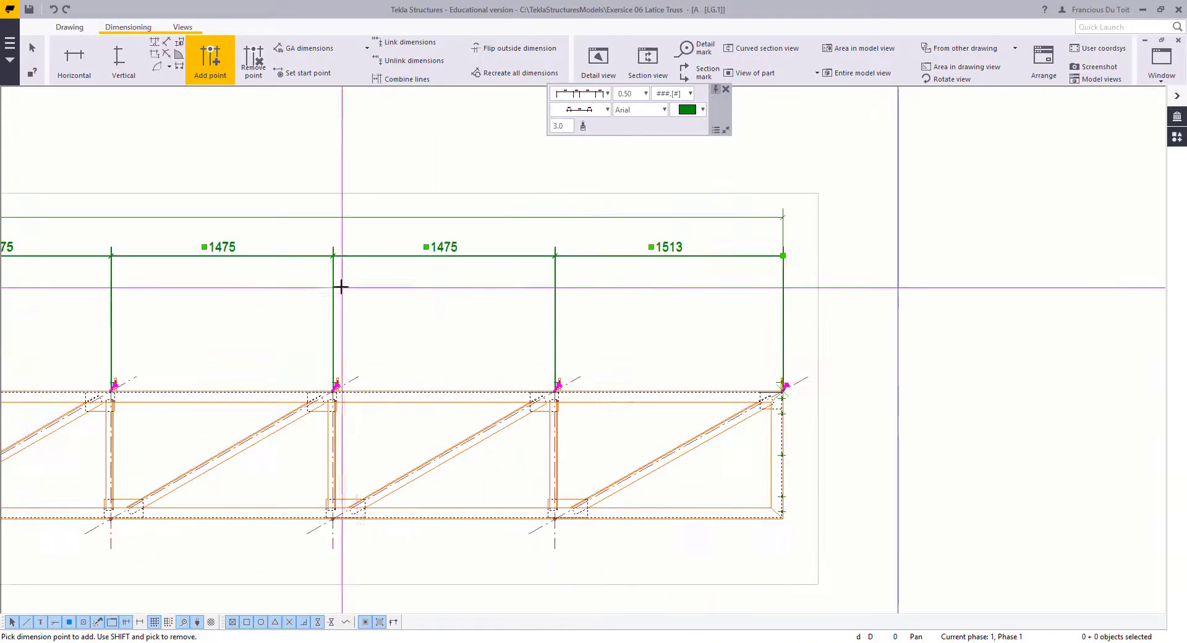
scroll(342, 287, down, 1)
middle_drag(342, 287, 767, 287)
scroll(402, 286, up, 2)
right_click(307, 263)
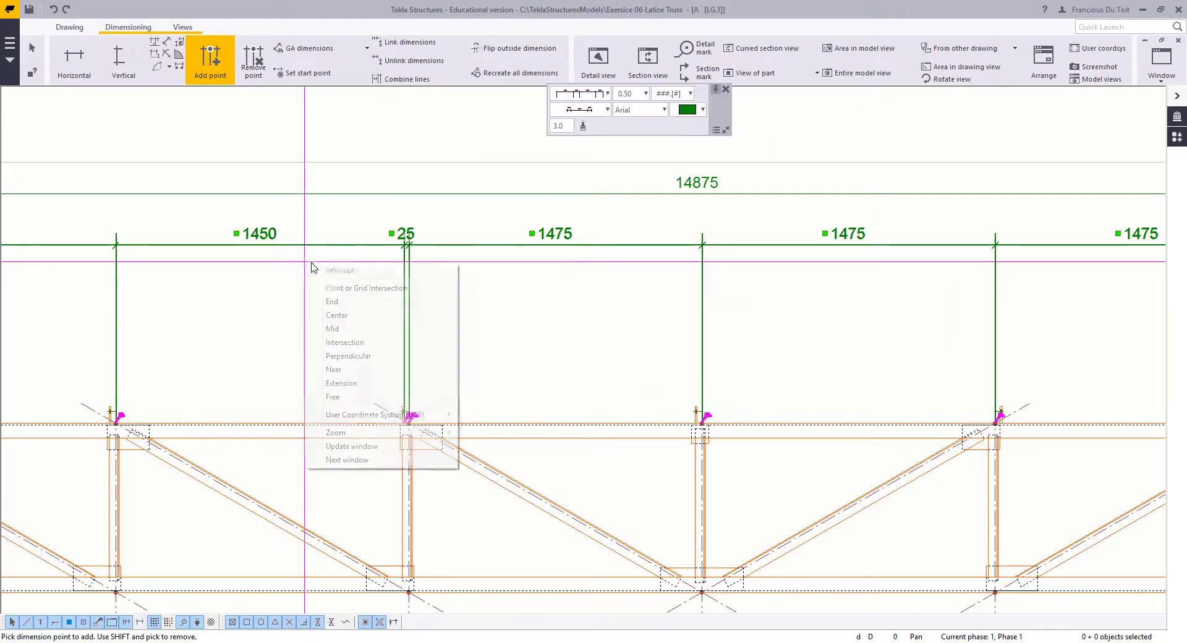
click(340, 270)
Step: Remove the stray extra point beside the fourth panel point from the panel dimension line
right_click(364, 298)
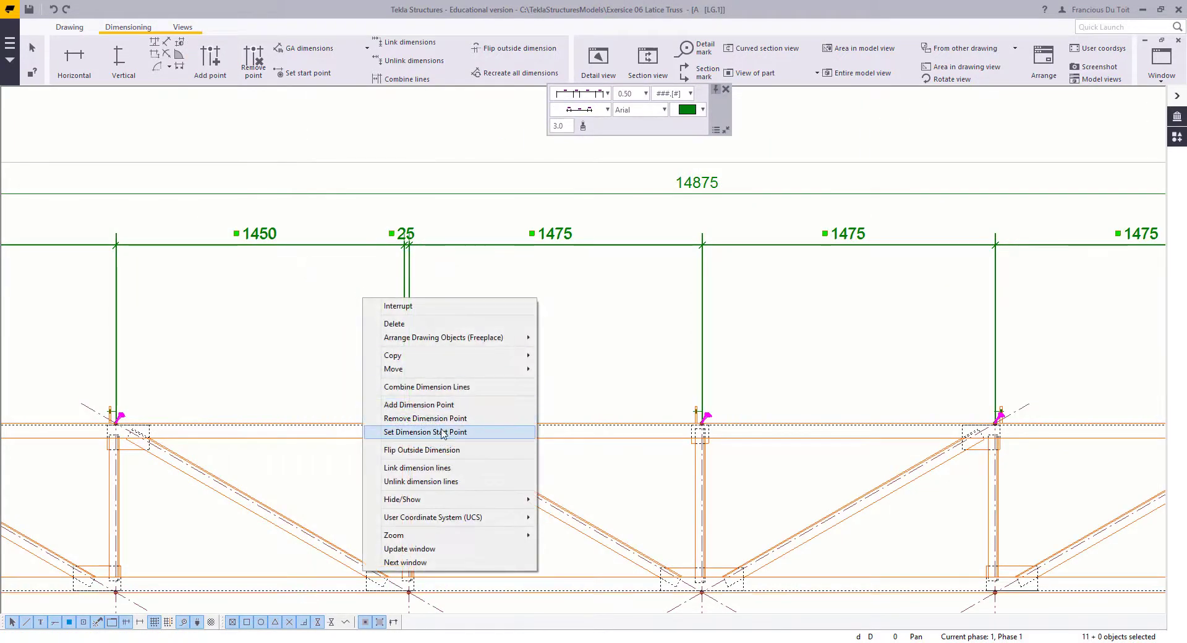
click(440, 426)
scroll(405, 421, up, 4)
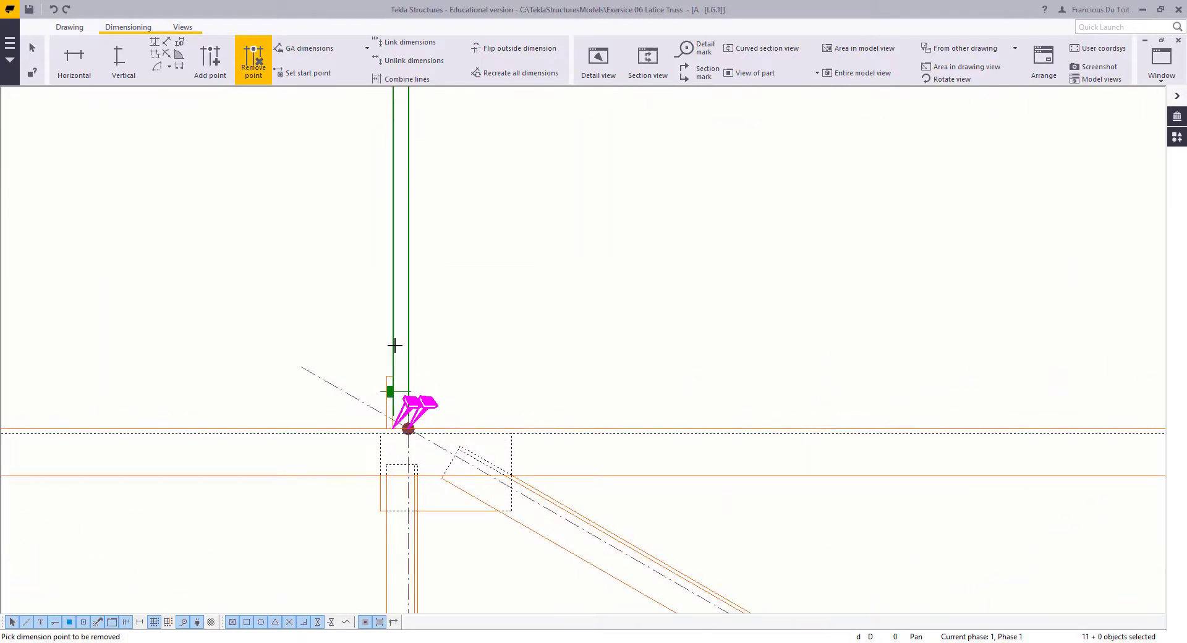
right_click(266, 257)
click(293, 272)
Step: Add a horizontal dimension between the fourth panel point and the adjacent purlin cleat, placed below the panel dimension line
scroll(411, 241, down, 2)
scroll(519, 398, up, 1)
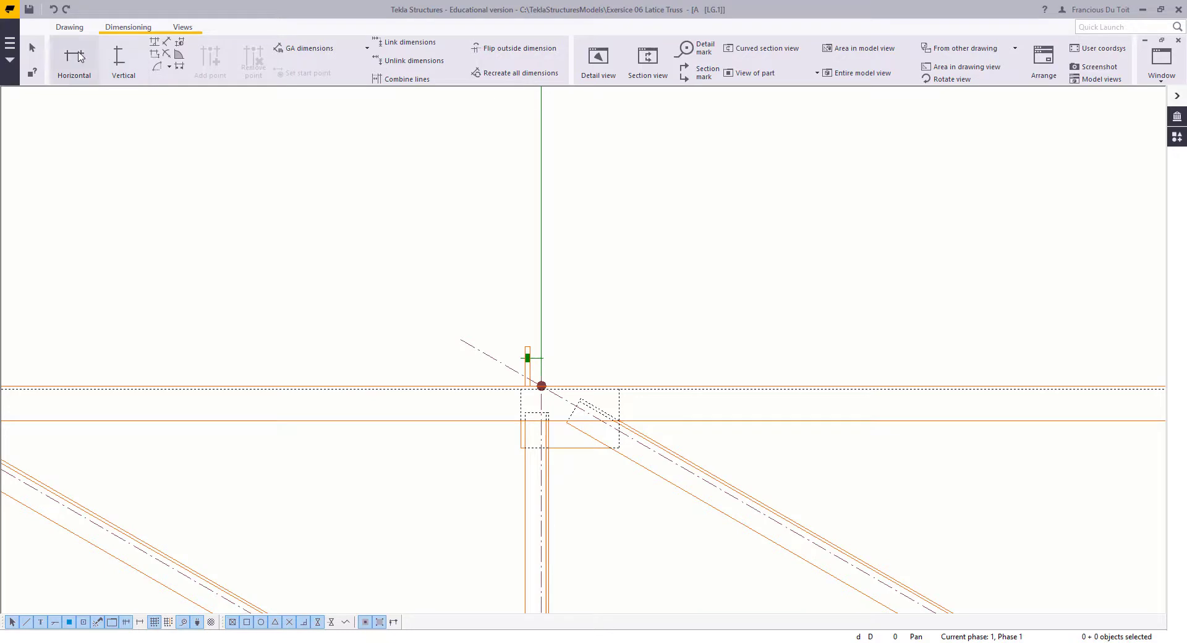
click(74, 57)
click(541, 386)
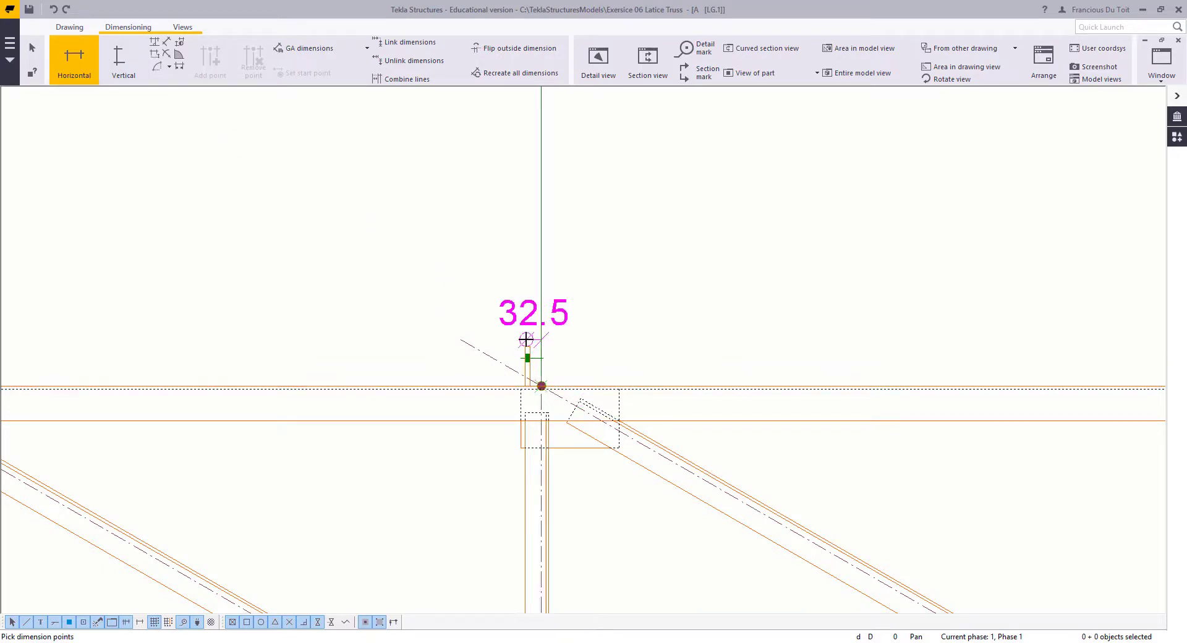
scroll(491, 250, down, 2)
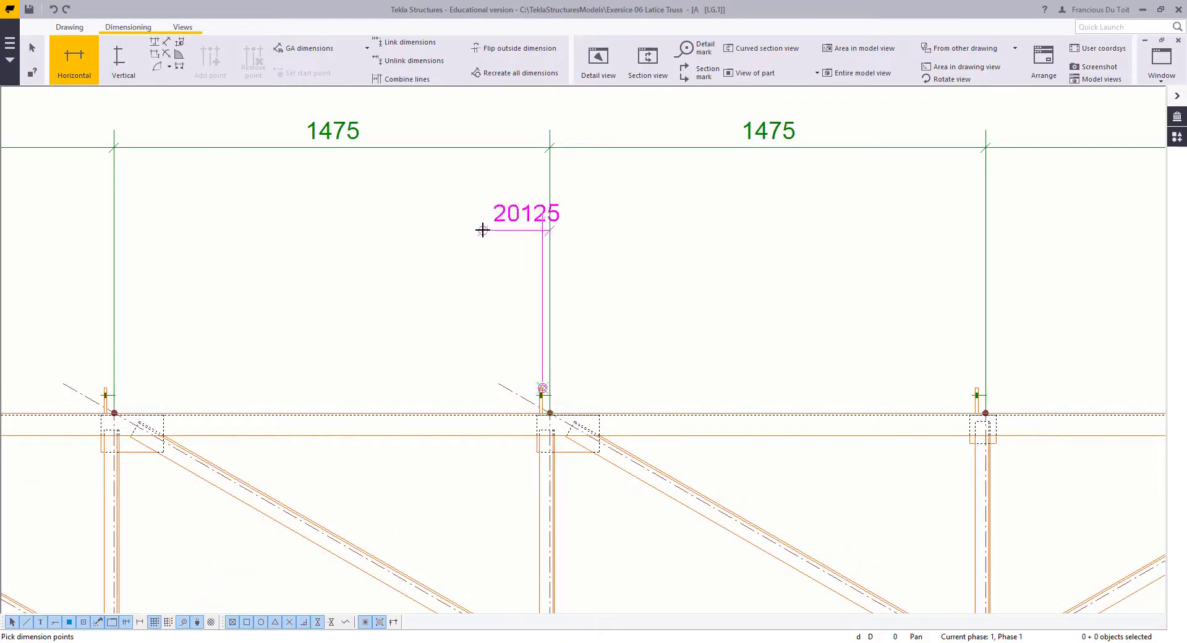
click(418, 203)
Step: Add the text TYP as tag E of the cleat offset dimension at the fourth panel point
click(546, 217)
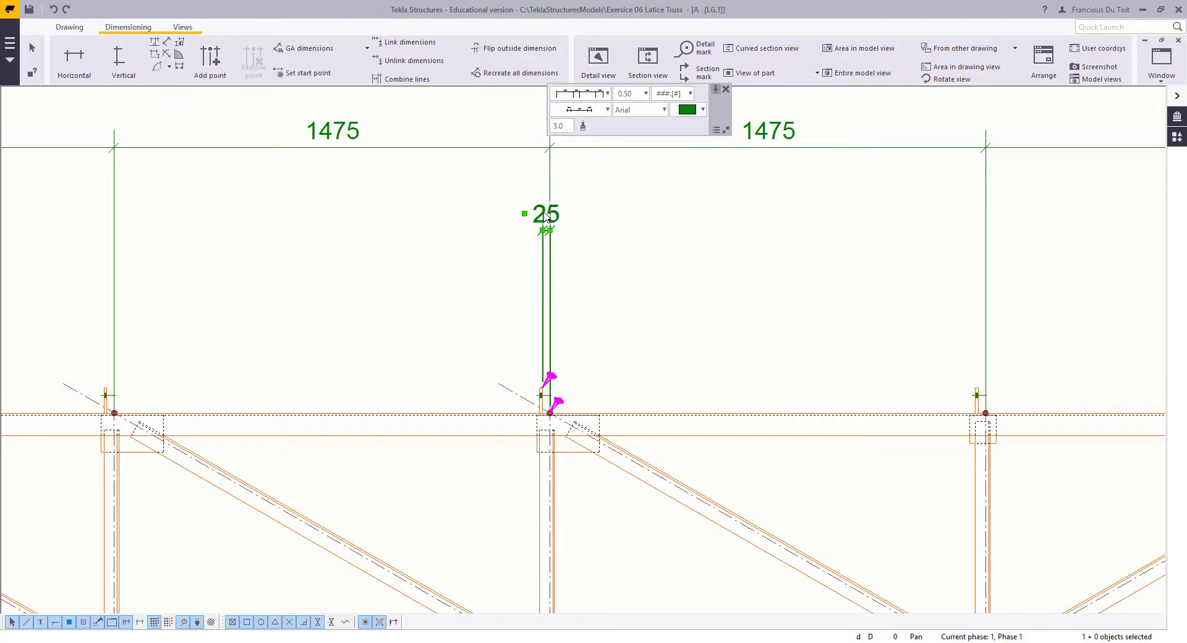
double_click(546, 217)
middle_drag(703, 311, 618, 312)
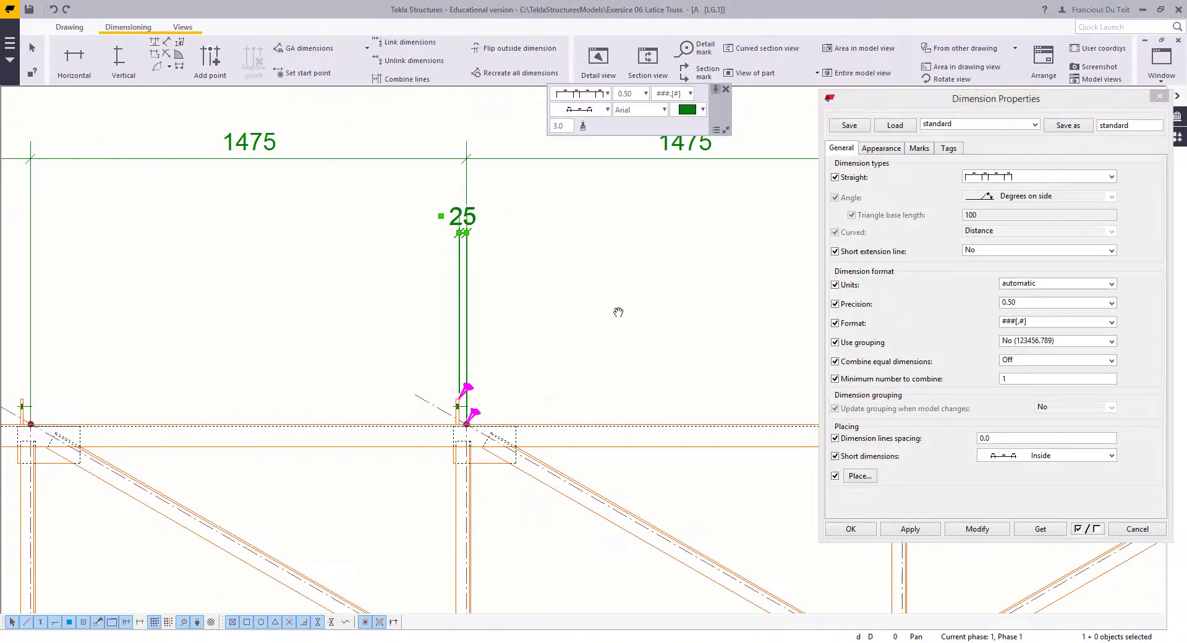
click(948, 148)
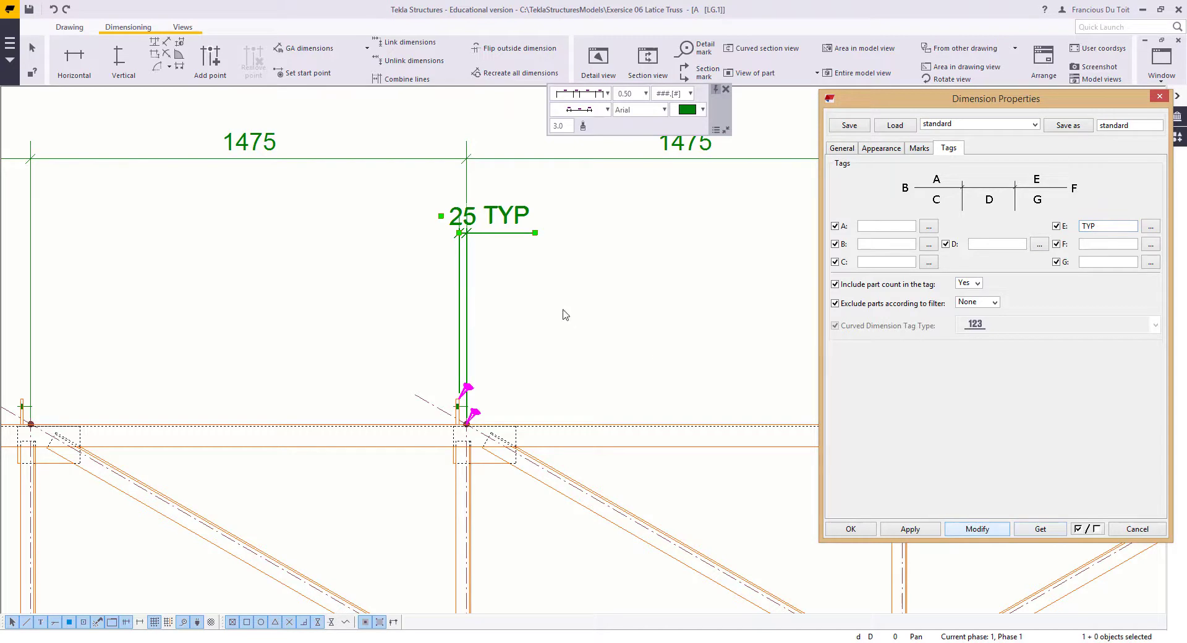
click(534, 285)
Step: Add a horizontal dimension from the truss's starting end to its first purlin cleat, placed level with the TYP dimension
scroll(534, 297, down, 3)
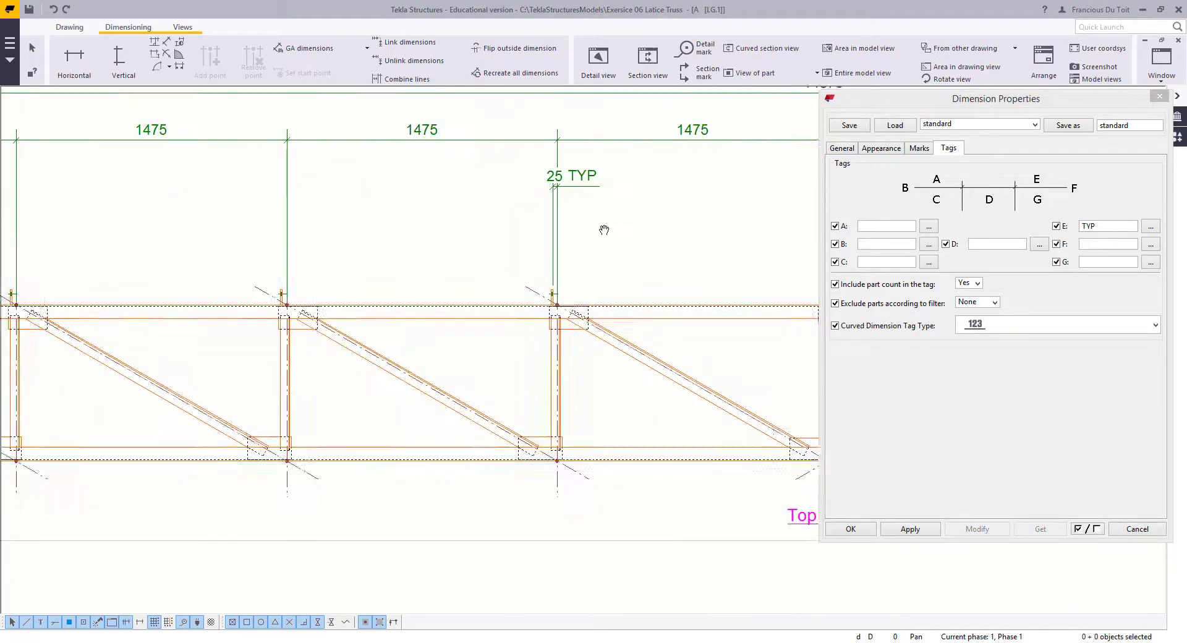
mouse_move(411, 321)
middle_down()
mouse_move(489, 309)
mouse_move(674, 313)
middle_up()
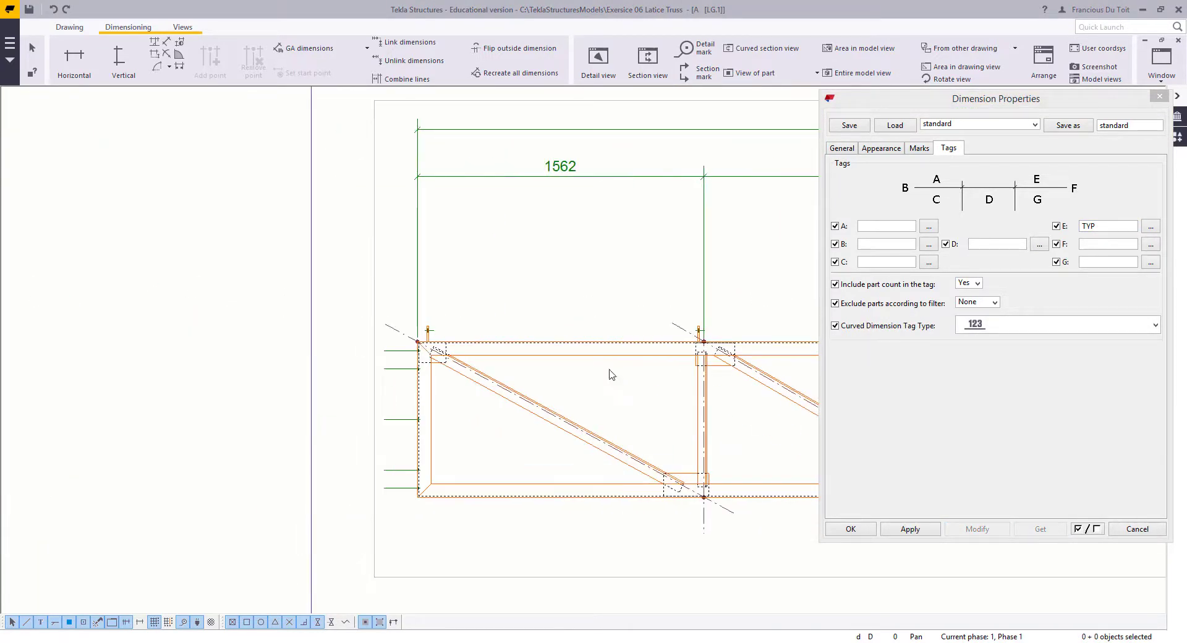
middle_drag(613, 374, 384, 350)
scroll(325, 337, down, 1)
middle_drag(185, 314, 310, 314)
scroll(309, 313, up, 5)
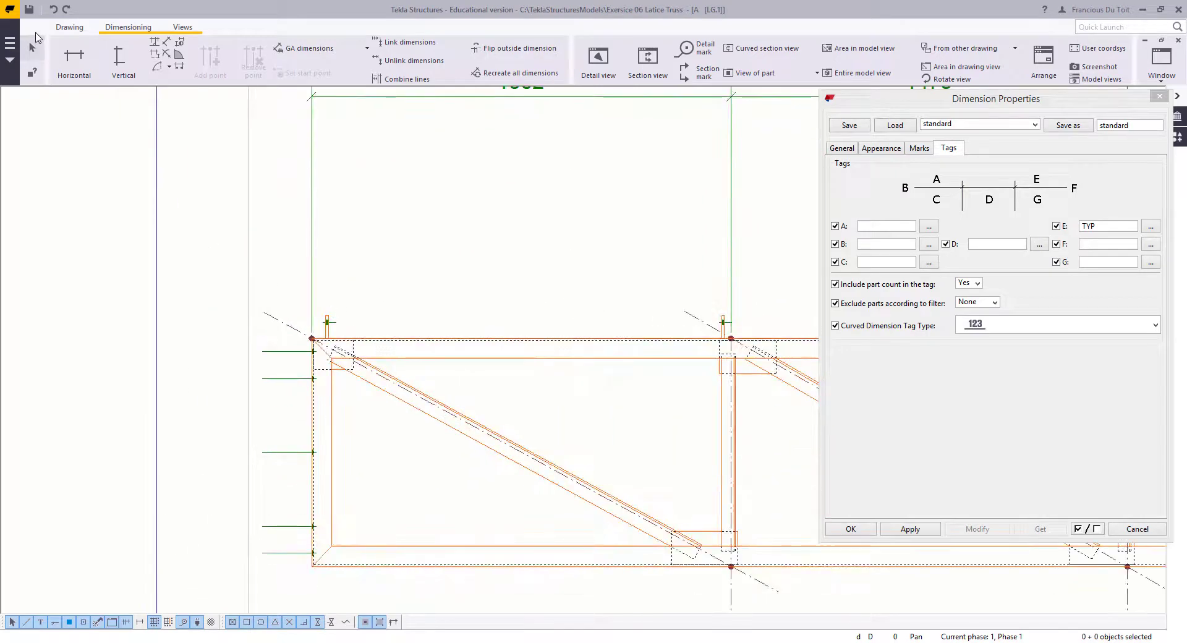
scroll(306, 322, up, 2)
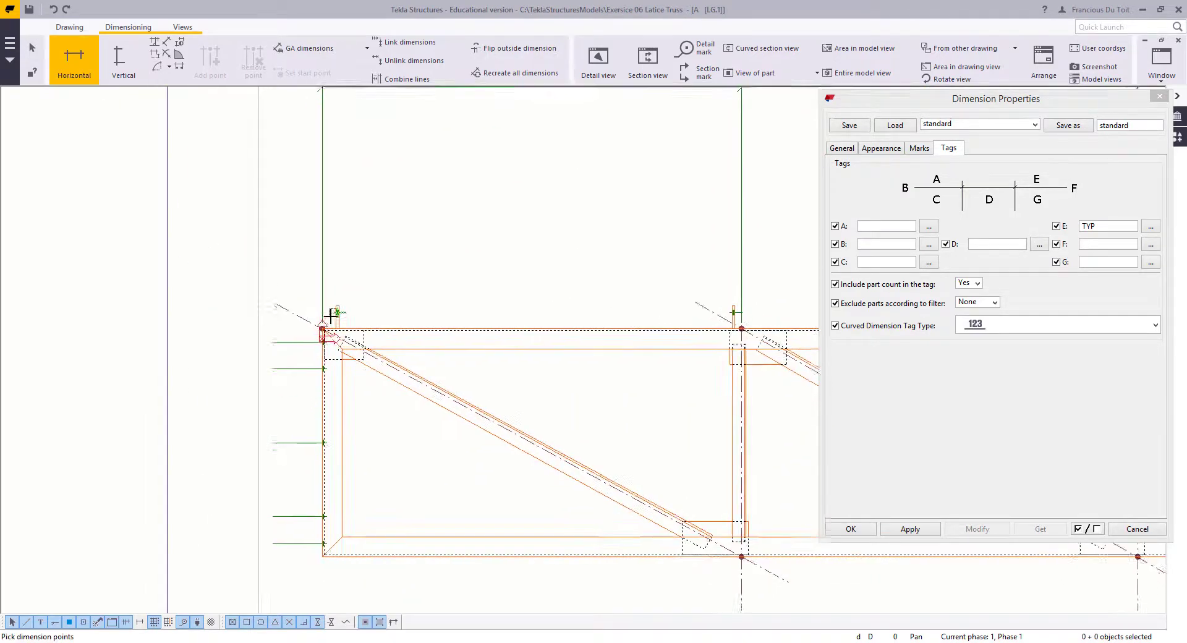
click(314, 334)
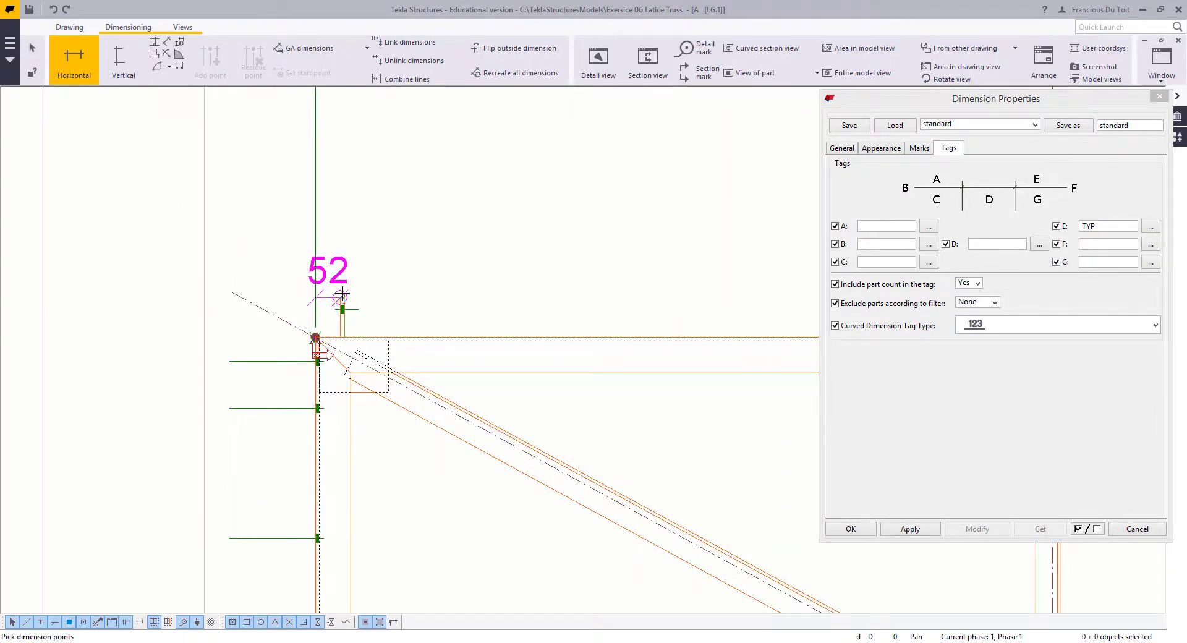
scroll(345, 298, up, 2)
scroll(345, 297, up, 2)
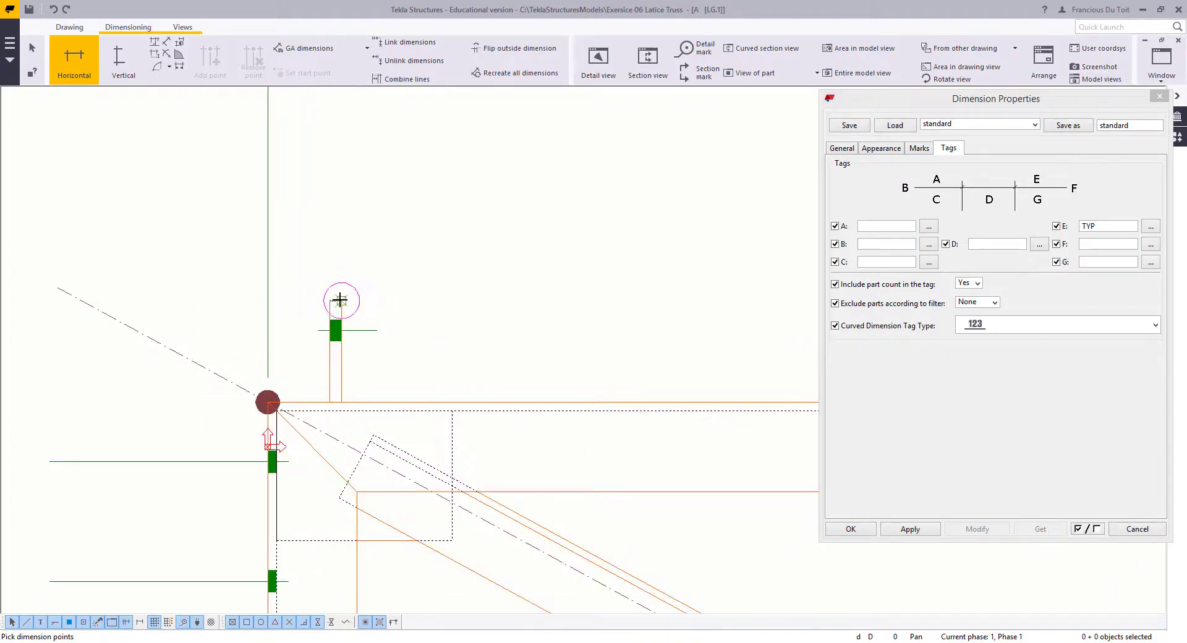
scroll(284, 324, down, 1)
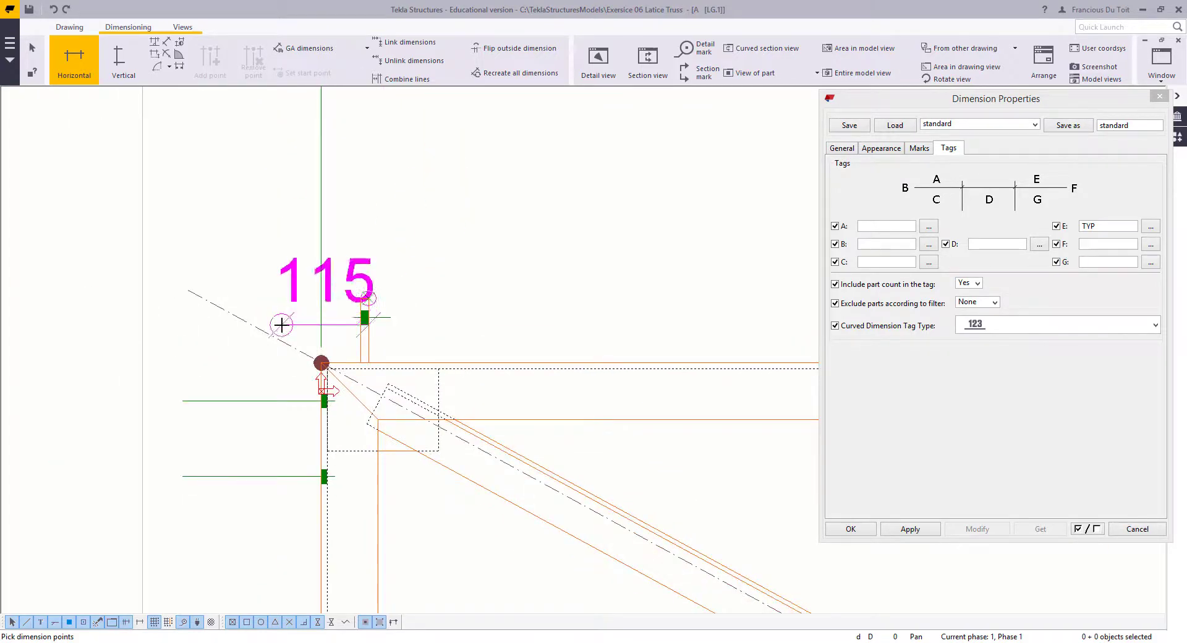
click(337, 366)
scroll(446, 408, down, 3)
scroll(398, 228, down, 2)
middle_drag(398, 227, 6, 253)
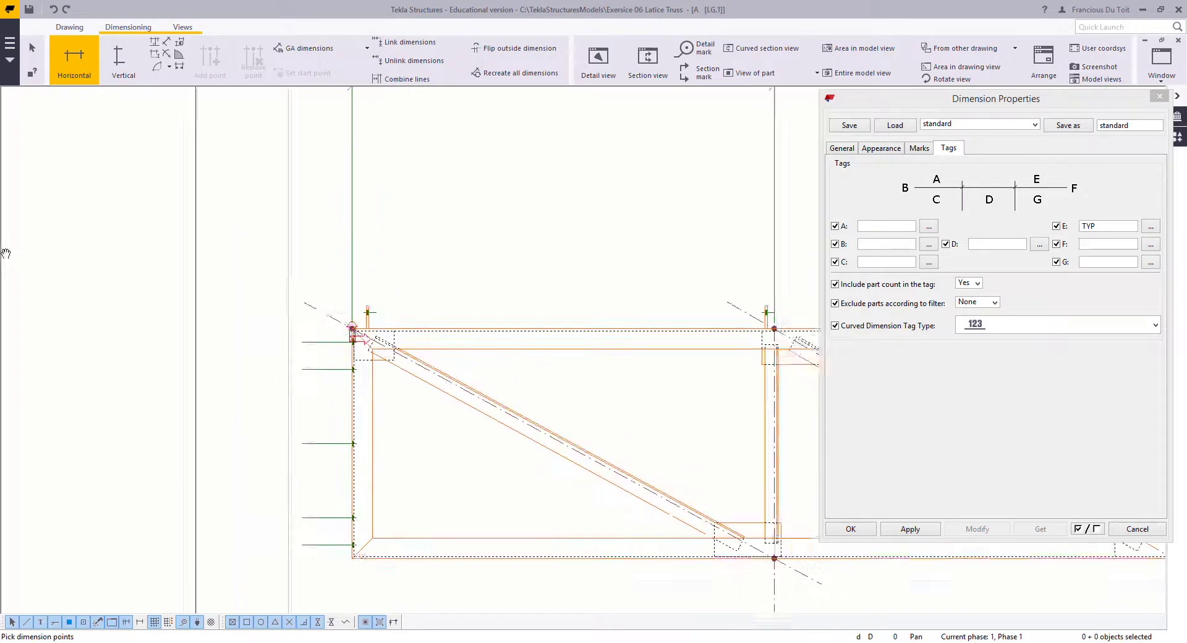
scroll(453, 243, down, 4)
middle_drag(697, 223, 493, 229)
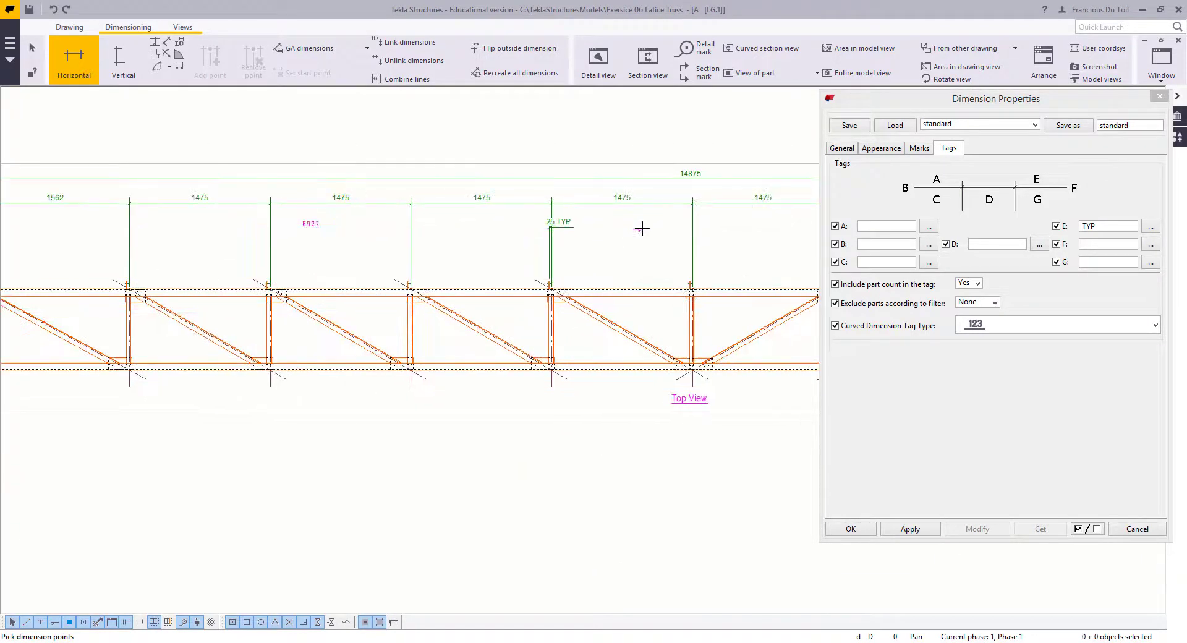
scroll(485, 263, down, 3)
middle_drag(272, 261, 511, 260)
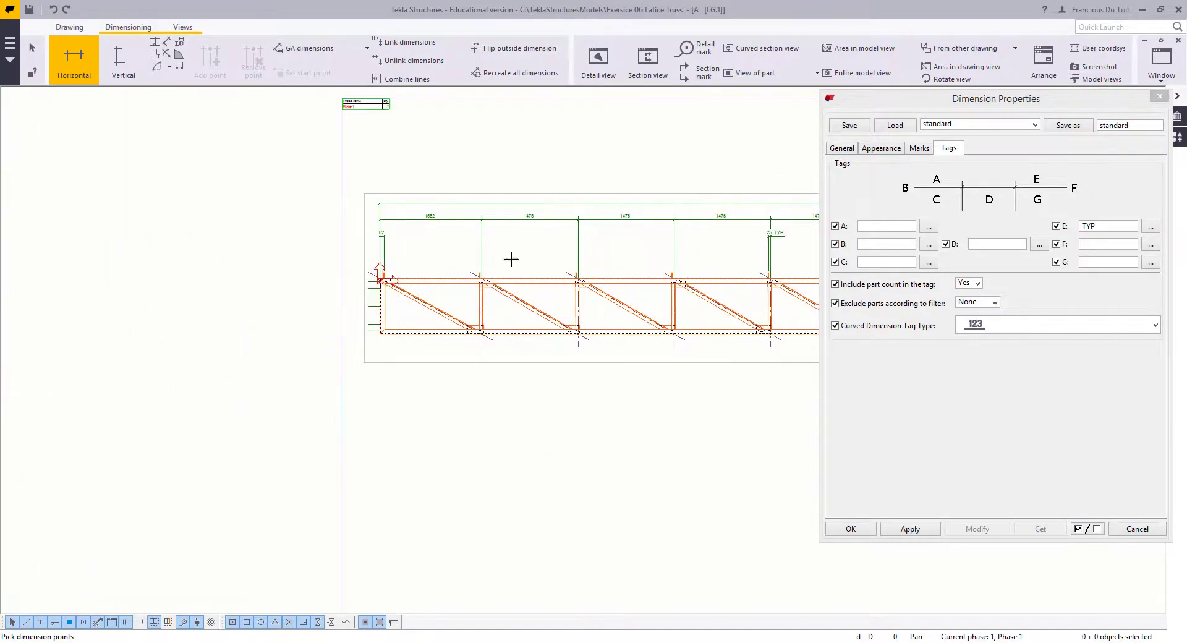
Step: Add a horizontal dimension between the far truss end and its last purlin cleat, level with the TYP dimension, and end dimensioning
middle_drag(804, 269, 3, 287)
scroll(481, 286, up, 5)
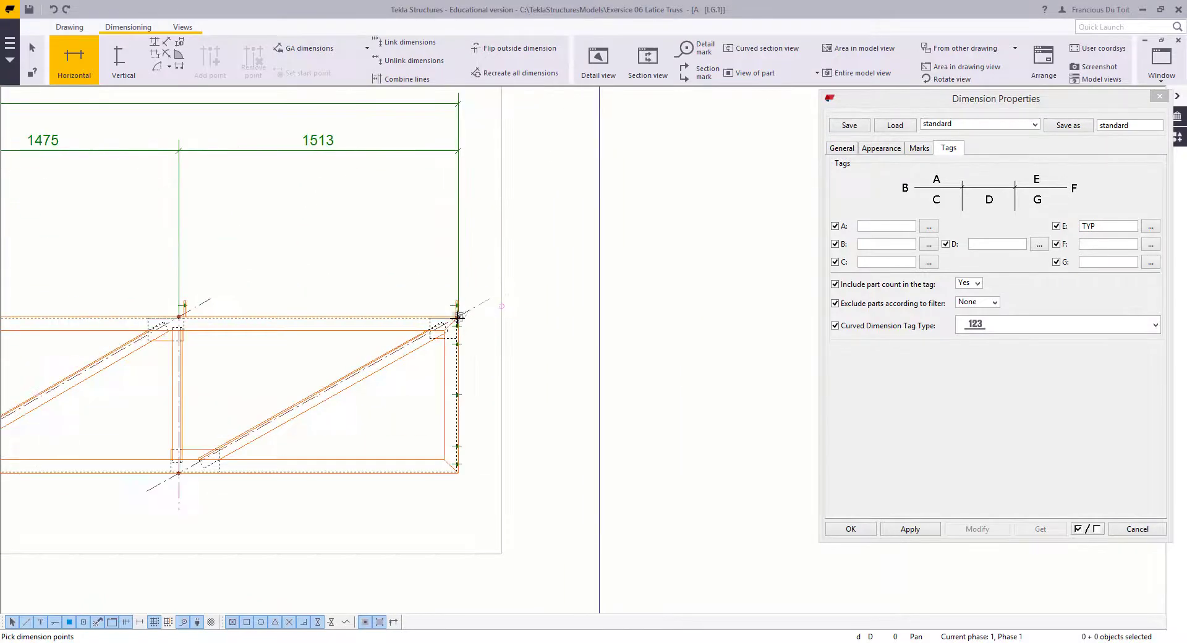
scroll(454, 313, up, 3)
scroll(451, 322, up, 3)
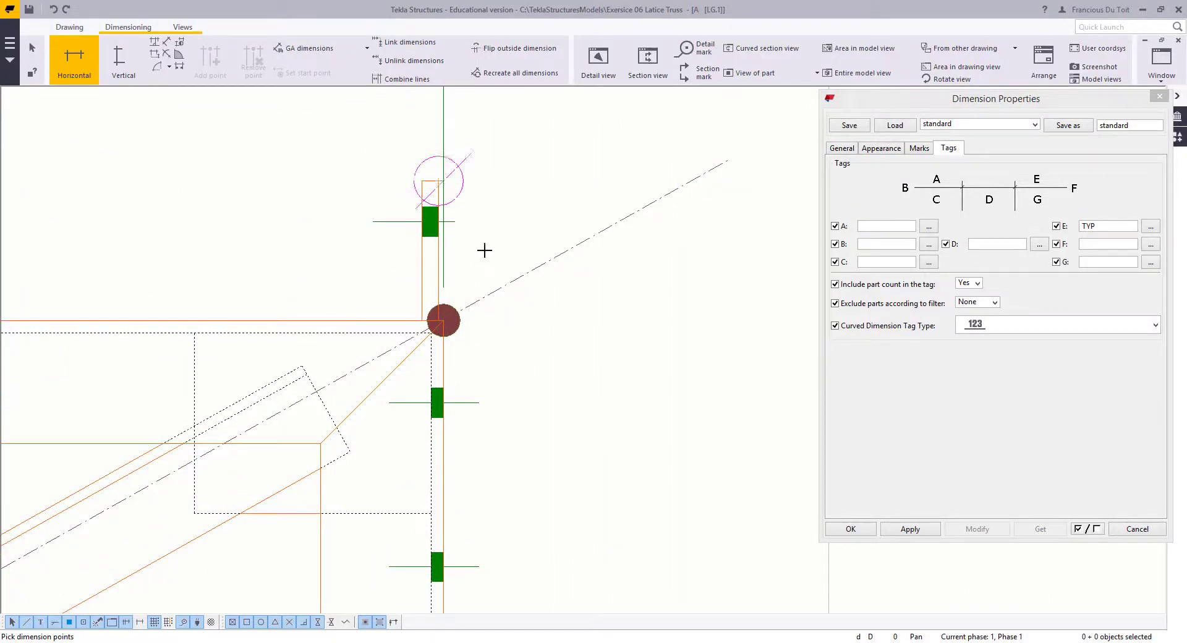
scroll(639, 352, down, 5)
scroll(618, 353, down, 2)
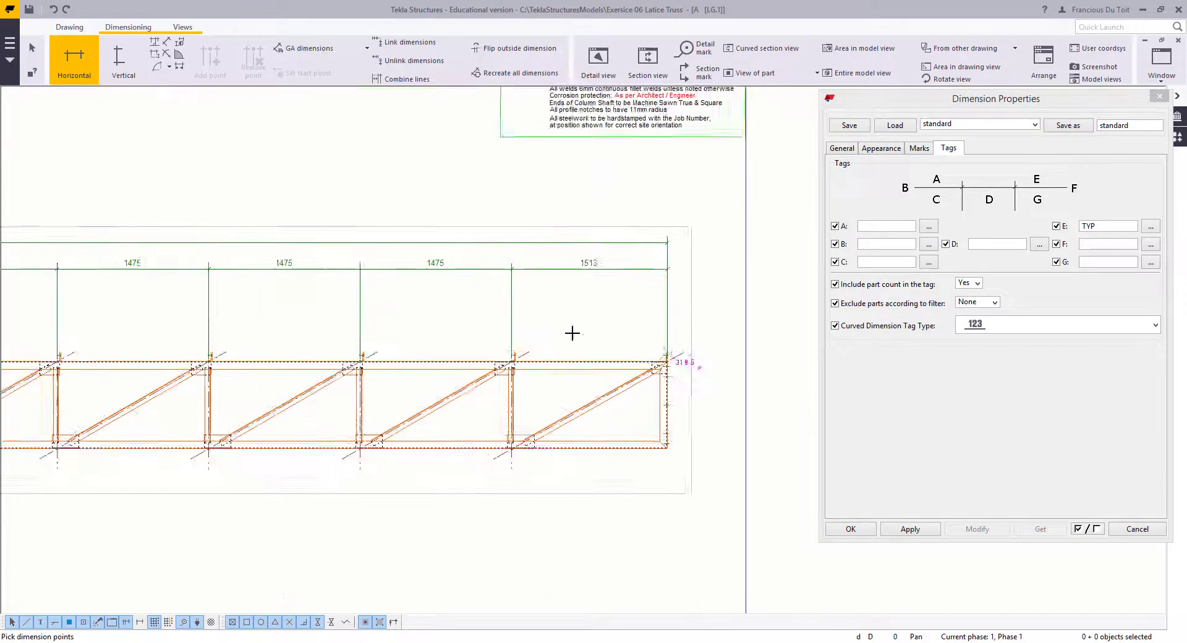
scroll(273, 273, up, 2)
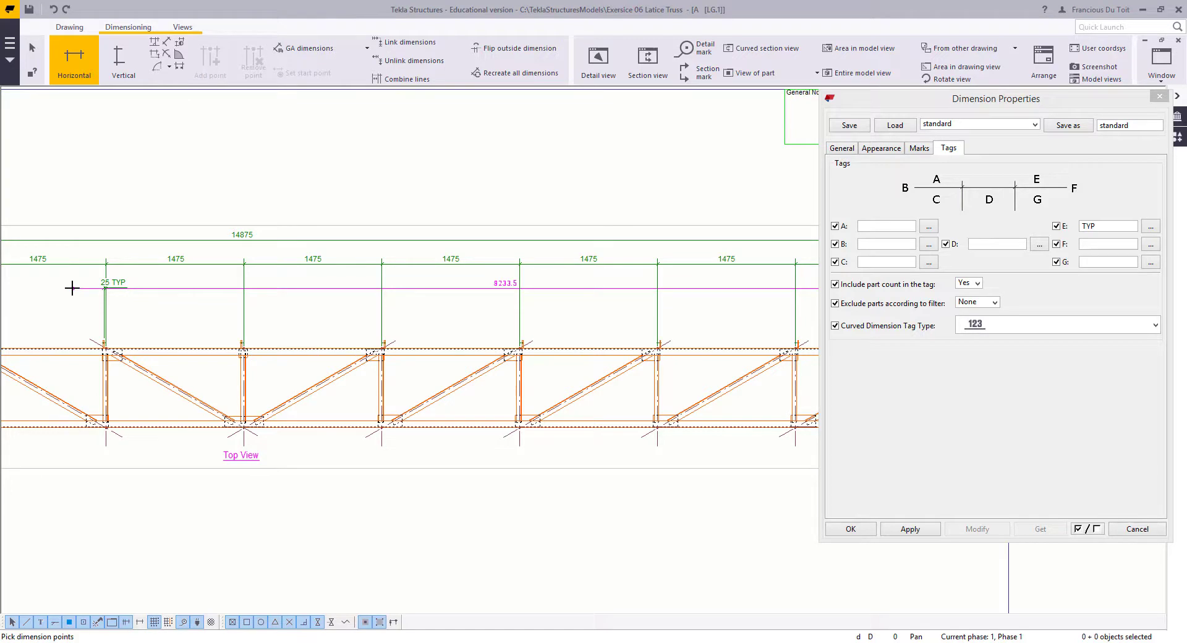
right_click(75, 168)
click(87, 175)
scroll(209, 234, down, 2)
middle_drag(395, 250, 588, 265)
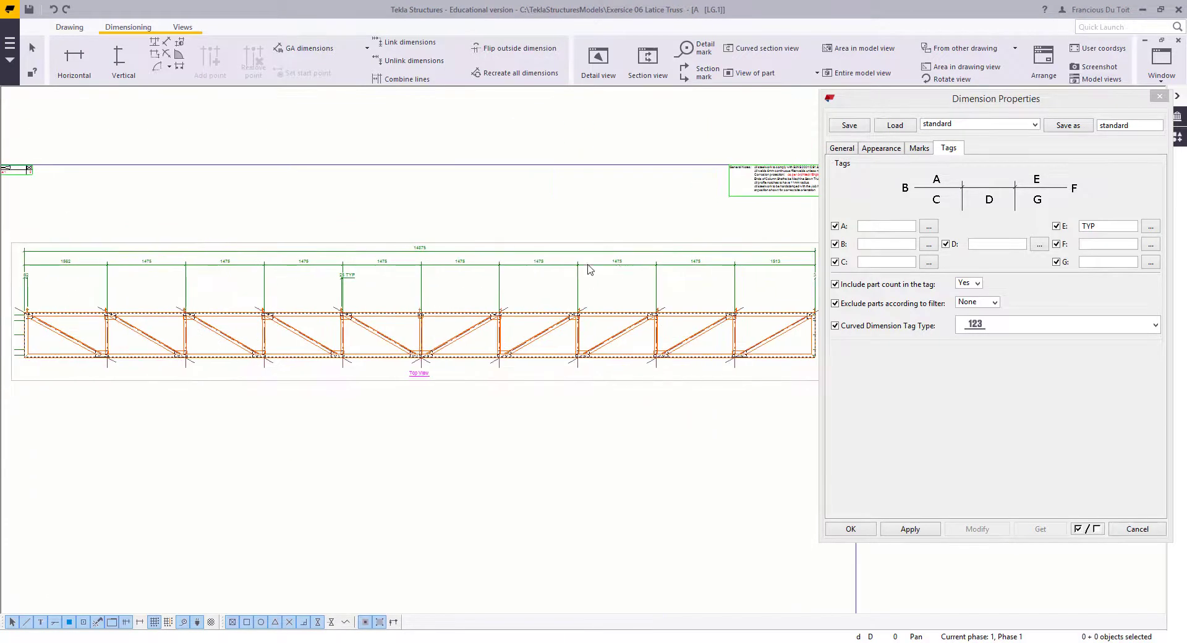
scroll(588, 268, down, 1)
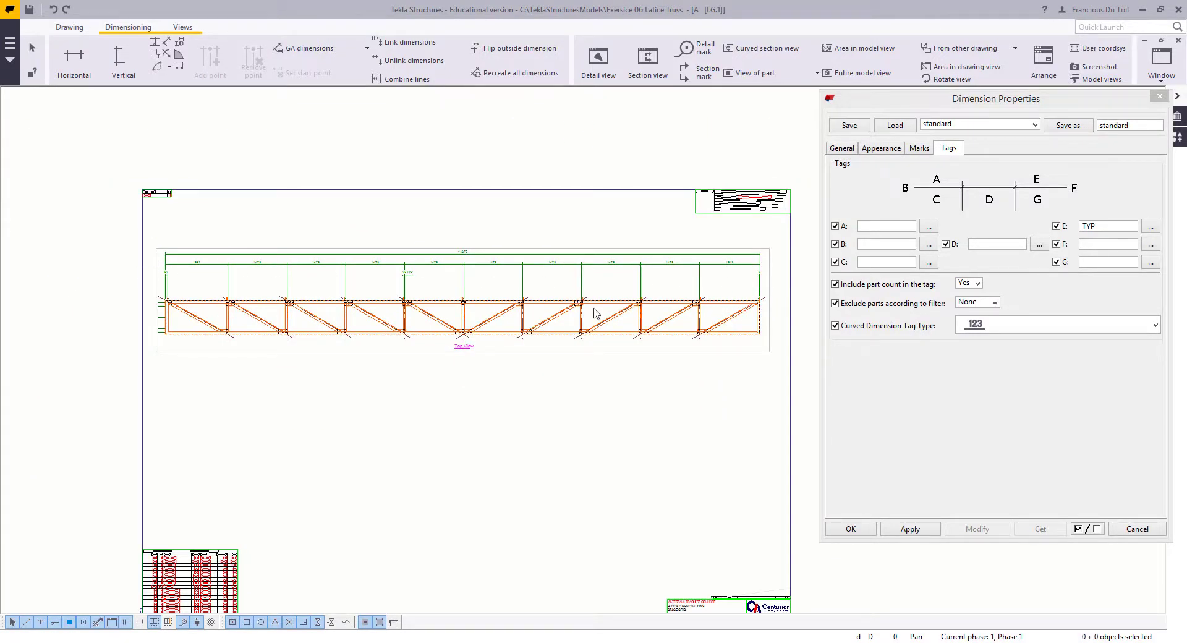
scroll(384, 307, up, 3)
scroll(300, 295, up, 3)
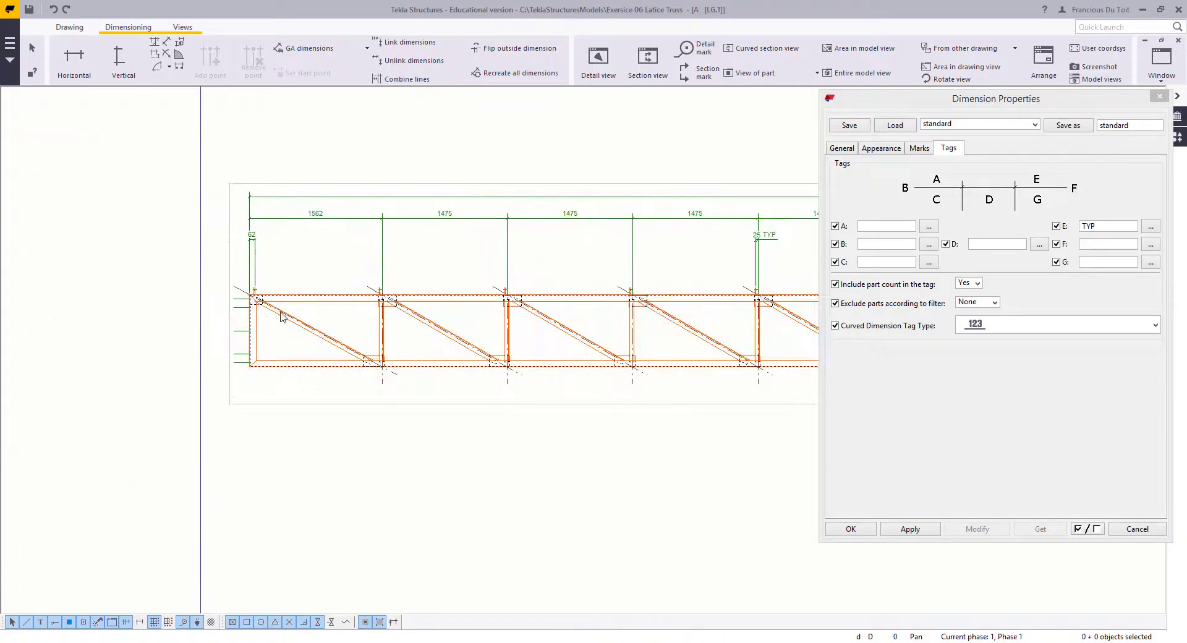
right_click(332, 208)
click(365, 214)
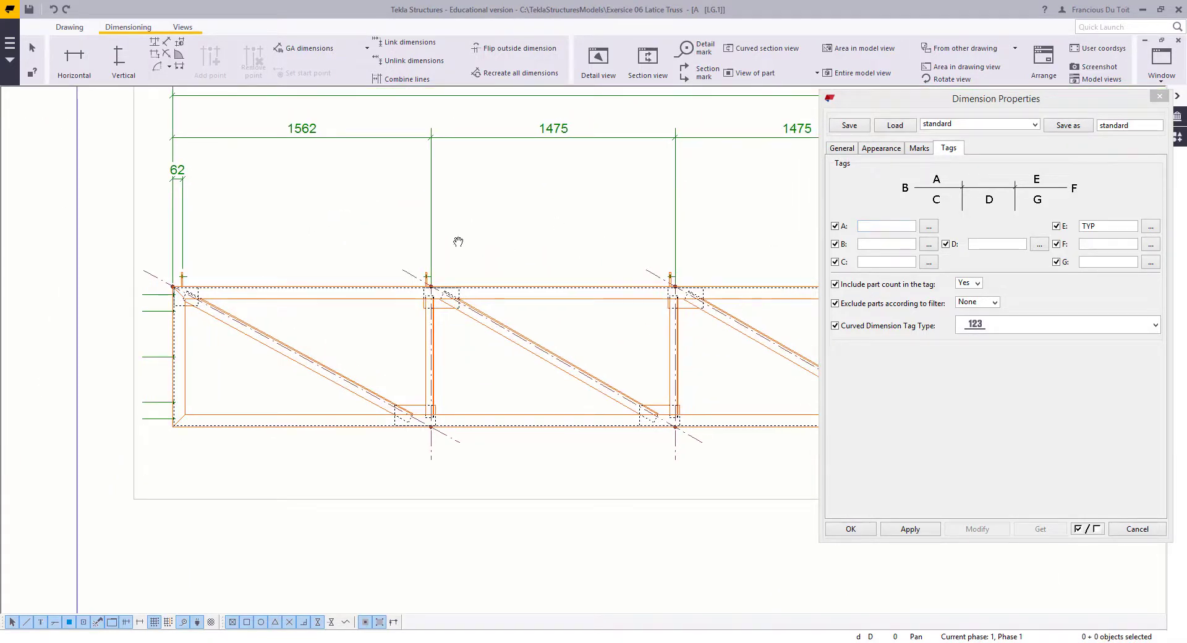
Step: Dimension the gap between the upper gusset plate's edge and the vertical web member, placing the dimension line partway down the member
scroll(426, 369, up, 3)
middle_drag(393, 358, 555, 354)
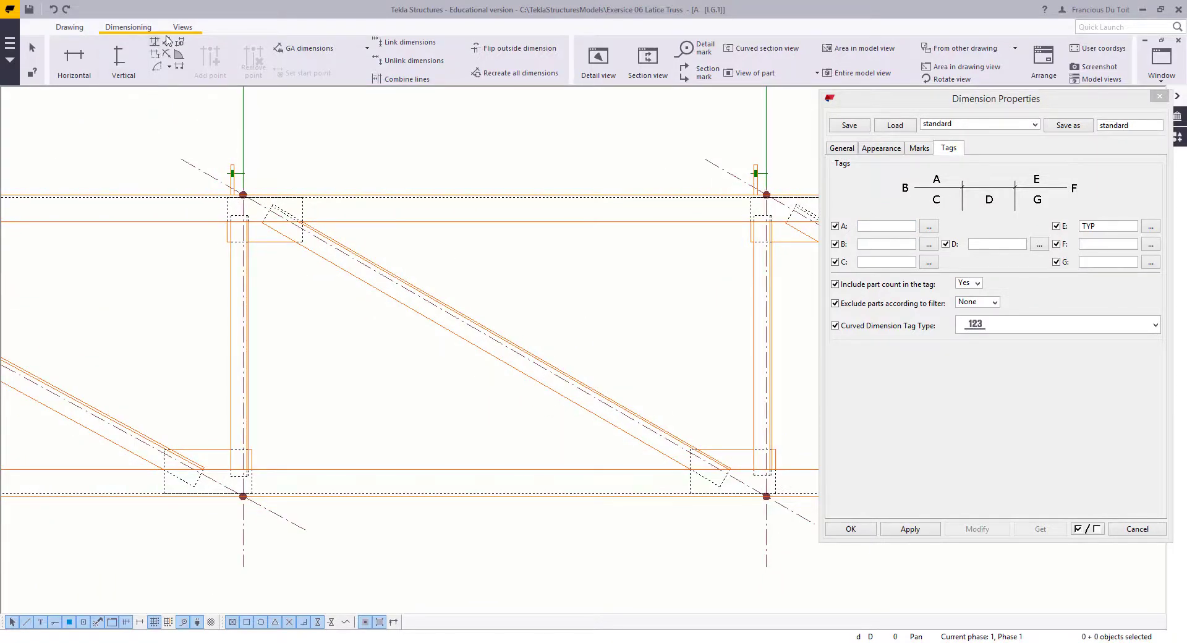
click(167, 42)
scroll(346, 223, up, 4)
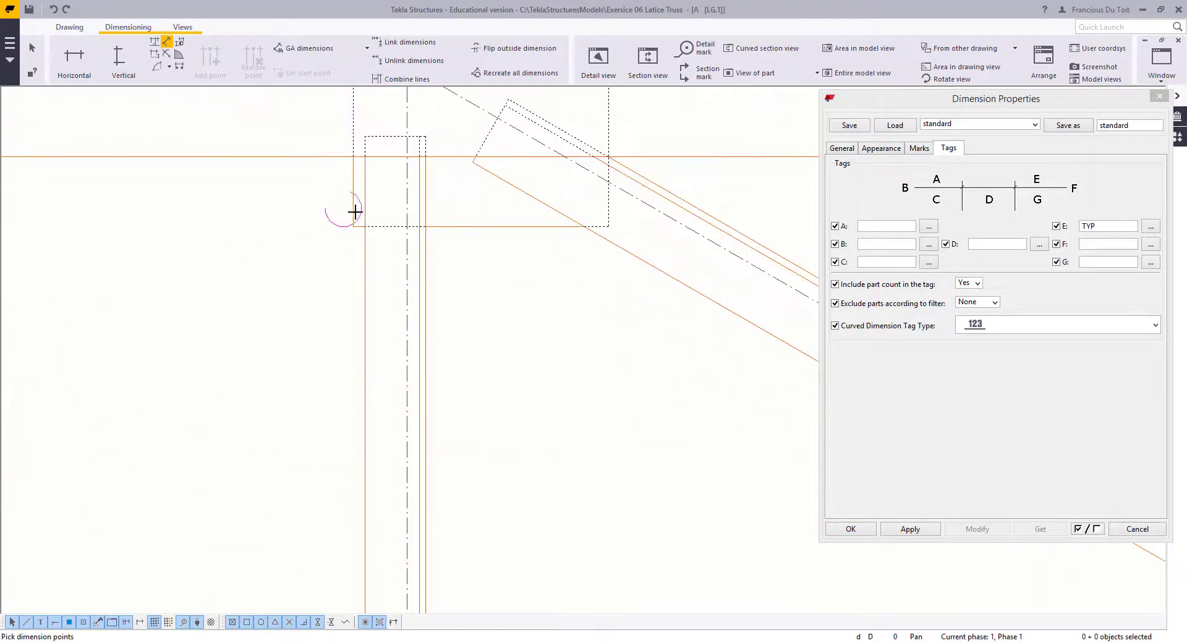
click(365, 224)
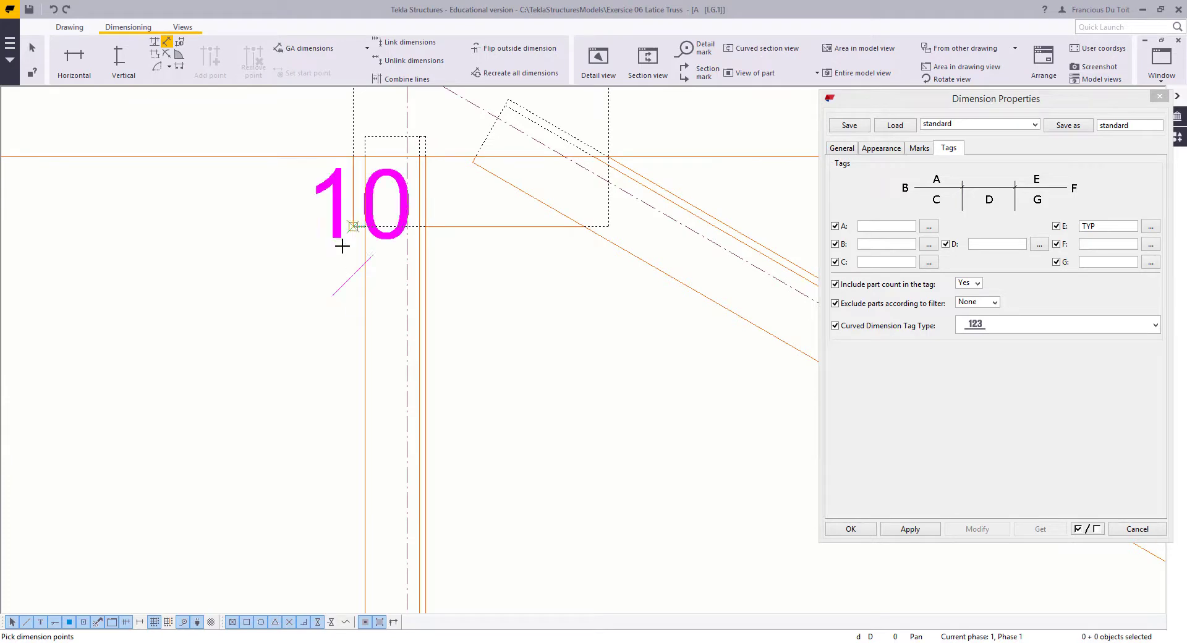
middle_drag(330, 408, 416, 205)
middle_click(268, 406)
Step: Dimension the offset from the adjacent diagonal member's centreline to its upper edge, placed at about mid-length
scroll(268, 406, down, 3)
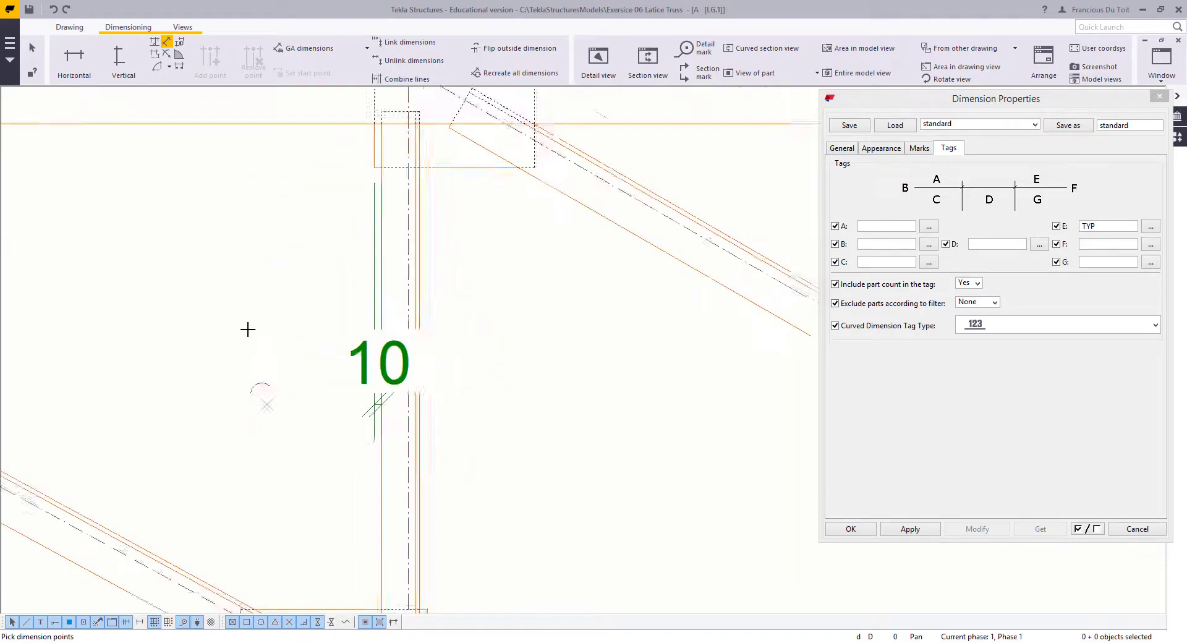
mouse_move(247, 289)
middle_down()
mouse_move(277, 289)
mouse_move(227, 288)
middle_up()
scroll(444, 317, up, 2)
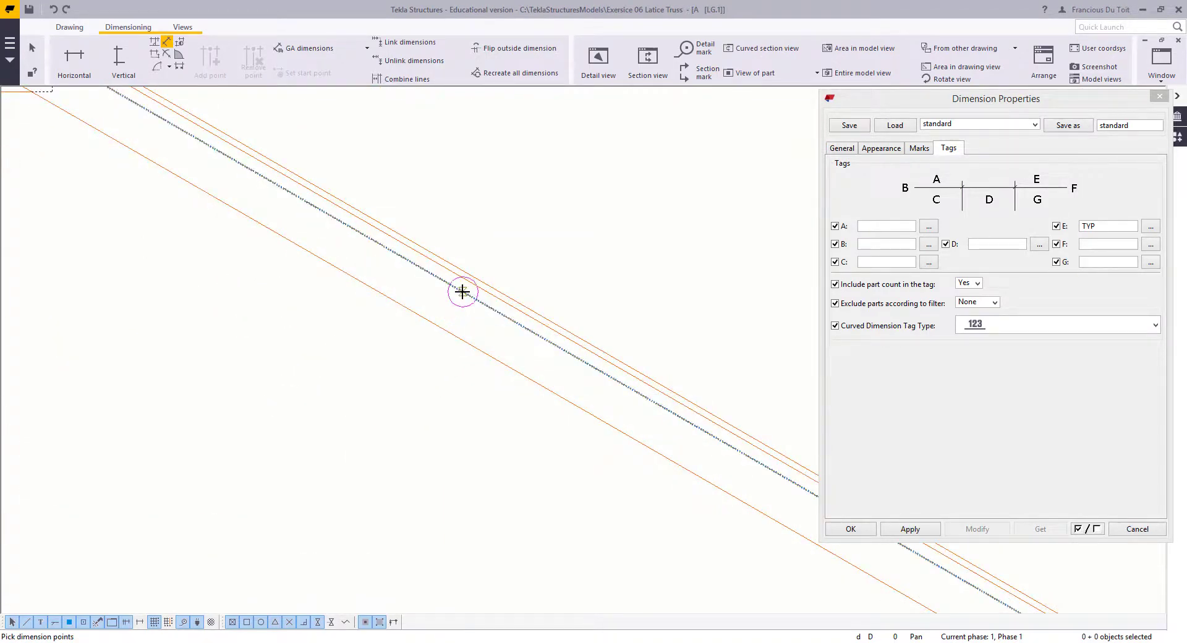
click(463, 291)
click(470, 276)
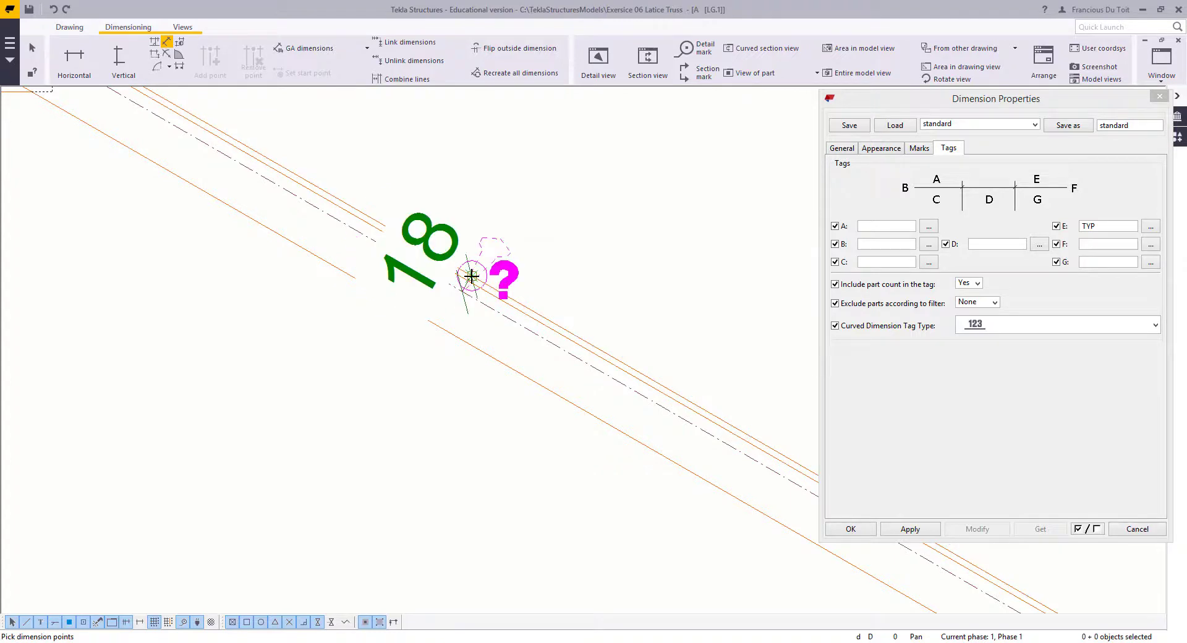
Step: Dimension the offset from the next vertical member's centreline to its angle leg, then end dimensioning
scroll(469, 277, down, 3)
scroll(760, 297, up, 4)
scroll(485, 310, up, 2)
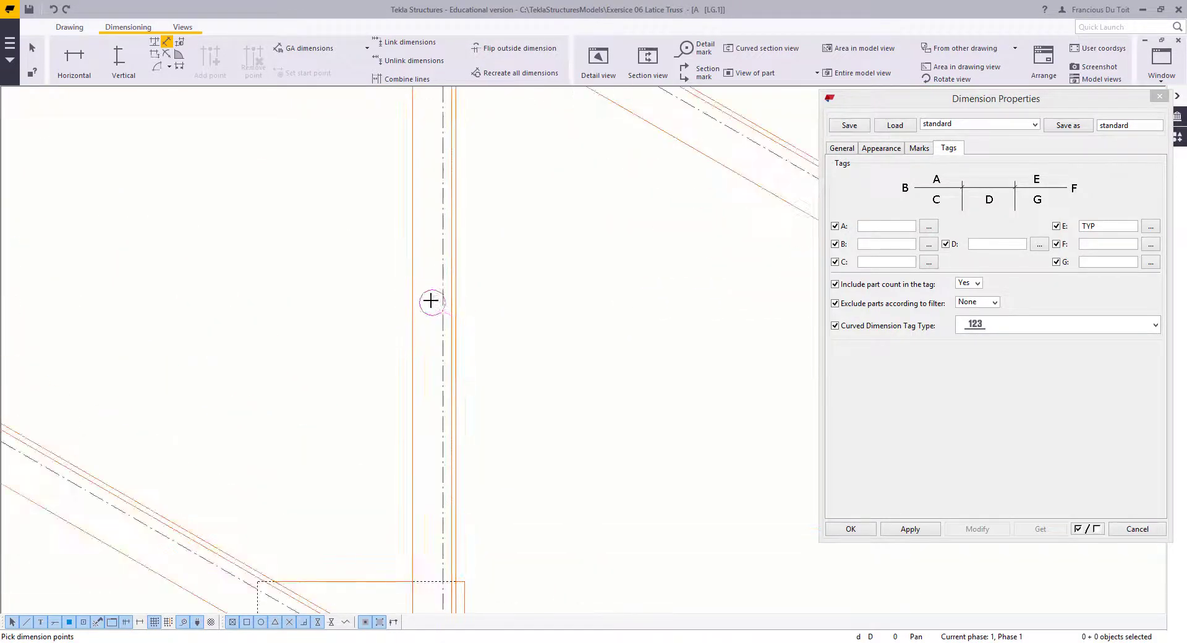
click(443, 298)
click(458, 294)
middle_click(458, 295)
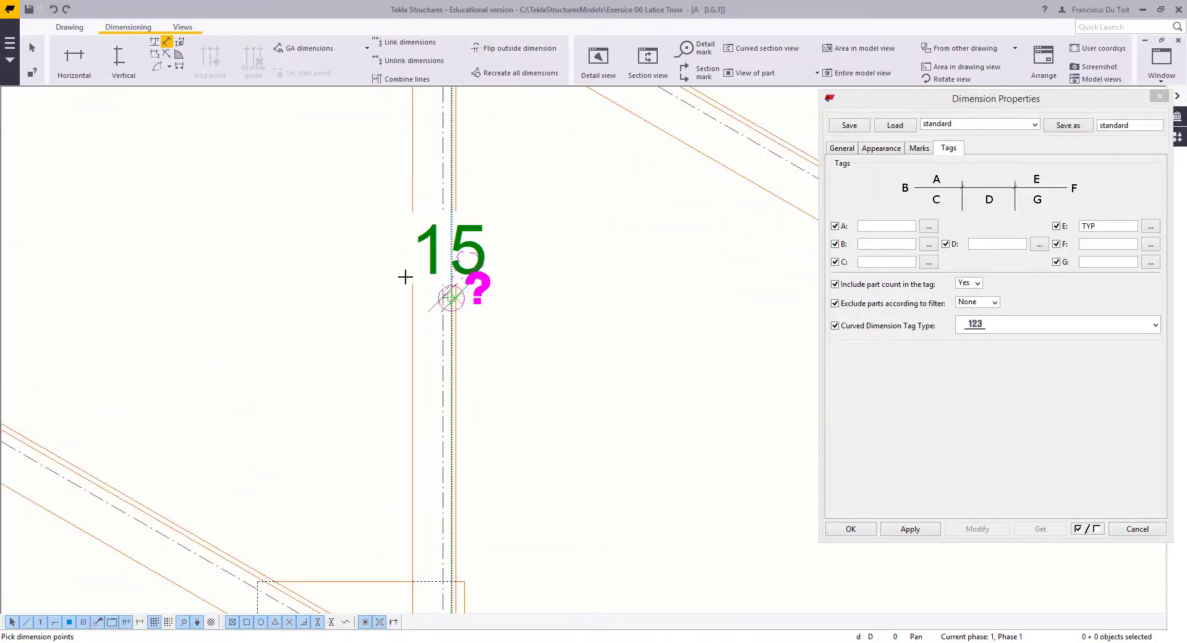
right_click(312, 243)
click(363, 254)
Step: Add TYP as tag E to the diagonal and vertical member offset dimensions, and shift the diagonal's dimension further along the member
scroll(436, 255, down, 2)
click(470, 246)
scroll(468, 251, down, 3)
middle_drag(598, 280, 728, 306)
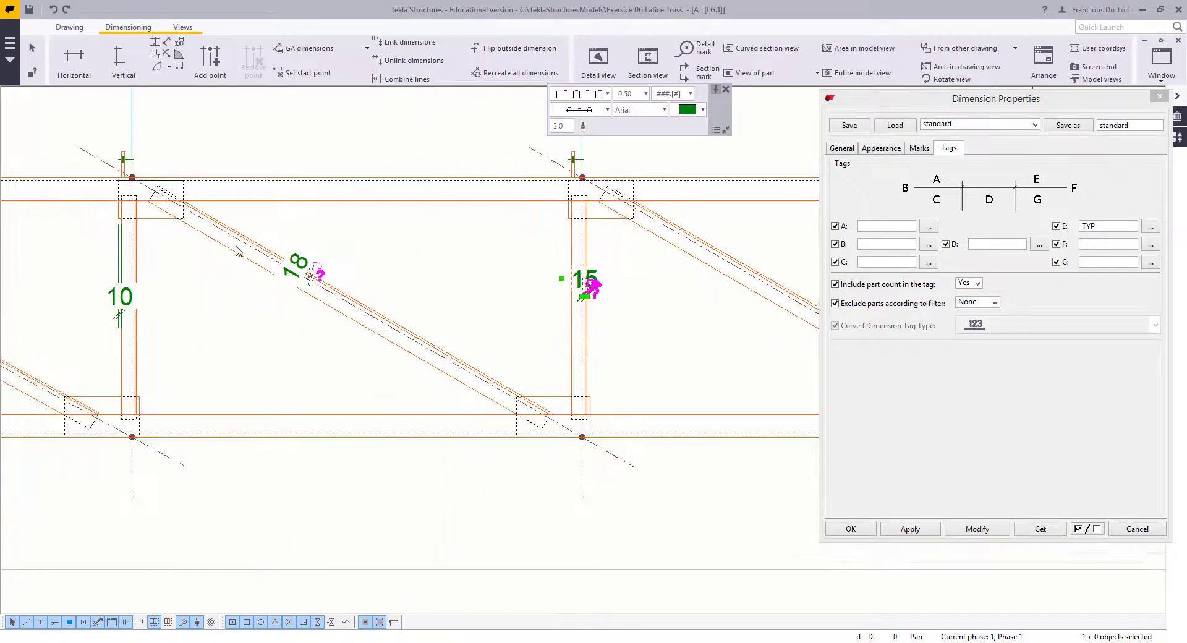
ctrl+click(290, 261)
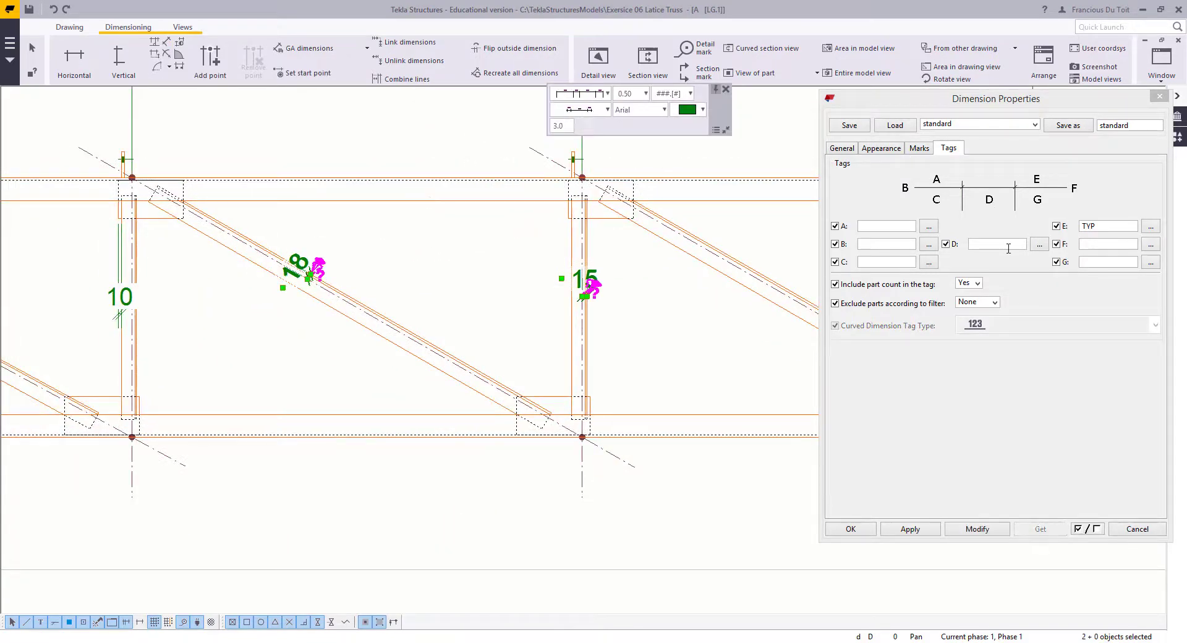
click(984, 529)
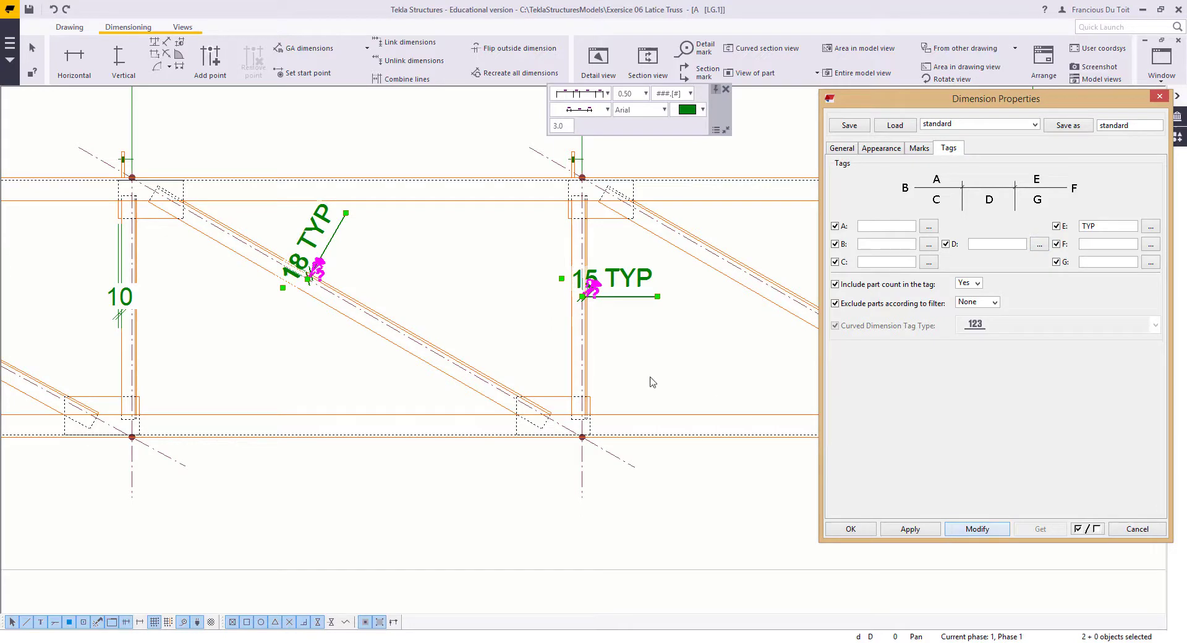
click(336, 231)
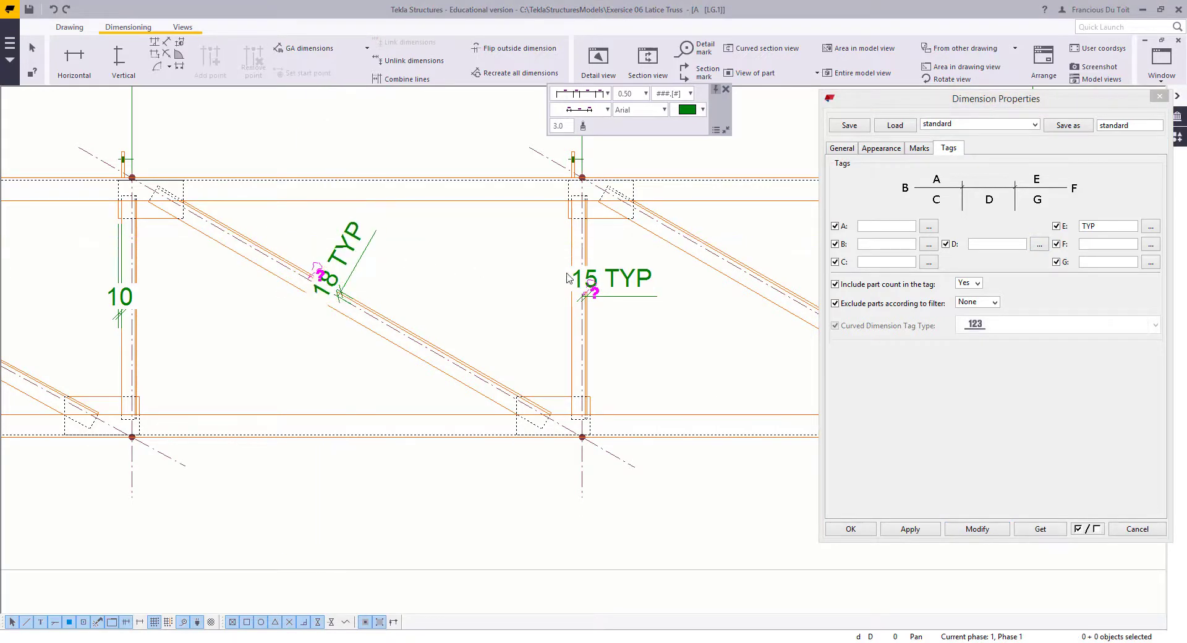
Step: Set the diagonal and vertical member offset dimensions to format ###[.###] with 1/1000 precision
click(624, 284)
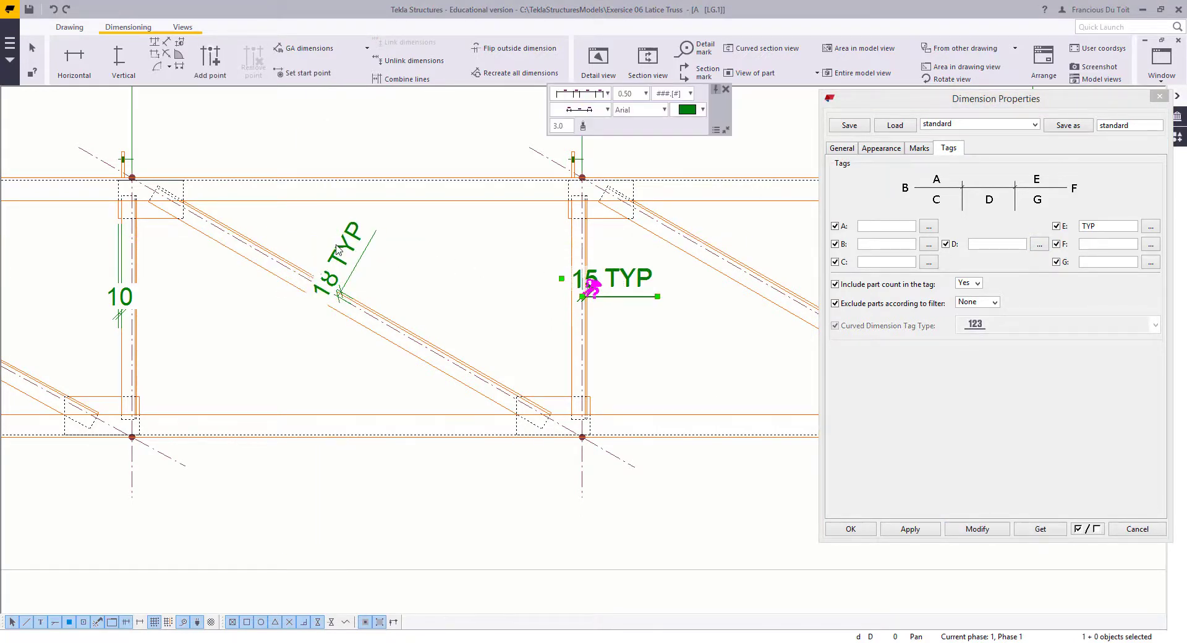
ctrl+click(381, 229)
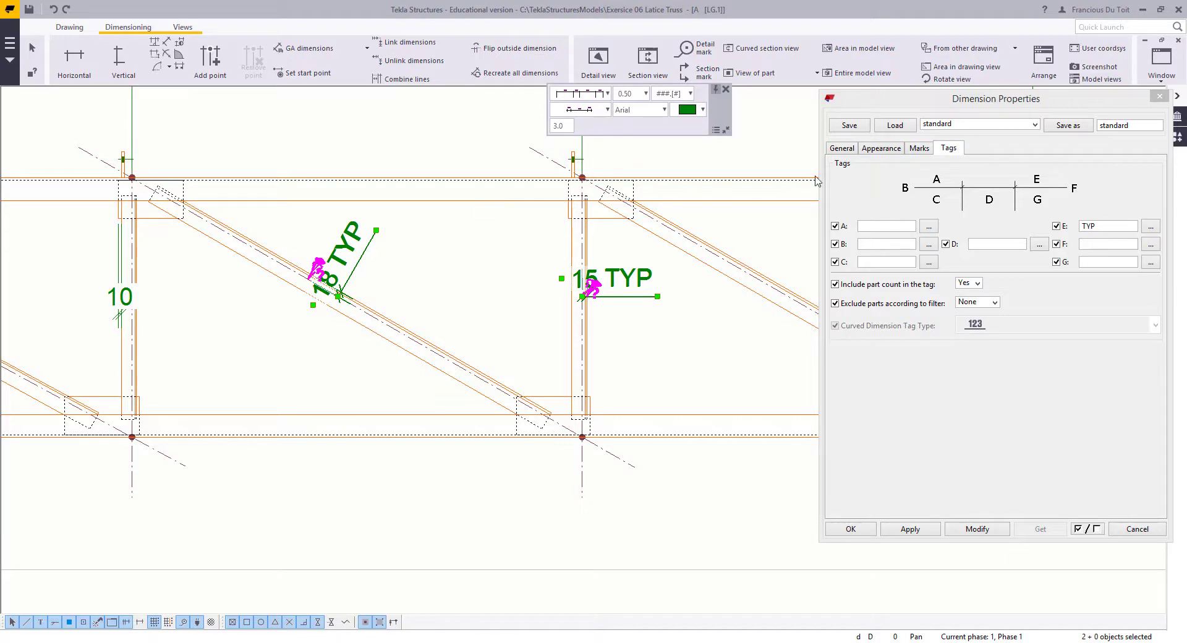
click(841, 148)
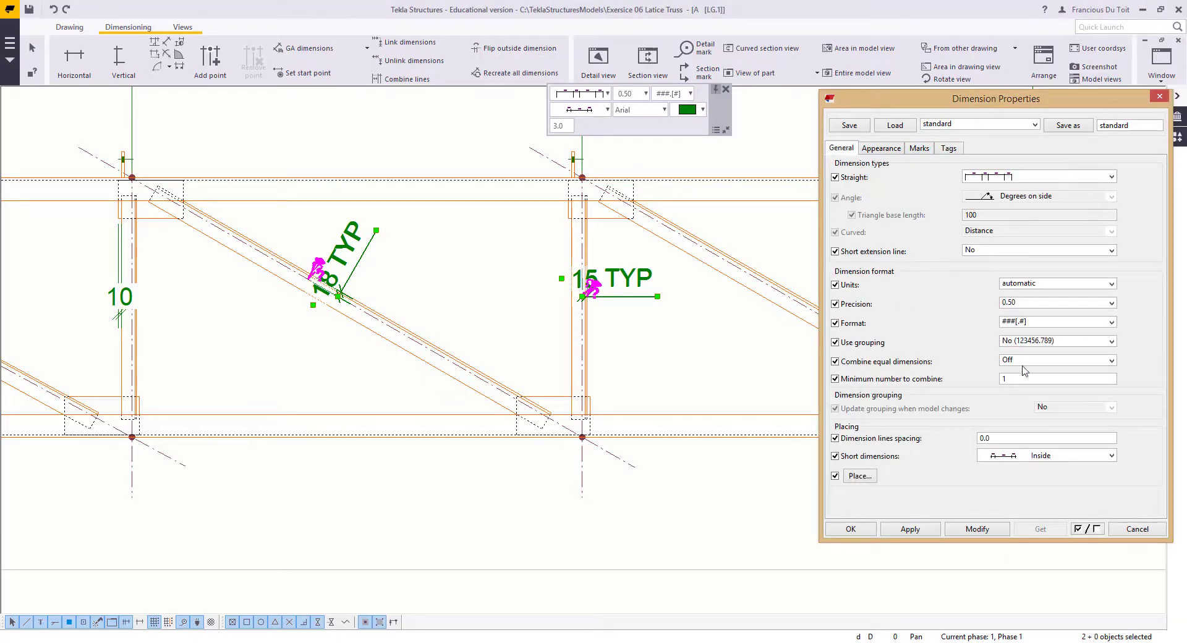
click(1020, 322)
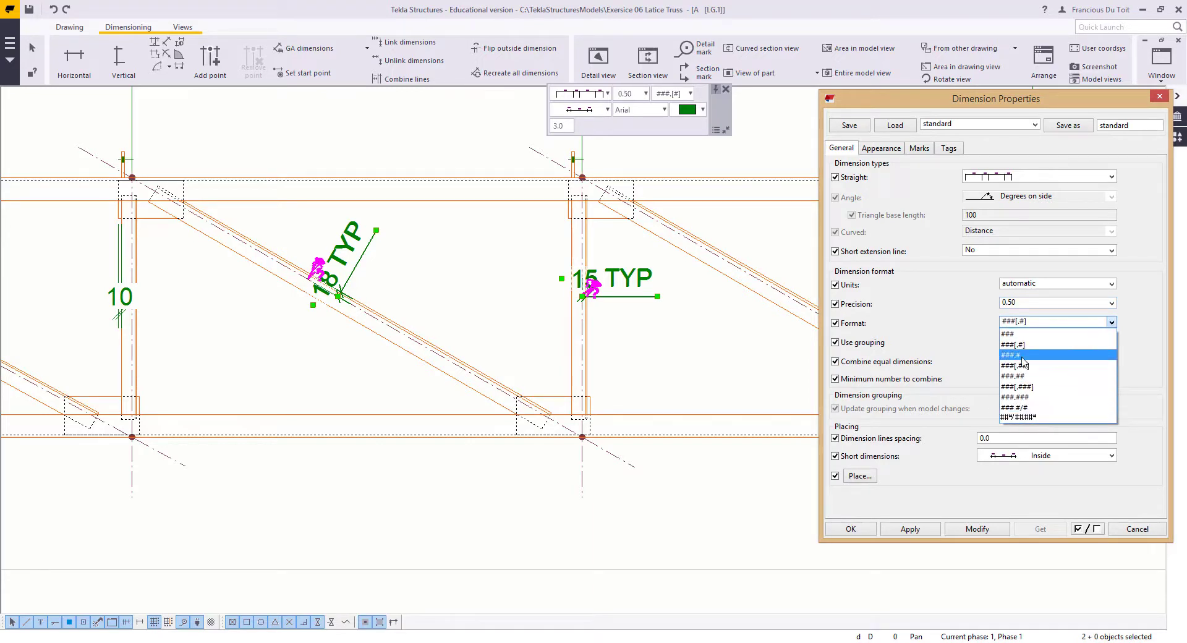
click(1020, 386)
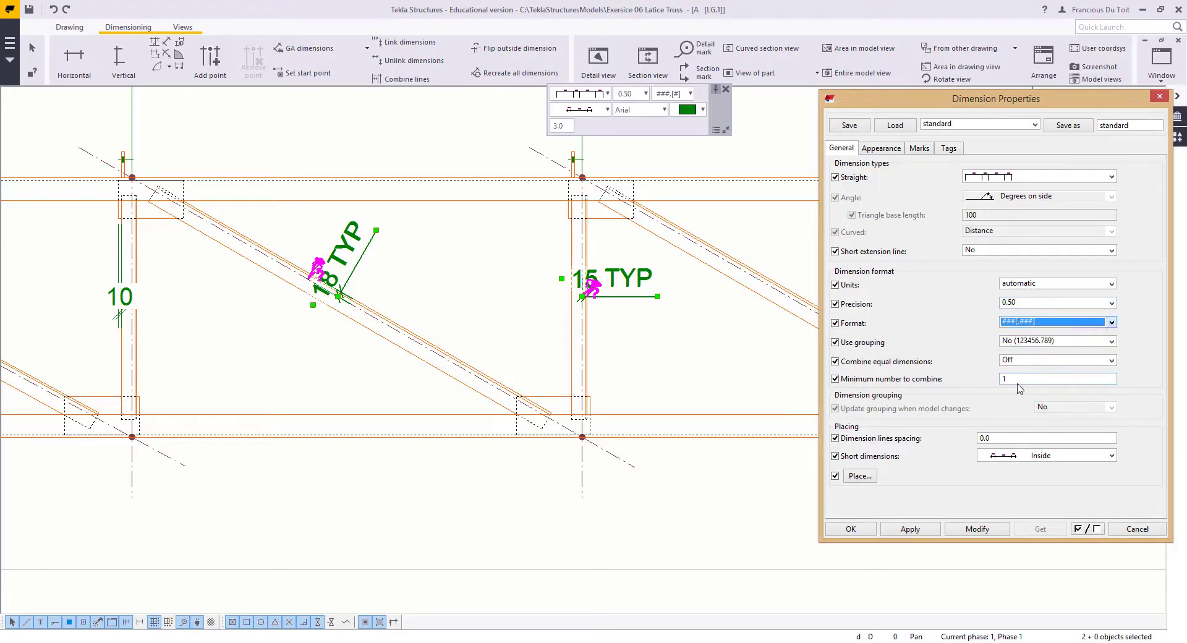
click(1020, 304)
click(1021, 412)
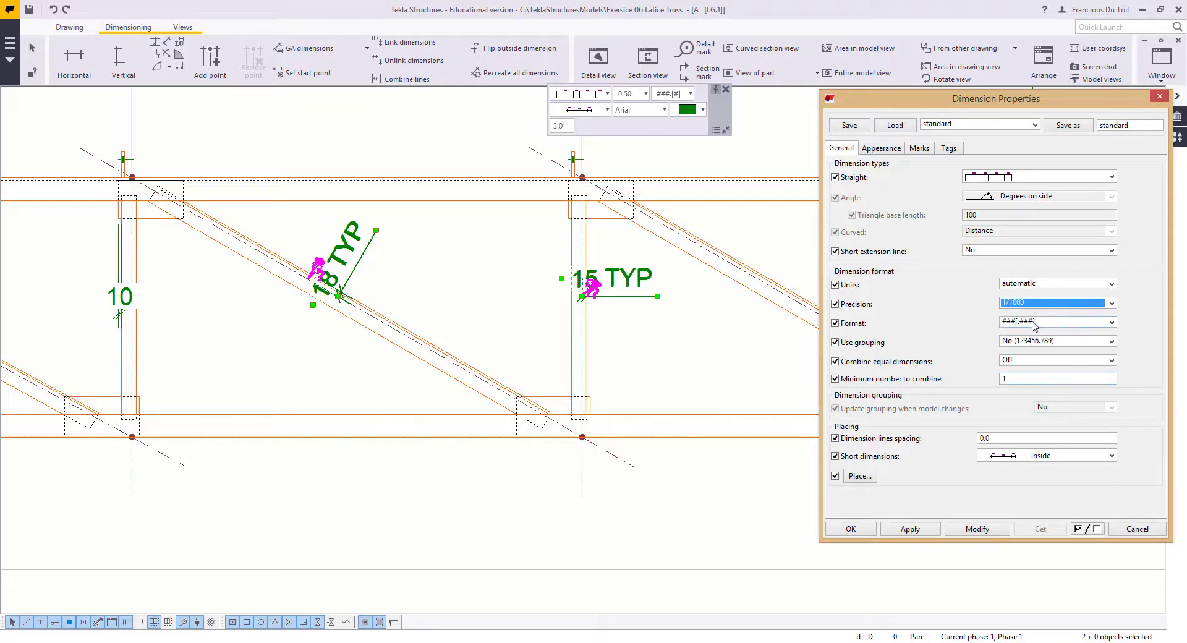
click(977, 529)
Step: Change the number format of the two offset dimensions to ###[.#]
mouse_move(629, 284)
middle_down()
mouse_move(610, 347)
mouse_move(664, 347)
mouse_move(561, 345)
middle_up()
scroll(561, 345, up, 2)
click(1062, 324)
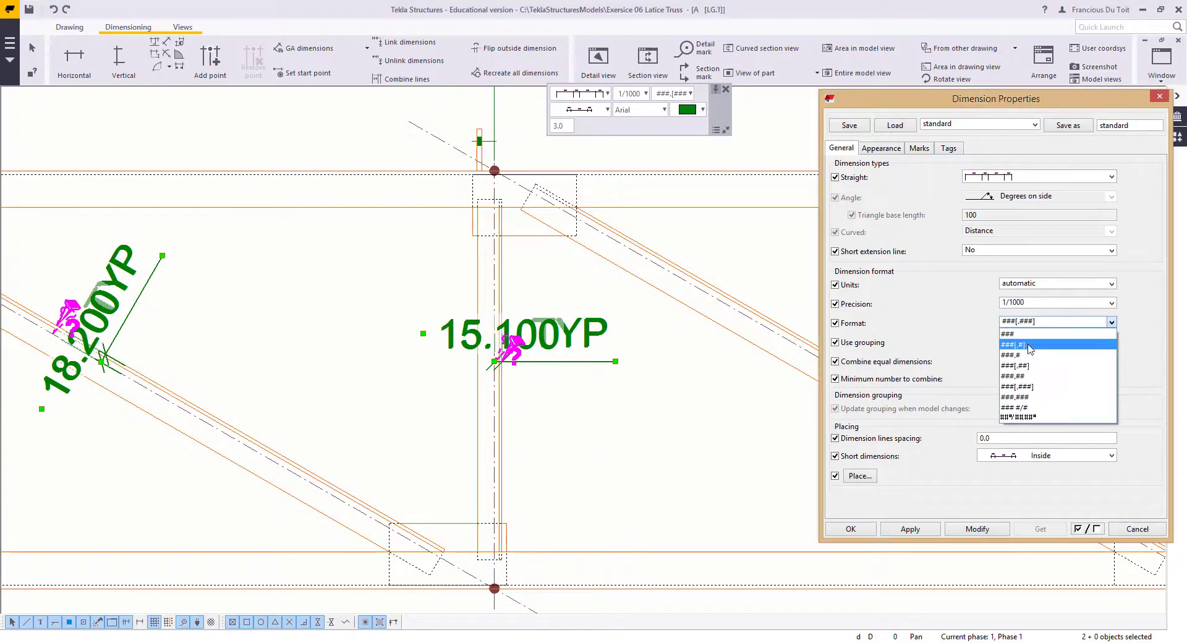
click(1020, 344)
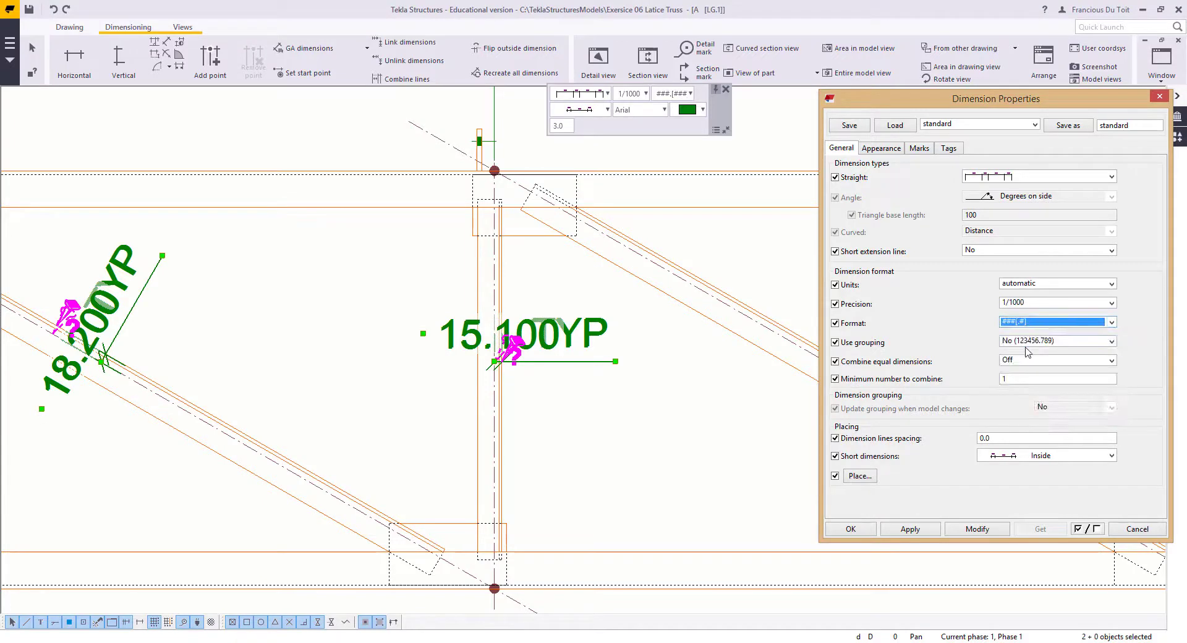
click(988, 527)
click(579, 448)
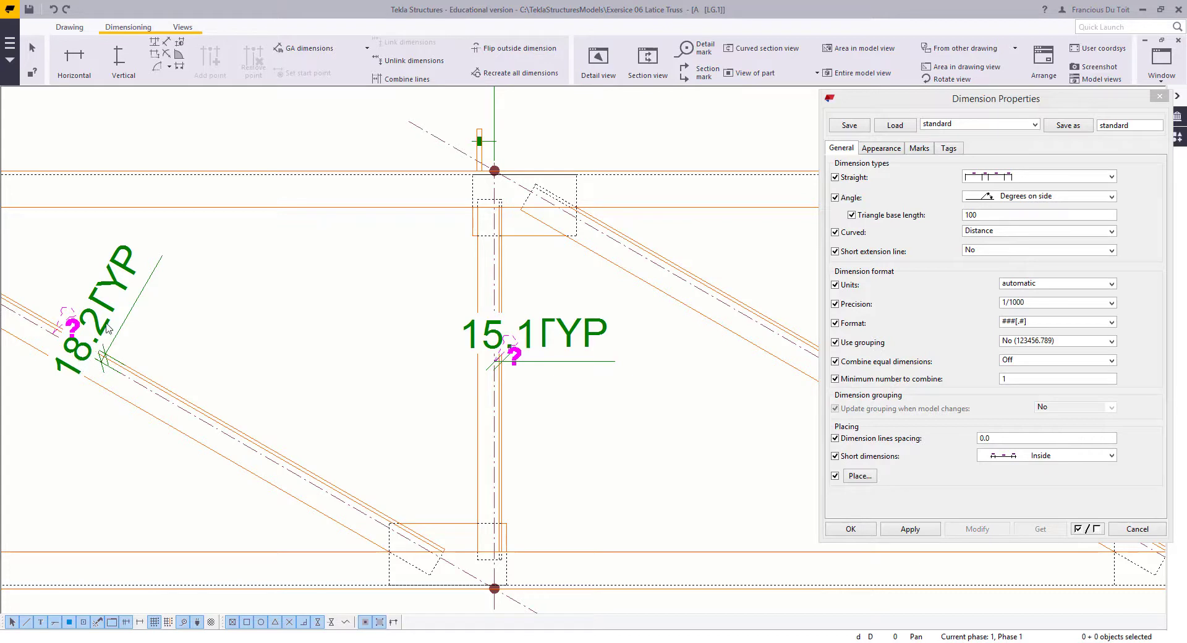
Step: Move the TYP text of both offset dimensions from tag E to the dimension mark postfix, keeping leading spaces before it
click(569, 332)
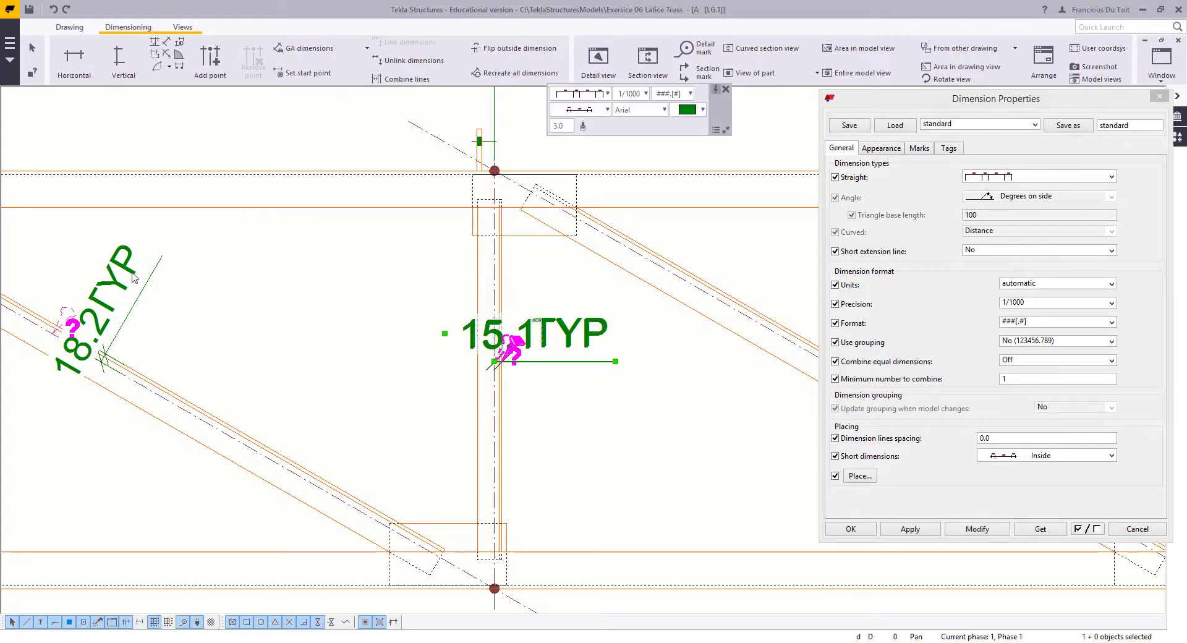
ctrl+click(133, 276)
click(949, 149)
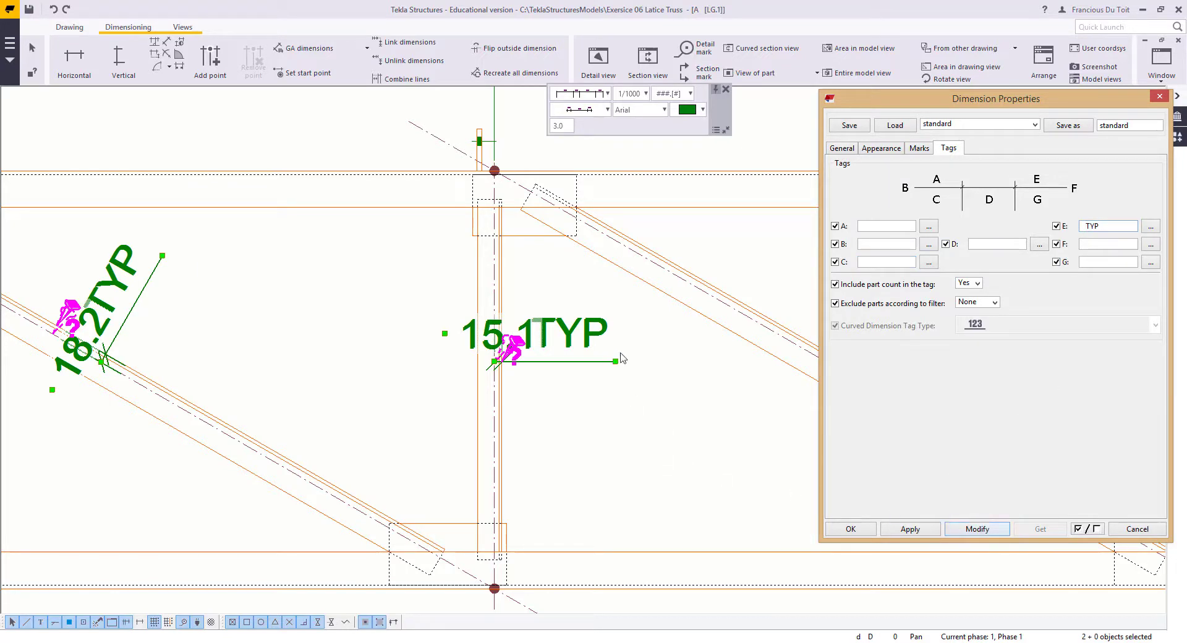
drag(1108, 225, 1005, 222)
key(ctrl+c)
click(919, 148)
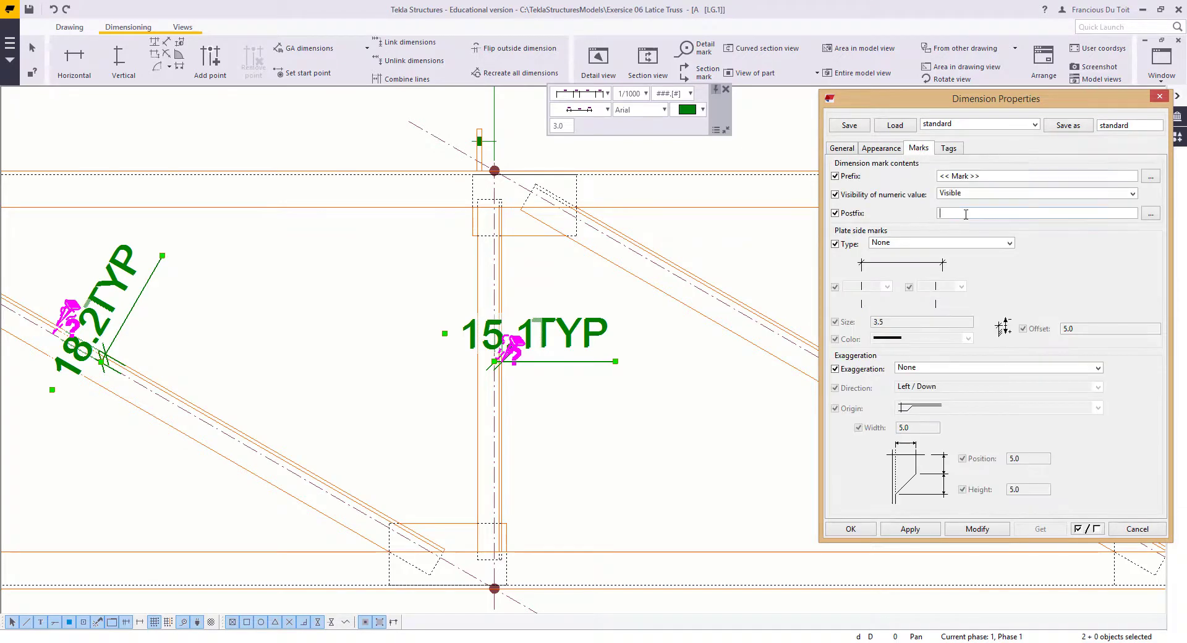
key(ctrl+v)
click(971, 532)
middle_drag(614, 412, 703, 403)
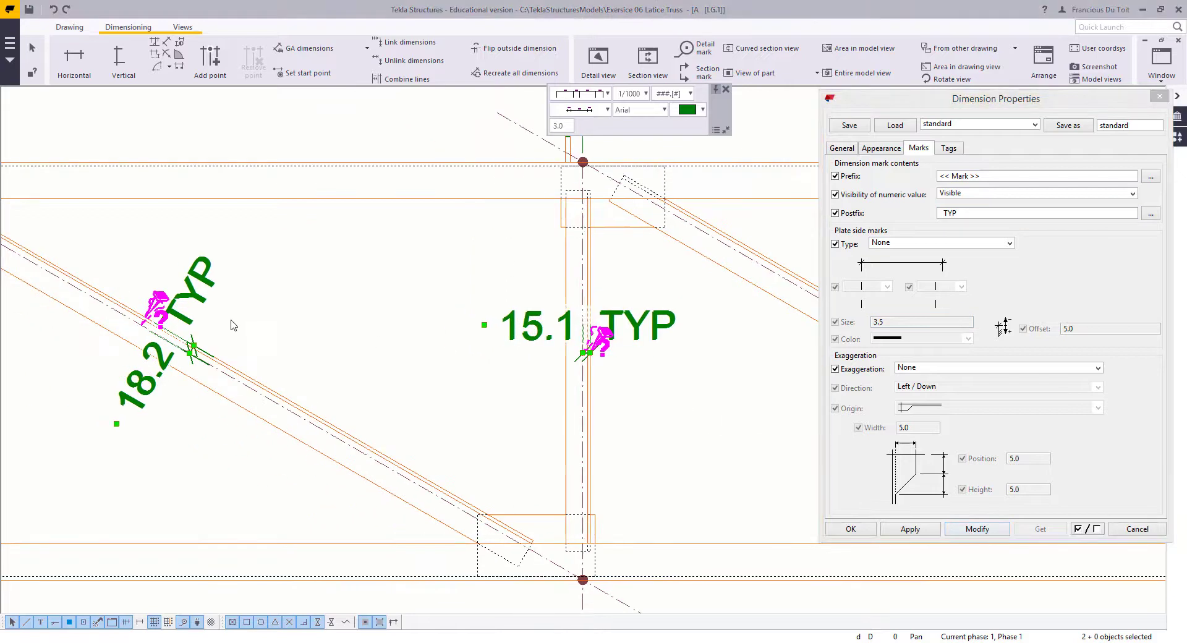
Step: Apply the spaced TYP postfix to the gusset gap dimension beside the vertical member
click(269, 317)
scroll(487, 317, down, 2)
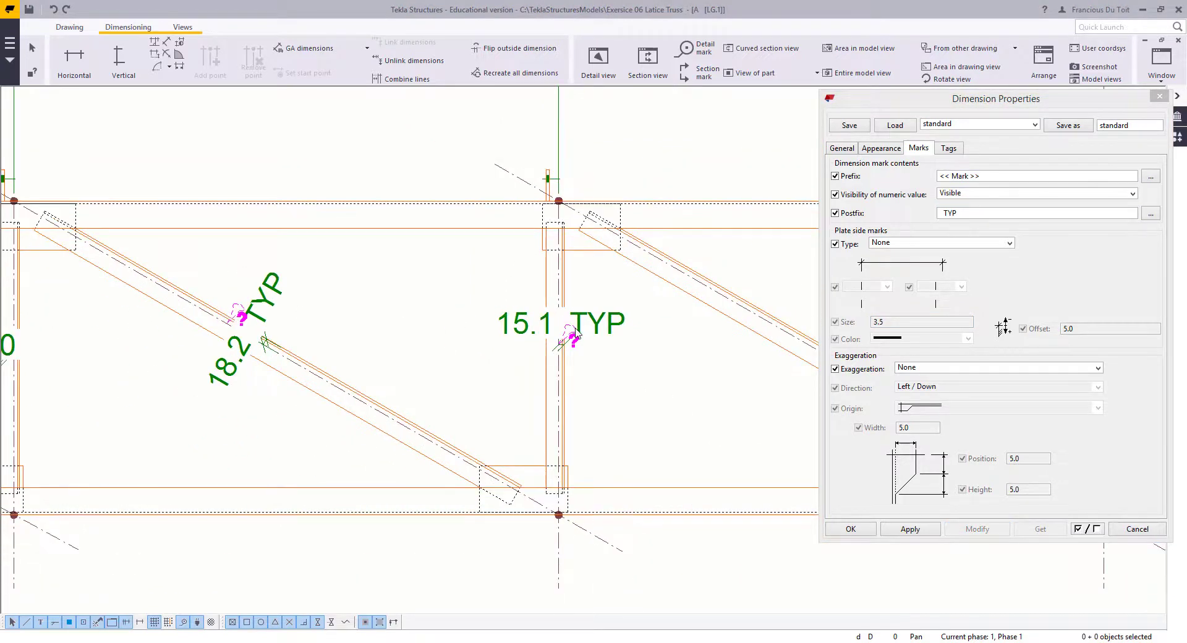
middle_drag(251, 318, 409, 317)
scroll(409, 317, up, 2)
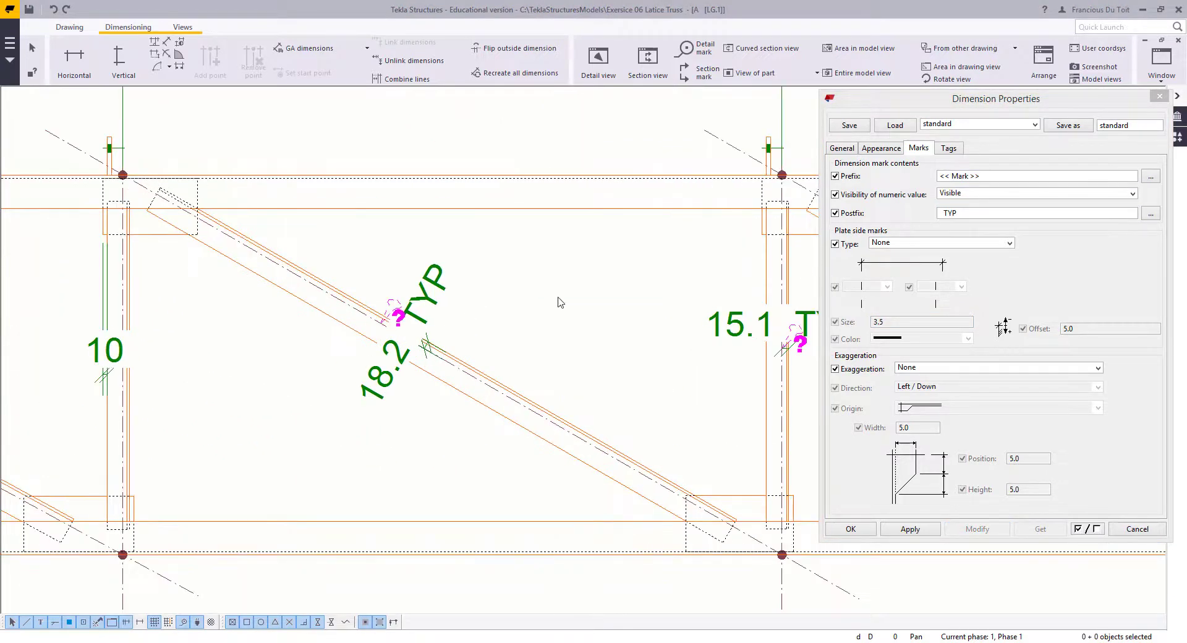
scroll(547, 318, down, 4)
middle_drag(297, 329, 404, 327)
scroll(404, 327, up, 4)
click(447, 336)
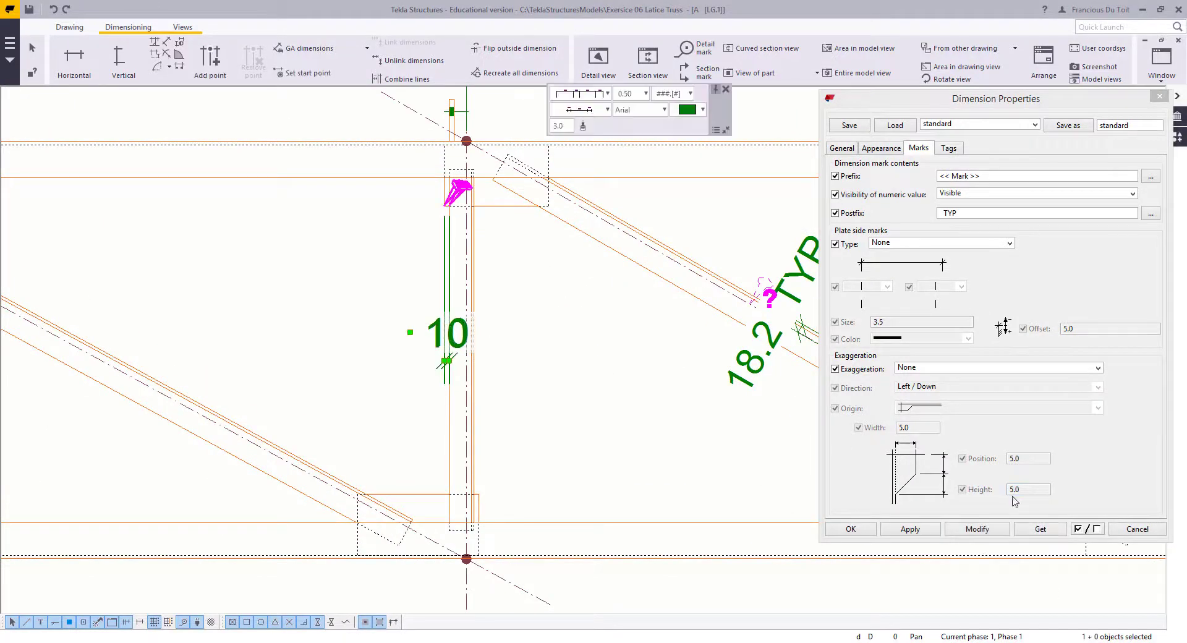
click(974, 530)
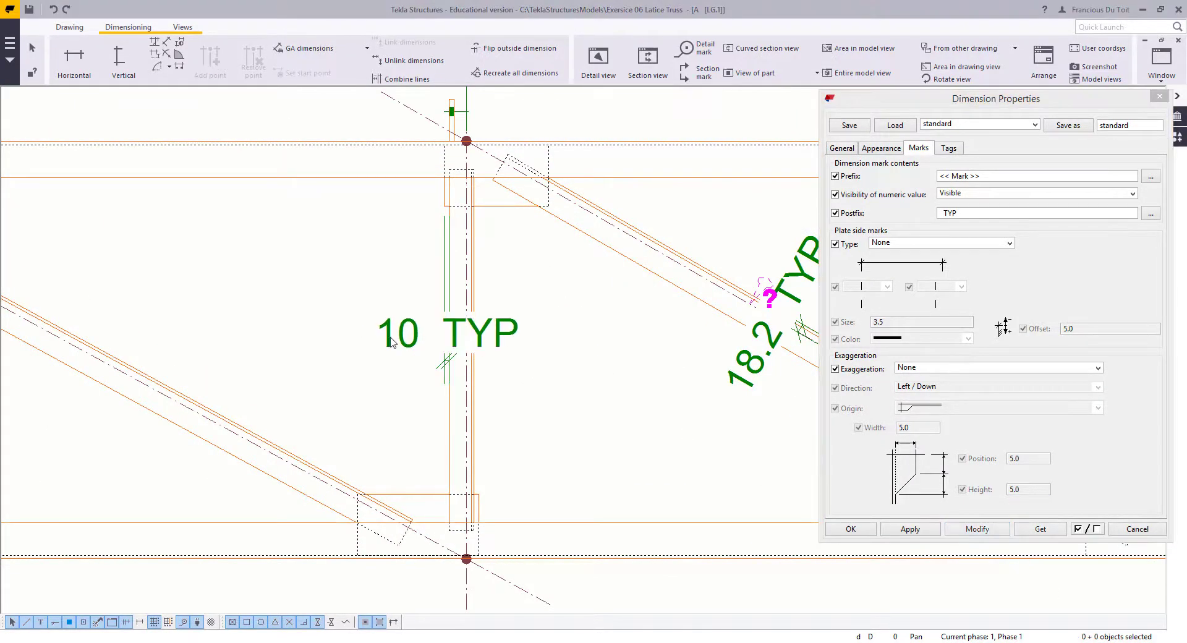
click(560, 342)
Step: Move the gusset gap dimension up with its text clear of the vertical member, and remove the leading spaces from its TYP postfix
scroll(482, 376, down, 3)
scroll(468, 427, up, 3)
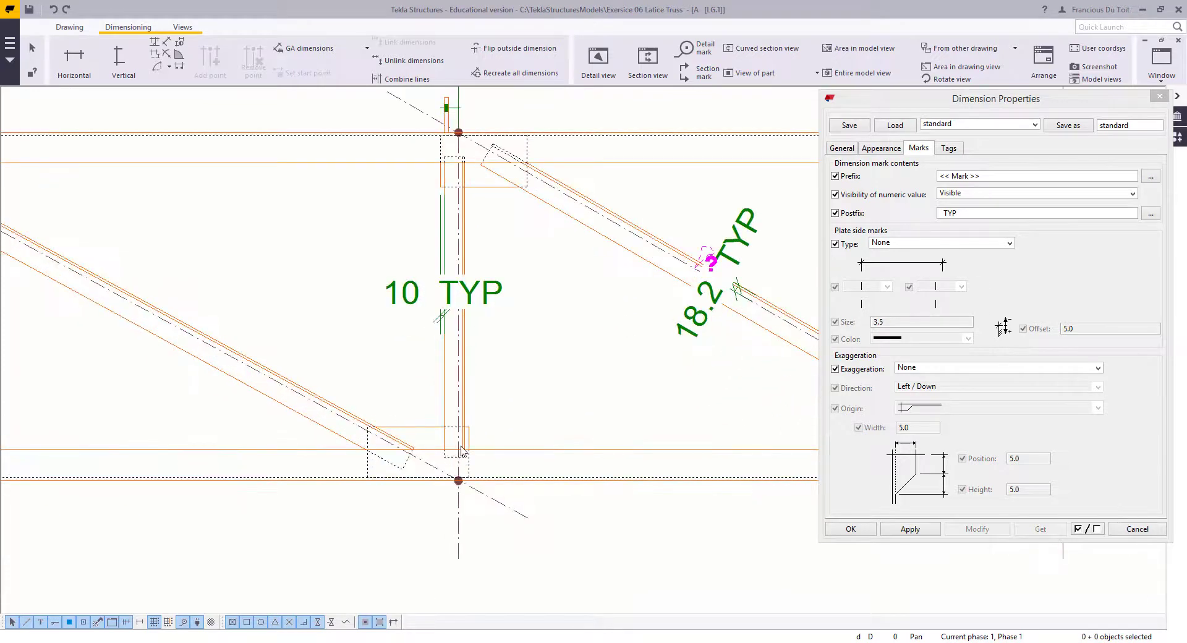
scroll(429, 377, down, 1)
middle_drag(478, 406, 494, 511)
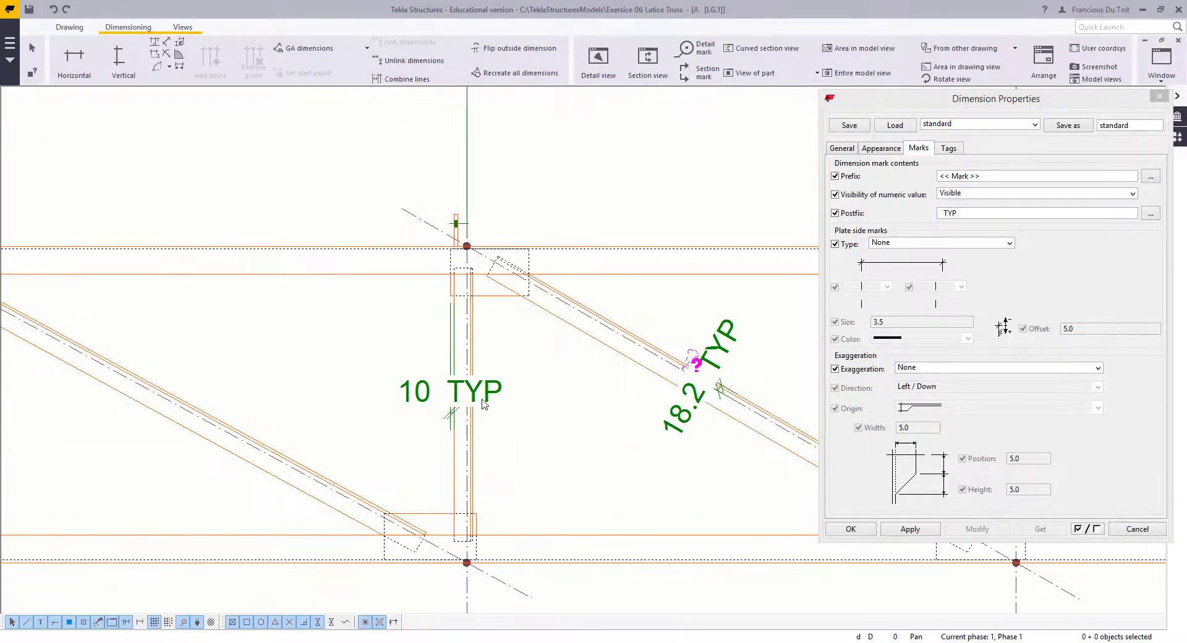
drag(480, 396, 482, 337)
scroll(377, 352, up, 1)
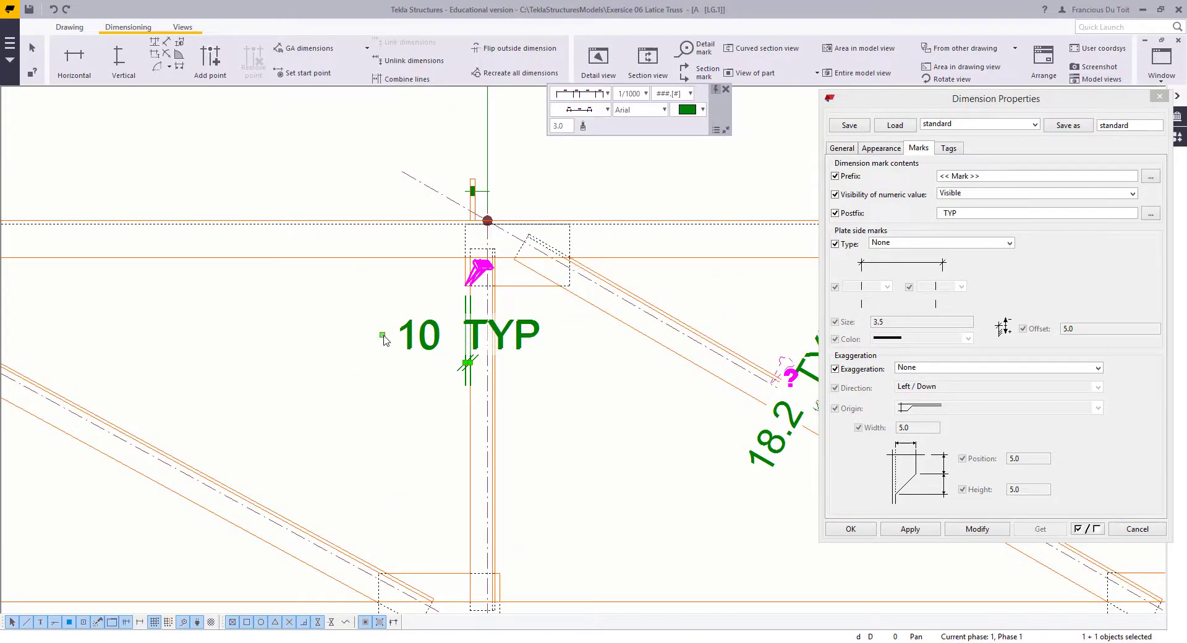
drag(388, 331, 300, 338)
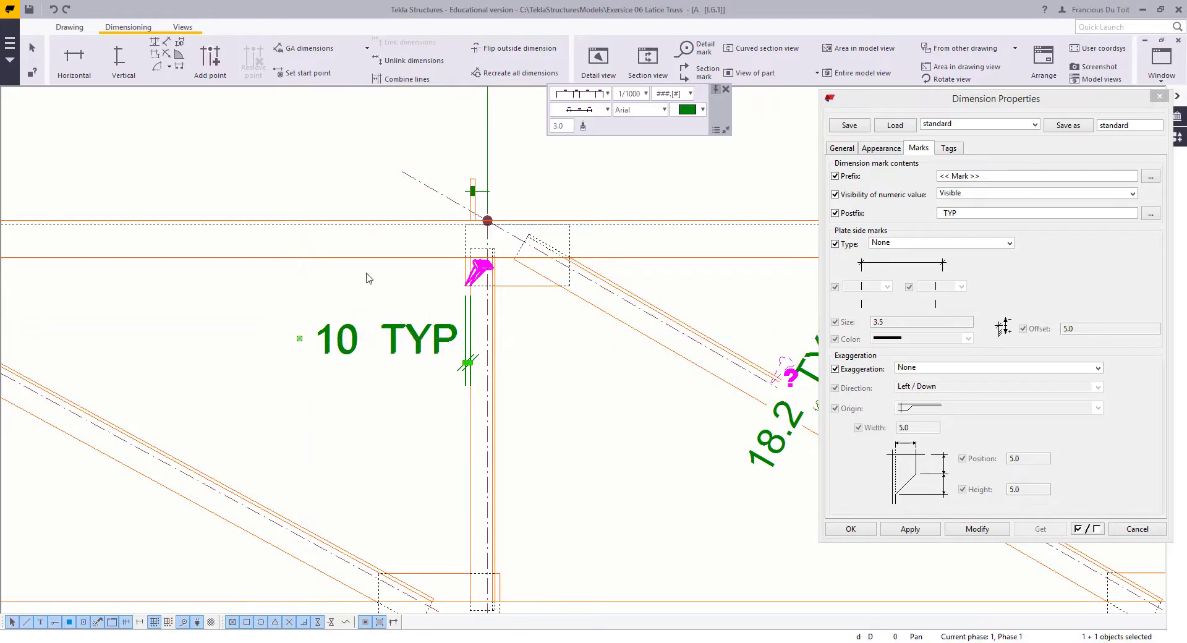
click(941, 214)
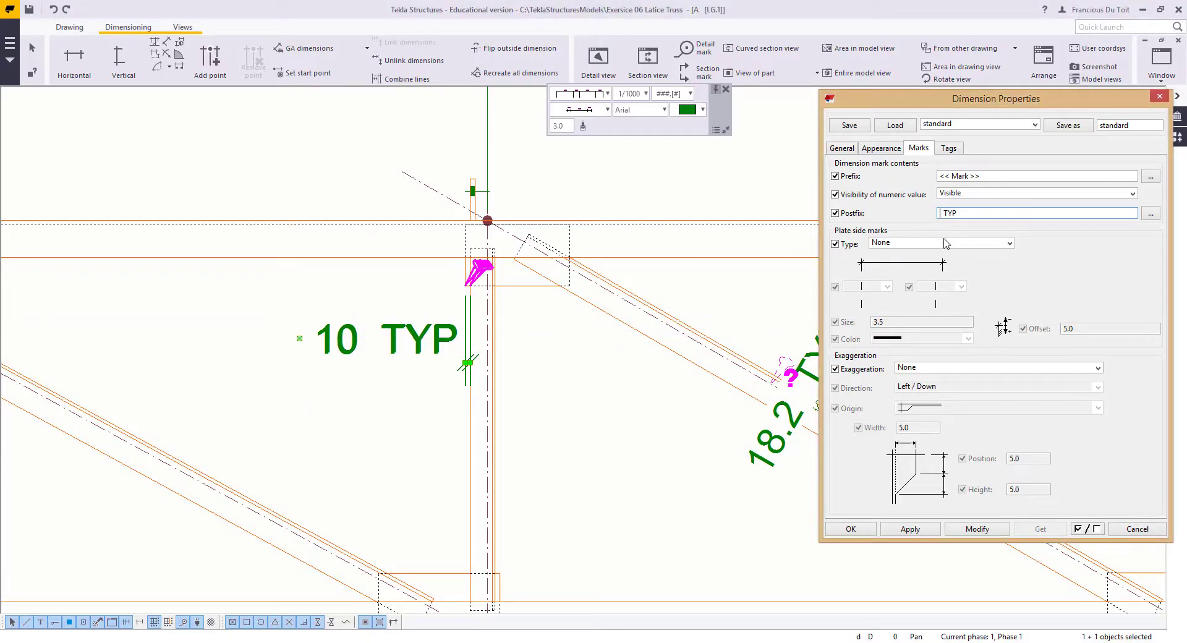
click(956, 530)
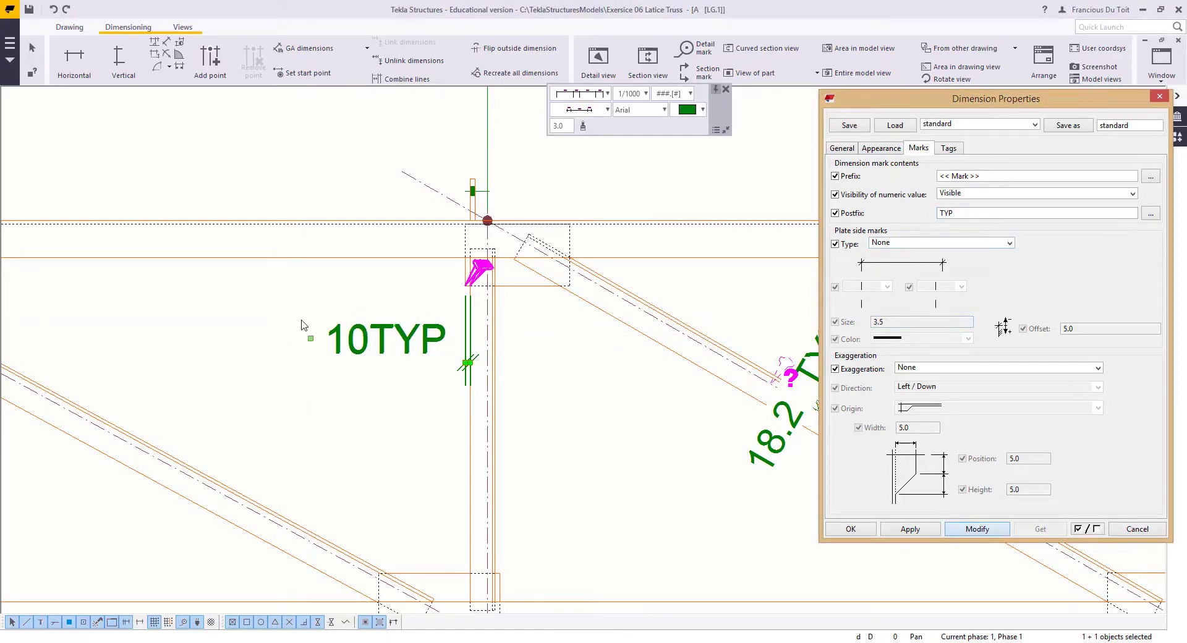
Step: Enclose the gusset gap dimension's postfix in brackets as (TYP) and shift its text closer to the vertical member
drag(310, 338, 324, 340)
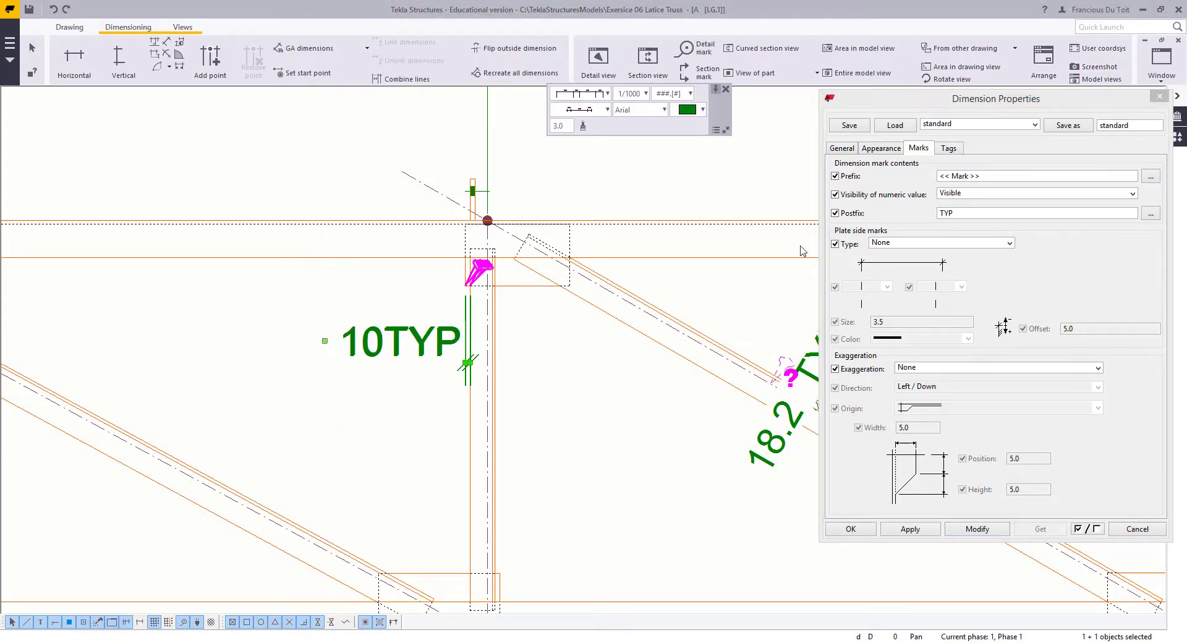
double_click(943, 212)
key(BackSpace)
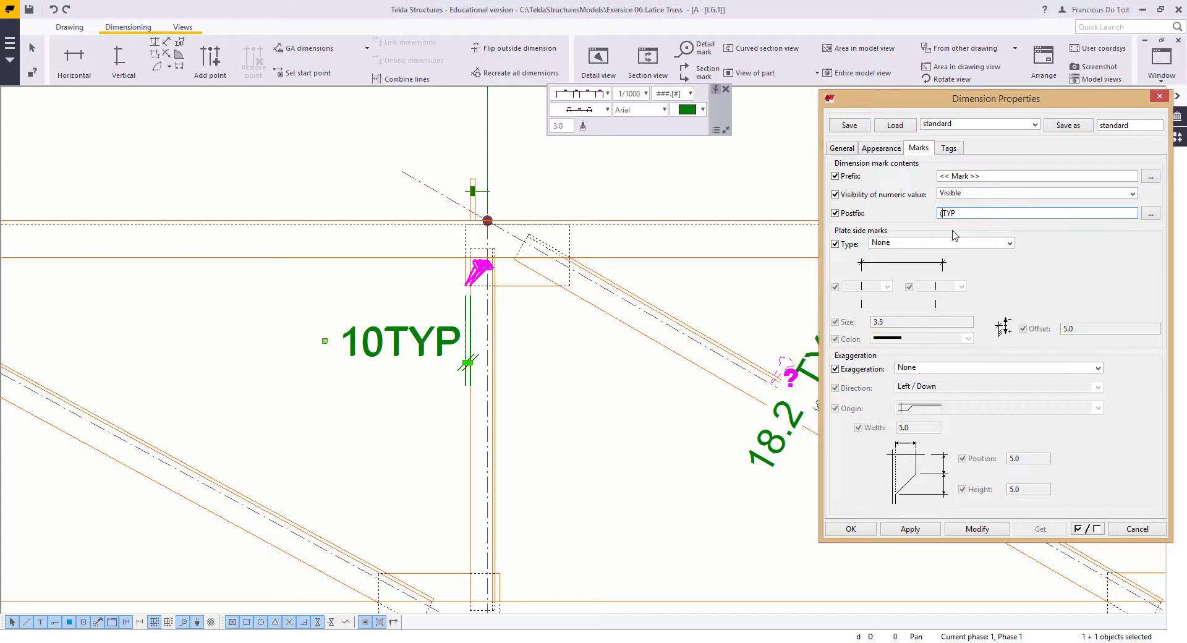
click(984, 530)
click(723, 476)
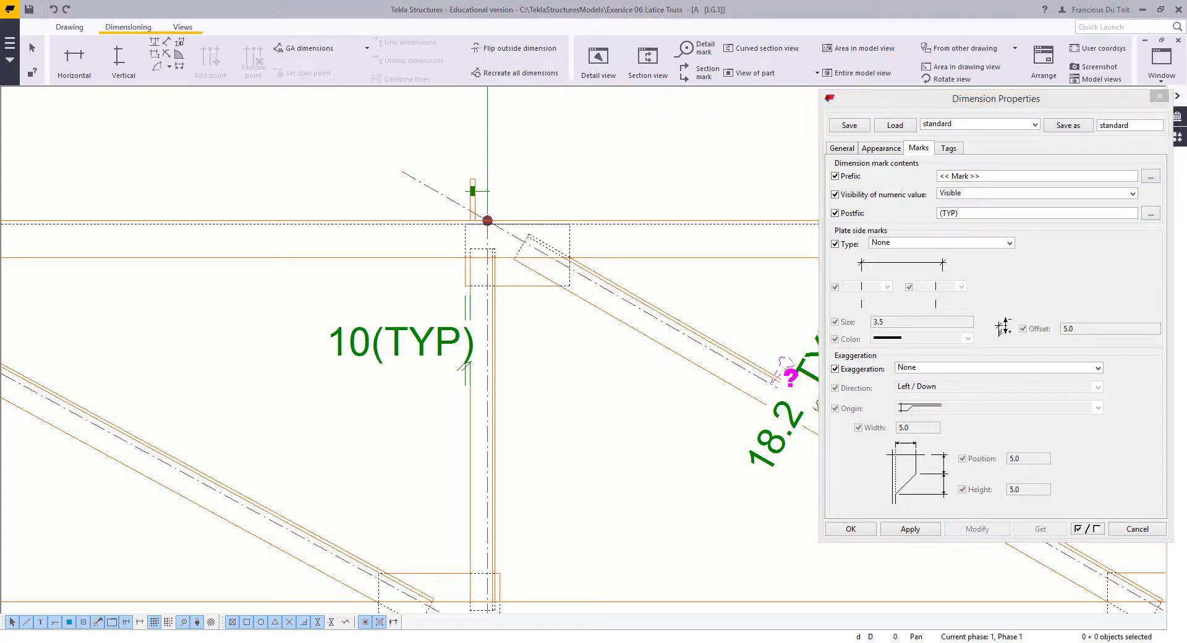
click(1143, 526)
Step: Examine the truss view end to end for missing dimensions, including the diagonal member's connection to the top chord gusset
scroll(673, 377, down, 4)
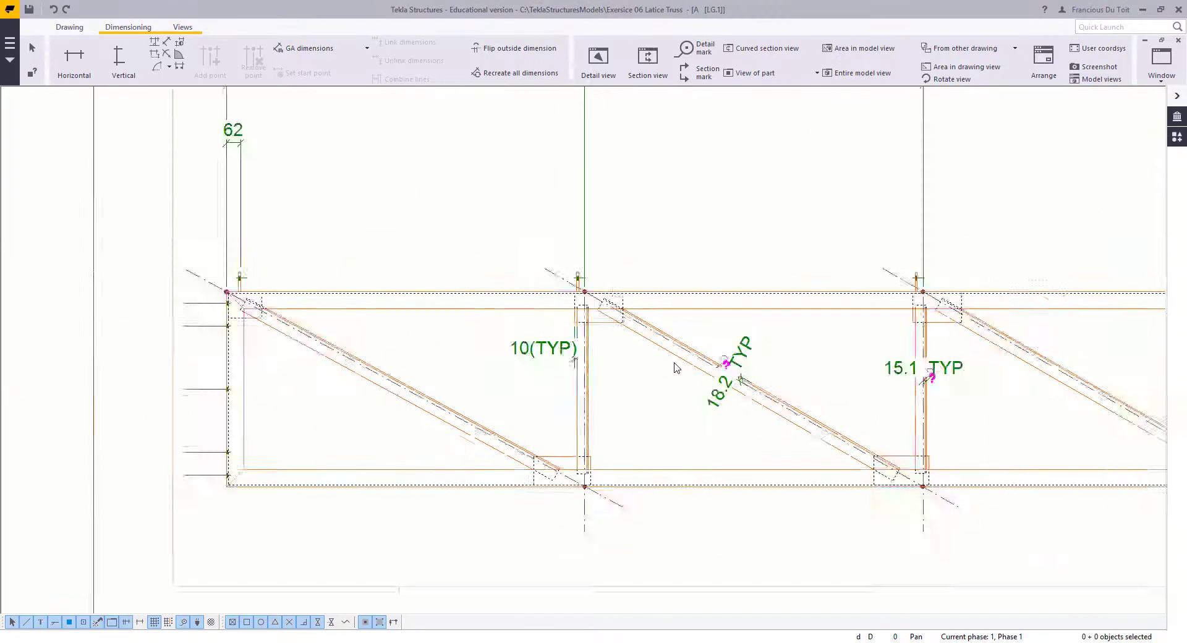
scroll(674, 365, down, 3)
mouse_move(723, 376)
middle_down()
mouse_move(251, 375)
mouse_move(1181, 388)
mouse_move(448, 391)
middle_up()
scroll(506, 375, up, 3)
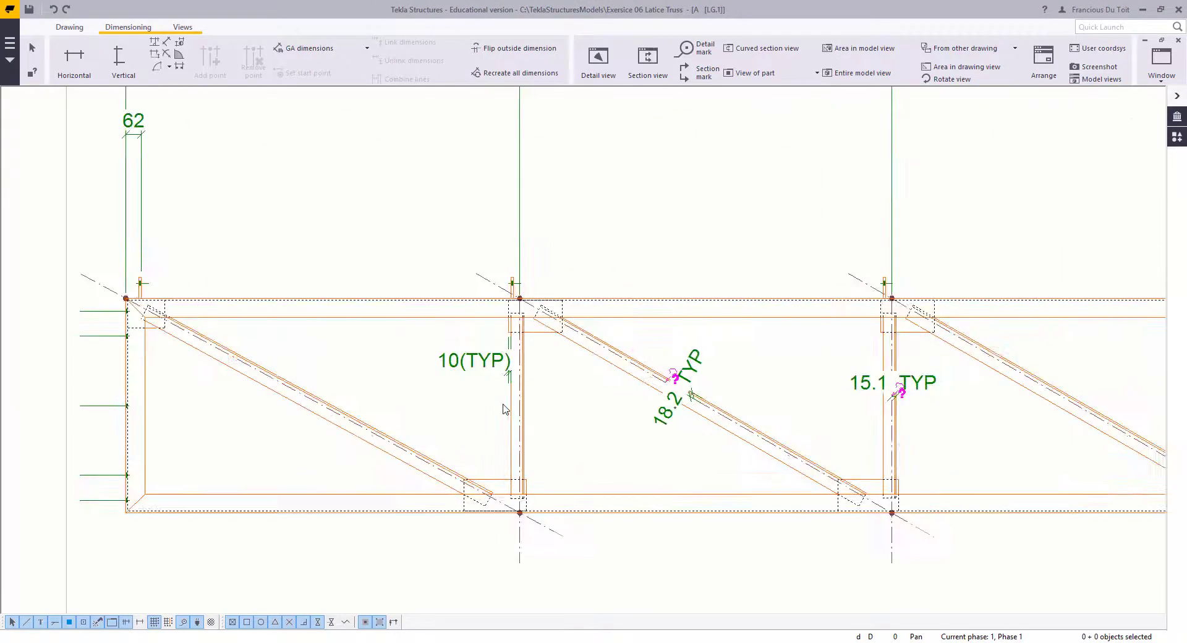
scroll(506, 410, down, 3)
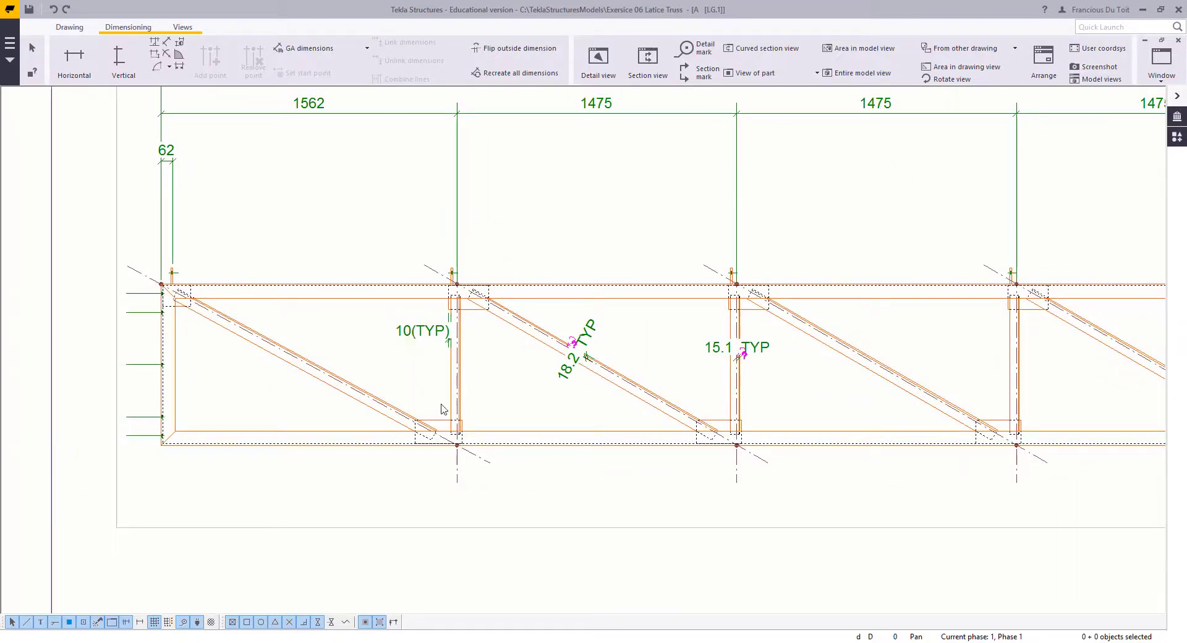
scroll(436, 426, down, 3)
scroll(408, 363, up, 2)
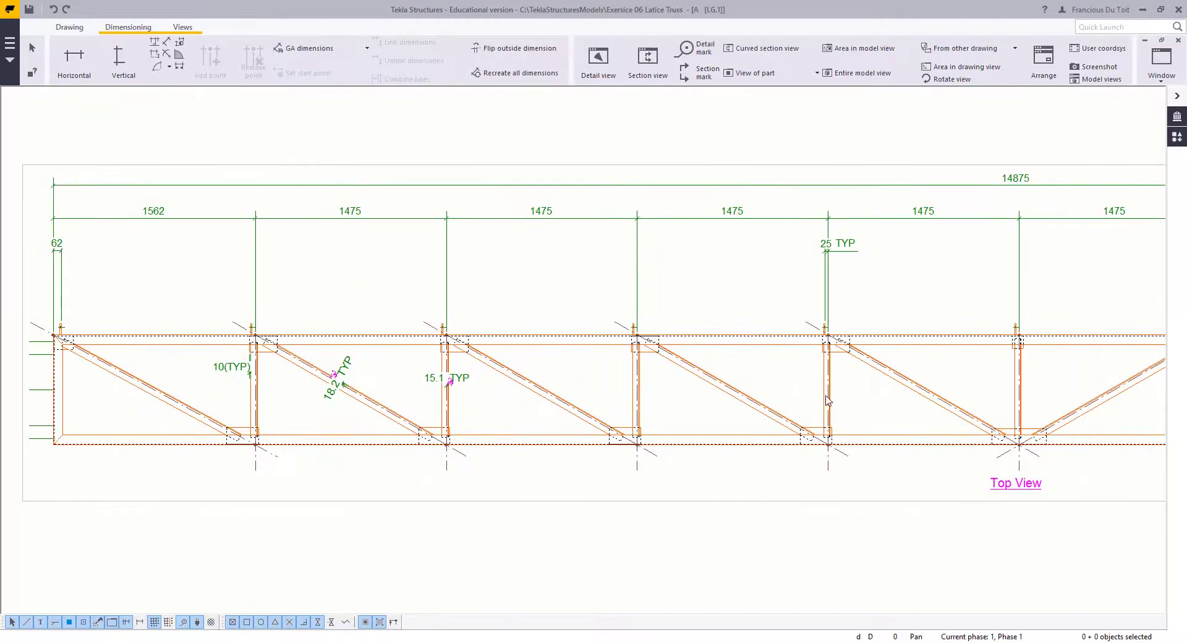
middle_drag(878, 384, 234, 393)
scroll(234, 394, down, 1)
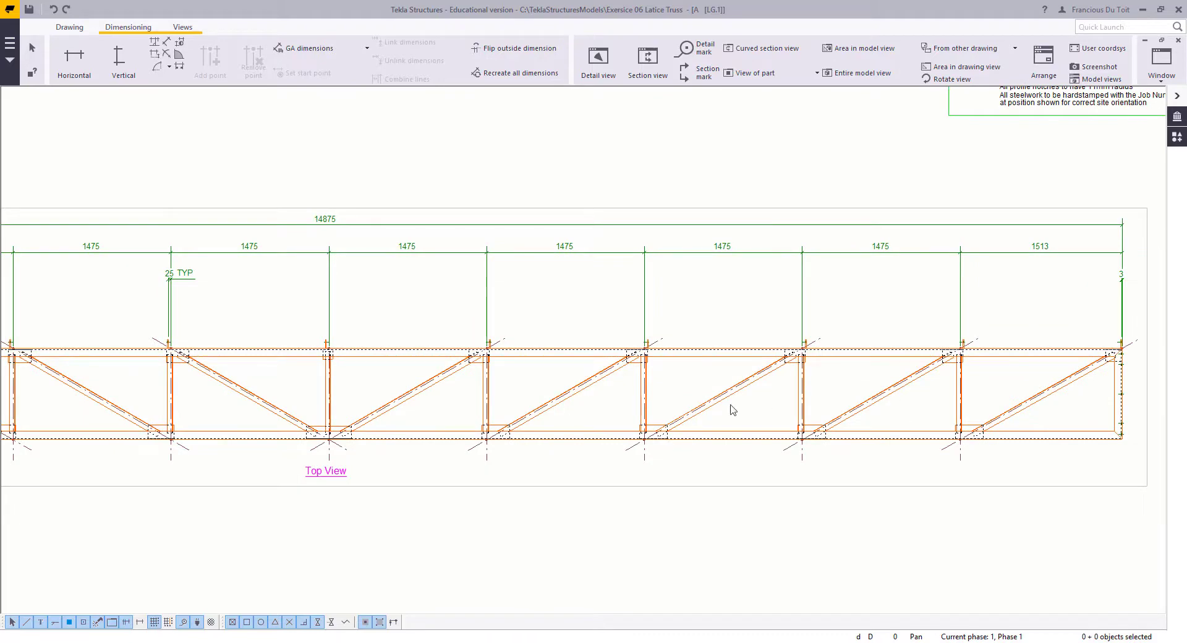
middle_drag(181, 481, 942, 467)
scroll(355, 403, up, 1)
scroll(461, 327, up, 4)
scroll(612, 344, up, 4)
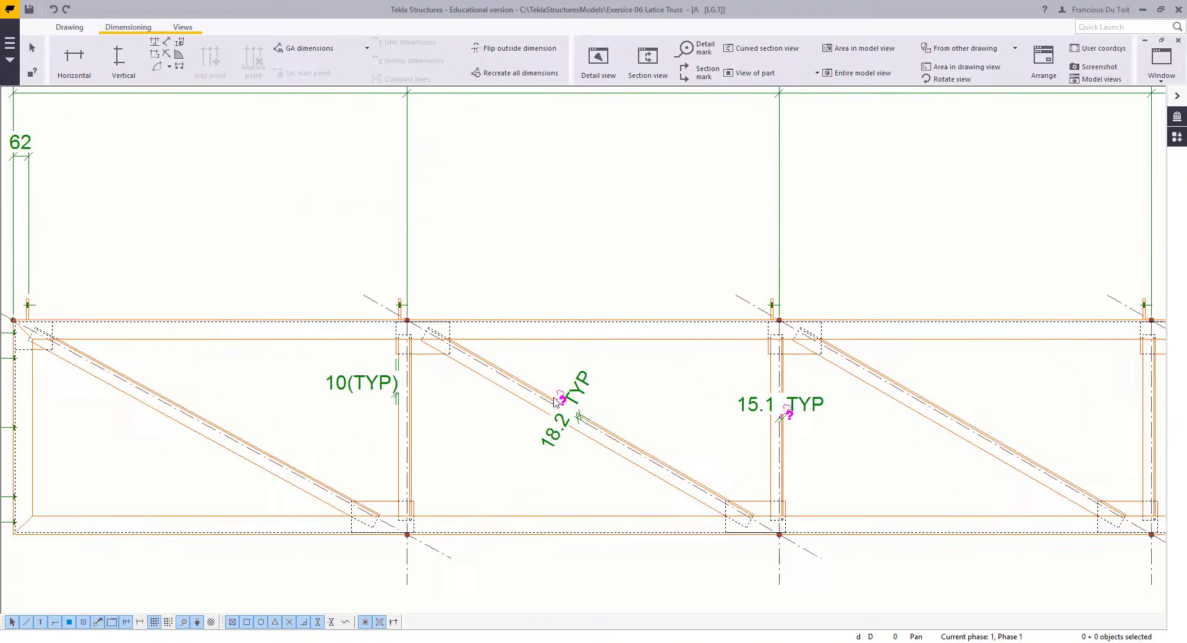
scroll(556, 401, up, 2)
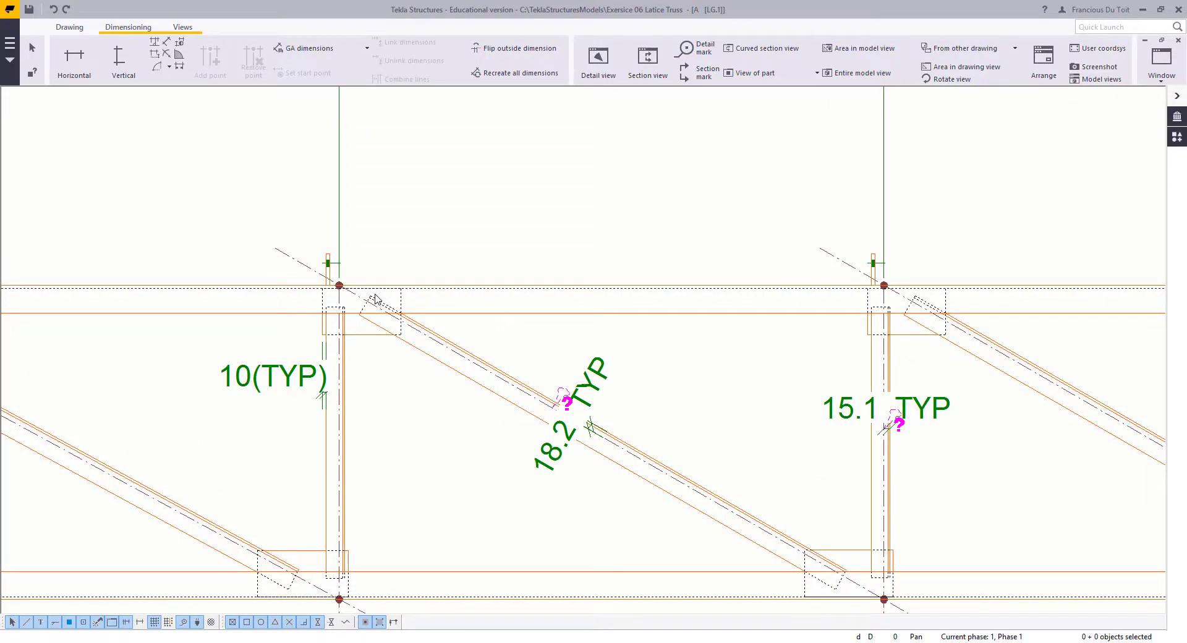
click(386, 309)
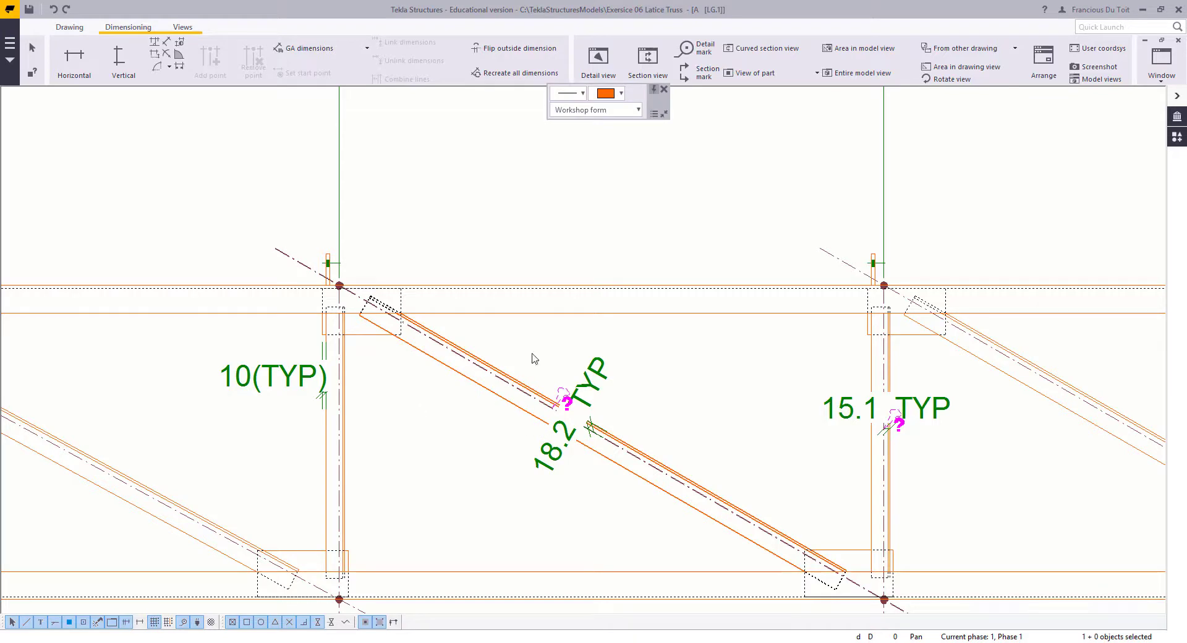
click(602, 414)
Step: Add a vertical dimension from the diagonal's lower end corner to the gusset's bottom edge, placed beside the bottom chord node
middle_drag(503, 344, 395, 231)
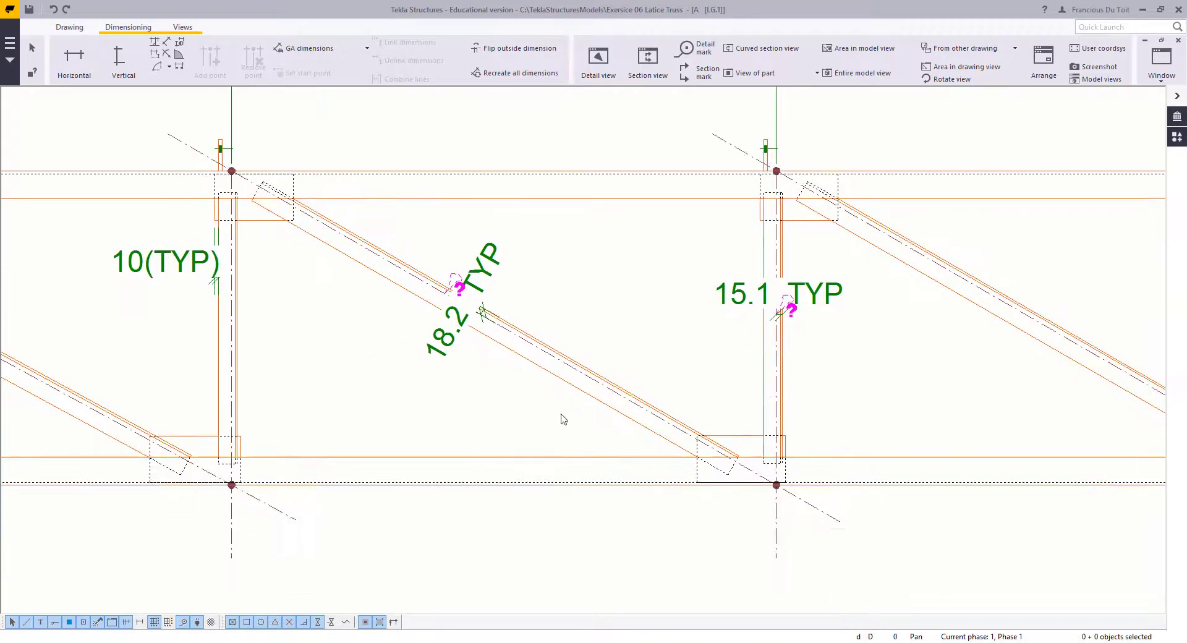
mouse_move(602, 292)
middle_down()
mouse_move(397, 288)
mouse_move(463, 458)
middle_up()
middle_drag(464, 379, 142, 302)
scroll(444, 437, up, 4)
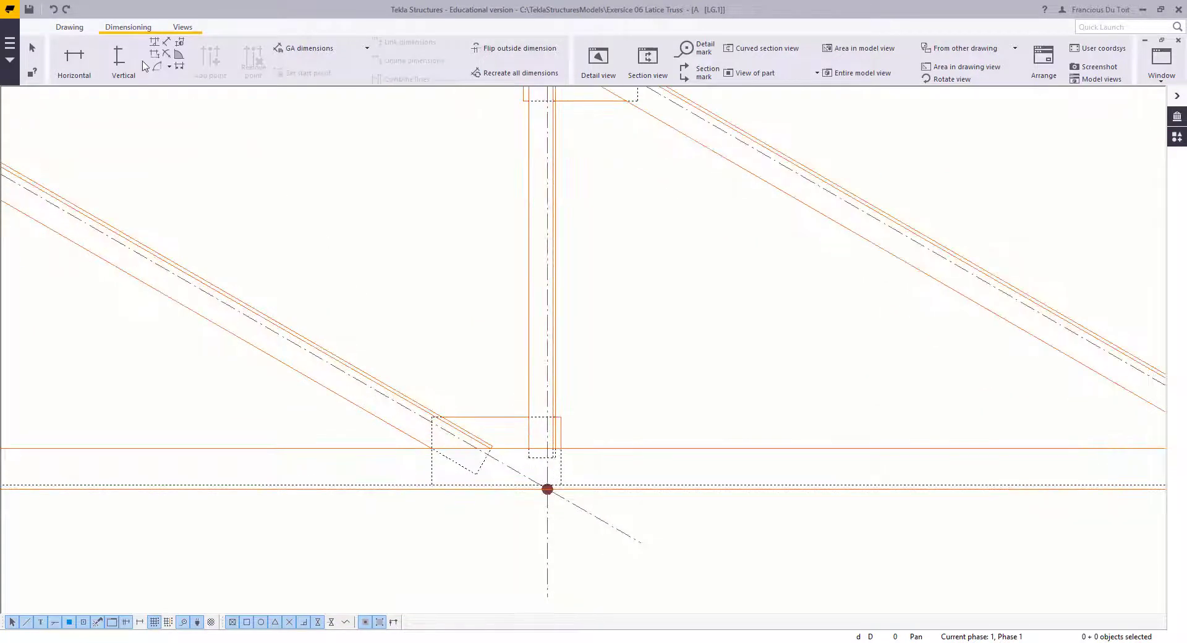
click(120, 64)
middle_drag(478, 441, 516, 350)
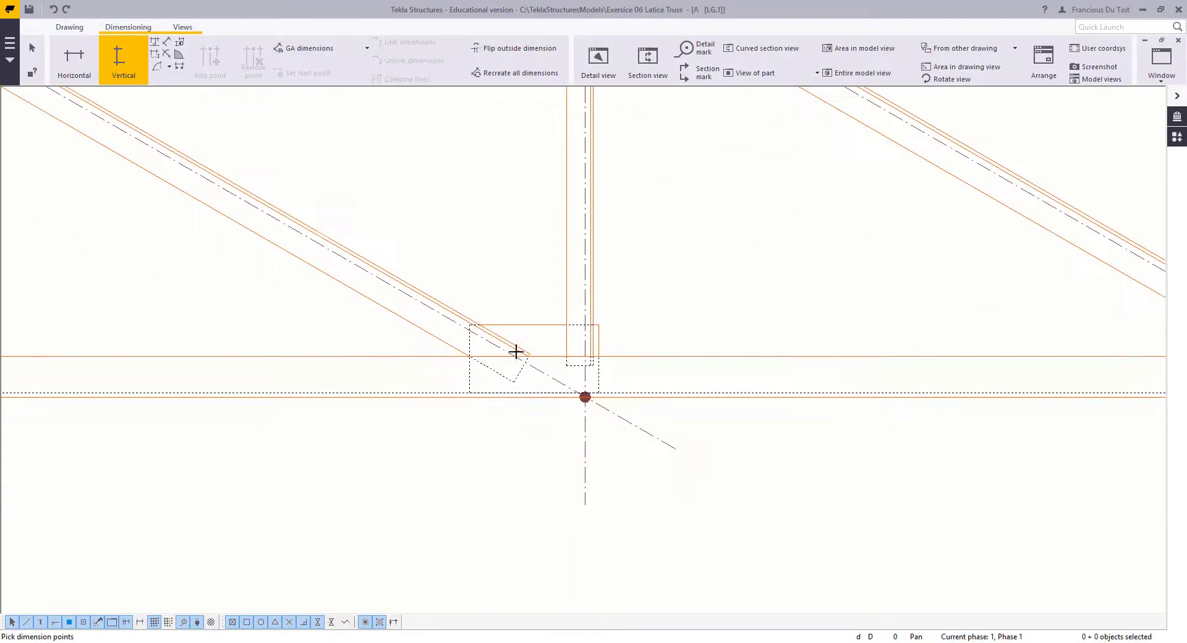
scroll(517, 350, up, 2)
click(516, 390)
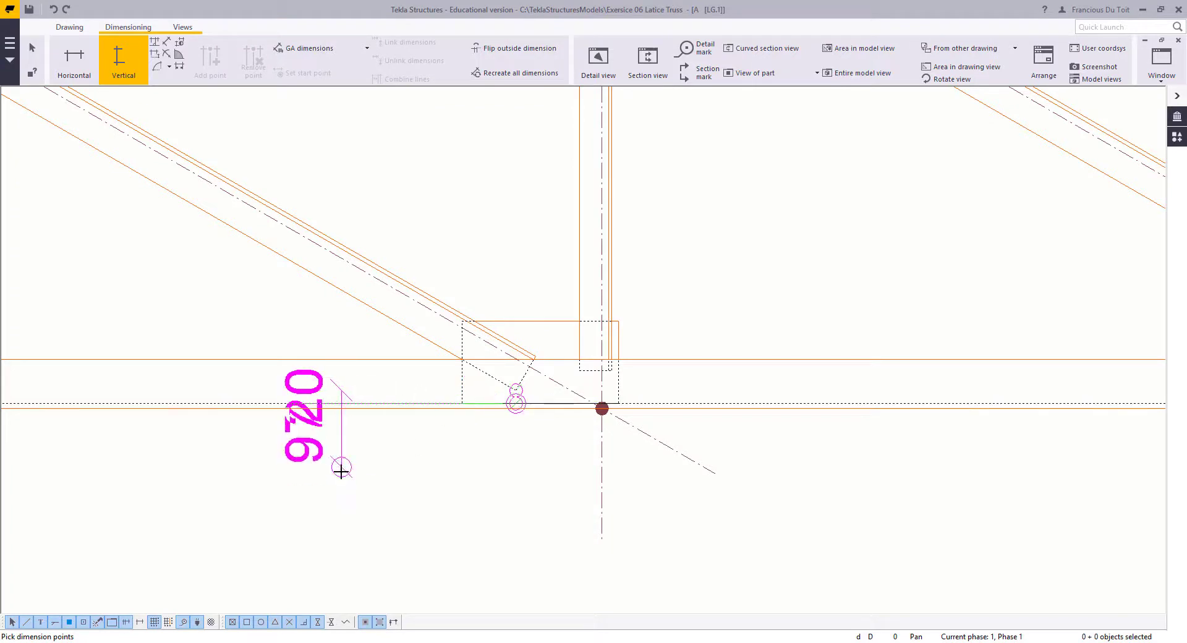
click(337, 470)
scroll(266, 498, down, 2)
right_click(187, 313)
click(220, 318)
scroll(506, 433, up, 3)
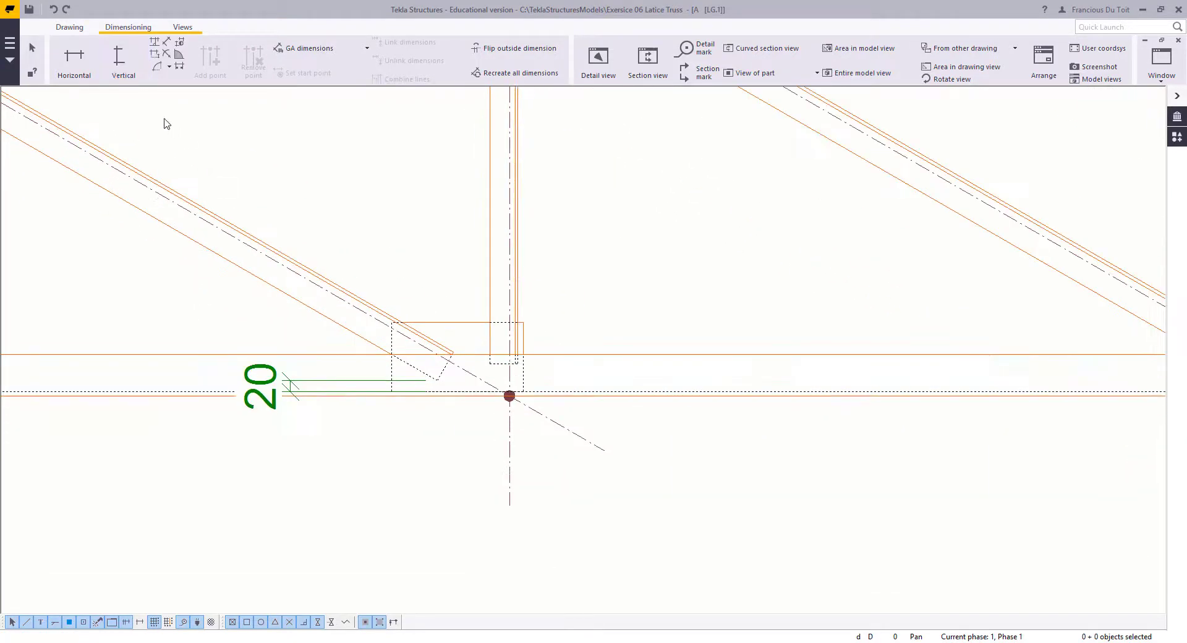
Step: Add a vertical dimension from the vertical member's lower end to the gusset's bottom edge, on the opposite side of the node
click(119, 64)
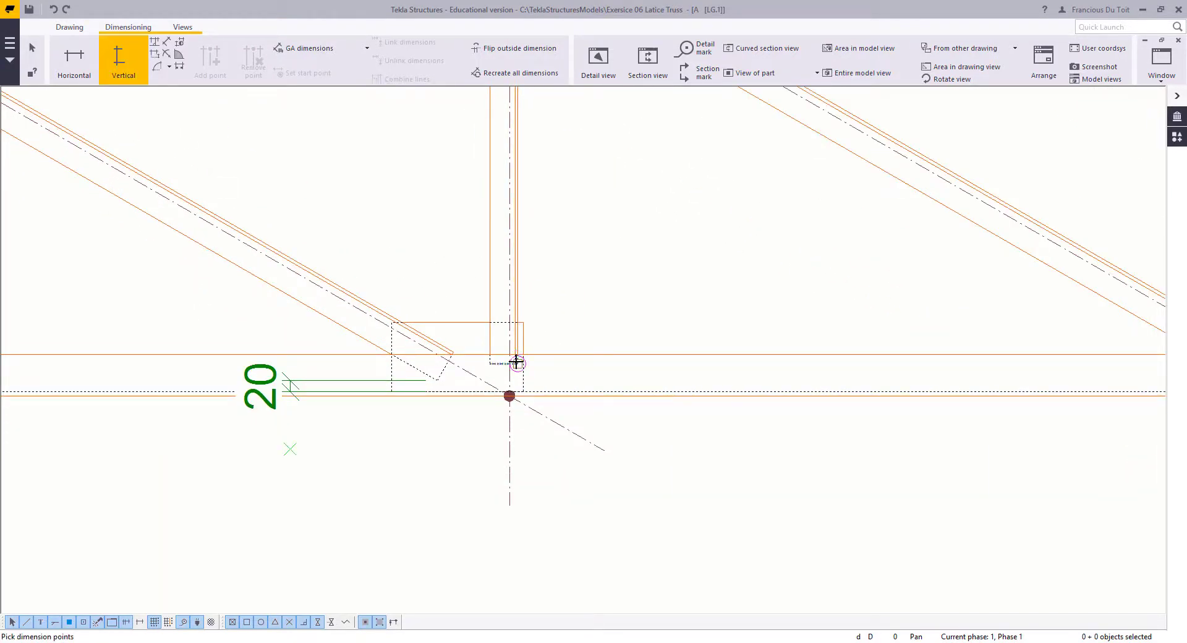
click(519, 364)
click(553, 391)
middle_click(756, 474)
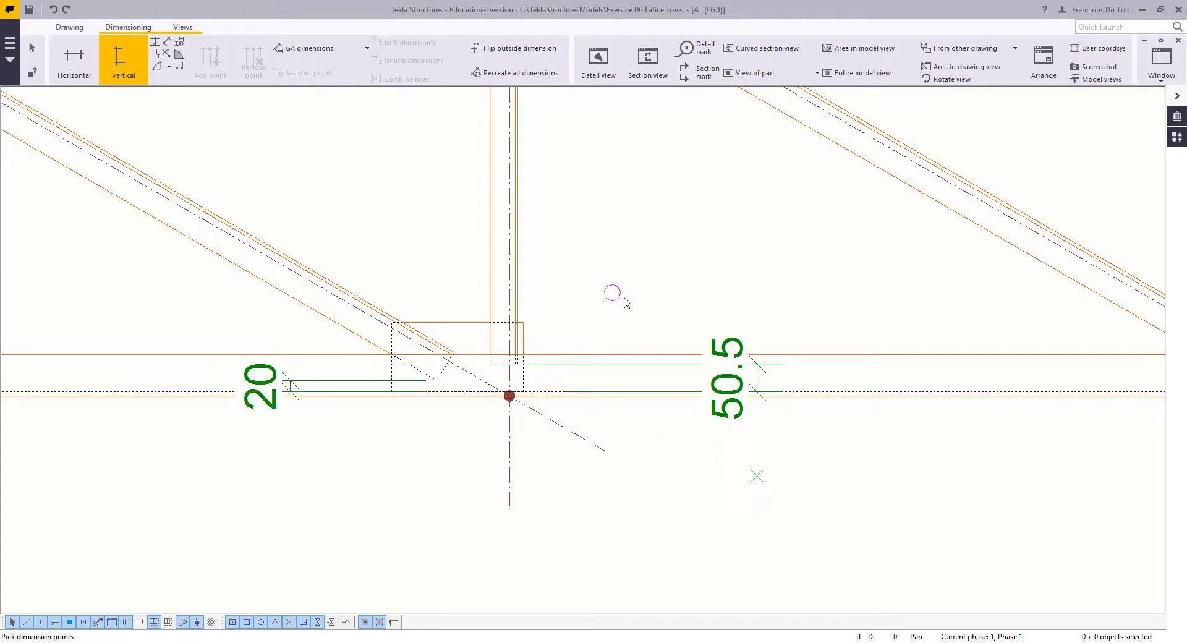
right_click(625, 299)
click(649, 305)
scroll(641, 378, down, 1)
scroll(646, 384, up, 1)
click(751, 371)
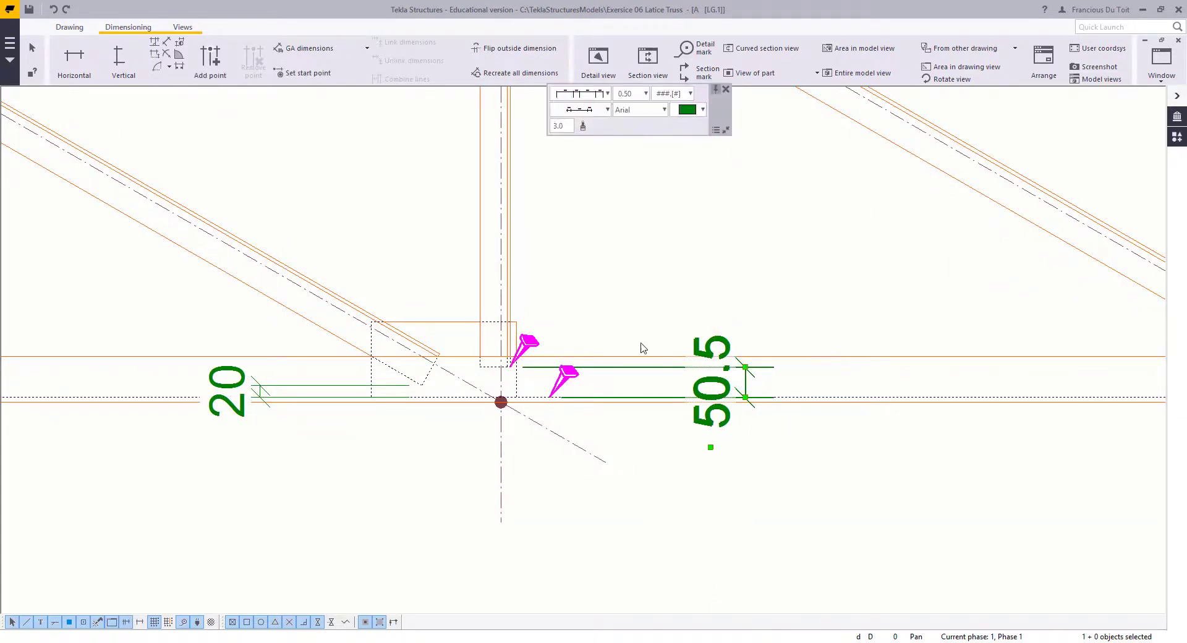
click(555, 440)
Step: Add part marks to all members, plates and bolts of the truss in the Top View
scroll(443, 425, down, 2)
scroll(449, 418, down, 4)
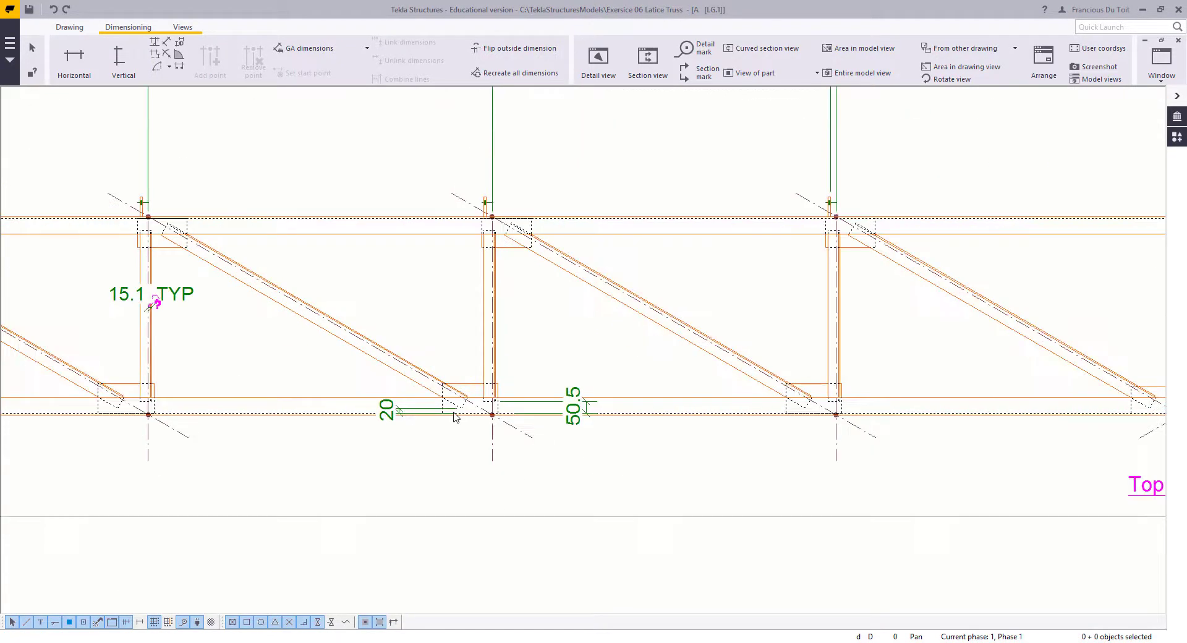
scroll(449, 420, up, 1)
scroll(448, 419, down, 2)
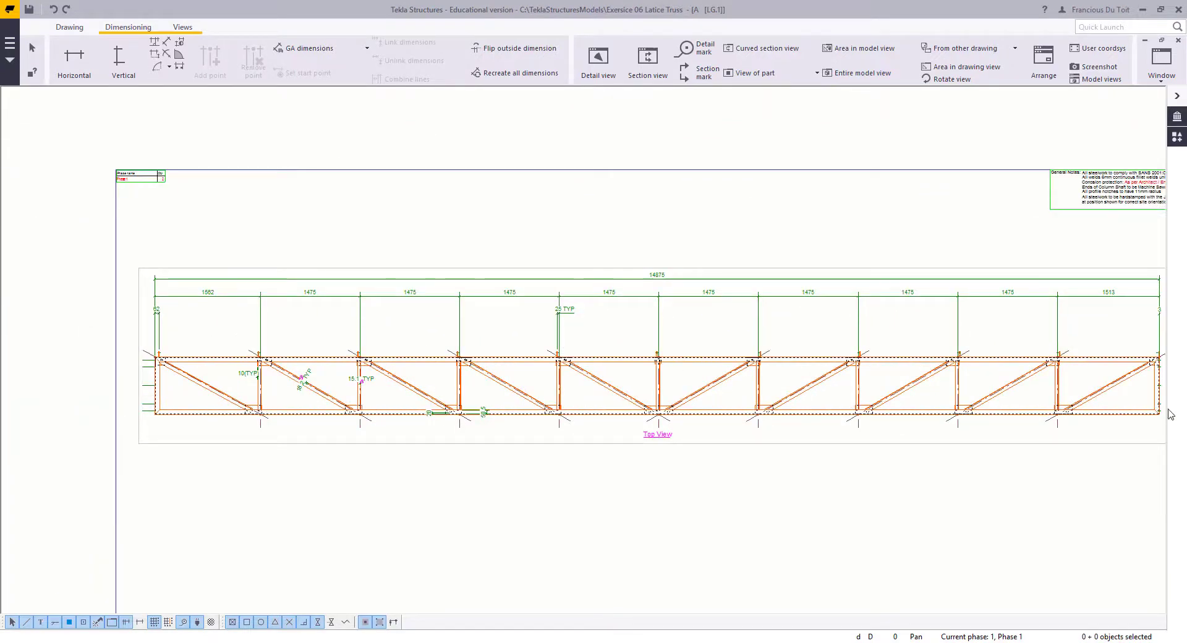
scroll(599, 387, up, 2)
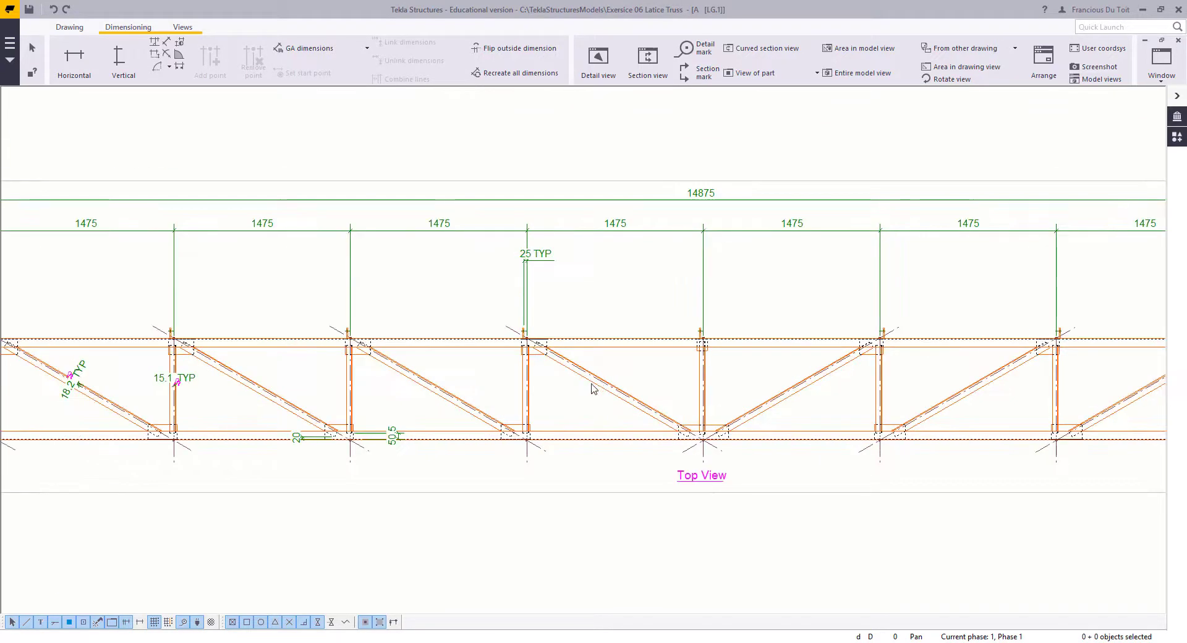
middle_drag(485, 443, 650, 444)
scroll(545, 427, down, 3)
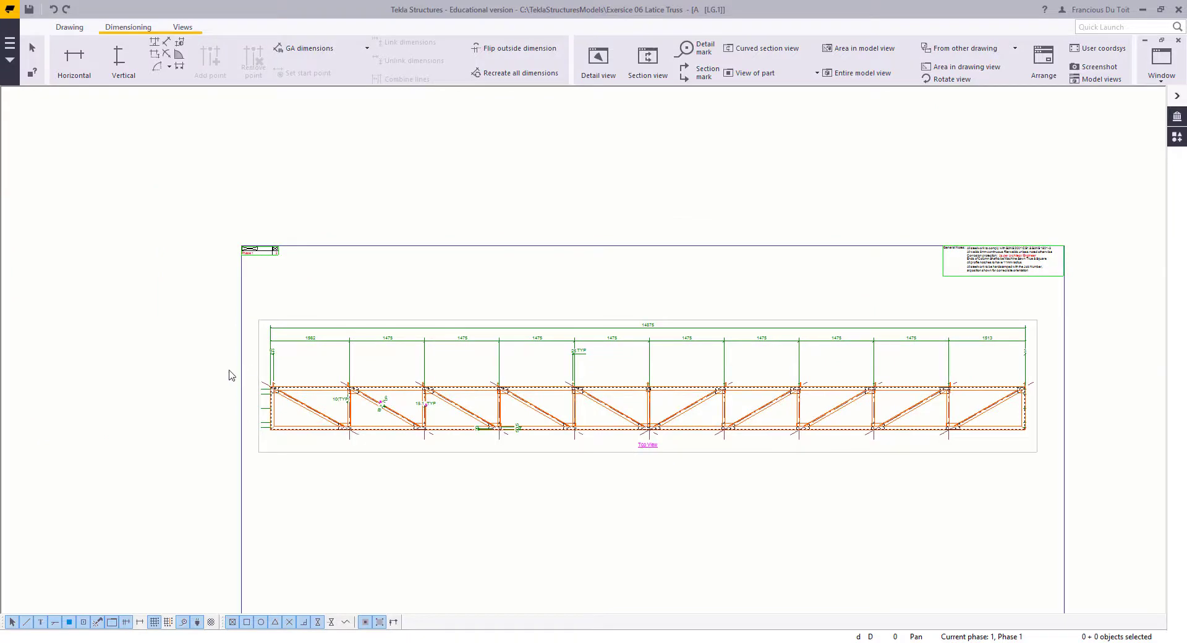
drag(231, 375, 1147, 523)
right_click(657, 288)
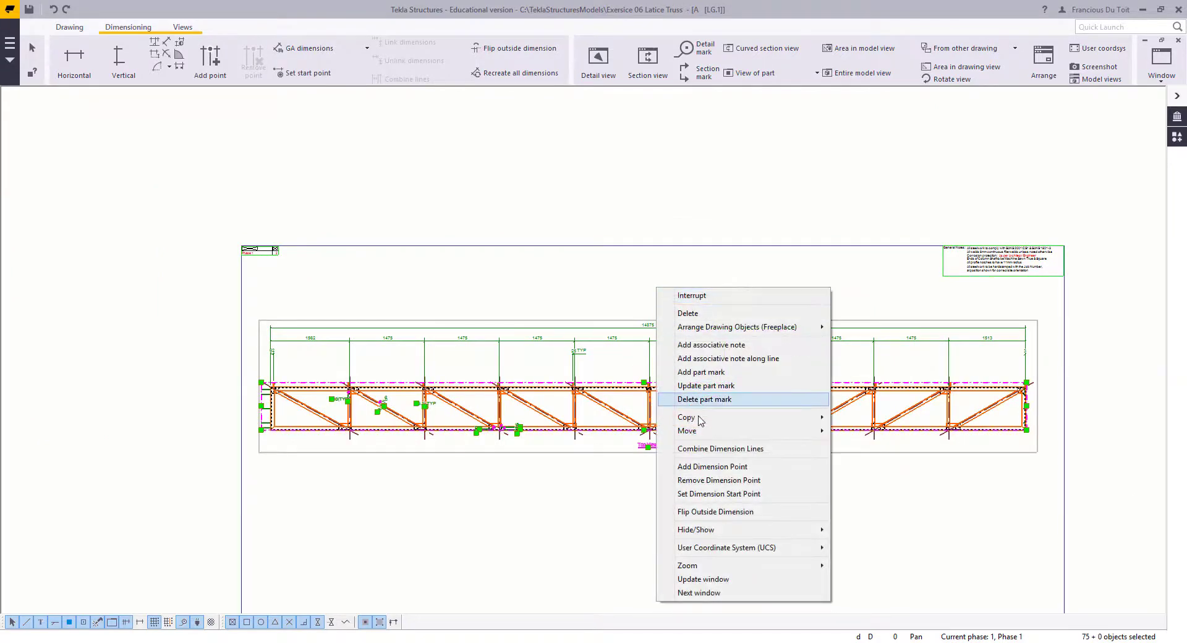
click(695, 372)
Step: Delete the m11 part marks and 2 ø 18 bolt marks at the first two purlin cleats on the top chord
scroll(433, 392, up, 1)
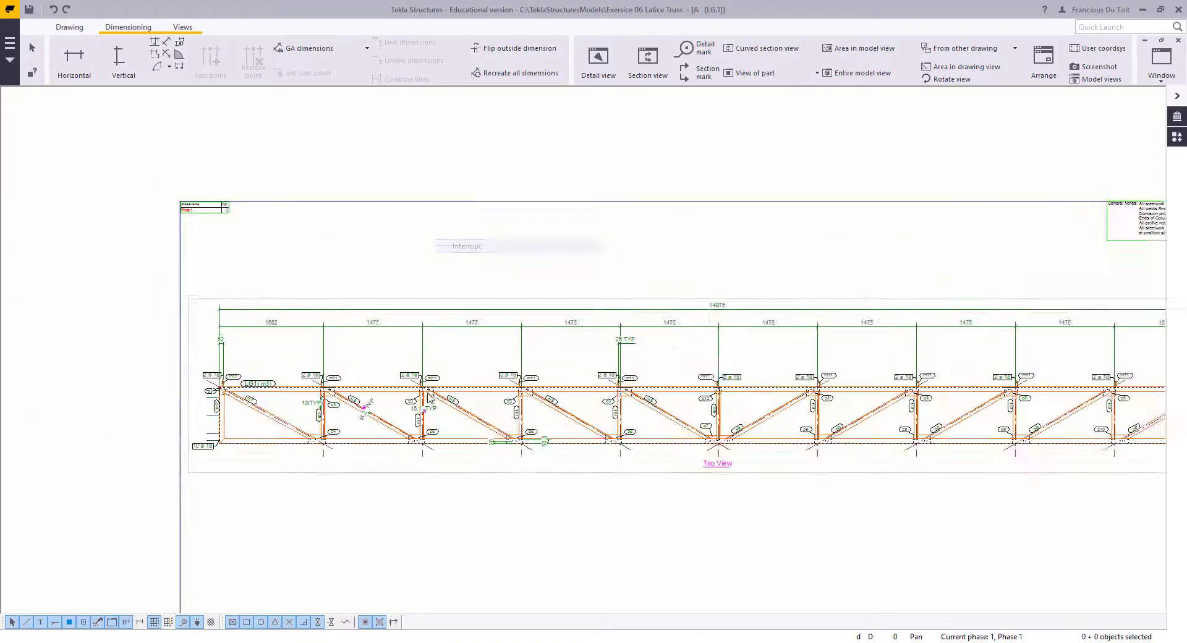
scroll(428, 397, up, 4)
mouse_move(384, 430)
middle_down()
mouse_move(659, 542)
mouse_move(841, 473)
middle_up()
scroll(612, 413, up, 2)
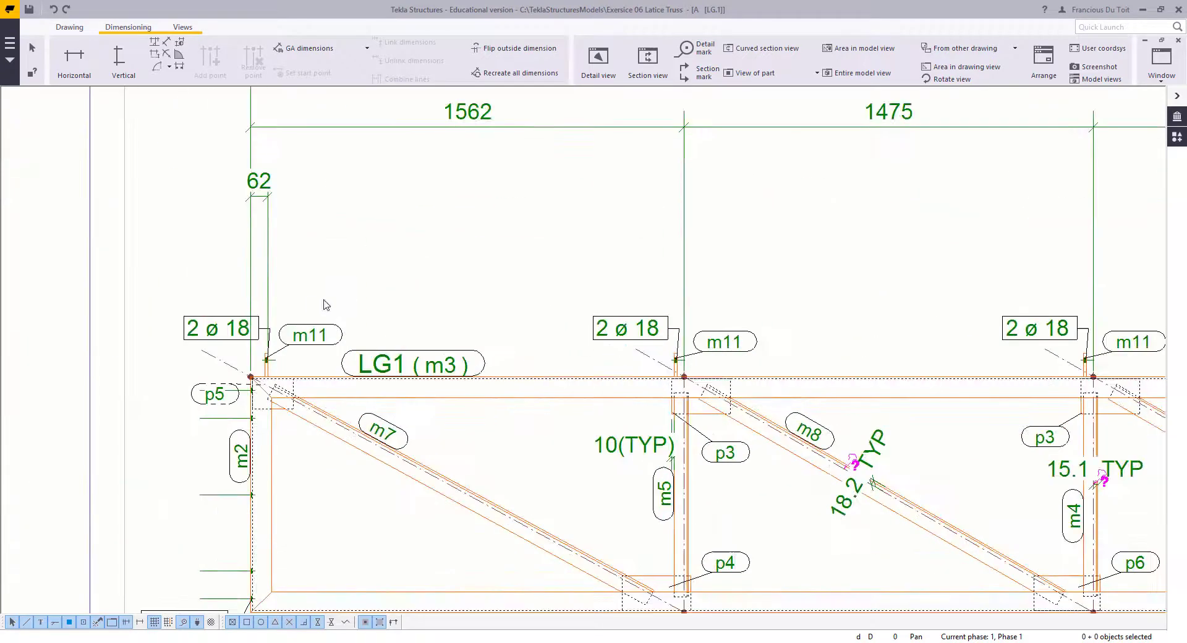
click(303, 329)
key(Delete)
click(212, 327)
key(Delete)
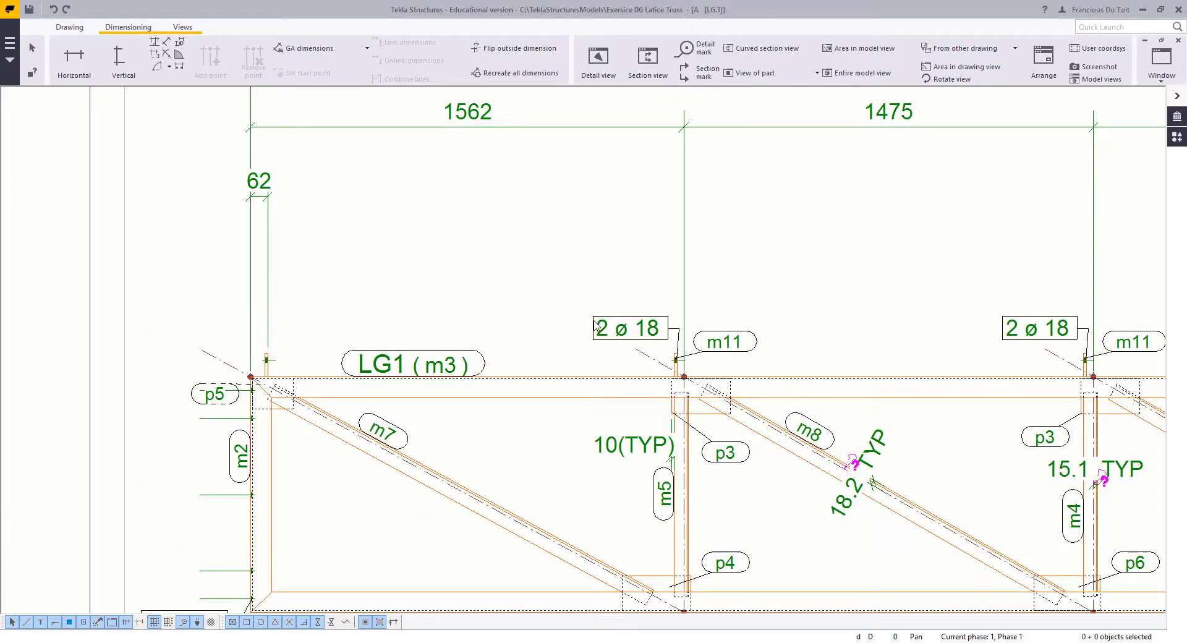
click(612, 325)
key(Delete)
click(742, 336)
middle_drag(922, 286, 181, 300)
key(Delete)
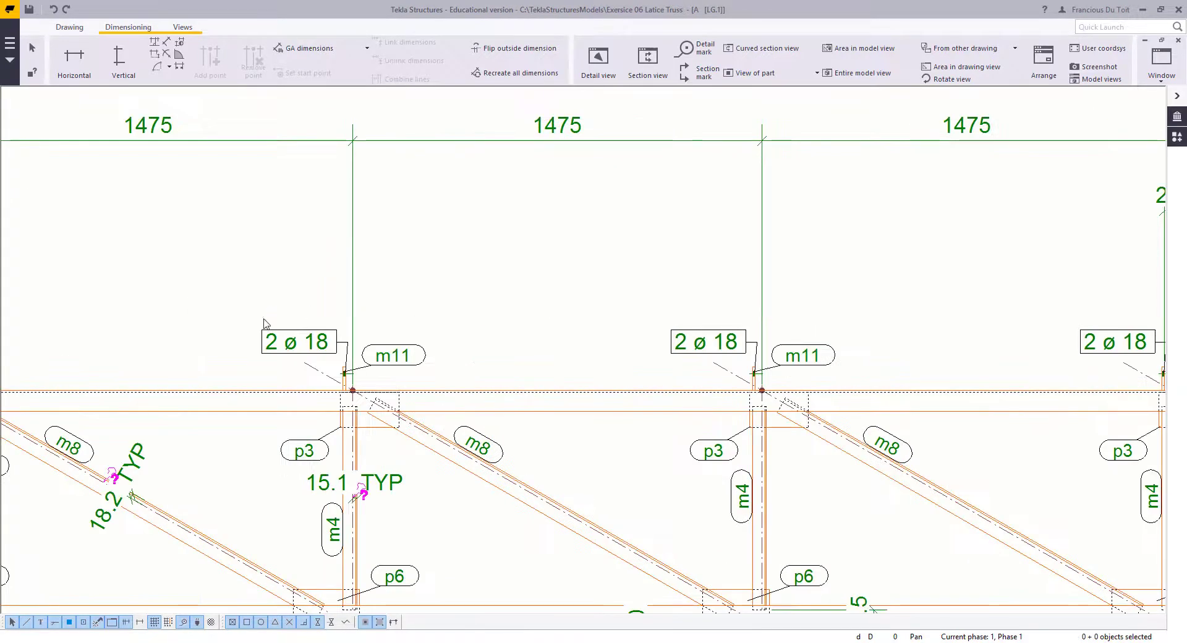
Step: Delete the m11 part marks and 2 ø 18 bolt marks at the third, fourth and fifth purlin cleats
click(286, 353)
key(Delete)
click(371, 356)
key(Delete)
click(711, 342)
key(Delete)
click(798, 356)
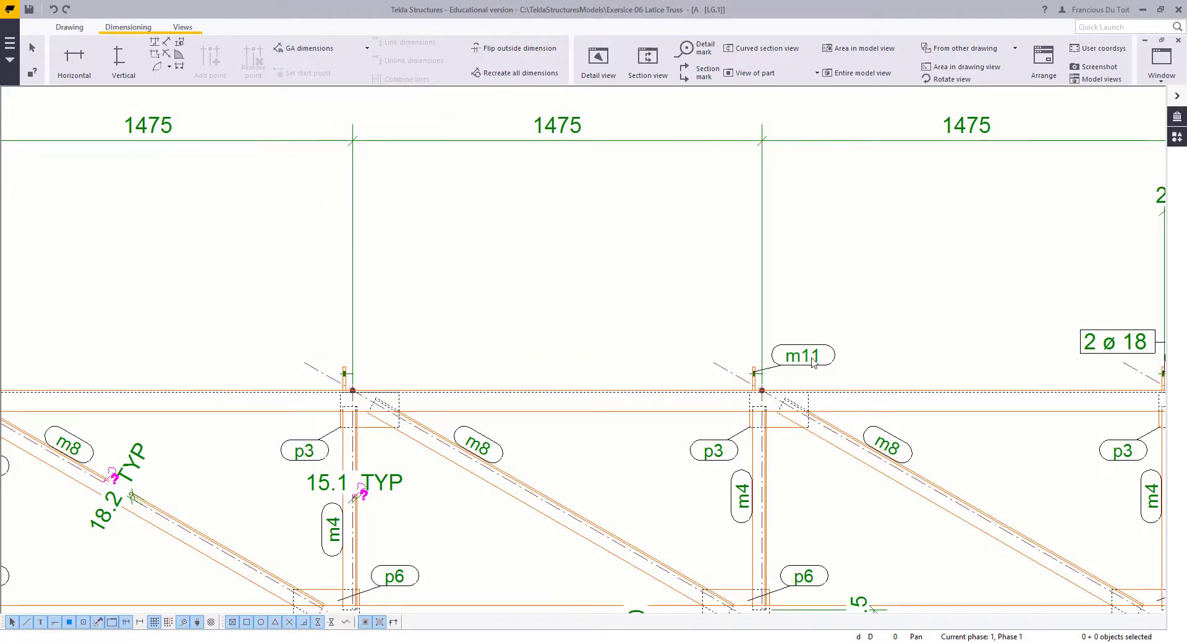
key(Delete)
mouse_move(757, 341)
middle_down()
mouse_move(525, 341)
mouse_move(259, 310)
middle_up()
key(Delete)
click(745, 333)
key(Delete)
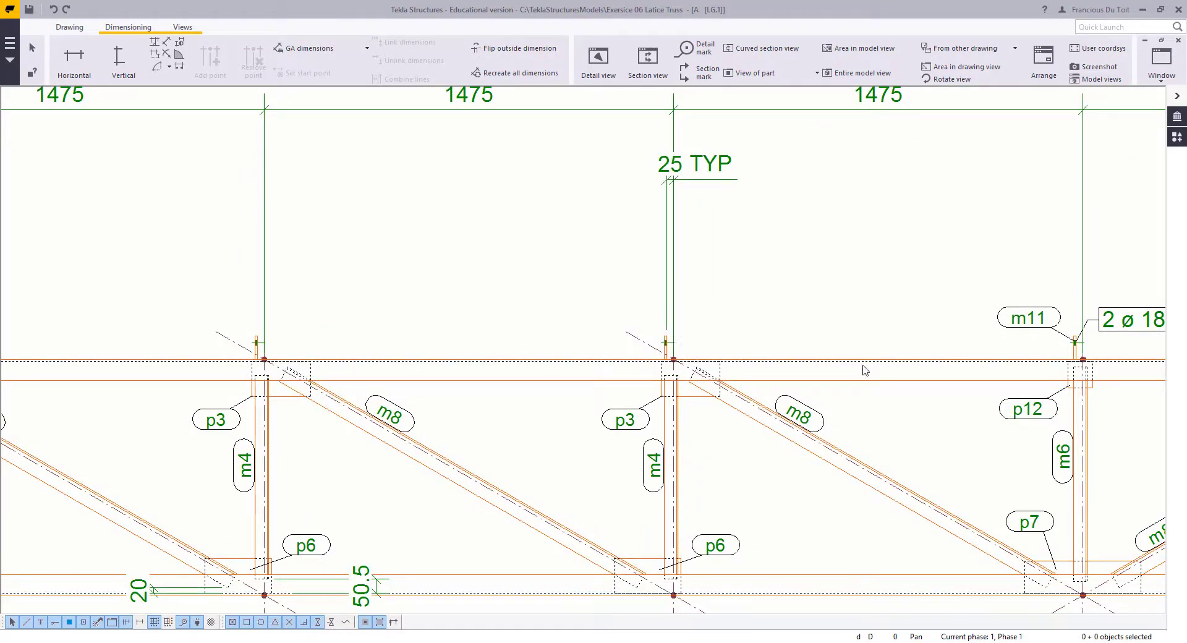
Step: Delete the m11 and 2 ø 18 marks at the central purlin cleat and the seventh one beside it
mouse_move(891, 407)
middle_down()
mouse_move(737, 387)
mouse_move(699, 400)
mouse_move(382, 390)
middle_up()
scroll(736, 387, down, 4)
scroll(382, 390, up, 2)
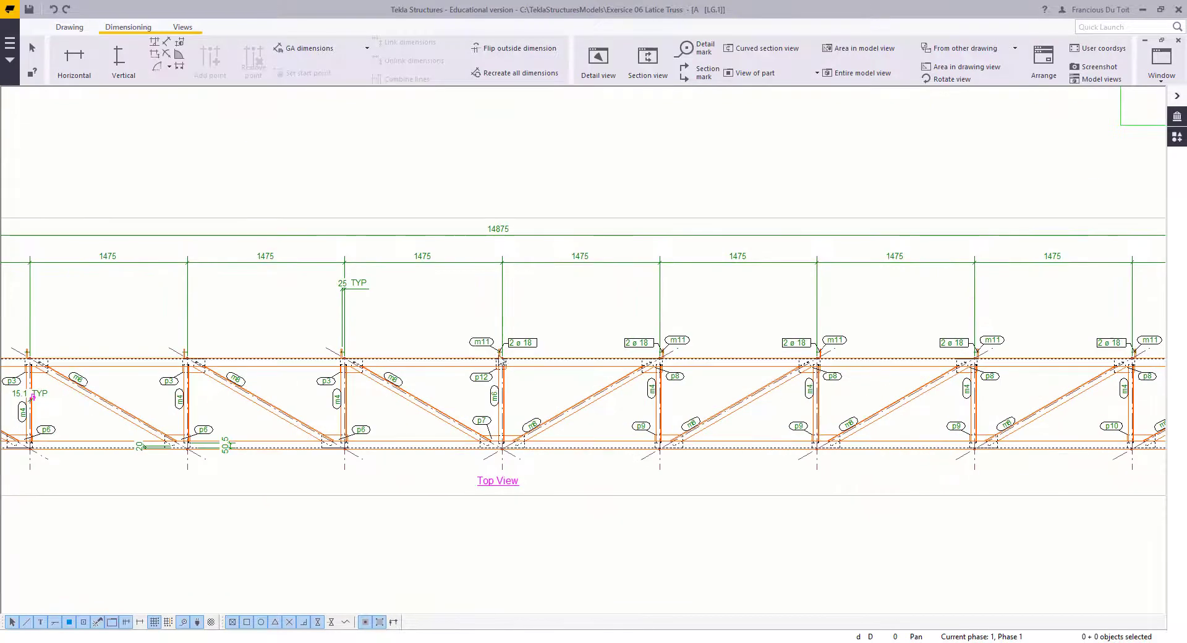
click(650, 341)
key(Delete)
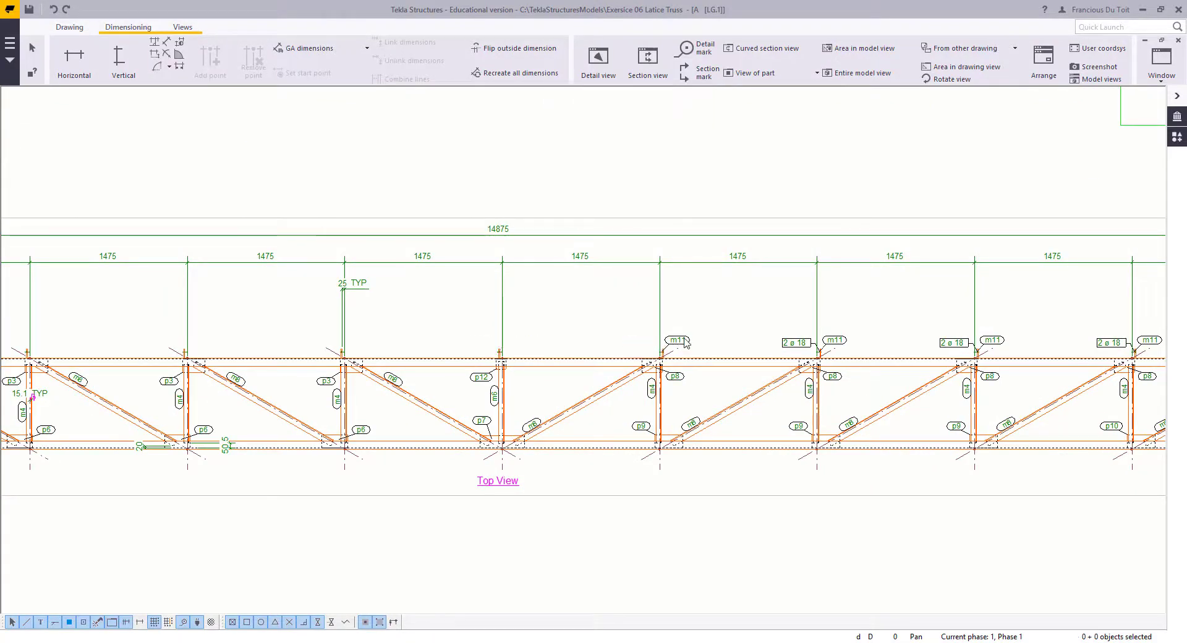
click(683, 339)
key(Delete)
Step: Delete the m11 and 2 ø 18 marks at the eighth, ninth and tenth purlin cleats, keeping those at the end cleat
middle_drag(825, 364, 567, 373)
click(538, 351)
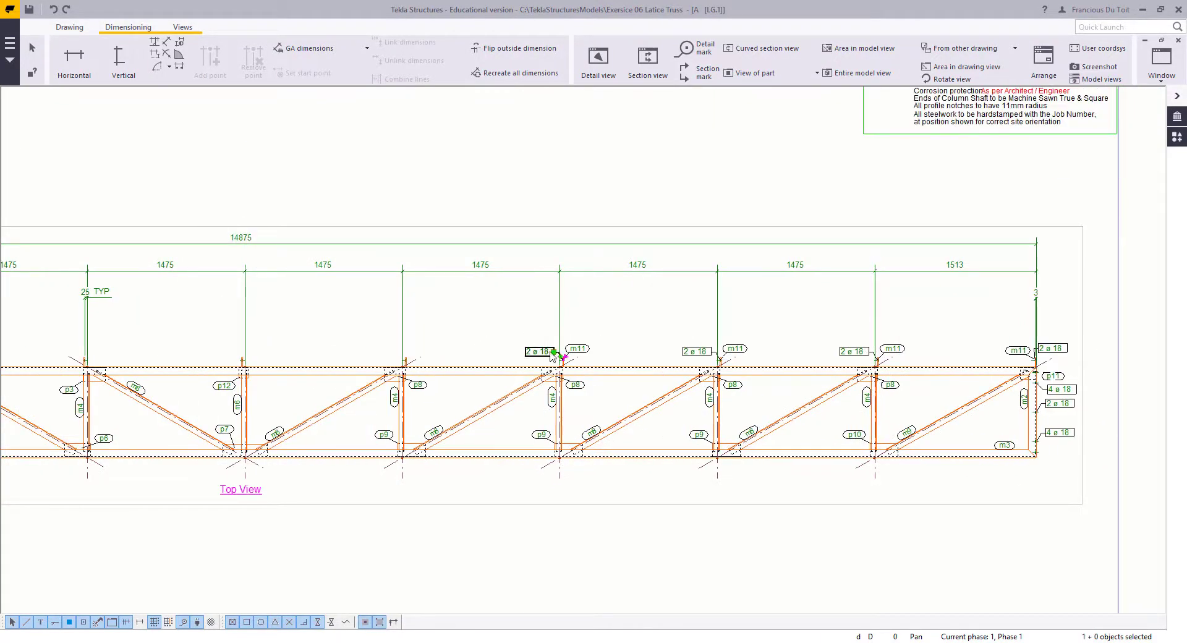
key(Delete)
click(577, 349)
key(Delete)
click(701, 352)
key(Delete)
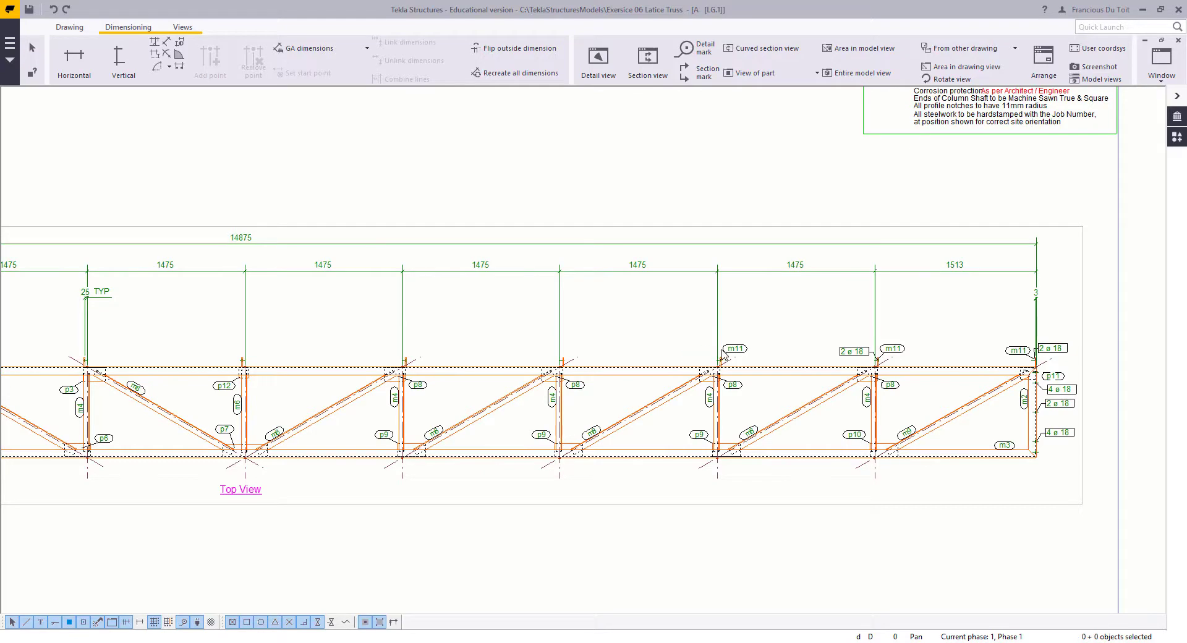
click(736, 349)
key(Delete)
click(854, 351)
key(Delete)
click(900, 350)
key(Delete)
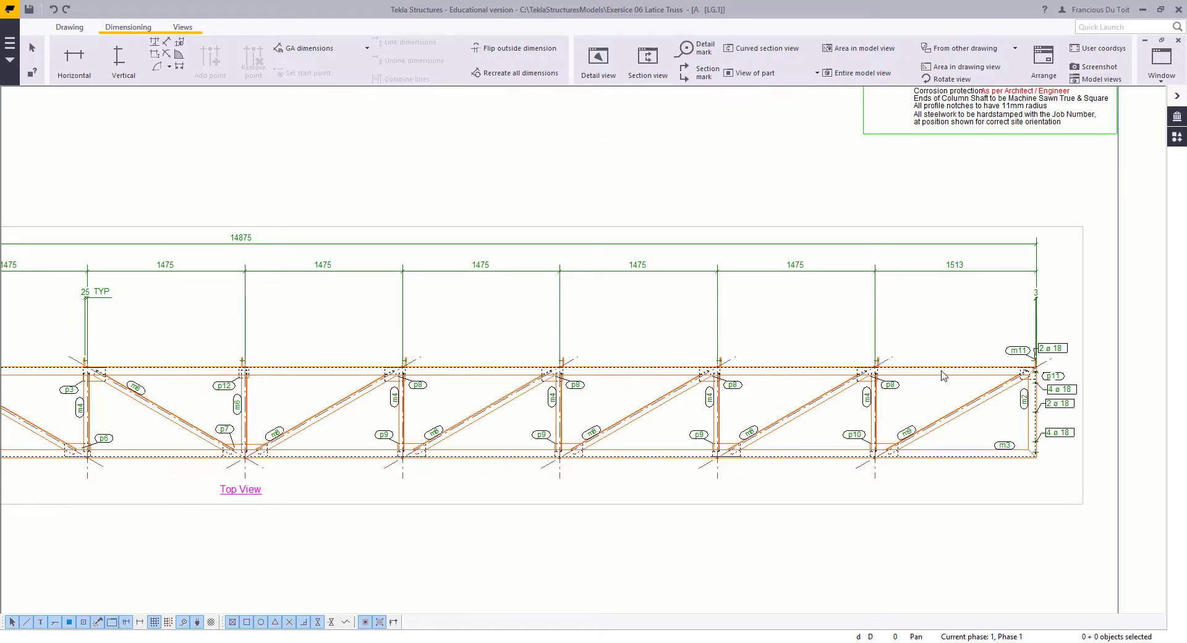
Step: Delete the m11 and 2 ø 18 marks at the truss's right end cleat and move the p11 mark above the top chord
scroll(628, 446, down, 4)
scroll(506, 397, up, 5)
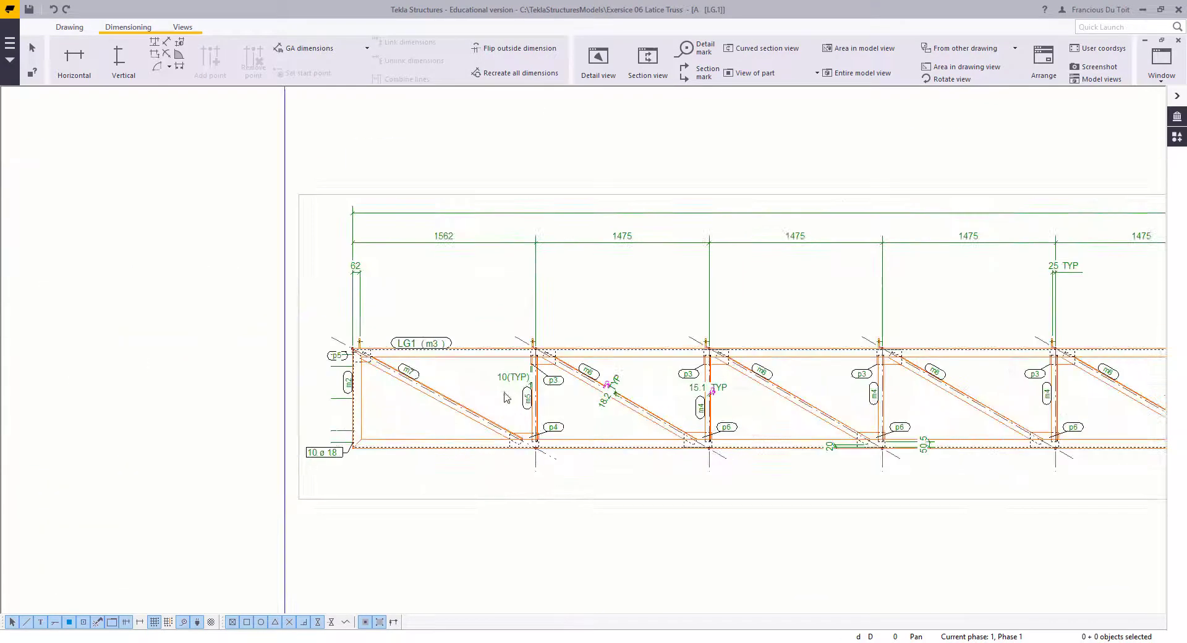
mouse_move(486, 410)
middle_down()
mouse_move(618, 452)
mouse_move(207, 441)
middle_up()
scroll(575, 440, down, 2)
scroll(764, 301, up, 8)
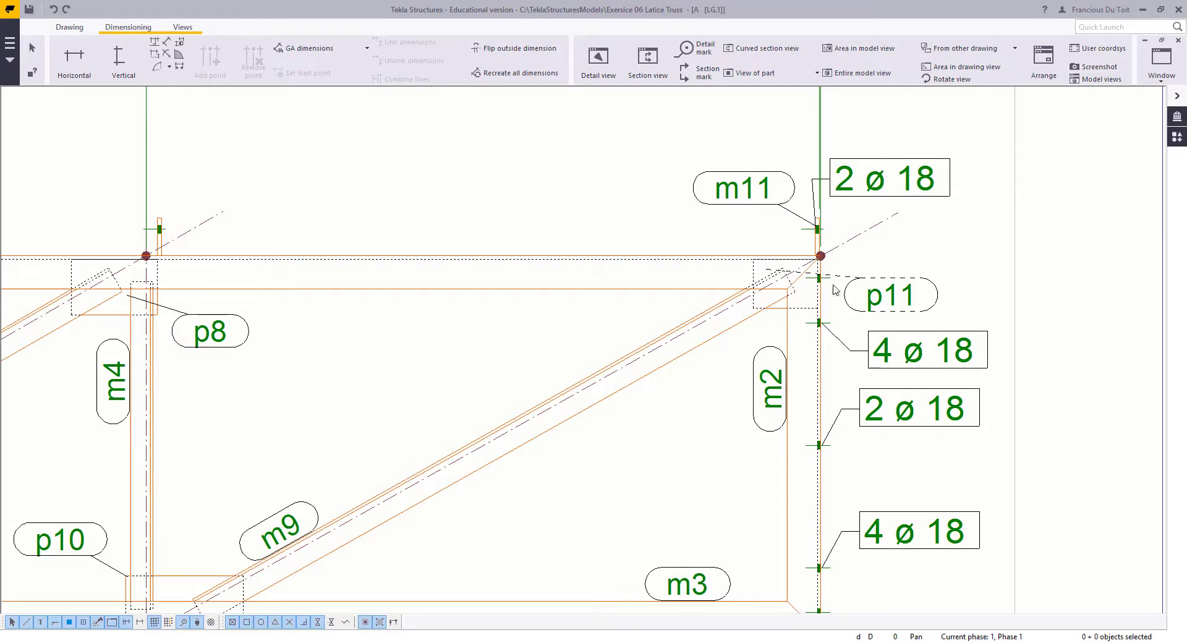
drag(869, 299, 605, 206)
scroll(678, 416, down, 5)
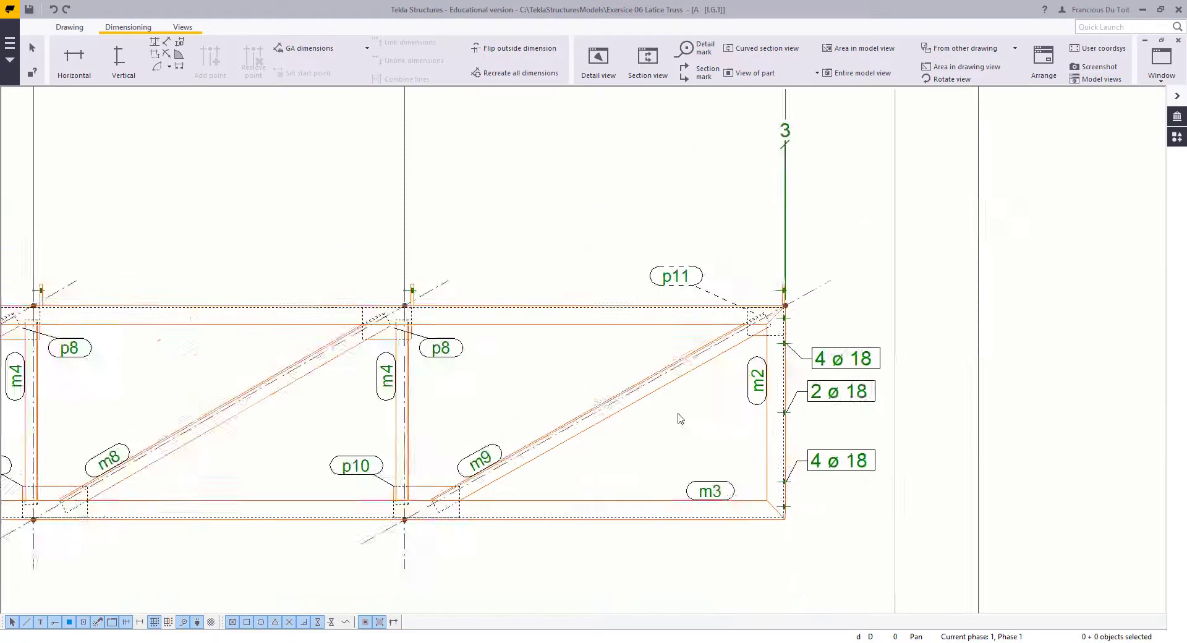
Step: Review the part marks and TYP dimensions along the full truss to find missing dimensions
middle_drag(966, 375, 1128, 355)
scroll(641, 406, down, 1)
mouse_move(659, 399)
middle_down()
mouse_move(945, 399)
mouse_move(830, 399)
middle_up()
scroll(696, 379, up, 3)
scroll(485, 354, down, 4)
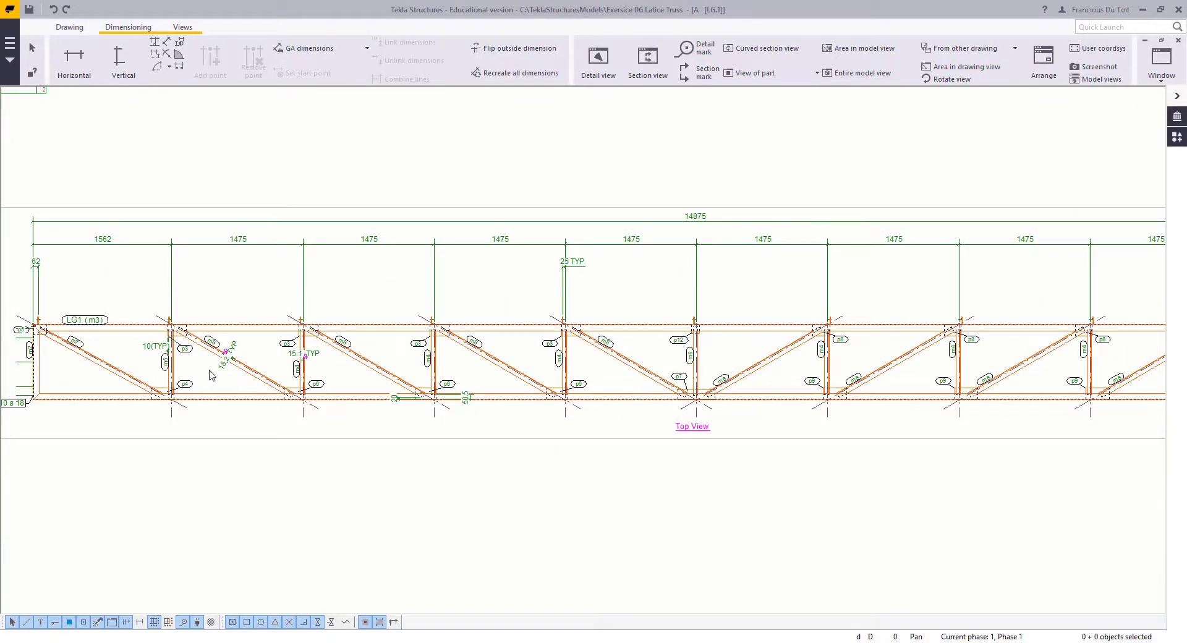
middle_drag(537, 396, 173, 401)
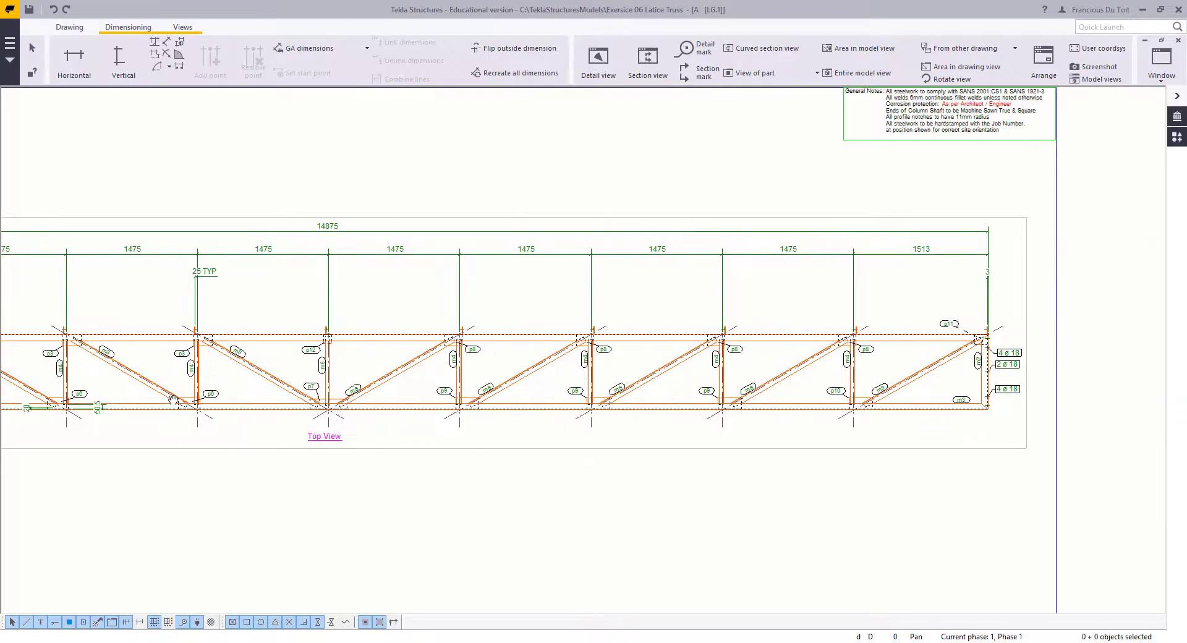
middle_drag(663, 388, 1073, 378)
scroll(301, 343, up, 2)
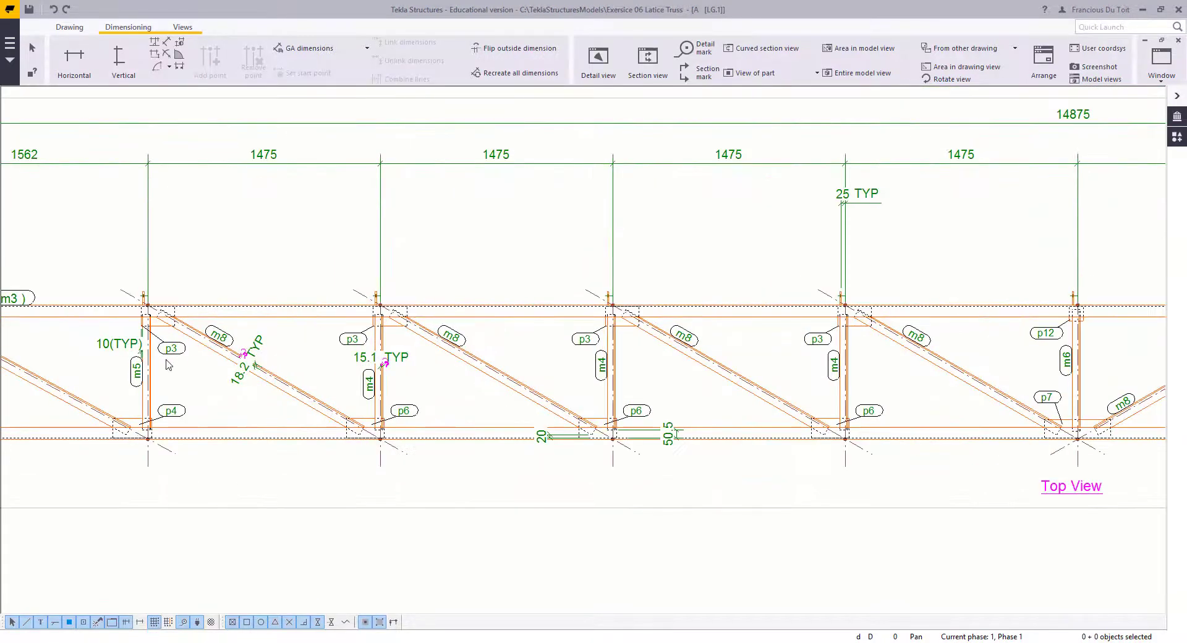
middle_drag(875, 348, 658, 358)
middle_drag(852, 361, 1109, 360)
scroll(648, 347, up, 2)
scroll(649, 347, down, 2)
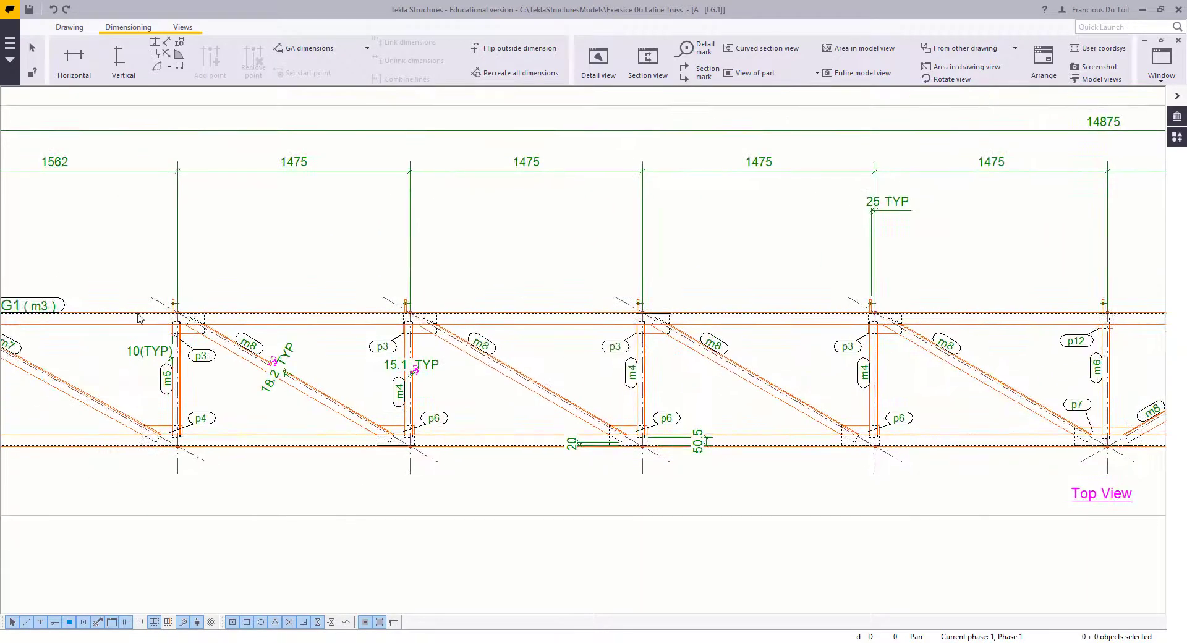
scroll(164, 388, up, 1)
click(166, 387)
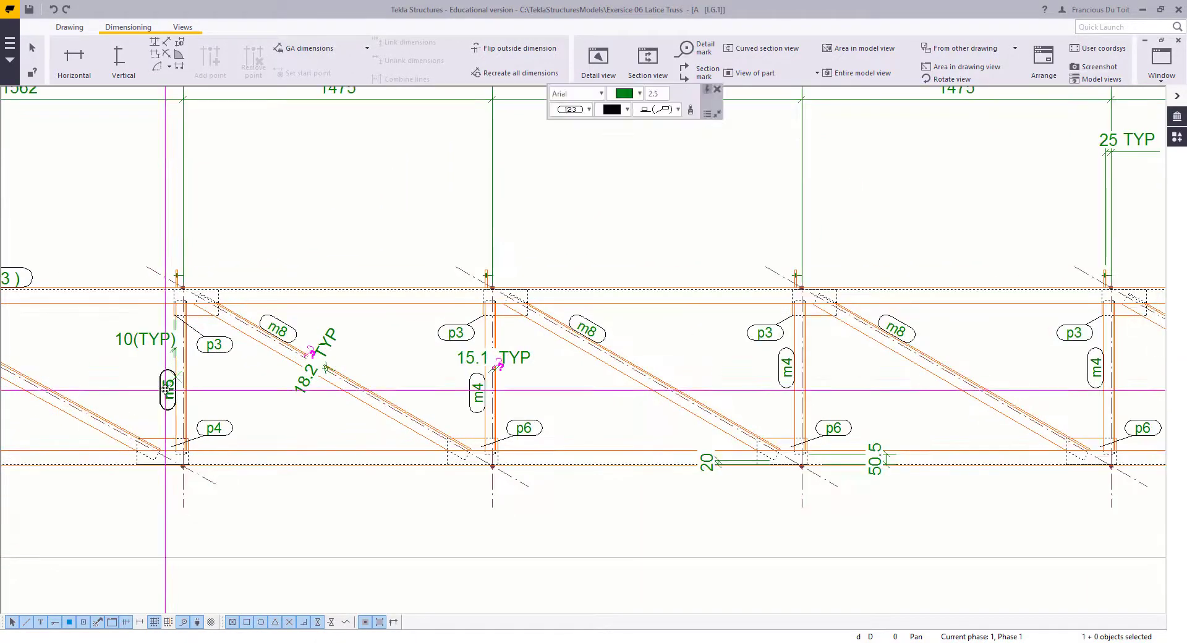
click(261, 406)
middle_drag(712, 416, 379, 384)
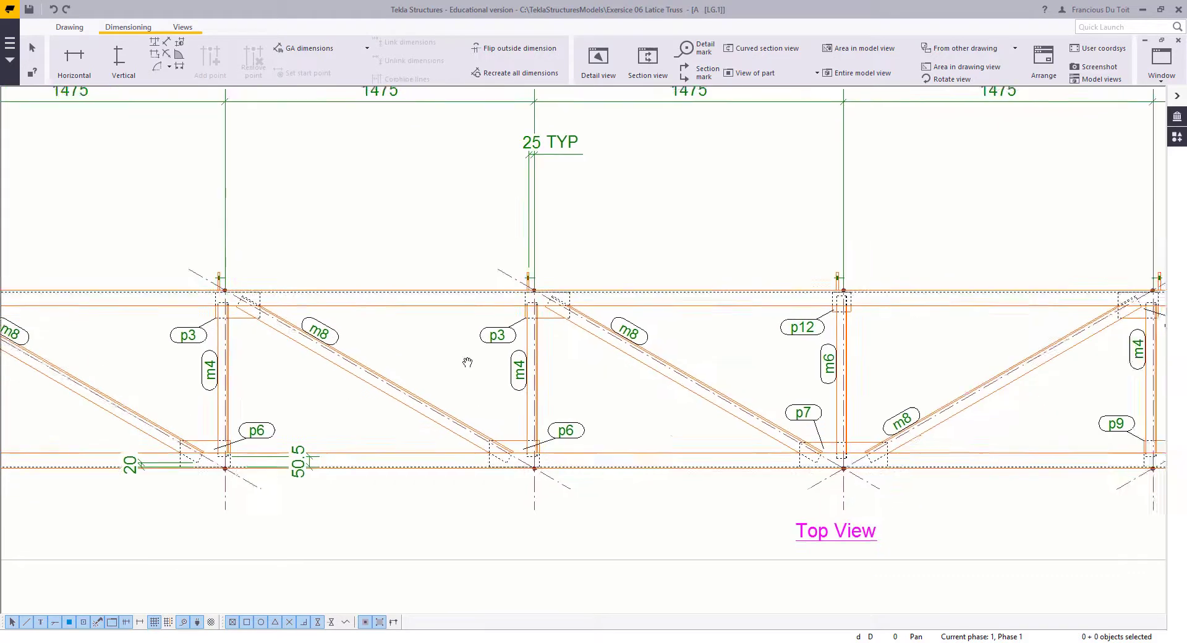
Step: Add a horizontal dimension from the m6 vertical's edge to the edge of the p12 gusset at the central node
scroll(734, 300, up, 3)
click(76, 57)
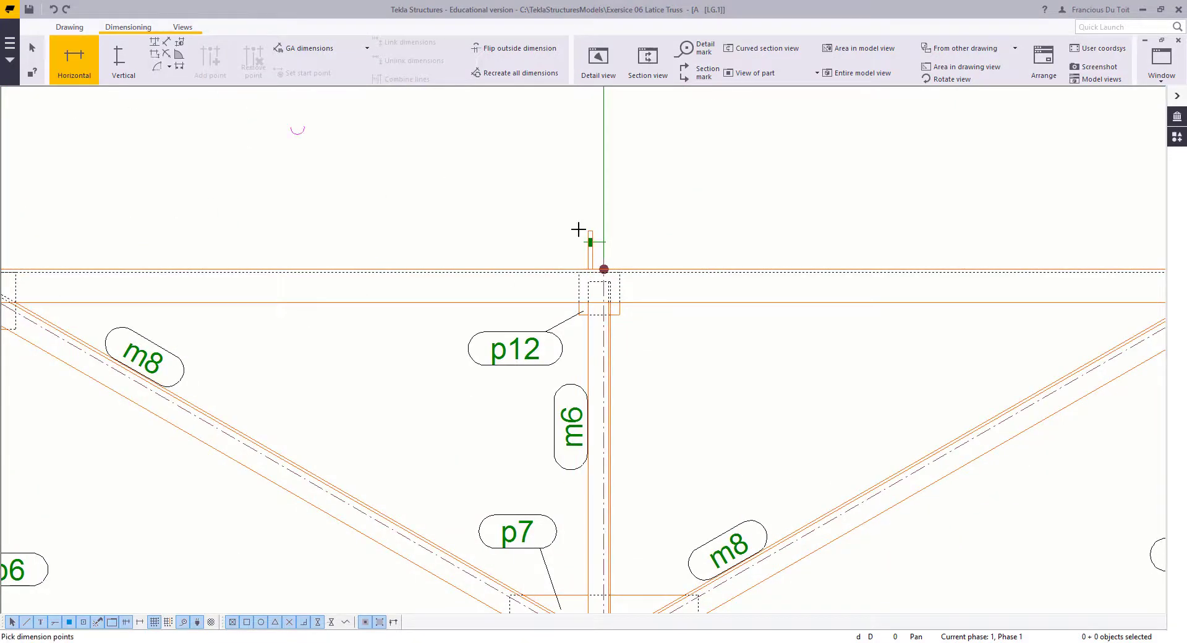
scroll(619, 316, up, 2)
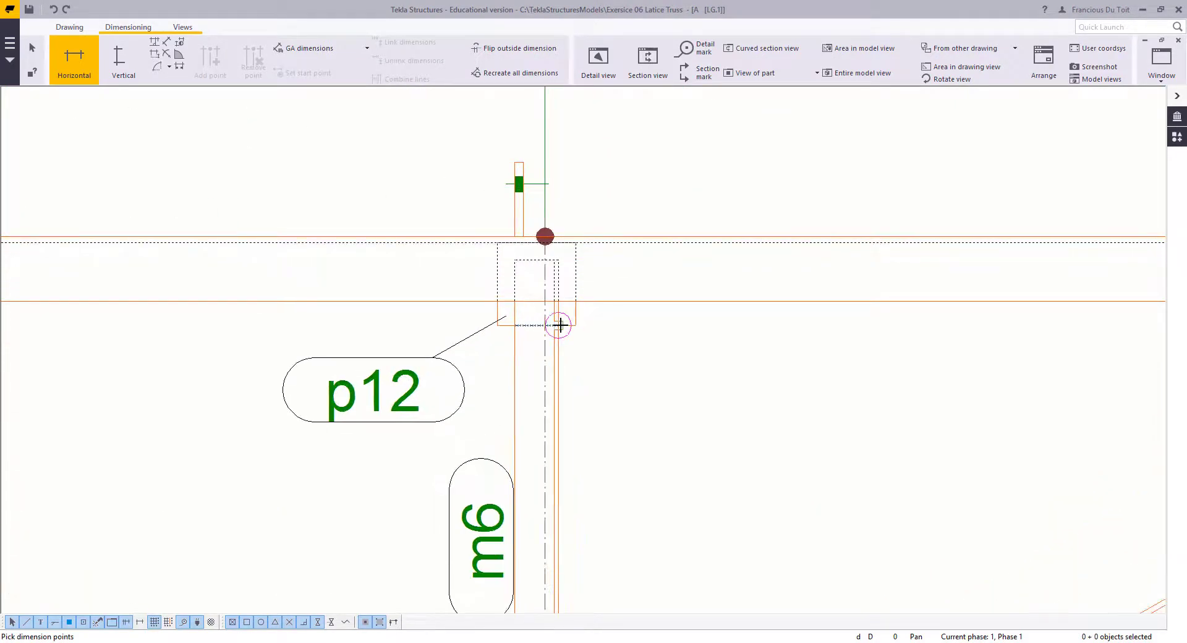
click(559, 325)
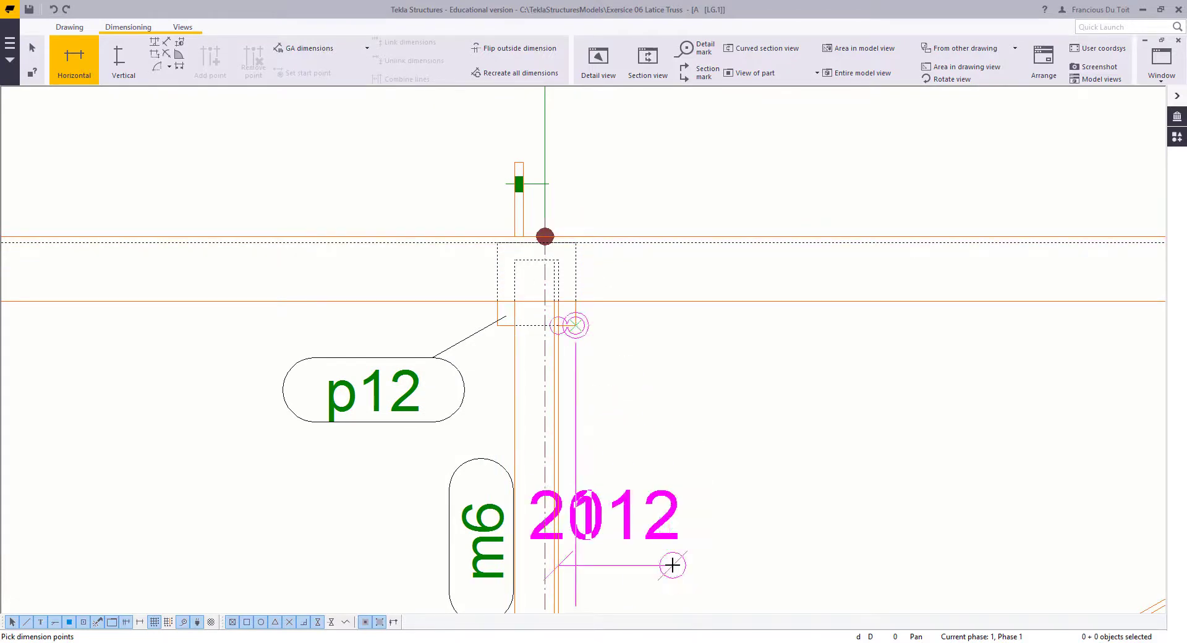
click(670, 561)
scroll(666, 517, down, 3)
middle_drag(666, 517, 566, 347)
right_click(545, 310)
click(560, 317)
Step: Move the p12 gusset dimension closer to the plate, with its text beside the m6 vertical clear of the lines
click(545, 385)
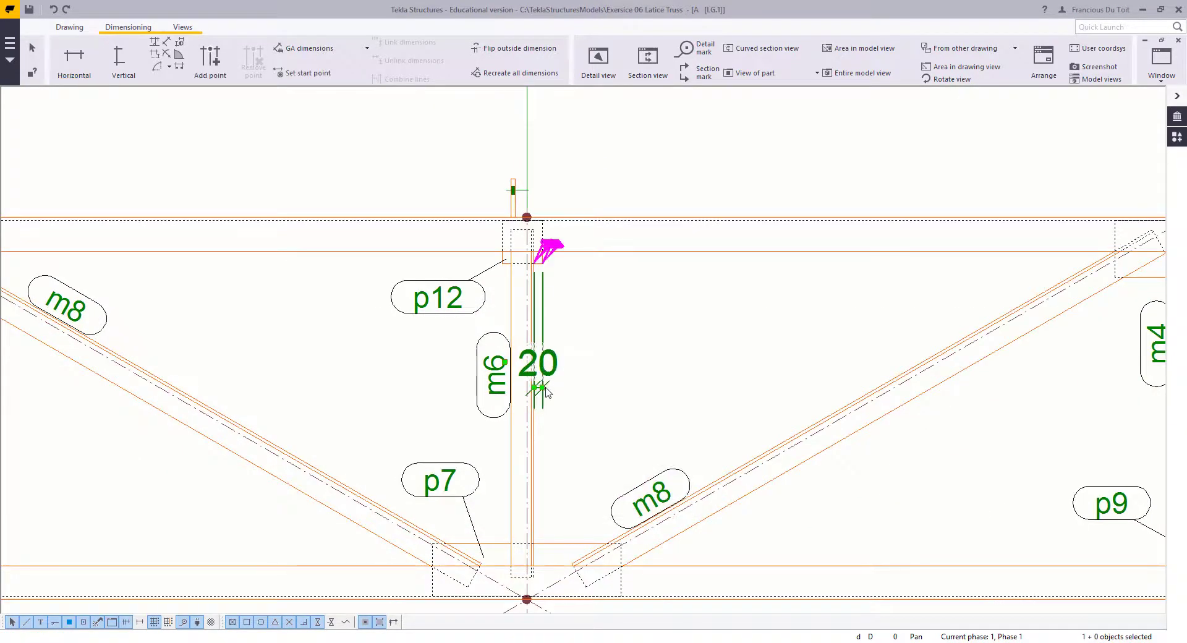
scroll(547, 388, up, 1)
drag(546, 366, 546, 295)
click(496, 289)
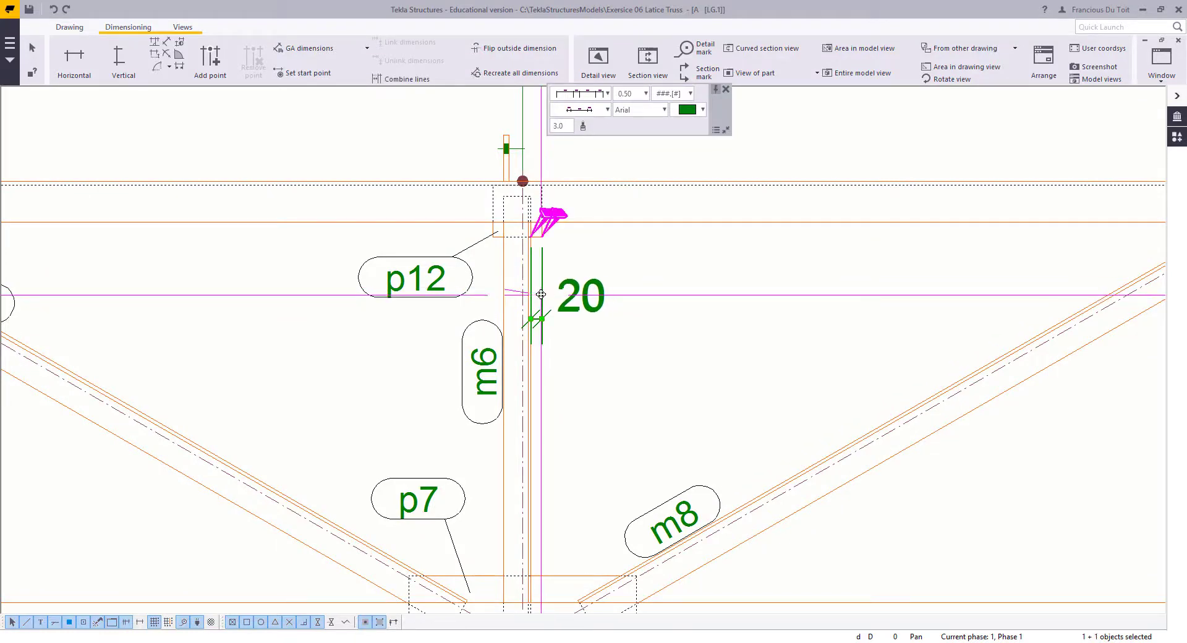
click(347, 369)
scroll(518, 371, down, 2)
scroll(580, 388, down, 4)
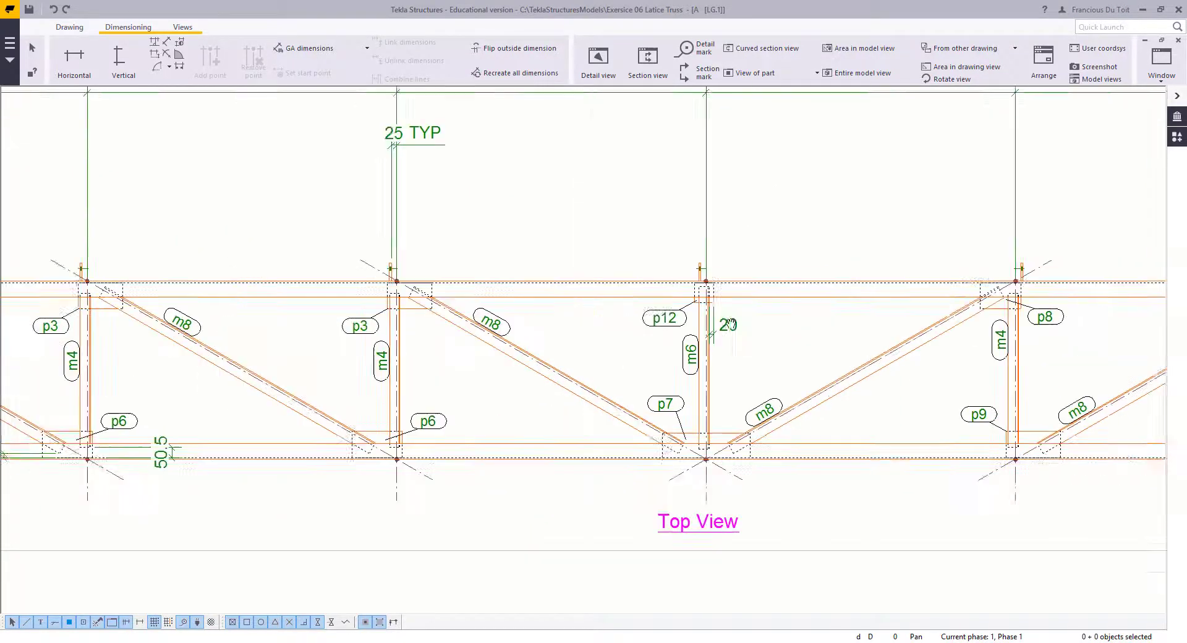
Step: Apply a scale of 1/10 in the view properties for new views, without modifying the existing top view
scroll(546, 354, down, 1)
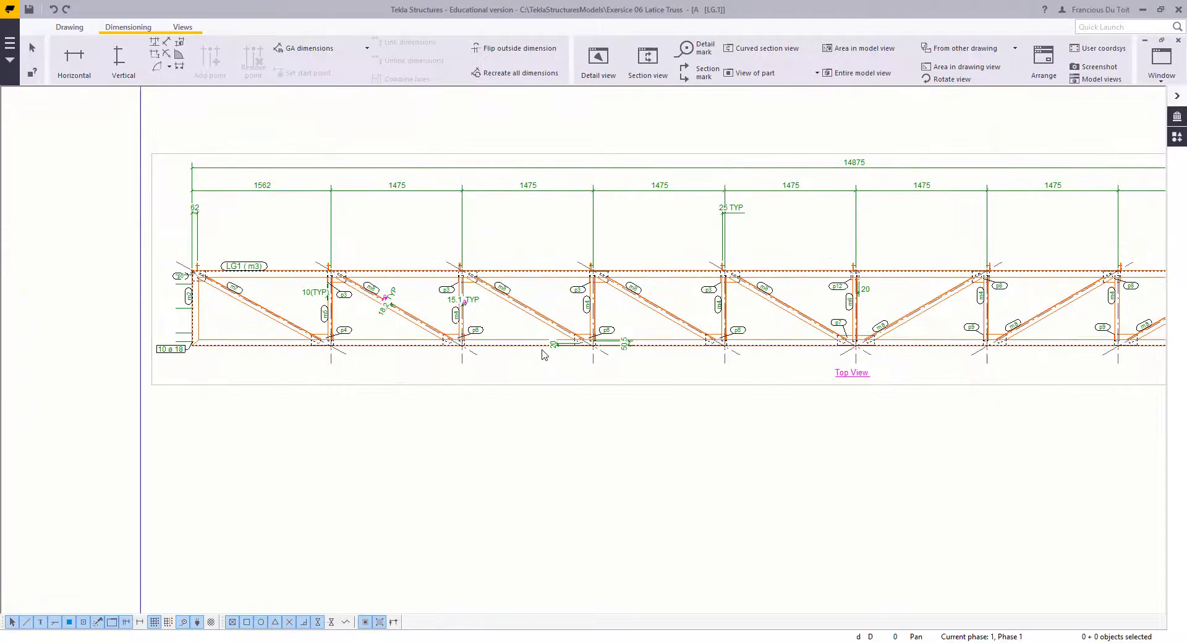
scroll(544, 354, down, 4)
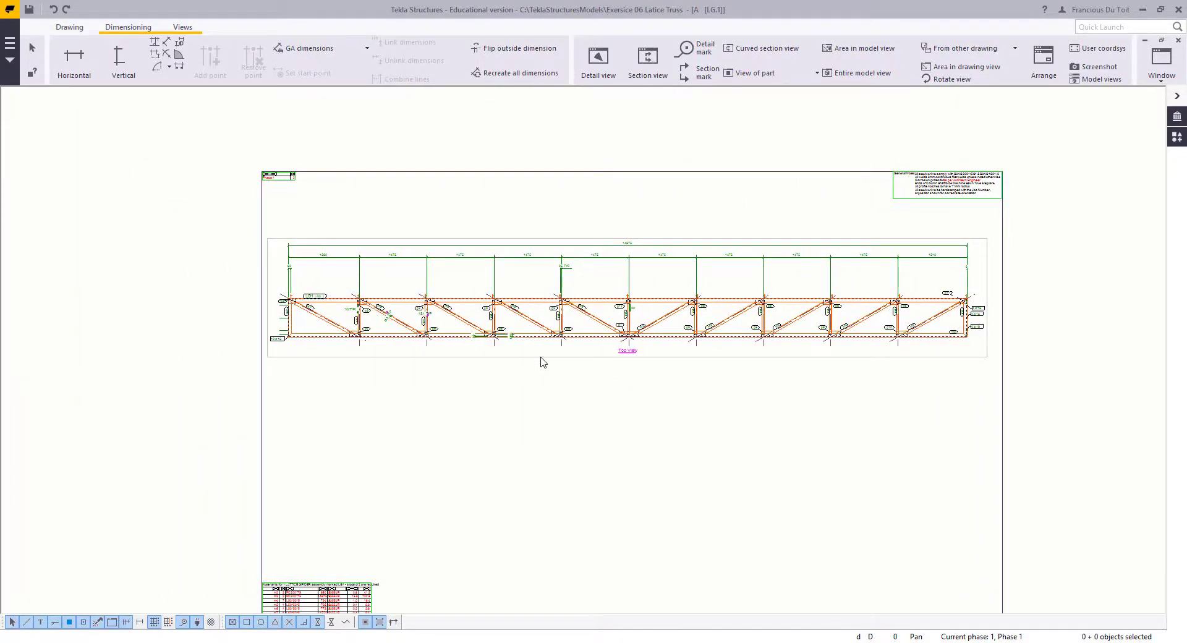
click(541, 358)
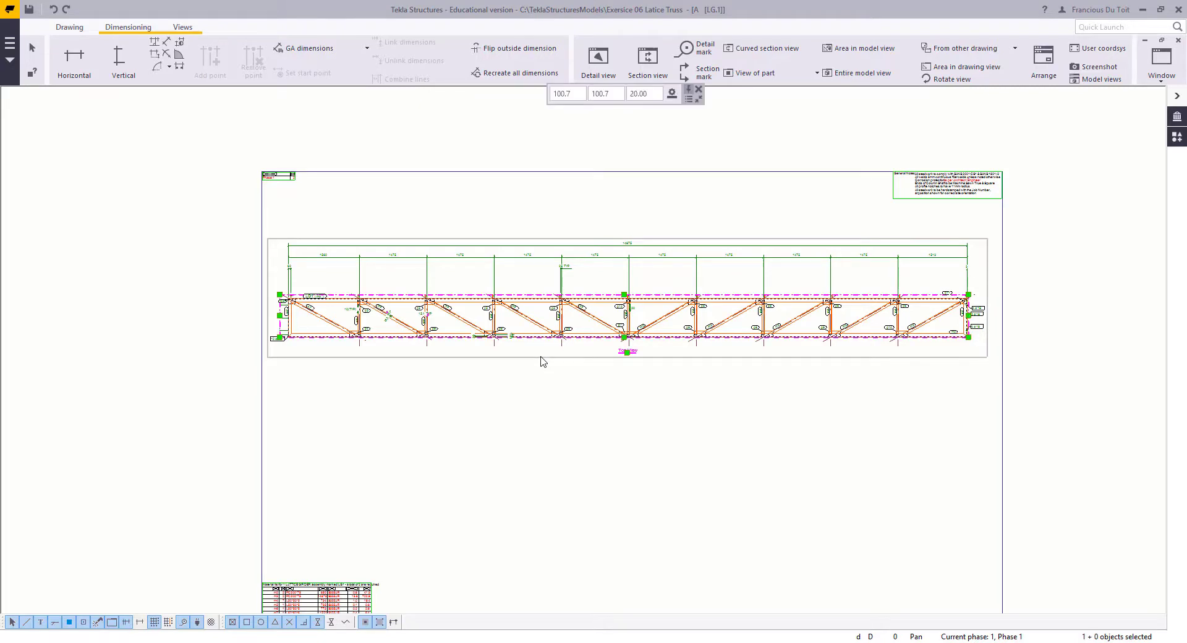
double_click(543, 361)
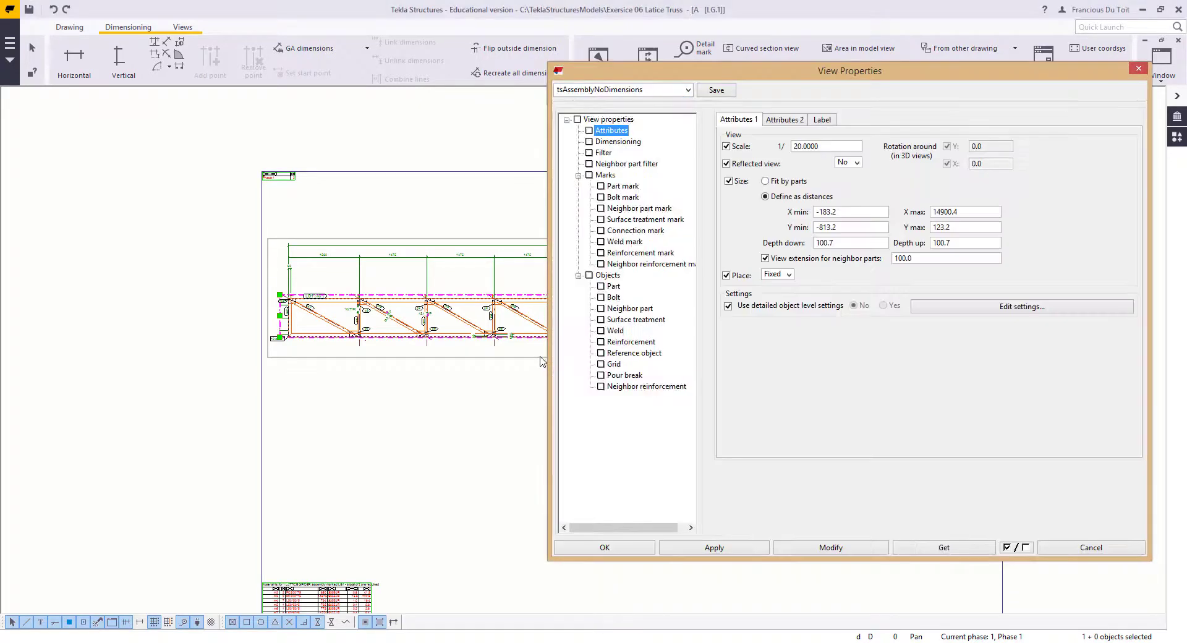
click(826, 147)
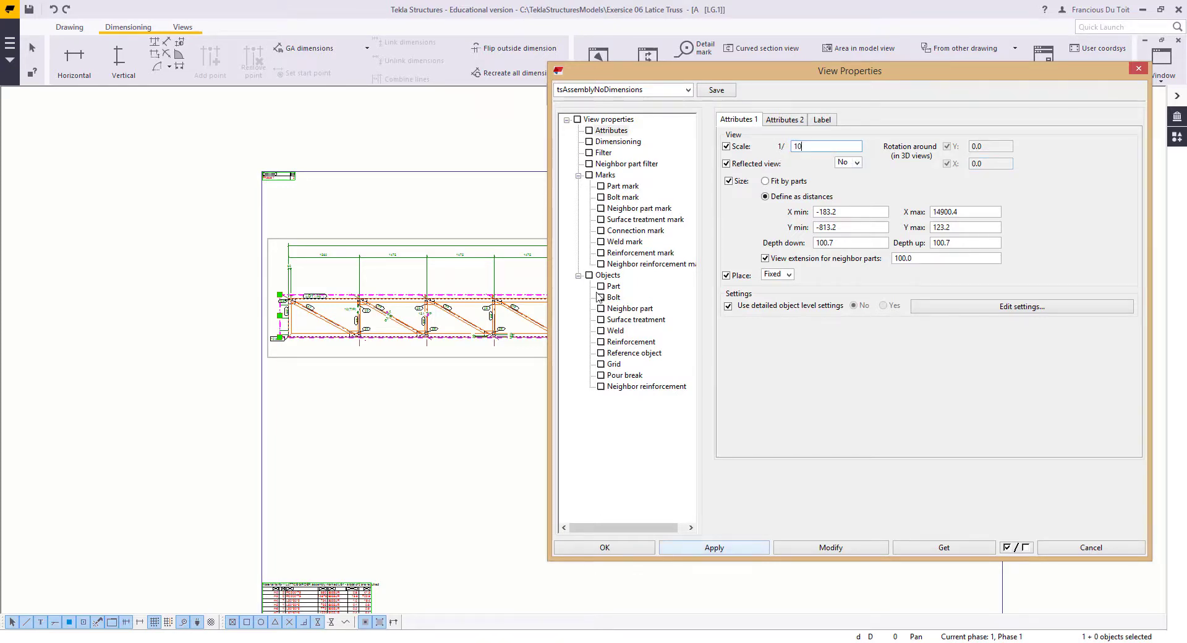
click(580, 124)
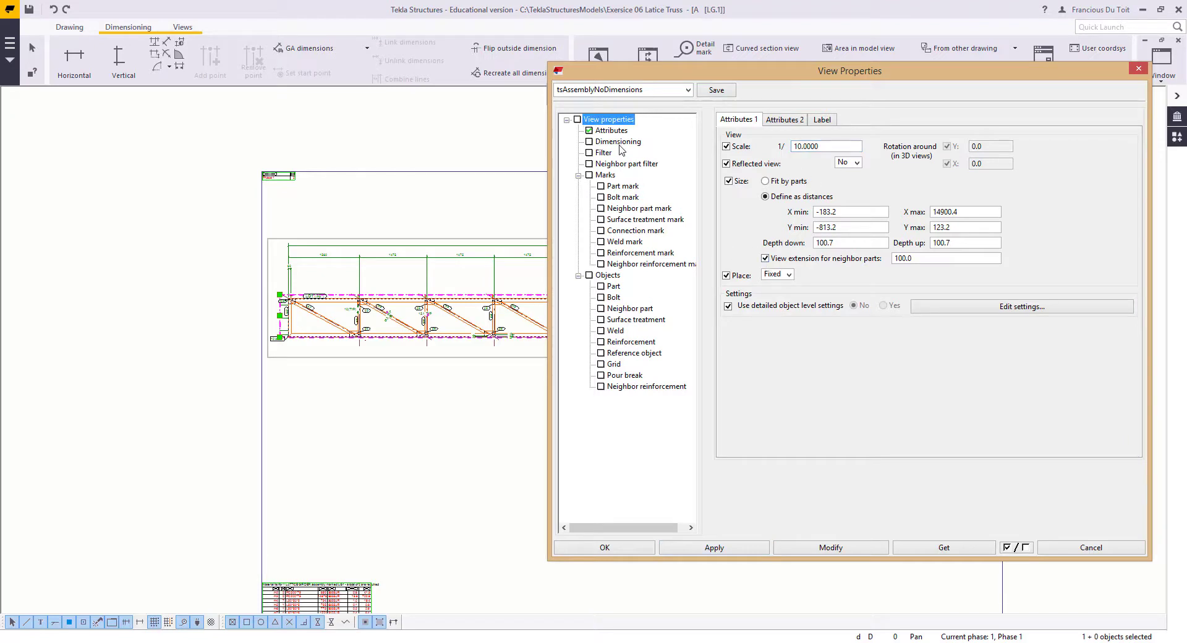
click(730, 548)
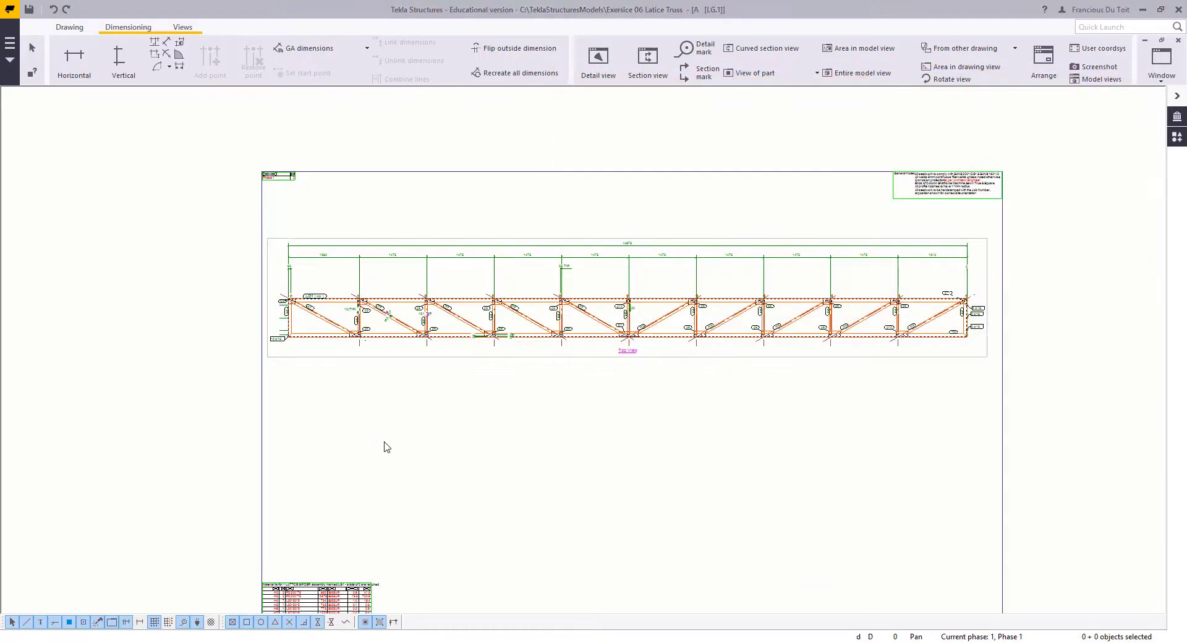
Step: Create a section view through the m2 end member at the truss's left end, looking along the truss, and place it below the top view
middle_drag(407, 438, 537, 421)
scroll(288, 231, up, 1)
click(182, 28)
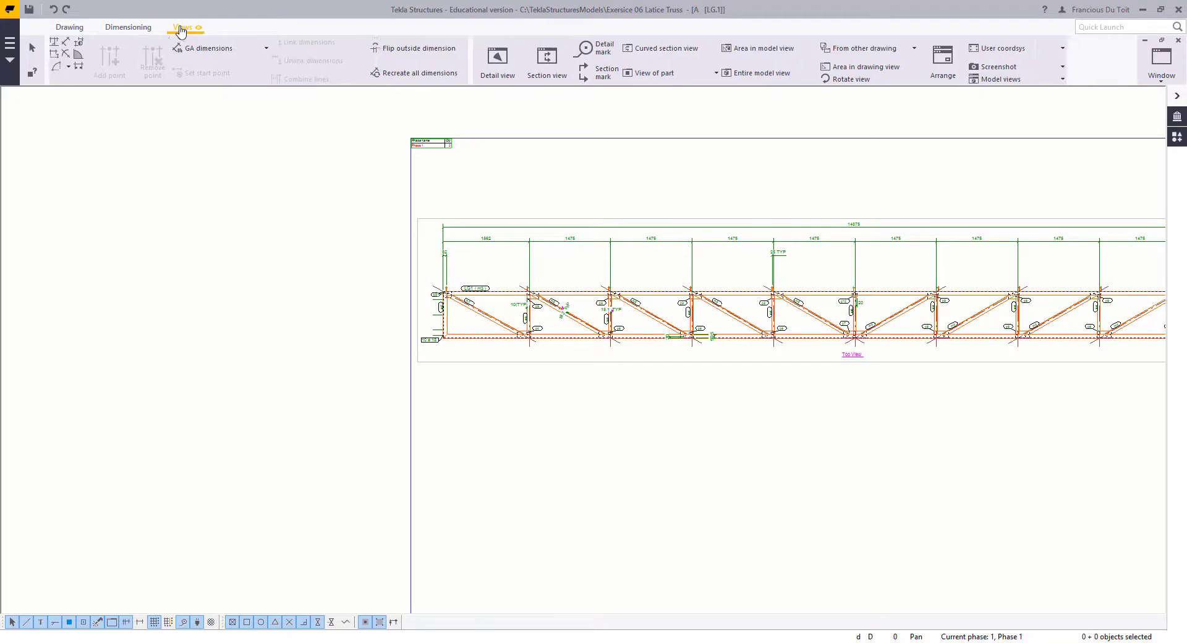
click(124, 61)
middle_drag(555, 394, 704, 422)
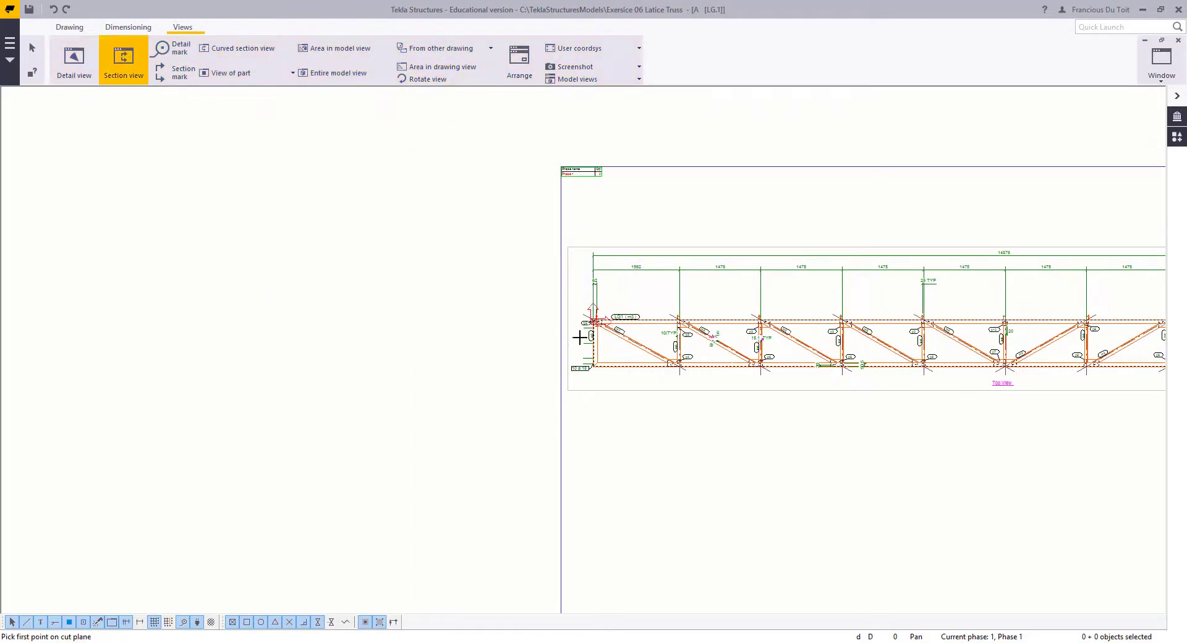
scroll(583, 333, up, 7)
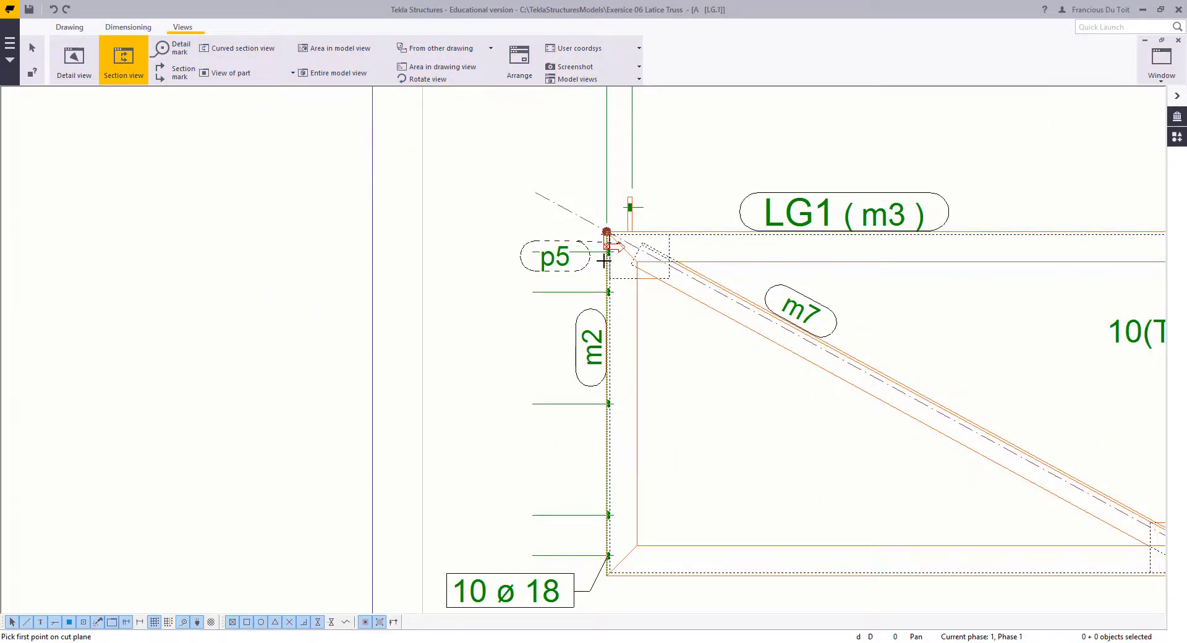
click(604, 261)
click(607, 234)
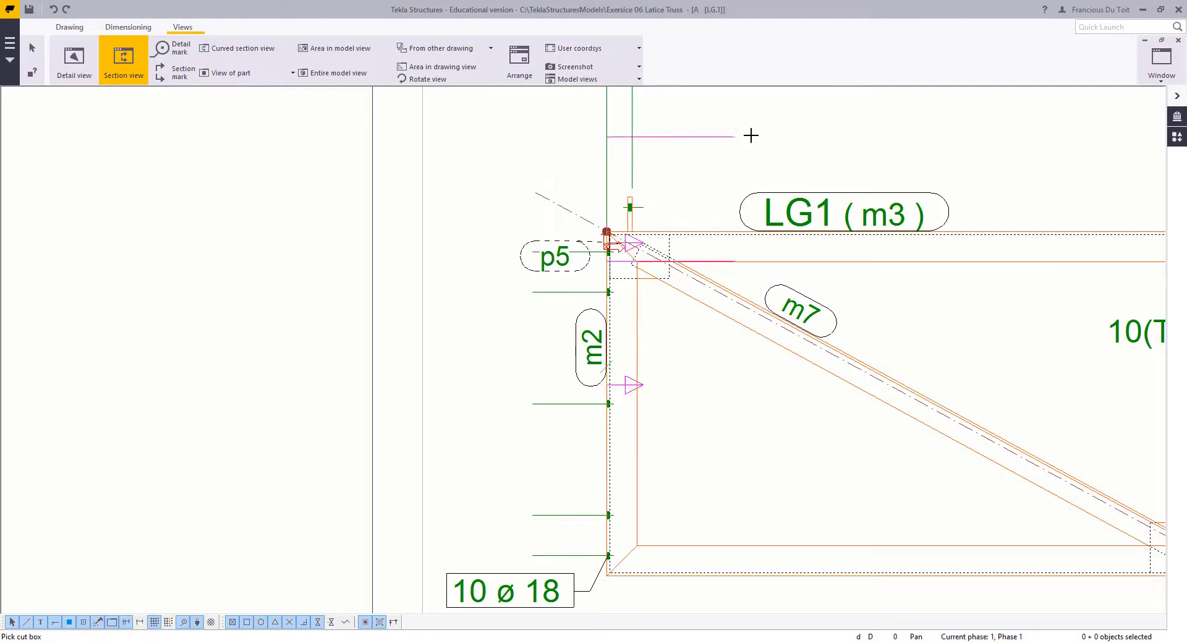
scroll(674, 192, down, 4)
click(599, 369)
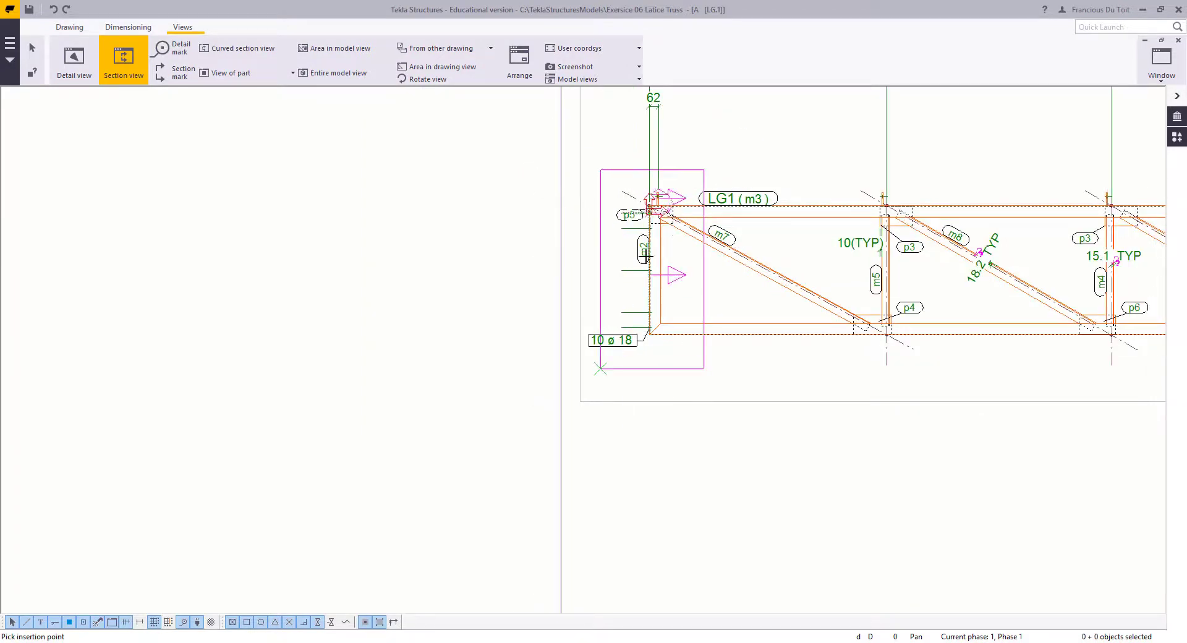
scroll(614, 318, down, 5)
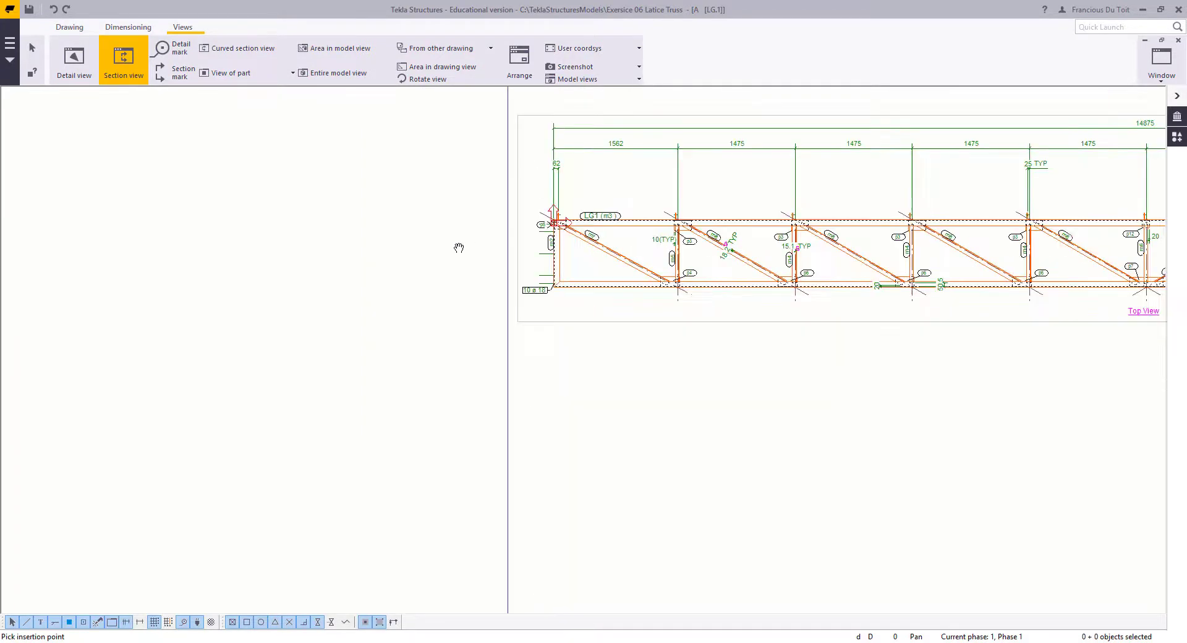
click(645, 421)
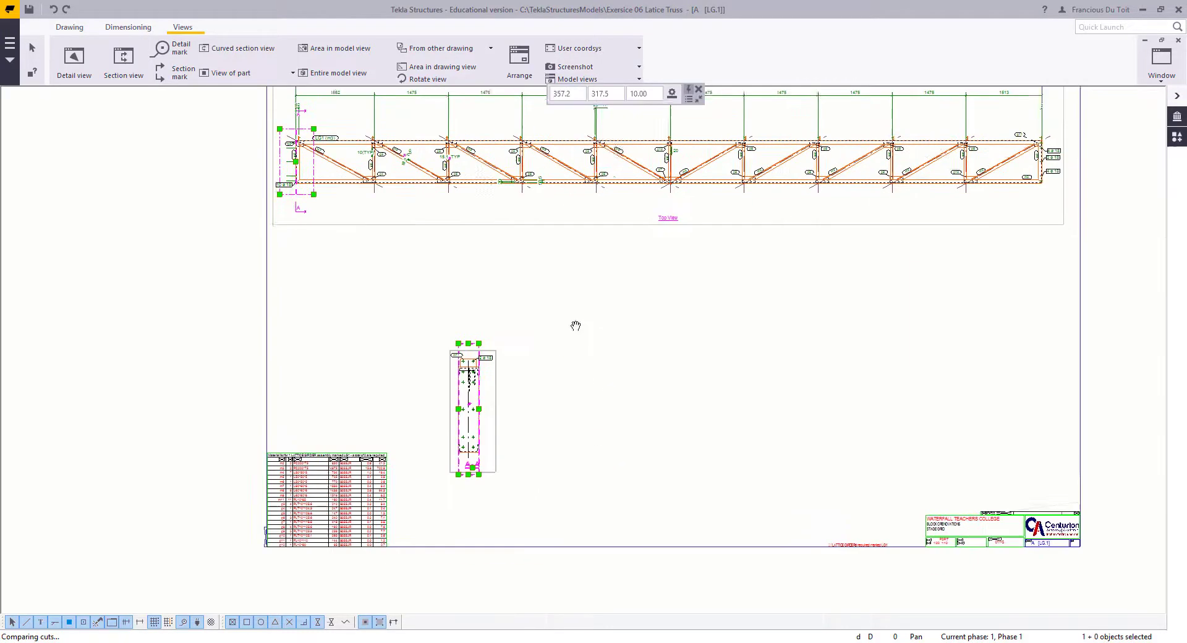
middle_drag(626, 347, 605, 381)
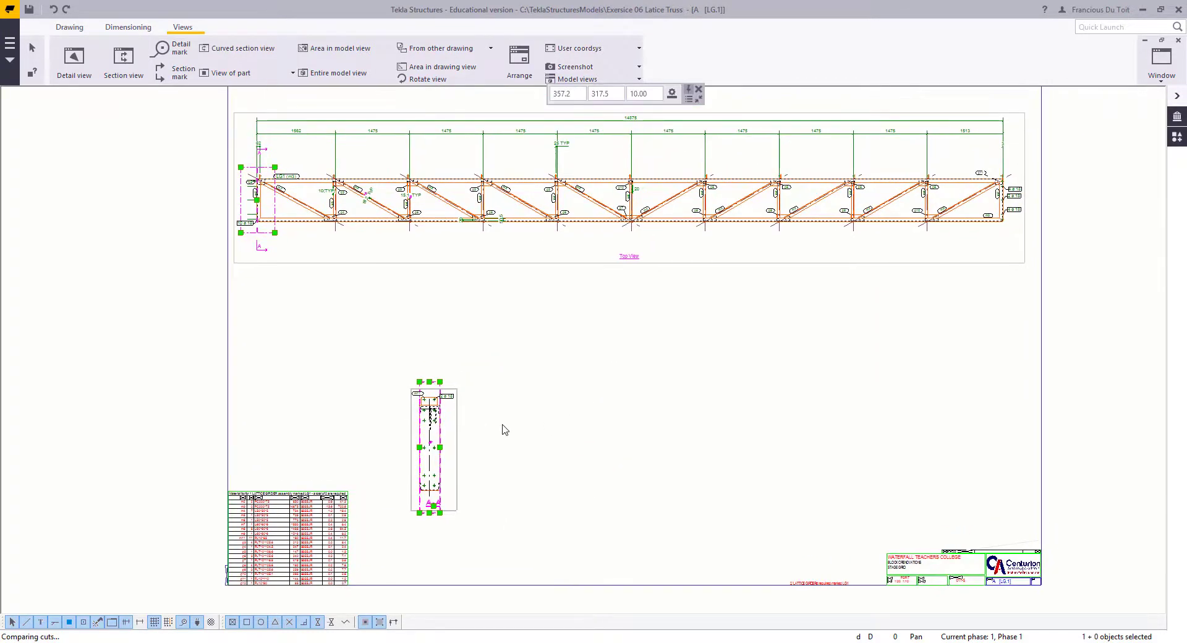
Step: Move the new section view slightly up and to the right on the sheet
click(475, 422)
click(457, 428)
drag(458, 428, 490, 402)
scroll(487, 395, up, 4)
scroll(629, 347, down, 3)
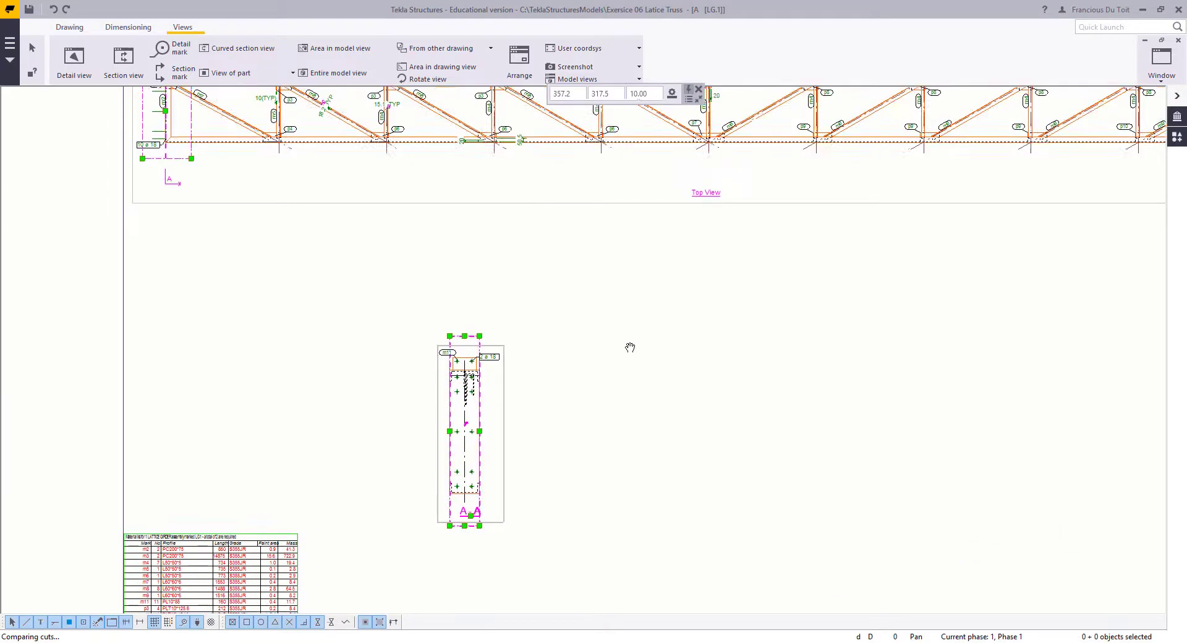
middle_drag(605, 400, 468, 423)
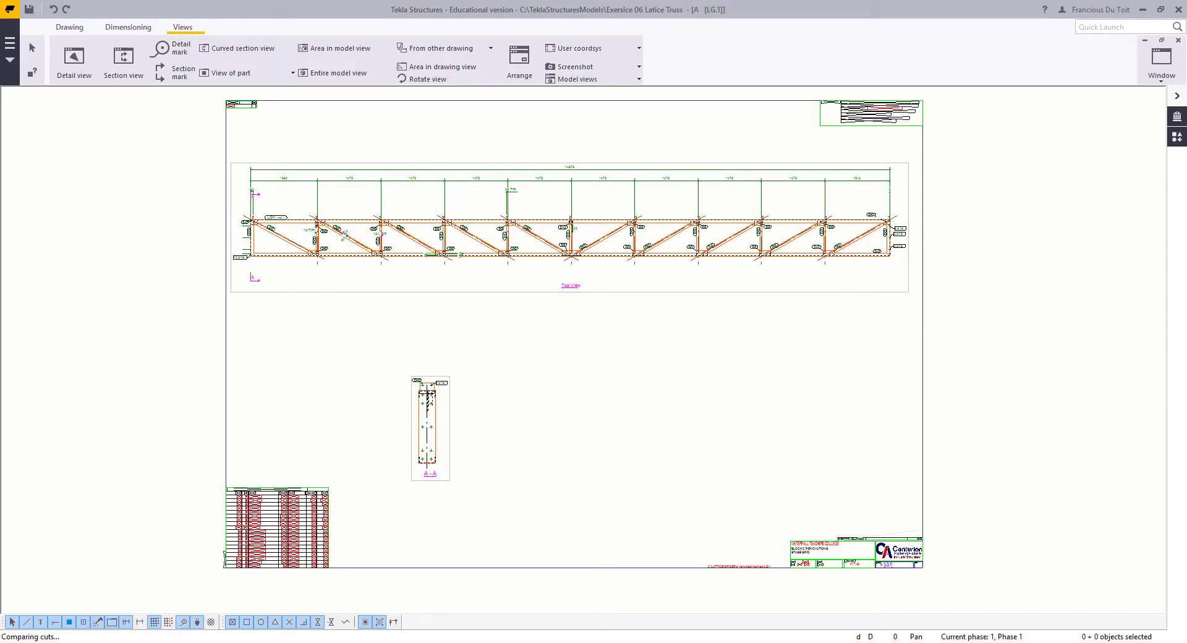
Step: Inspect the section symbol and bolt marks at both truss ends, and the bolt holes and marks in the new section view
scroll(557, 400, up, 5)
scroll(476, 234, up, 4)
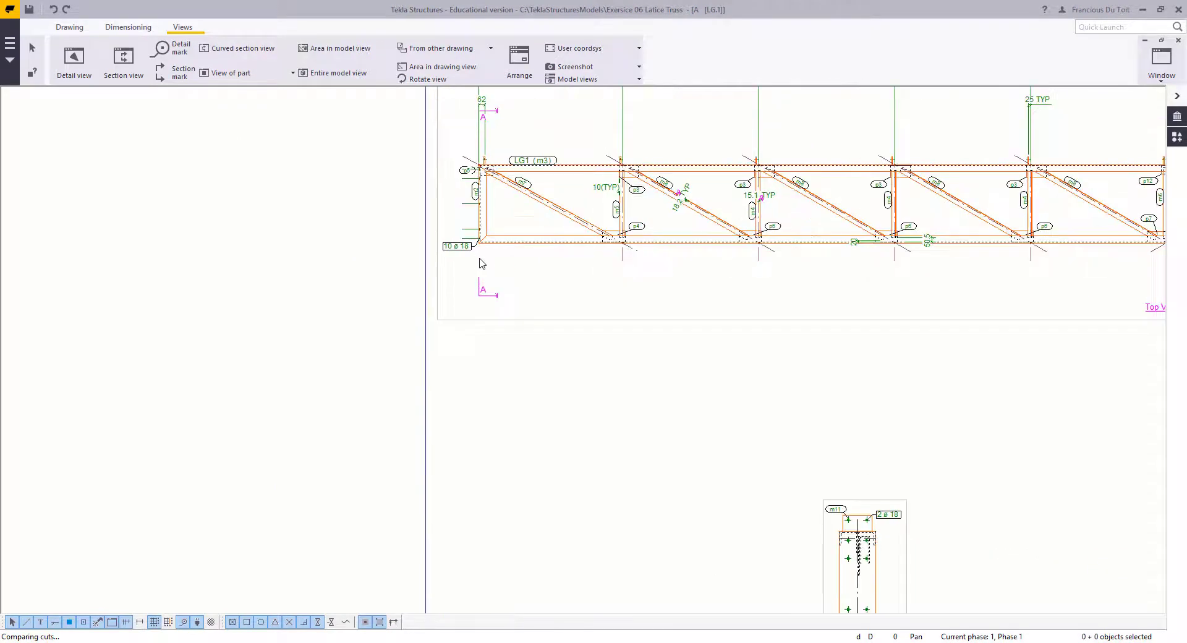
scroll(526, 283, down, 5)
middle_drag(736, 313, 355, 297)
middle_drag(814, 255, 673, 264)
scroll(847, 215, up, 5)
scroll(848, 215, down, 3)
middle_drag(946, 220, 891, 254)
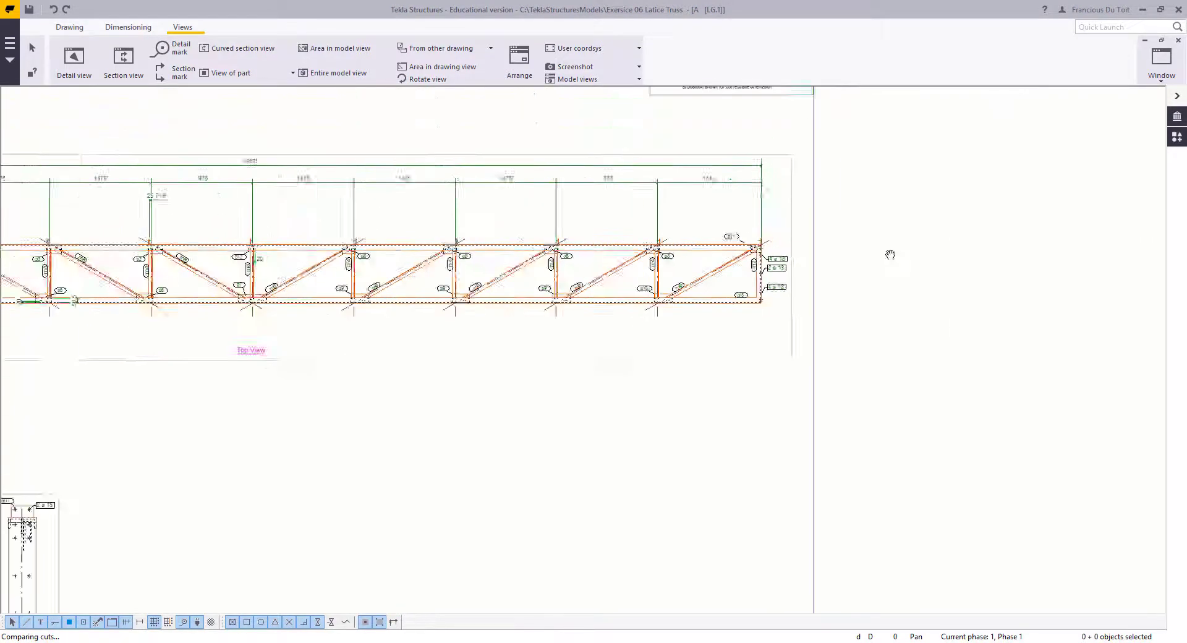
scroll(891, 255, down, 1)
mouse_move(272, 451)
middle_down()
mouse_move(824, 352)
mouse_move(961, 380)
middle_up()
scroll(915, 509, up, 5)
middle_drag(821, 482, 622, 441)
scroll(621, 451, up, 1)
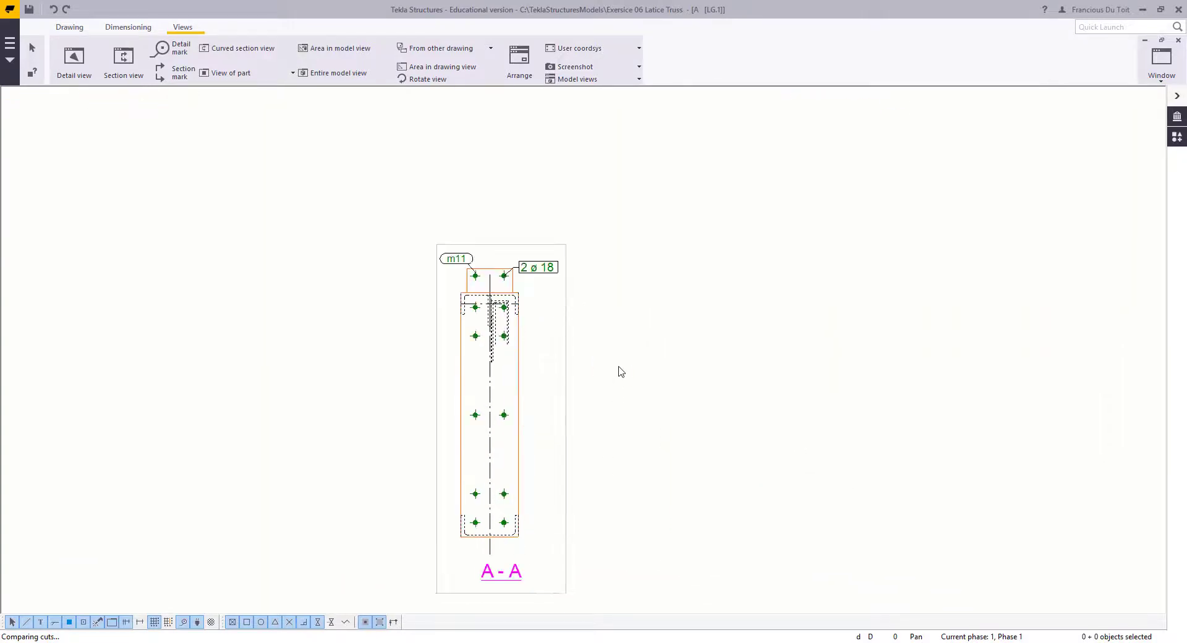
Step: Hide the dashed diagonal member behind the end member from section view A - A only
scroll(620, 365, down, 4)
middle_drag(623, 364, 532, 373)
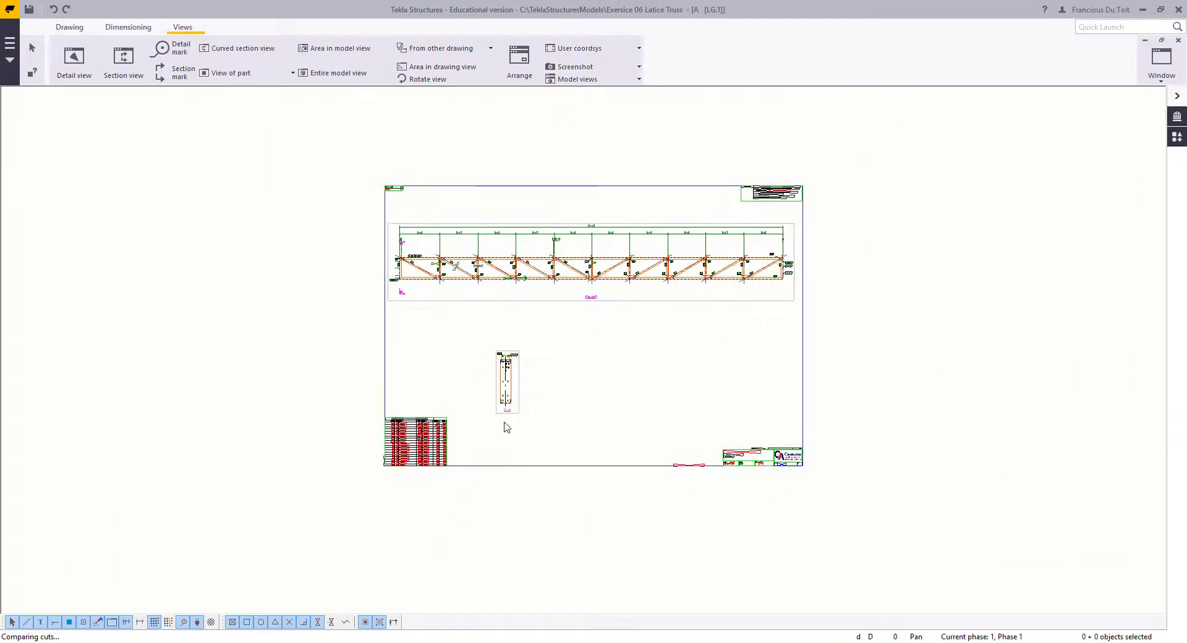
scroll(502, 384, up, 6)
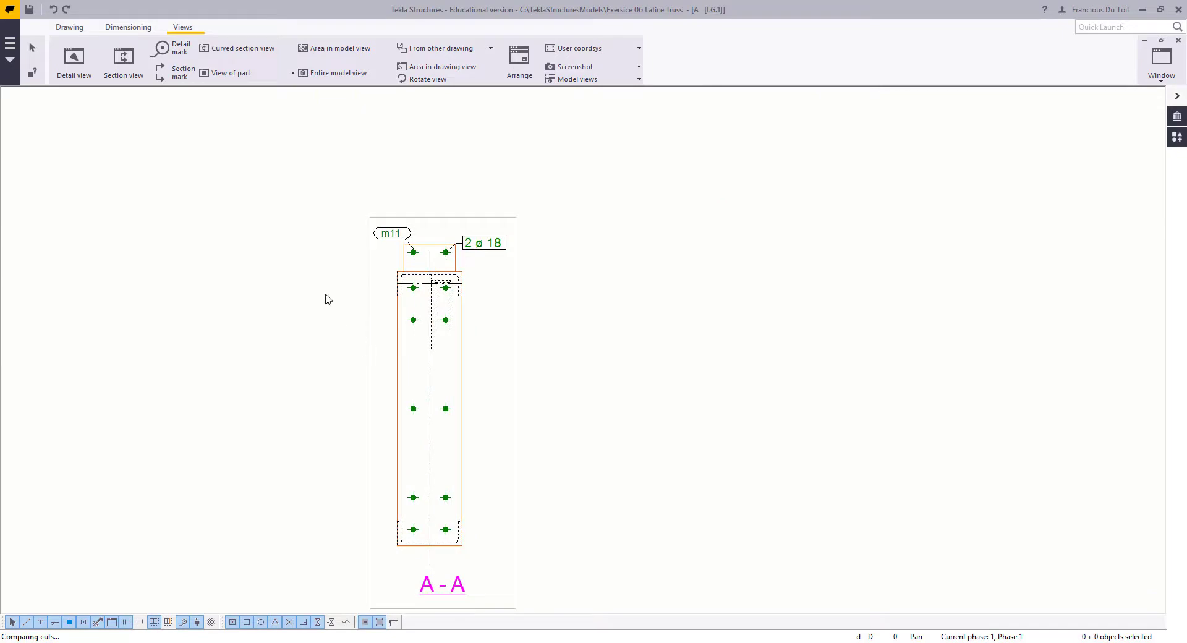
scroll(272, 285, up, 1)
scroll(435, 277, up, 2)
middle_drag(421, 329, 499, 350)
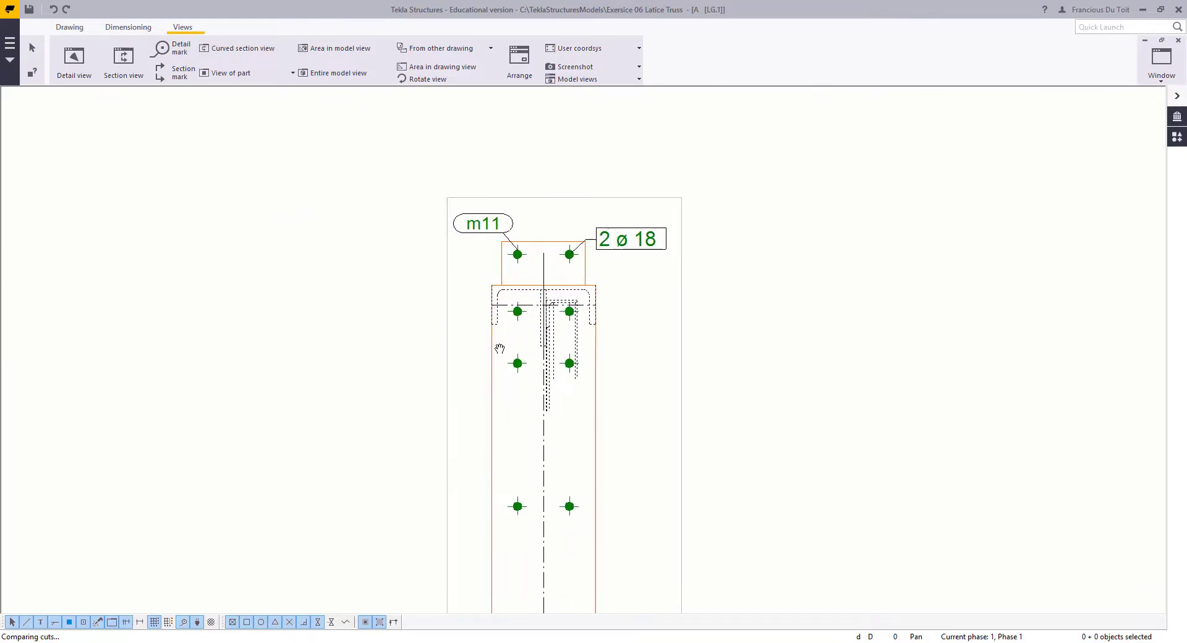
scroll(591, 336, up, 2)
scroll(520, 320, up, 1)
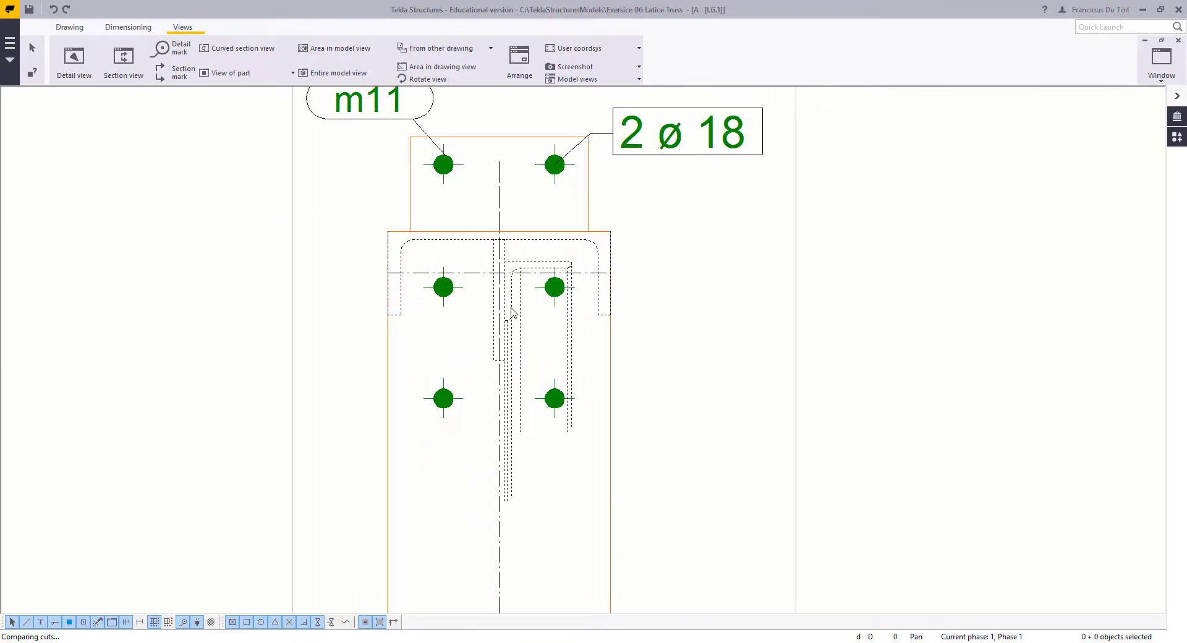
click(511, 311)
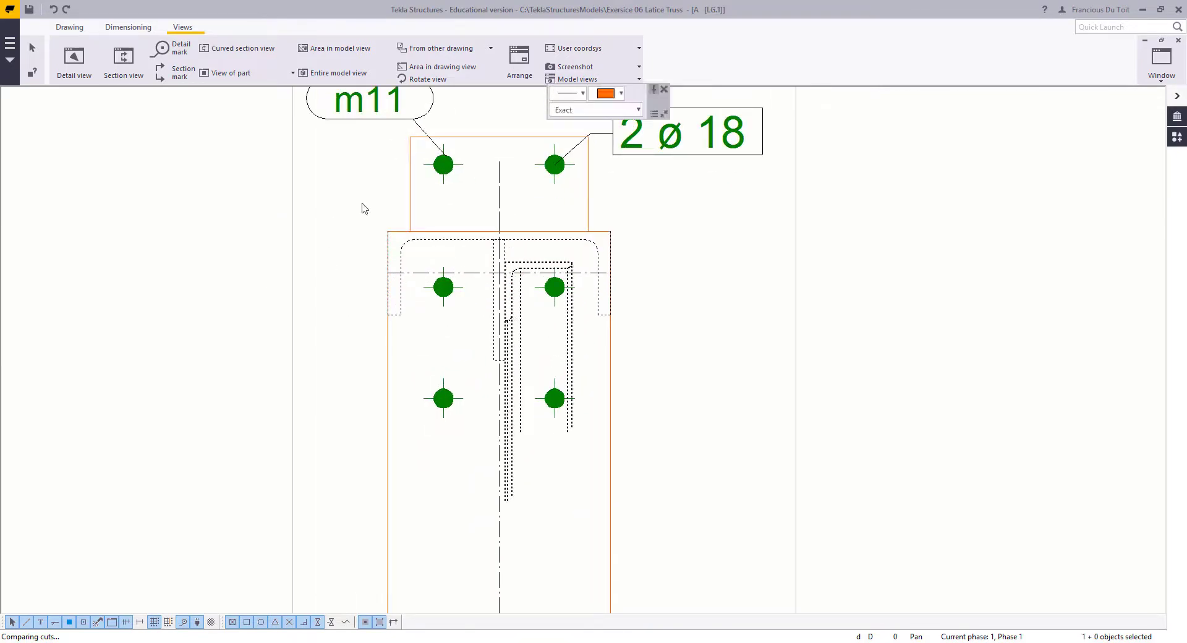
right_click(508, 355)
mouse_move(577, 498)
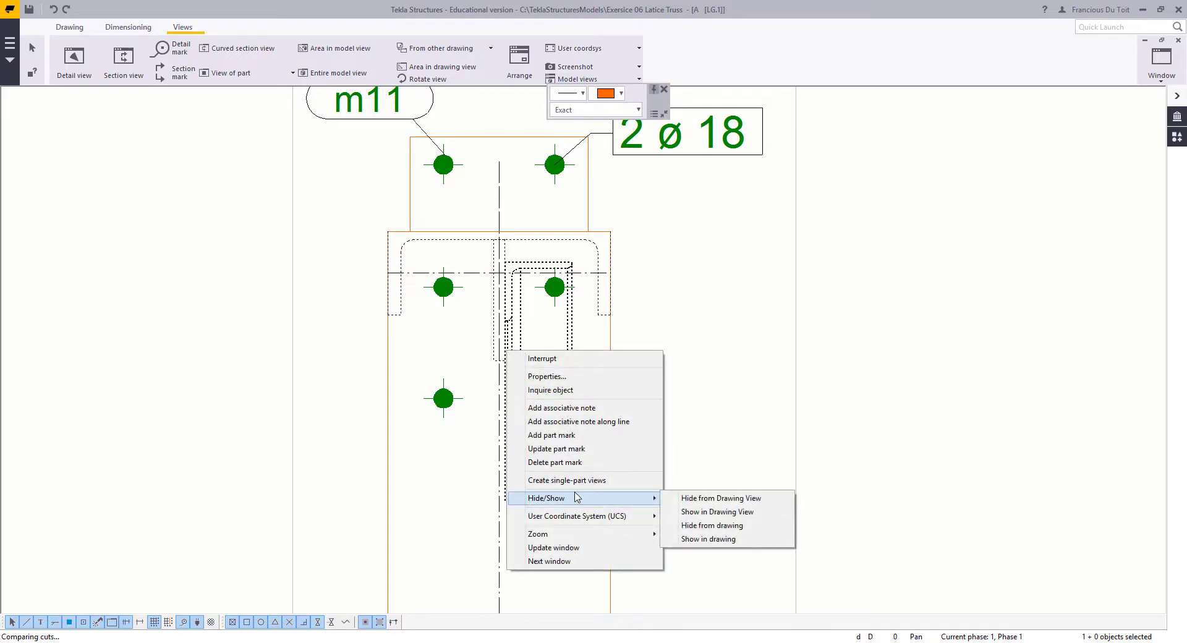
click(721, 499)
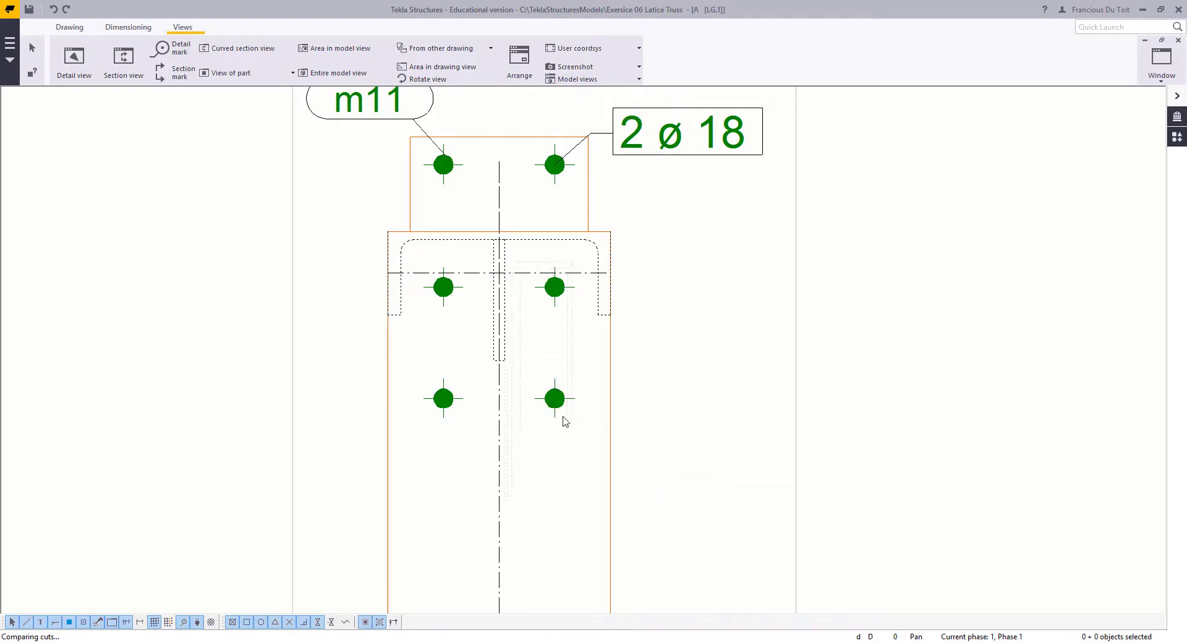
Step: Turn on own hidden lines for the end member in section A - A and apply the change
scroll(577, 370, down, 3)
middle_drag(577, 370, 594, 294)
middle_drag(618, 387, 649, 339)
scroll(599, 278, up, 5)
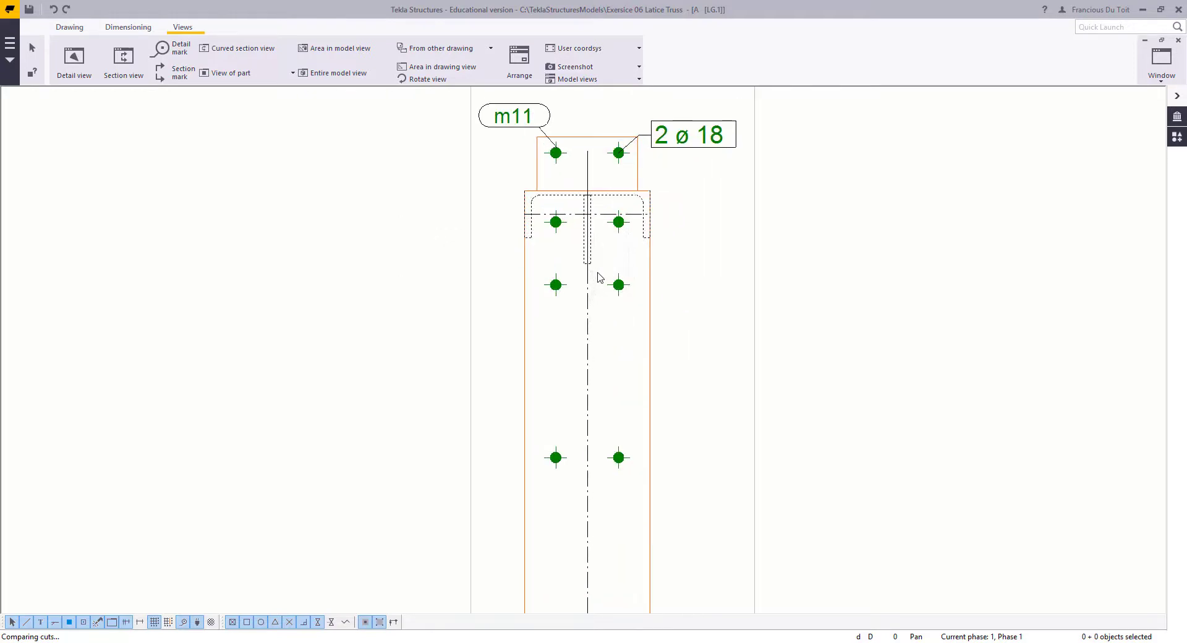
click(650, 277)
click(713, 271)
scroll(510, 293, down, 2)
mouse_move(448, 290)
middle_down()
mouse_move(373, 285)
mouse_move(506, 287)
middle_up()
scroll(426, 288, down, 2)
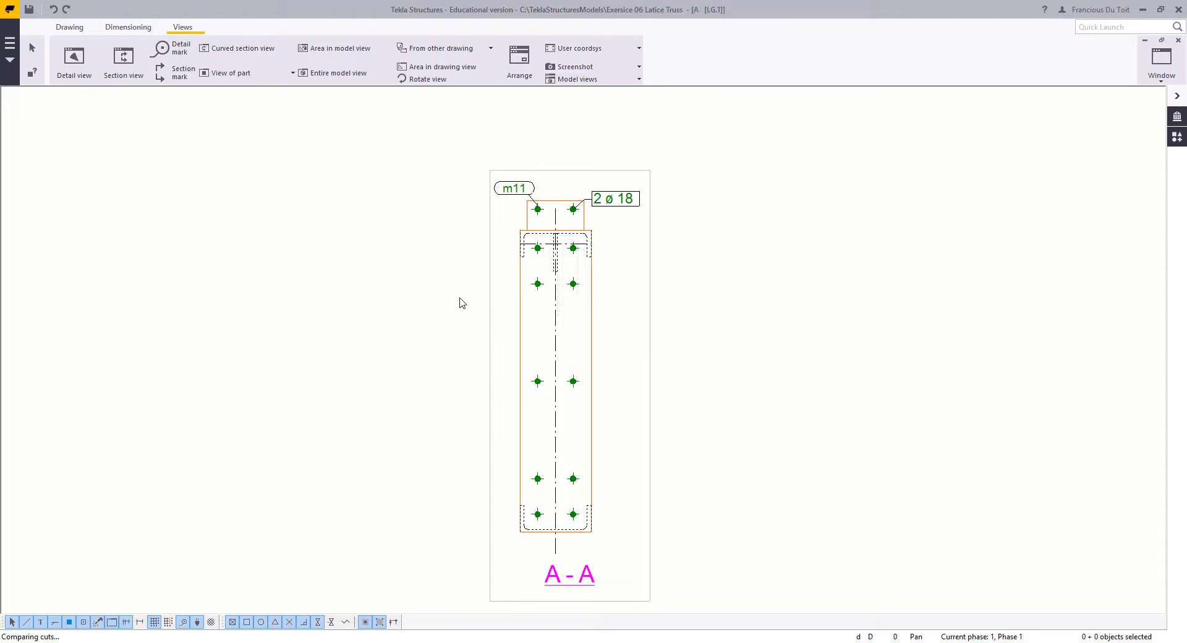
double_click(521, 316)
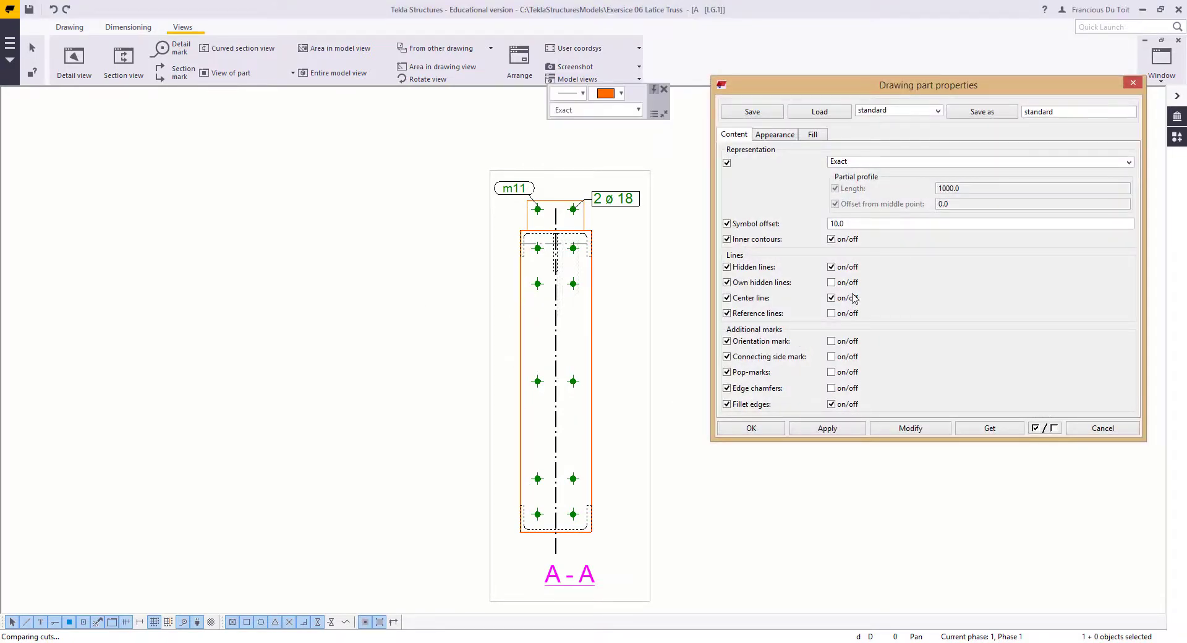
click(903, 428)
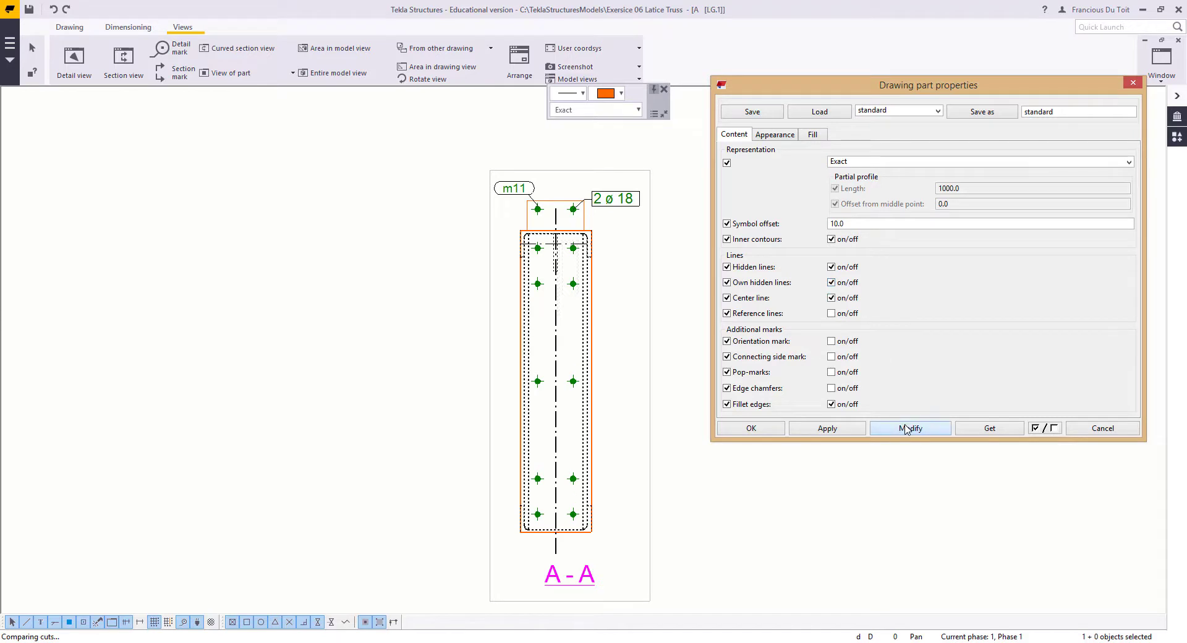
Step: Turn off fillet edges for the same end member, apply the change and close its part properties
scroll(570, 330, up, 3)
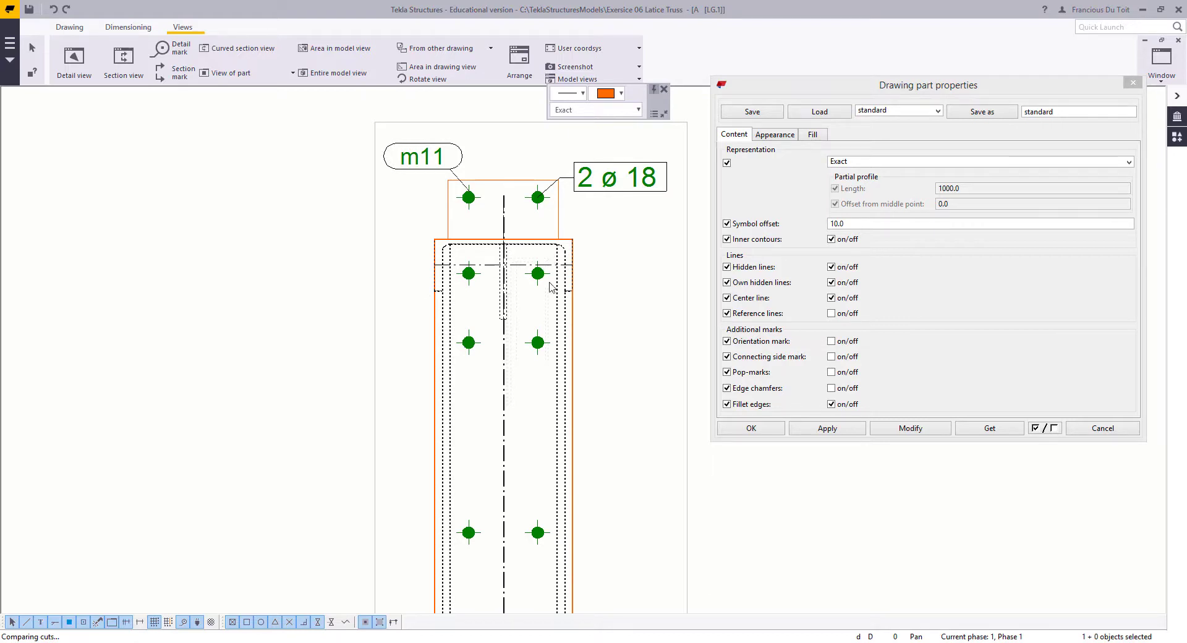
click(844, 406)
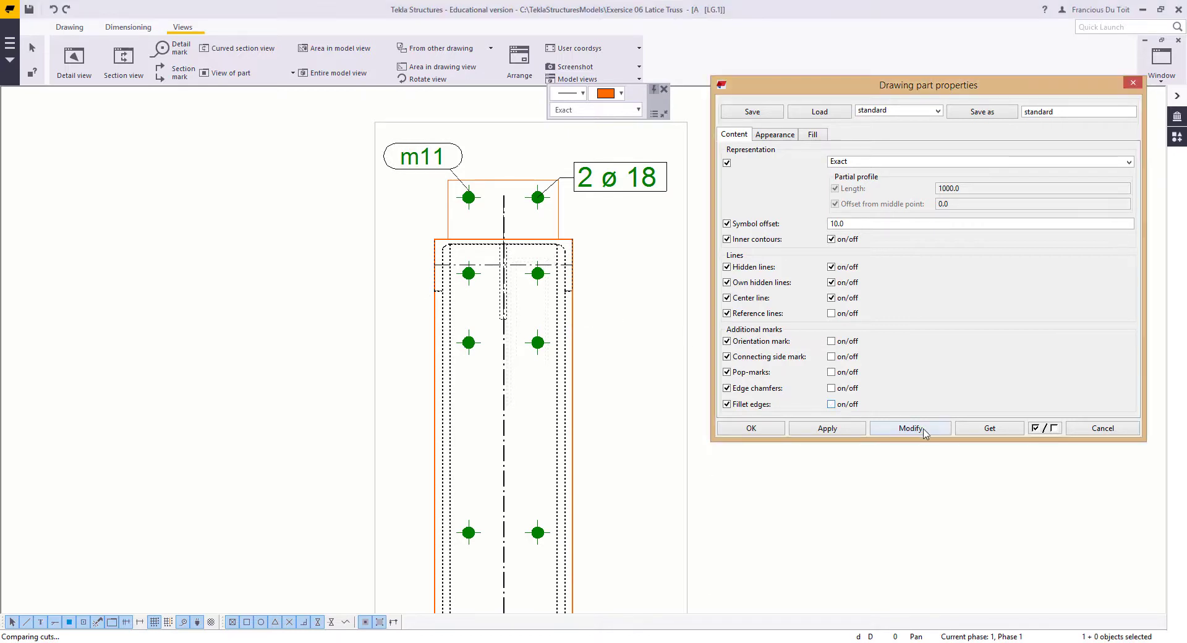
click(911, 428)
click(564, 259)
scroll(587, 306, down, 2)
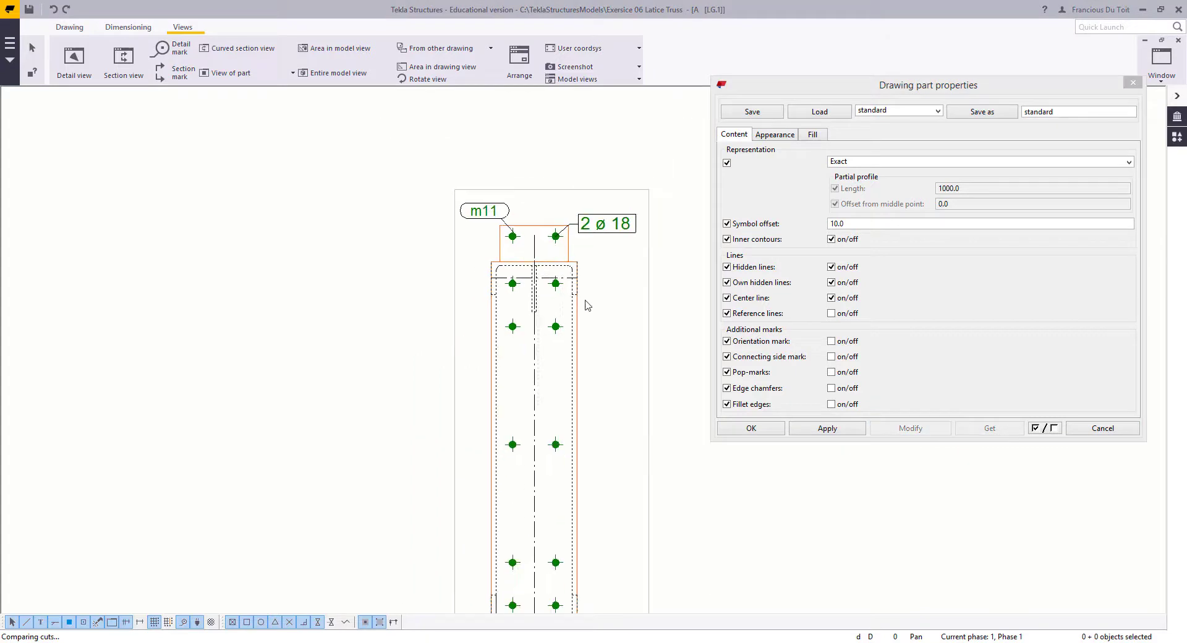
middle_drag(536, 360, 542, 302)
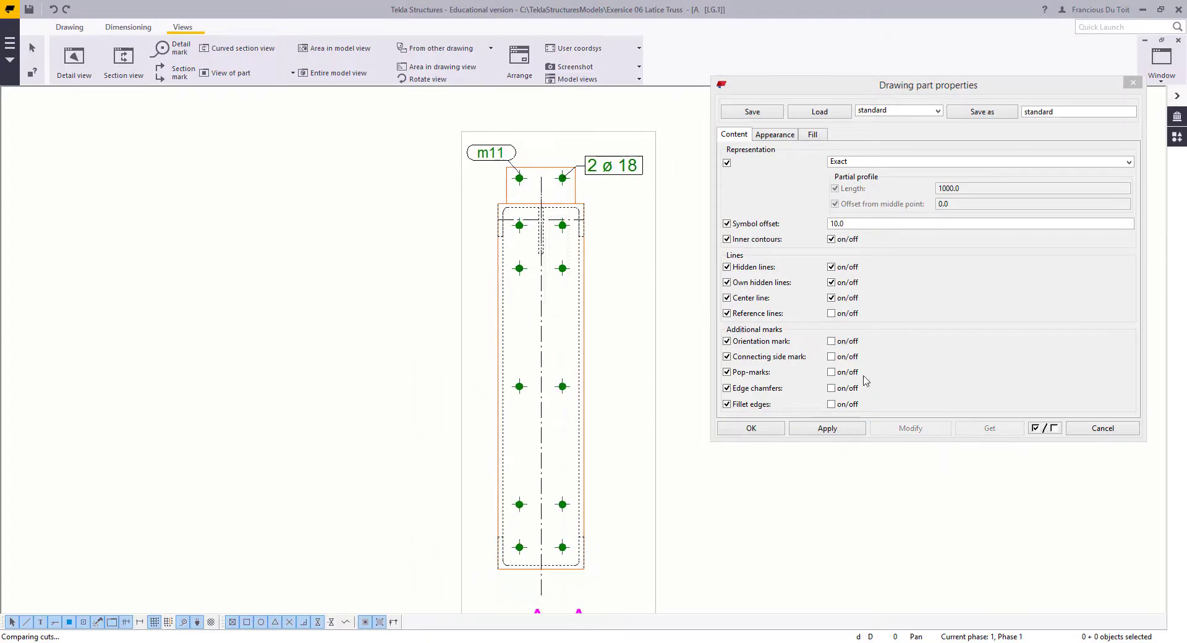
click(1102, 427)
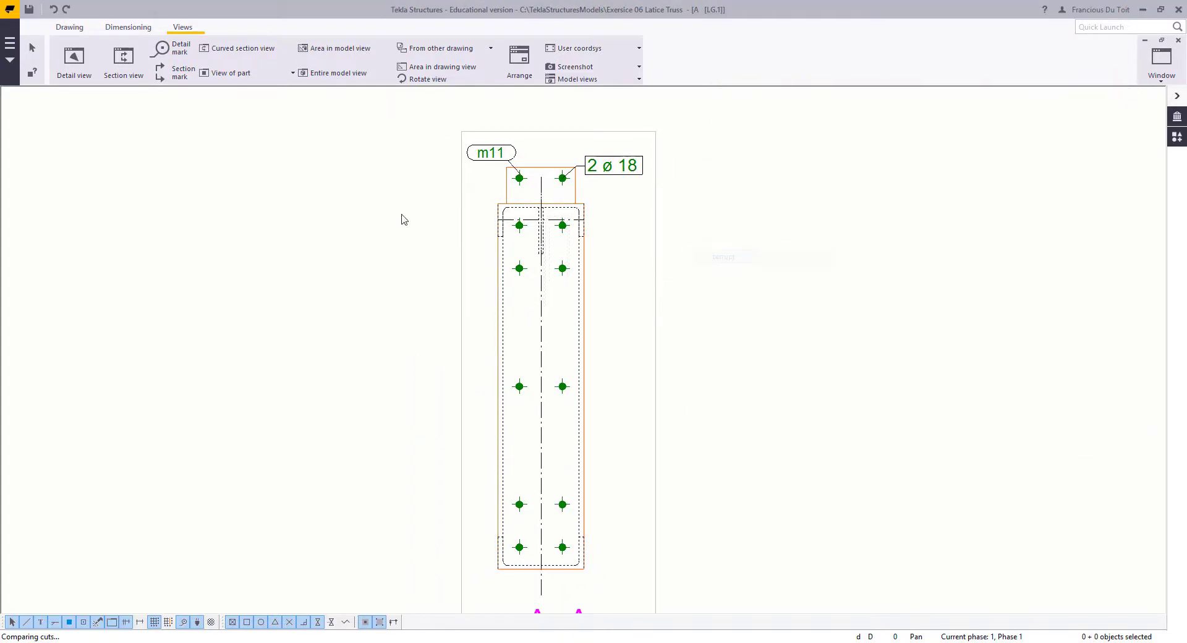
Step: Add a vertical overall dimension to the end member in section A - A, placed well outside its left edge
scroll(641, 267, up, 2)
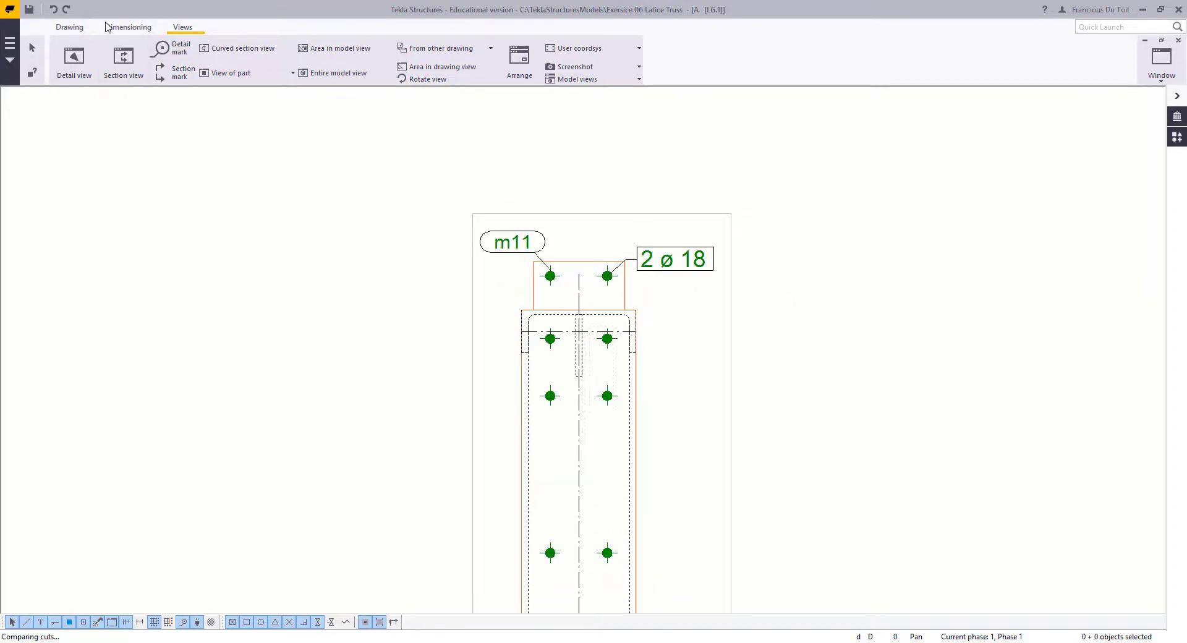
click(128, 27)
click(120, 59)
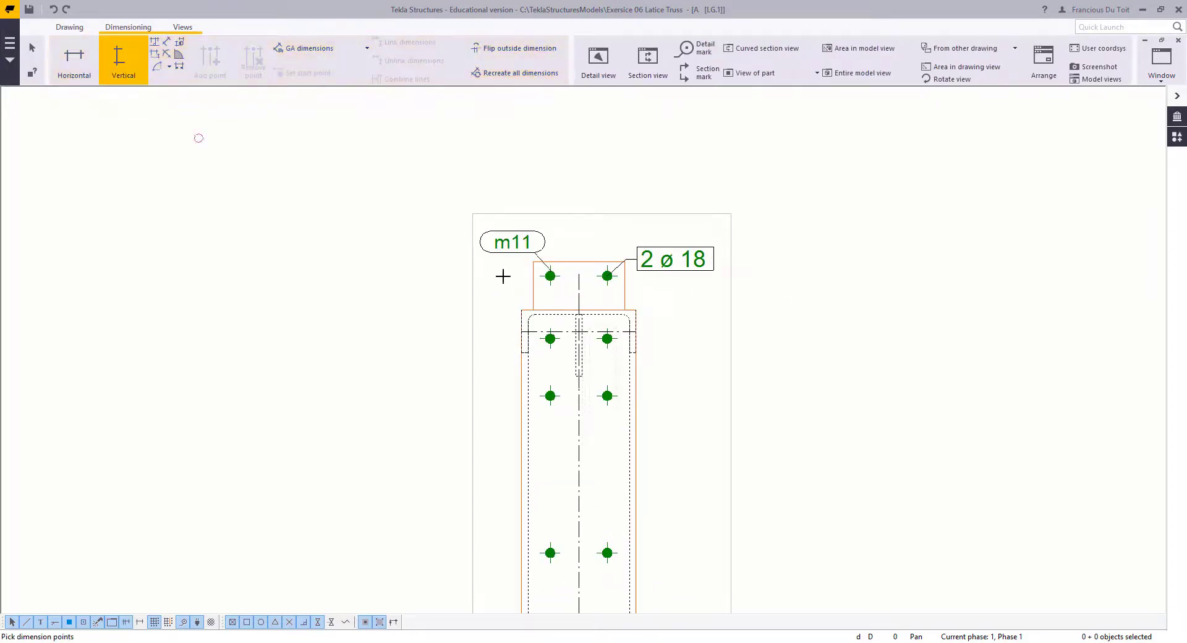
click(519, 312)
scroll(593, 440, down, 2)
middle_drag(593, 440, 629, 179)
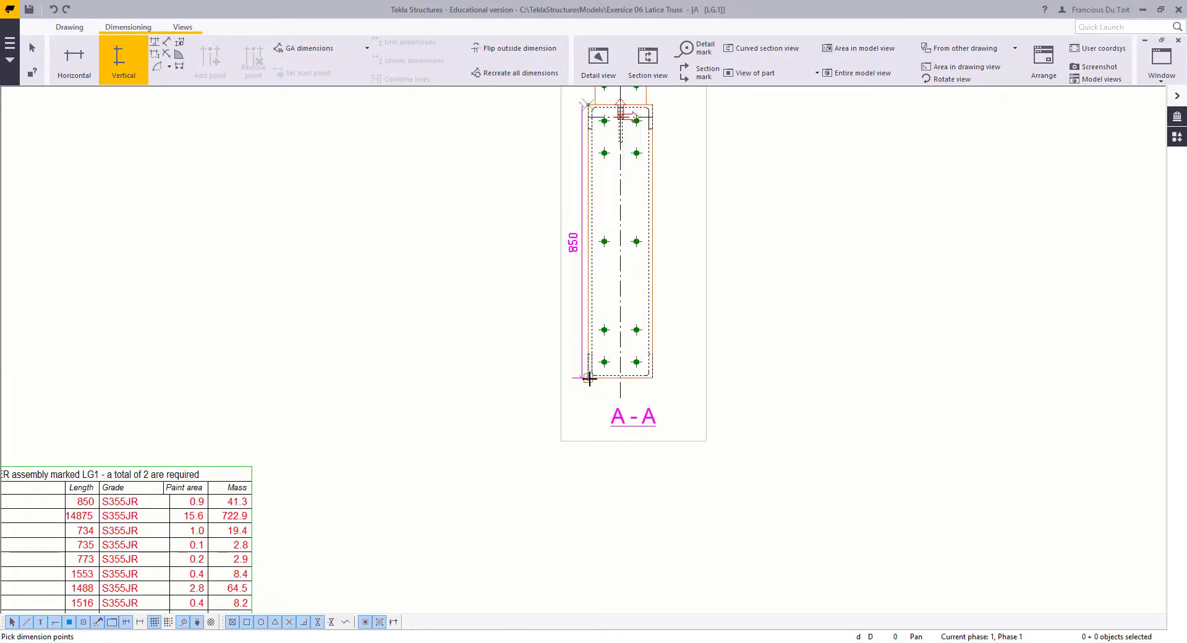
click(587, 378)
click(460, 391)
Step: Add a vertical dimension chain from the end member's top edge through its left bolt holes to the bottom edge, inside the overall dimension
scroll(583, 172, up, 2)
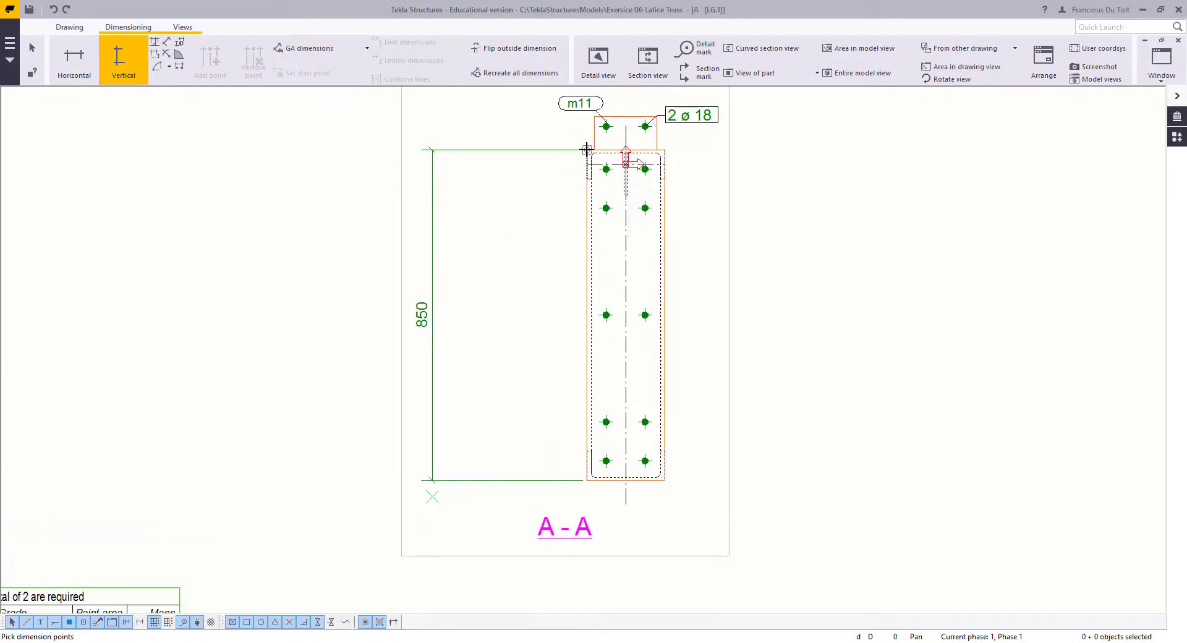
click(606, 207)
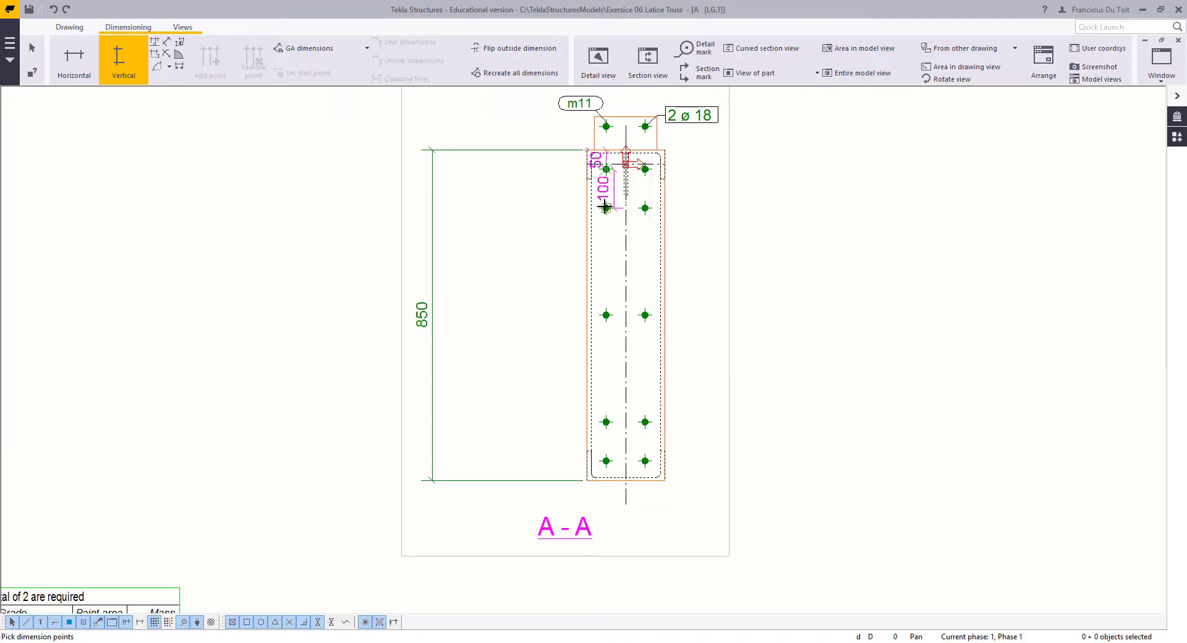
click(606, 315)
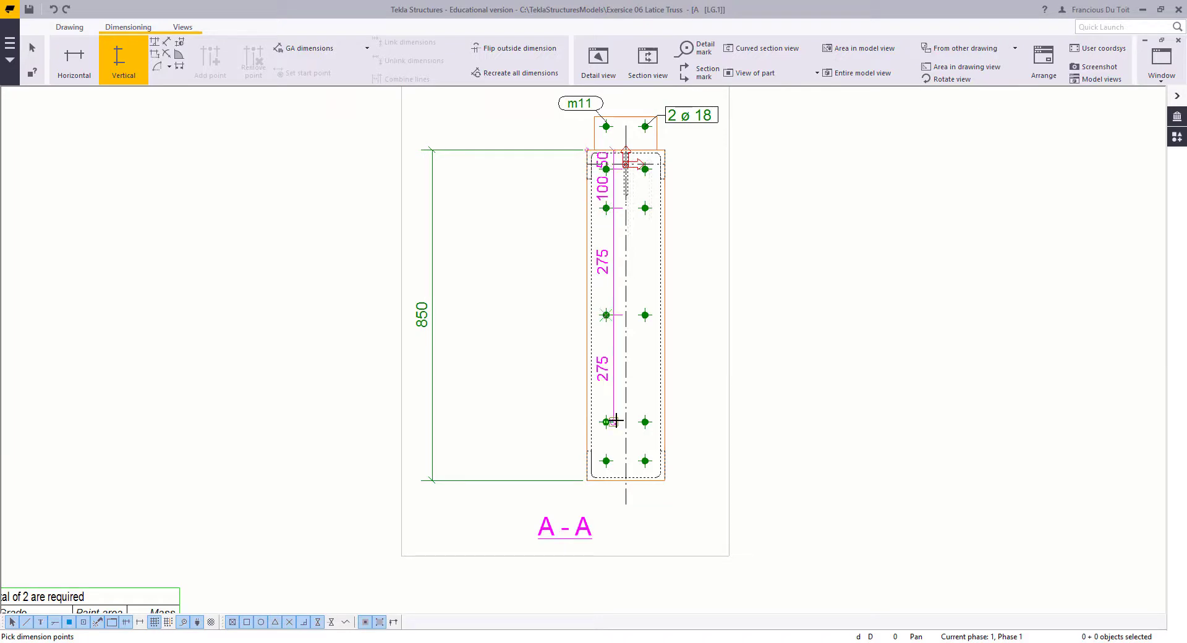
click(606, 422)
click(606, 461)
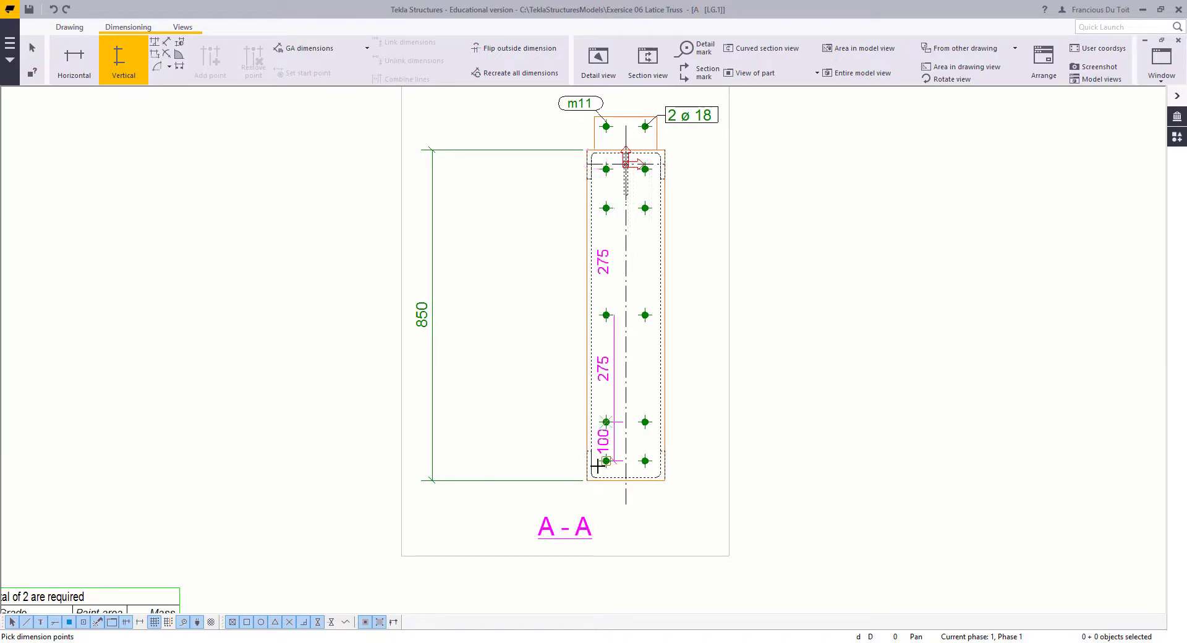
click(585, 479)
middle_click(577, 477)
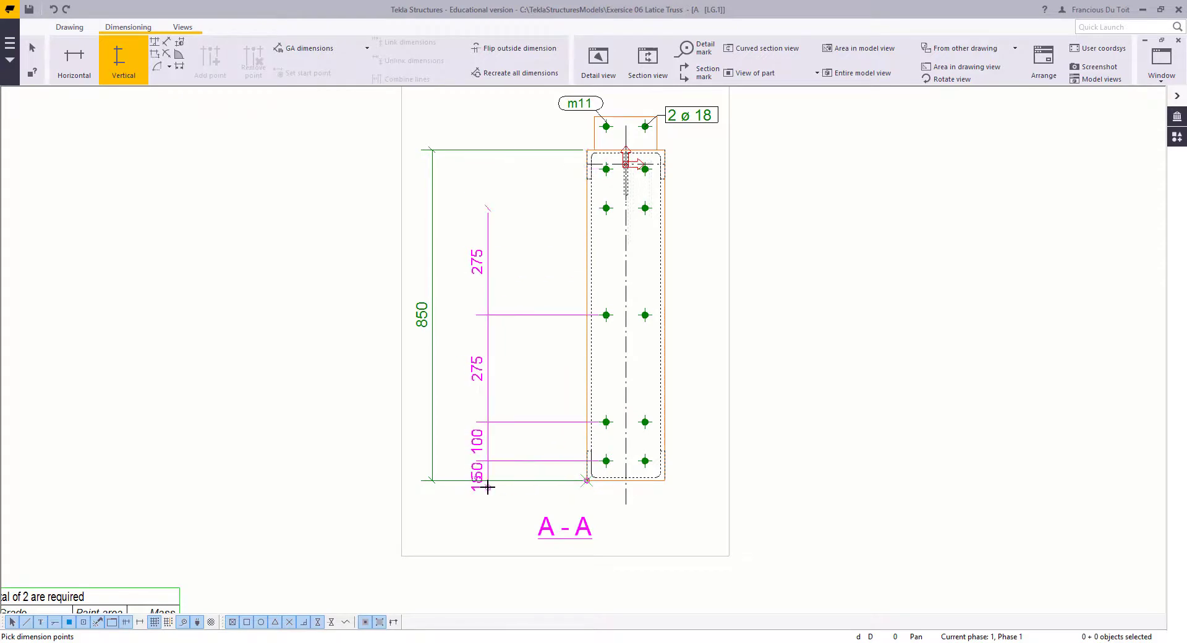
click(488, 485)
key(Escape)
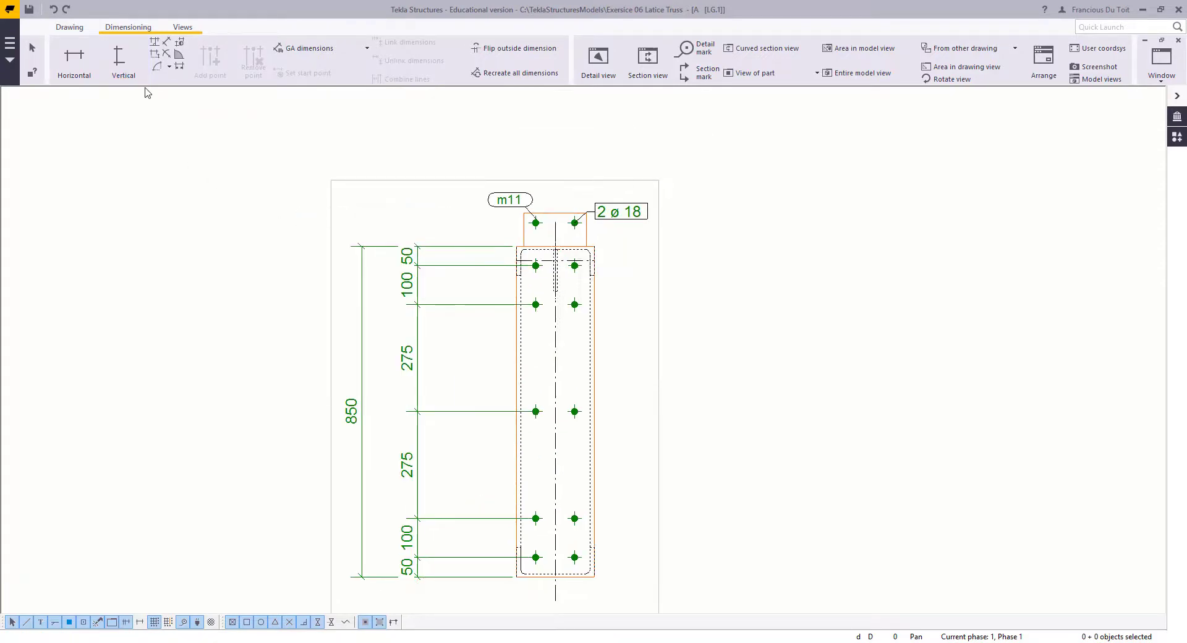
Step: Begin a horizontal dimension at the centre line, level with the top pair of bolt holes in section A - A
click(74, 59)
scroll(535, 276, up, 2)
click(560, 266)
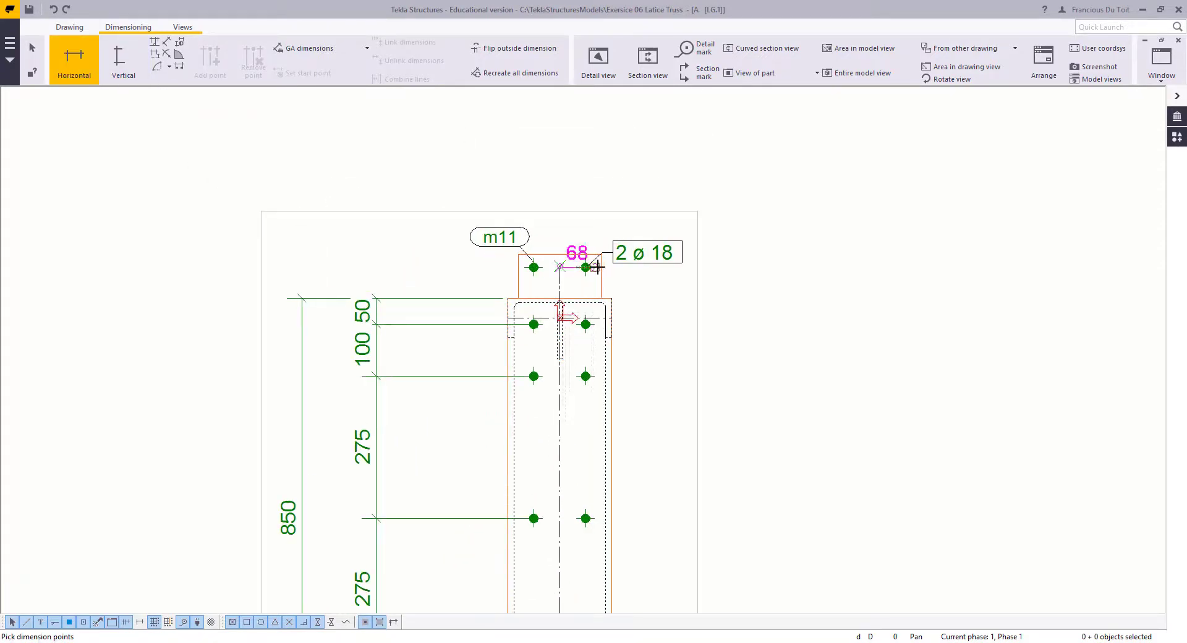
Step: Dimension both holes of the top plate horizontally from the centreline in section A-A, placing the dimension above the plate
click(586, 267)
click(536, 266)
middle_click(535, 266)
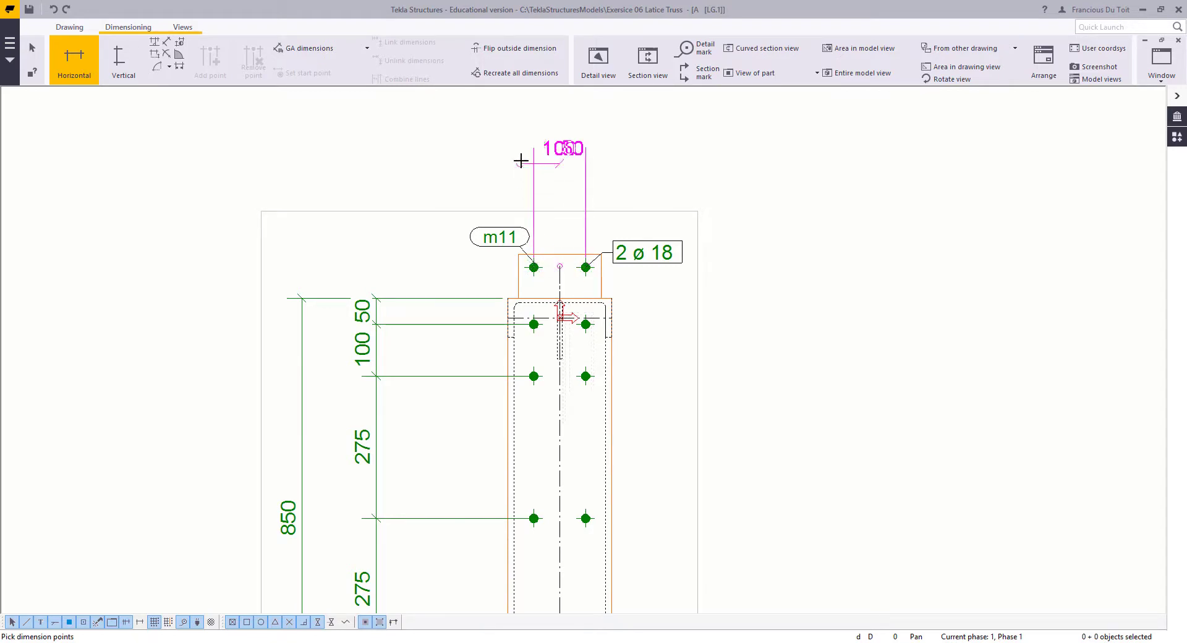
click(522, 157)
scroll(514, 301, down, 1)
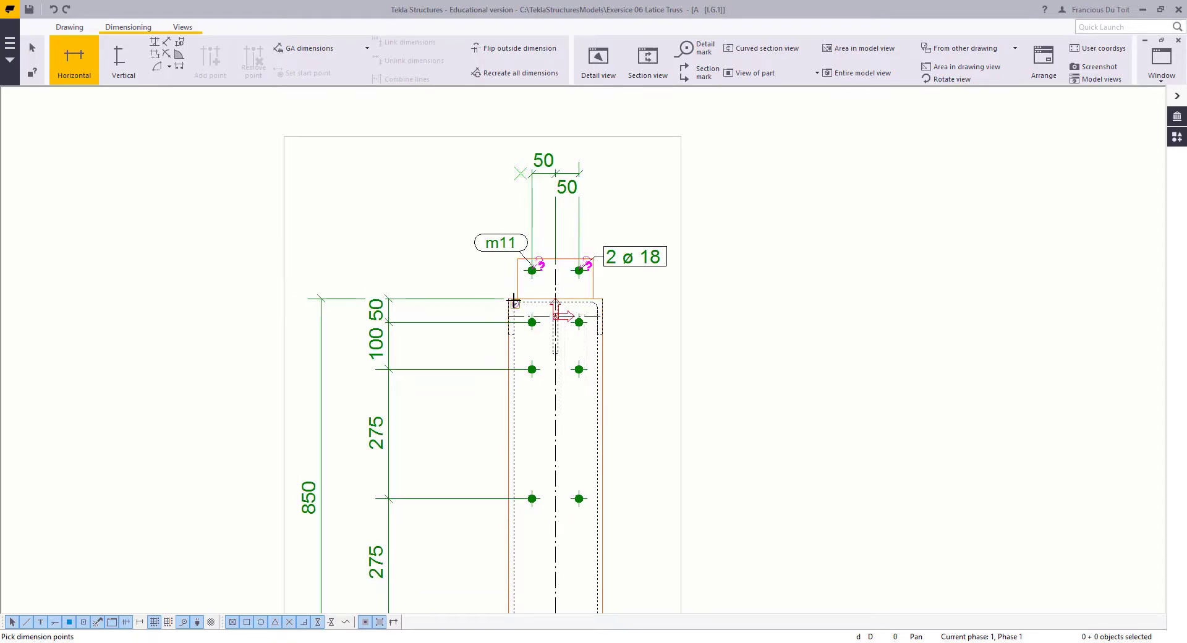
key(Escape)
scroll(597, 229, down, 2)
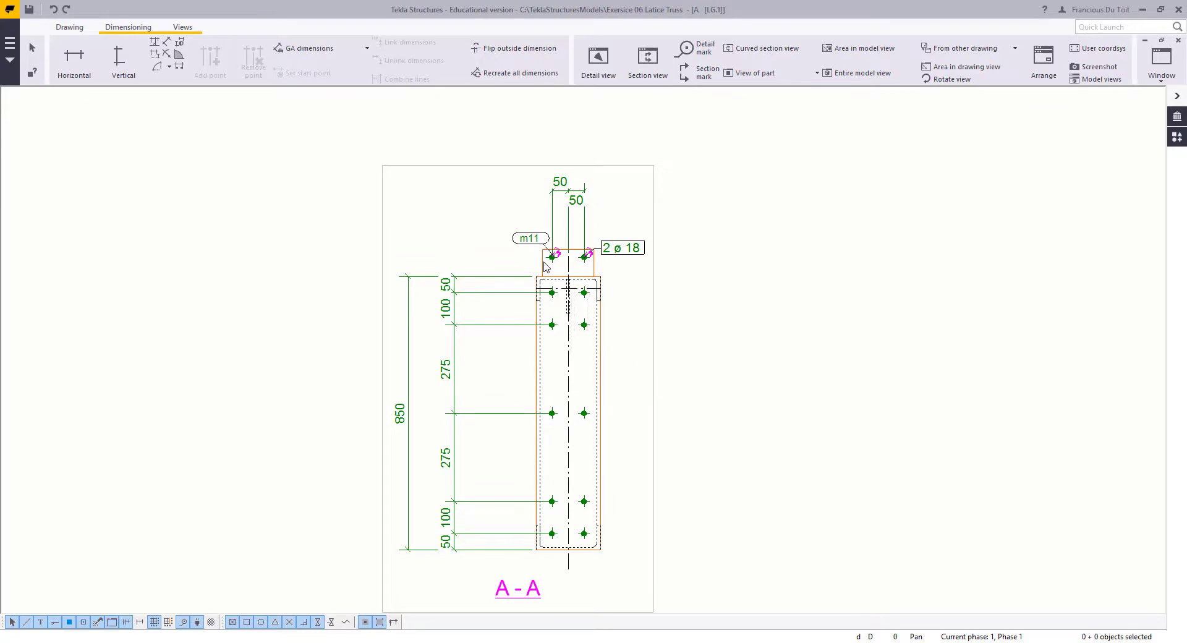
Step: Move the m11 part mark and the 2 ø 18 bolt mark in section A-A outward, away from the top plate
scroll(547, 259, up, 2)
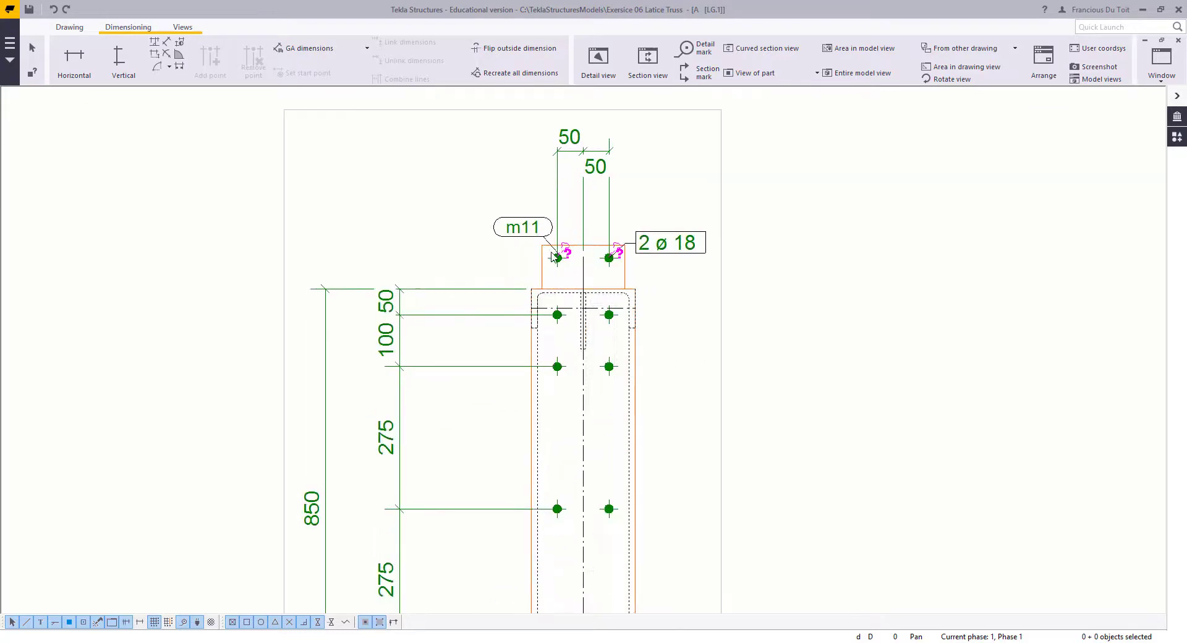
click(512, 228)
drag(512, 229, 498, 227)
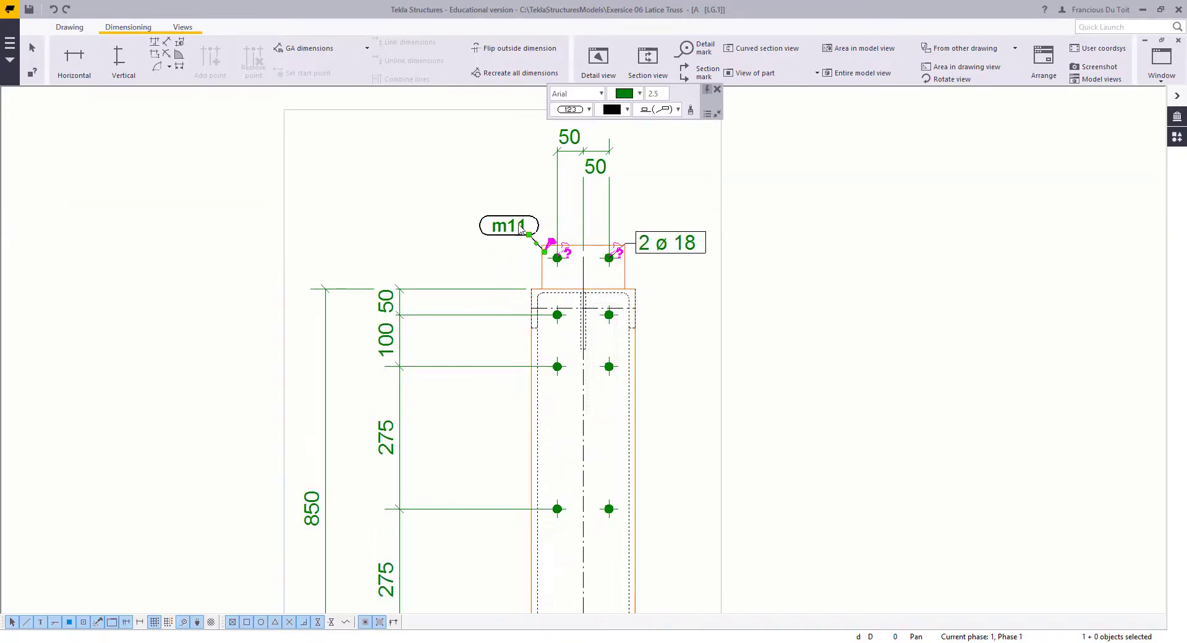
click(662, 248)
drag(663, 248, 690, 231)
click(335, 275)
scroll(352, 294, down, 5)
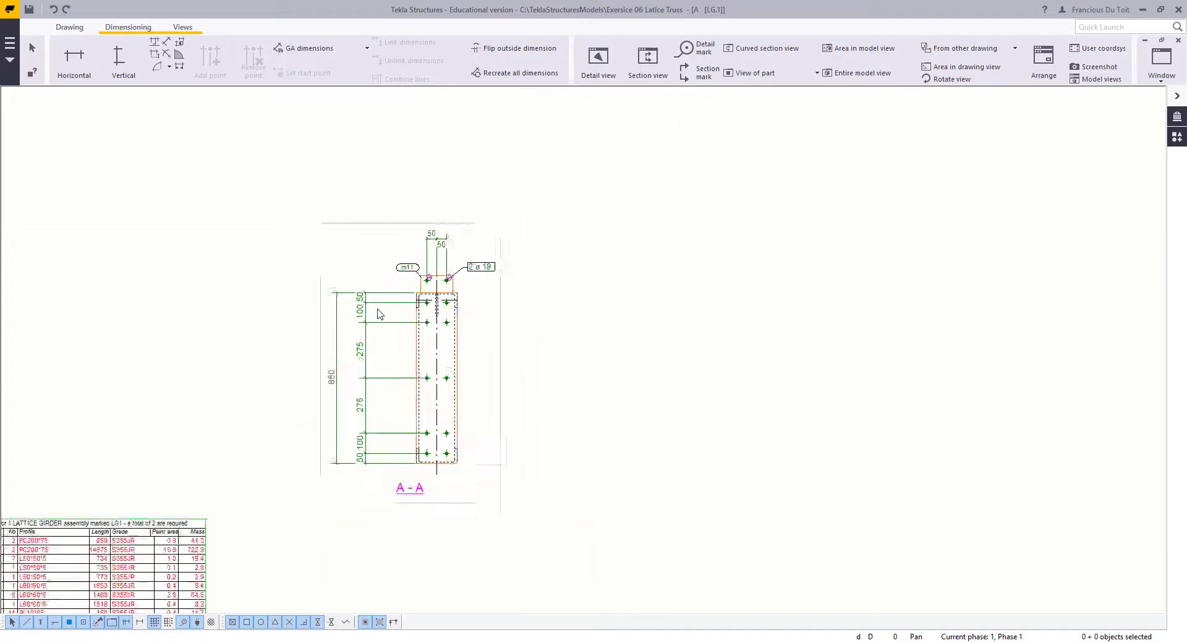
middle_drag(383, 338, 483, 290)
scroll(484, 295, up, 2)
click(542, 412)
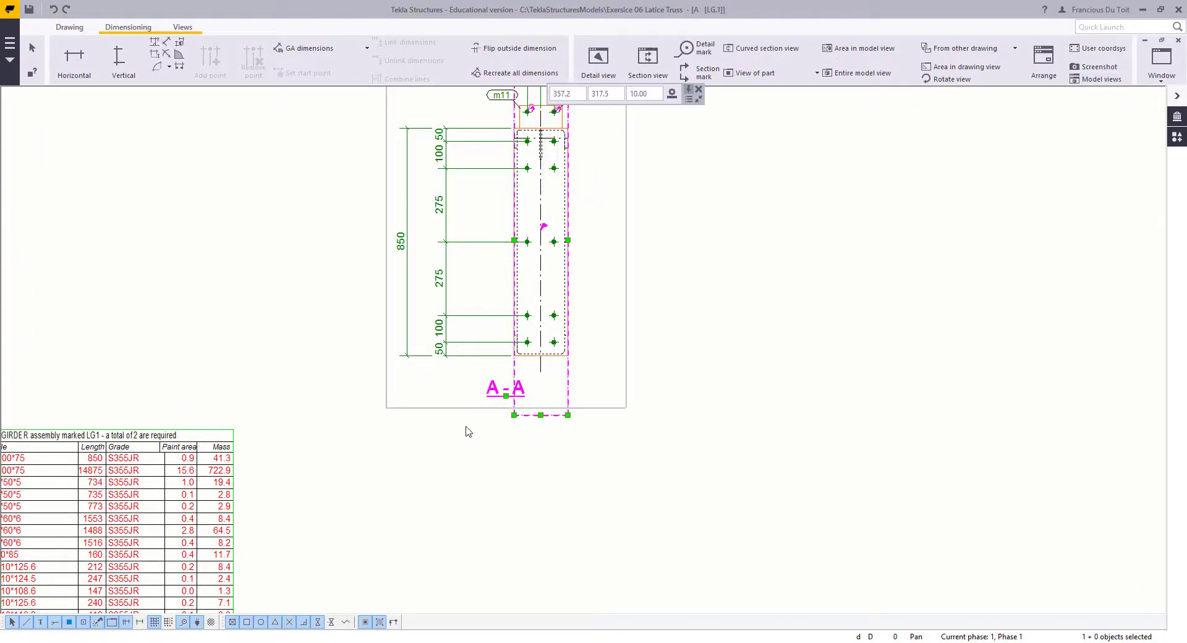
click(452, 461)
Step: Add section mark A along the end face of the truss's right end in the Top View, looking inward toward the truss
scroll(452, 432, down, 4)
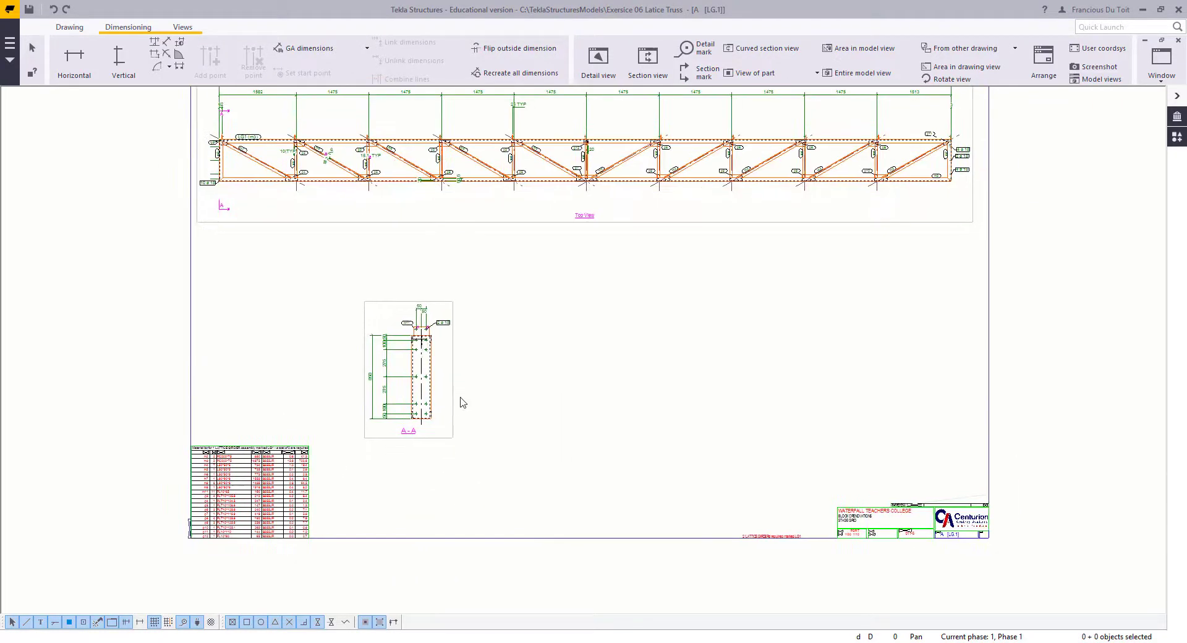
scroll(584, 414, up, 3)
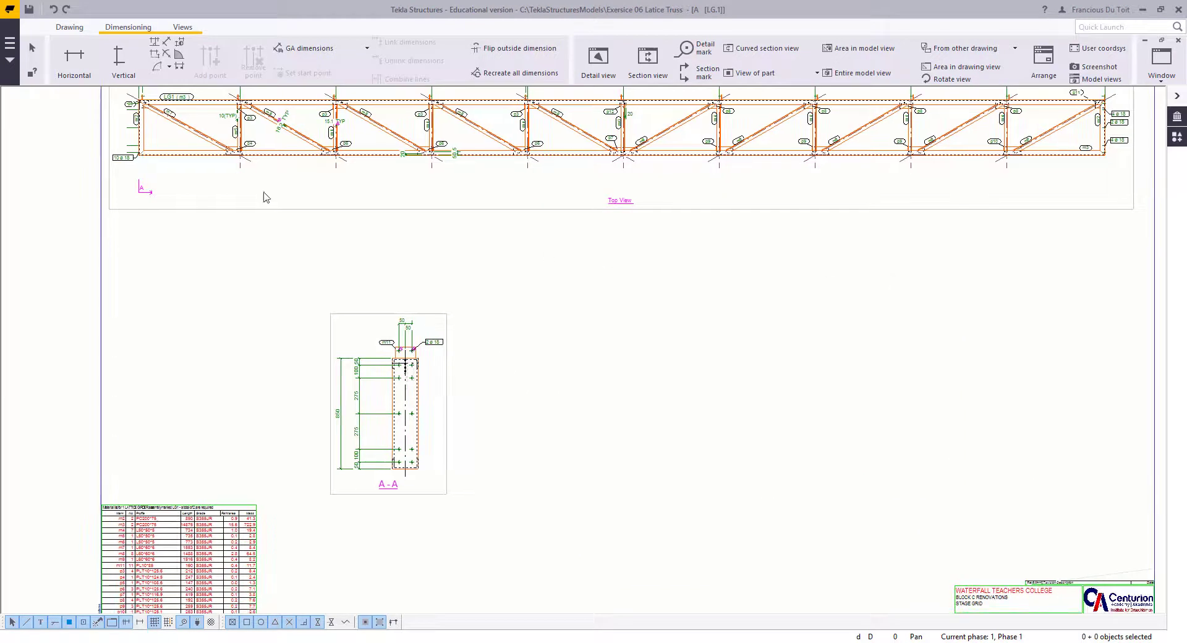
click(180, 32)
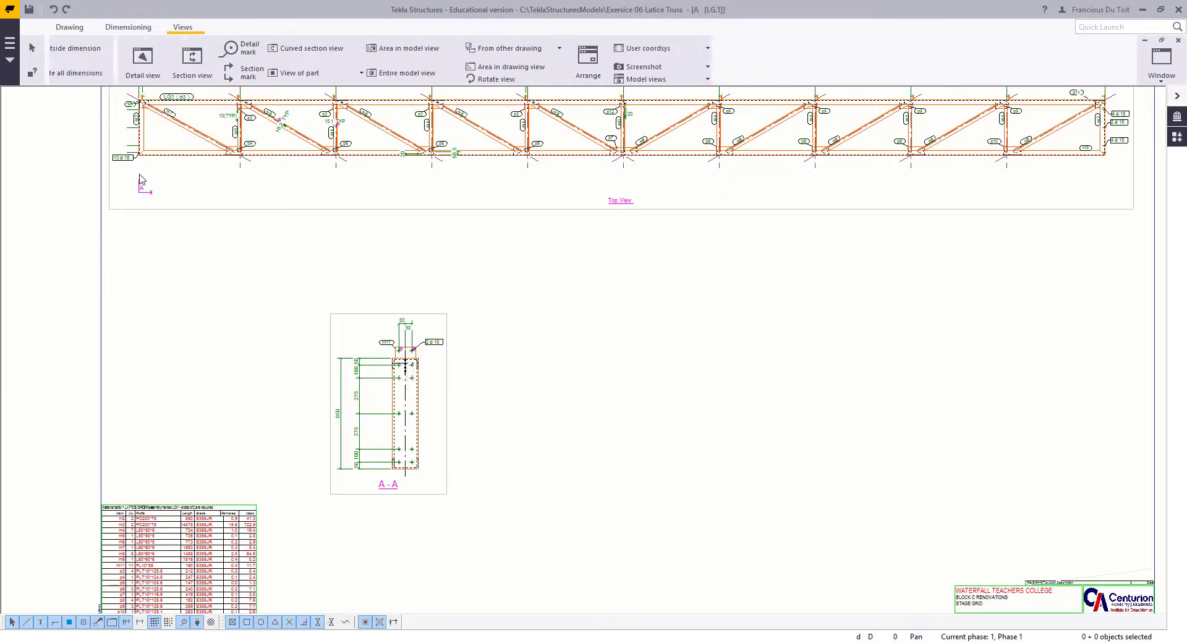
click(175, 73)
scroll(273, 355, up, 8)
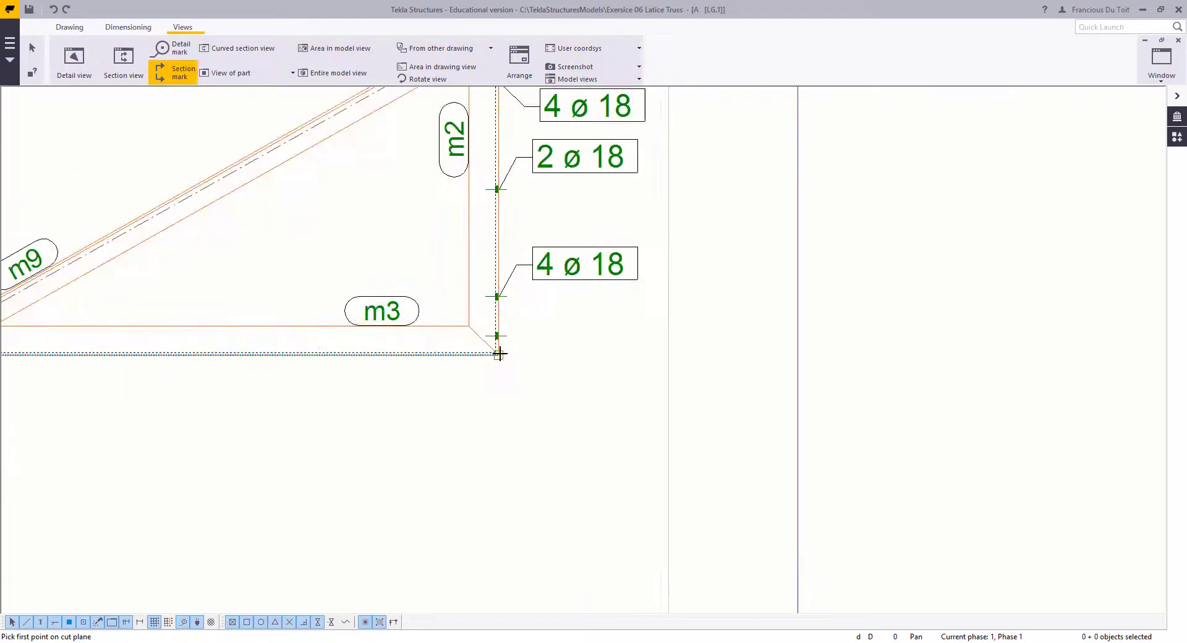
click(499, 355)
scroll(531, 407, down, 8)
scroll(525, 232, up, 9)
scroll(521, 243, up, 2)
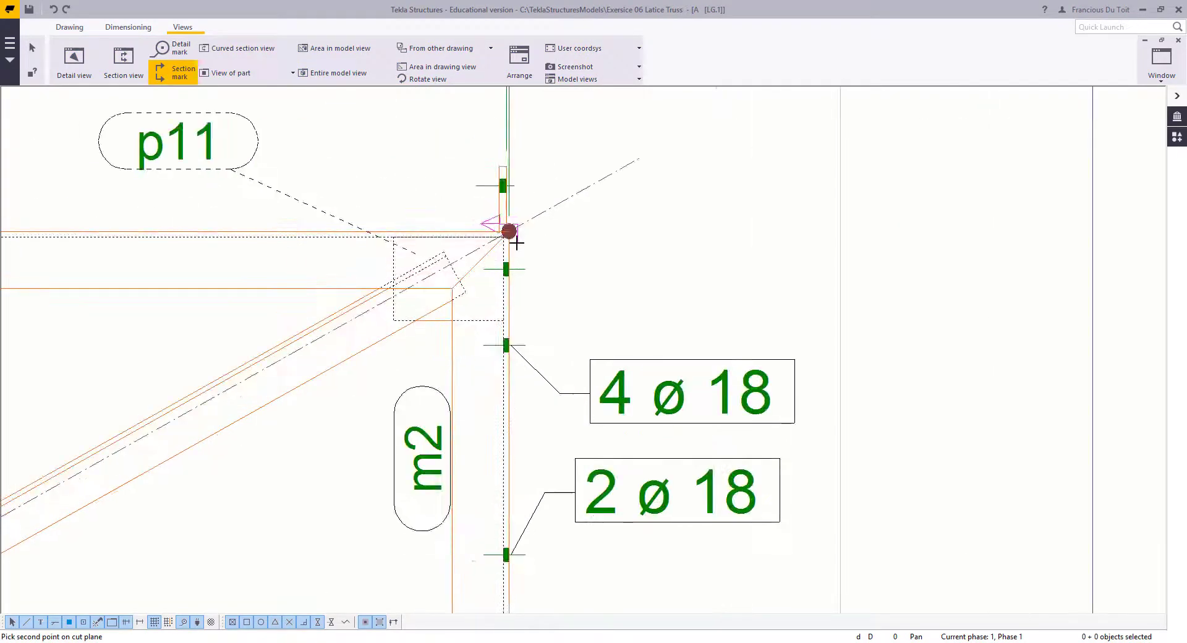
click(514, 237)
scroll(512, 237, down, 5)
right_click(470, 192)
click(493, 208)
scroll(493, 209, down, 8)
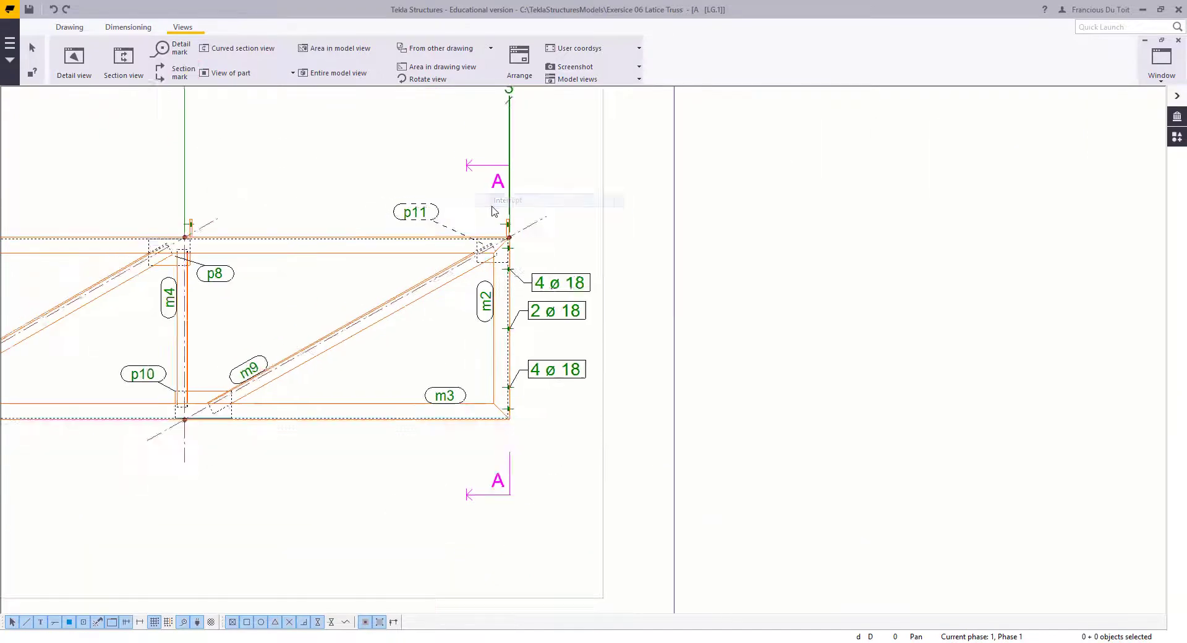
Step: Create section view B-B through the m4 vertical just left of midspan, looking right, and insert it beside section A-A
scroll(495, 343, down, 7)
middle_drag(481, 334, 914, 291)
middle_drag(402, 292, 477, 220)
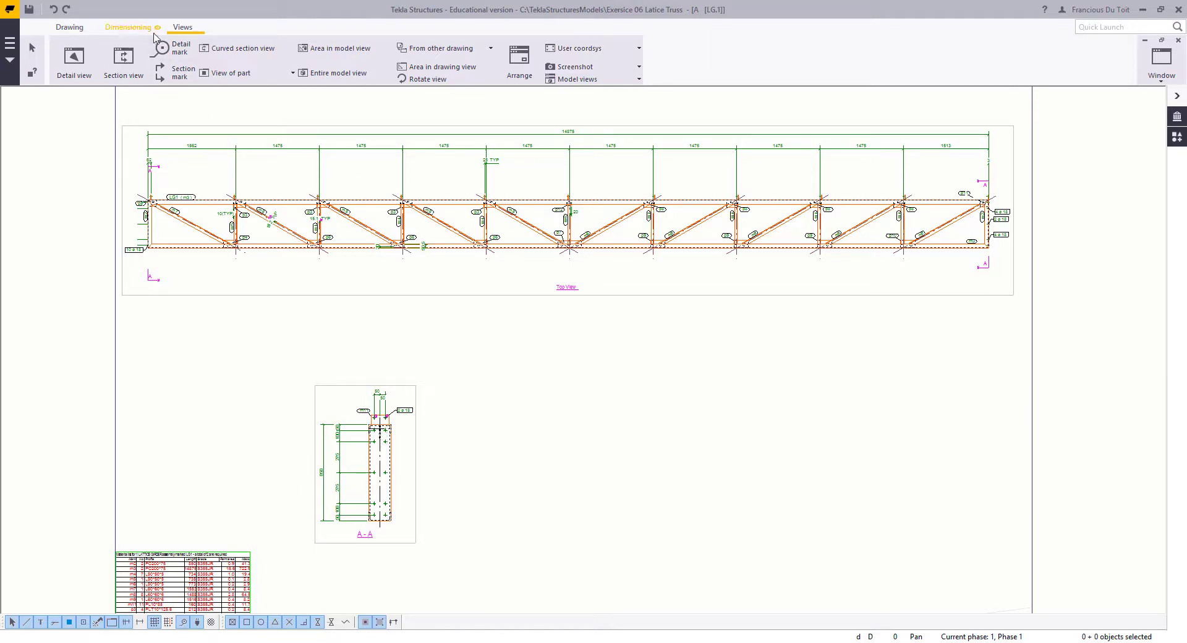
click(124, 60)
scroll(586, 191, up, 2)
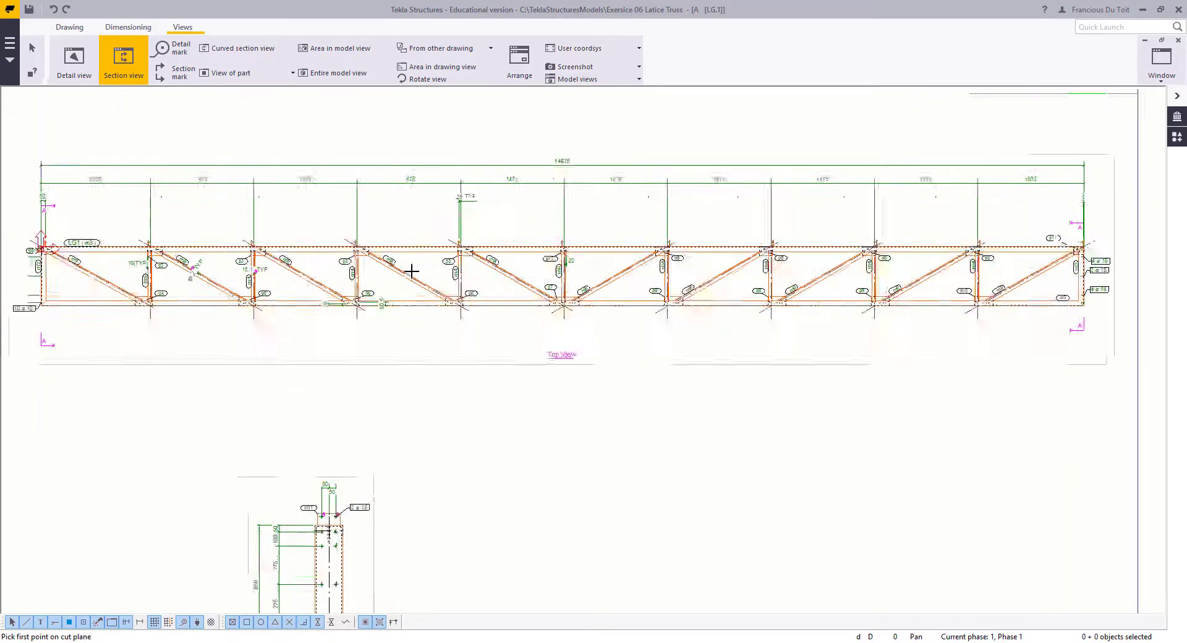
scroll(496, 260, up, 8)
click(562, 219)
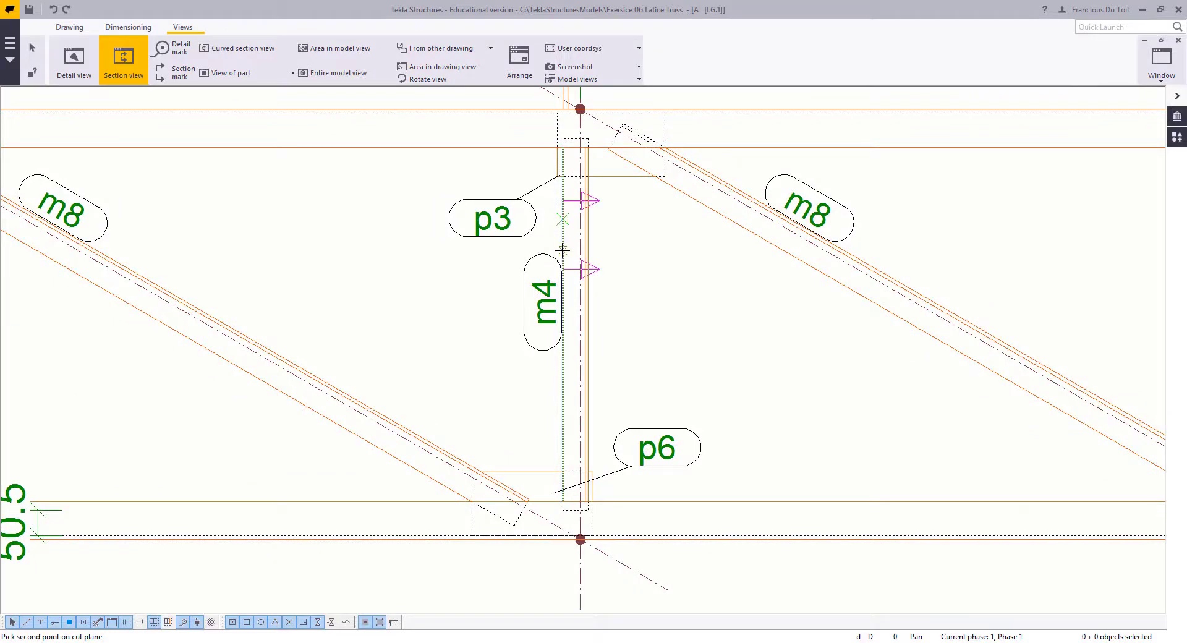
scroll(562, 249, down, 5)
click(614, 159)
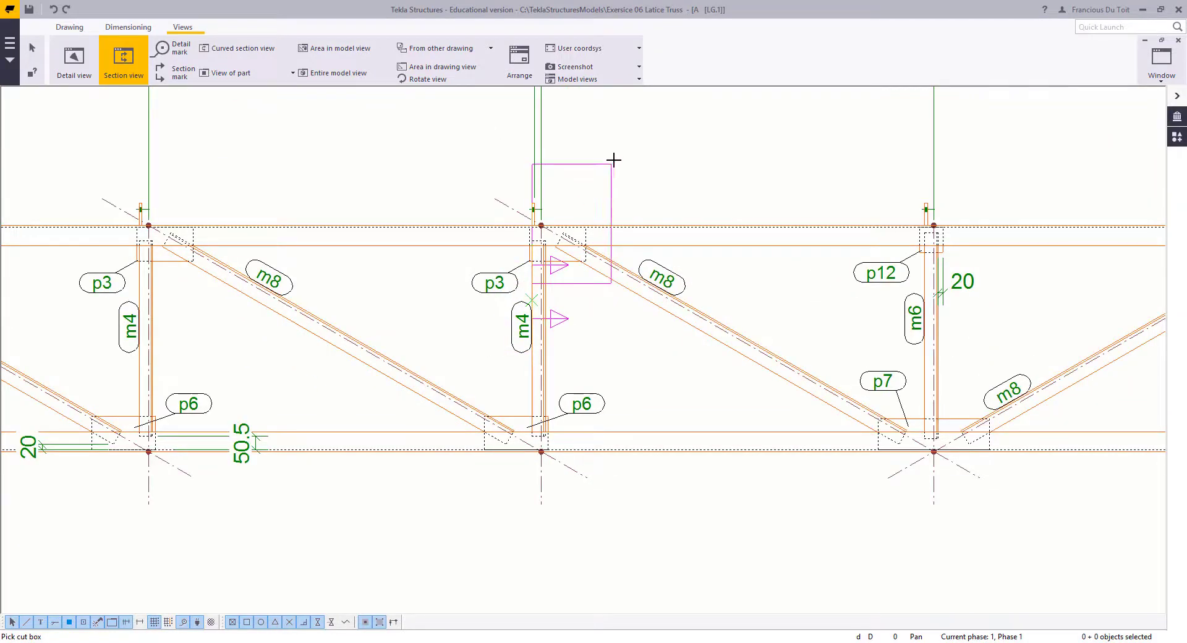
click(455, 500)
scroll(486, 527, down, 6)
scroll(506, 465, up, 3)
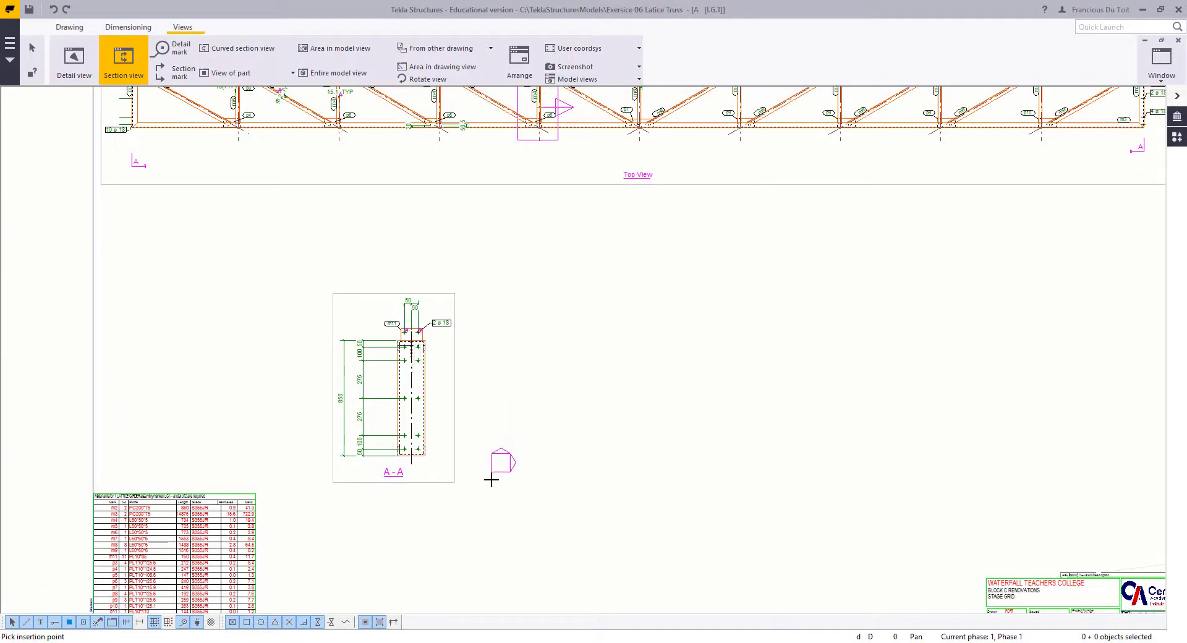
click(491, 479)
right_click(481, 331)
click(502, 338)
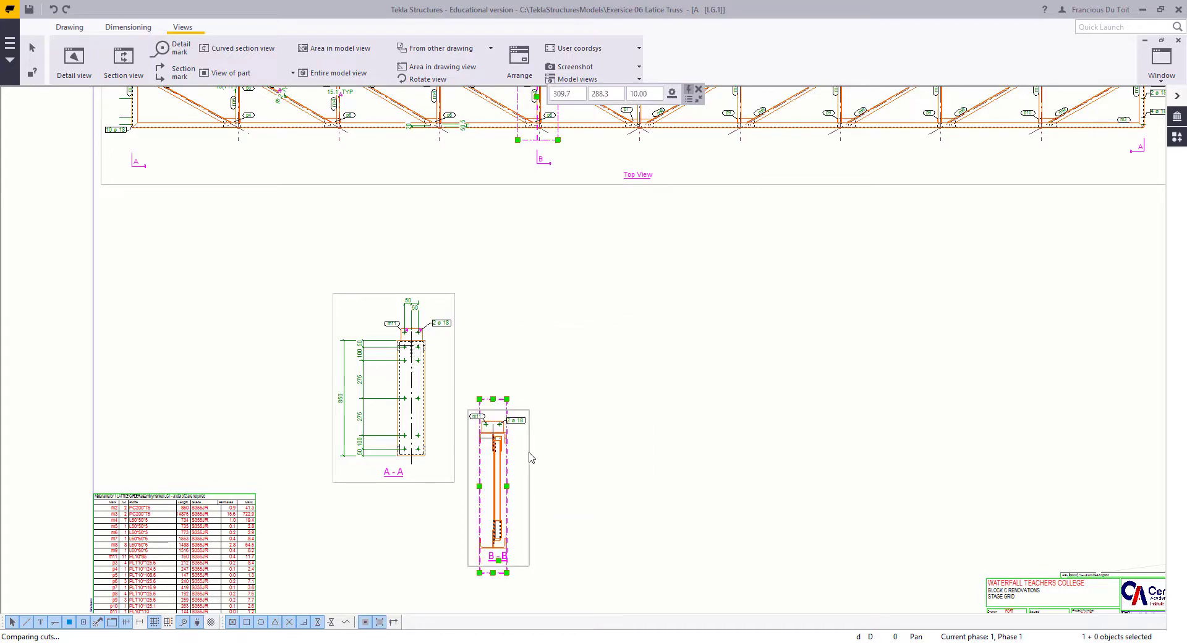
Step: Move section view B-B up and to the right so it sits level with section A-A
drag(530, 457, 600, 354)
click(548, 237)
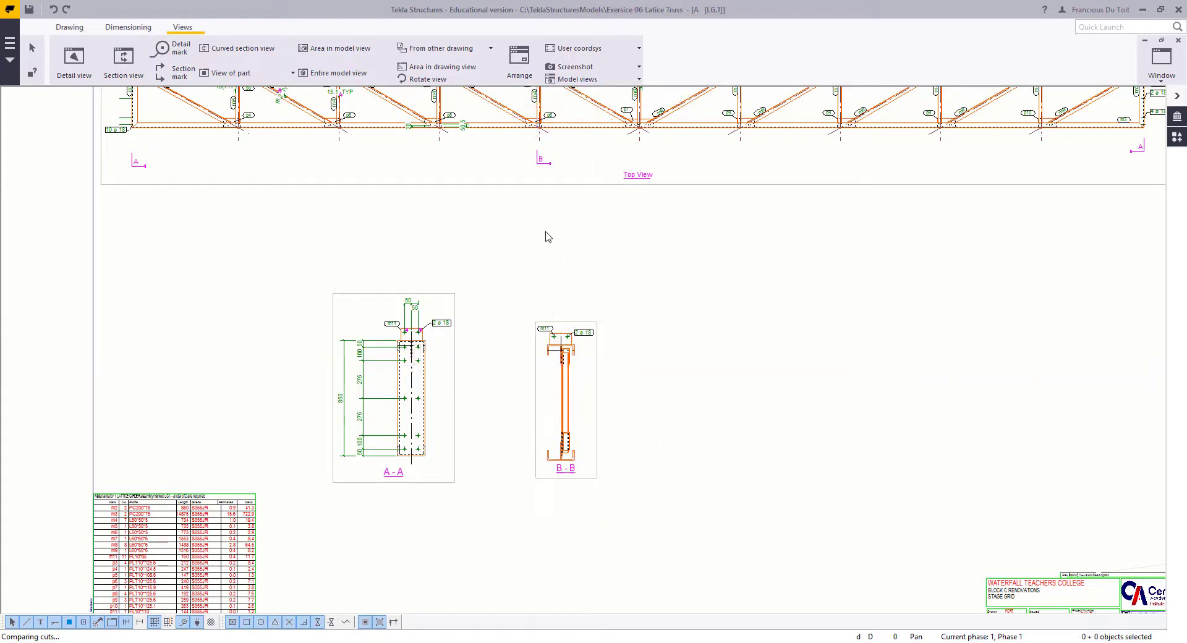
middle_drag(561, 120, 507, 226)
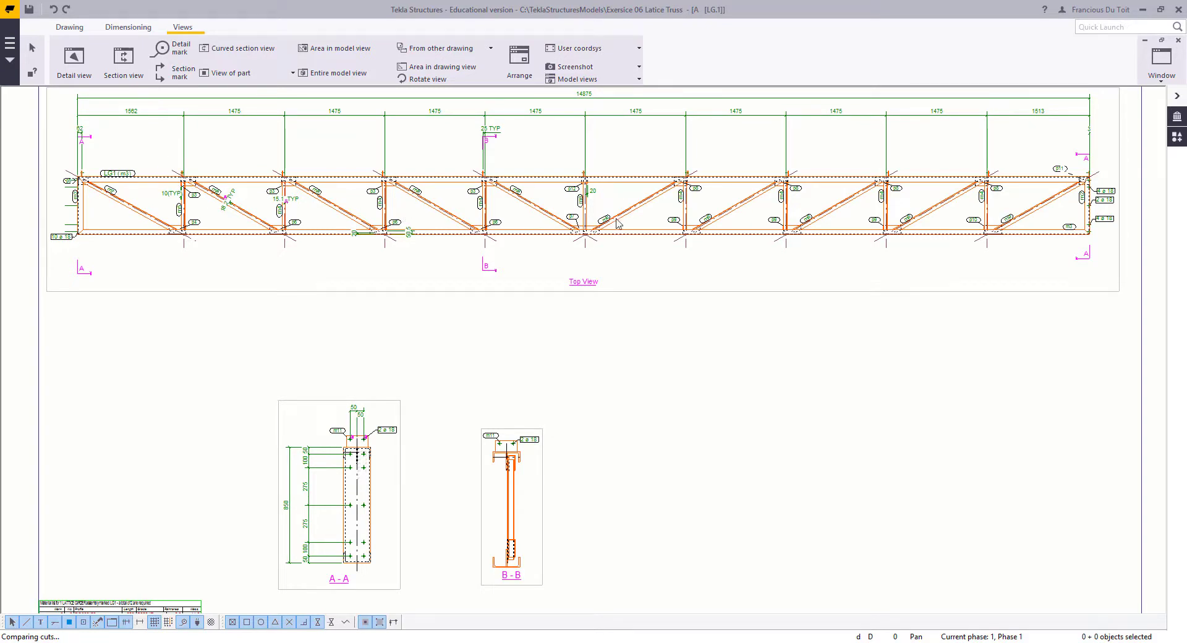
Step: Set the A2 label text of section view B-B to TYPICAL and apply it to the view
scroll(605, 422, up, 2)
click(574, 421)
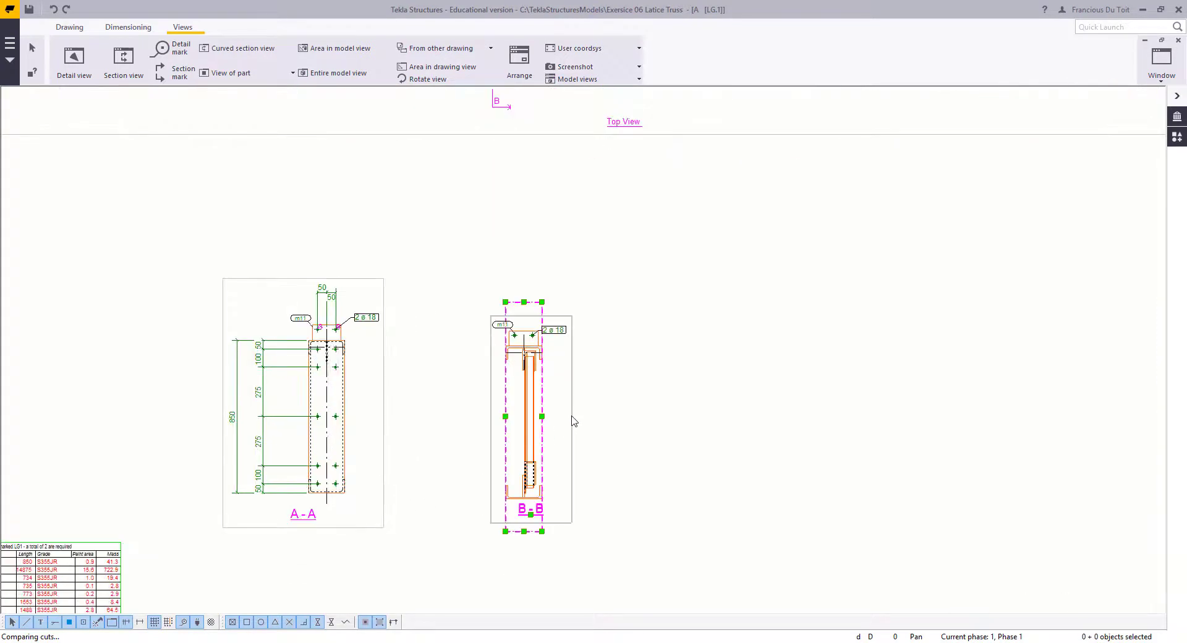
double_click(573, 422)
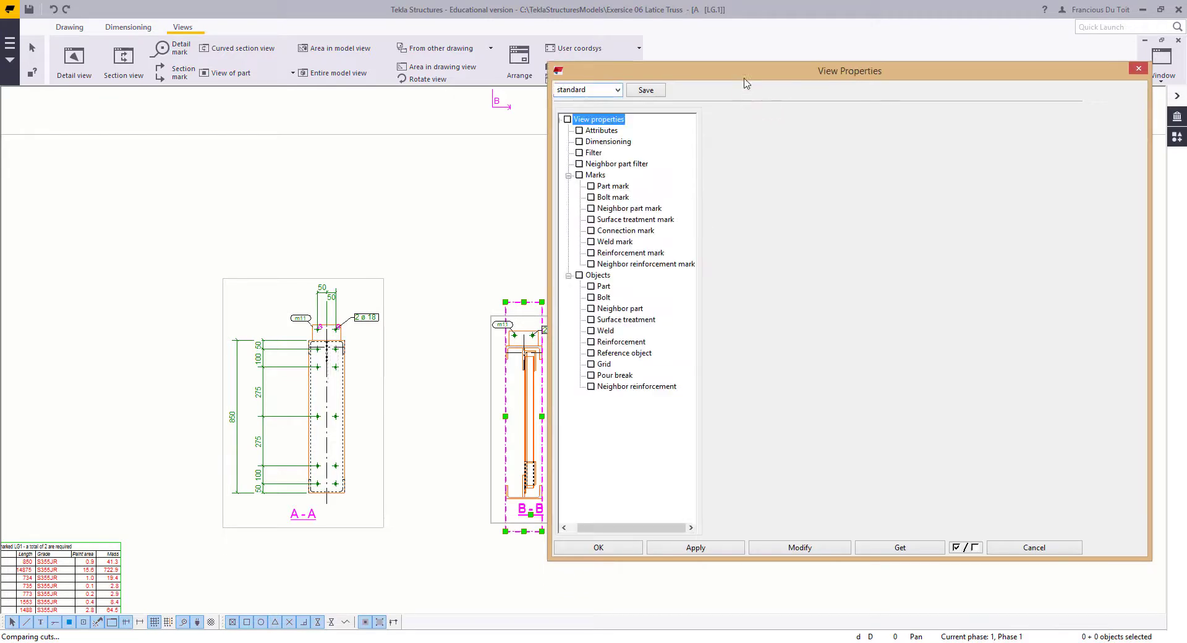
click(917, 113)
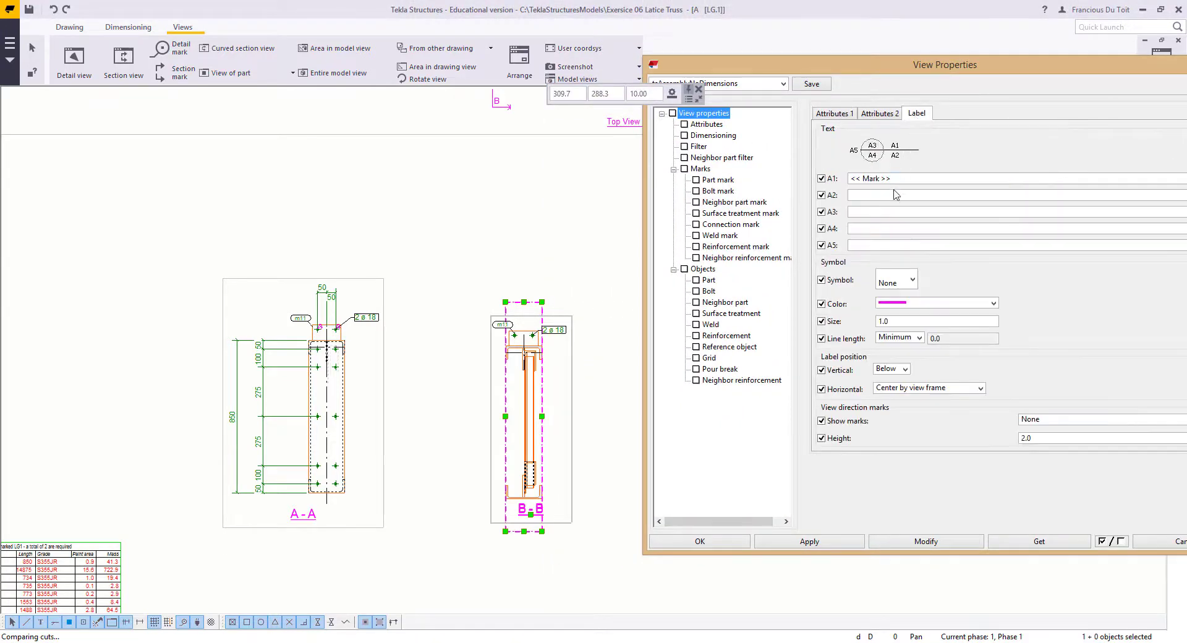
click(890, 197)
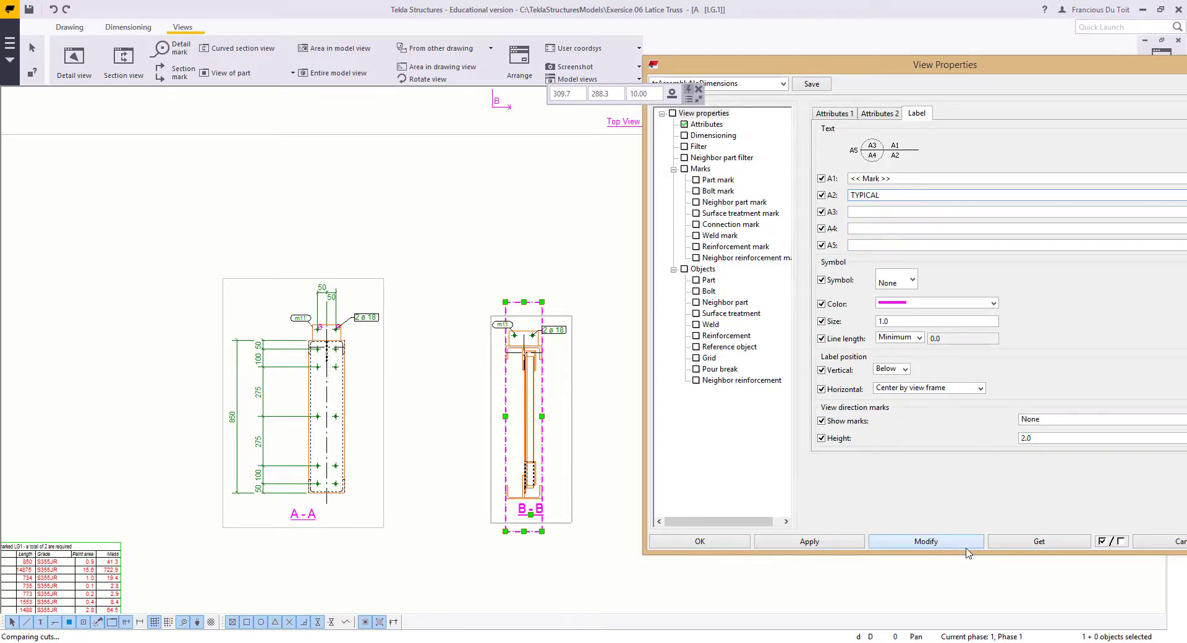
scroll(533, 524, up, 6)
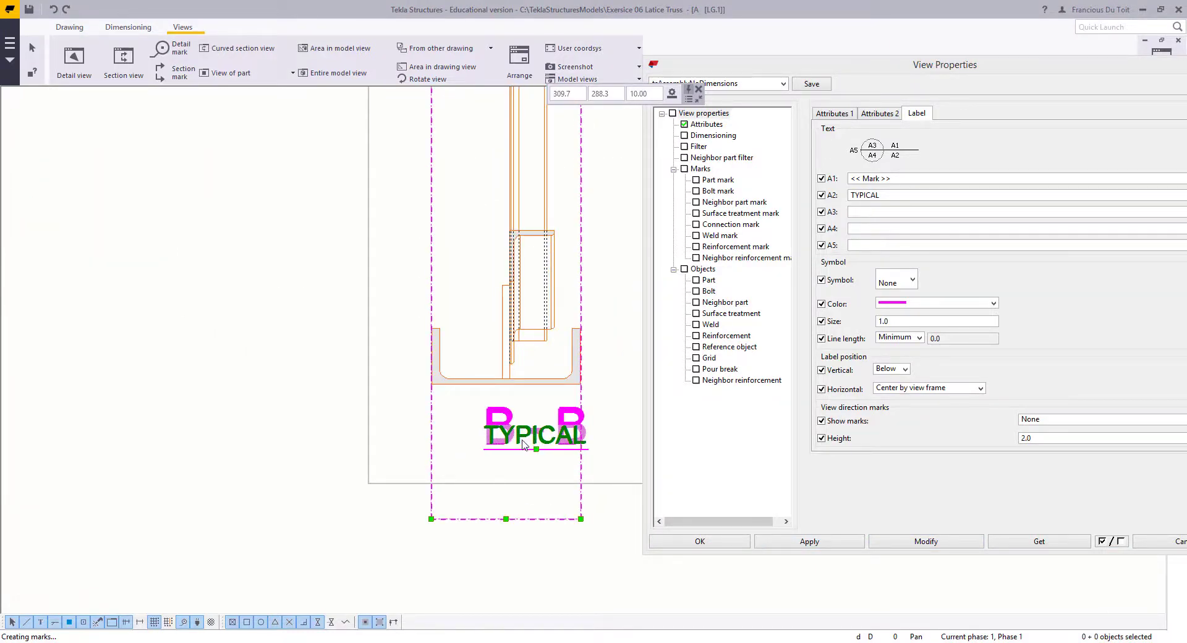
Step: Clear the A2 label text of section view B-B and close its view properties
drag(890, 195, 735, 204)
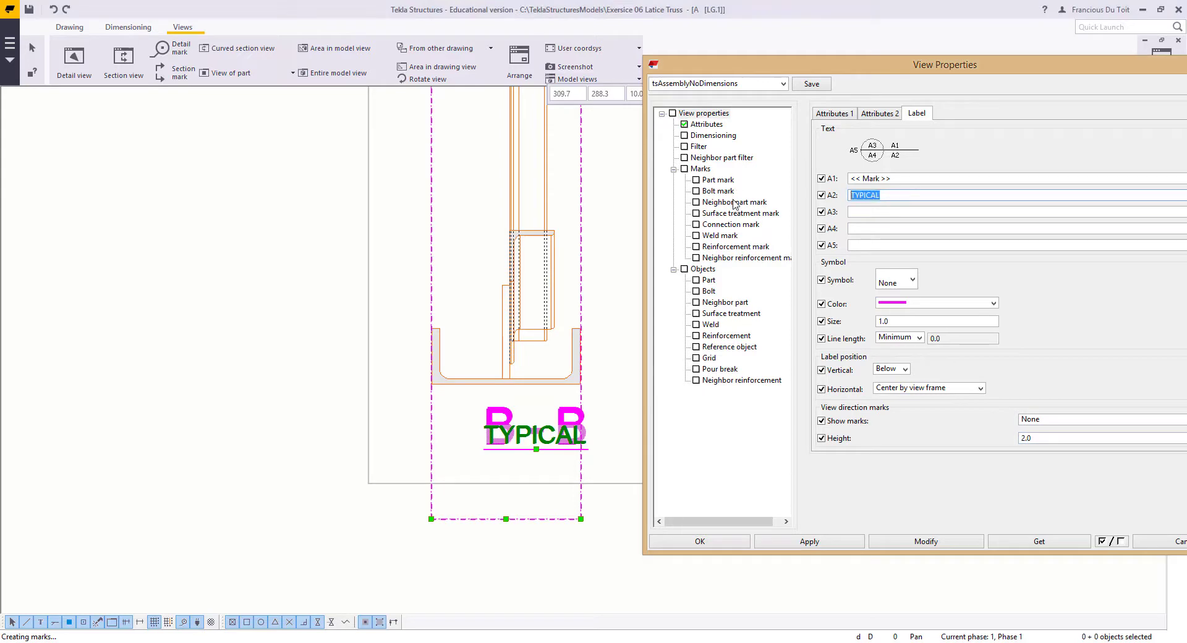
key(Delete)
click(1161, 541)
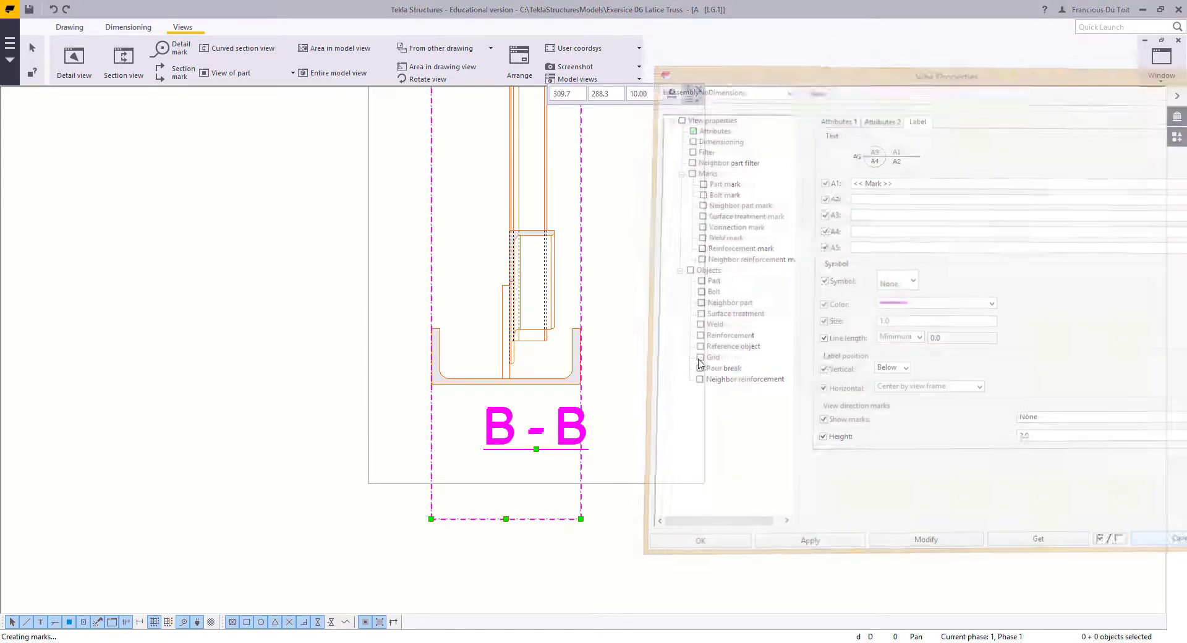
Step: Try to place a text inside the section B-B view frame, below its label, and delete it
click(69, 26)
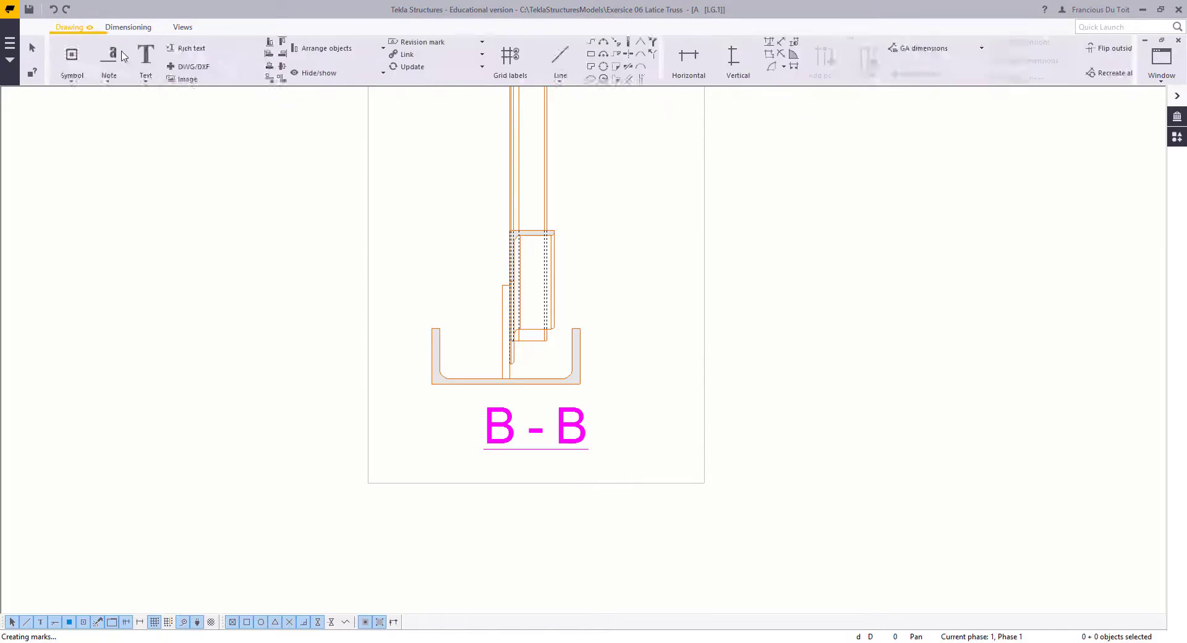
click(549, 56)
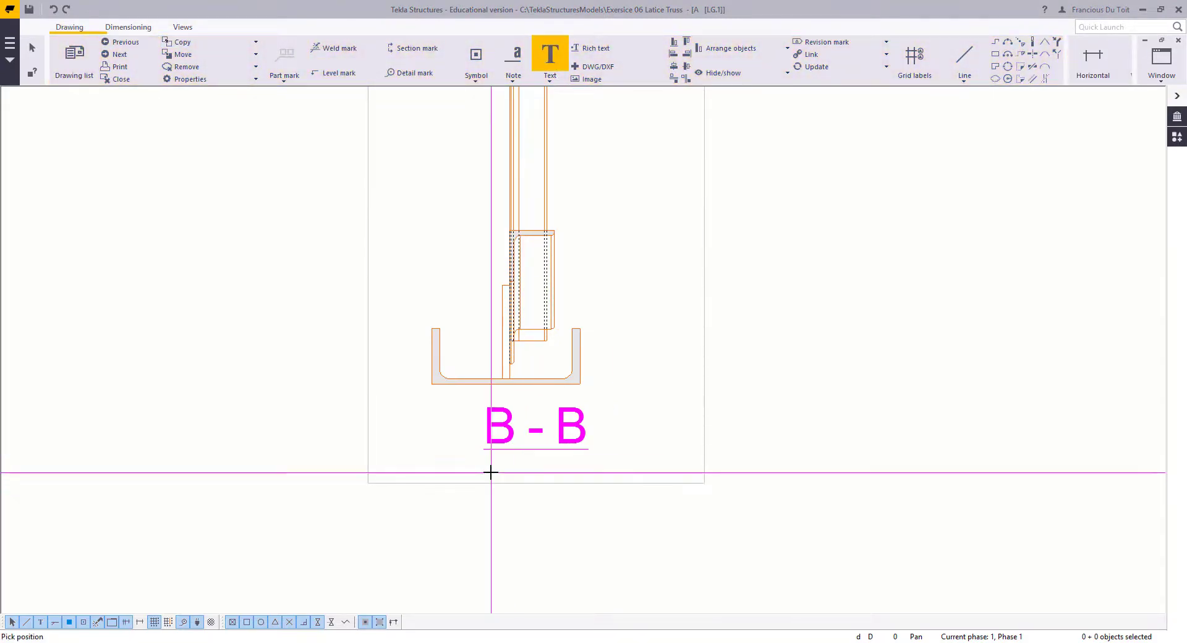
right_click(327, 354)
click(366, 366)
drag(534, 459, 531, 548)
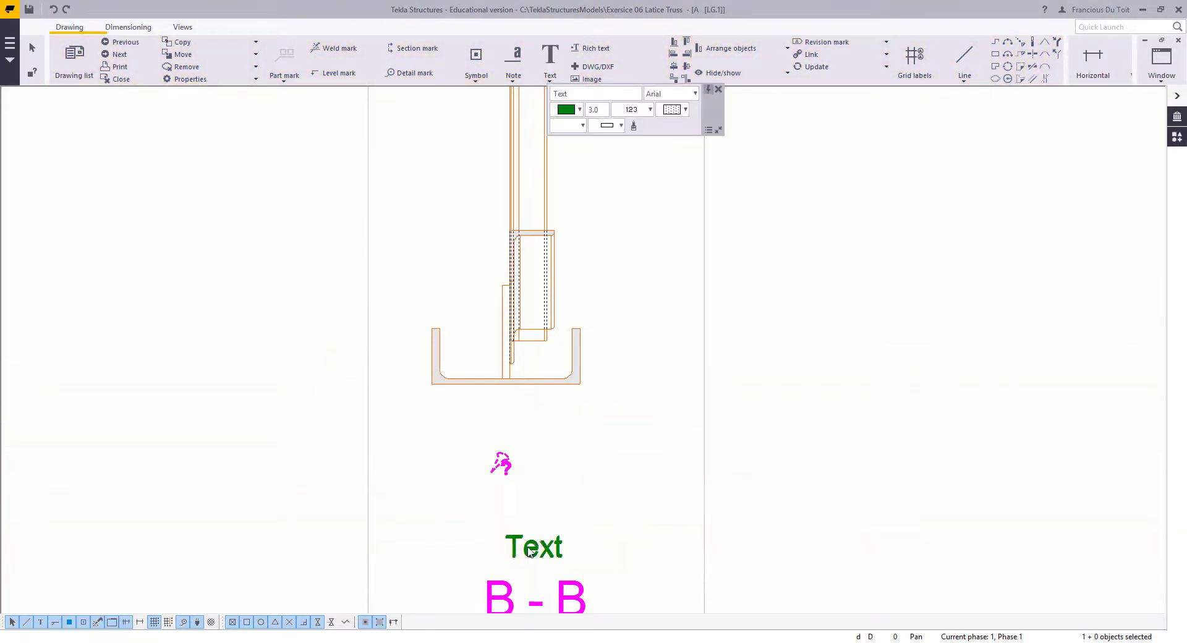
scroll(534, 551, down, 1)
middle_drag(535, 550, 534, 366)
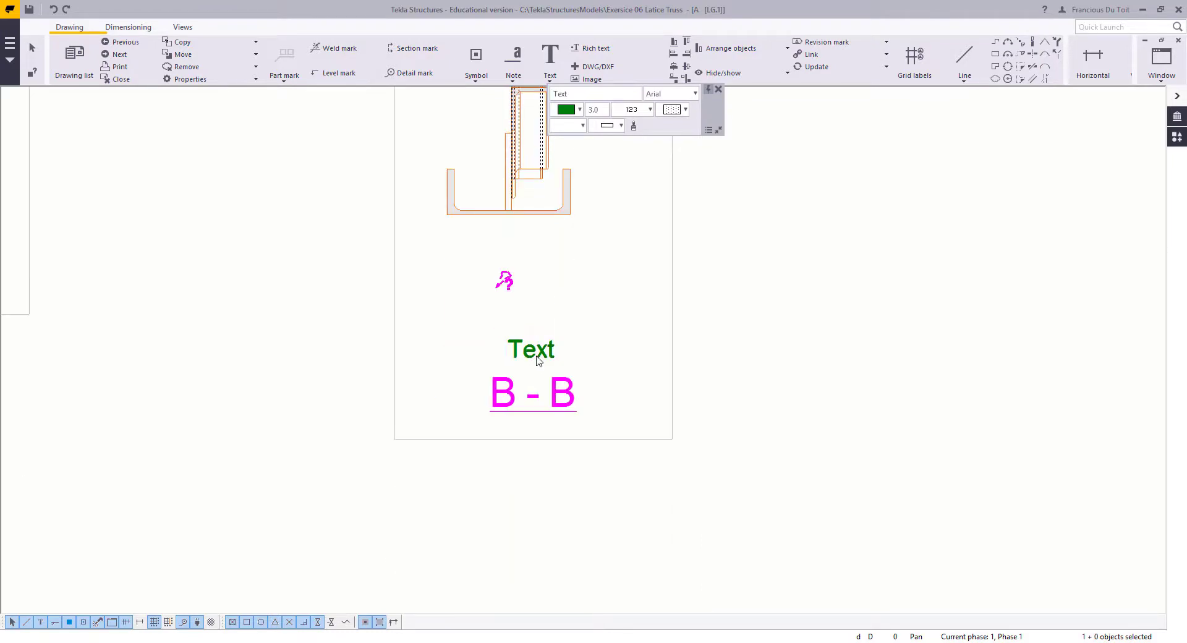
key(Delete)
Step: Place a text on the sheet below the section B-B view frame and set its content to TYPICAL
click(550, 56)
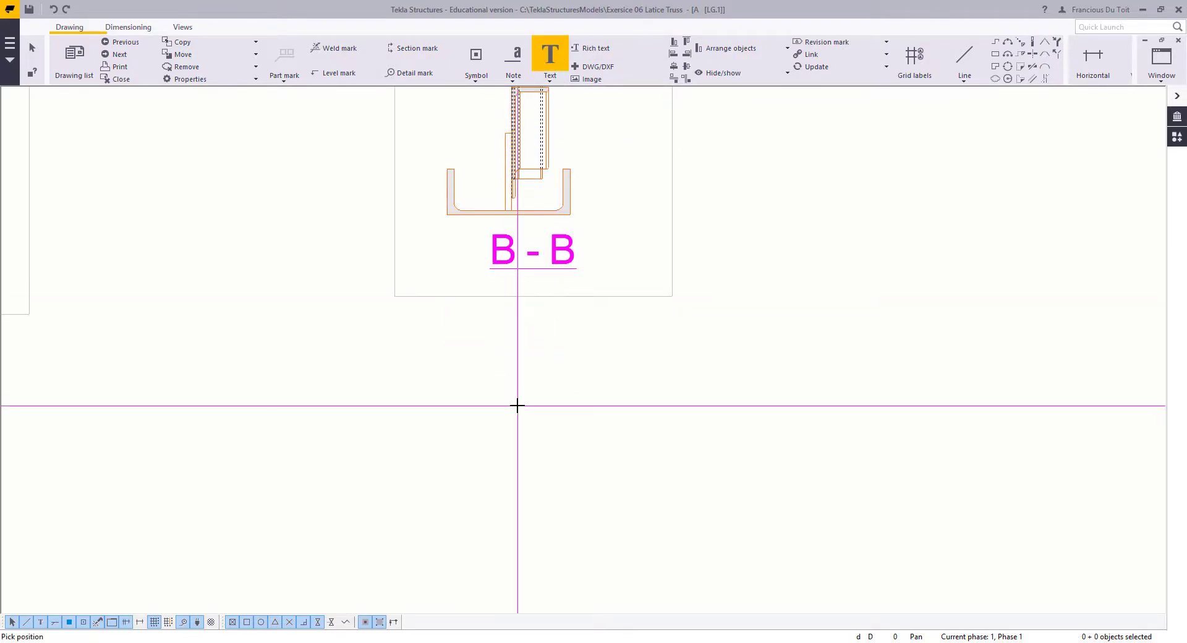
click(518, 406)
key(Escape)
double_click(551, 401)
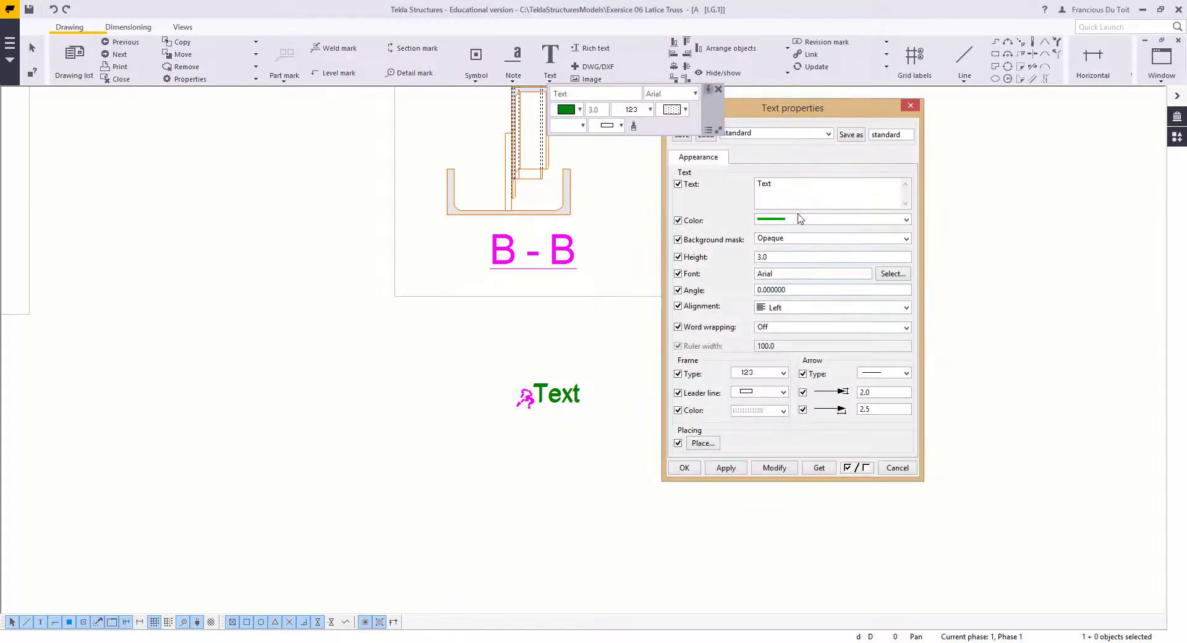
text(TYPICAL)
click(775, 468)
click(896, 468)
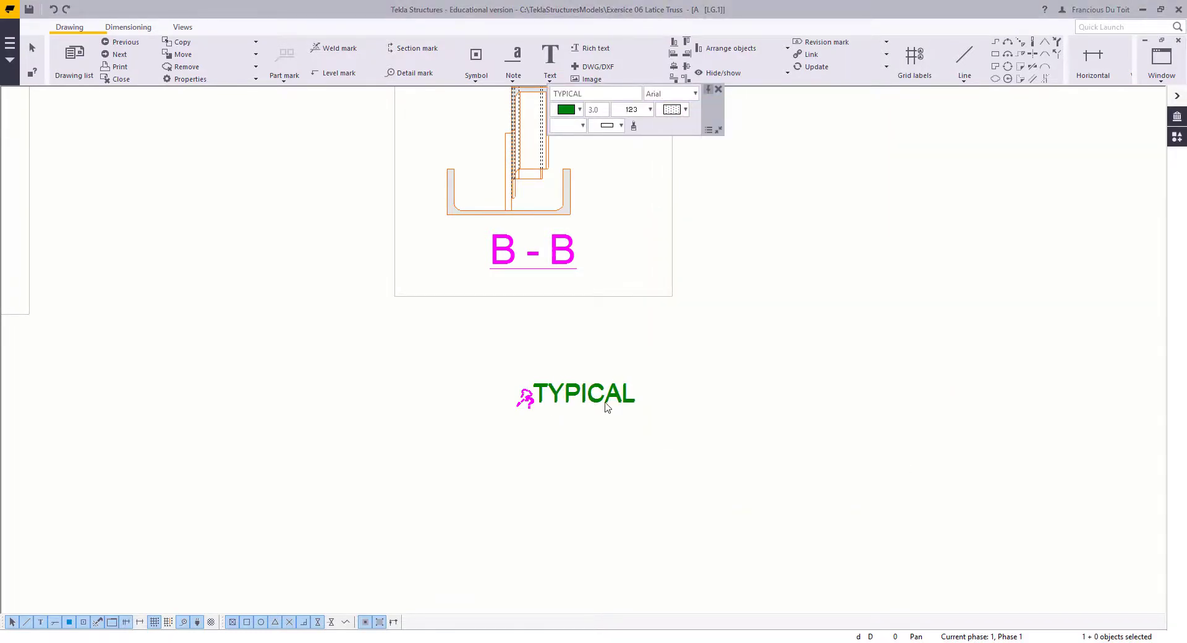
Step: Move the TYPICAL text directly beneath the B - B label, inside the section view frame
drag(606, 406, 533, 282)
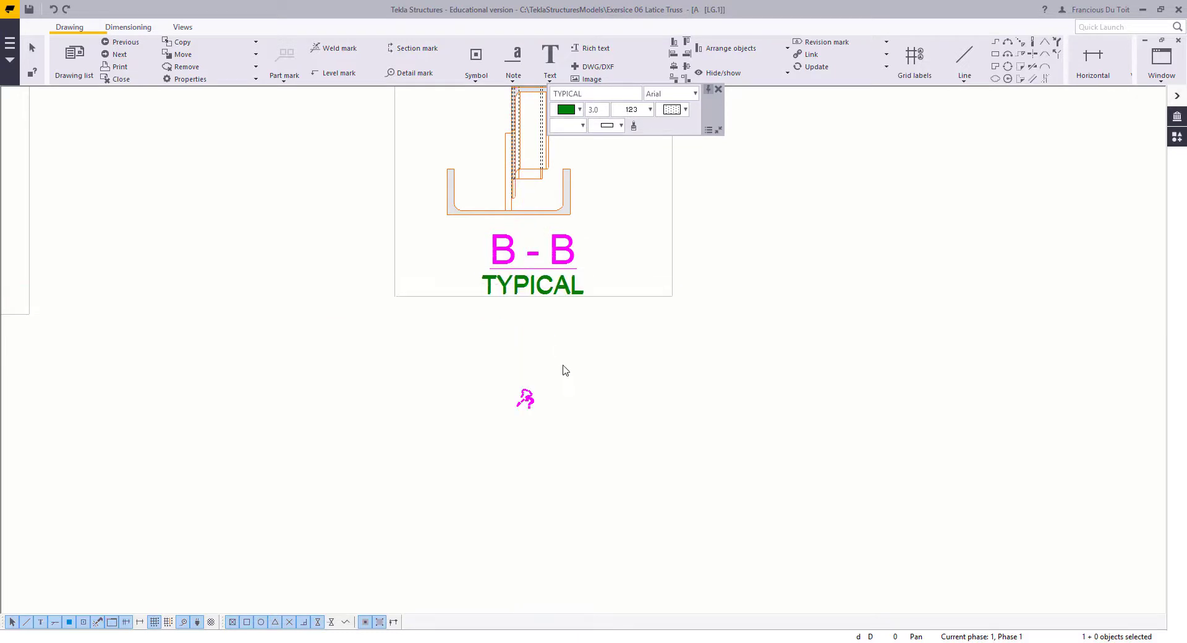
click(564, 367)
scroll(587, 372, down, 2)
mouse_move(586, 372)
middle_down()
mouse_move(581, 594)
mouse_move(589, 527)
middle_up()
scroll(561, 559, down, 2)
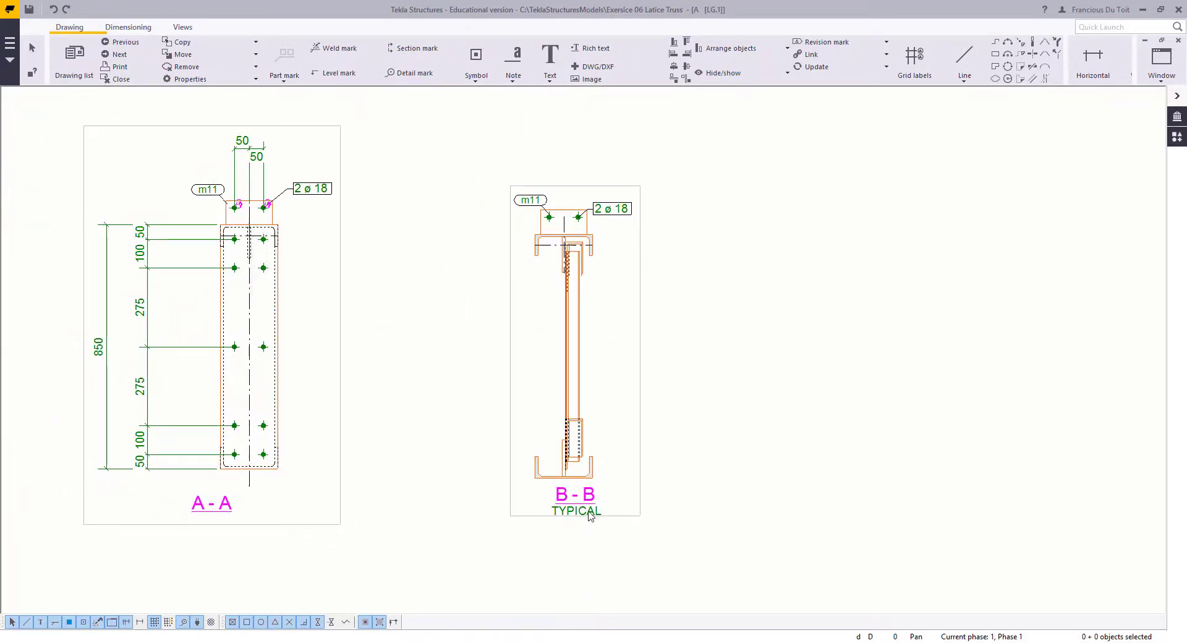
Step: Move the 2 ø 18 bolt mark and the m11 part mark in section B-B outward and upward, clear of the top plate
scroll(559, 232, up, 2)
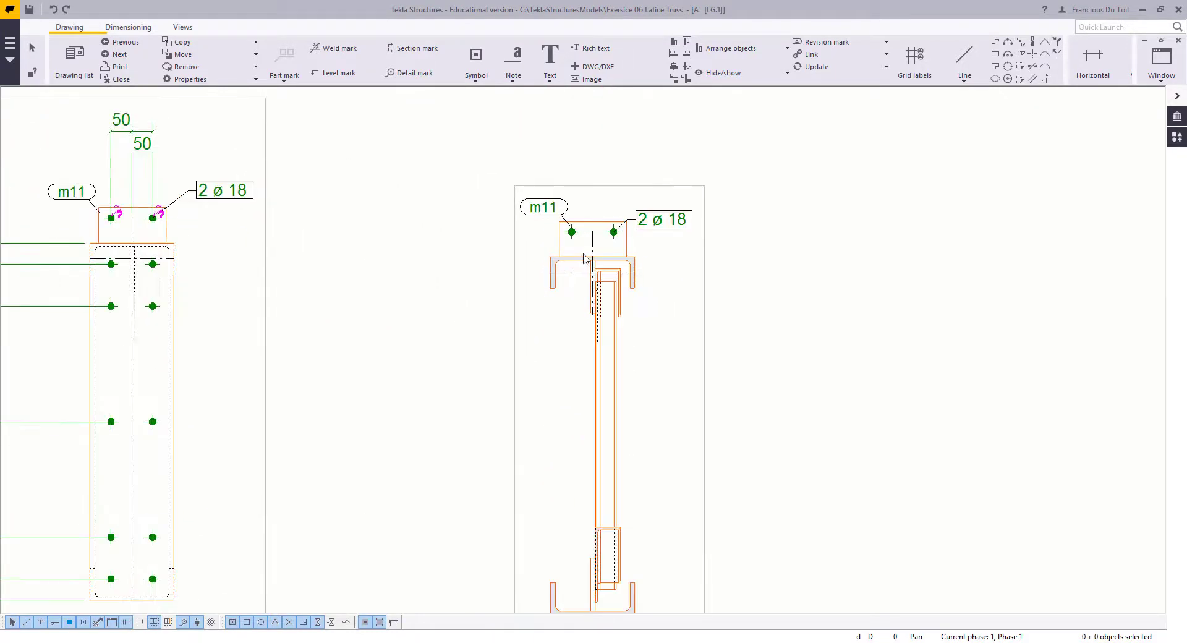
click(620, 228)
drag(621, 228, 641, 196)
drag(546, 212, 511, 181)
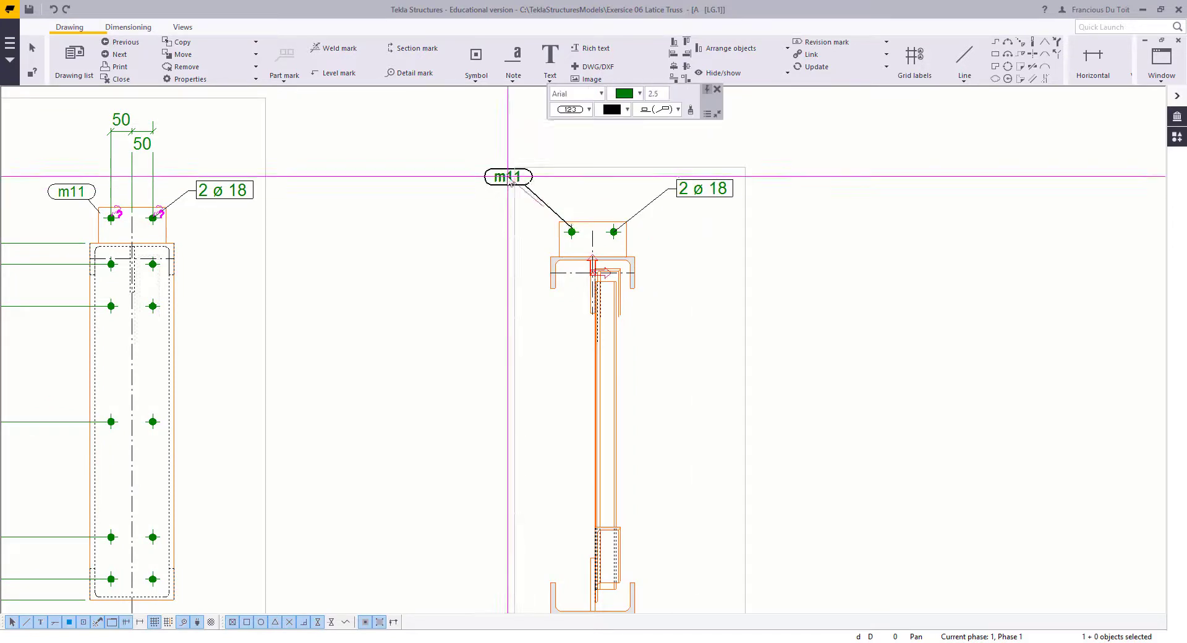
click(354, 248)
Step: Add the top plate's bolt hole as a point to the vertical hole dimension chain in section A-A
middle_drag(355, 249, 489, 315)
click(119, 330)
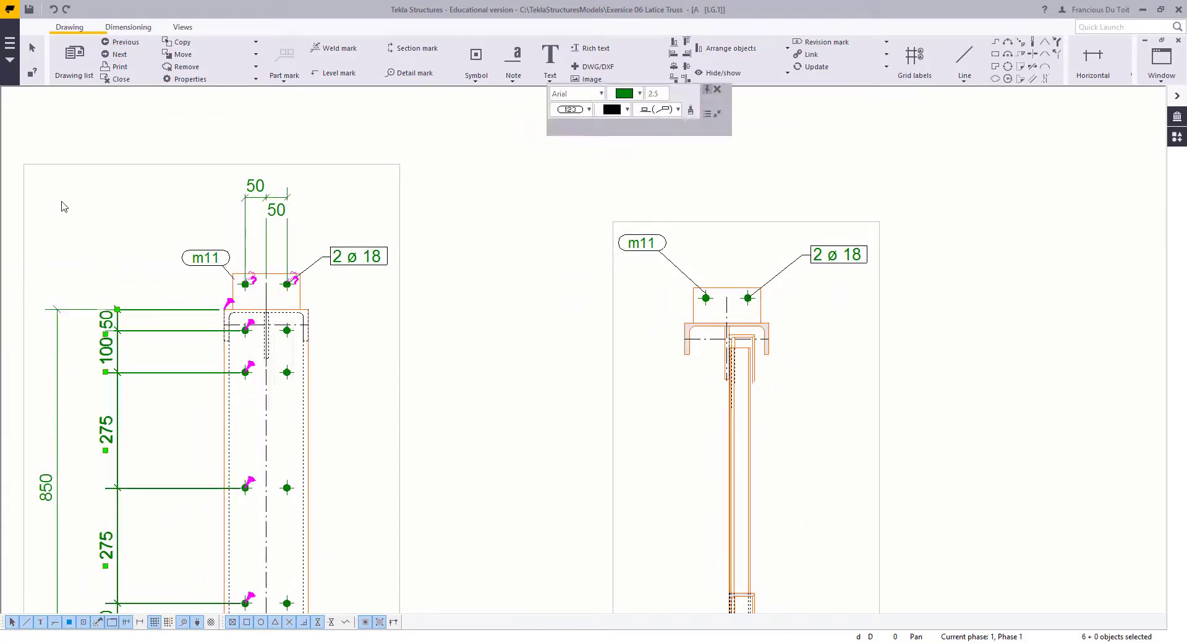
right_click(62, 202)
click(112, 310)
click(246, 283)
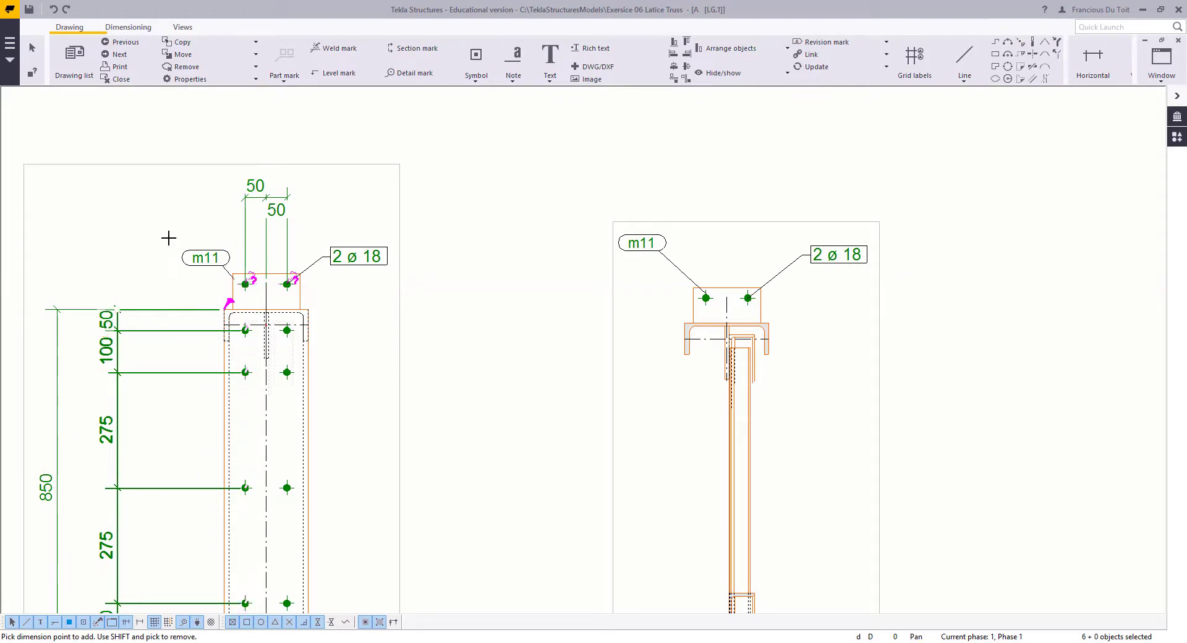
click(146, 220)
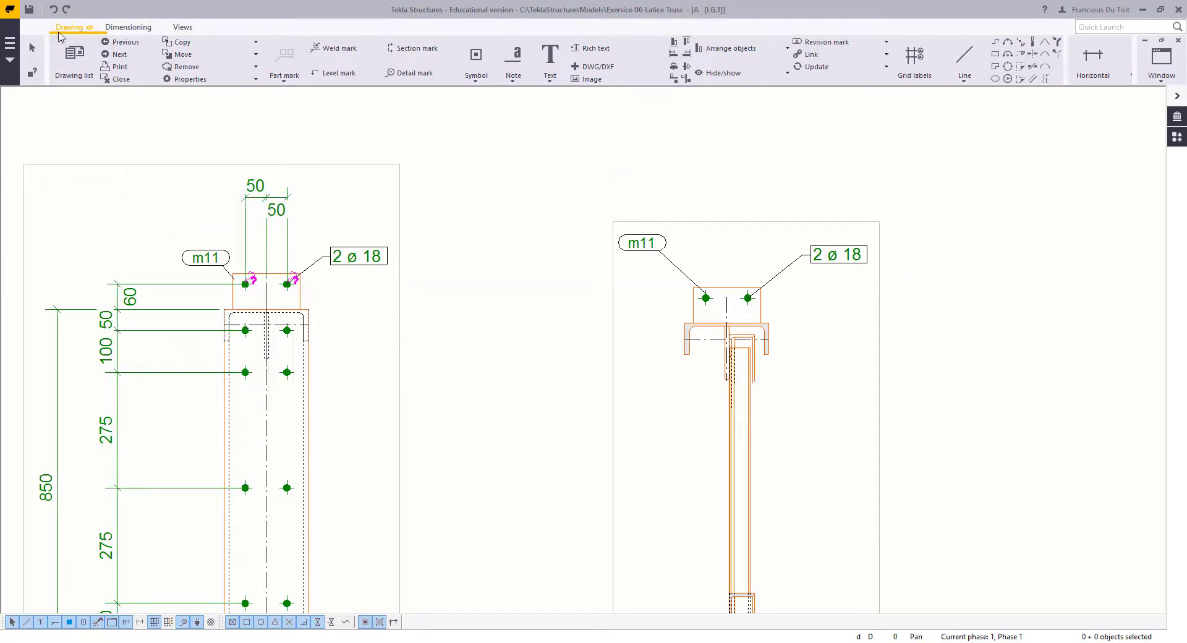
Step: Add a vertical dimension in section B-B from the channel's top face through the bolt hole to the plate's top edge
click(128, 26)
click(119, 58)
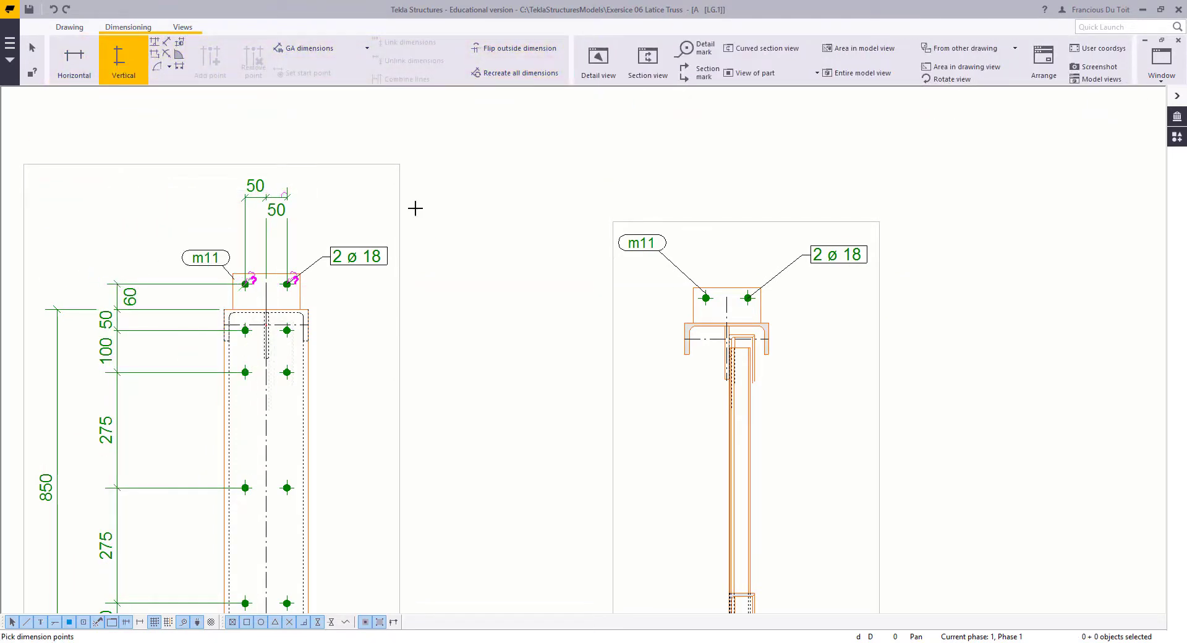
click(684, 323)
middle_click(621, 340)
right_click(503, 199)
click(531, 209)
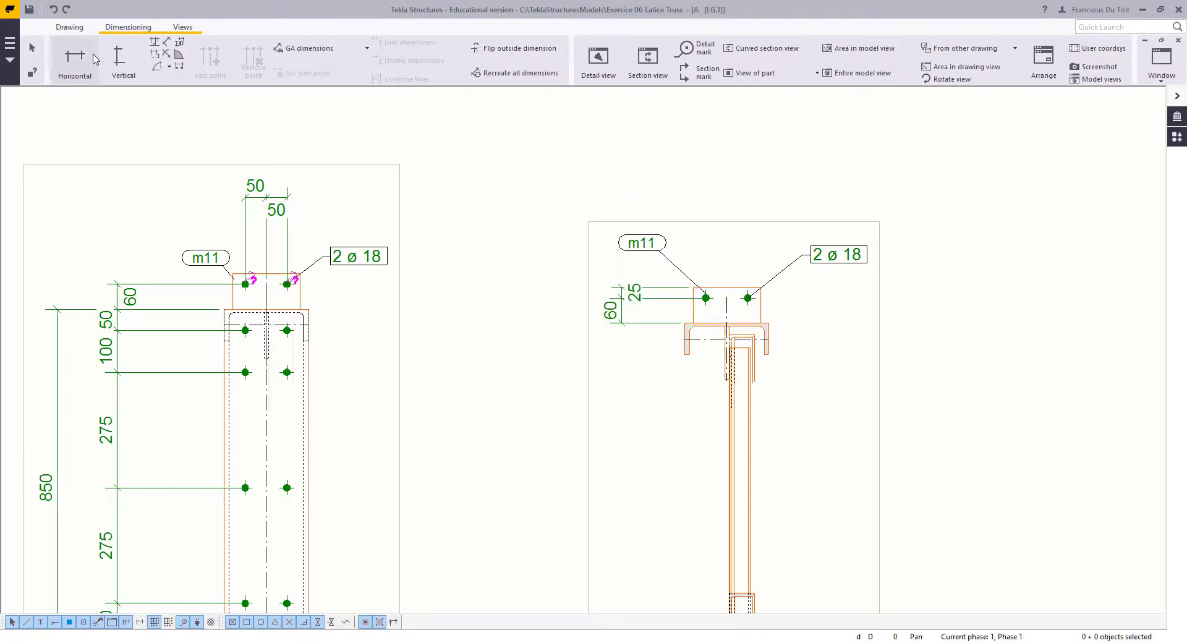
Step: Add a horizontal dimension above the top plate in section B-B, covering both plate edges and both bolt holes
click(74, 59)
click(693, 288)
click(706, 298)
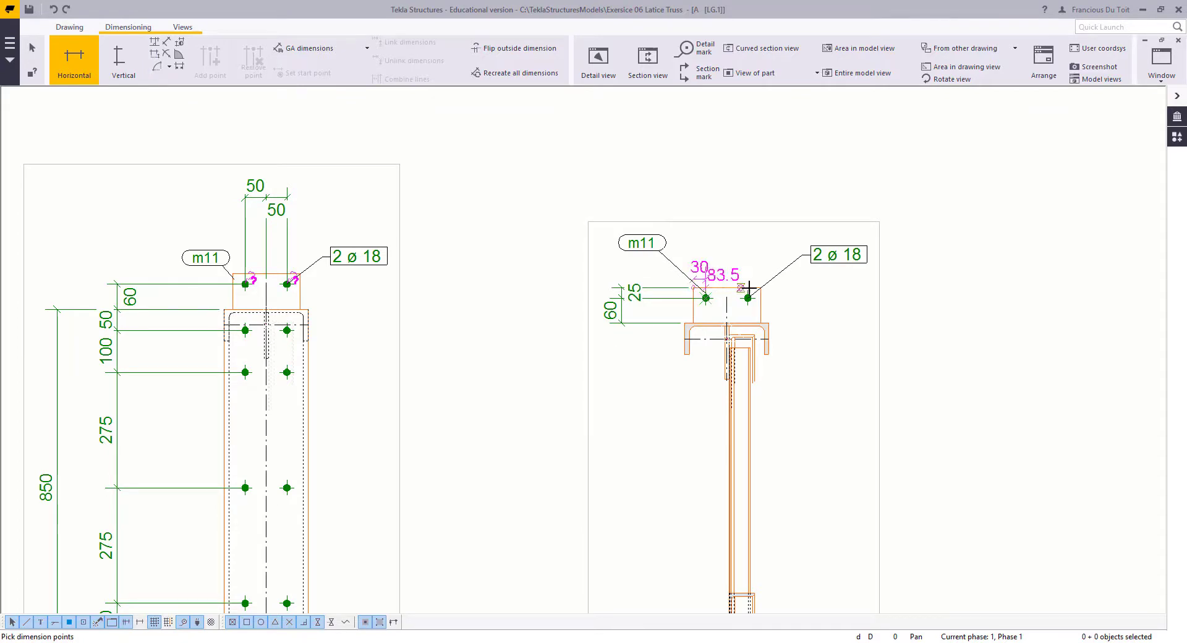
click(749, 298)
click(760, 288)
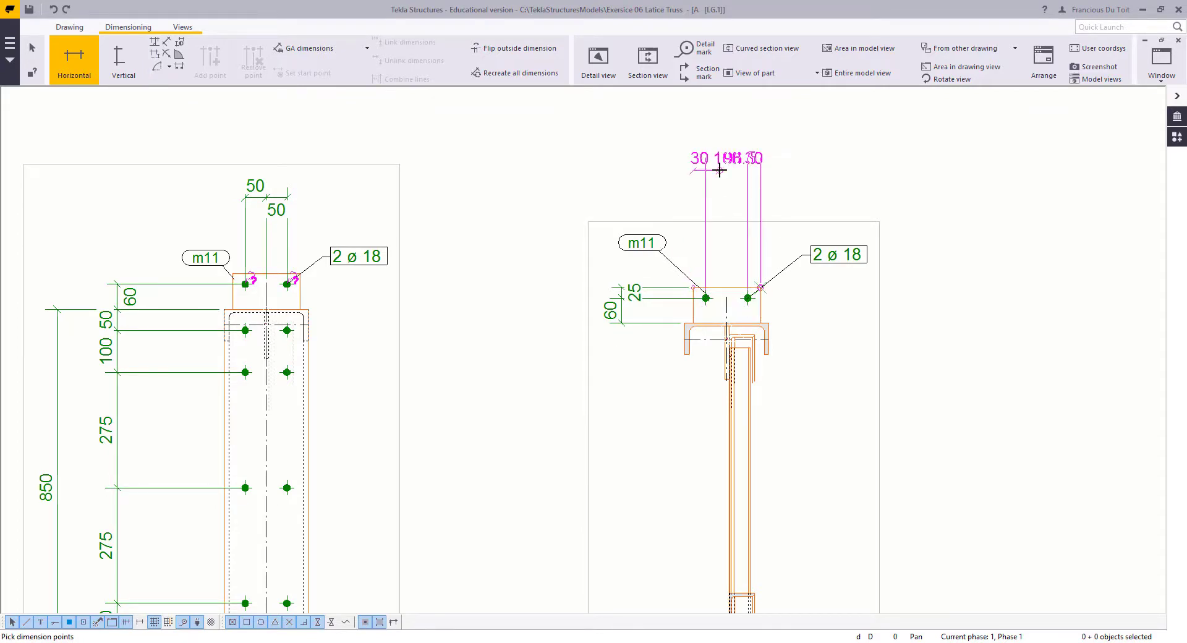
middle_click(727, 167)
Step: Add a second horizontal dimension in section B-B from the left bolt hole through the centre line to the right bolt hole
click(706, 298)
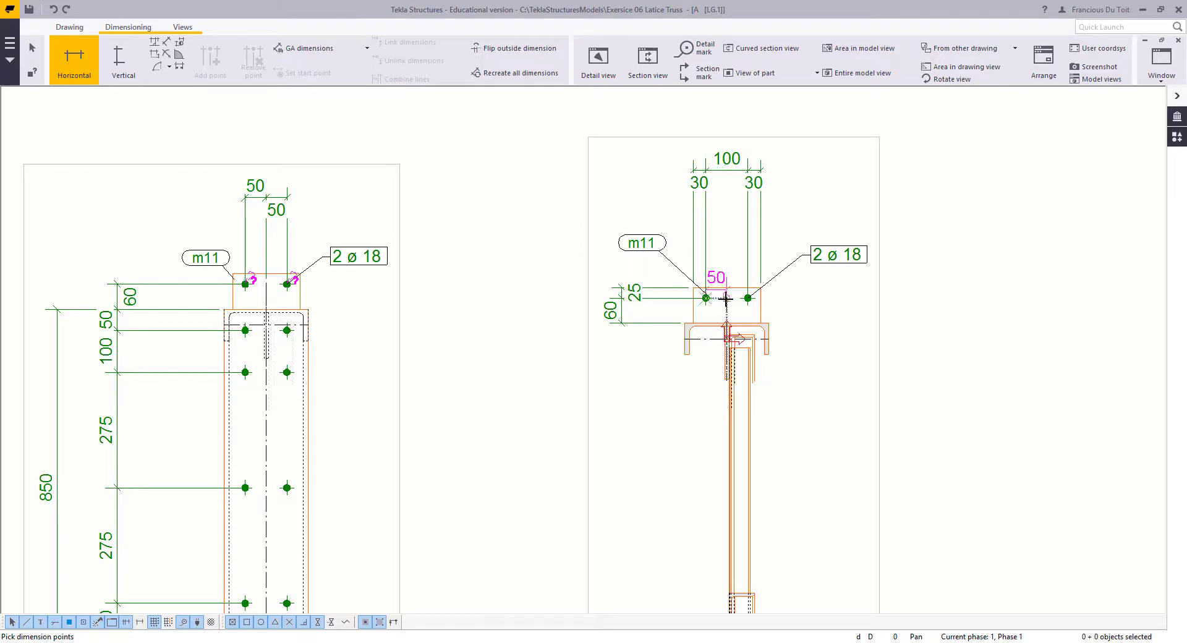
click(727, 298)
click(749, 298)
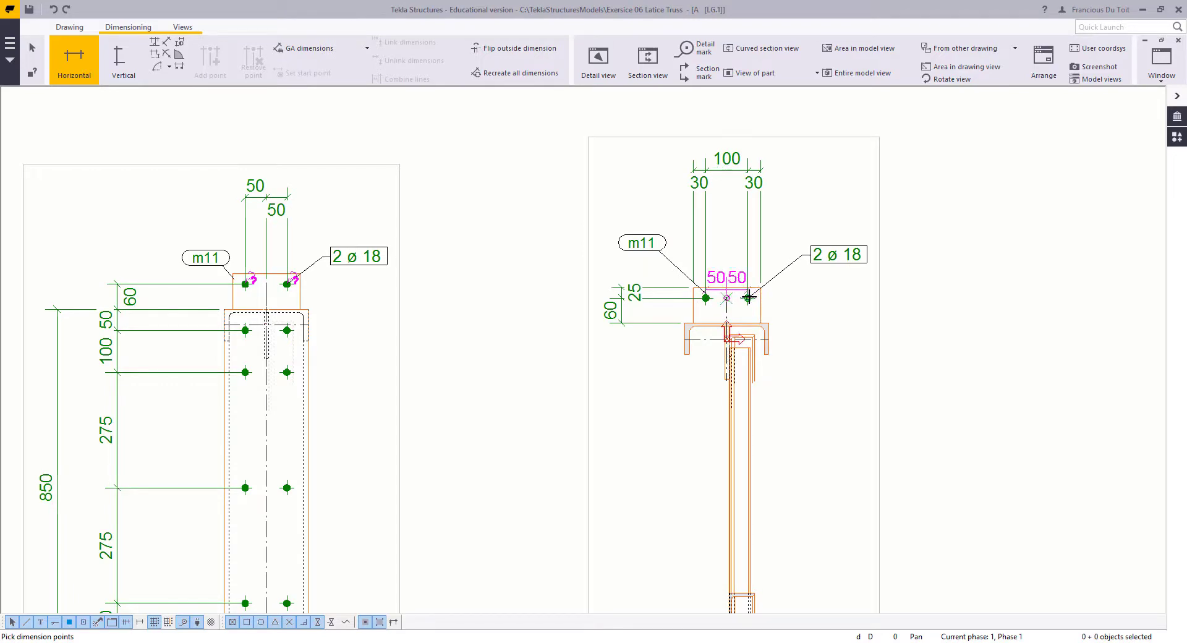
middle_click(718, 232)
right_click(595, 168)
click(615, 176)
Step: Move both 30 edge dimension texts in section B-B outside the extension lines, level with the 100 text
middle_drag(710, 192, 639, 305)
scroll(654, 355, up, 3)
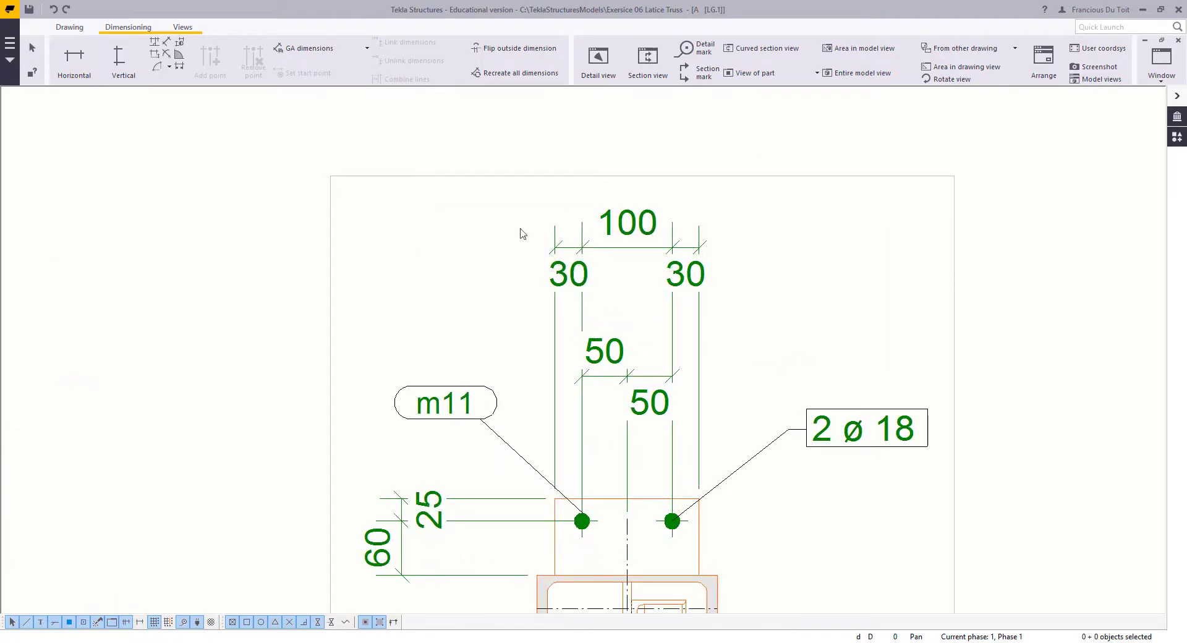
click(698, 280)
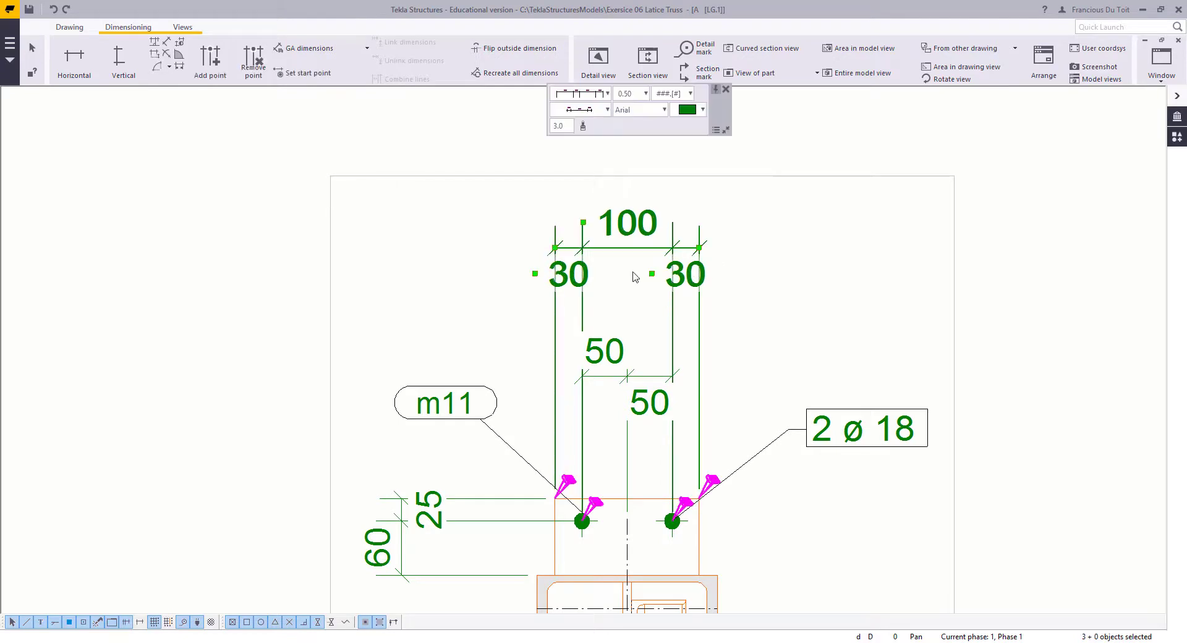
click(652, 283)
drag(655, 279, 697, 229)
click(537, 268)
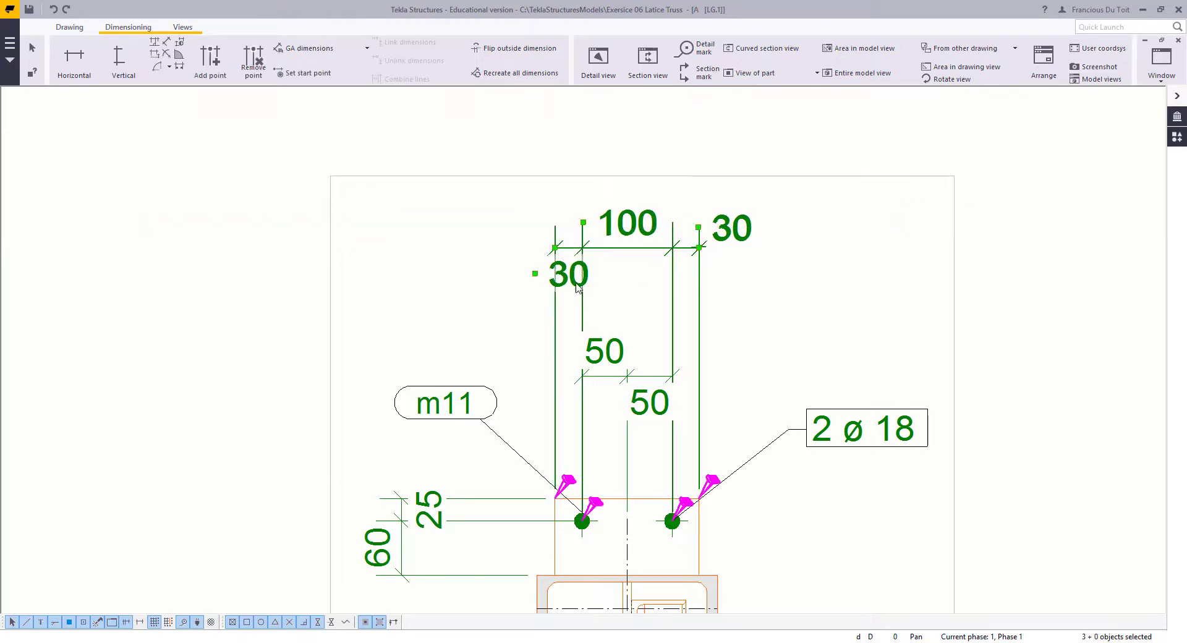
drag(535, 273, 488, 228)
scroll(708, 236, up, 3)
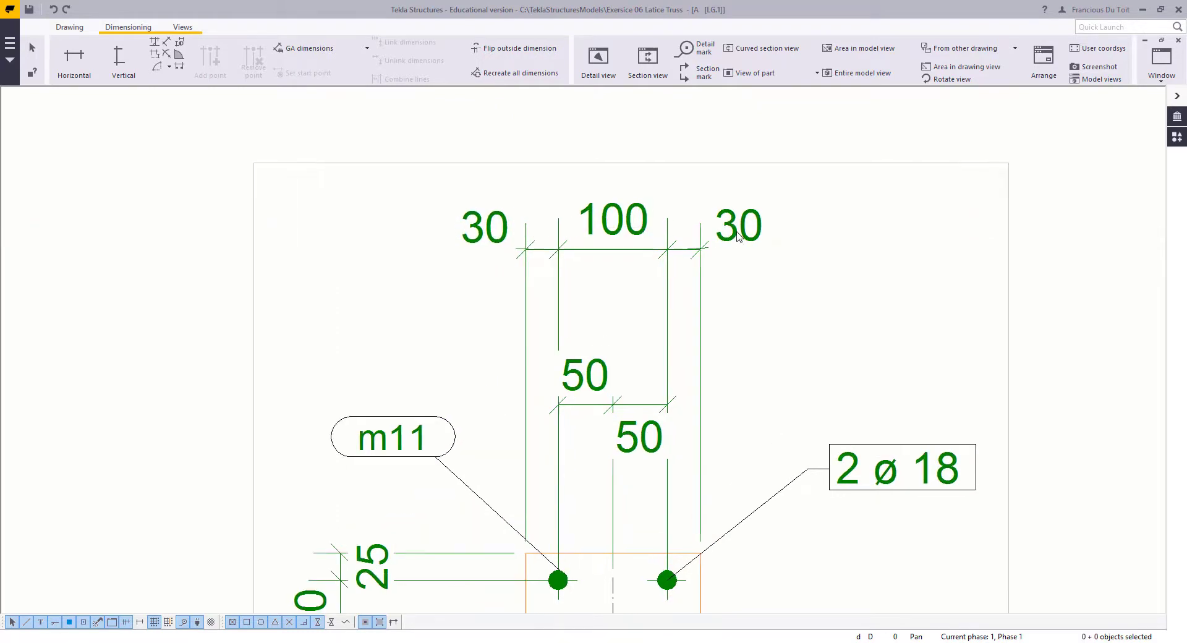
drag(690, 220, 692, 224)
click(659, 177)
Step: Move the hole-to-centre dimension line in section B-B upward and arrange its two 50 texts above the line
scroll(661, 198, down, 5)
click(592, 384)
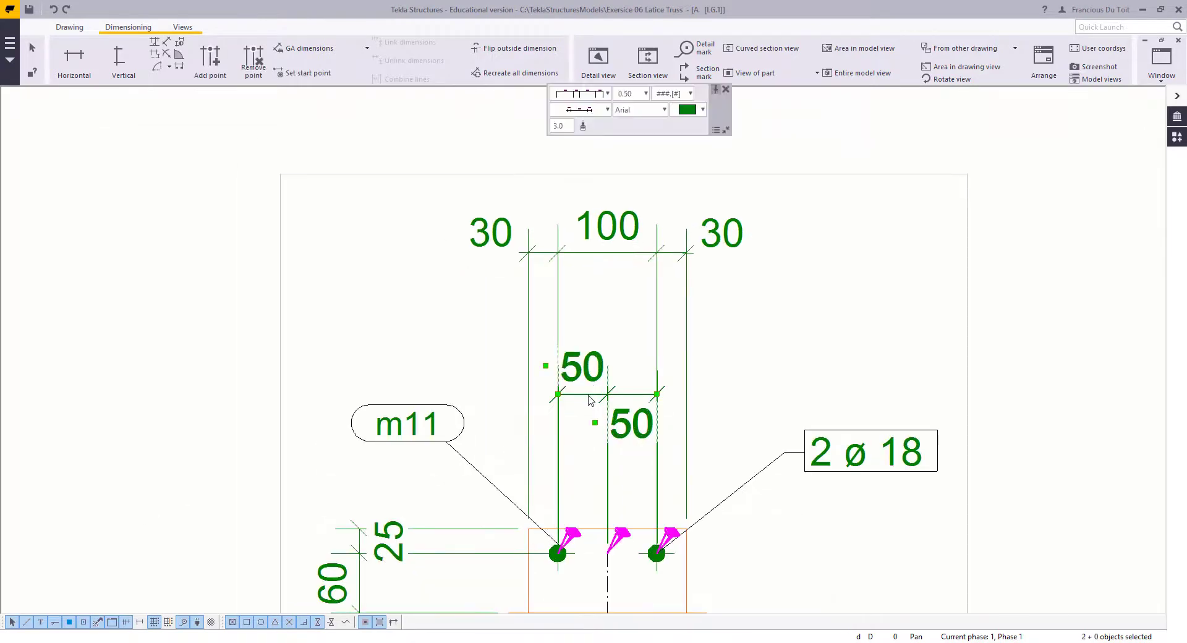
drag(592, 384, 681, 308)
click(573, 328)
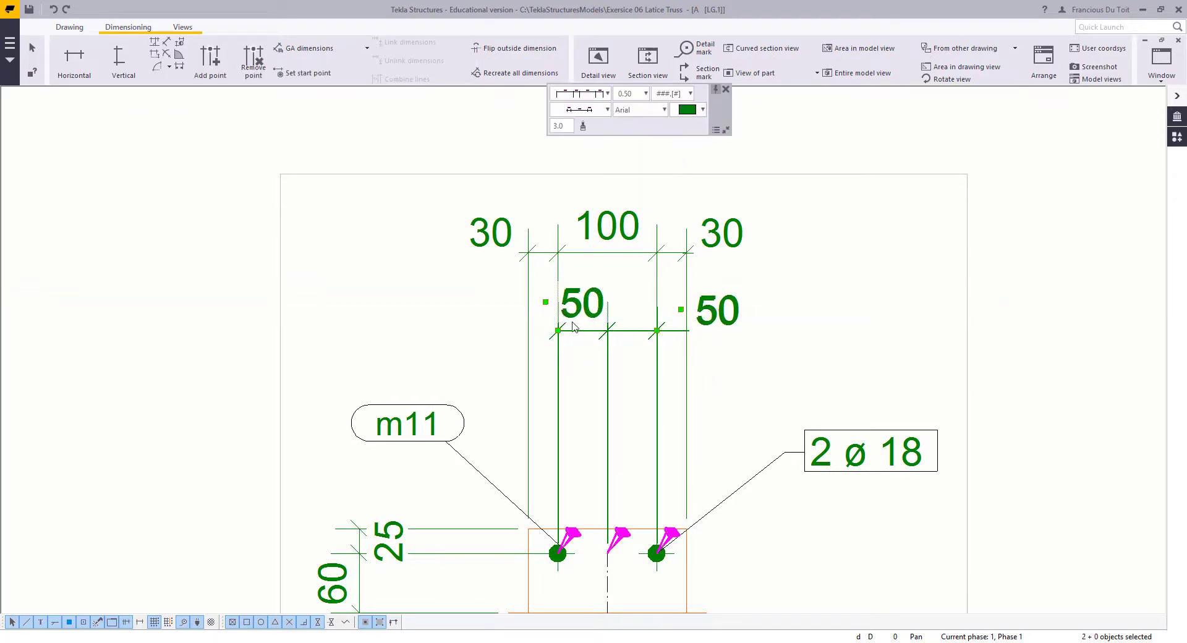
drag(579, 302, 522, 303)
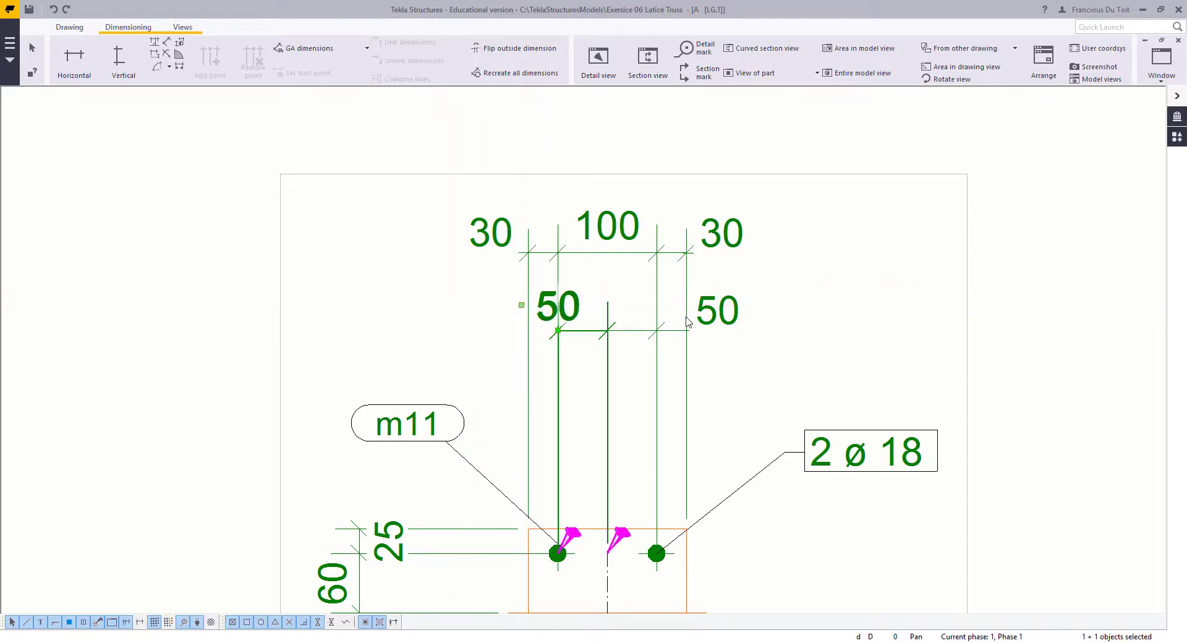
drag(684, 316, 621, 308)
click(672, 386)
scroll(711, 364, down, 3)
middle_drag(713, 363, 657, 276)
scroll(660, 292, down, 2)
mouse_move(660, 293)
mouse_down()
mouse_move(533, 238)
mouse_move(691, 305)
mouse_up()
Step: Examine the dimensioned section views A-A and B-B and the overall sheet layout
scroll(595, 351, down, 2)
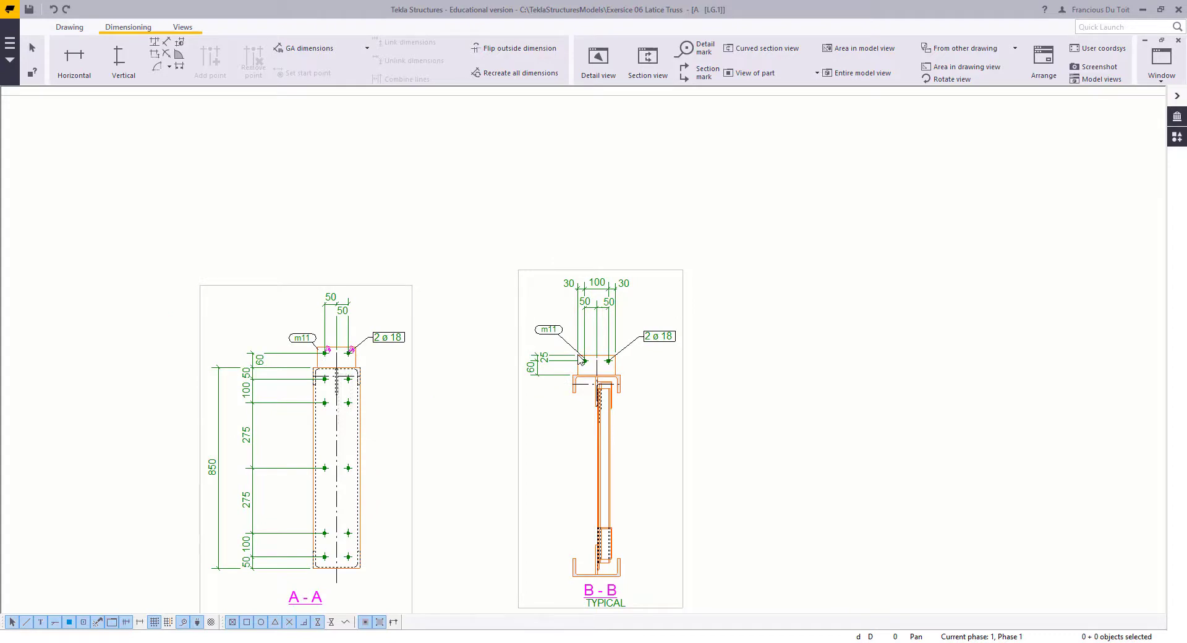
scroll(597, 356, down, 3)
middle_drag(606, 439, 652, 433)
scroll(652, 442, up, 5)
scroll(640, 433, down, 2)
middle_drag(617, 396, 574, 435)
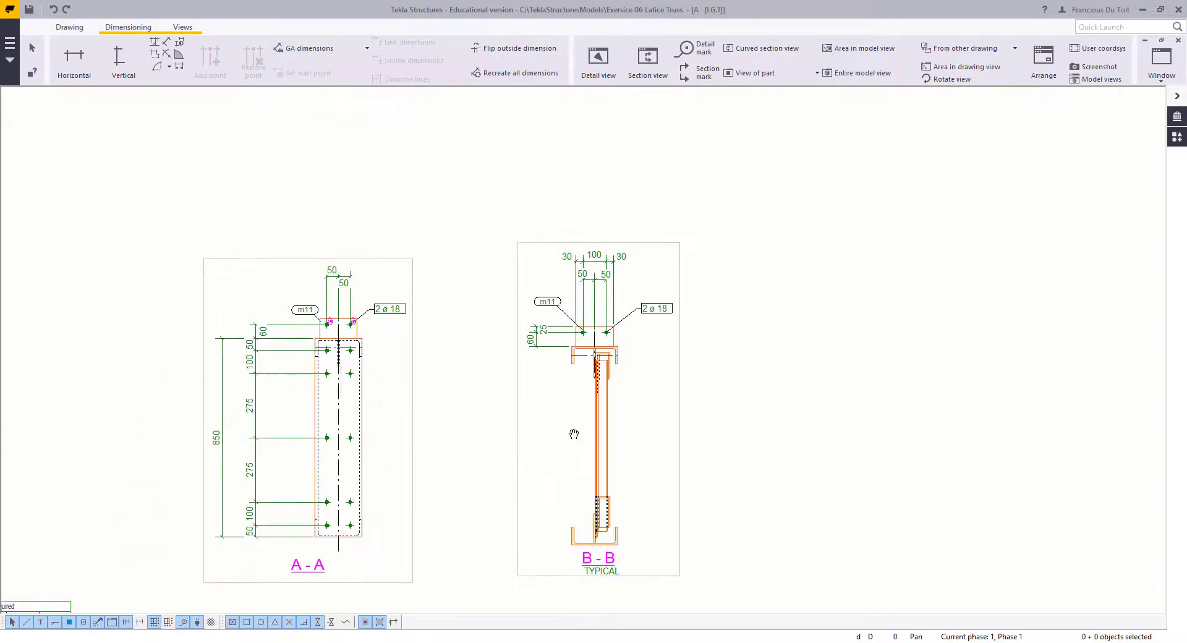
scroll(574, 434, down, 4)
scroll(621, 385, down, 2)
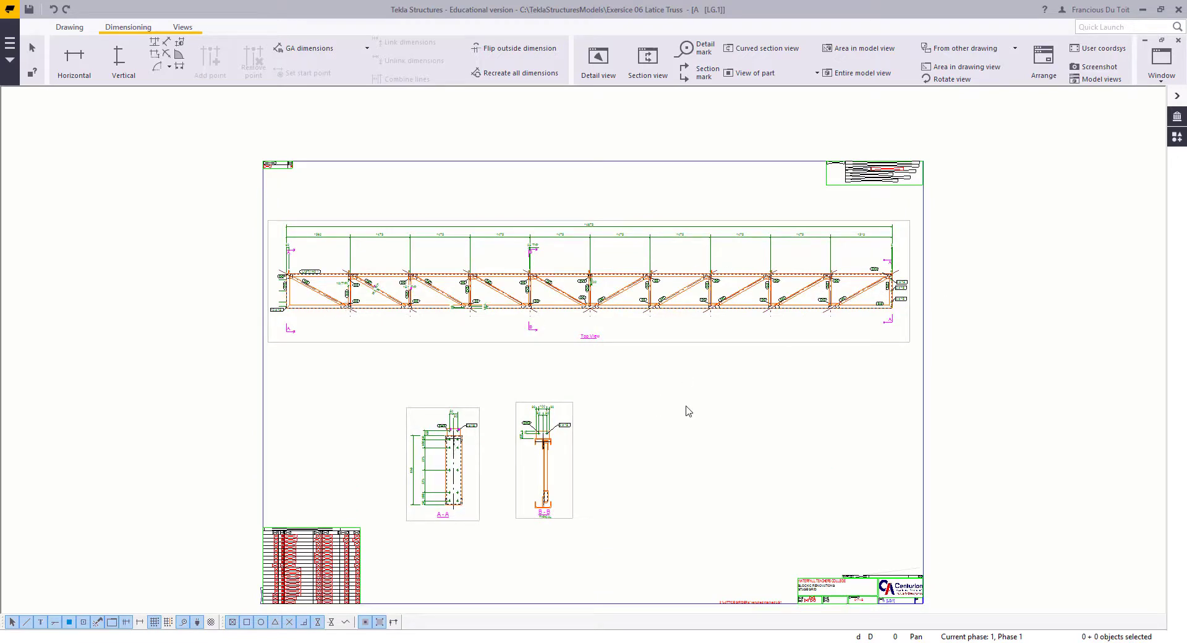
Step: Close the lattice girder drawing and reopen assembly drawing LG.1 from the drawing list
click(1178, 40)
click(310, 385)
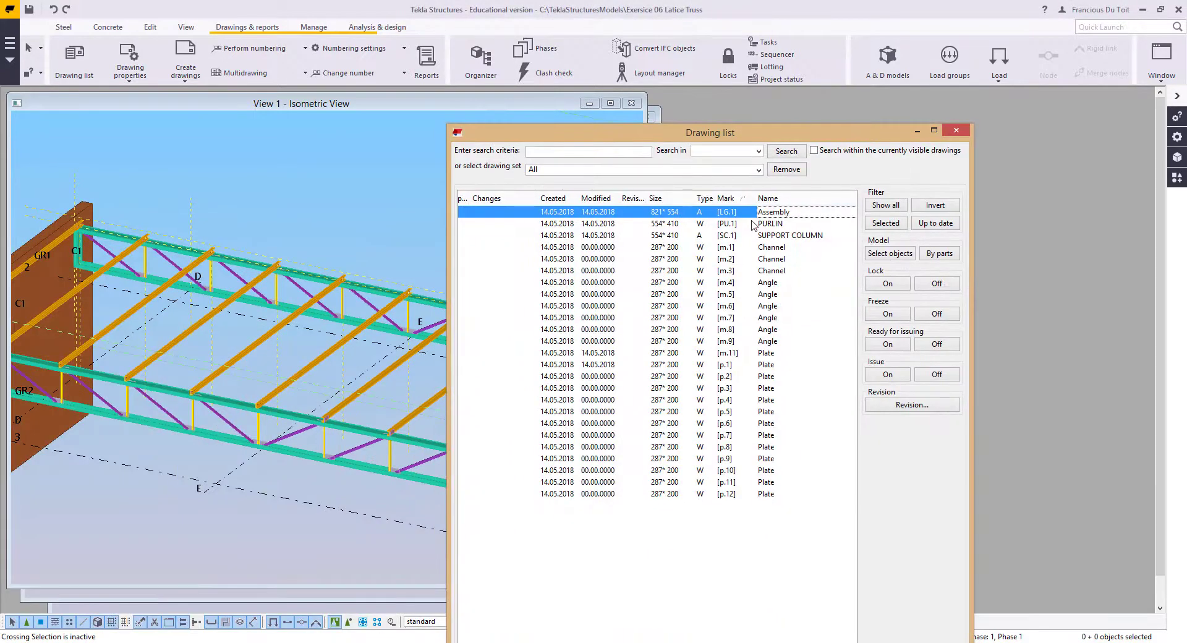
double_click(760, 215)
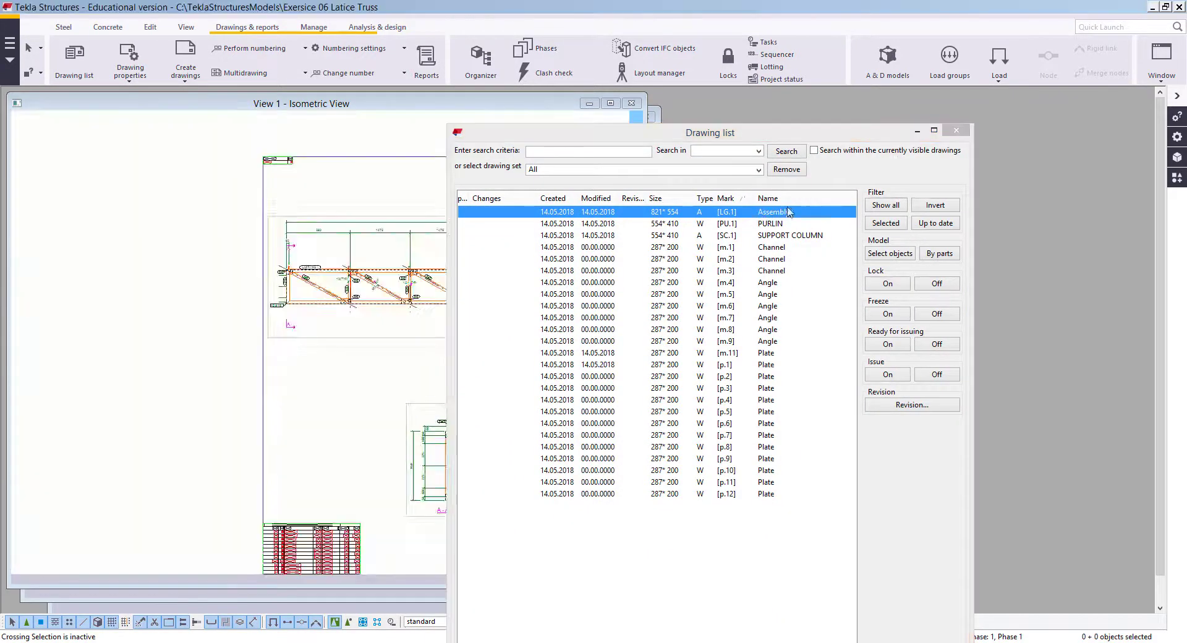
Step: Set the drawing name to LATTICE GIRDER in the assembly drawing properties, apply the modification and close the properties
double_click(337, 160)
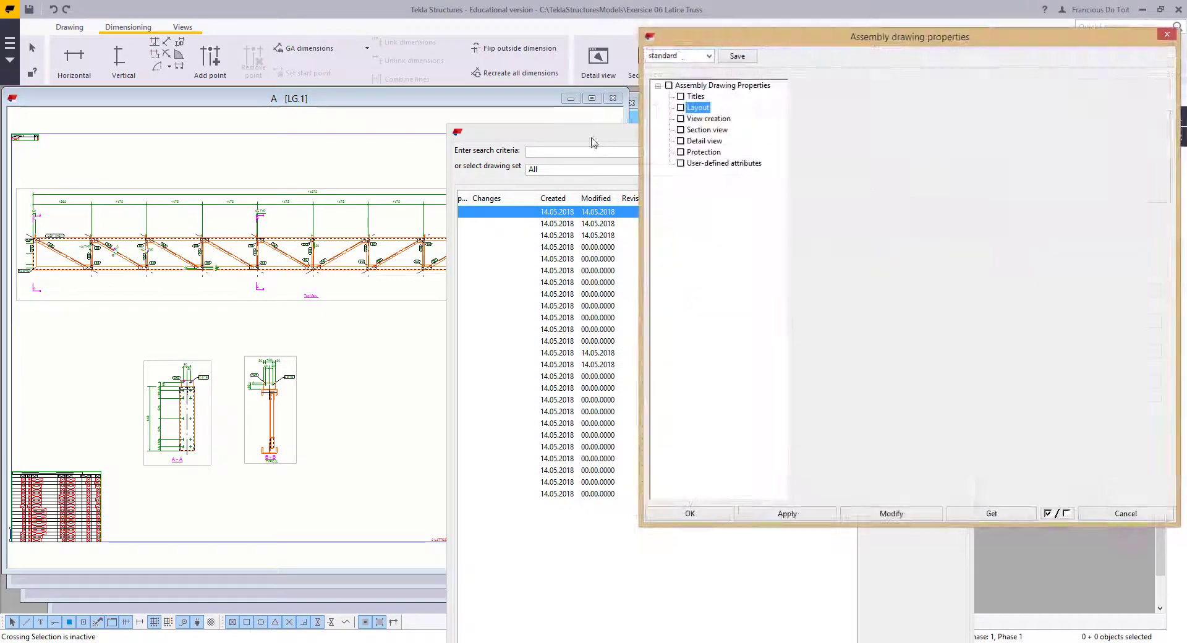
click(696, 97)
double_click(905, 86)
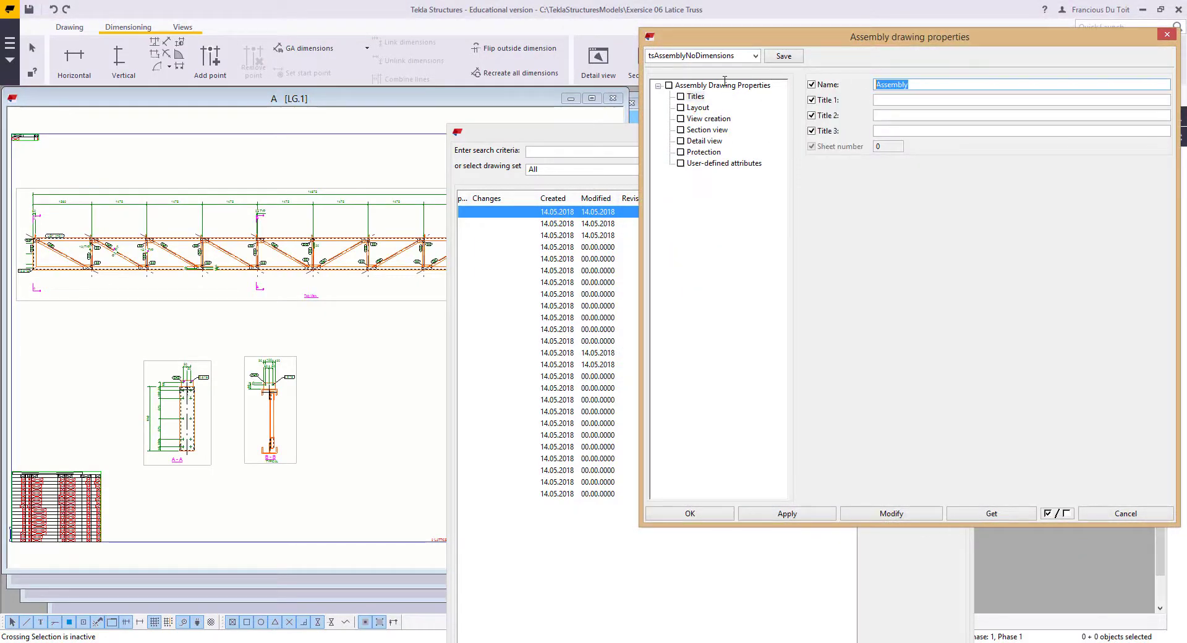
text(LATTICE GIRDER)
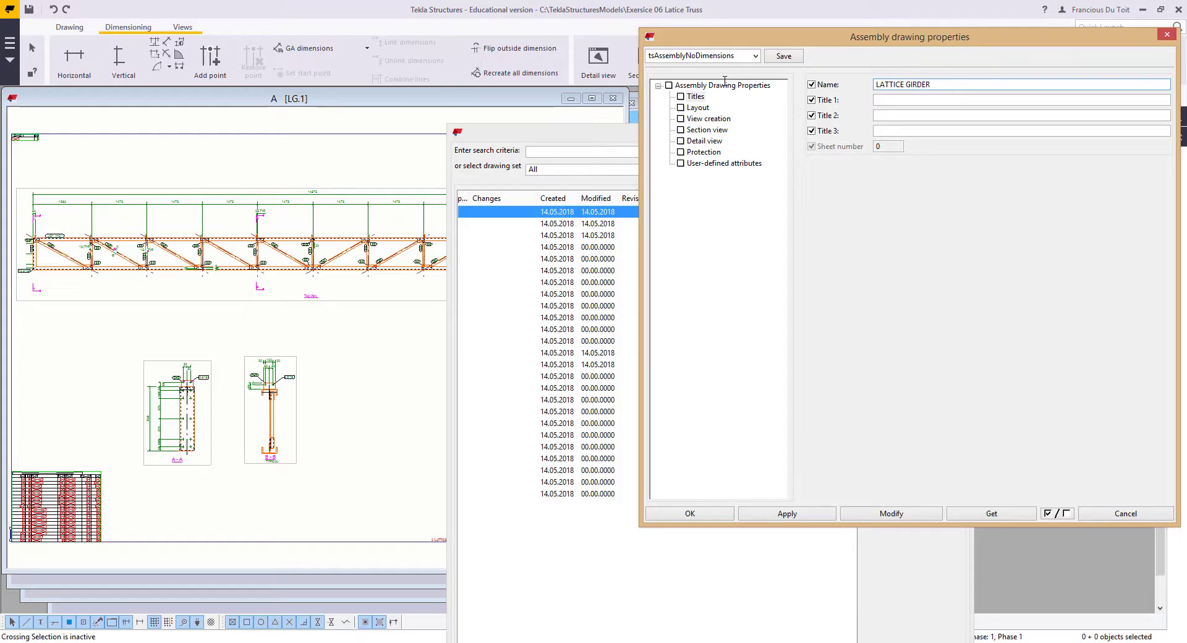
click(895, 515)
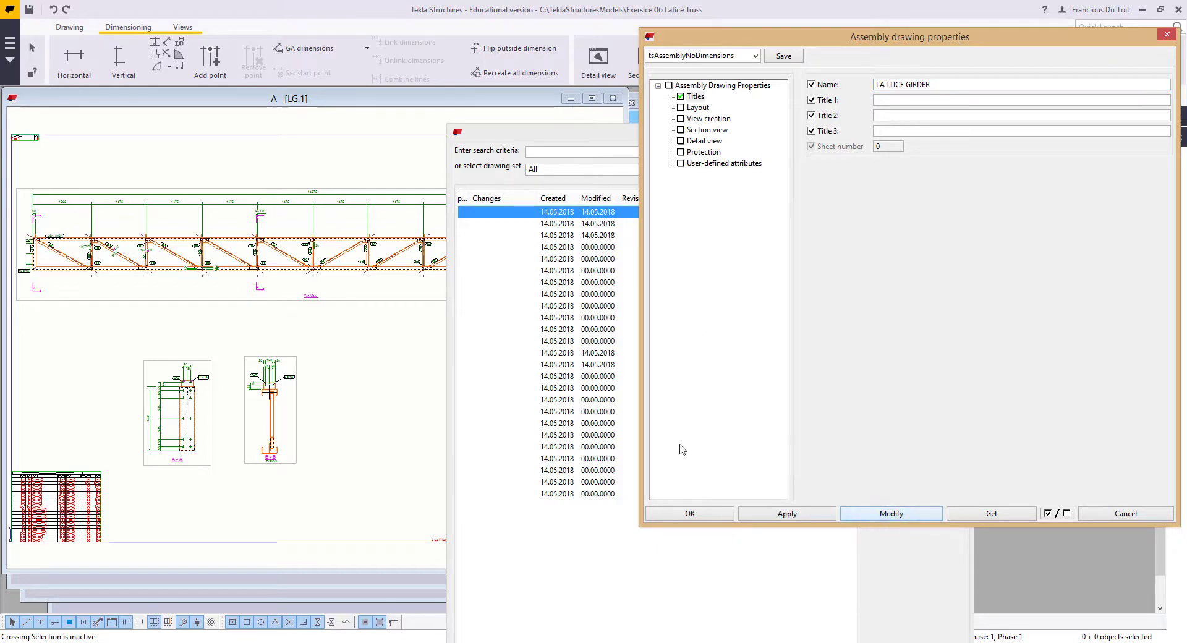
click(390, 386)
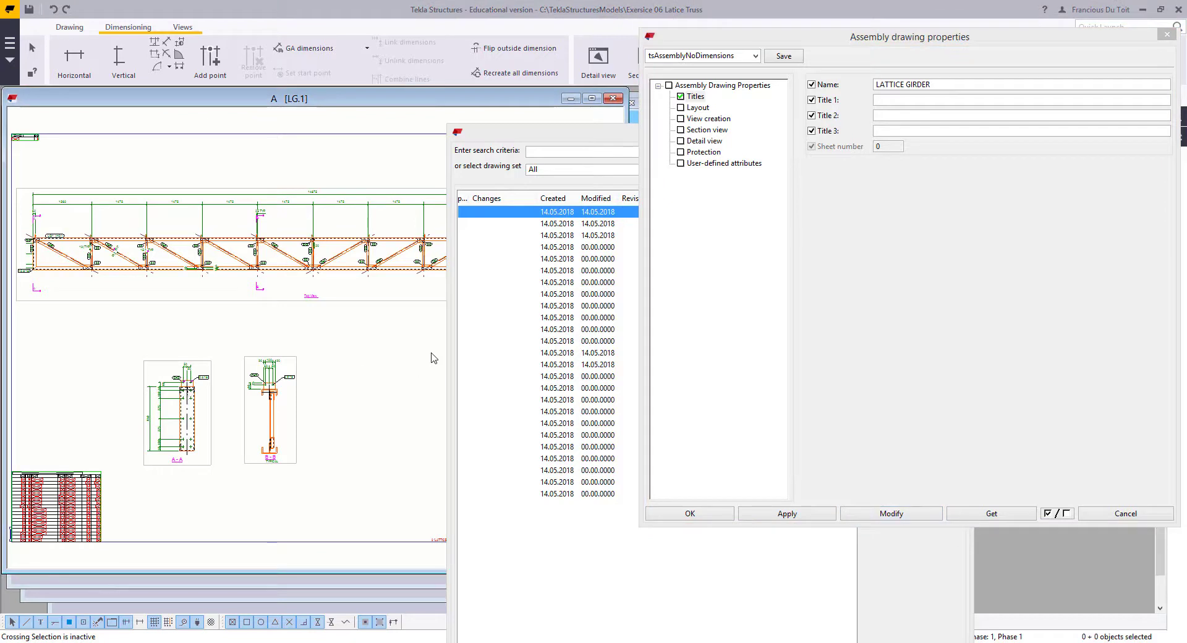
click(1105, 517)
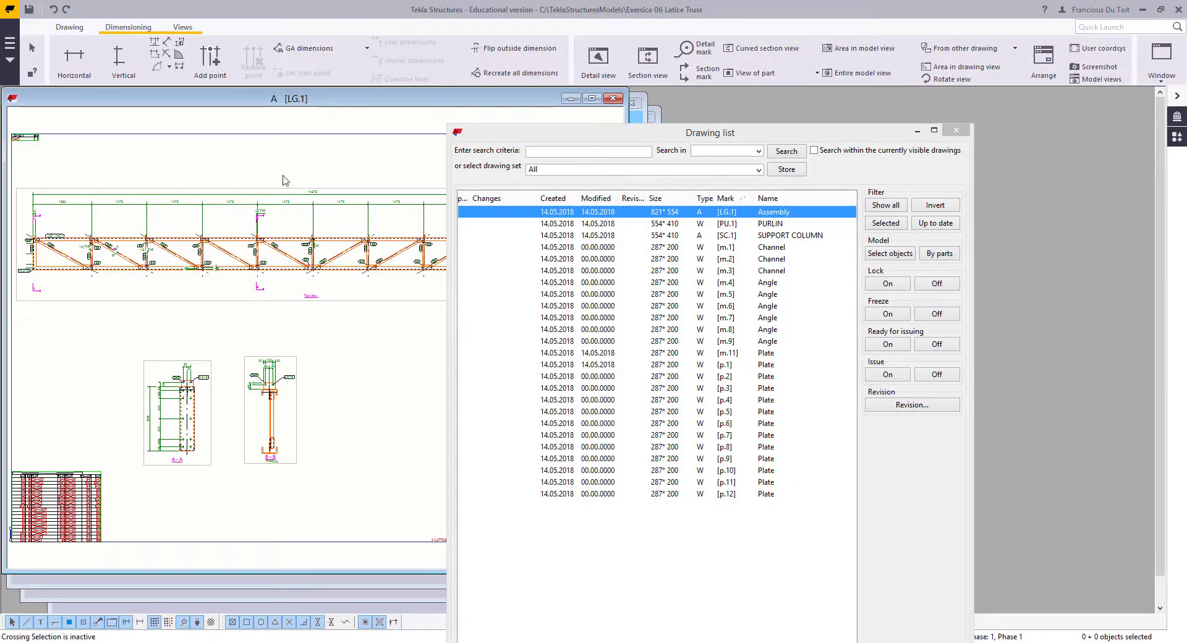
Step: Save and close the LG.1 drawing, and maximize the model's isometric view
click(29, 10)
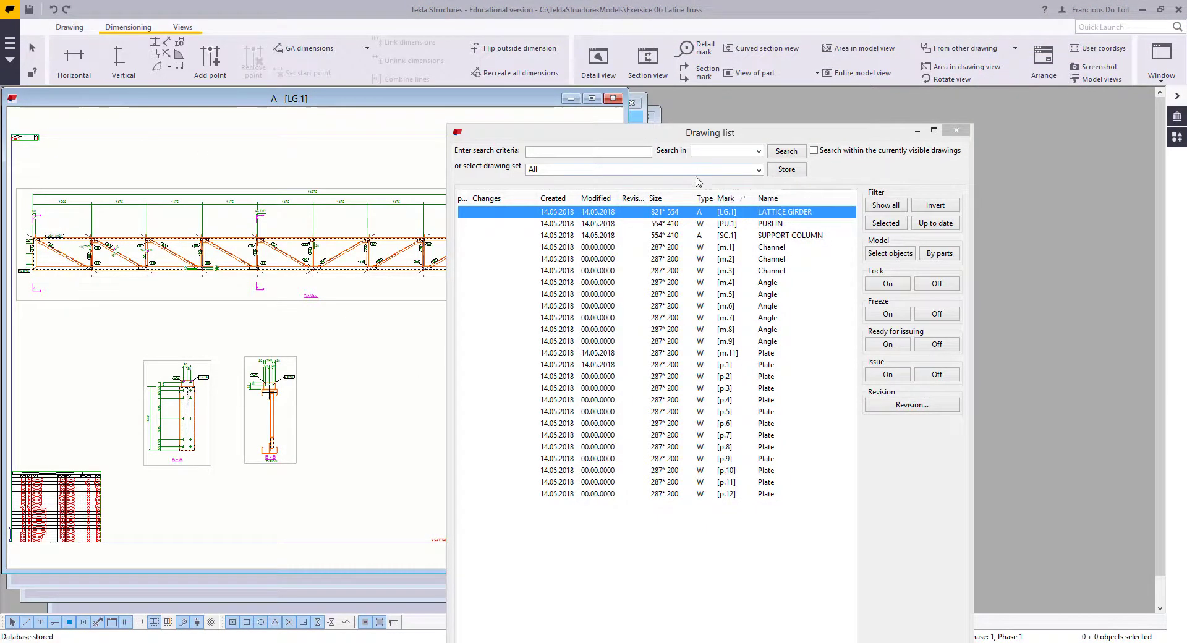
right_click(709, 212)
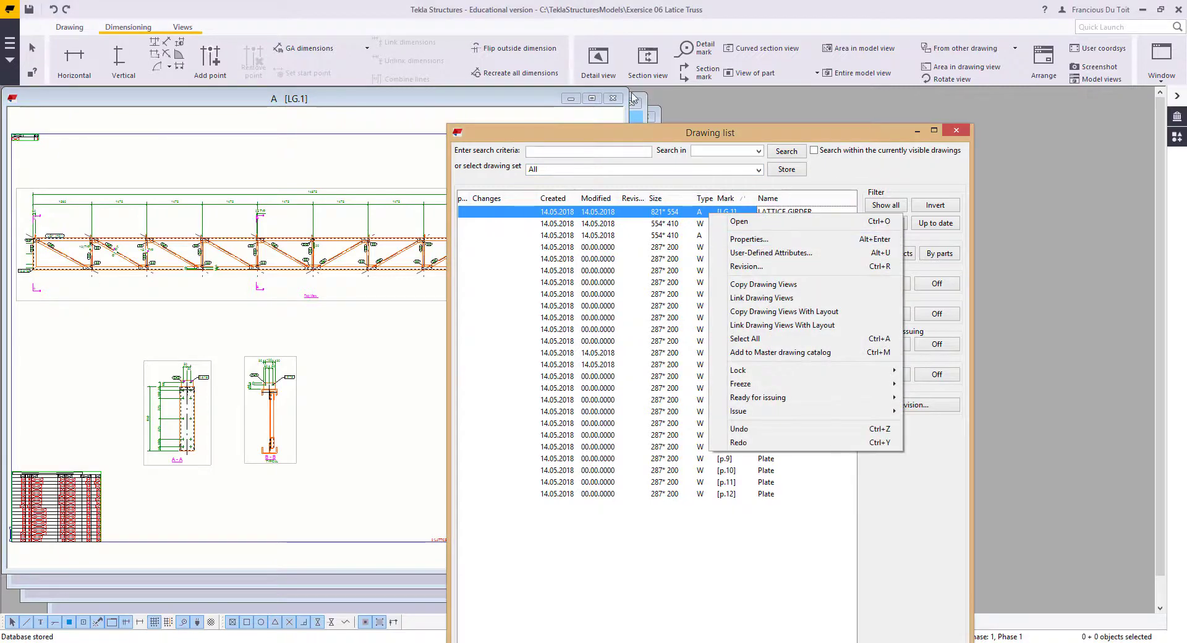
click(616, 99)
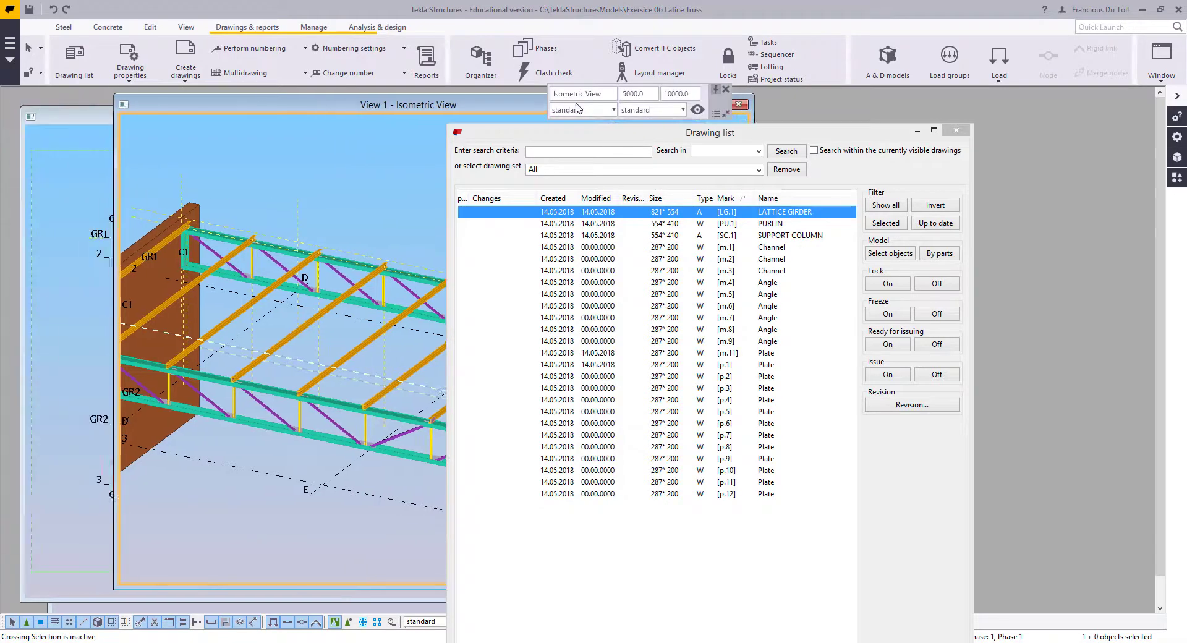
click(764, 102)
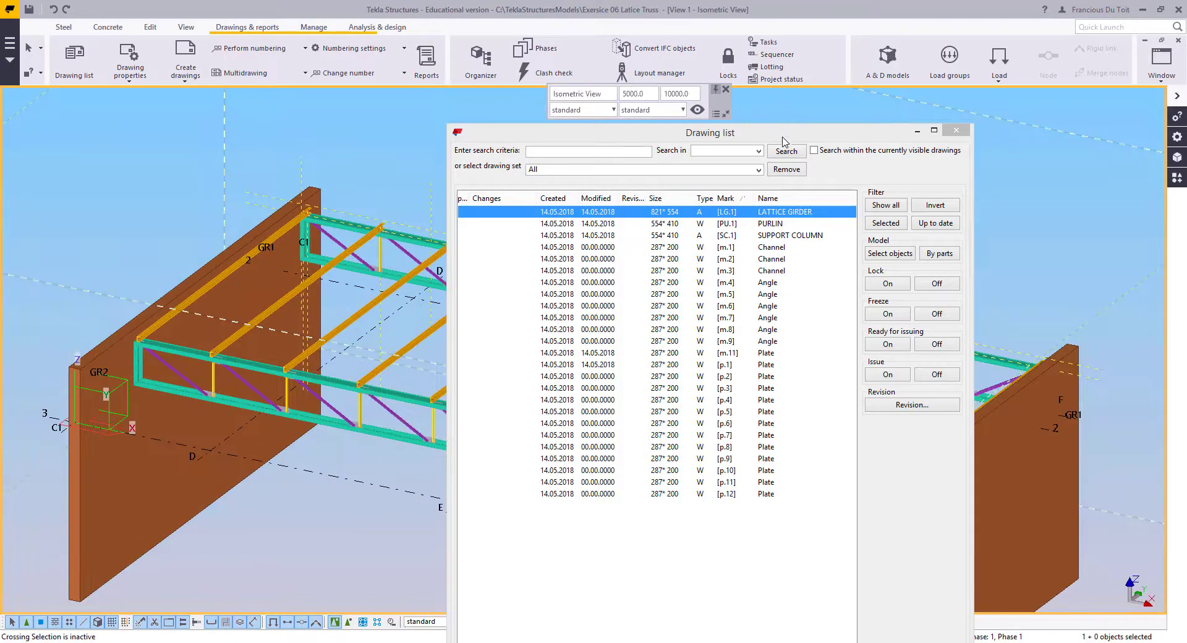
Step: Clear the drawing list away from the model's isometric view
mouse_move(785, 132)
mouse_down()
mouse_move(311, 99)
mouse_move(0, 284)
mouse_up()
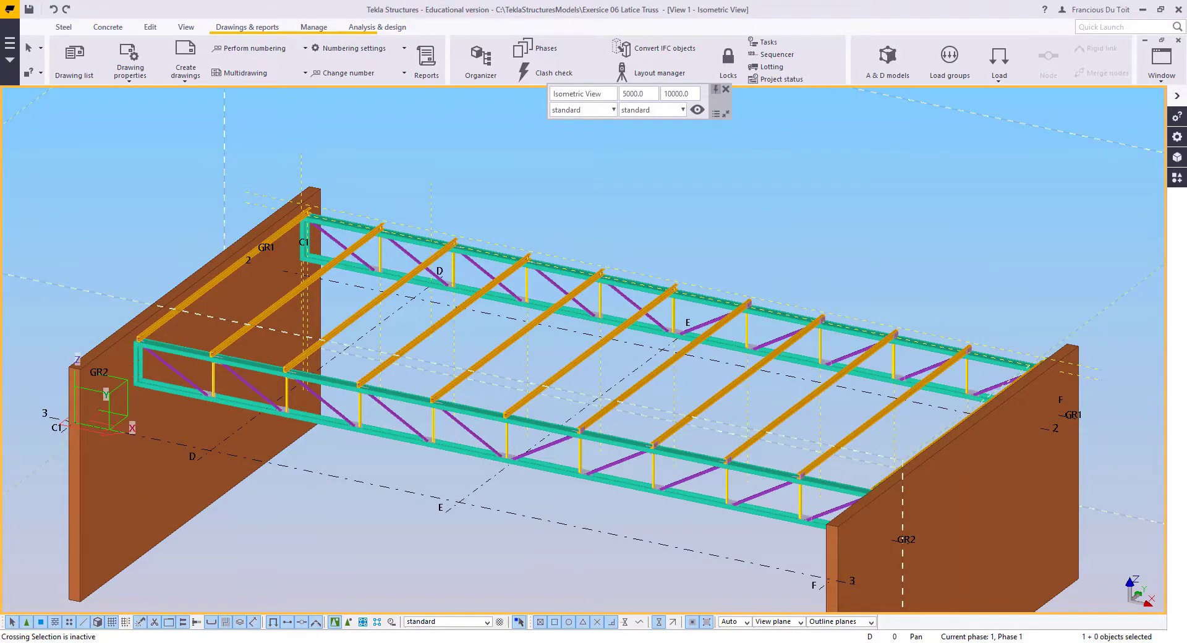
scroll(644, 254, down, 3)
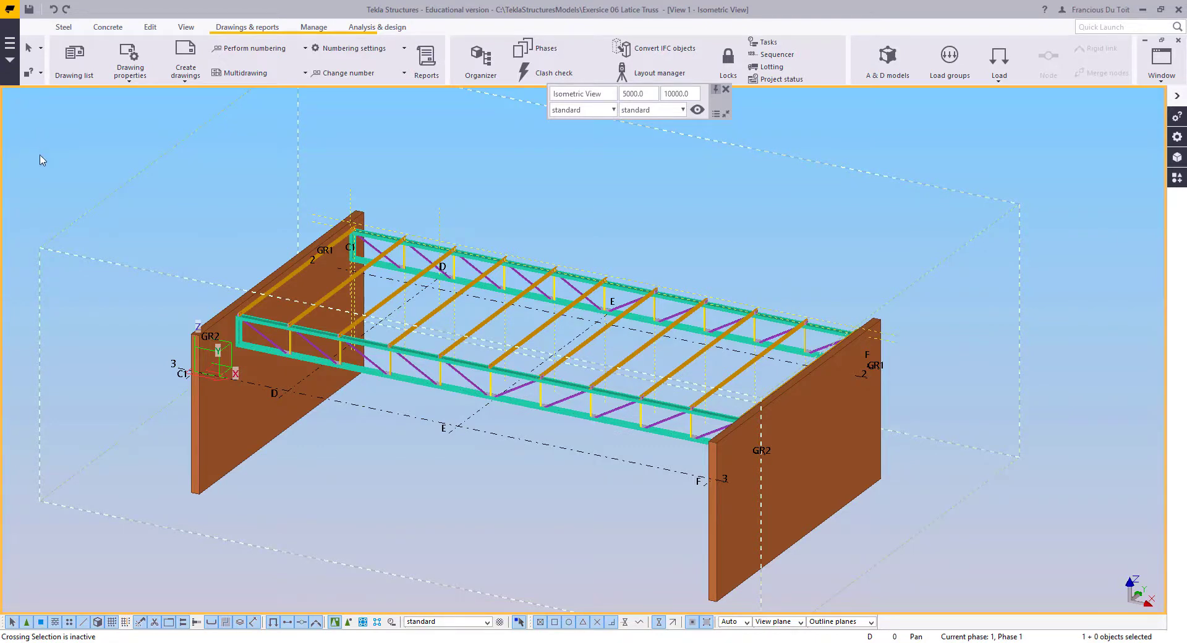
click(10, 9)
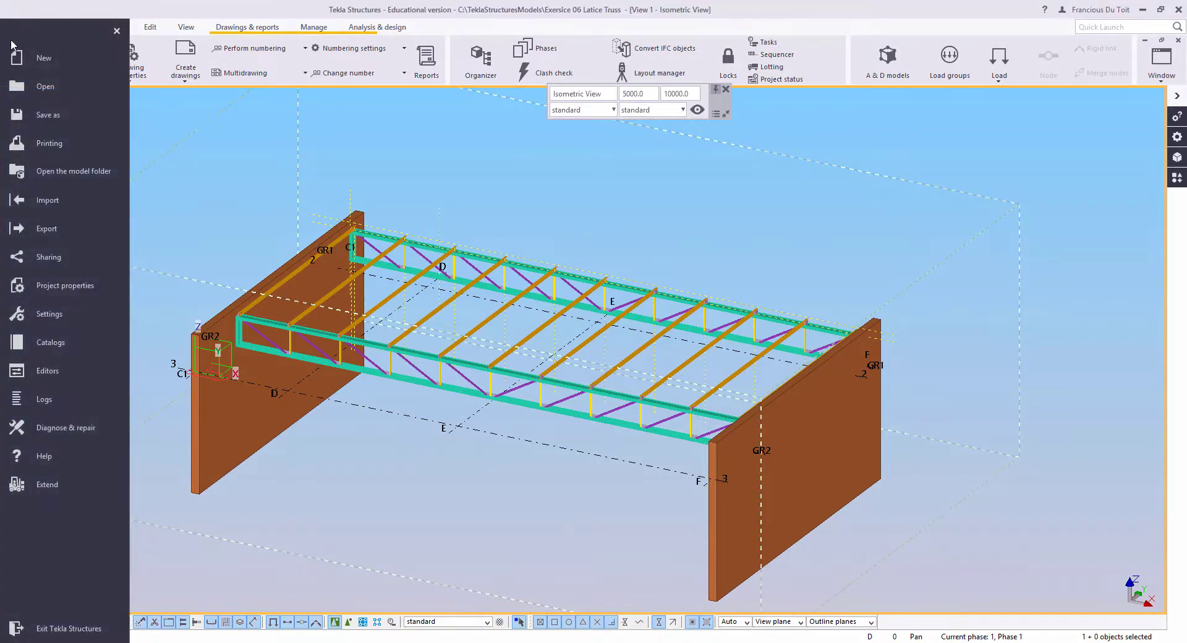
click(225, 178)
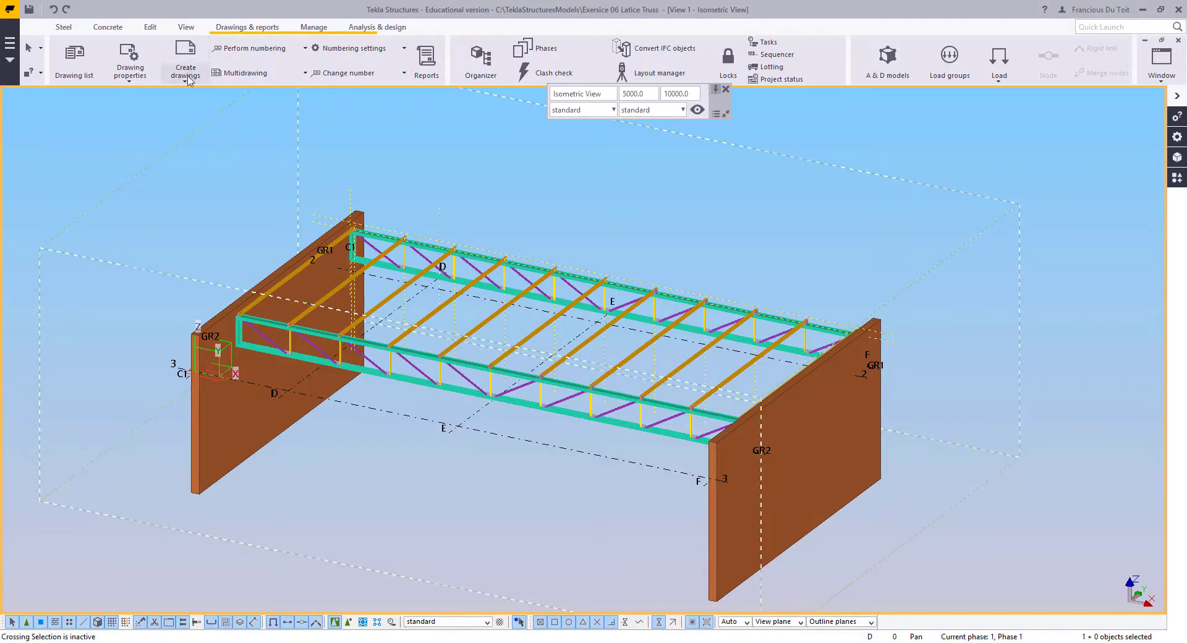
click(189, 77)
click(479, 209)
Step: Load the standard view properties into the isometric view, apply the modification and close the properties
middle_drag(447, 186, 471, 182)
double_click(471, 183)
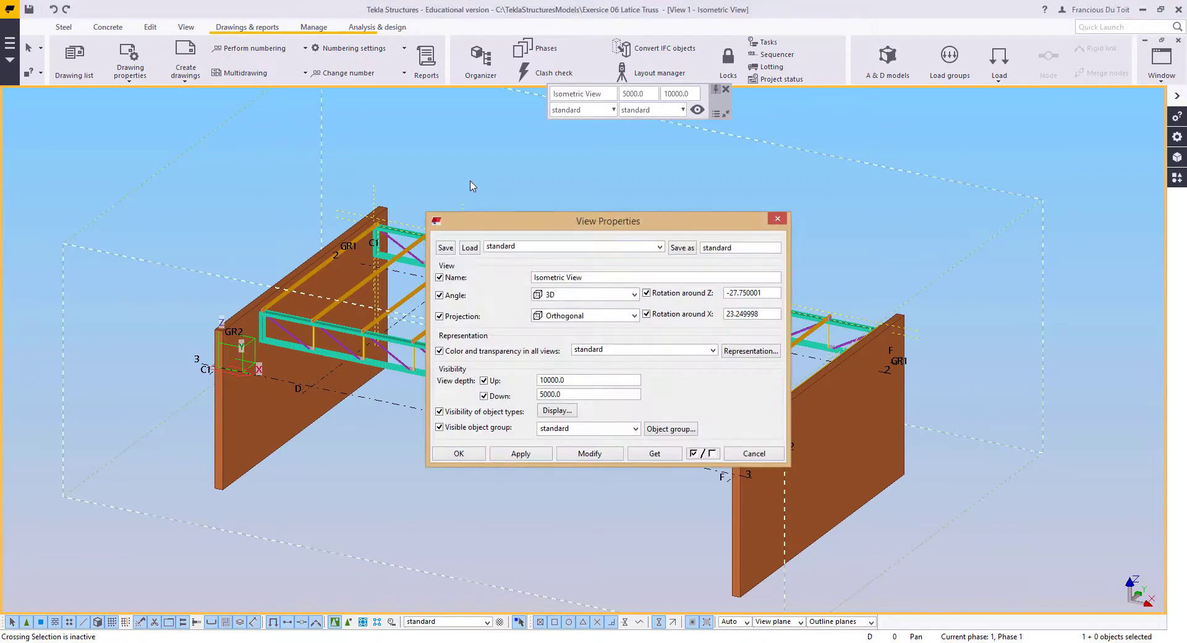
click(470, 248)
click(589, 454)
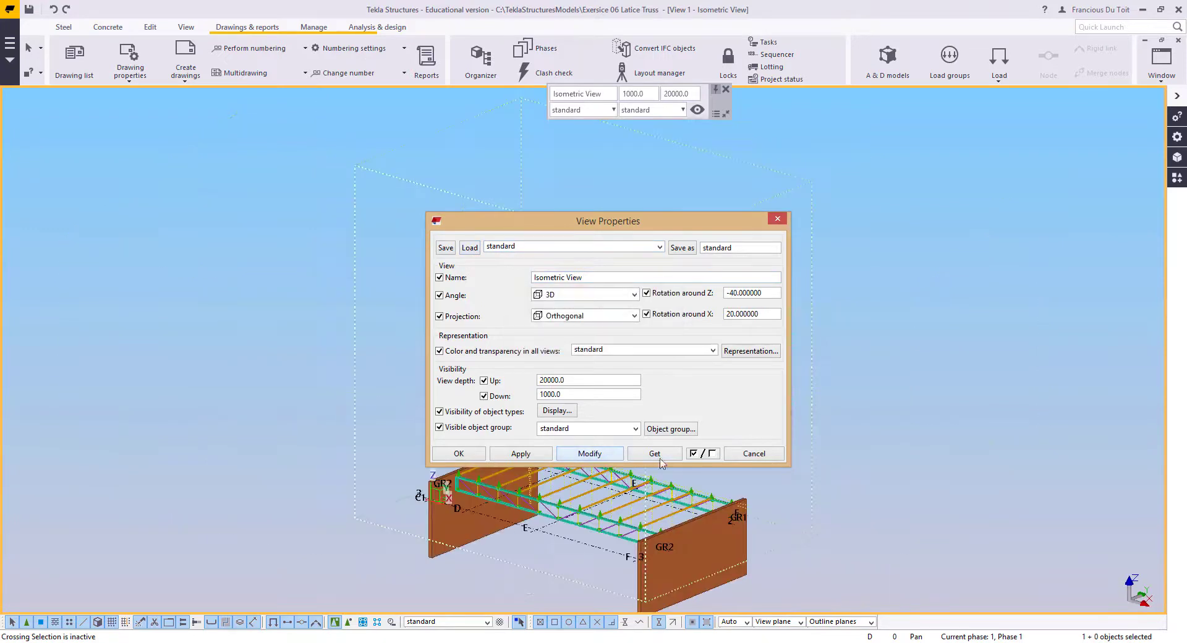
click(744, 453)
scroll(583, 353, up, 5)
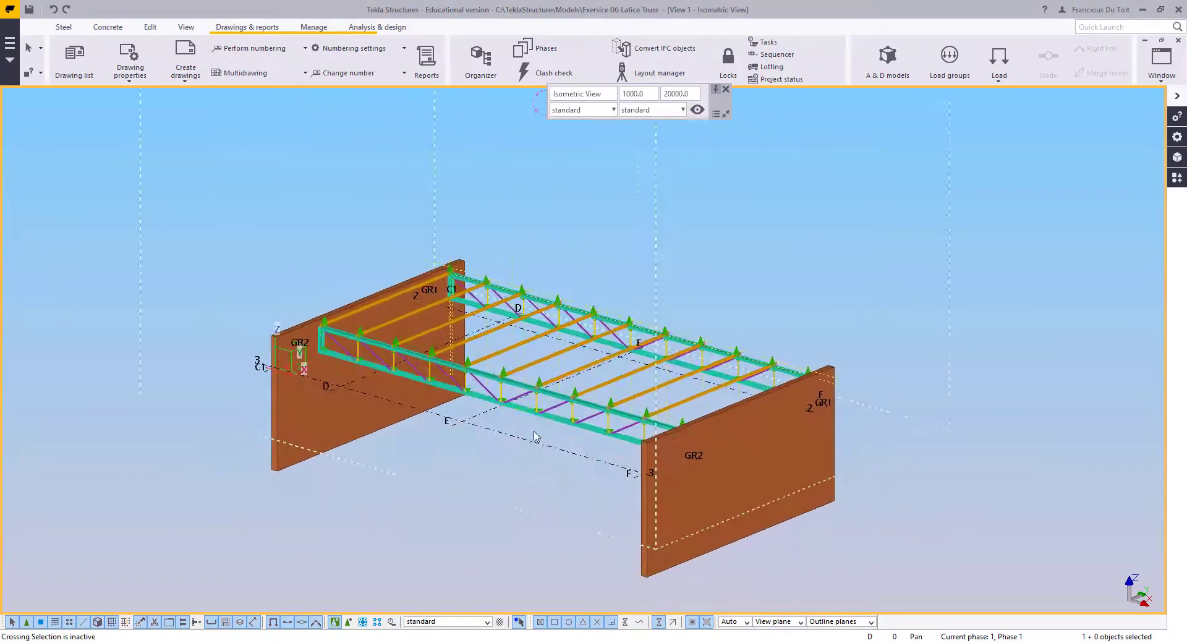
Step: Fit the work area to the entire model in the isometric view
middle_drag(472, 422, 619, 412)
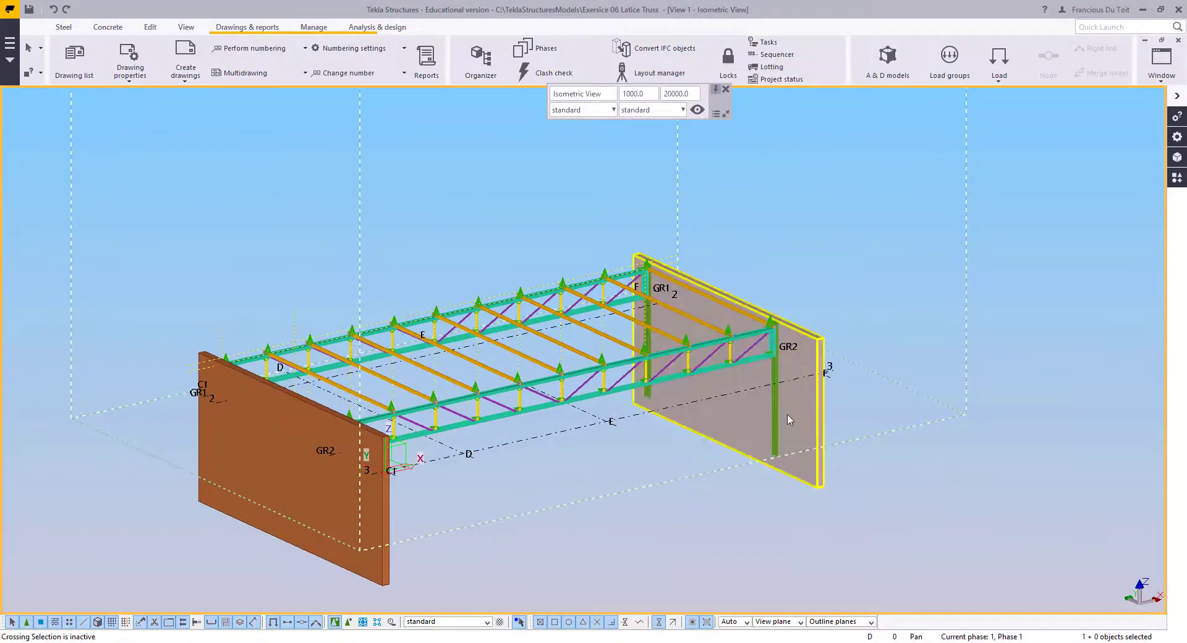
mouse_move(628, 461)
ctrl+middle_down()
mouse_move(643, 454)
mouse_move(616, 457)
mouse_move(639, 451)
ctrl+middle_up()
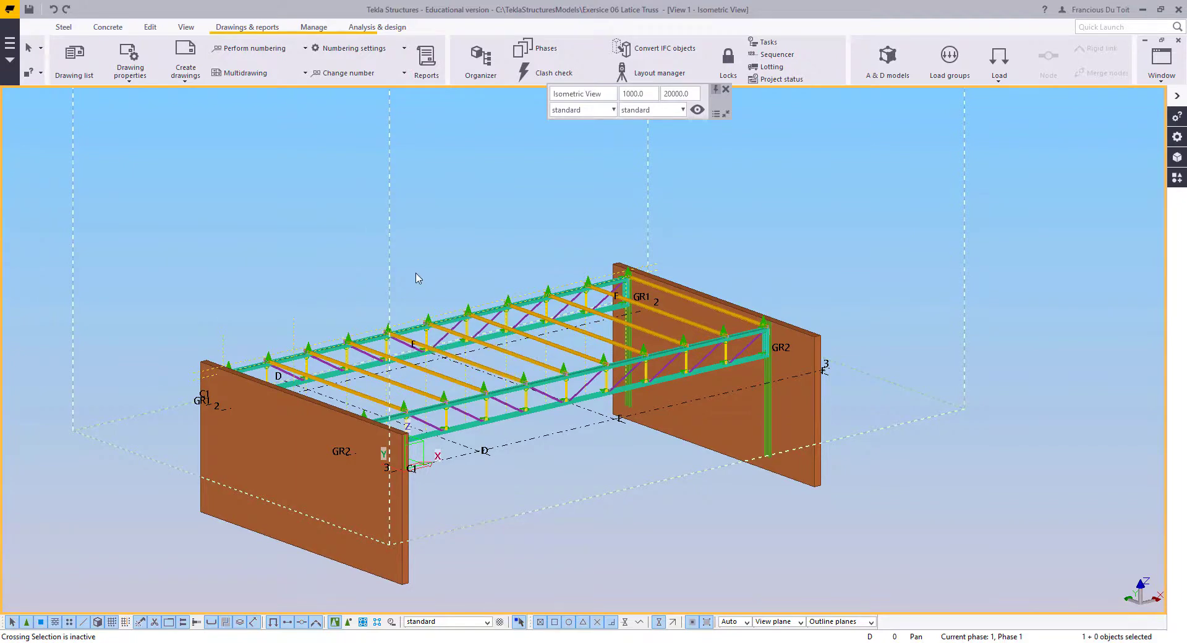
middle_drag(469, 309, 448, 360)
scroll(449, 371, up, 3)
scroll(454, 401, down, 2)
middle_drag(455, 401, 470, 291)
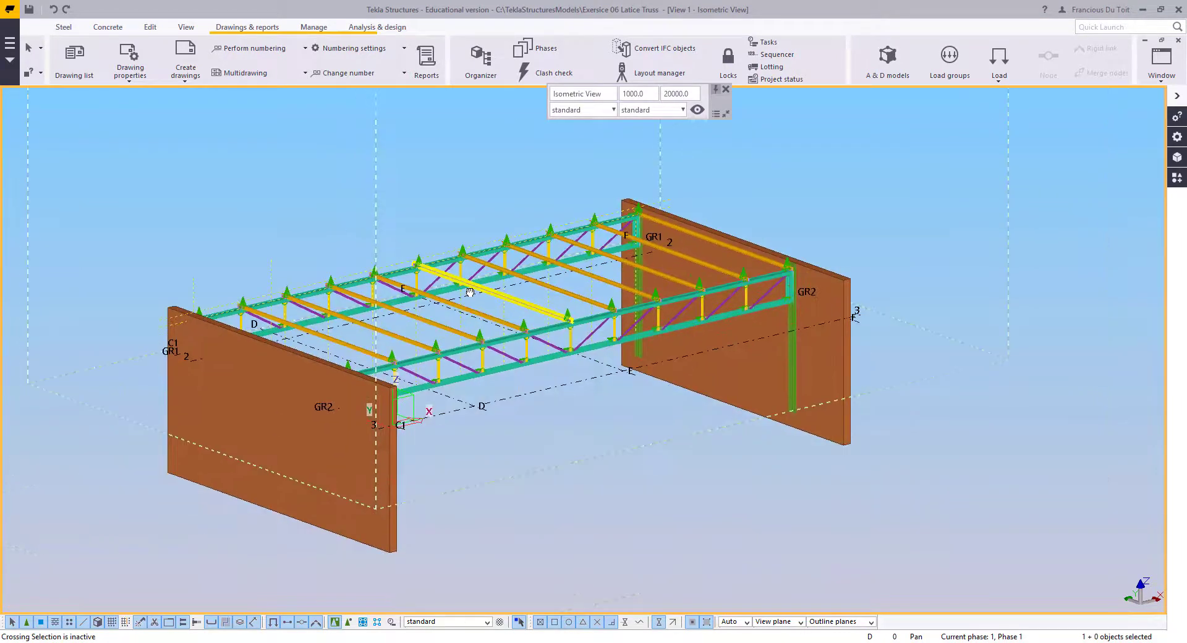
scroll(470, 291, up, 3)
right_click(420, 189)
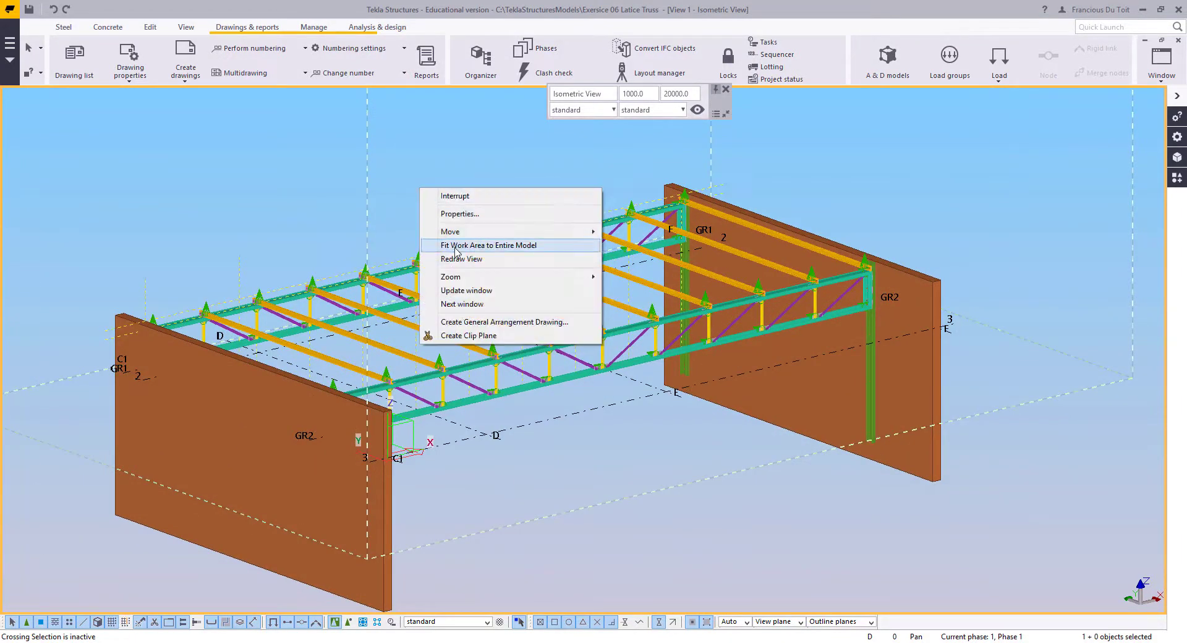
click(456, 246)
scroll(458, 230, up, 3)
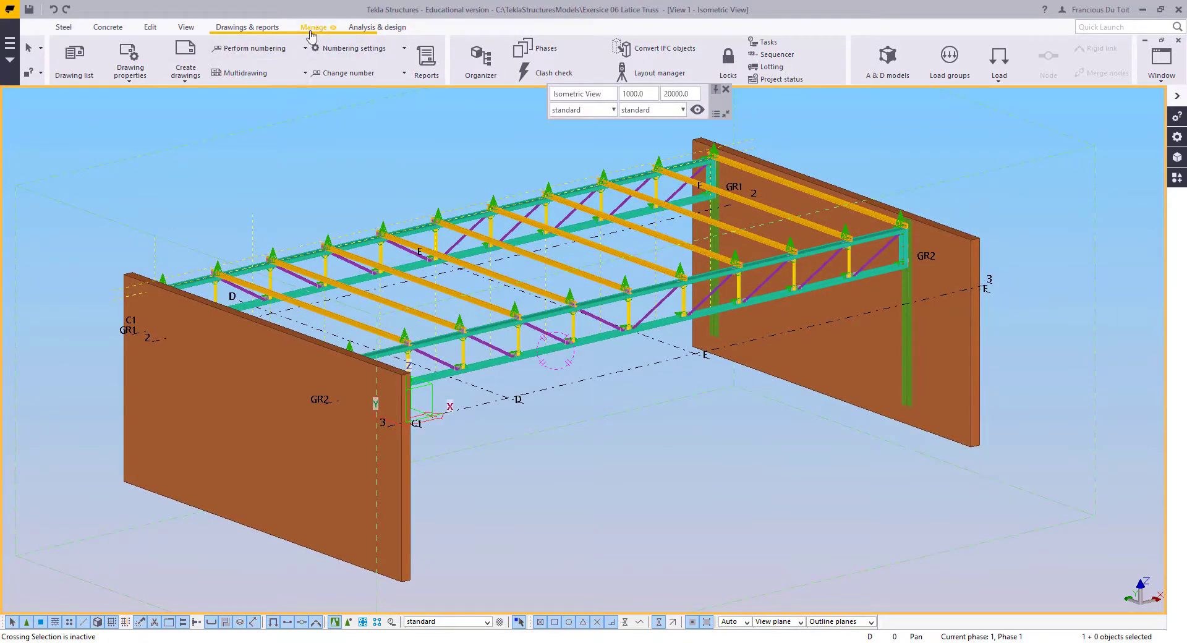
Step: Create one general arrangement drawing containing the Isometric View, Plan +US_TRUSS, Grid GR1 and Grid F views, and open it
click(187, 74)
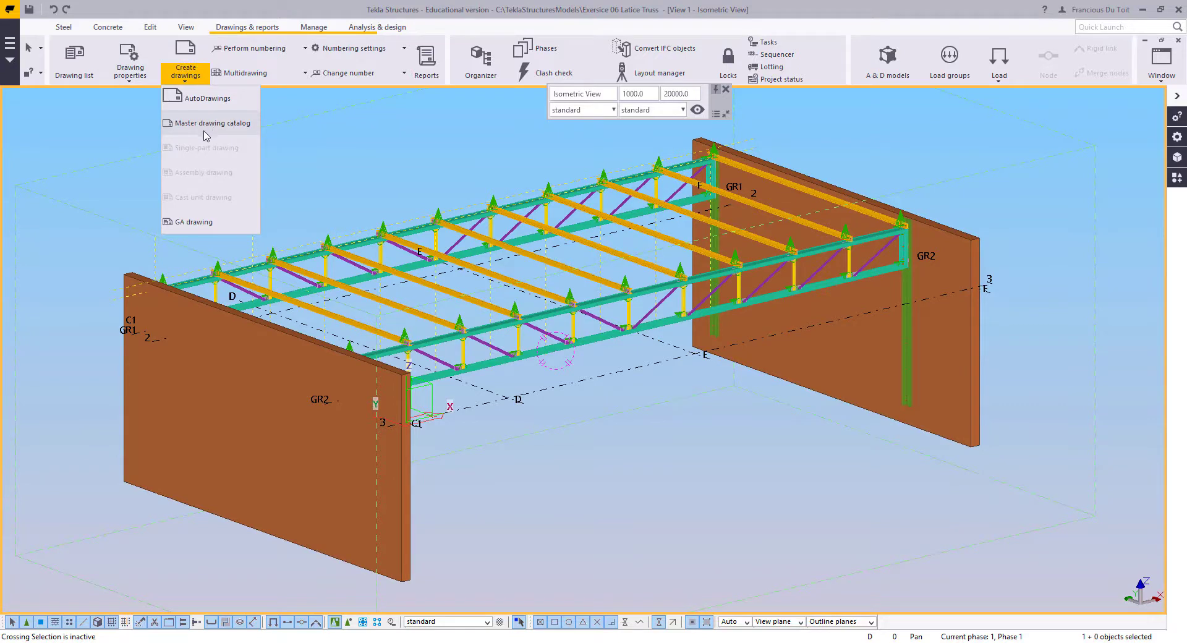
click(194, 221)
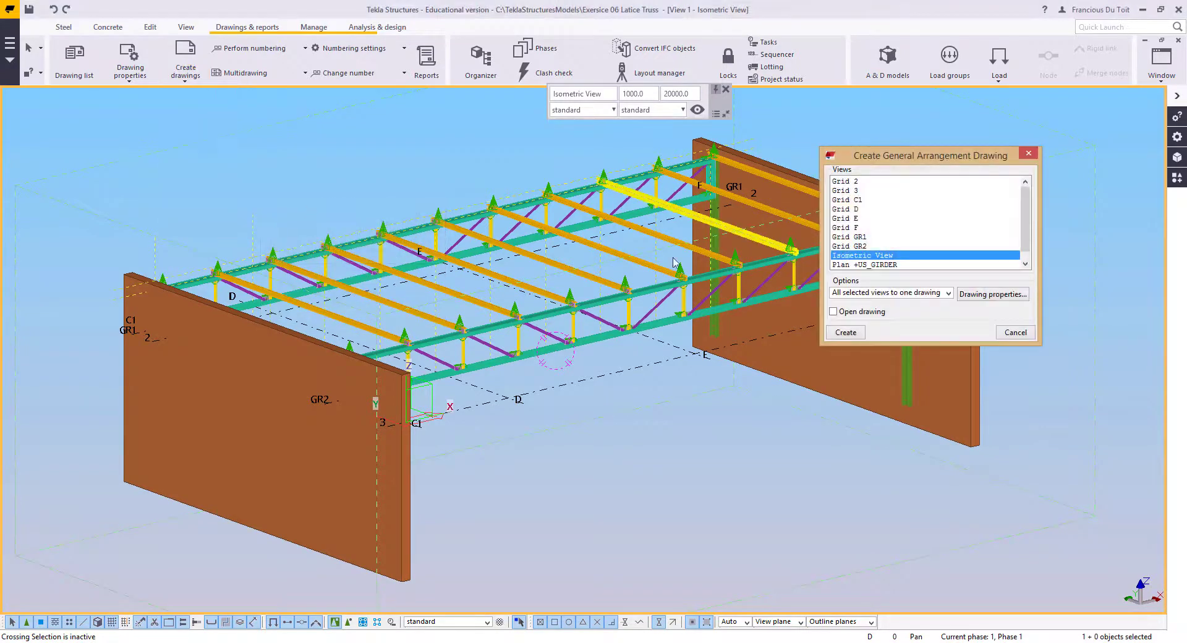
ctrl+click(876, 265)
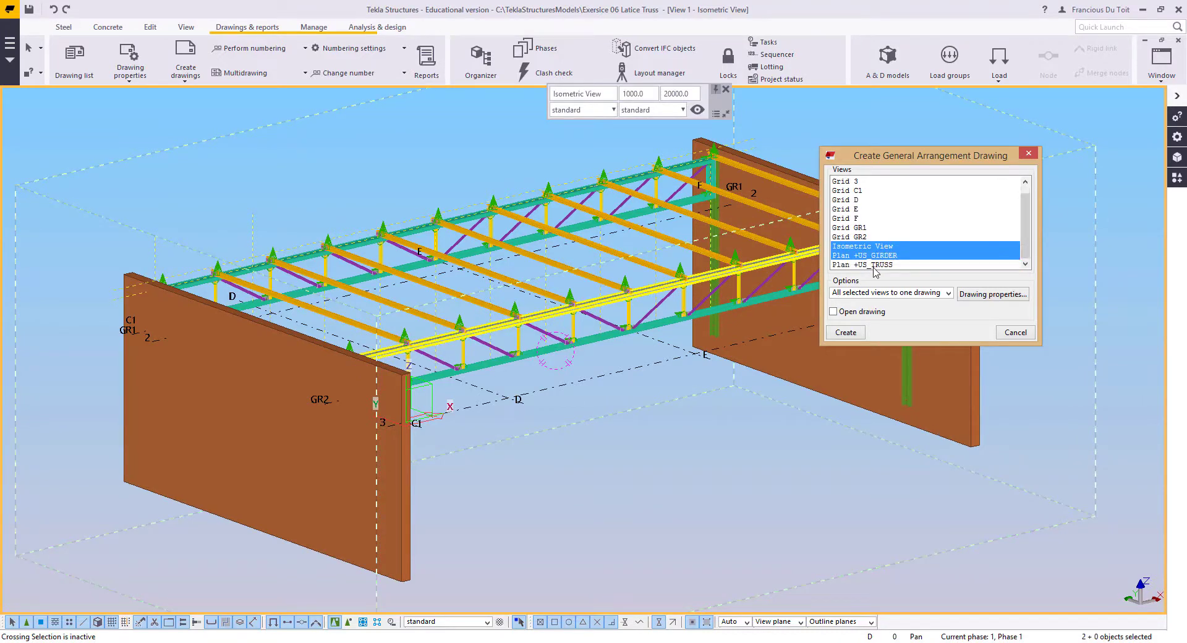
ctrl+click(874, 266)
ctrl+click(879, 257)
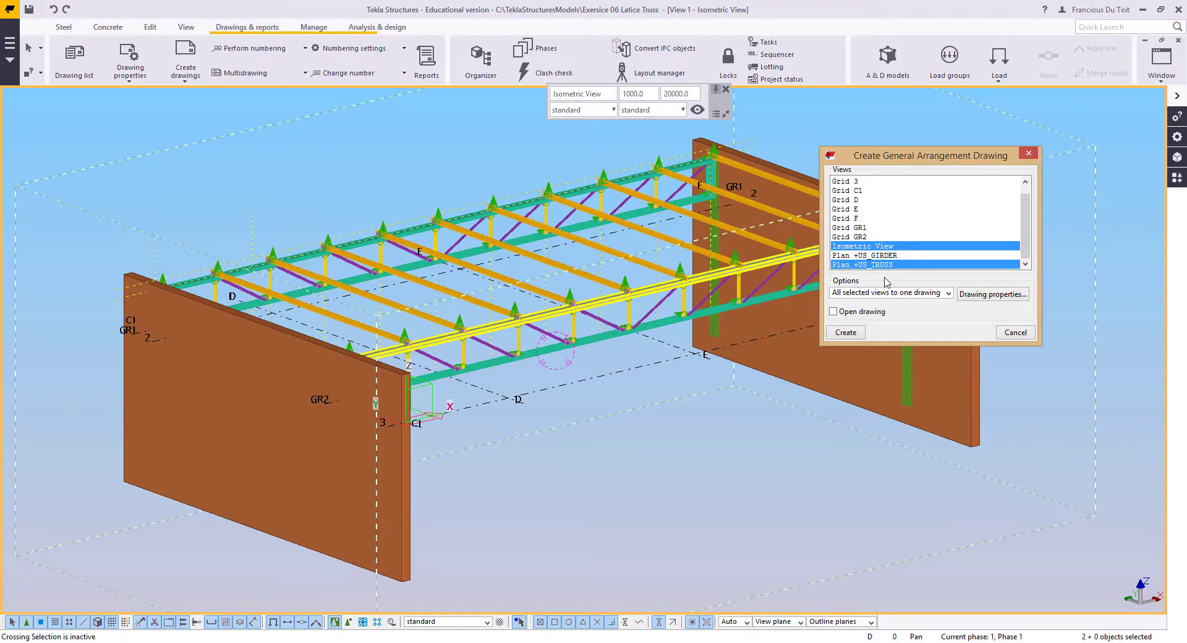
middle_drag(556, 373, 513, 410)
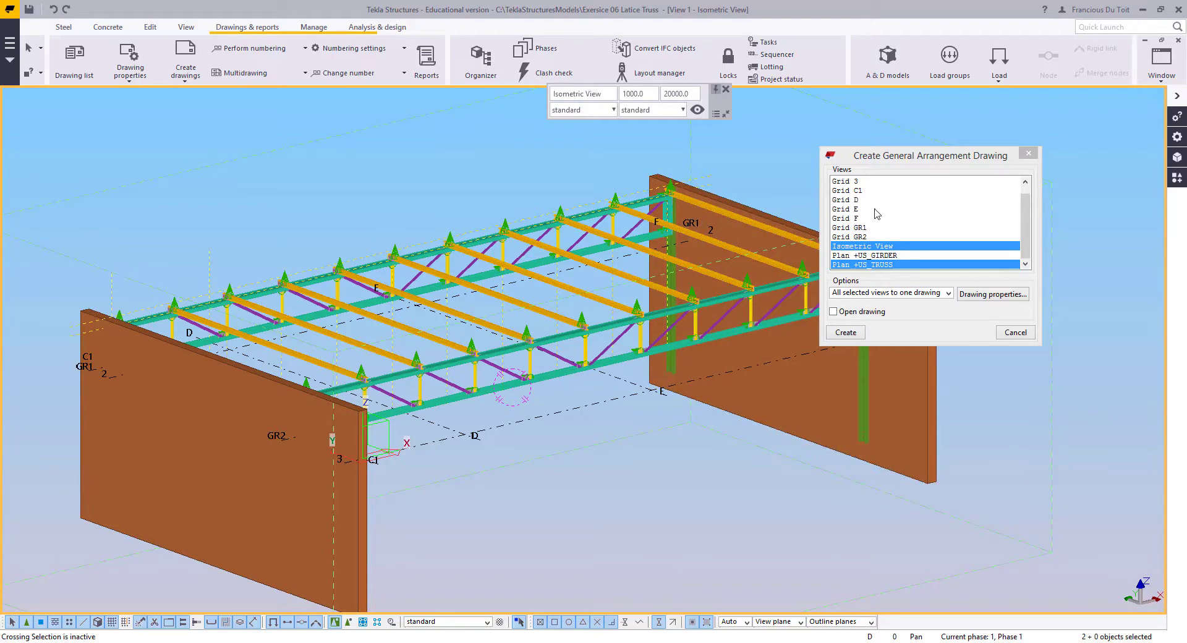
ctrl+click(866, 228)
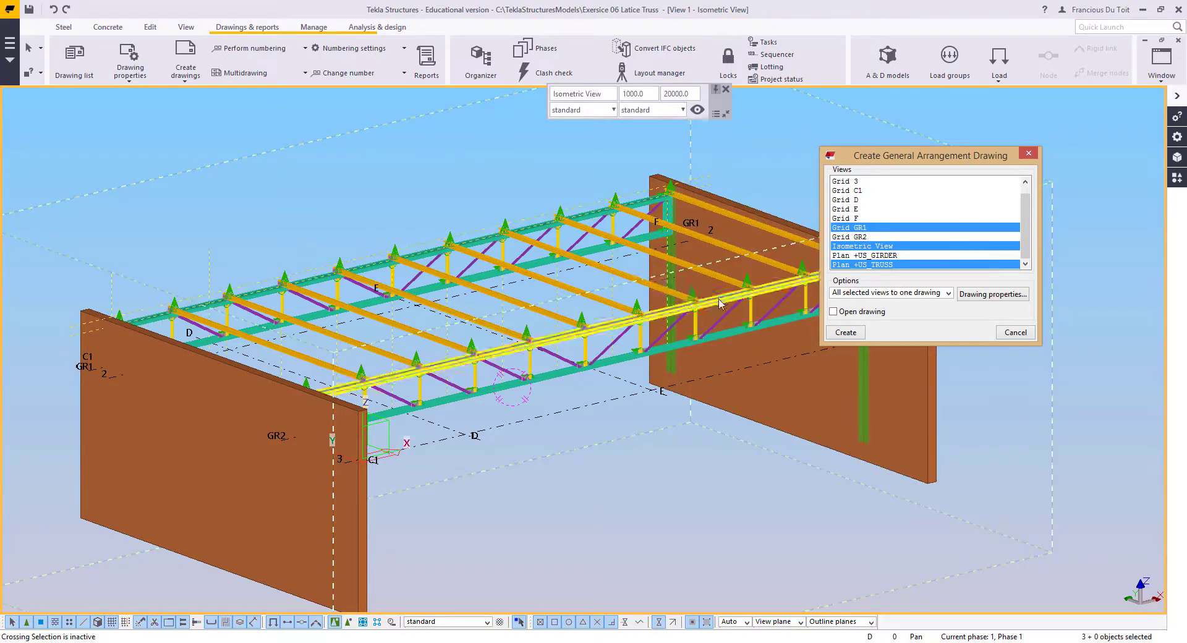
middle_drag(696, 297, 624, 304)
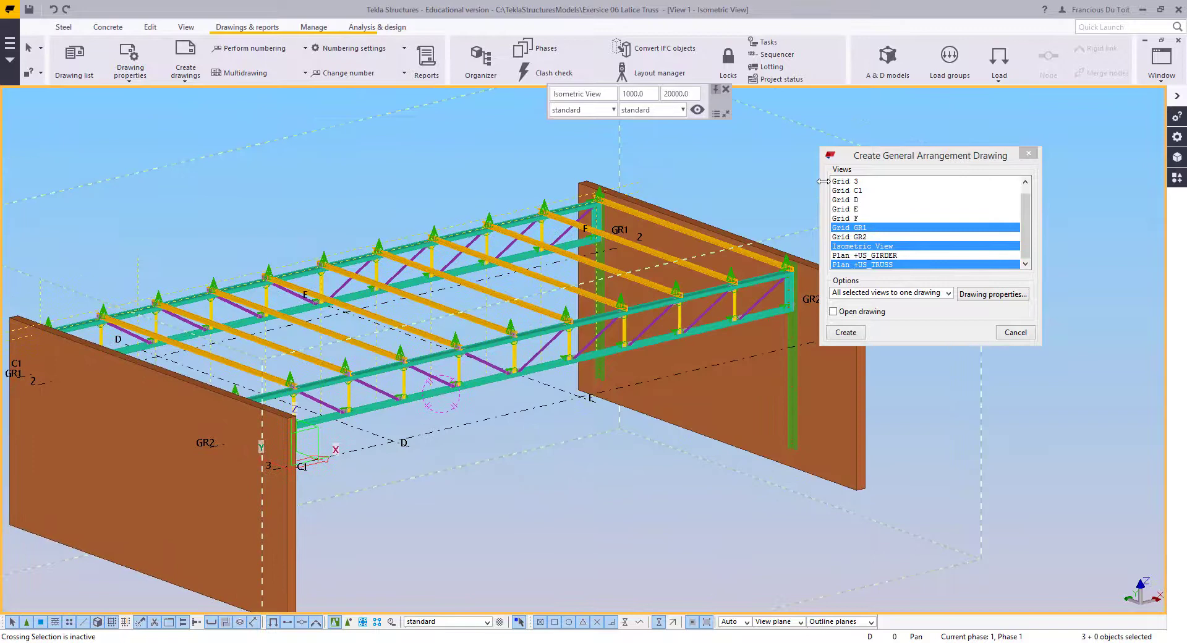
ctrl+click(852, 218)
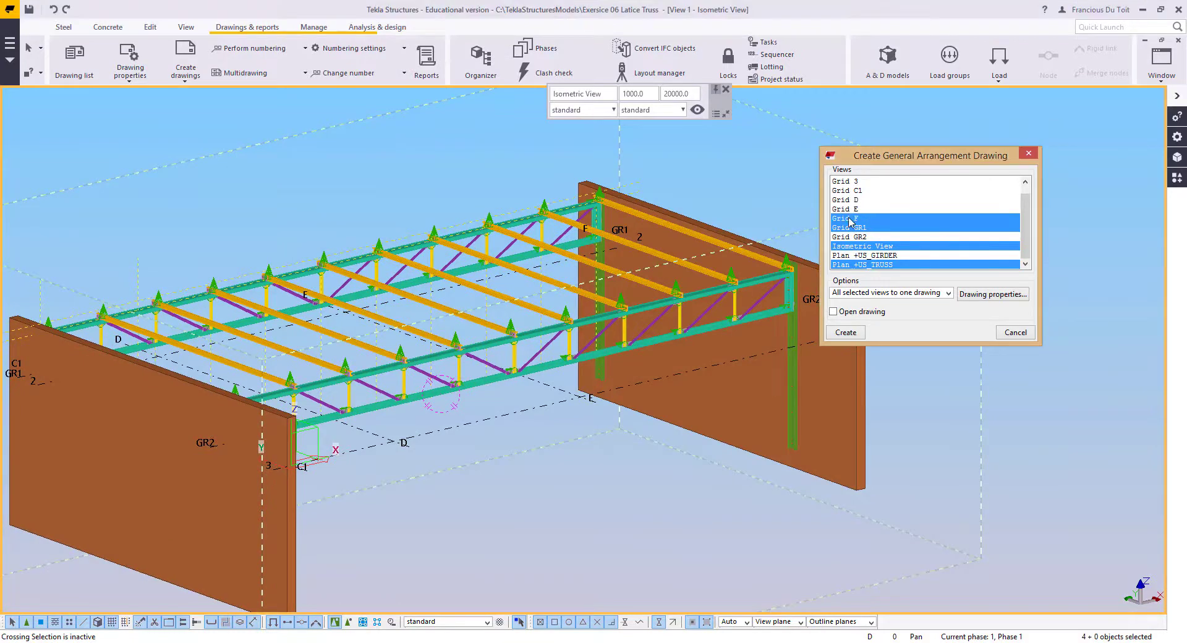
click(845, 333)
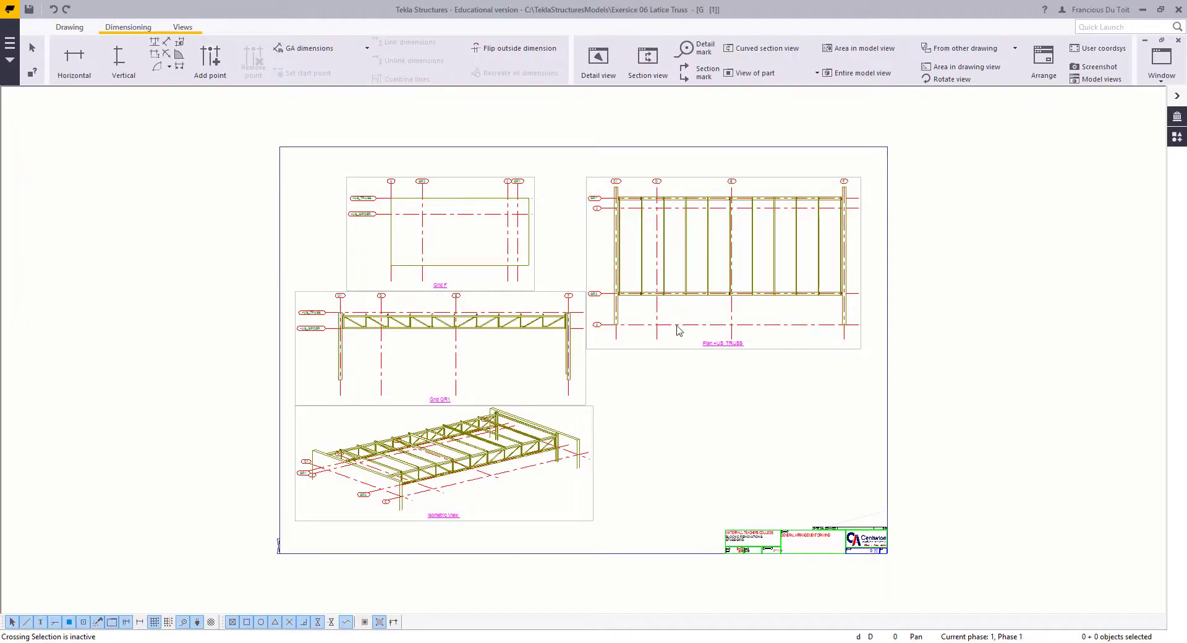
Step: Set the depth down of the drawing's isometric view to 4000 and apply the modification
scroll(680, 331, up, 1)
scroll(646, 381, up, 2)
click(637, 398)
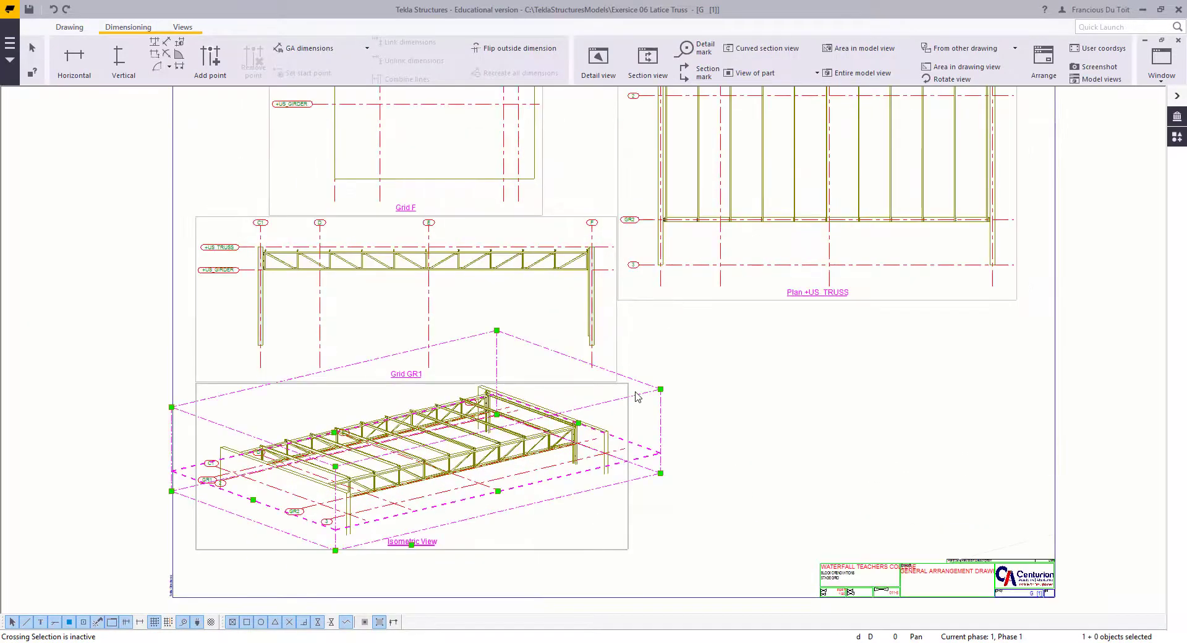
double_click(637, 398)
scroll(396, 351, down, 2)
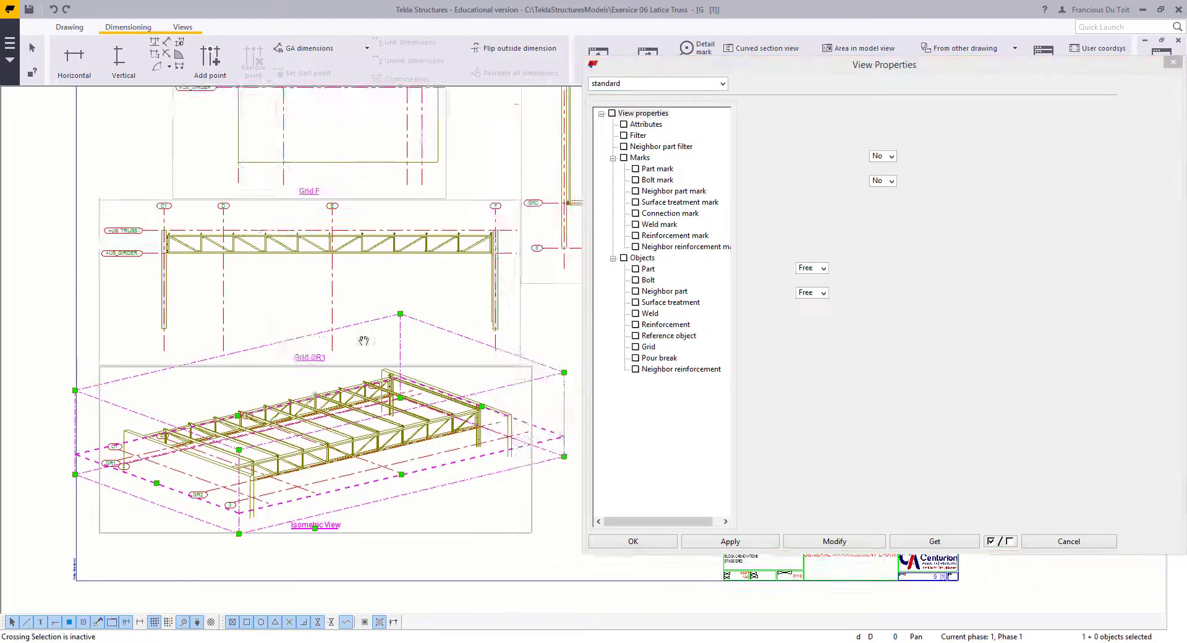
middle_drag(410, 365, 460, 323)
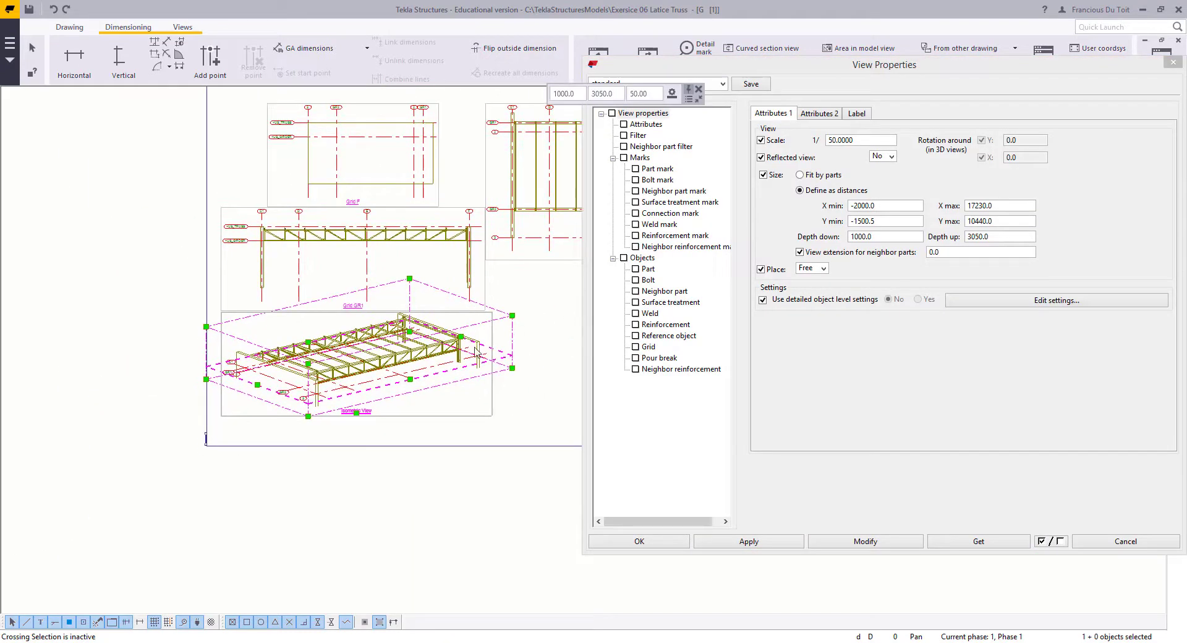
middle_drag(456, 380, 458, 396)
scroll(458, 398, up, 1)
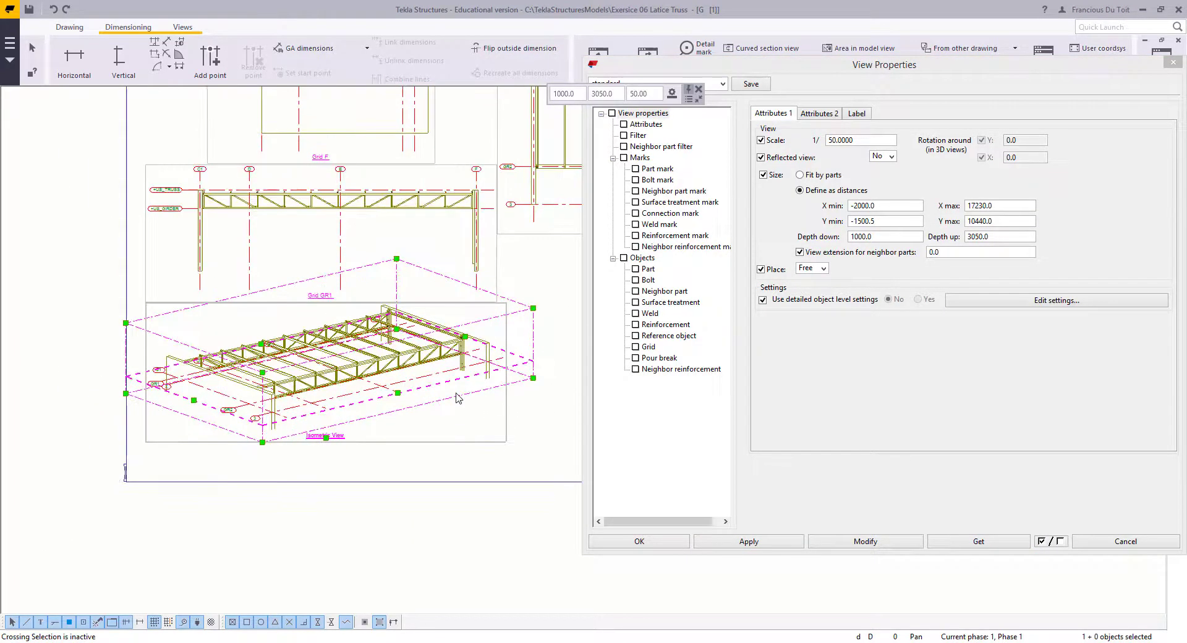
scroll(461, 383, up, 1)
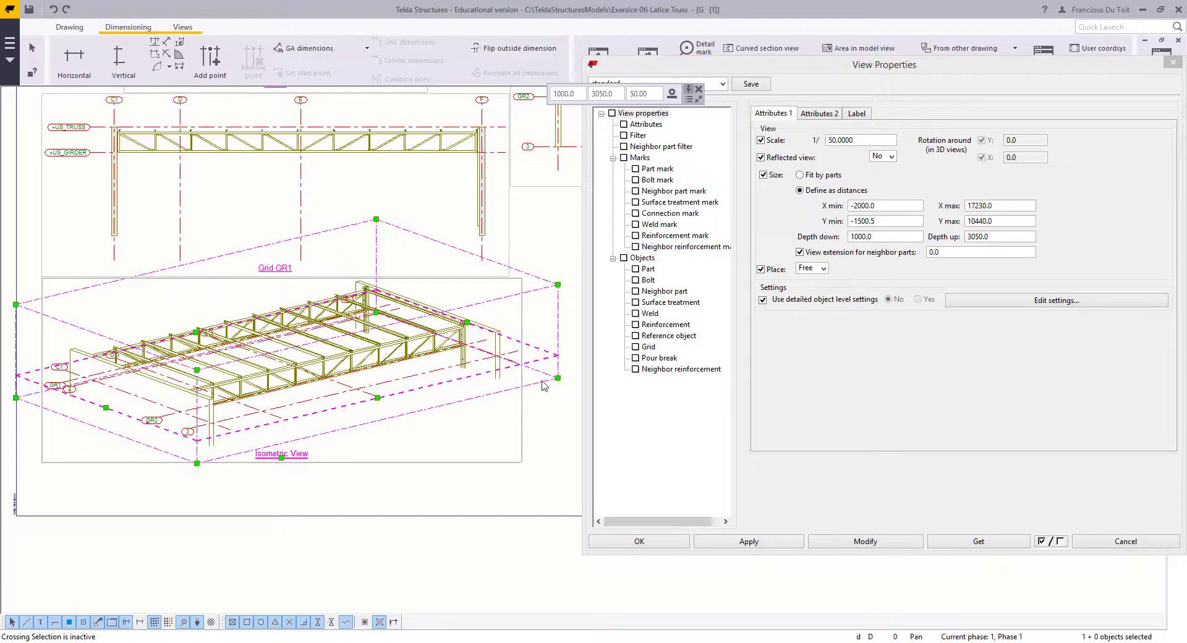
drag(859, 237, 848, 238)
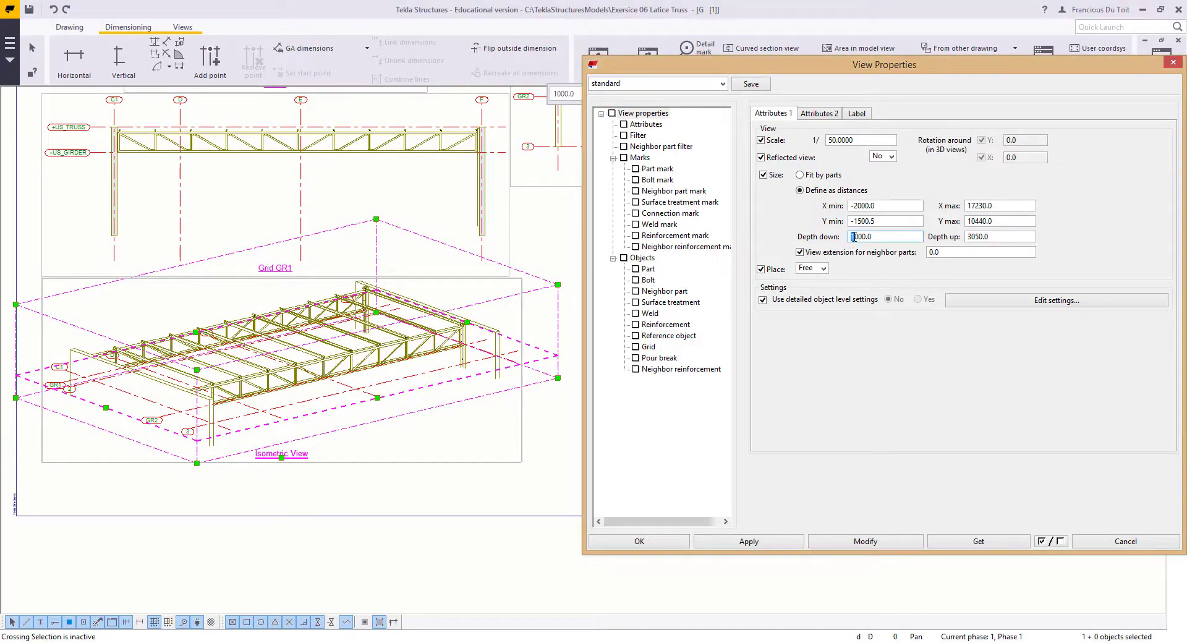
text(4)
click(898, 544)
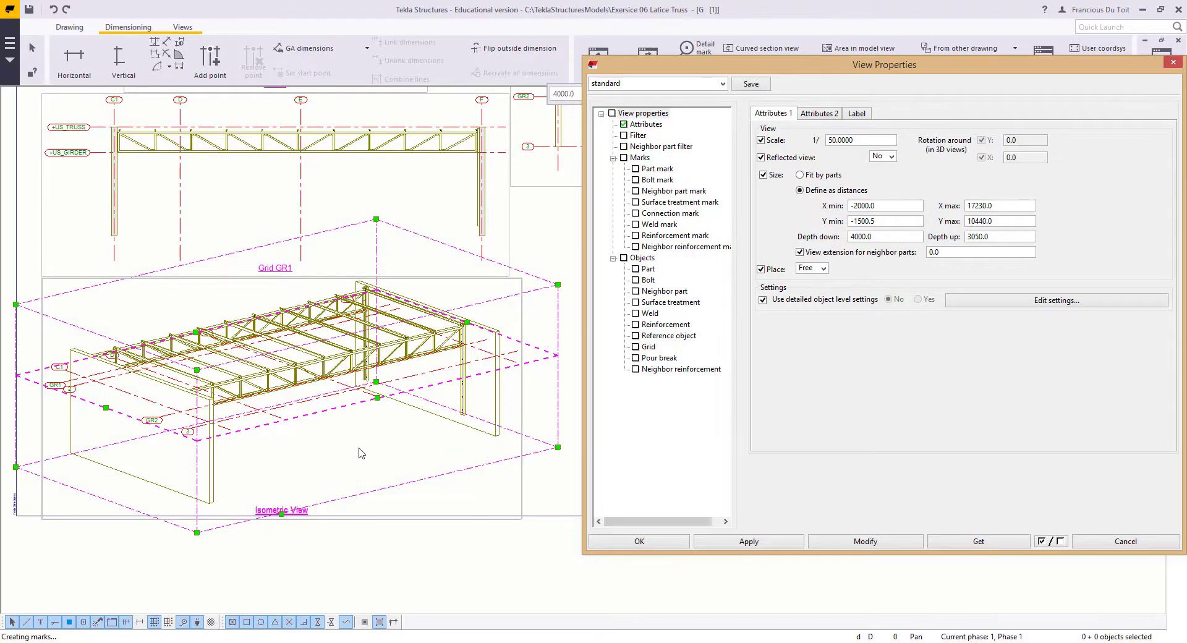
Step: Fill the part faces in all four drawing views with the hardware_SOLID type in the Special color and apply the modification
scroll(362, 453, down, 5)
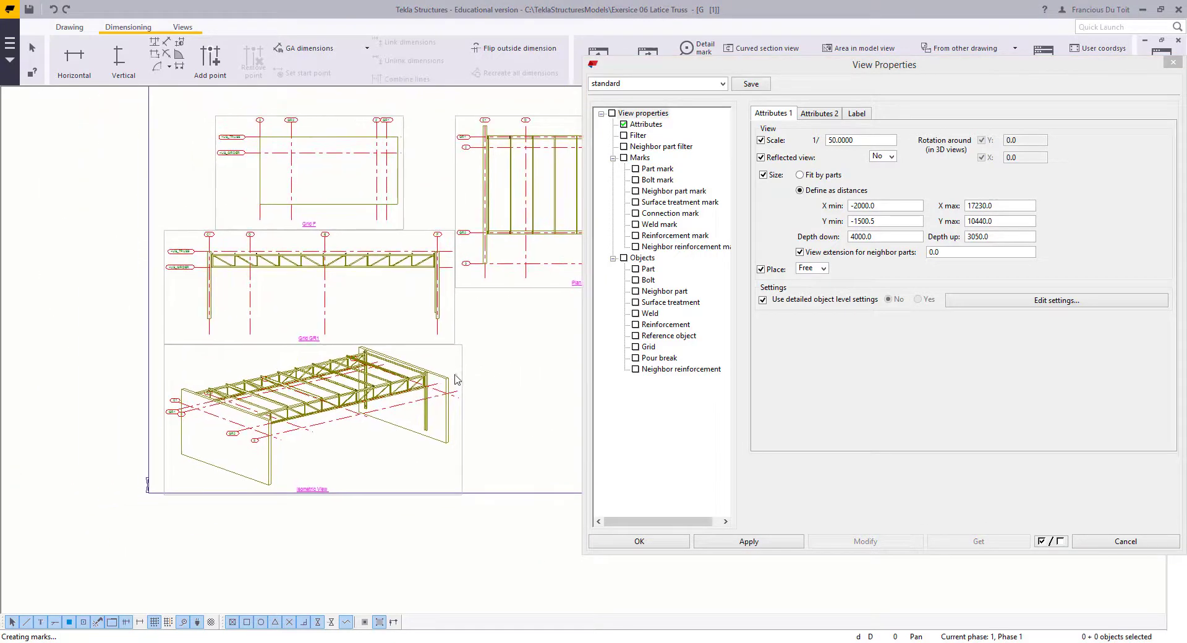
scroll(458, 379, up, 2)
drag(461, 344, 521, 269)
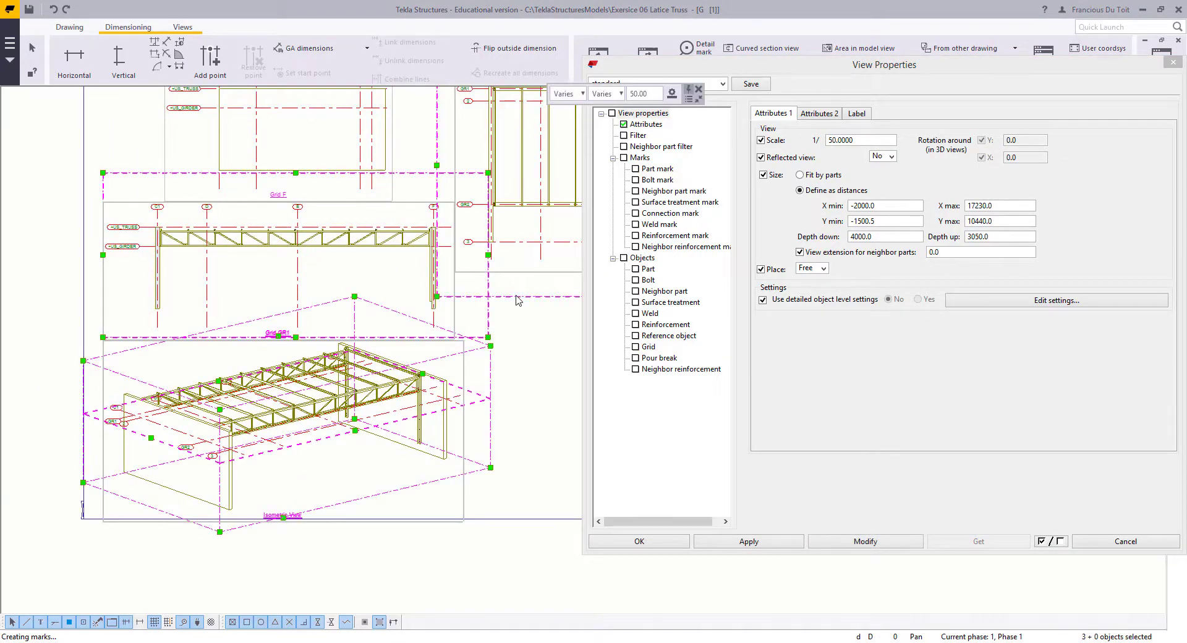
scroll(458, 247, down, 2)
scroll(416, 182, up, 2)
scroll(397, 78, up, 3)
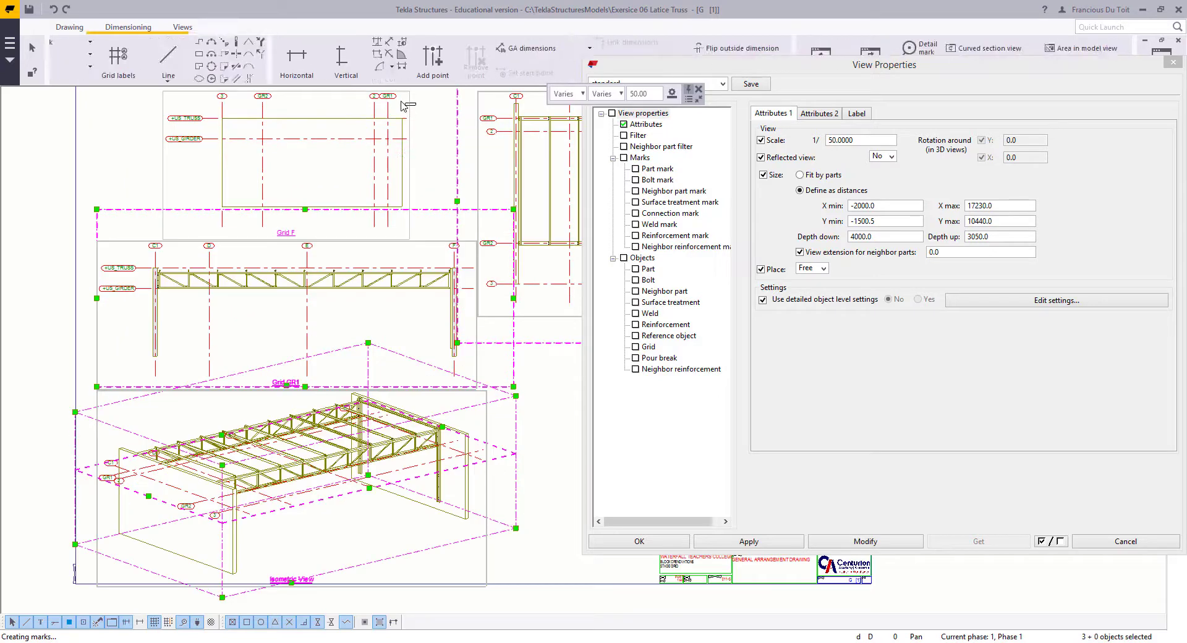
shift+click(404, 106)
scroll(310, 247, down, 2)
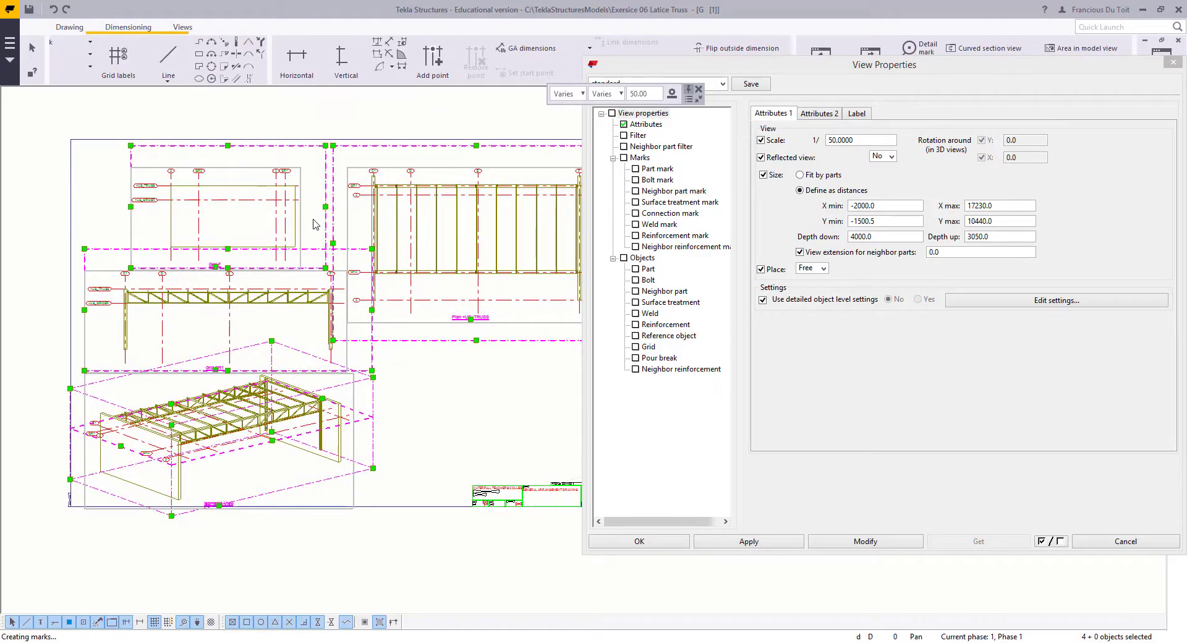
click(650, 270)
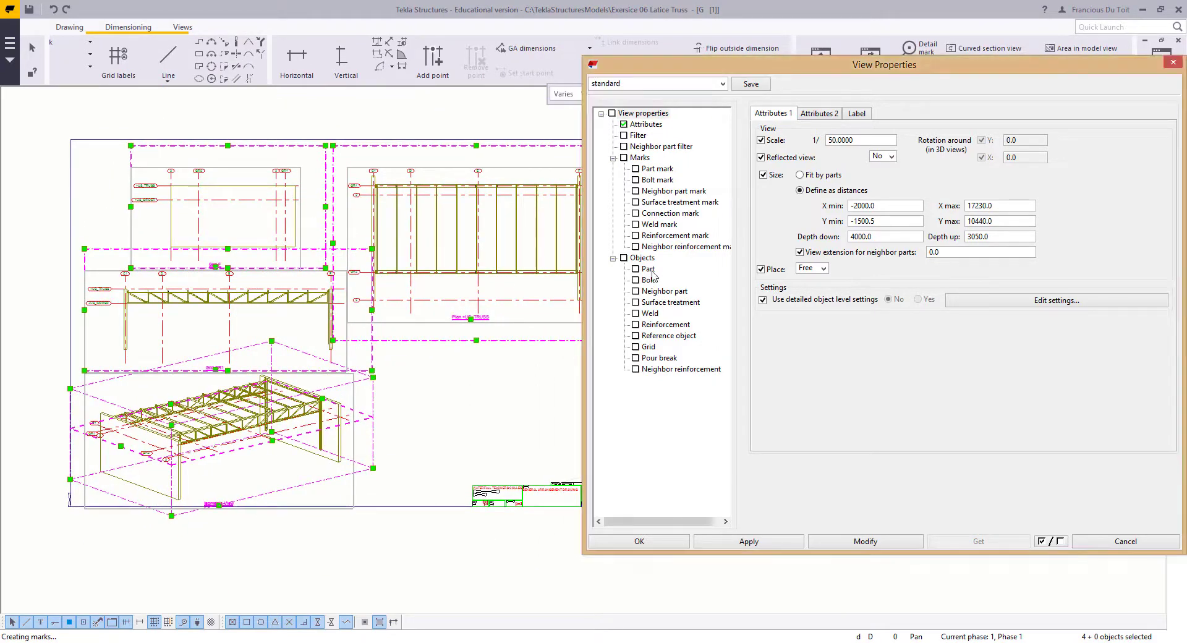
click(846, 134)
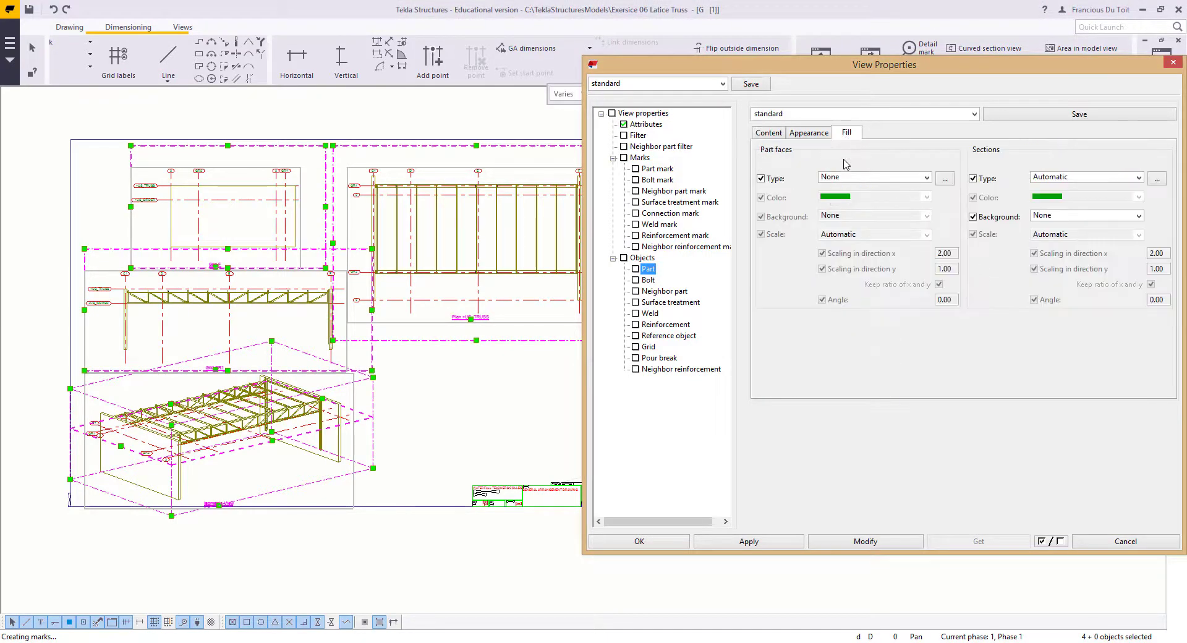
click(845, 178)
click(846, 210)
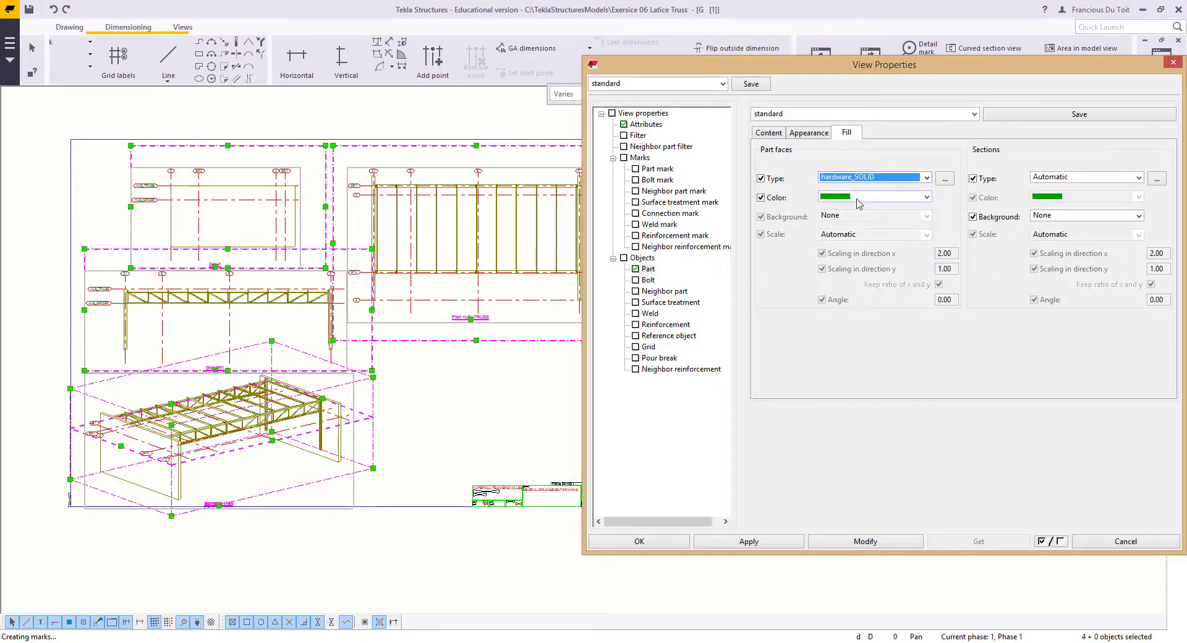
click(858, 197)
click(841, 398)
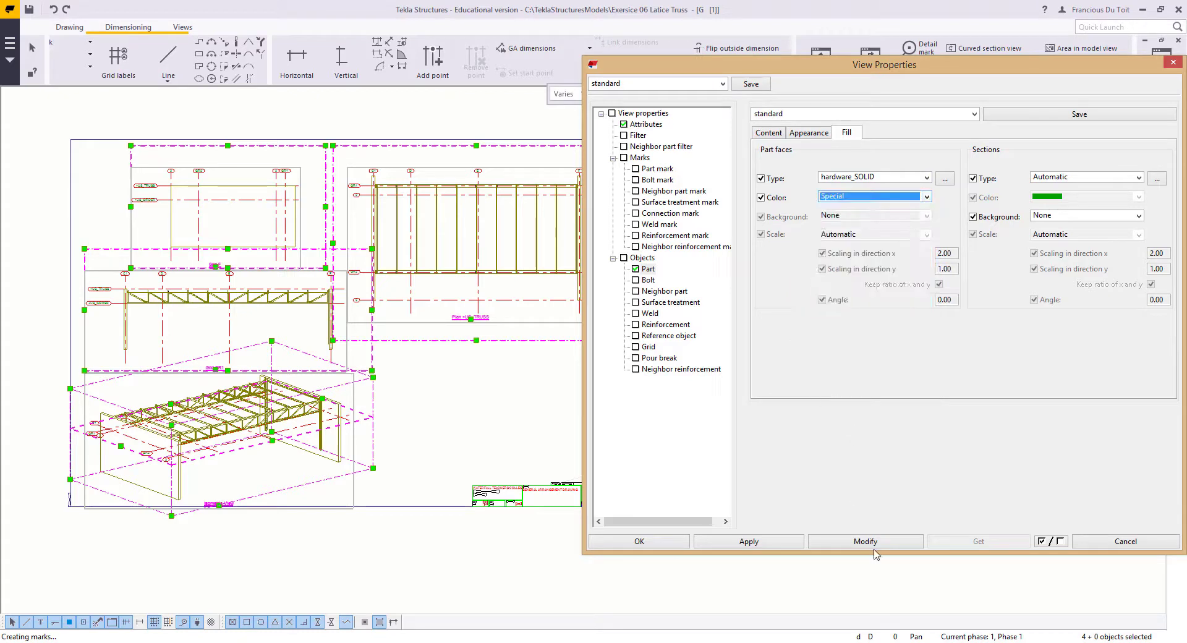
click(884, 543)
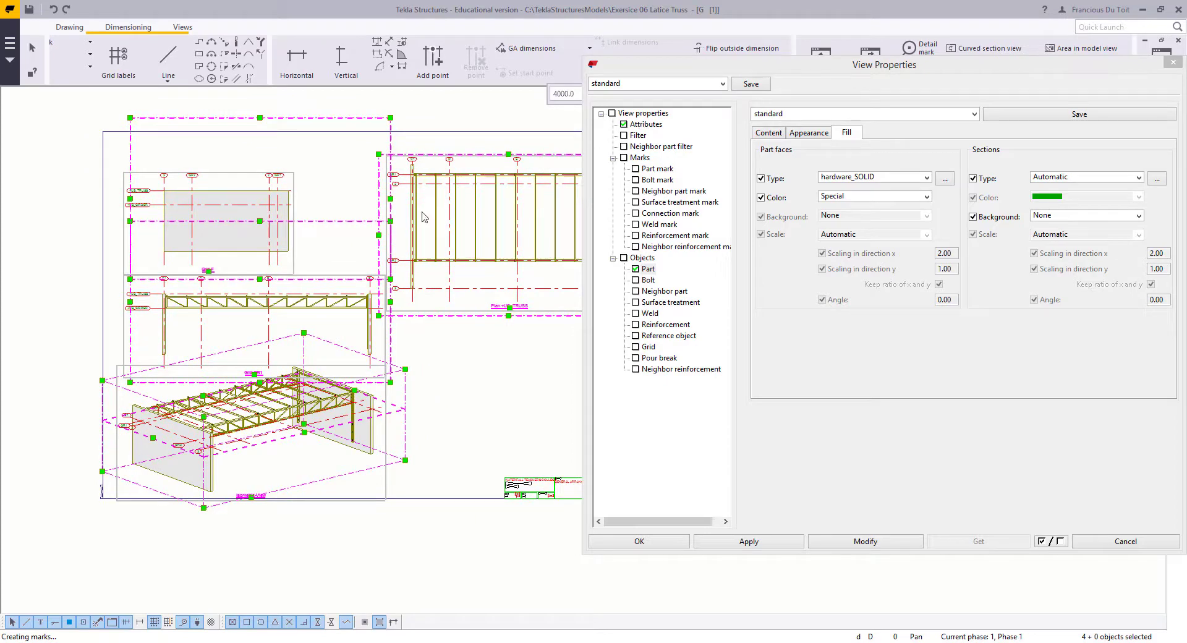
Step: Examine the filled parts across the drawing's views and the view attributes, and close the view properties
middle_drag(423, 212, 410, 217)
mouse_move(311, 254)
middle_down()
mouse_move(384, 295)
mouse_move(333, 300)
middle_up()
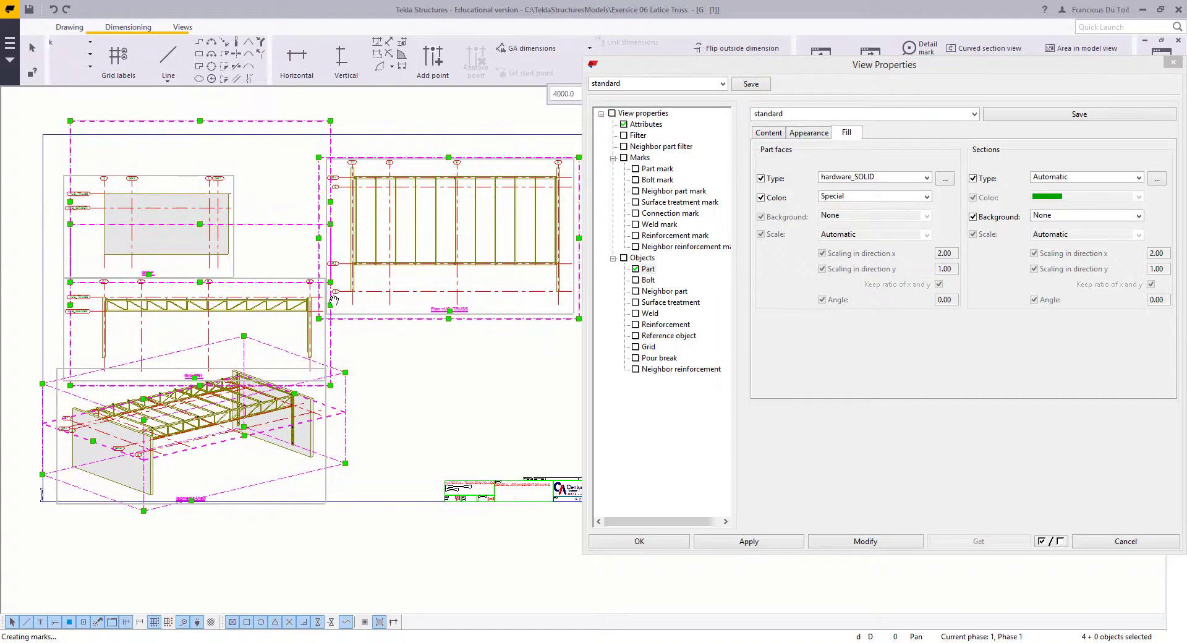
click(644, 124)
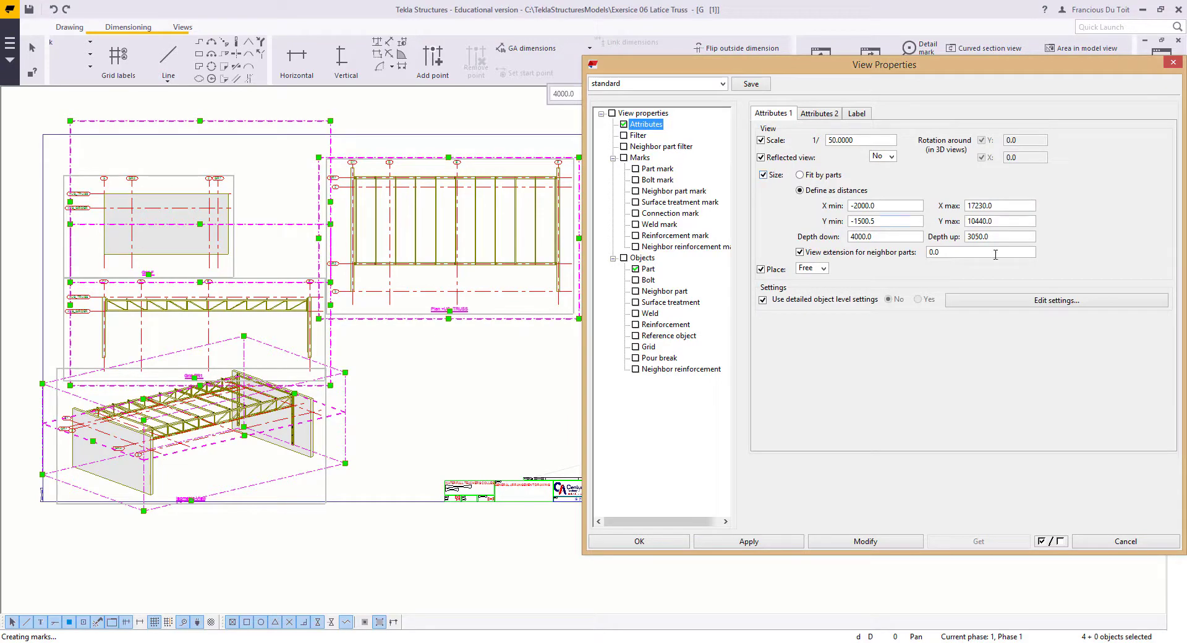
middle_drag(75, 248, 201, 248)
scroll(230, 337, up, 10)
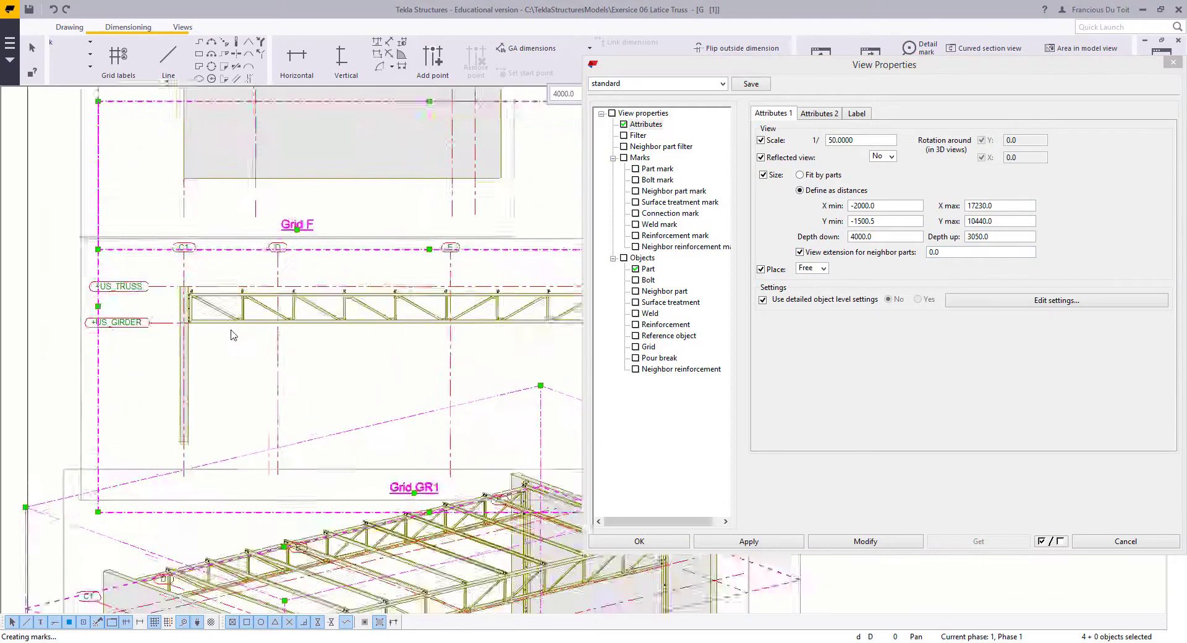
scroll(157, 277, down, 10)
scroll(453, 256, up, 6)
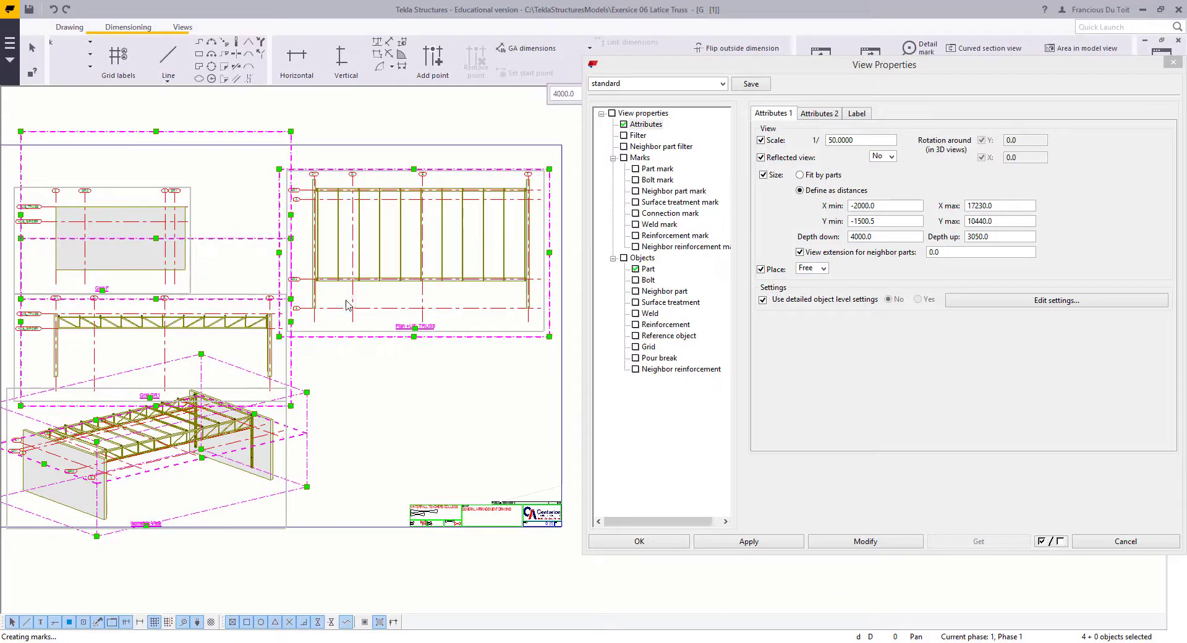
scroll(477, 240, down, 8)
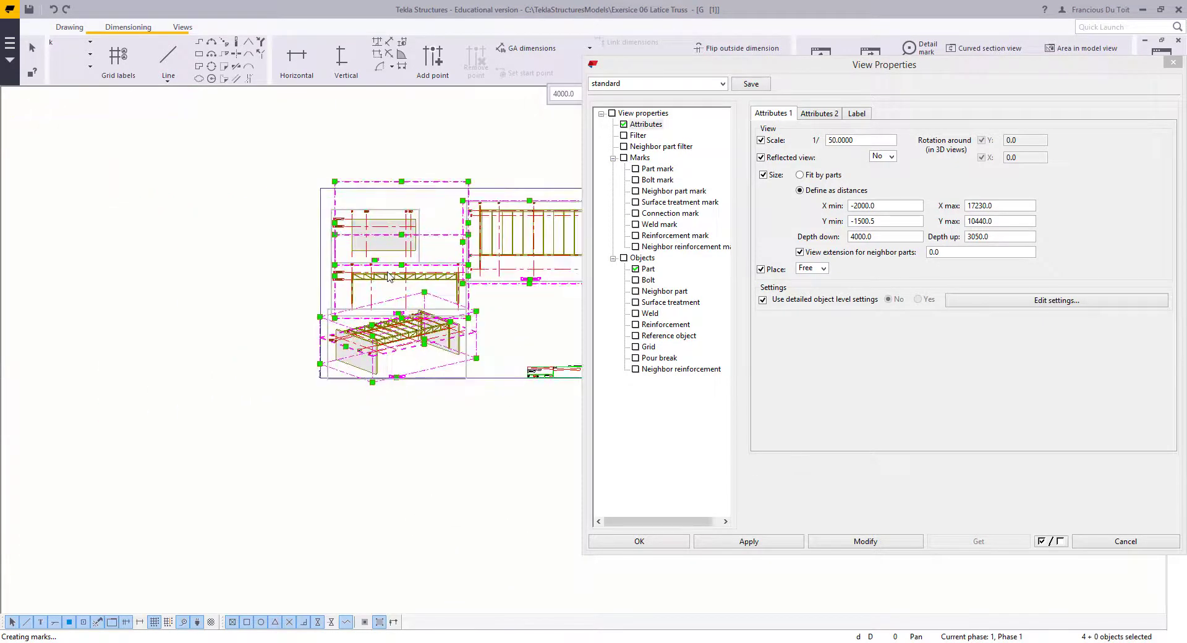
scroll(262, 250, up, 2)
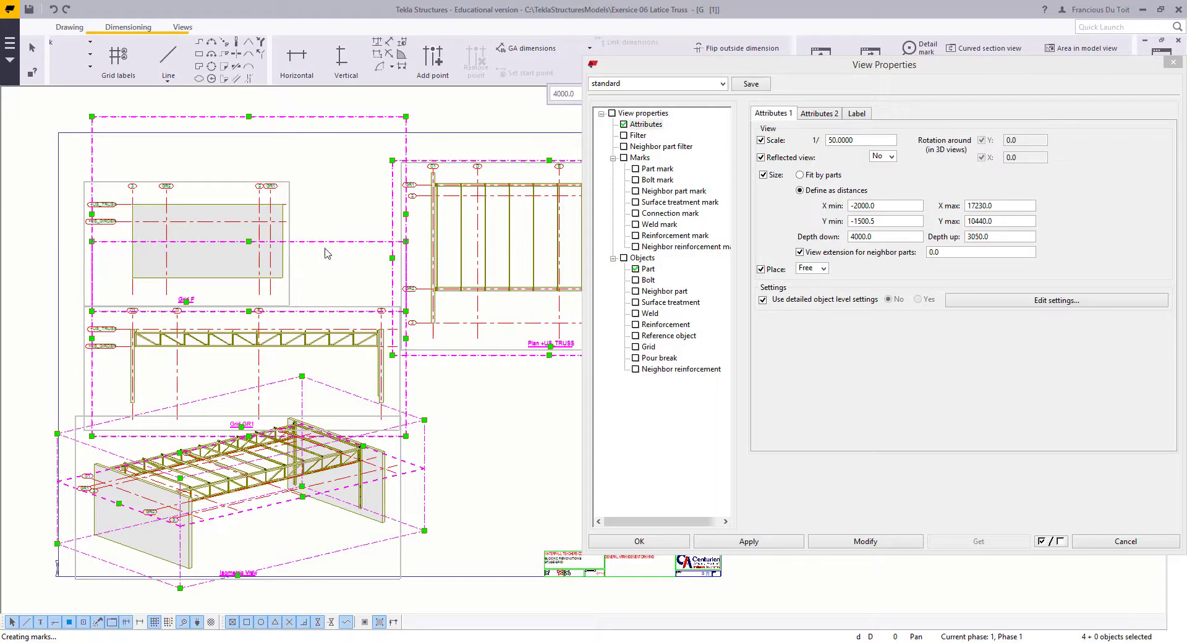
middle_drag(414, 229, 406, 252)
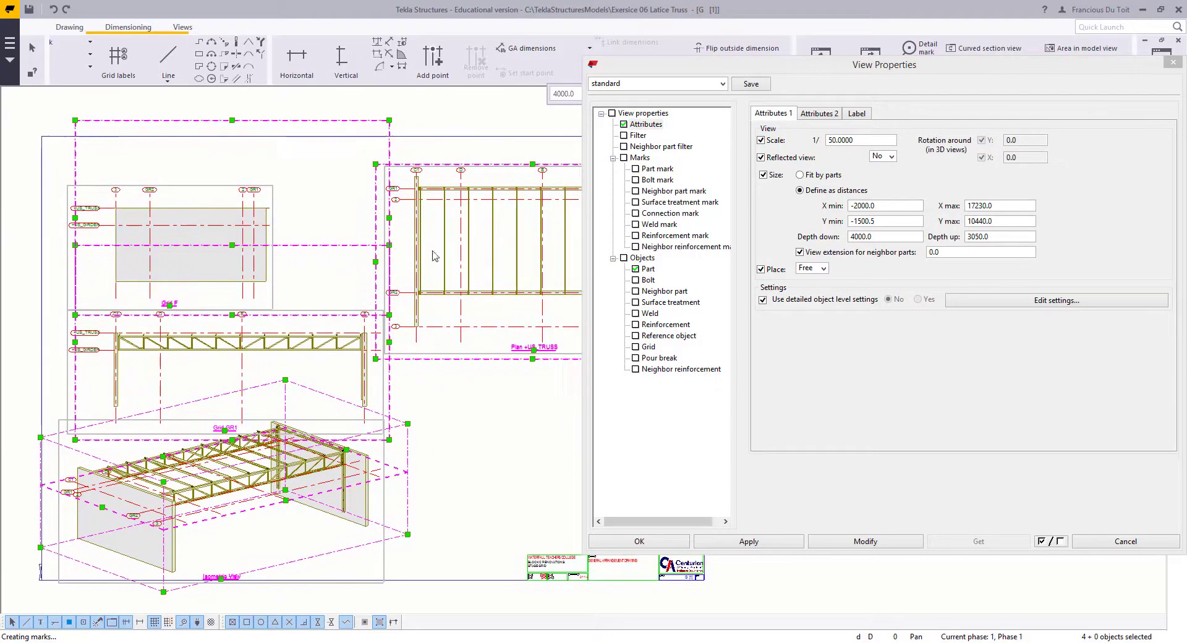
click(1170, 61)
middle_drag(260, 276, 310, 260)
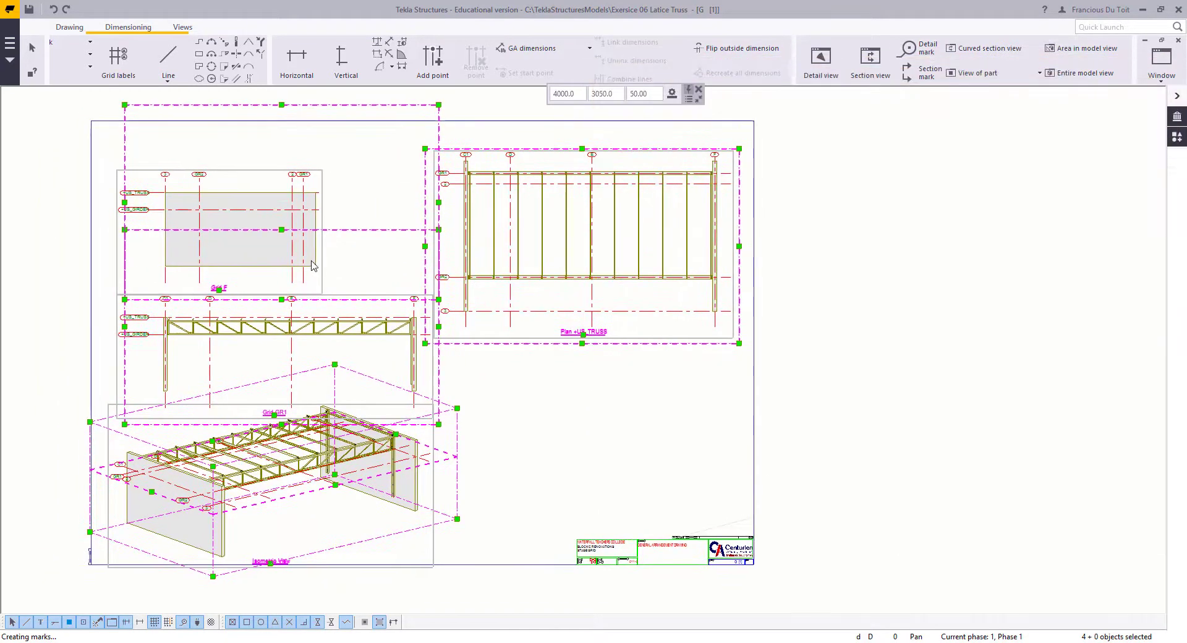
Step: Delete the Grid F view from the general arrangement drawing
click(325, 201)
scroll(327, 210, up, 3)
drag(356, 199, 237, 243)
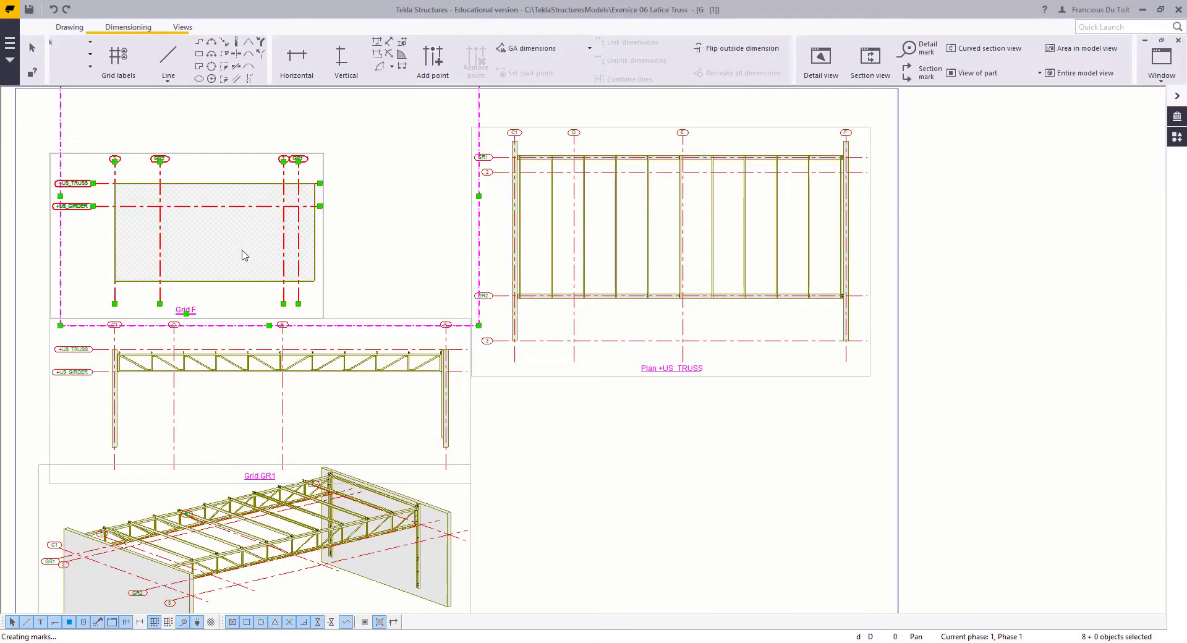
key(Delete)
middle_drag(337, 285, 396, 216)
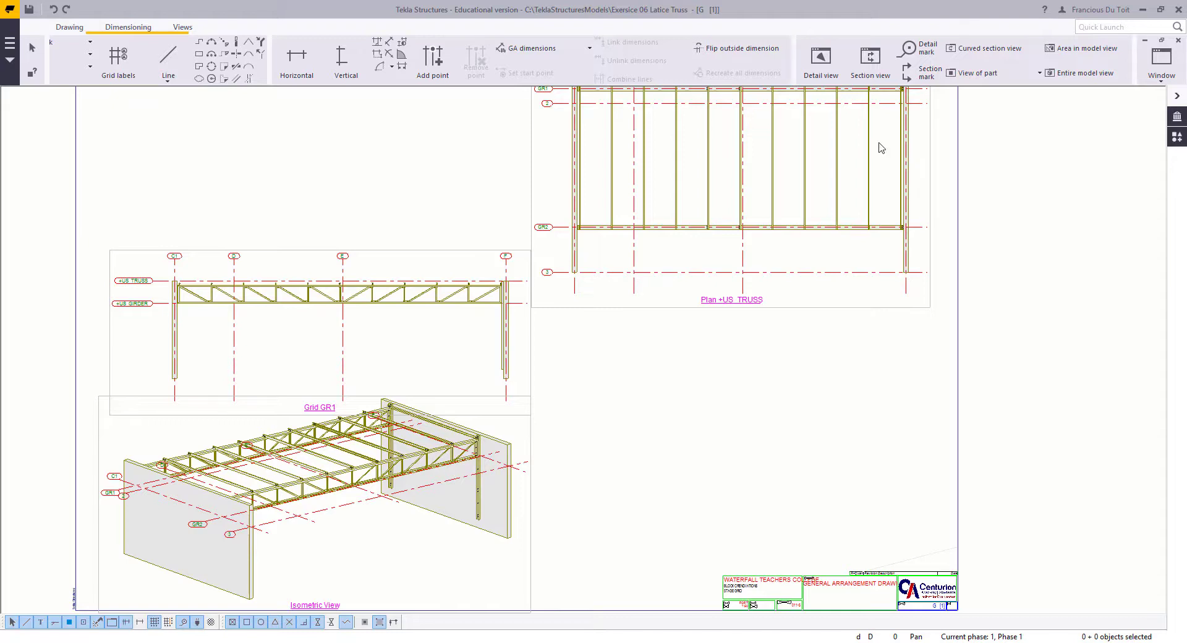
Step: Review the view properties of the Plan +US_TRUSS view and close them without editing
scroll(884, 176, down, 3)
middle_drag(839, 213, 814, 247)
scroll(751, 254, up, 1)
middle_drag(667, 254, 608, 312)
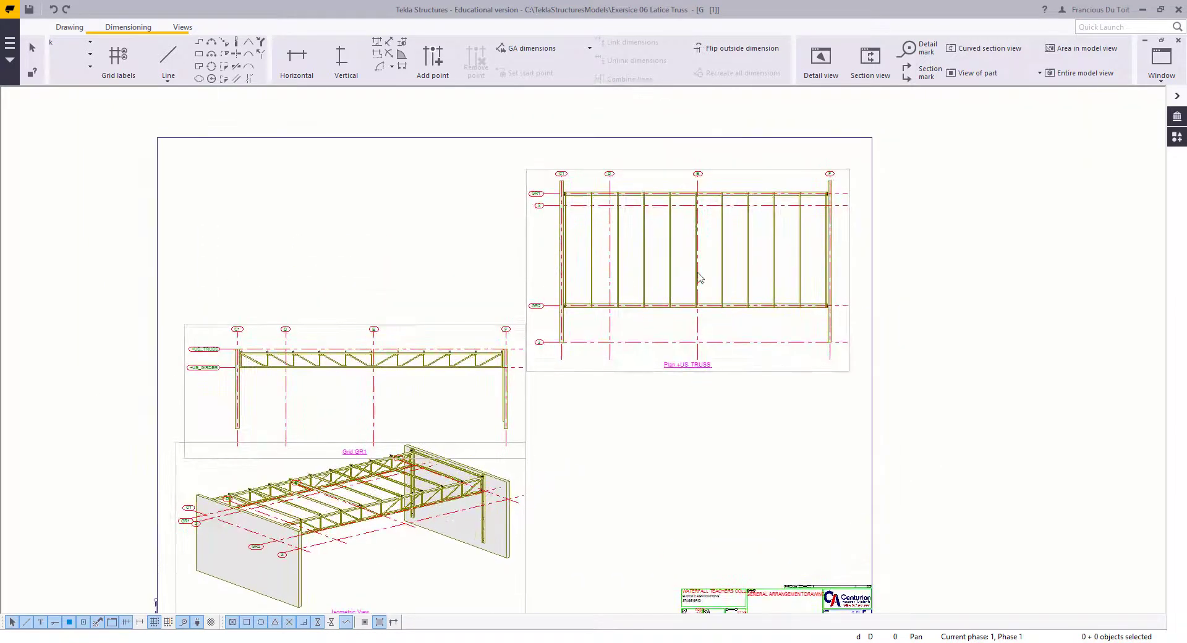
scroll(760, 262, up, 2)
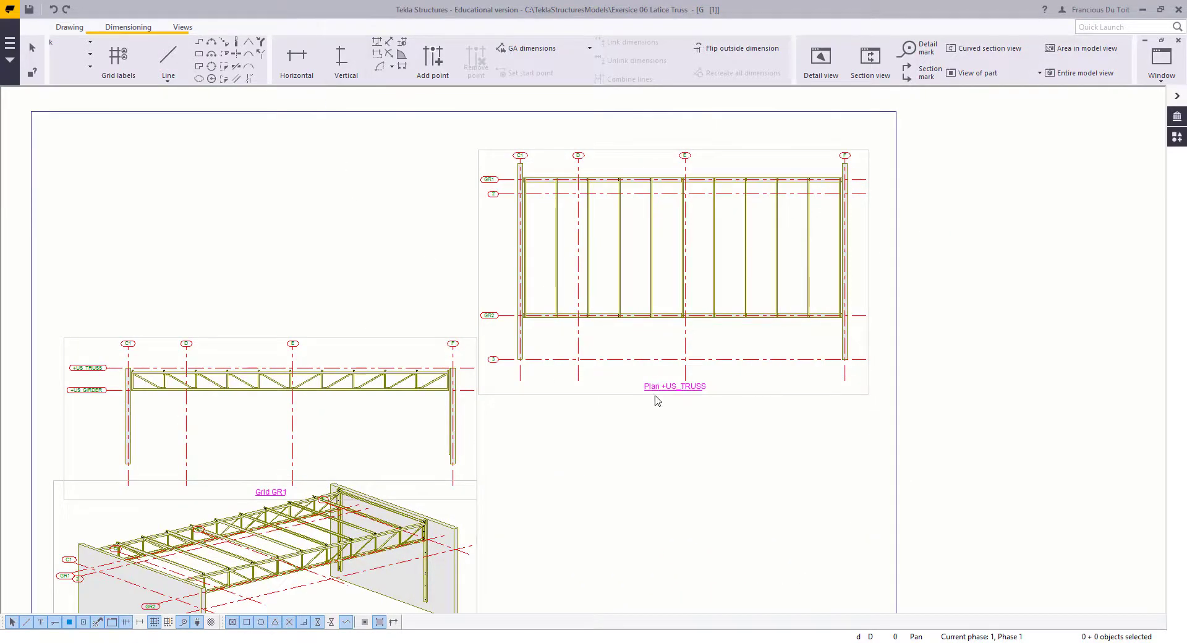
click(615, 401)
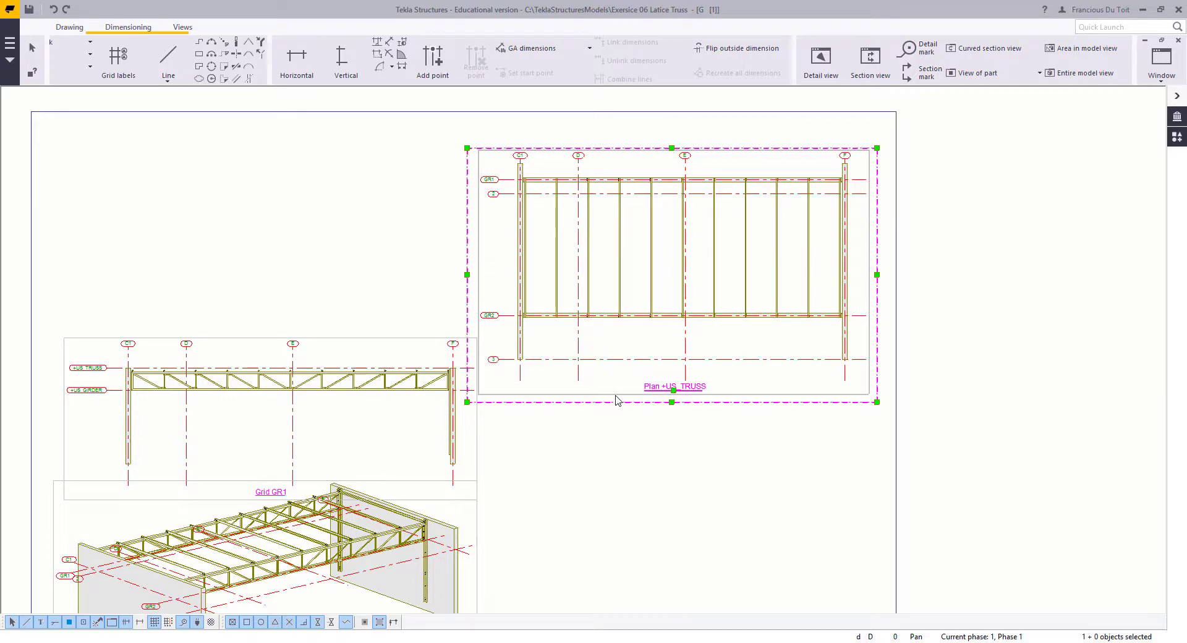
double_click(616, 400)
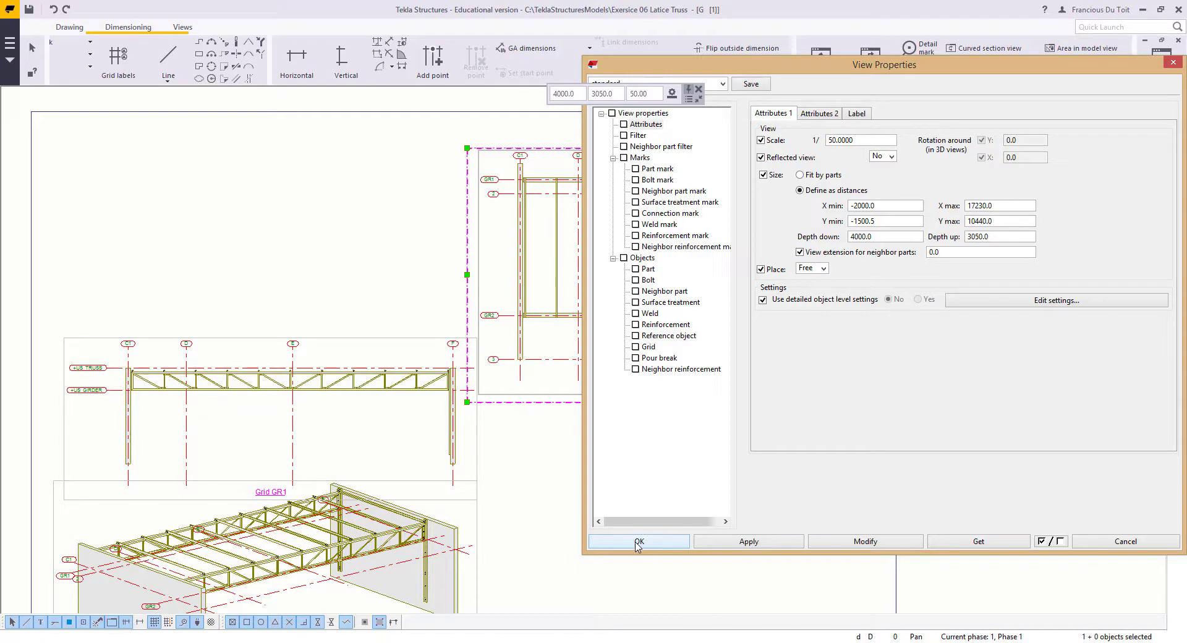
click(641, 544)
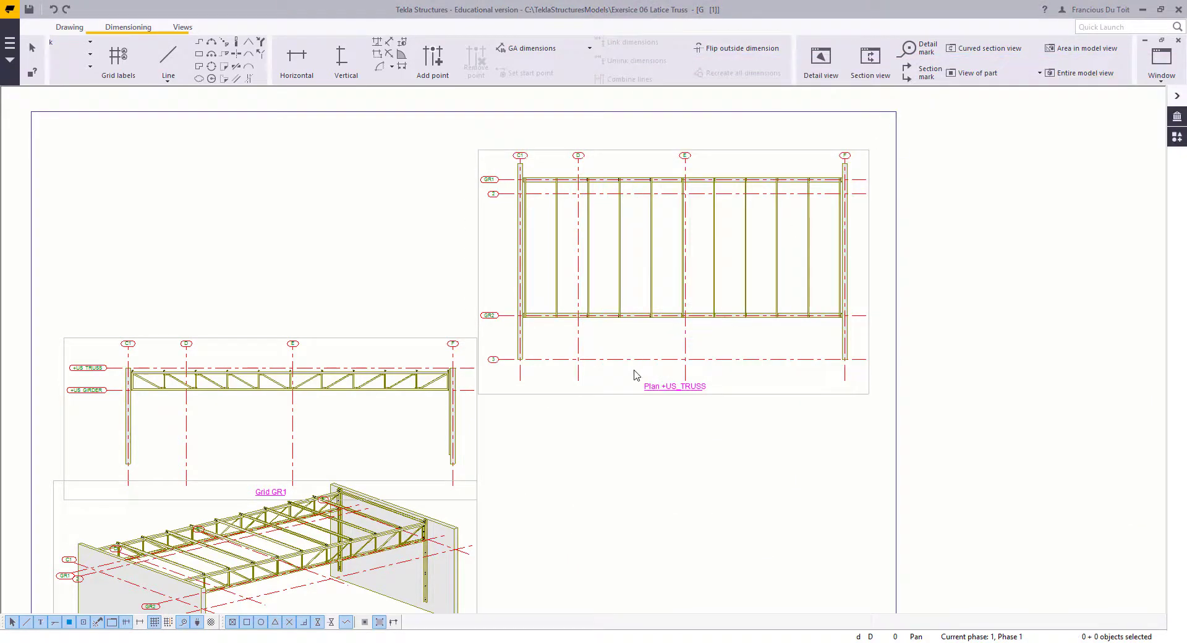
Step: Open the part properties of the walls and select both walls in the isometric, Grid GR1 and plan views
middle_drag(528, 429, 631, 396)
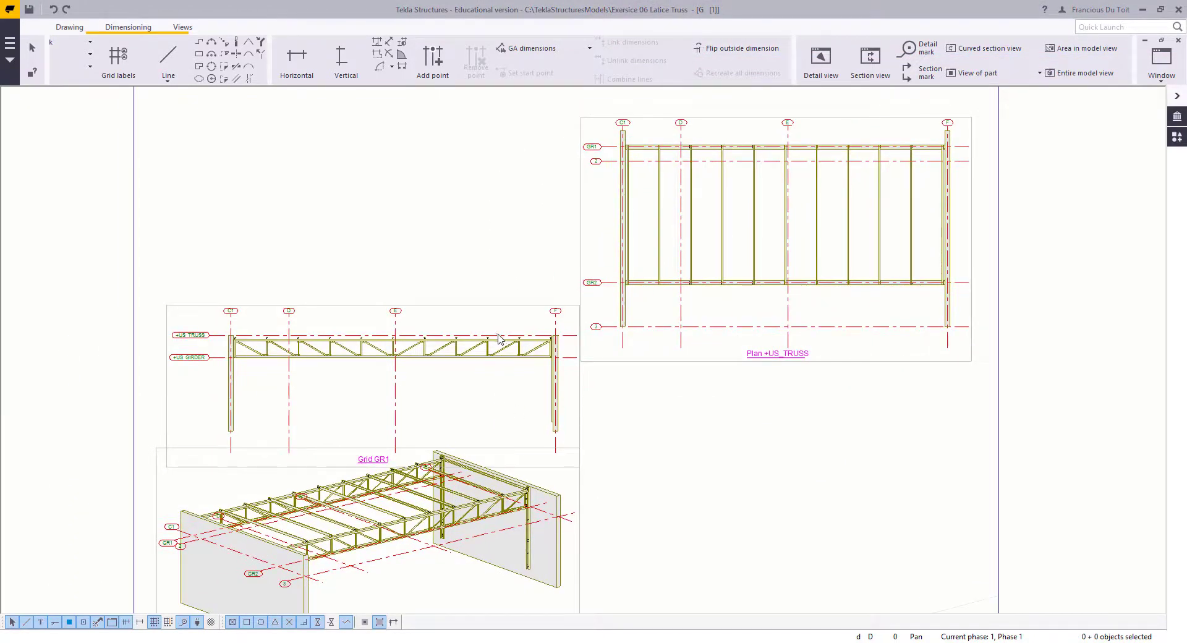
mouse_move(501, 332)
middle_down()
mouse_move(543, 301)
mouse_move(530, 335)
middle_up()
scroll(522, 310, down, 2)
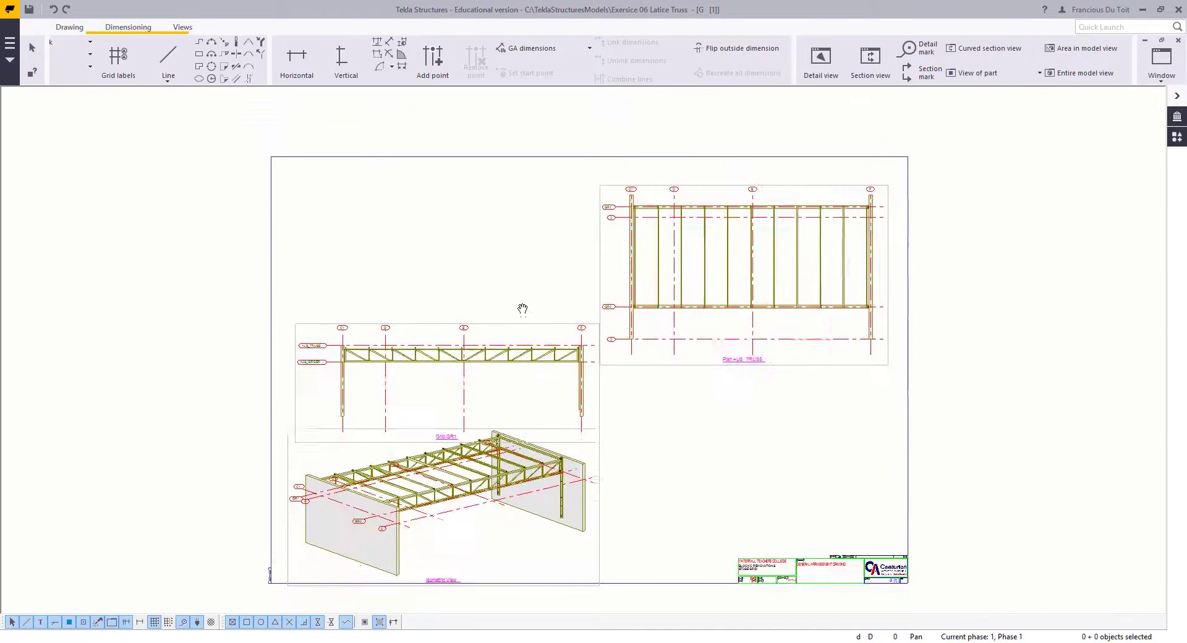
double_click(585, 512)
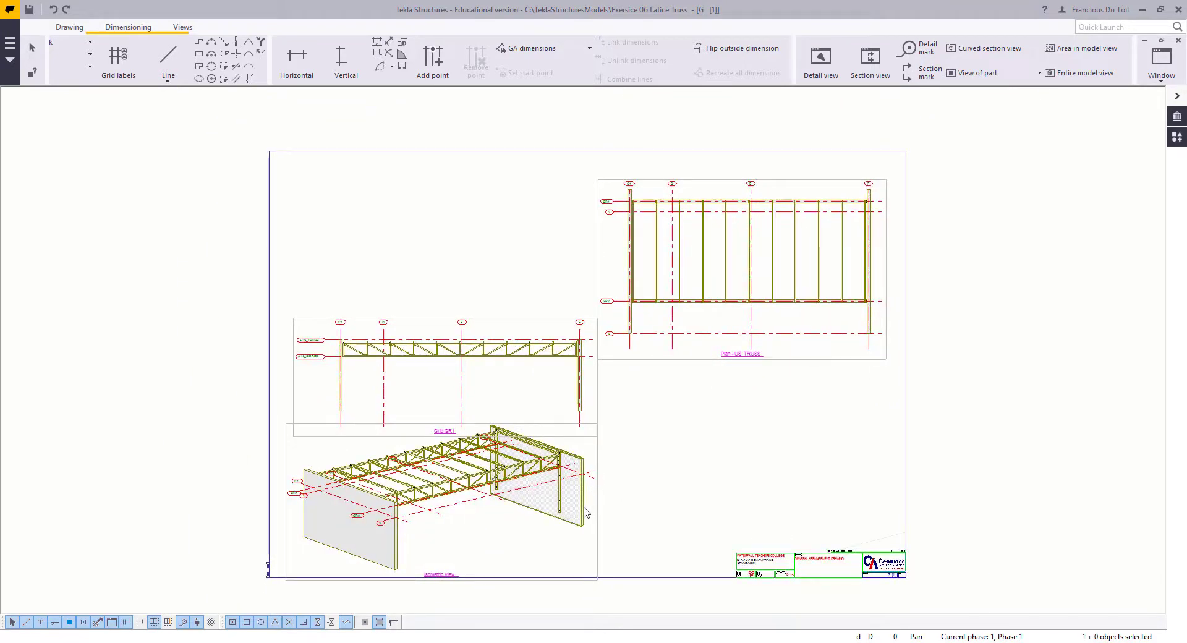
scroll(573, 328, up, 2)
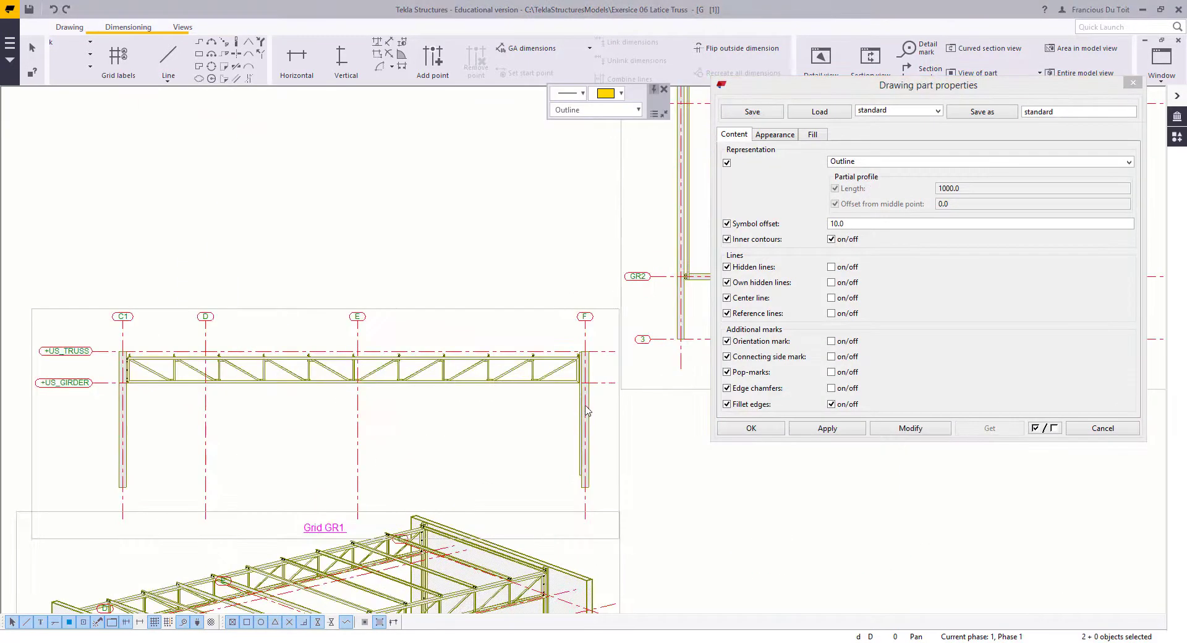
ctrl+click(590, 411)
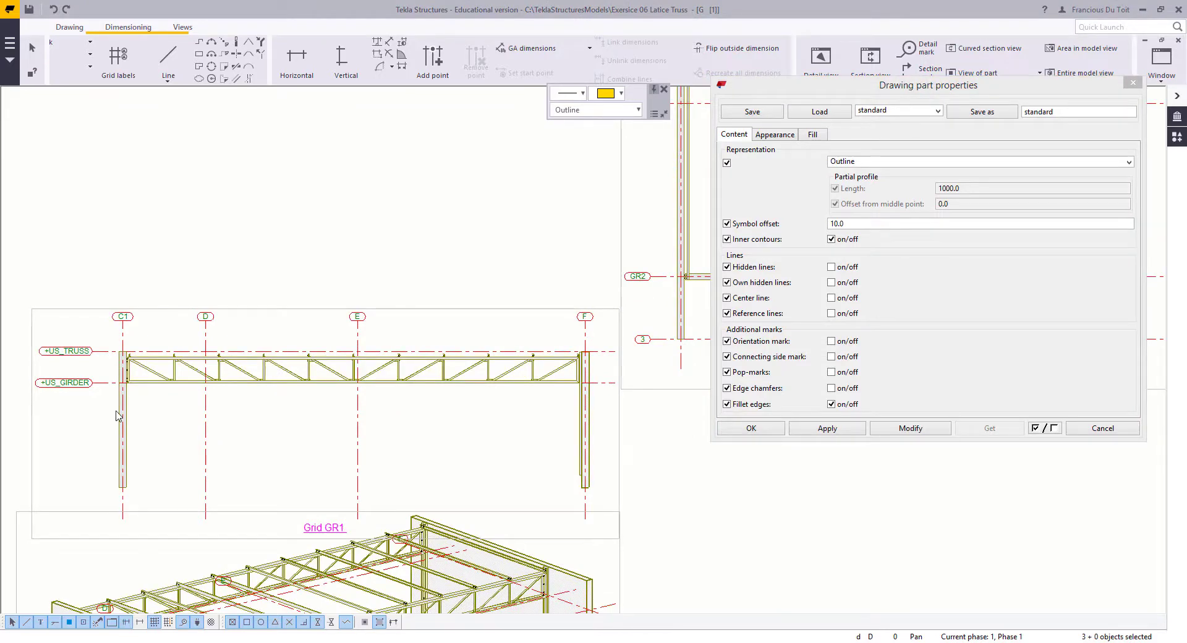
ctrl+click(119, 417)
scroll(382, 339, down, 2)
middle_drag(588, 319, 347, 364)
scroll(346, 365, up, 3)
ctrl+click(348, 365)
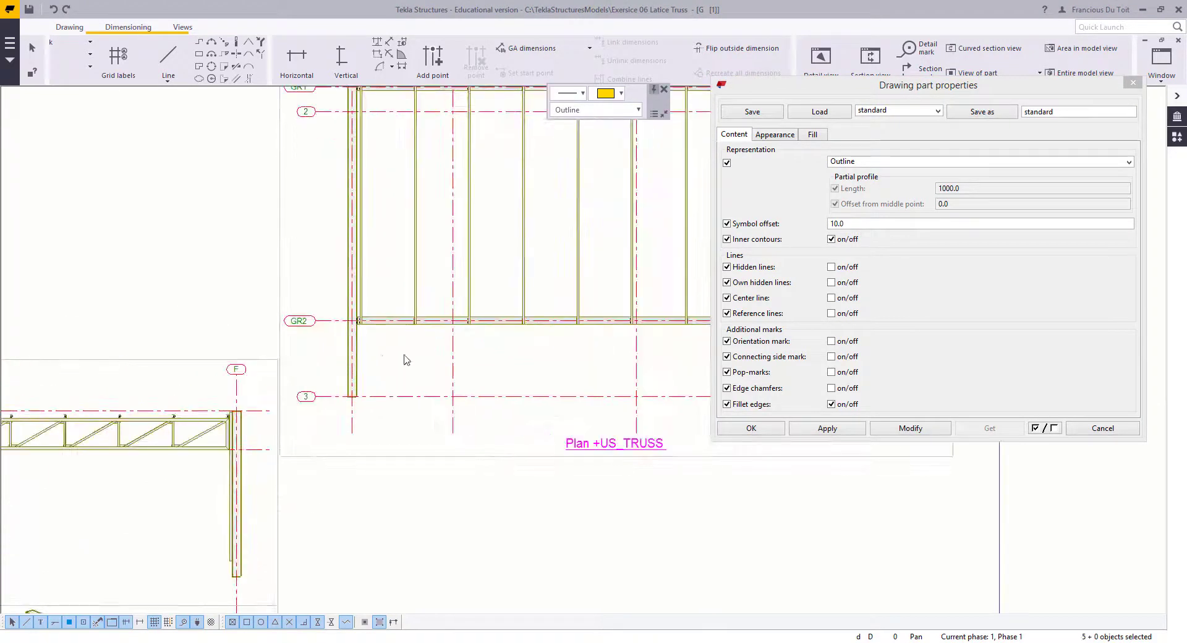
scroll(404, 356, down, 2)
ctrl+click(636, 393)
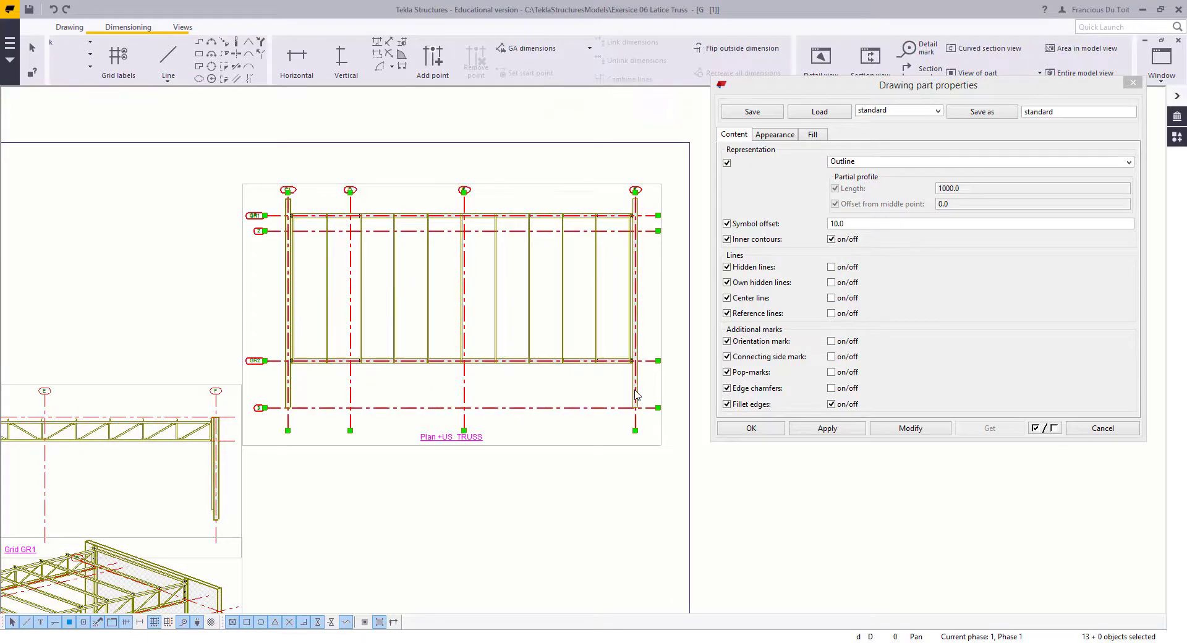
scroll(636, 394, up, 4)
ctrl+click(614, 444)
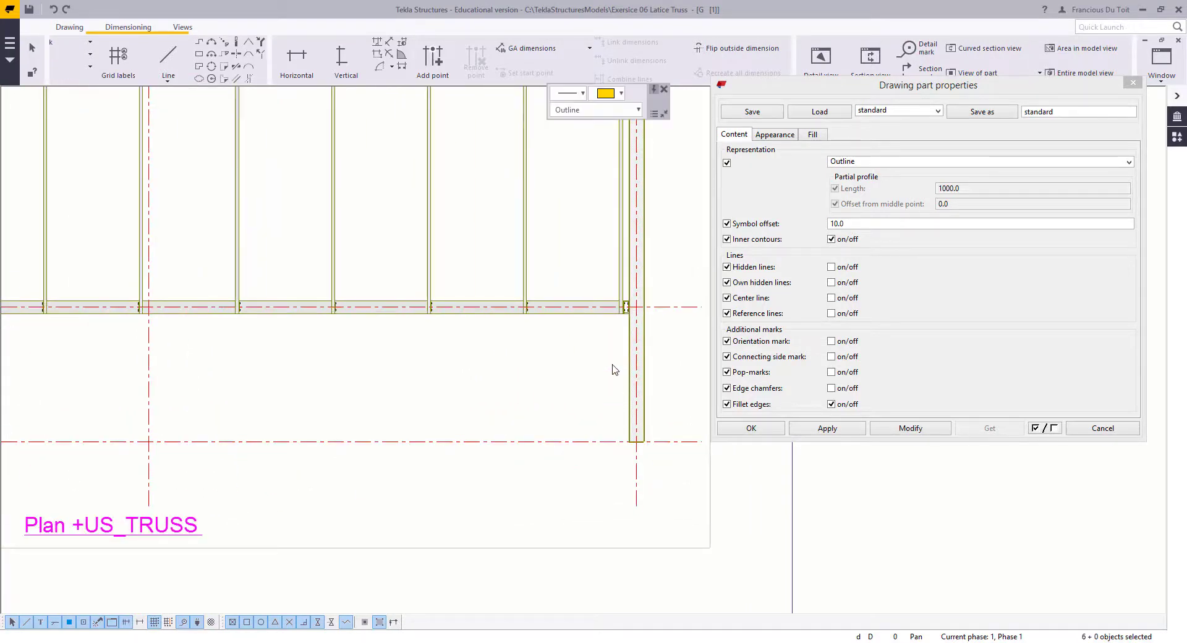
Step: Set the visible line type of the selected walls to the unnamed dotted line
click(776, 135)
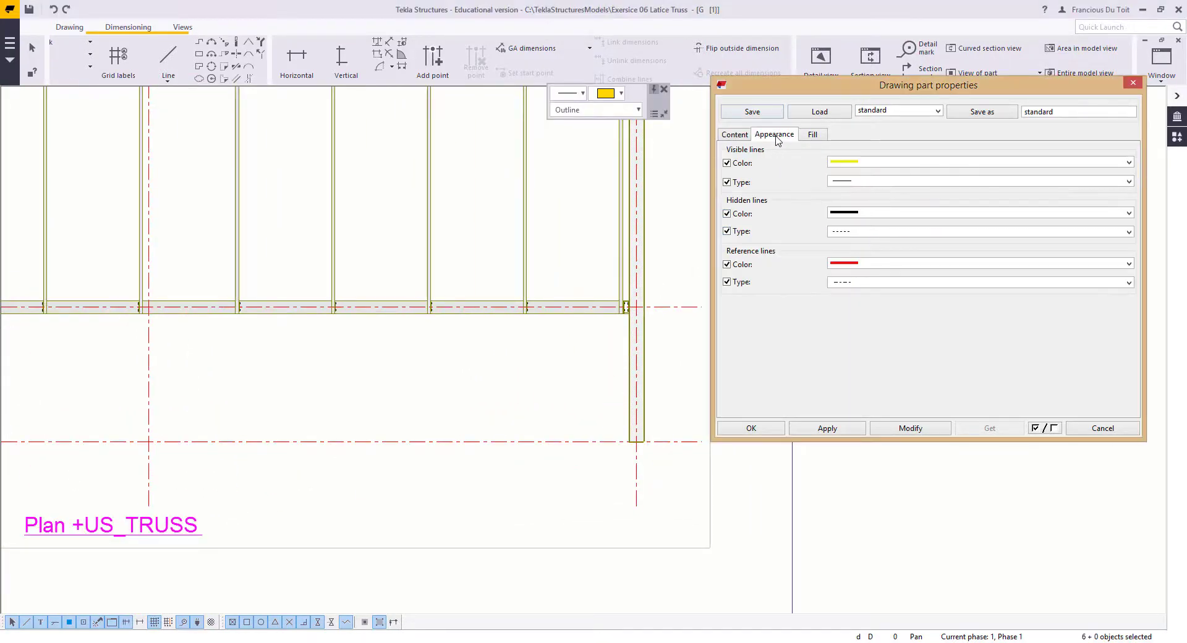
click(851, 181)
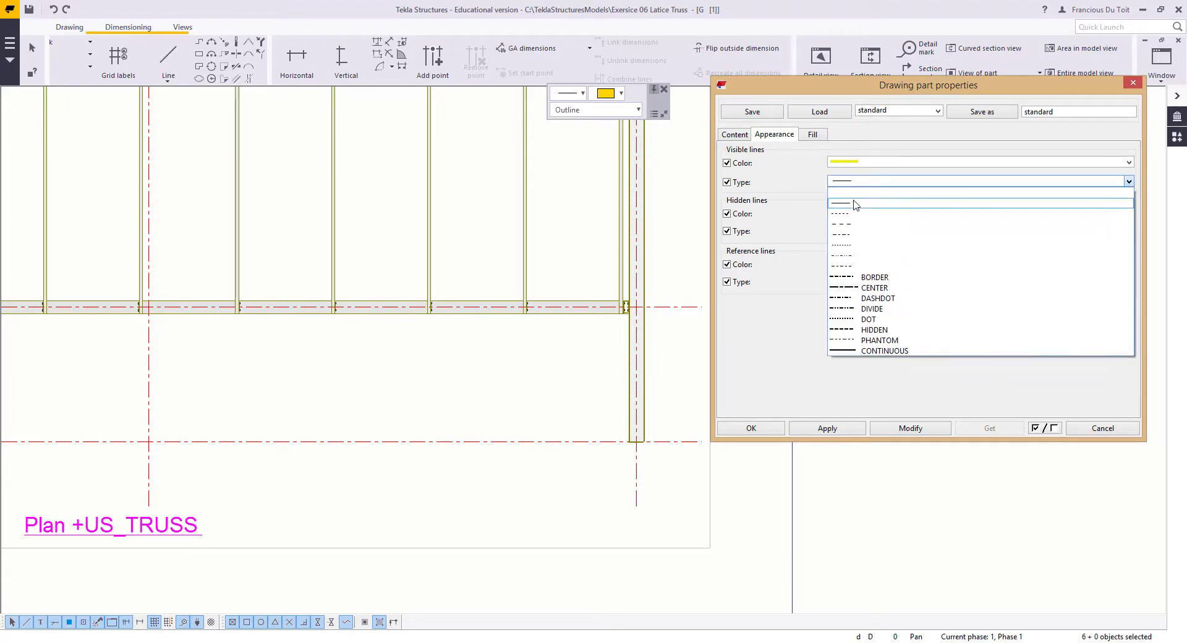
click(858, 234)
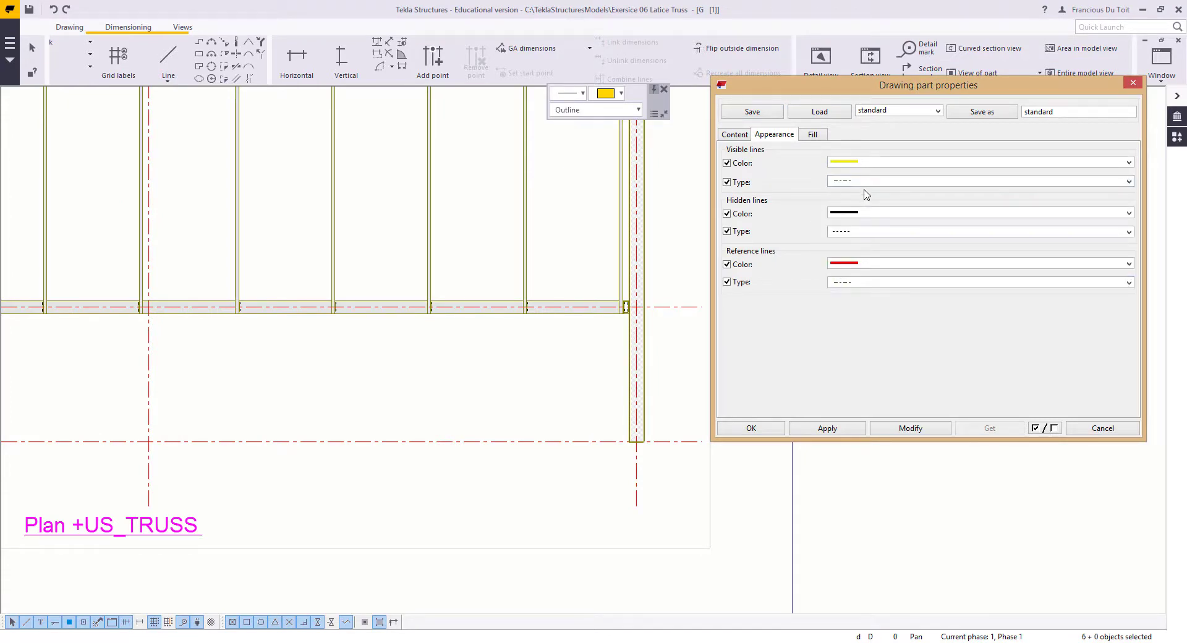
click(866, 182)
click(851, 254)
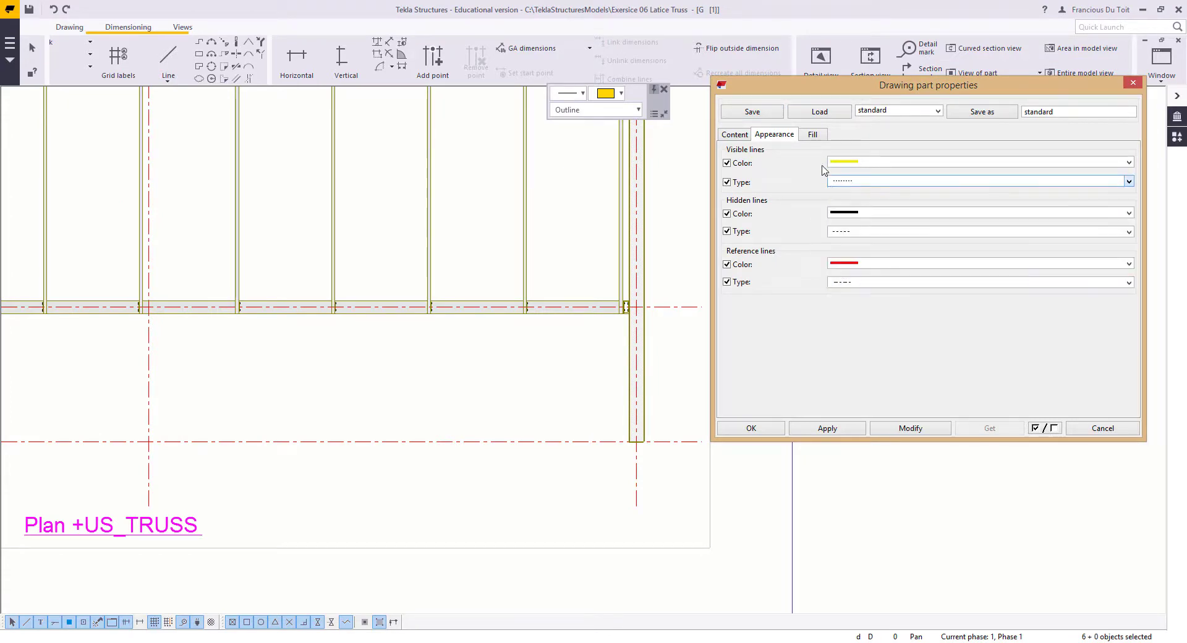
Step: Set the part faces fill type of the selected walls to None and apply the modification
click(812, 135)
click(807, 180)
scroll(807, 193, up, 1)
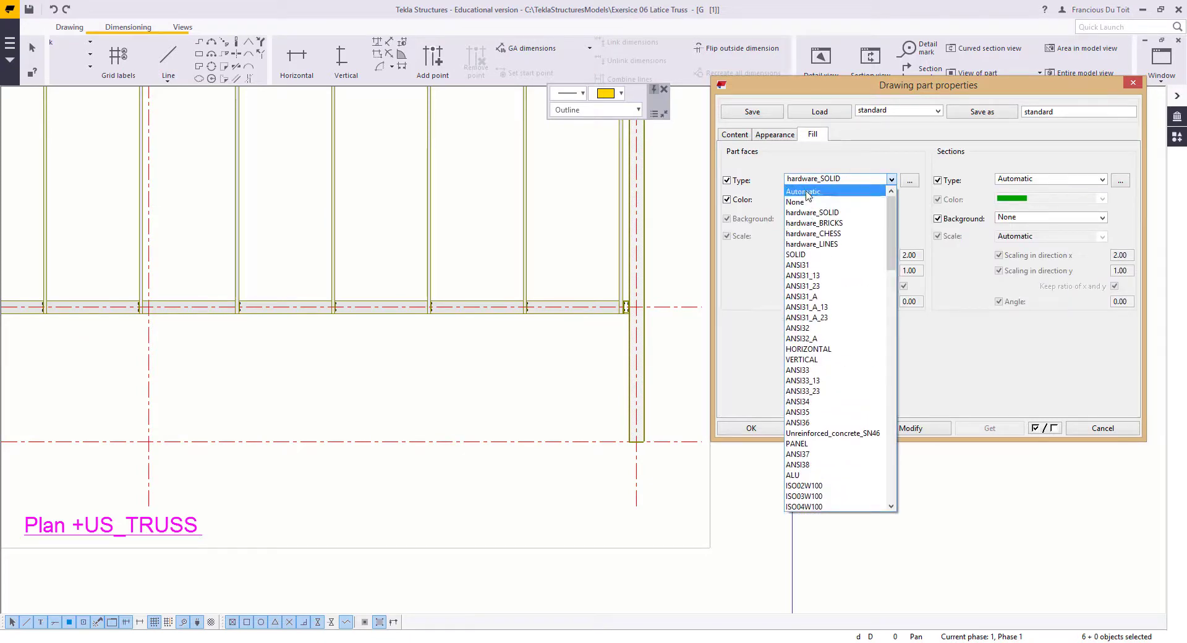
click(808, 192)
click(814, 180)
click(806, 202)
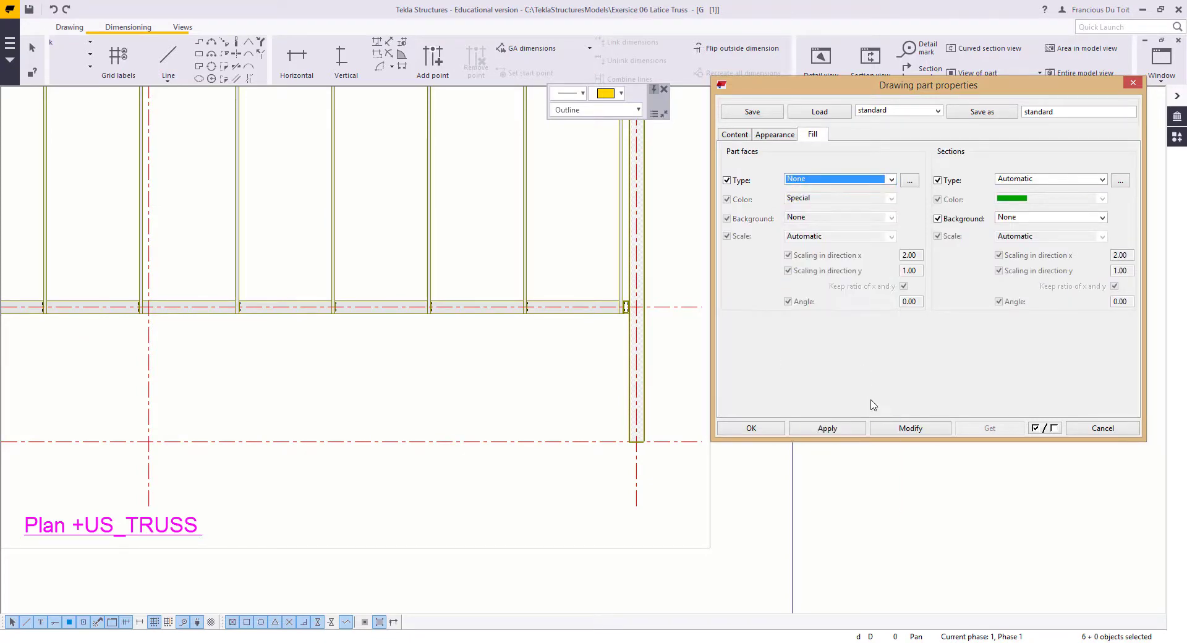
click(910, 427)
Step: Examine the restyled walls in the plan, grid and isometric views and close the part properties
scroll(562, 297, down, 5)
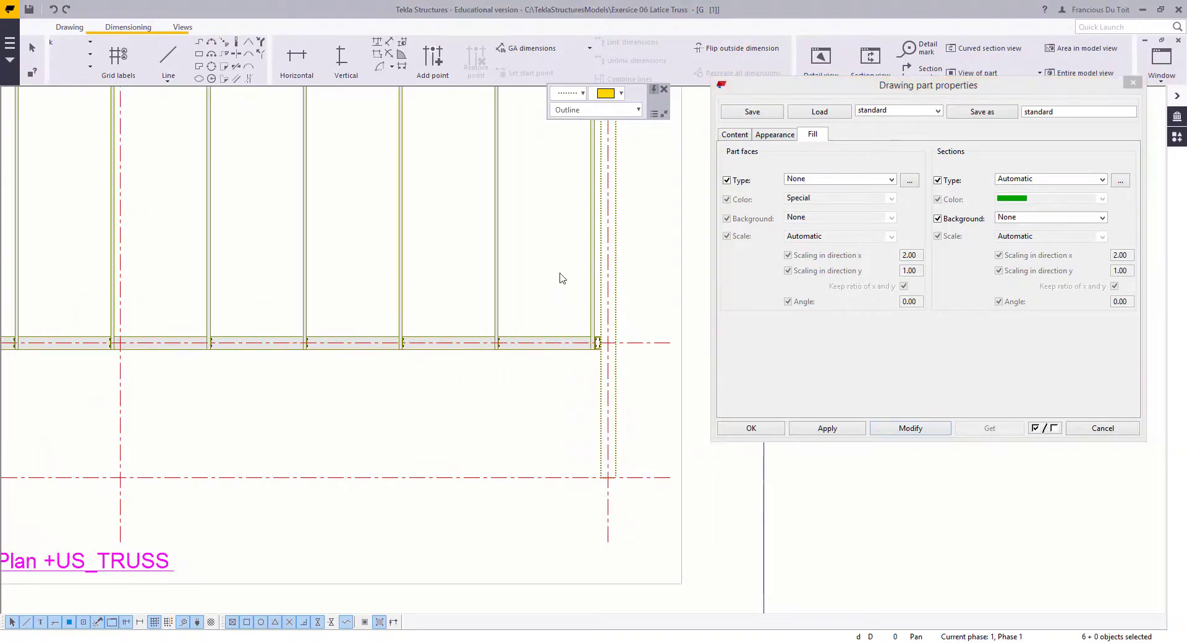
middle_drag(623, 241, 773, 146)
scroll(350, 396, up, 3)
scroll(422, 334, down, 1)
mouse_move(423, 334)
middle_down()
mouse_move(559, 288)
mouse_move(627, 291)
middle_up()
scroll(132, 363, up, 1)
middle_drag(119, 347, 199, 358)
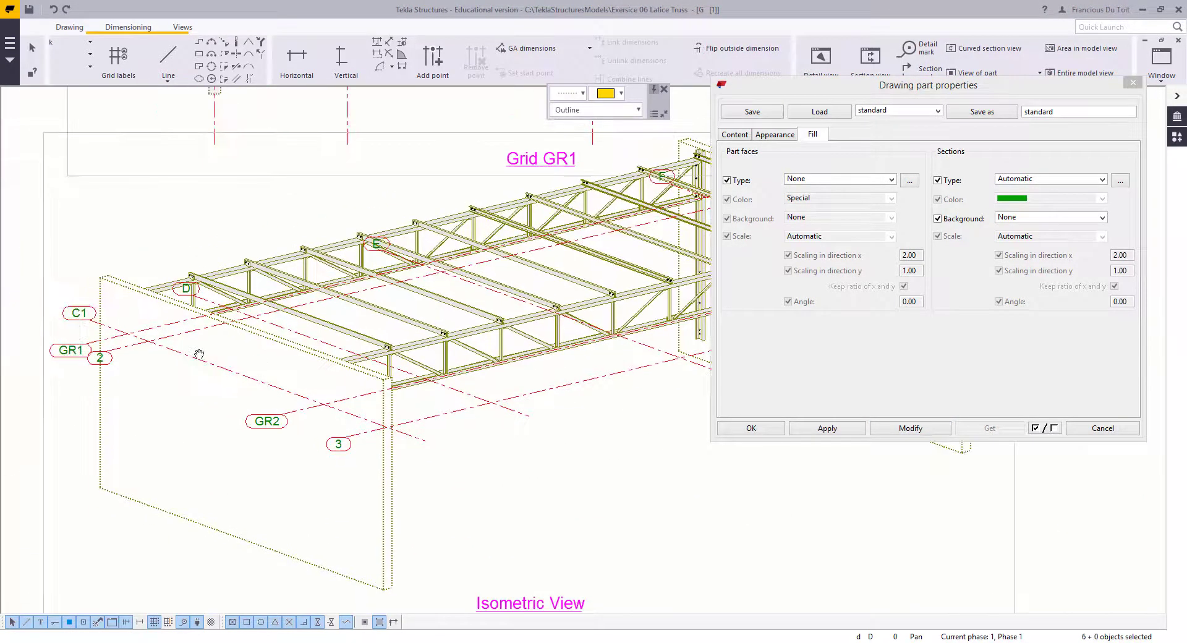
scroll(255, 361, down, 2)
scroll(623, 317, up, 2)
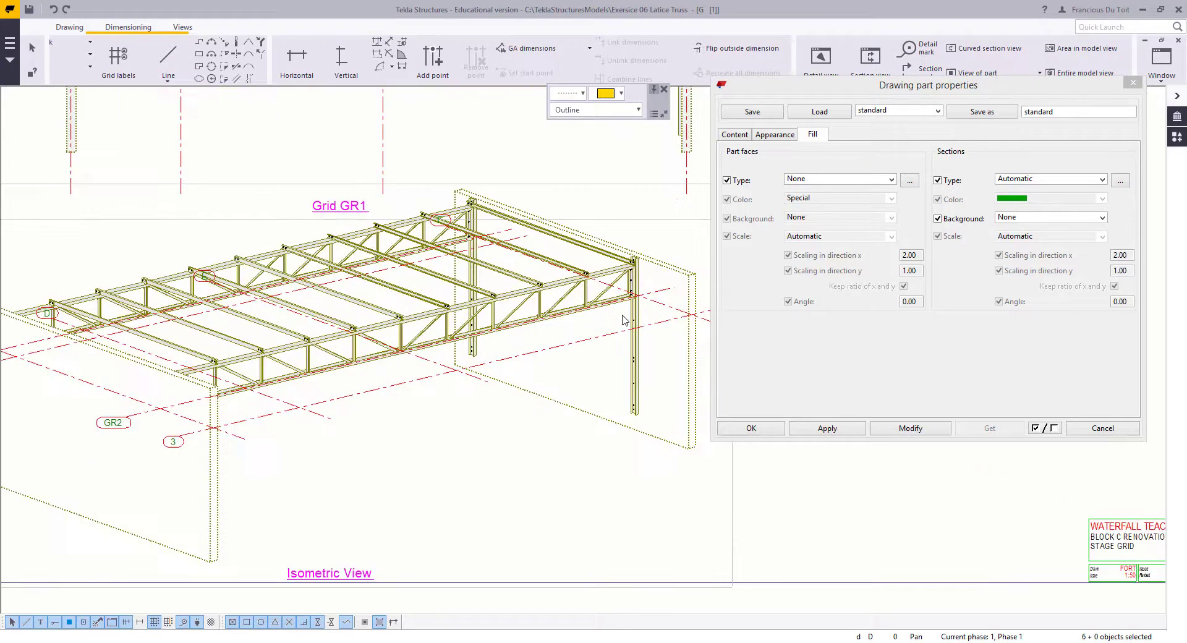
click(1092, 428)
Step: Inspect the wall sections and the lower end of the Grid F wall in the Grid GR1 view
middle_drag(695, 323, 472, 433)
click(665, 323)
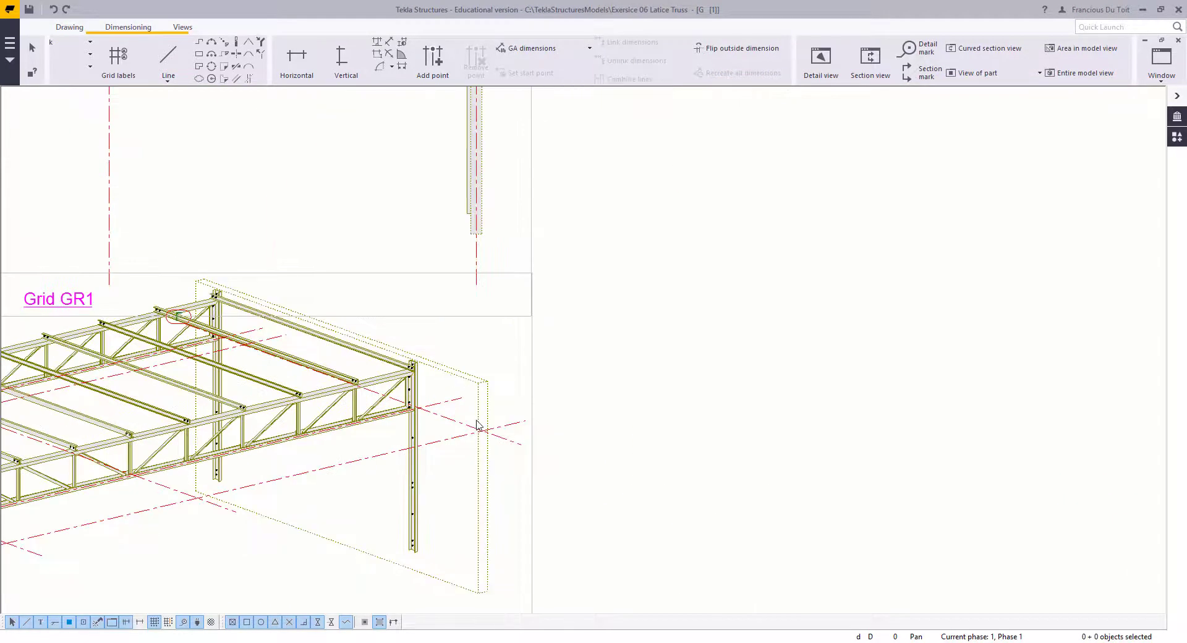
scroll(477, 421, down, 5)
scroll(482, 318, up, 7)
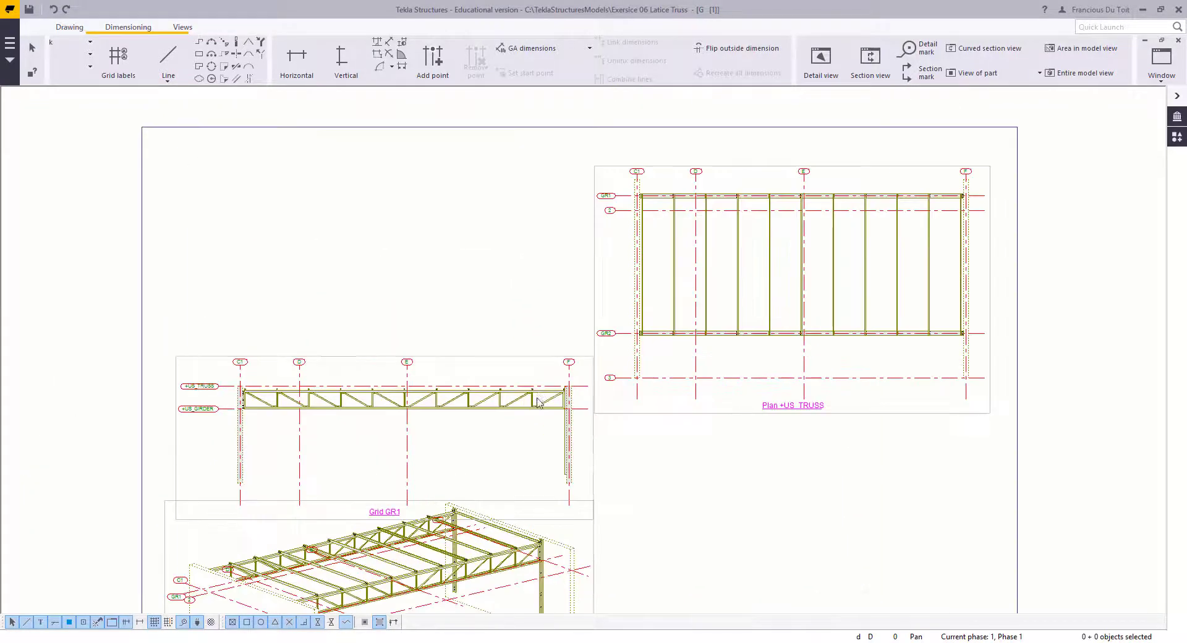
middle_drag(603, 251, 621, 39)
scroll(608, 406, up, 4)
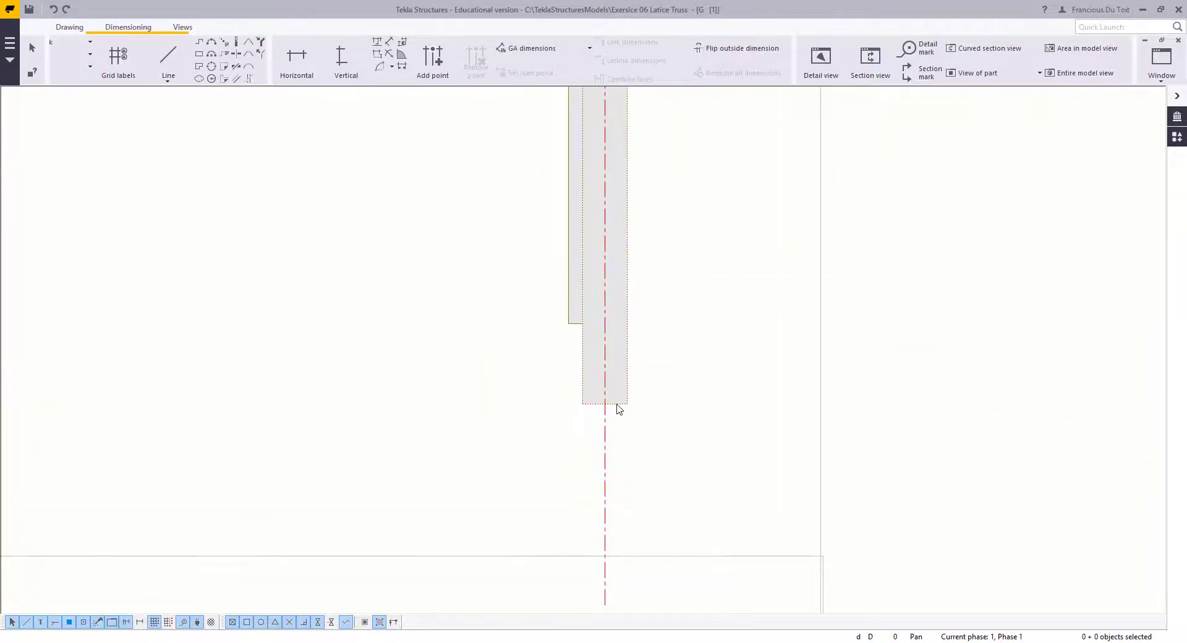
click(615, 404)
scroll(544, 408, down, 6)
scroll(552, 411, down, 2)
middle_drag(412, 363, 535, 329)
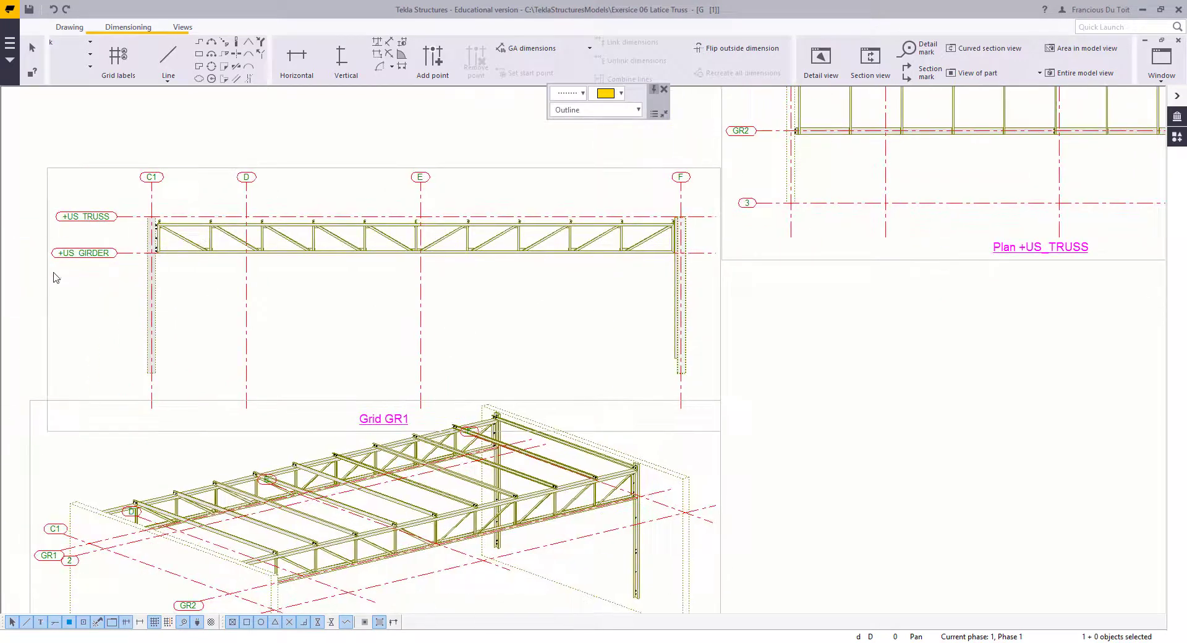
scroll(54, 273, up, 3)
scroll(405, 227, down, 2)
middle_drag(371, 256, 385, 255)
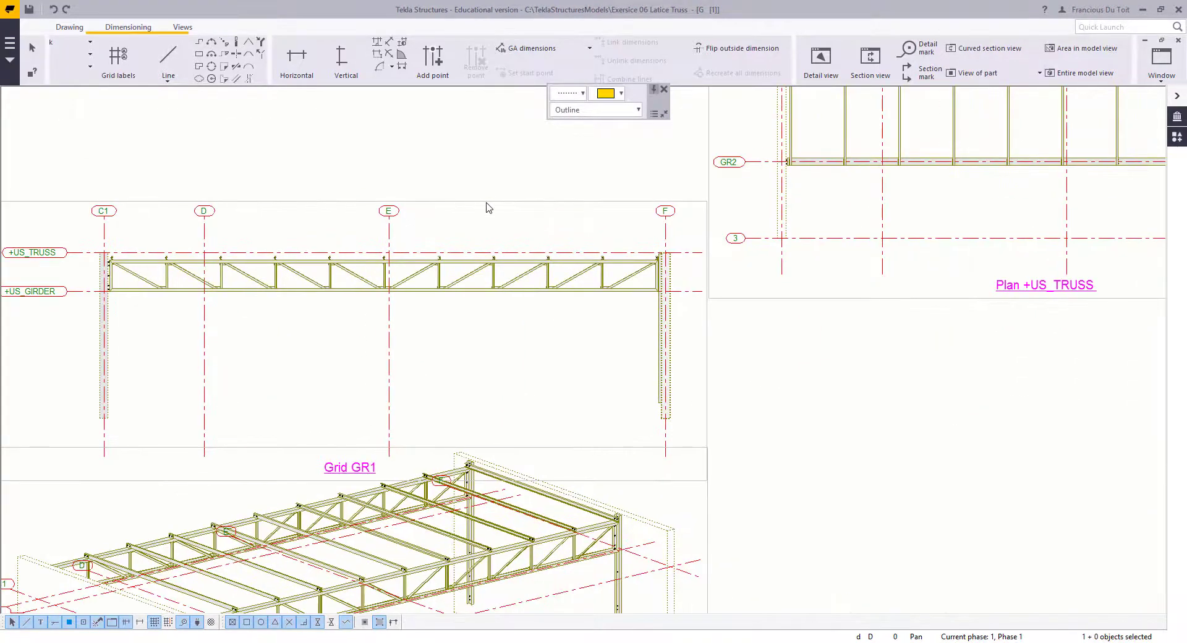
Step: Review the view properties of the Grid GR1 view and close them without editing
double_click(486, 207)
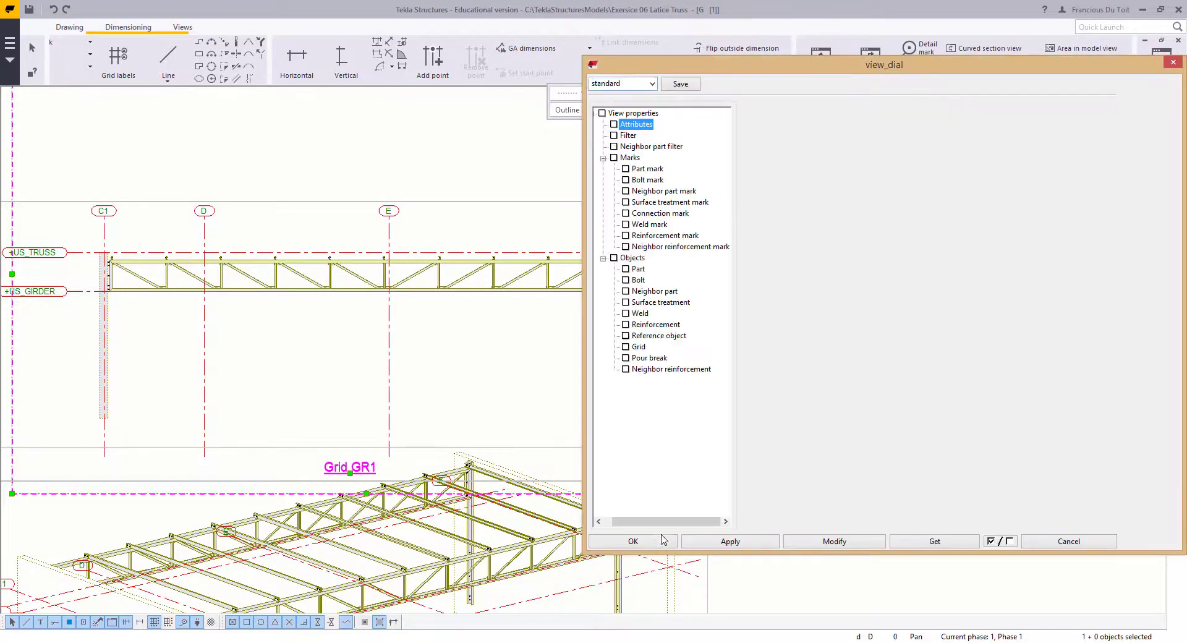
middle_drag(352, 369, 303, 324)
middle_drag(498, 328, 321, 285)
scroll(409, 484, up, 2)
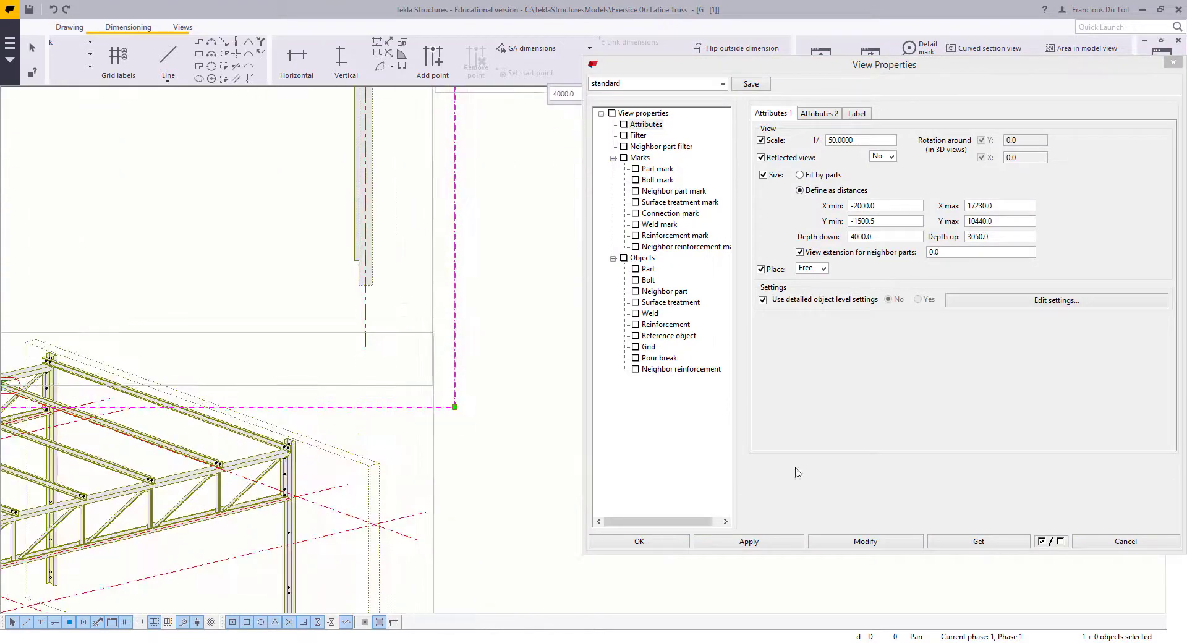
click(1152, 549)
scroll(658, 481, down, 8)
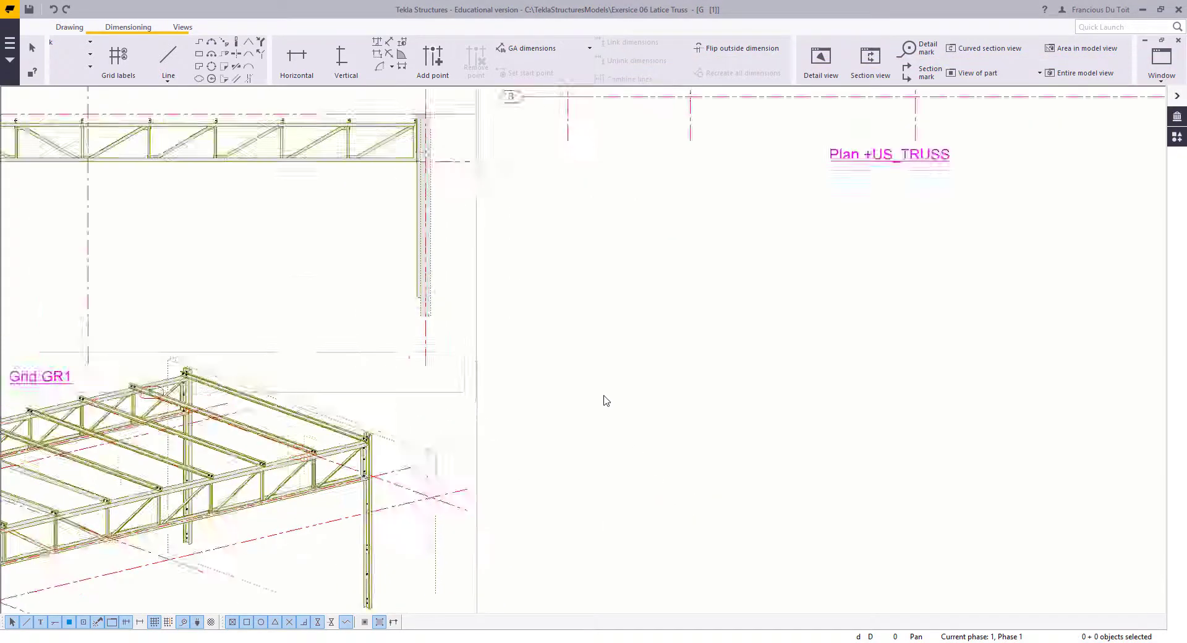
scroll(528, 352, up, 3)
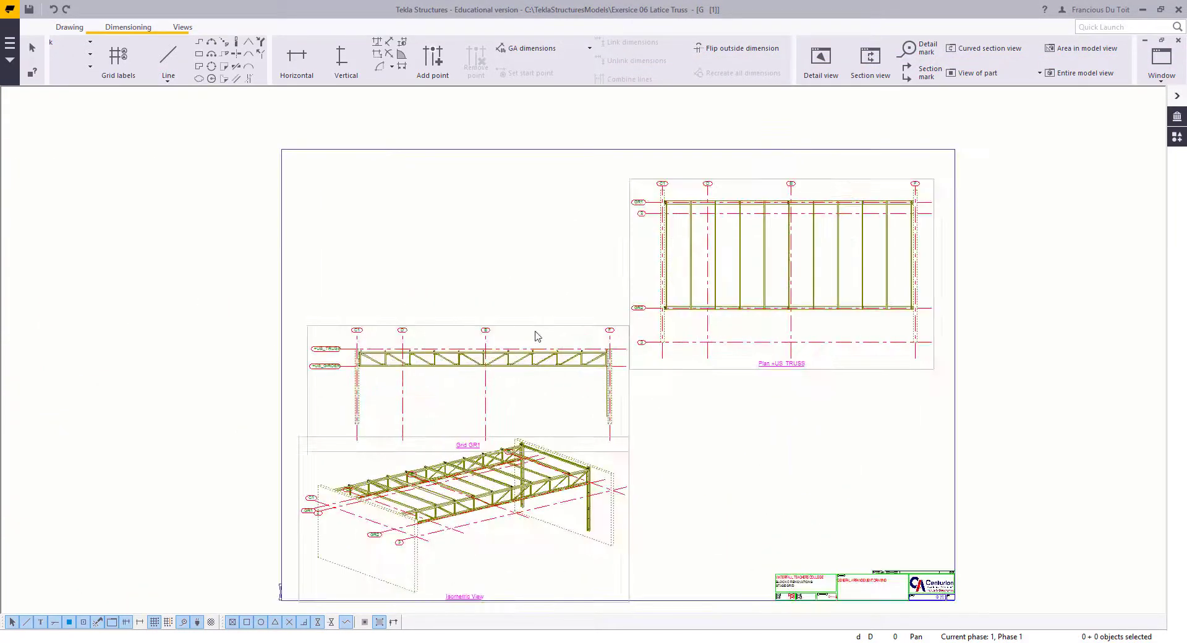
Step: Move the Grid GR1 view into the sheet's upper-left corner, beside the plan view
click(545, 323)
drag(544, 323, 516, 170)
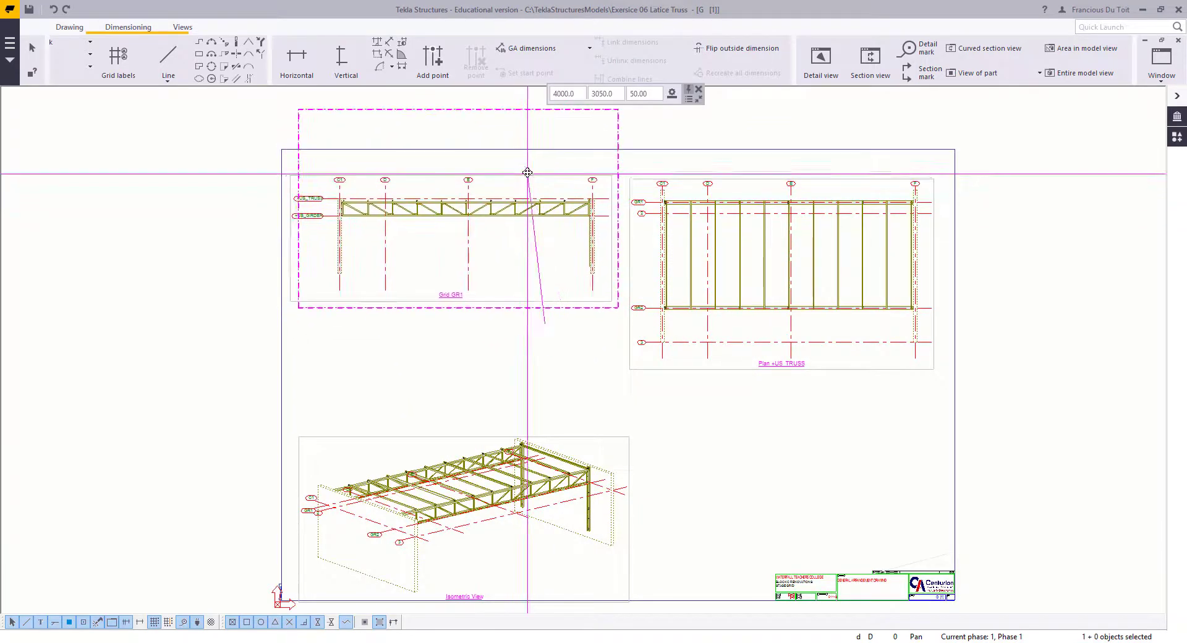
scroll(296, 130, up, 2)
drag(279, 136, 333, 274)
drag(836, 475, 796, 471)
scroll(732, 426, down, 2)
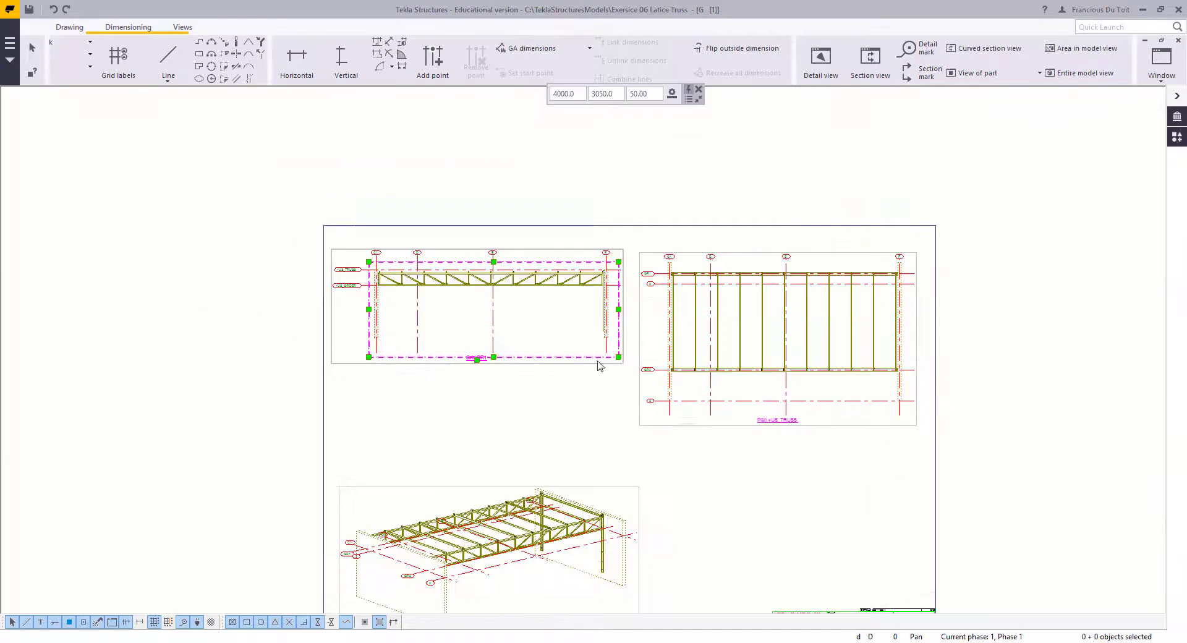
Step: Move the Plan +US_TRUSS view up to the sheet's top border and the isometric view closer beneath Grid GR1
click(711, 426)
scroll(711, 427, up, 4)
scroll(637, 406, down, 3)
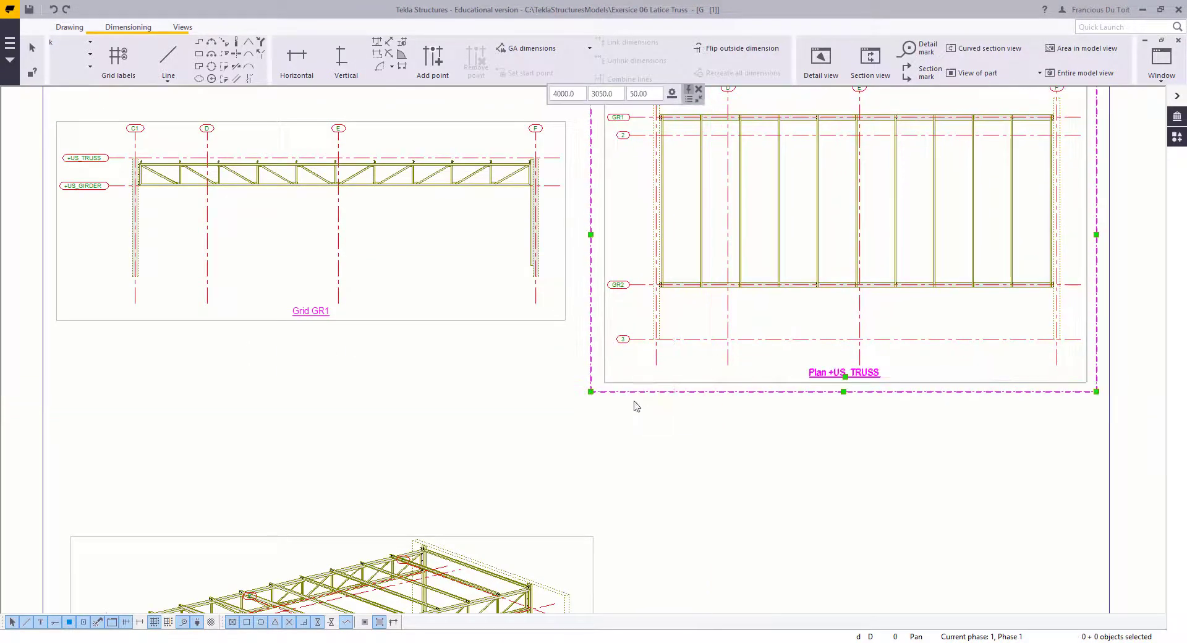
scroll(556, 487, up, 1)
click(564, 494)
drag(564, 494, 554, 425)
click(572, 357)
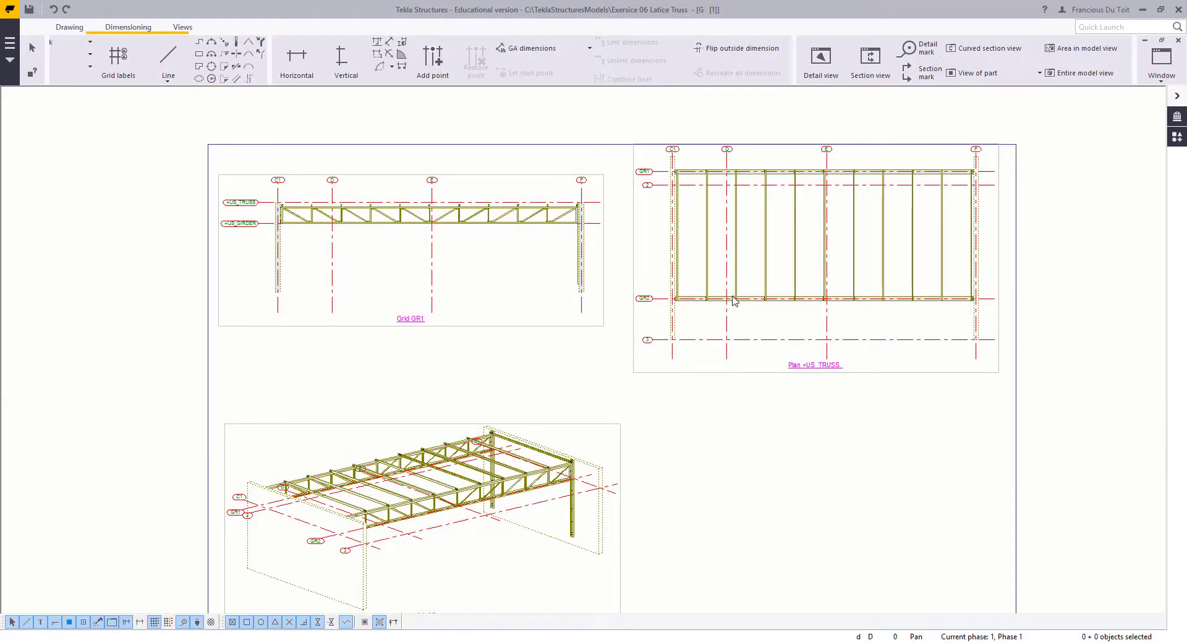
Step: Set the scale of the plan, Grid GR1 and isometric views together to 45
scroll(734, 301, down, 1)
scroll(628, 283, up, 1)
click(618, 282)
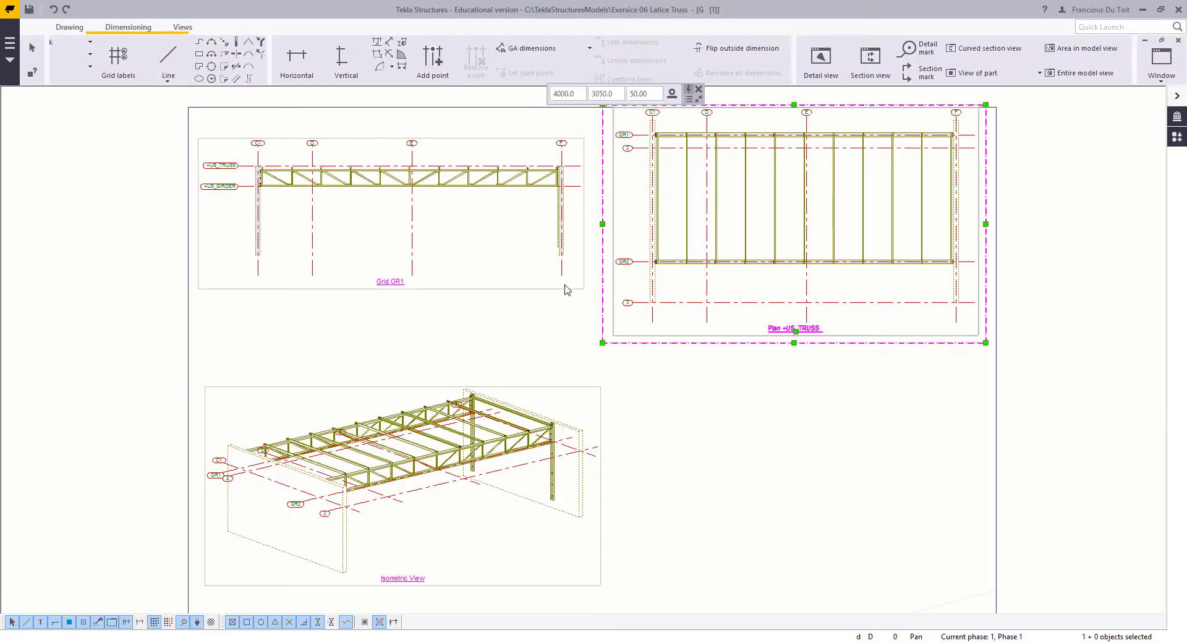
ctrl+click(570, 283)
ctrl+click(574, 396)
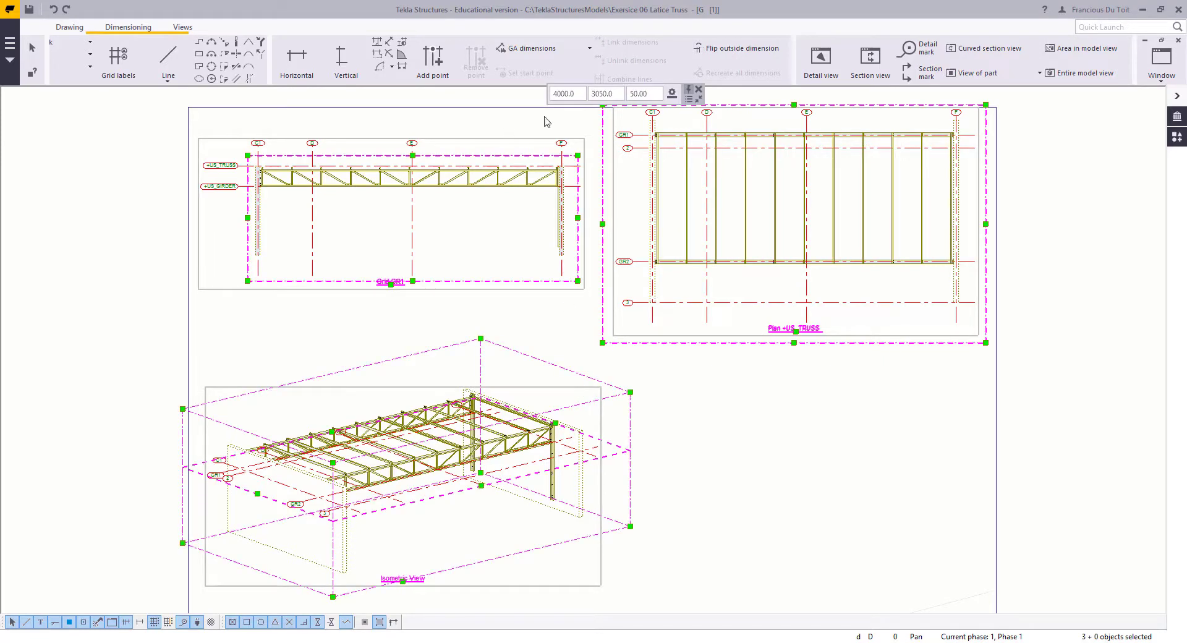
drag(652, 92, 628, 93)
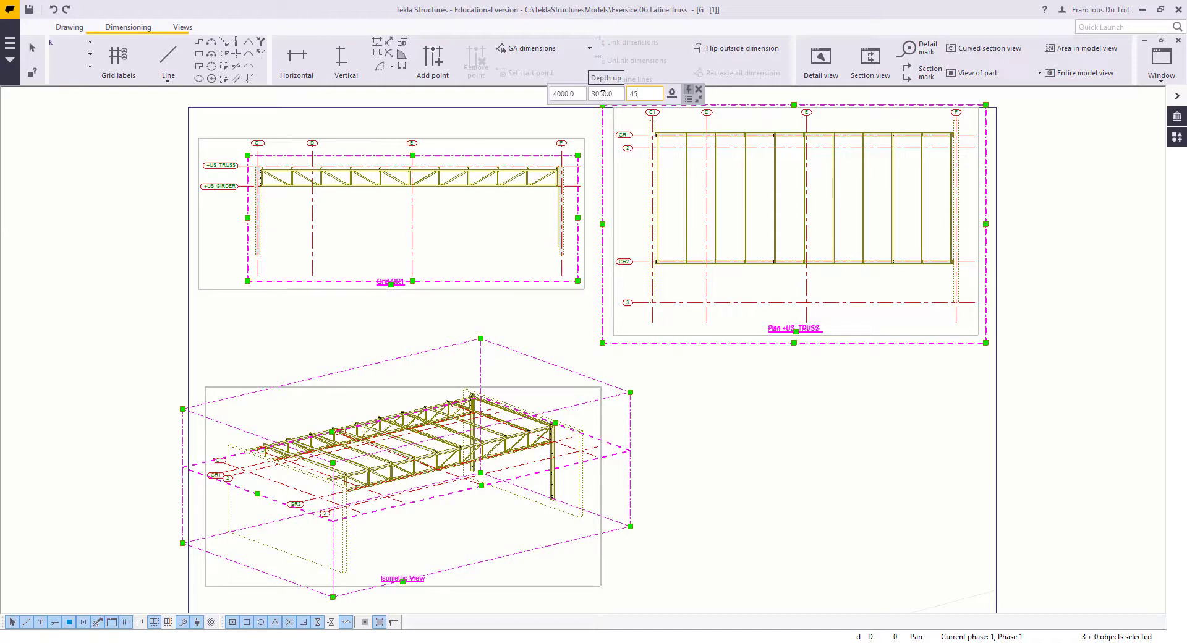
key(Return)
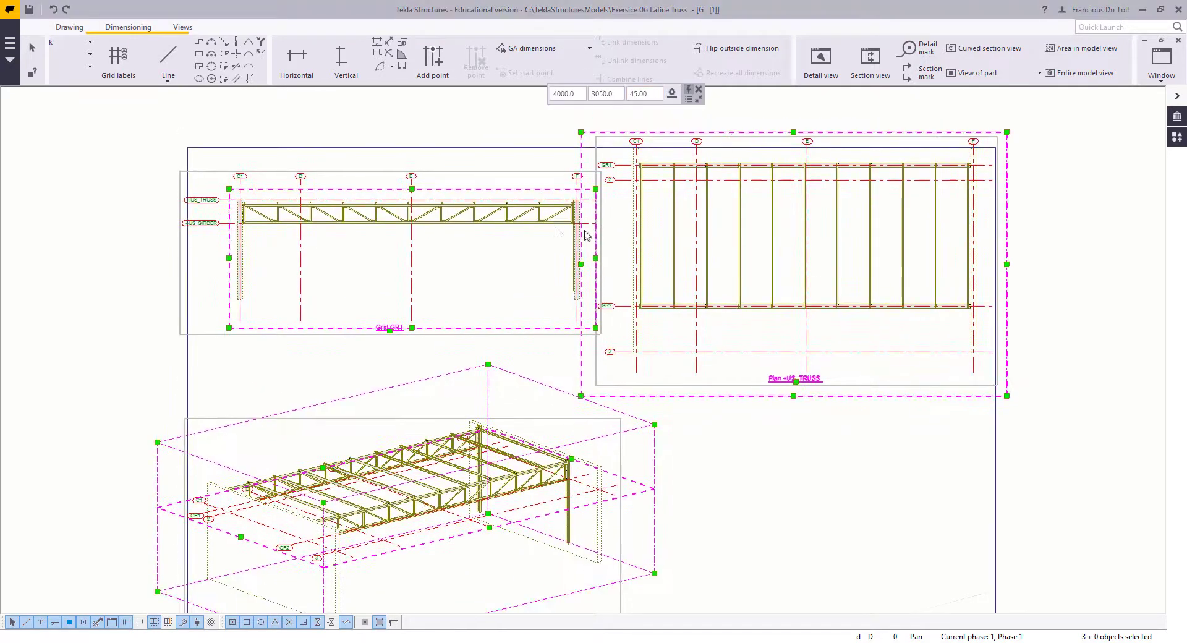
Step: Move the plan view just inside the sheet border and the Grid GR1 view beneath it
mouse_move(608, 386)
mouse_down()
mouse_move(590, 399)
mouse_move(602, 399)
mouse_up()
click(510, 350)
drag(511, 349, 502, 319)
drag(630, 496, 772, 517)
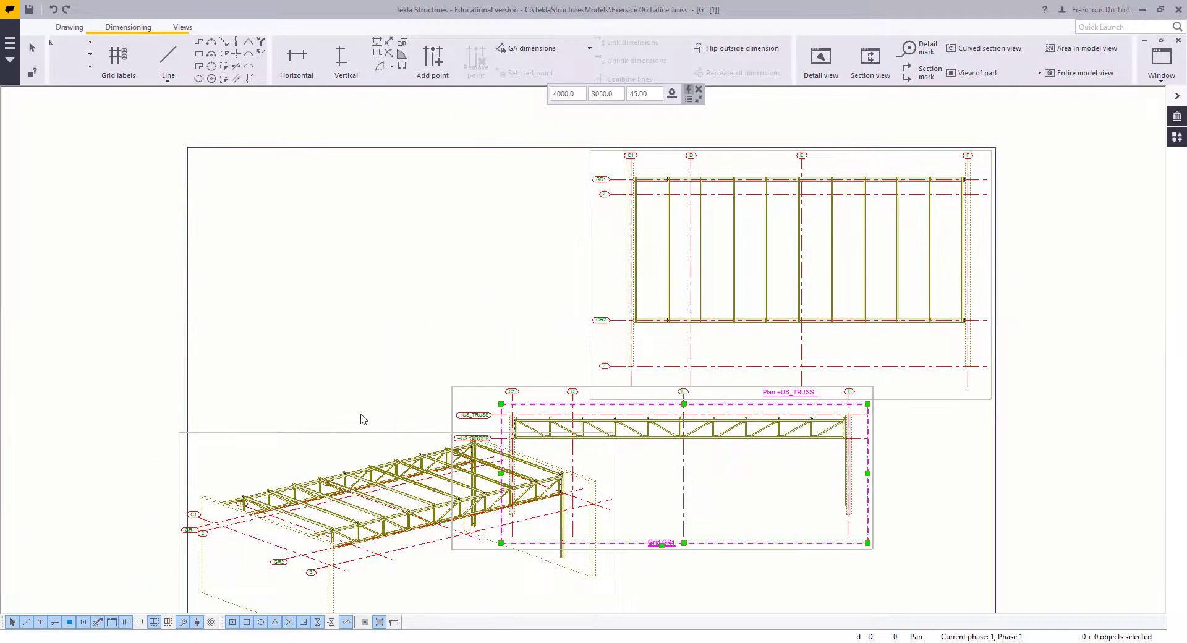
Step: Move the isometric view into the sheet's upper-left corner, beside the plan view
click(365, 437)
drag(363, 437, 369, 174)
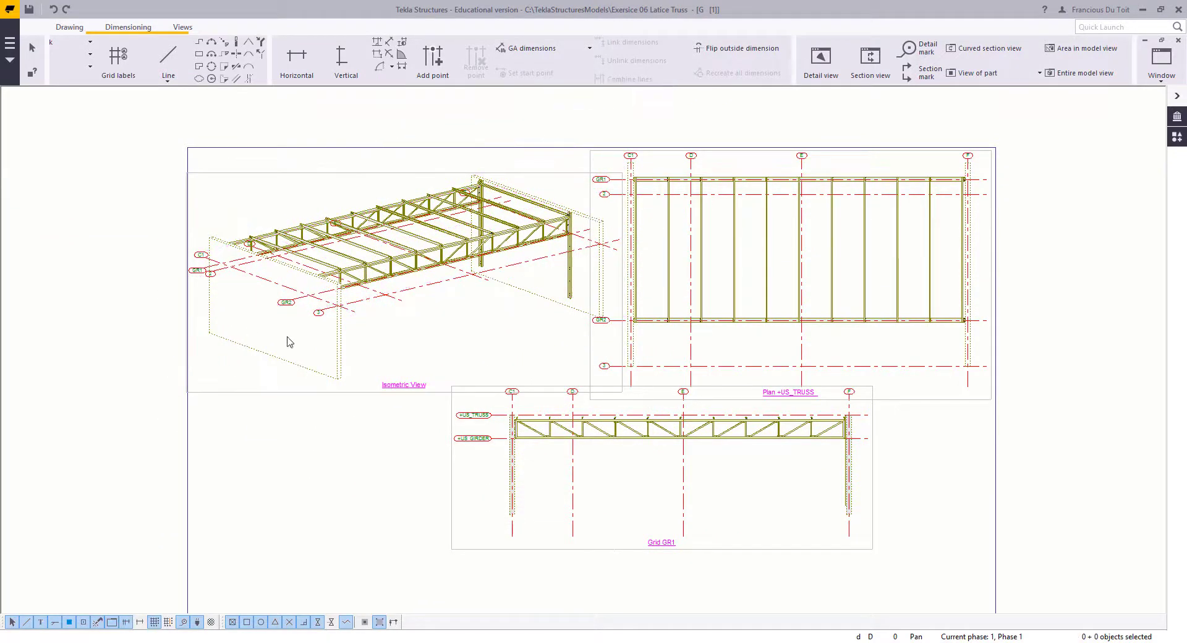
scroll(303, 300, down, 3)
middle_drag(302, 303, 361, 301)
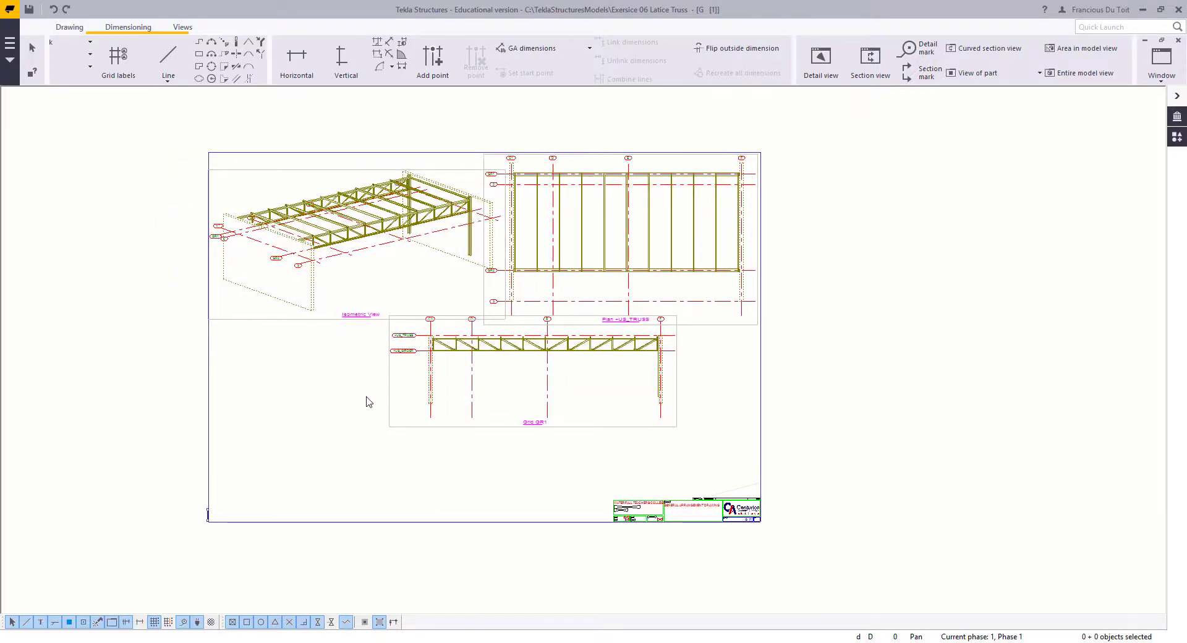
Step: Undo the latest view moves and the change of the three views' scale to 45
key(ctrl+z)
key(ctrl+z)
key(ctrl+z)
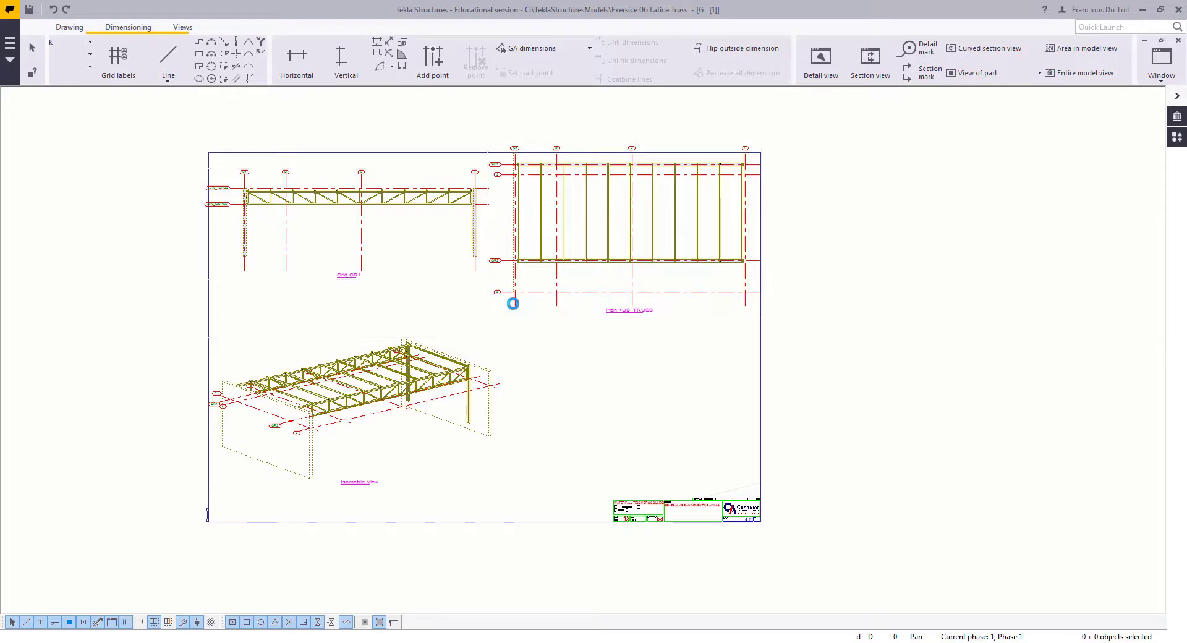
mouse_move(442, 346)
middle_down()
mouse_move(597, 399)
mouse_move(551, 301)
middle_up()
scroll(597, 399, up, 2)
scroll(550, 298, down, 1)
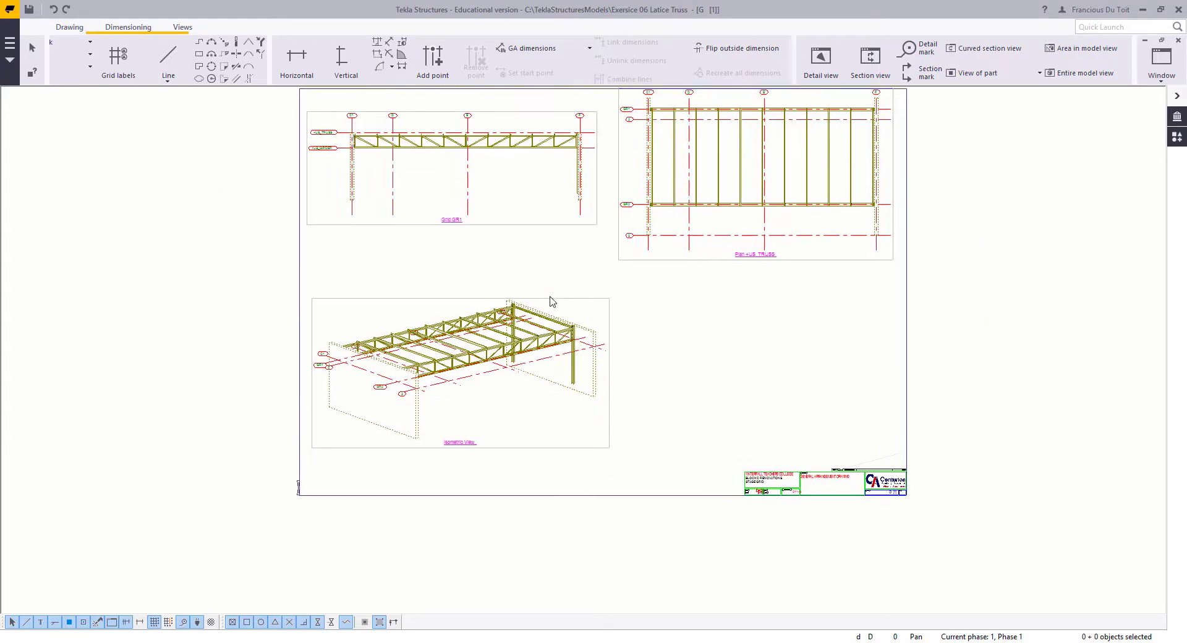
Step: Move the isometric view to the sheet's lower-right area, beneath the Plan +US_TRUSS view
click(562, 299)
scroll(566, 300, up, 4)
drag(566, 297, 1001, 359)
mouse_move(928, 344)
middle_down()
mouse_move(728, 299)
mouse_move(788, 292)
mouse_move(787, 281)
middle_up()
scroll(799, 321, up, 5)
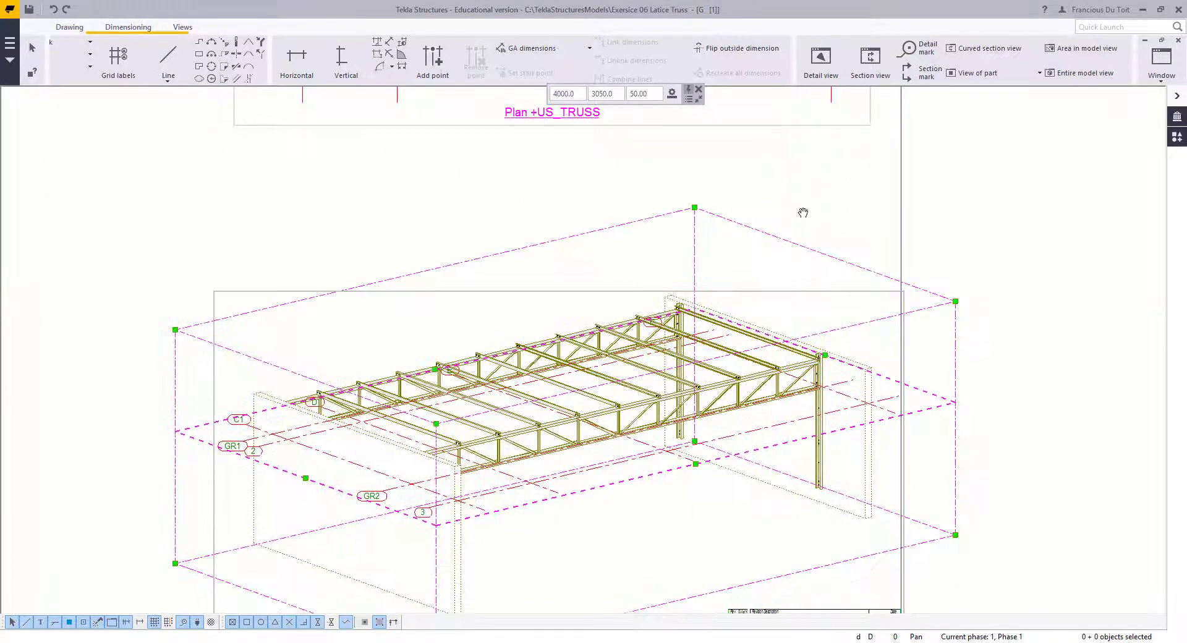
scroll(811, 159, down, 3)
mouse_move(803, 213)
middle_down()
mouse_move(809, 140)
mouse_move(795, 189)
middle_up()
scroll(789, 186, up, 1)
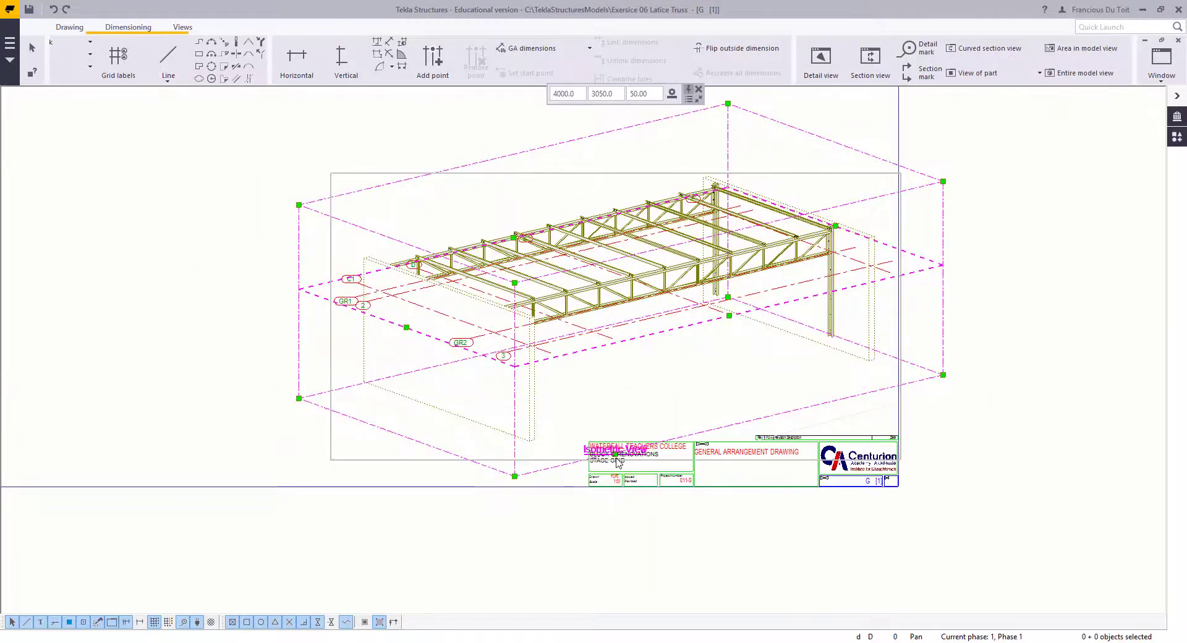
Step: Move the Isometric View title clear of the title block and shift the view down into the sheet's lower-right corner
drag(618, 462, 681, 404)
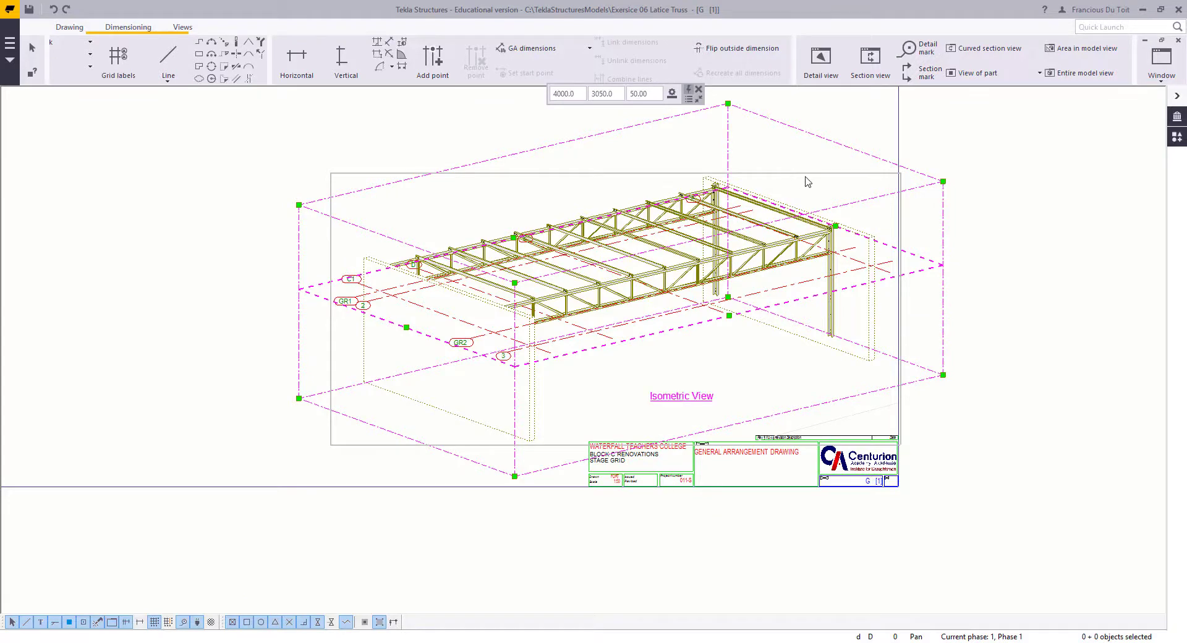
drag(815, 174, 810, 210)
click(527, 319)
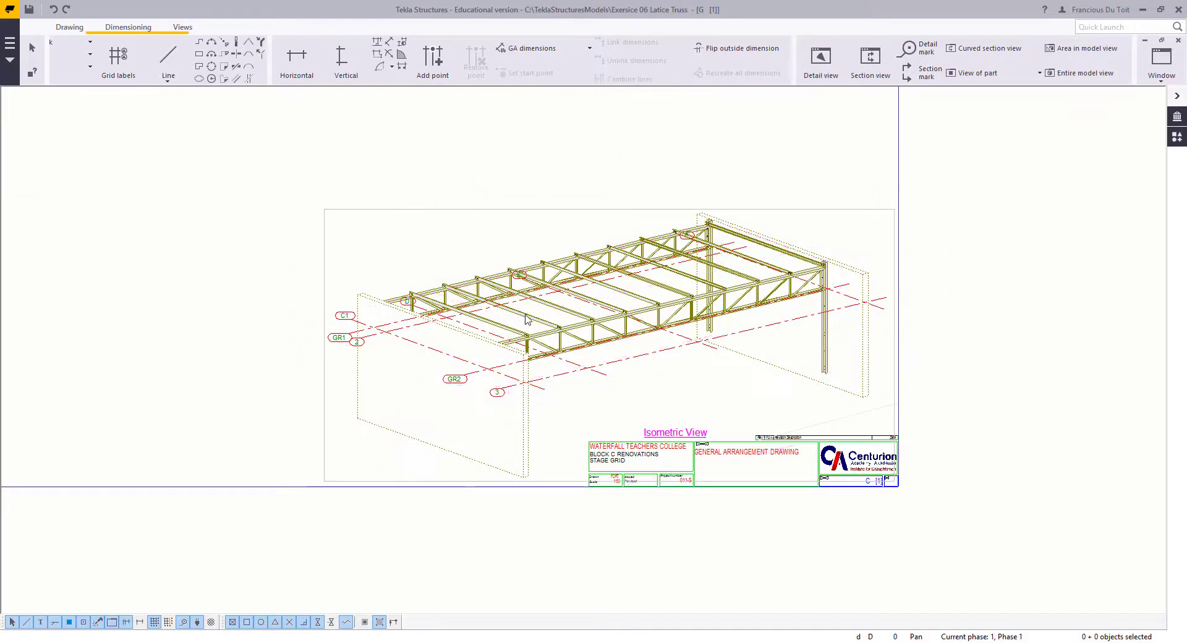
Step: Modify the isometric view's grid text placing so the C1 to F labels sit at the bottom ends of their lines instead of the top
double_click(607, 376)
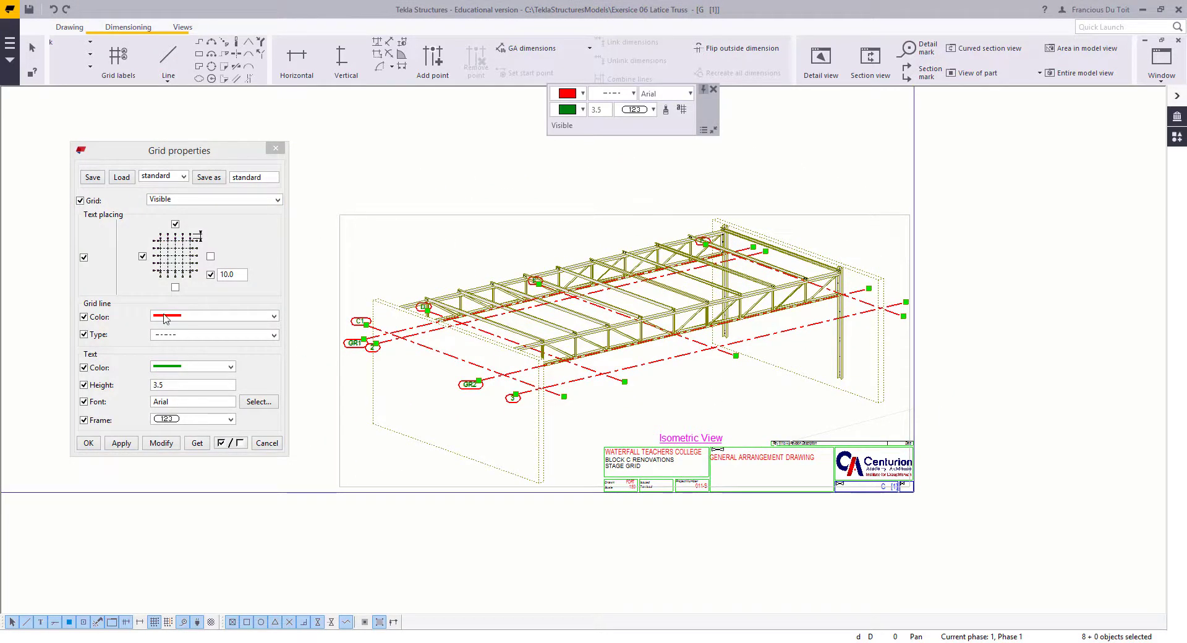
click(175, 225)
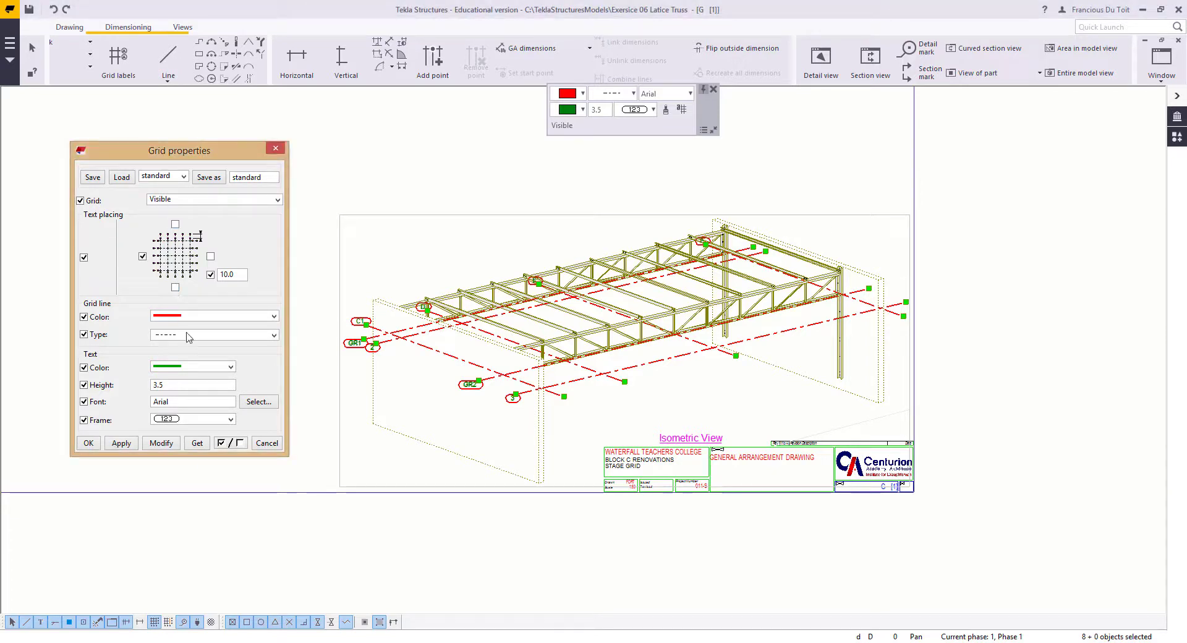
click(163, 448)
click(422, 260)
middle_drag(431, 268, 460, 293)
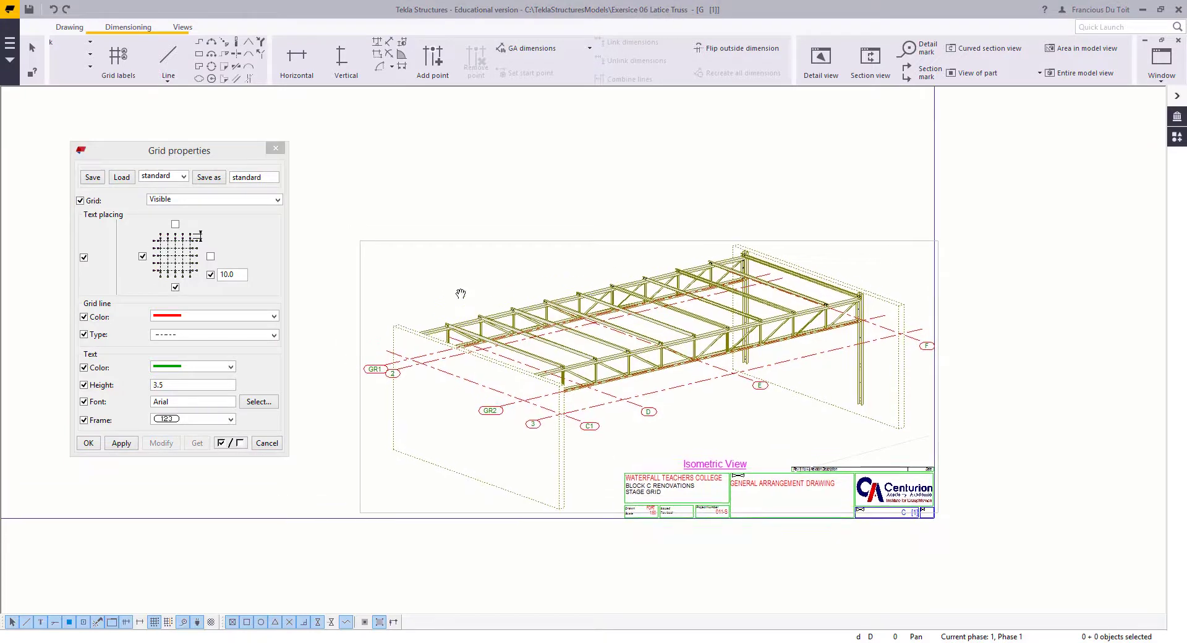
scroll(348, 178, down, 3)
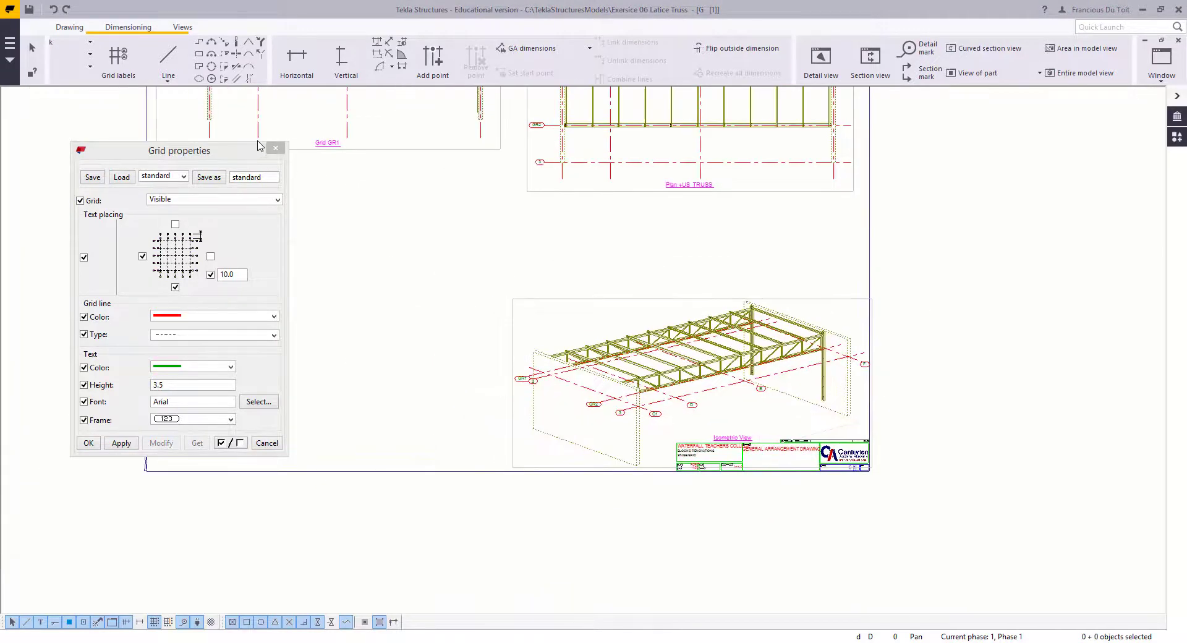
click(271, 149)
middle_drag(344, 245, 373, 384)
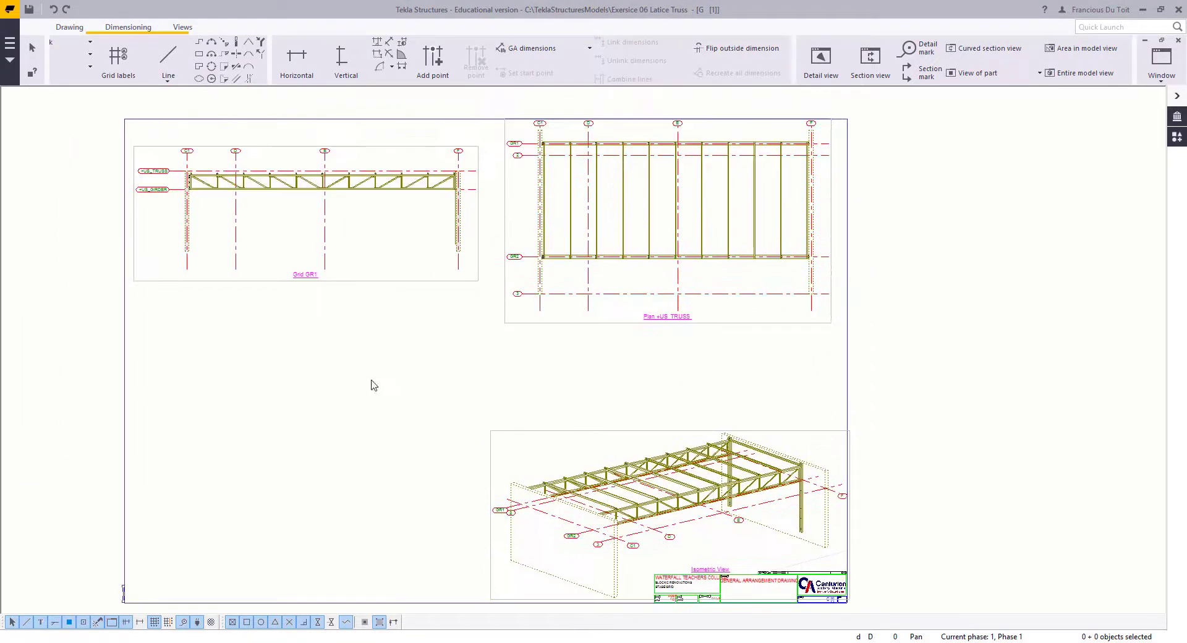
Step: Move the Plan +US_TRUSS view directly beneath the Grid GR1 view
click(426, 271)
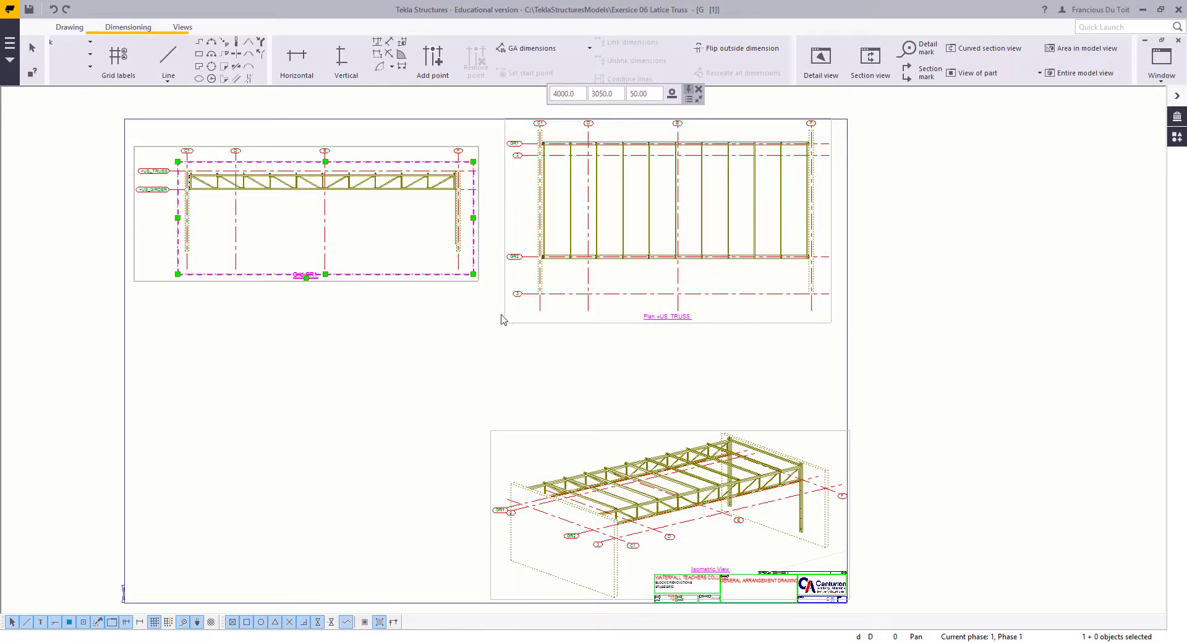
click(542, 325)
drag(566, 325, 219, 475)
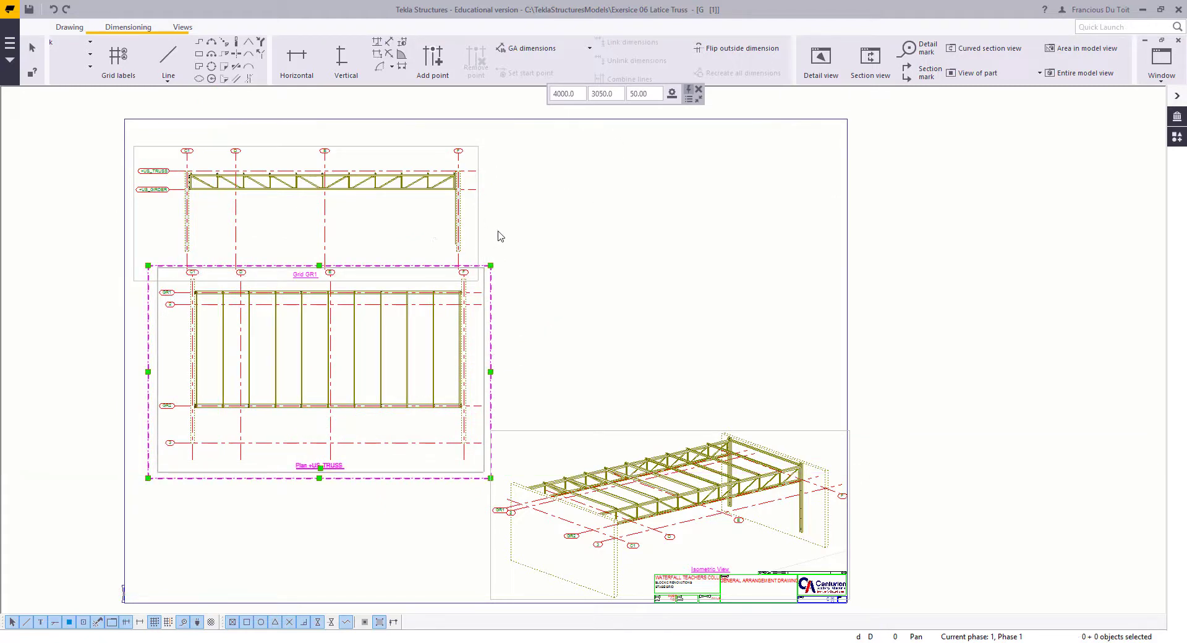
Step: Set the scale of the Grid GR1 and Plan +US_TRUSS views together to 45
ctrl+click(477, 245)
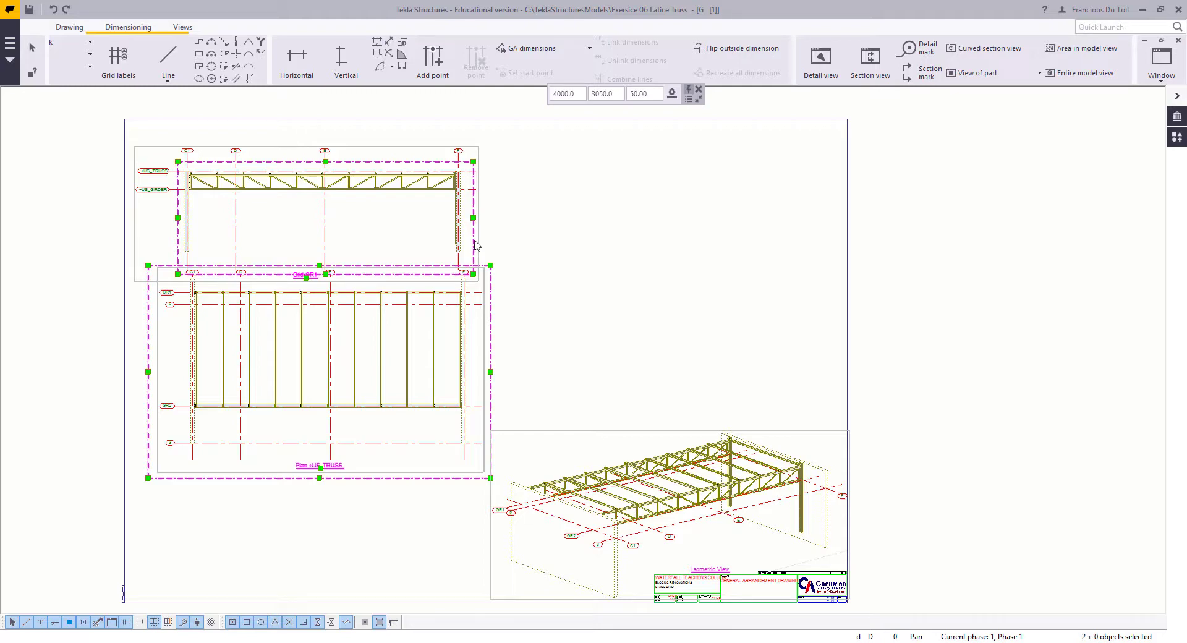
double_click(652, 94)
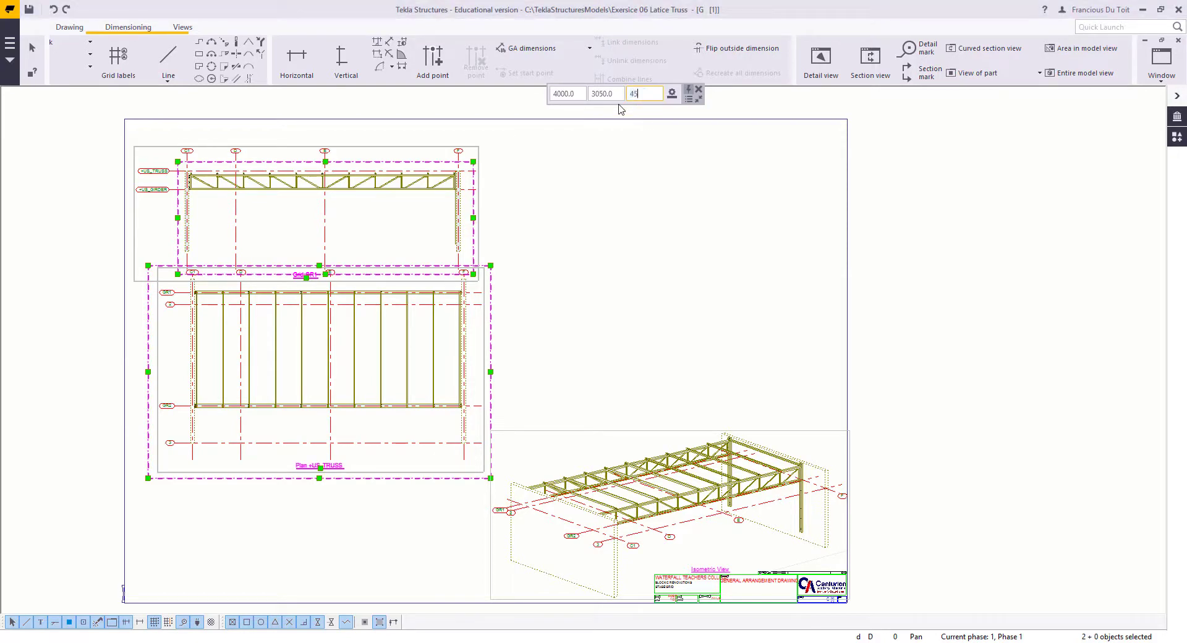
key(Return)
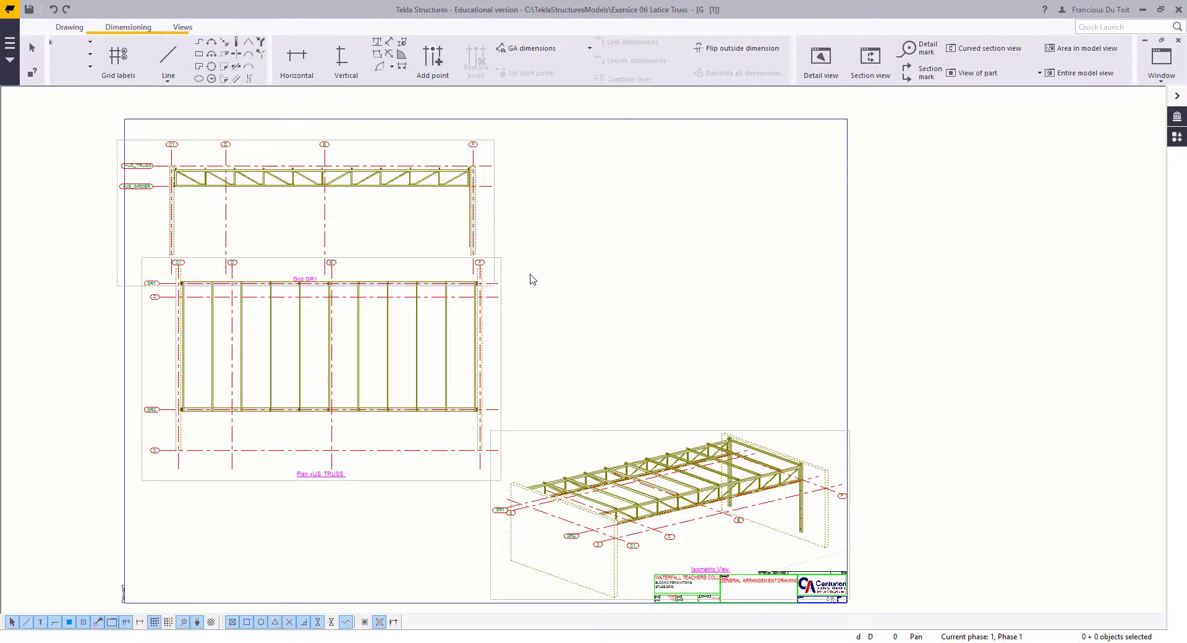
Step: Move the plan view into the sheet's upper-right corner and the Grid GR1 view into its lower-left corner
click(505, 319)
drag(505, 320, 834, 199)
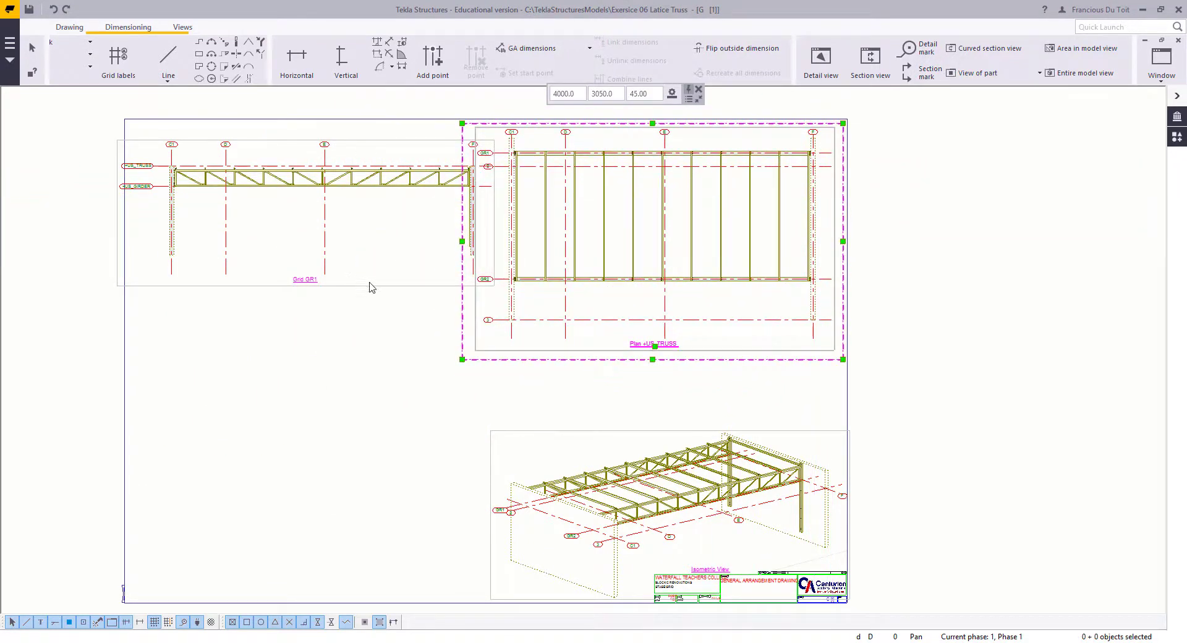
drag(369, 287, 390, 590)
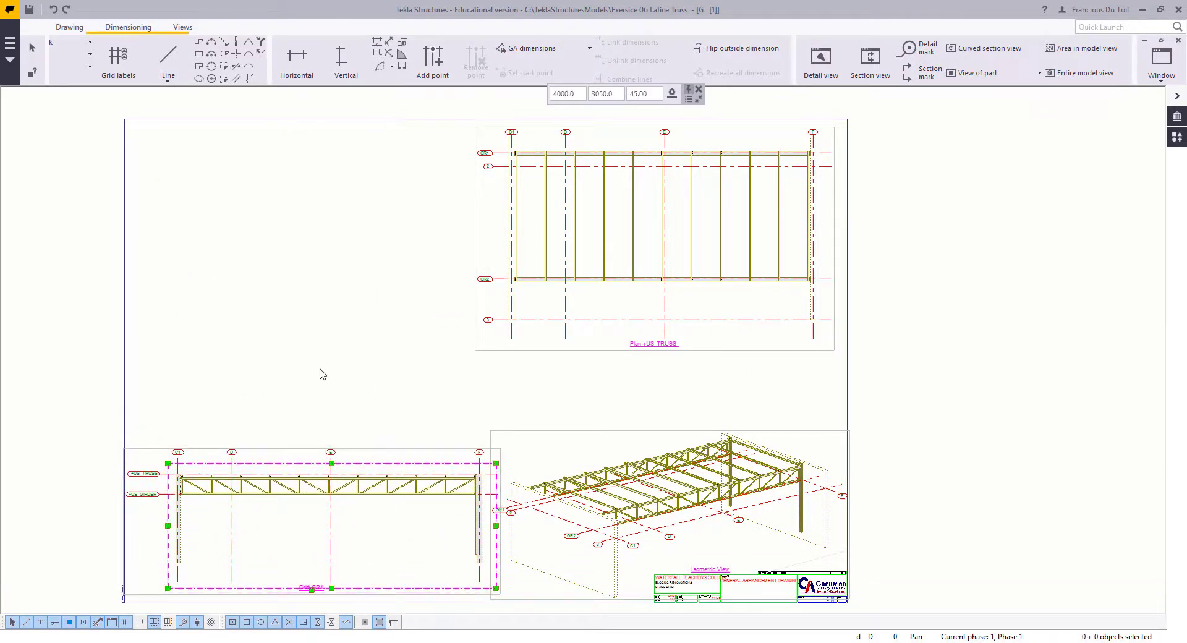
click(321, 370)
middle_drag(422, 347, 471, 354)
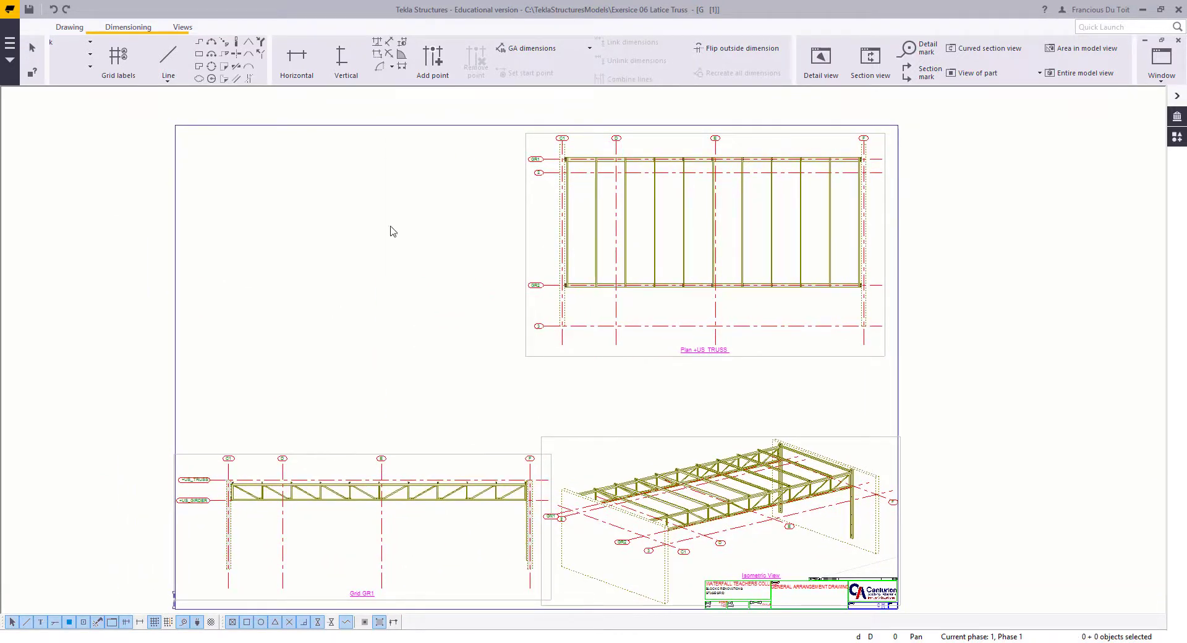
click(598, 360)
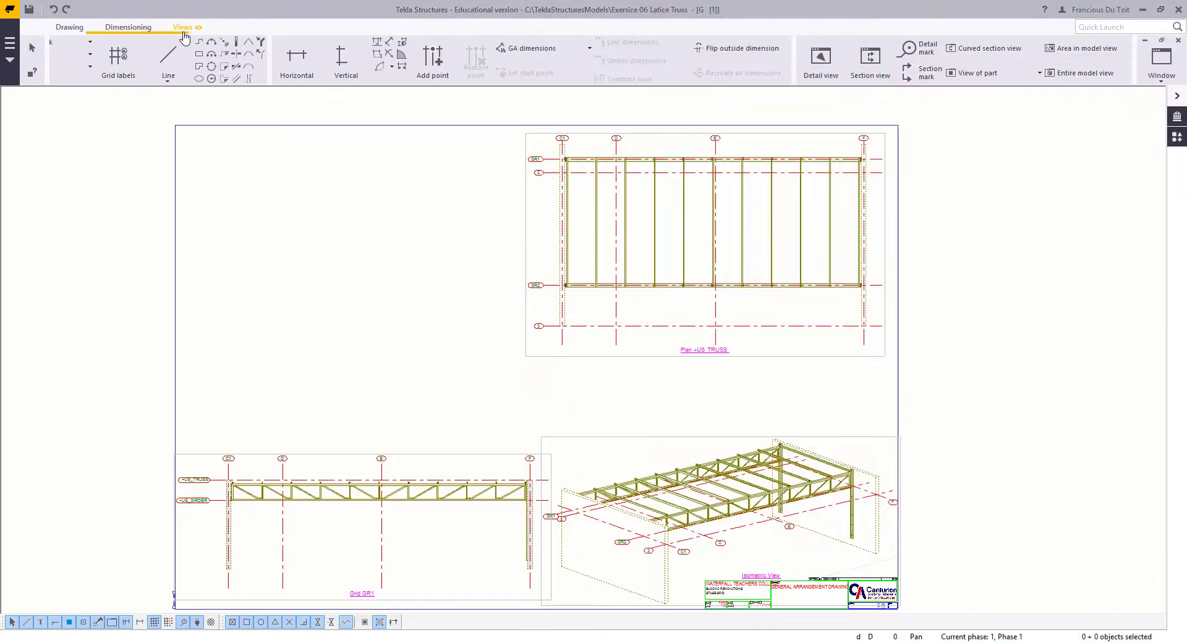
Step: Create a section view cut along the plan's end member near grid F, looking toward C1, and place it beyond the plan's C1 side
click(182, 27)
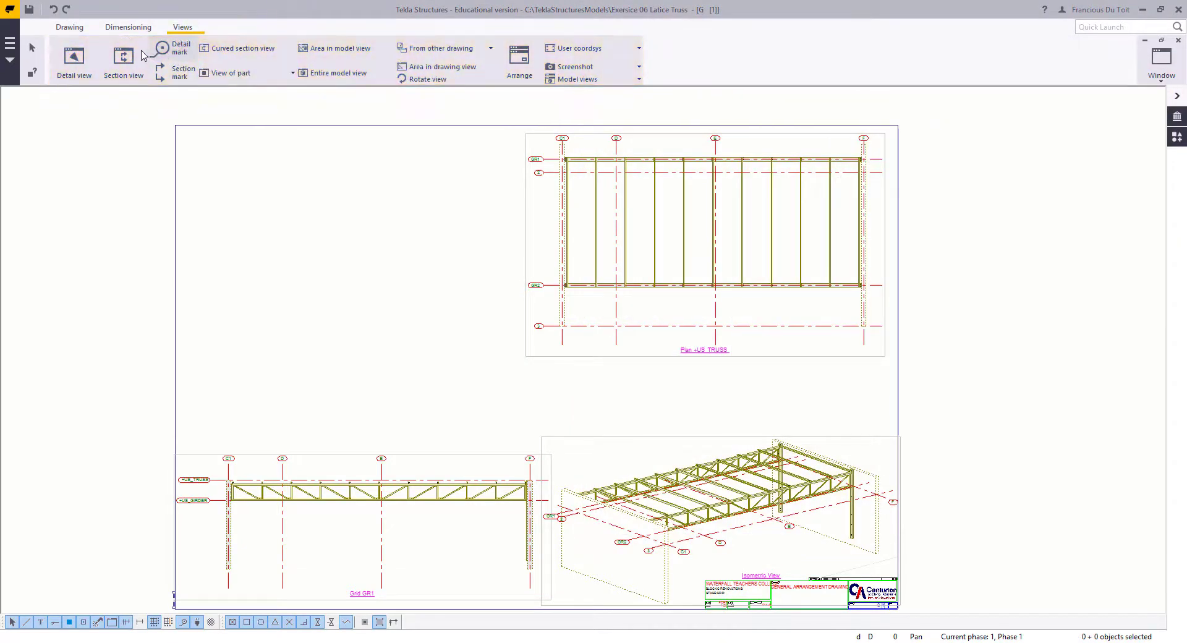
click(123, 58)
scroll(657, 238, up, 3)
scroll(754, 217, up, 2)
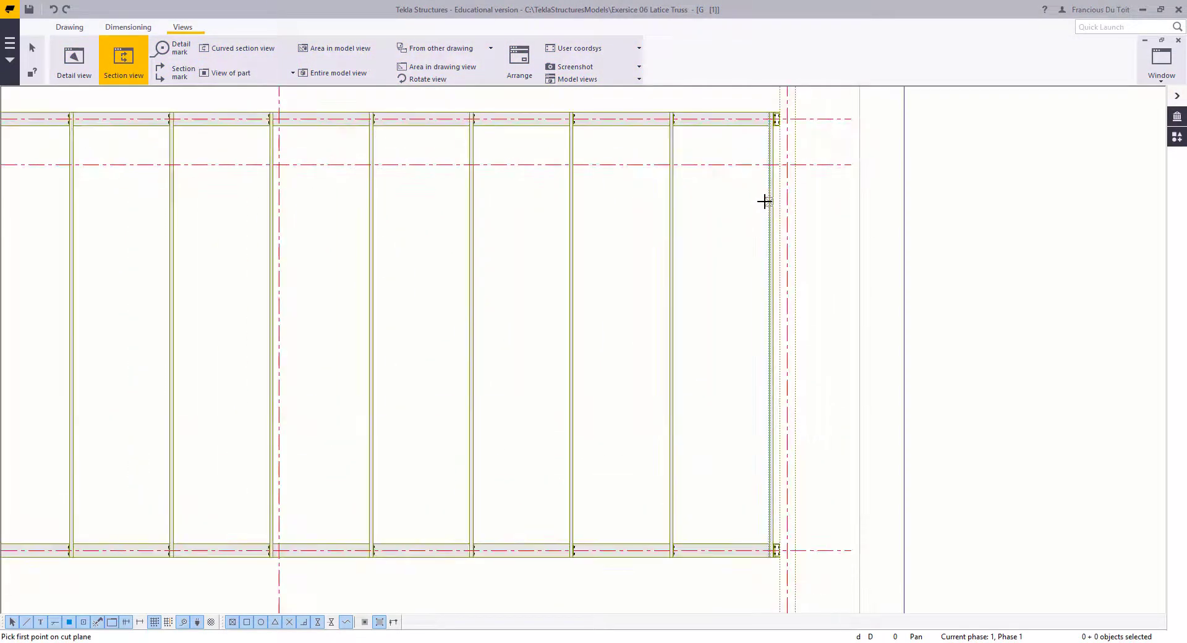
click(766, 183)
click(769, 272)
scroll(740, 194, down, 2)
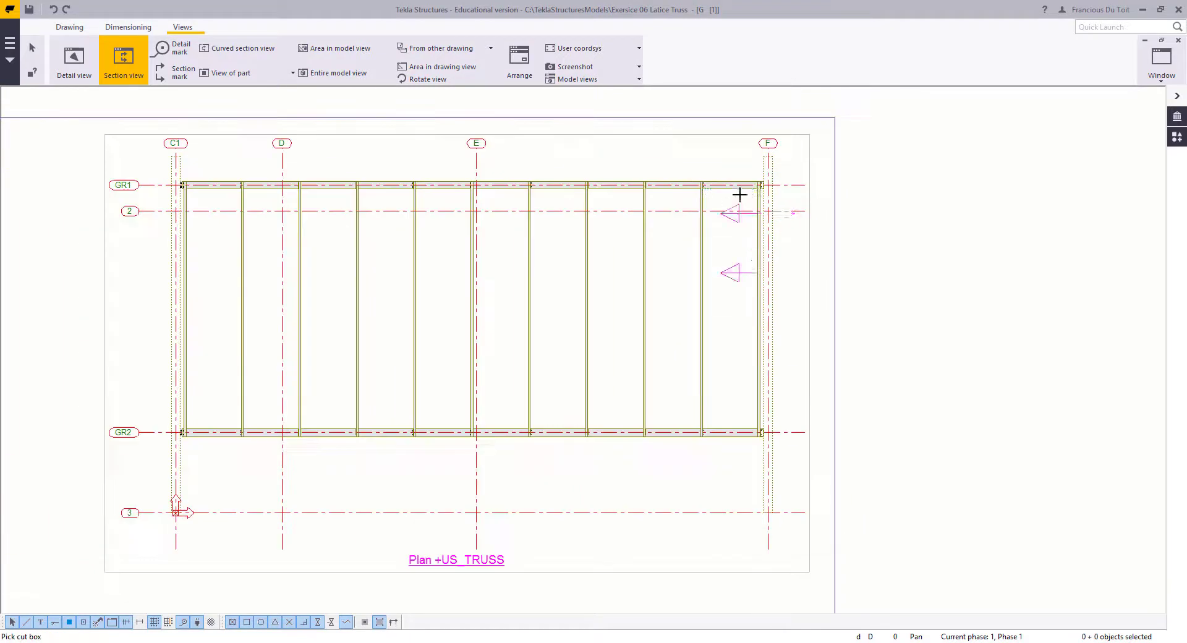
click(792, 167)
click(730, 533)
scroll(504, 442, down, 3)
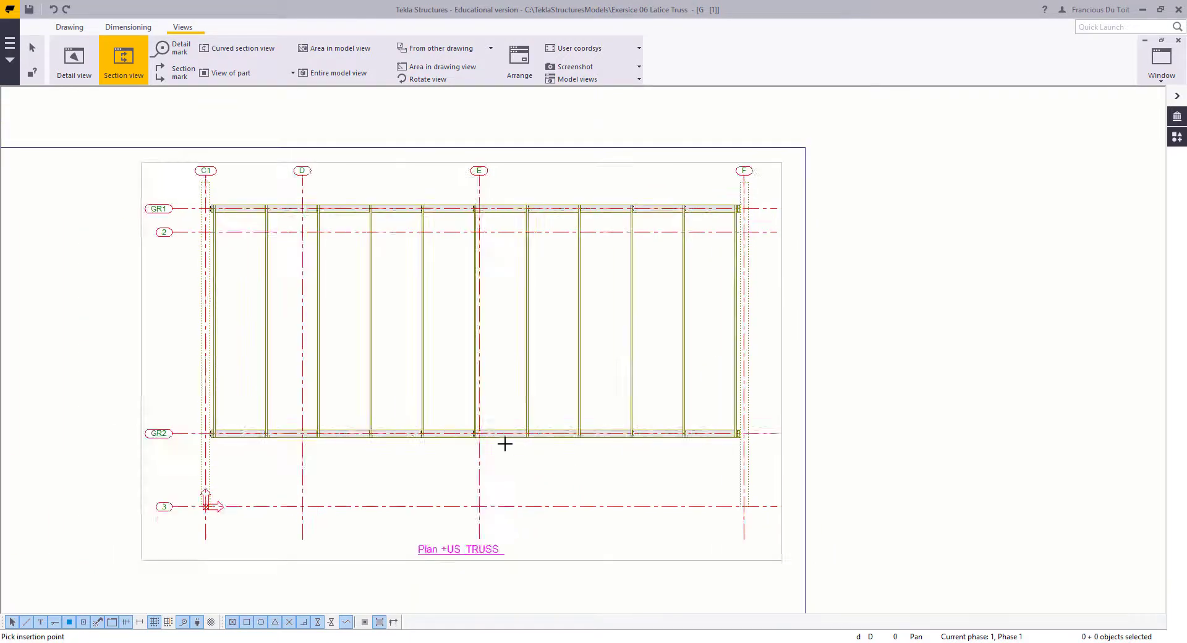
click(186, 397)
scroll(600, 316, up, 3)
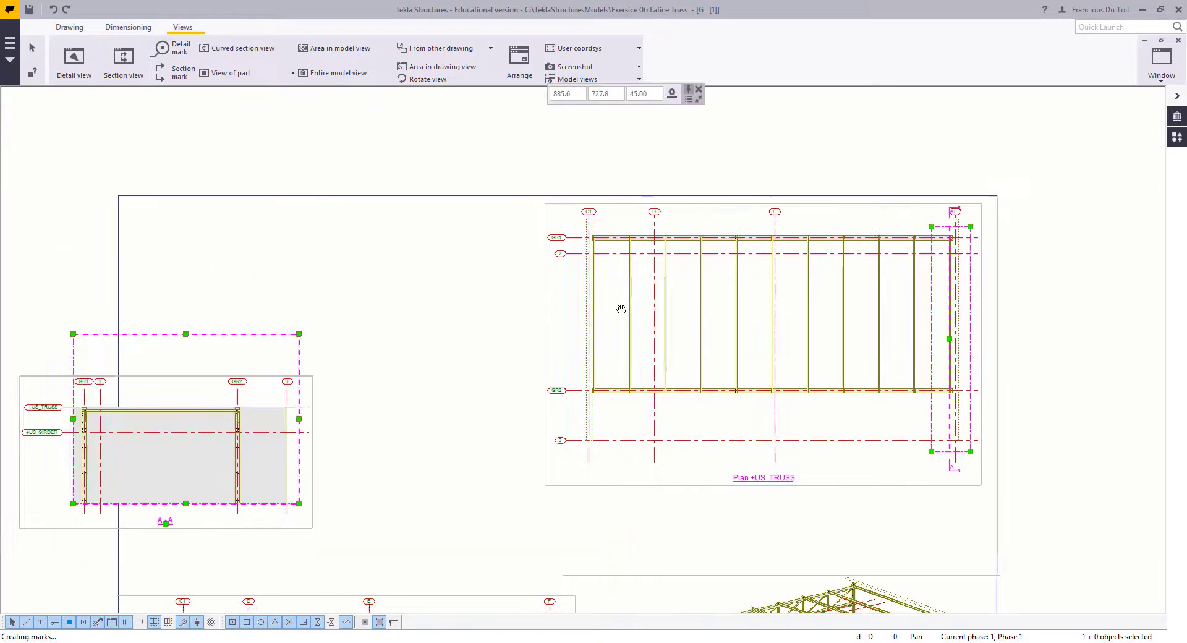
Step: Create a second section view cut along the wall at grid C1, looking toward F, and place it between section A-A and the plan
click(137, 67)
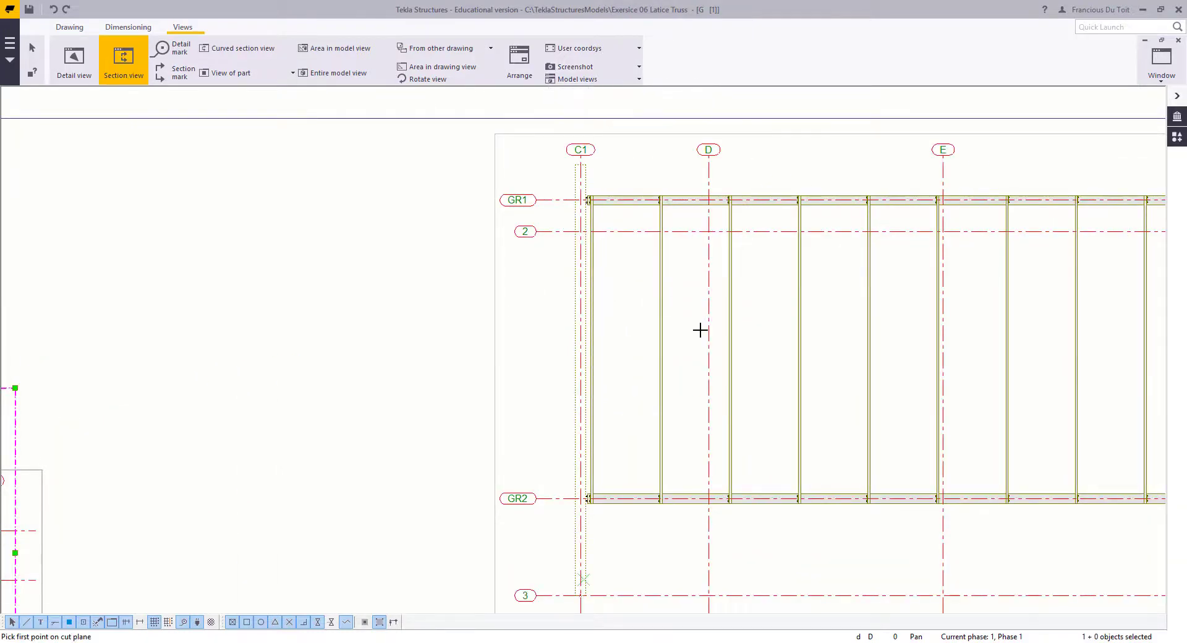
click(573, 297)
click(573, 278)
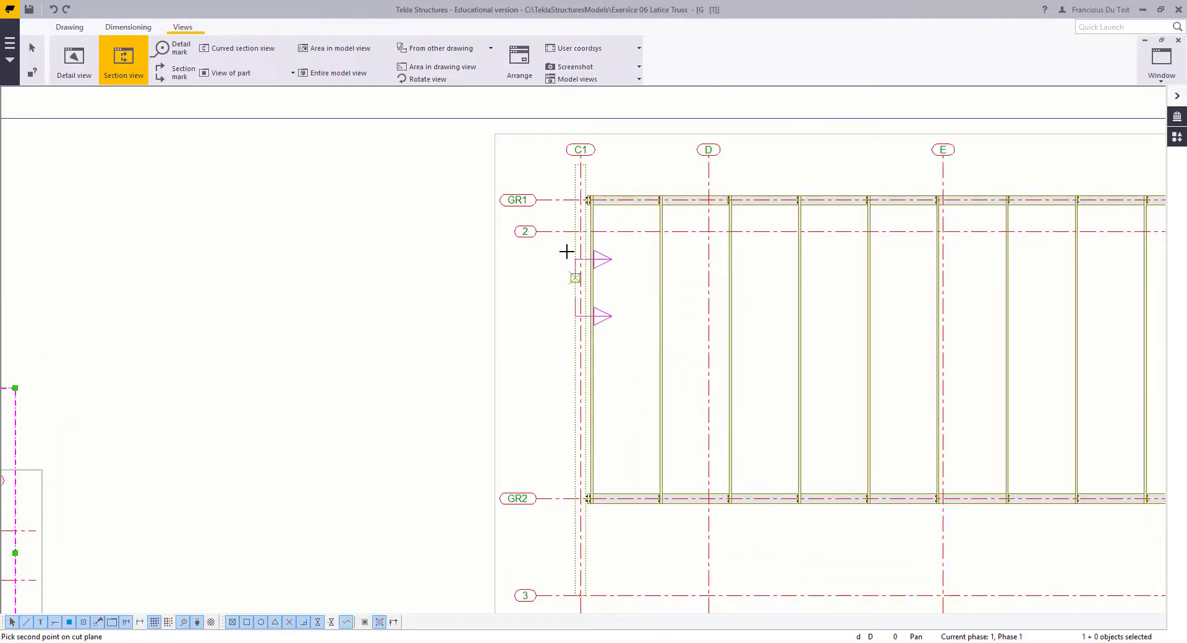
click(550, 182)
click(619, 531)
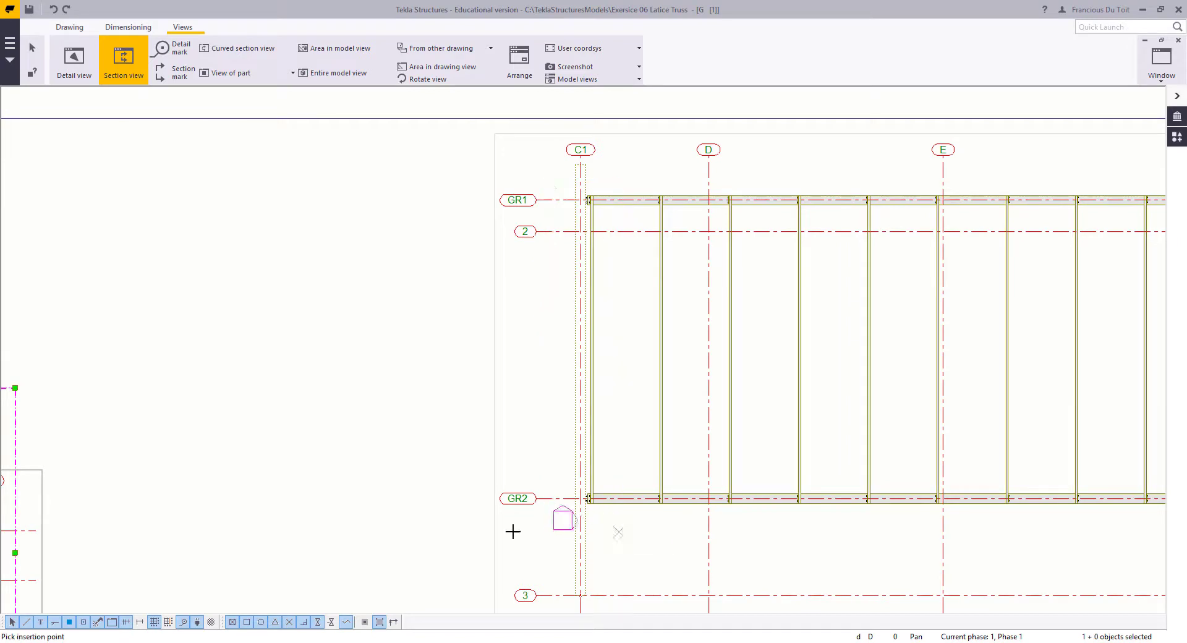
scroll(371, 521, down, 2)
middle_drag(305, 514, 470, 418)
click(415, 458)
middle_drag(369, 311, 512, 208)
Step: Move section view A-A inside the sheet border, above section B-B
click(320, 289)
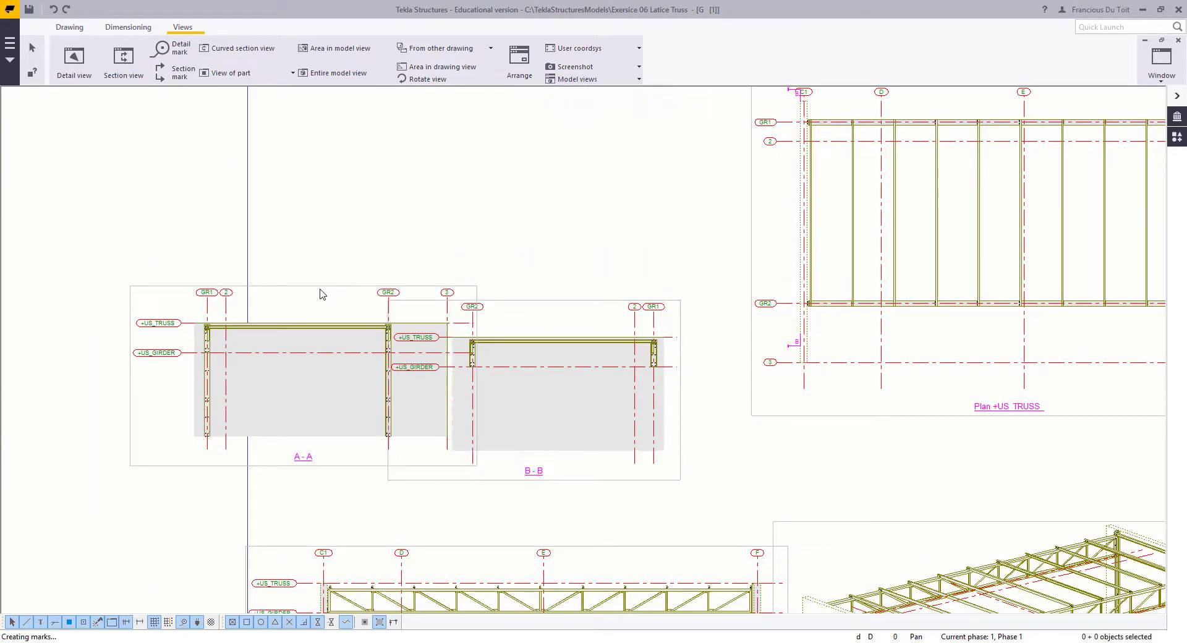
drag(320, 288, 305, 330)
scroll(313, 300, down, 1)
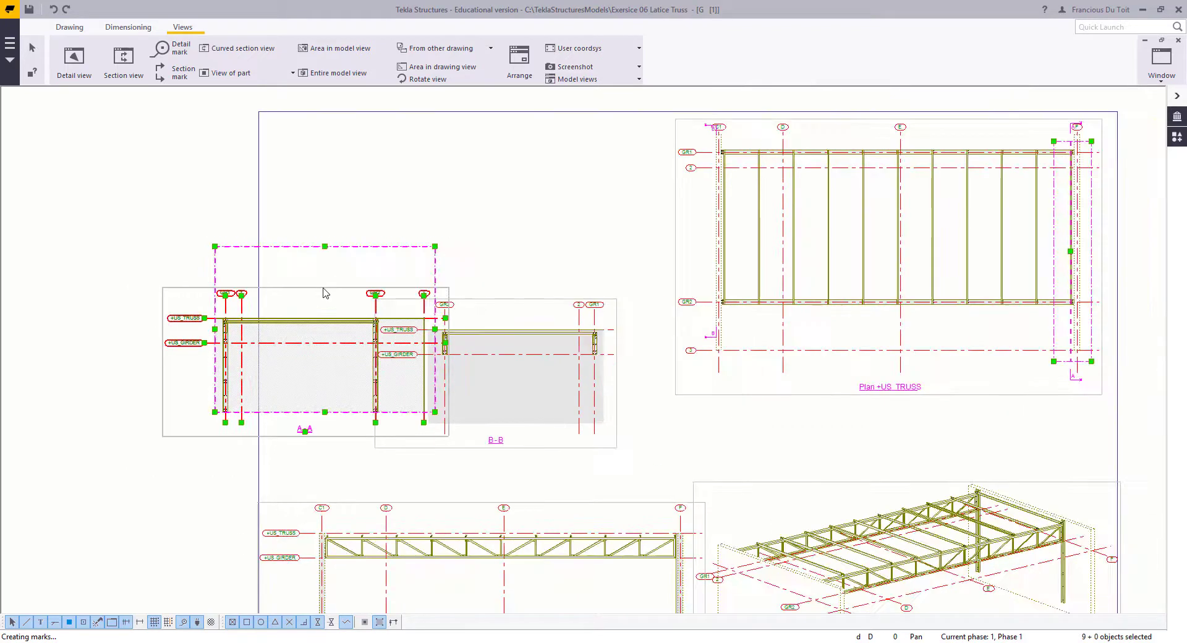
drag(373, 431, 533, 290)
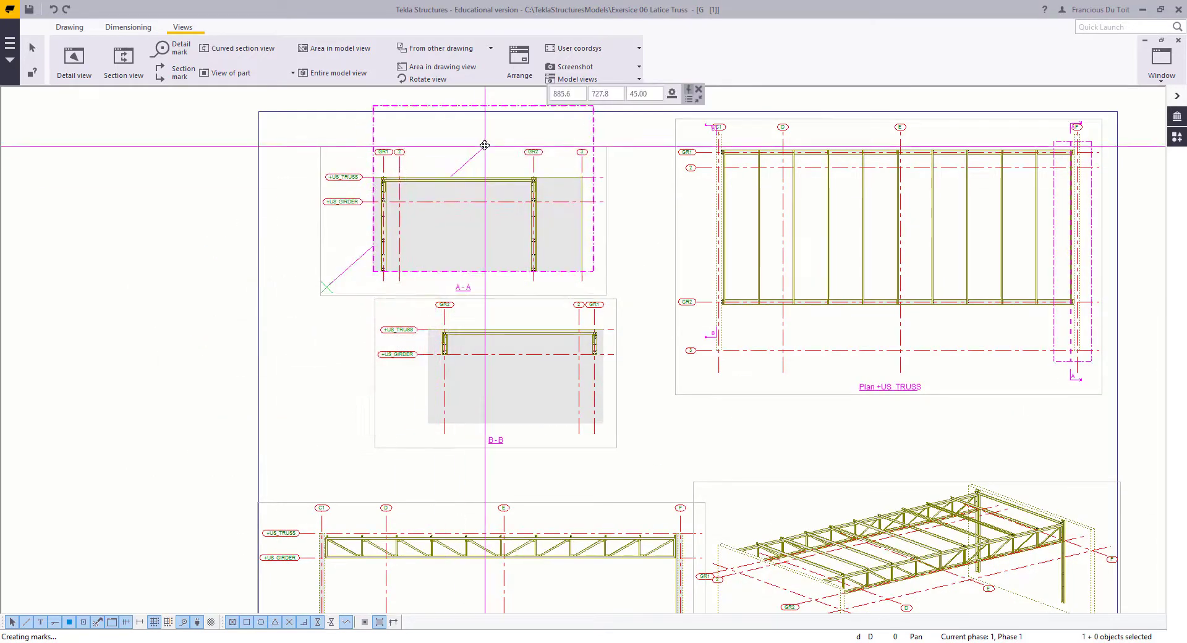
Step: Position section view B-B beneath section A-A and extend its boundary past grid line 3
click(617, 315)
mouse_move(617, 316)
mouse_down()
mouse_move(586, 335)
mouse_move(626, 342)
mouse_up()
scroll(560, 347, up, 2)
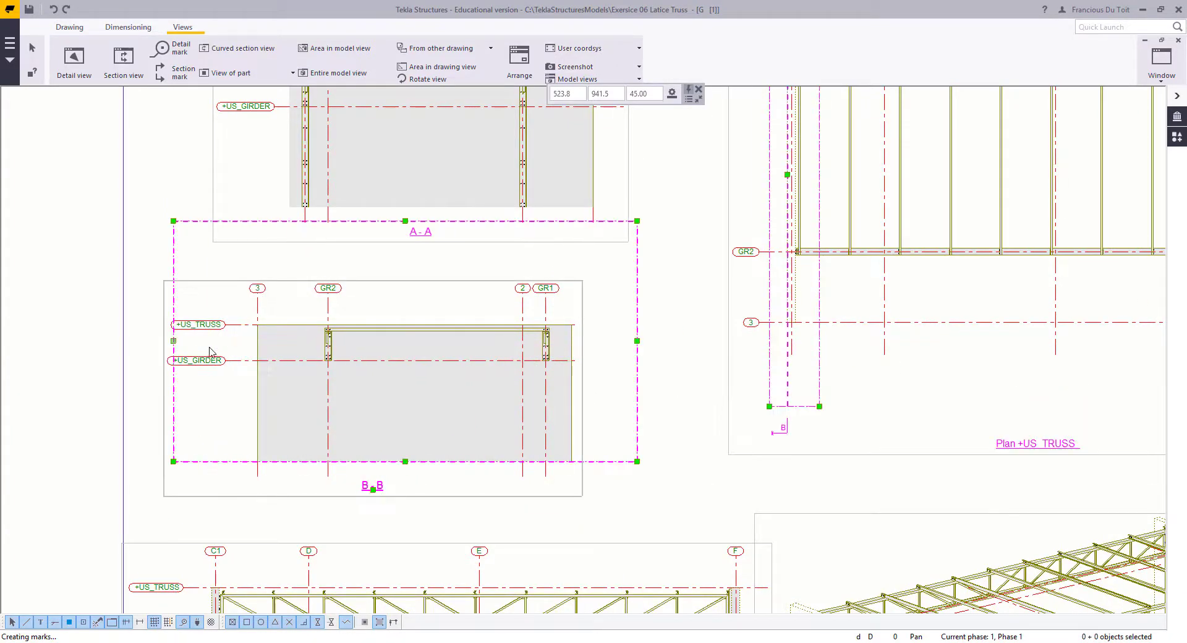
Step: Extend section view A-A's boundary outward on its GR1 side to take in the wall's outer edge
middle_drag(261, 119, 281, 198)
click(282, 198)
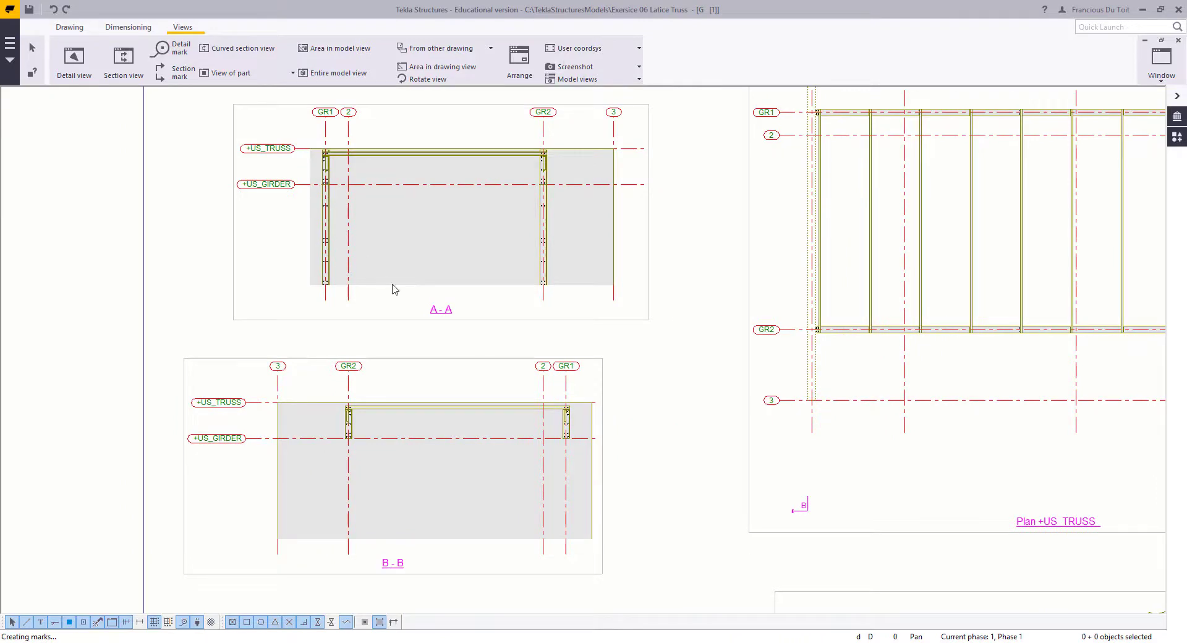
click(426, 320)
drag(309, 165, 231, 179)
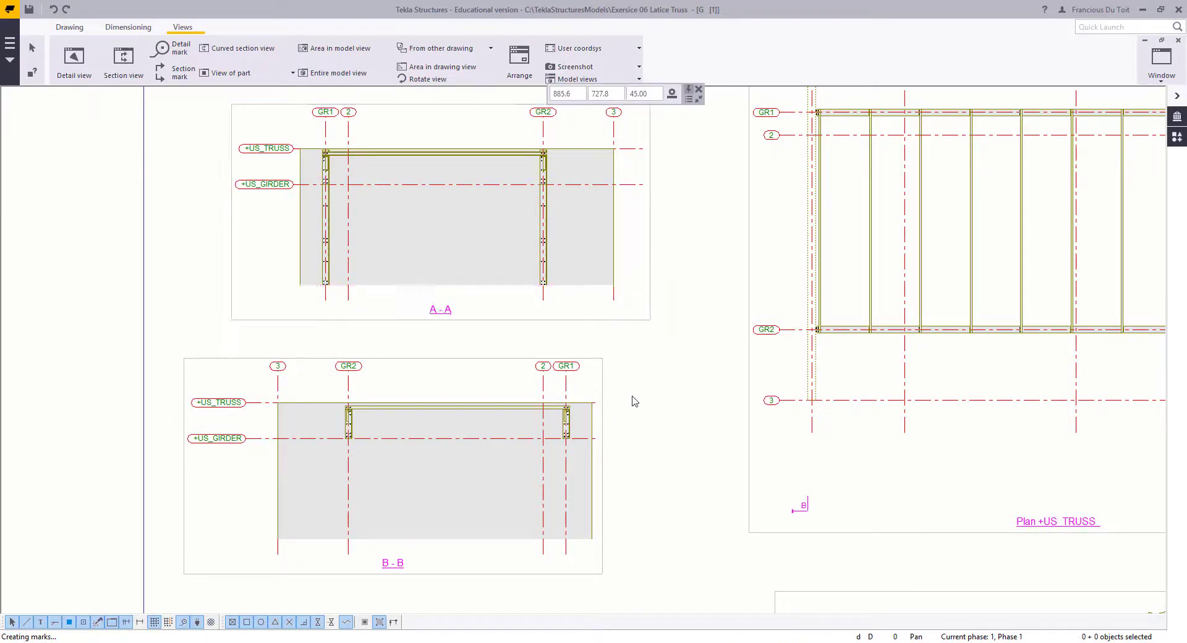
Step: Apply the plan wall's dotted outline part properties, without fill, to the walls in section views A-A and B-B
scroll(618, 371, down, 3)
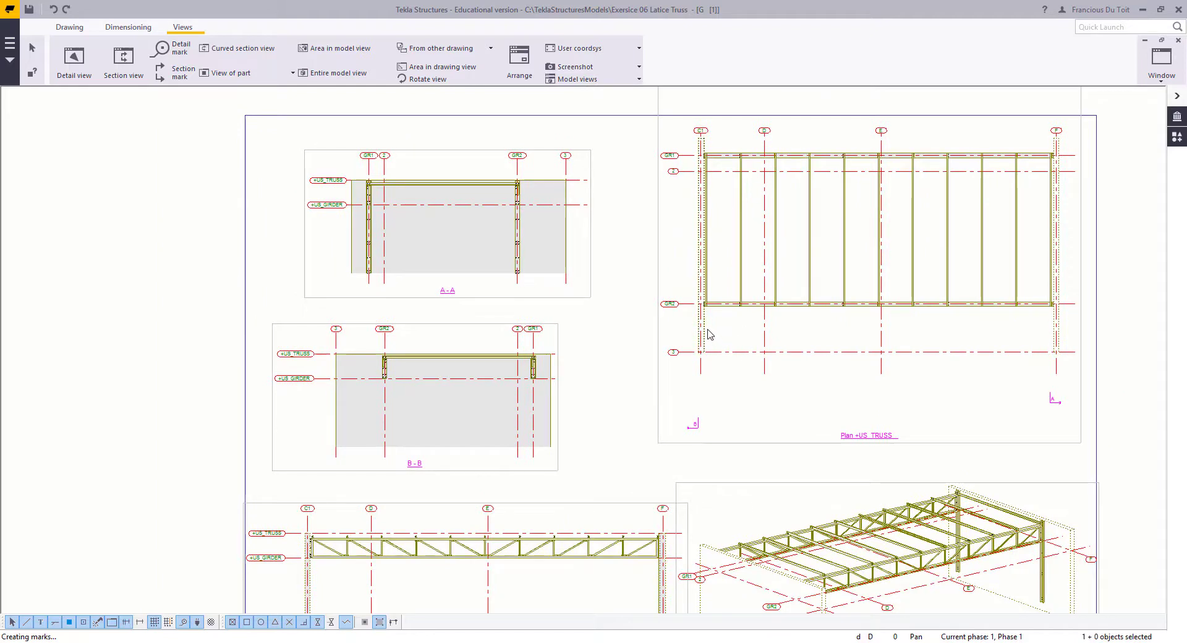
double_click(705, 298)
click(559, 220)
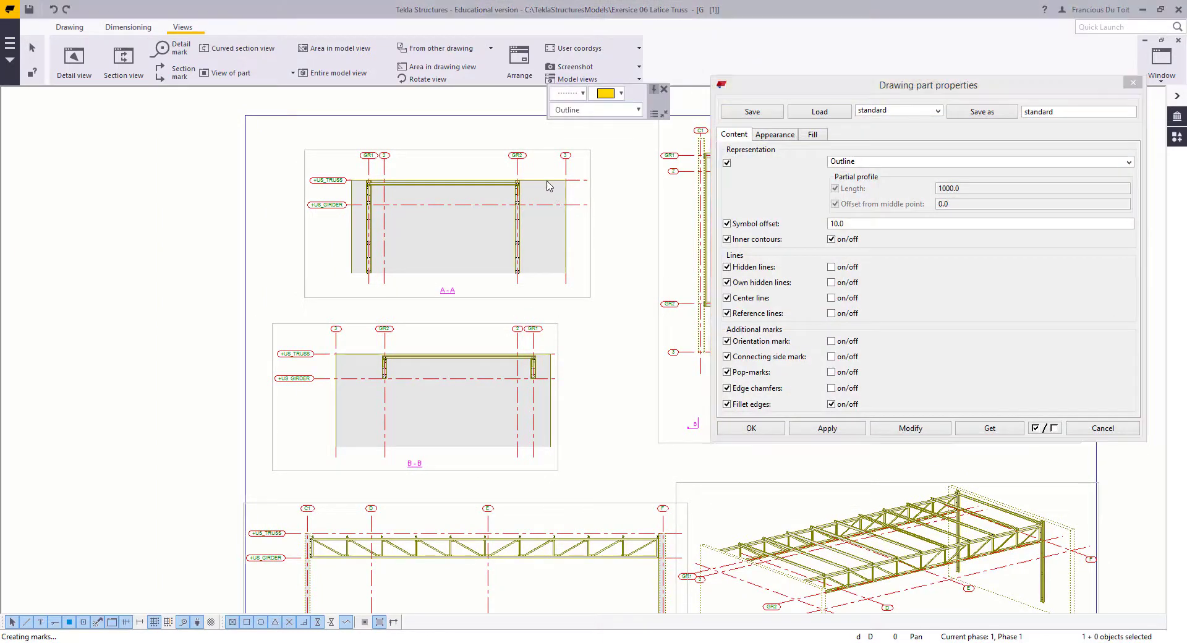
ctrl+click(549, 357)
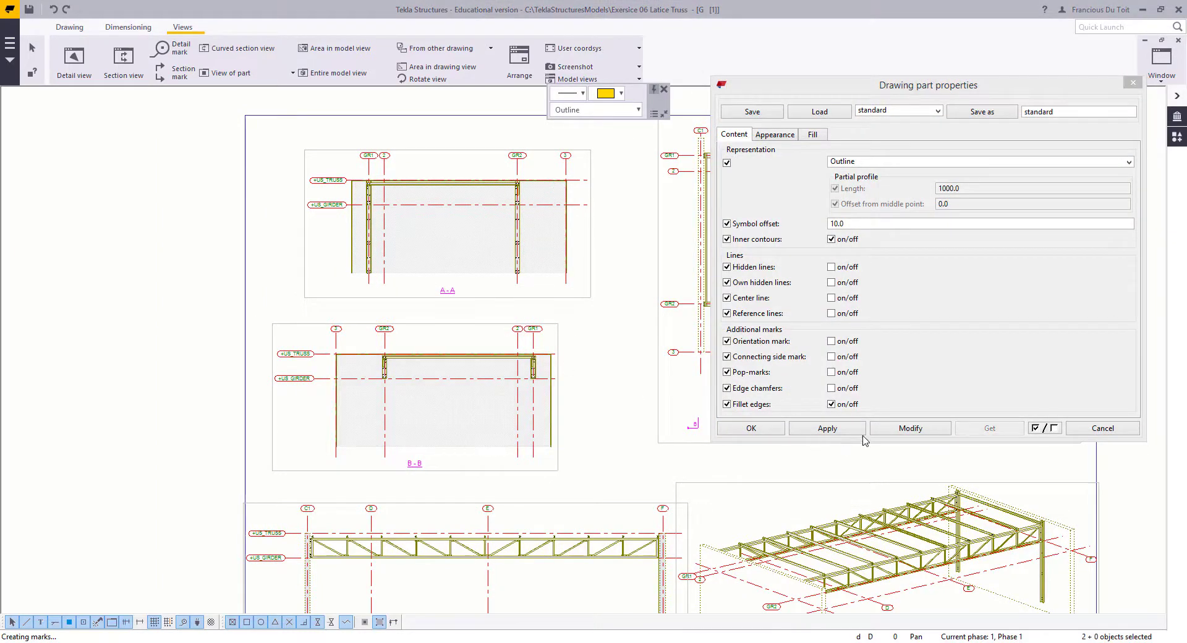
click(900, 431)
click(1068, 448)
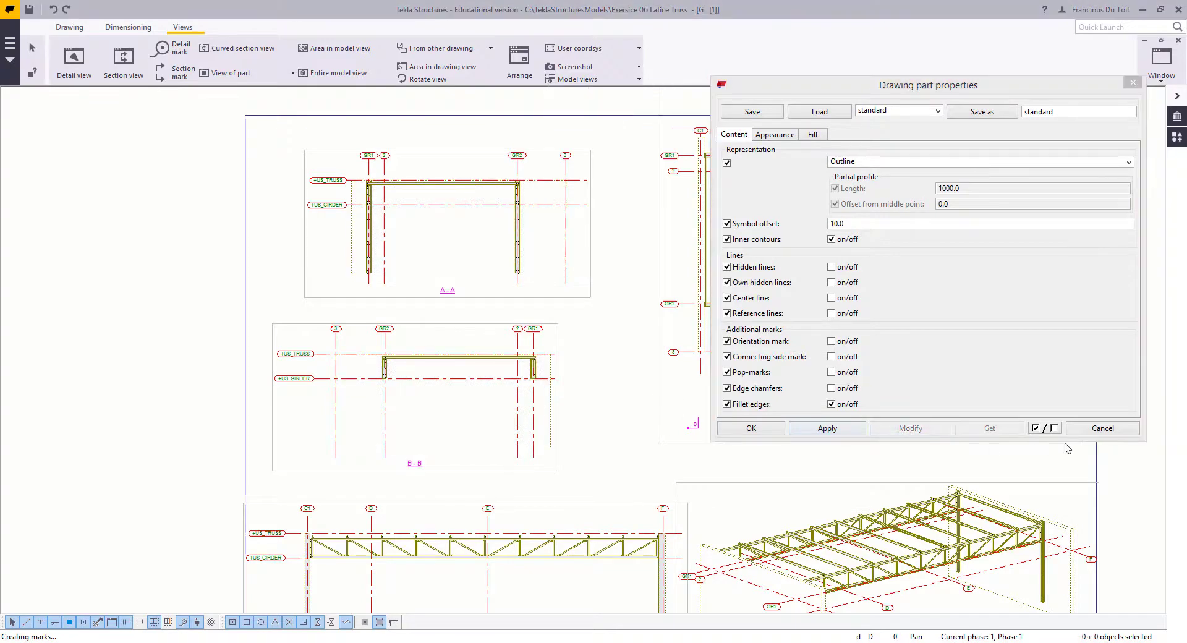
click(1104, 428)
Step: Extend the lower boundary of section view B-B slightly downward
click(558, 333)
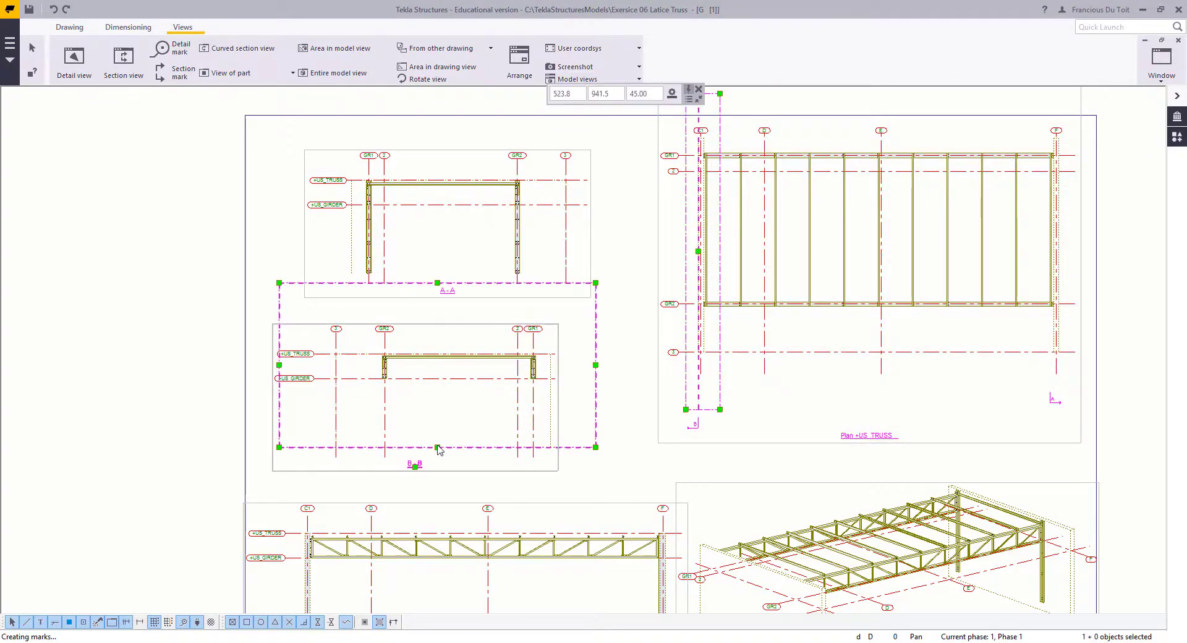
mouse_move(438, 447)
mouse_down()
mouse_move(437, 483)
mouse_move(446, 451)
mouse_up()
scroll(458, 457, up, 4)
click(540, 374)
Step: Extend section view A-A's lower boundary past the lower ends of the columns
scroll(572, 350, down, 5)
middle_drag(575, 351, 583, 412)
mouse_move(662, 339)
middle_down()
mouse_move(676, 412)
mouse_move(725, 465)
middle_up()
click(778, 316)
scroll(568, 325, up, 3)
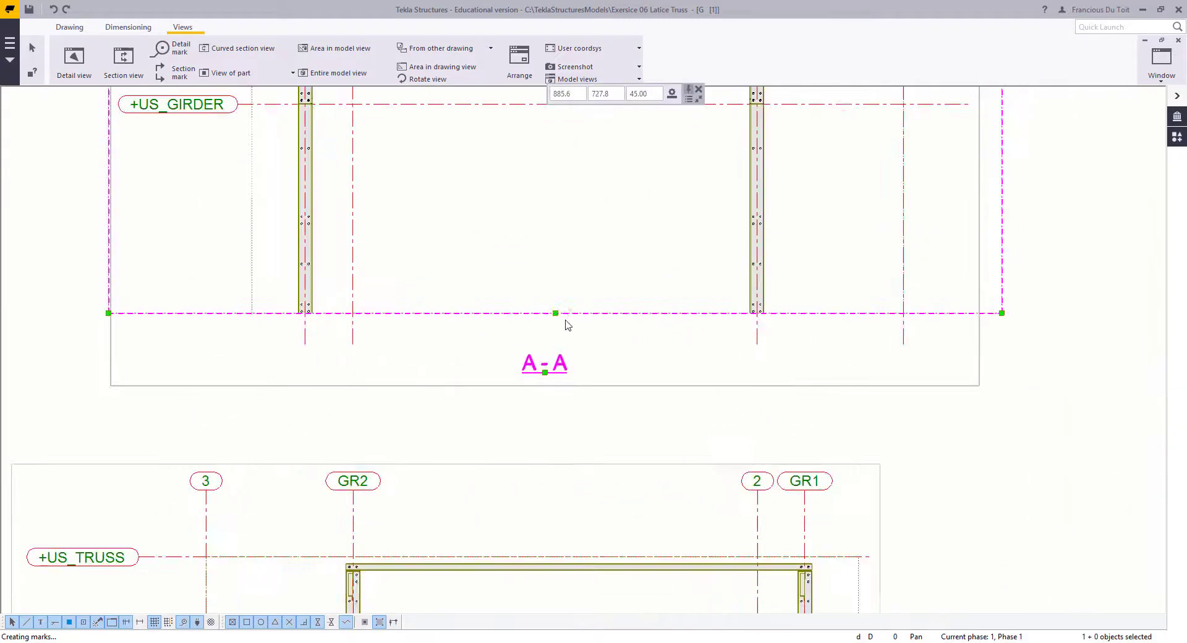
drag(556, 313, 556, 342)
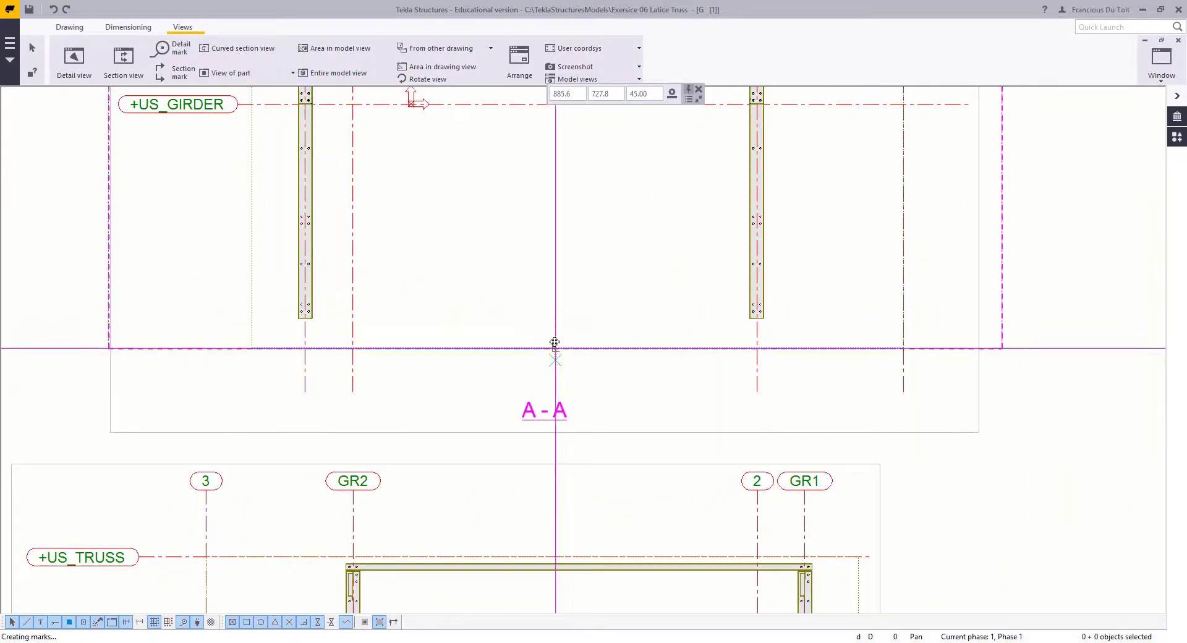
click(598, 264)
Step: Move section view A-A slightly upward to widen the gap above section view B-B
middle_drag(836, 356, 716, 432)
scroll(348, 456, down, 2)
middle_drag(153, 263, 234, 249)
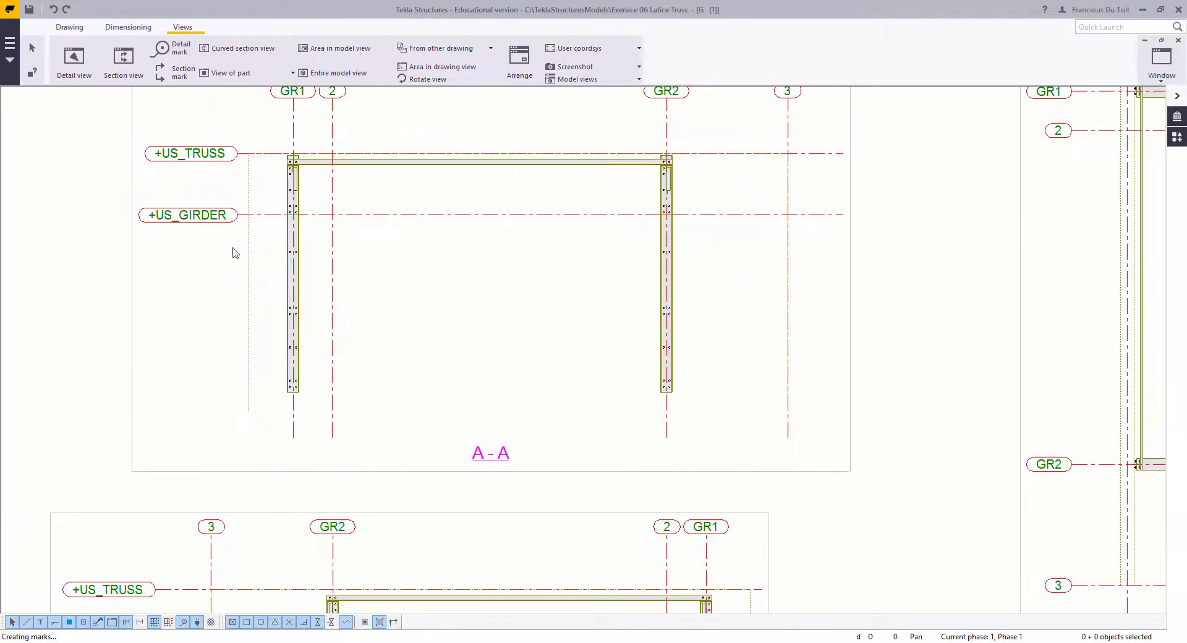
scroll(281, 434, down, 3)
middle_drag(295, 439, 497, 380)
click(636, 396)
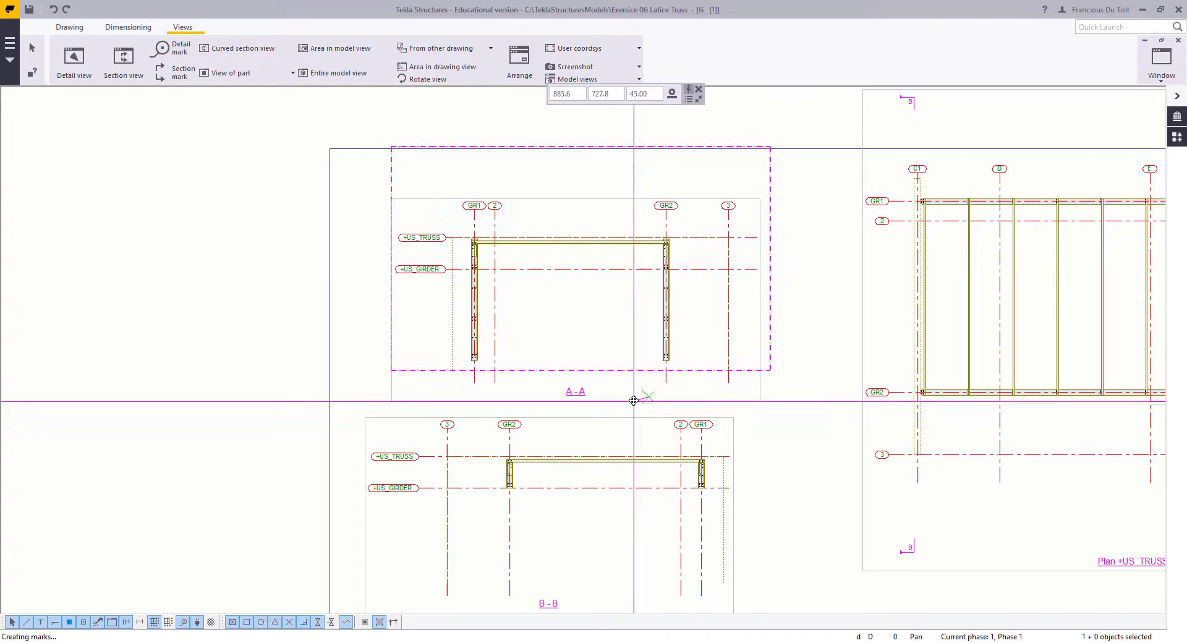
Step: Move the upper end of section mark B in the plan down to just beneath the C1 grid label
scroll(678, 409, down, 1)
mouse_move(678, 409)
middle_down()
mouse_move(485, 450)
mouse_move(364, 436)
middle_up()
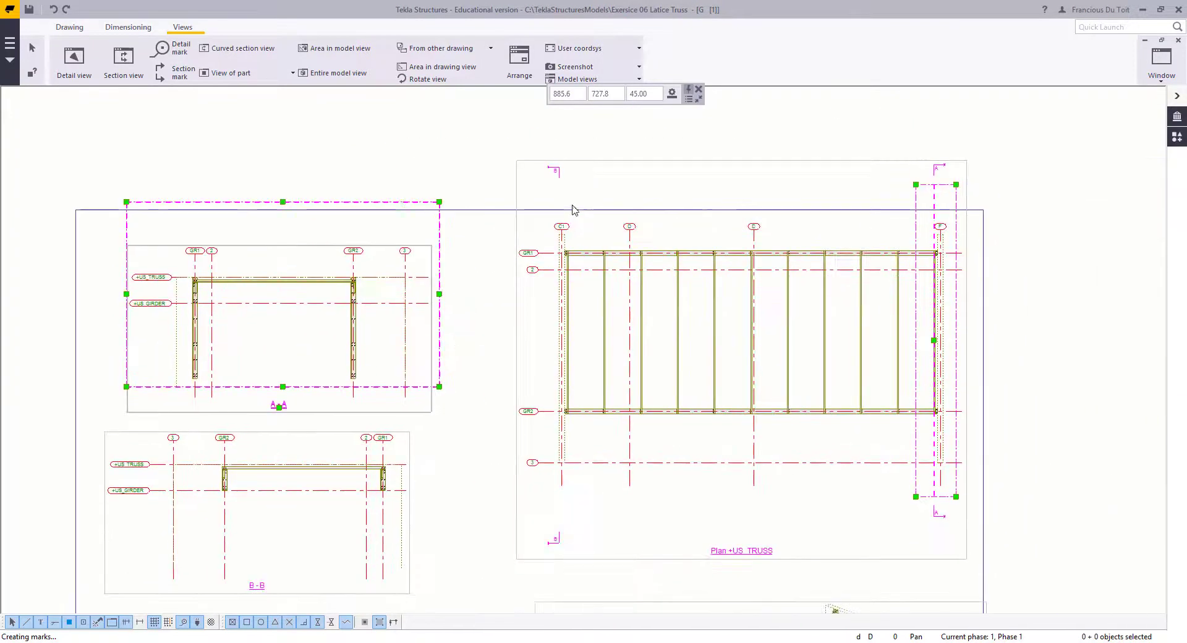
scroll(544, 162, up, 1)
click(556, 162)
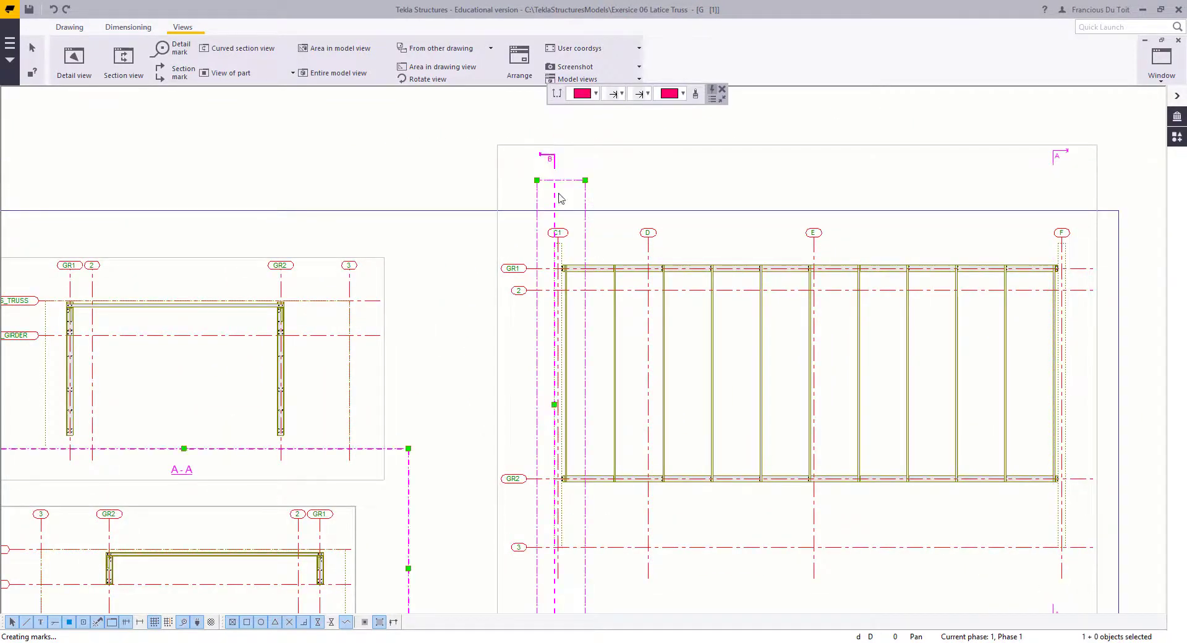
drag(554, 161, 545, 247)
click(647, 252)
Step: Move the upper end of section mark A down beside the F grid label in the plan
middle_drag(1070, 235, 725, 240)
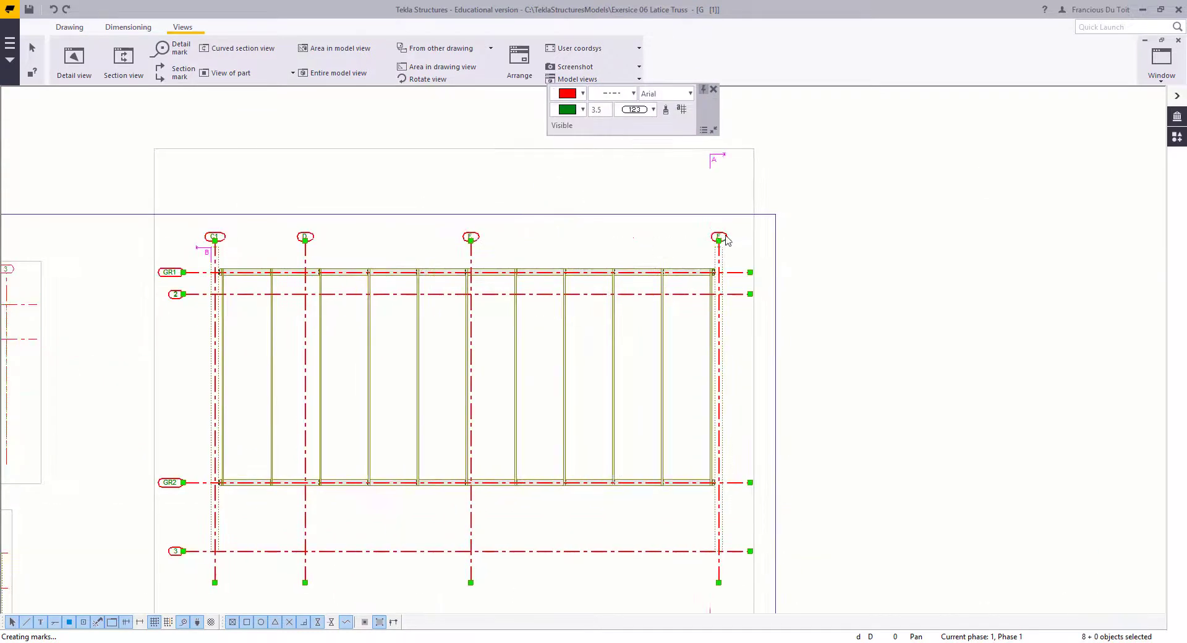
scroll(726, 239, up, 2)
click(681, 254)
click(707, 142)
mouse_move(708, 144)
mouse_down()
mouse_move(694, 265)
mouse_move(711, 251)
mouse_up()
click(588, 260)
Step: Move the lower end of section mark A up to just below grid line 3 at grid F
scroll(557, 253, down, 2)
middle_drag(557, 254, 569, 198)
scroll(619, 471, up, 2)
scroll(681, 498, up, 1)
click(700, 475)
drag(697, 478, 691, 421)
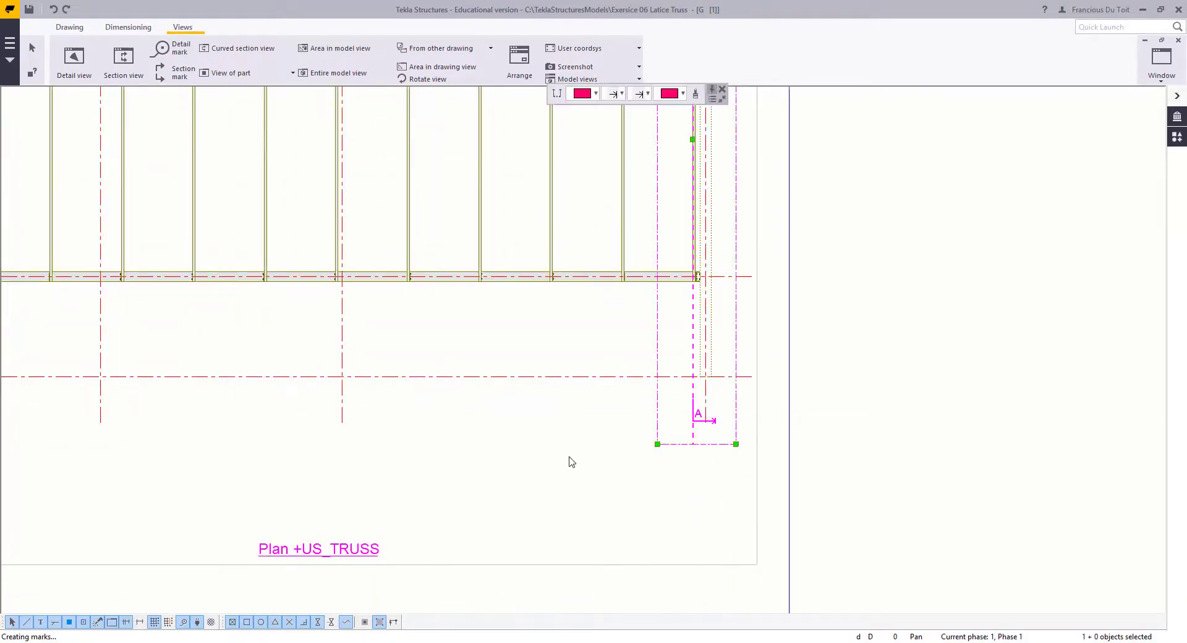
click(569, 459)
Step: Move the lower end of section mark B up to just below grid line 3 at grid C1
scroll(578, 455, down, 2)
mouse_move(813, 392)
middle_down()
mouse_move(815, 373)
mouse_move(1134, 315)
middle_up()
scroll(449, 390, up, 1)
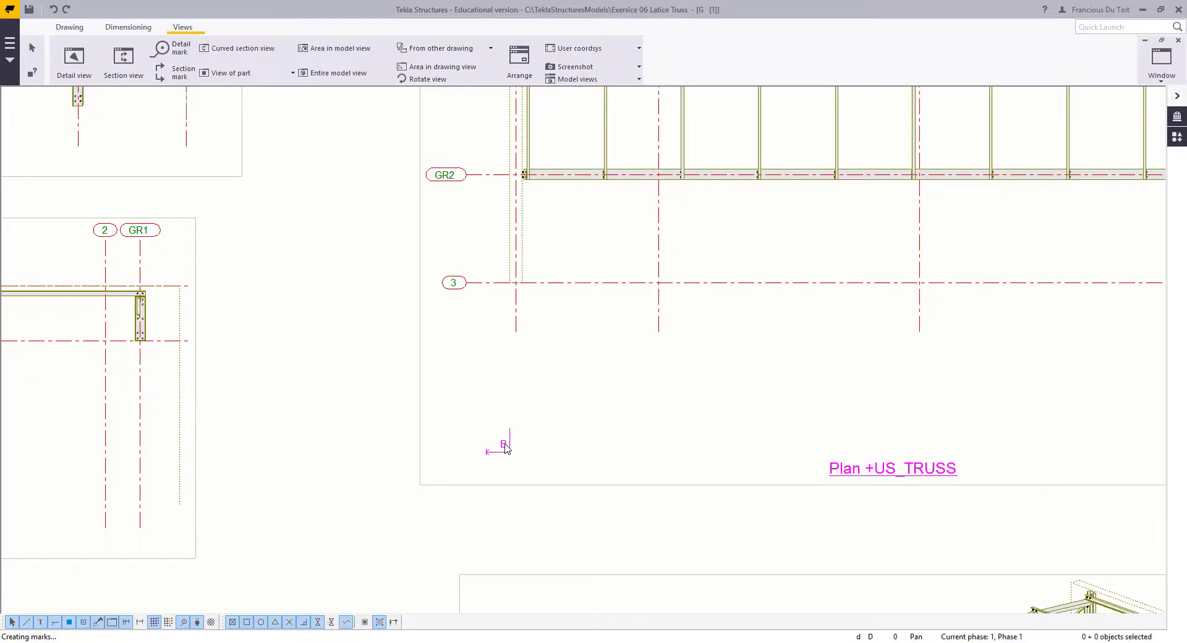
click(505, 447)
click(337, 408)
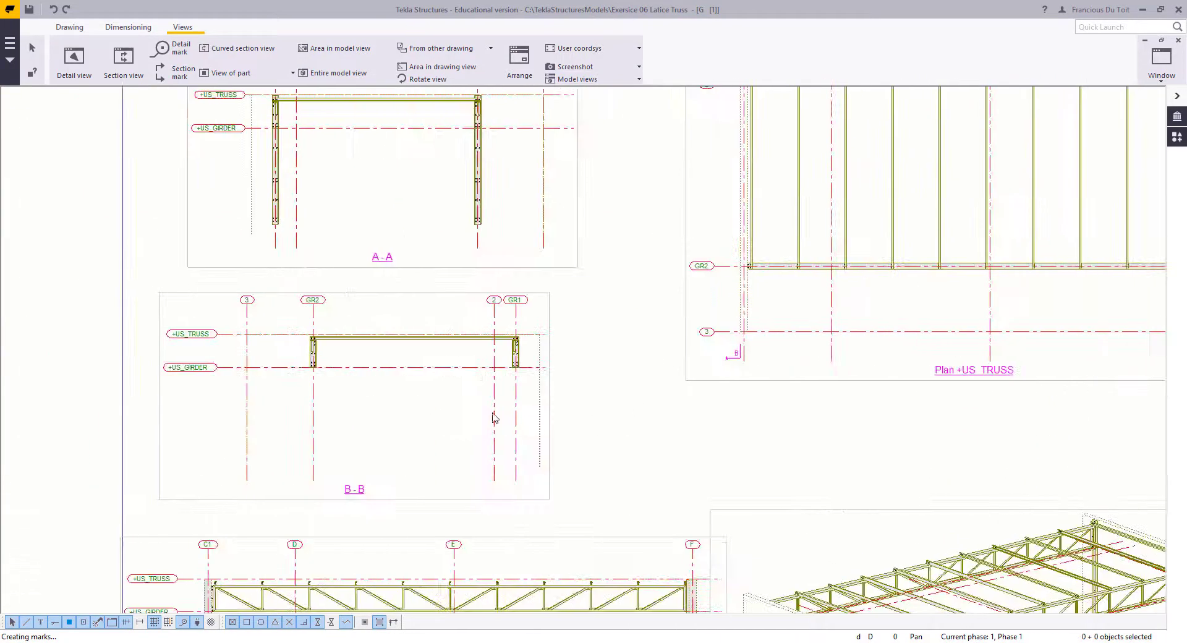
Step: Select section views A-A and B-B together and shift them slightly toward the plan
mouse_move(475, 409)
middle_down()
mouse_move(525, 416)
mouse_move(518, 450)
middle_up()
scroll(532, 405, down, 2)
middle_drag(533, 404, 547, 359)
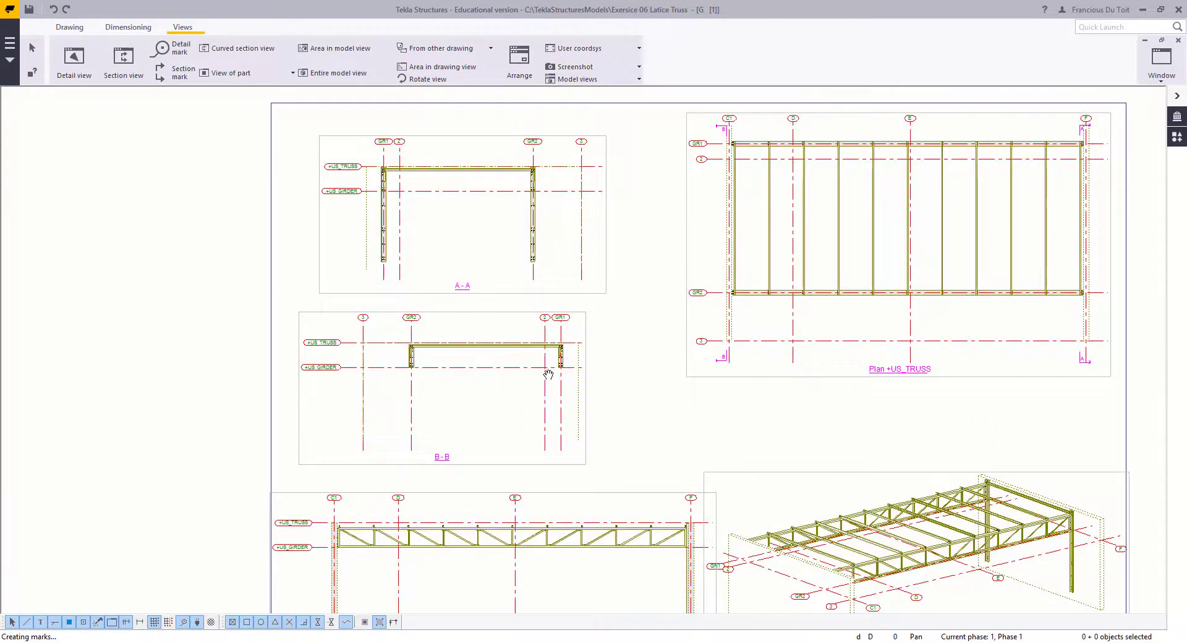
scroll(550, 374, up, 2)
drag(587, 295, 587, 296)
scroll(586, 296, down, 2)
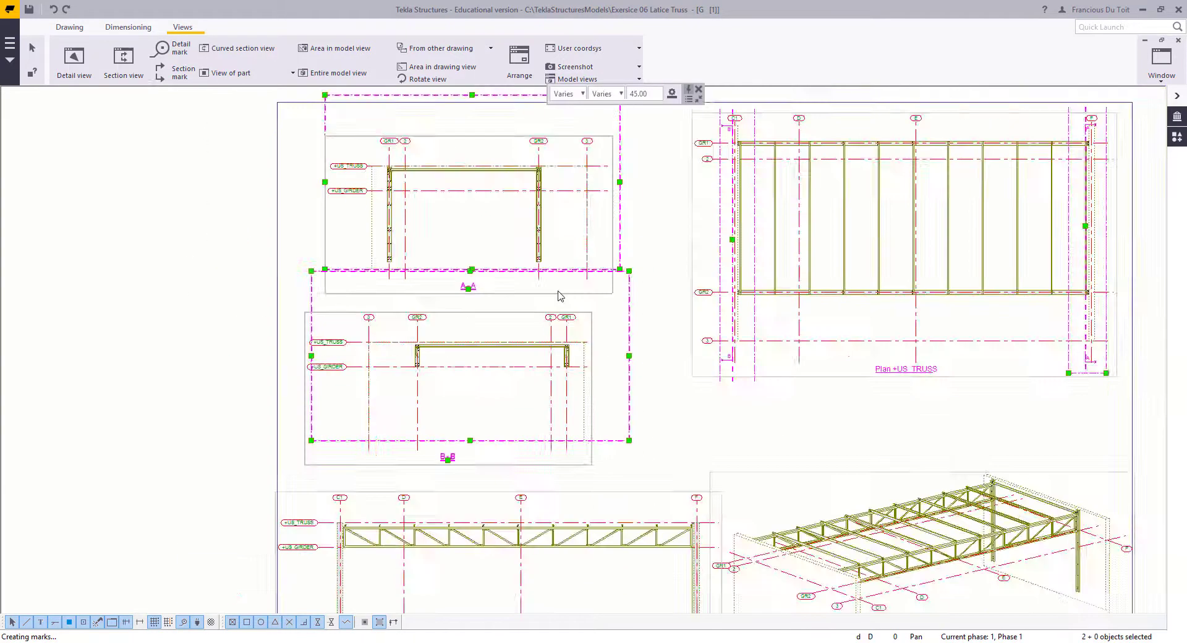
click(180, 311)
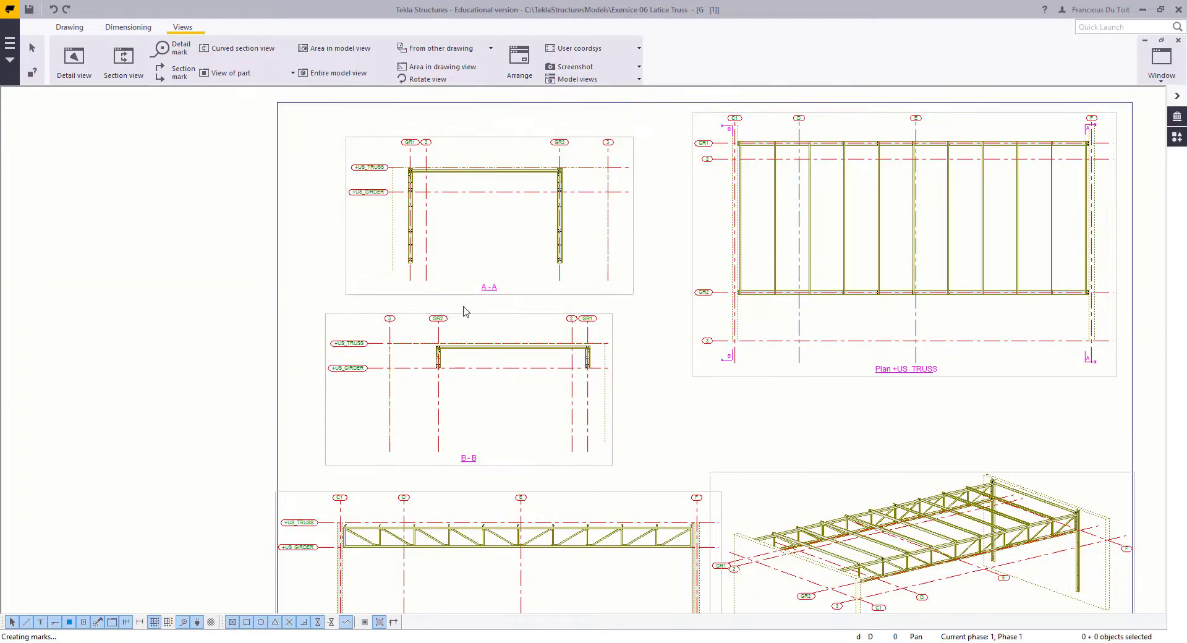
Step: Align section view B-B vertically with A-A, matching B-B's grid line 3 to A-A's grid line GR1
click(464, 313)
right_click(412, 225)
click(456, 311)
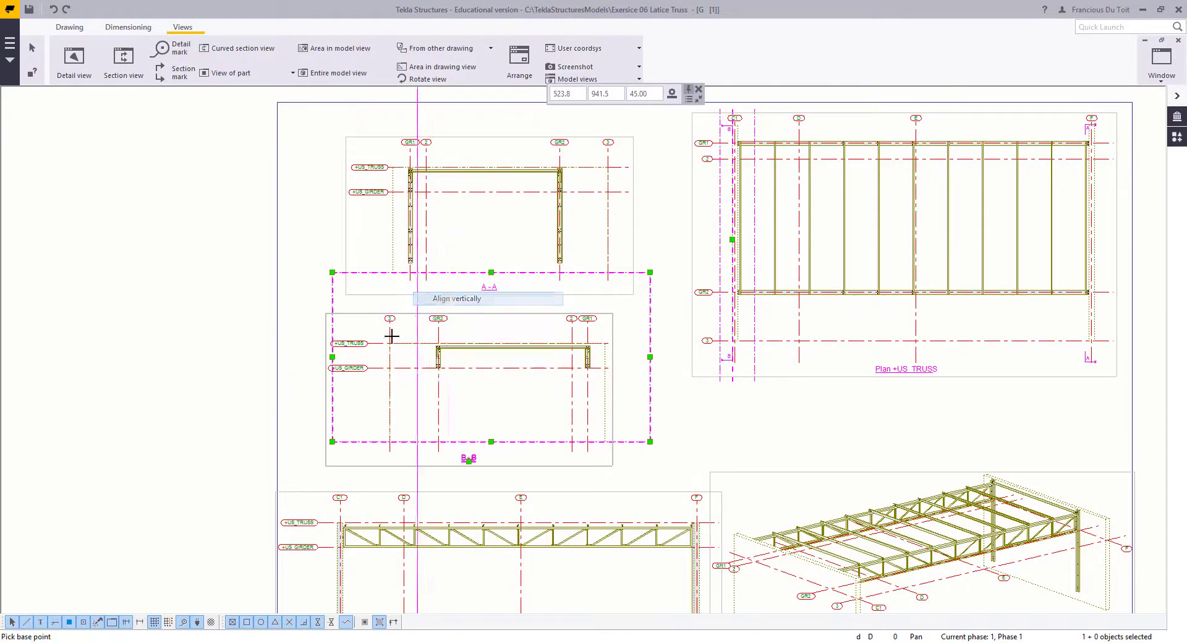
click(390, 337)
click(408, 272)
click(213, 289)
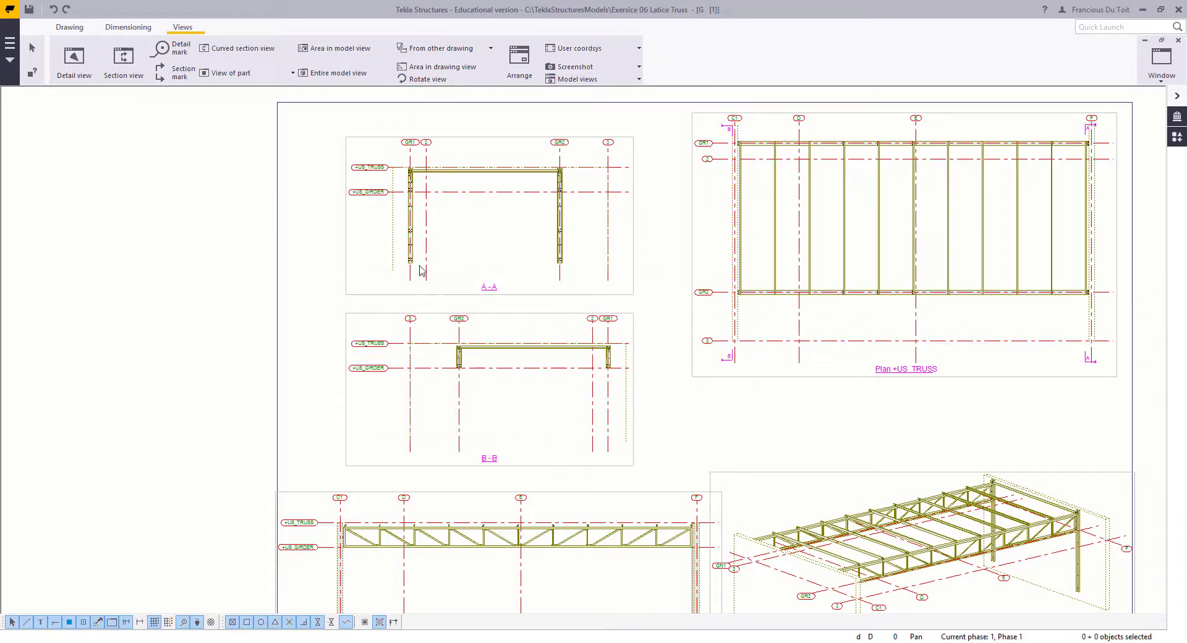
middle_drag(420, 270, 332, 295)
click(126, 26)
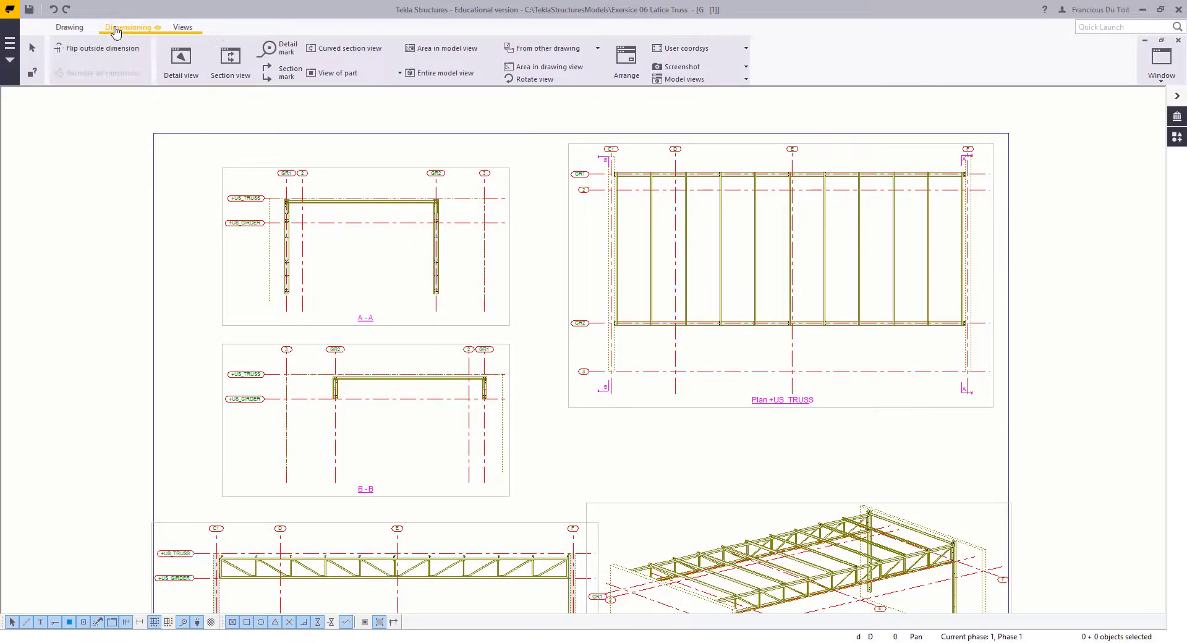
click(122, 60)
scroll(692, 350, up, 3)
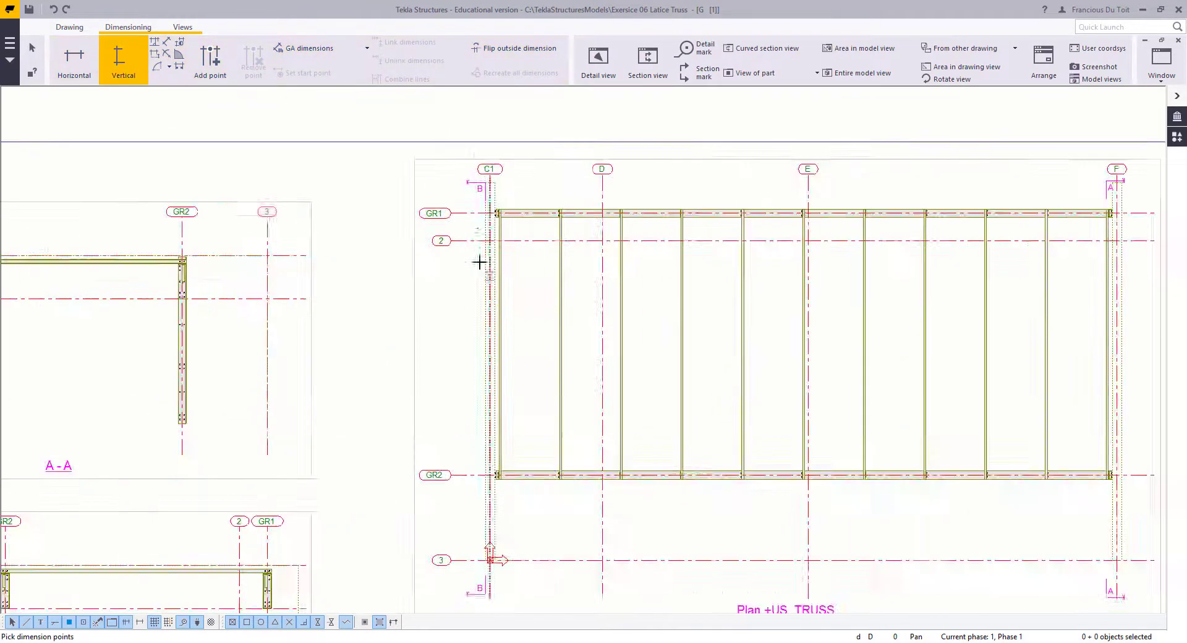
click(453, 213)
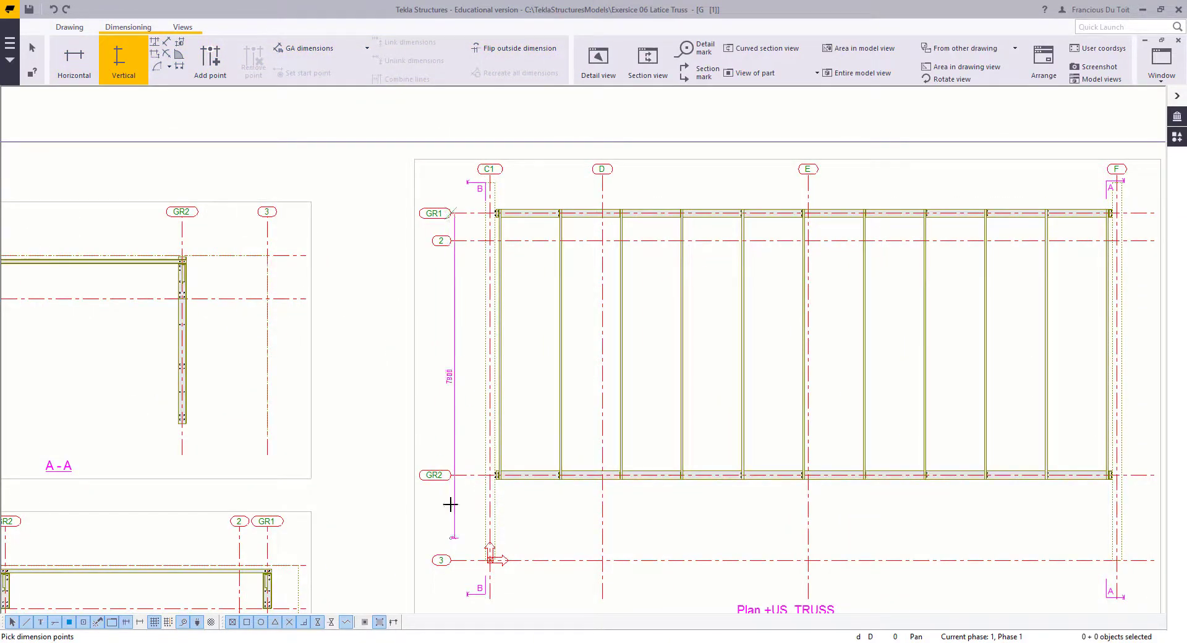
right_click(450, 182)
click(482, 188)
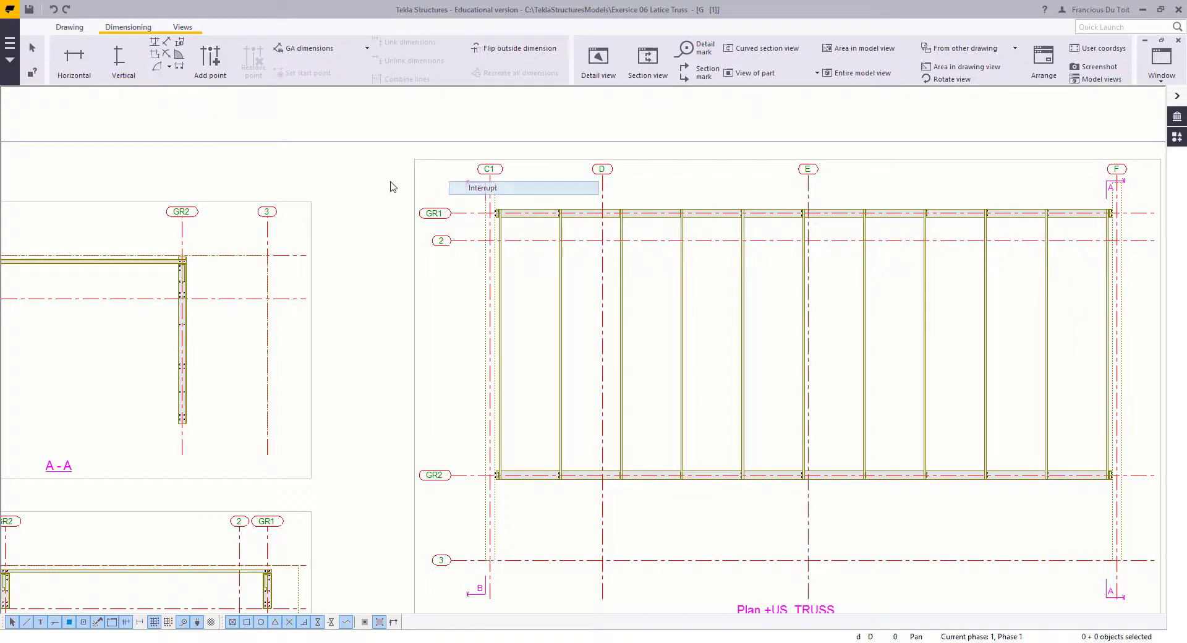
Step: Add a vertical dimension between grid lines 2 and 3 in the plan and place it close to the grid labels outside C1
click(114, 59)
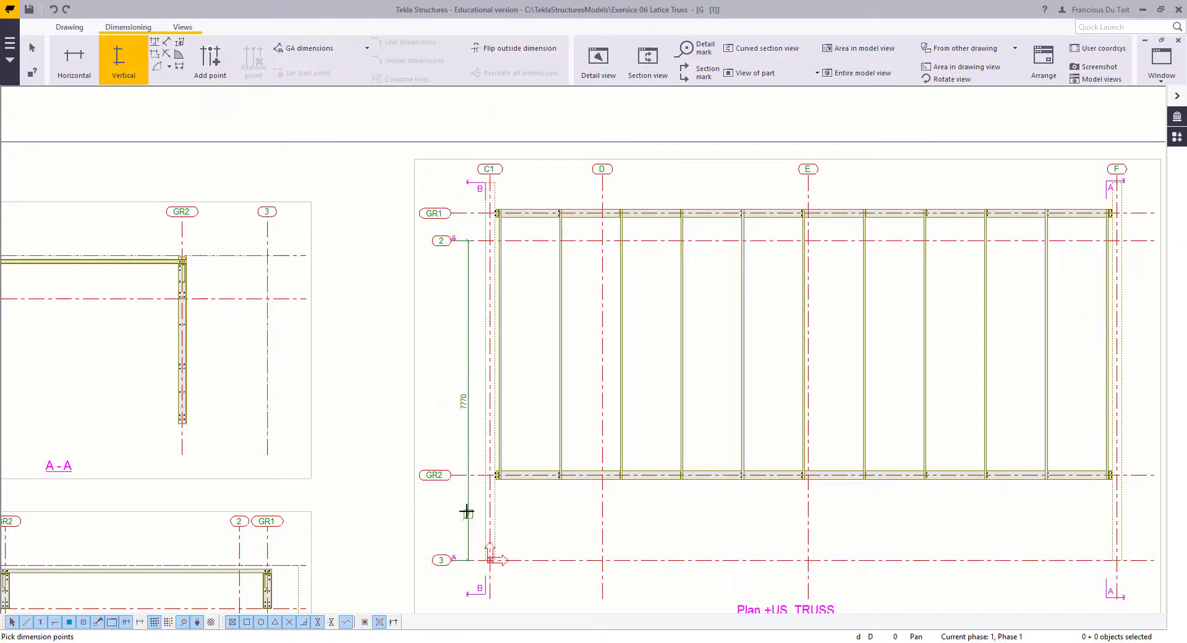
right_click(440, 442)
click(451, 399)
scroll(457, 393, up, 1)
click(456, 413)
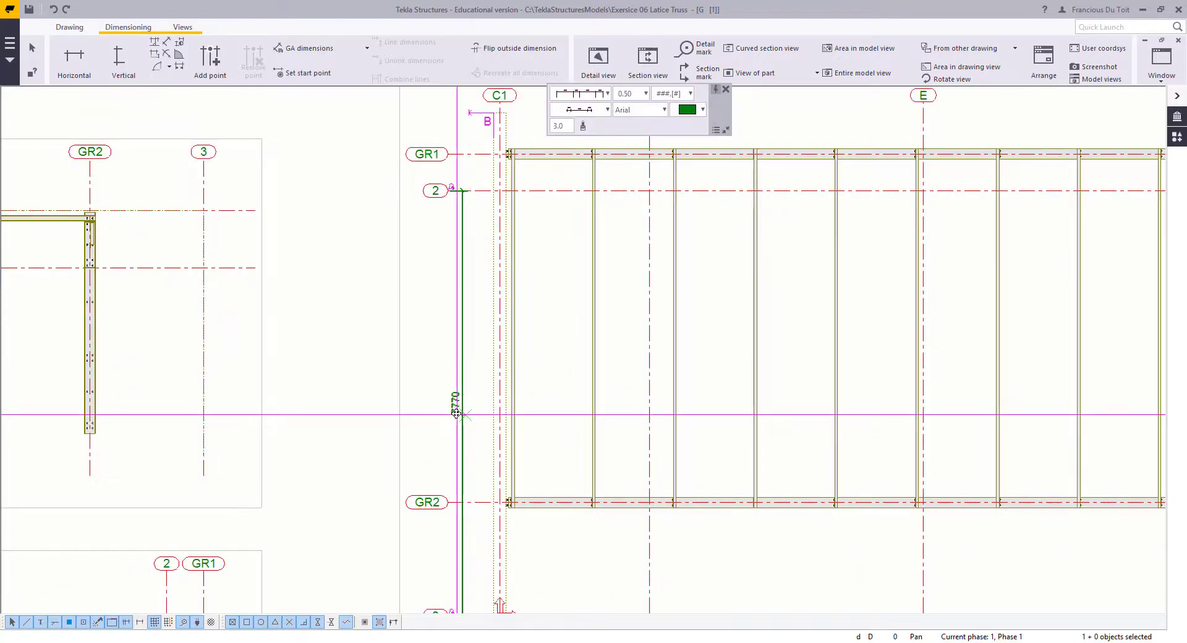
scroll(415, 355, down, 1)
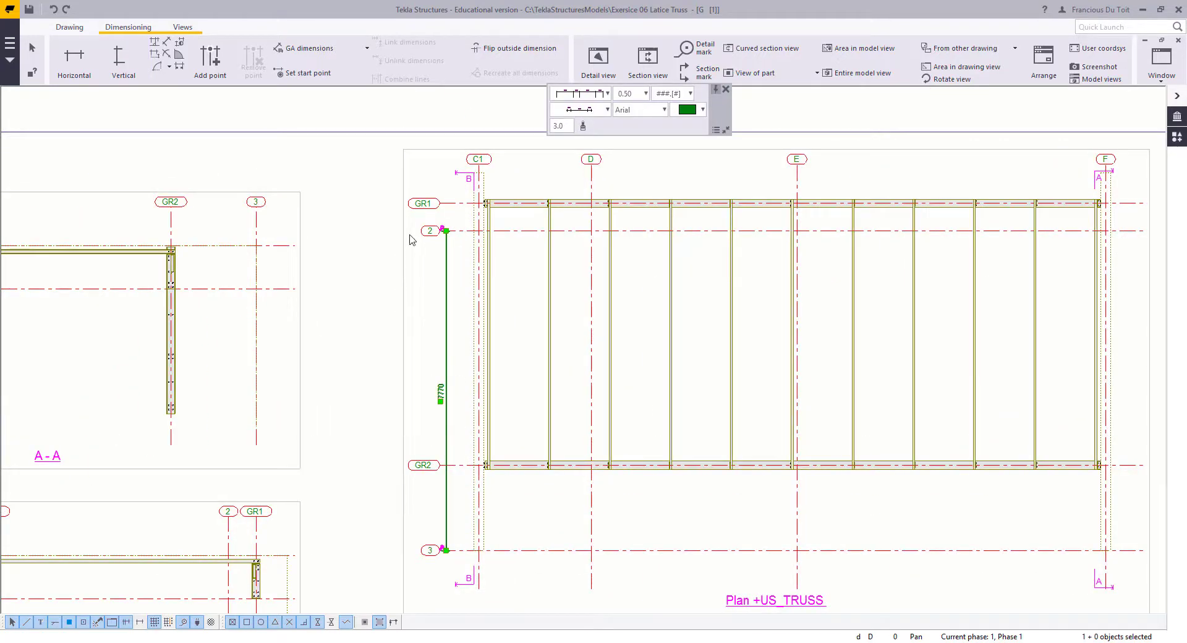
Step: Add a vertical dimension chain through grid lines GR1, 2, GR2 and 3 between the overall dimension and grid C1
click(192, 111)
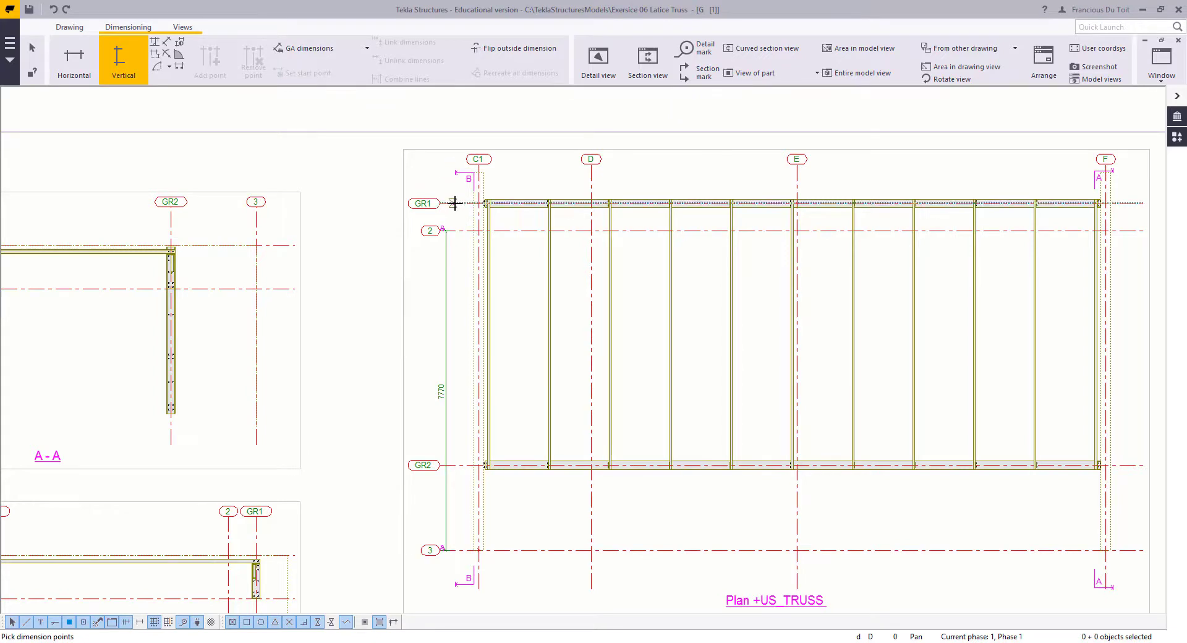
scroll(458, 203, up, 2)
click(446, 260)
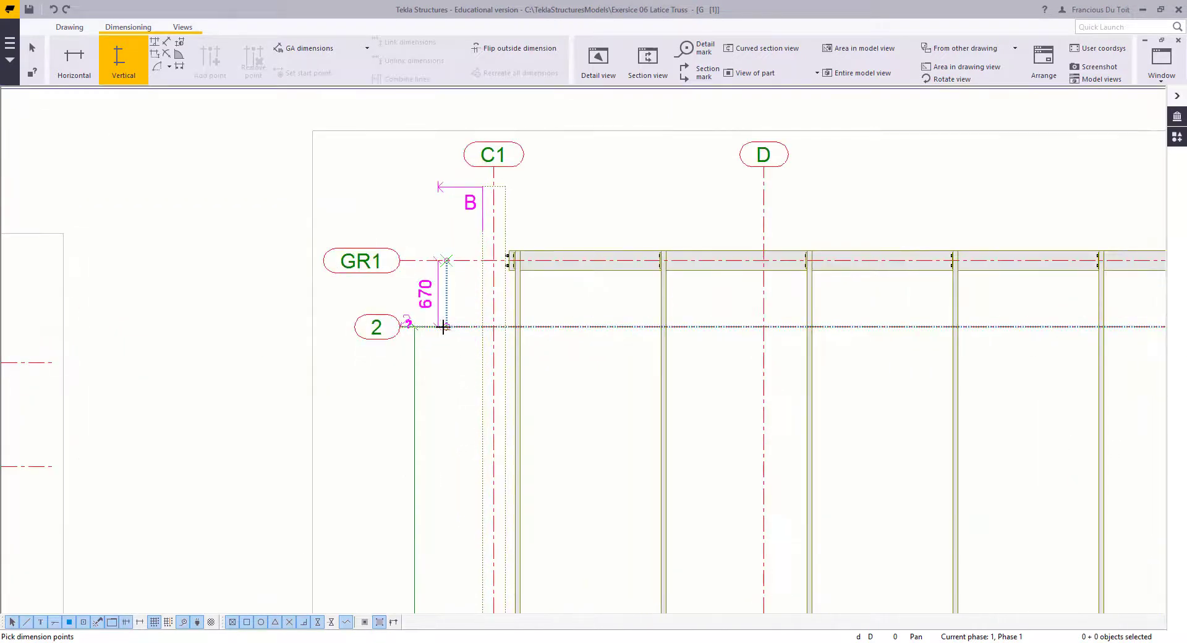
click(445, 327)
middle_drag(466, 413, 511, 401)
scroll(511, 402, down, 1)
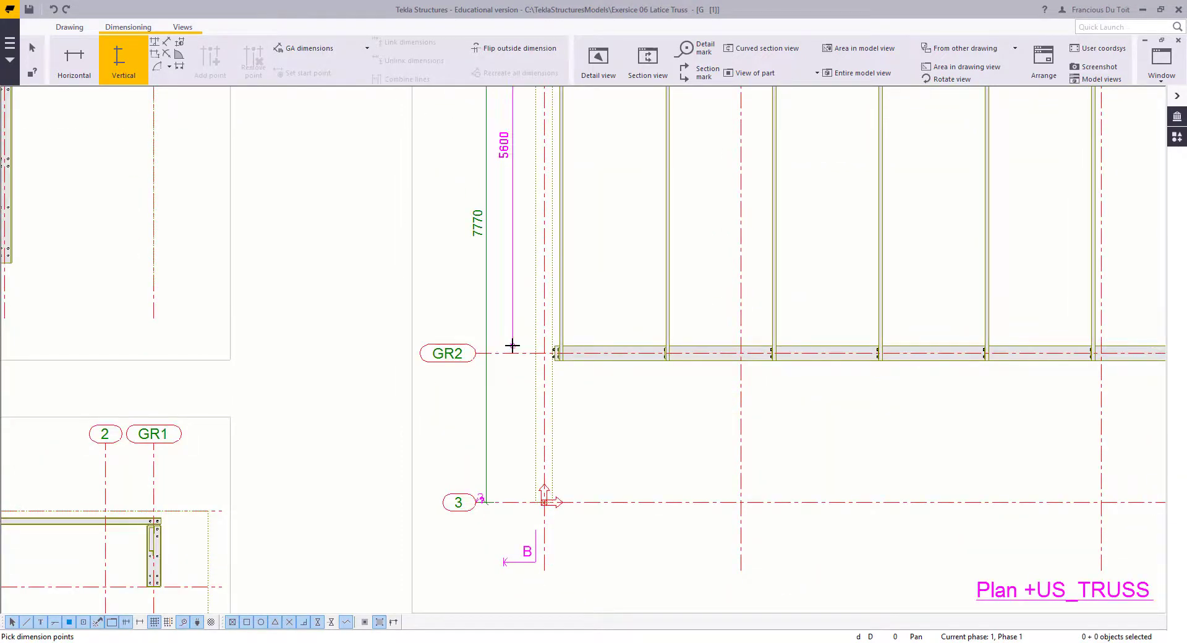
click(509, 354)
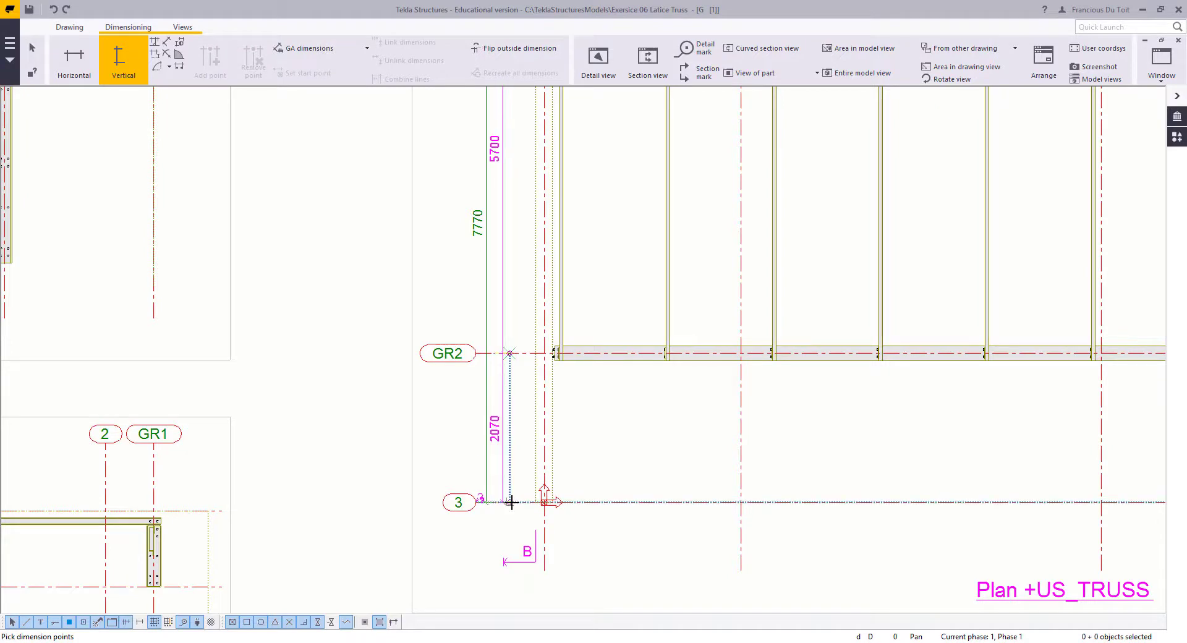
click(511, 502)
middle_click(513, 435)
scroll(488, 443, down, 5)
middle_drag(398, 509, 267, 596)
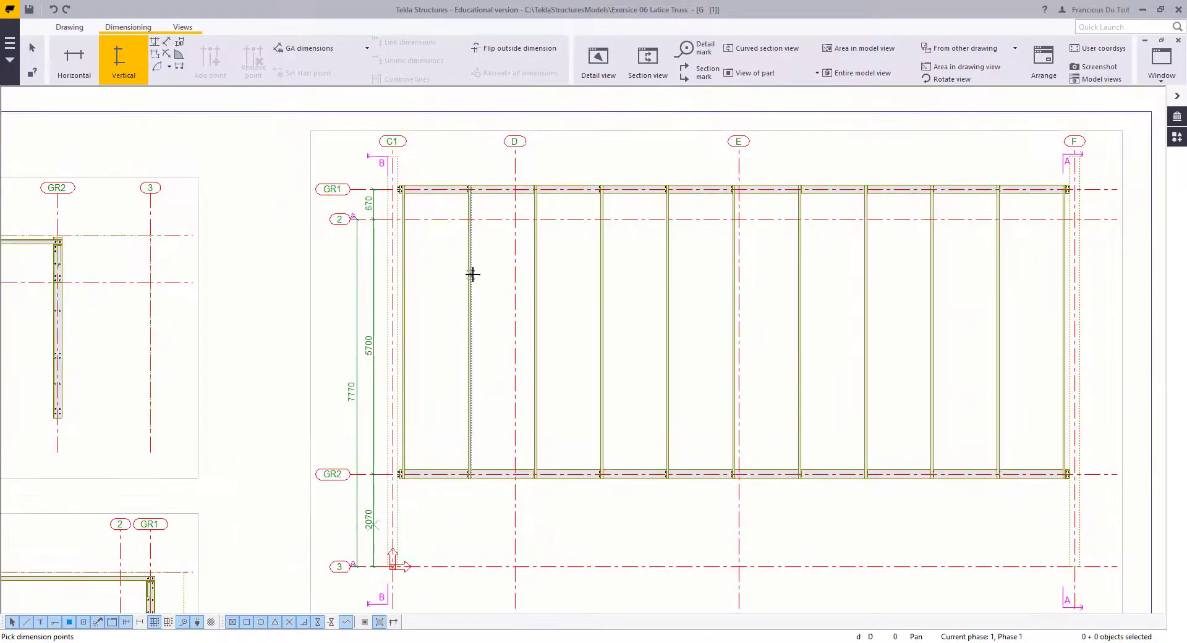
middle_drag(425, 446, 501, 402)
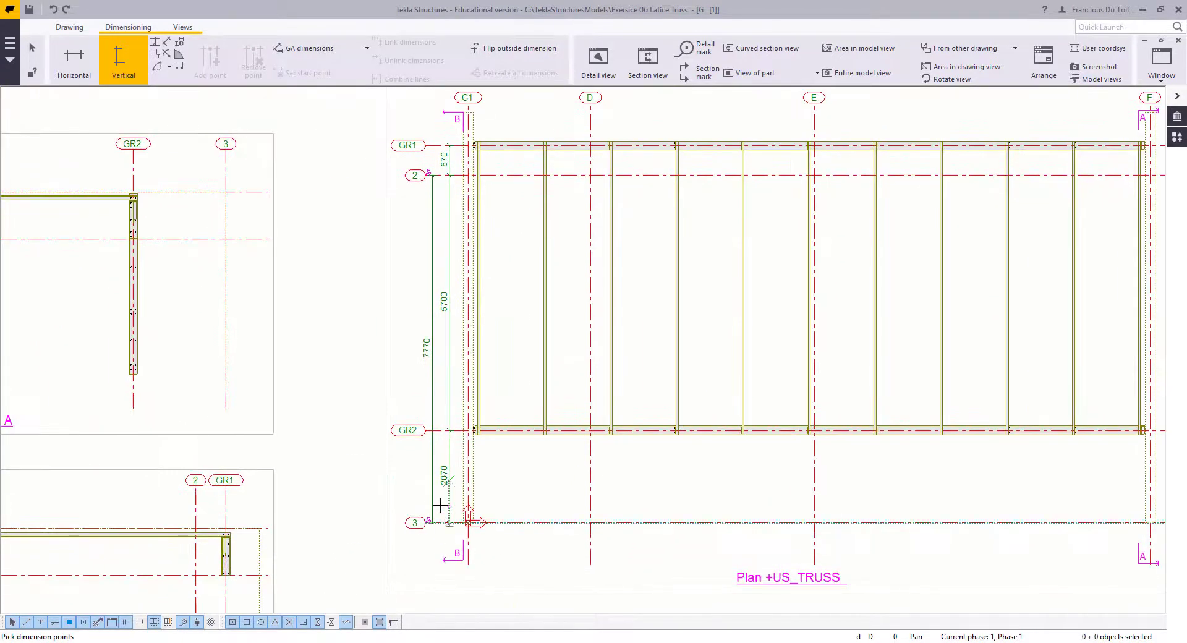
Step: Add a horizontal dimension chain through grid lines D, E and F below the plan, just above its title
middle_drag(506, 193, 327, 193)
key(Escape)
scroll(223, 128, down, 2)
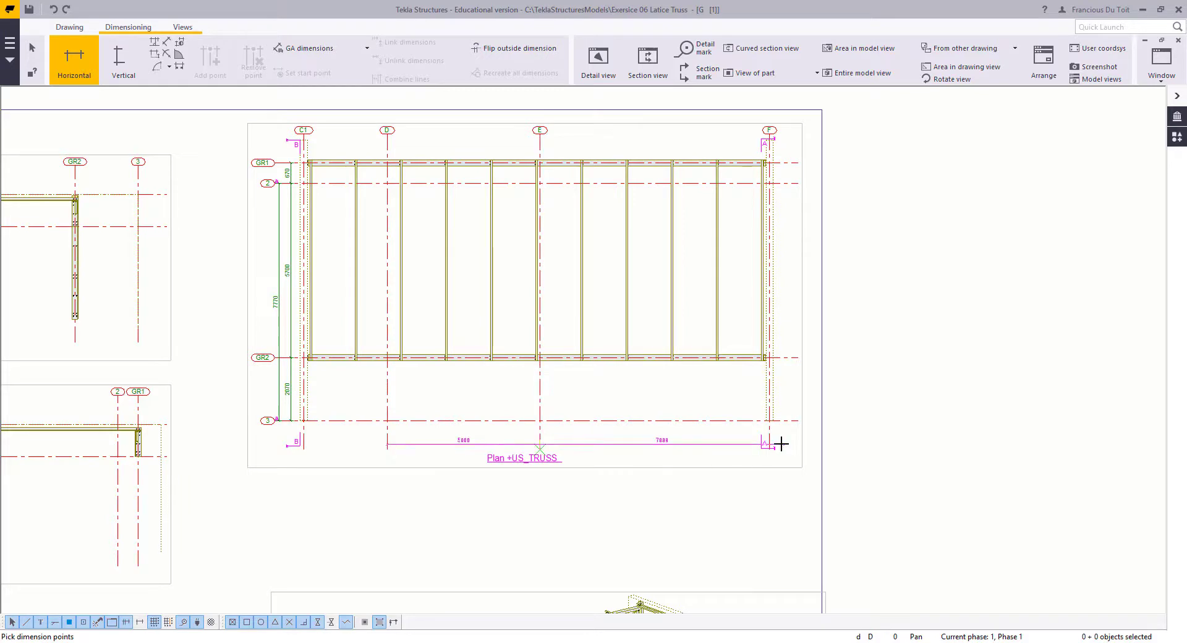
click(758, 454)
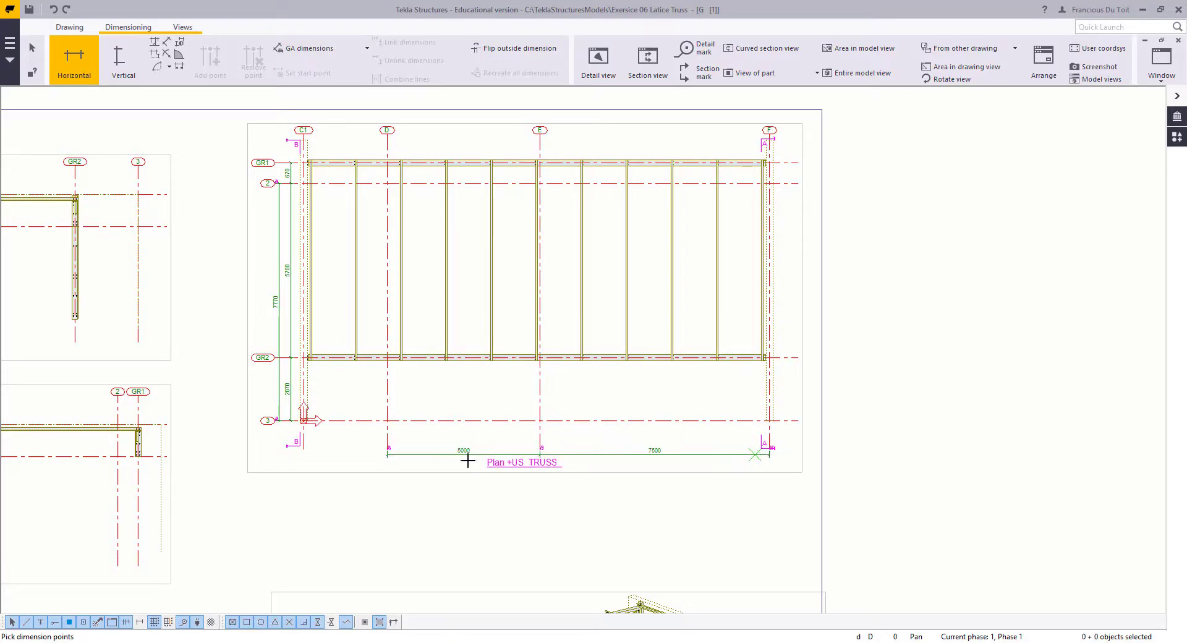
Step: Add a horizontal dimension between grid lines C1 and D beside the existing chain below the plan
scroll(453, 465, up, 3)
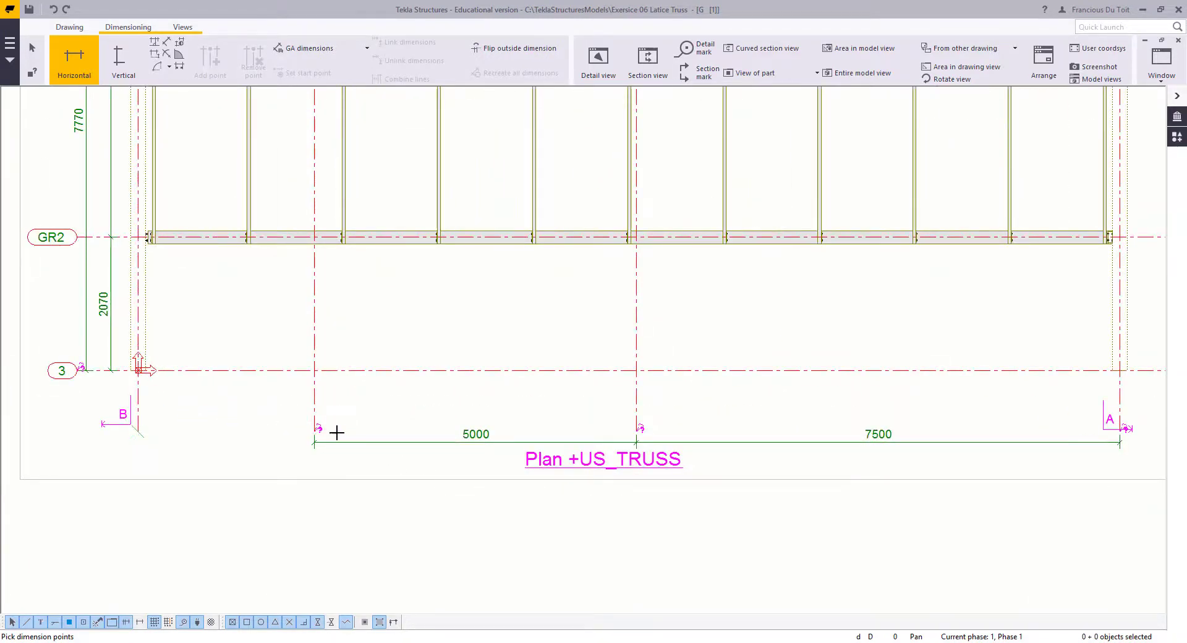
click(306, 447)
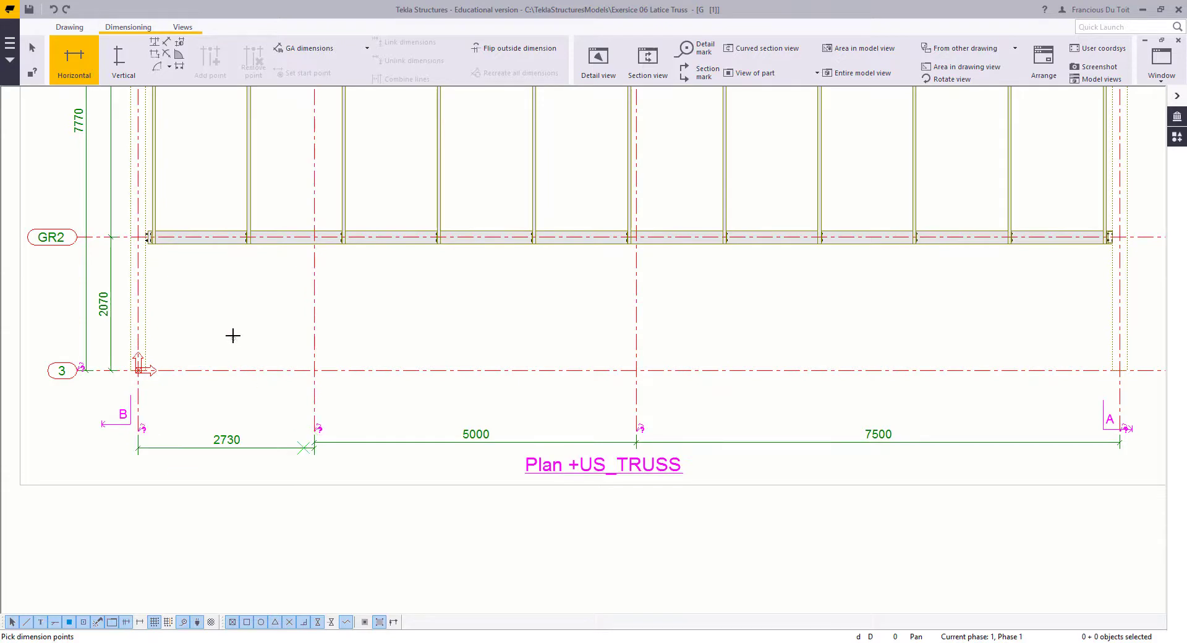
right_click(233, 337)
click(266, 344)
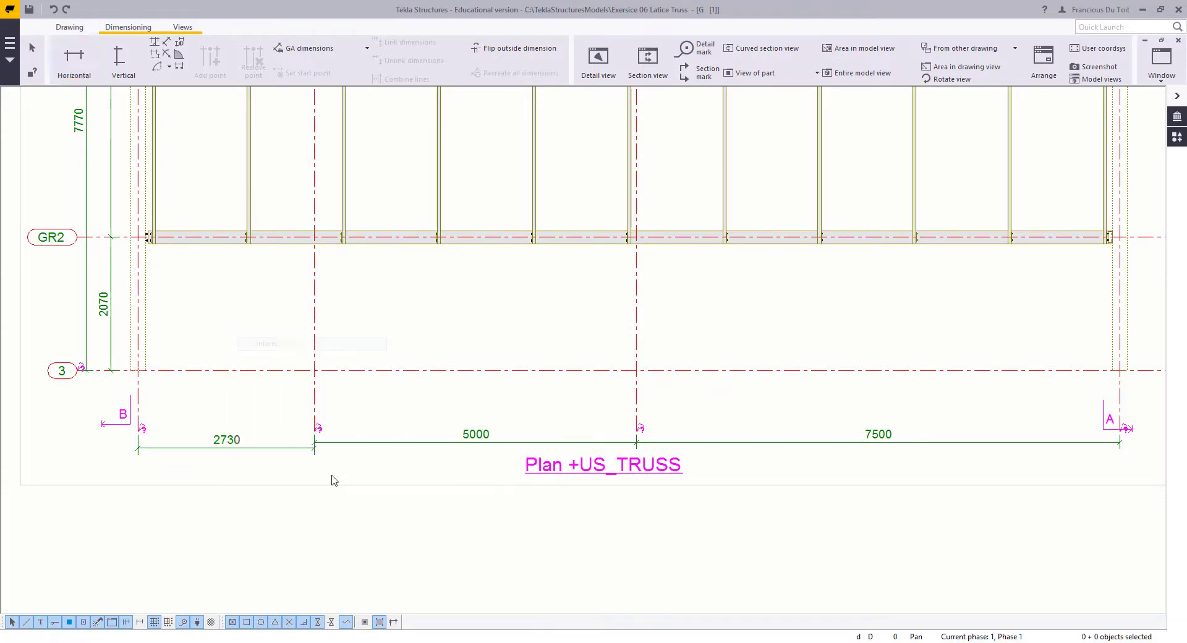
Step: Combine the C1–D dimension with the D–E–F chain below the plan into one dimension line
click(280, 448)
ctrl+click(353, 443)
right_click(309, 362)
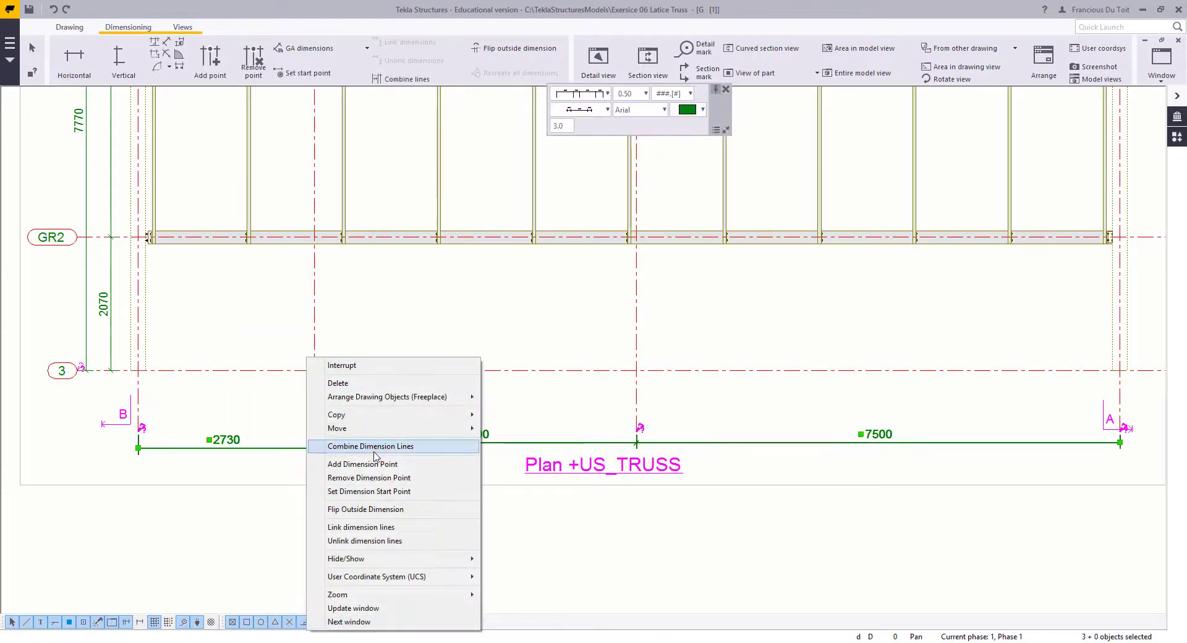
click(373, 451)
scroll(371, 430, down, 4)
scroll(416, 425, up, 6)
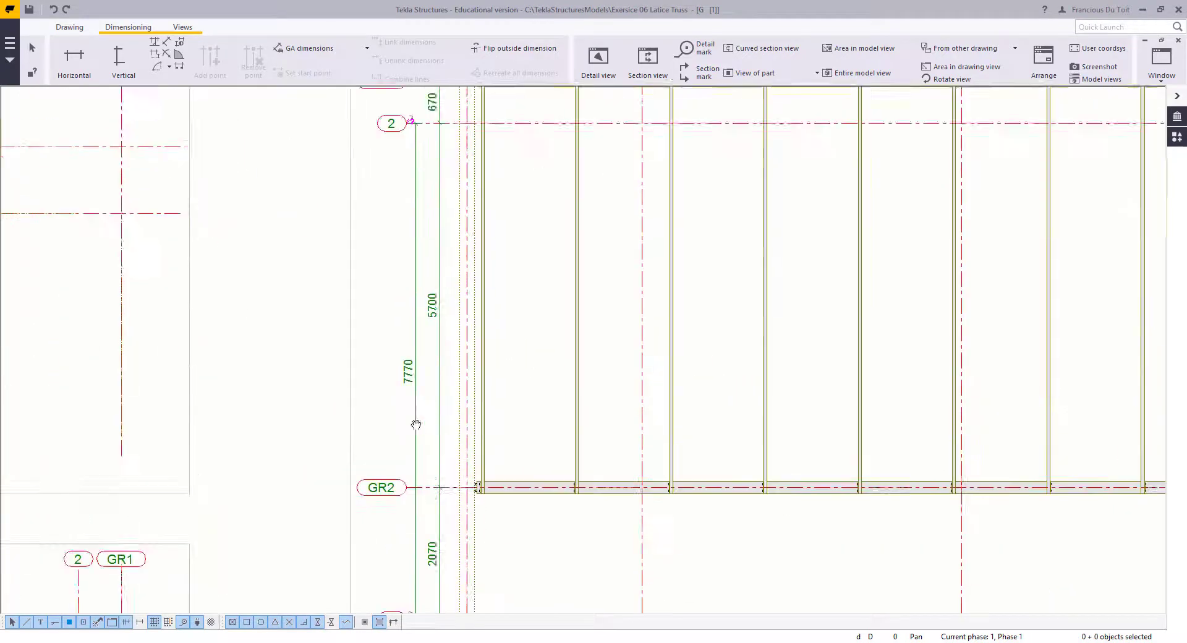
middle_drag(416, 425, 407, 518)
scroll(417, 222, down, 2)
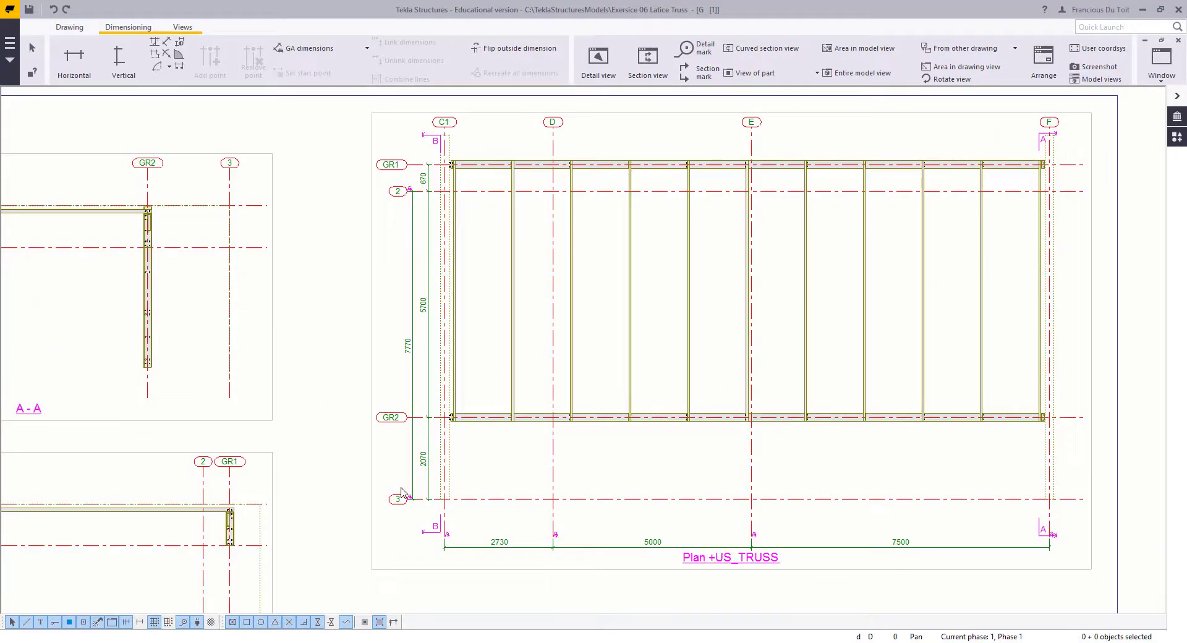
Step: Add a vertical dimension chain in section A-A from level +US_TRUSS through the top and bottom of the GR2 column, placed between GR2 and grid 3
scroll(431, 424, down, 1)
mouse_move(431, 425)
middle_down()
mouse_move(488, 440)
mouse_move(519, 407)
middle_up()
scroll(502, 392, down, 6)
middle_drag(502, 392, 683, 381)
scroll(358, 340, up, 6)
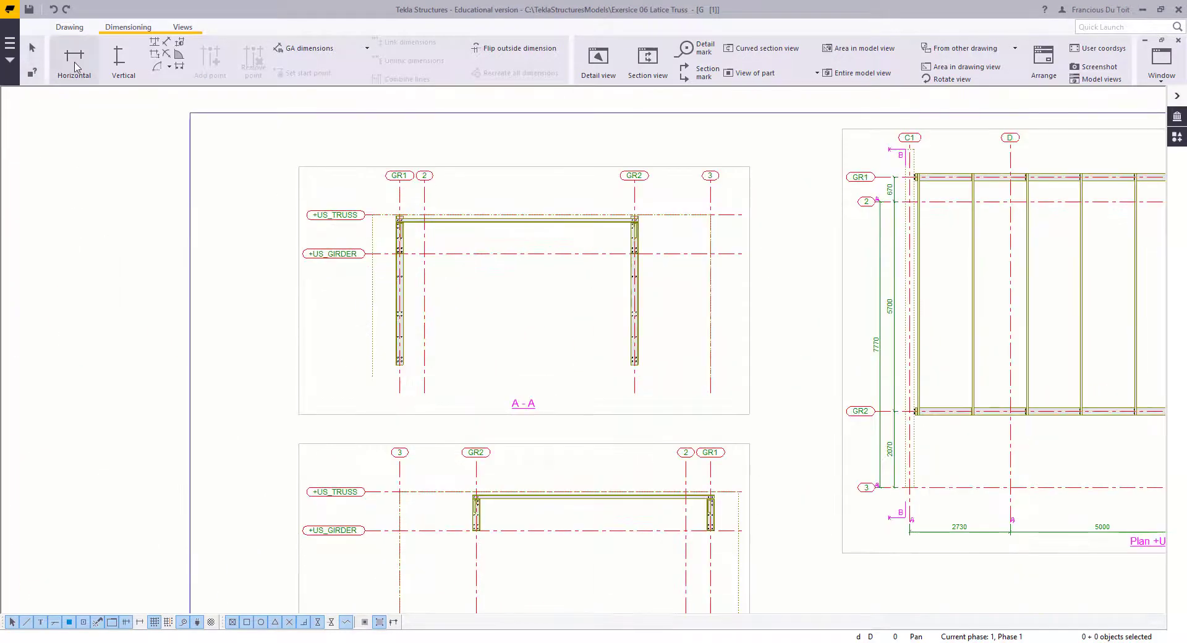
click(119, 59)
scroll(693, 229, up, 3)
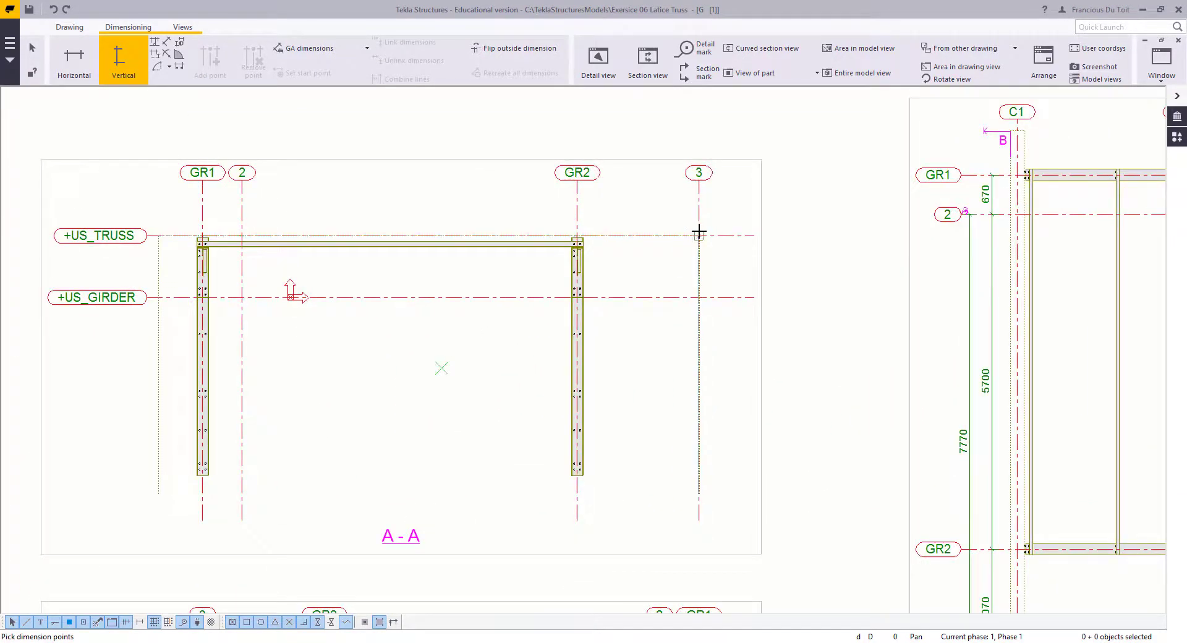
scroll(602, 237, up, 4)
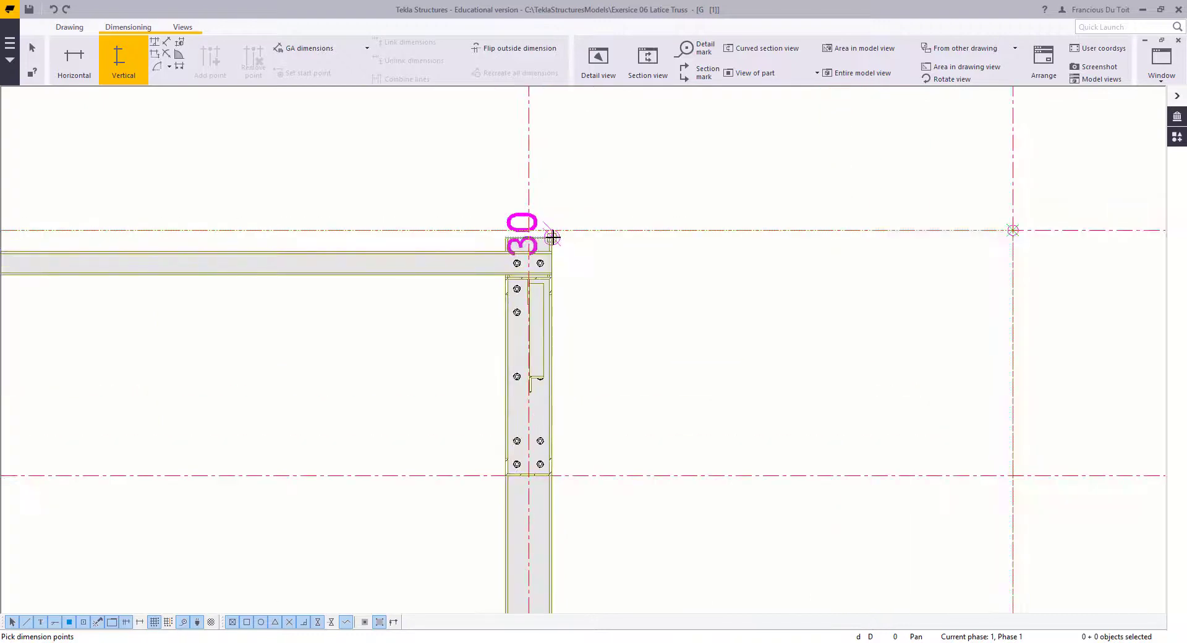
click(552, 238)
scroll(623, 396, down, 2)
middle_drag(623, 526, 610, 268)
scroll(557, 432, up, 3)
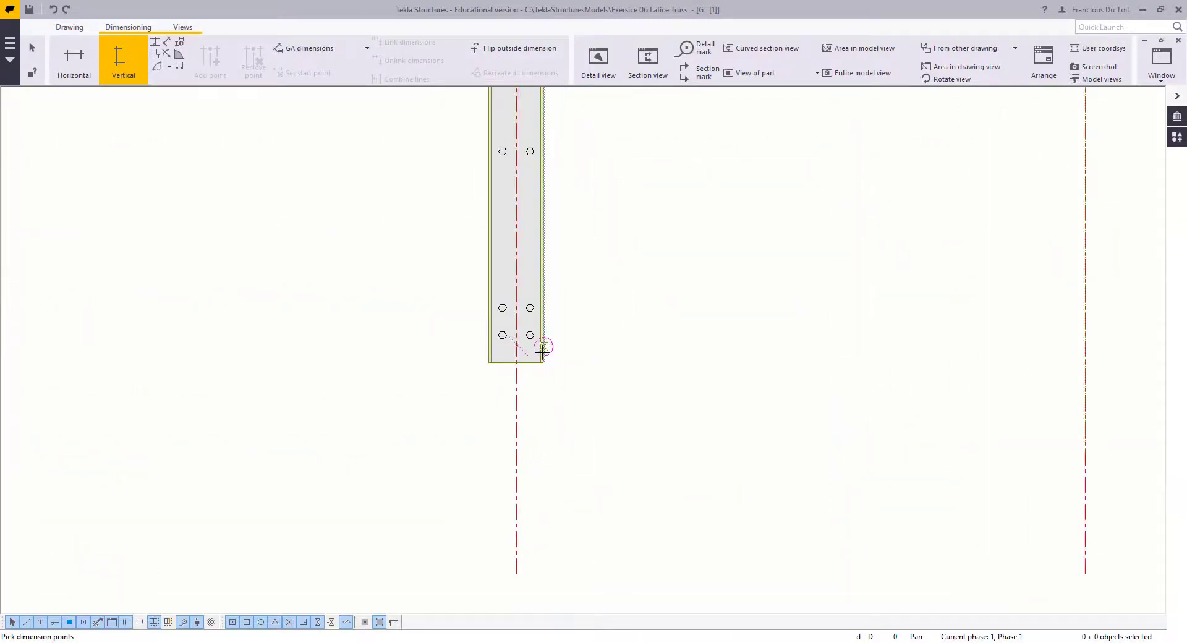
click(540, 363)
scroll(532, 504, down, 3)
middle_click(660, 398)
click(634, 392)
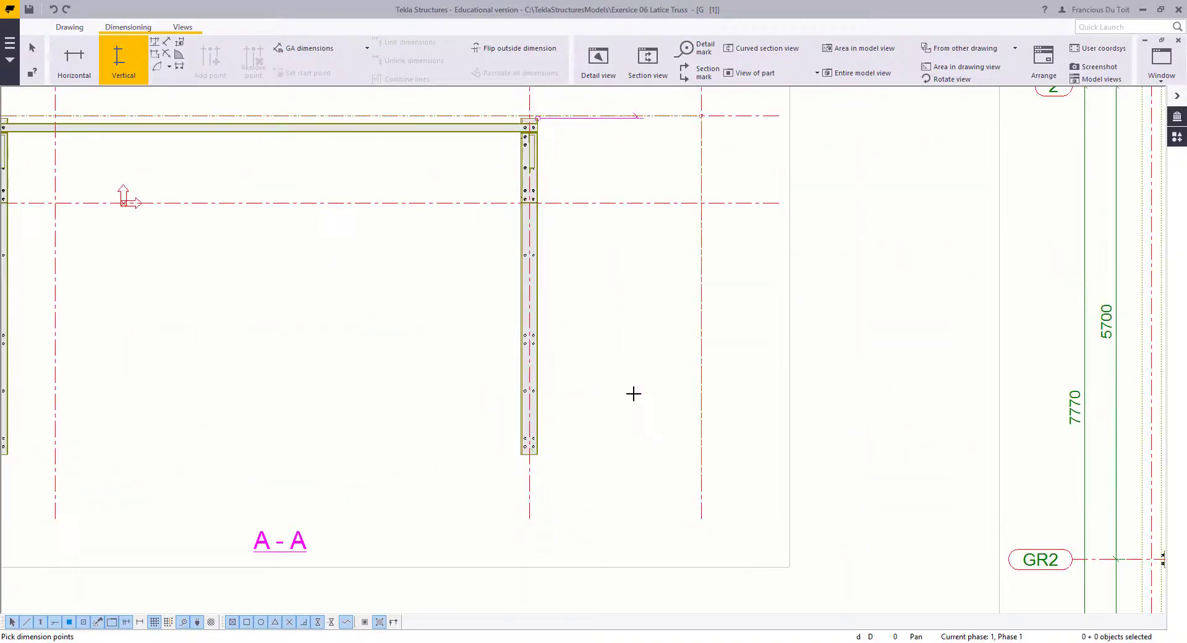
scroll(421, 291, down, 3)
key(Escape)
Step: Add a horizontal dimension between grid lines GR2 and GR1 above the truss in section B-B
scroll(493, 301, up, 1)
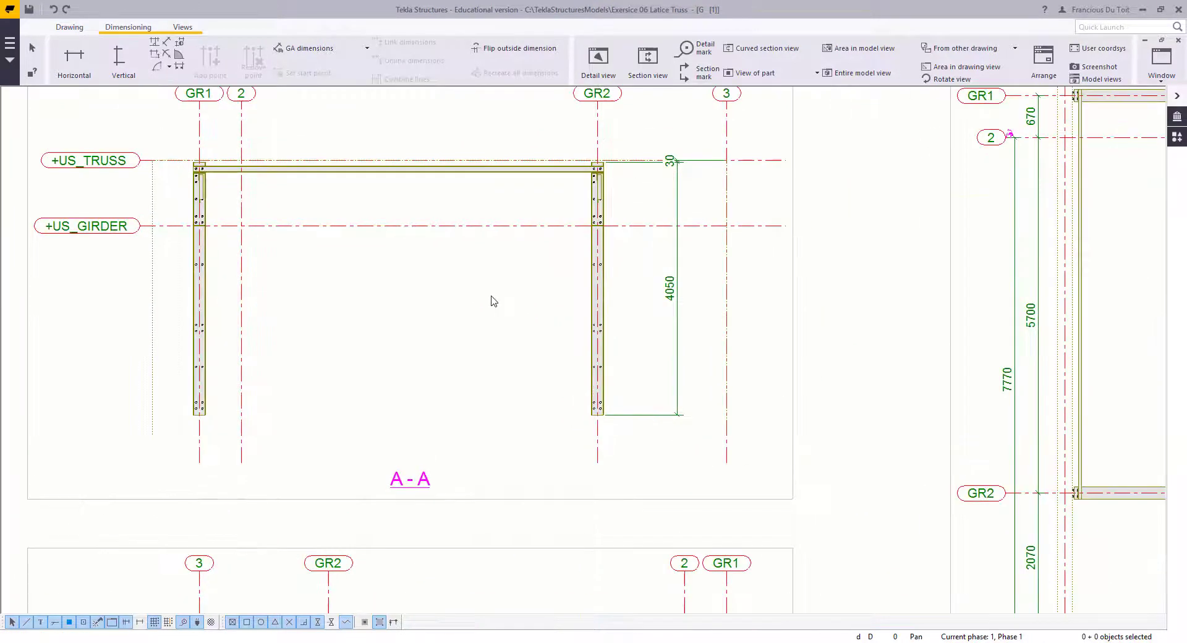
middle_drag(568, 514, 493, 151)
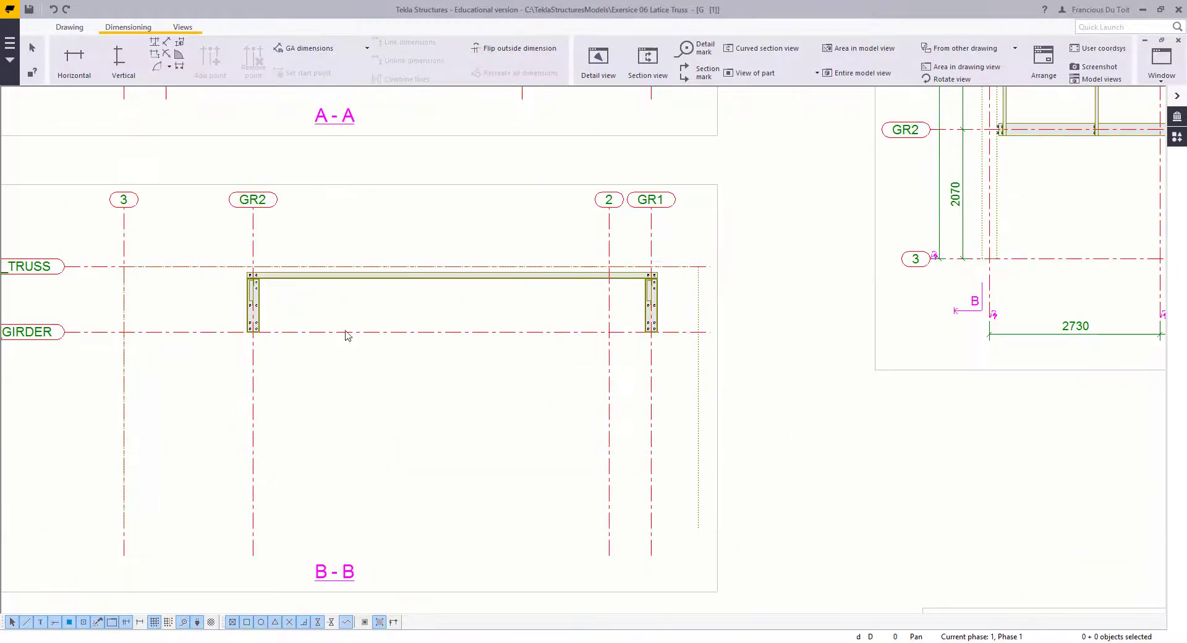
scroll(252, 295, up, 3)
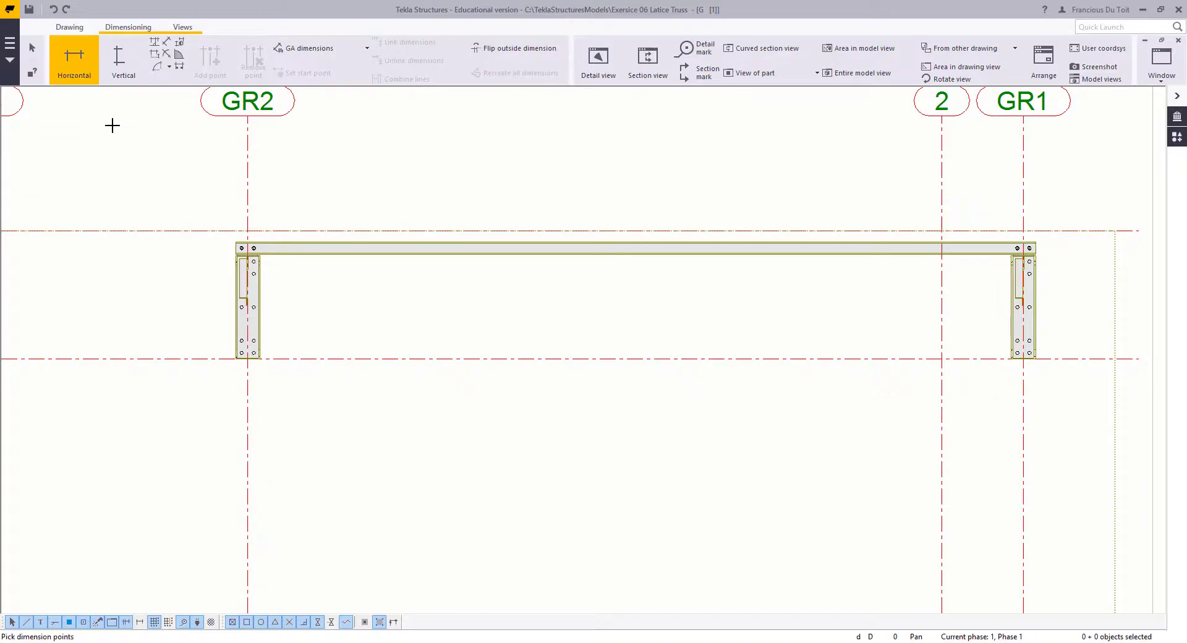
middle_drag(252, 230, 235, 251)
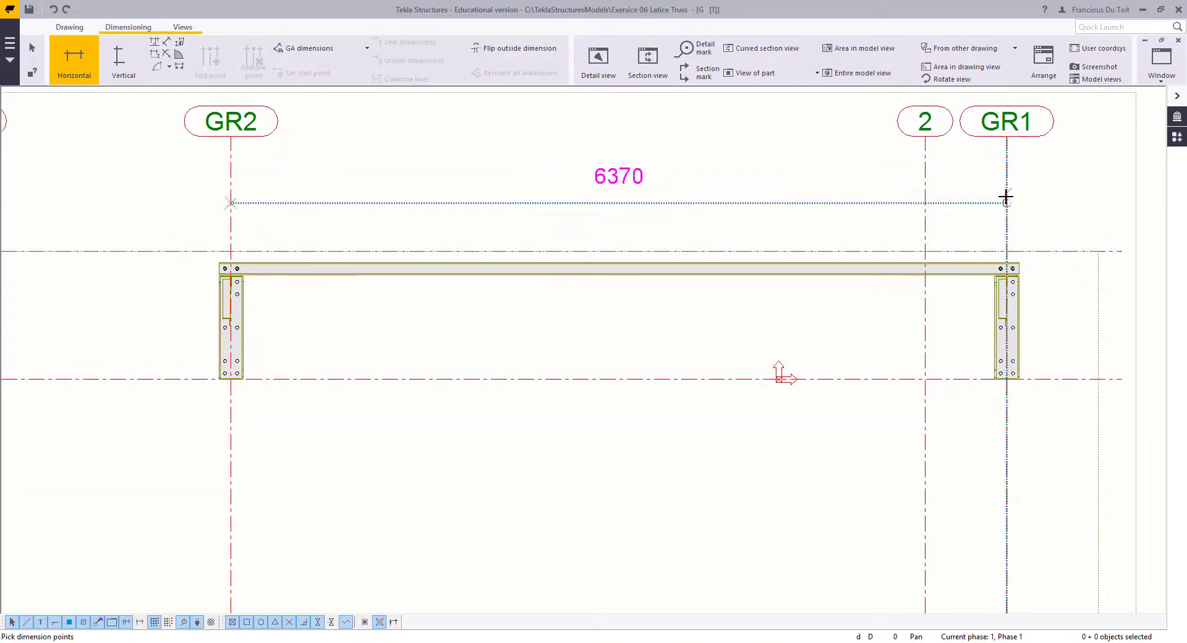
click(1003, 199)
click(974, 193)
Step: Add a horizontal dimension between grid lines GR1 and GR2 above the truss in section A-A
scroll(594, 433, down, 3)
scroll(593, 433, down, 3)
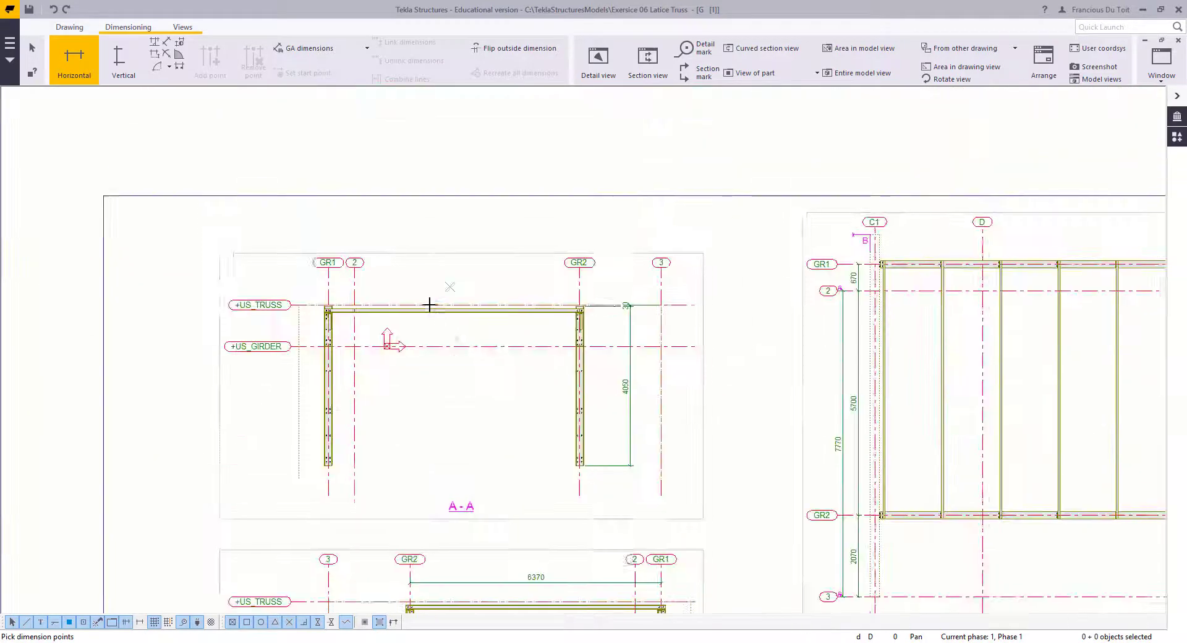
scroll(312, 269, up, 3)
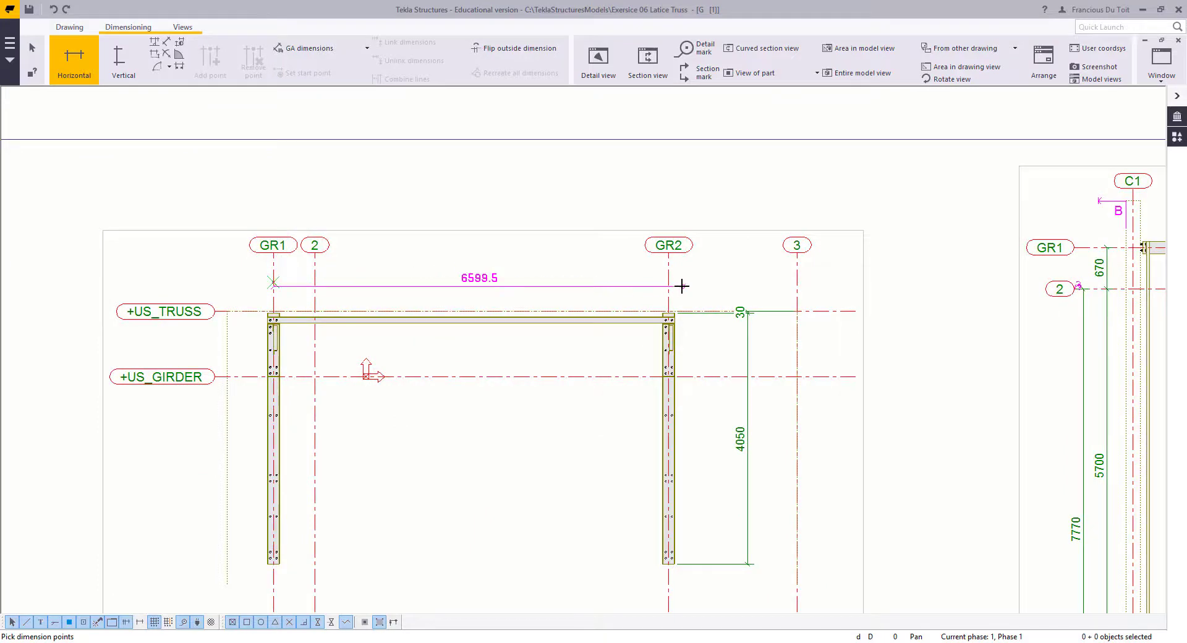
middle_click(659, 283)
scroll(643, 328, down, 6)
mouse_move(643, 328)
middle_down()
mouse_move(569, 247)
mouse_move(497, 106)
middle_up()
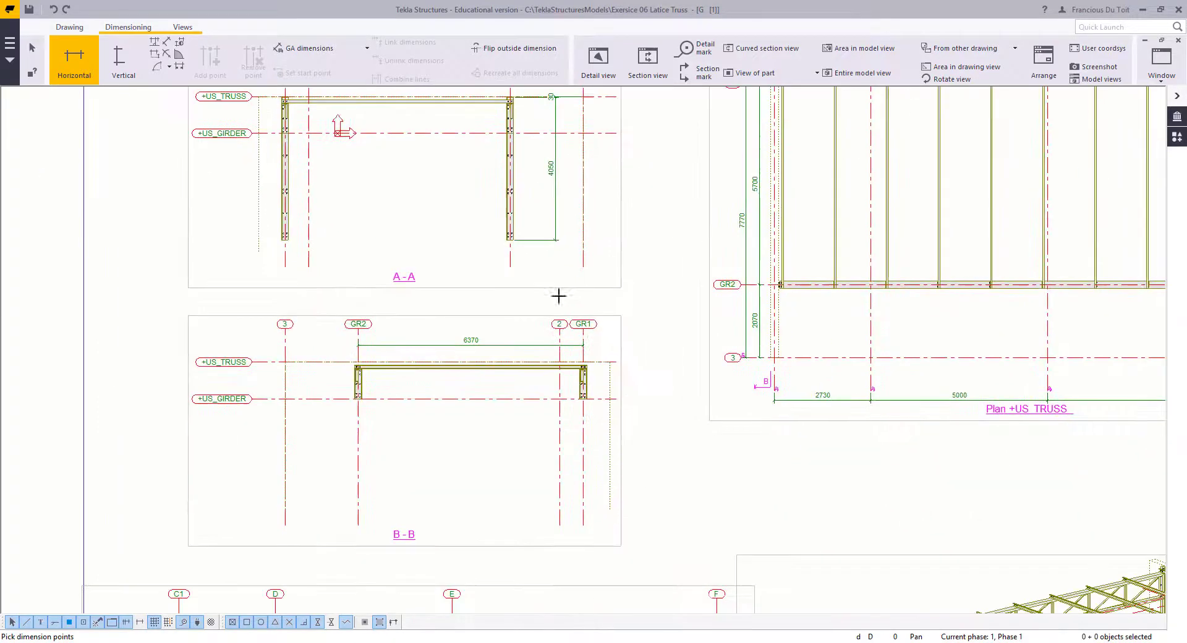
scroll(626, 395, down, 3)
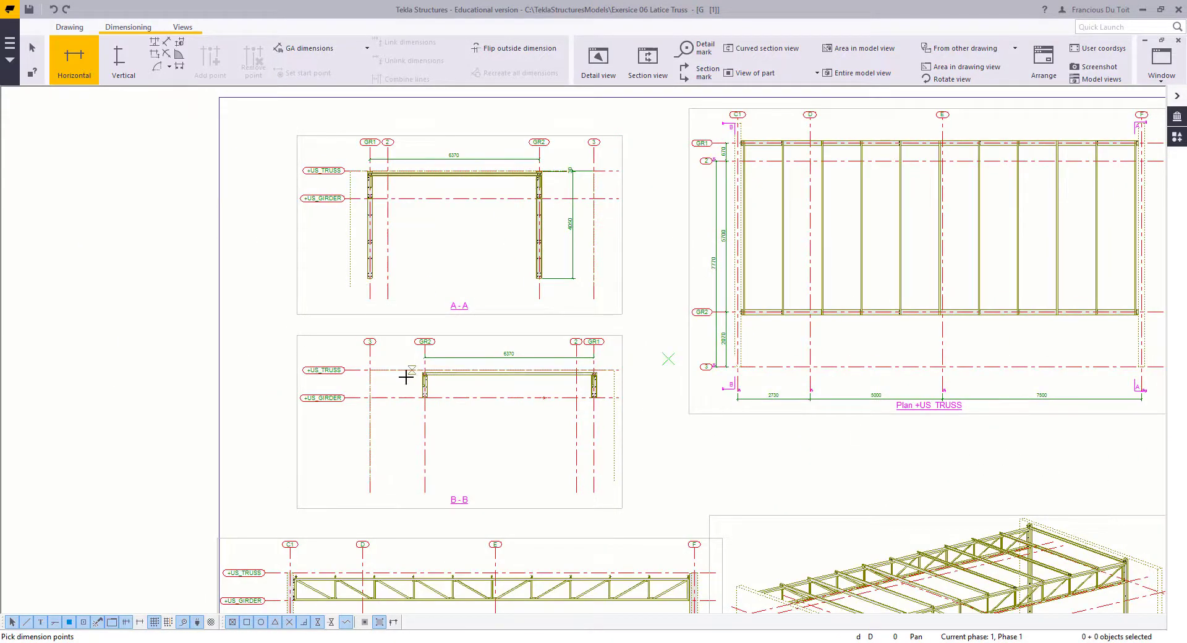
scroll(406, 377, up, 2)
scroll(399, 396, down, 2)
key(Escape)
Step: Add a vertical dimension chain in section B-B from level +US_TRUSS through the girder top at GR2 to level +US_GIRDER, placed outside GR2
scroll(402, 346, up, 5)
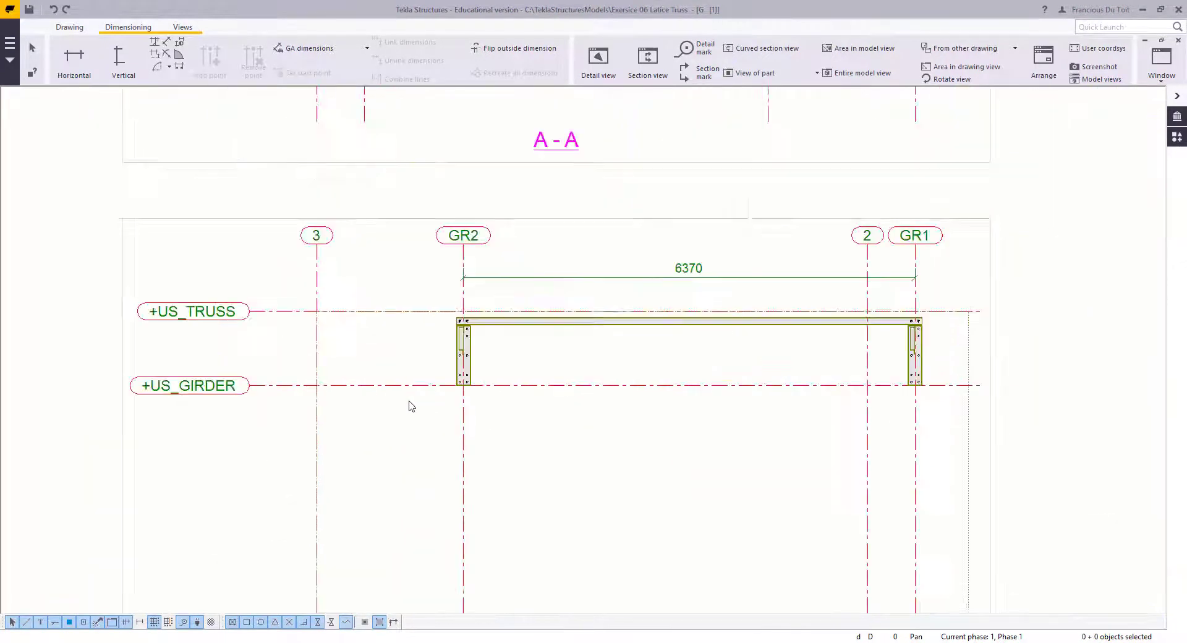
scroll(410, 405, up, 2)
click(119, 58)
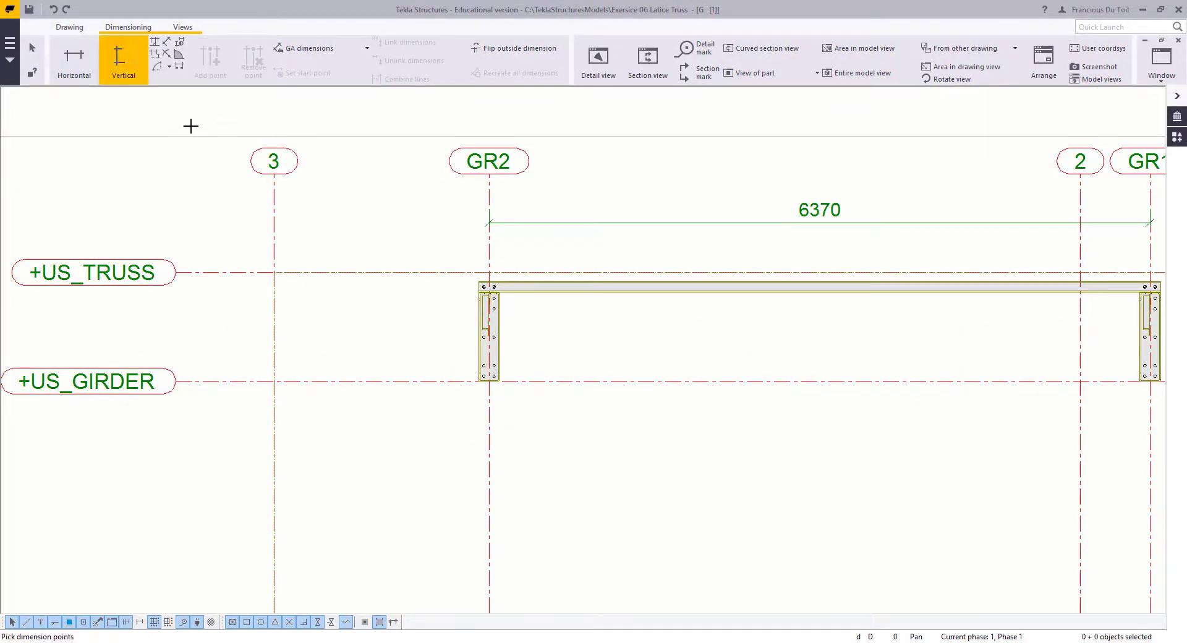
click(450, 272)
scroll(493, 299, up, 10)
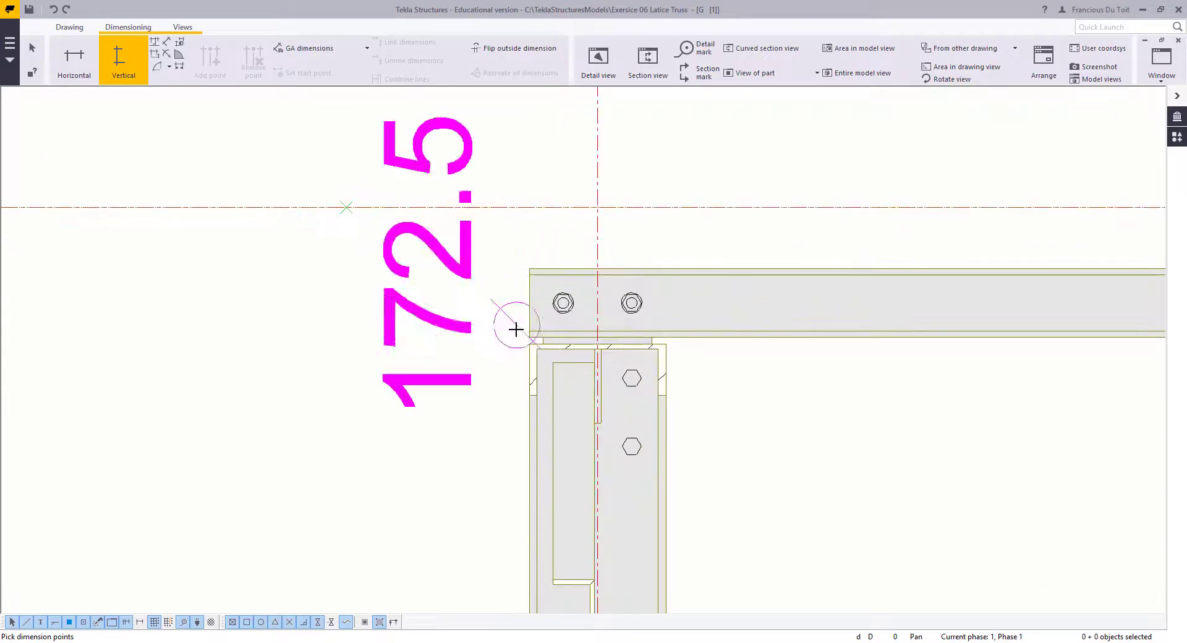
click(528, 344)
scroll(528, 343, down, 9)
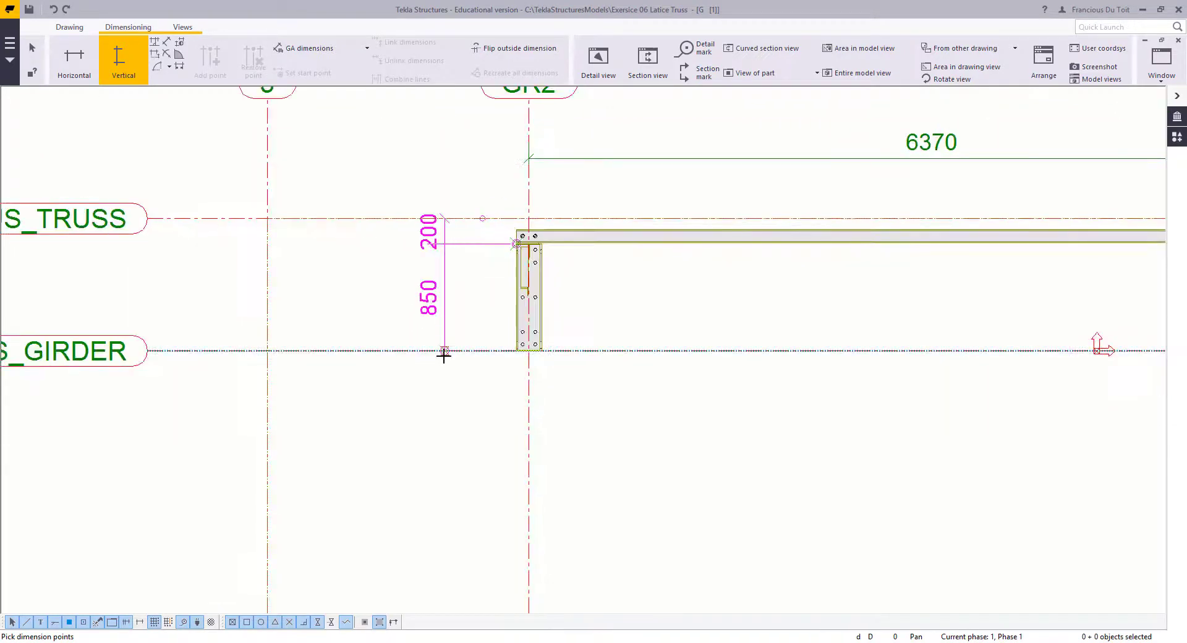
middle_click(428, 366)
Step: Add a vertical dimension between levels +US_TRUSS and +US_GIRDER in the Grid GR1 view, next to the level labels
scroll(315, 365, down, 8)
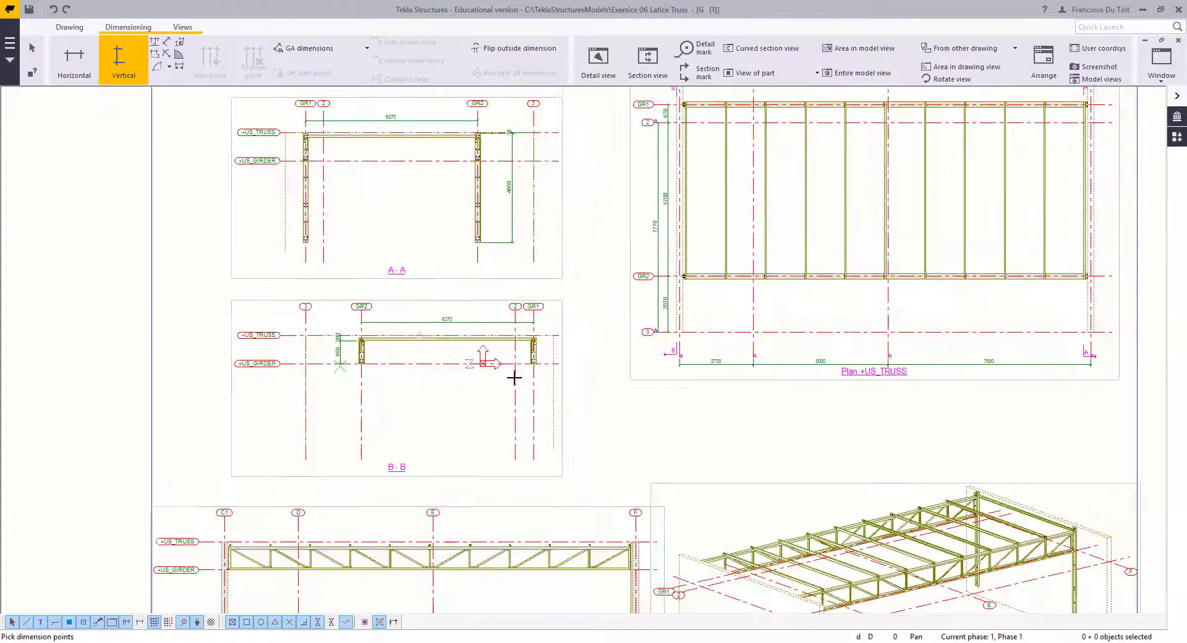
scroll(514, 378, up, 2)
mouse_move(602, 413)
middle_down()
mouse_move(499, 530)
mouse_move(484, 585)
mouse_move(437, 180)
middle_up()
middle_drag(461, 418, 572, 255)
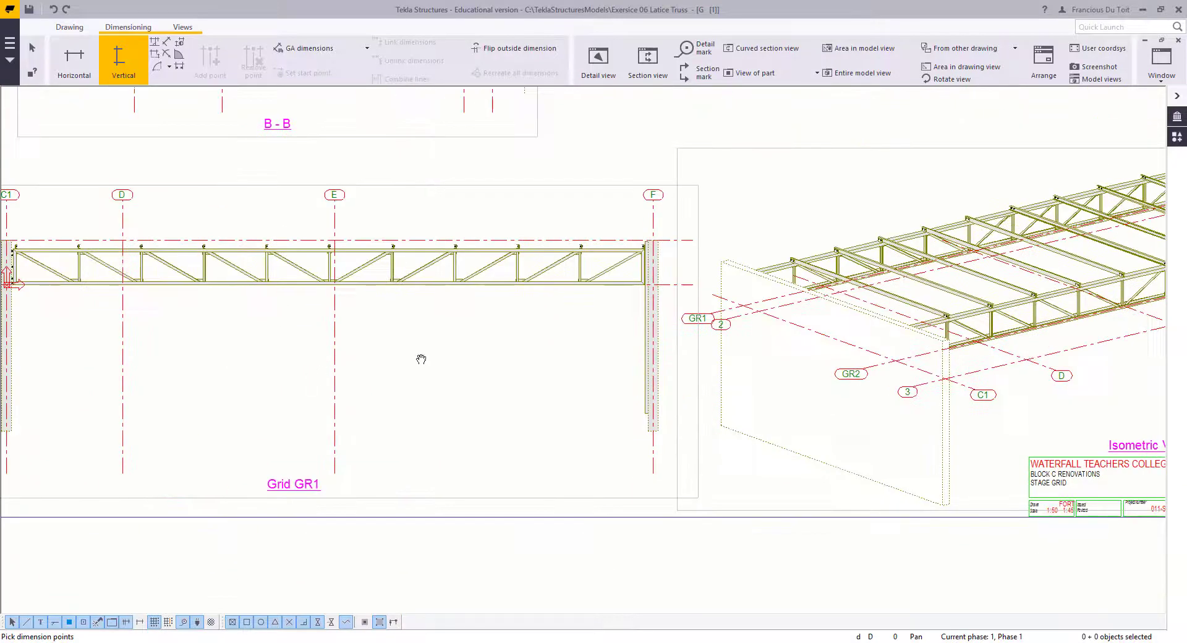
middle_drag(420, 358, 680, 335)
scroll(229, 247, up, 3)
click(242, 182)
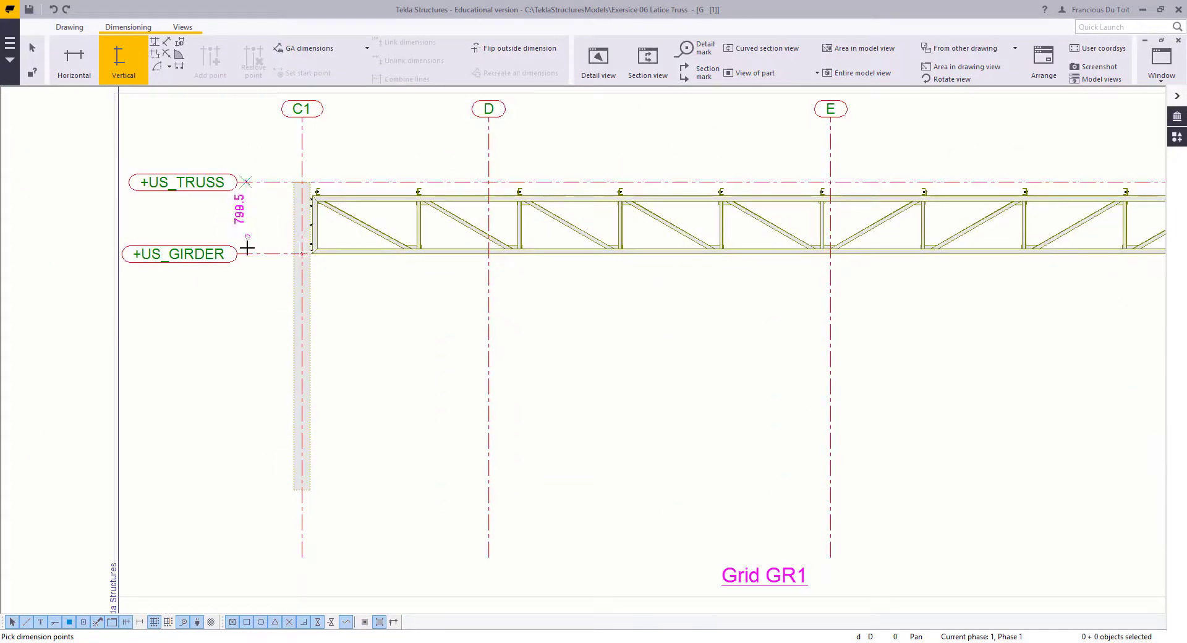
click(252, 251)
middle_click(252, 251)
Step: Add a vertical chain in the Grid GR1 view from +US_TRUSS through the girder's top chord to +US_GIRDER, between the overall dimension and column C1
scroll(260, 187, up, 4)
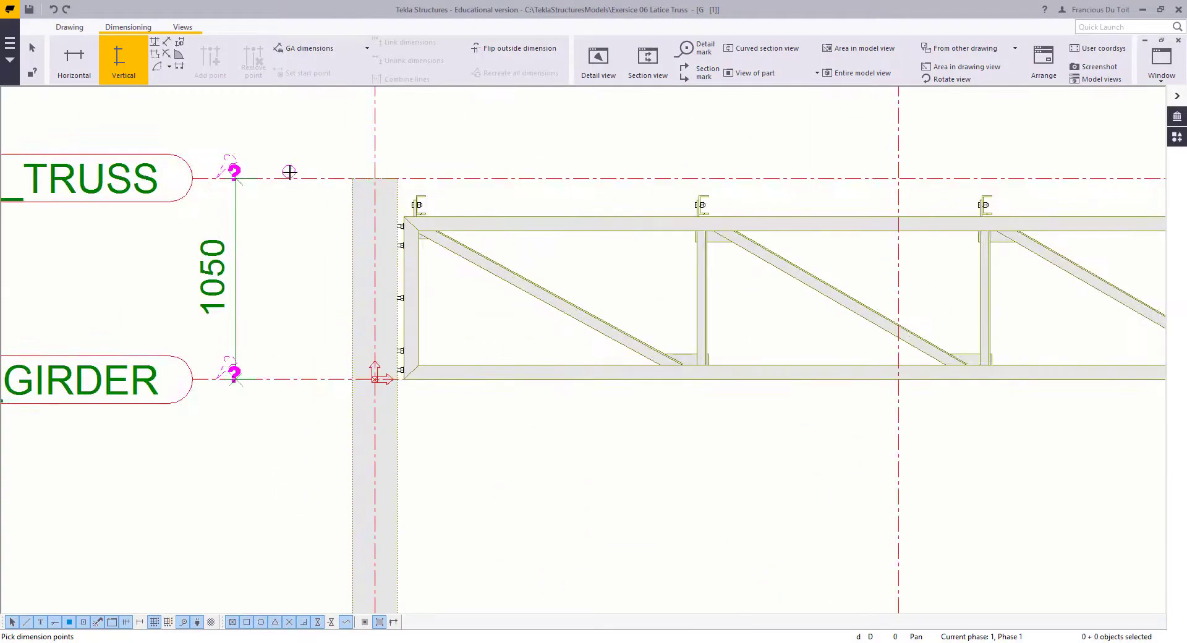
click(290, 176)
scroll(365, 190, up, 2)
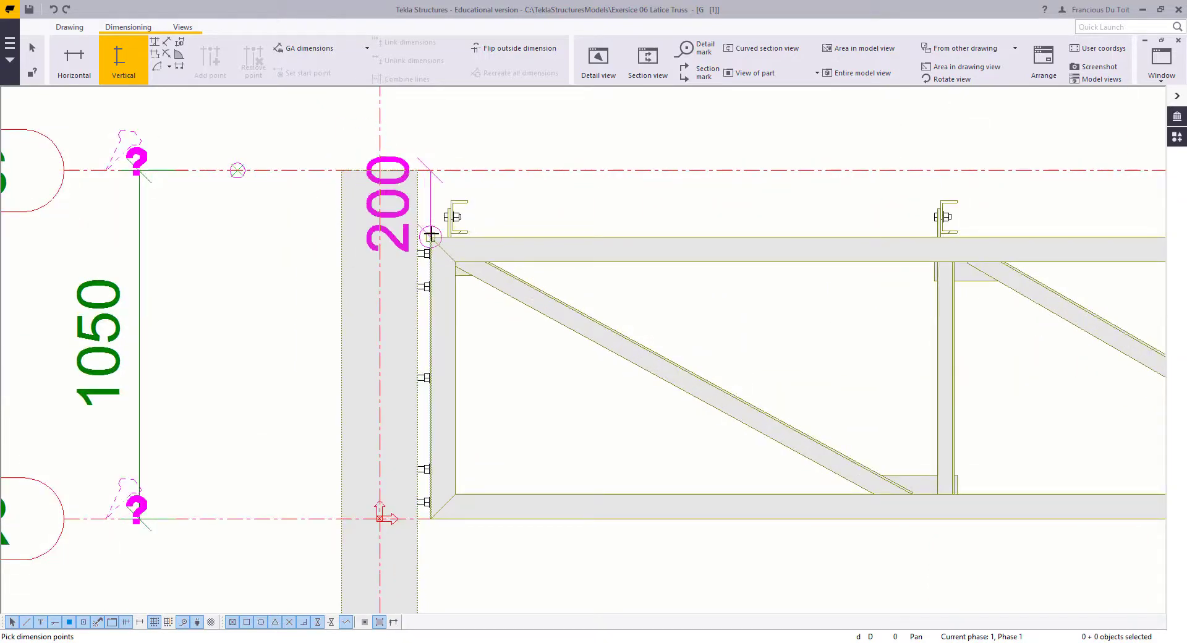
click(426, 234)
click(298, 519)
middle_click(292, 511)
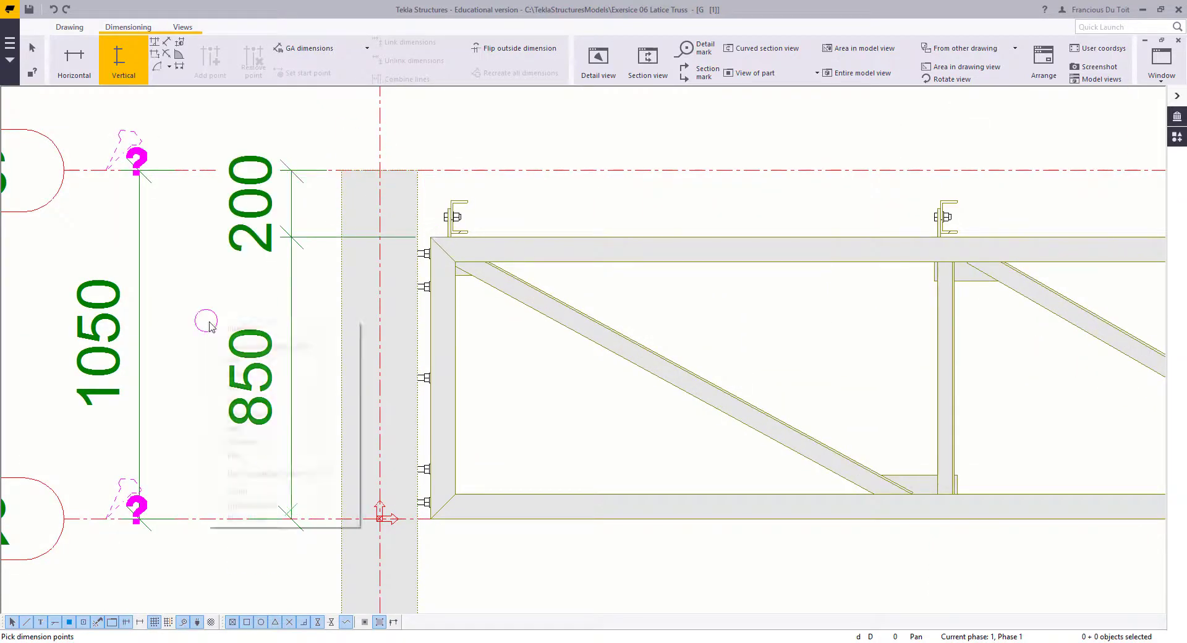
scroll(222, 333, down, 3)
key(Escape)
click(227, 368)
Step: Add a vertical chain in the Grid GR1 view from +US_TRUSS through +US_GIRDER to the steel post's bottom end, outside grid line F
scroll(217, 292, down, 5)
middle_drag(309, 285, 81, 283)
mouse_move(587, 297)
middle_down()
mouse_move(326, 297)
mouse_move(209, 276)
middle_up()
click(541, 241)
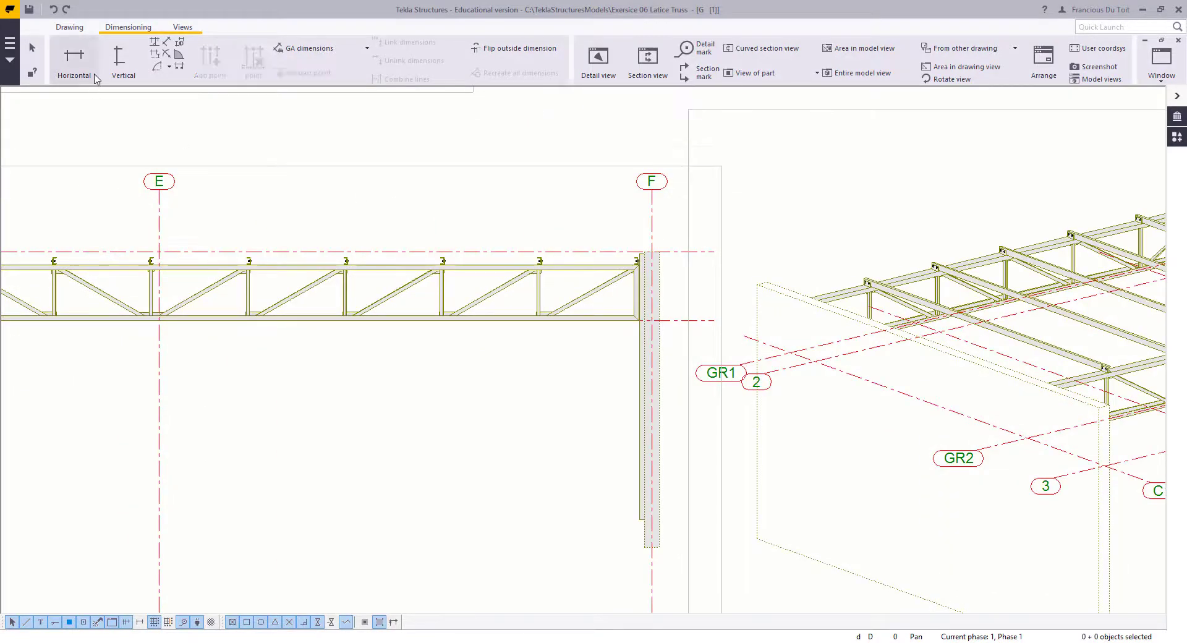
click(119, 59)
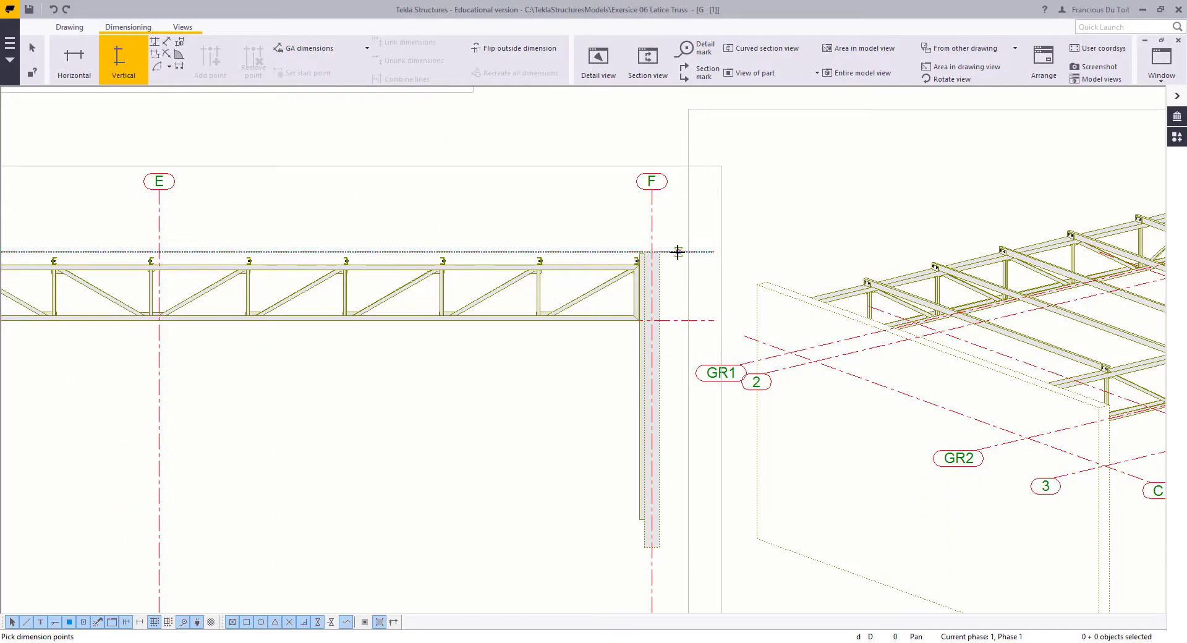
click(678, 251)
click(640, 517)
scroll(683, 314, up, 2)
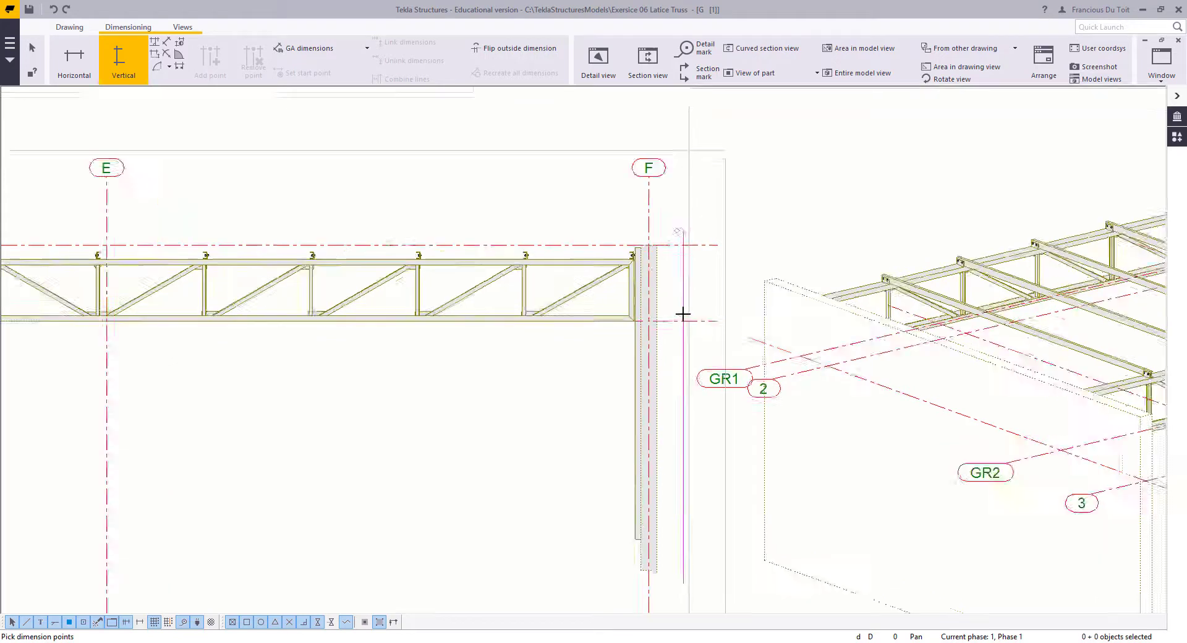
click(676, 322)
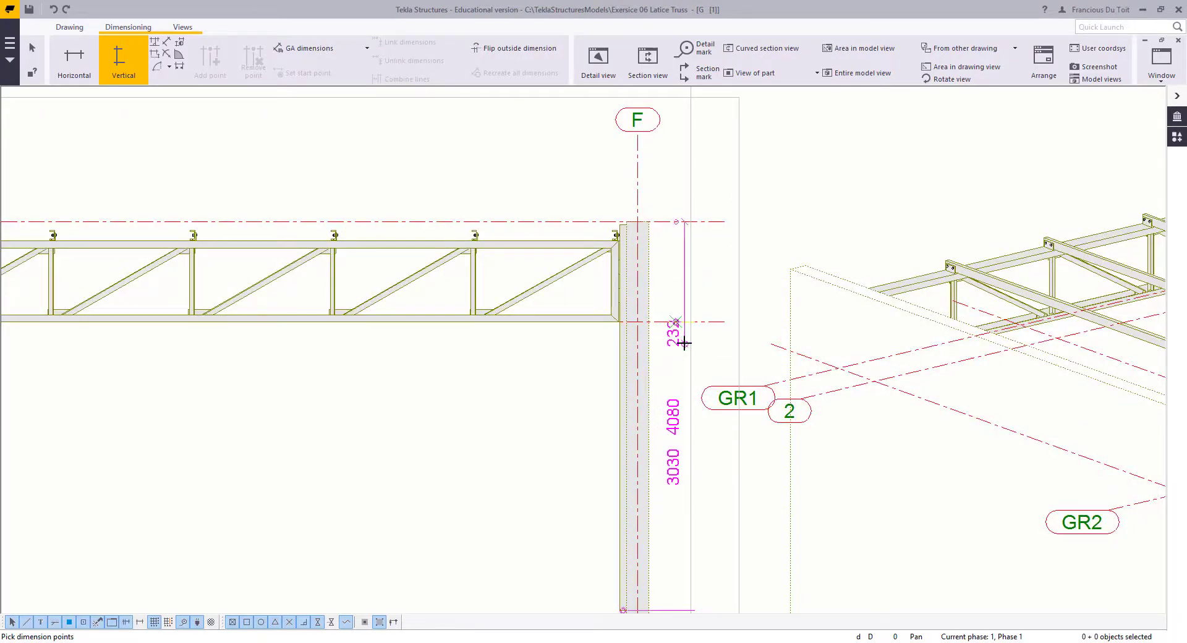
key(Escape)
scroll(458, 328, down, 5)
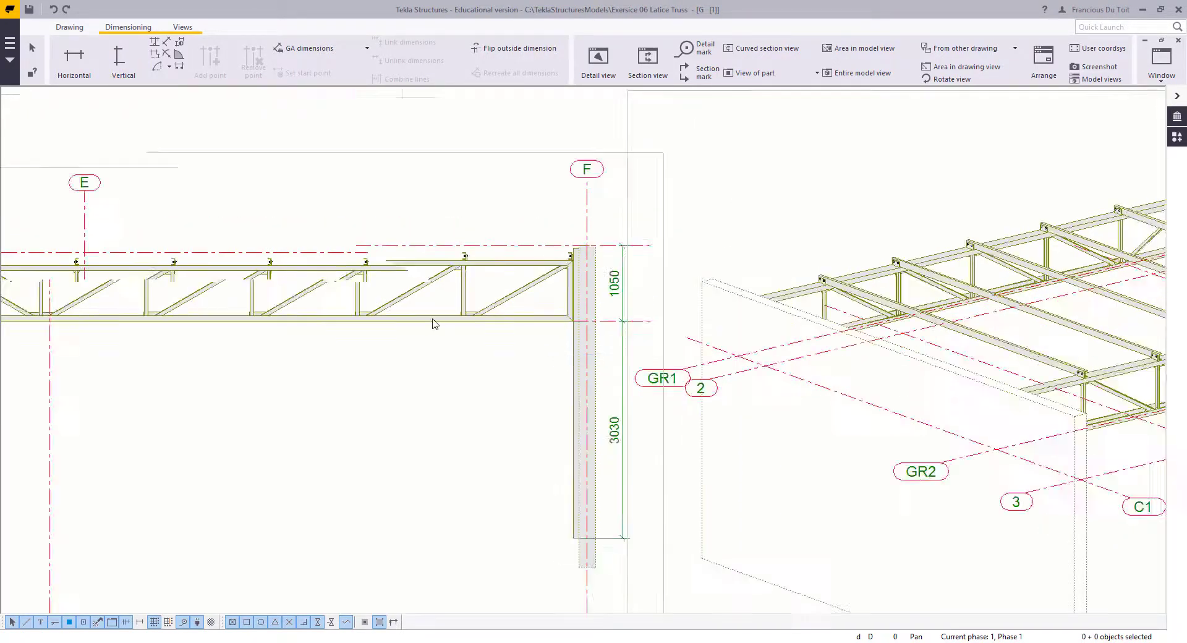
Step: Move the isometric view up on the sheet, clear of the title block
middle_drag(409, 384, 675, 376)
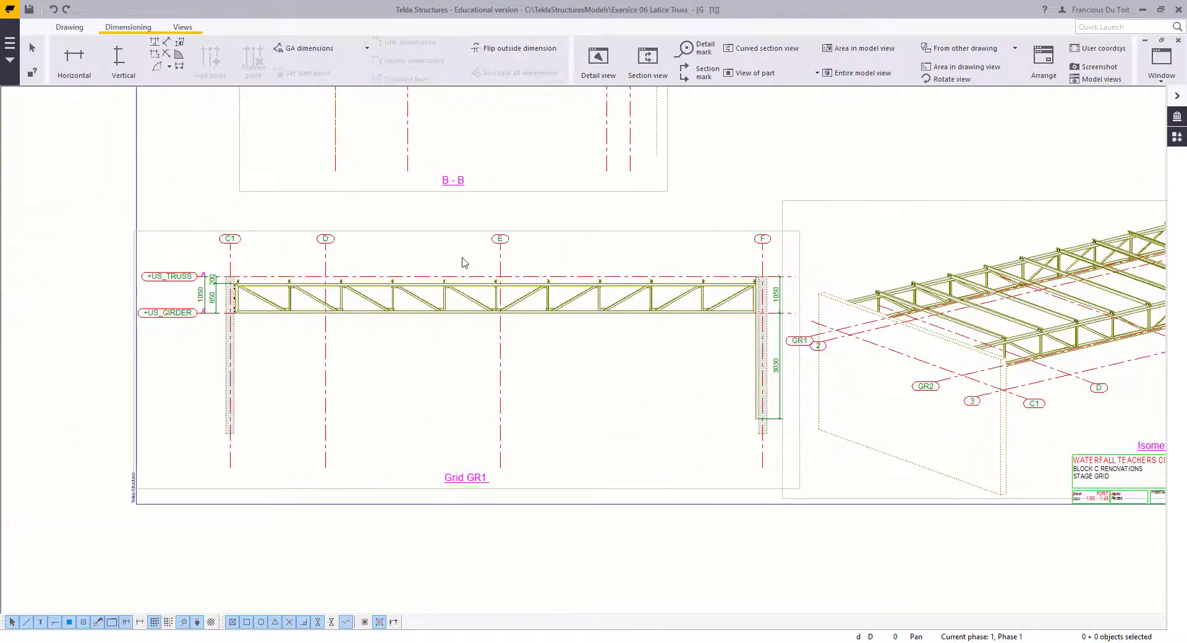
middle_drag(657, 292, 408, 299)
scroll(631, 341, up, 2)
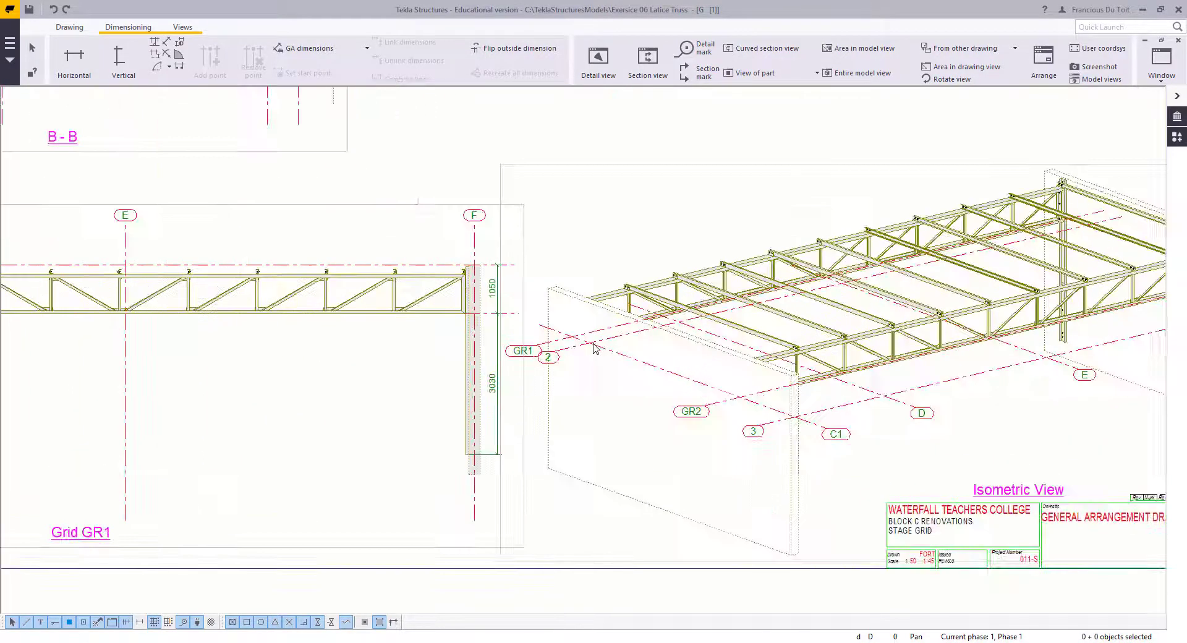
click(594, 344)
middle_drag(609, 355, 432, 369)
scroll(522, 354, down, 3)
middle_drag(522, 355, 482, 363)
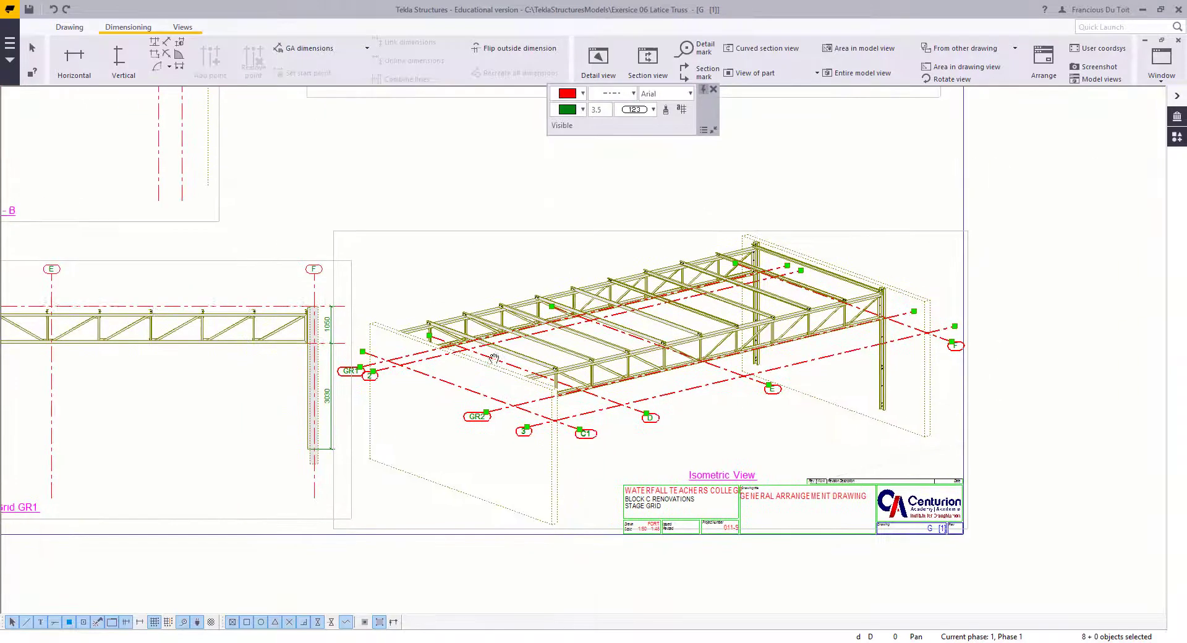
scroll(803, 304, up, 2)
scroll(817, 314, down, 2)
click(682, 234)
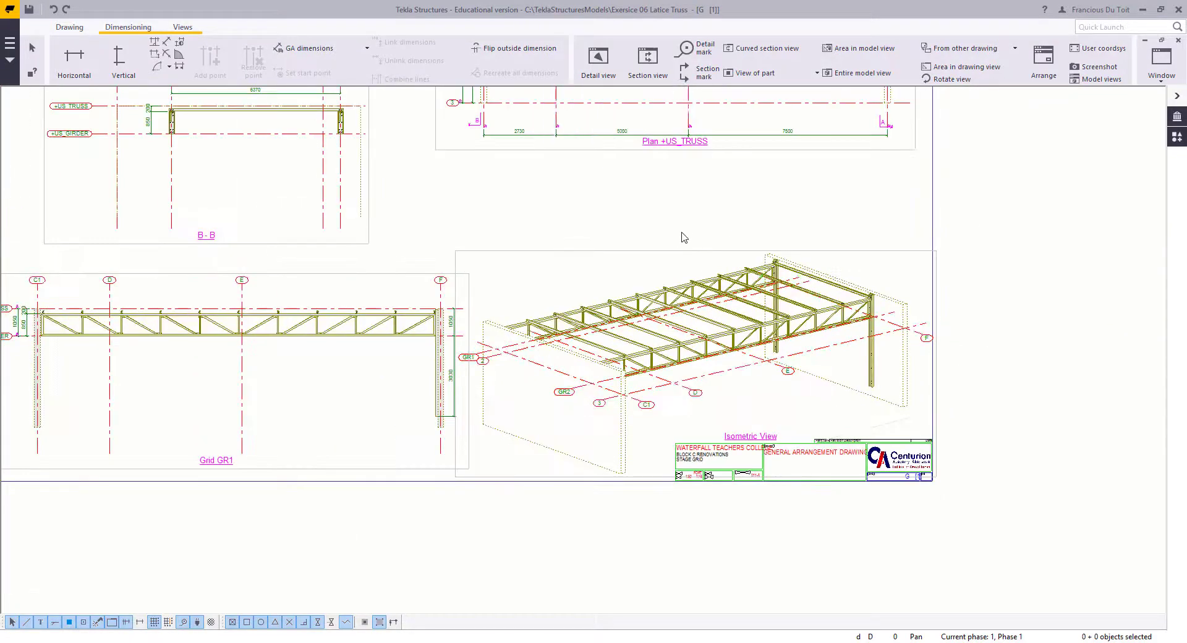
click(680, 253)
drag(680, 253, 675, 175)
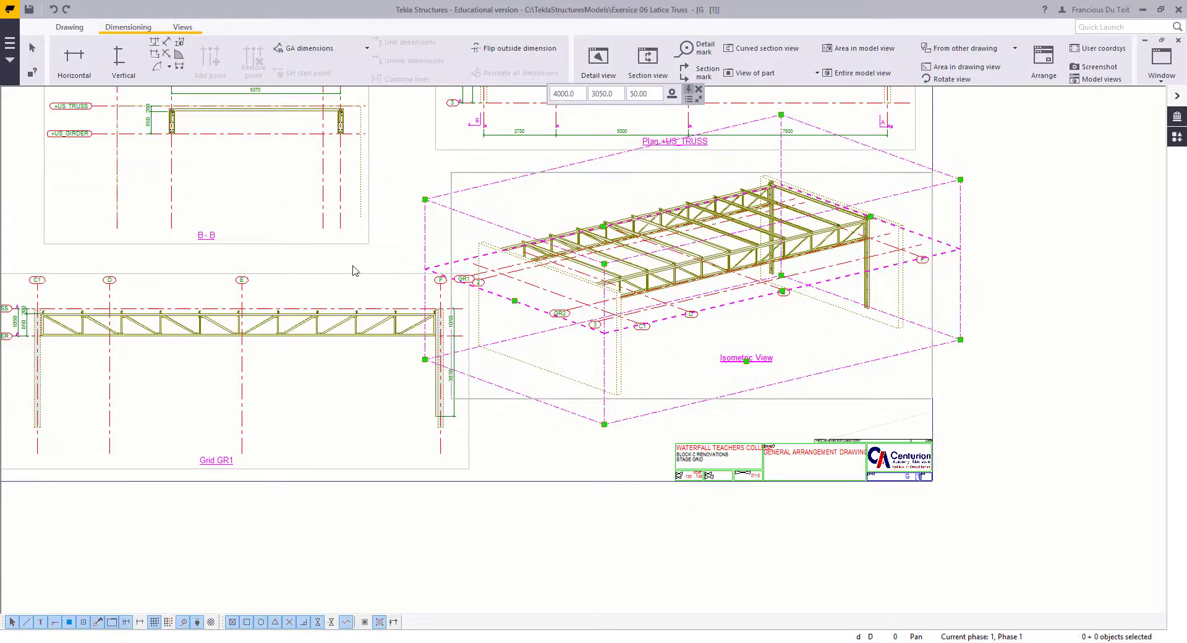
click(422, 231)
Step: Add an overall vertical dimension from +US_TRUSS to the steel post's bottom end, outside the chain at grid line F
scroll(435, 314, up, 5)
click(484, 316)
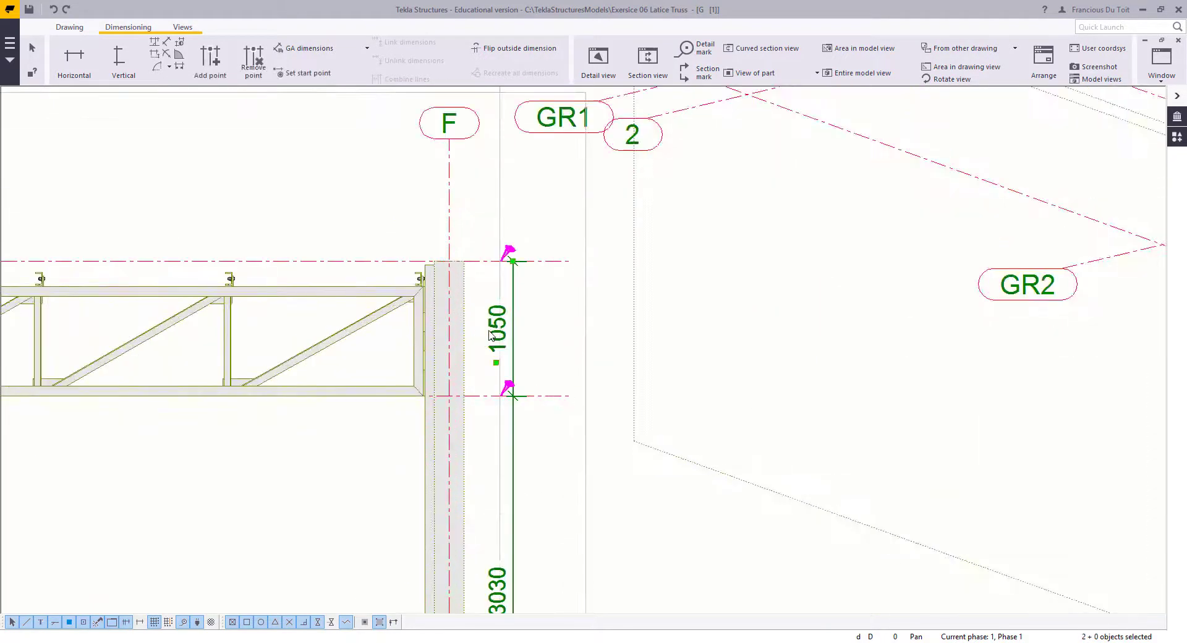
click(297, 182)
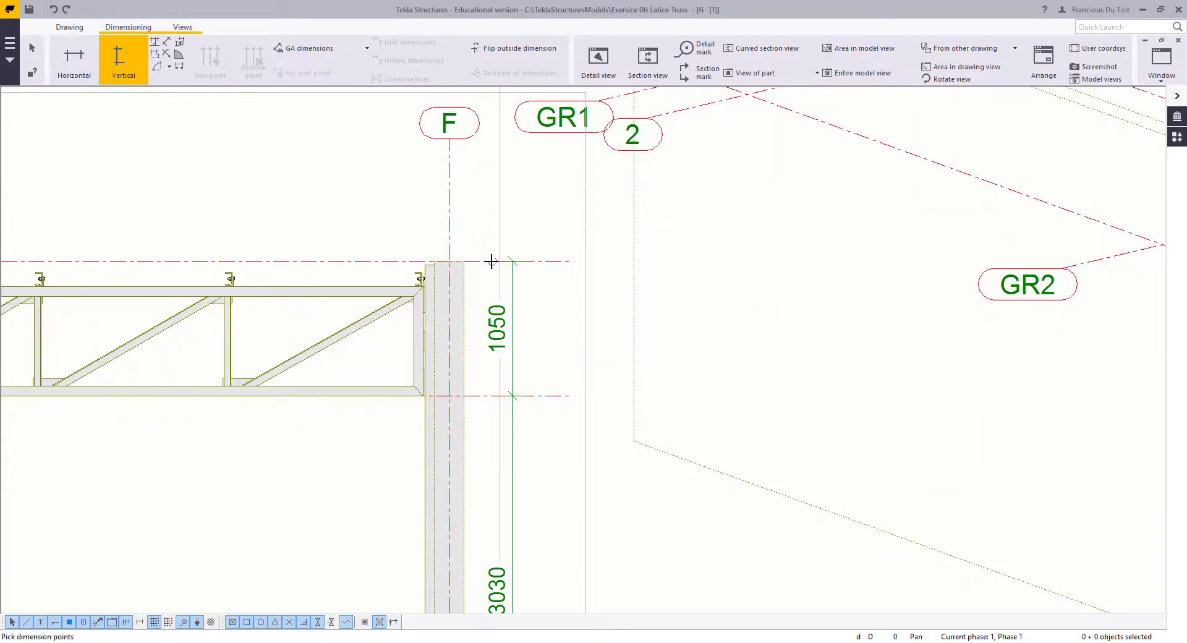
click(491, 262)
scroll(498, 394, down, 3)
scroll(465, 525, up, 3)
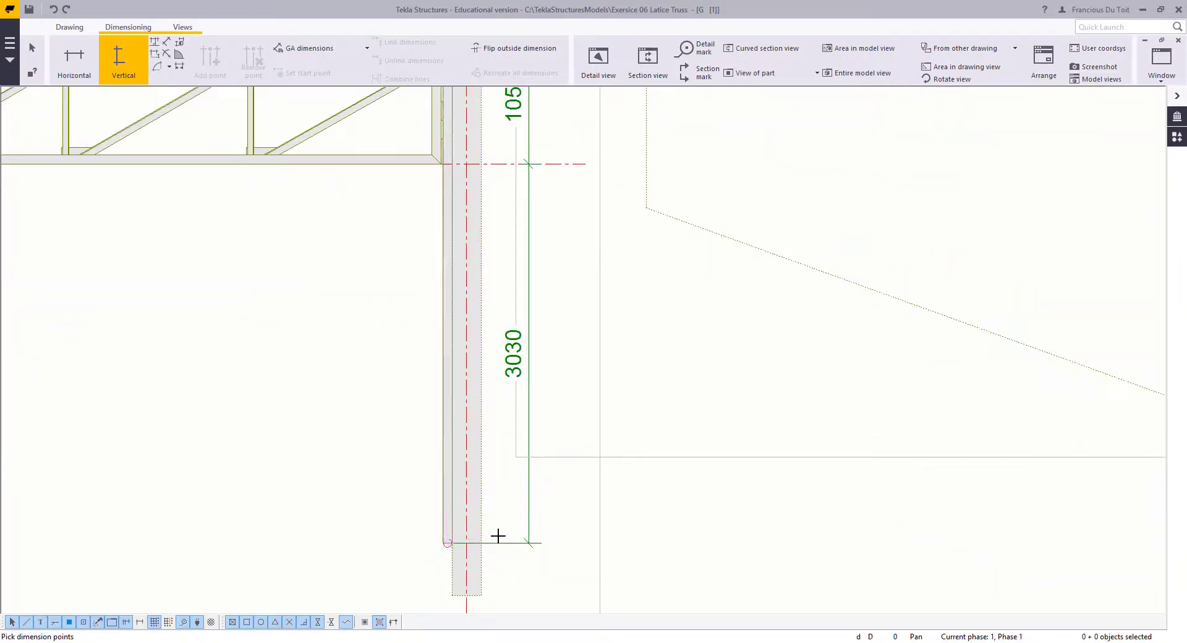
middle_click(660, 516)
right_click(542, 396)
click(566, 407)
scroll(623, 392, down, 2)
Step: Pull the overall dimension closer to grid line F and shift the two-part chain slightly outward for even spacing
click(637, 334)
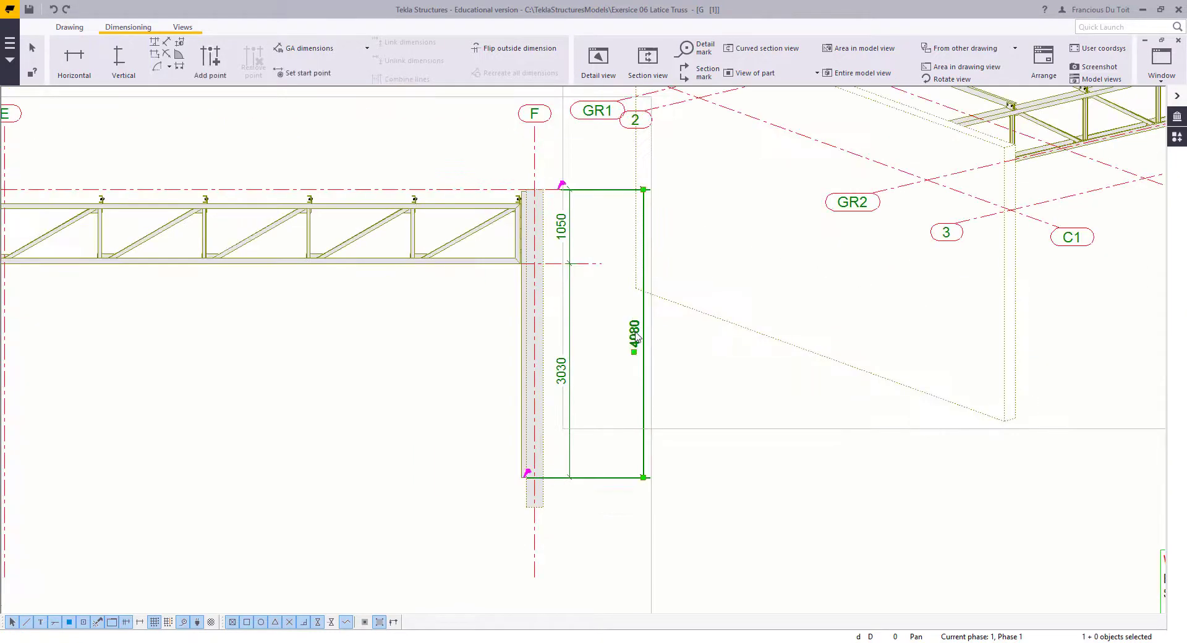
drag(636, 338, 600, 362)
scroll(553, 366, up, 2)
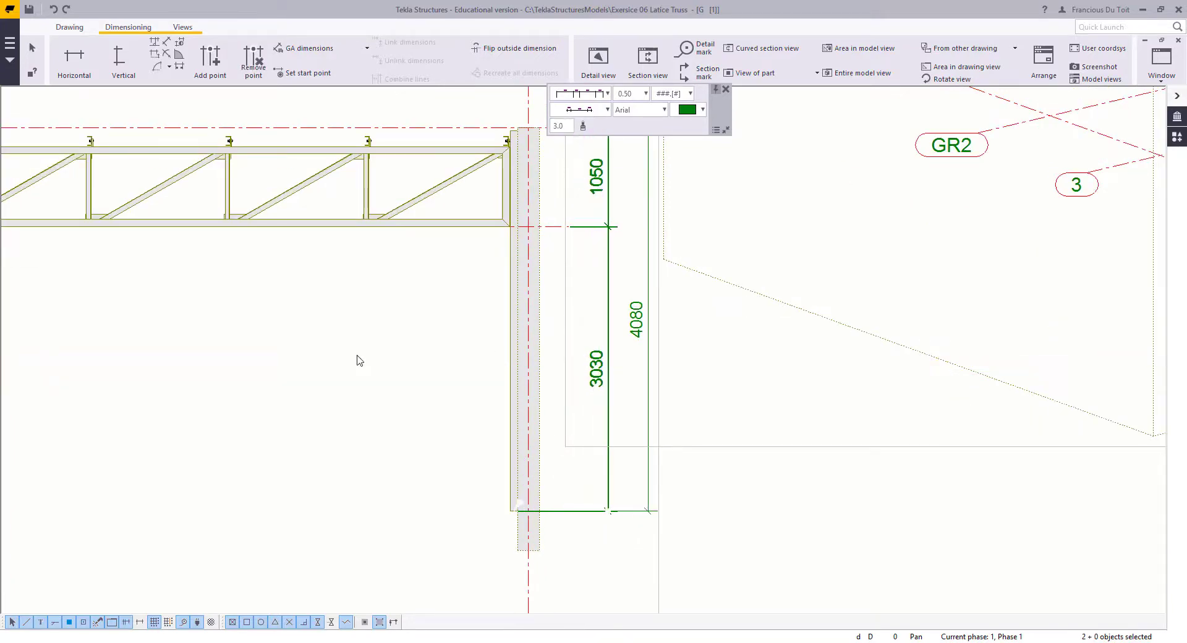
click(358, 359)
Step: Add a horizontal dimension chain above the Grid GR1 truss from grid line F through every purlin to the one nearest C1
scroll(459, 398, down, 2)
mouse_move(458, 398)
middle_down()
mouse_move(418, 377)
mouse_move(577, 374)
middle_up()
scroll(577, 374, down, 2)
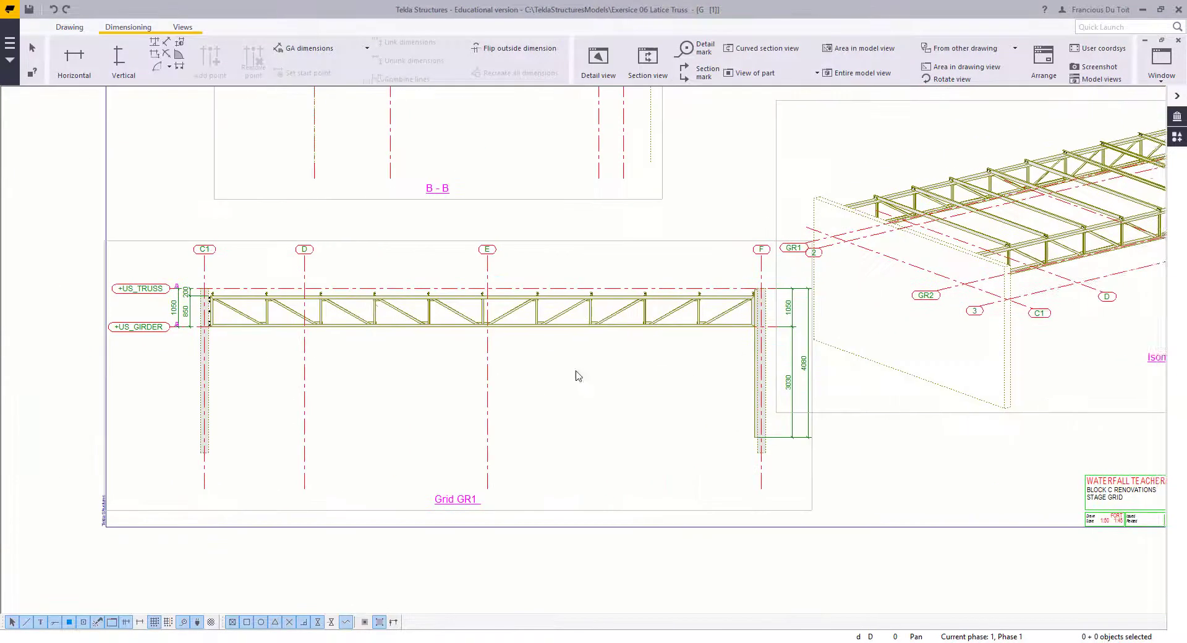
scroll(165, 214, up, 2)
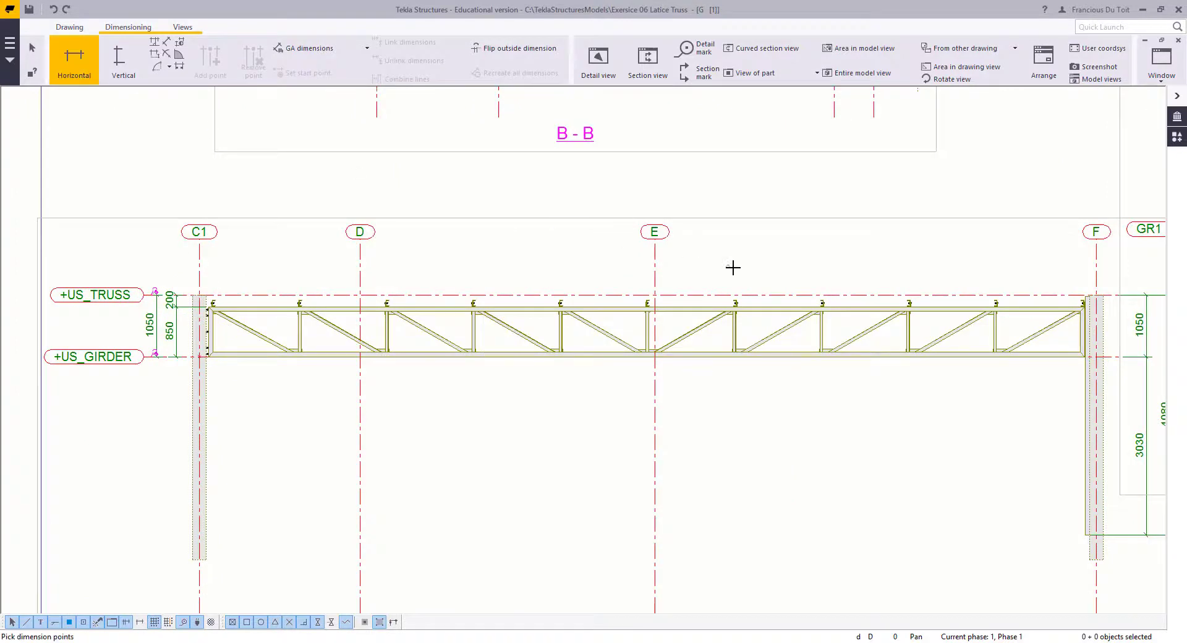
middle_drag(732, 267, 835, 297)
scroll(870, 323, up, 4)
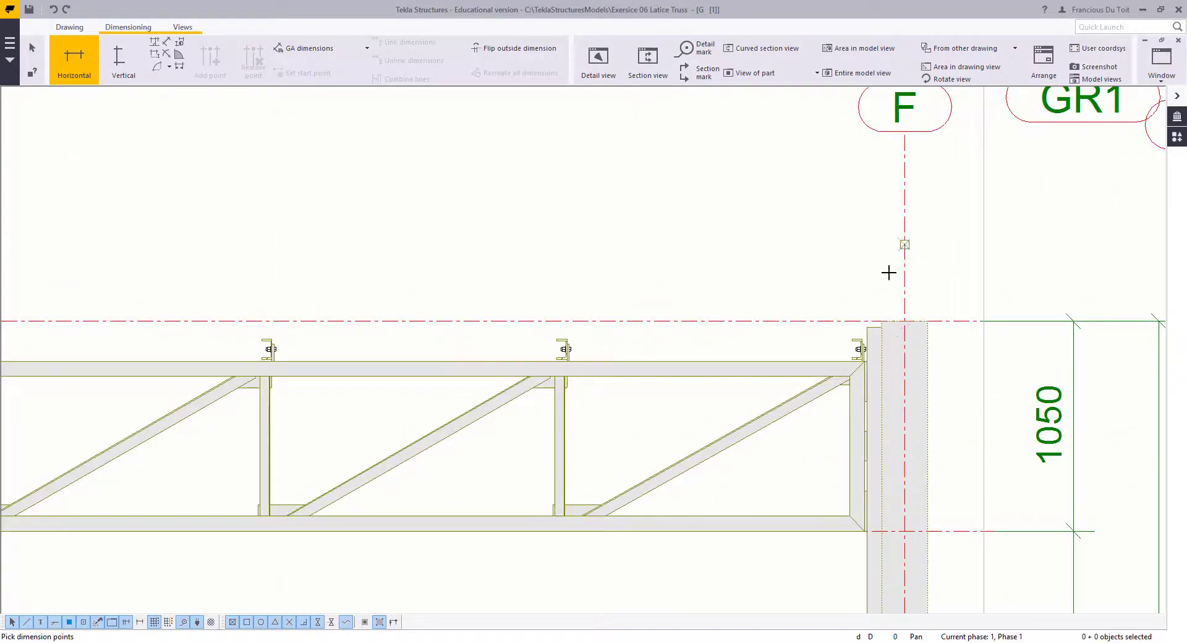
click(890, 272)
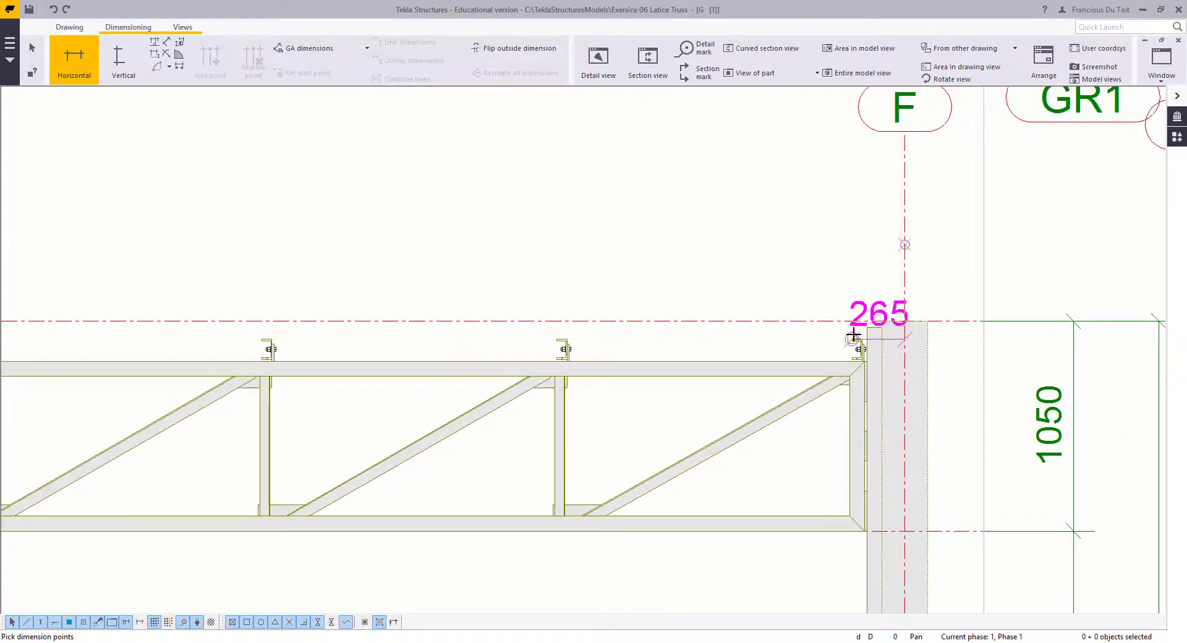
click(562, 336)
middle_drag(413, 291, 608, 281)
scroll(453, 328, up, 2)
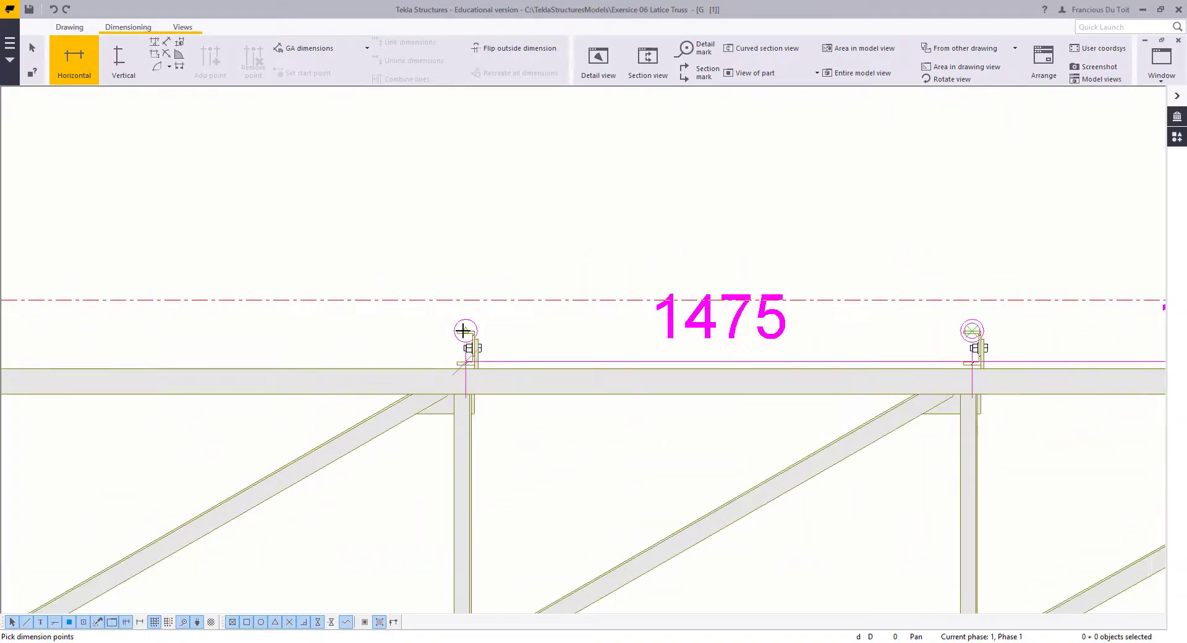
middle_drag(334, 328, 578, 271)
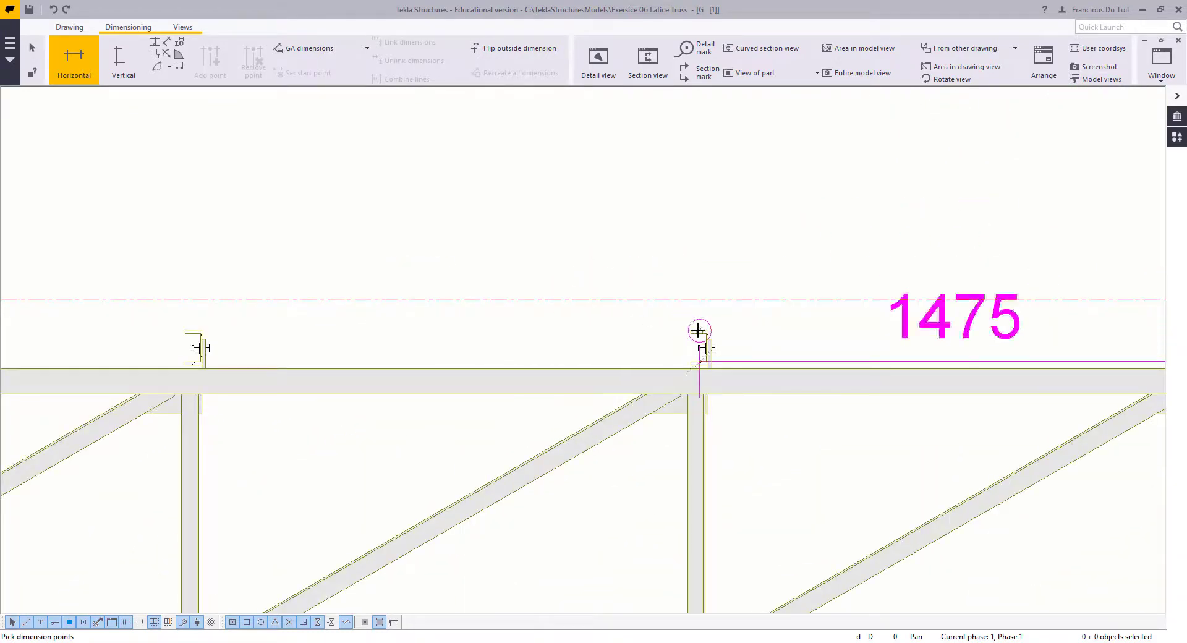
click(660, 326)
middle_drag(202, 296, 718, 283)
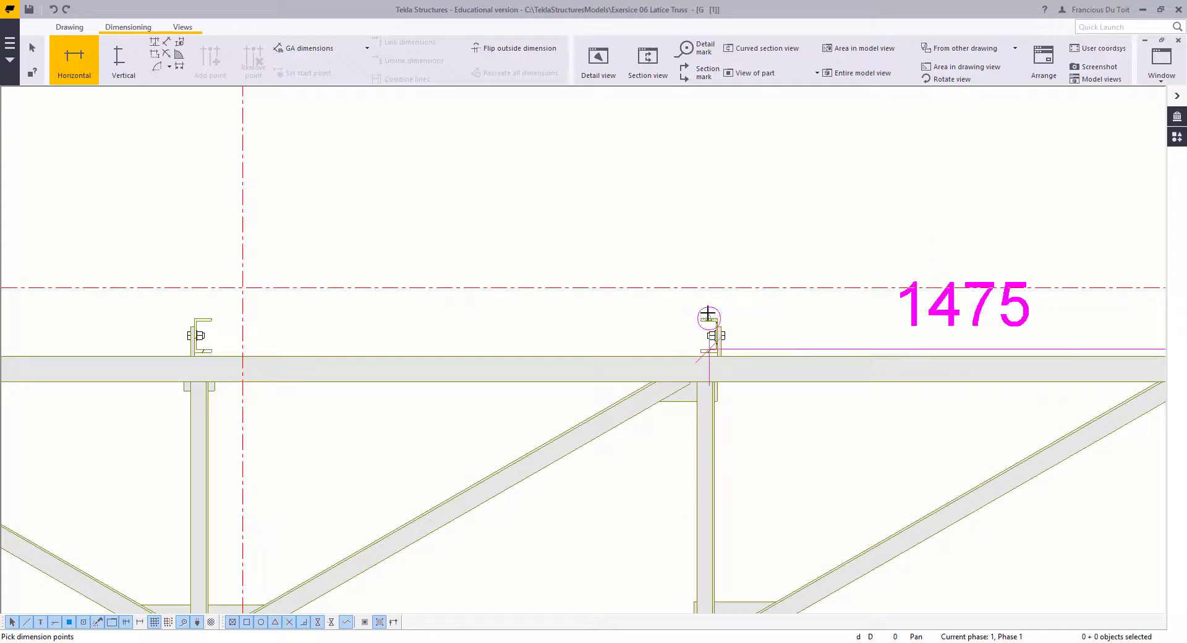
click(678, 316)
middle_drag(209, 287, 641, 339)
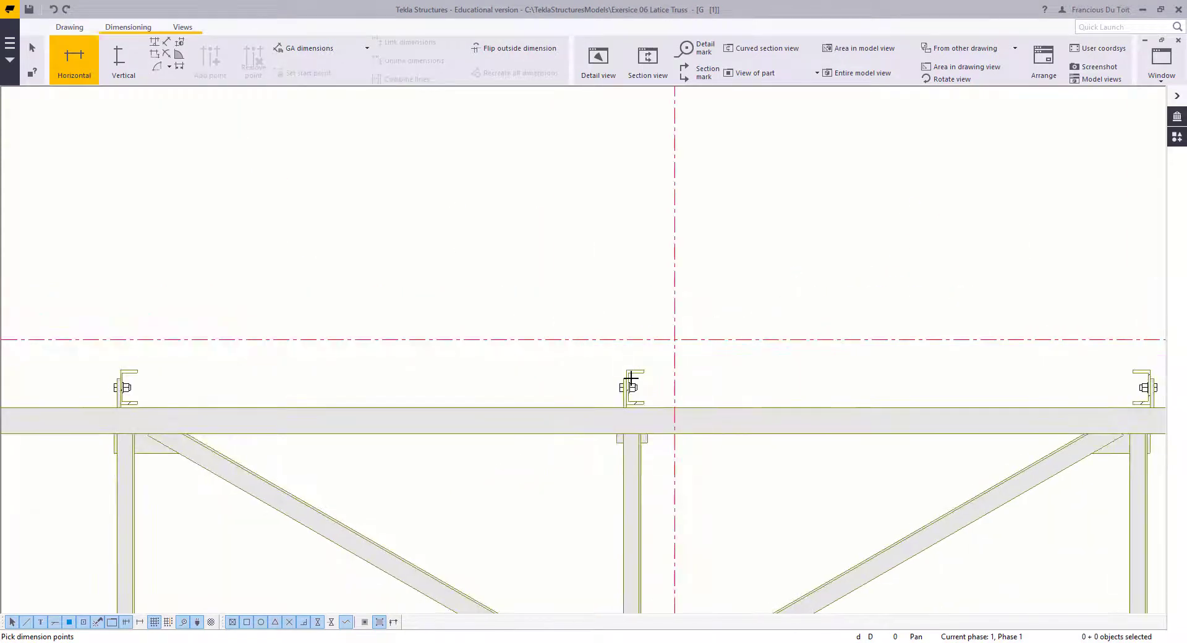
click(640, 370)
middle_drag(396, 341, 811, 273)
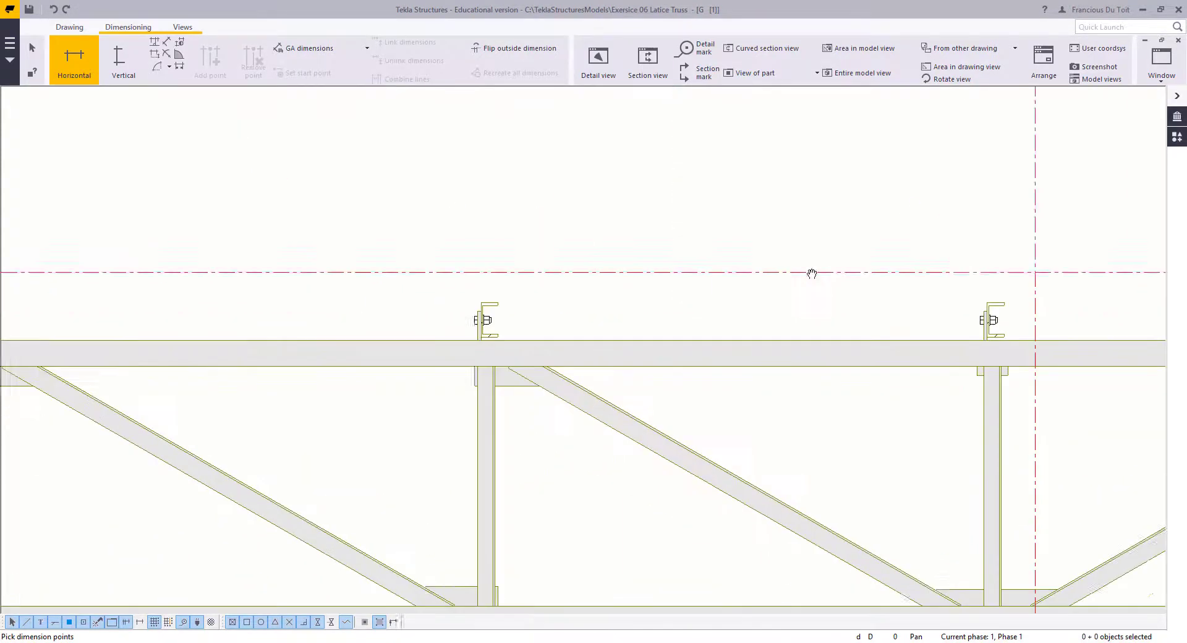
click(550, 302)
middle_drag(377, 273, 822, 272)
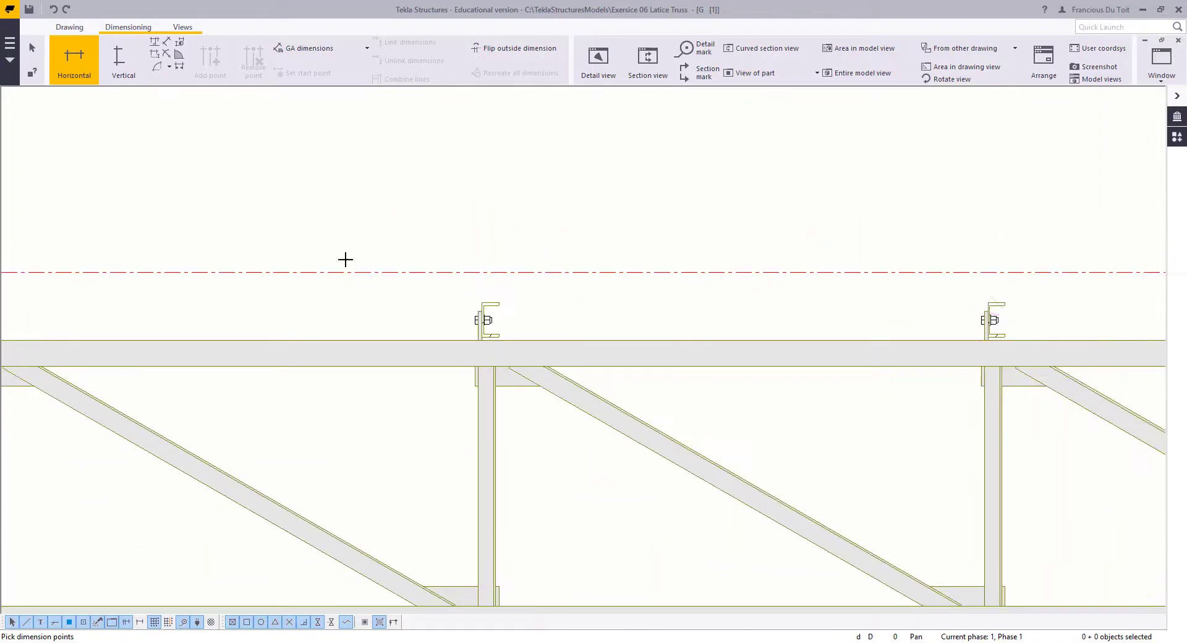
click(491, 302)
click(491, 300)
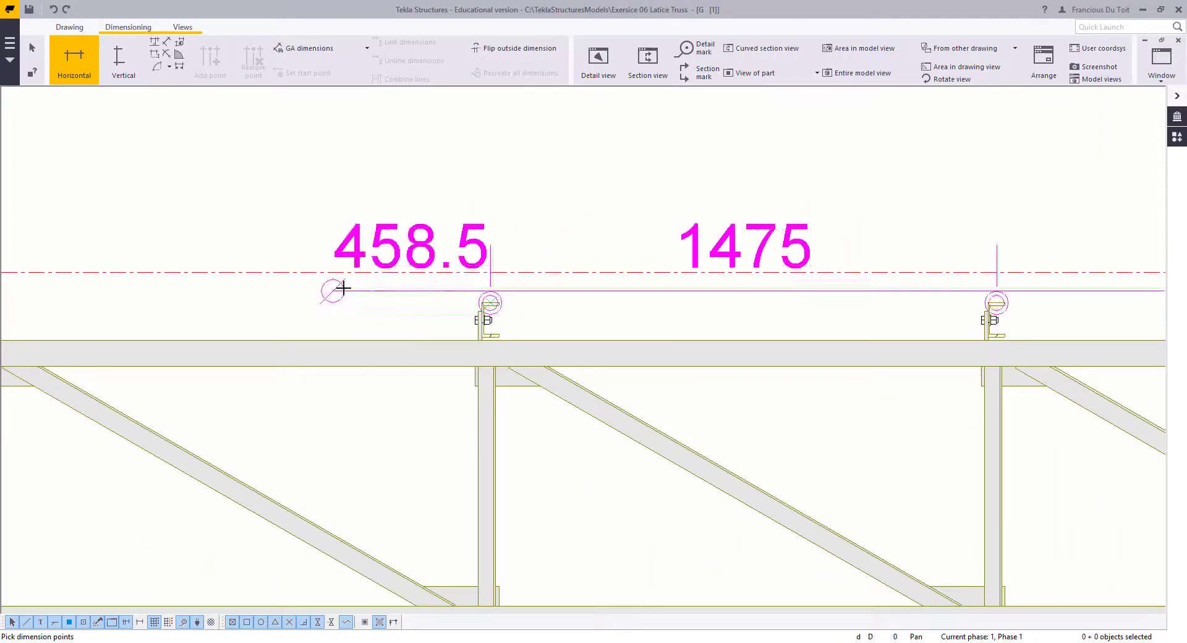
middle_drag(335, 289, 804, 288)
click(449, 301)
middle_drag(272, 266, 852, 260)
click(523, 288)
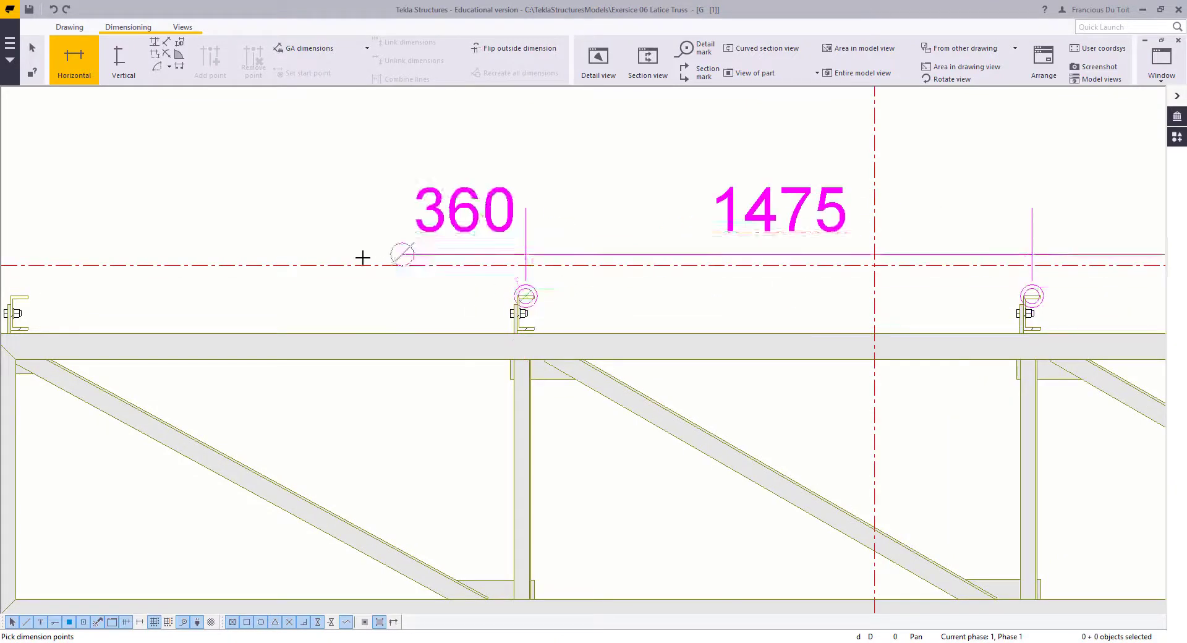
middle_drag(360, 256, 802, 242)
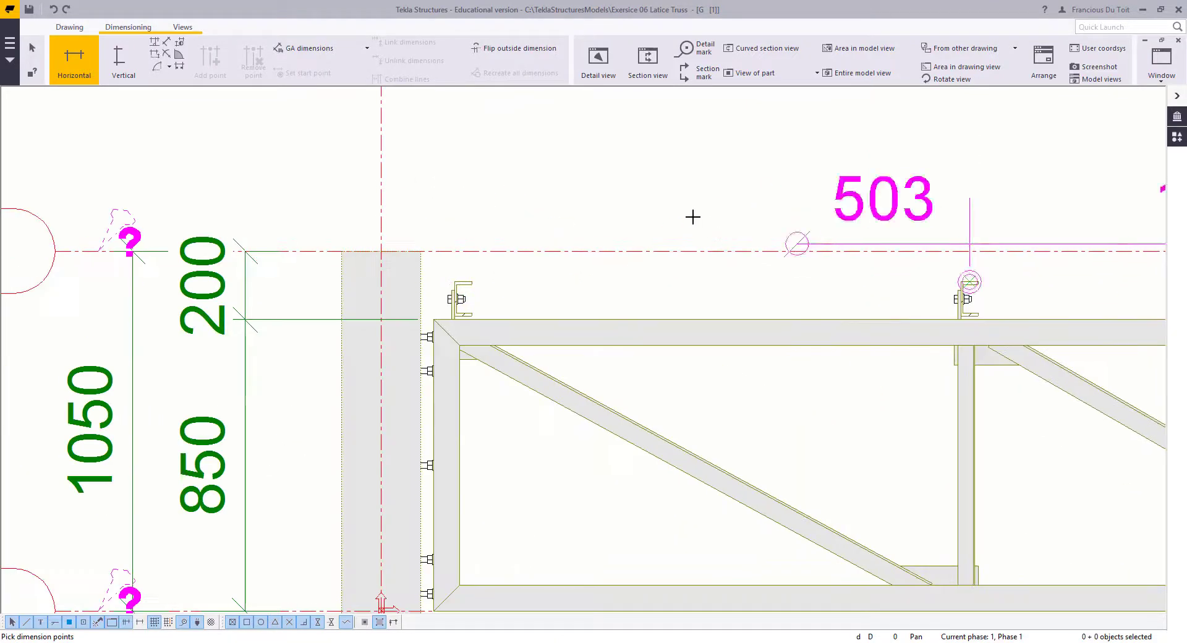
click(462, 279)
scroll(272, 315, down, 3)
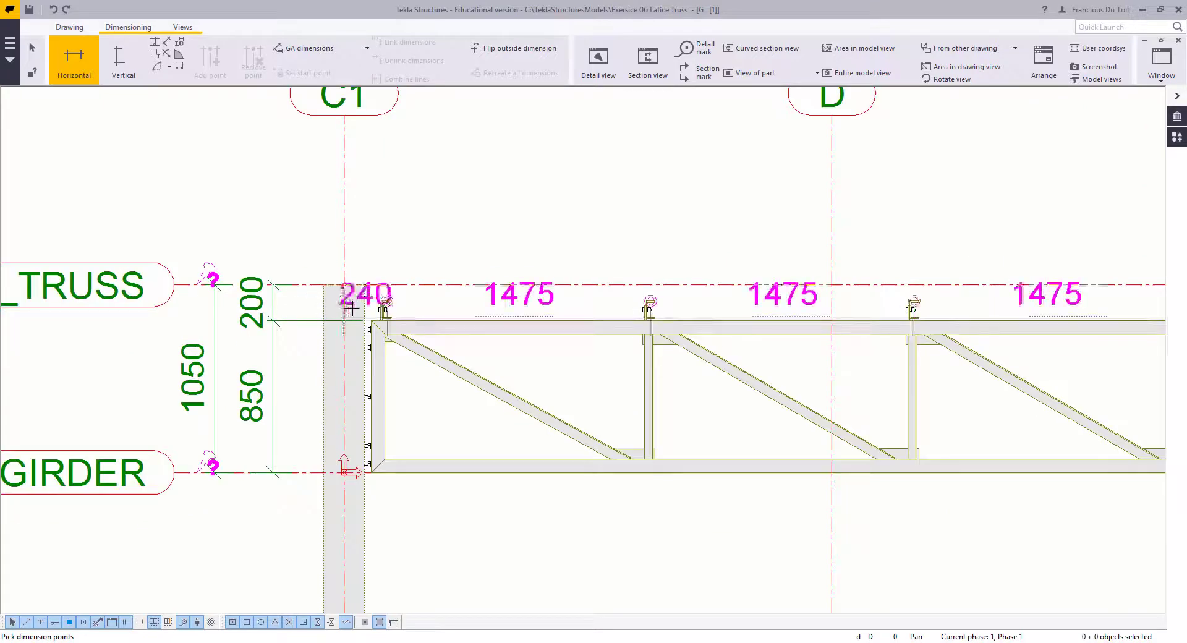
middle_click(445, 203)
Step: Move the purlin dimension chain higher above the truss, closer to the grid labels
scroll(538, 235, down, 2)
middle_drag(724, 238, 183, 231)
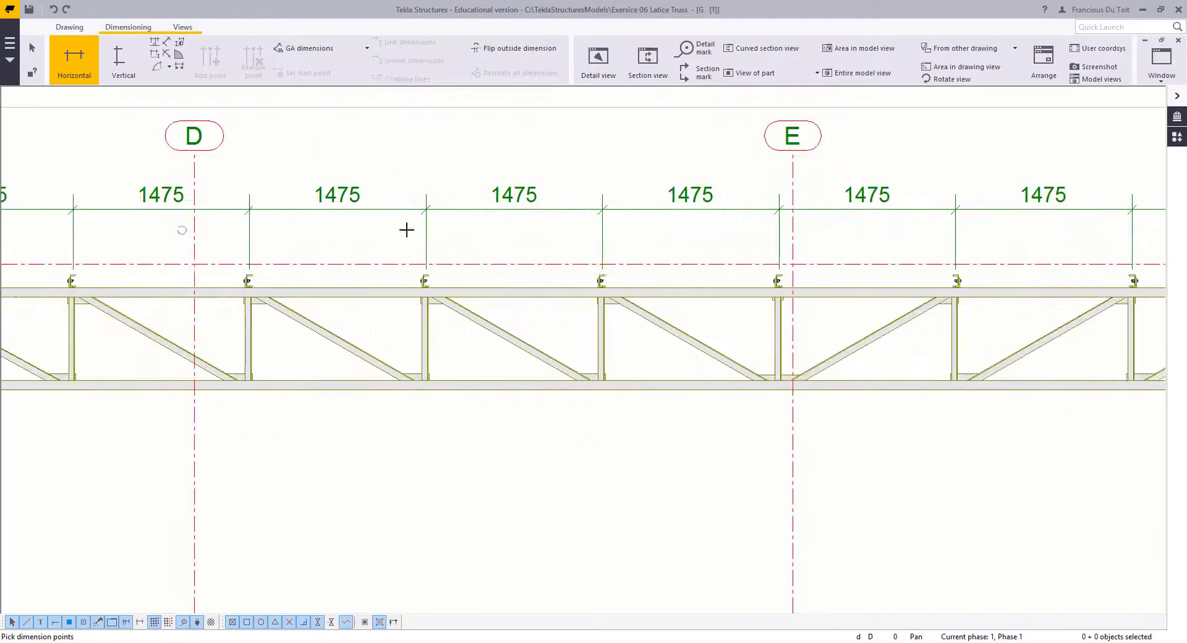
middle_drag(687, 227, 829, 243)
scroll(536, 223, down, 2)
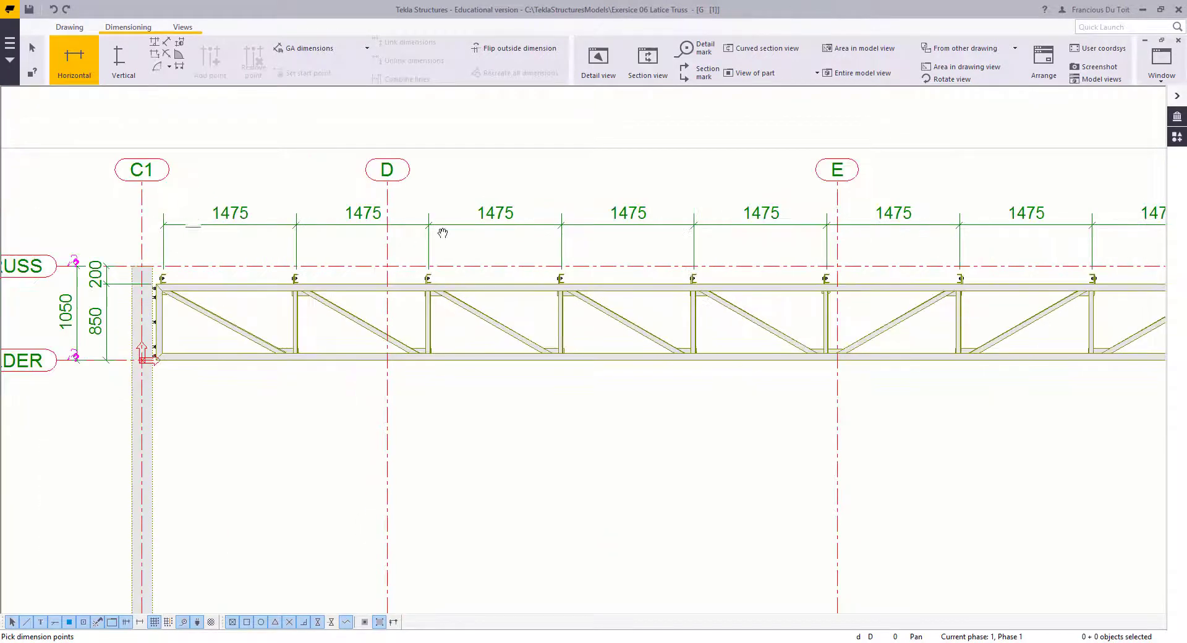
scroll(440, 258, up, 8)
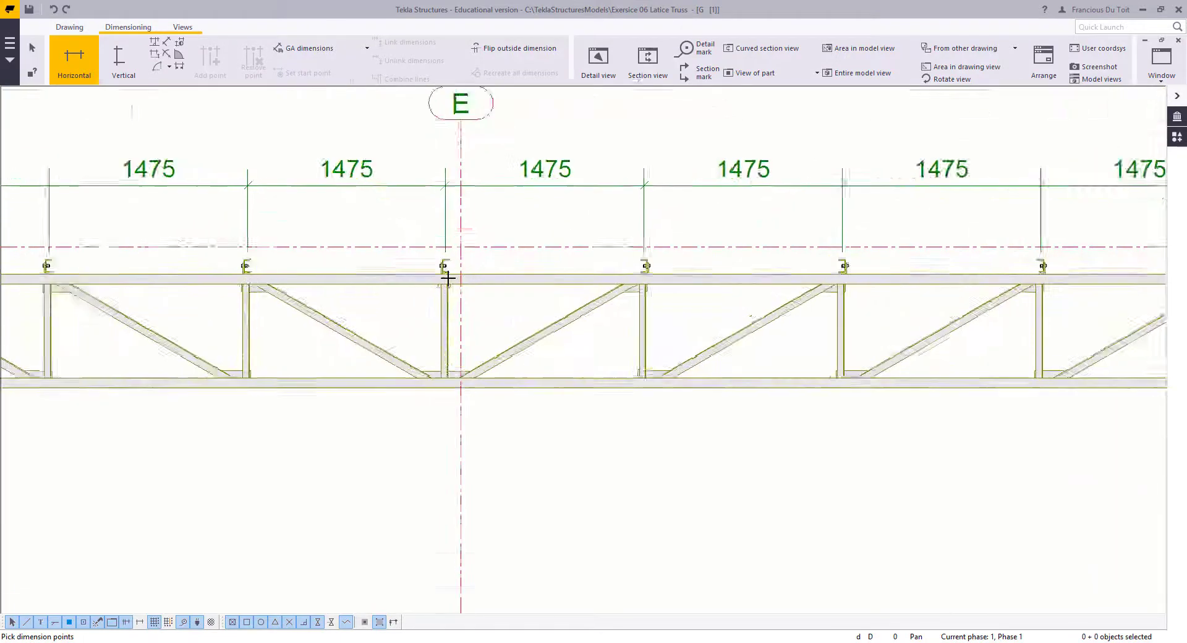
right_click(413, 323)
click(447, 331)
scroll(431, 334, down, 2)
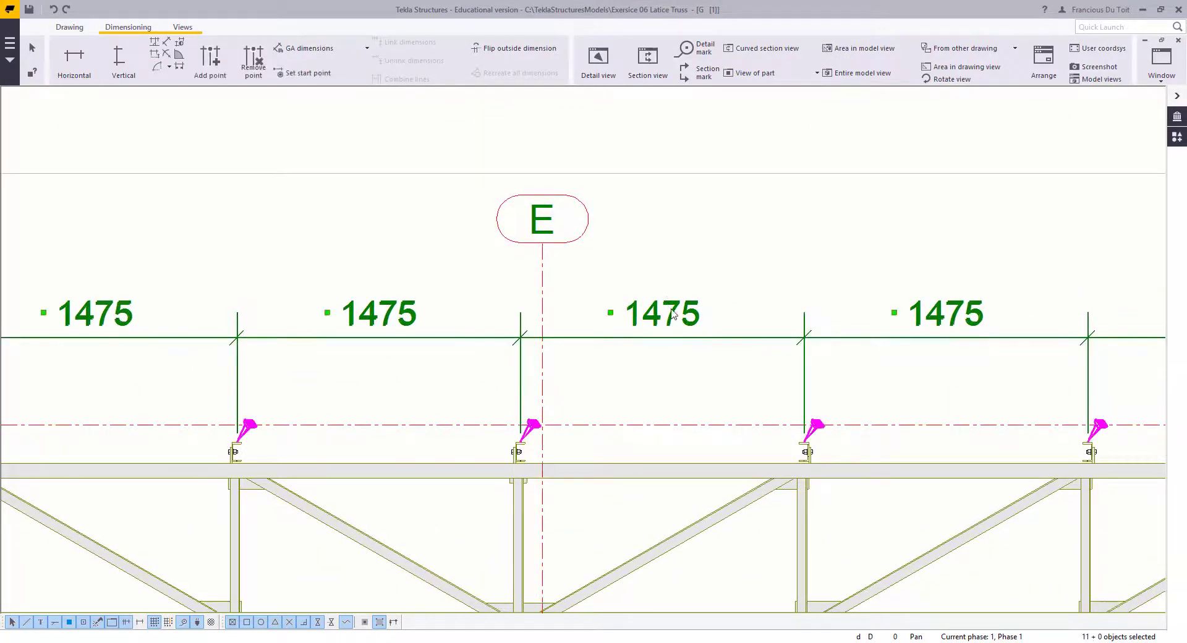
click(314, 210)
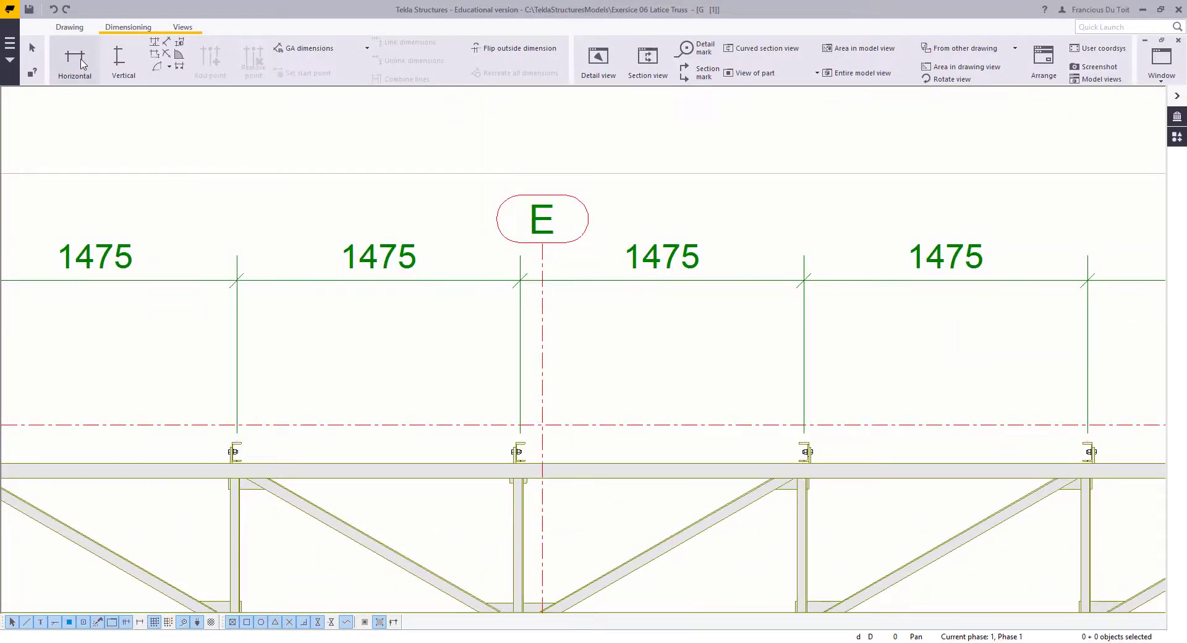
Step: Add a horizontal dimension above the Grid GR1 truss from the purlin nearest grid line E to grid line E
scroll(485, 302, up, 6)
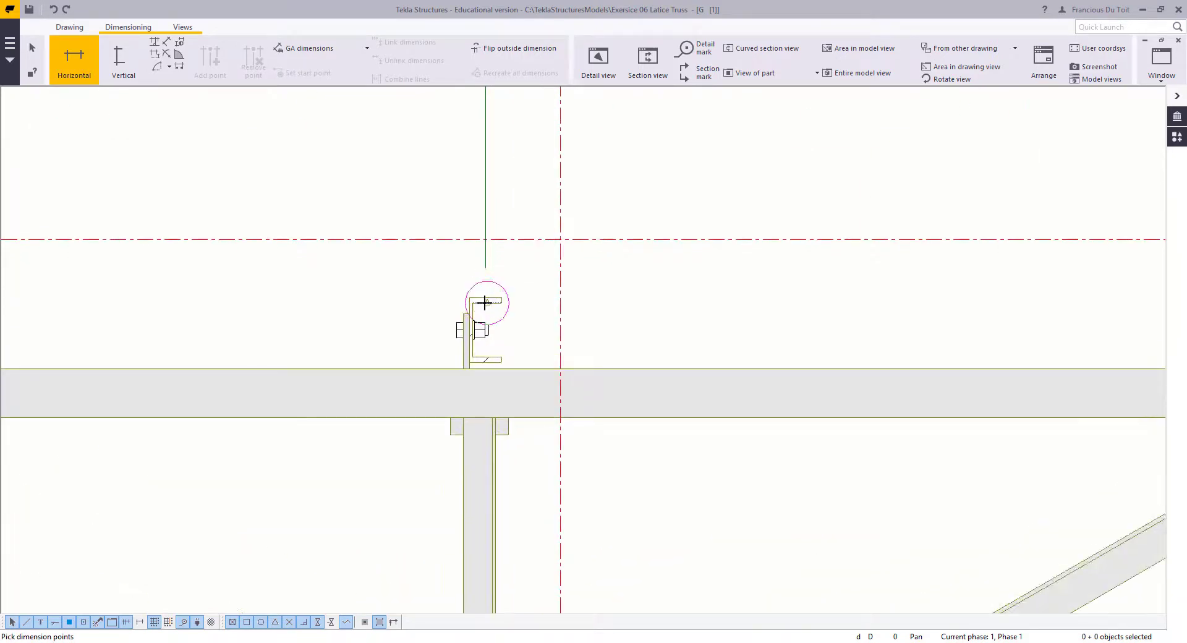
click(489, 298)
scroll(507, 402, down, 4)
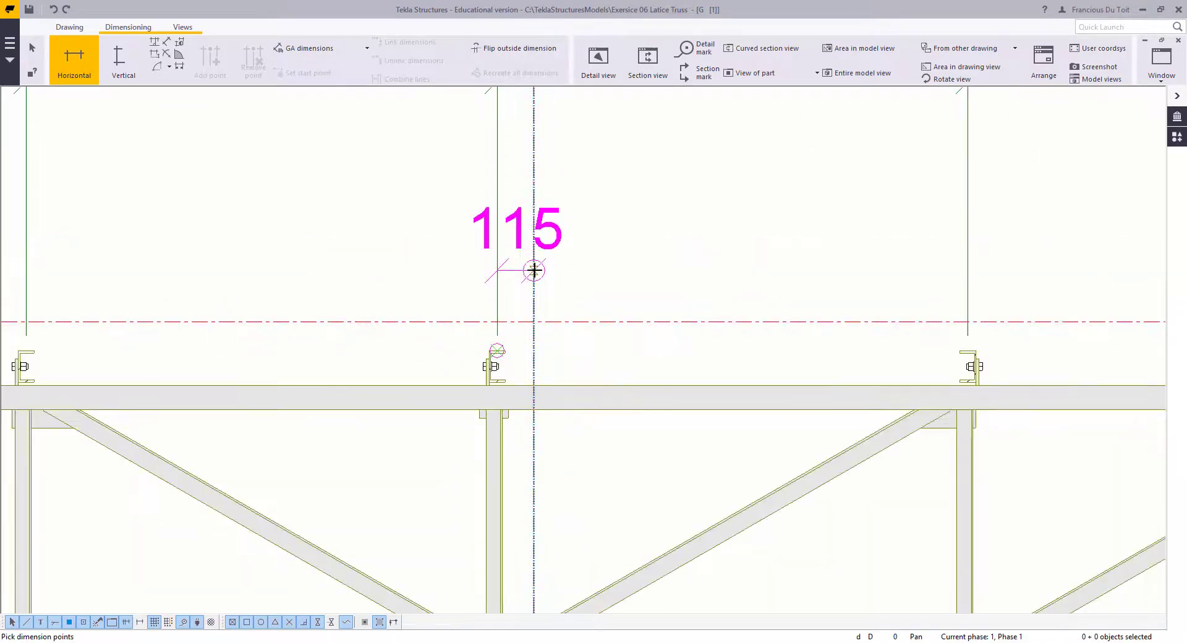
click(533, 271)
scroll(496, 433, down, 2)
Step: Add a horizontal dimension from the second purlin to the truss end at grid line C1, placed above the purlin chain
scroll(464, 313, down, 5)
middle_drag(891, 308, 142, 302)
scroll(565, 328, up, 1)
middle_drag(546, 332, 912, 327)
middle_drag(320, 336, 1015, 317)
middle_drag(216, 326, 1019, 322)
middle_drag(609, 293, 555, 331)
scroll(785, 378, up, 6)
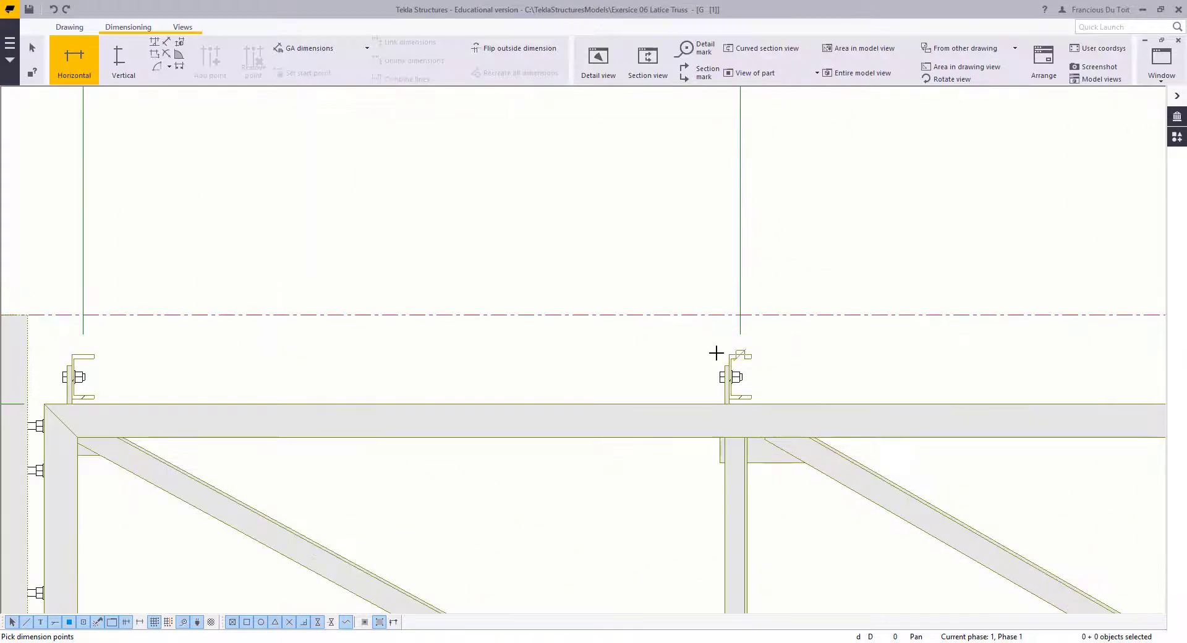
click(718, 353)
middle_drag(277, 334, 413, 334)
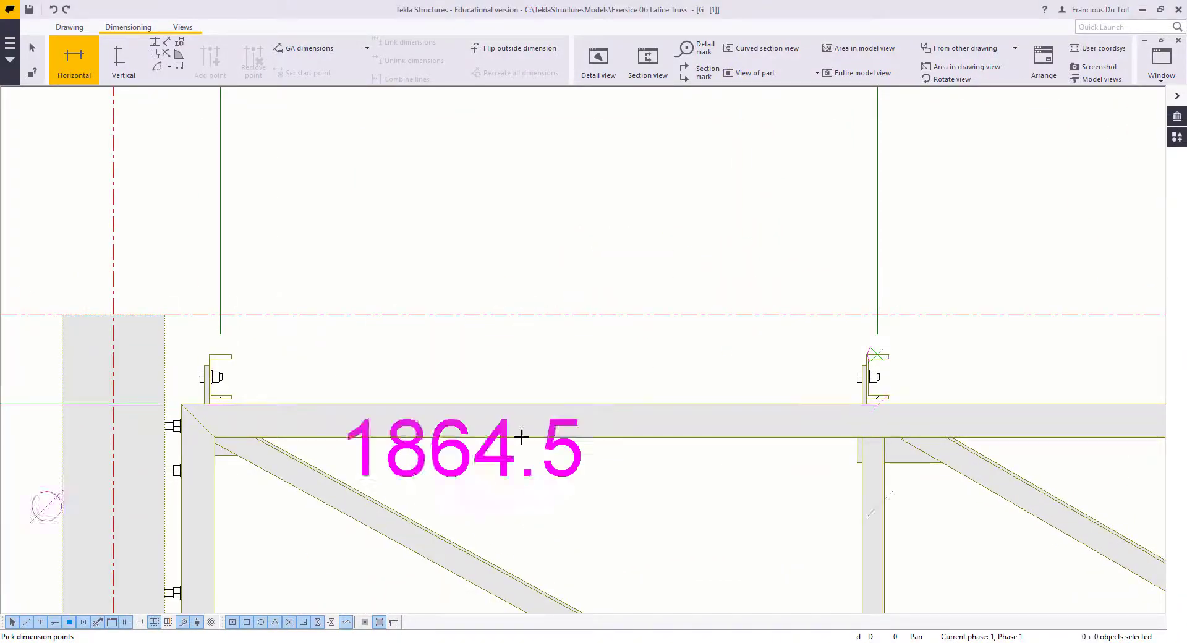
scroll(439, 349, up, 1)
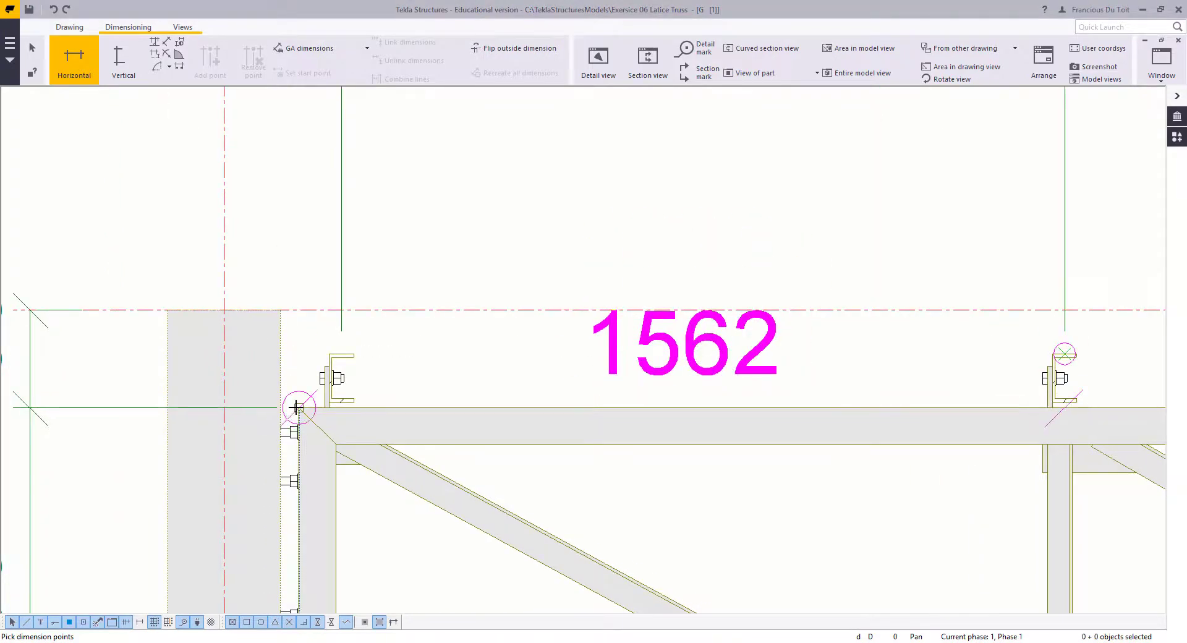
click(298, 408)
scroll(374, 530, down, 4)
click(477, 299)
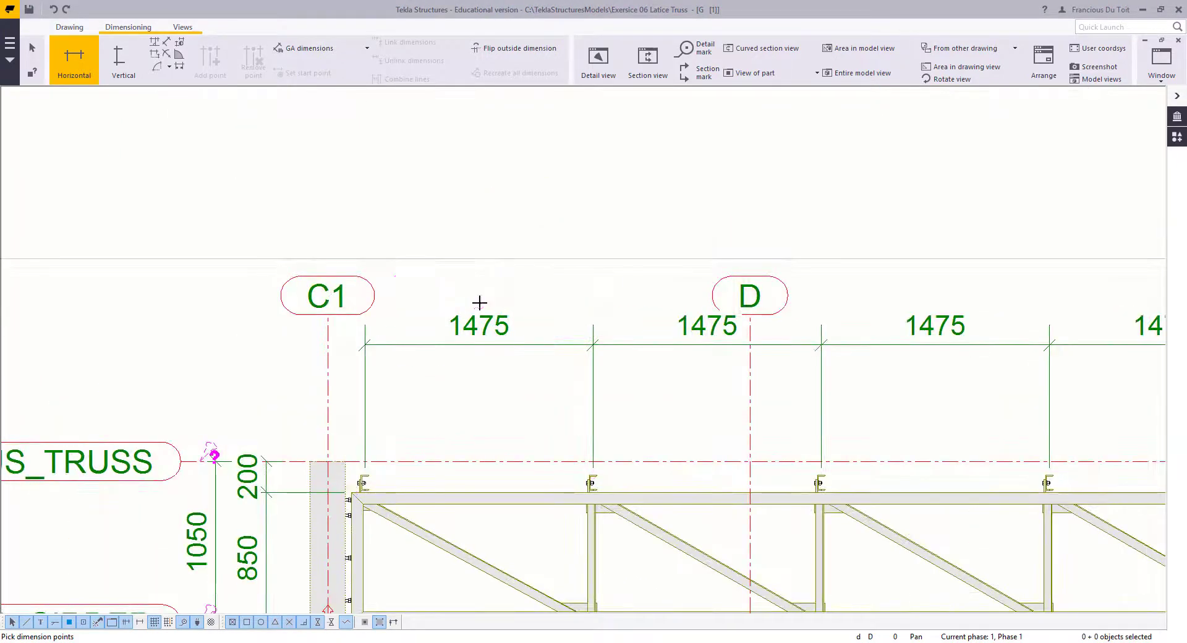
right_click(466, 233)
click(495, 241)
drag(622, 376, 524, 312)
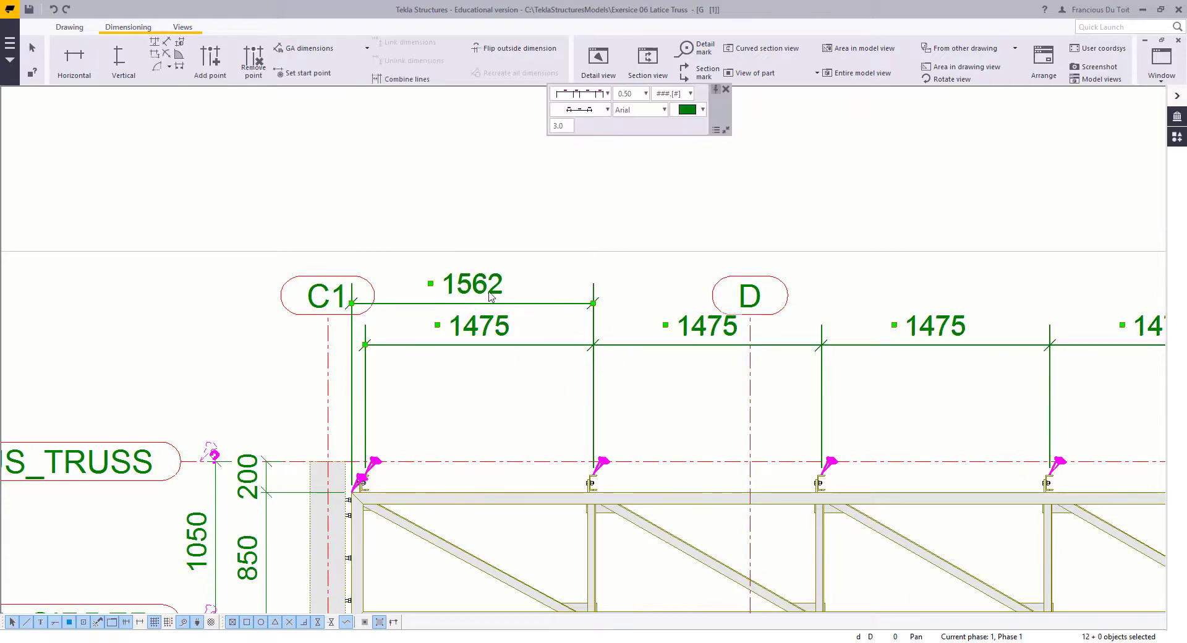
Step: Move the short dimension at grid line E lower, clear of the purlin dimension chain
scroll(282, 324, down, 3)
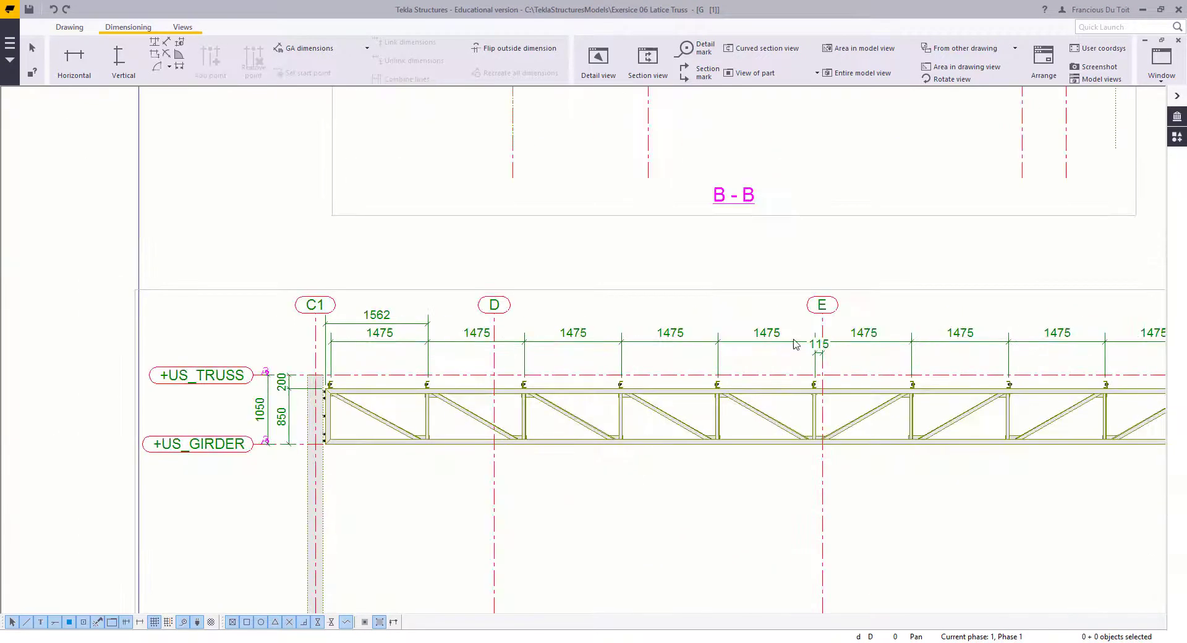
middle_drag(792, 338, 697, 330)
scroll(689, 346, up, 3)
click(675, 351)
scroll(681, 371, down, 2)
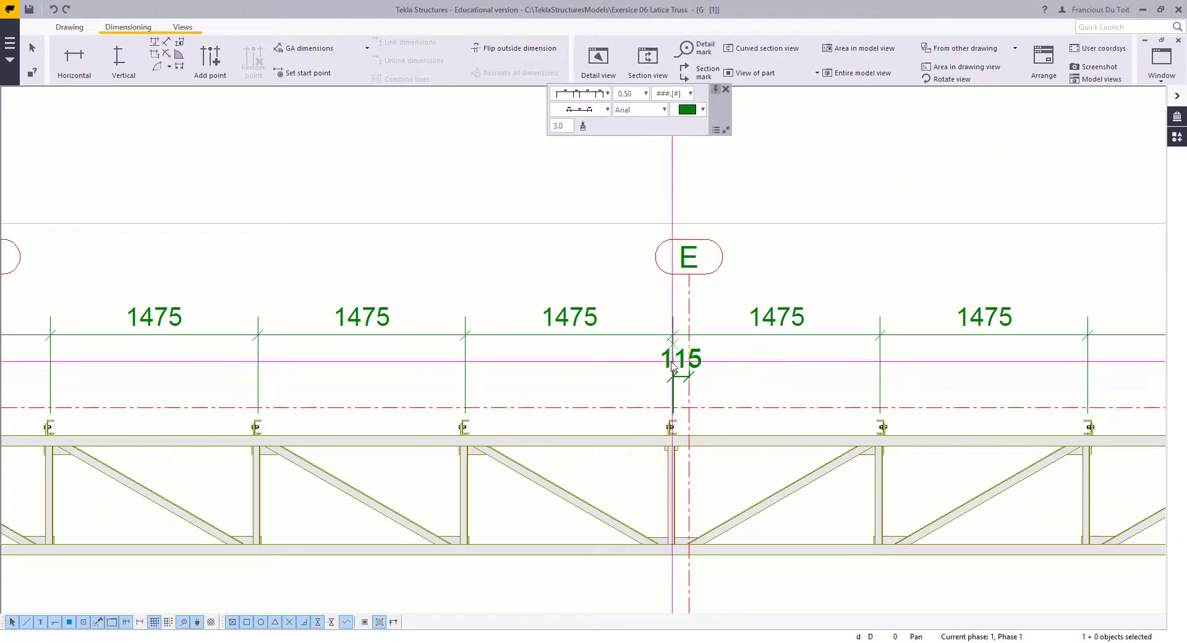
click(408, 373)
Step: Open the properties of the dimension from the truss end at C1 to the second purlin
scroll(169, 371, down, 2)
middle_drag(170, 371, 728, 356)
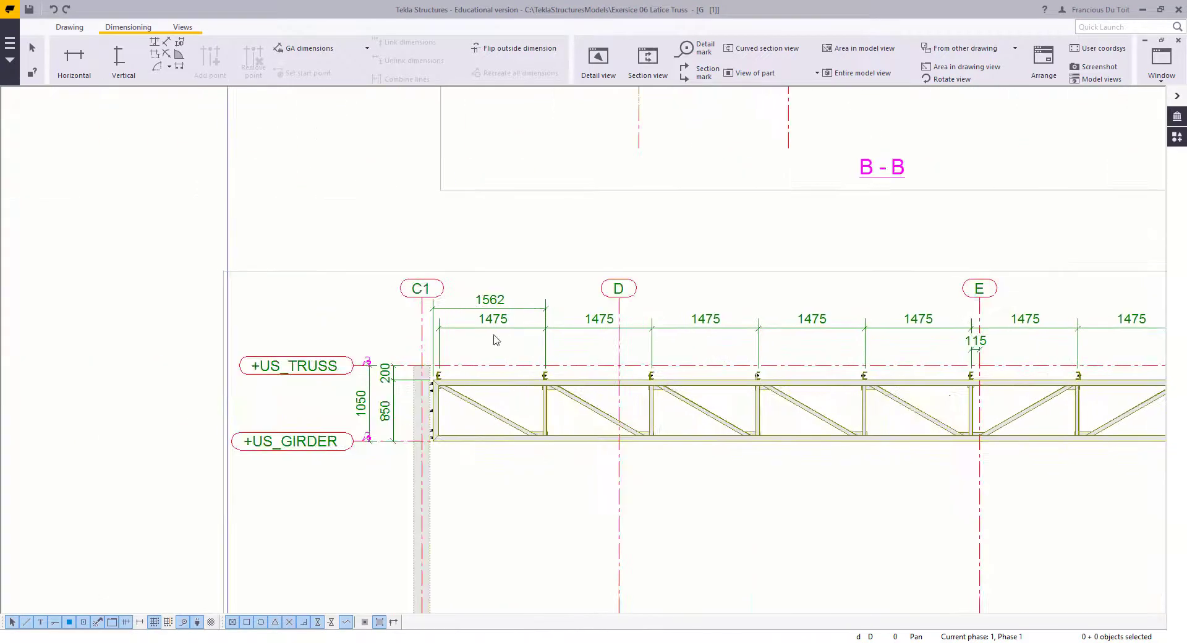
scroll(464, 297, up, 3)
click(537, 298)
double_click(537, 297)
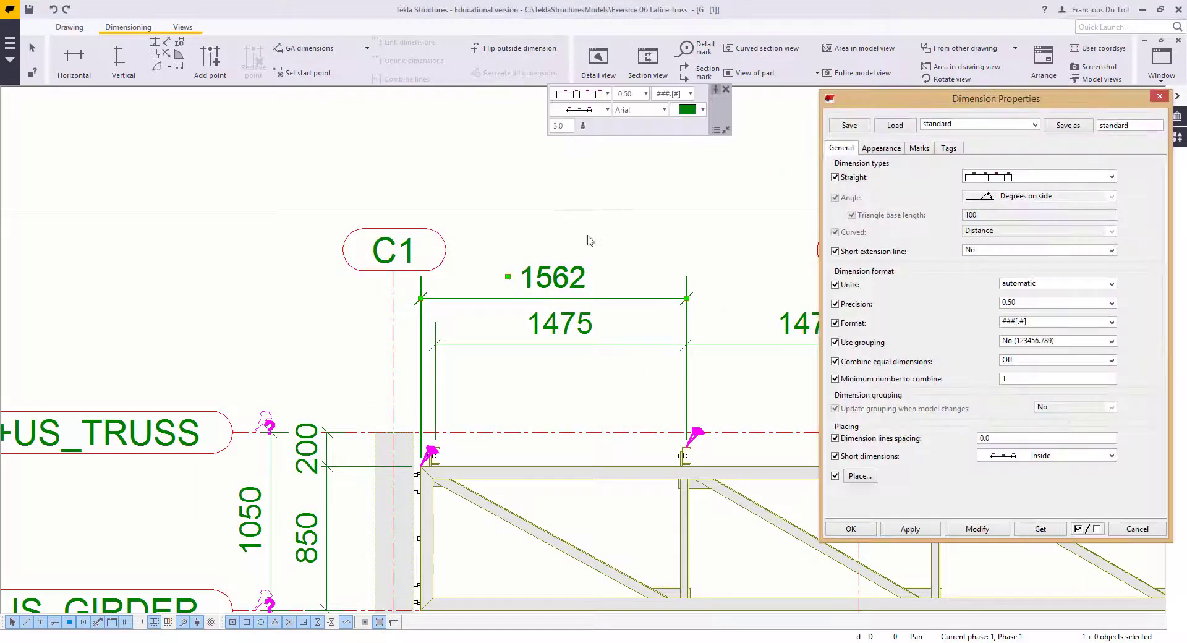
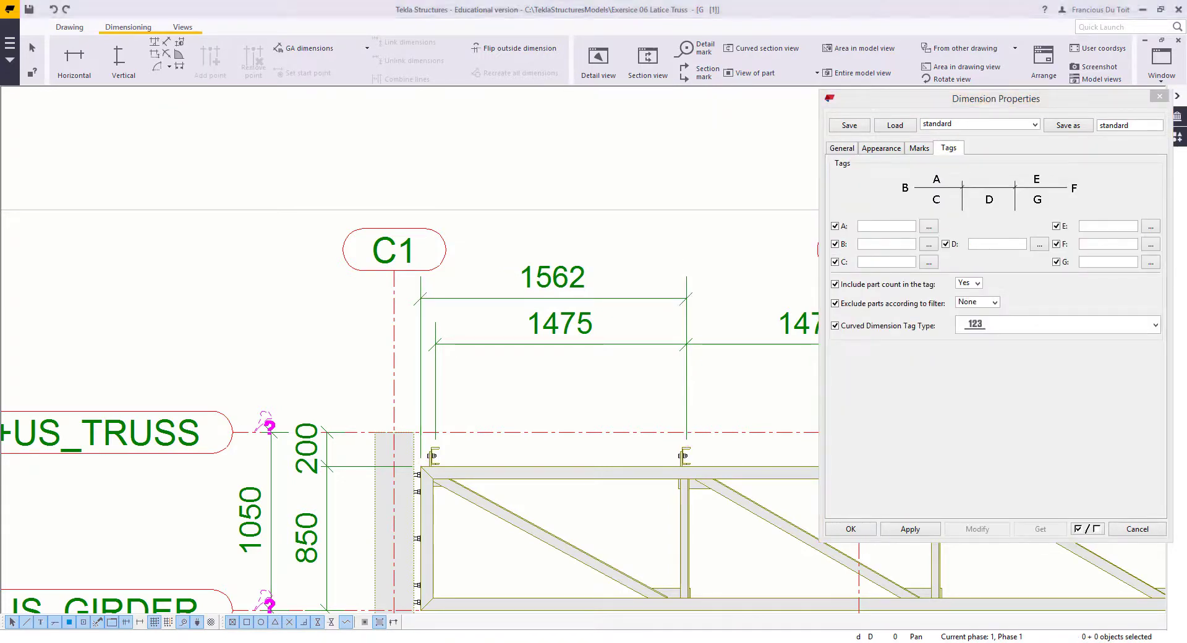
Step: Switch to AutoCAD and copy the ± text from the matching dimension at the truss end, returning to Tekla Structures
drag(185, 642, 413, 1)
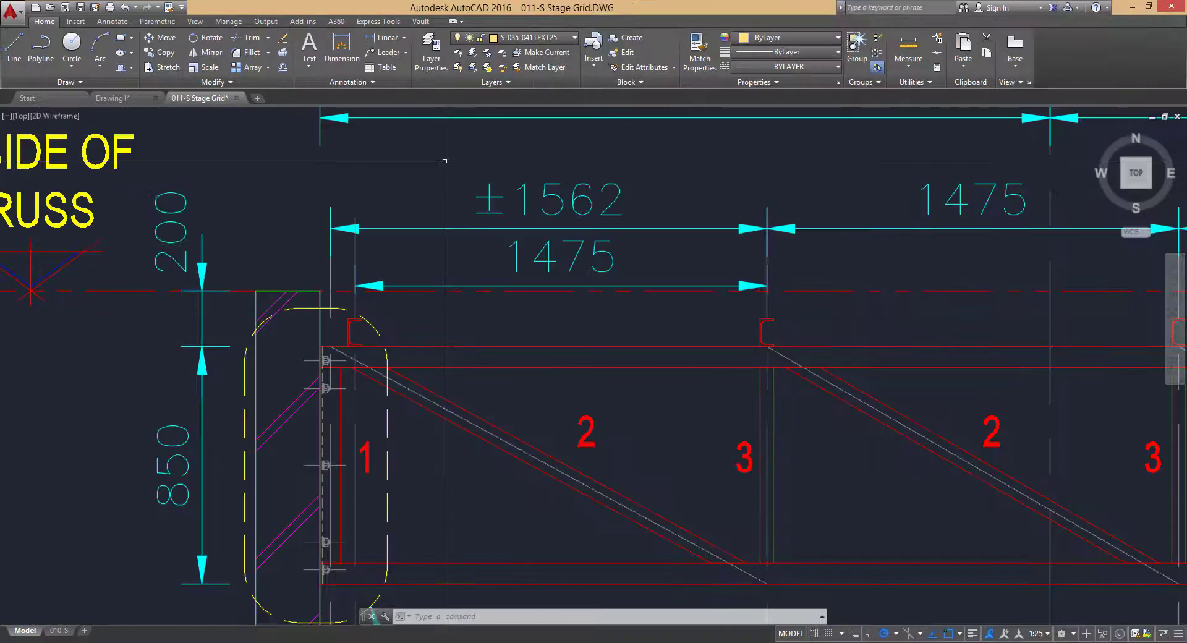
mouse_move(445, 188)
middle_down()
mouse_move(512, 258)
mouse_move(494, 270)
mouse_move(504, 280)
middle_up()
scroll(397, 190, down, 10)
scroll(470, 222, up, 10)
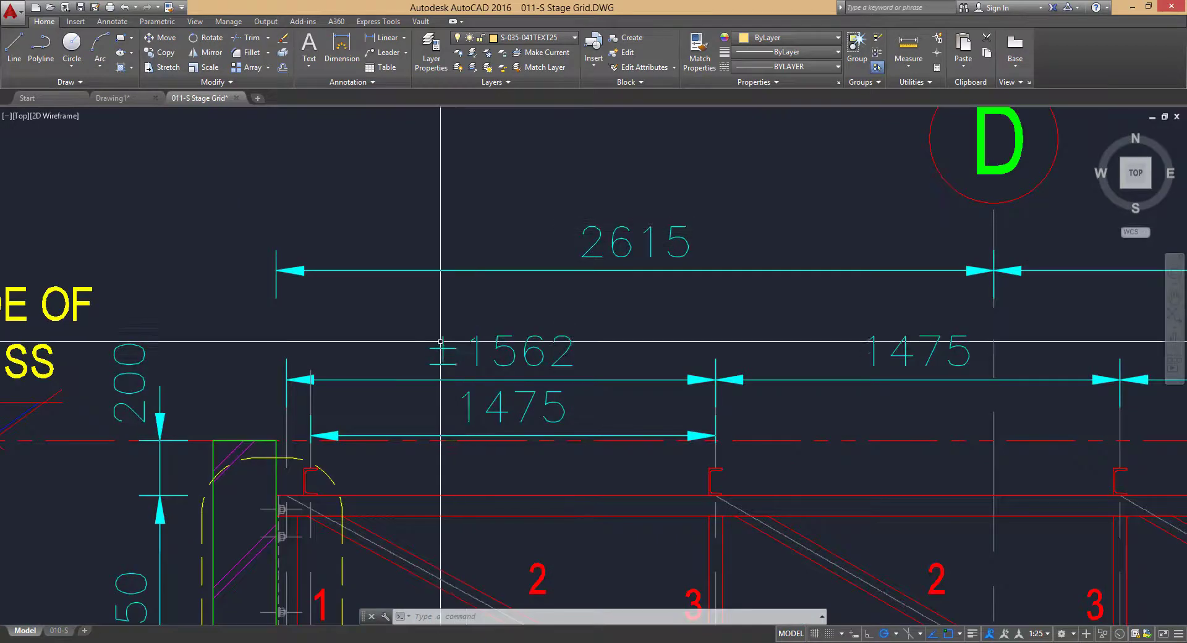
click(478, 341)
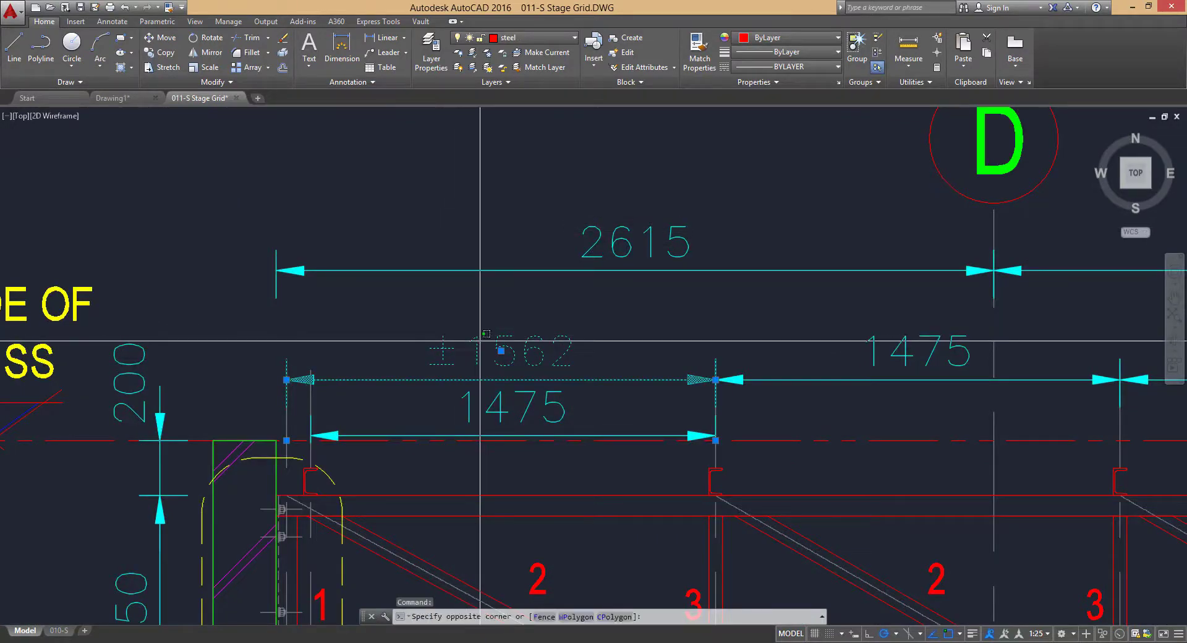
double_click(485, 341)
drag(575, 363, 452, 363)
key(ctrl+c)
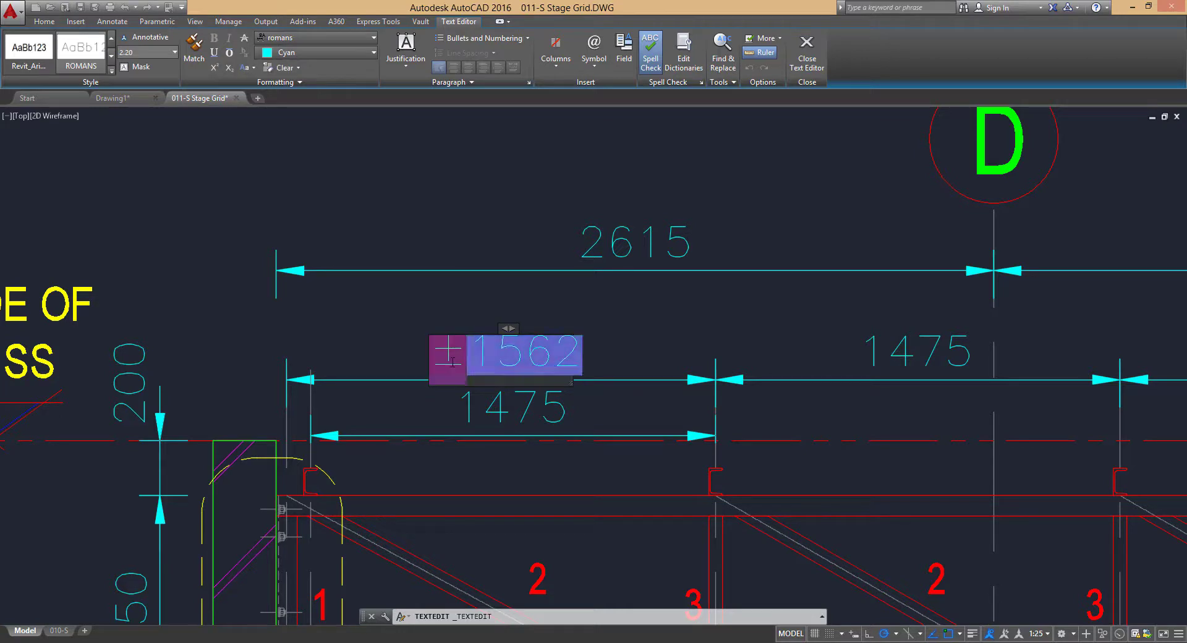
click(415, 193)
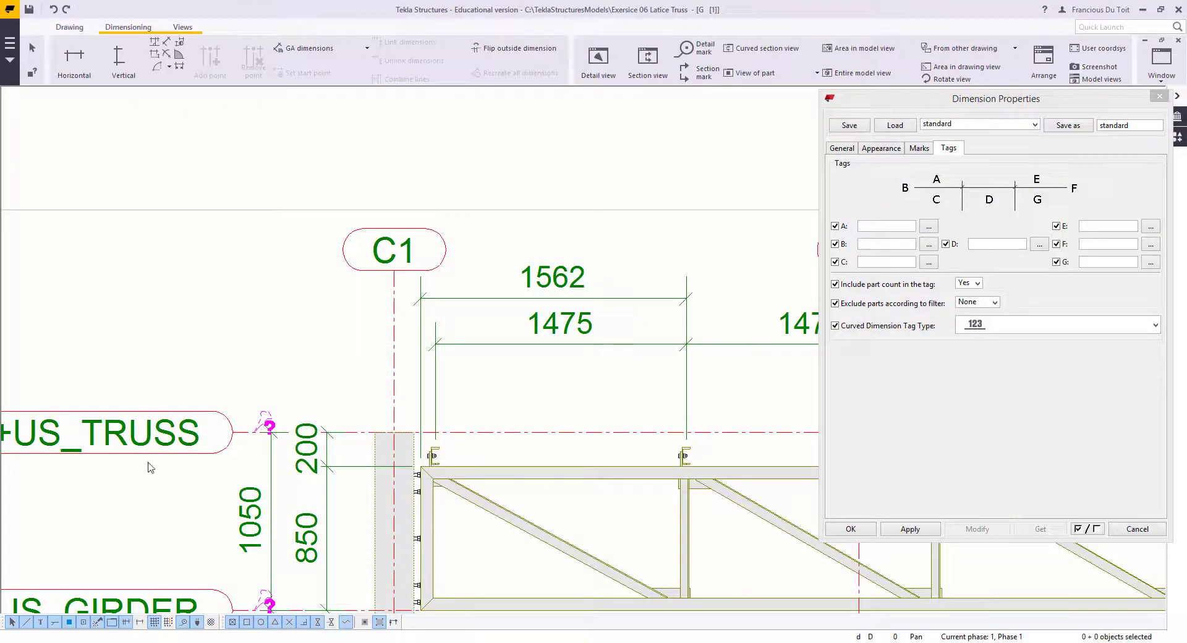
Step: Replace the prefix of the truss-end dimension at C1 with ± and apply the change
click(517, 286)
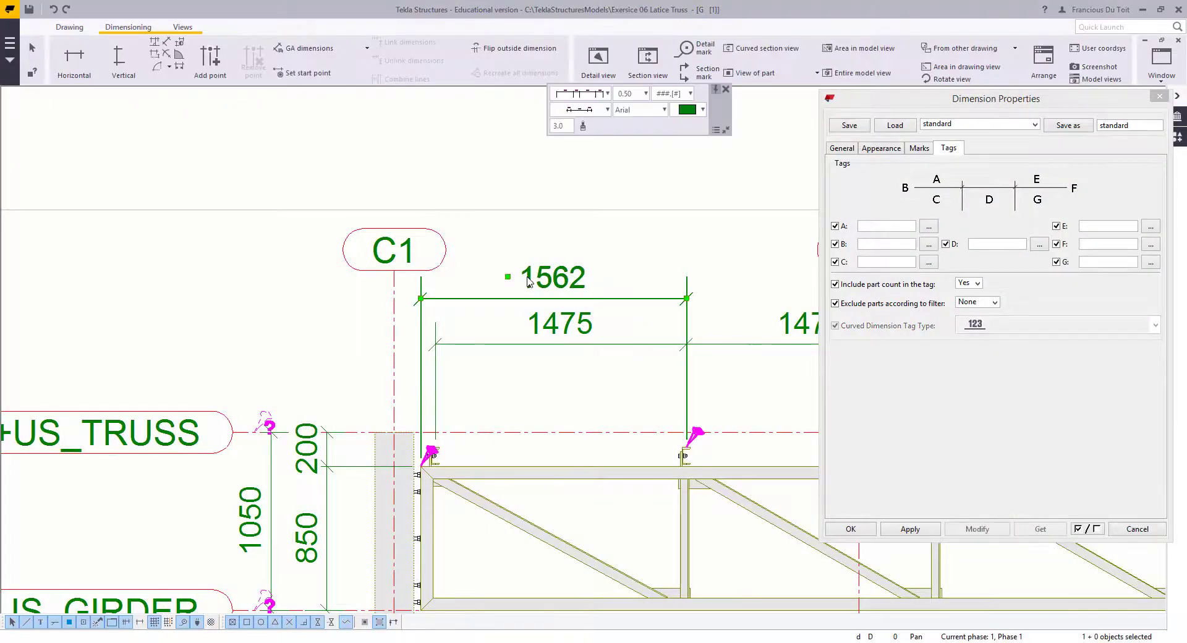
click(926, 149)
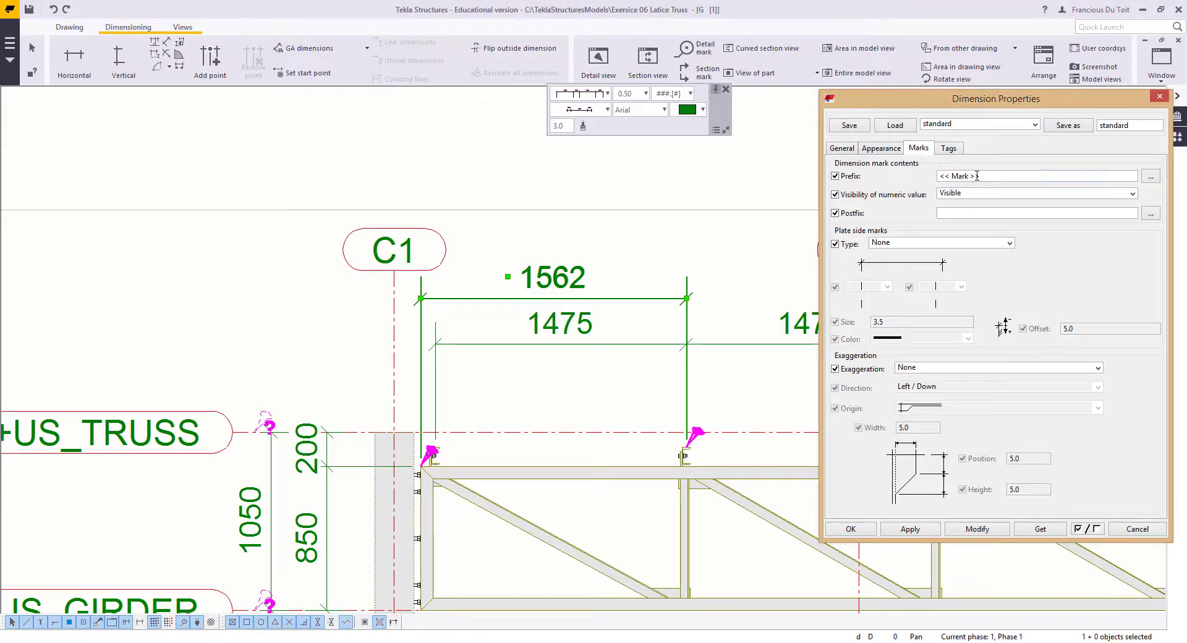
drag(980, 175, 897, 185)
key(ctrl+v)
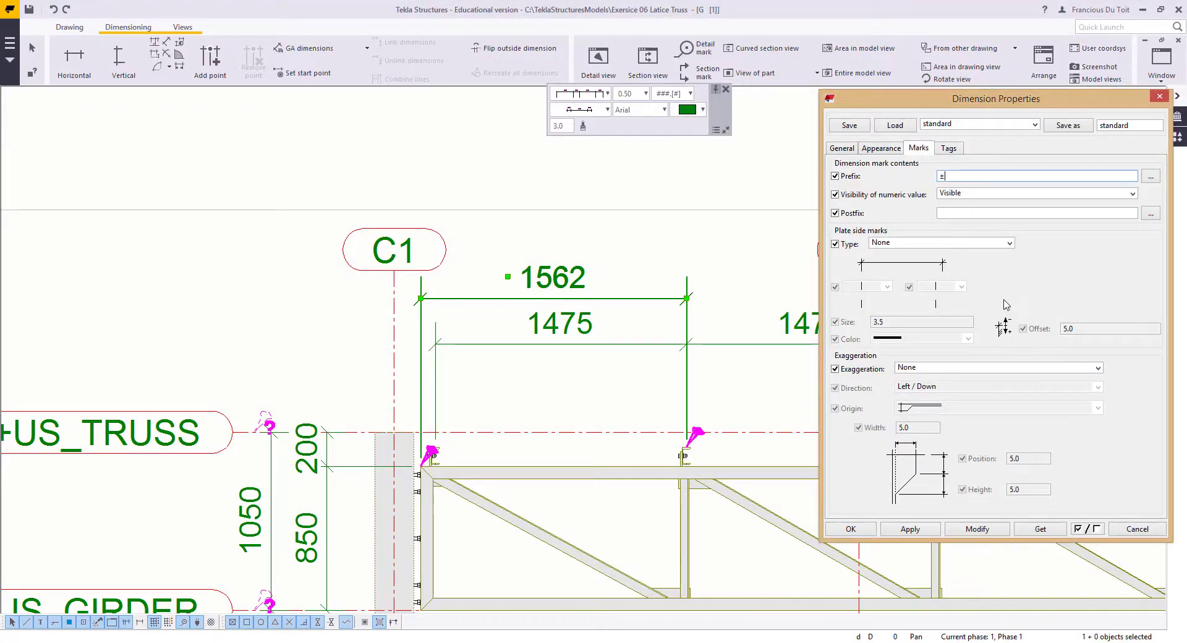
click(977, 529)
click(557, 206)
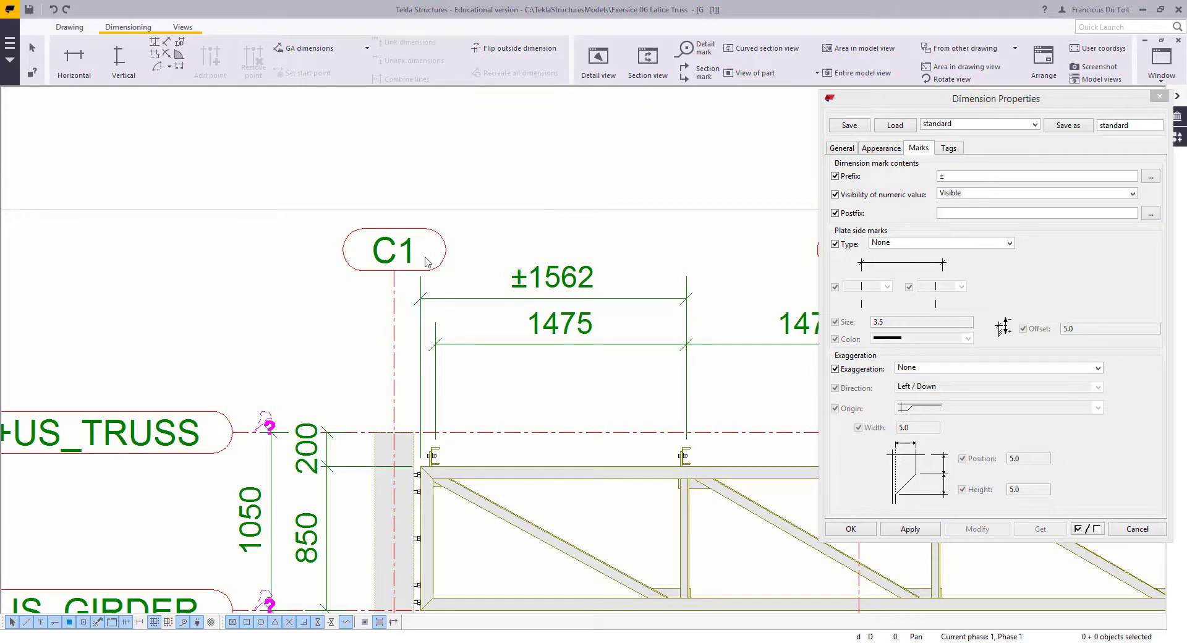
Step: Dimension the horizontal gap between the concrete column face and the truss end at C1, placing it just below the bottom chord
click(74, 59)
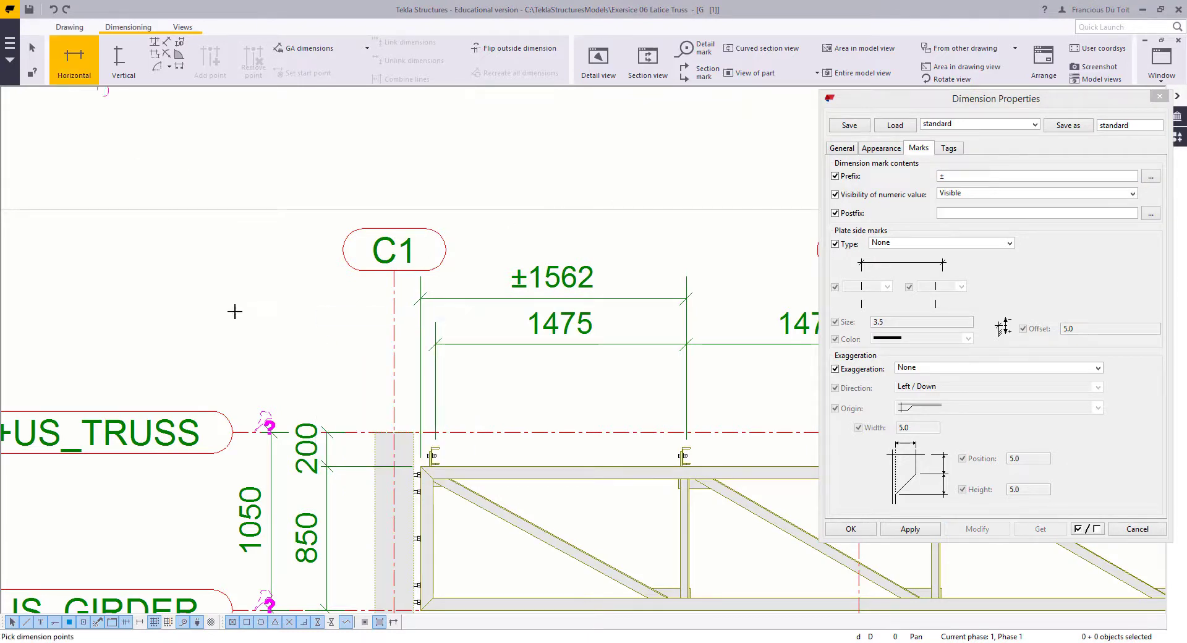
scroll(464, 251, up, 5)
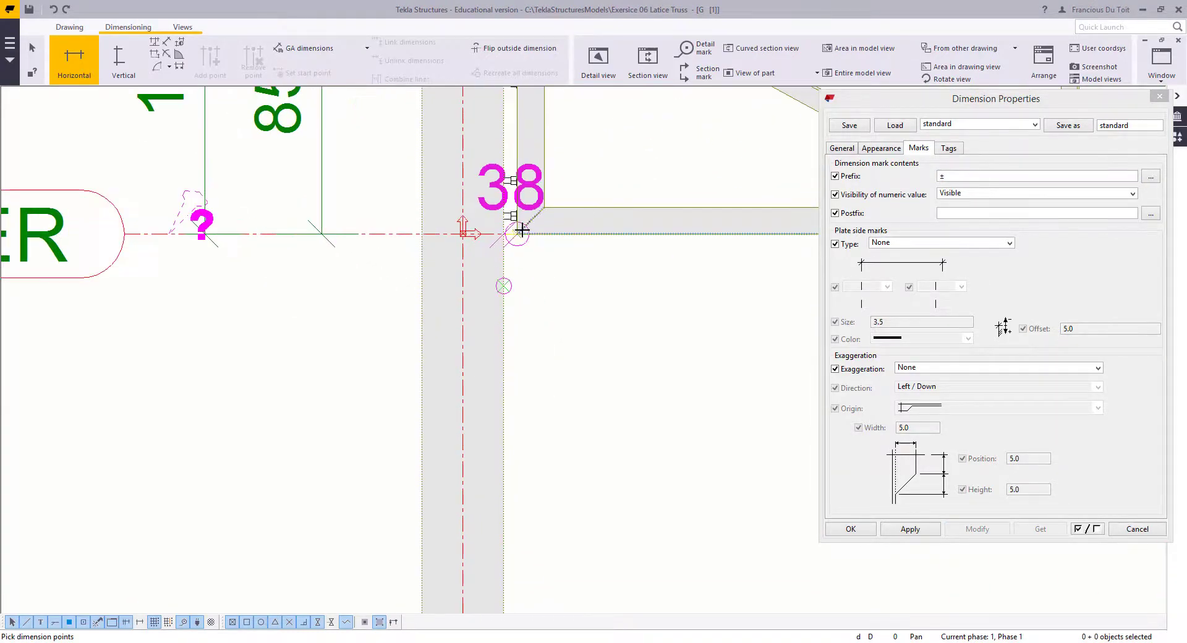
click(606, 492)
key(Escape)
scroll(278, 309, down, 3)
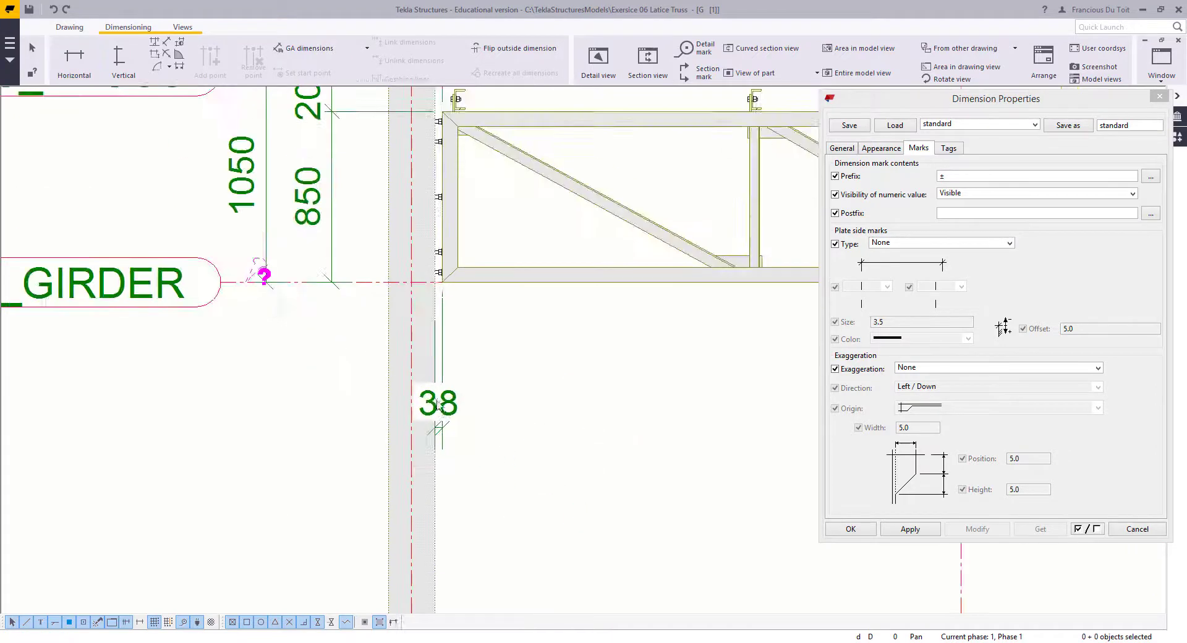
click(449, 418)
drag(449, 415, 475, 395)
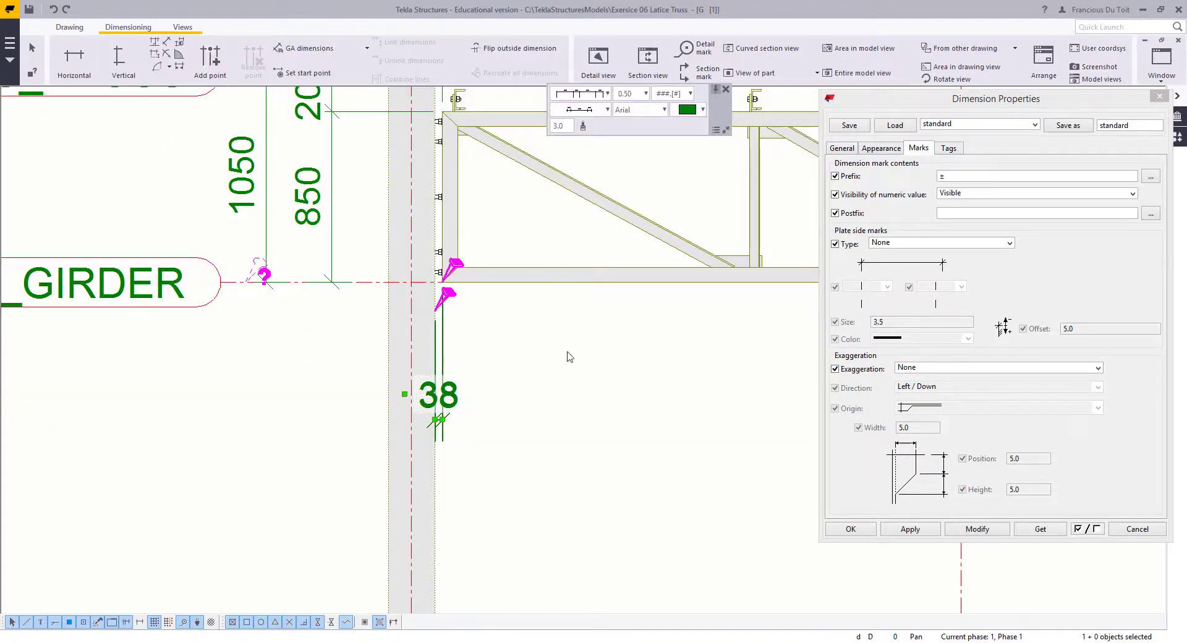
key(Delete)
scroll(463, 366, down, 2)
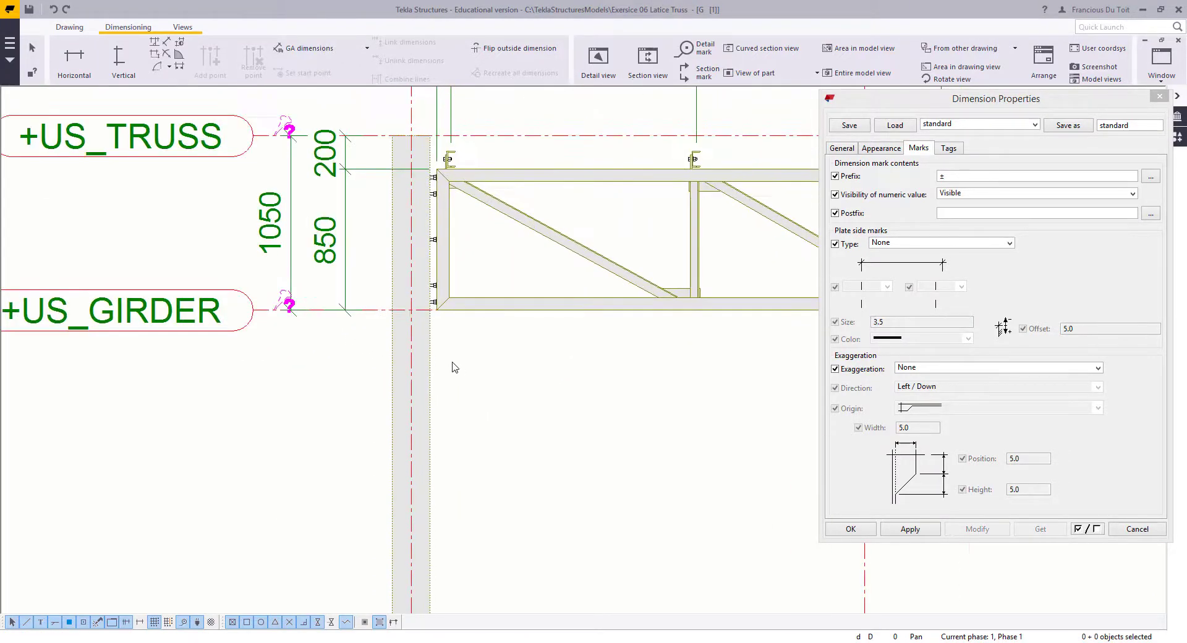
key(ctrl+z)
Step: Set the gap dimension's numeric value to Hidden and its postfix to GROUT, apply the change and close its properties
click(440, 410)
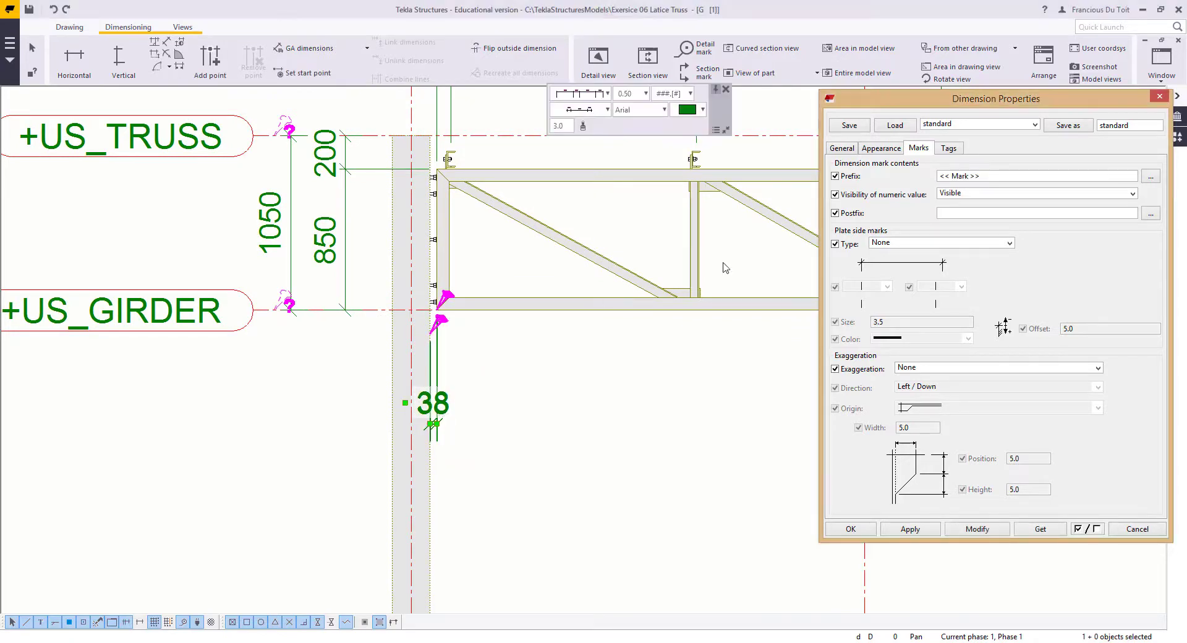
click(955, 195)
click(957, 212)
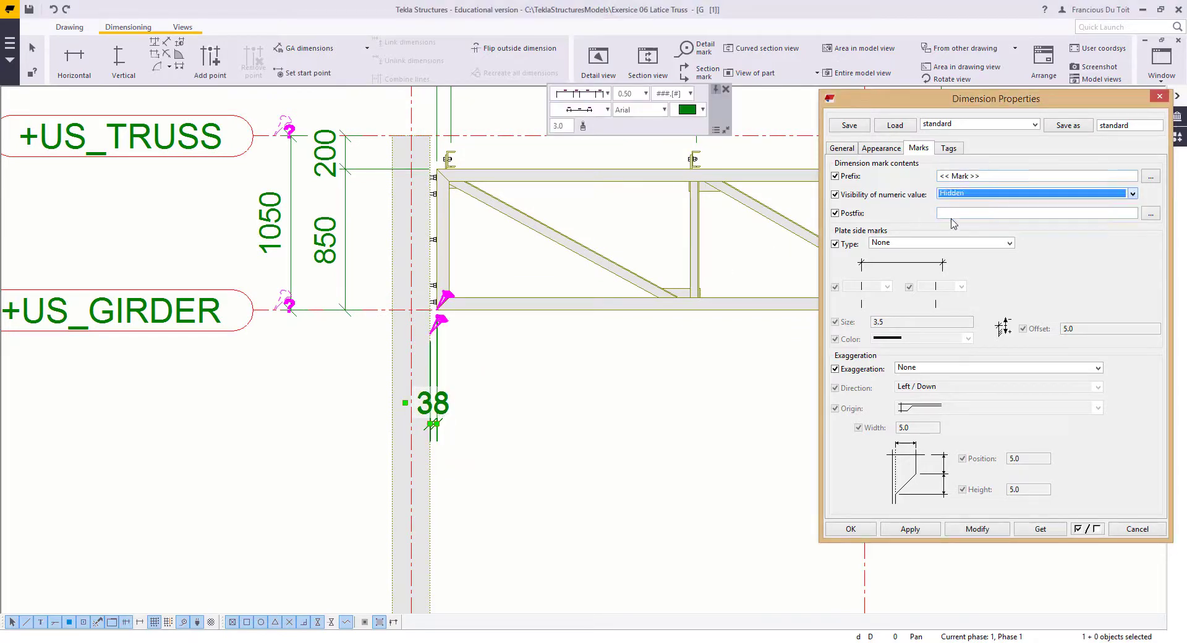
click(956, 212)
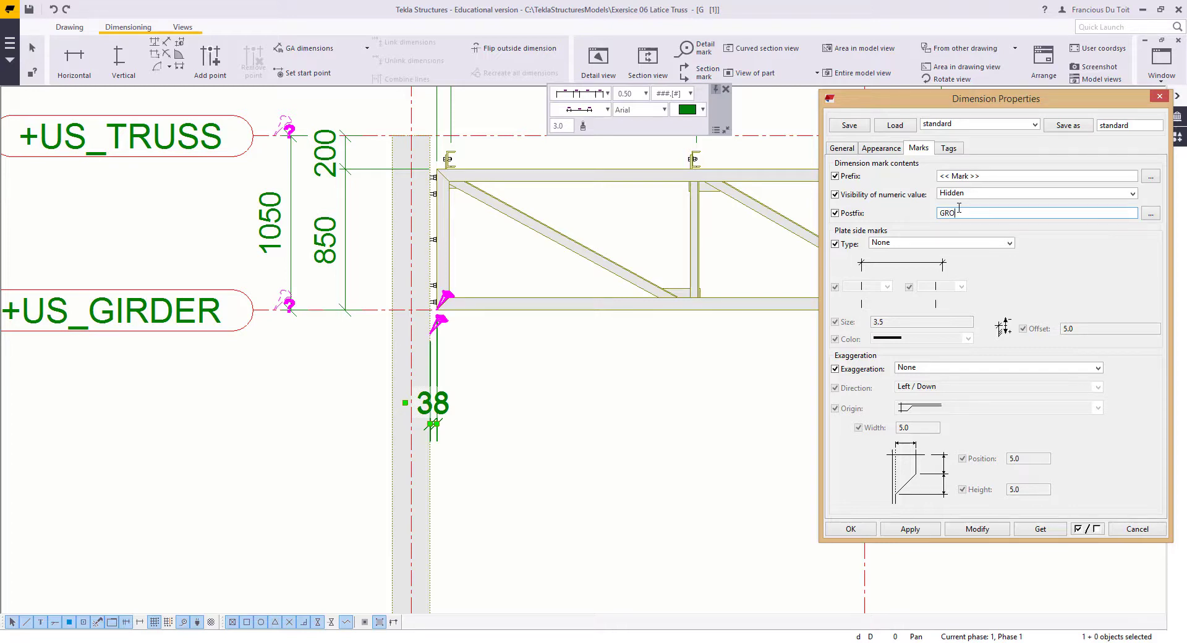
click(978, 530)
click(1116, 529)
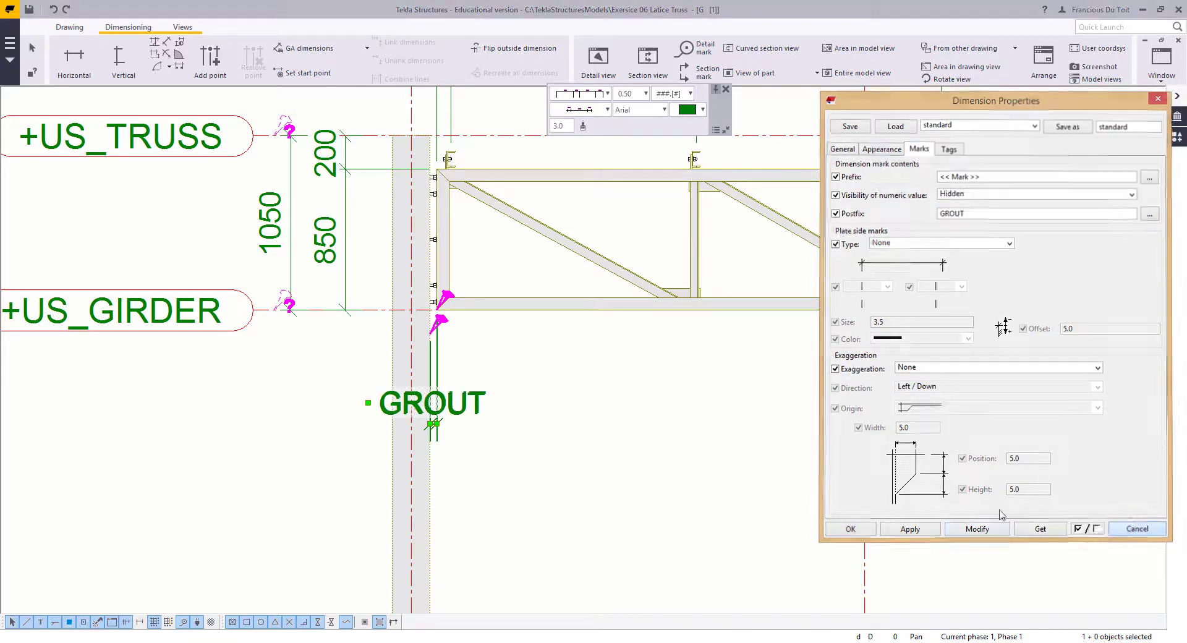
Step: Move the GROUT text sideways so it sits beside its dimension, clear of the column
click(368, 403)
scroll(369, 402, up, 1)
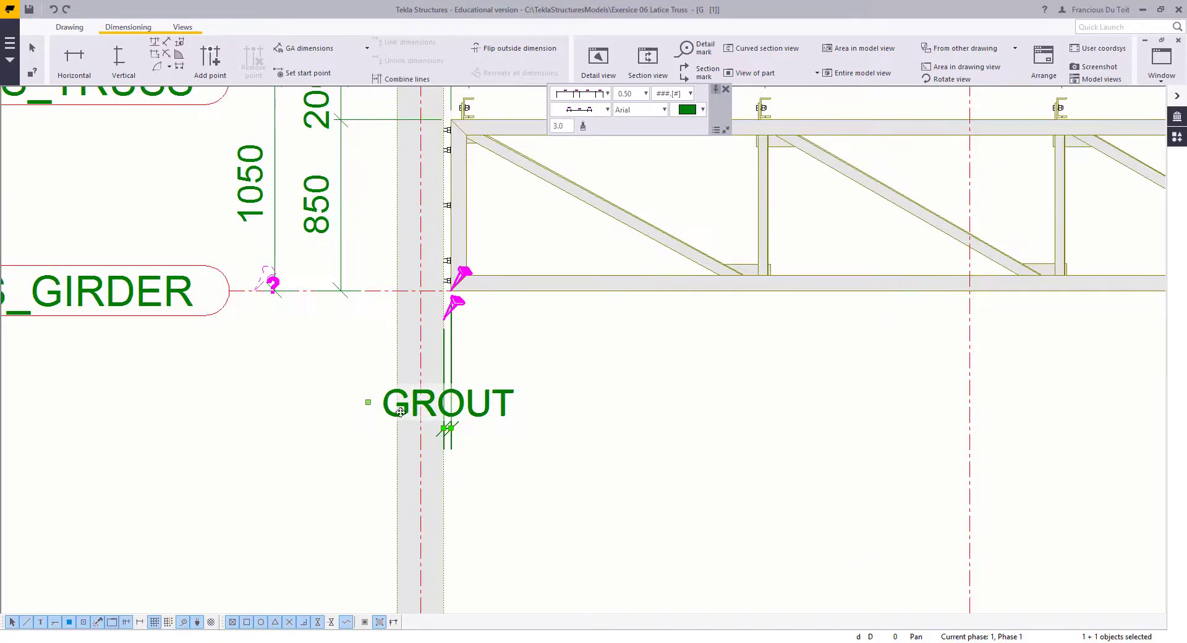
drag(368, 402, 446, 411)
scroll(436, 415, up, 1)
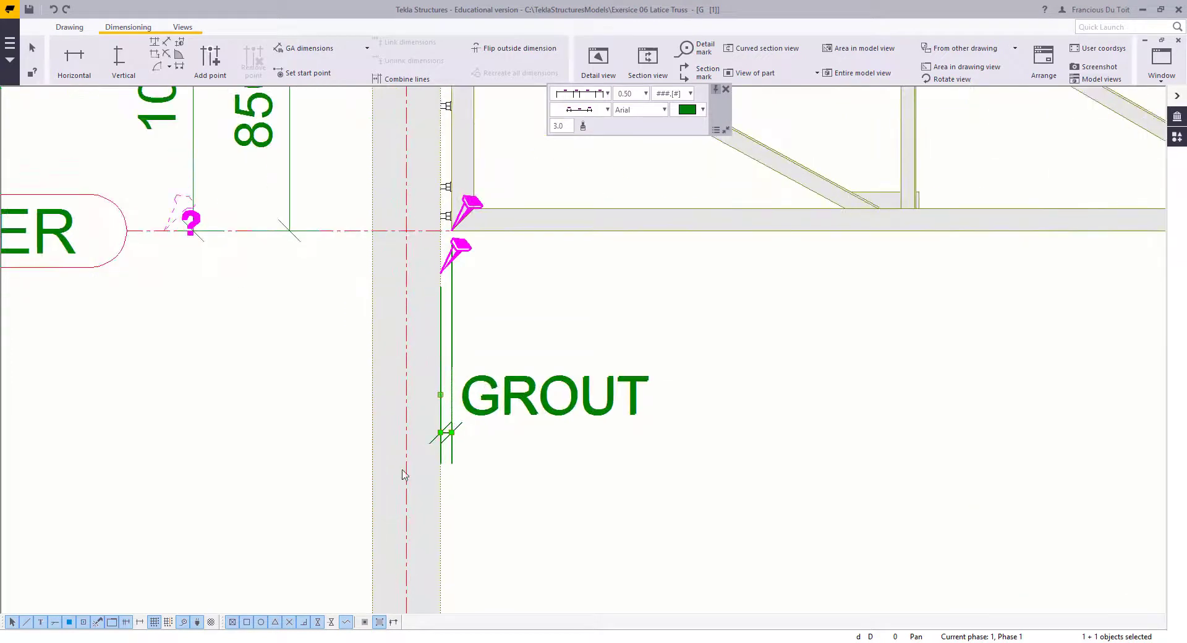
click(300, 463)
scroll(313, 411, down, 2)
scroll(382, 373, down, 4)
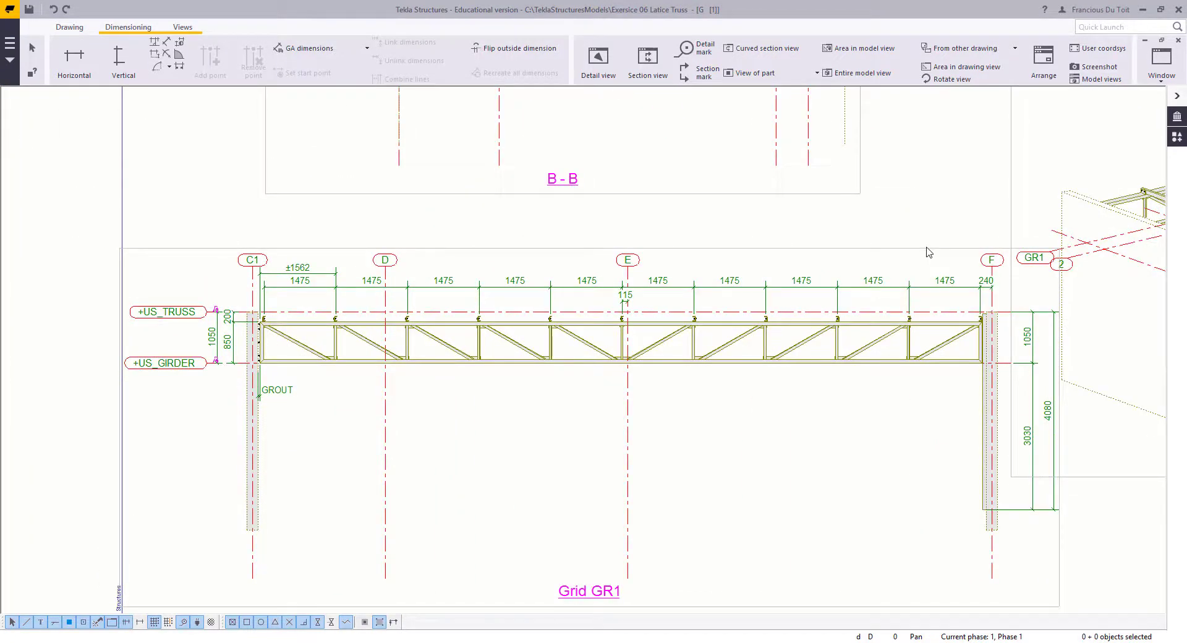
scroll(312, 283, up, 3)
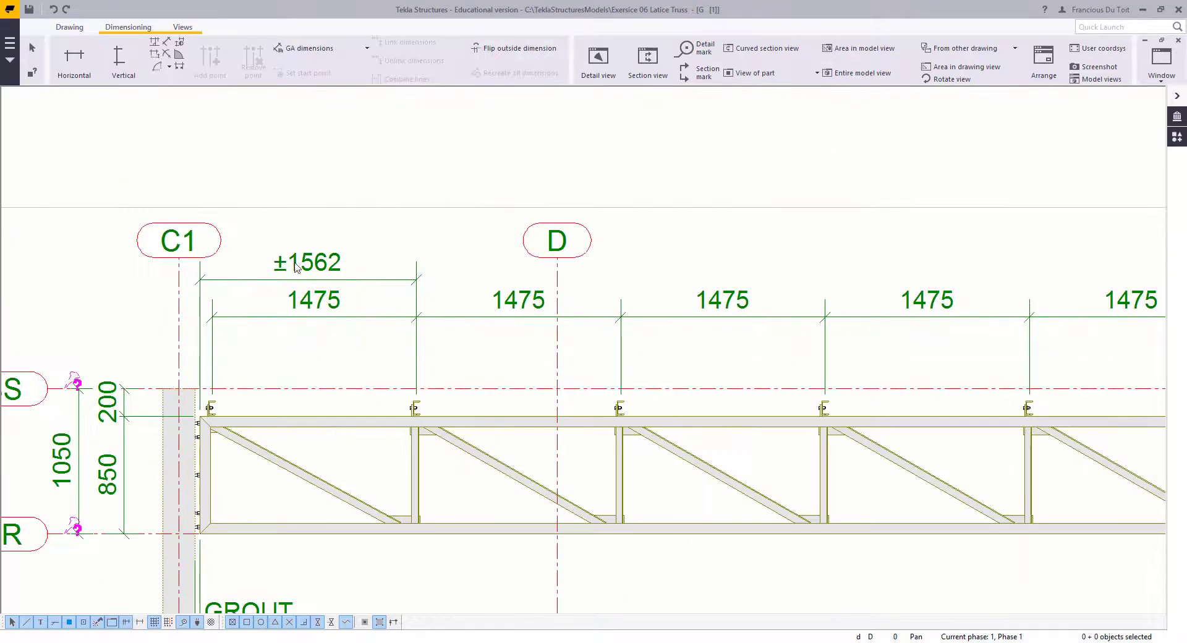
middle_drag(321, 293, 326, 328)
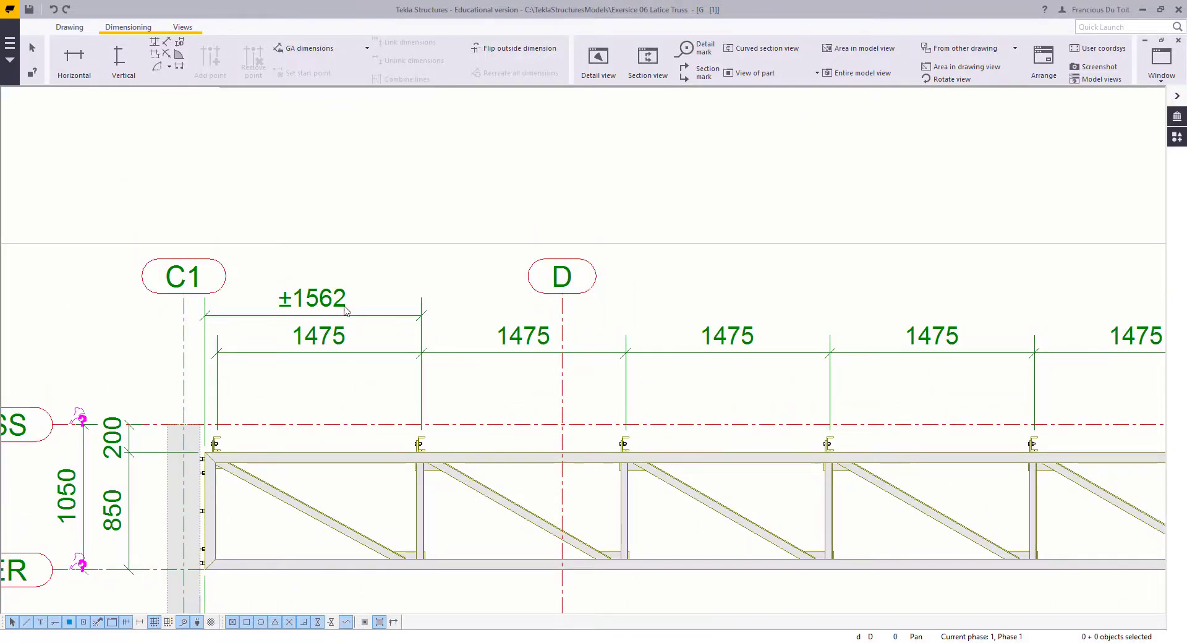
Step: Check the finished dimensions and grout note on the Grid GR1 elevation, then look over the whole sheet
scroll(477, 317, down, 2)
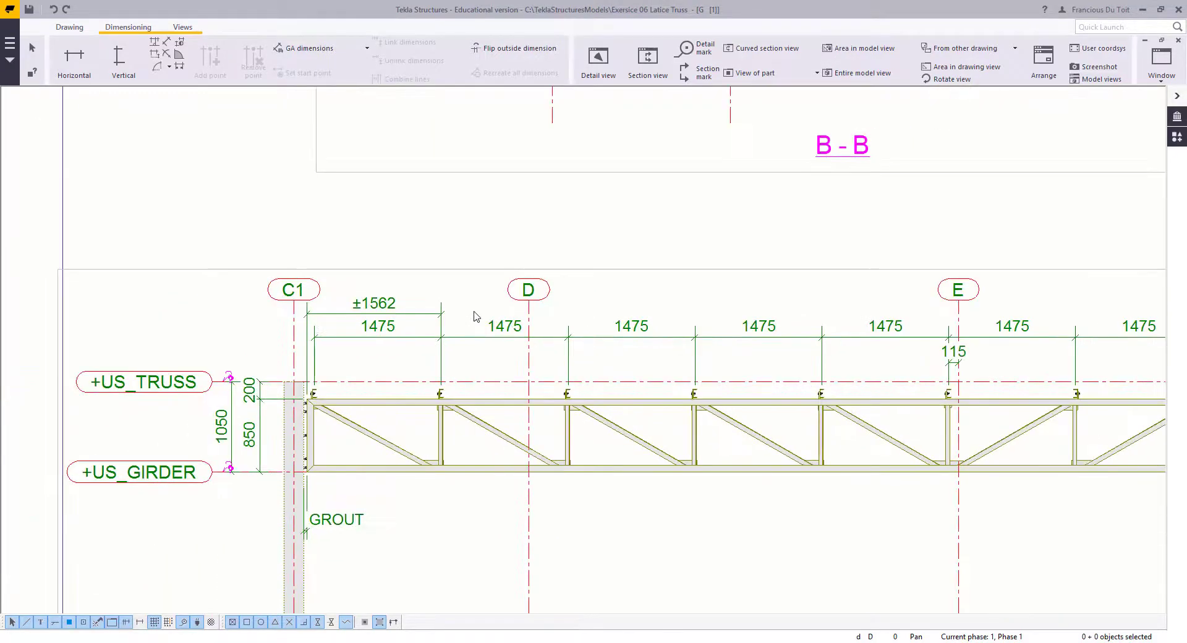
scroll(489, 396, down, 5)
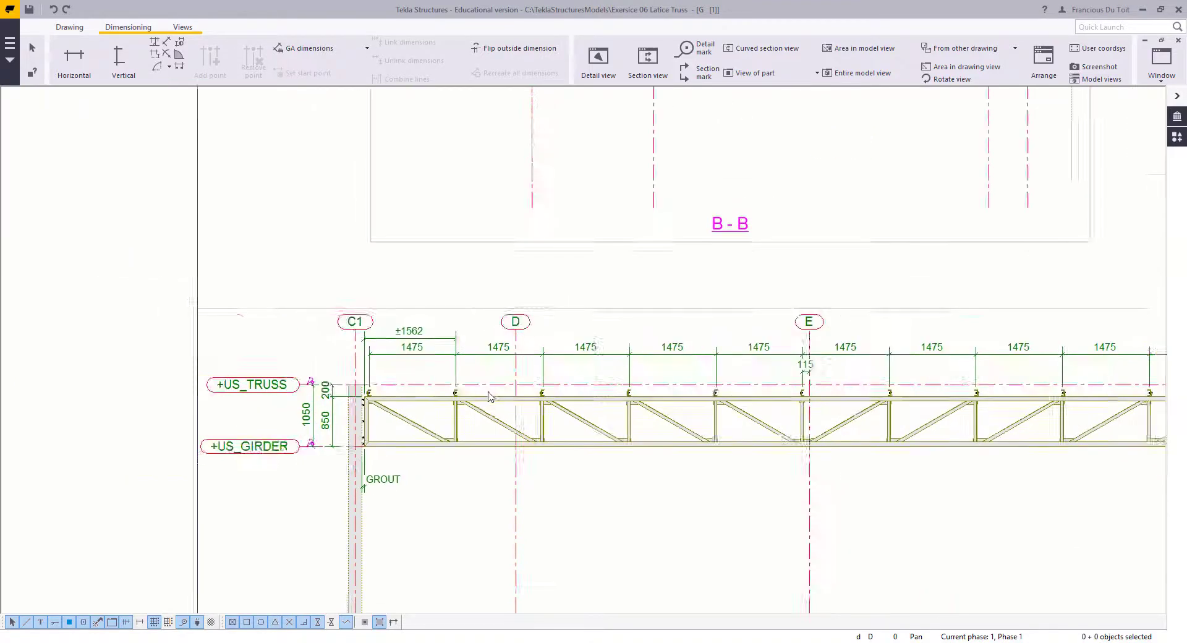
middle_drag(656, 411, 624, 422)
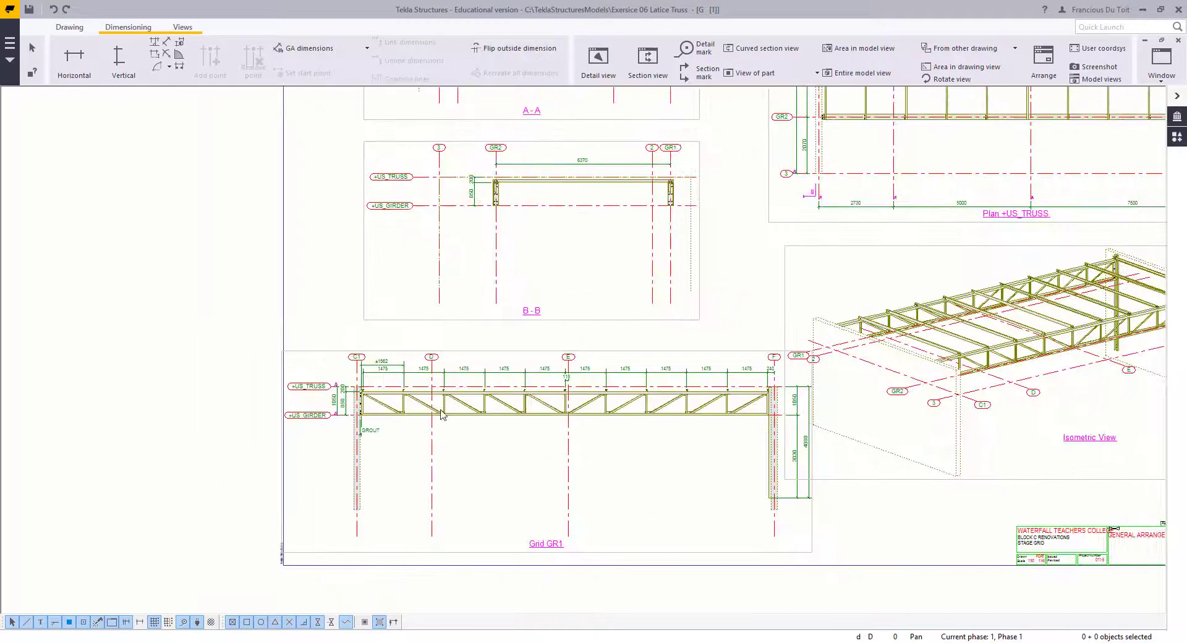
scroll(480, 408, up, 2)
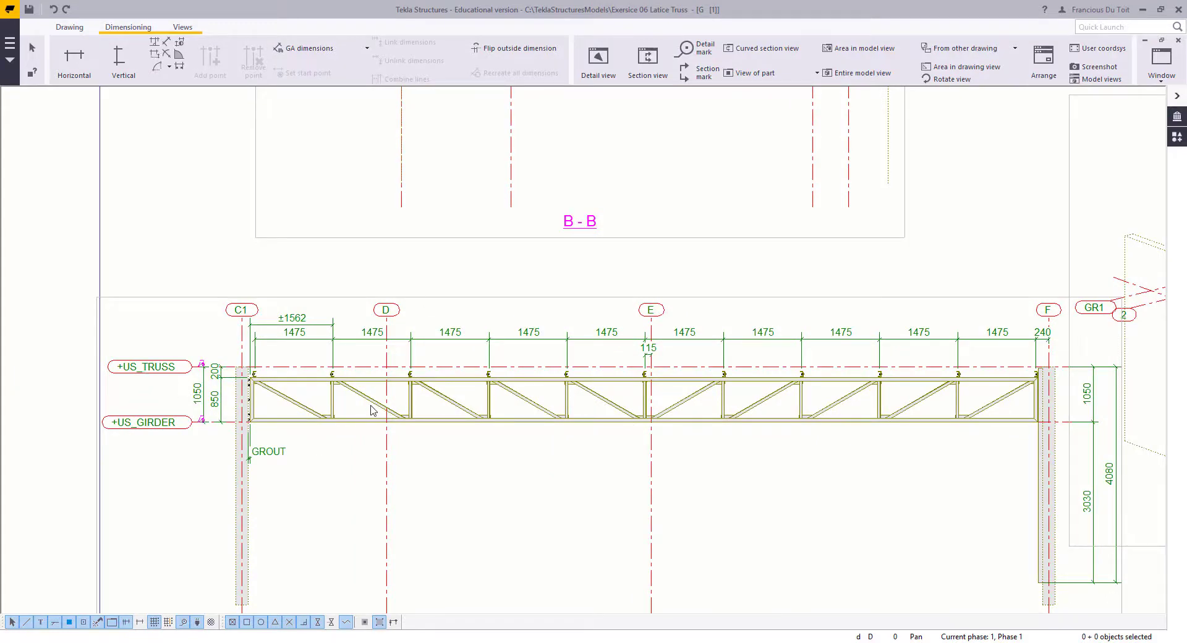
scroll(255, 460, up, 2)
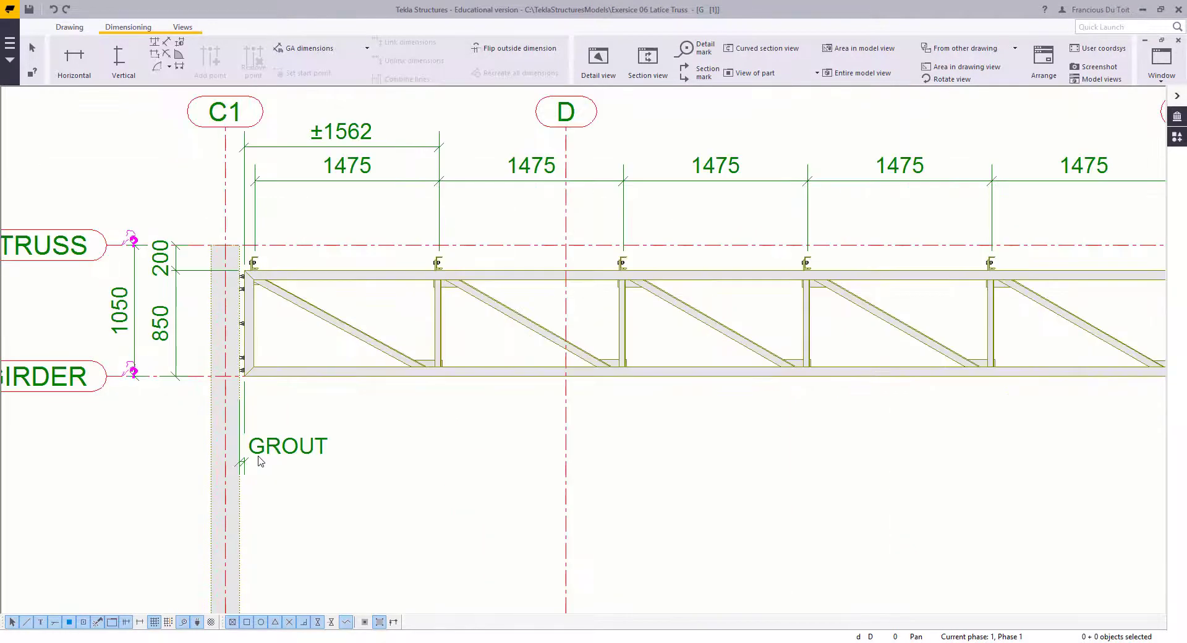
scroll(344, 483, down, 5)
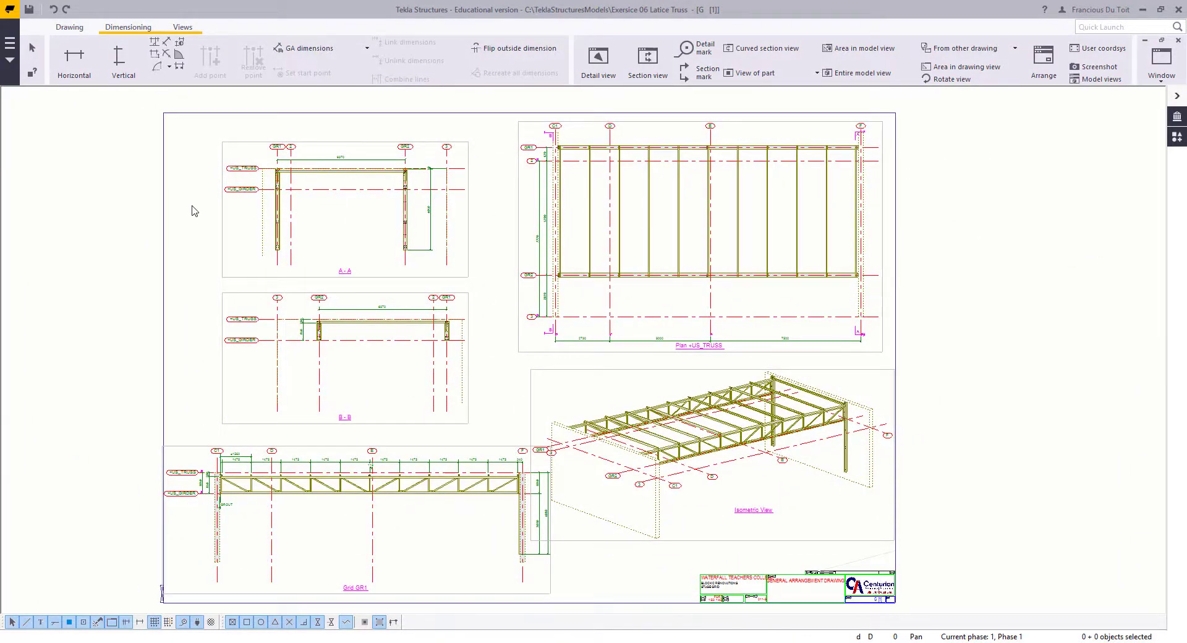
middle_drag(211, 208, 232, 206)
scroll(272, 451, up, 2)
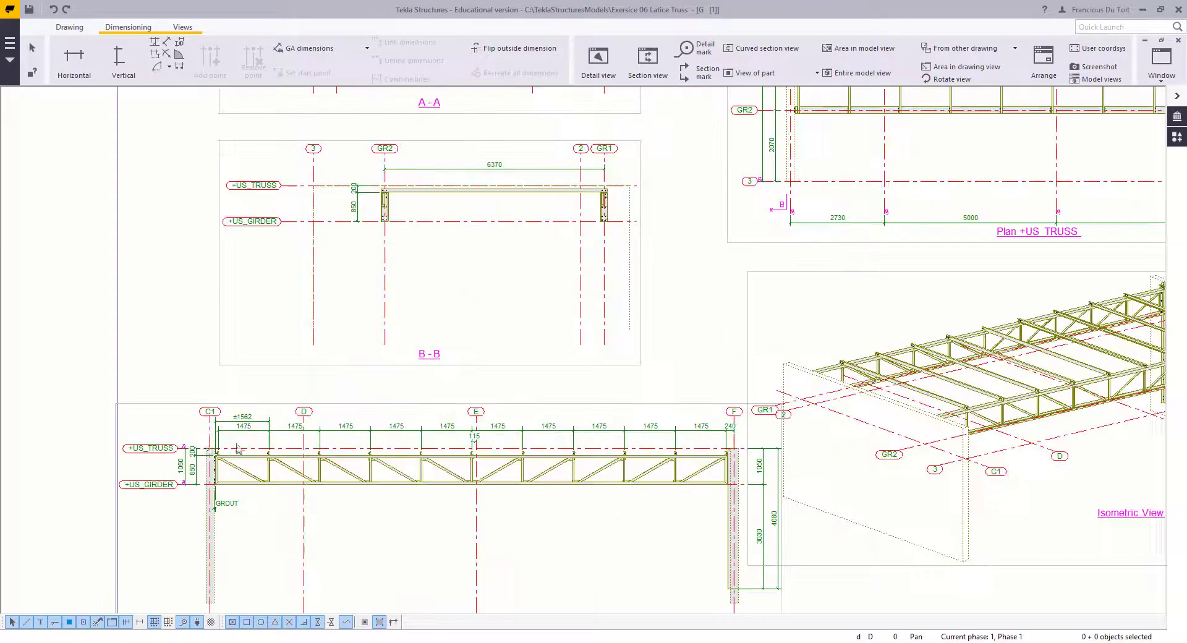
Step: Add part marks to the members of the Grid GR1 elevation and dismiss the bolt mark properties
drag(197, 441, 797, 495)
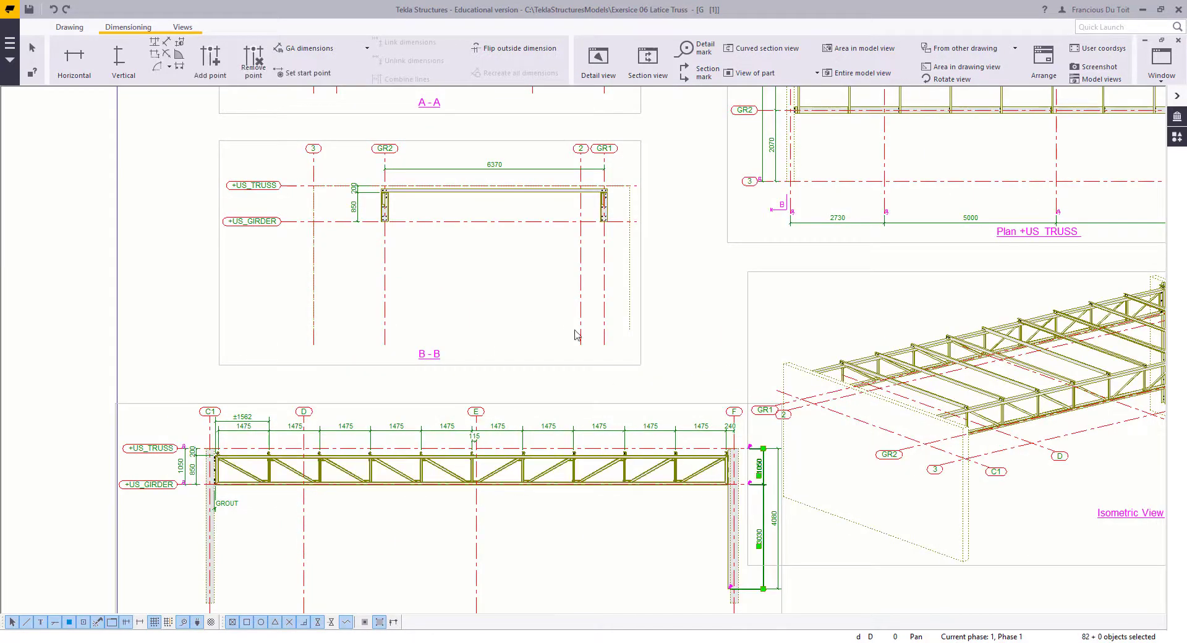
right_click(573, 433)
click(621, 413)
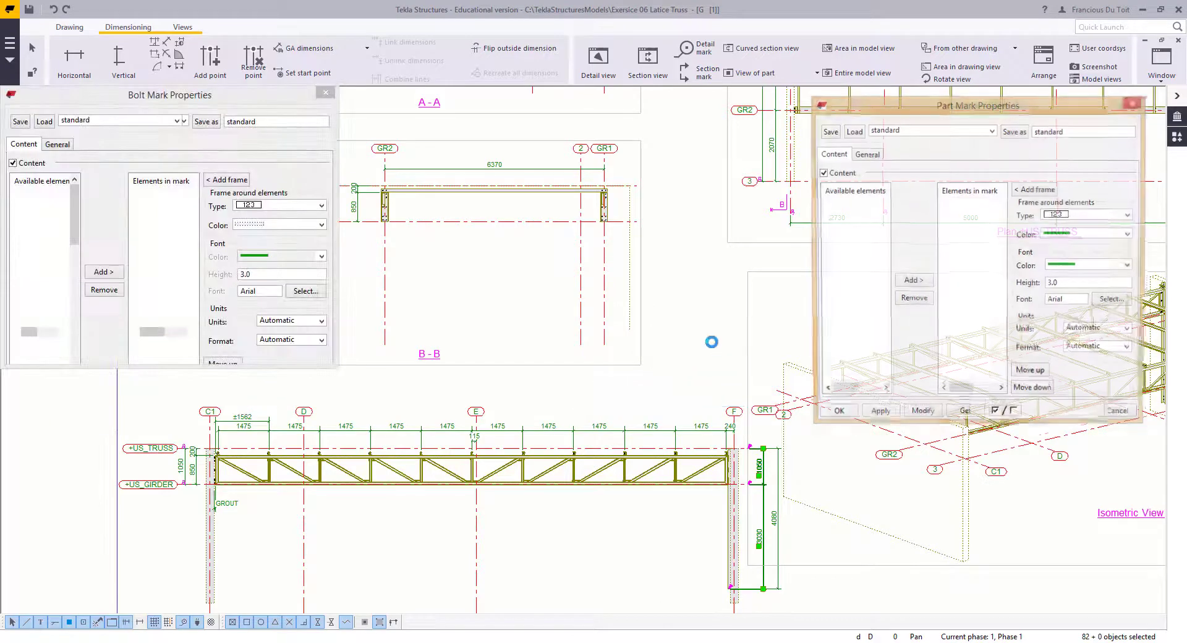
click(326, 93)
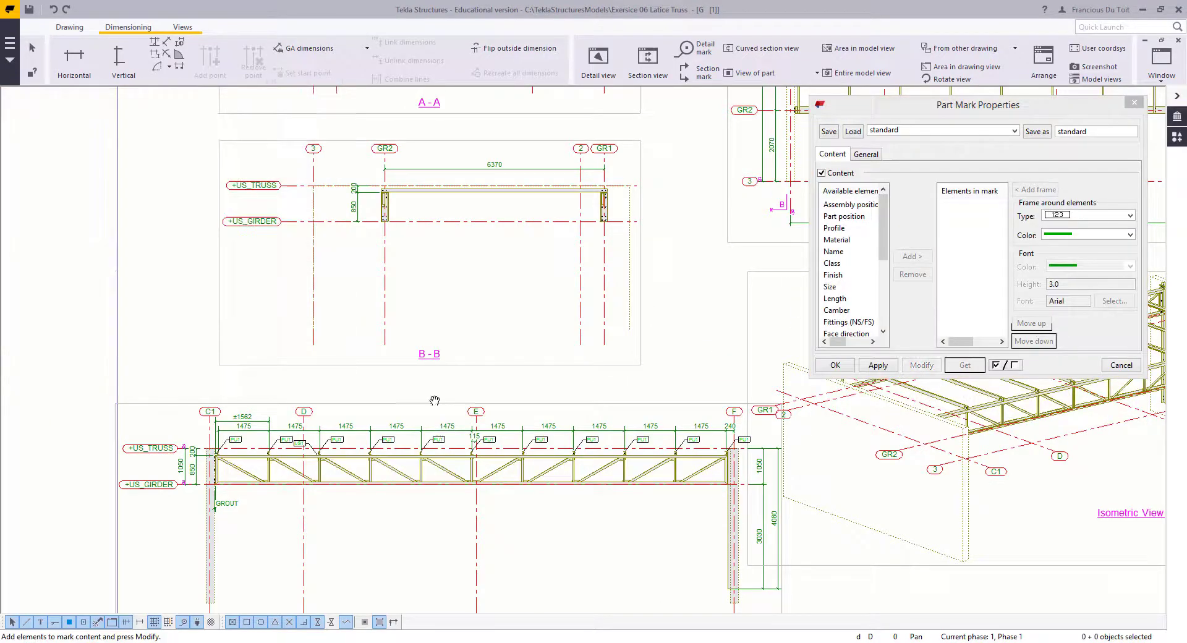
Step: Add a part mark to the steel column at grid F in the Grid GR1 elevation
middle_drag(435, 402, 382, 323)
scroll(269, 383, up, 2)
middle_drag(476, 431, 195, 376)
scroll(574, 373, up, 1)
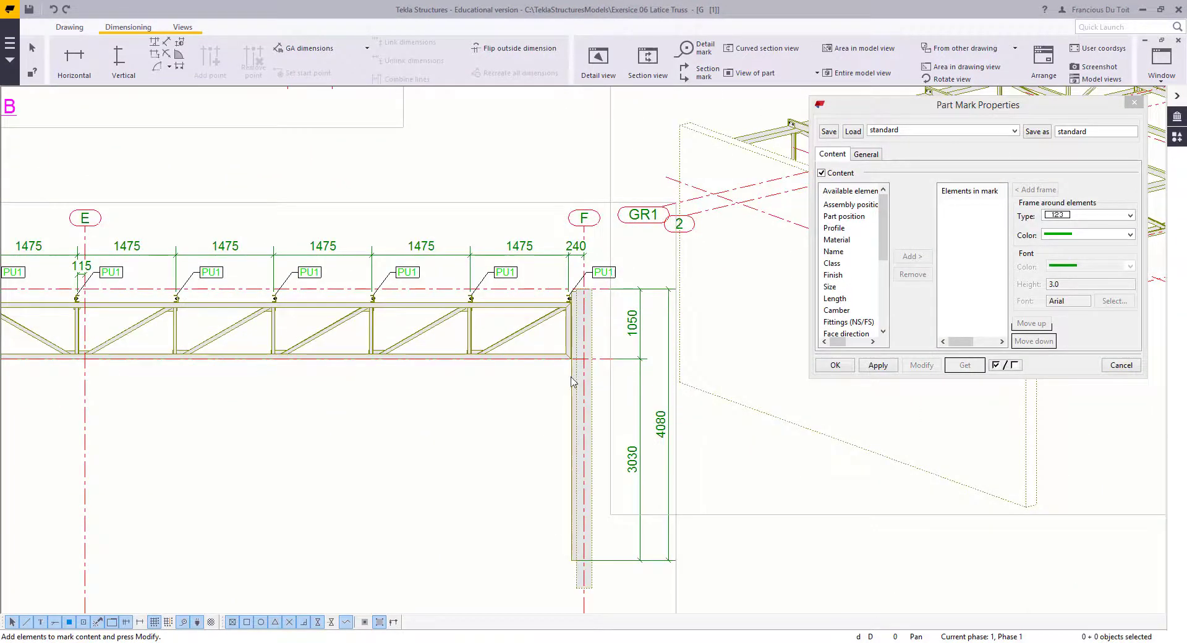
click(571, 374)
right_click(497, 392)
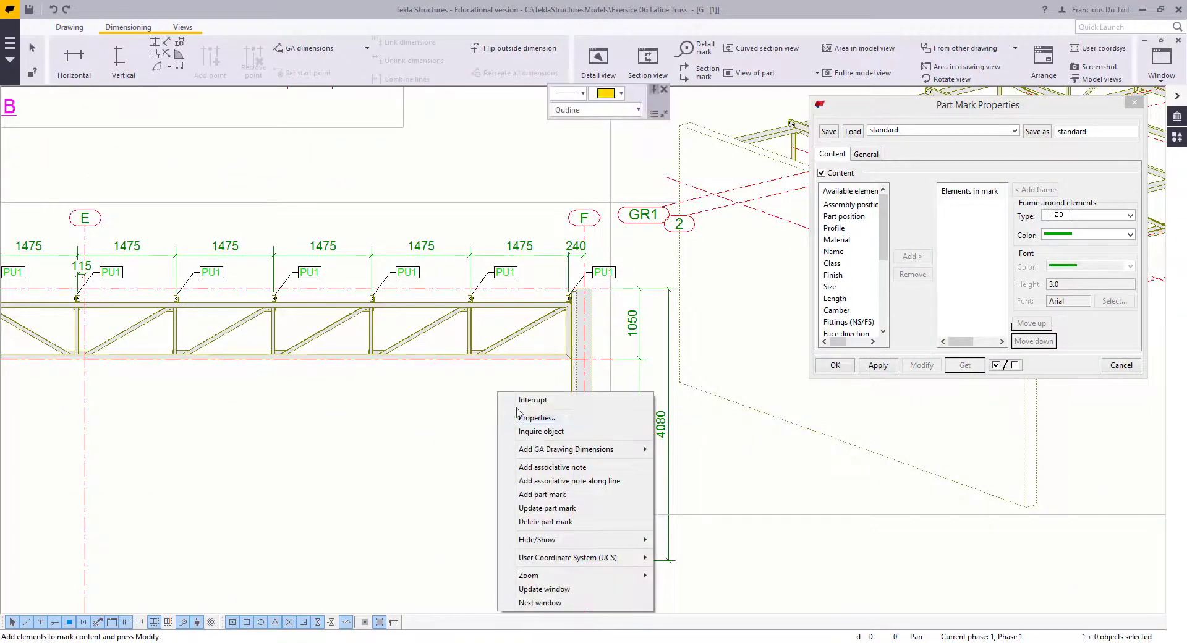
click(536, 494)
Step: Add part marks to all members in section B-B and dismiss the bolt mark properties
scroll(487, 402, down, 3)
scroll(406, 260, up, 2)
middle_drag(410, 187, 478, 315)
scroll(431, 320, up, 1)
drag(302, 292, 694, 425)
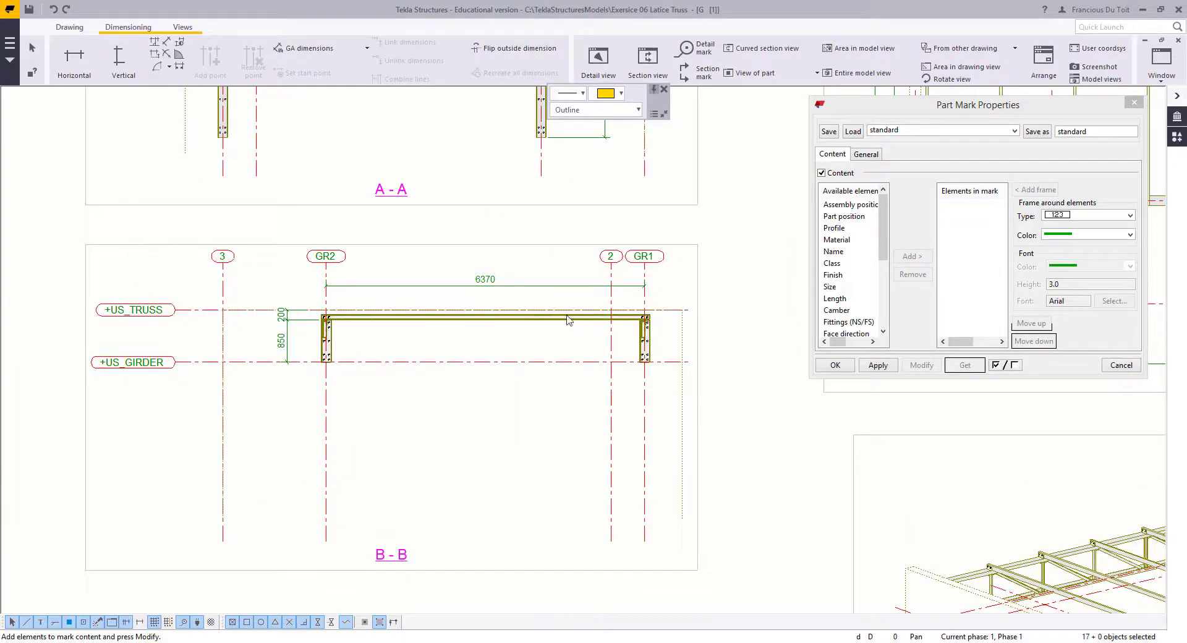
right_click(524, 298)
click(568, 382)
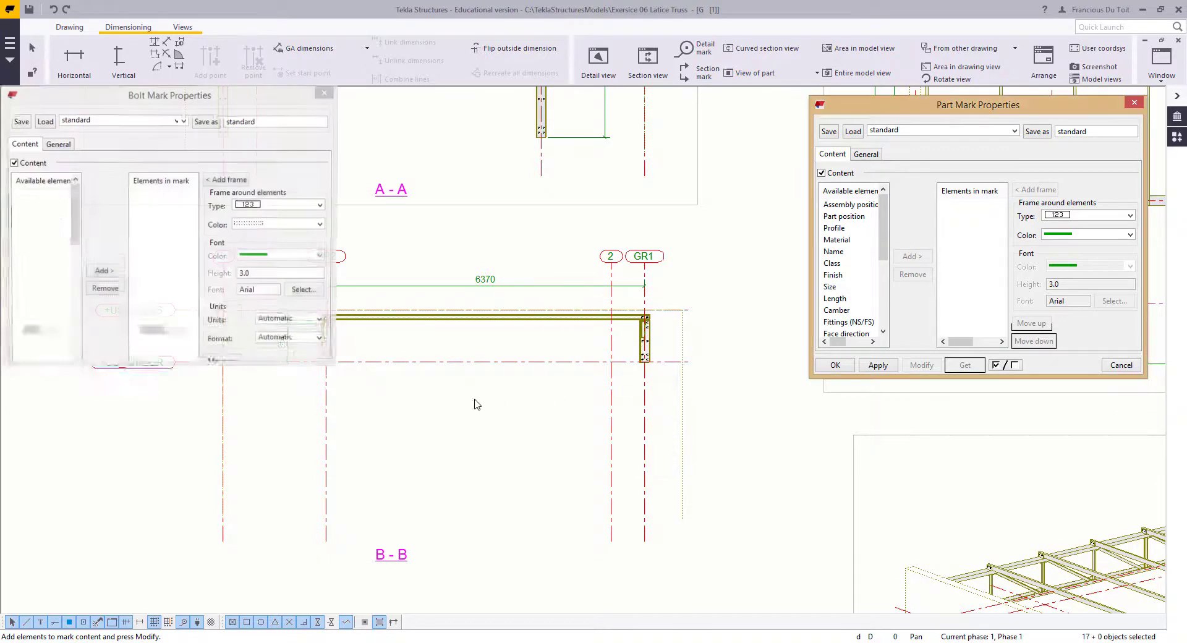
click(326, 92)
Step: Add part marks to all members in section A-A and dismiss the bolt mark properties
middle_drag(472, 325, 533, 572)
middle_drag(374, 306, 359, 390)
drag(246, 251, 657, 507)
right_click(504, 384)
click(549, 472)
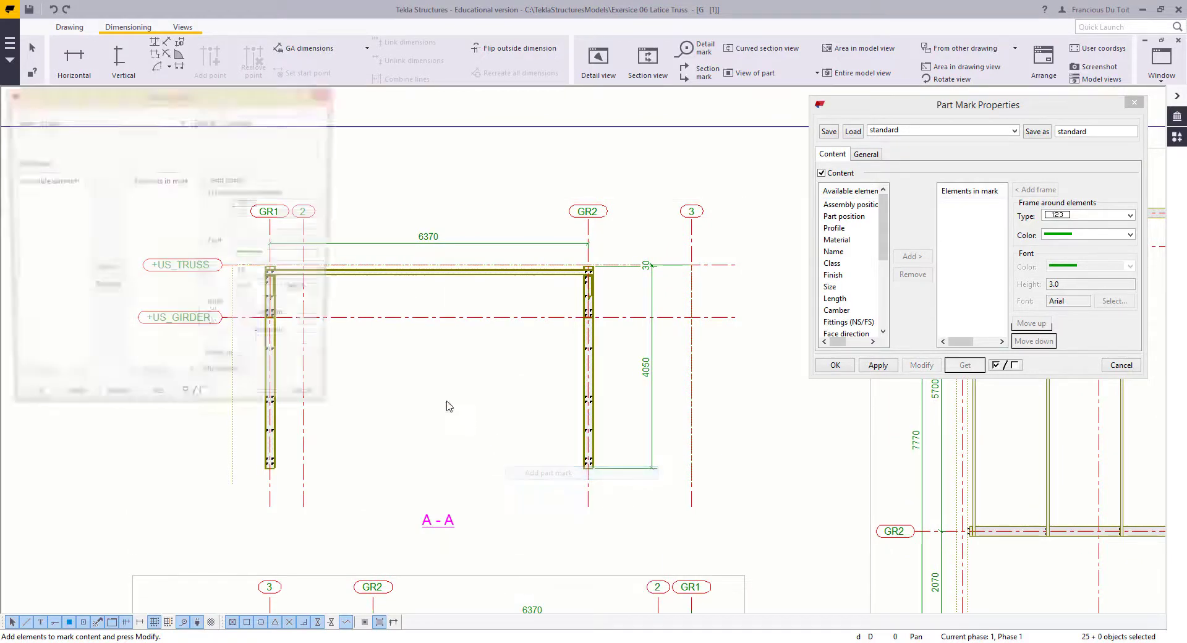
click(326, 92)
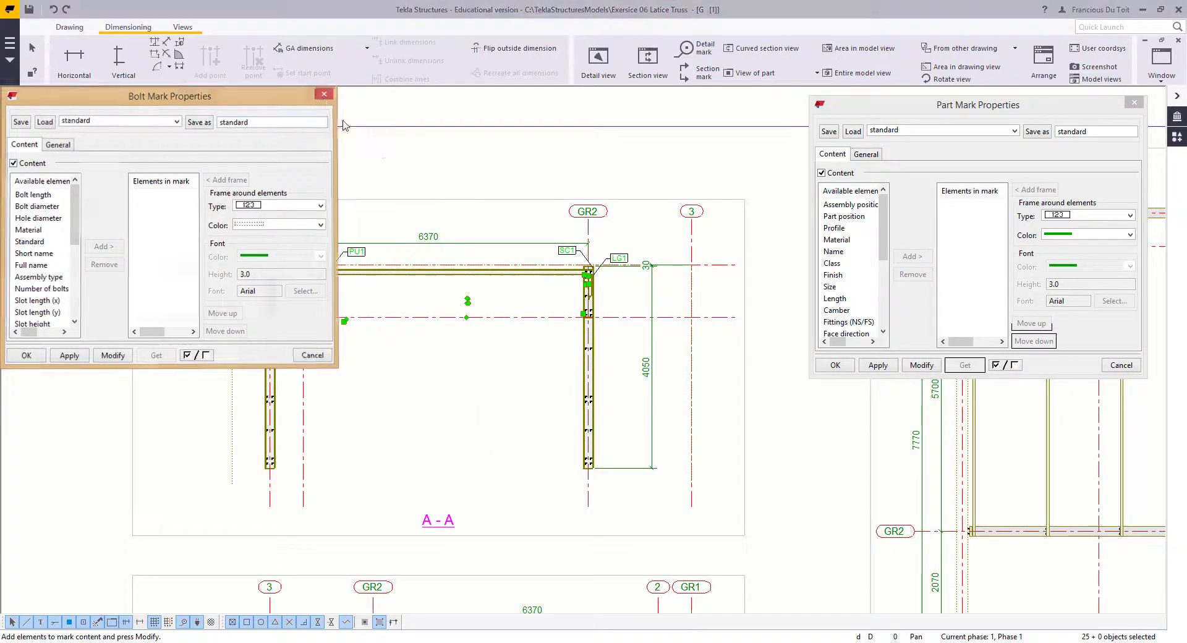
Step: Move the LG1 mark at grid GR1 in section A-A down into the clear space below the purlin
scroll(270, 258, up, 3)
click(334, 258)
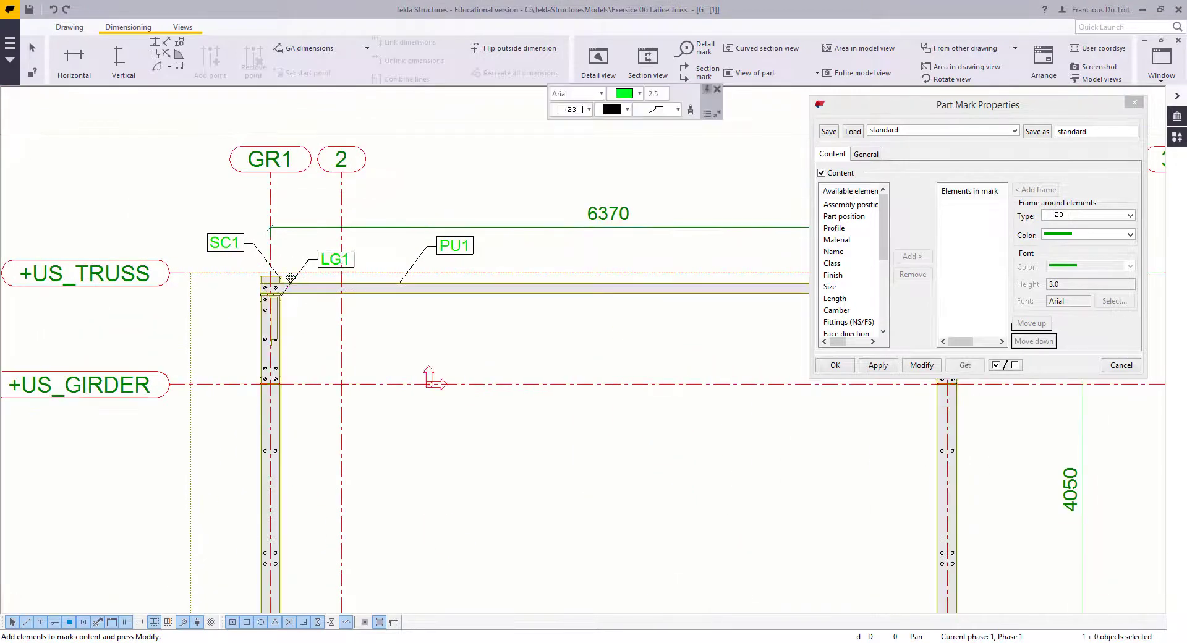
mouse_move(334, 258)
mouse_down()
mouse_move(310, 283)
mouse_move(338, 328)
mouse_move(388, 340)
mouse_move(377, 347)
mouse_up()
Step: Add part marks to all members in the Plan +US_TRUSS view
scroll(196, 270, down, 2)
scroll(196, 270, down, 2)
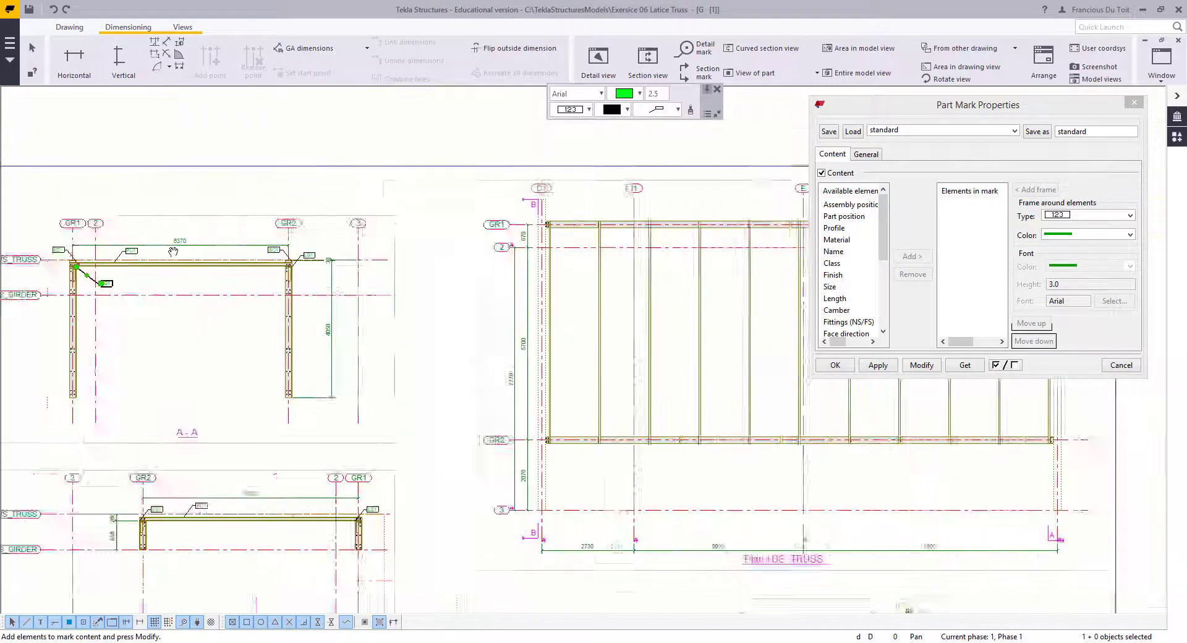
middle_drag(797, 291, 688, 314)
drag(766, 320, 240, 326)
right_click(240, 326)
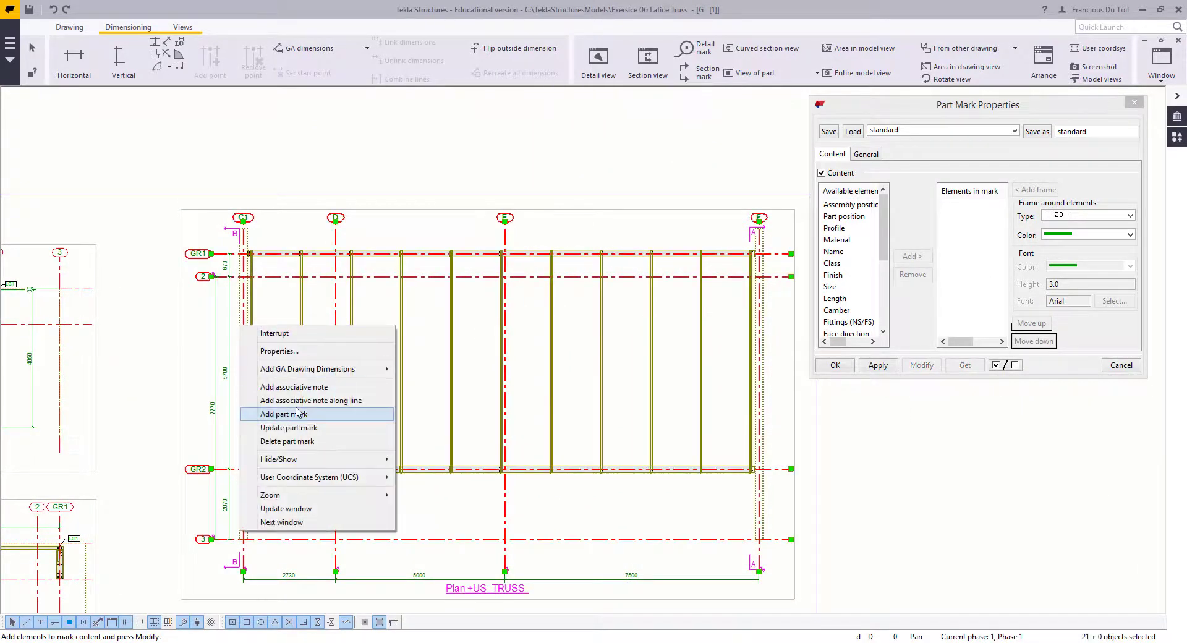
click(291, 414)
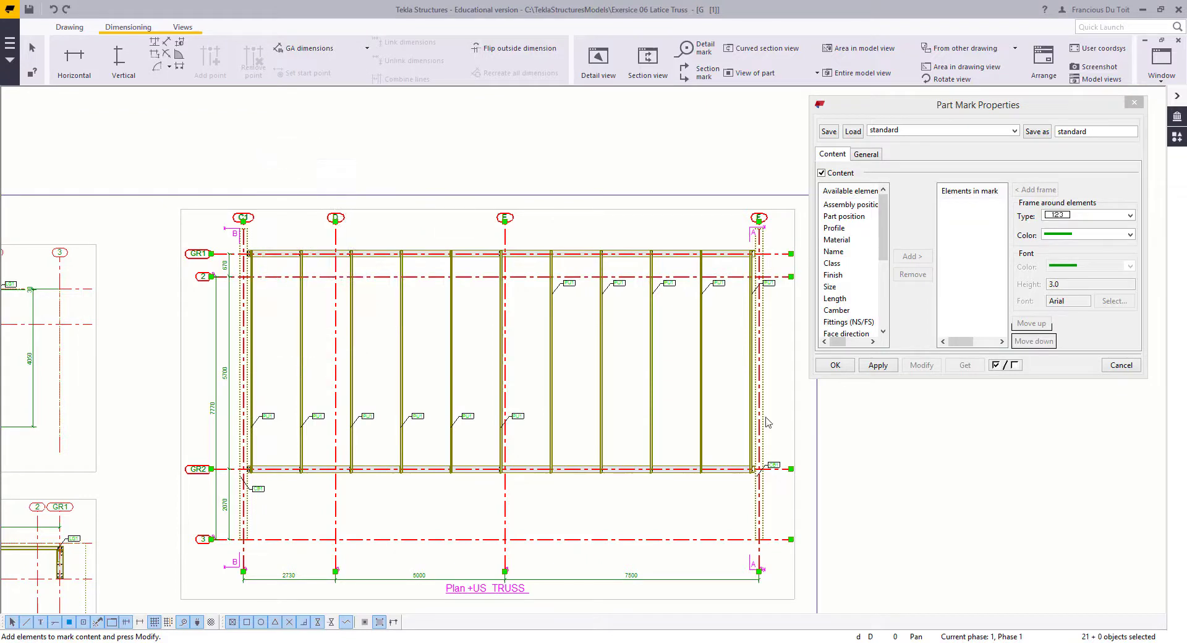
Step: Load the standard part mark settings and apply them to the purlin mark beside grid E in the plan
click(519, 417)
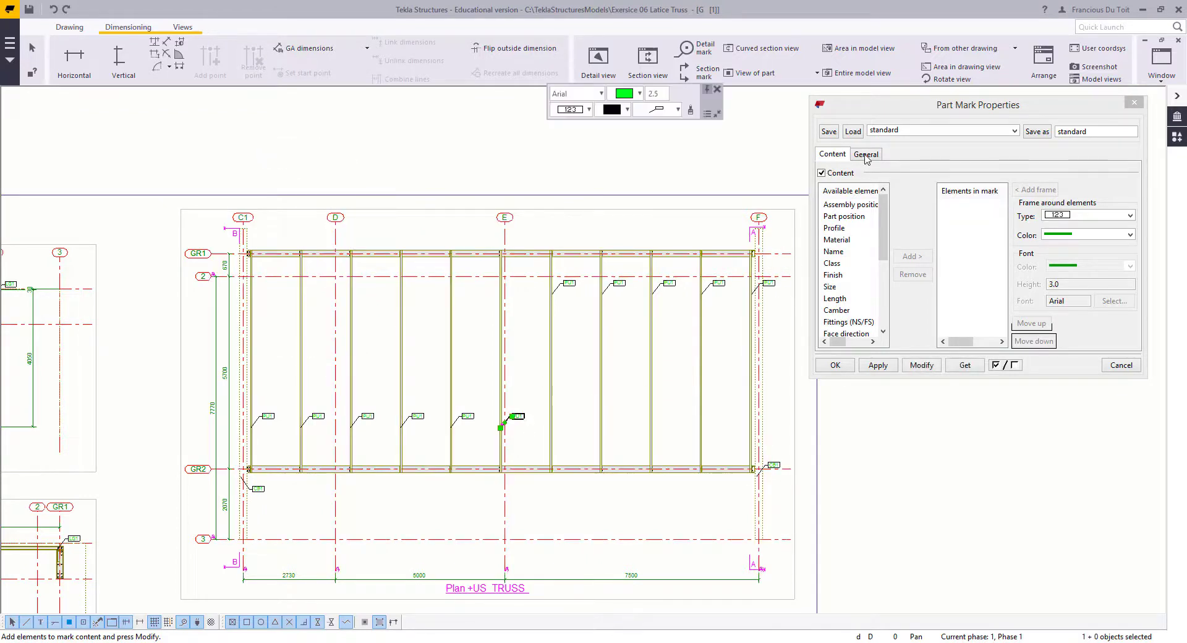
click(895, 130)
click(883, 143)
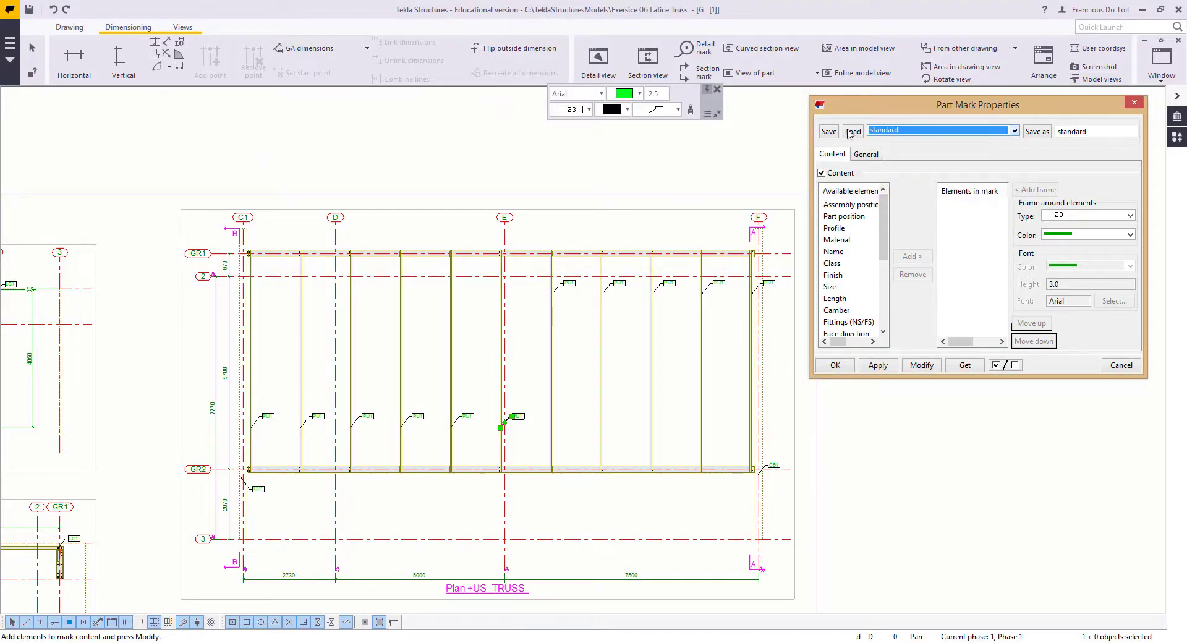
click(853, 132)
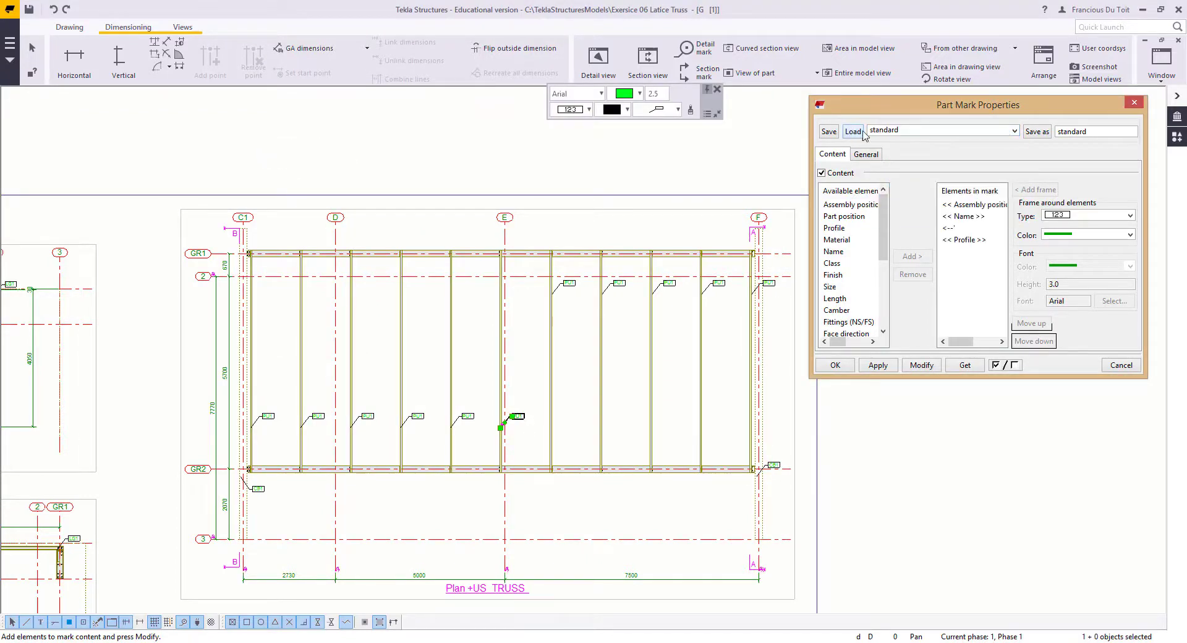
click(922, 365)
scroll(516, 420, up, 3)
scroll(522, 419, up, 2)
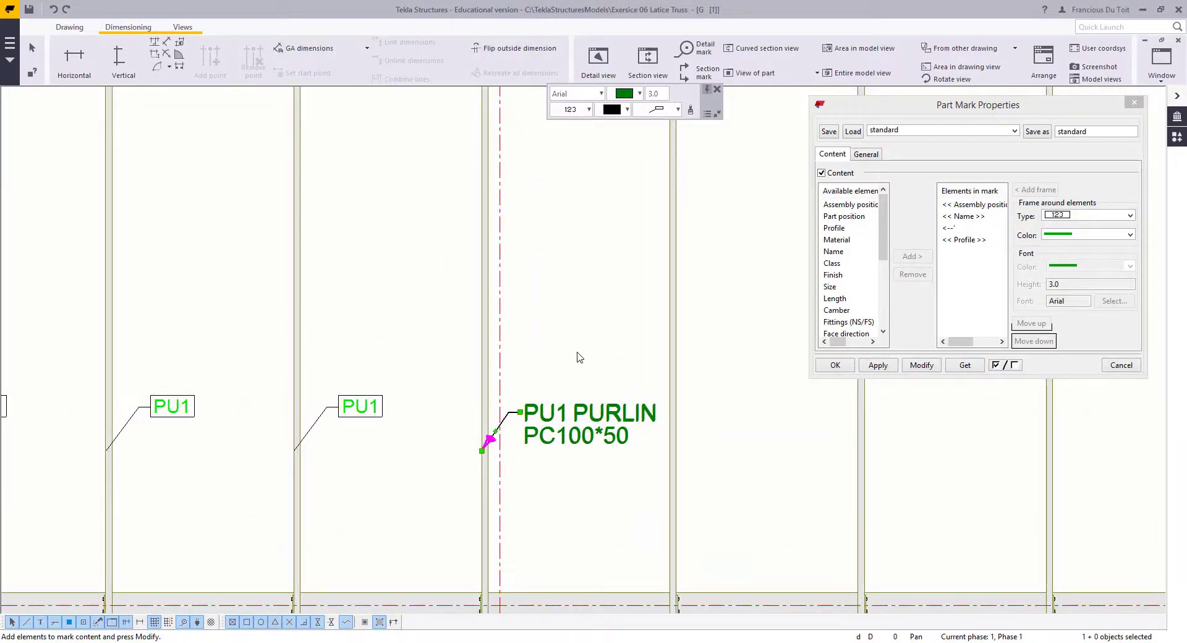
Step: Apply the neighbouring boxed PU1 mark's properties to the purlin mark beside grid E
click(354, 406)
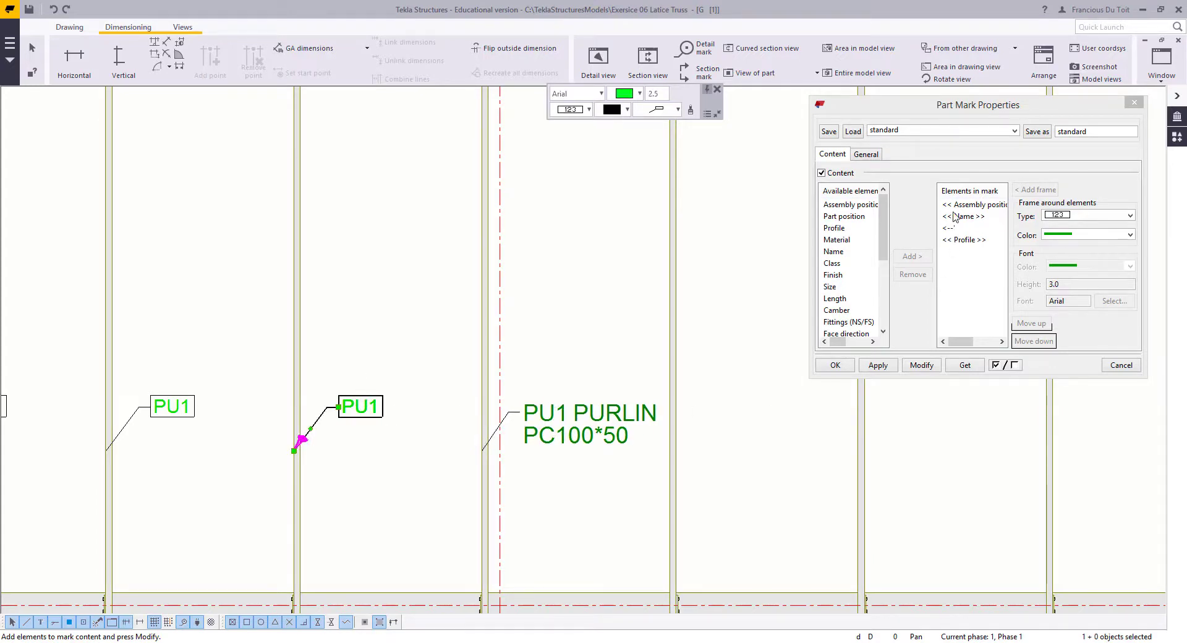
click(592, 432)
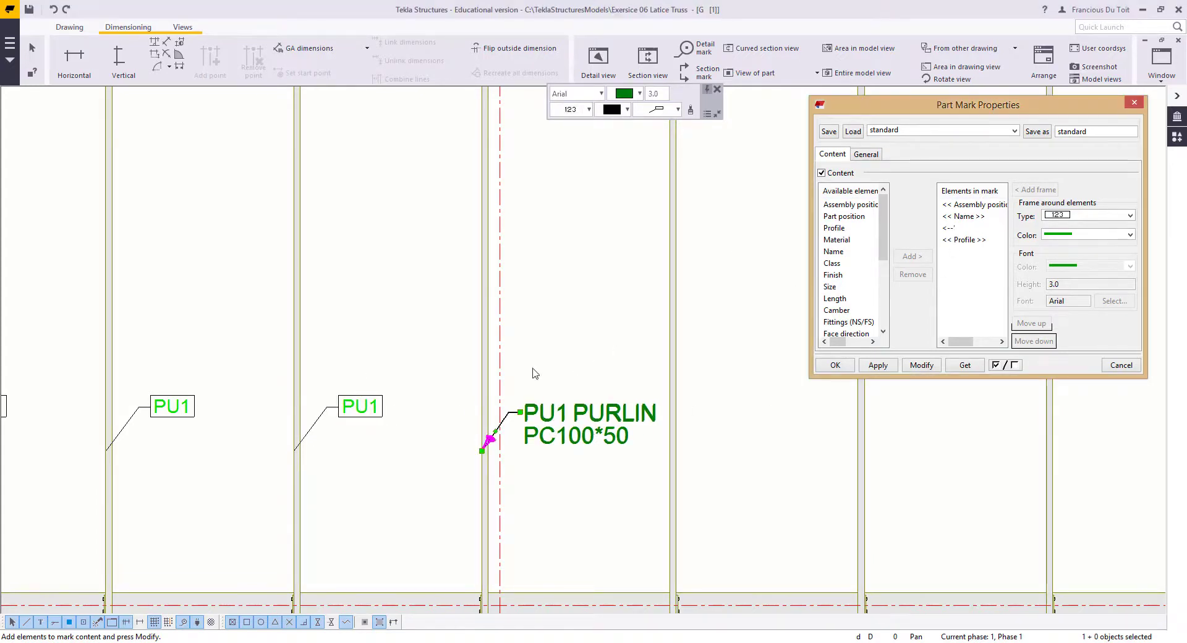
double_click(351, 411)
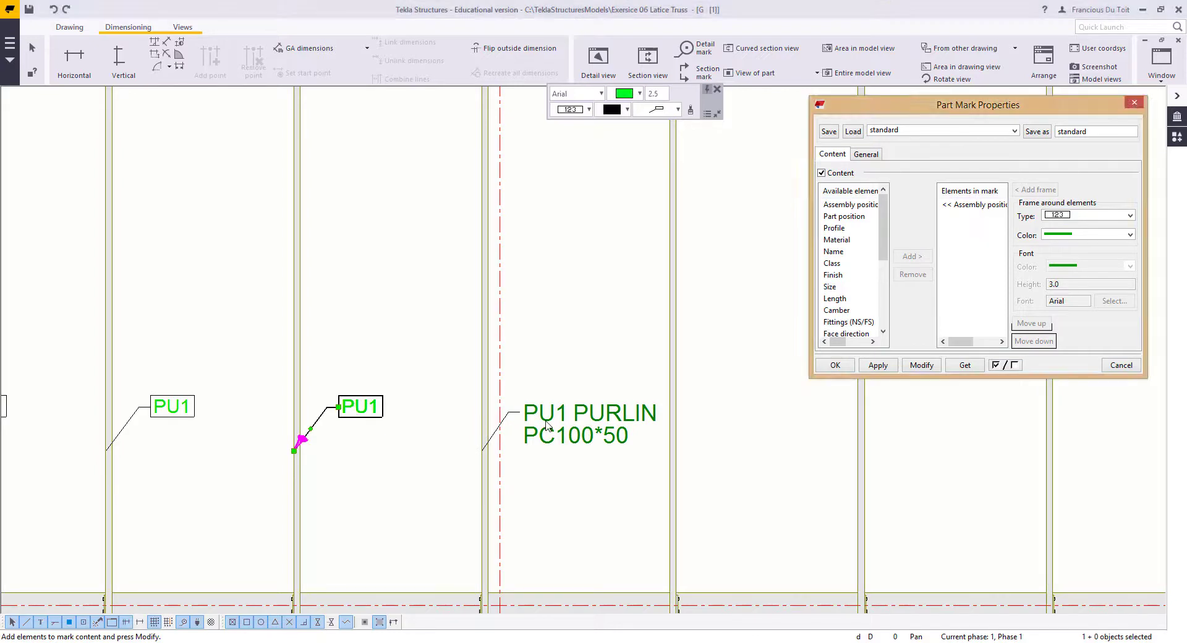
click(550, 426)
click(921, 366)
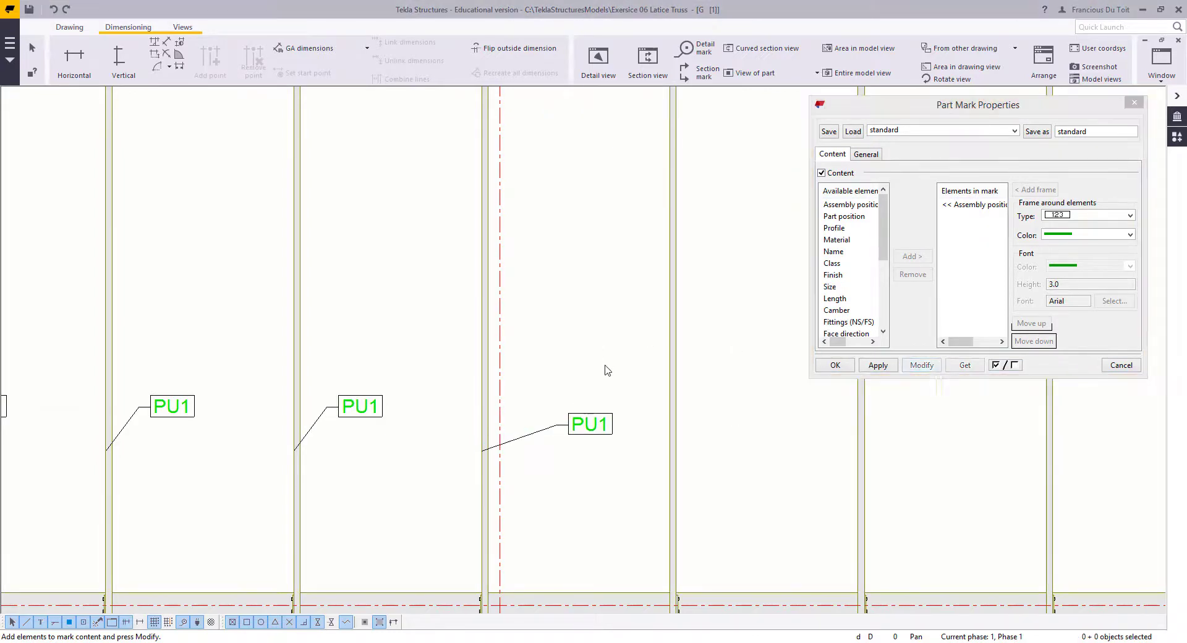
Step: Move the PU1 mark beside grid E closer to its purlin, in line with the neighbouring marks
scroll(607, 371, up, 2)
click(554, 342)
scroll(504, 369, down, 6)
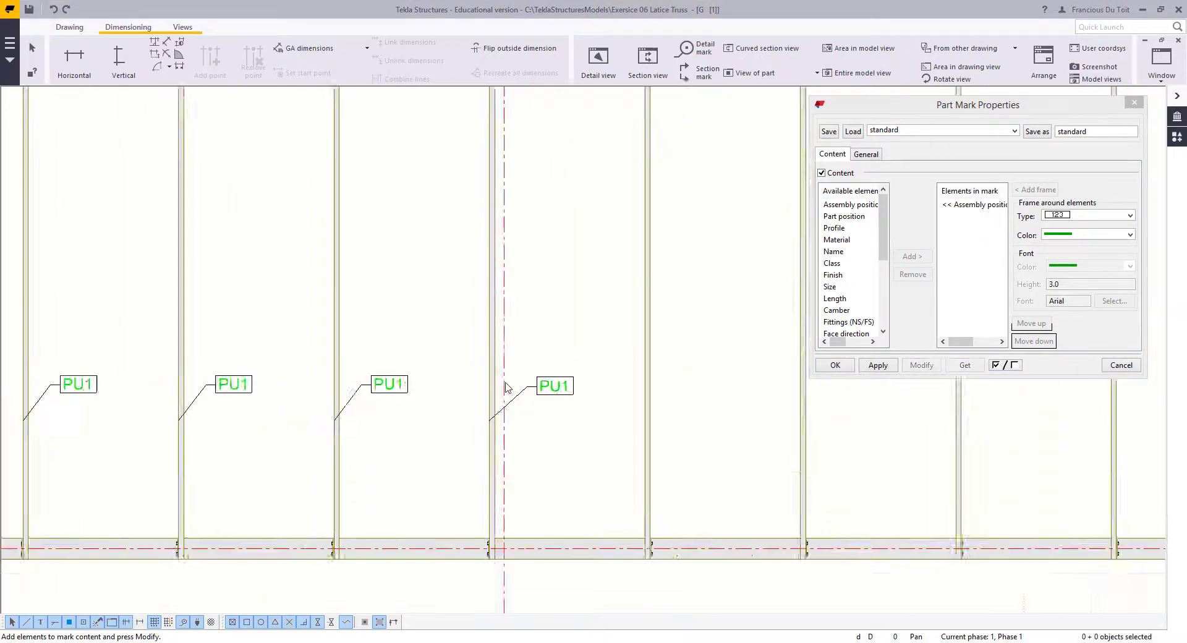
Step: Delete the CB1 mark near the intersection of grids C1 and GR2 in the plan
middle_drag(415, 362, 497, 399)
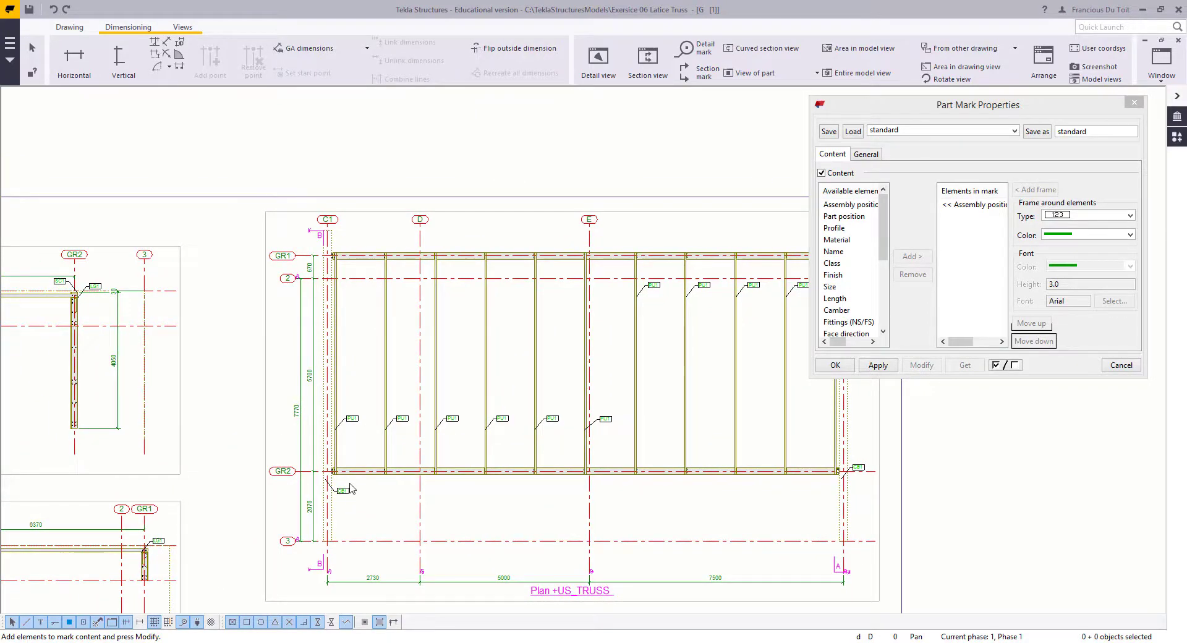
scroll(366, 472, up, 6)
middle_drag(438, 387, 504, 285)
scroll(371, 384, up, 3)
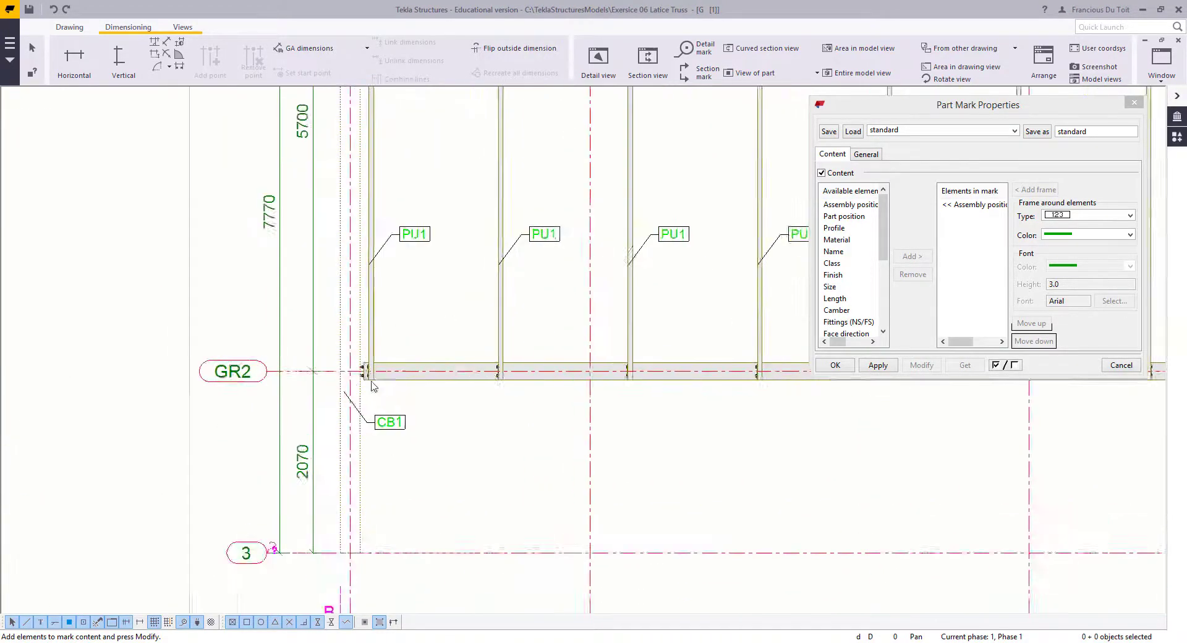
scroll(372, 383, up, 2)
click(386, 436)
key(Delete)
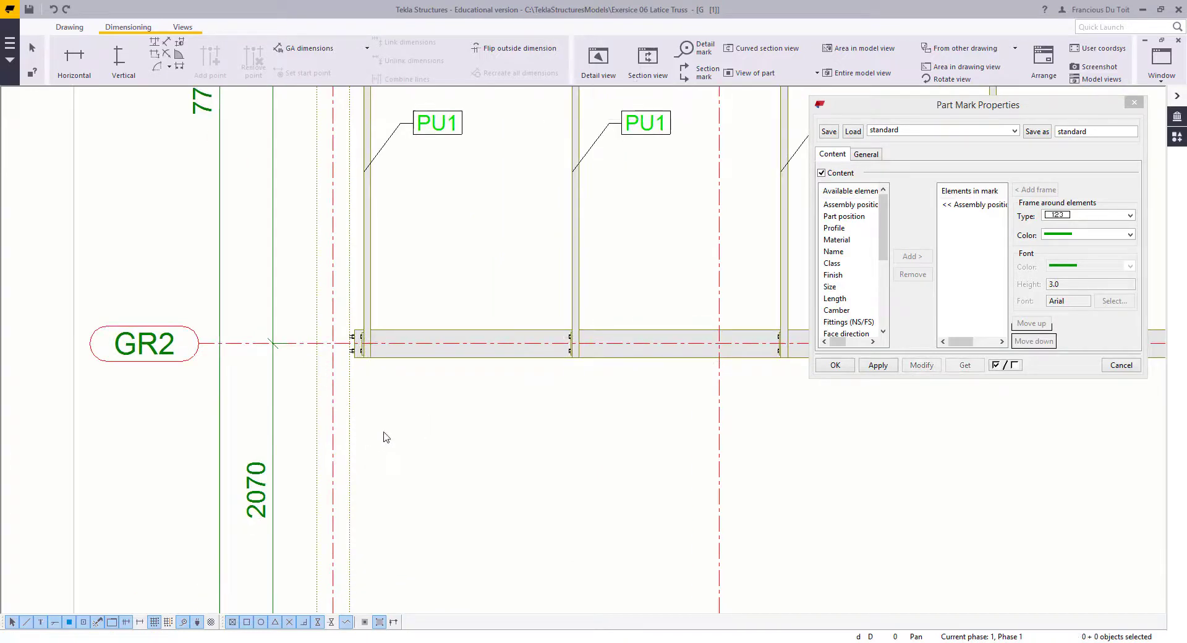
Step: Delete the part mark near the intersection of grids F and GR2 in the plan
scroll(386, 437, down, 5)
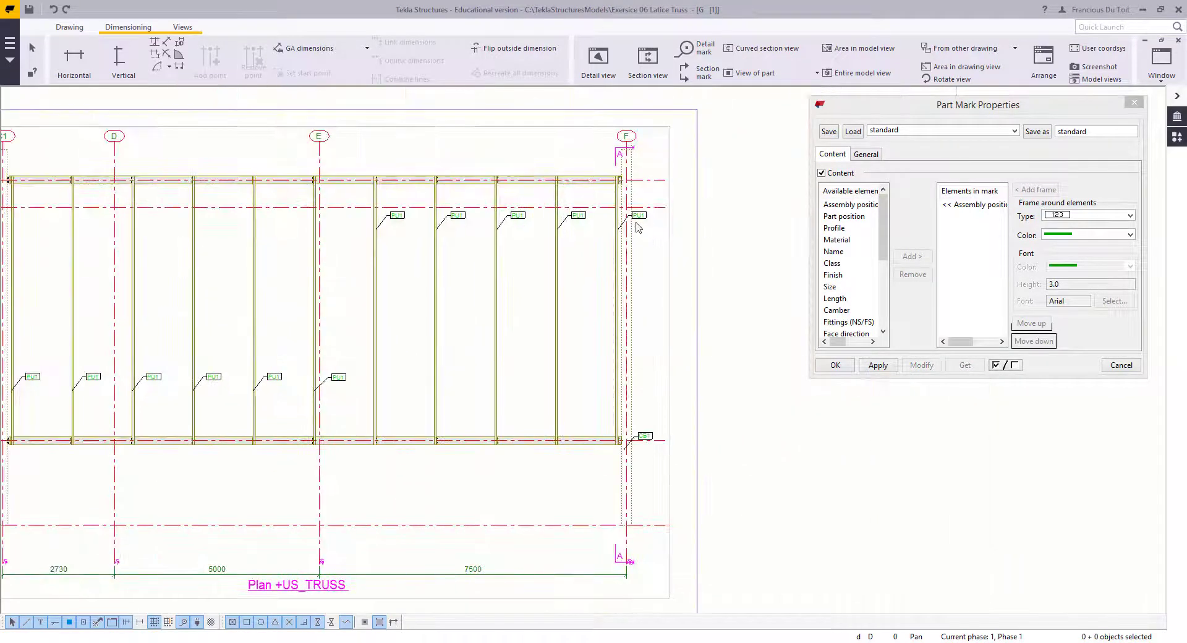
scroll(641, 439, up, 3)
click(619, 445)
key(Delete)
scroll(631, 467, down, 1)
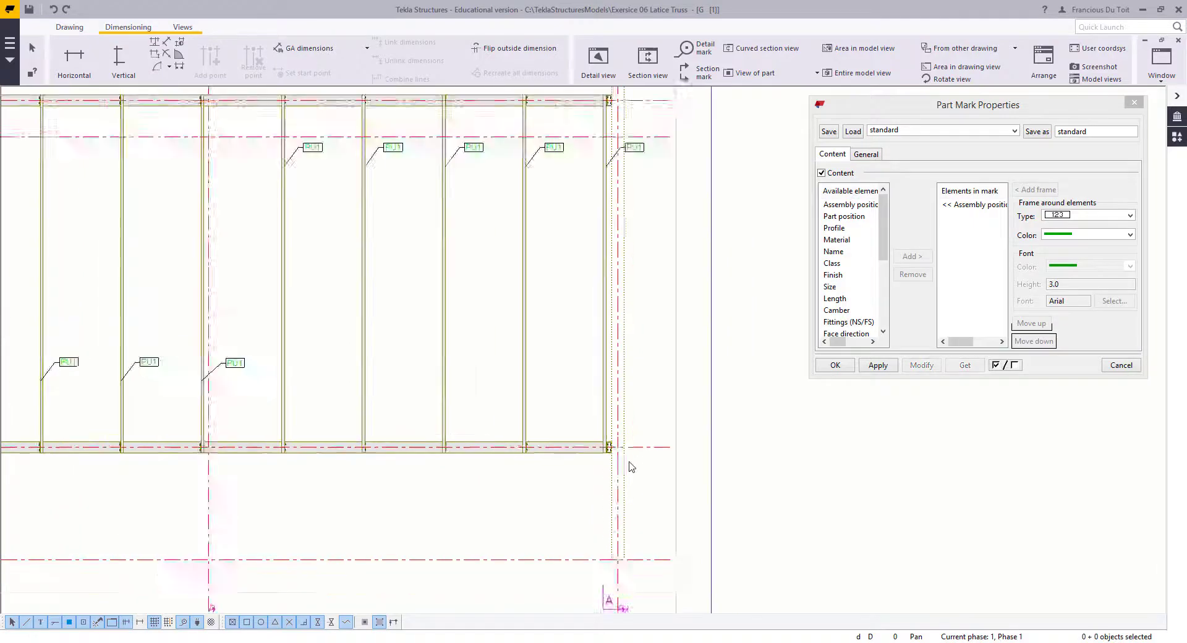
scroll(632, 467, down, 1)
scroll(751, 471, down, 2)
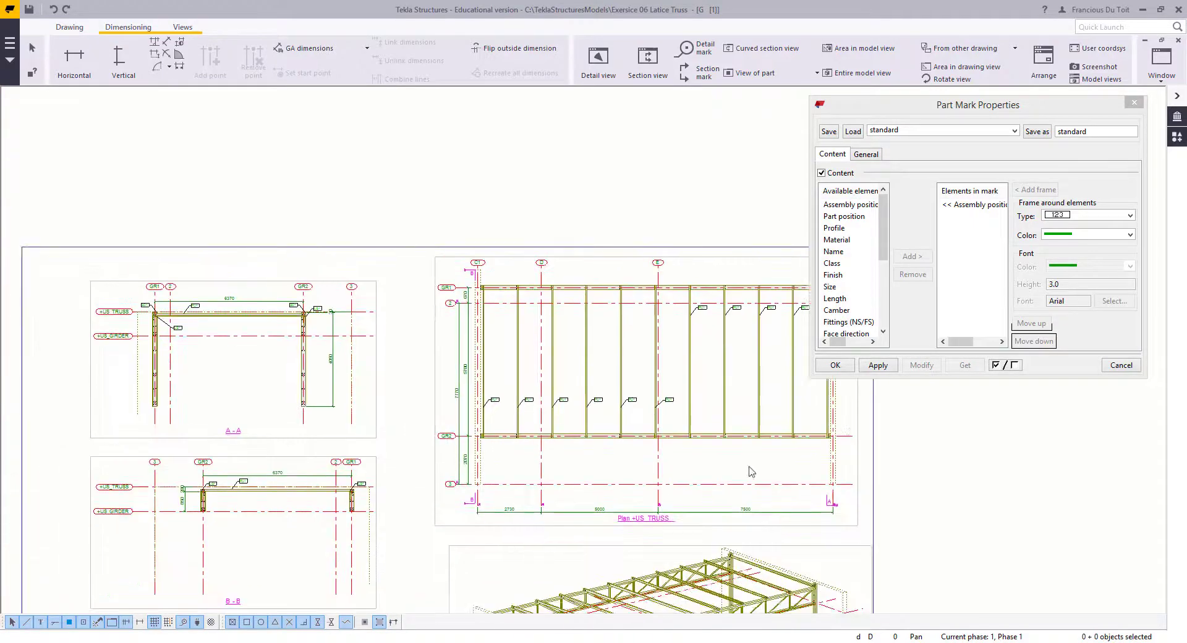
Step: Close the part mark properties and check the marks and layout in the section, plan, Grid GR1 and isometric views
click(1122, 366)
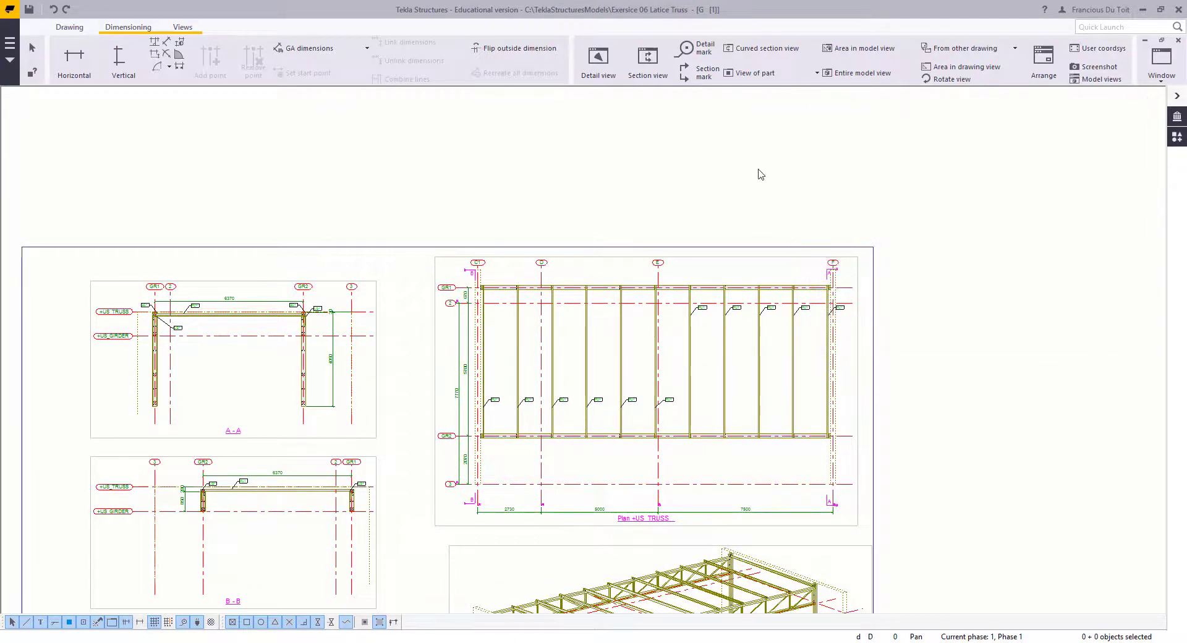
scroll(784, 225, down, 1)
scroll(644, 282, up, 2)
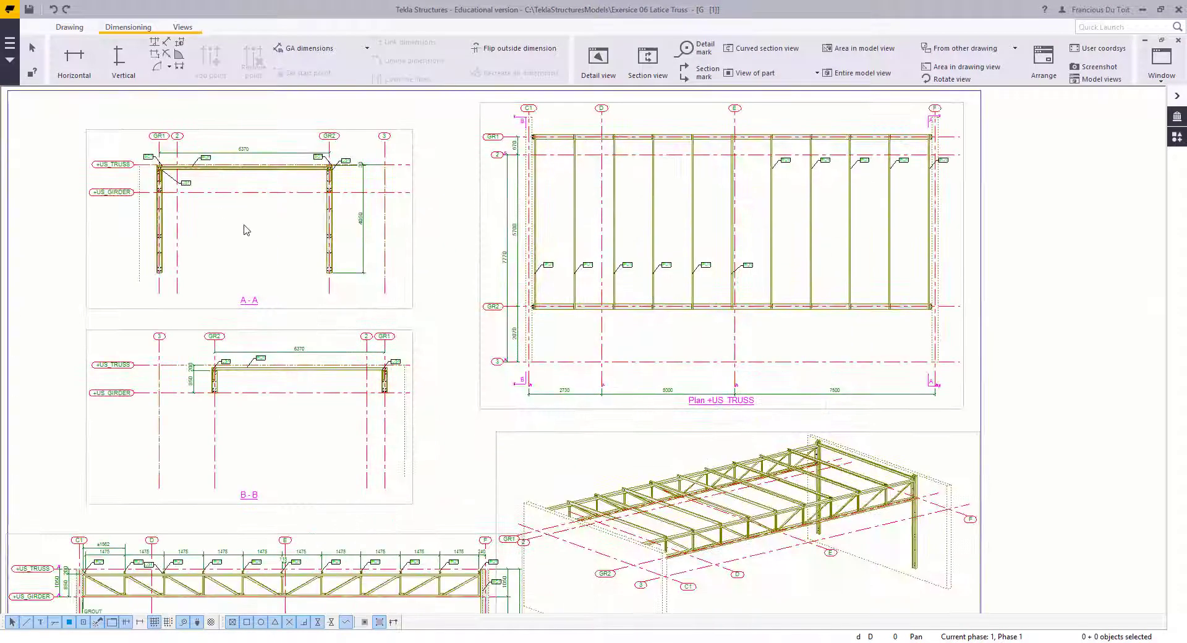
scroll(727, 514, up, 1)
middle_drag(920, 482, 886, 457)
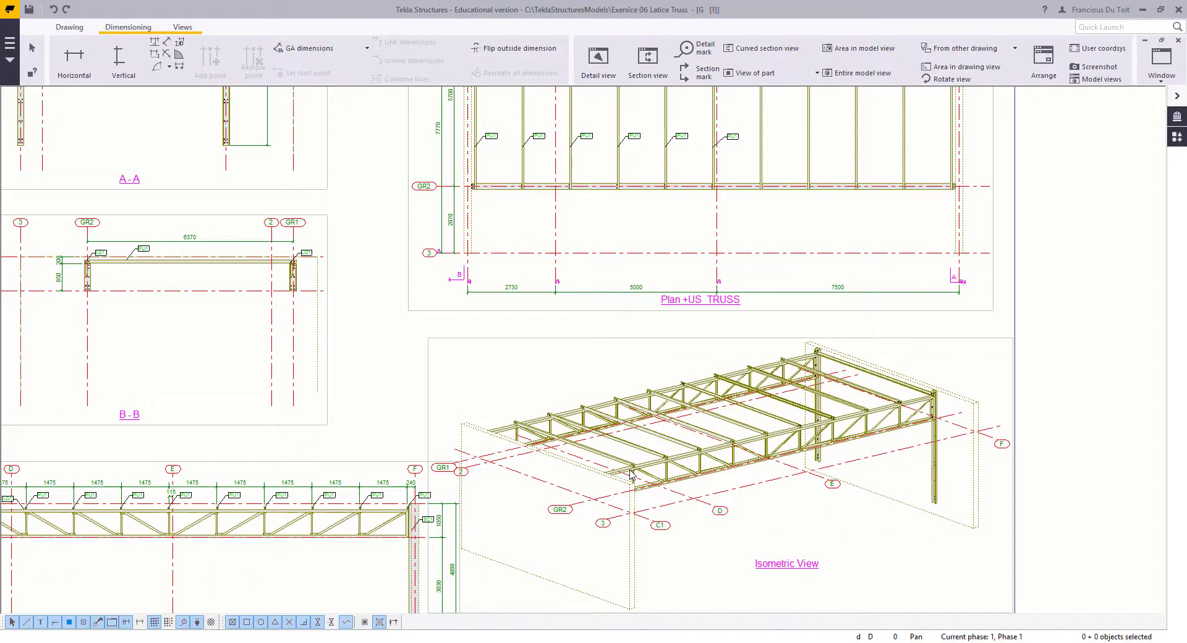
middle_drag(500, 435, 603, 368)
scroll(509, 456, up, 3)
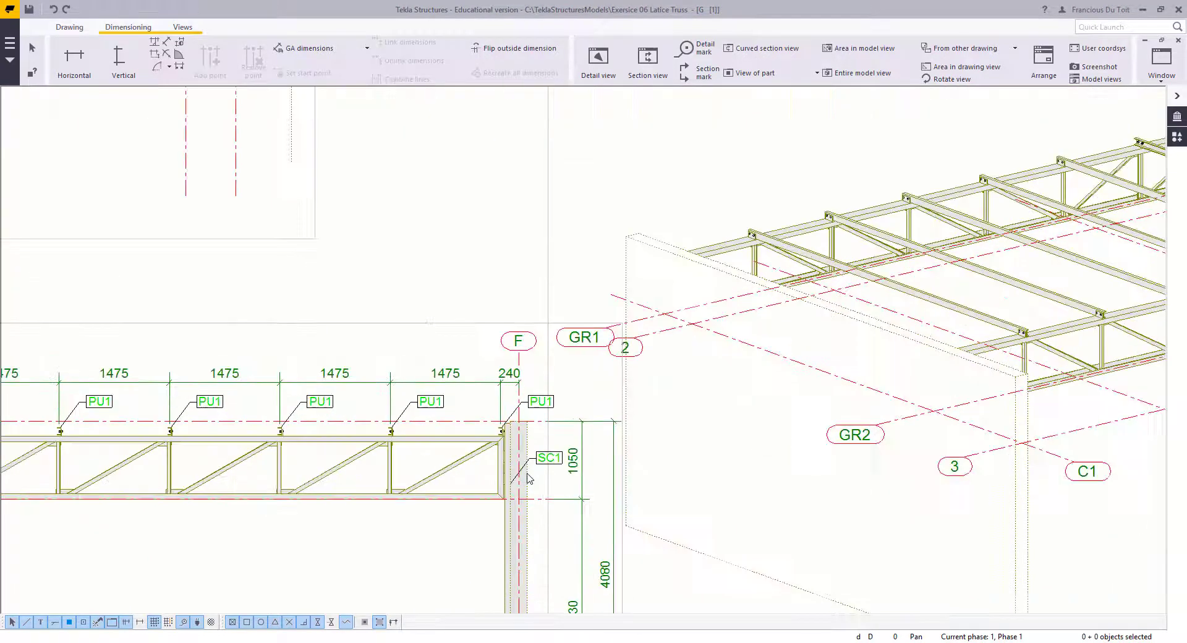
scroll(528, 478, down, 5)
scroll(536, 398, up, 1)
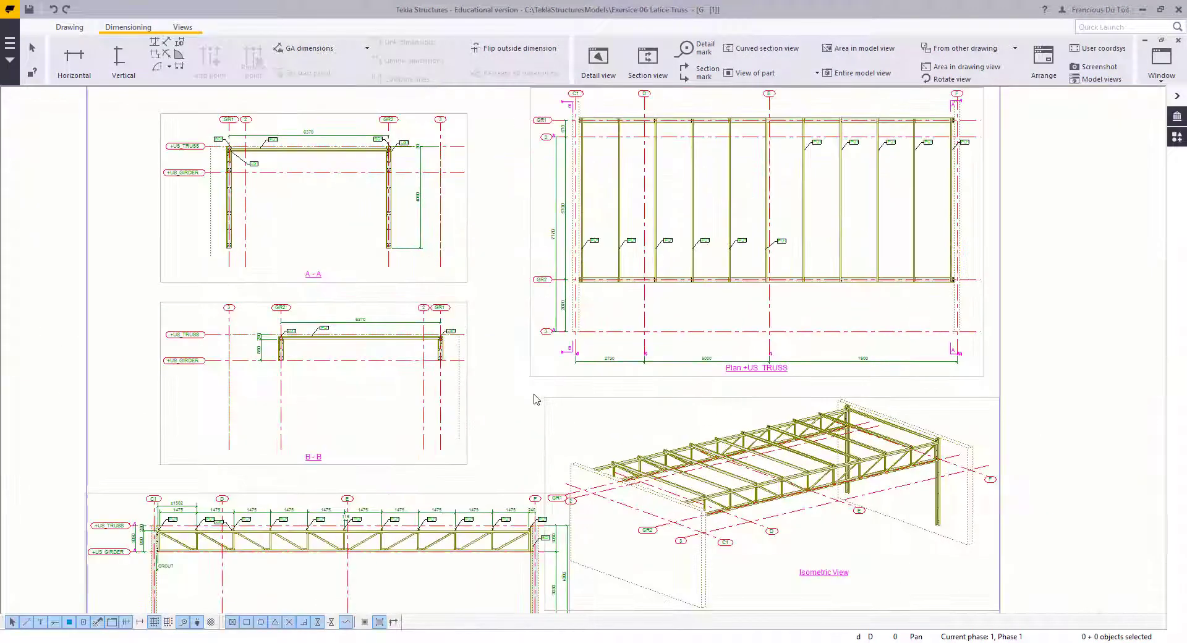
scroll(526, 371, down, 2)
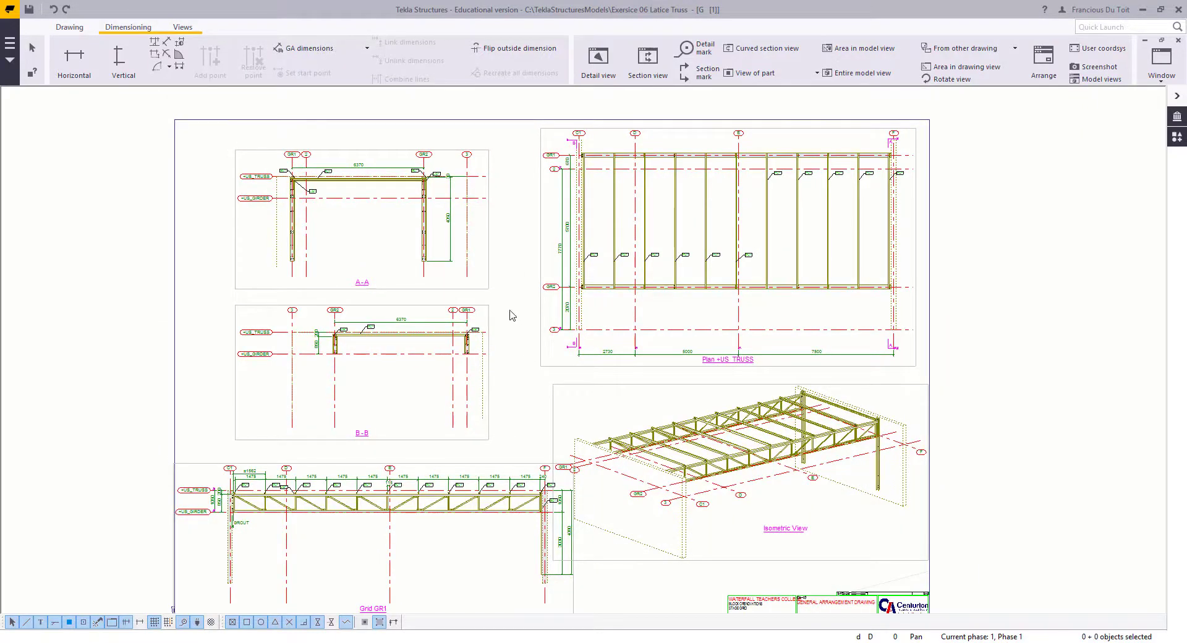
Step: Select the frame of section view A-A on the drawing sheet
right_click(510, 276)
click(494, 217)
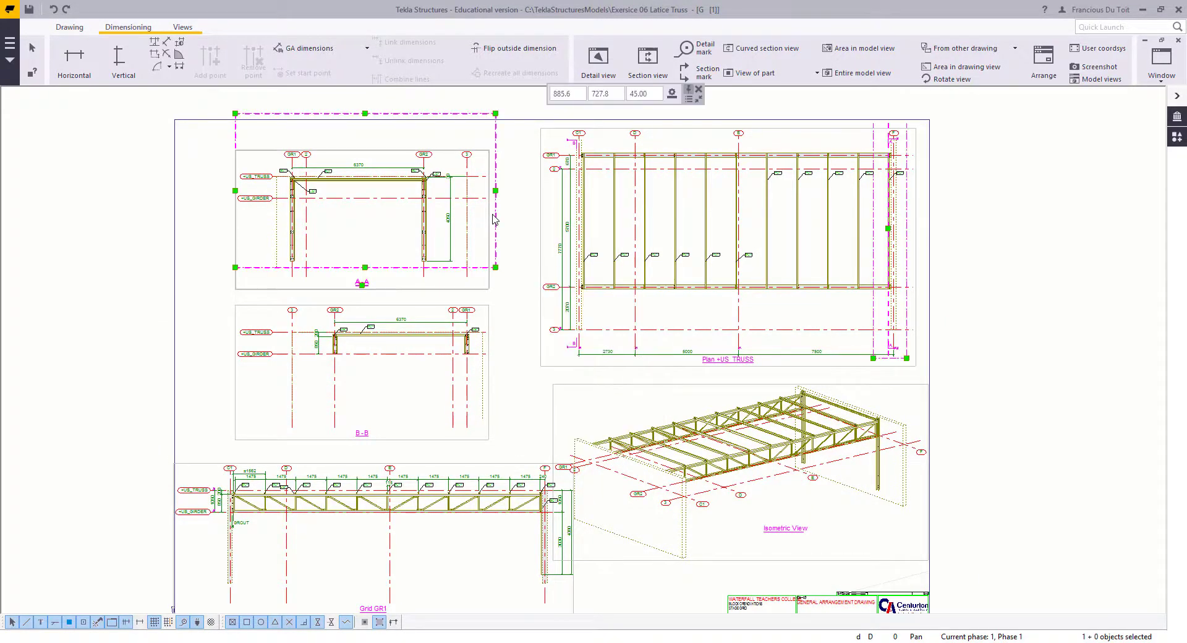